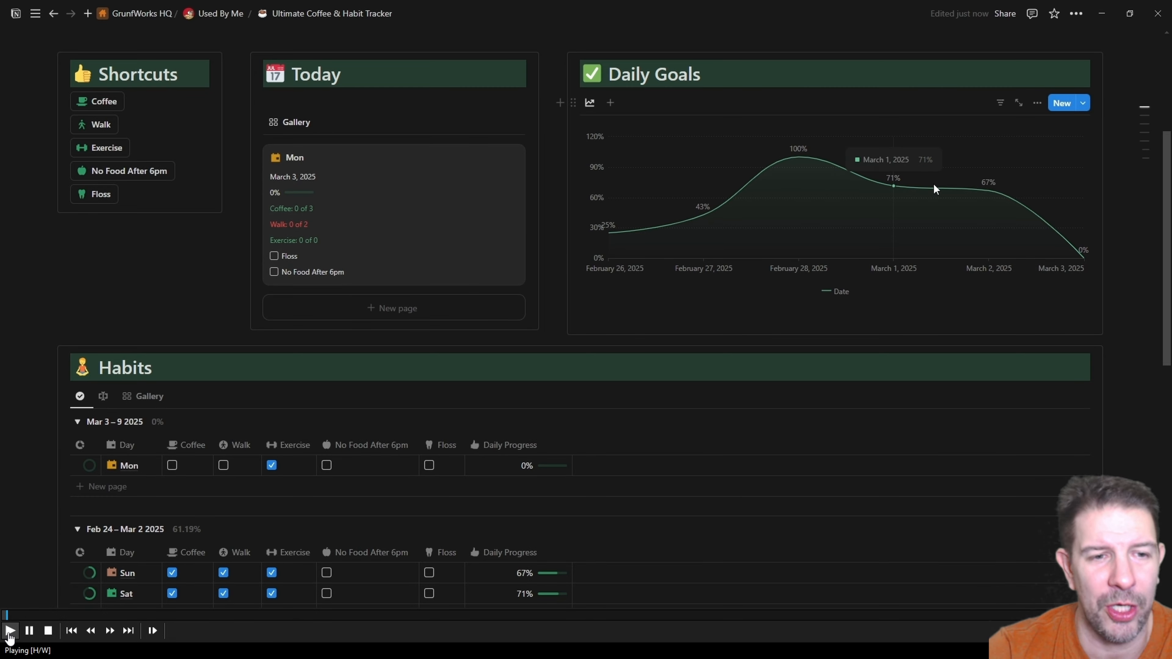
# Log two coffees, one walk and one exercise for today using the habit tracker's shortcuts.
pyautogui.scroll(-4, 741, 335)
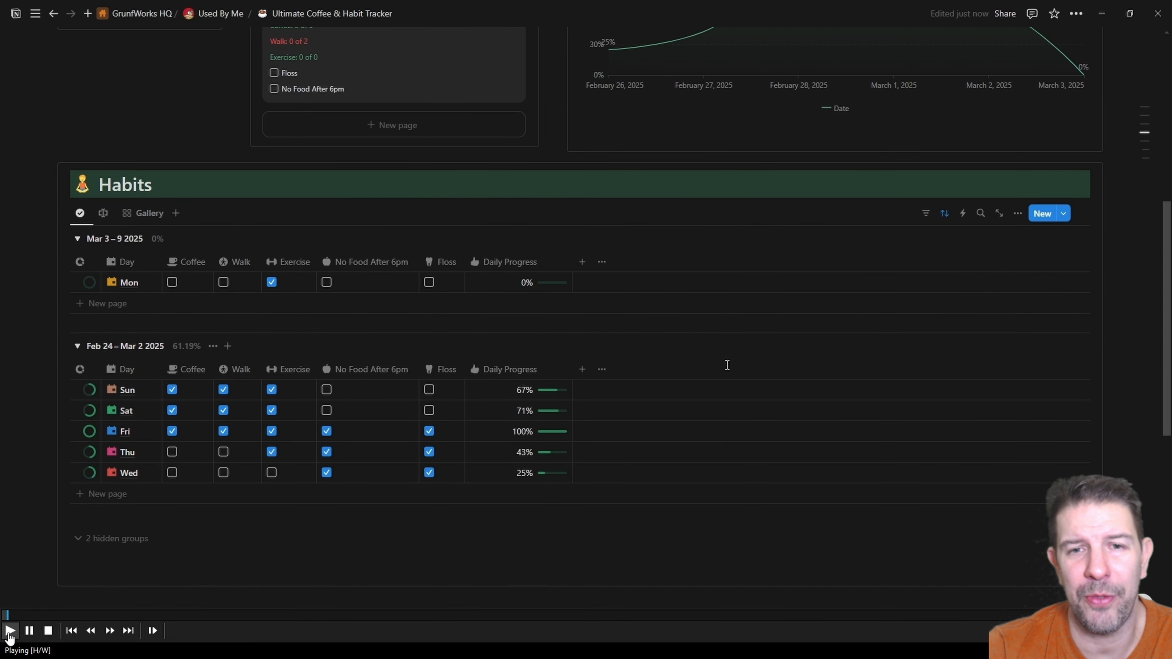
pyautogui.scroll(7, 727, 365)
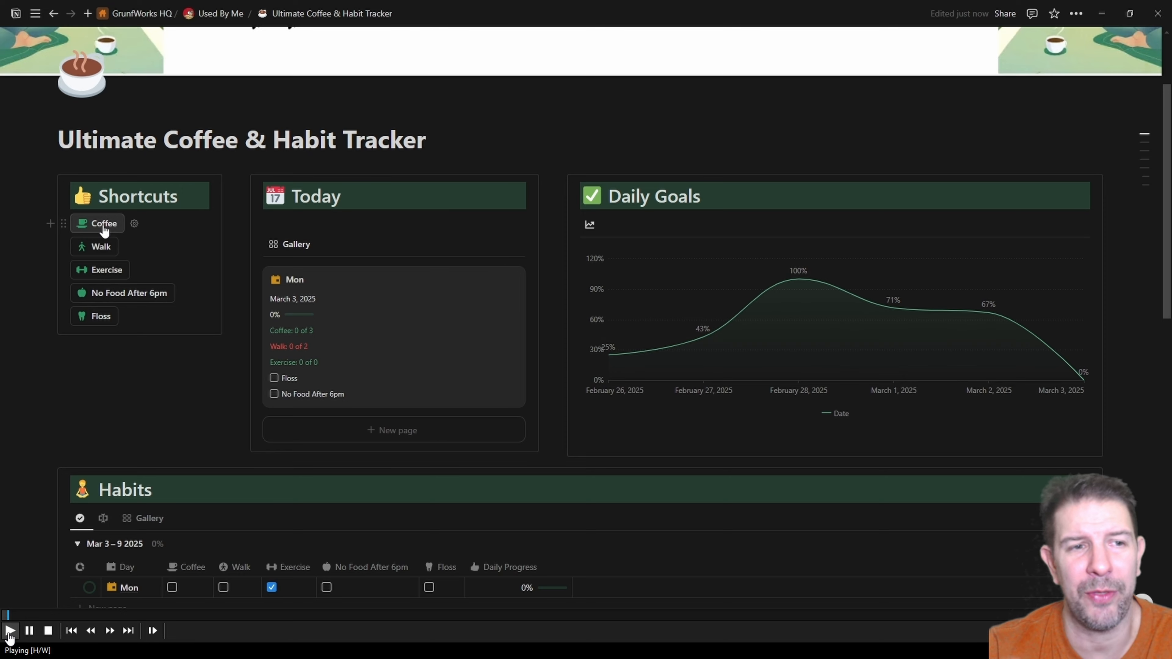
pyautogui.click(105, 227)
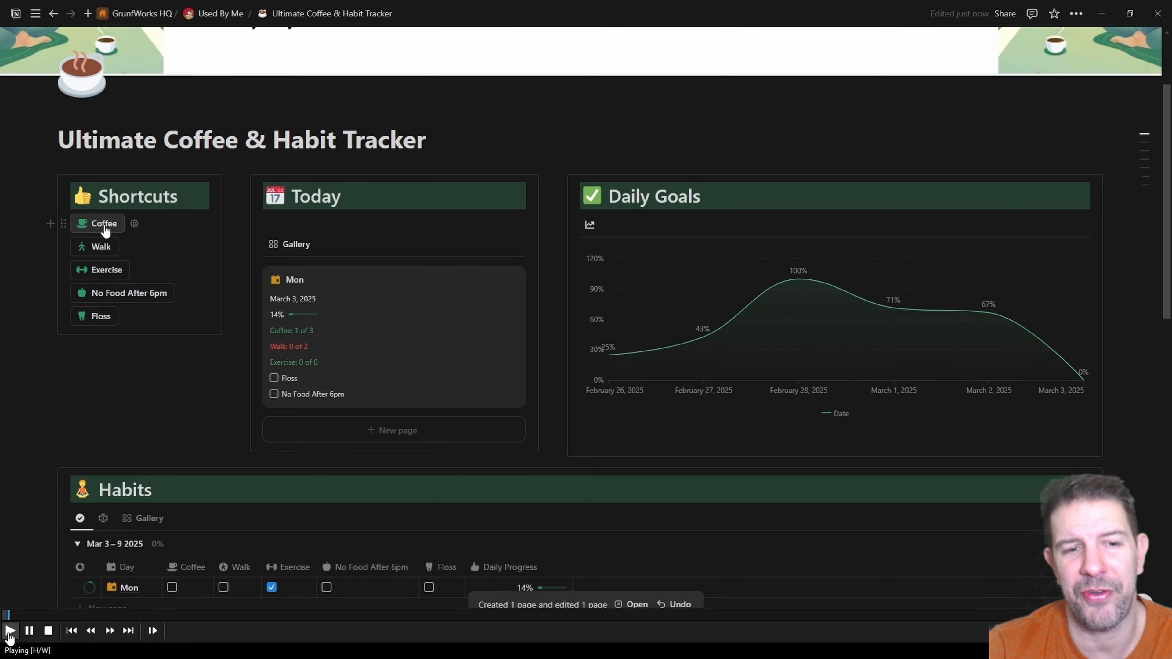
pyautogui.click(105, 226)
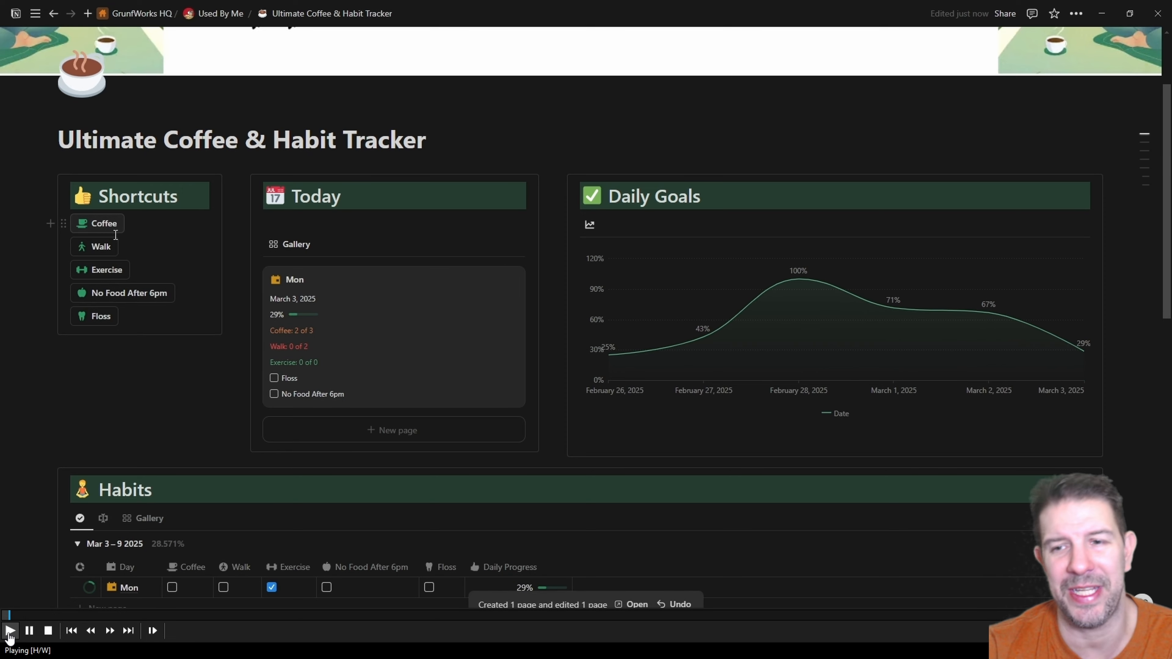
pyautogui.click(94, 250)
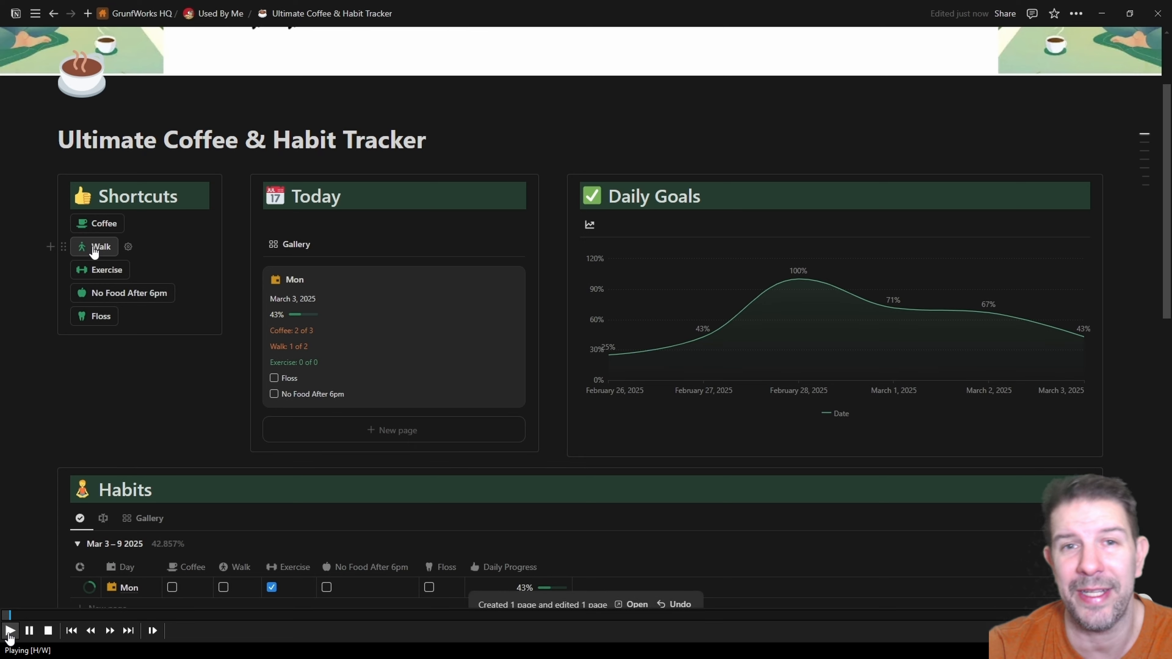
pyautogui.click(113, 276)
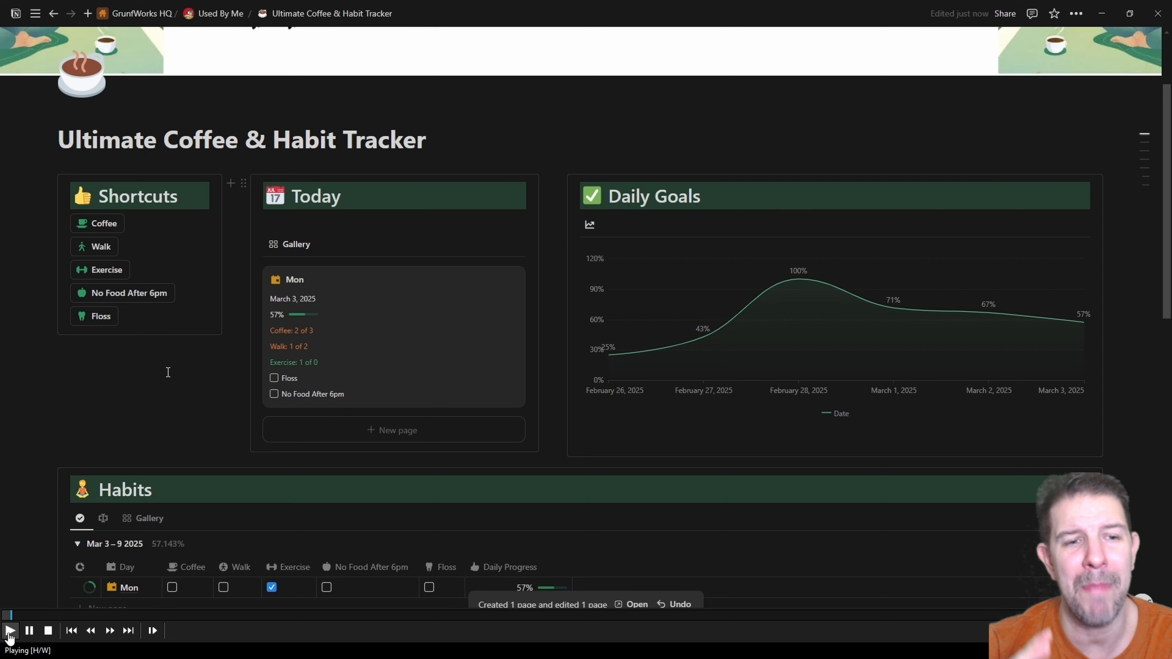
# Examine the Habits database in its Gallery view, then return it to the weekly checkbox table.
pyautogui.scroll(-3, 168, 373)
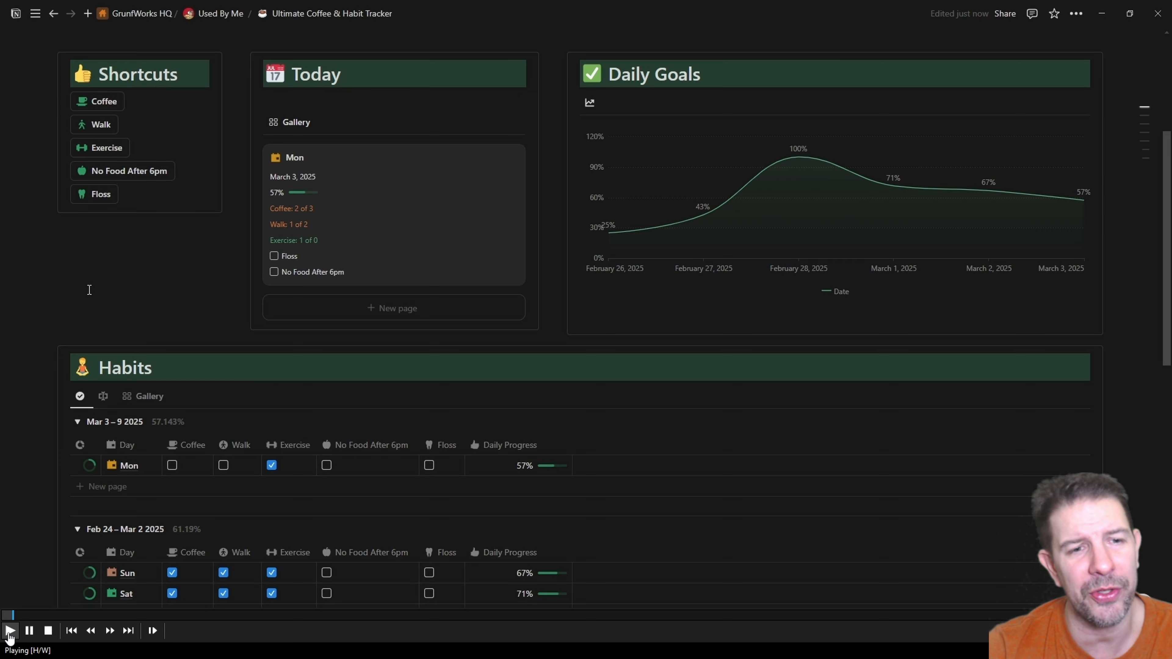
pyautogui.scroll(5, 89, 290)
pyautogui.scroll(-3, 90, 295)
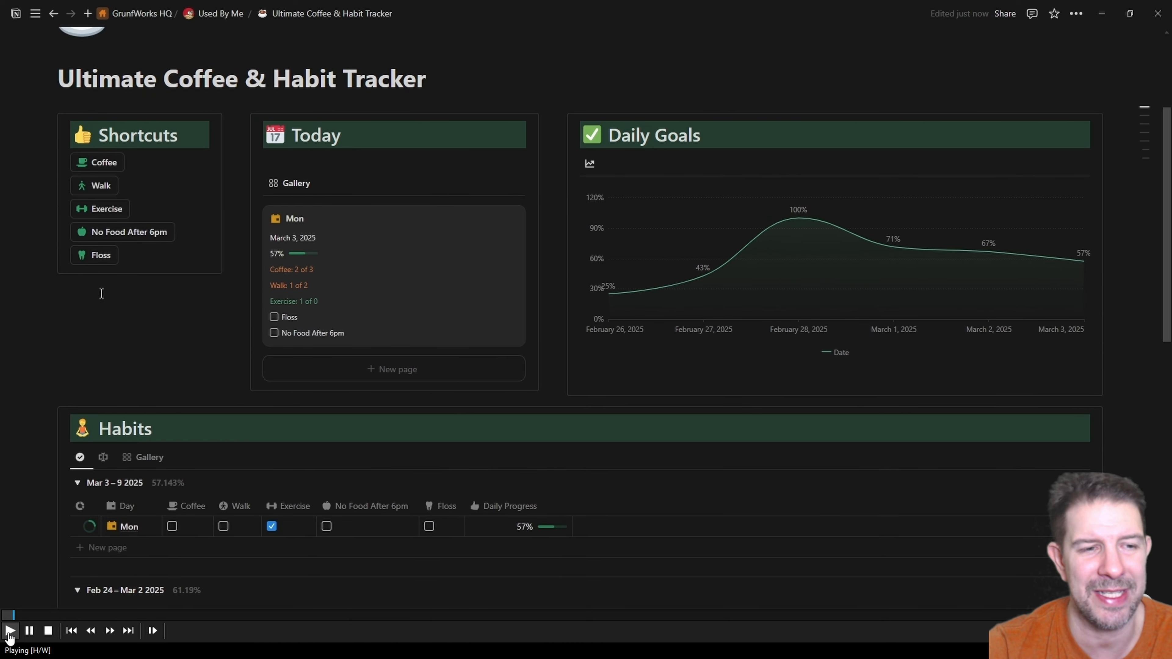
pyautogui.click(151, 458)
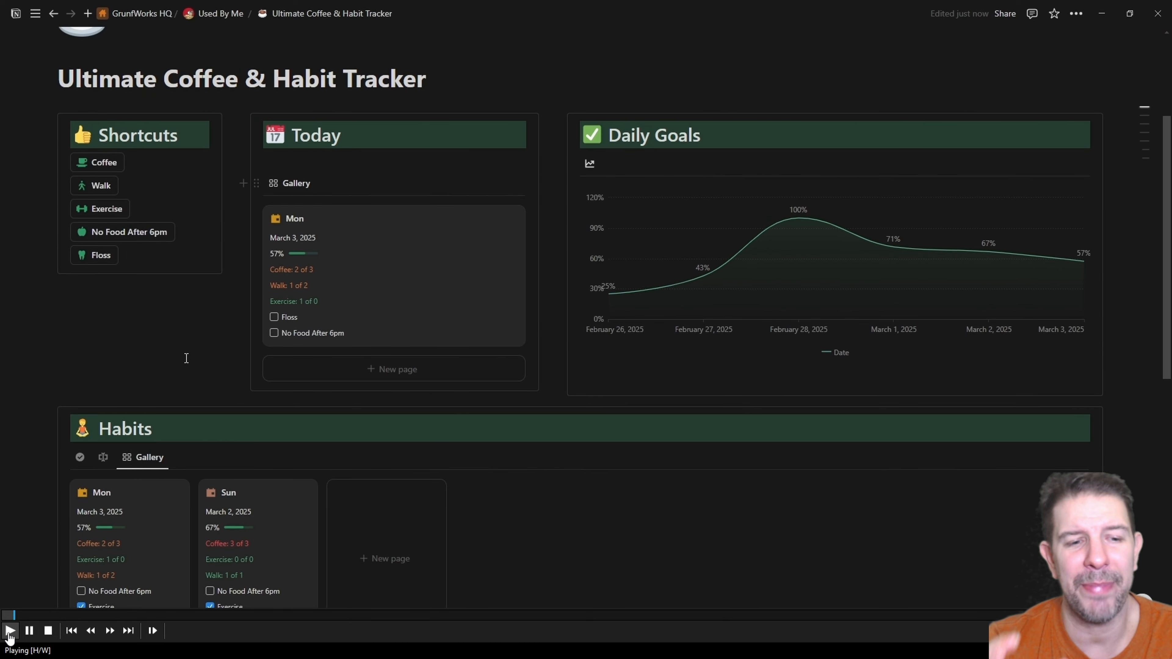
pyautogui.scroll(-3, 187, 359)
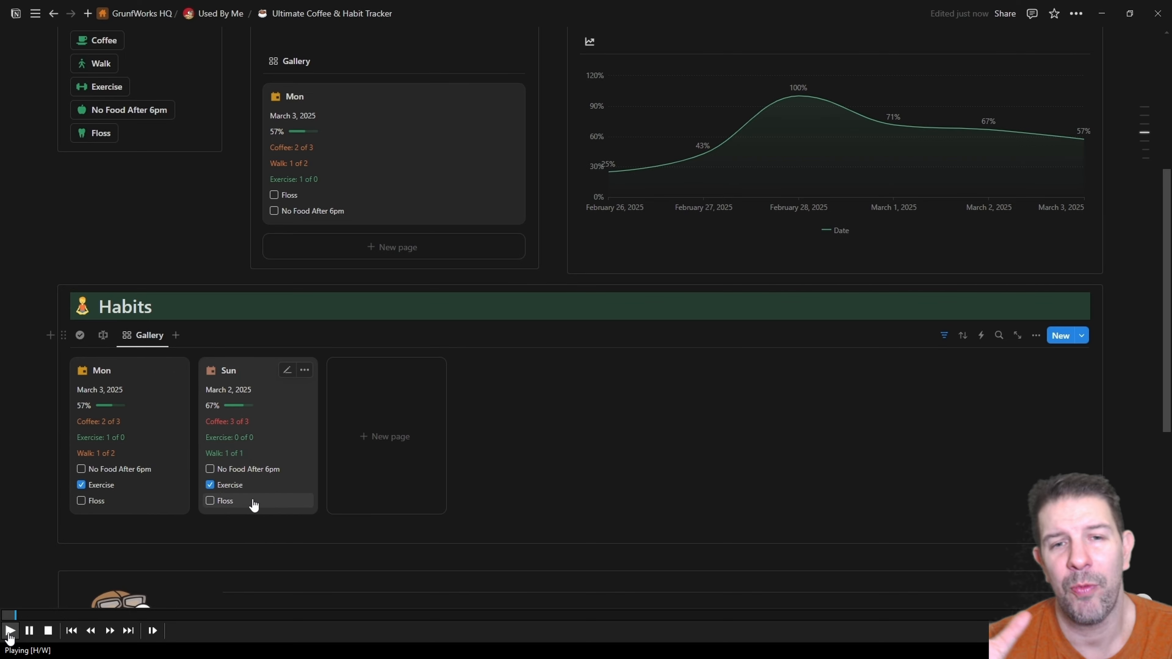
pyautogui.click(80, 337)
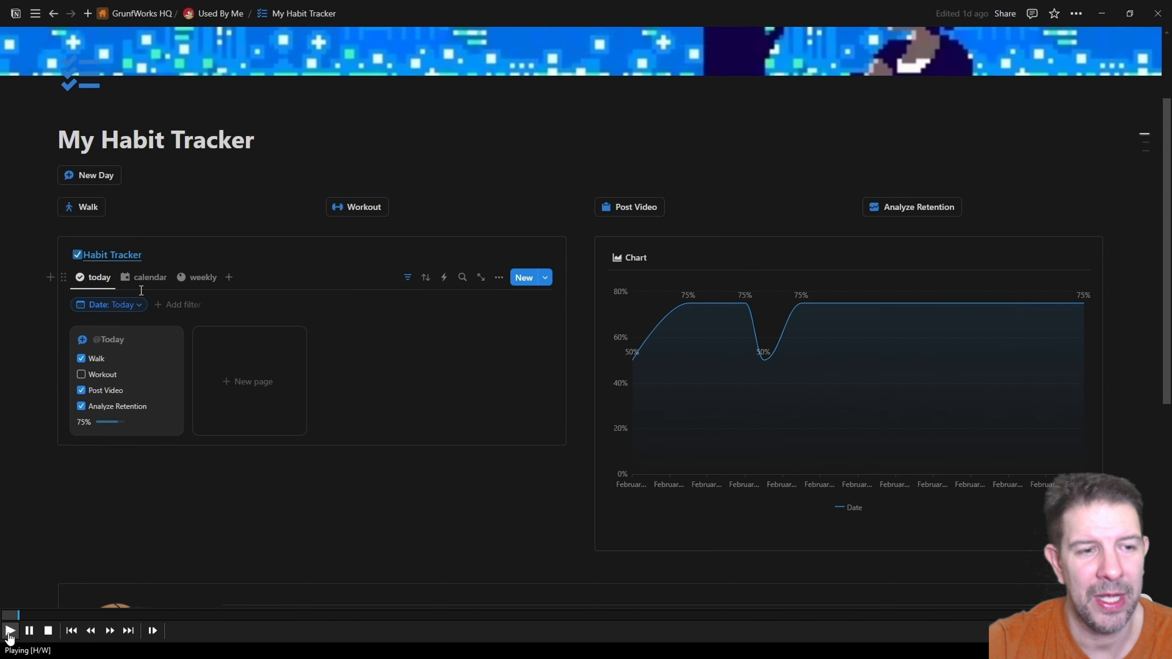
# Mark Workout as done in My Habit Tracker for today and, in the weekly view, for February 13 and February 7.
pyautogui.scroll(-1, 120, 370)
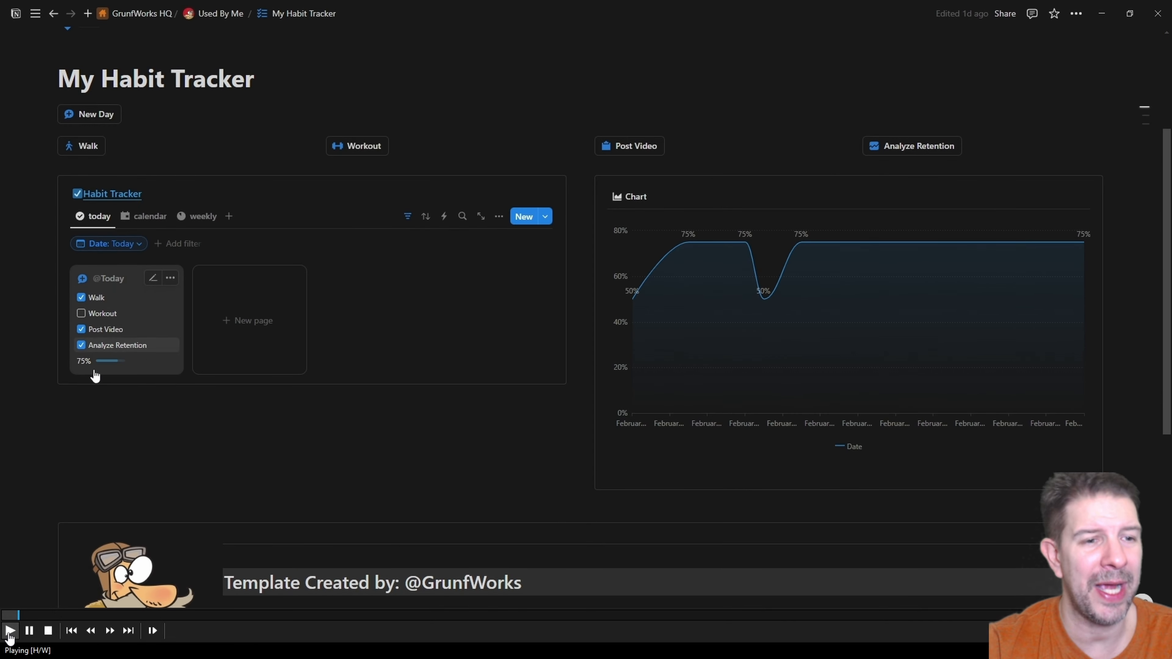
pyautogui.click(82, 314)
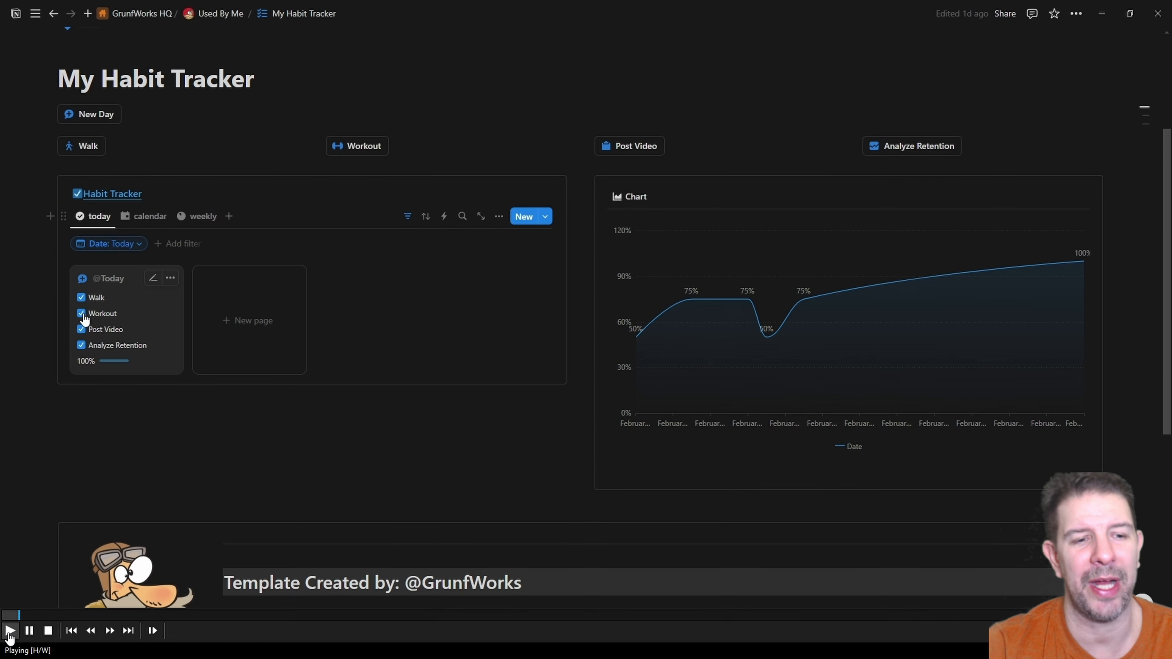
pyautogui.click(218, 225)
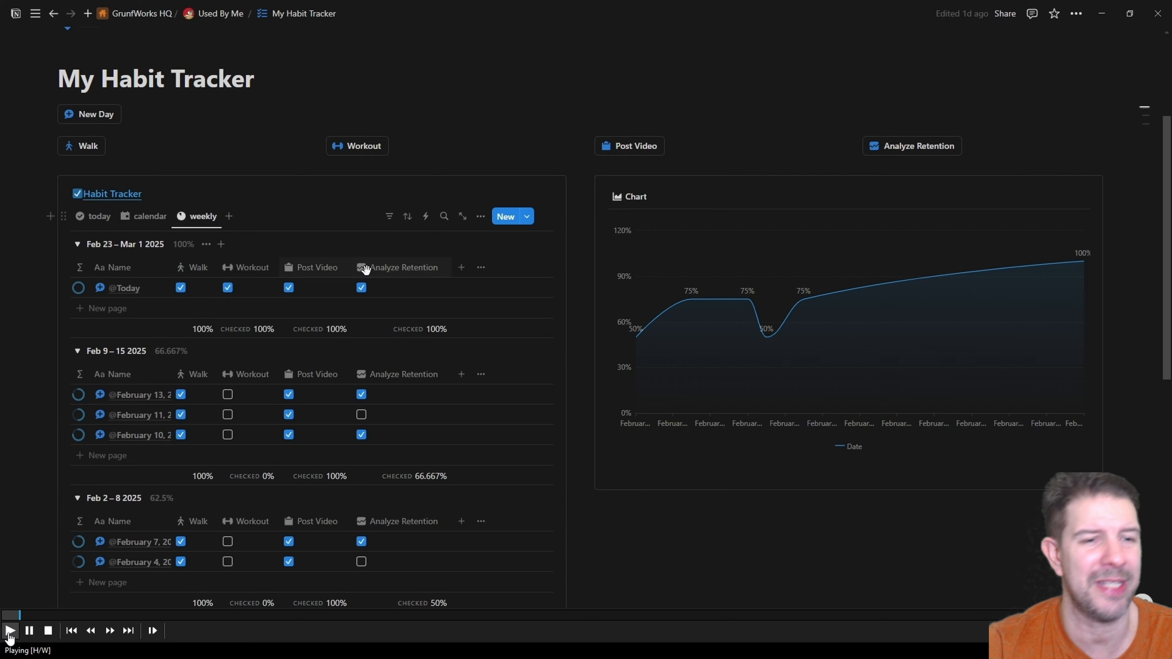
pyautogui.scroll(-2, 464, 287)
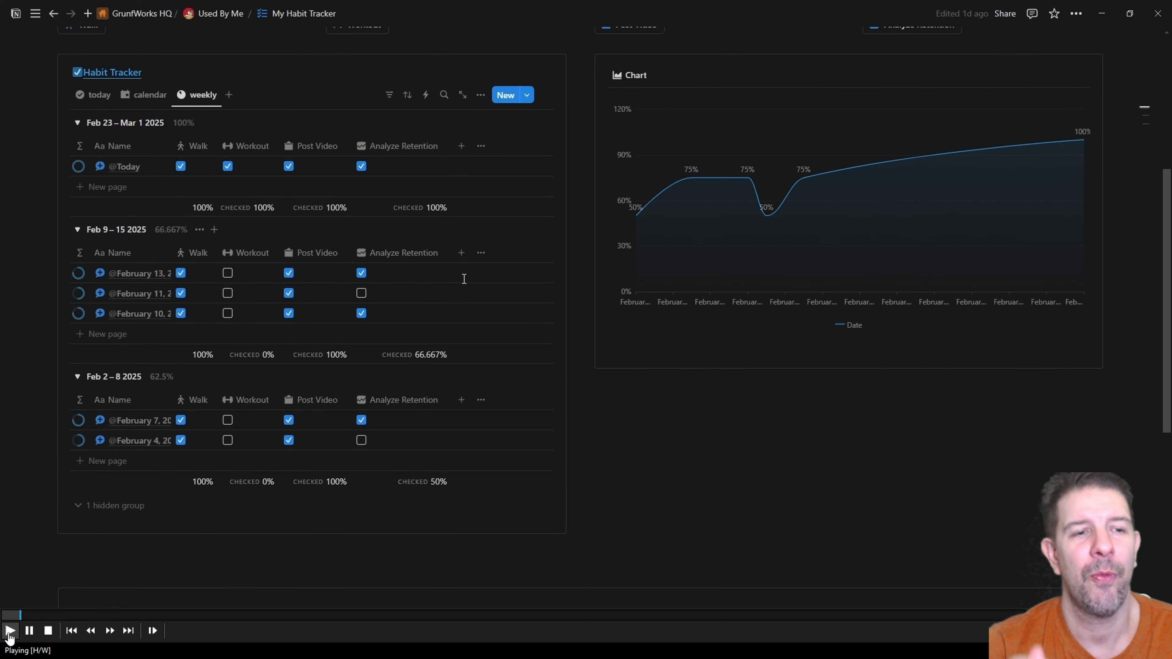
pyautogui.scroll(1, 464, 286)
pyautogui.click(227, 334)
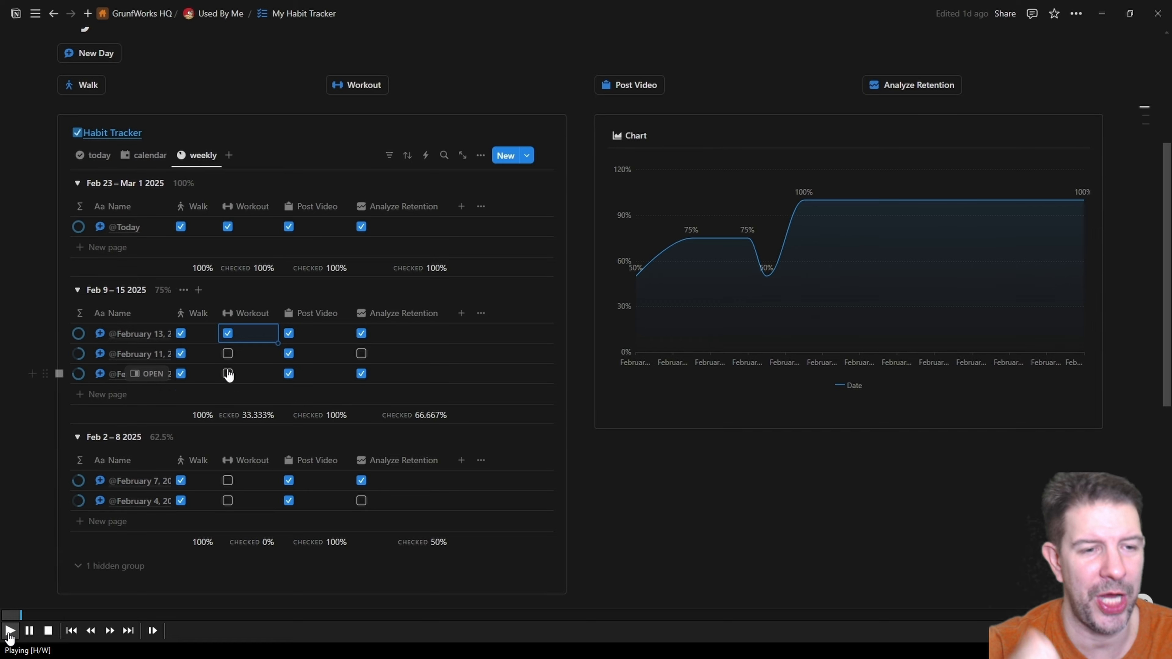
pyautogui.click(240, 482)
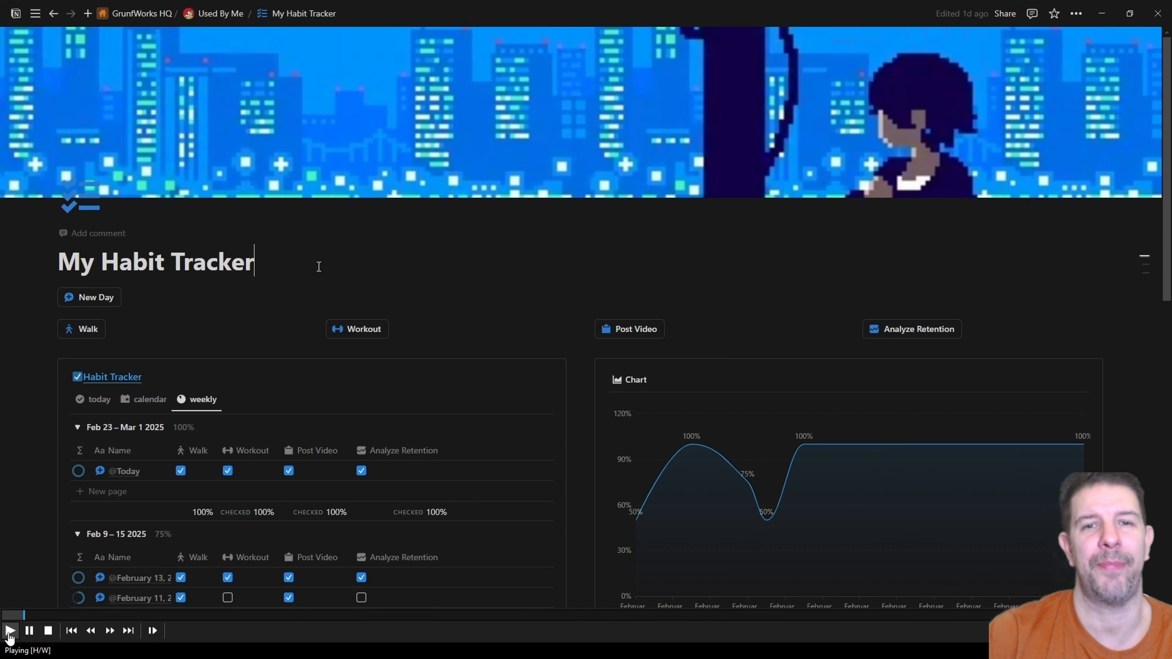
# Go to the Used By Me page and review each habit's quantity and occurrence in the My Habits table.
pyautogui.click(212, 14)
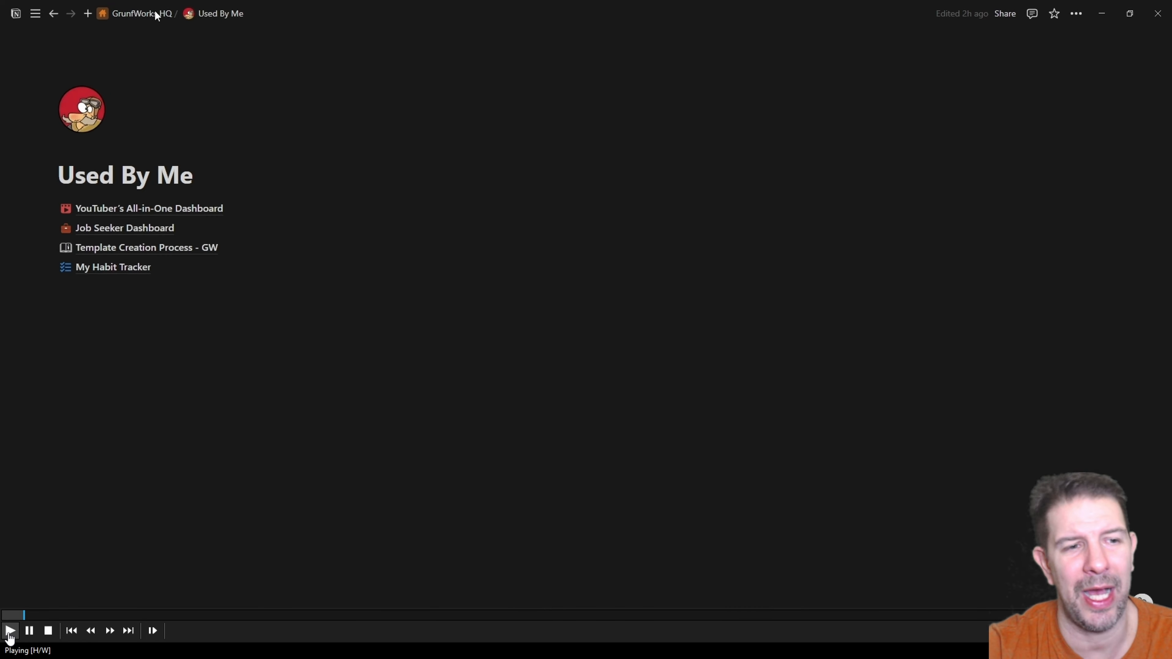
pyautogui.moveTo(34, 16)
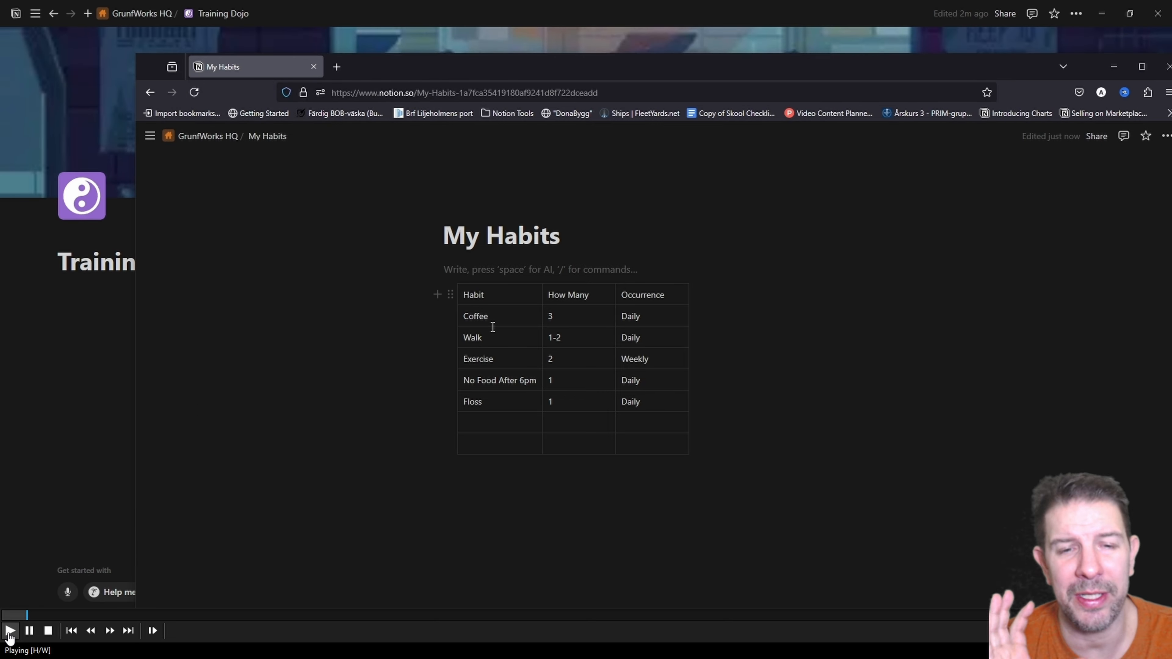
pyautogui.doubleClick(551, 316)
pyautogui.click(667, 317)
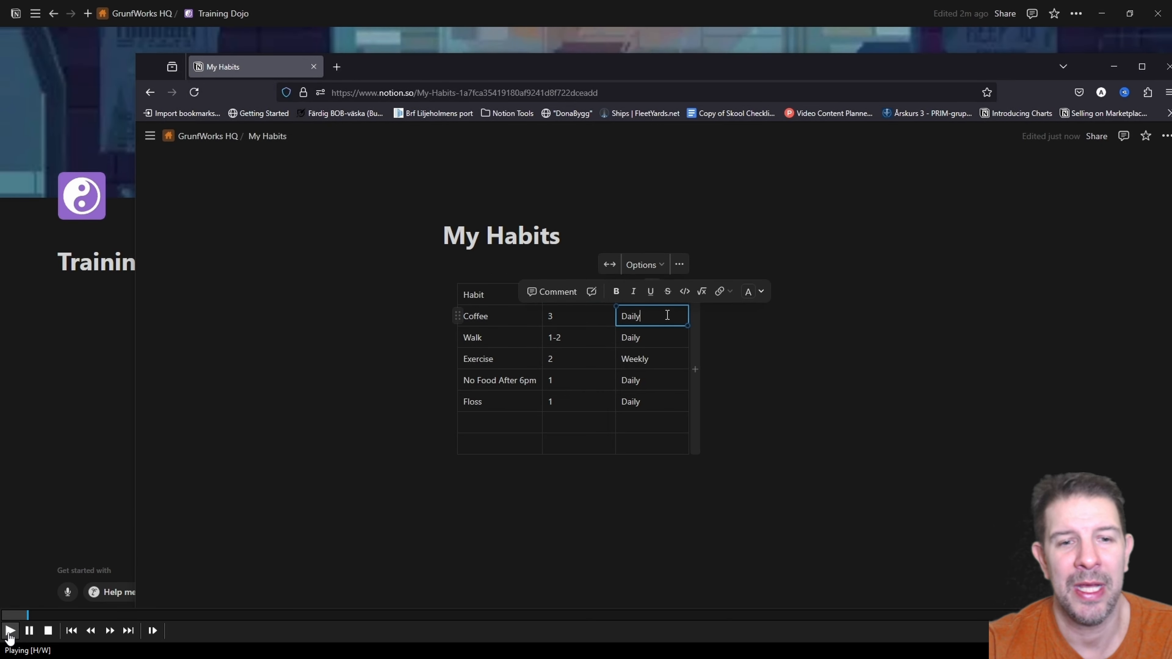
pyautogui.click(518, 338)
pyautogui.click(588, 337)
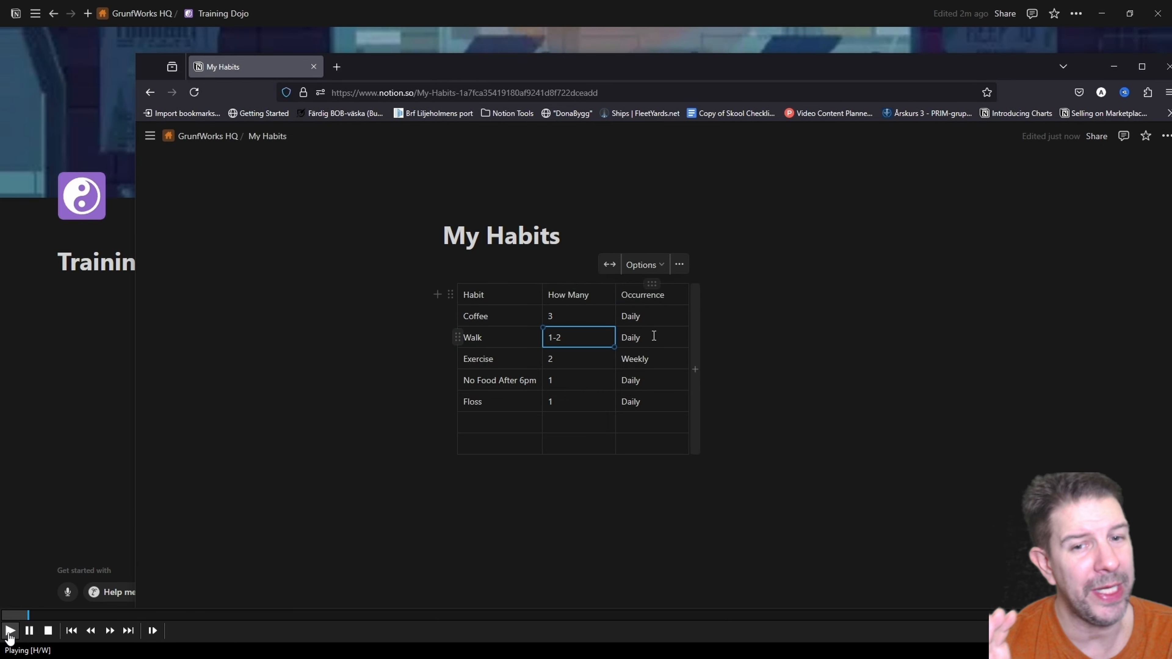
pyautogui.click(676, 338)
pyautogui.click(576, 357)
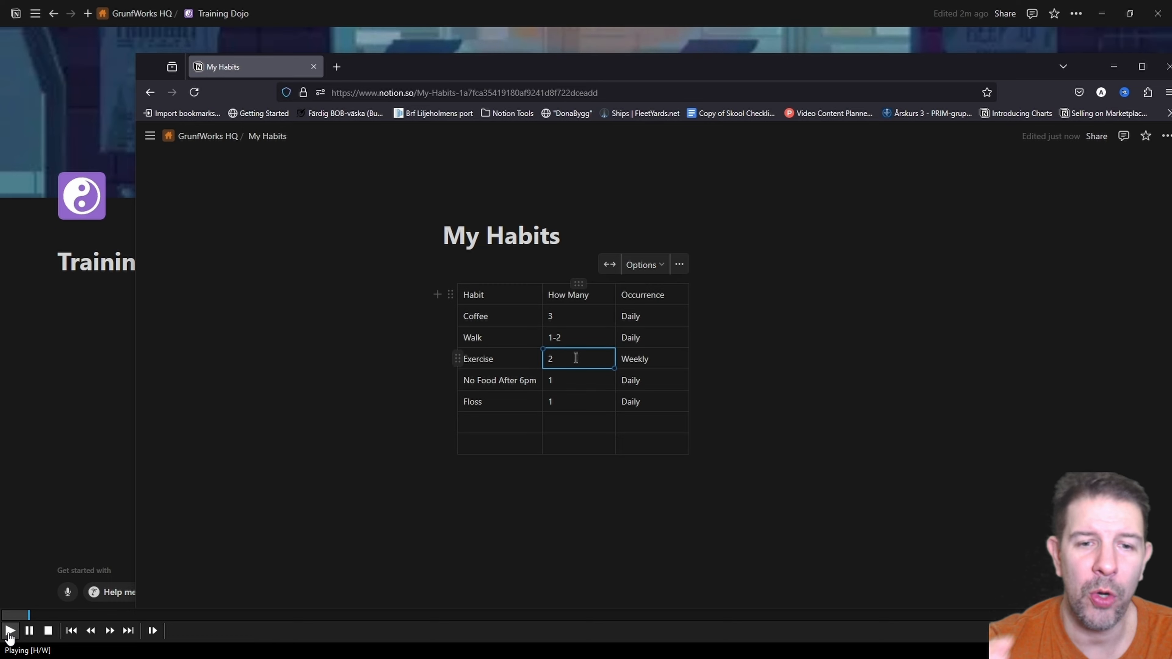
pyautogui.doubleClick(648, 359)
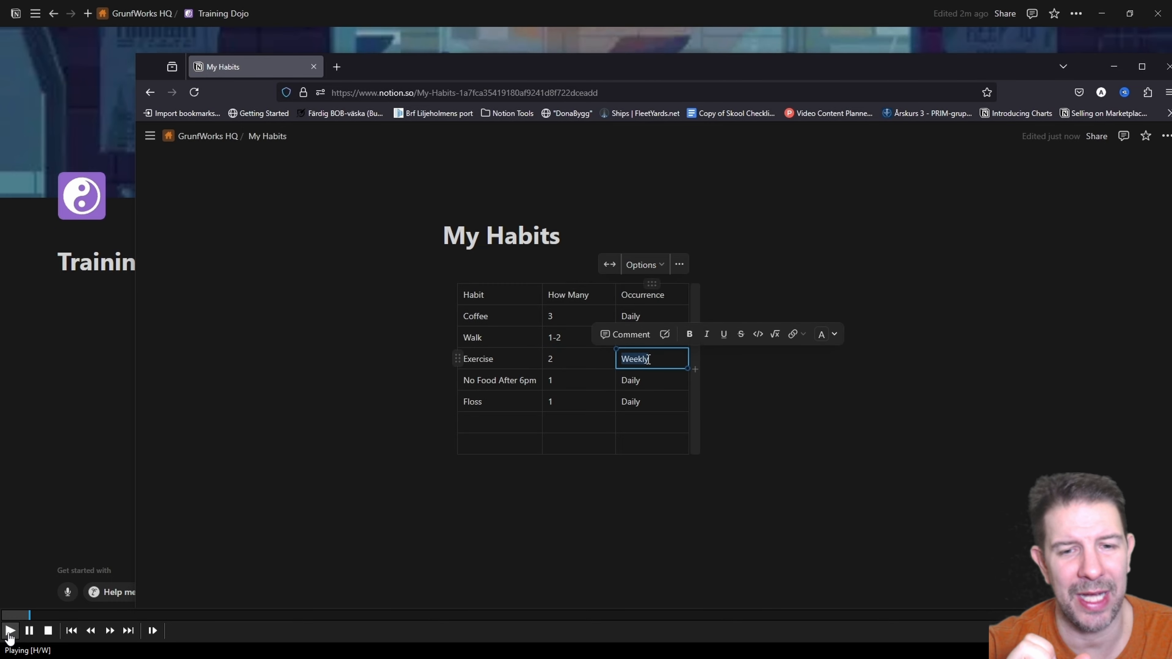
pyautogui.click(628, 381)
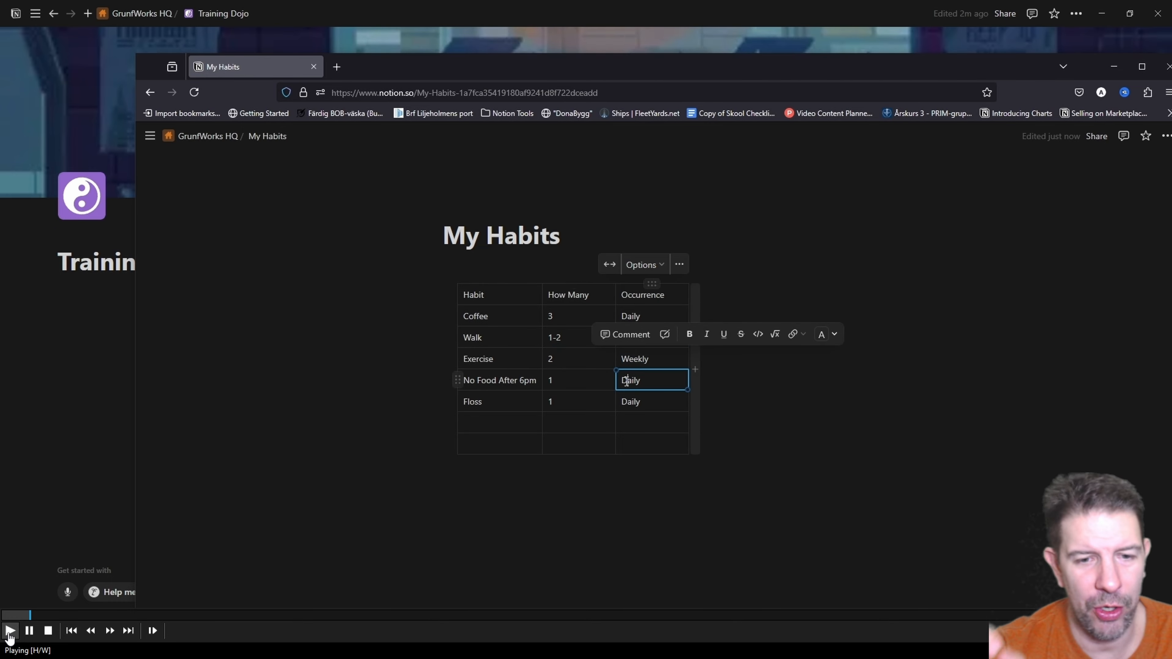
pyautogui.click(634, 401)
pyautogui.moveTo(658, 66); pyautogui.dragTo(619, 69)
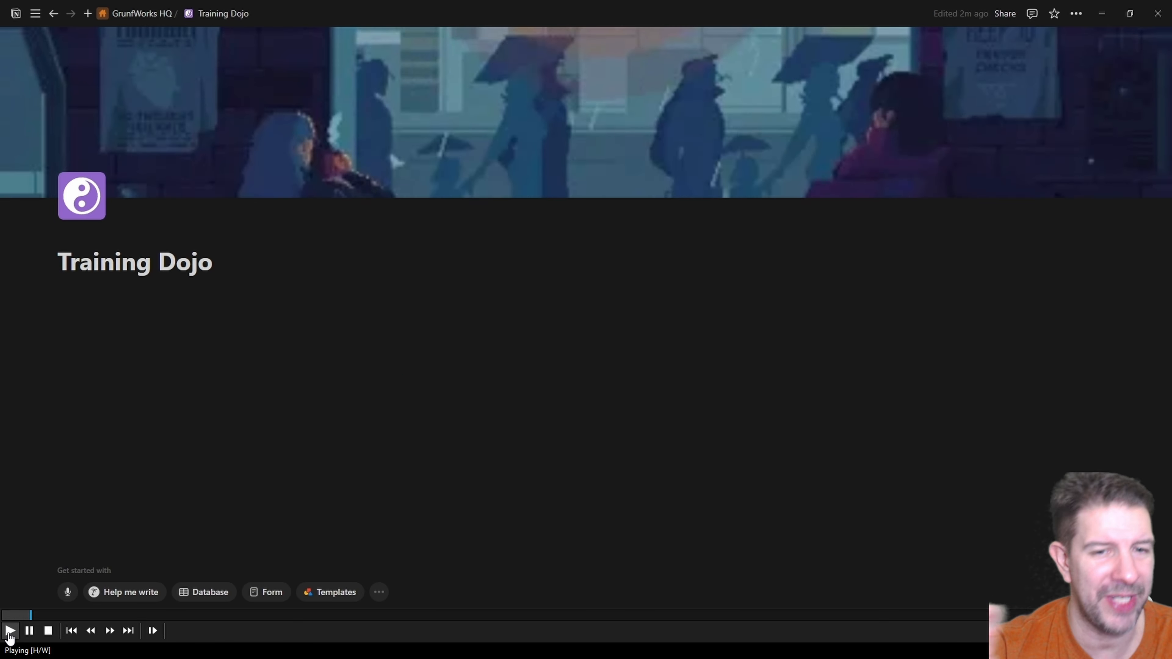
# Create a subpage titled "Ultimate Coffee & Habit Tracker" in Training Dojo and give it a coffee cup icon.
pyautogui.click(324, 319)
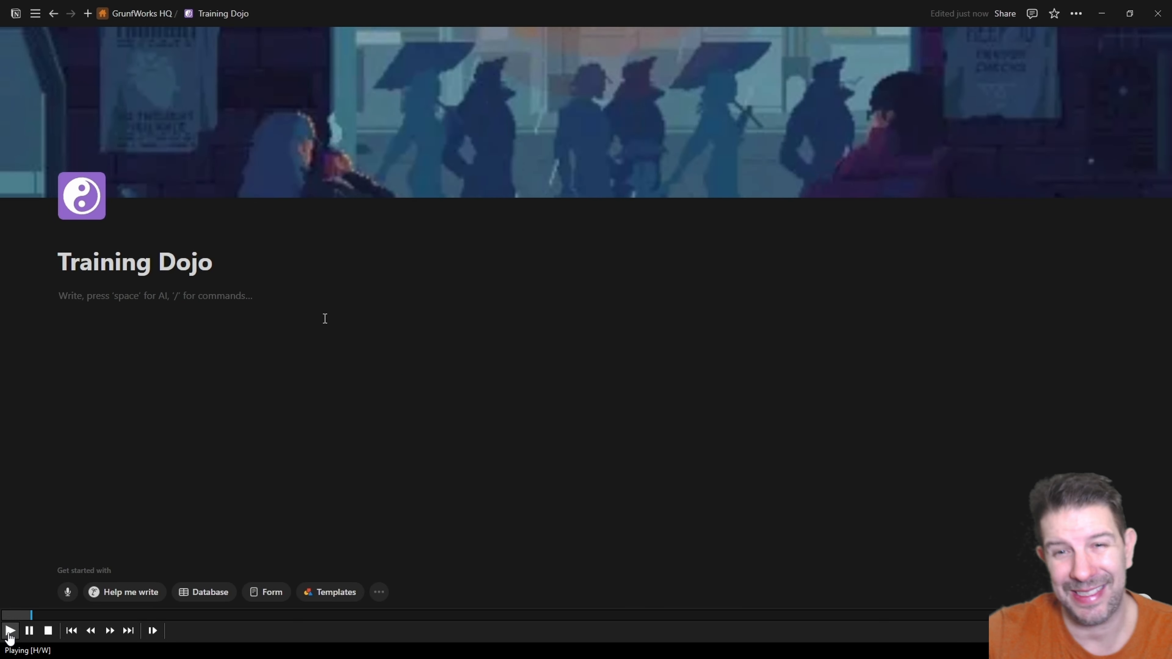
pyautogui.write('/pag')
pyautogui.press('Return')
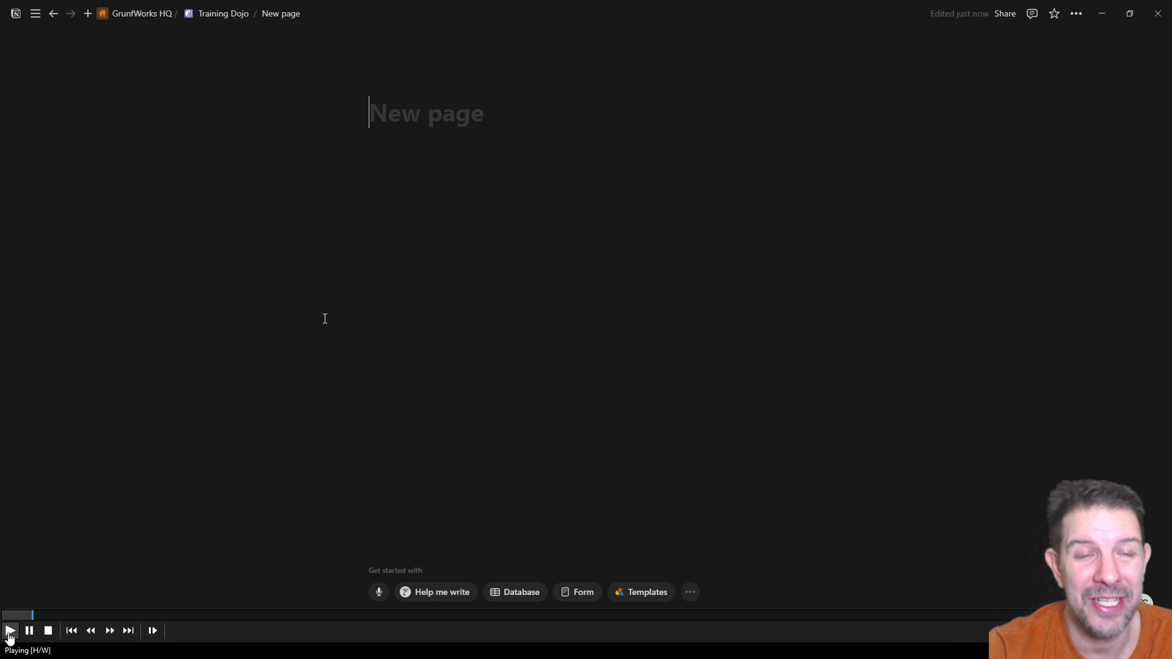
pyautogui.write('Ultimate Coffee ')
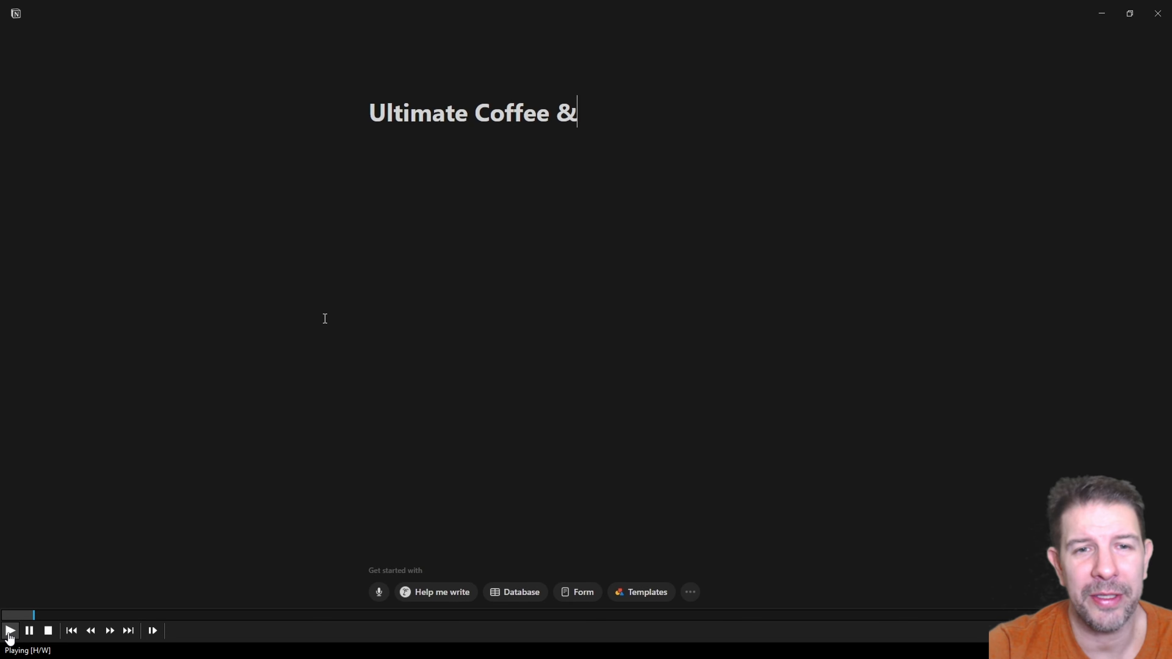
pyautogui.write('& Habit Tracker')
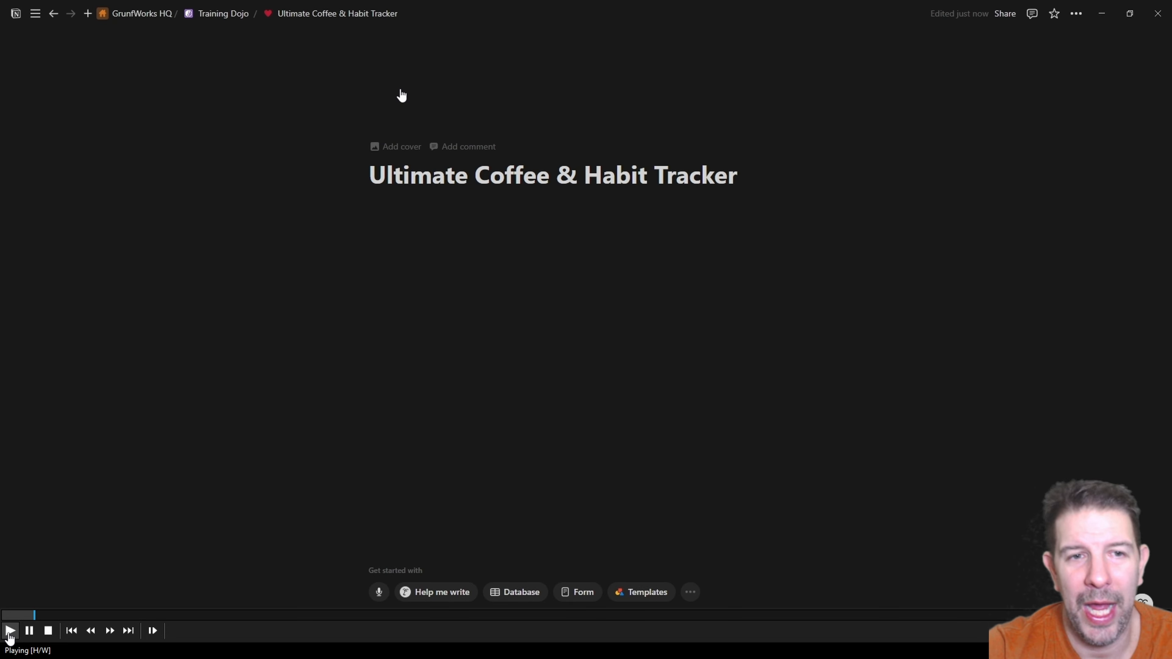
pyautogui.click(390, 145)
pyautogui.click(305, 224)
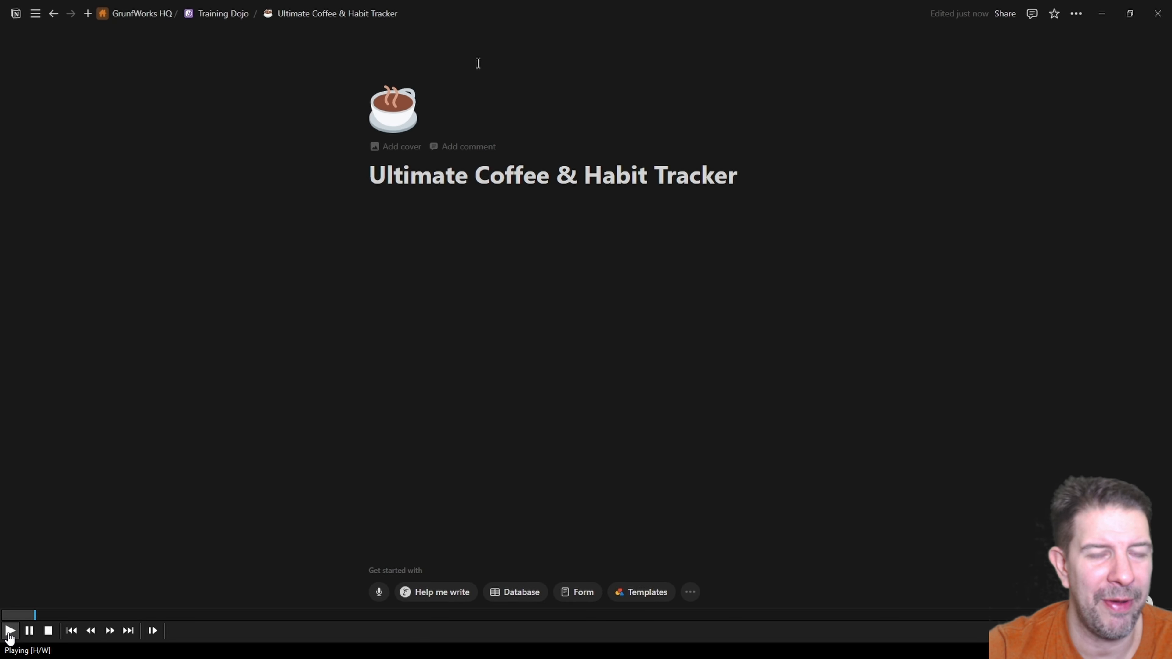
# Add a cover to the tracker page and replace it with the uploaded image Habit_Tracker_new.png.
pyautogui.click(398, 147)
pyautogui.click(727, 42)
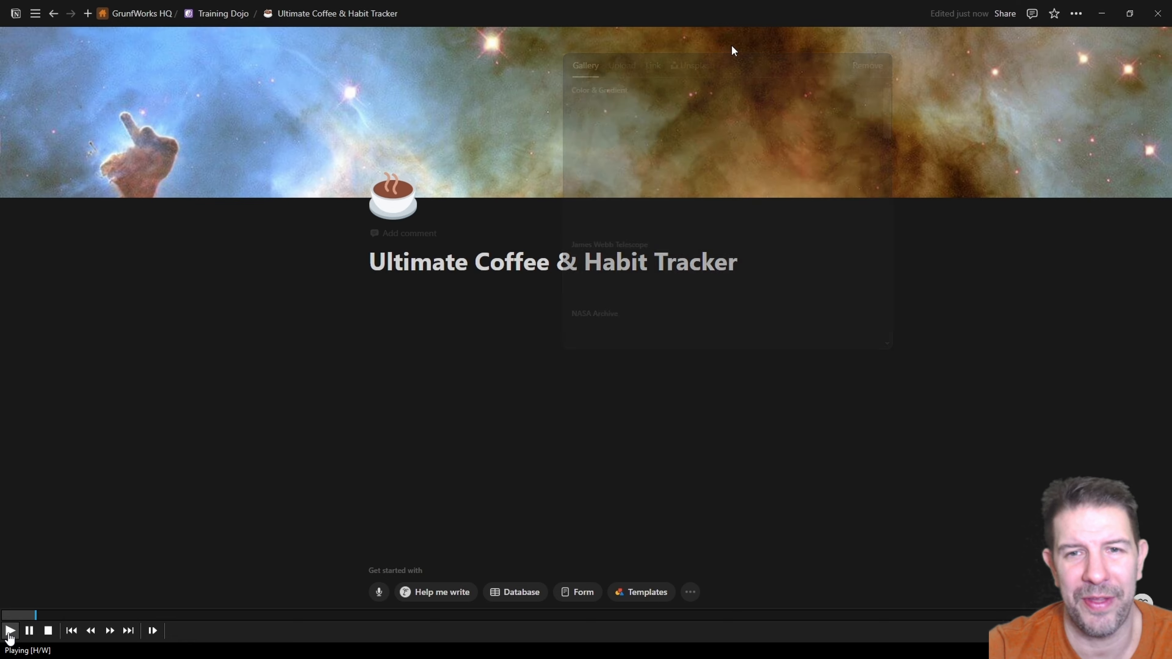
pyautogui.click(631, 69)
pyautogui.click(750, 87)
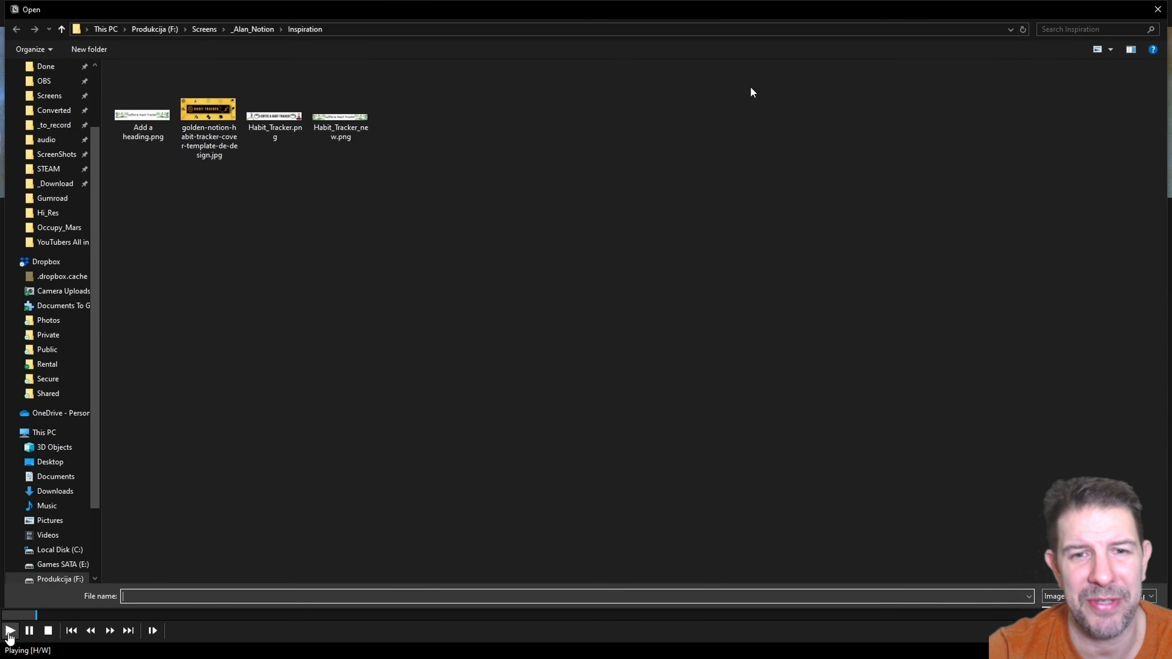
pyautogui.click(330, 101)
pyautogui.press('Return')
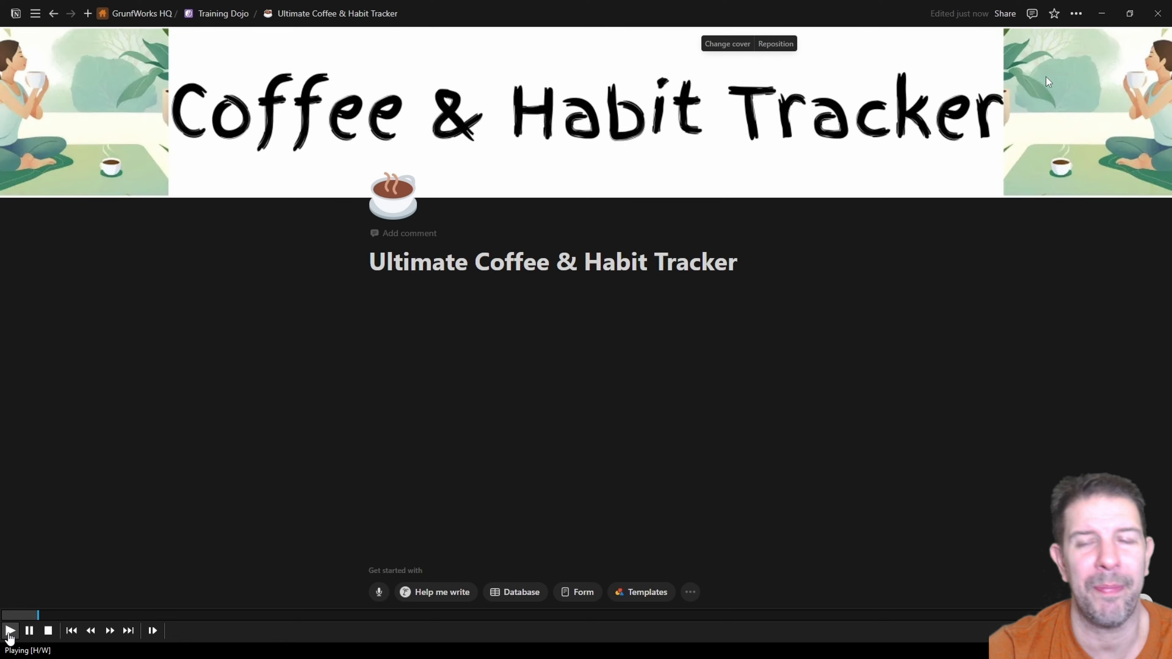
# Set the Ultimate Coffee & Habit Tracker page to full width.
pyautogui.click(1077, 13)
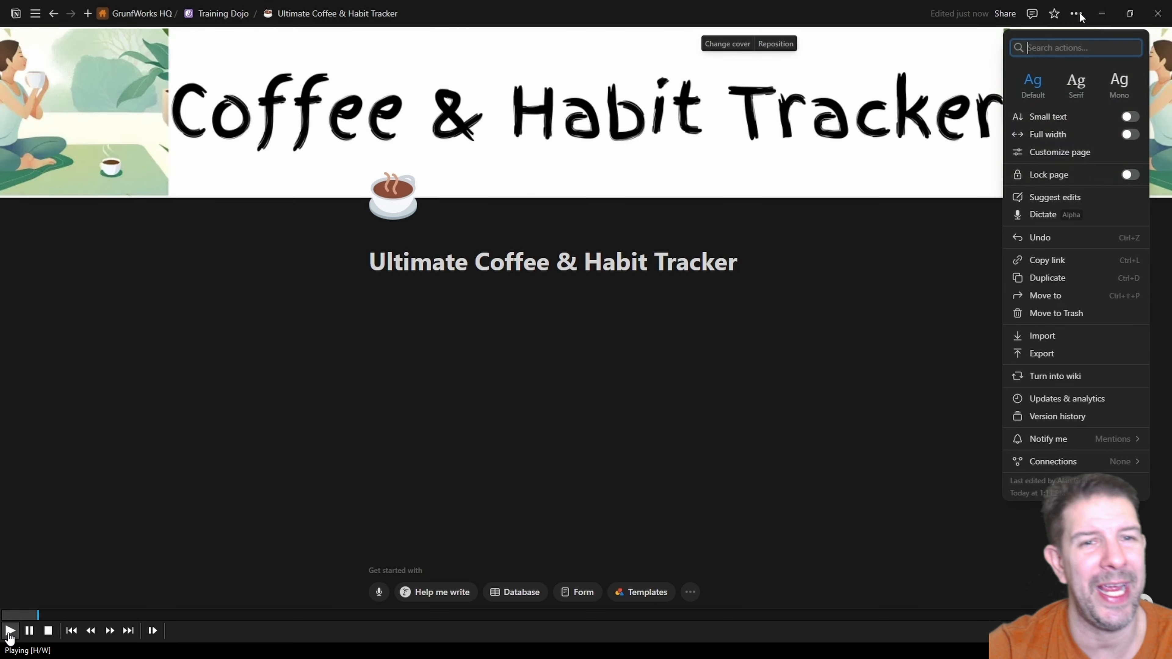
pyautogui.click(1128, 135)
pyautogui.click(539, 445)
# Apply a green background to the empty heading block below the page title.
pyautogui.click(50, 338)
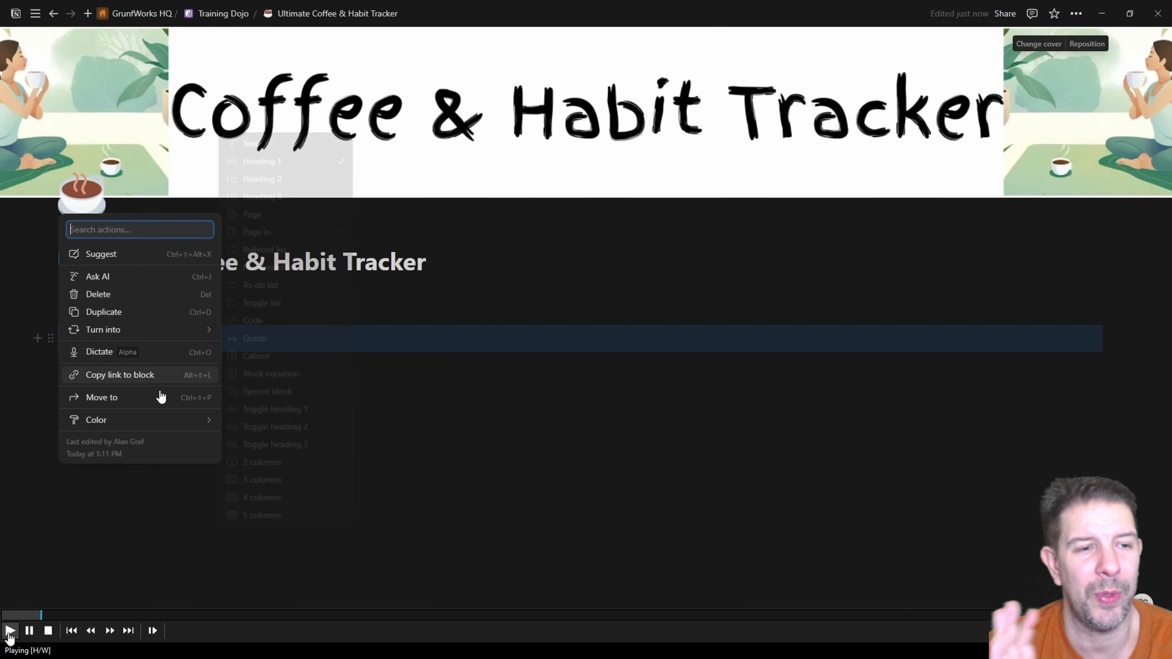
pyautogui.moveTo(165, 419)
pyautogui.click(276, 551)
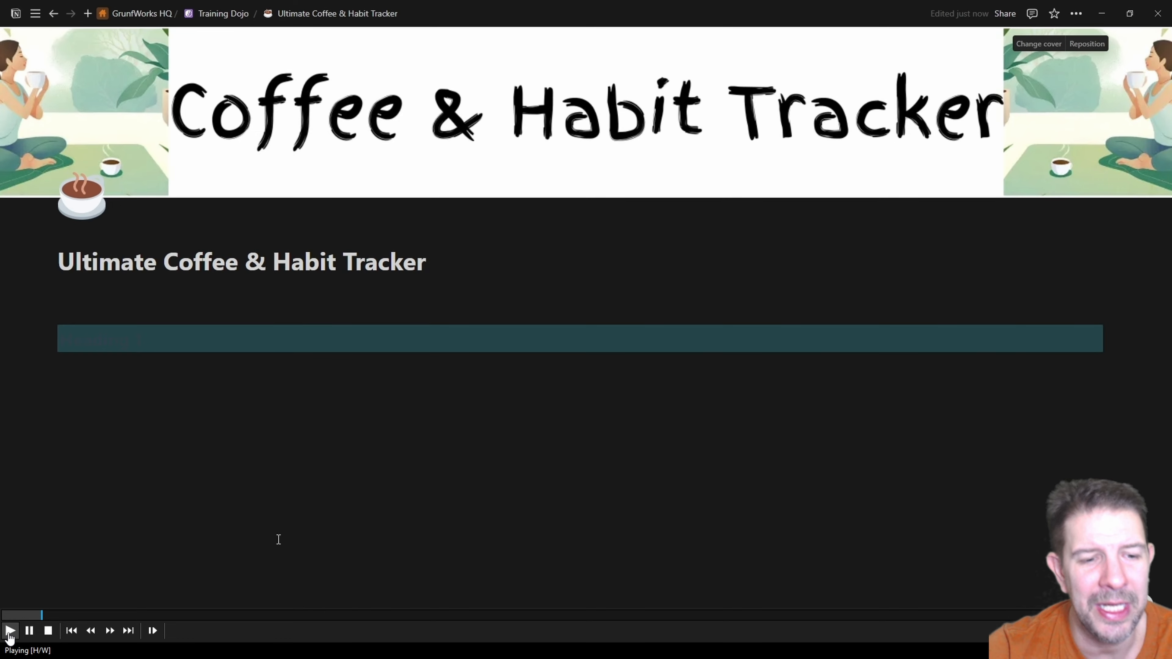
# Enter "Habits" as the green section heading and insert the meditating person emoji before the text.
pyautogui.click(164, 339)
pyautogui.write('Habit')
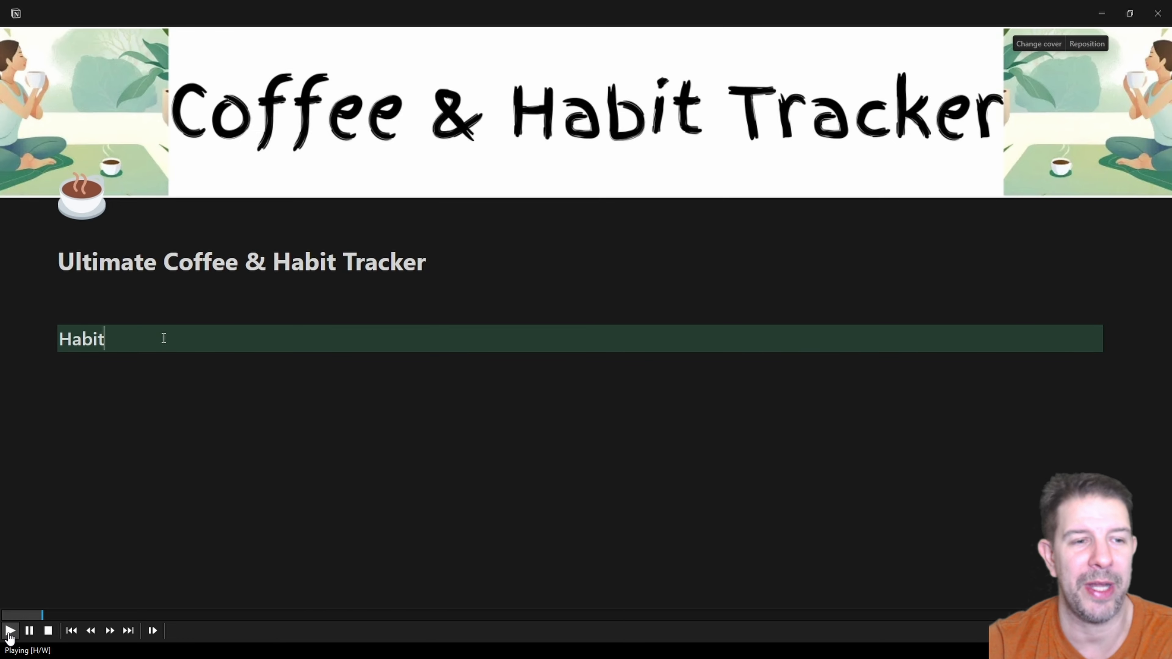
pyautogui.write('/emoj')
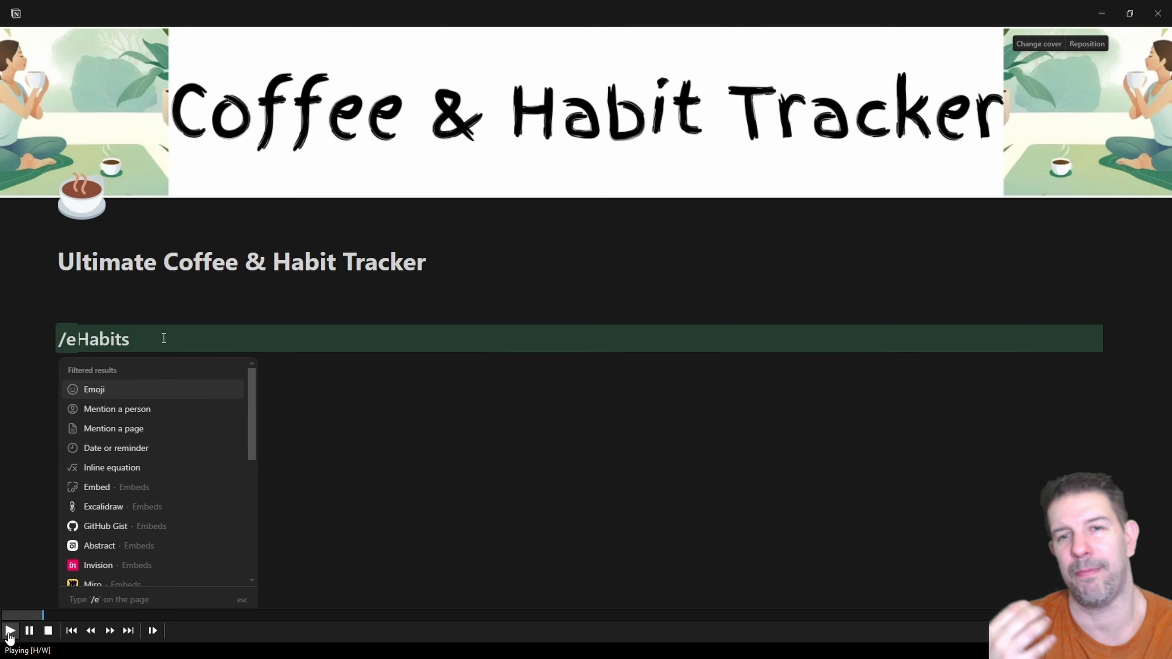
pyautogui.press('Return')
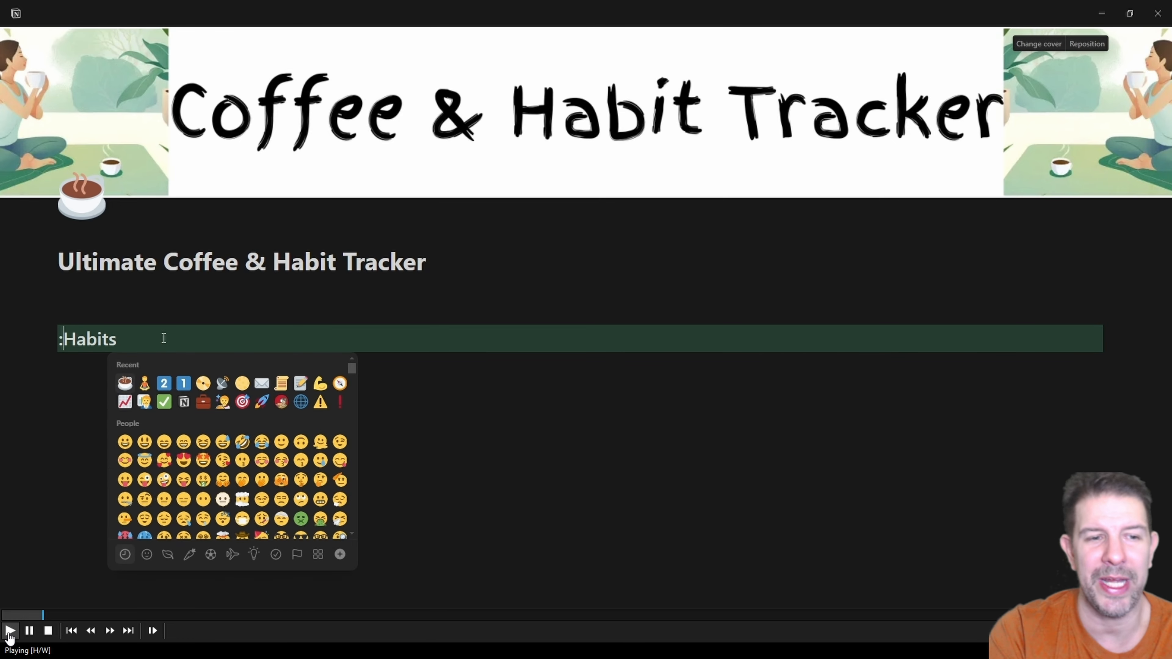
pyautogui.click(145, 383)
pyautogui.press('Left')
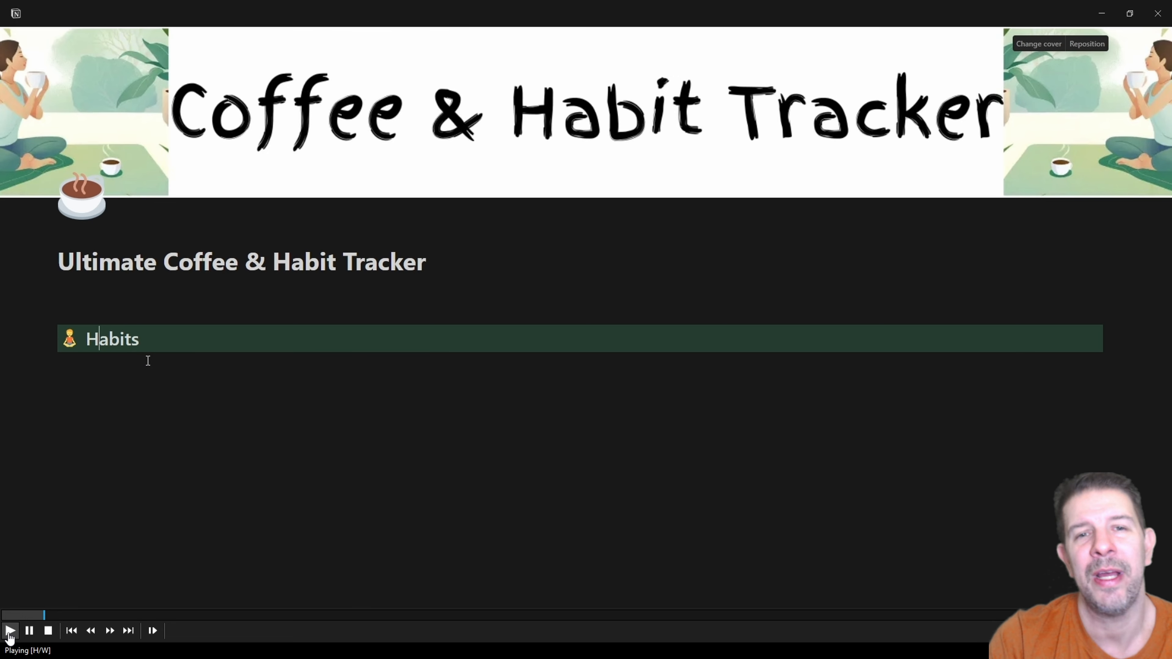
# Insert an inline table database named "HabitDB" below the Habits heading and hide its database title.
pyautogui.click(124, 384)
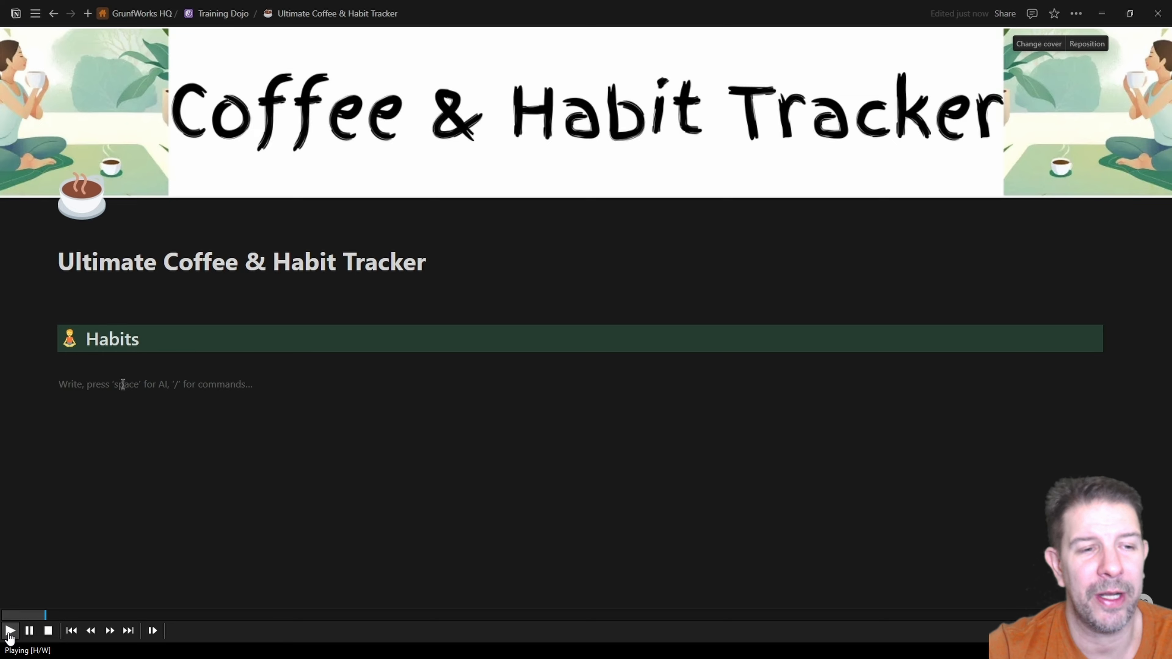
pyautogui.write('/data')
pyautogui.press('Return')
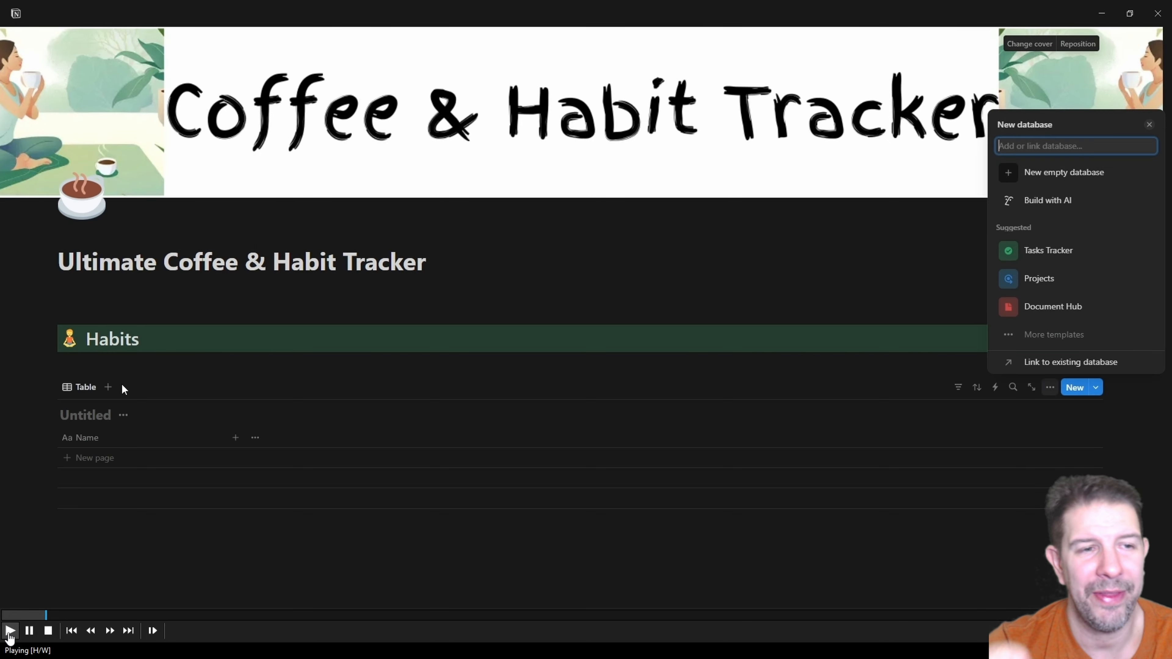
pyautogui.click(108, 415)
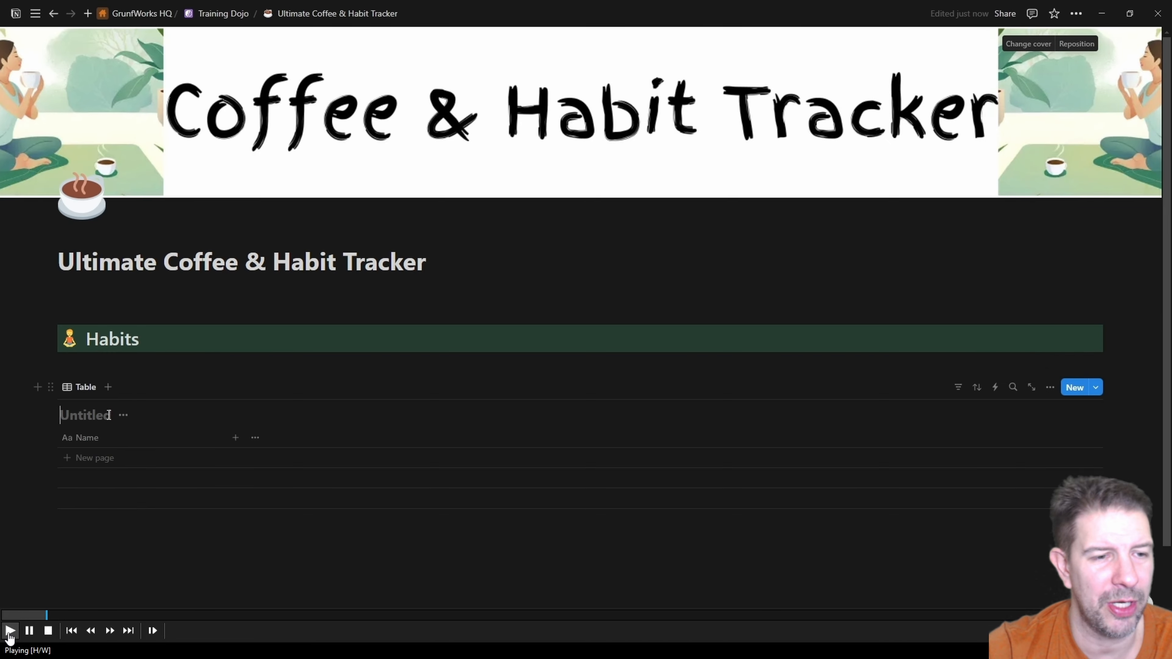
pyautogui.write('Hab')
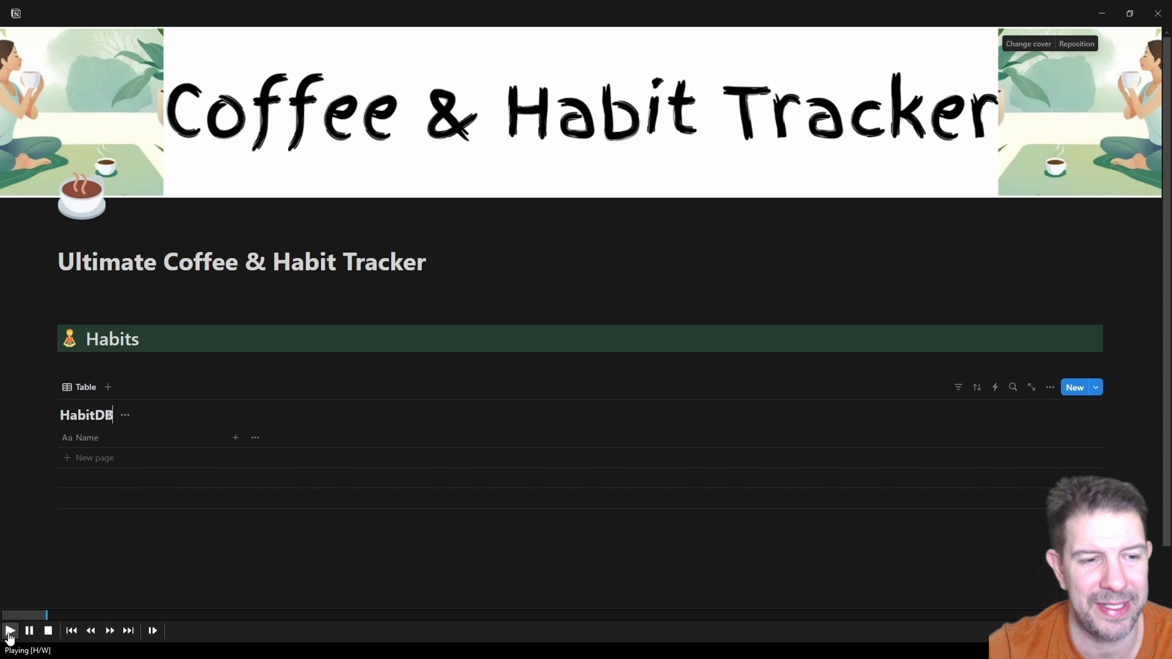
pyautogui.write('itDB')
pyautogui.click(125, 415)
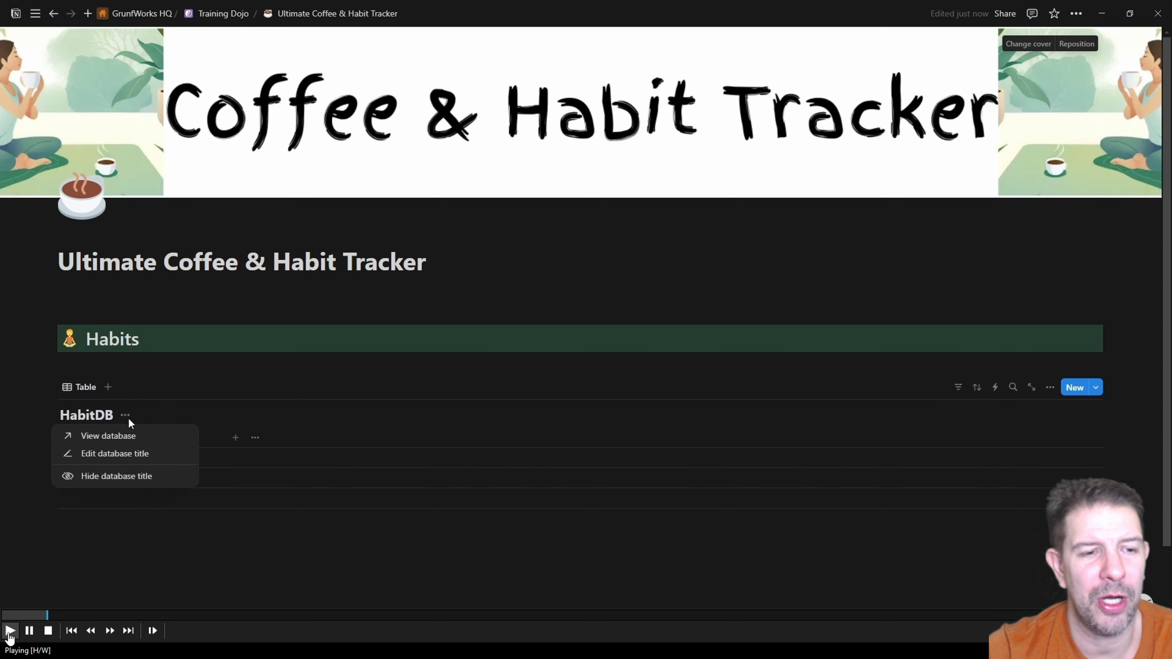
pyautogui.click(136, 476)
# Clear the table view's name and replace its icon with the text-cursor icon from the recent icons.
pyautogui.click(83, 388)
pyautogui.click(88, 411)
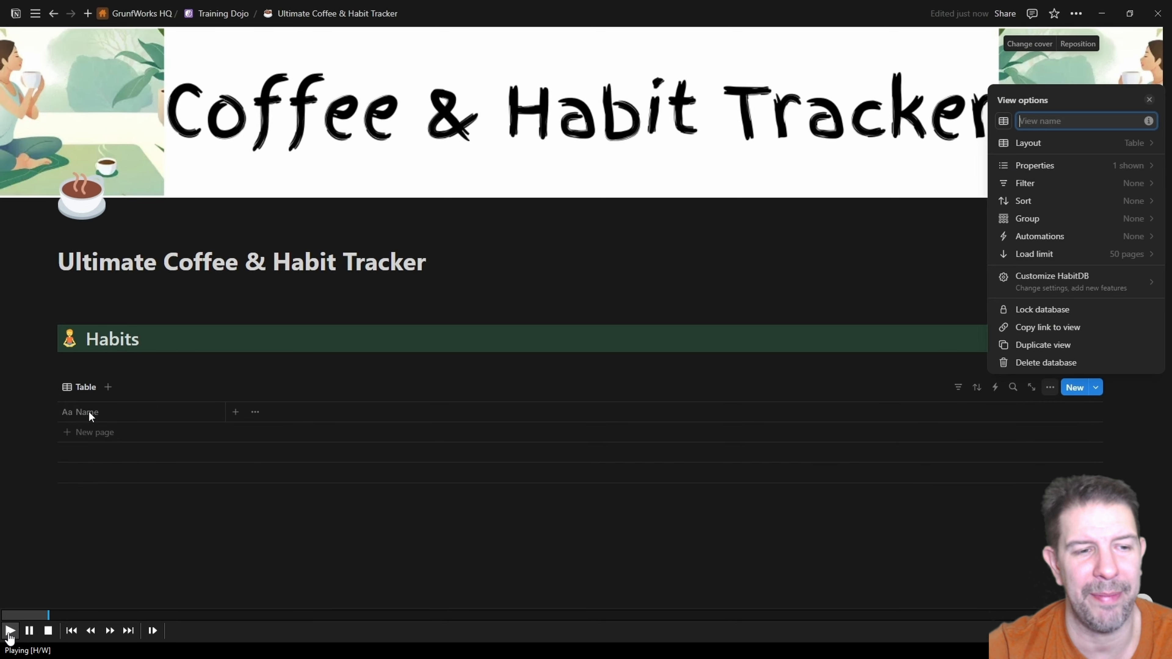
pyautogui.click(1004, 121)
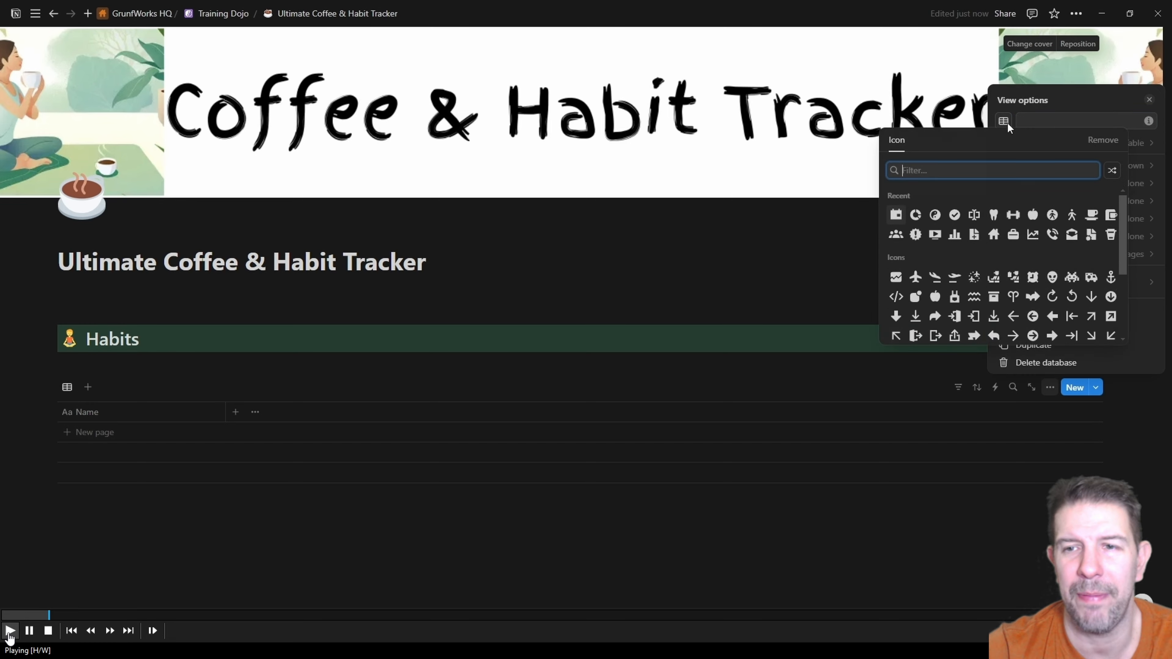
pyautogui.click(974, 215)
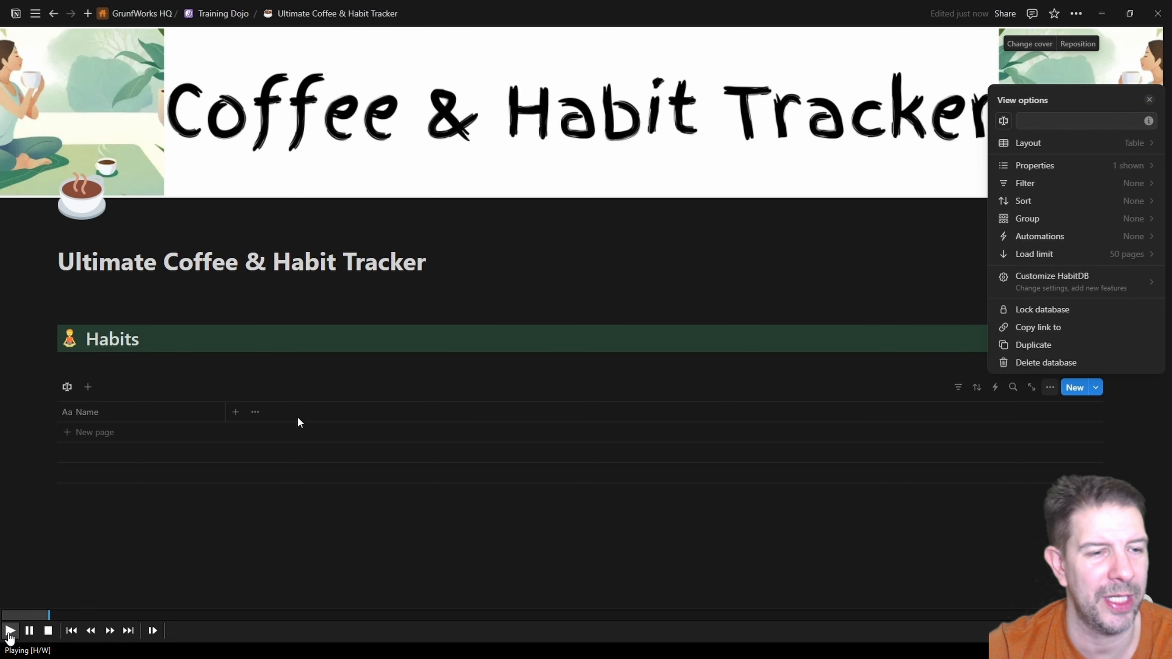
# Add a callout block below the page title and move the Habits heading and its table into it.
pyautogui.click(69, 296)
pyautogui.press('Return')
pyautogui.write('/call')
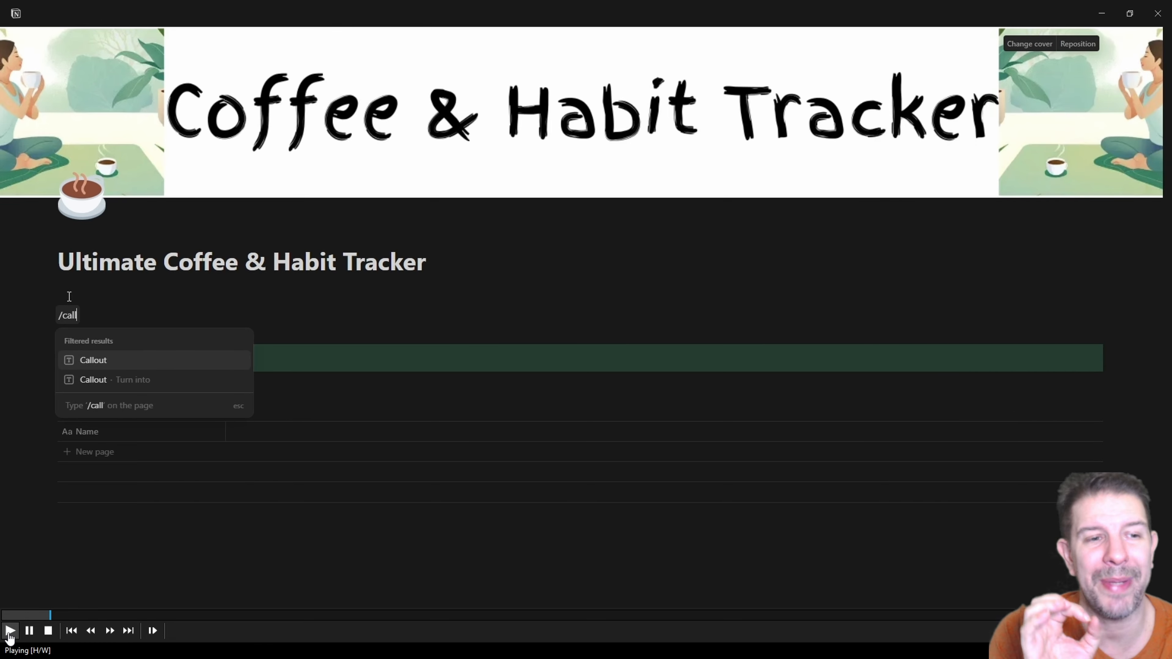
pyautogui.press('Return')
pyautogui.moveTo(47, 380); pyautogui.dragTo(88, 355)
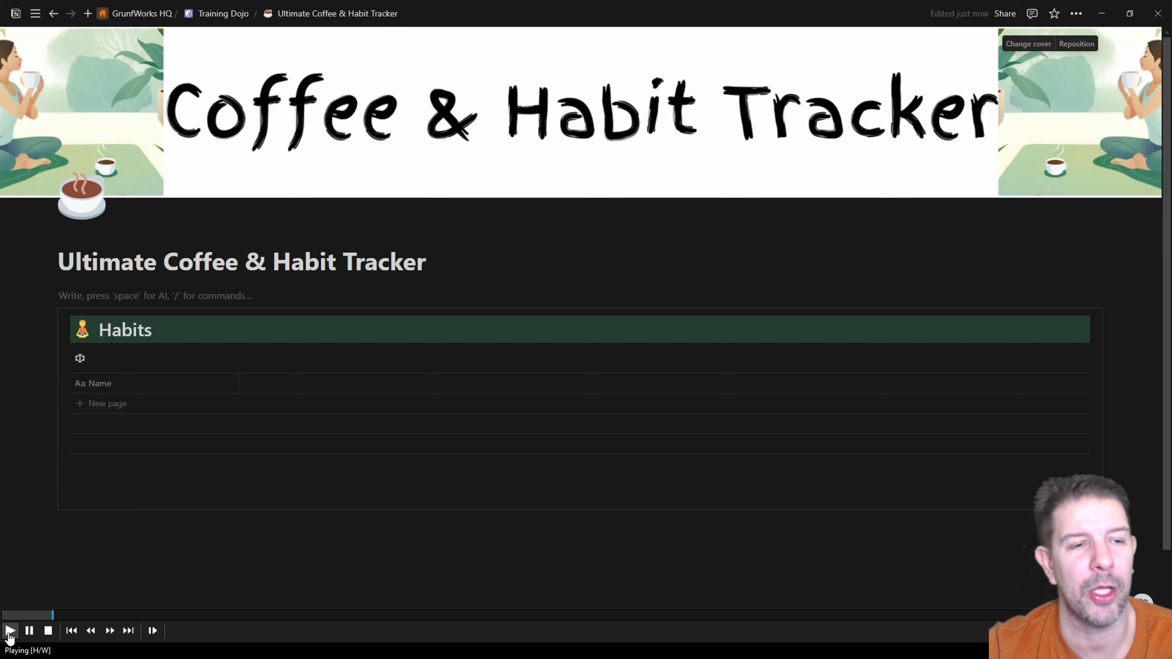
# Arrange the tracker page side by side with the My Habits browser window.
pyautogui.moveTo(2, 231); pyautogui.dragTo(759, 184)
pyautogui.press('super+Right')
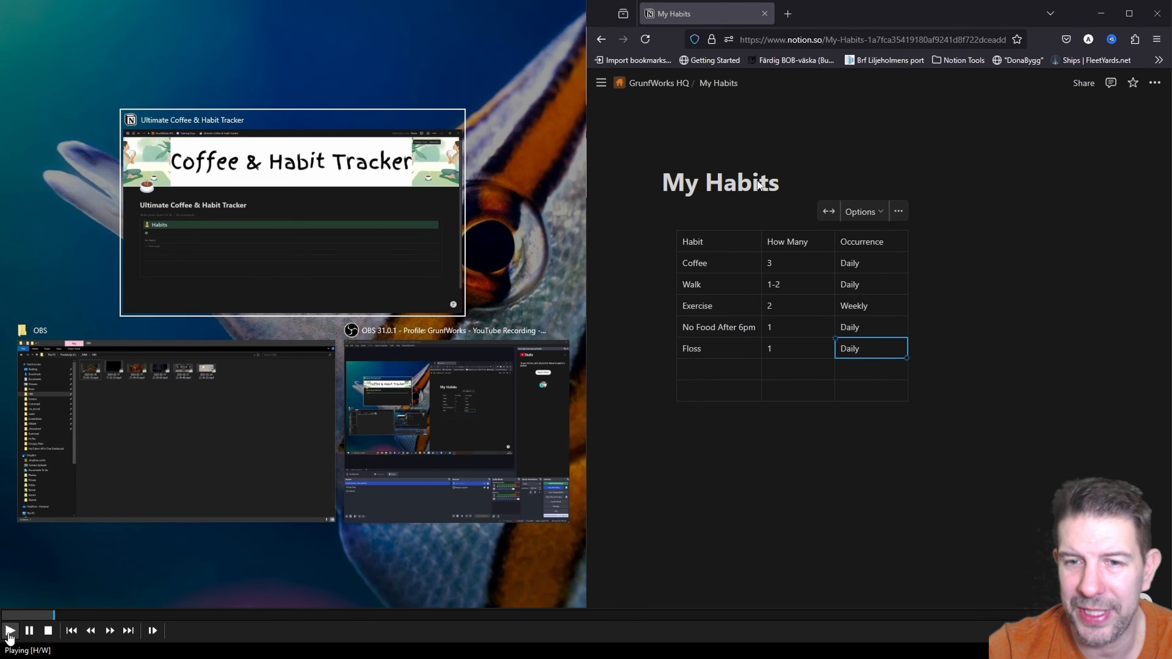
pyautogui.click(215, 285)
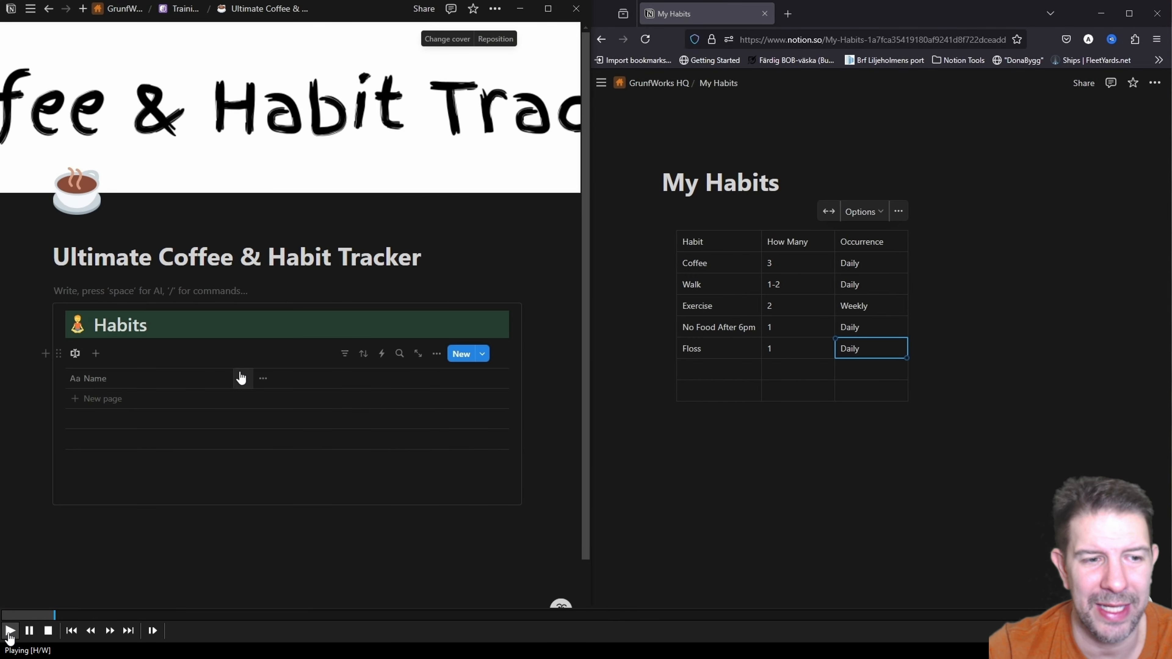
# Rename the table's title property to "Day" and give it a calendar icon.
pyautogui.click(162, 386)
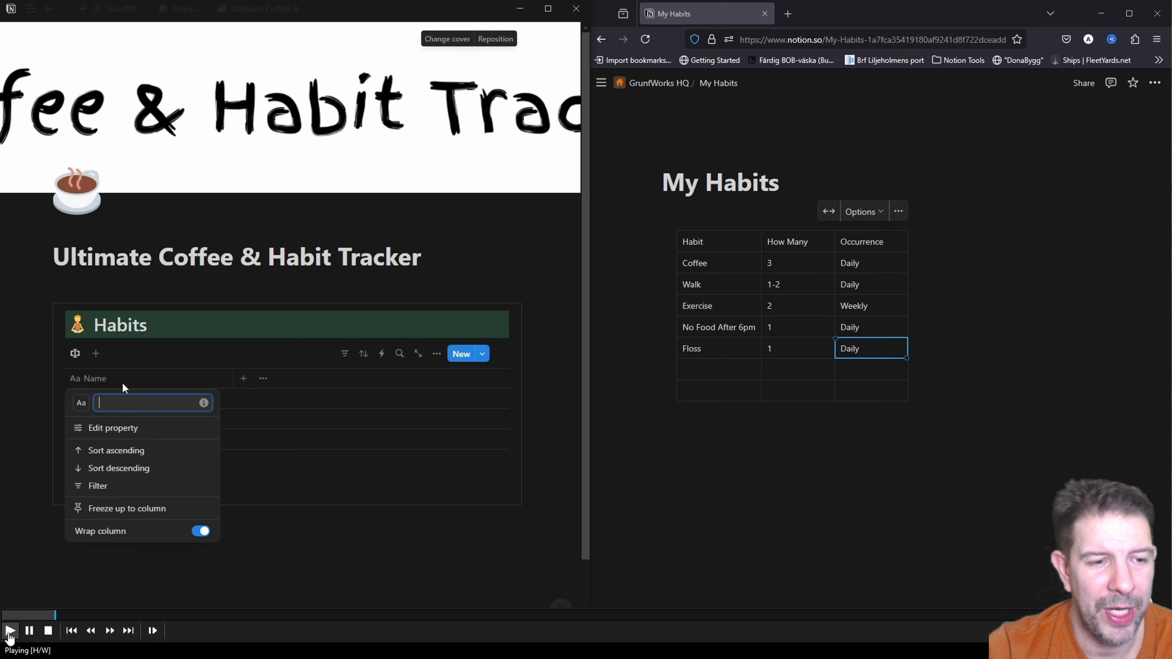
pyautogui.press('BackSpace')
pyautogui.press('BackSpace')
pyautogui.press('BackSpace')
pyautogui.press('BackSpace')
pyautogui.click(82, 402)
pyautogui.click(47, 499)
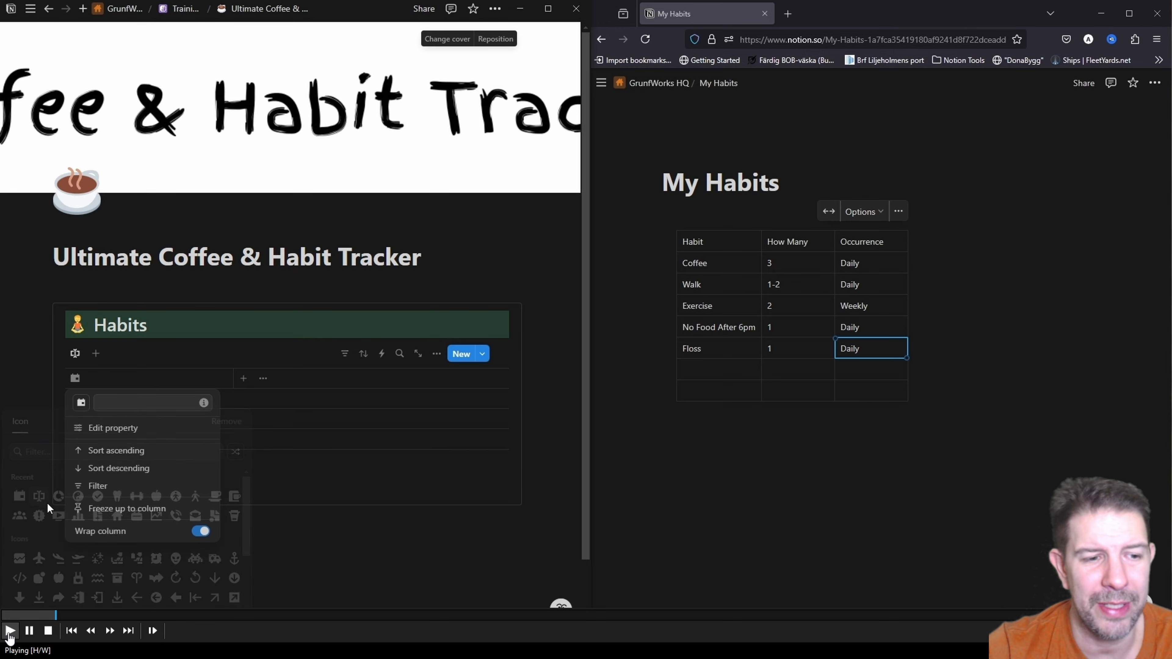
pyautogui.click(313, 483)
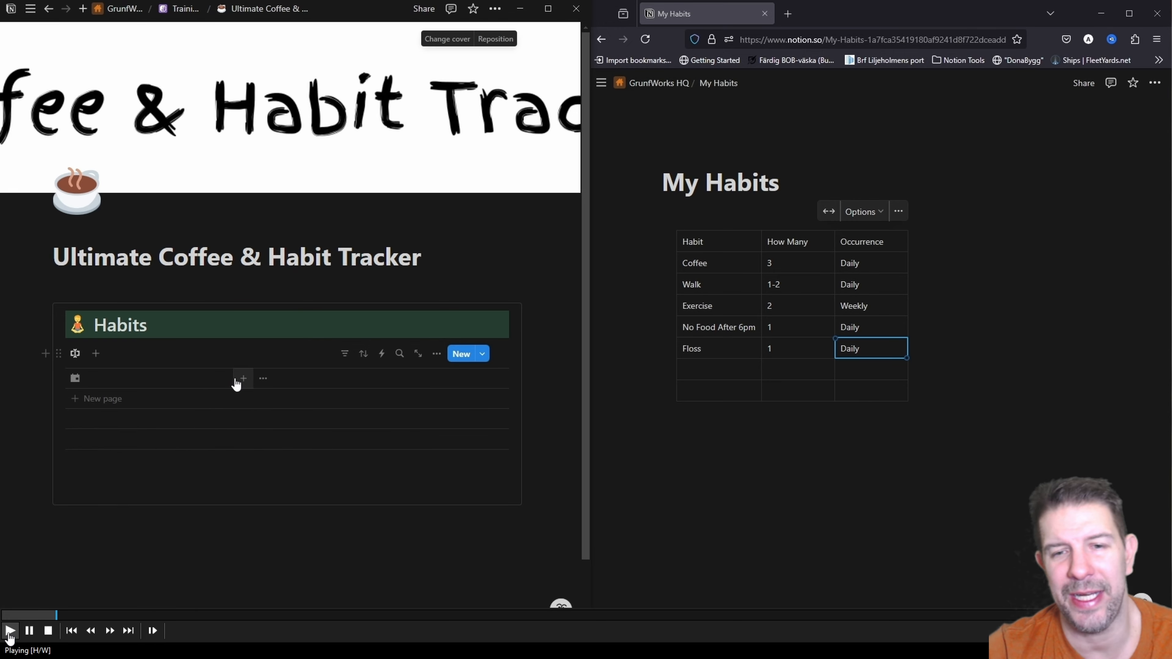
pyautogui.click(96, 382)
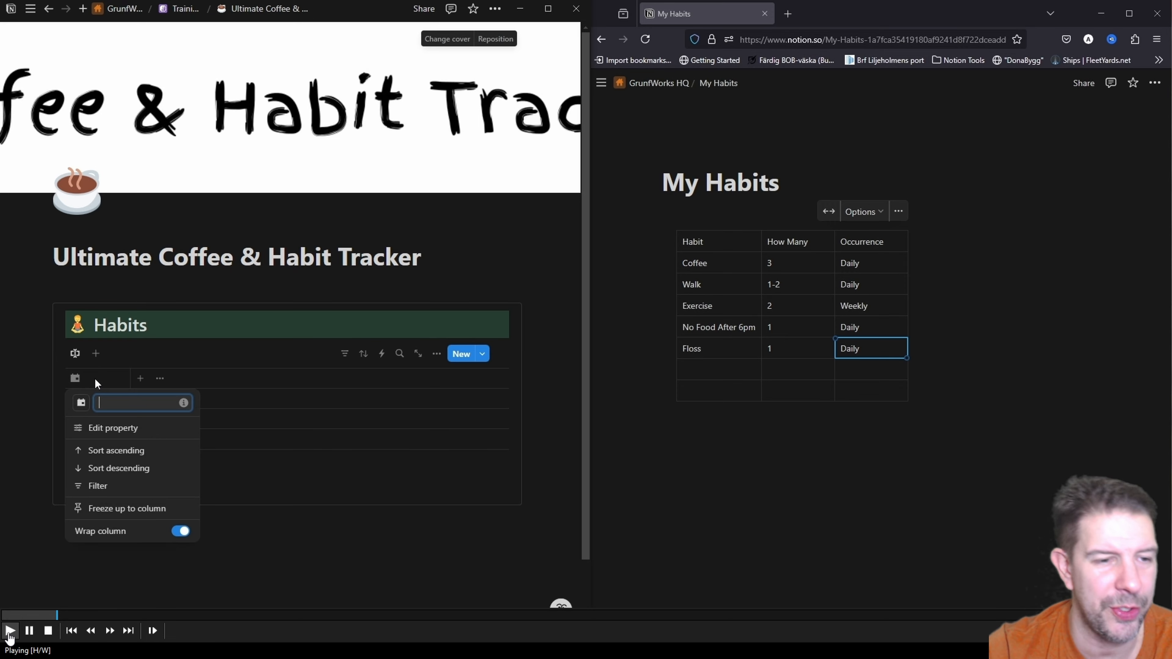
pyautogui.write('Day')
# Add a Date property named "Date" with the 24 hour time format, keeping the Full date format.
pyautogui.click(140, 378)
pyautogui.write('Date')
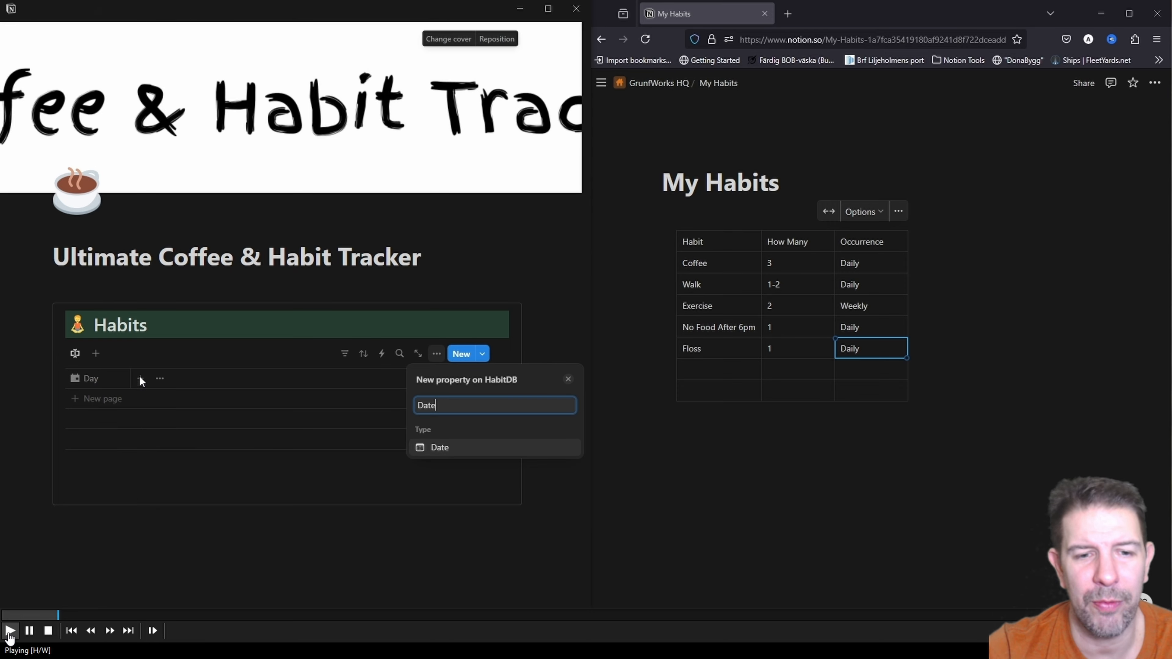
pyautogui.press('Return')
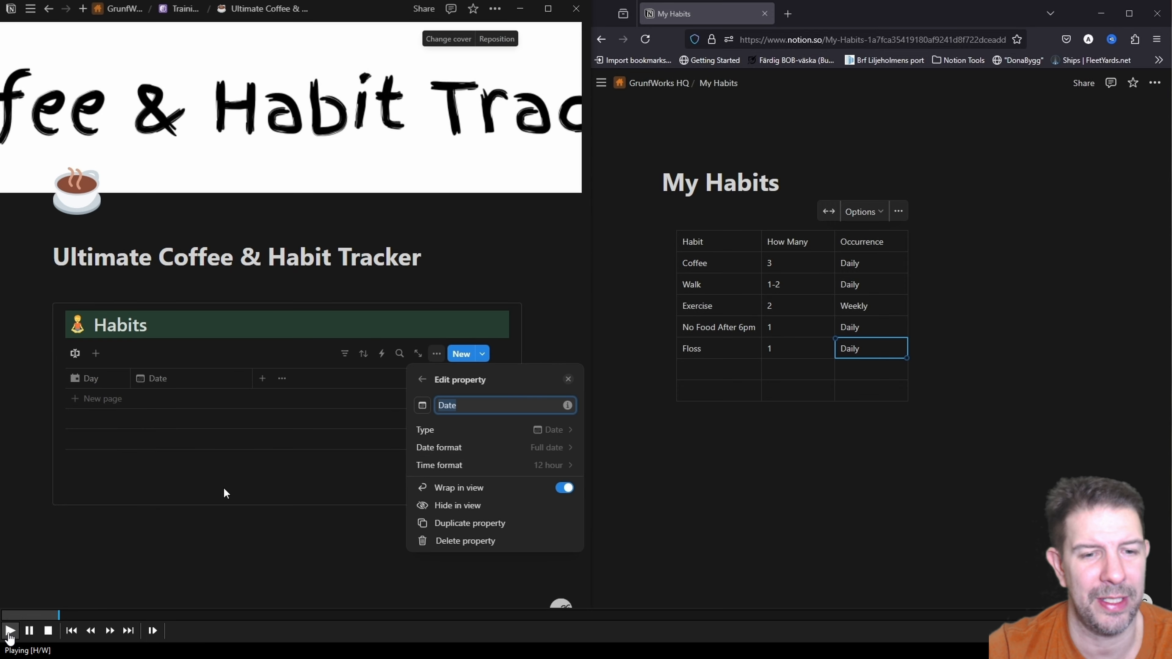
pyautogui.click(545, 467)
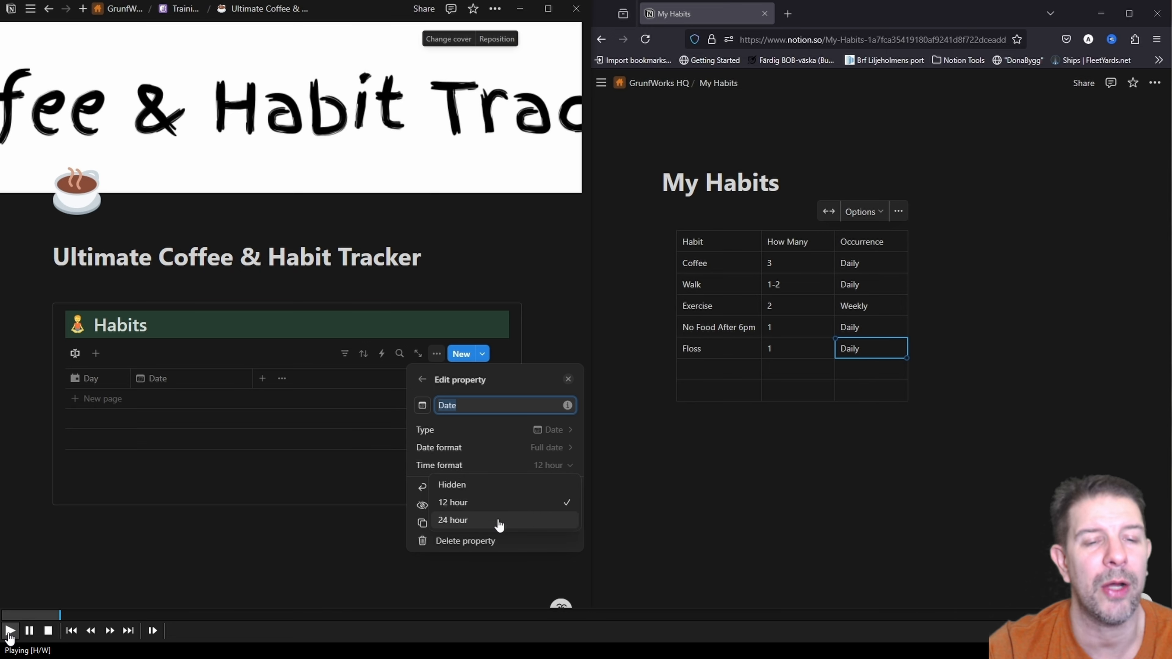
pyautogui.click(499, 522)
pyautogui.click(536, 449)
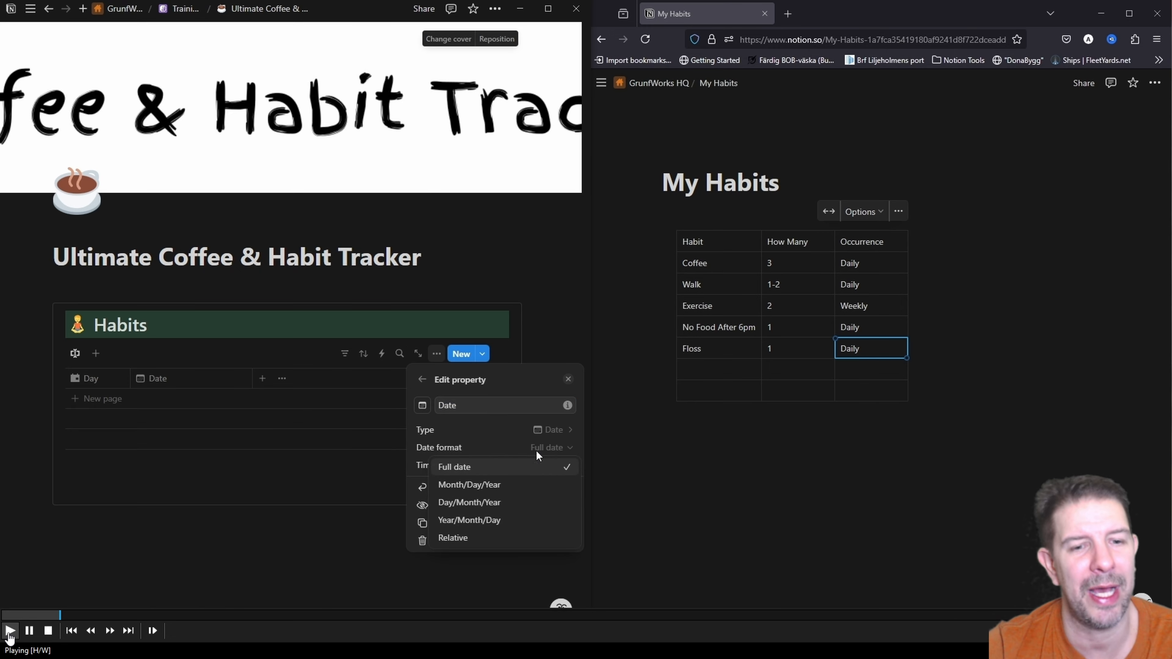
pyautogui.click(536, 450)
pyautogui.click(296, 456)
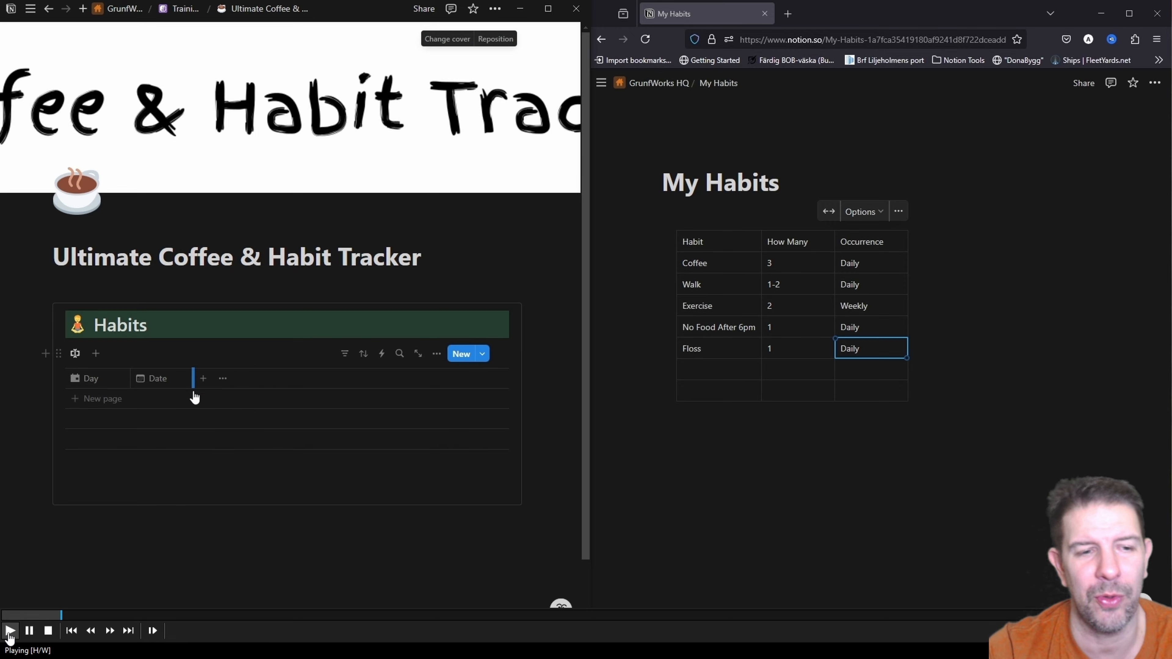
# Add a new property named "Coffee Actual" after the Date column.
pyautogui.click(234, 379)
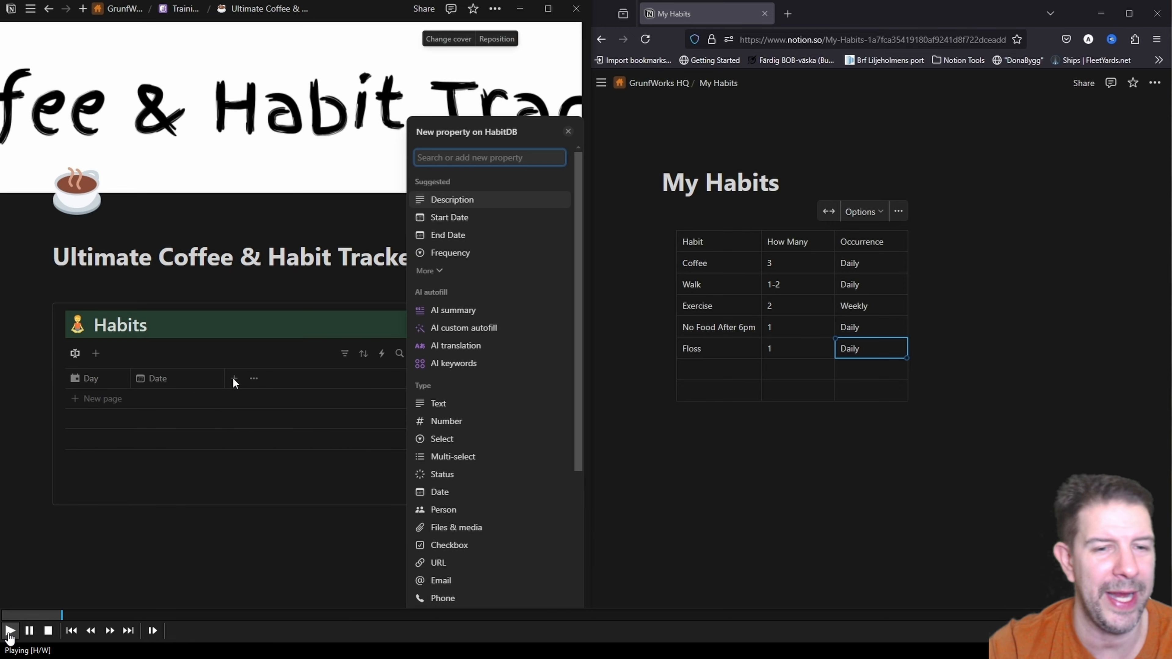
pyautogui.write('Coffee Actual')
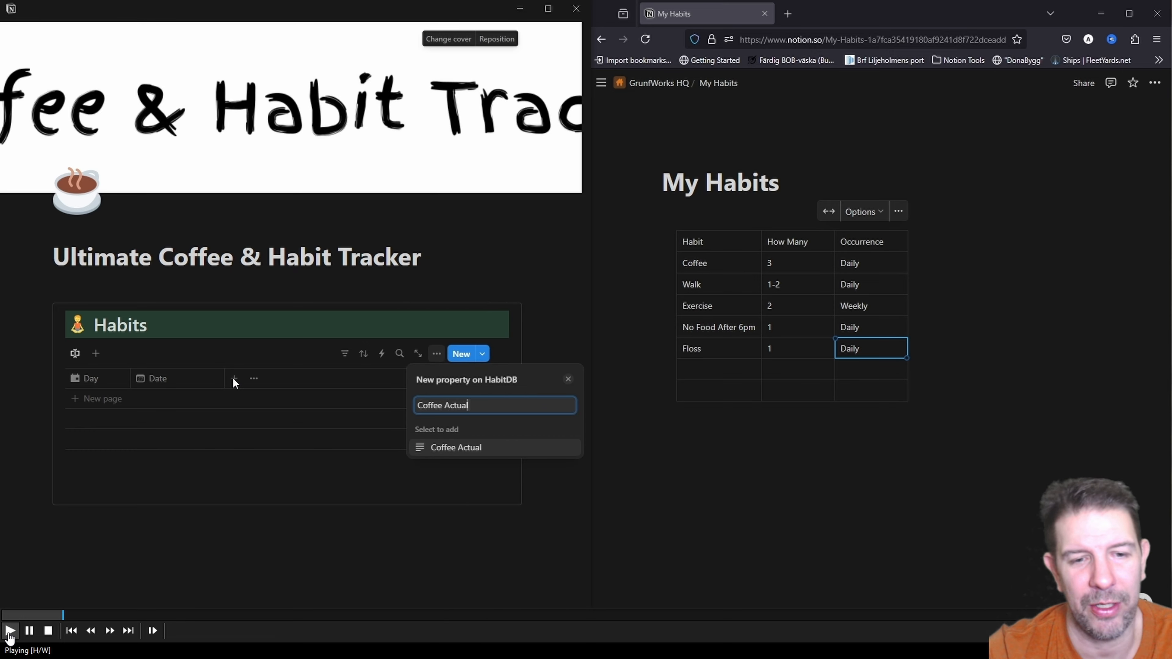
pyautogui.press('Return')
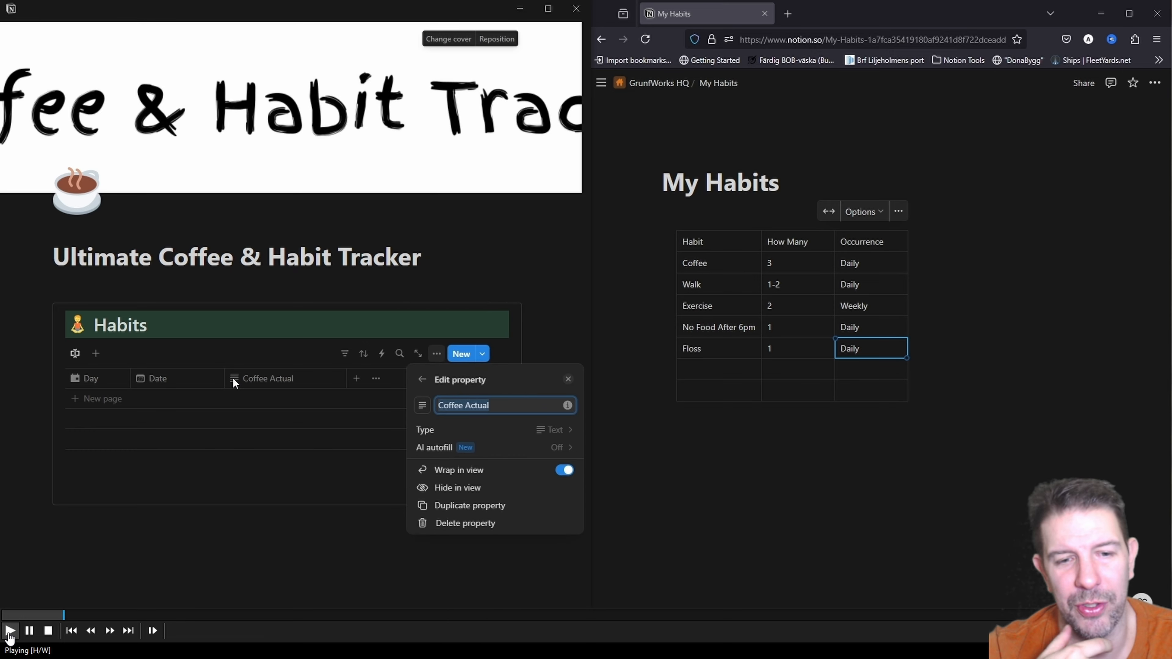
pyautogui.click(334, 410)
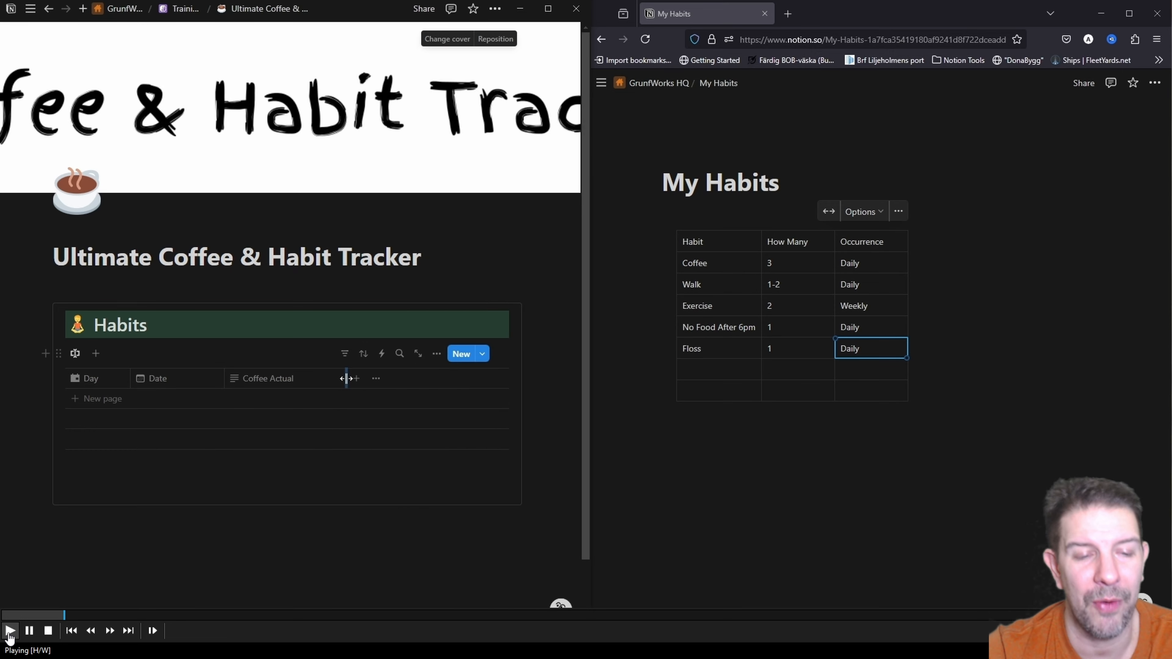
# Change the Coffee Actual property's type to Number and set its decimal places to 0.
pyautogui.click(273, 377)
pyautogui.click(287, 430)
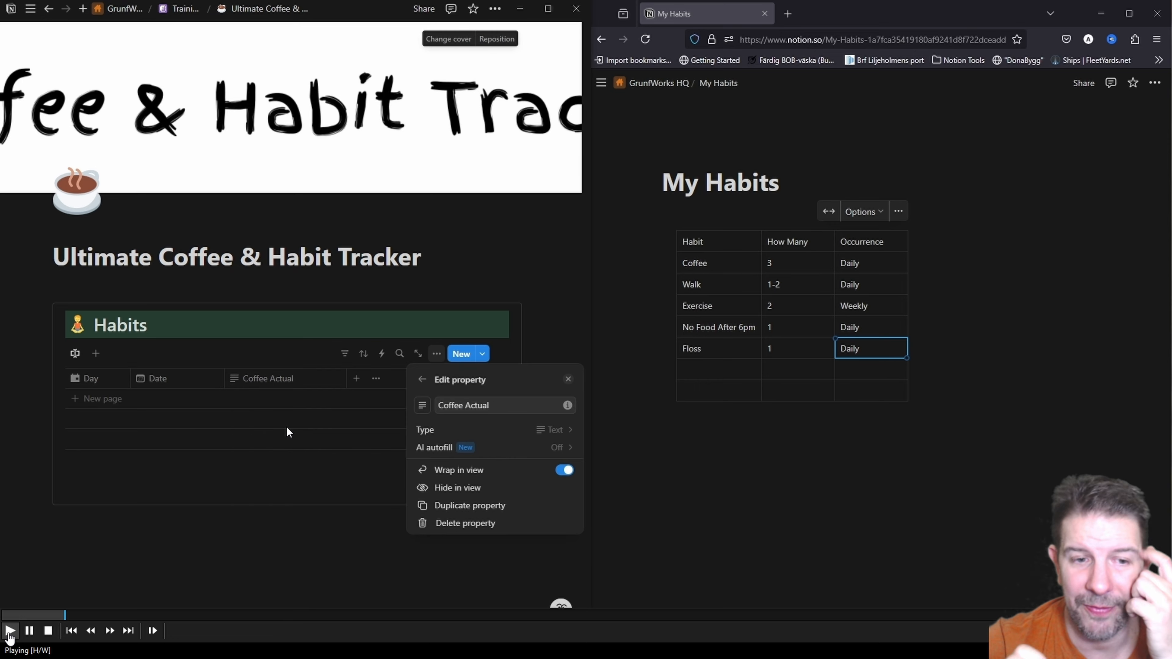
pyautogui.click(549, 429)
pyautogui.click(455, 318)
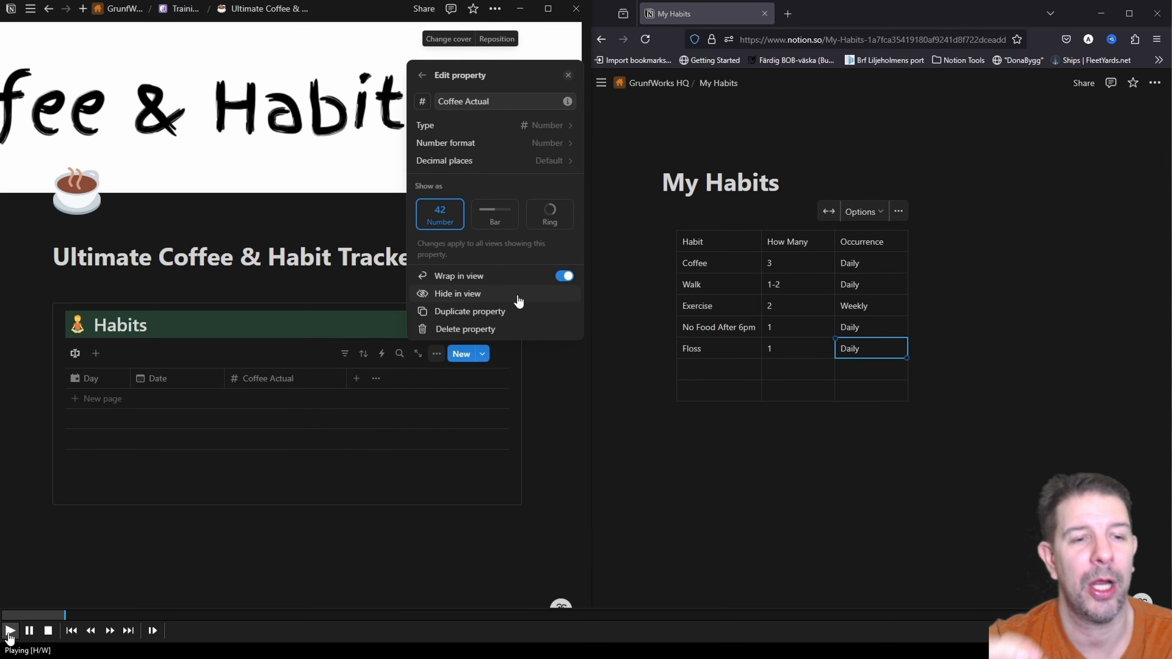
pyautogui.click(541, 160)
pyautogui.click(460, 199)
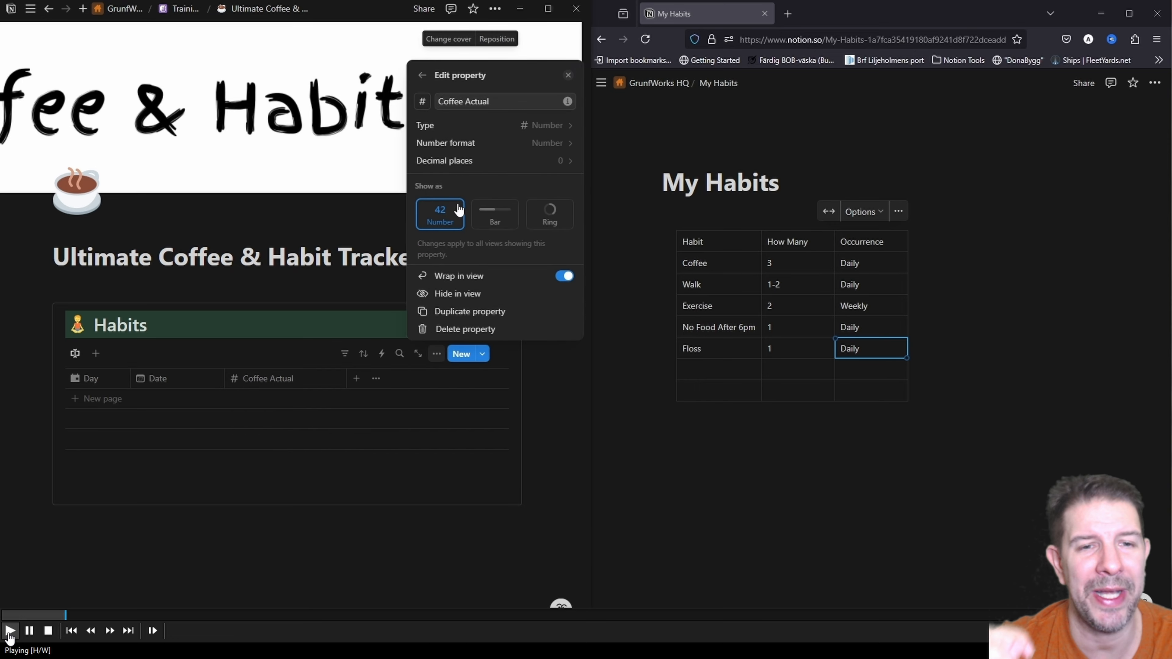
pyautogui.click(409, 476)
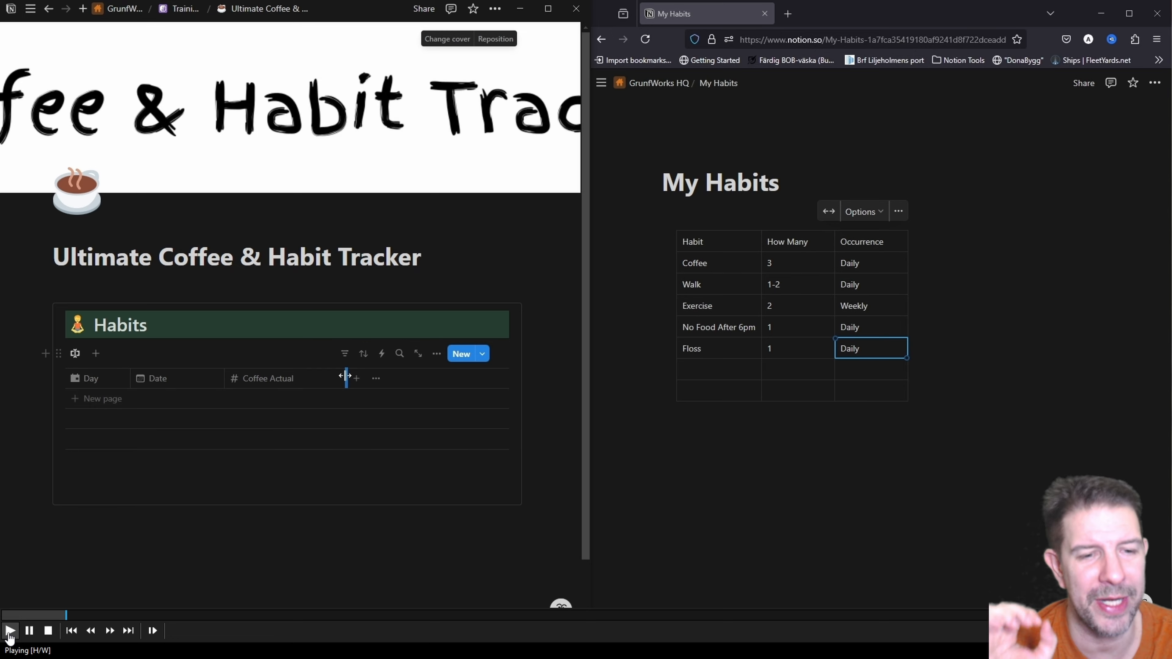
# Duplicate the Coffee Actual property and rename the copy "Coffee Goal".
pyautogui.click(262, 379)
pyautogui.click(290, 543)
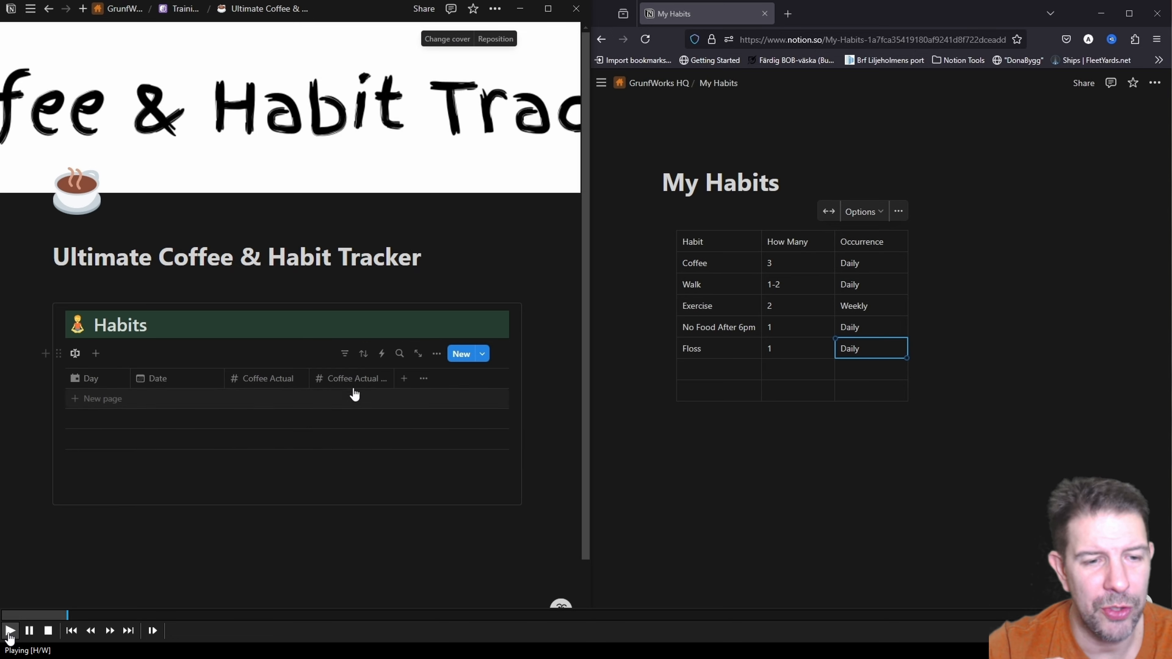
pyautogui.click(355, 380)
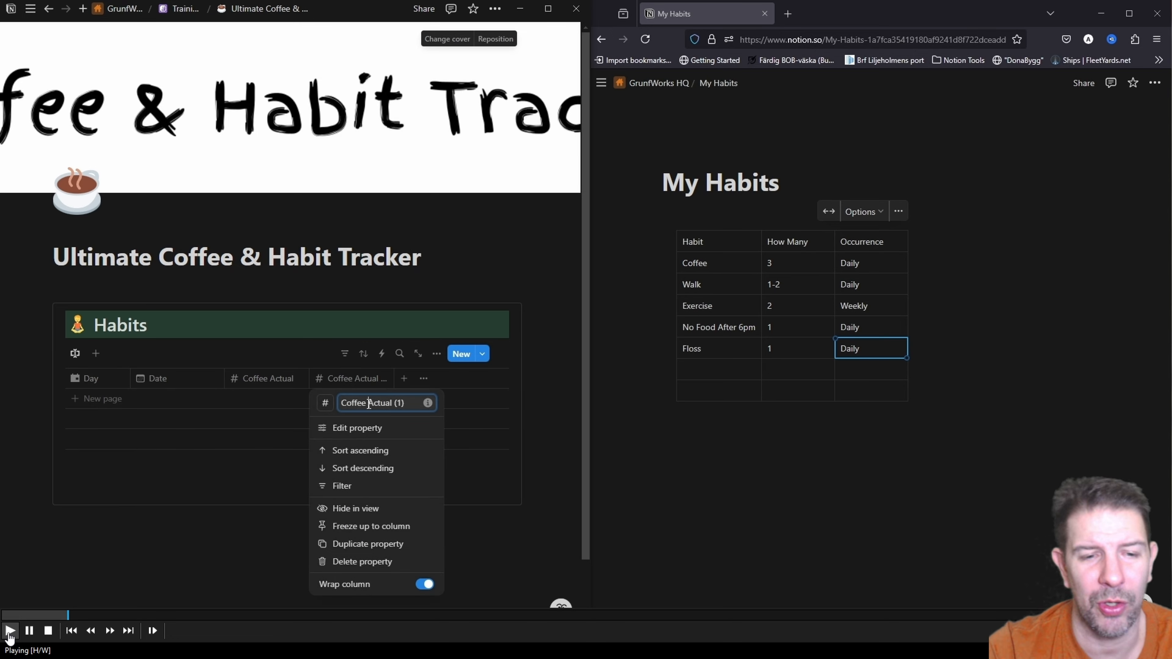
pyautogui.hotkey('shift', 'End')
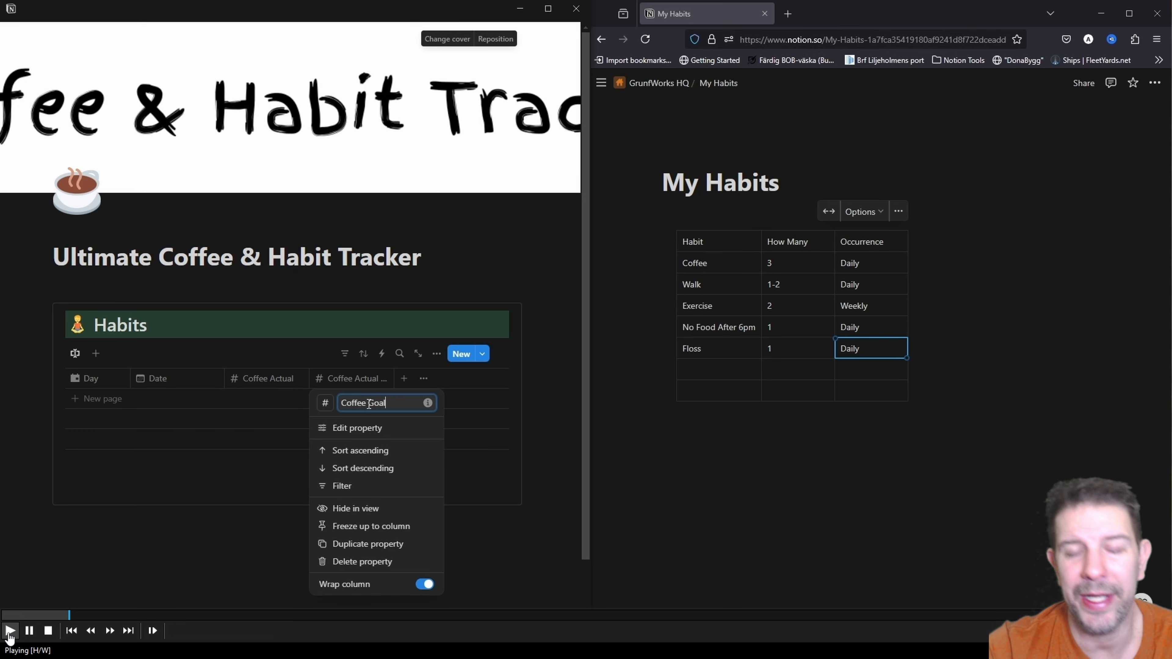
pyautogui.click(493, 479)
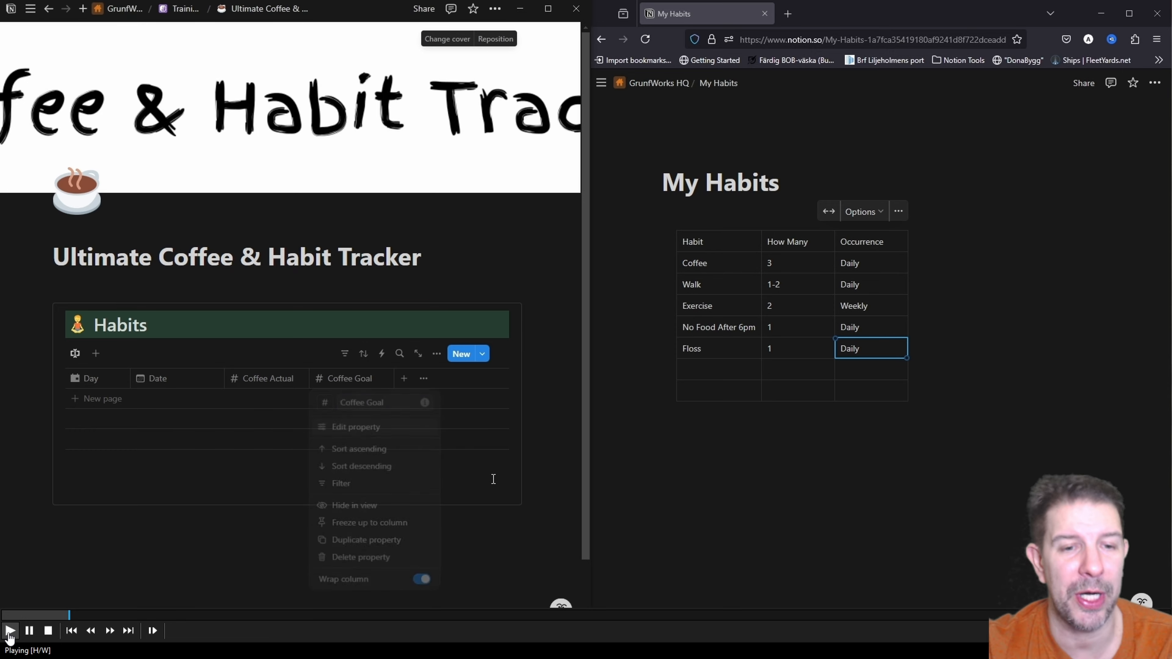
# Add a Checkbox property named "Coffee" after the Coffee Goal column.
pyautogui.click(403, 379)
pyautogui.write('Coffee')
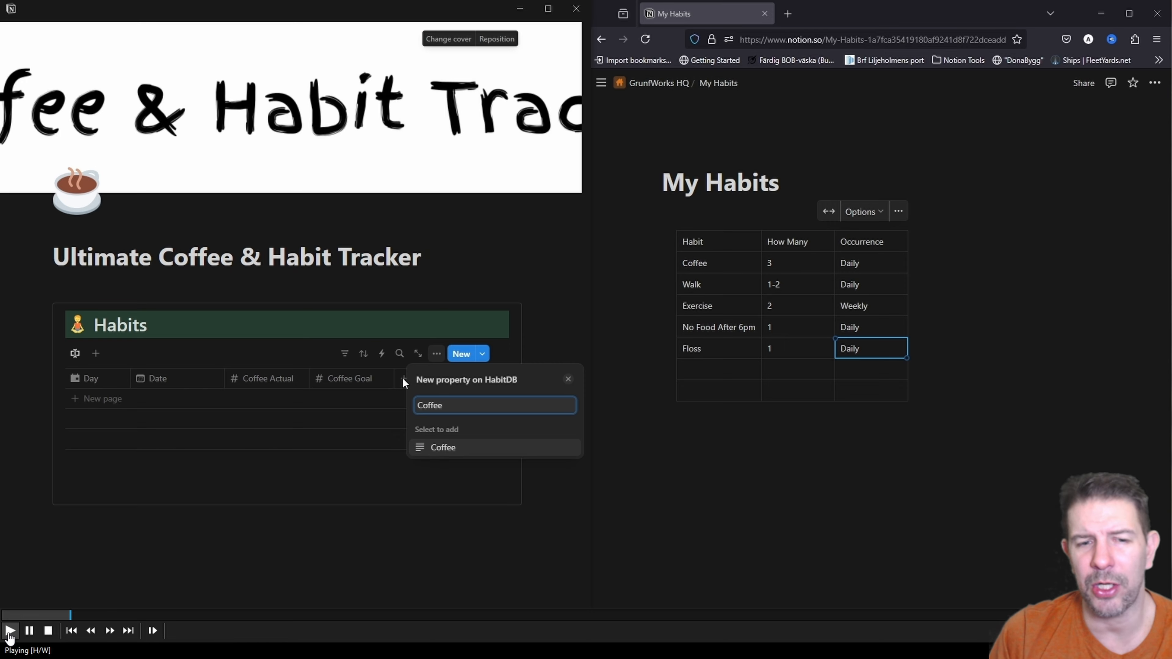
pyautogui.press('Return')
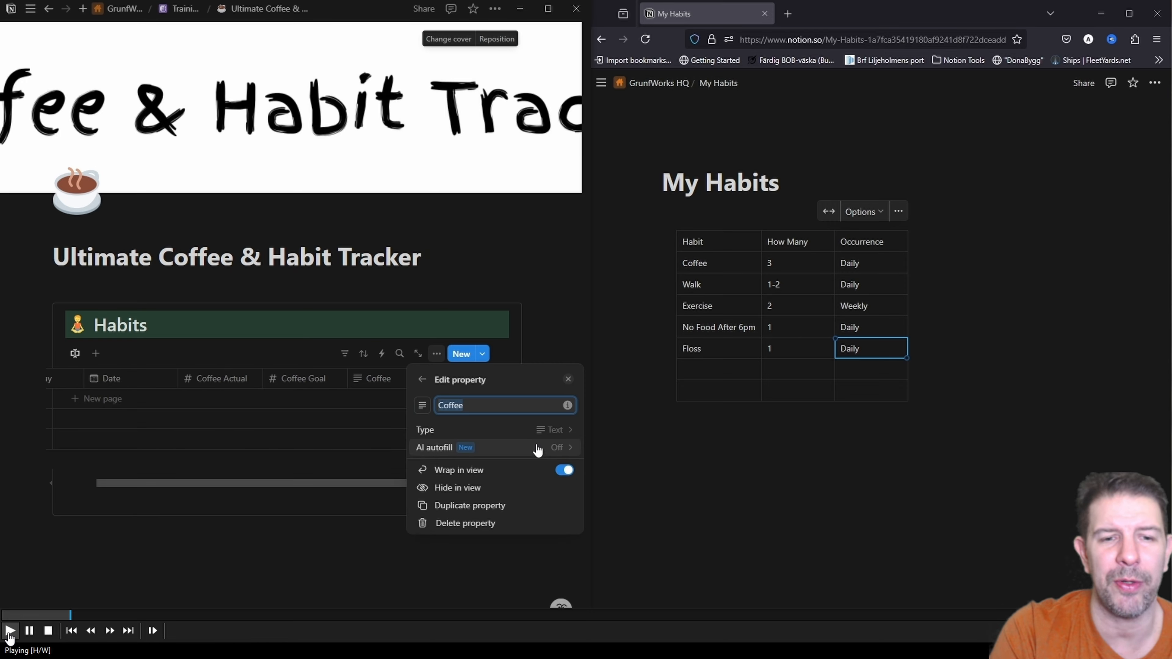
pyautogui.click(539, 433)
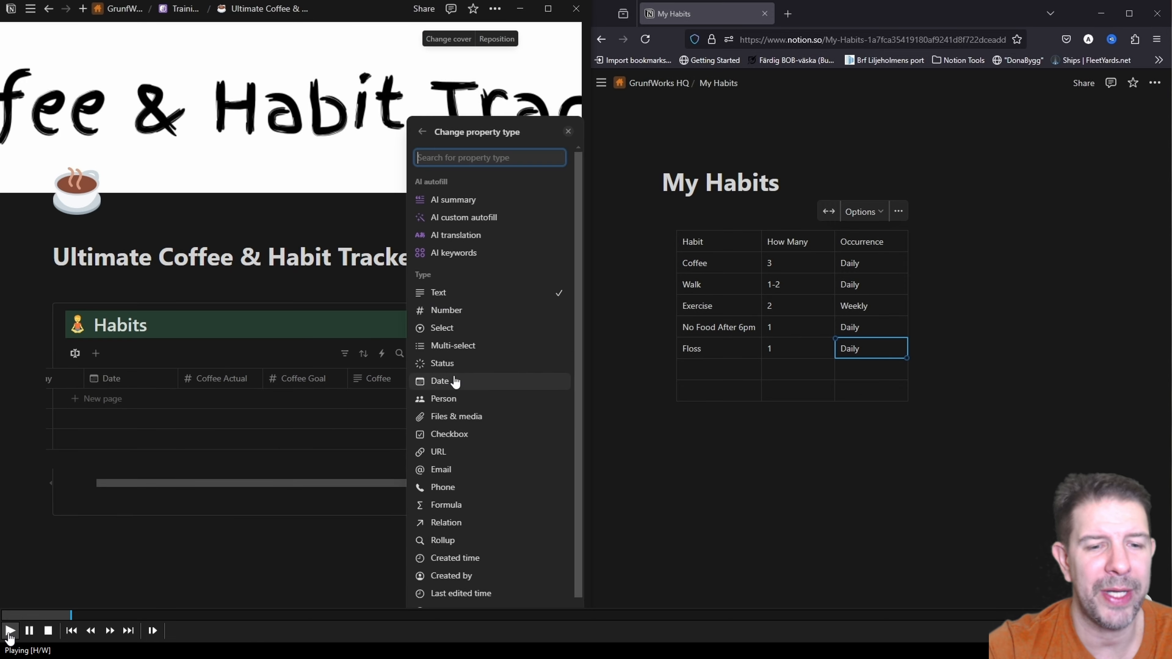
pyautogui.click(457, 434)
pyautogui.click(332, 443)
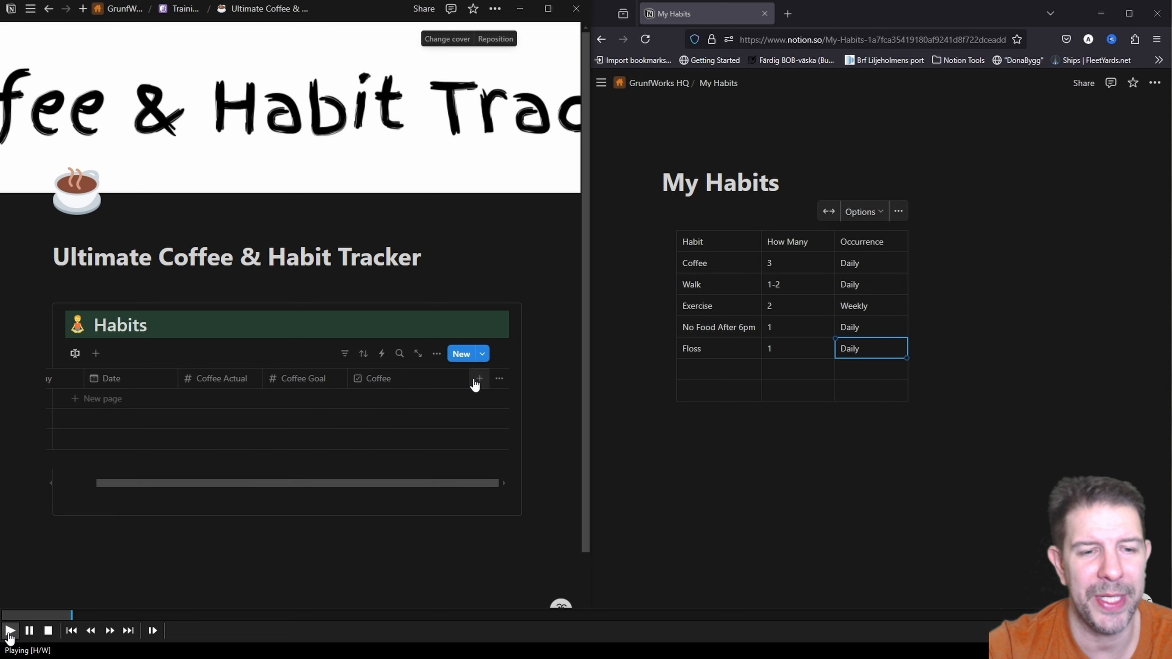
pyautogui.hscroll(-2, 457, 385)
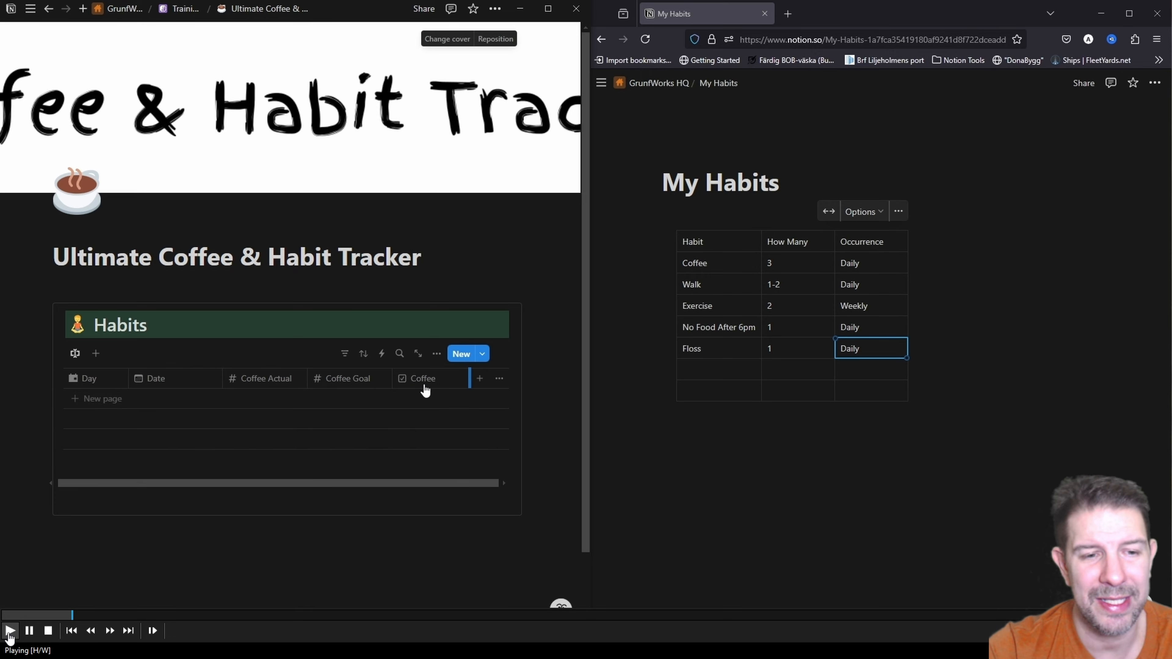
pyautogui.click(269, 380)
pyautogui.click(425, 423)
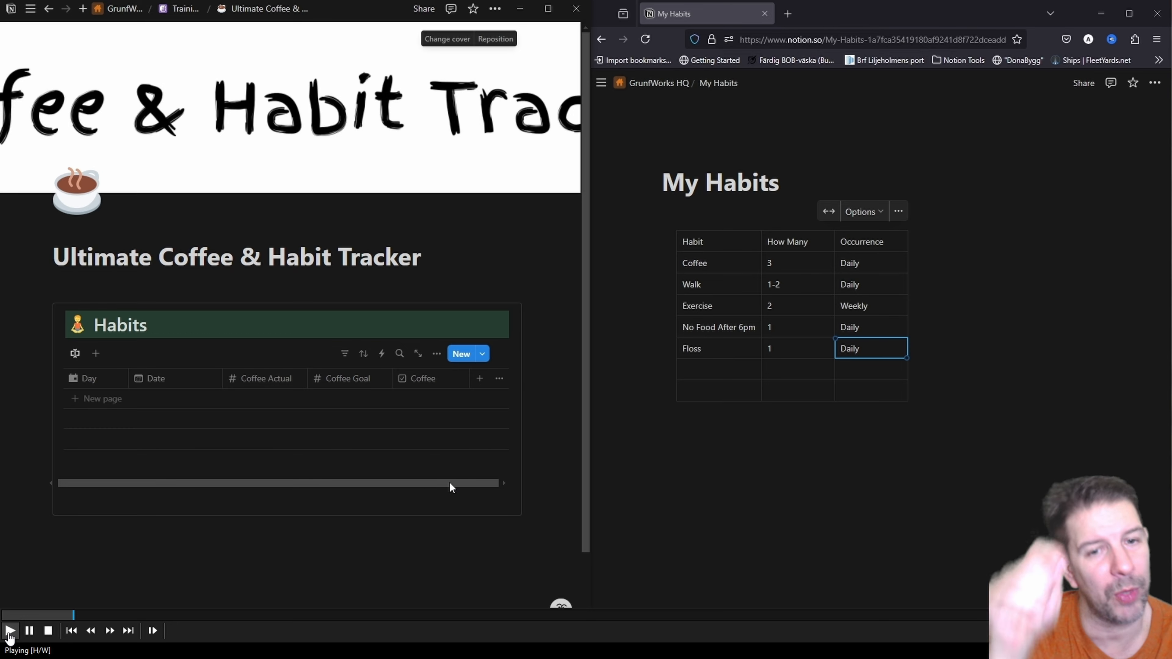
# Duplicate the Coffee Goal property, move the copy after the Coffee checkbox column, and rename it "Walk Actual".
pyautogui.click(330, 377)
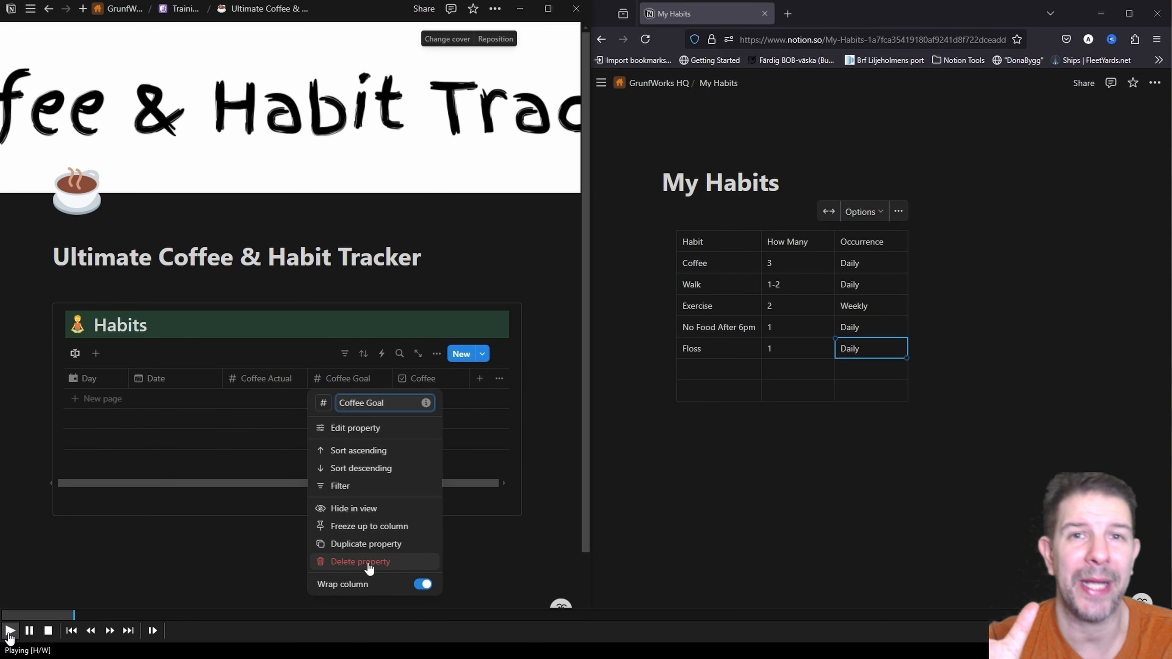
pyautogui.click(367, 545)
pyautogui.moveTo(390, 482); pyautogui.dragTo(482, 491)
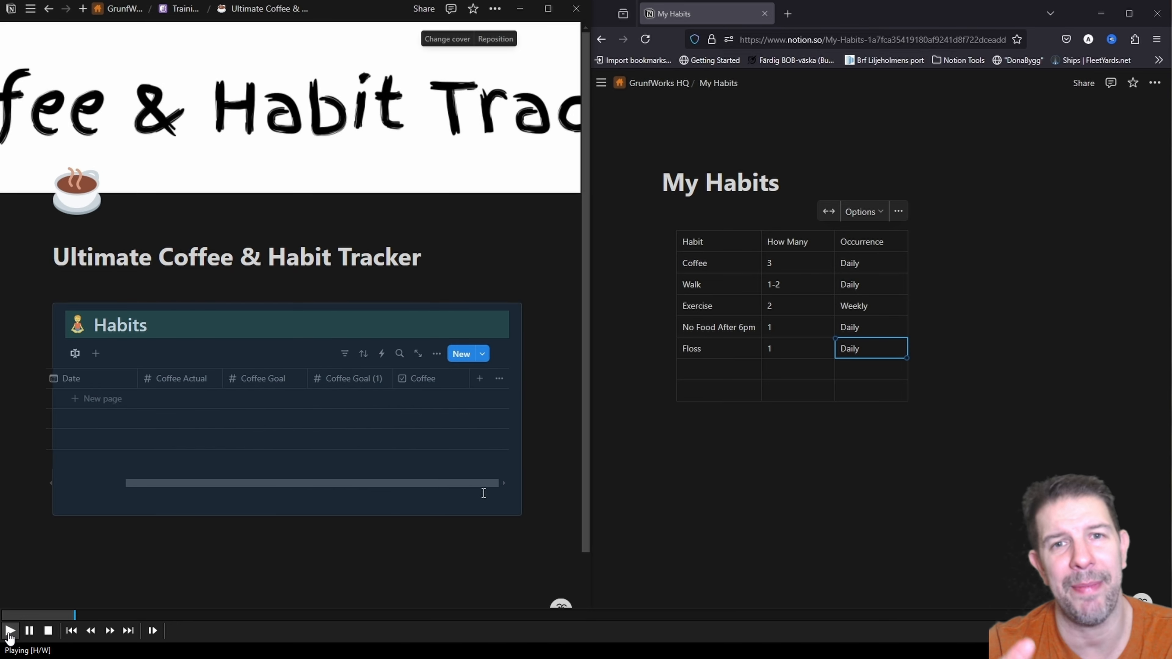
pyautogui.moveTo(342, 378); pyautogui.dragTo(435, 382)
pyautogui.click(419, 379)
pyautogui.hotkey('ctrl', 'a')
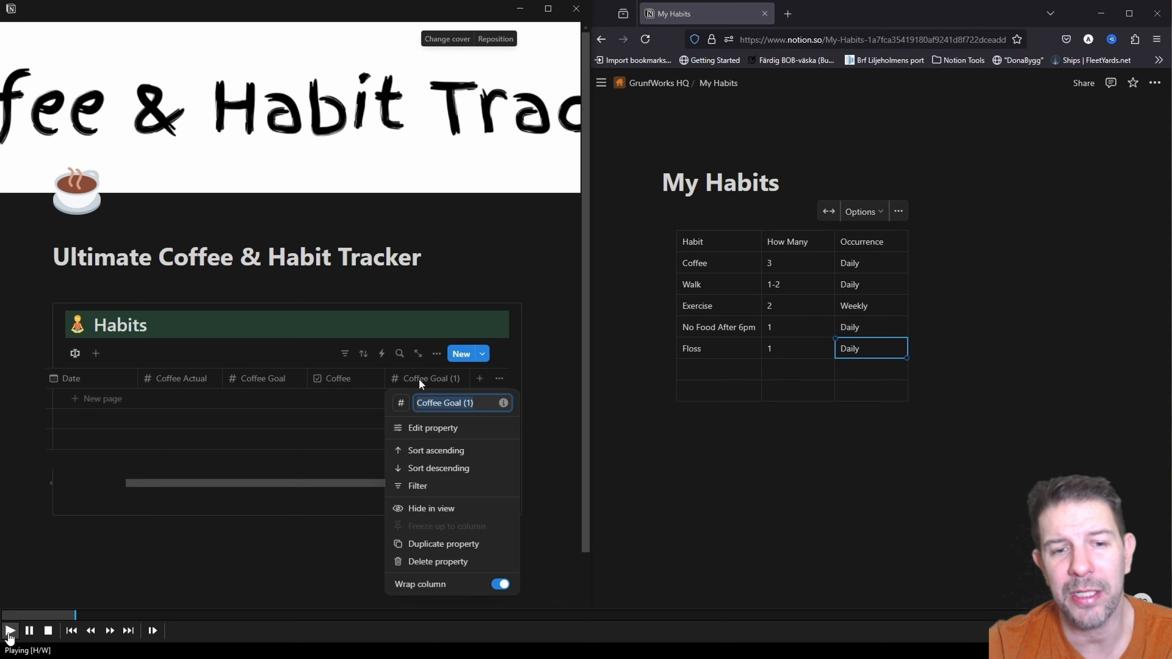
pyautogui.write('Walk Actual')
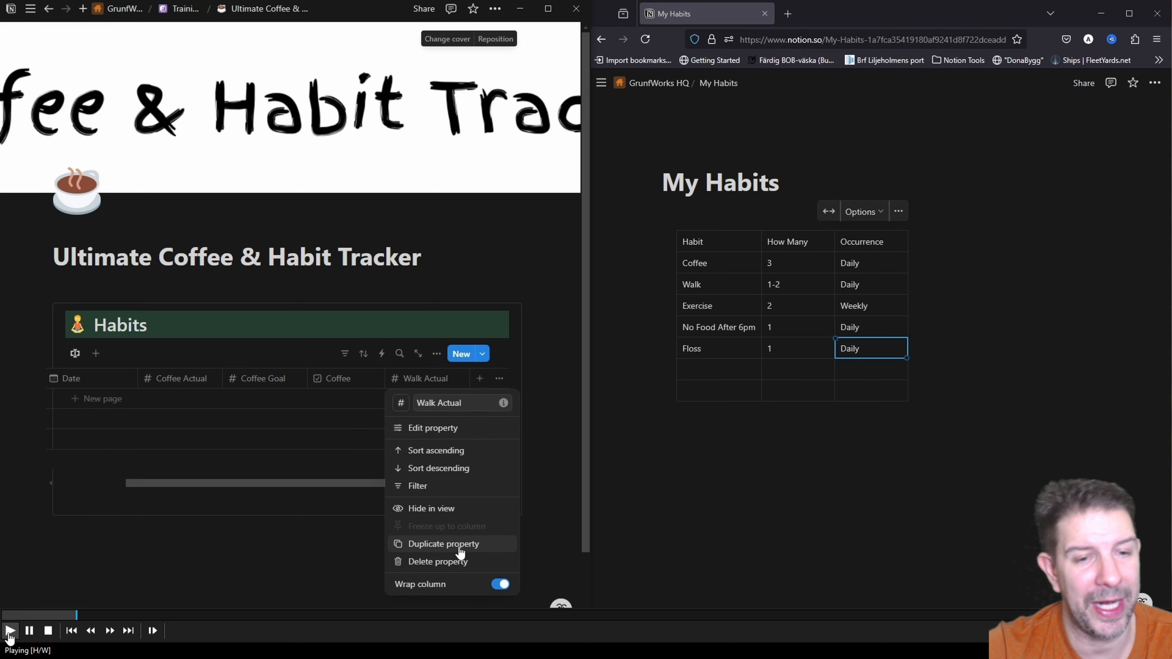
# Duplicate the Walk Actual property and rename the copy "Walk Goal".
pyautogui.click(434, 545)
pyautogui.moveTo(378, 488); pyautogui.dragTo(437, 485)
pyautogui.click(433, 378)
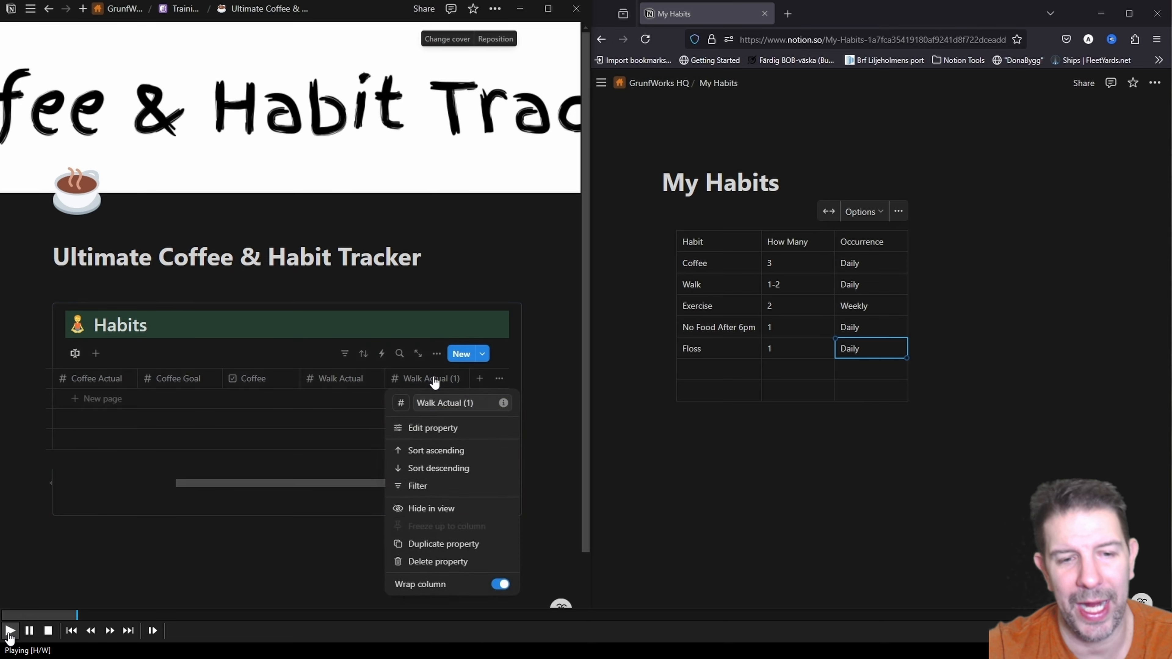
pyautogui.click(433, 379)
pyautogui.click(433, 379)
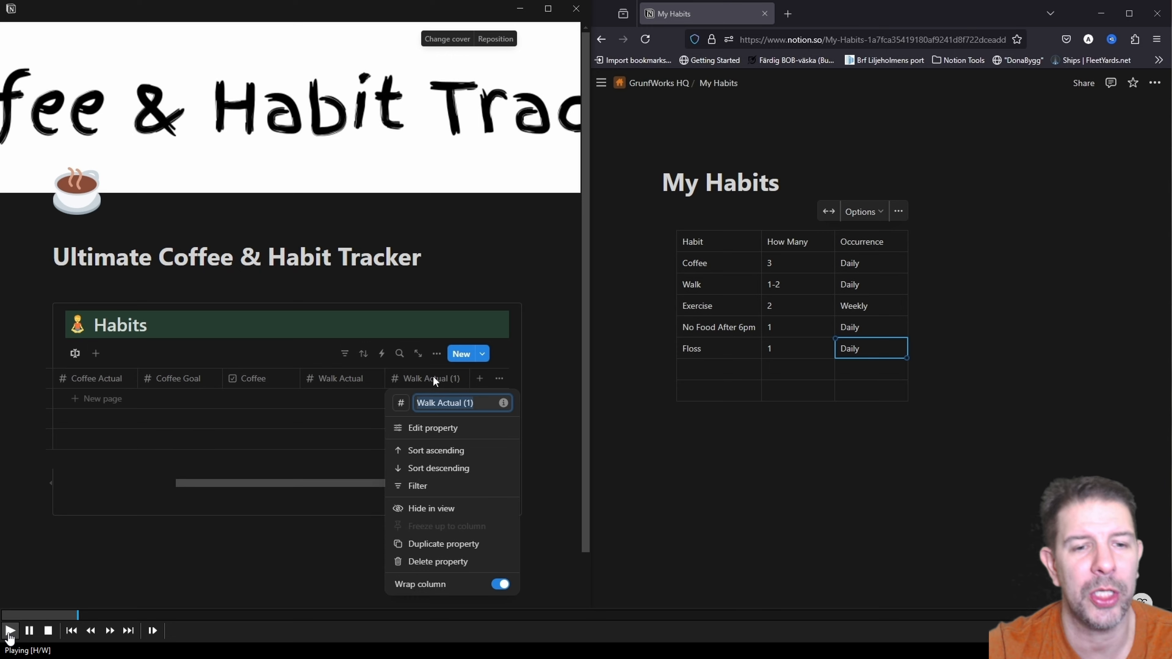
pyautogui.hotkey('ctrl', 'a')
pyautogui.write('Wal')
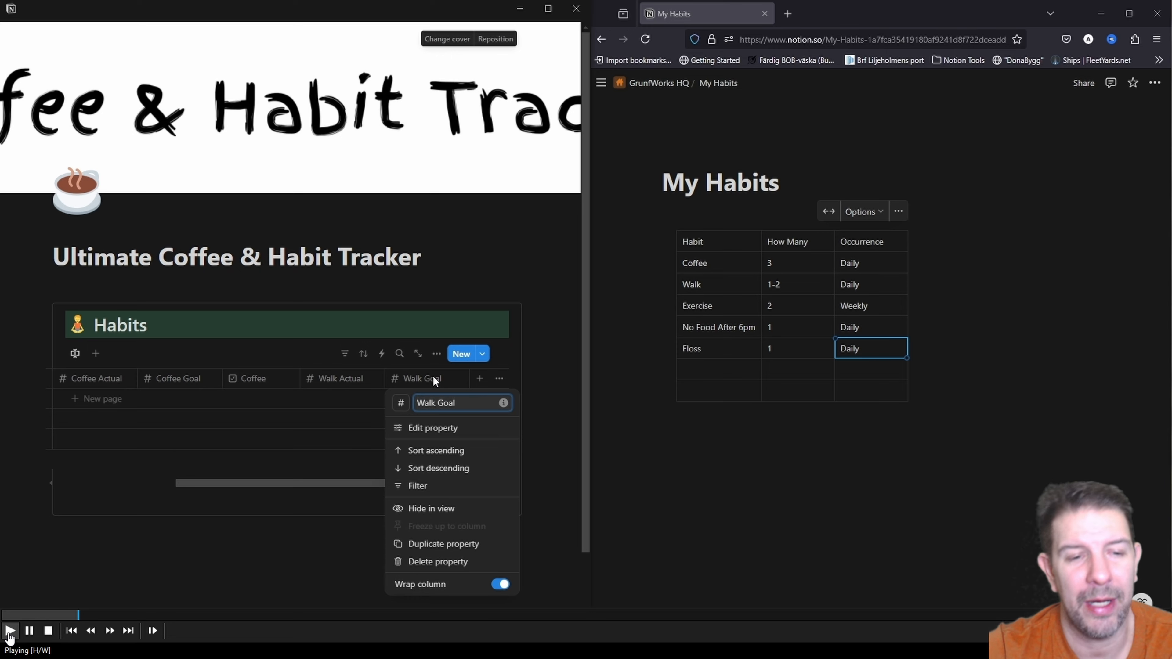
pyautogui.click(311, 483)
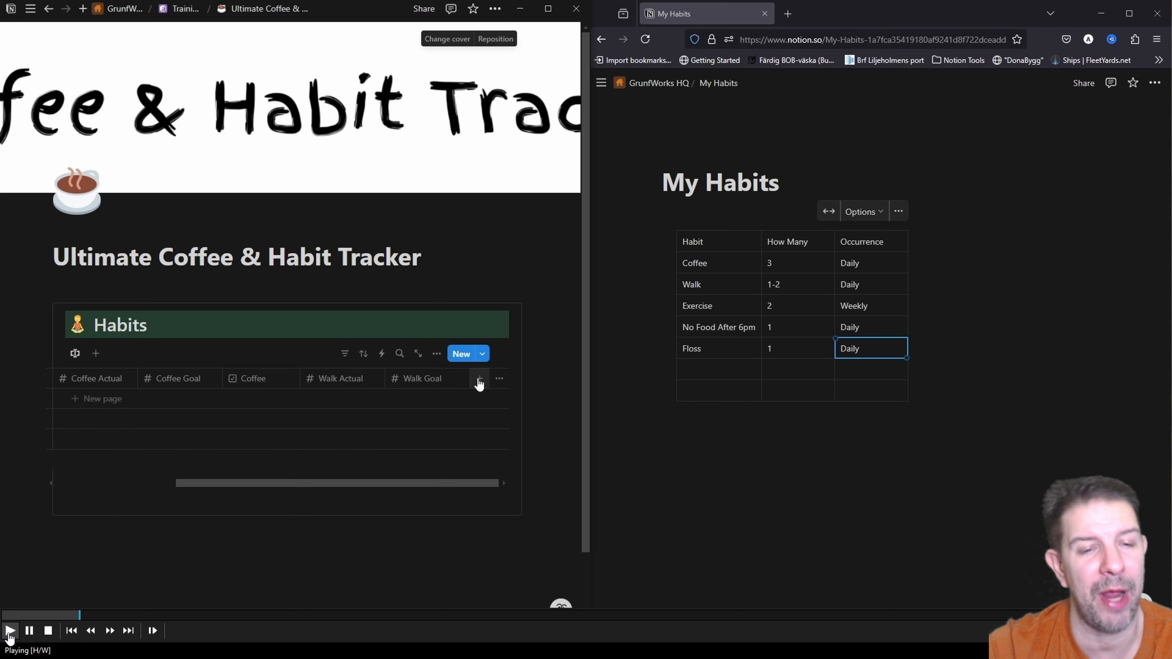
# Duplicate the Coffee checkbox property, rename the copy "Walk", and move it after the Walk Goal column.
pyautogui.click(266, 379)
pyautogui.click(301, 546)
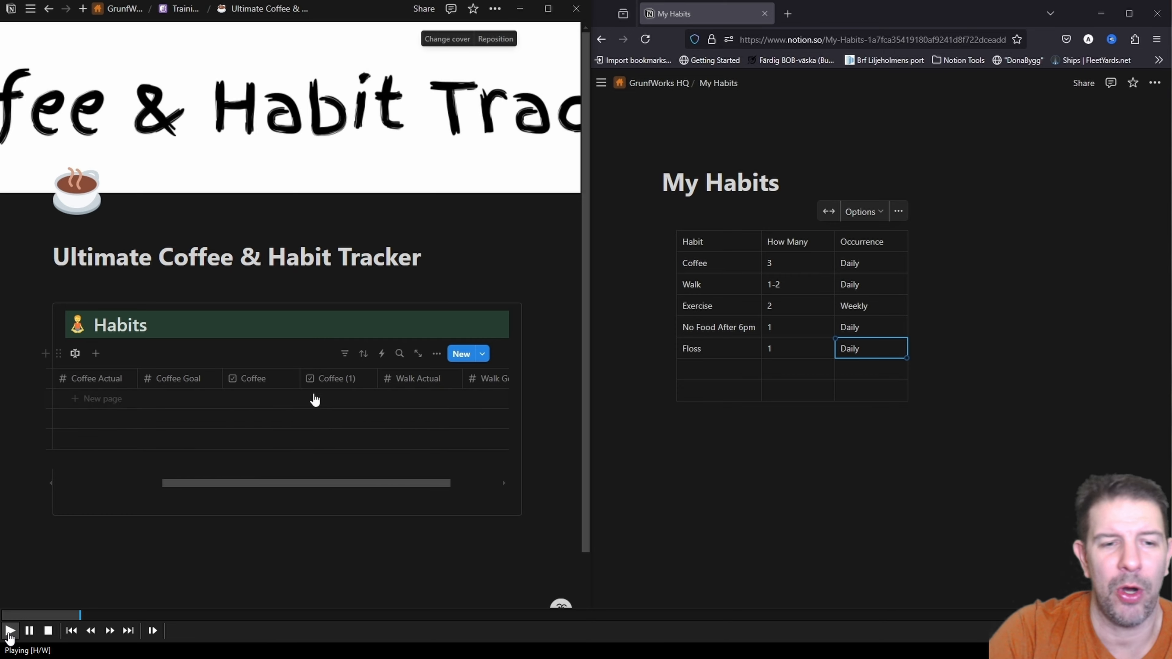
pyautogui.click(335, 382)
pyautogui.hotkey('ctrl', 'a')
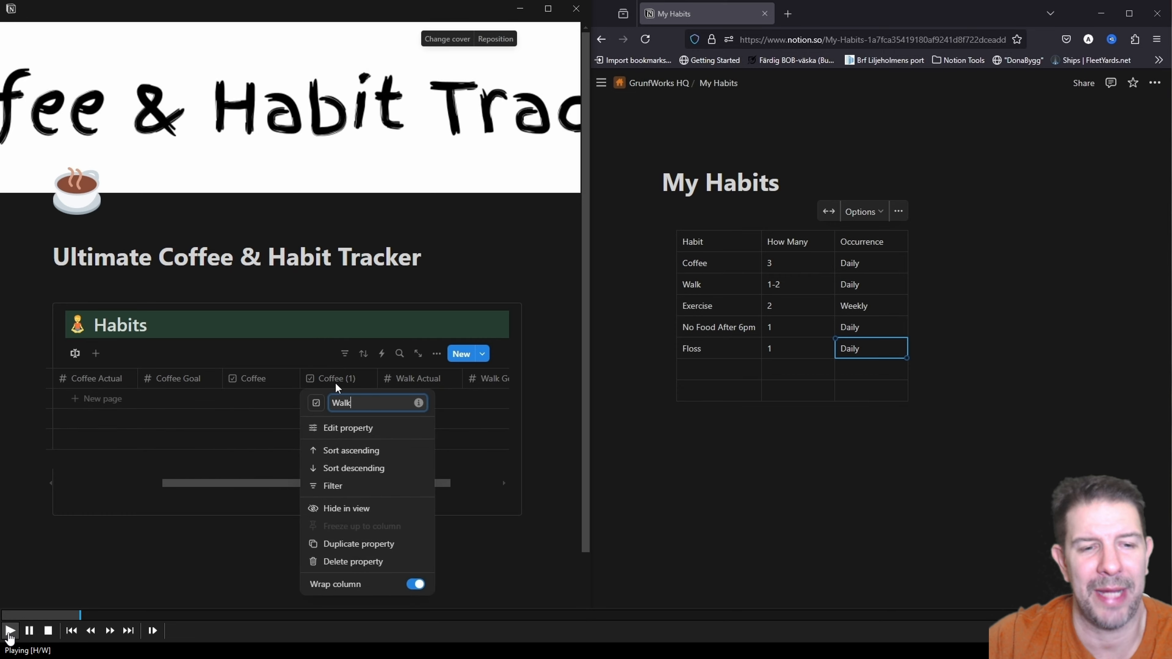
pyautogui.click(253, 468)
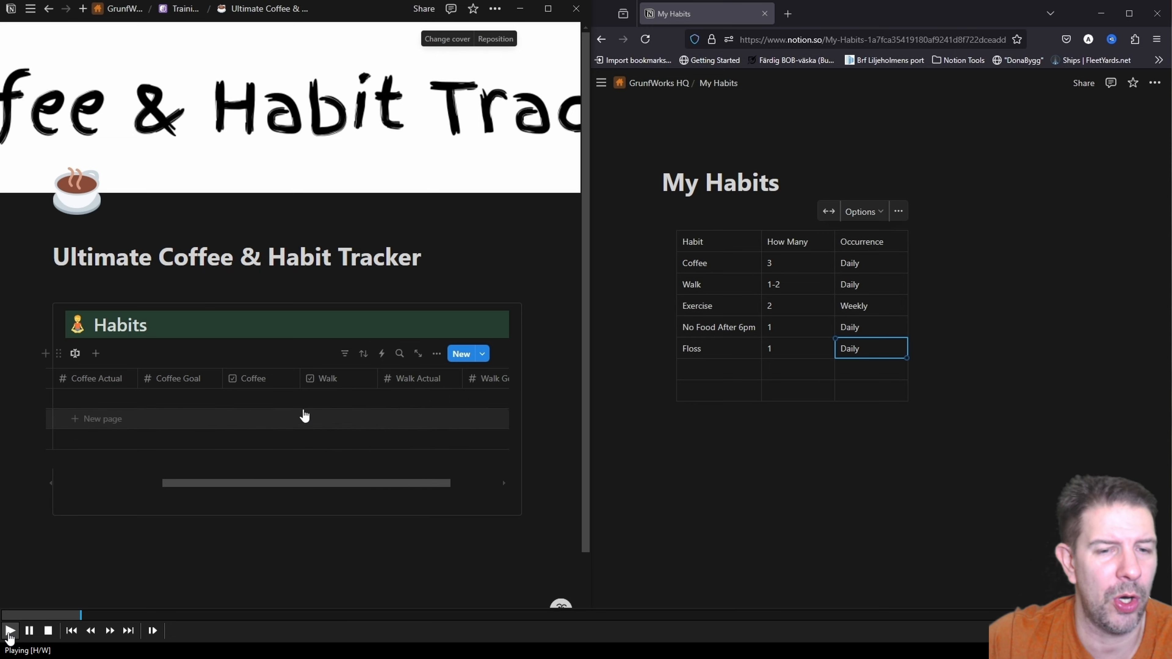
pyautogui.moveTo(327, 386); pyautogui.dragTo(453, 399)
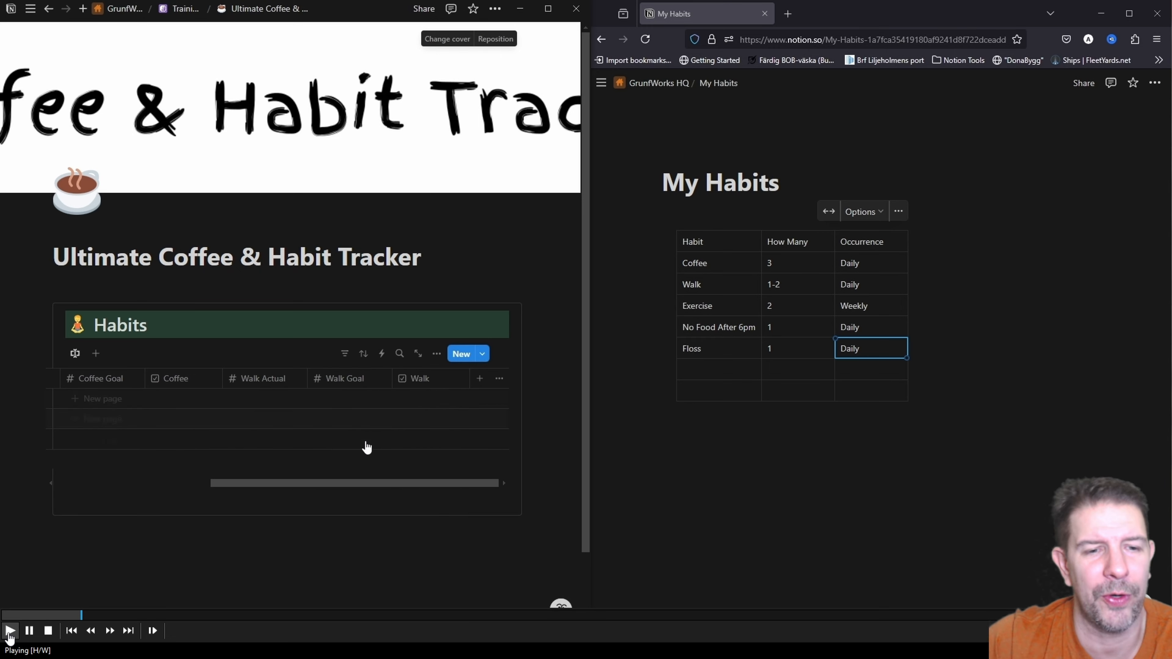
# Duplicate the Walk Actual property, rename the copy "Exercise Actual", and move it after the Walk checkbox column.
pyautogui.click(263, 379)
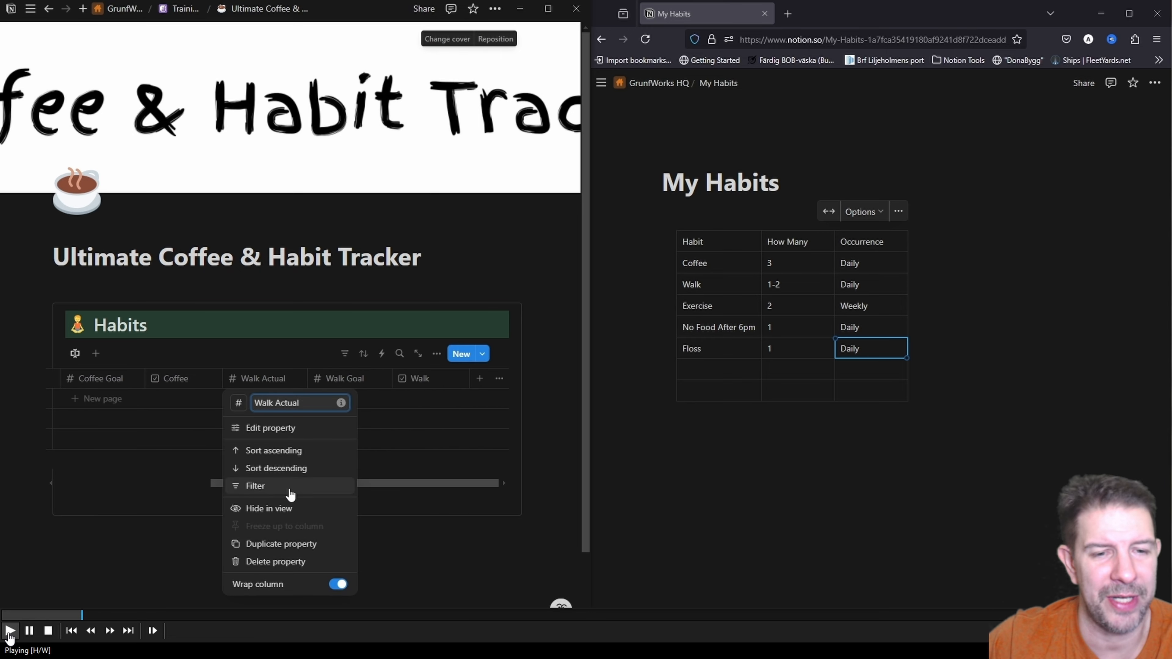
pyautogui.click(289, 545)
pyautogui.click(366, 380)
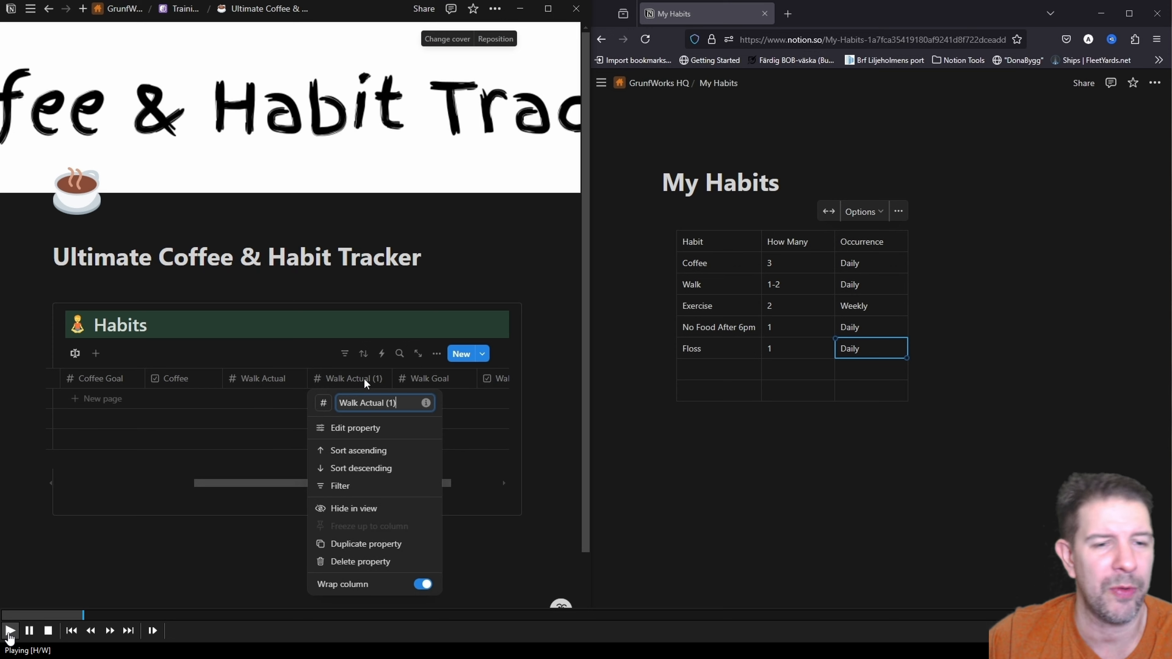
pyautogui.press('Home')
pyautogui.write('Exercise')
pyautogui.press('Delete')
pyautogui.press('Delete')
pyautogui.press('Delete')
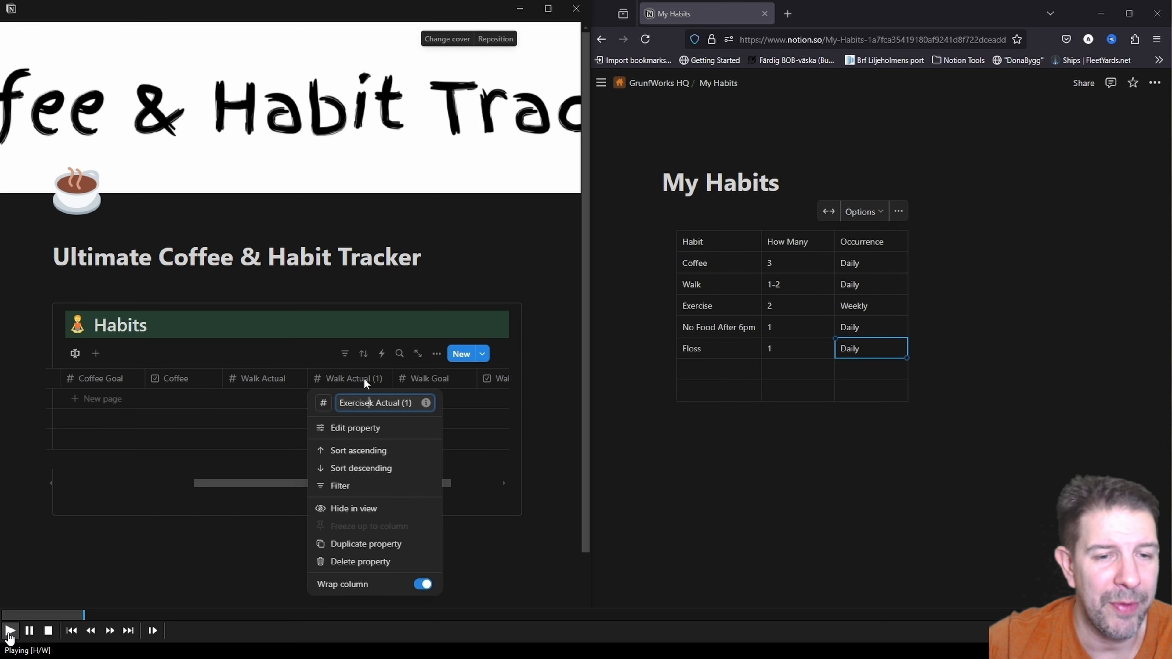
pyautogui.press('Delete')
pyautogui.press('End')
pyautogui.press('BackSpace')
pyautogui.press('BackSpace')
pyautogui.press('BackSpace')
pyautogui.press('BackSpace')
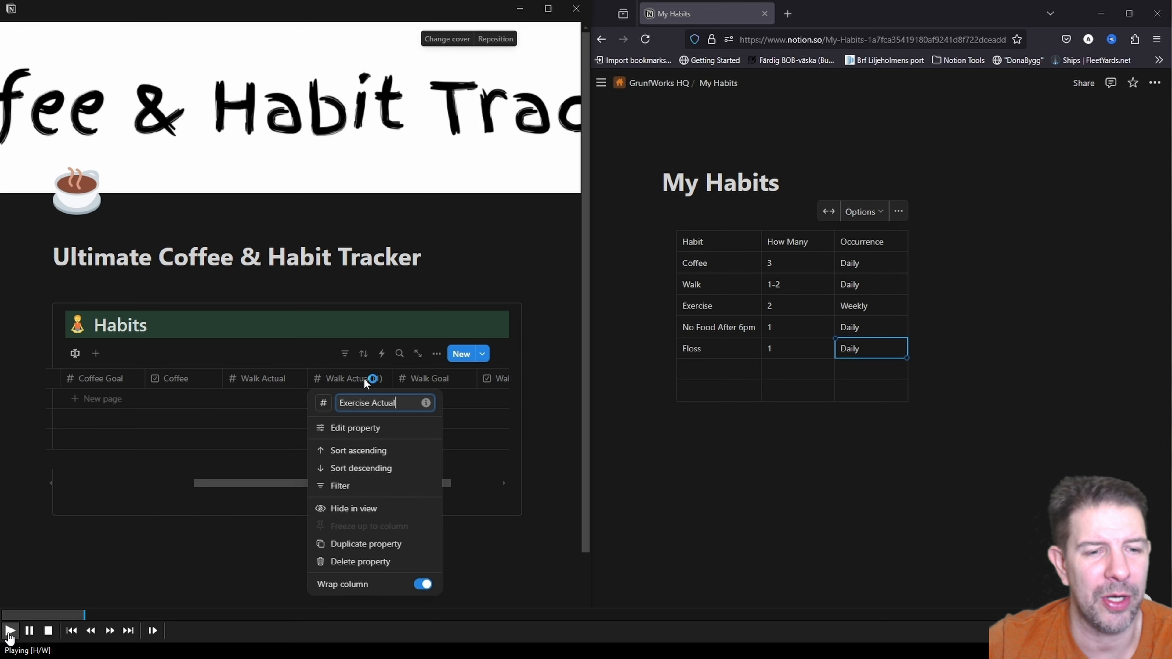
pyautogui.click(270, 475)
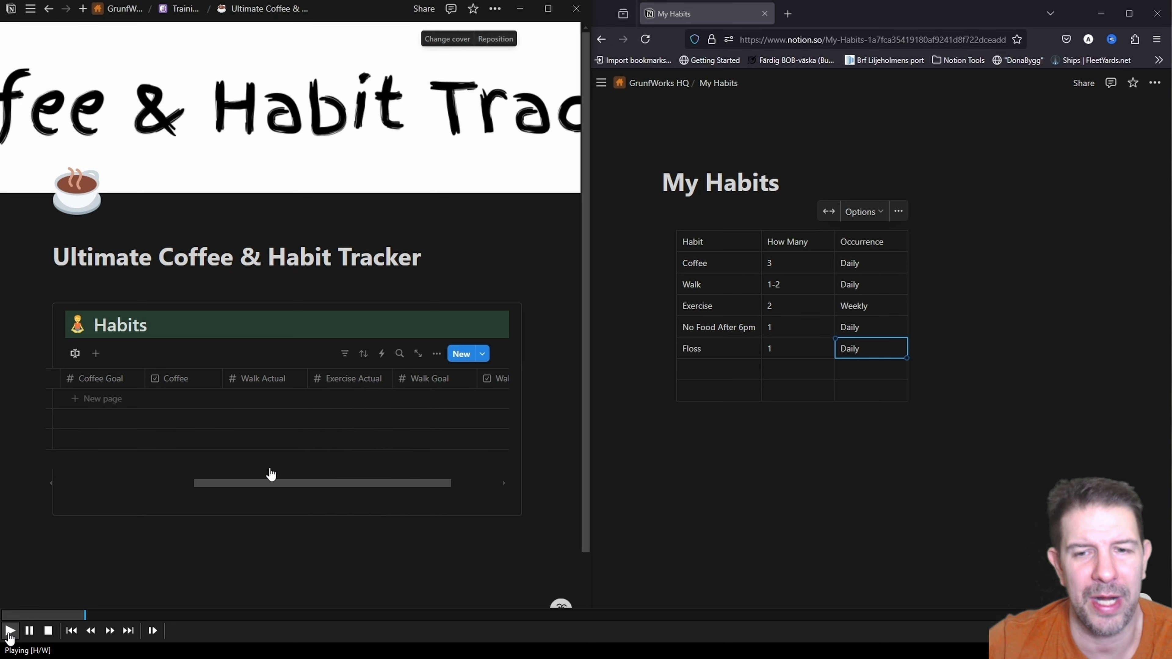
pyautogui.moveTo(372, 491); pyautogui.dragTo(421, 489)
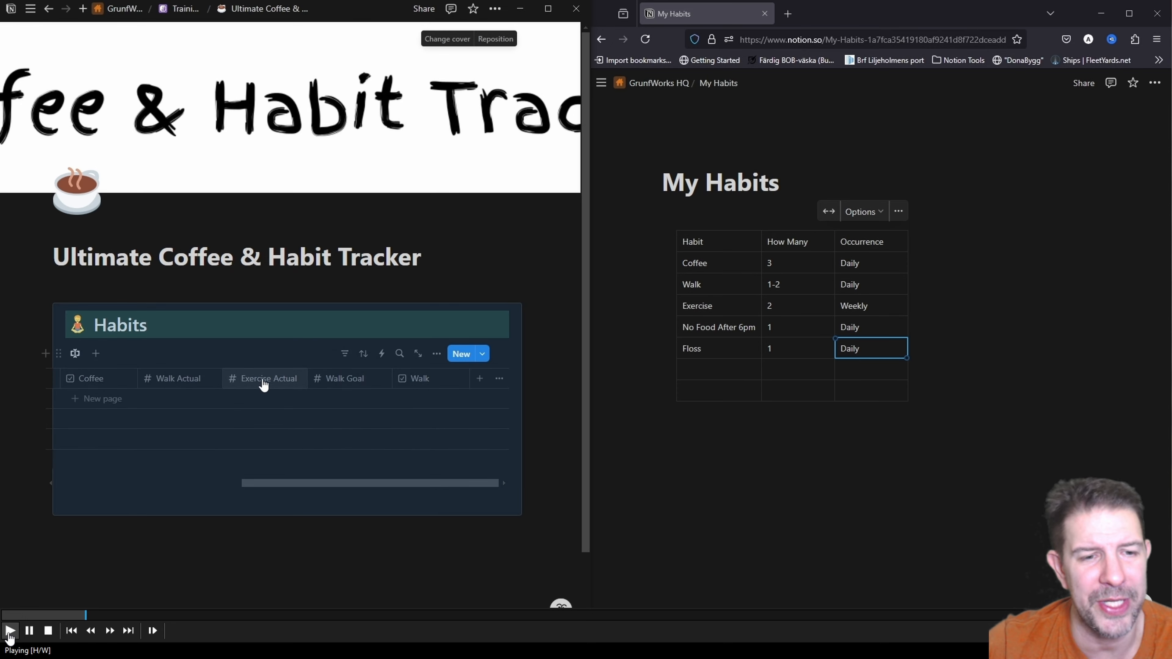
pyautogui.moveTo(262, 379); pyautogui.dragTo(417, 388)
# Duplicate the Exercise Actual property and rename the copy "Exercise Goal".
pyautogui.click(417, 388)
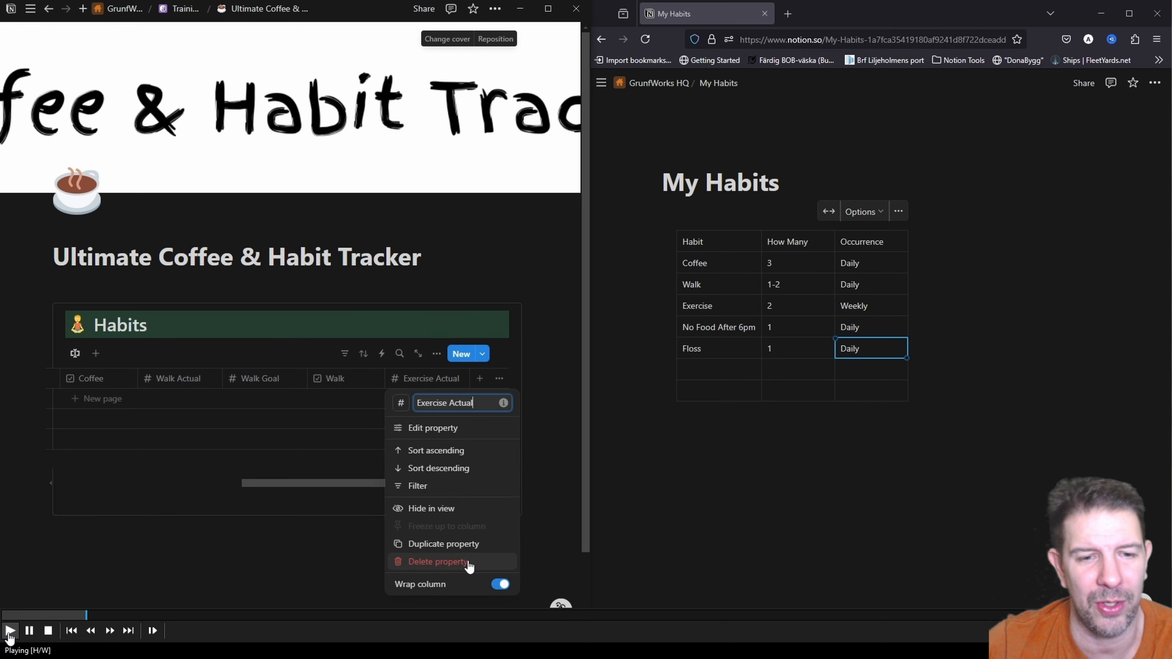
pyautogui.click(438, 542)
pyautogui.moveTo(375, 484); pyautogui.dragTo(418, 484)
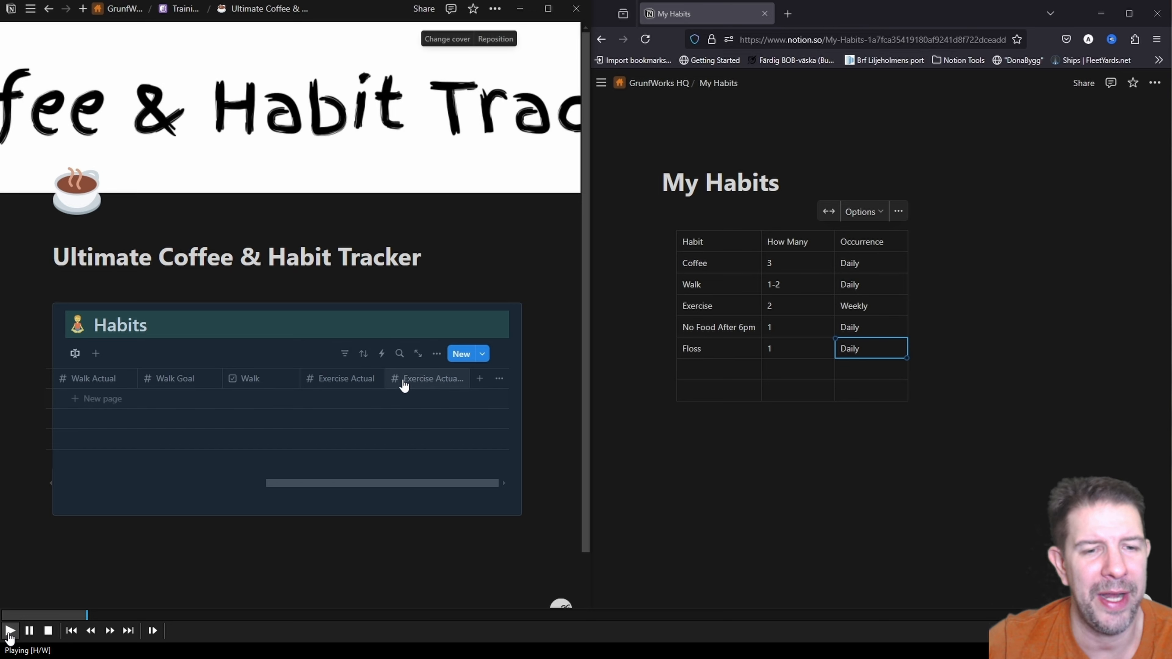
pyautogui.click(413, 383)
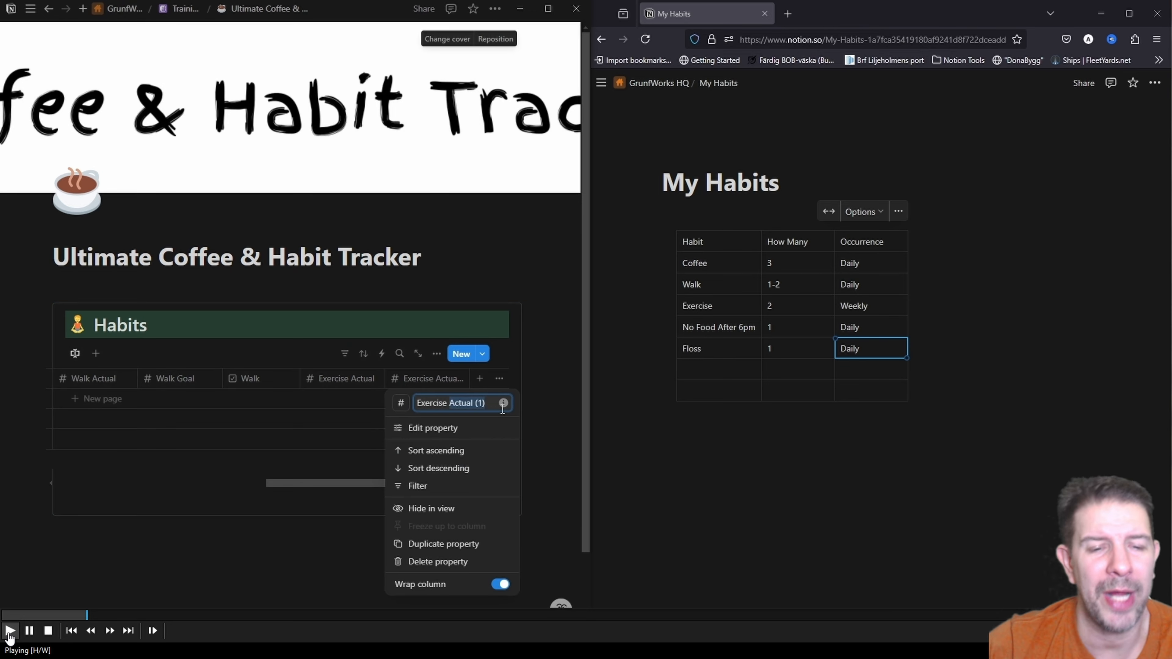
pyautogui.write('Goal')
pyautogui.click(341, 439)
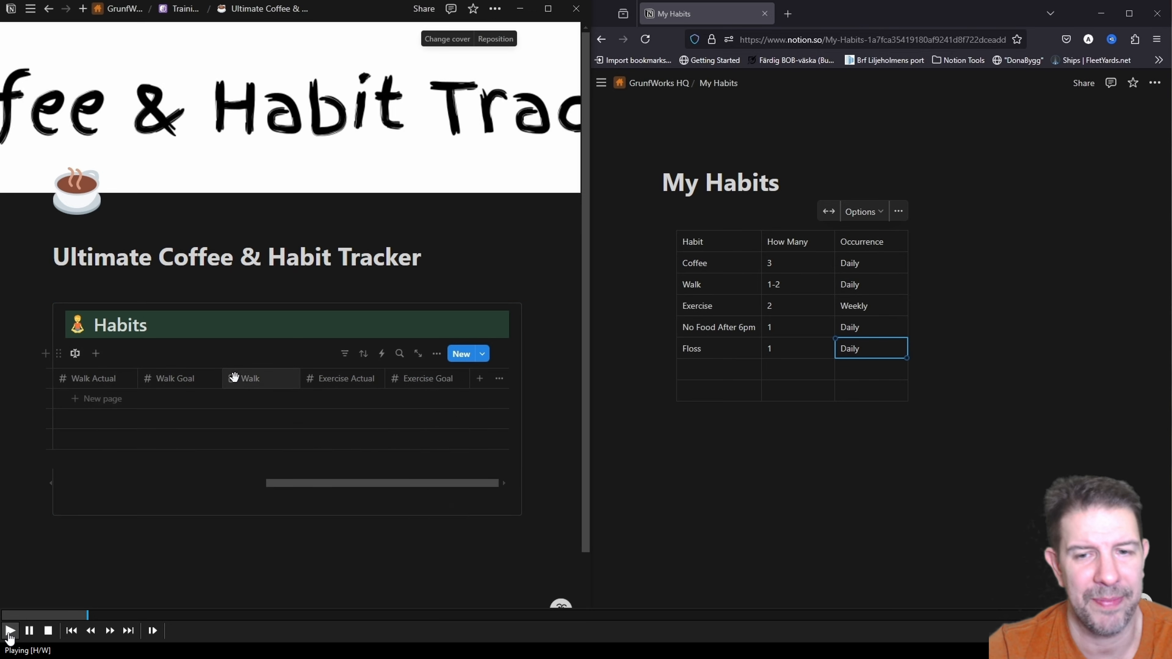
# Duplicate the Walk checkbox property and rename the copy "Exercise".
pyautogui.click(252, 381)
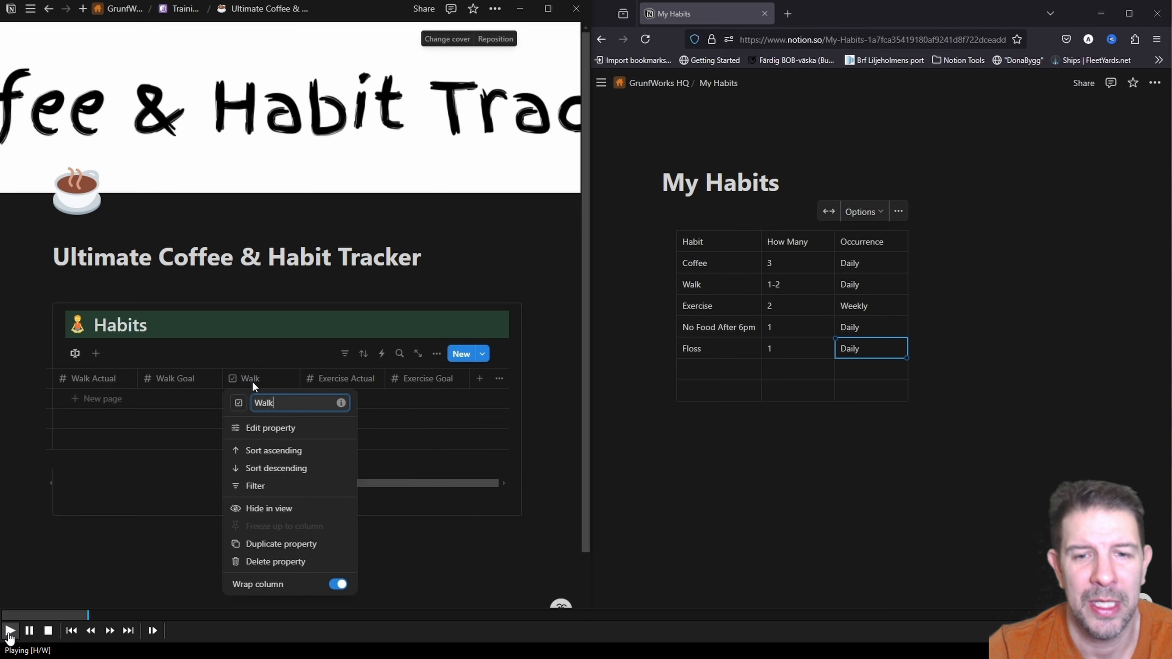
pyautogui.click(286, 544)
pyautogui.click(336, 383)
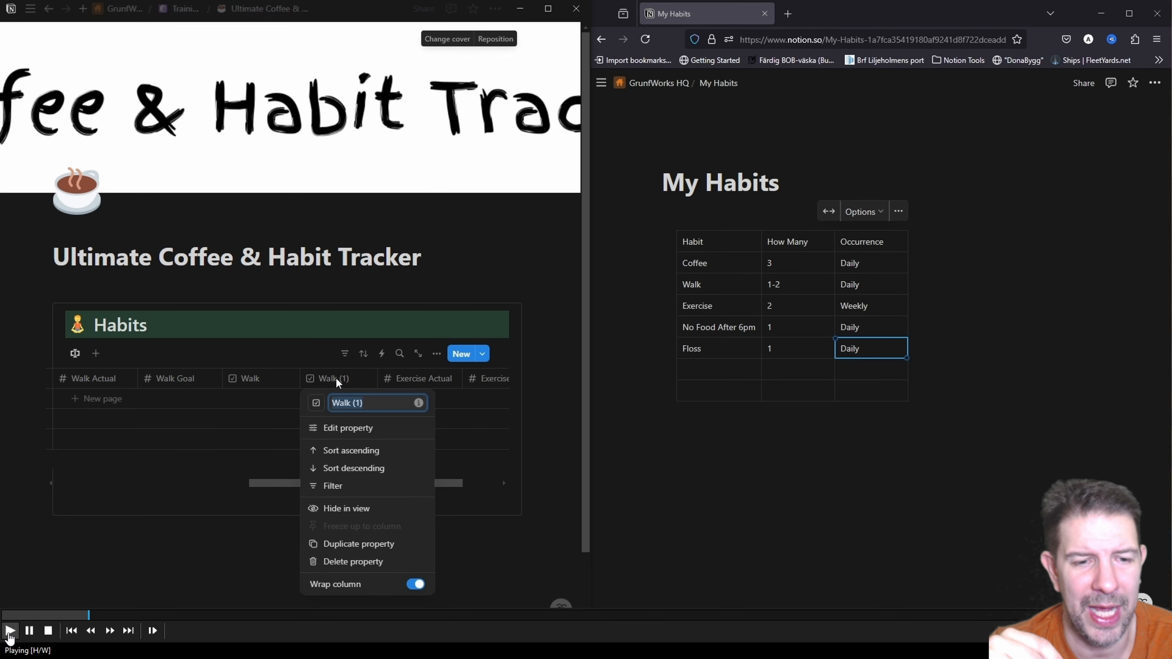
pyautogui.write('Exercise')
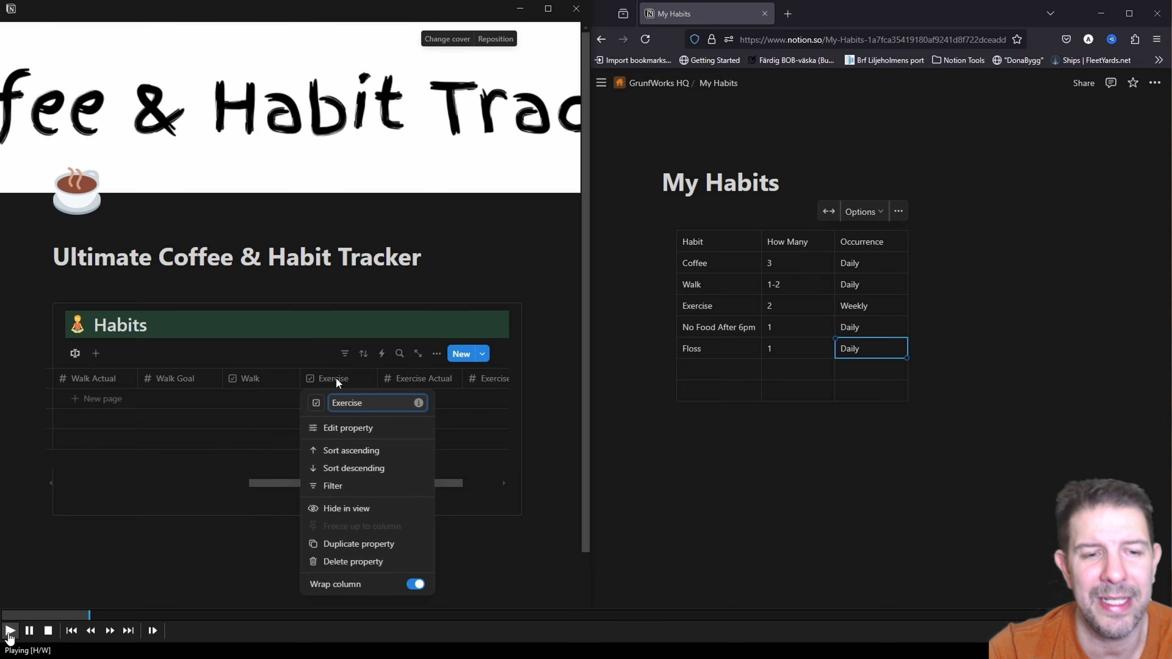
# Move the Exercise checkbox column after the Exercise Goal column in the Habits table.
pyautogui.click(254, 479)
pyautogui.moveTo(305, 480); pyautogui.dragTo(349, 459)
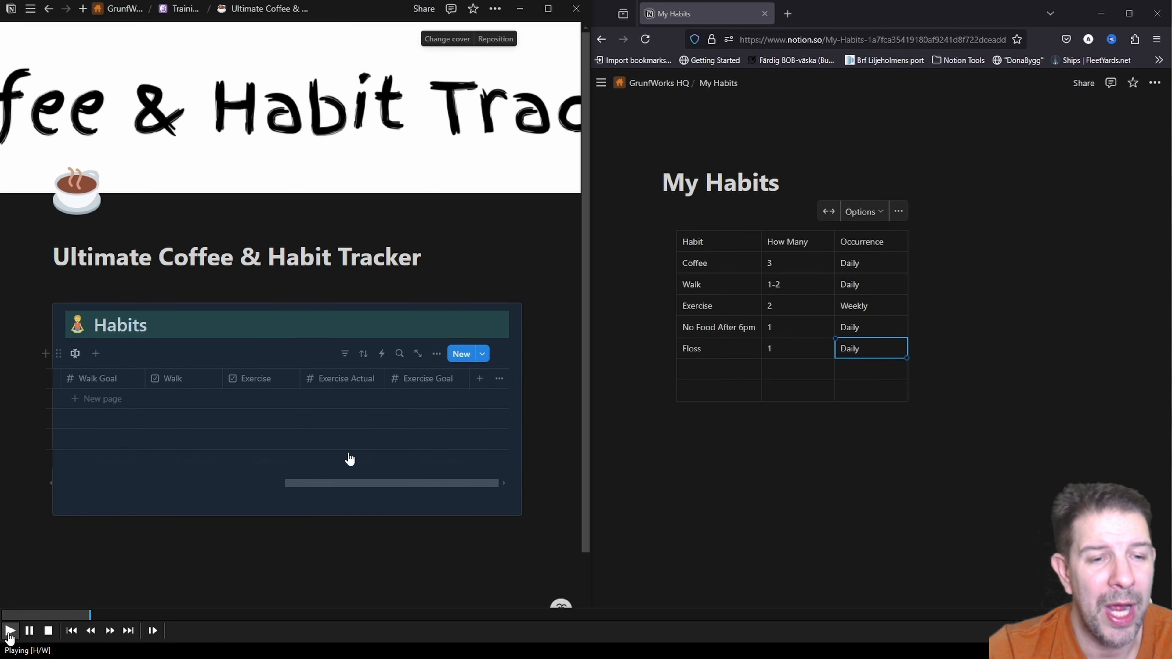
pyautogui.moveTo(256, 378); pyautogui.dragTo(452, 387)
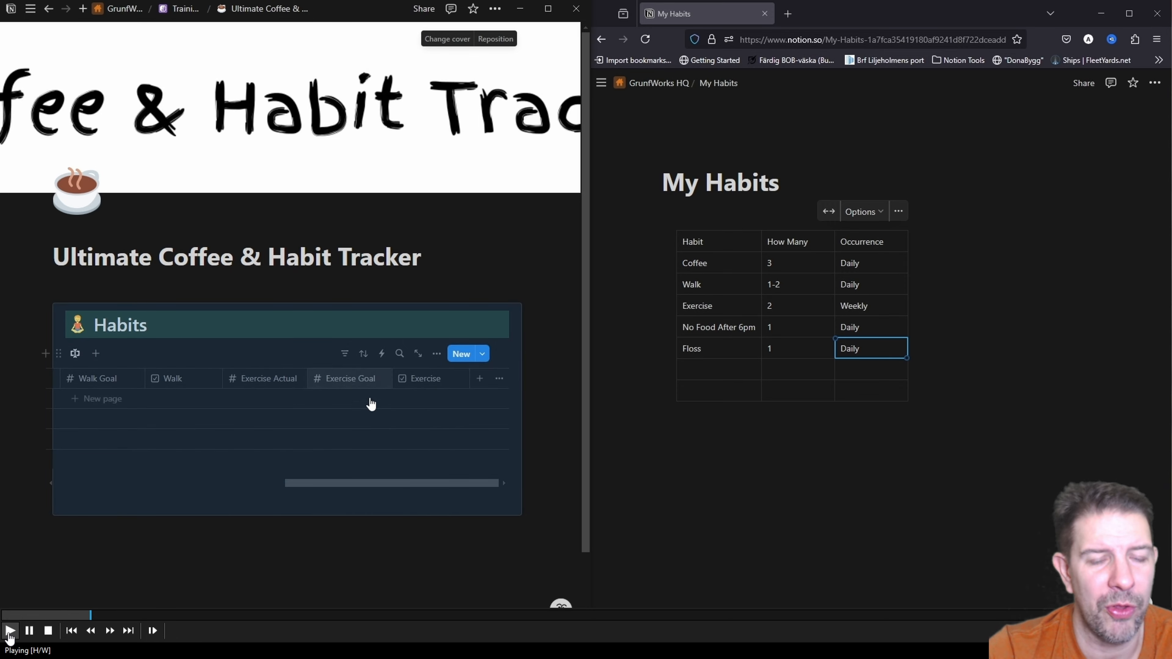
# Begin a new HabitDB property for the "No Food After 6pm" habit.
pyautogui.click(478, 379)
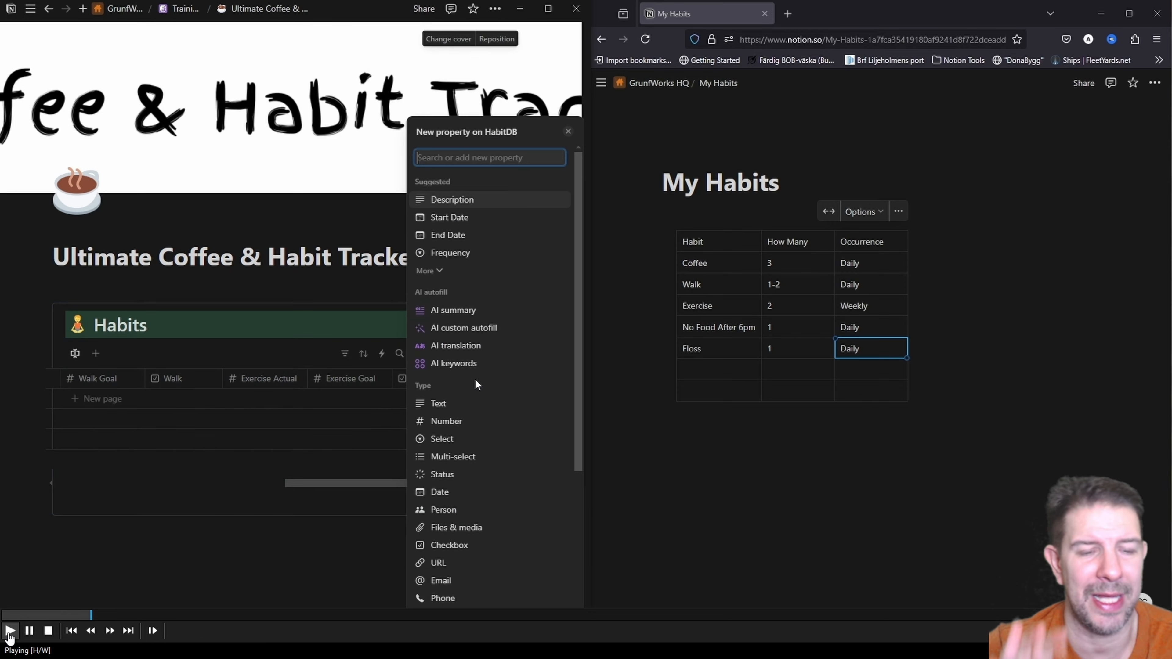
pyautogui.write('No f')
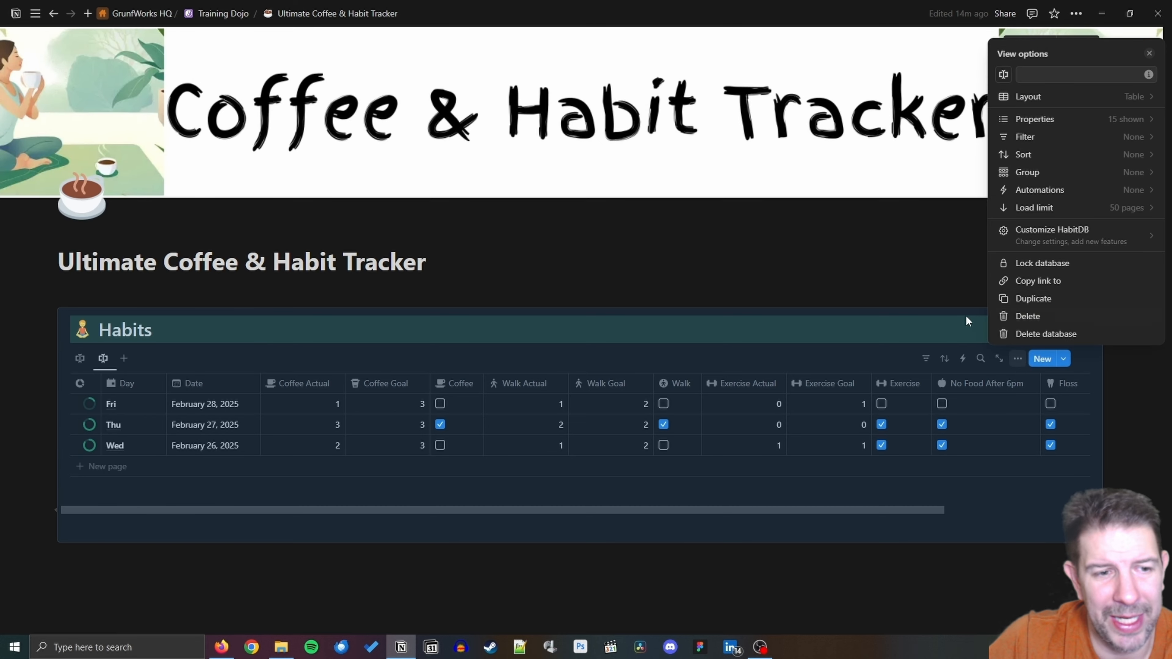
# Give the first table view of HabitDB a circled checkmark icon.
pyautogui.click(106, 362)
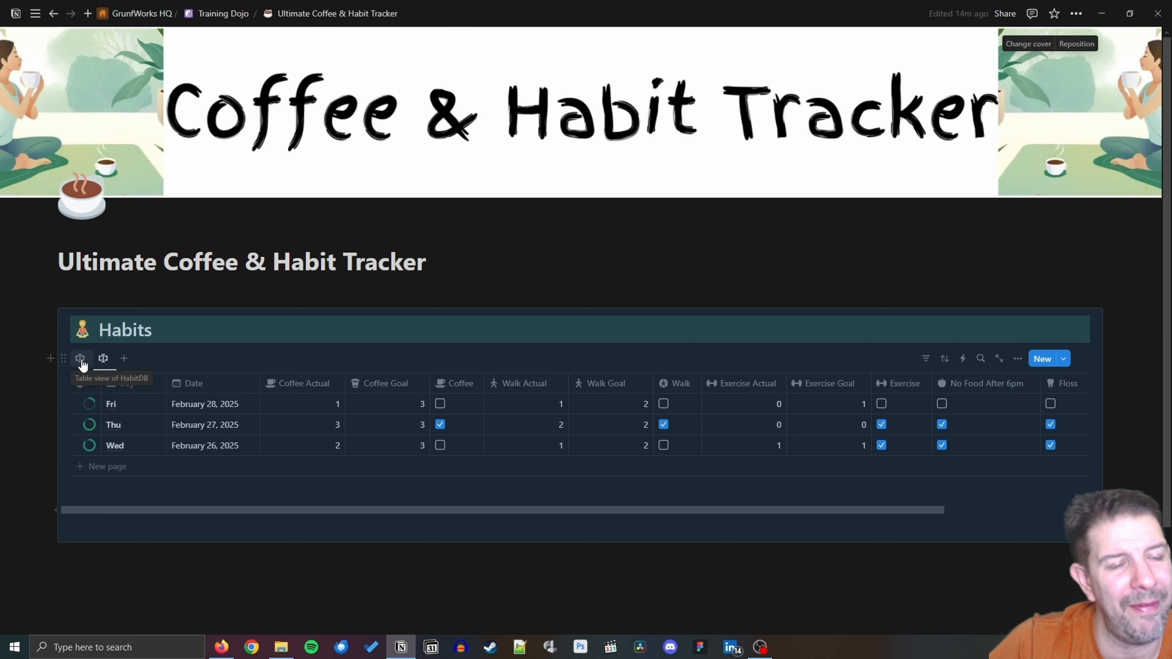
pyautogui.click(81, 361)
pyautogui.click(113, 397)
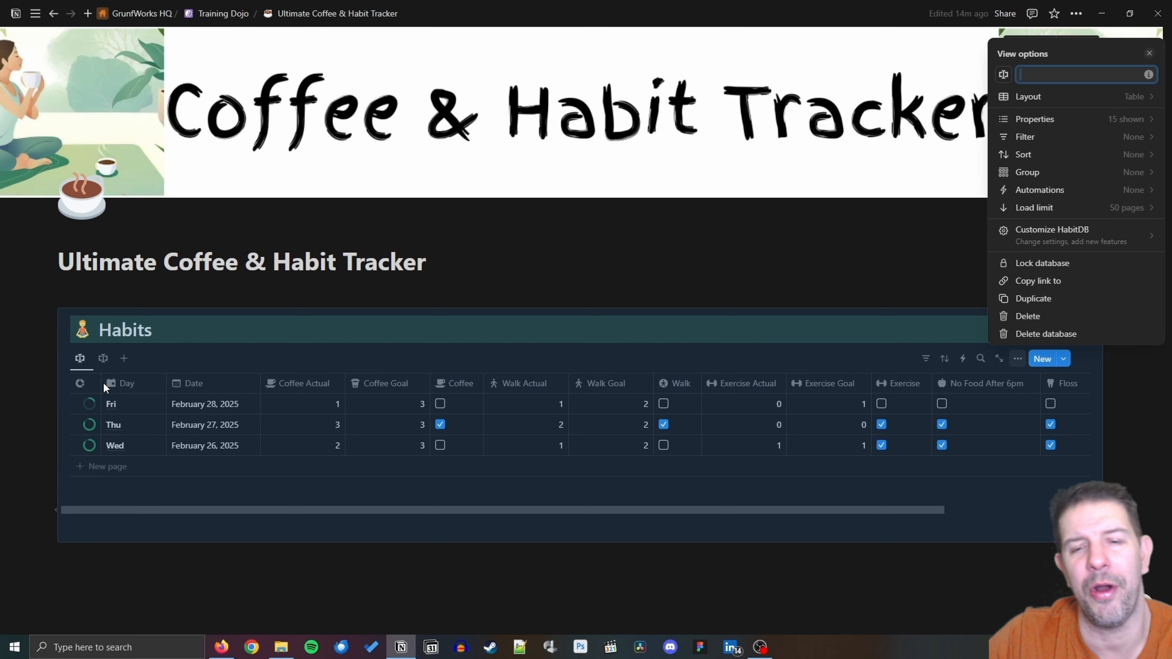
pyautogui.click(1003, 75)
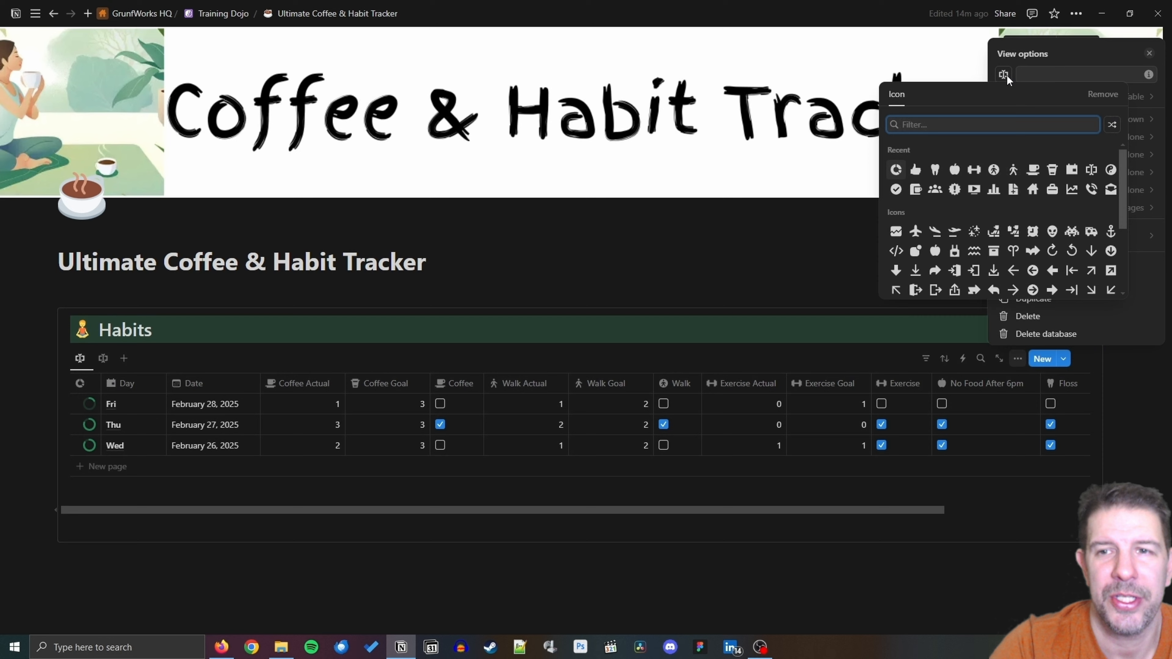
pyautogui.click(897, 191)
pyautogui.click(284, 358)
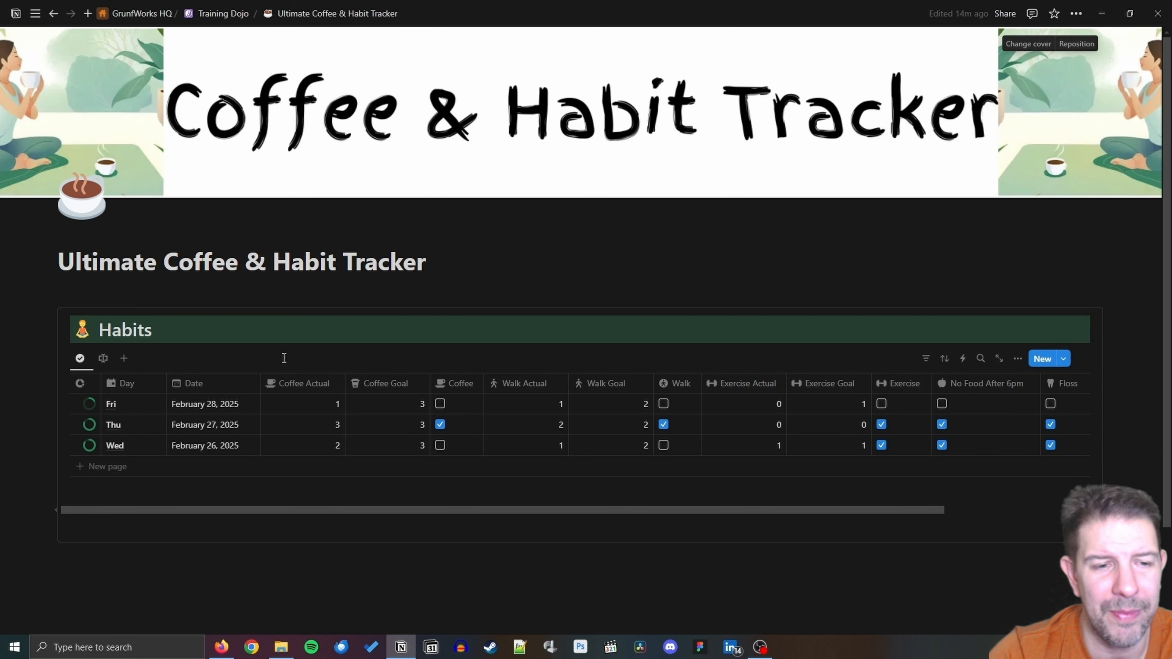
# Hide the Actual and Goal columns for Coffee, Walk and Exercise in the checkmark view.
pyautogui.click(311, 389)
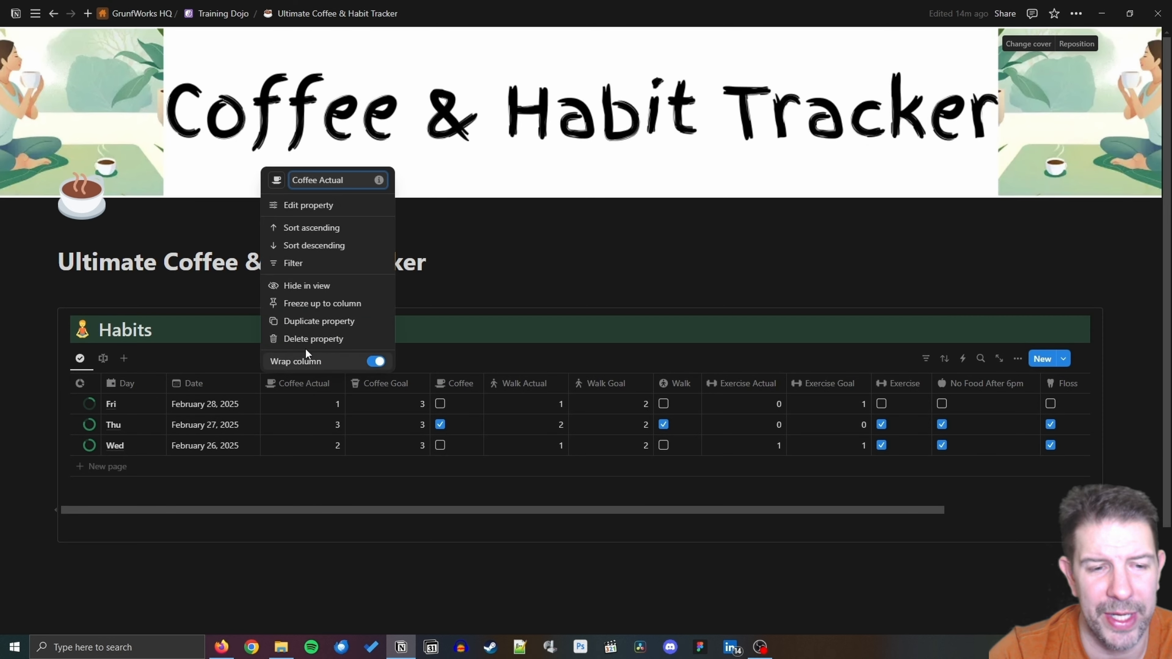
pyautogui.click(307, 286)
pyautogui.click(298, 387)
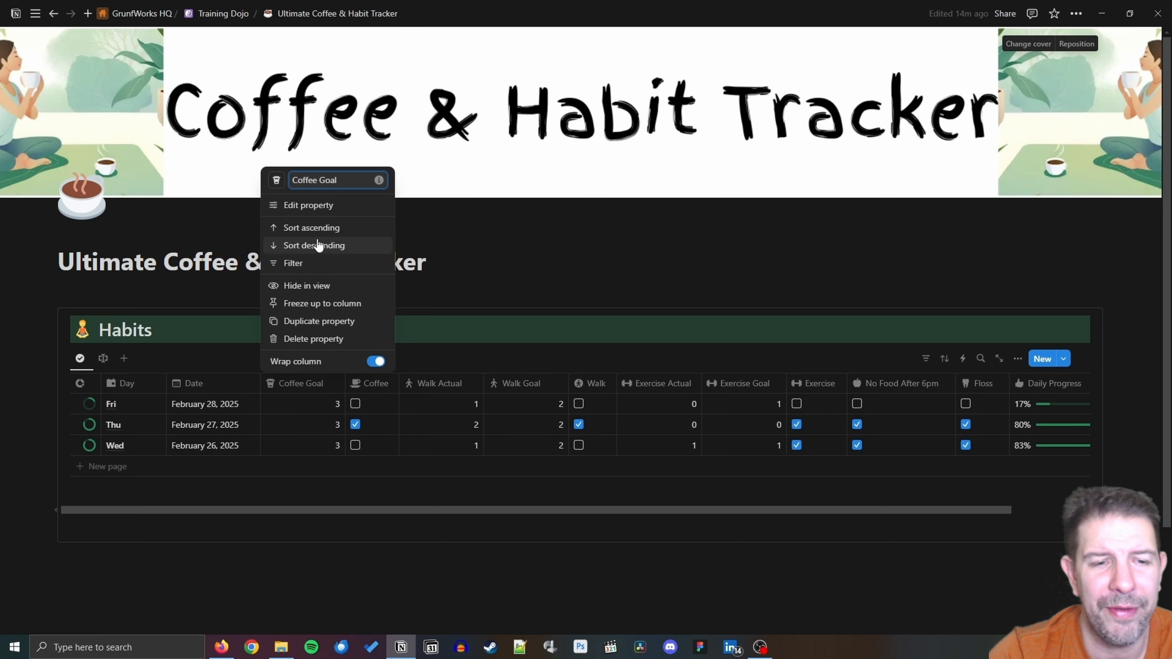
pyautogui.click(307, 285)
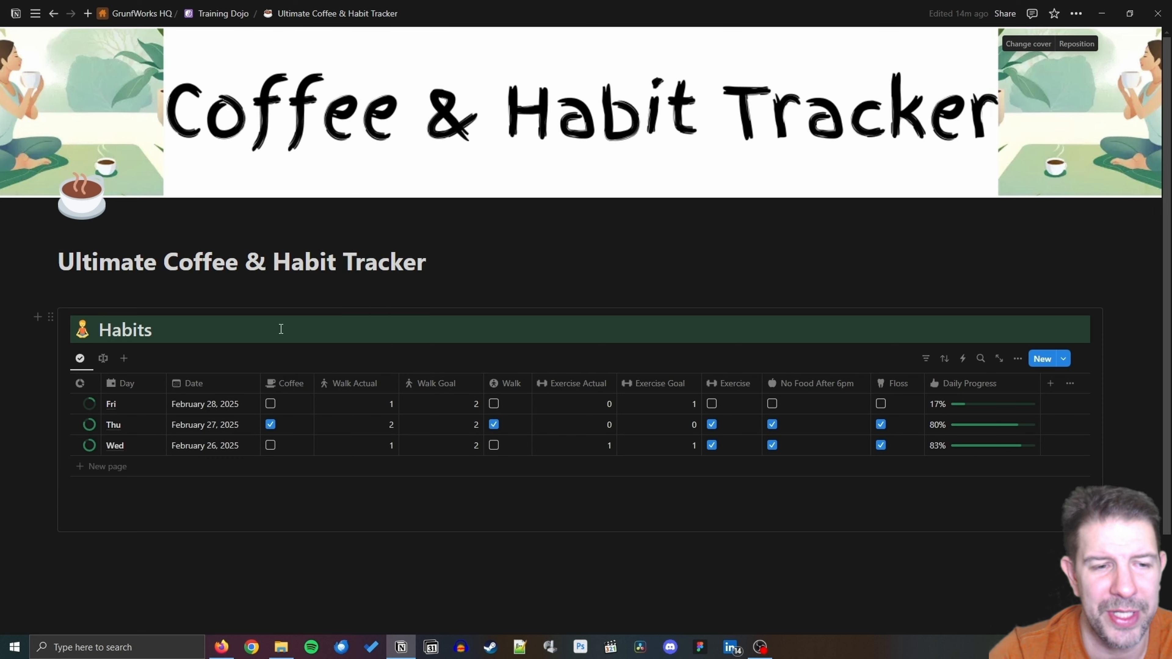
pyautogui.click(353, 392)
pyautogui.click(364, 288)
pyautogui.click(357, 387)
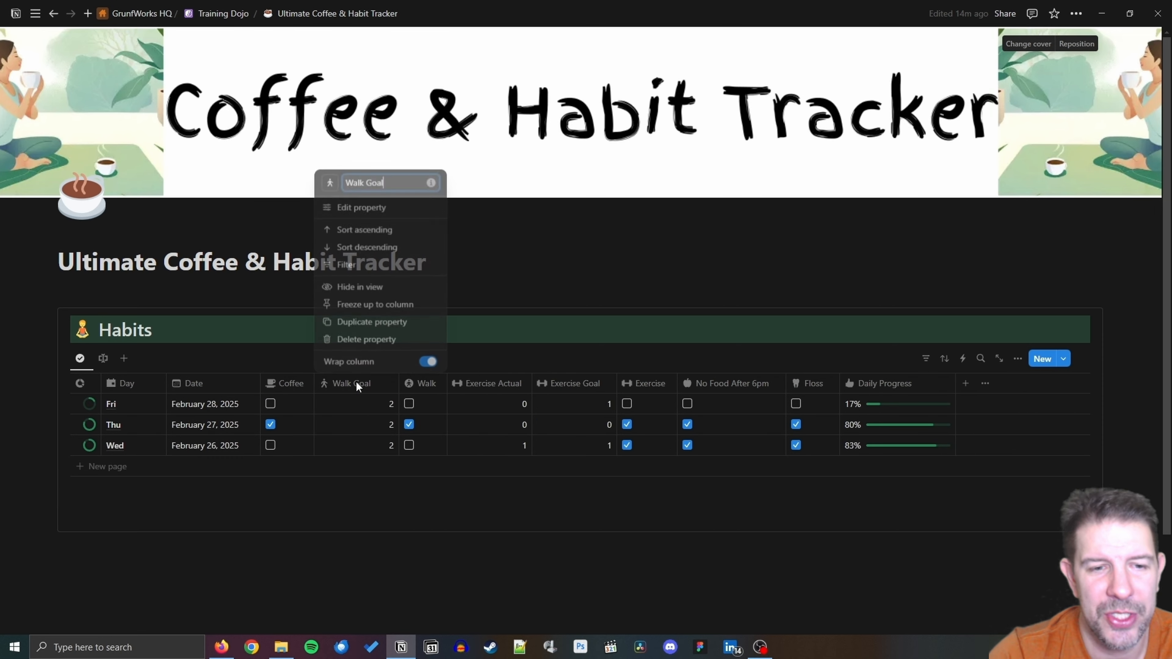
pyautogui.click(359, 288)
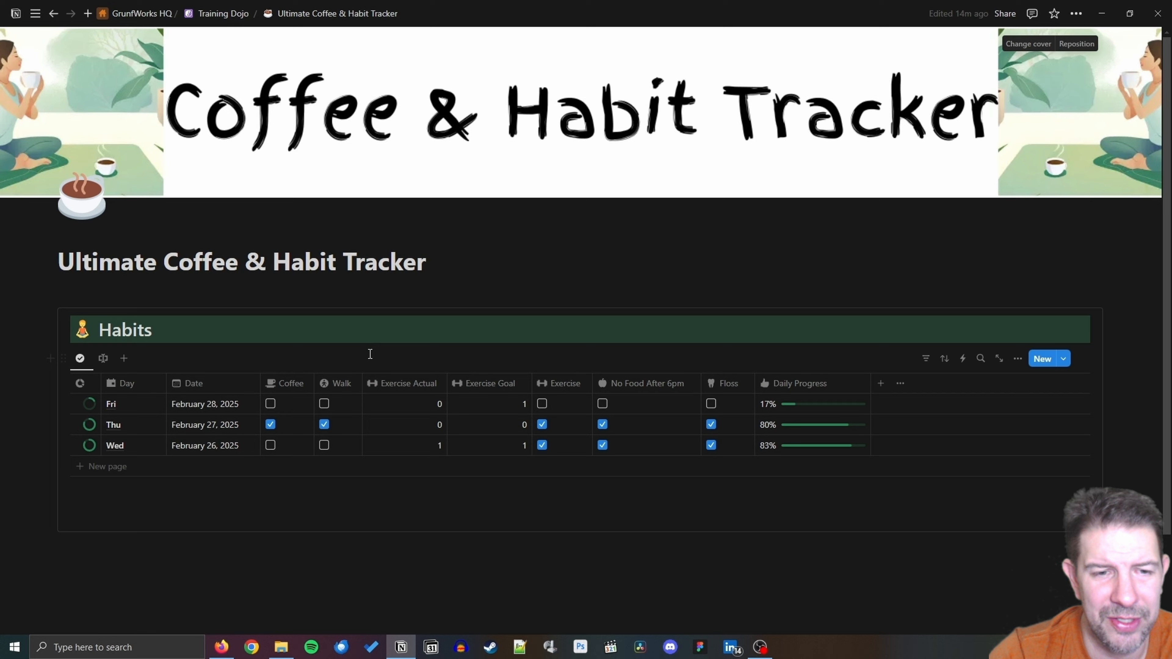
pyautogui.click(394, 385)
pyautogui.click(402, 286)
pyautogui.click(397, 386)
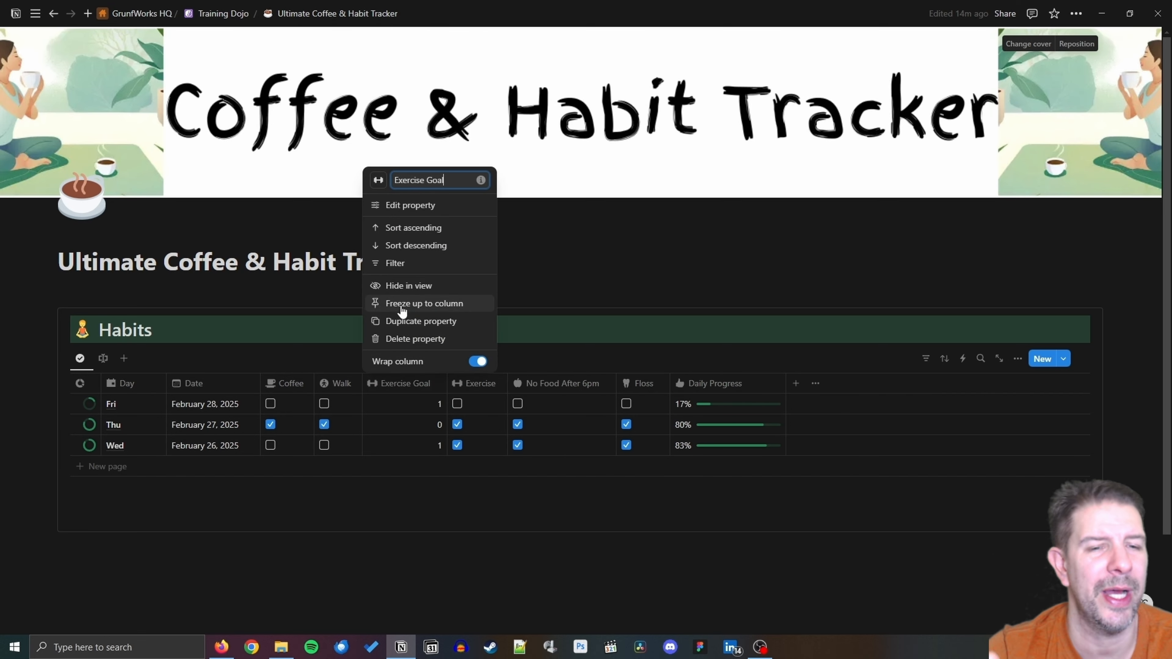
pyautogui.click(407, 285)
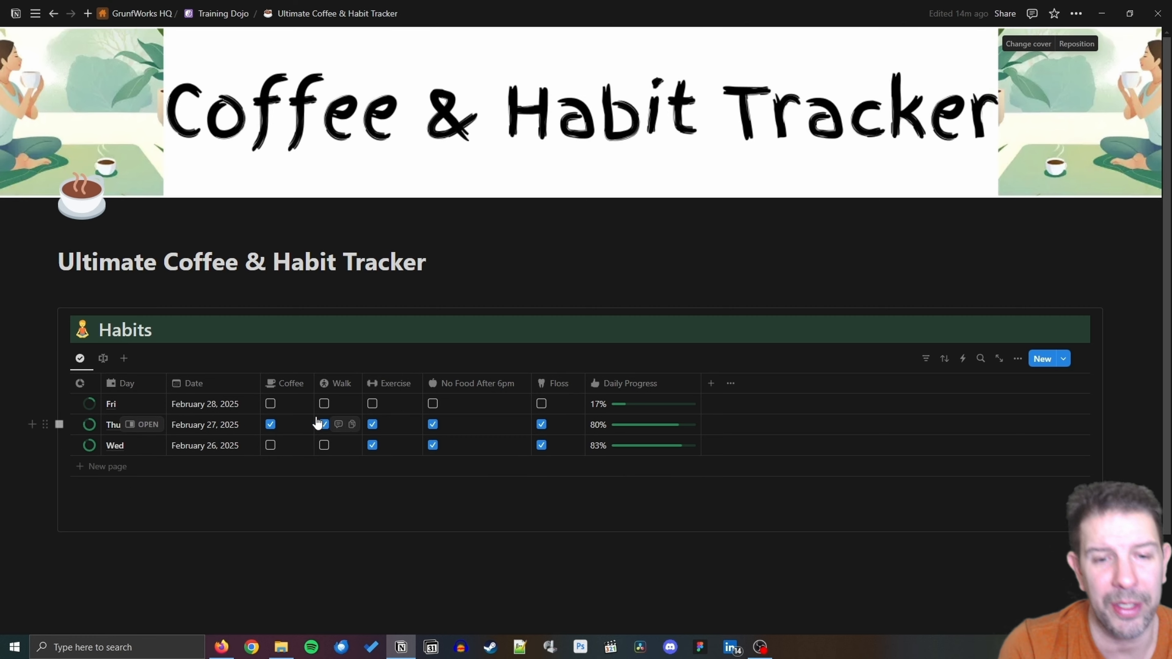
# Switch to the second HabitDB view and hide its Coffee, Walk and Exercise checkbox columns.
pyautogui.click(105, 360)
pyautogui.click(456, 382)
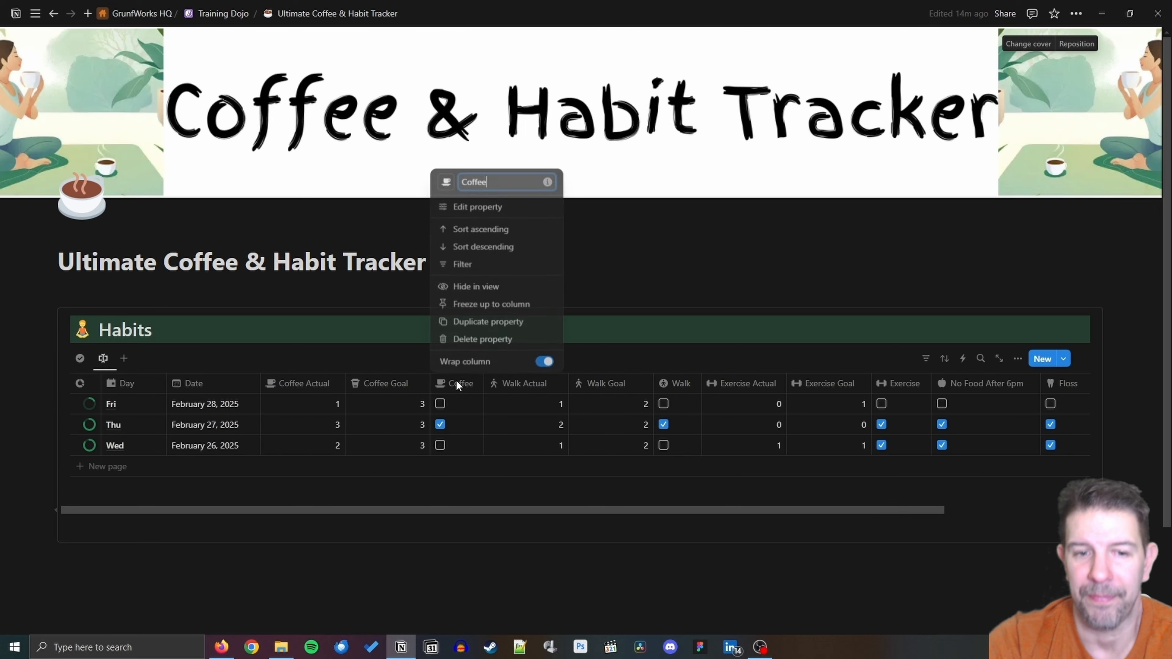
pyautogui.click(479, 285)
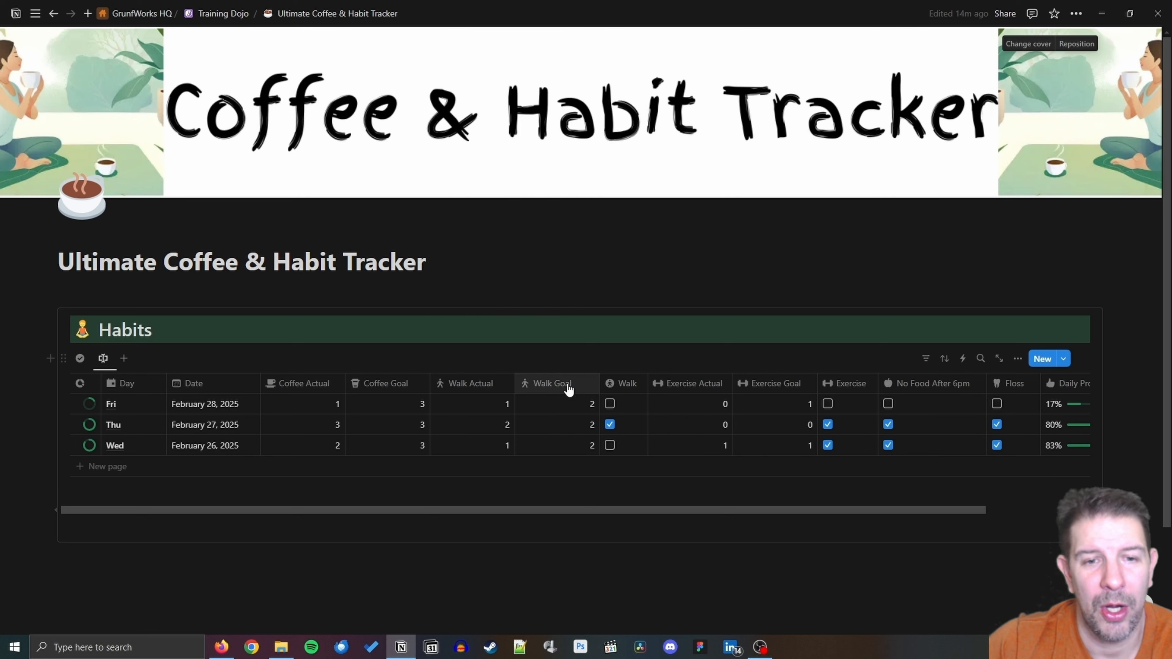
pyautogui.click(632, 391)
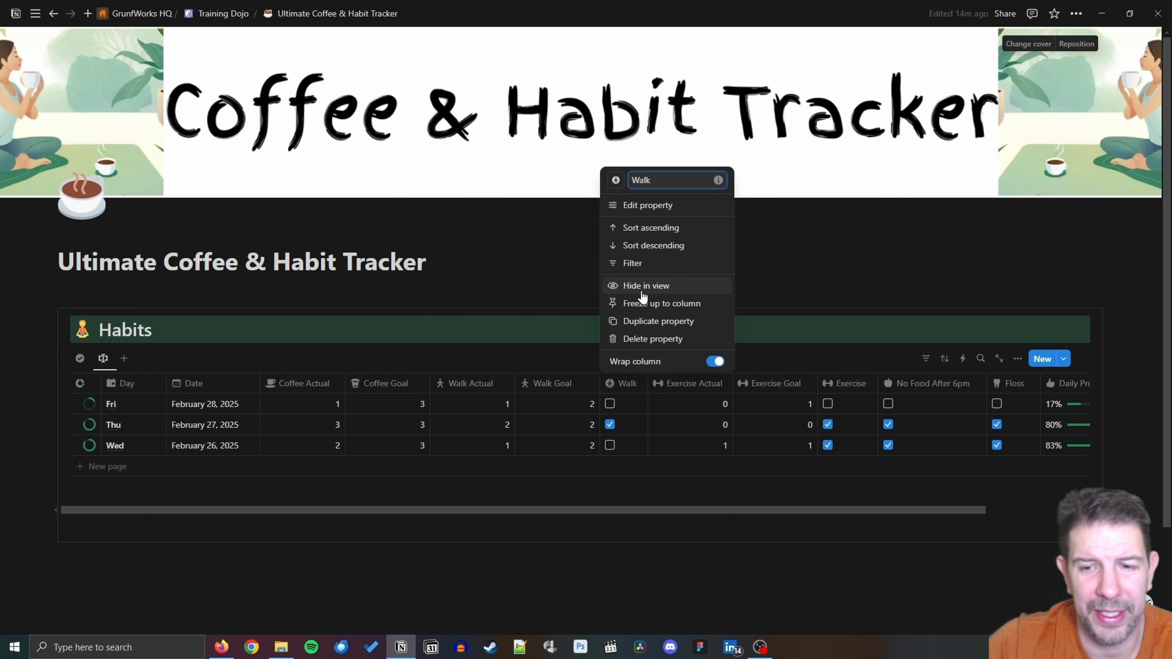
pyautogui.click(635, 285)
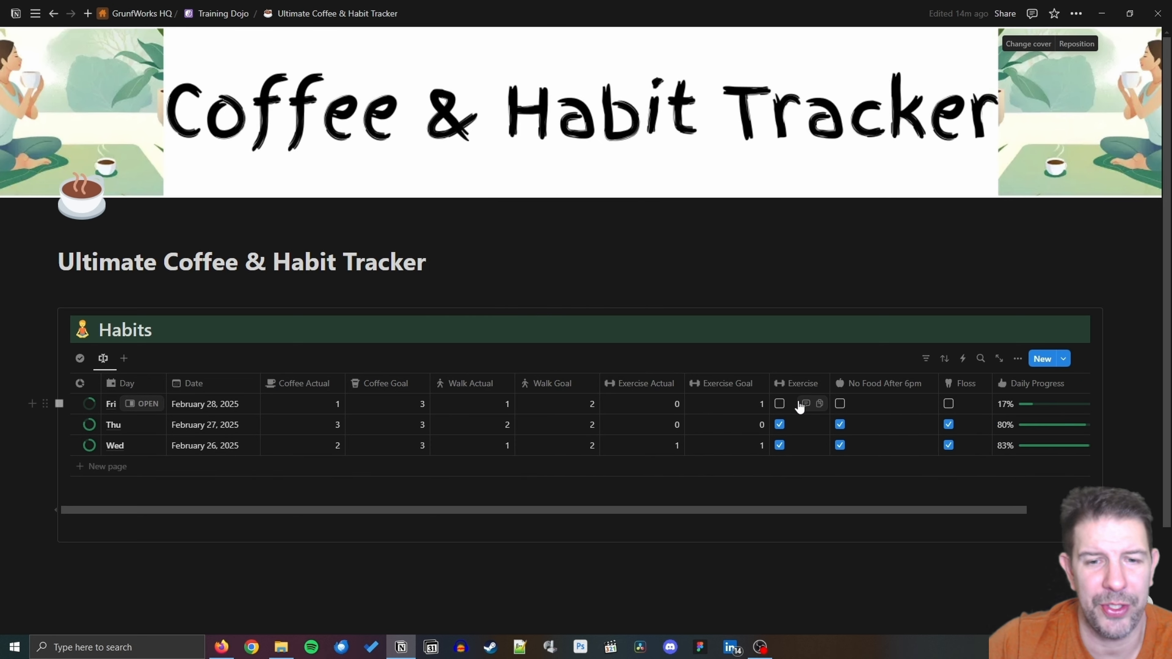
pyautogui.click(802, 384)
pyautogui.click(817, 288)
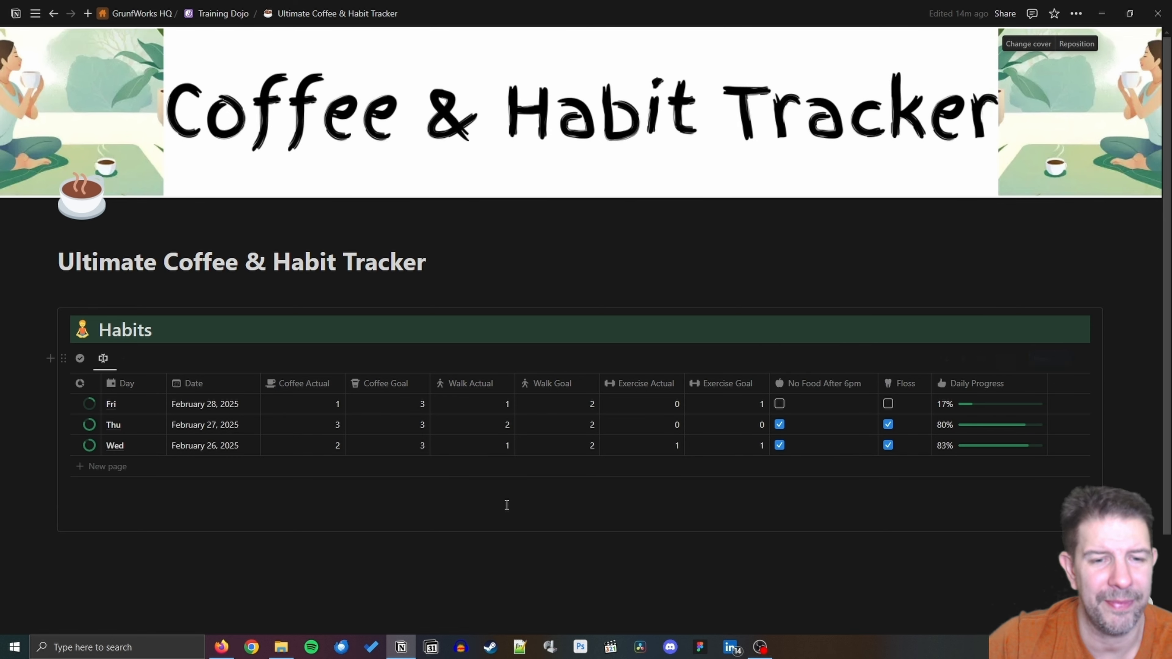
# Narrow the columns from Coffee Actual through Floss to fit their headings in the second view.
pyautogui.moveTo(344, 376); pyautogui.dragTo(335, 377)
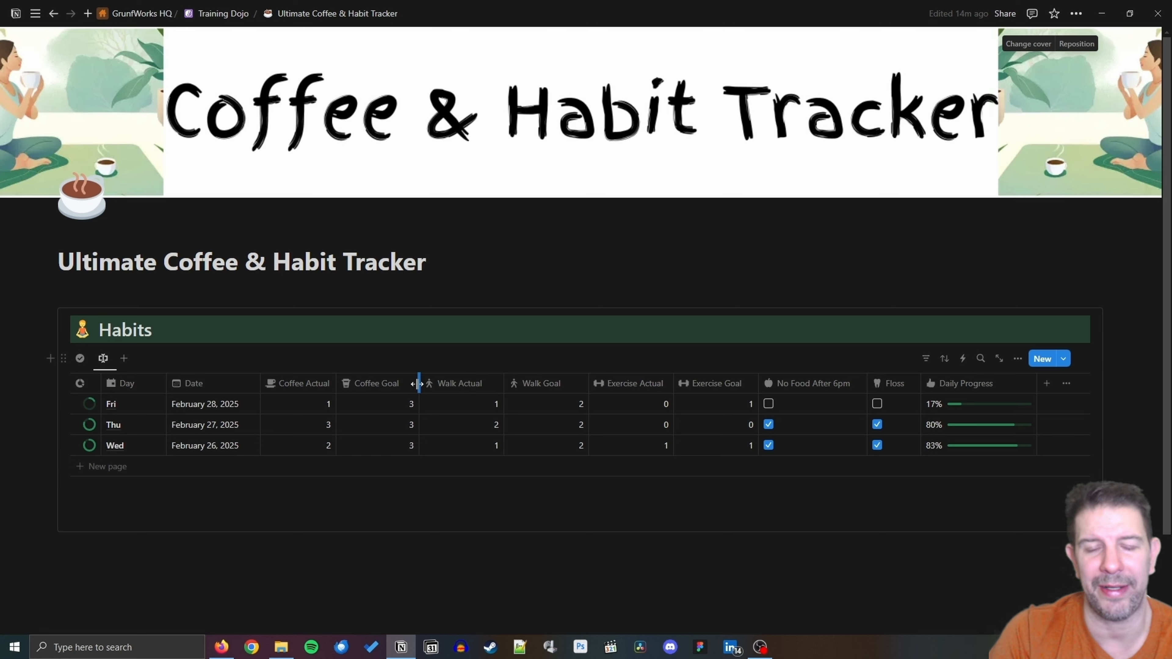
pyautogui.moveTo(420, 384); pyautogui.dragTo(405, 384)
pyautogui.moveTo(487, 389); pyautogui.dragTo(473, 388)
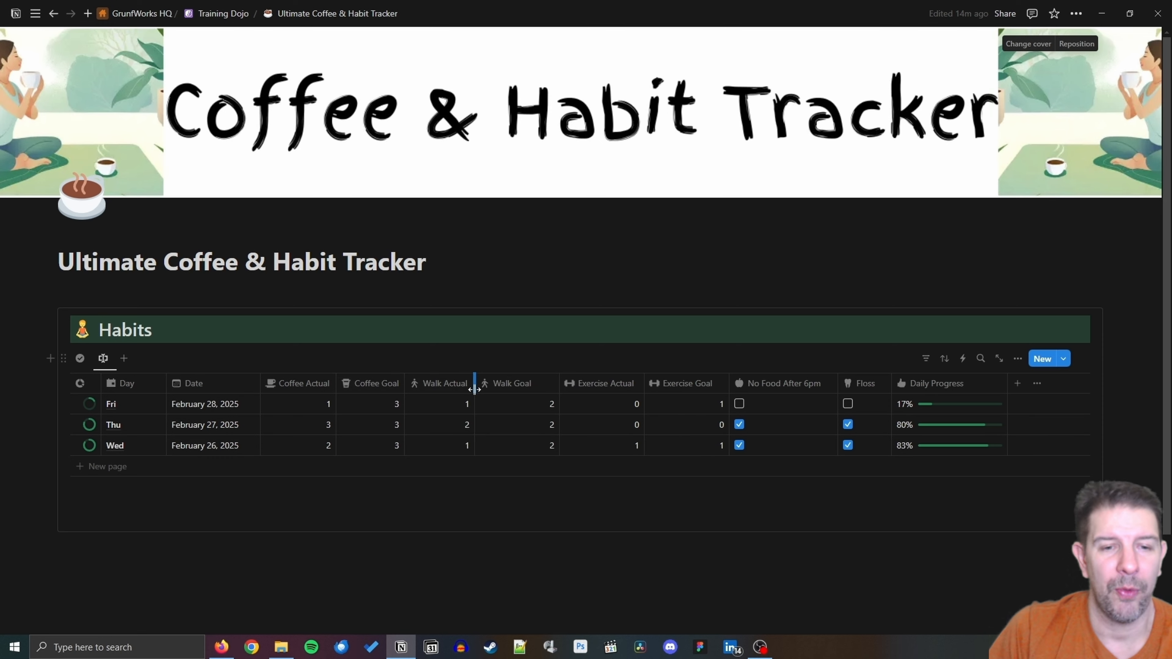
pyautogui.moveTo(559, 383); pyautogui.dragTo(540, 384)
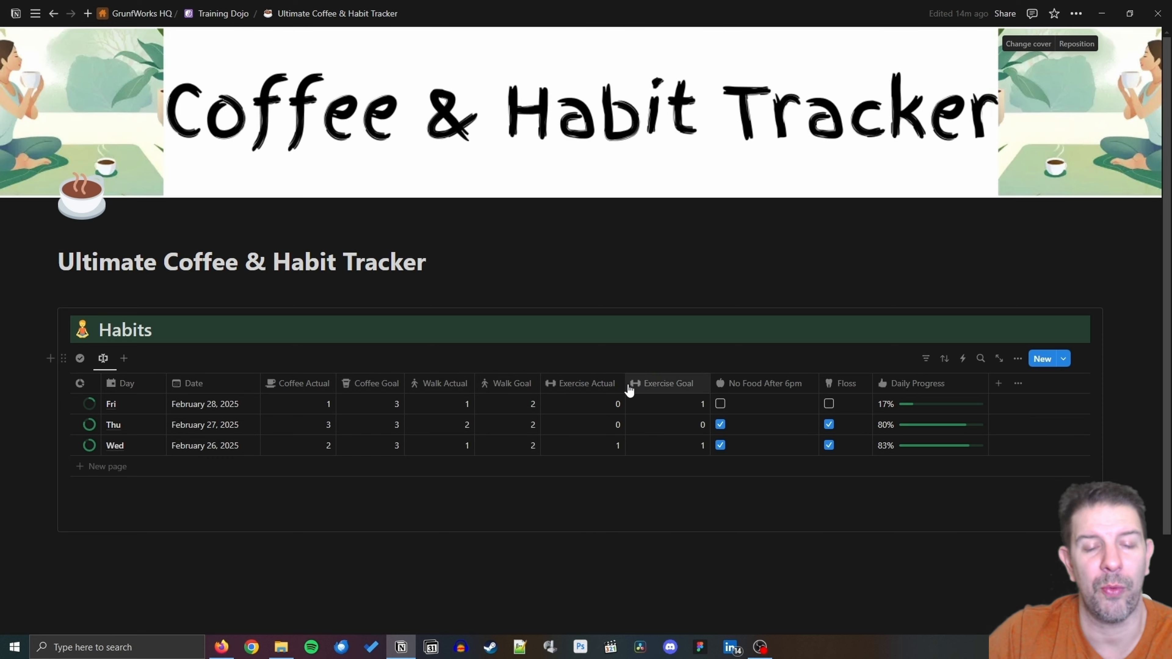
pyautogui.moveTo(624, 386); pyautogui.dragTo(623, 386)
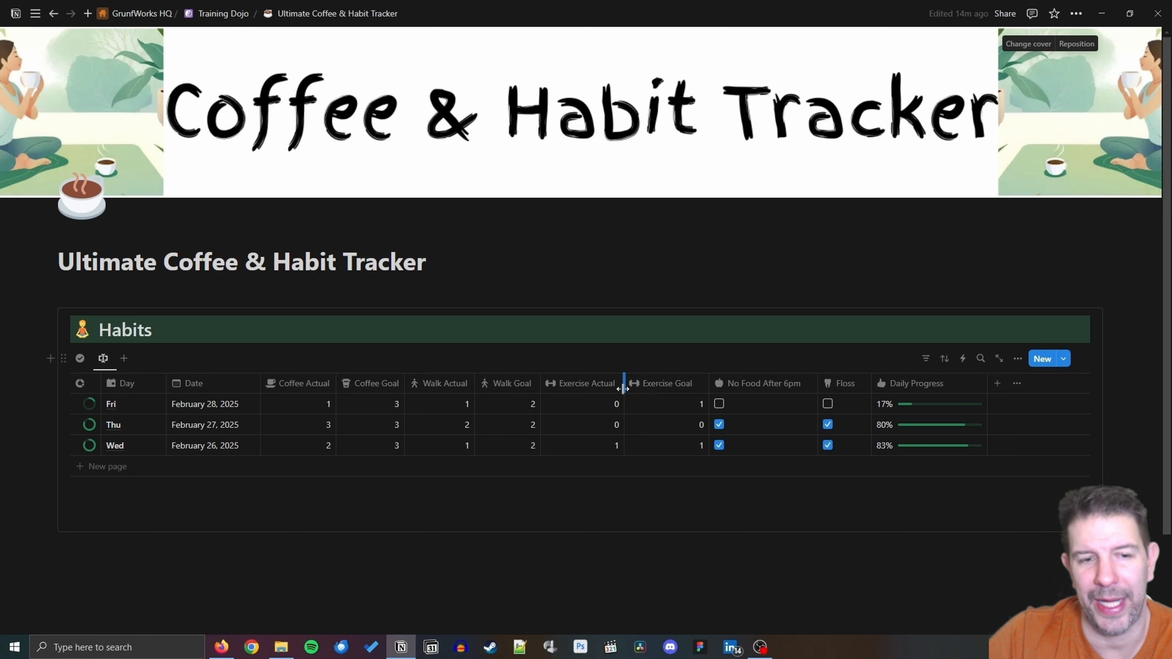
pyautogui.moveTo(708, 381); pyautogui.dragTo(700, 385)
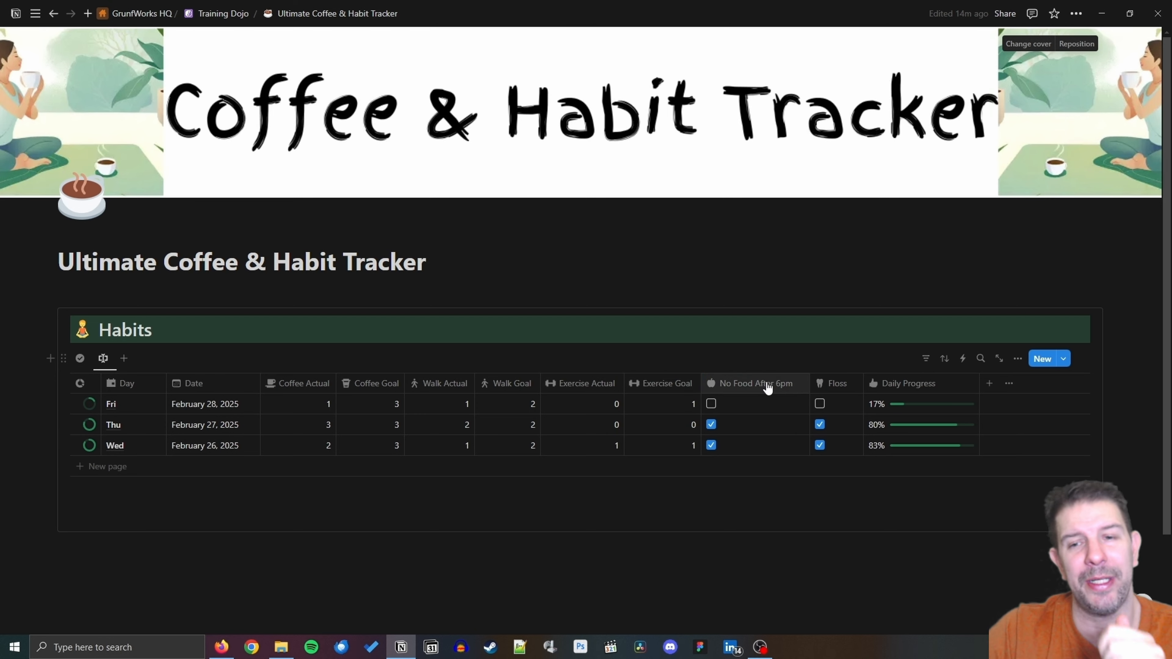
pyautogui.moveTo(805, 384); pyautogui.dragTo(847, 389)
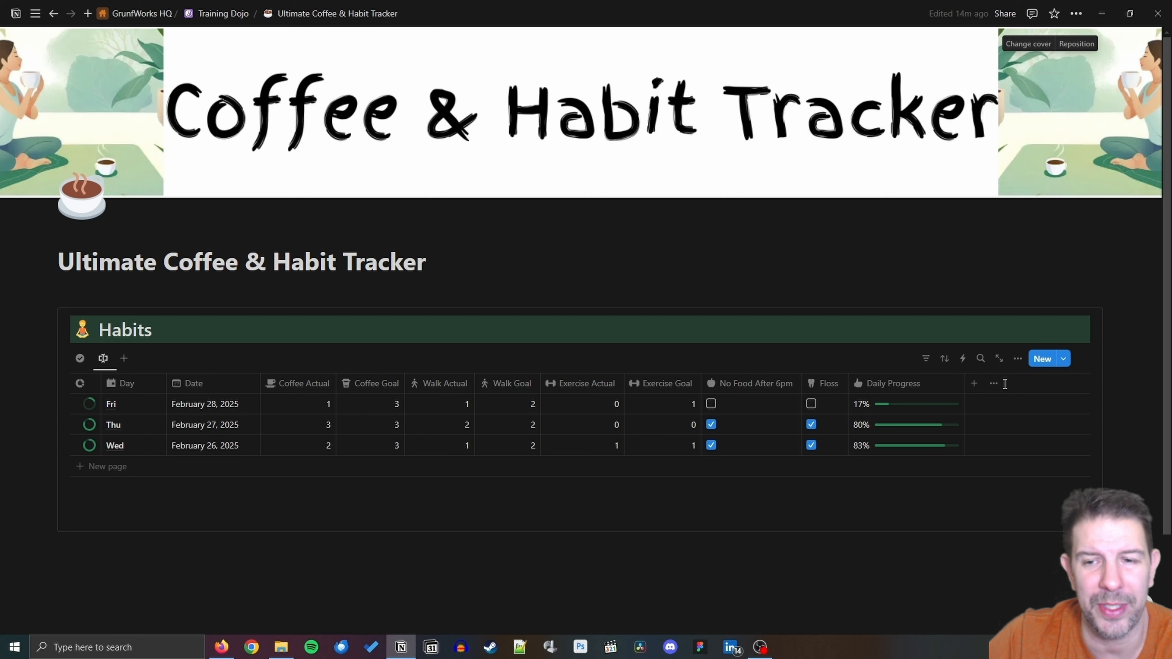
pyautogui.click(1063, 360)
pyautogui.click(843, 276)
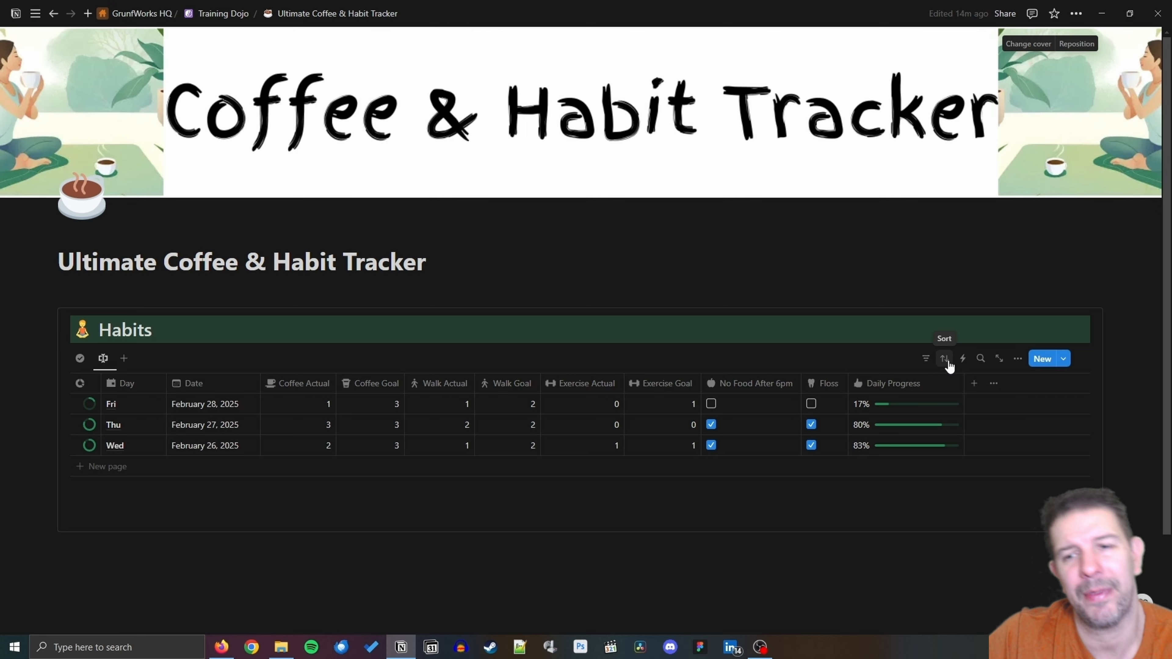
# Sort the second view by Day in descending order and save the sort for everyone.
pyautogui.click(945, 359)
pyautogui.click(917, 92)
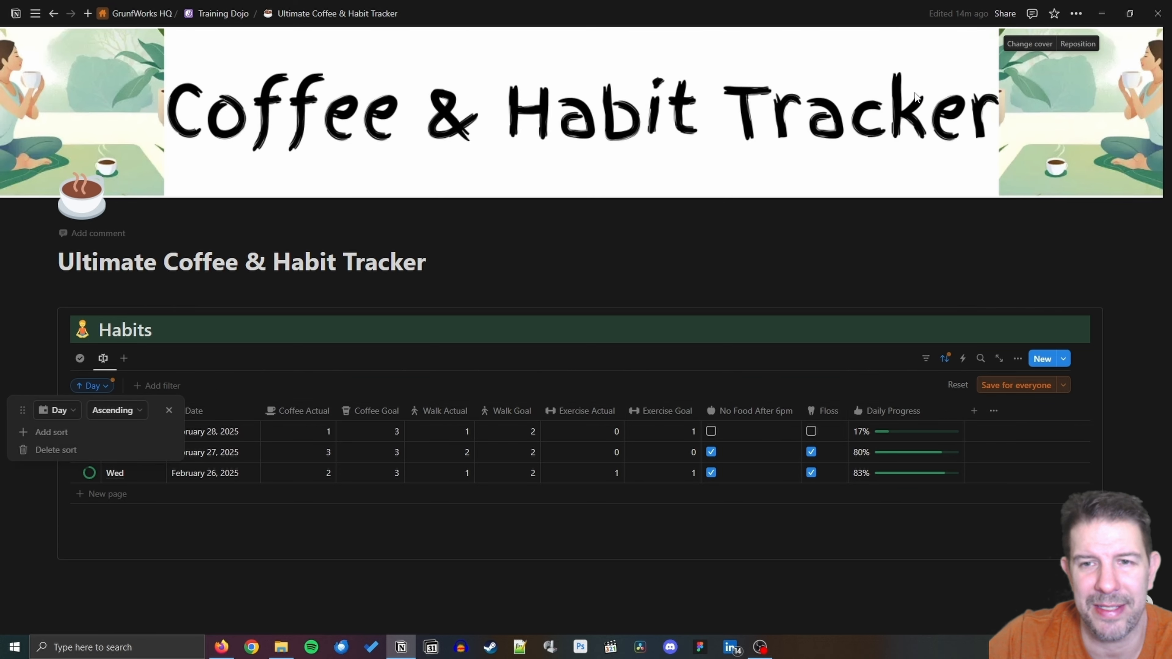
pyautogui.click(117, 410)
pyautogui.click(113, 448)
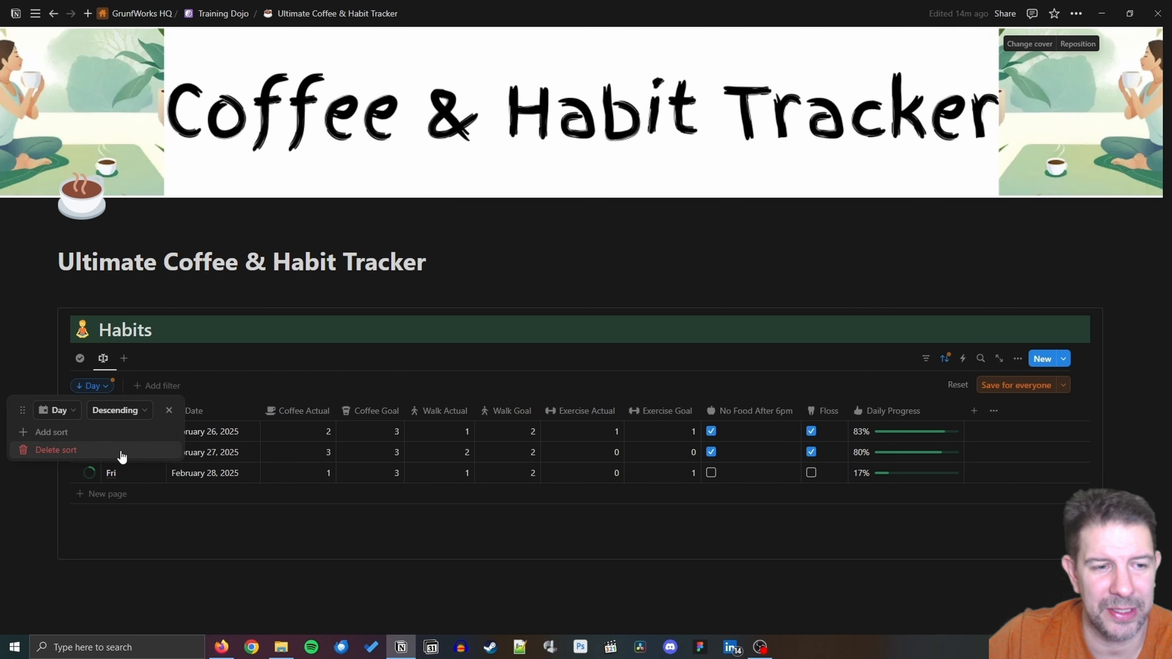
pyautogui.click(644, 252)
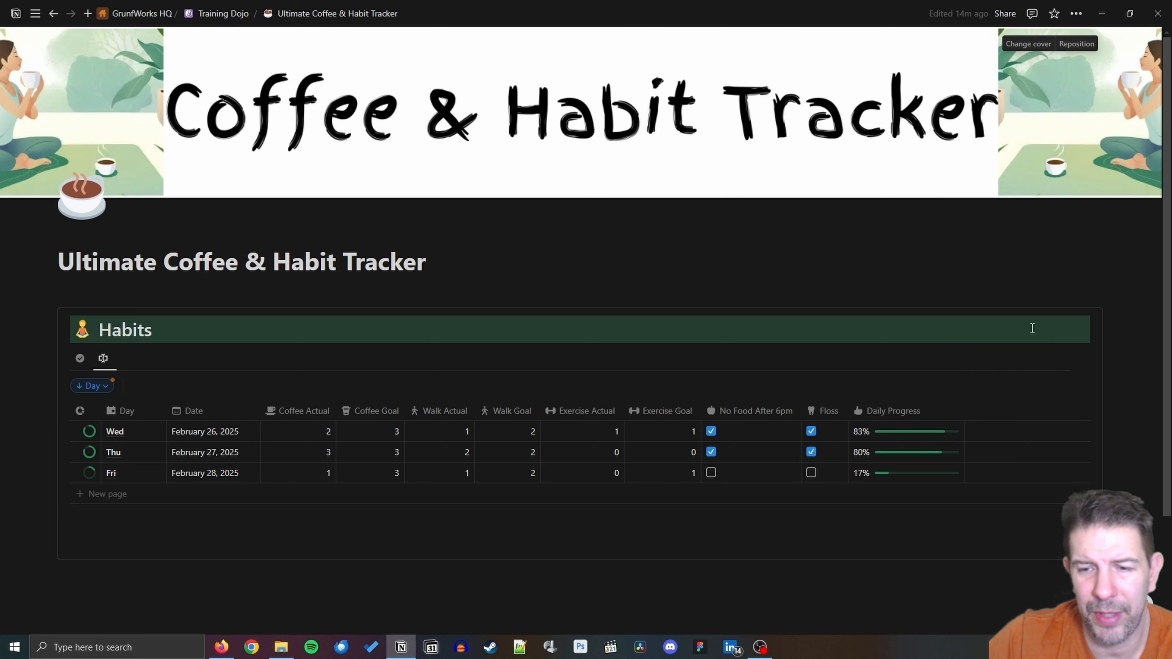
pyautogui.click(1005, 390)
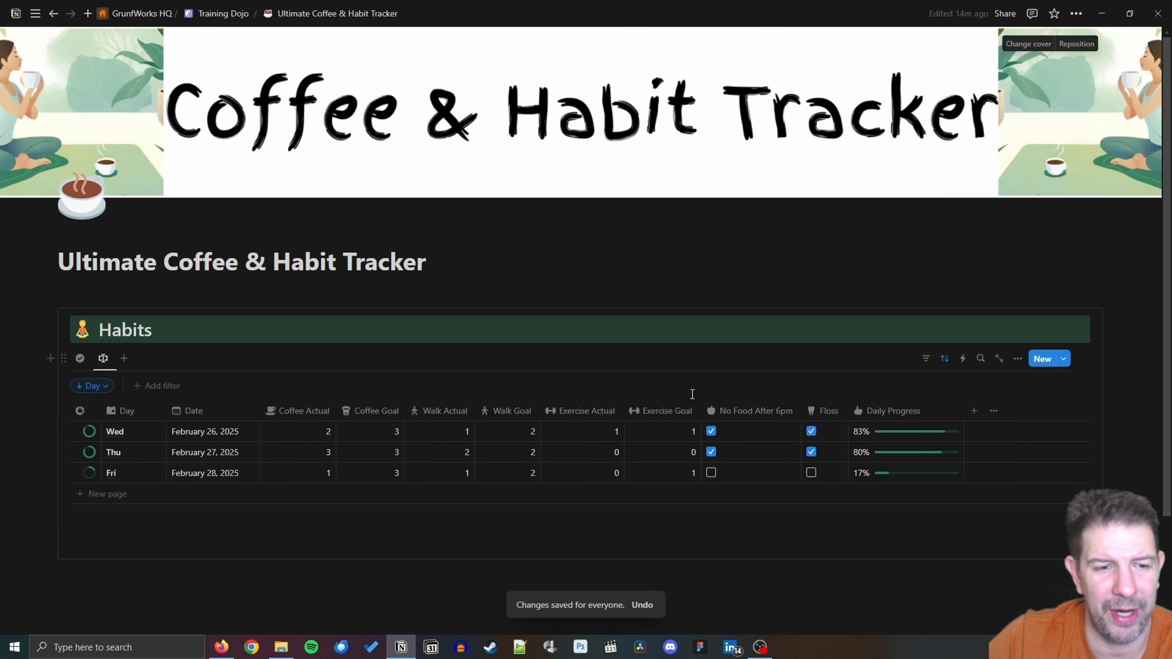
# Create a new HabitDB template and hide the Coffee Actual property on its page.
pyautogui.click(1065, 364)
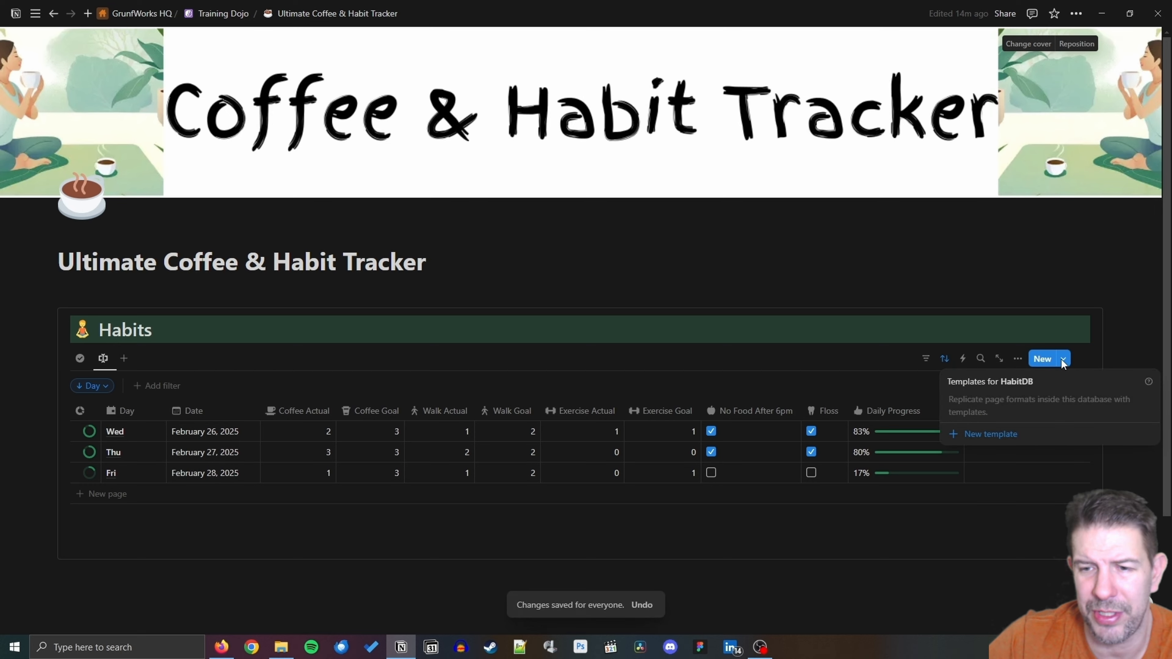
pyautogui.click(988, 433)
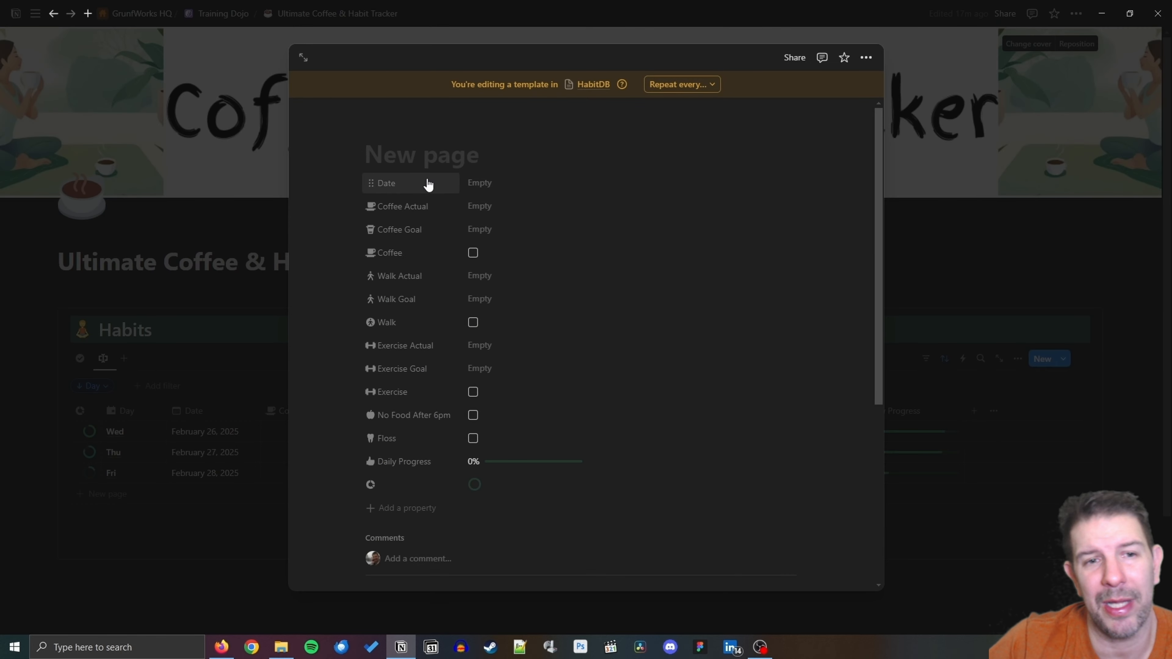
pyautogui.click(374, 203)
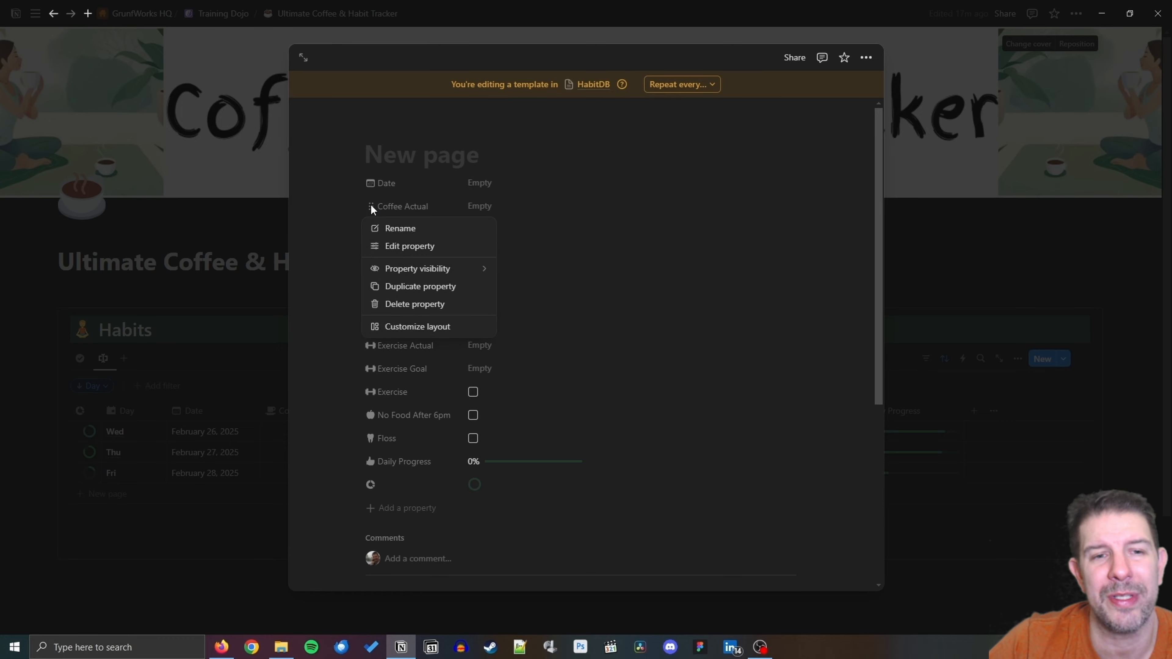
pyautogui.moveTo(466, 269)
pyautogui.click(537, 270)
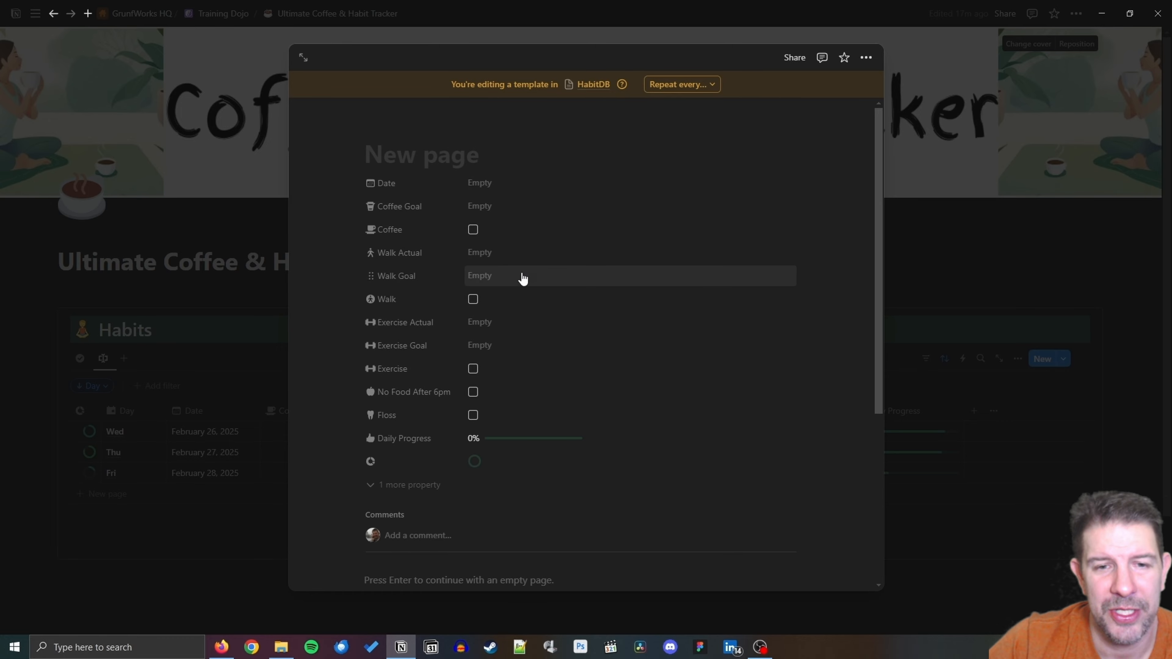
# Always hide the Coffee, Walk Actual and Walk properties on the new template page.
pyautogui.click(388, 230)
pyautogui.moveTo(458, 292)
pyautogui.click(526, 299)
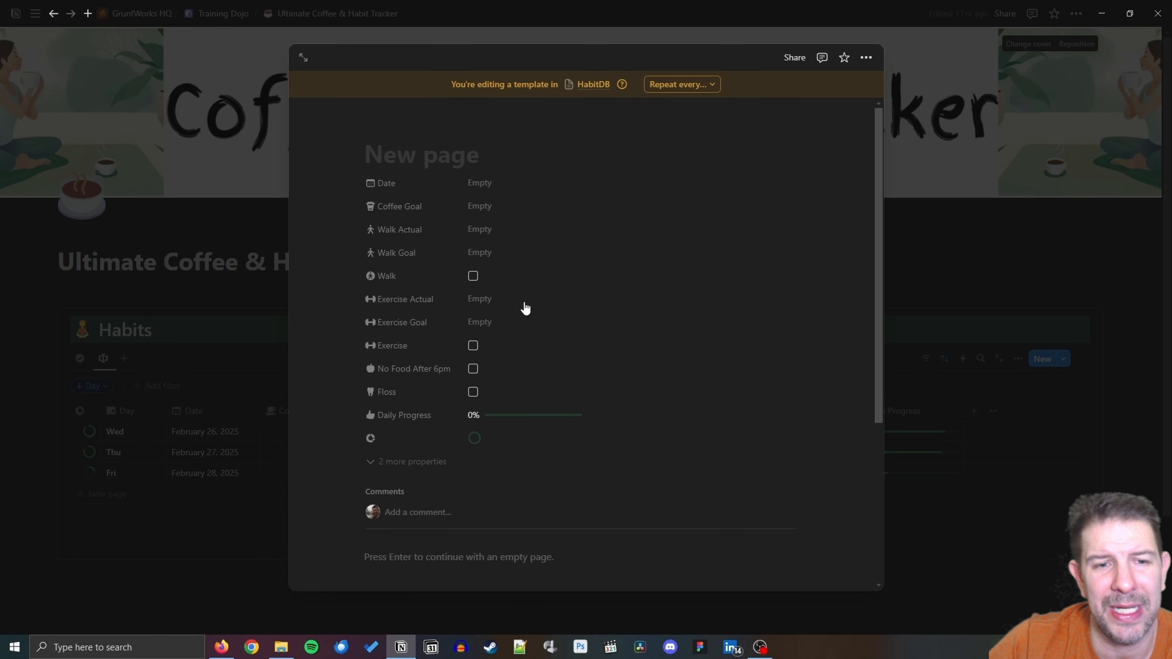
pyautogui.click(388, 229)
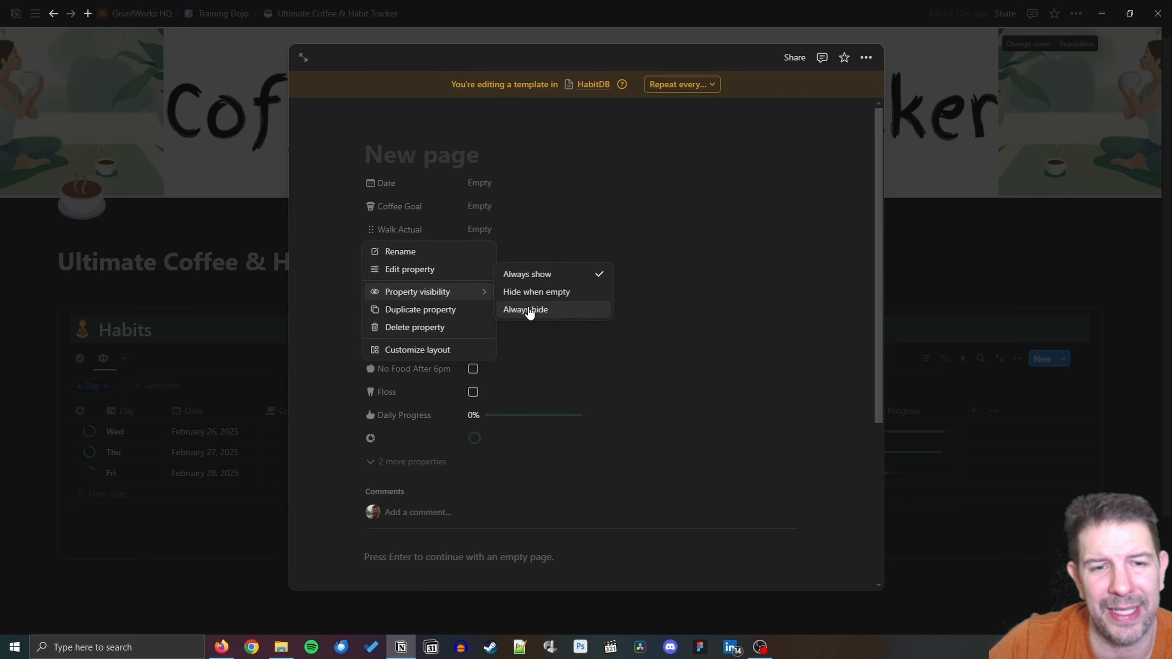
pyautogui.click(529, 309)
pyautogui.click(392, 262)
pyautogui.moveTo(479, 314)
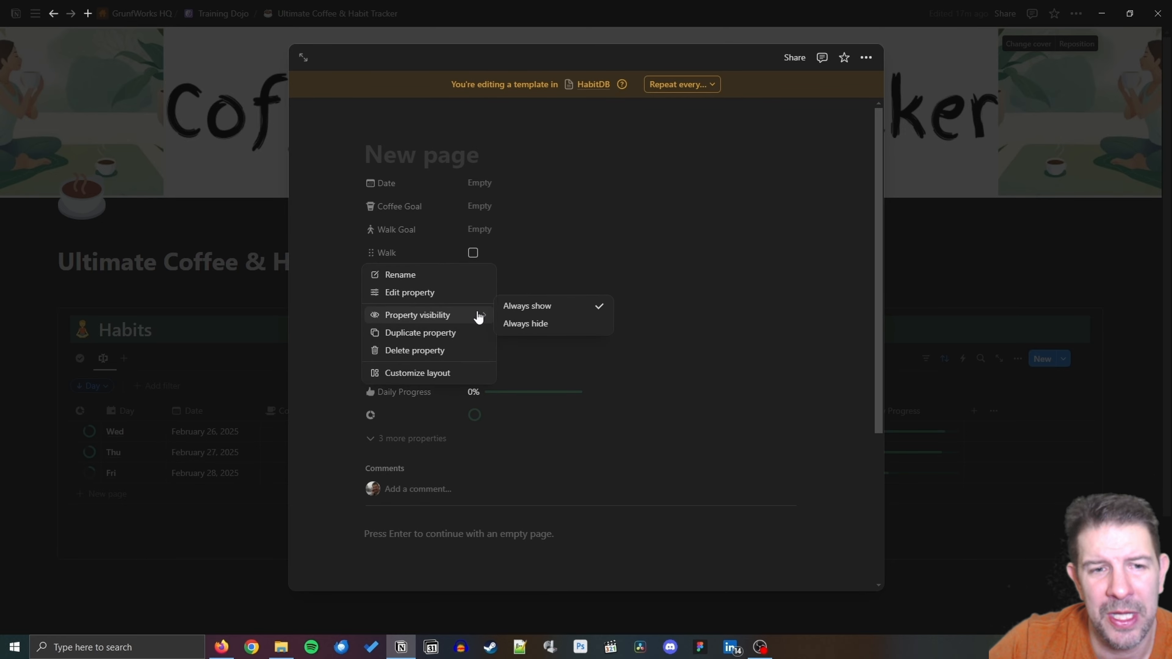
pyautogui.click(531, 323)
# Always hide the template's Exercise Actual, Exercise and unnamed progress ring properties.
pyautogui.click(392, 253)
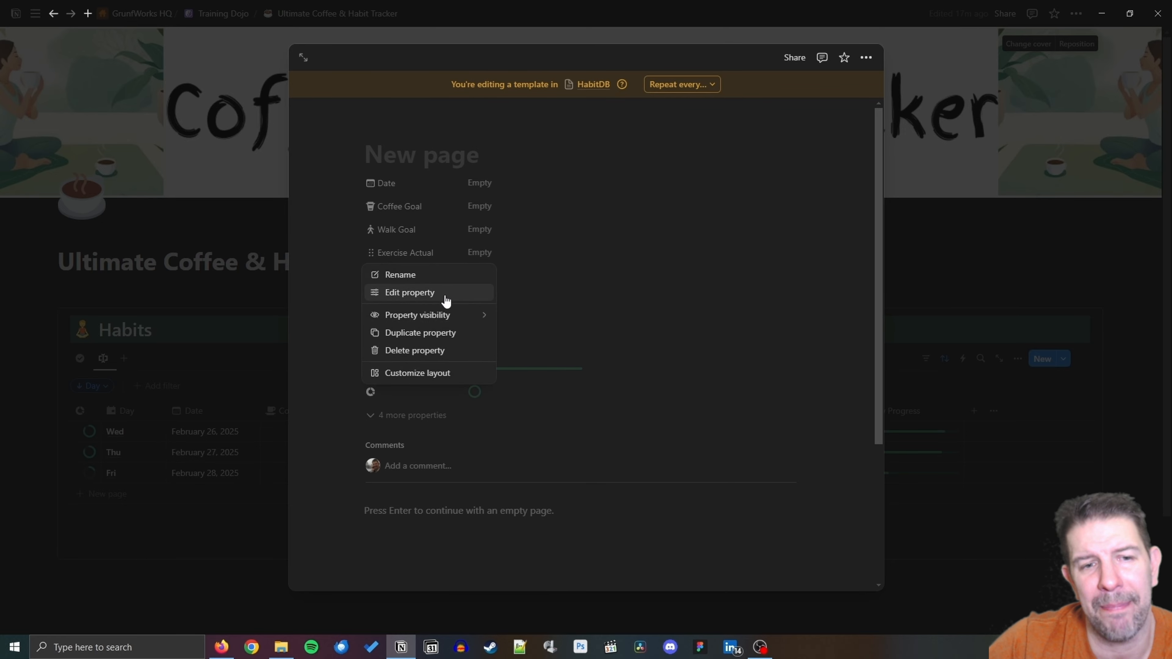
pyautogui.click(519, 330)
pyautogui.click(401, 277)
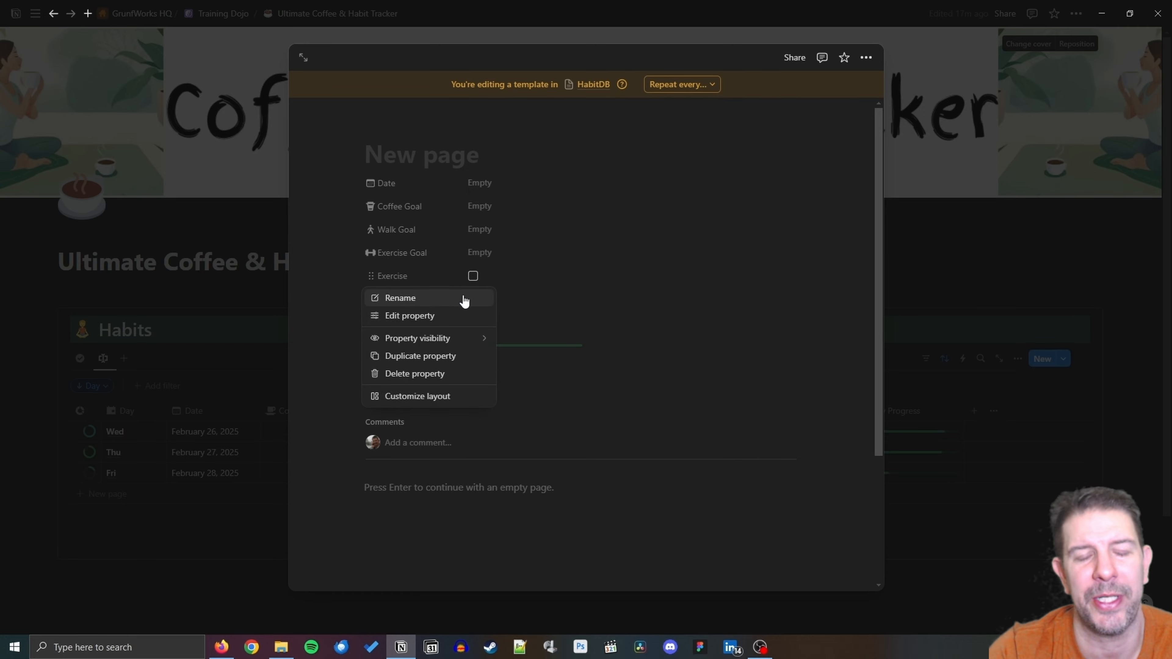
pyautogui.moveTo(473, 346)
pyautogui.click(513, 346)
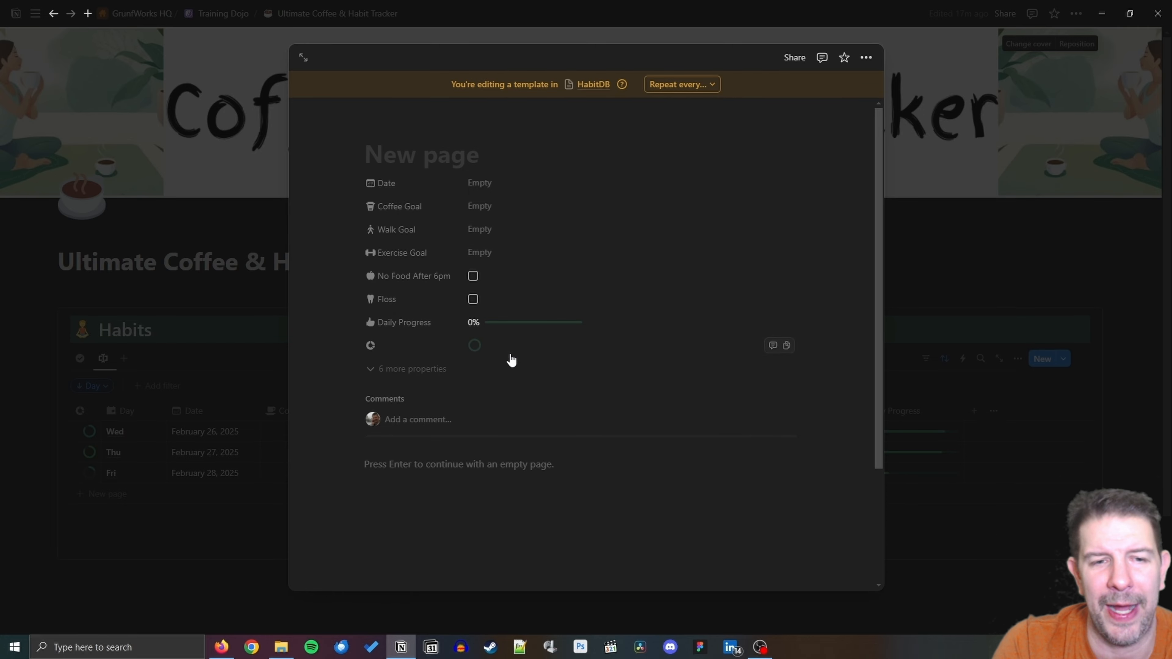
pyautogui.click(382, 351)
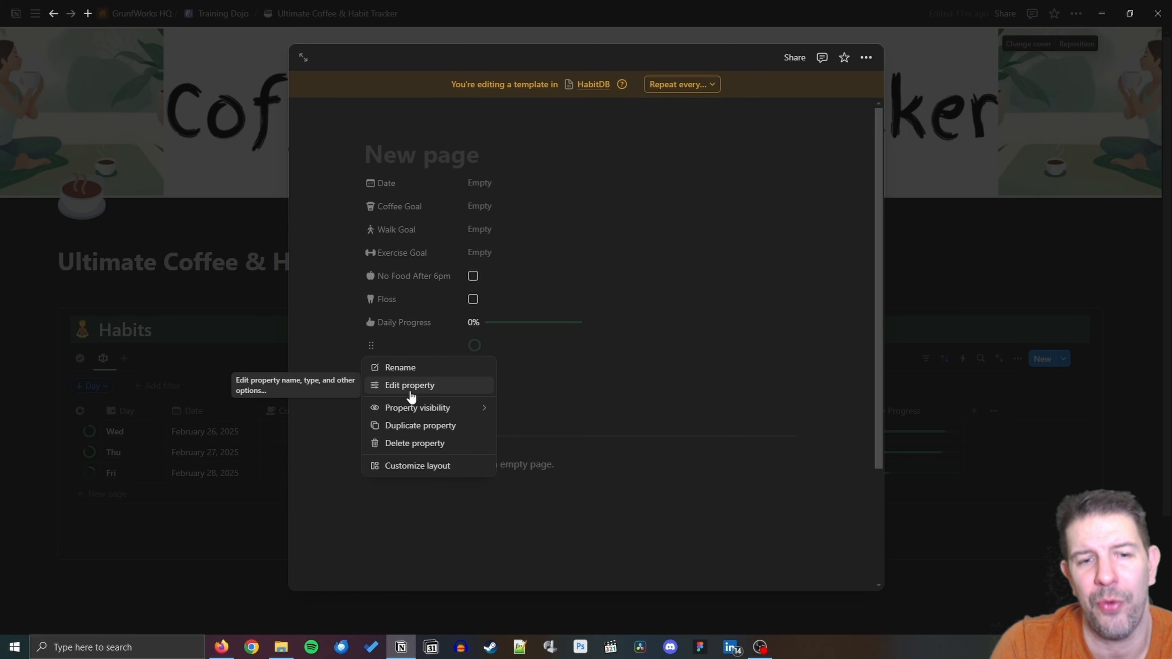
pyautogui.click(549, 425)
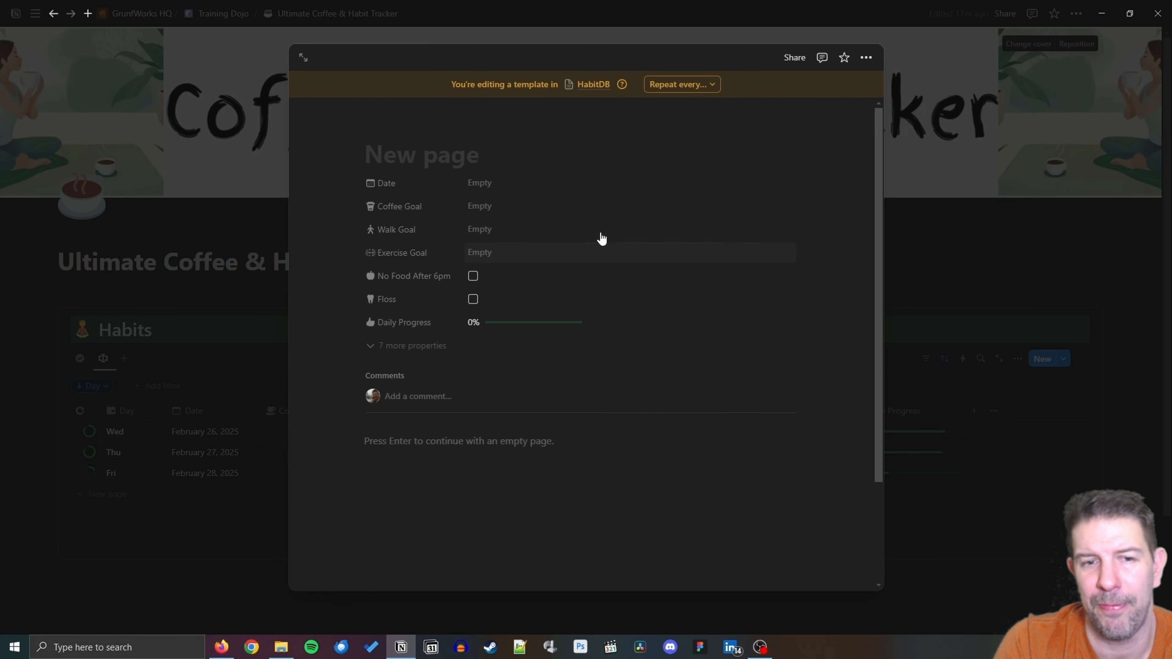
# Title the template Mon and give it the yellow calendar icon.
pyautogui.click(399, 151)
pyautogui.write('Mon')
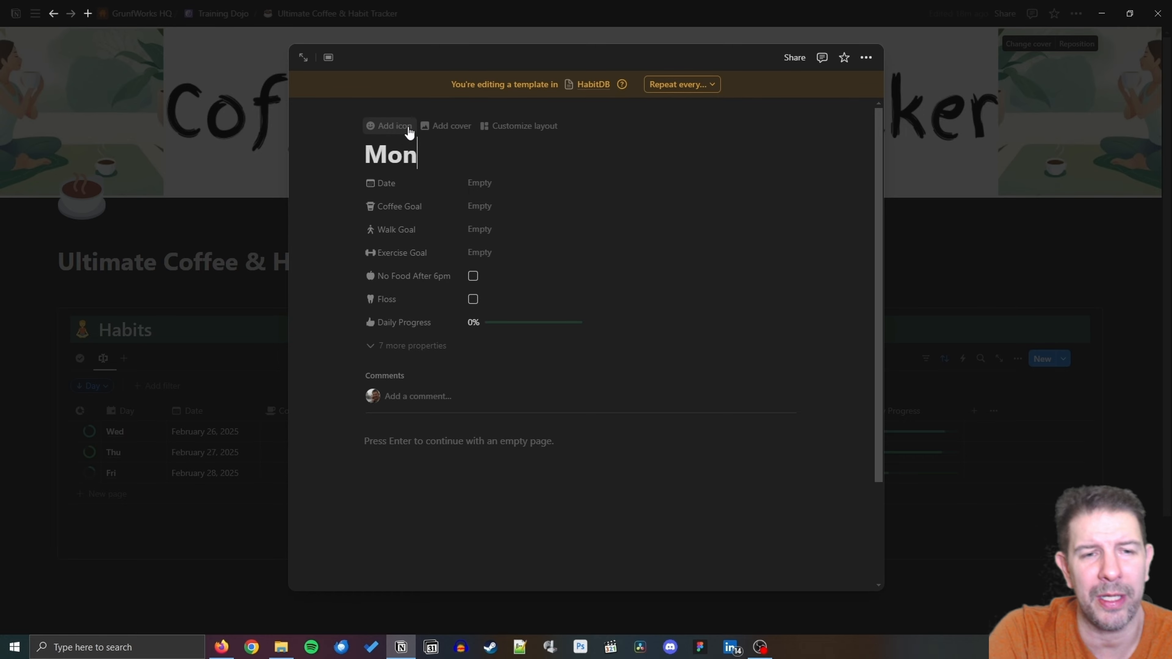
pyautogui.click(391, 126)
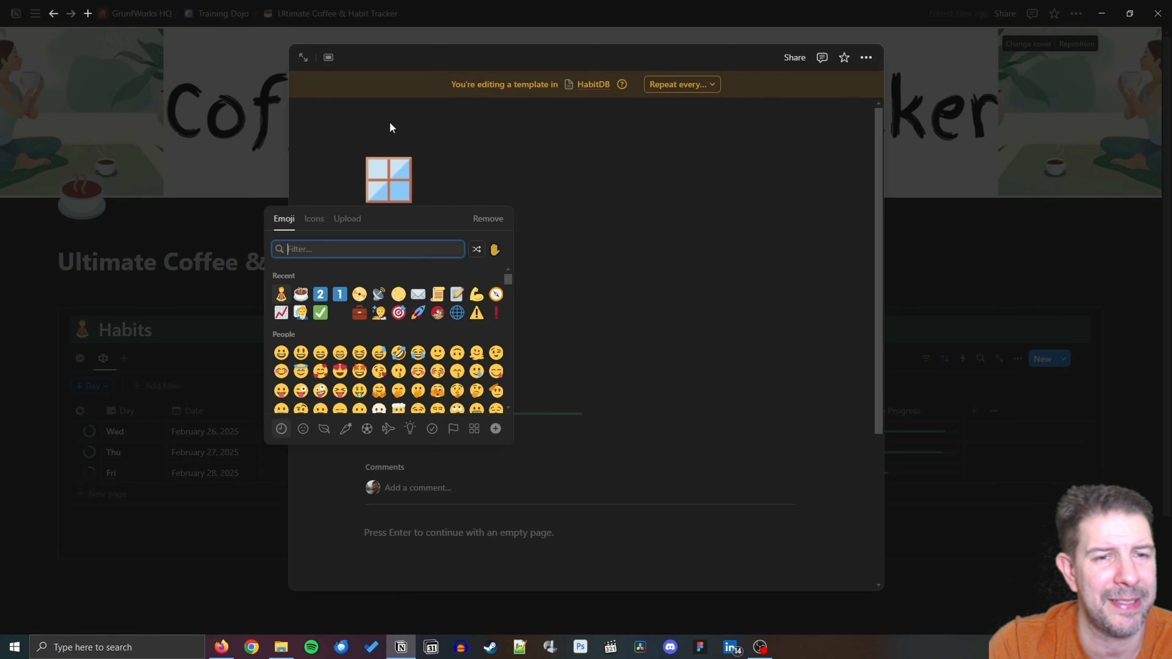
pyautogui.click(314, 219)
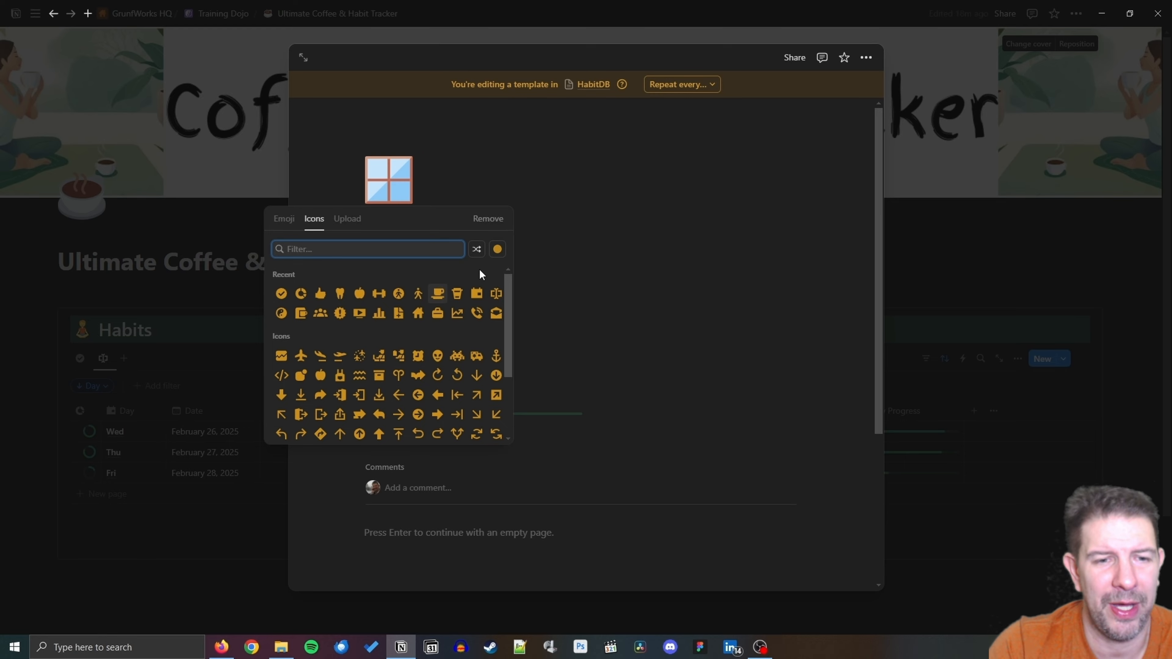
pyautogui.click(476, 294)
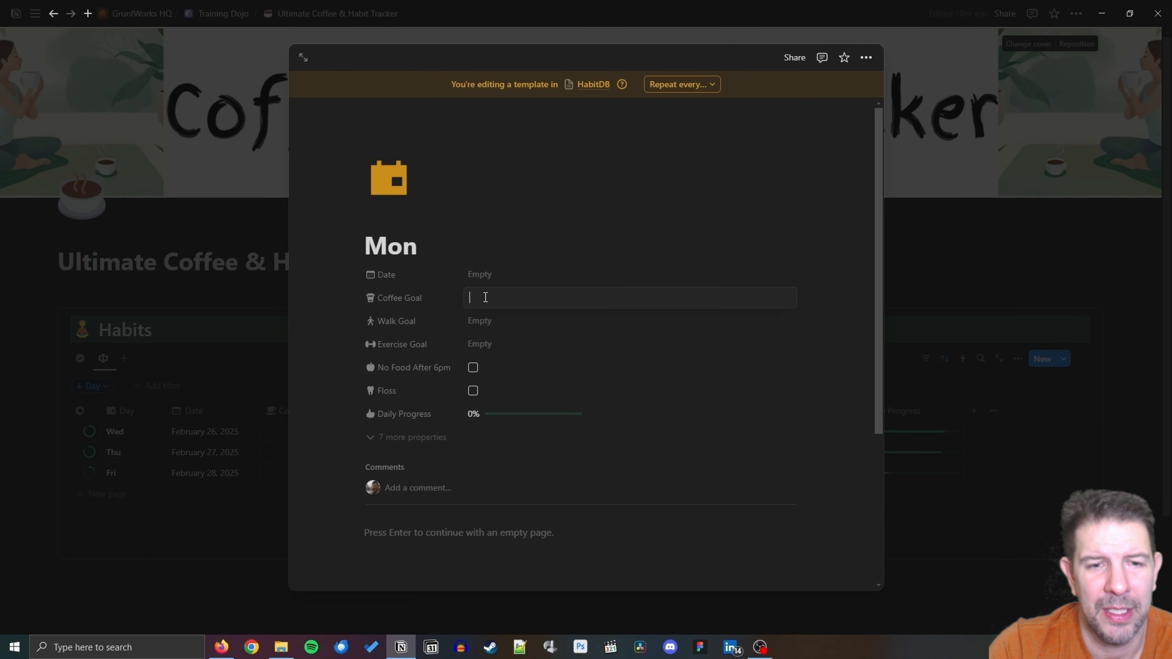
# Fill the Mon template with Coffee Goal 3, Walk Goal 2, Exercise Goal 0 and the dynamic date Today, and close it.
pyautogui.click(480, 322)
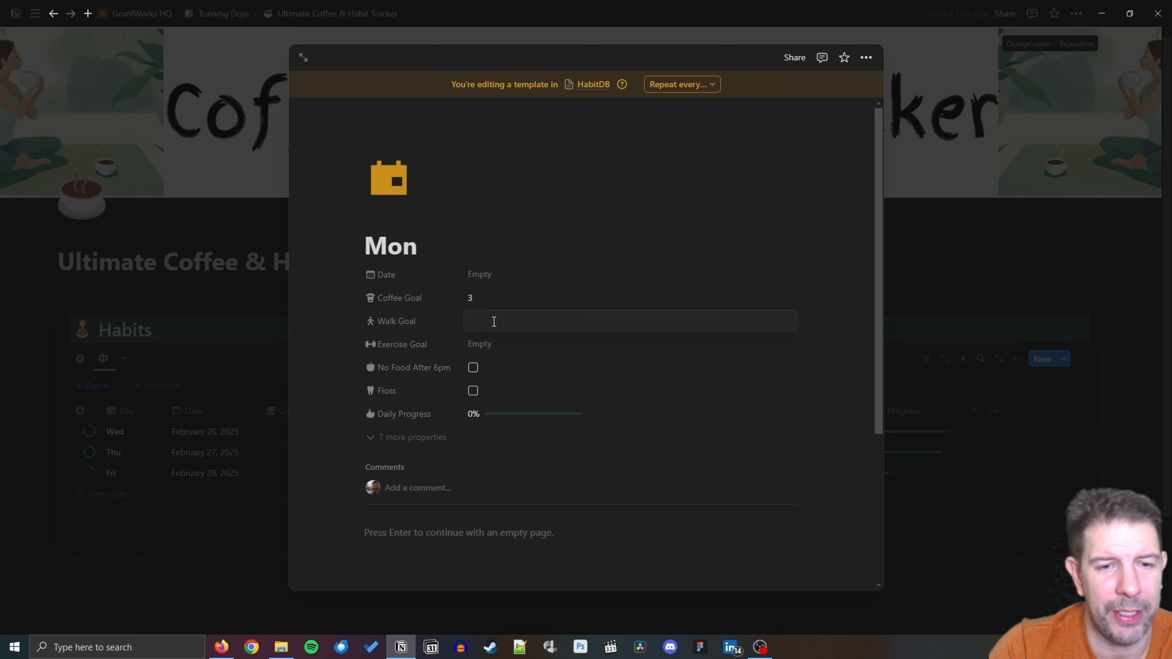
pyautogui.write('2')
pyautogui.press('Return')
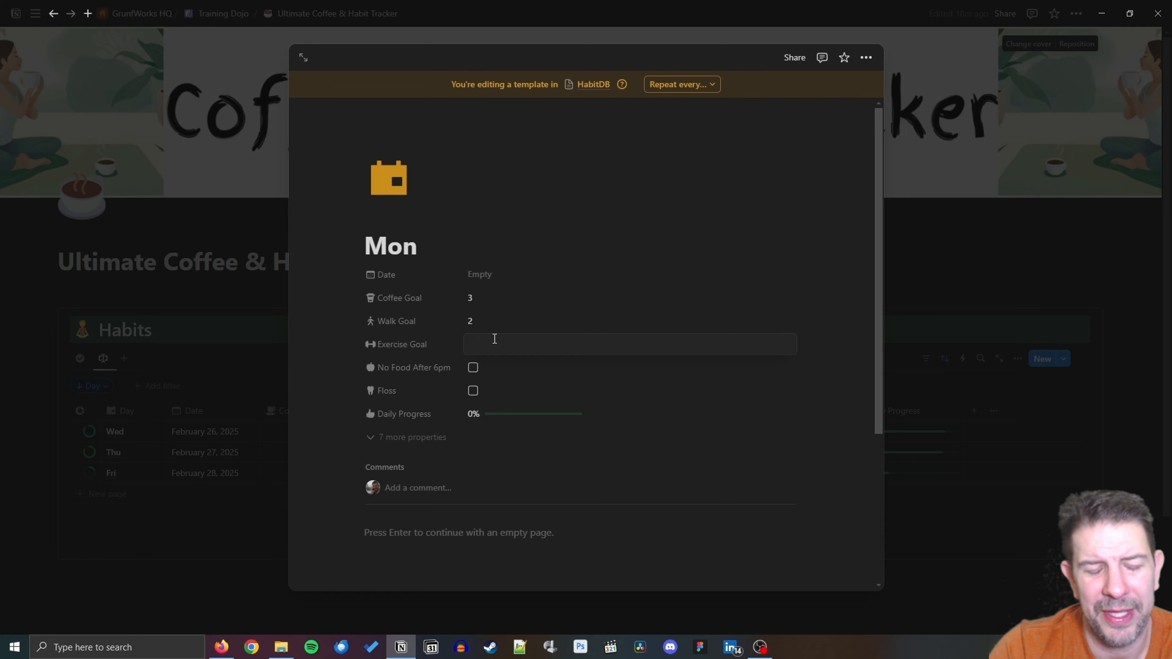
pyautogui.write('0')
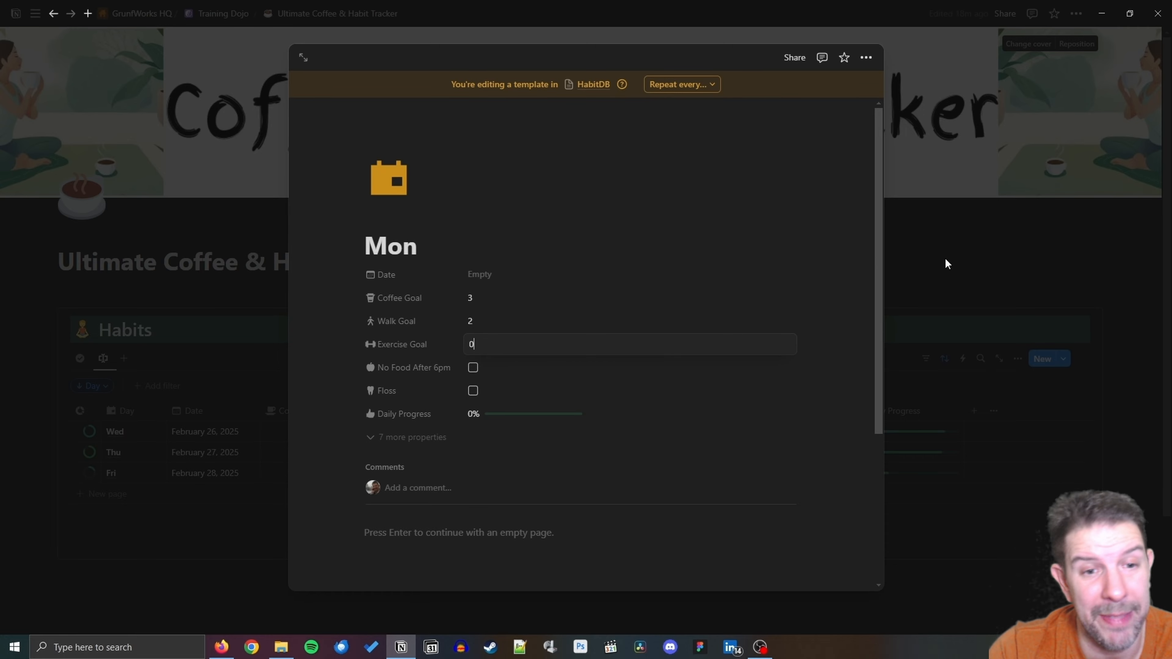
pyautogui.click(482, 276)
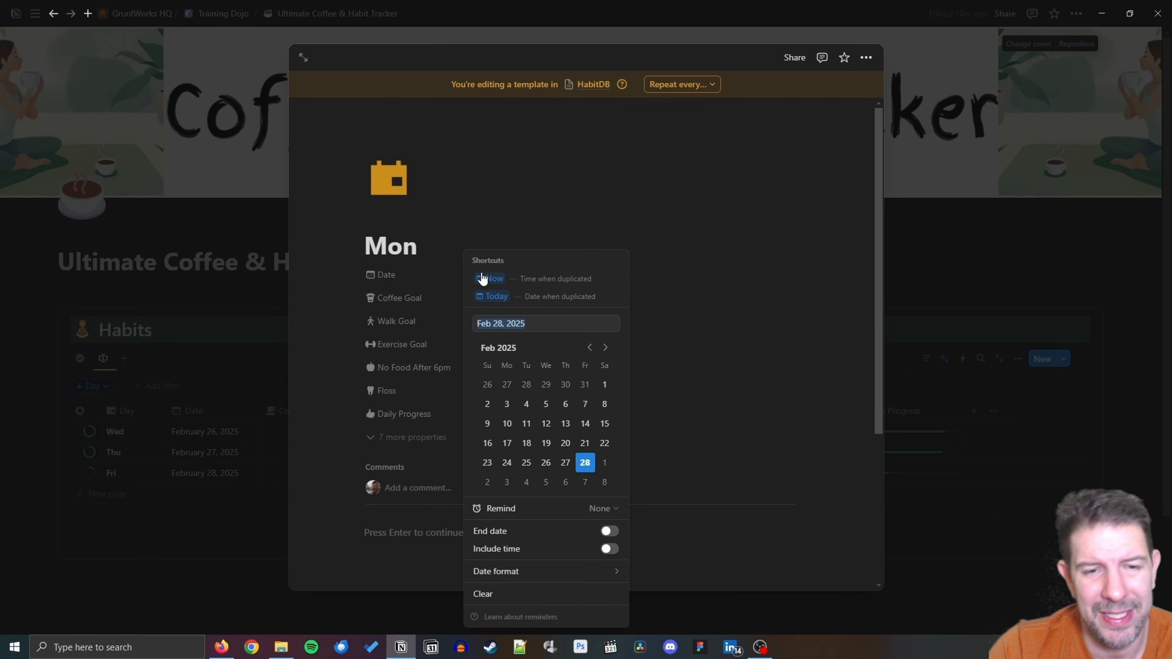
pyautogui.click(504, 297)
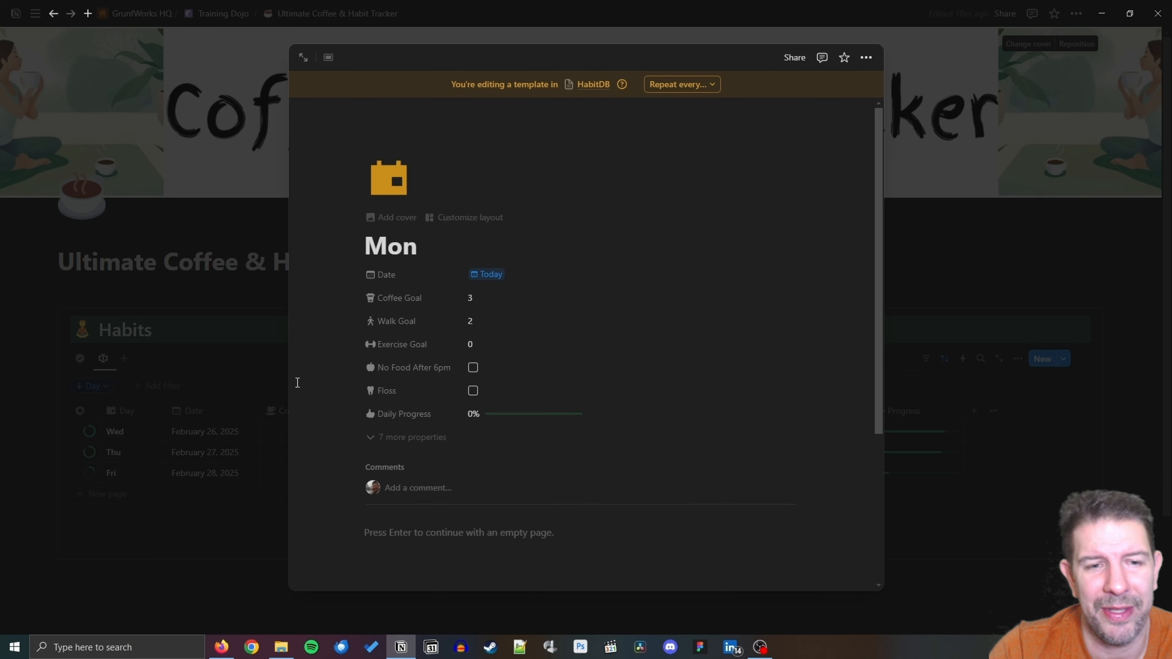
pyautogui.click(996, 288)
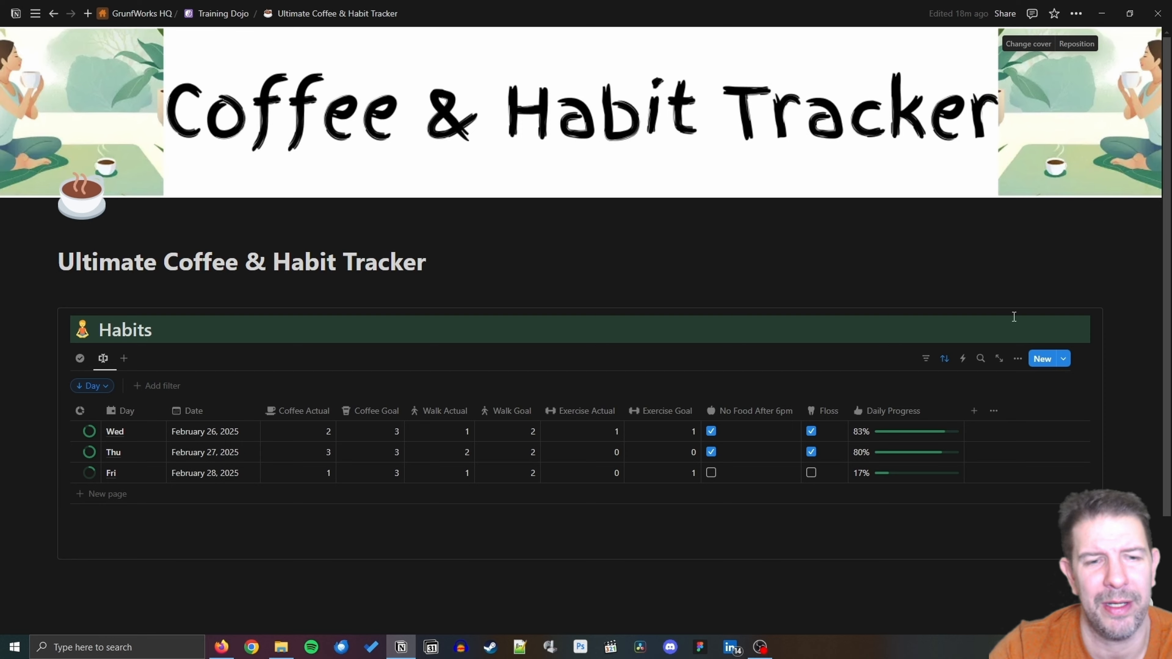
# Duplicate the Mon template and name the copy Tue.
pyautogui.click(1064, 360)
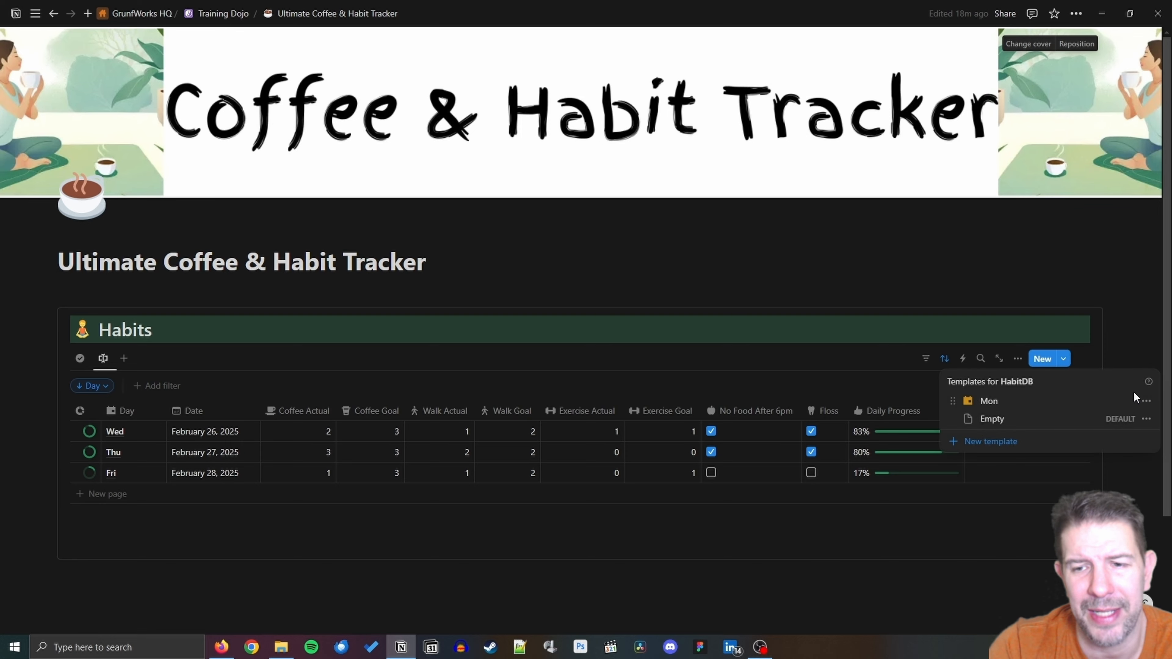
pyautogui.click(1146, 401)
pyautogui.click(1020, 416)
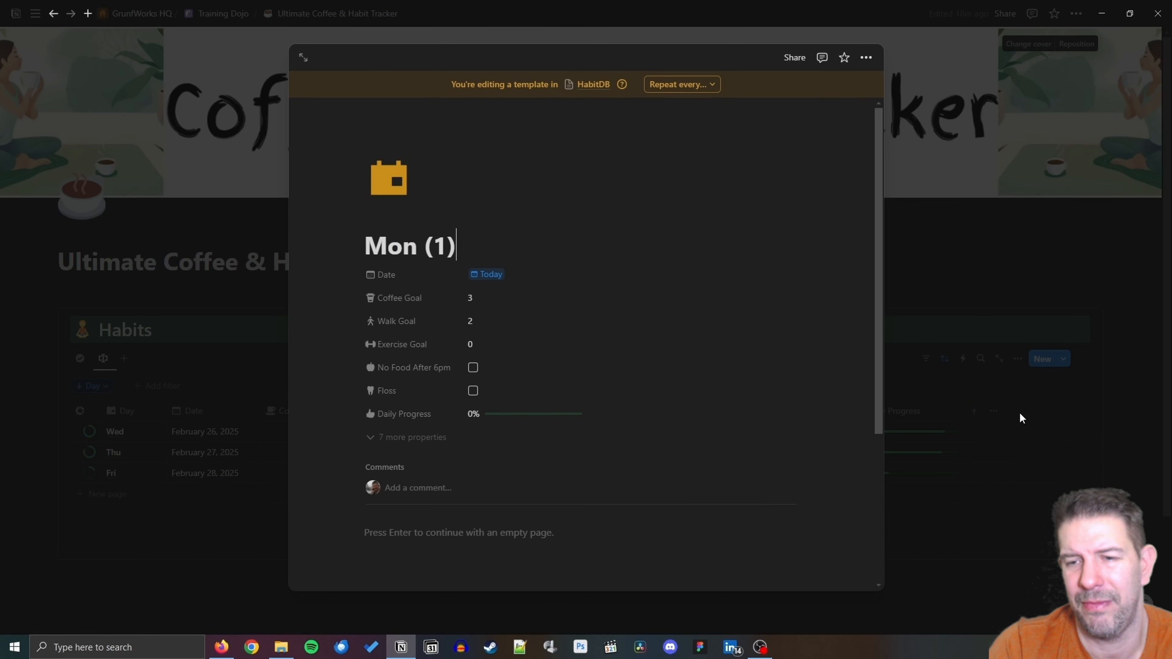
pyautogui.hotkey('ctrl', 'a')
pyautogui.write('Tue')
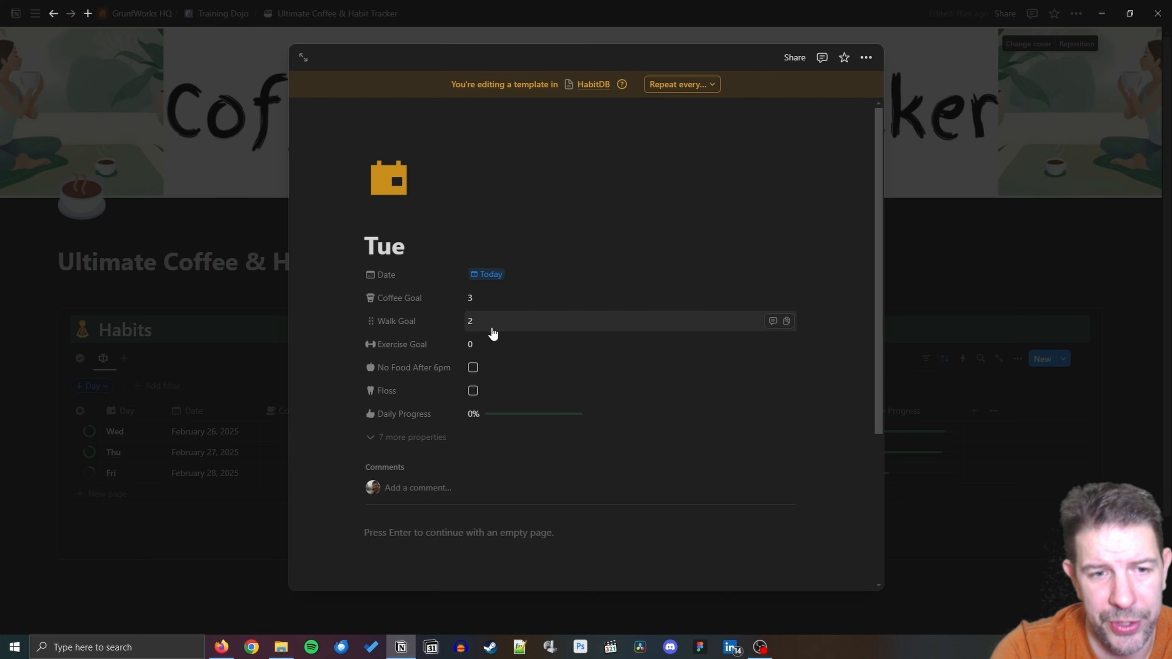
# Set the Tue template's Exercise Goal to 1, colour its calendar icon orange and close it.
pyautogui.click(480, 344)
pyautogui.write('1')
pyautogui.press('Return')
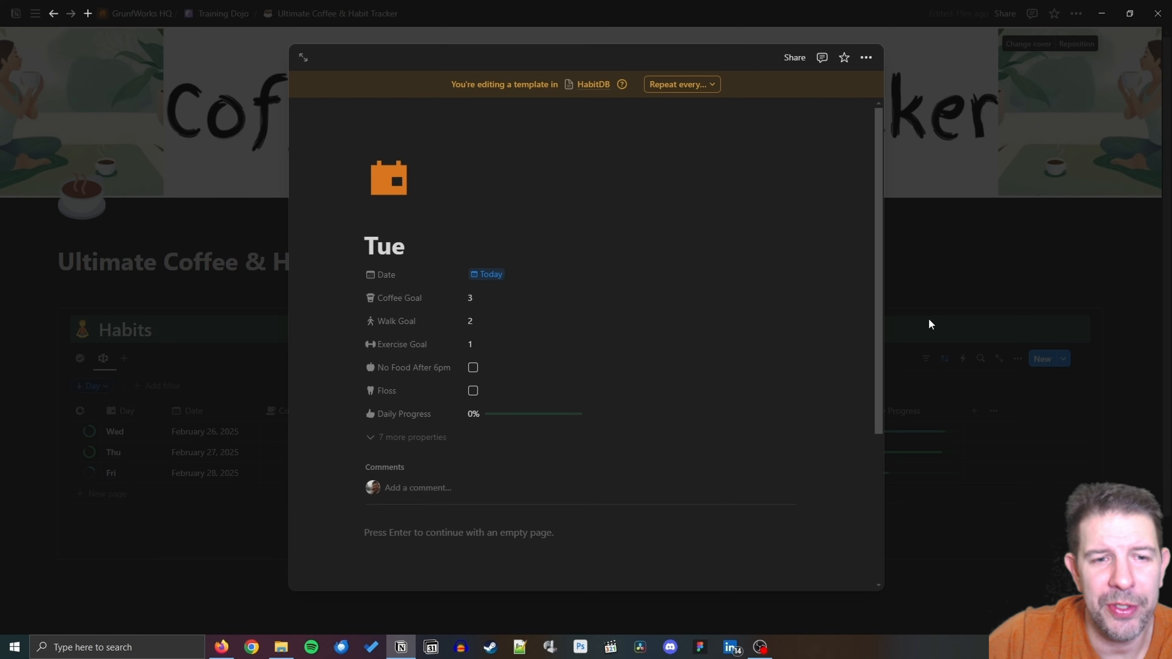
pyautogui.click(1021, 280)
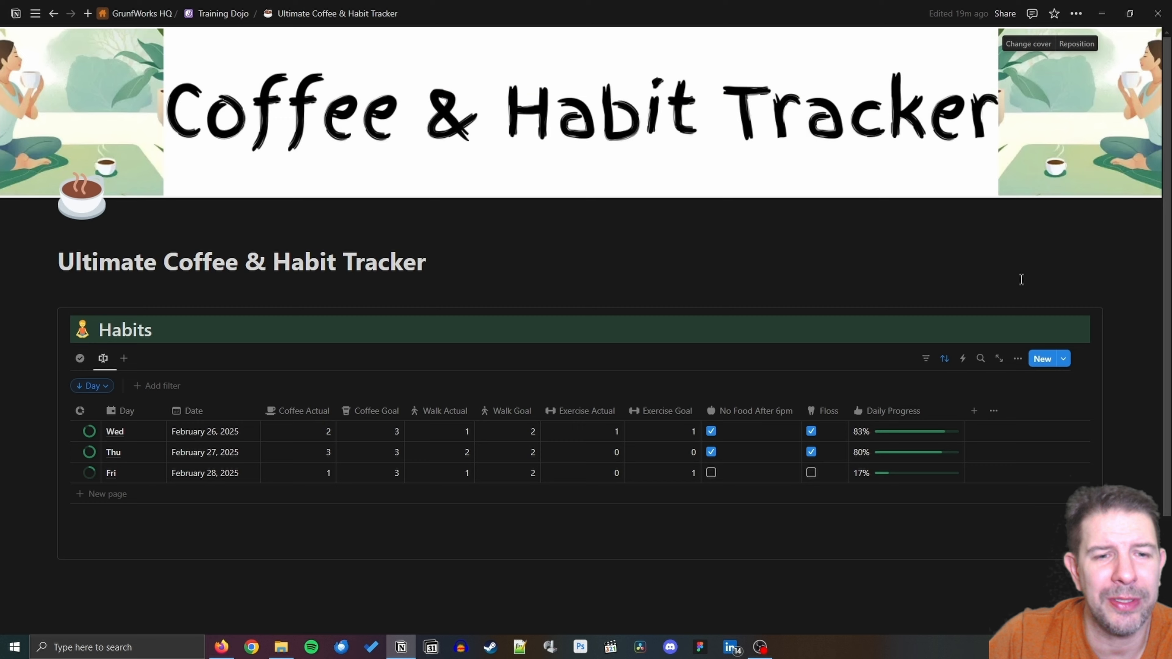
# Duplicate the Tue template and name the copy Wed.
pyautogui.click(1064, 359)
pyautogui.click(1148, 425)
pyautogui.click(1055, 433)
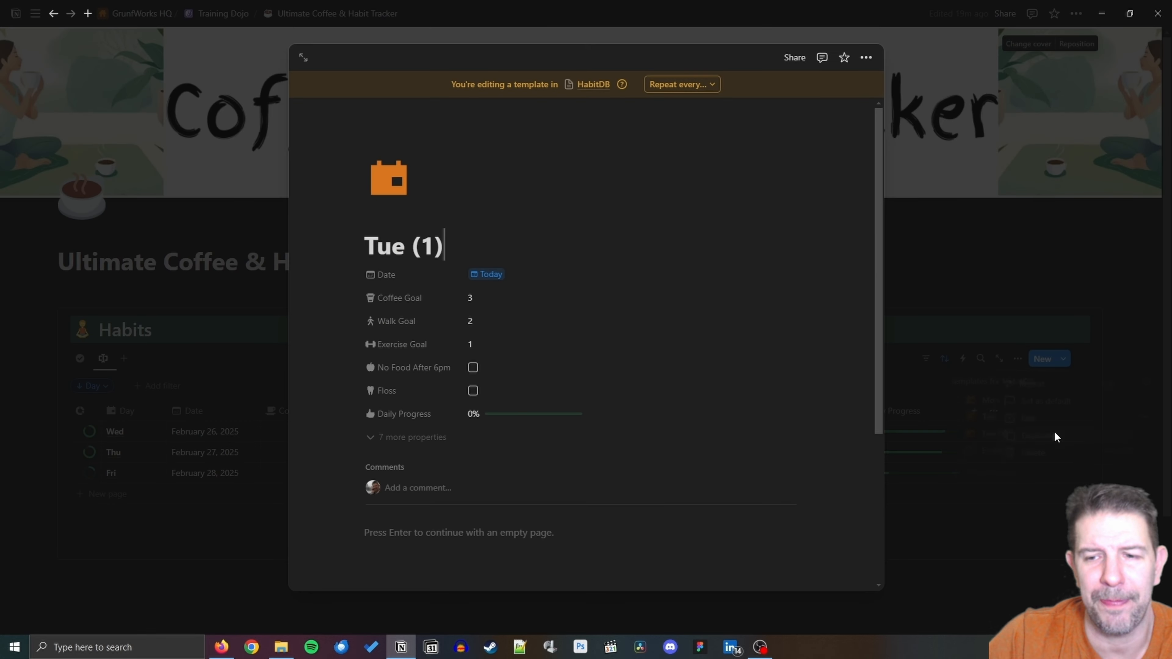
pyautogui.tripleClick(449, 237)
pyautogui.write('Wed')
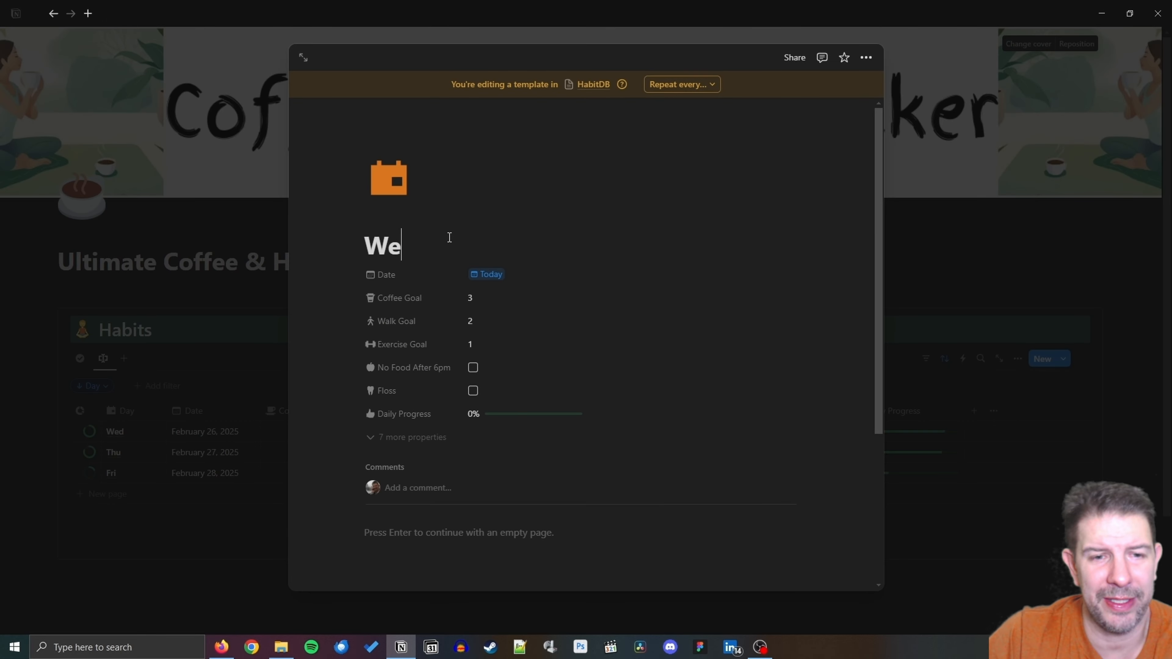
# Set the Wed template's Exercise Goal to 0.
pyautogui.click(481, 347)
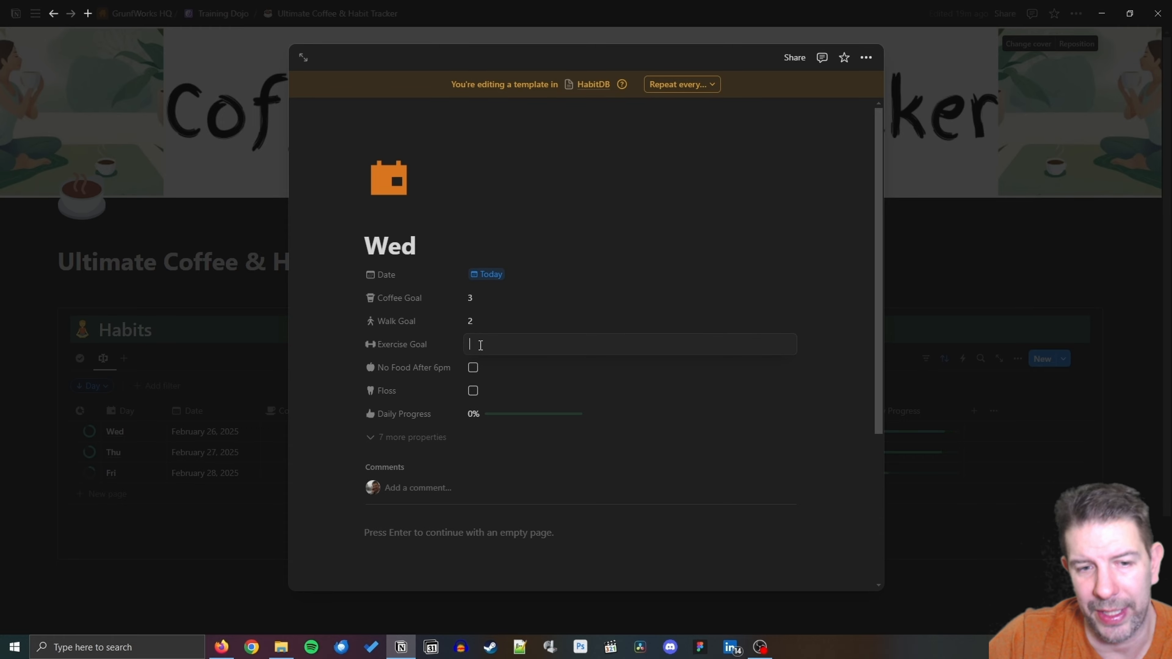
pyautogui.press('BackSpace')
pyautogui.write('0')
pyautogui.click(686, 456)
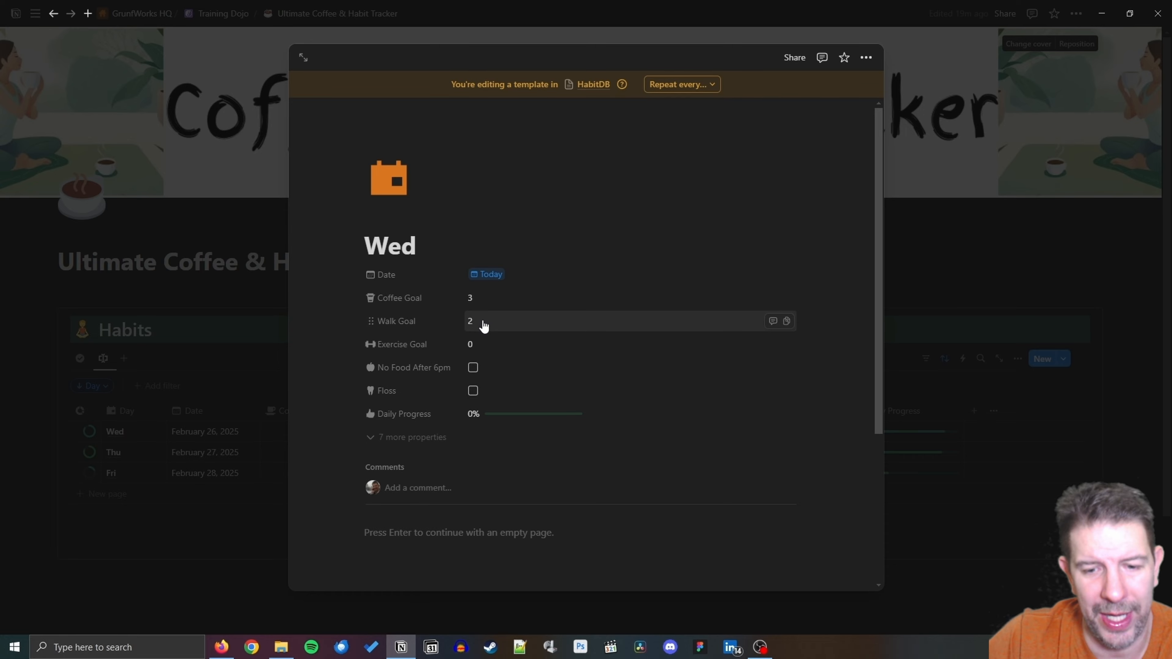
pyautogui.click(482, 326)
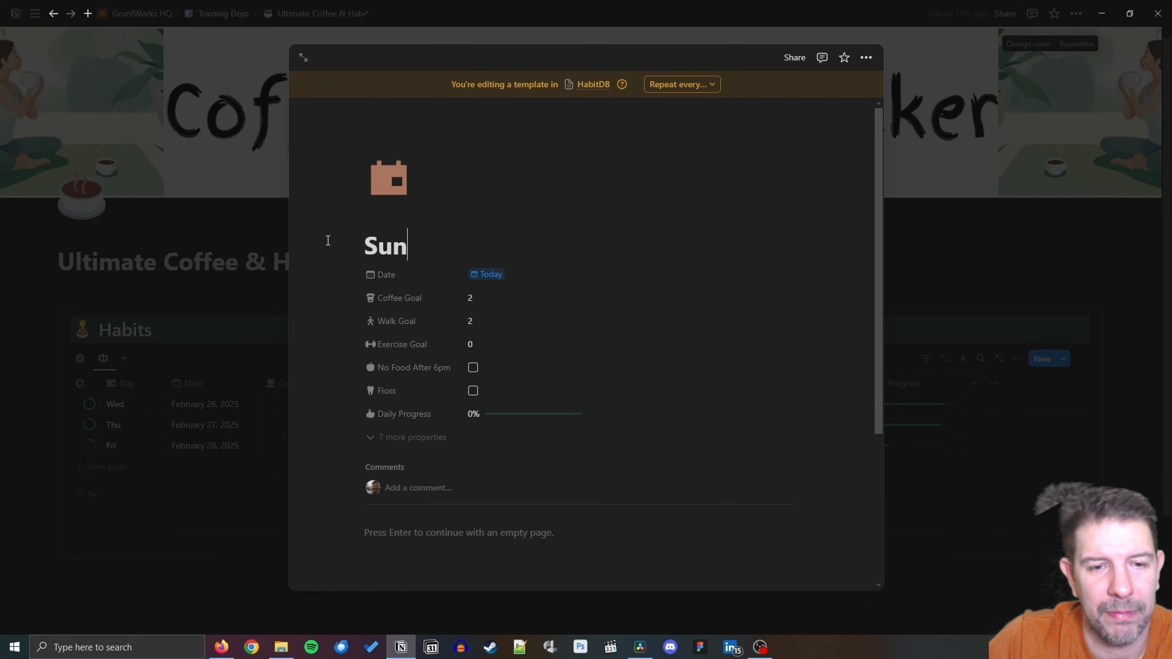
# Set the Sun template's Walk Goal to 1 and Coffee Goal to 3, and close the template.
pyautogui.click(493, 319)
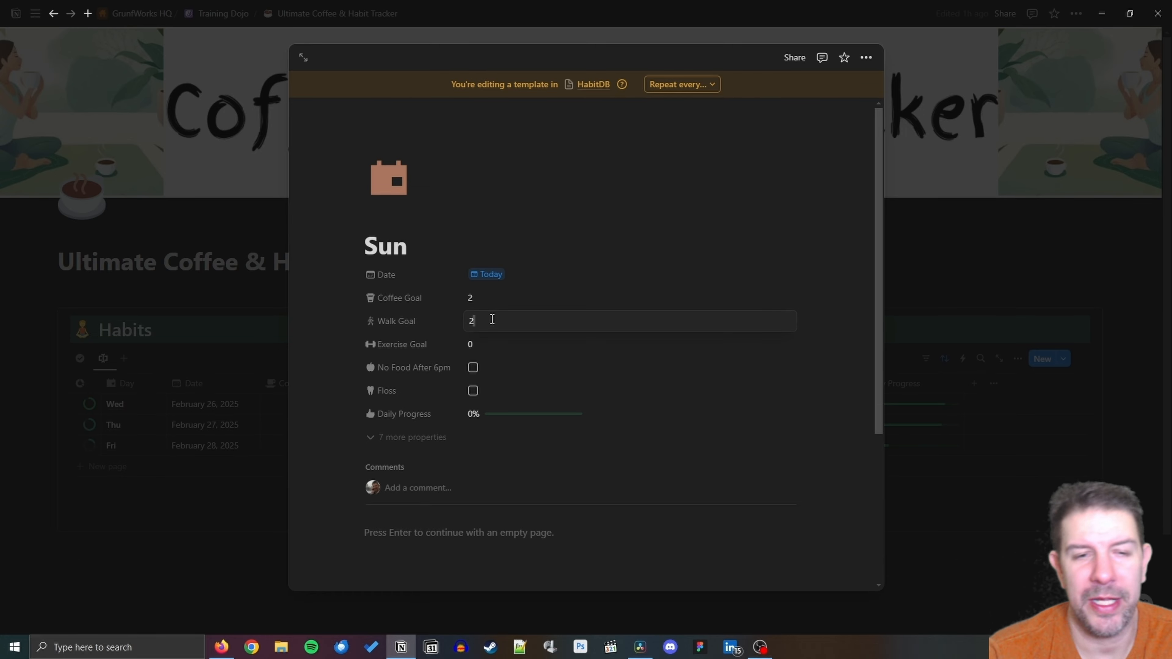
pyautogui.press('BackSpace')
pyautogui.write('1')
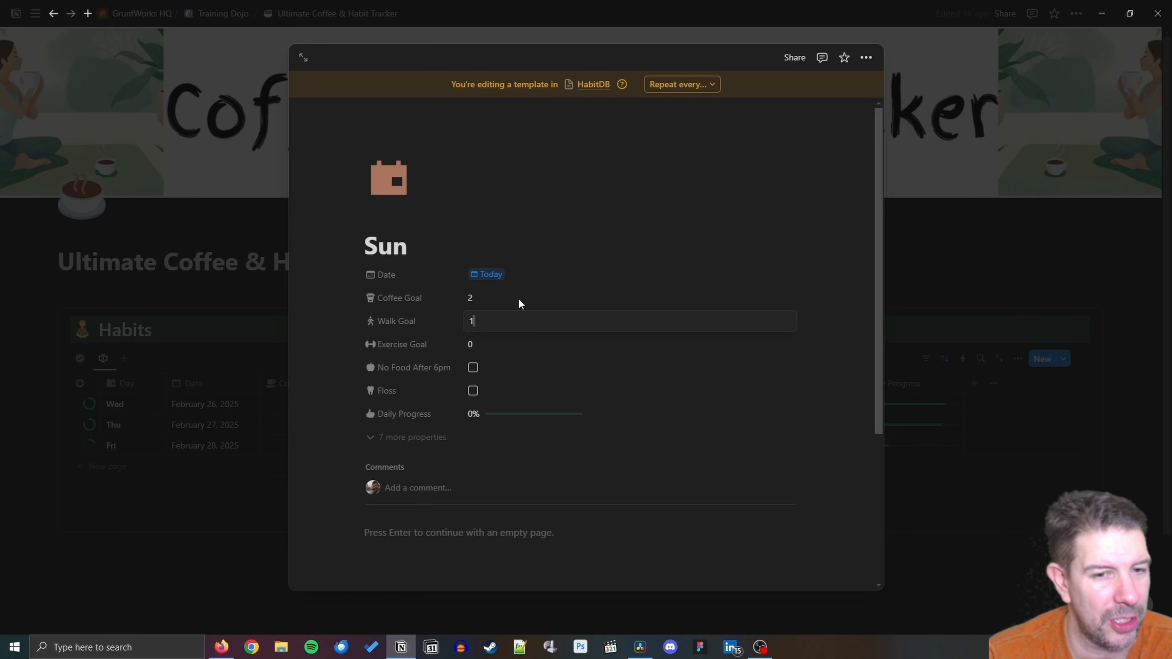
pyautogui.click(497, 301)
pyautogui.write('3')
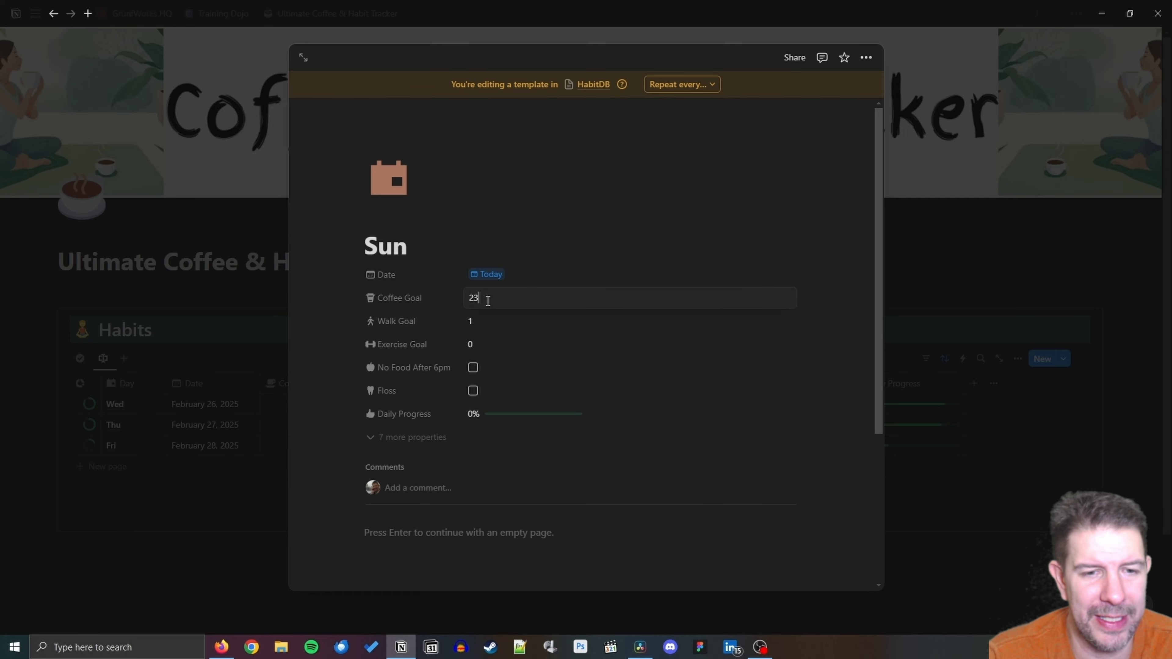
pyautogui.click(956, 284)
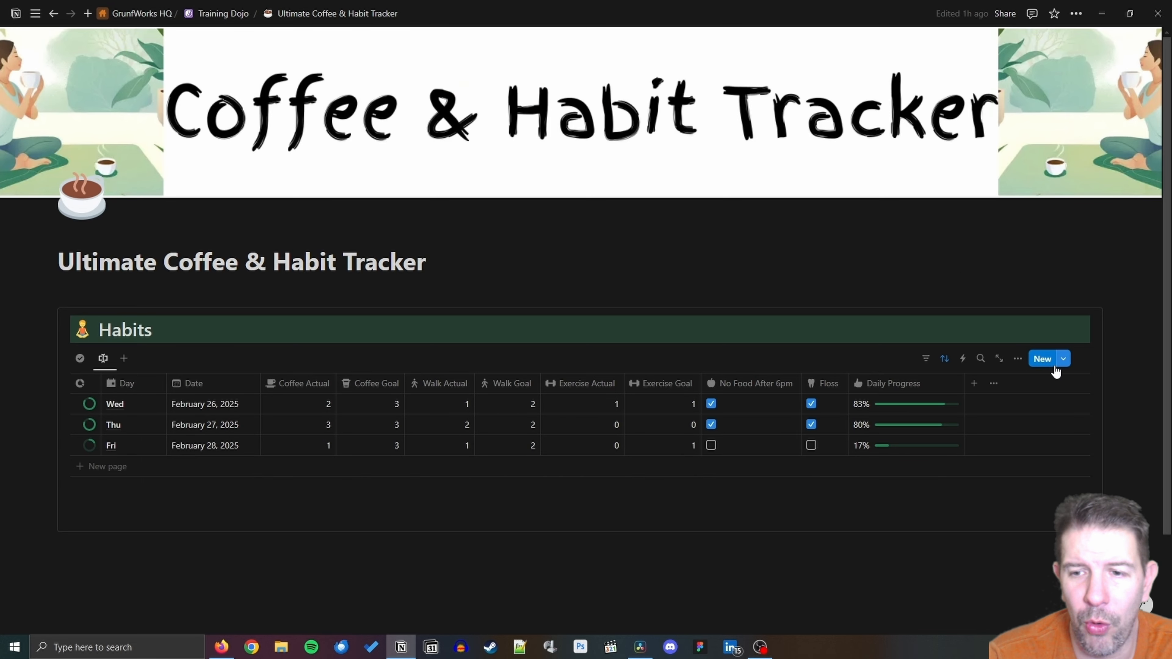
# Apply the Wed template to the February 26, 2025 entry in the Habits table and close the entry.
pyautogui.click(1063, 359)
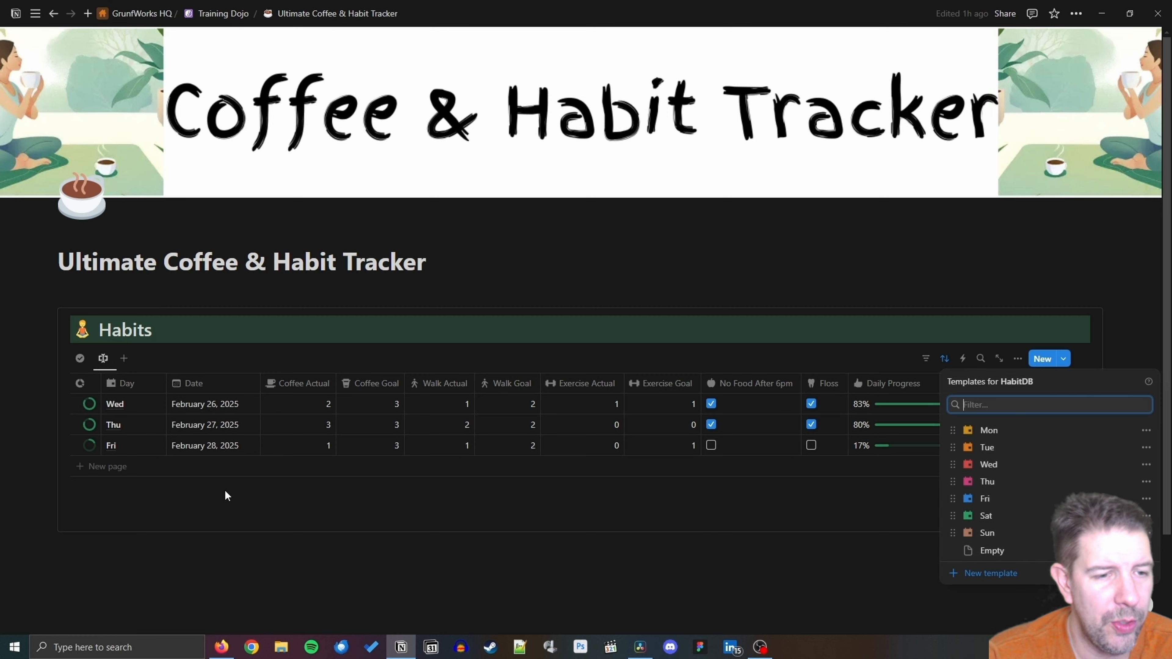
pyautogui.click(147, 446)
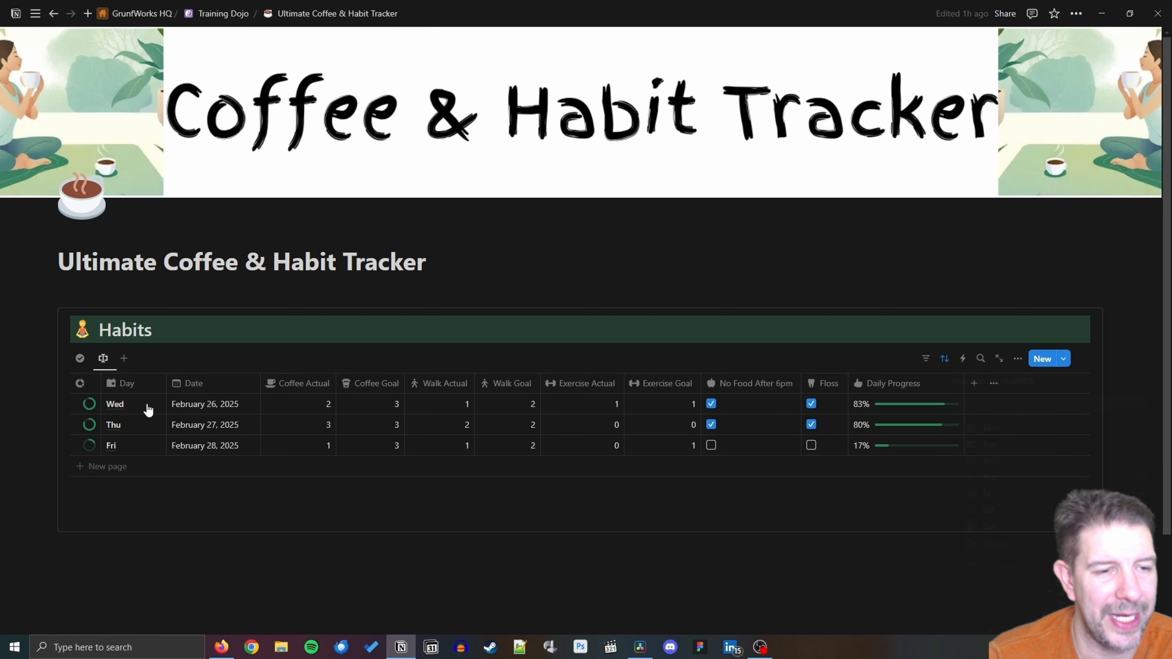
pyautogui.click(152, 404)
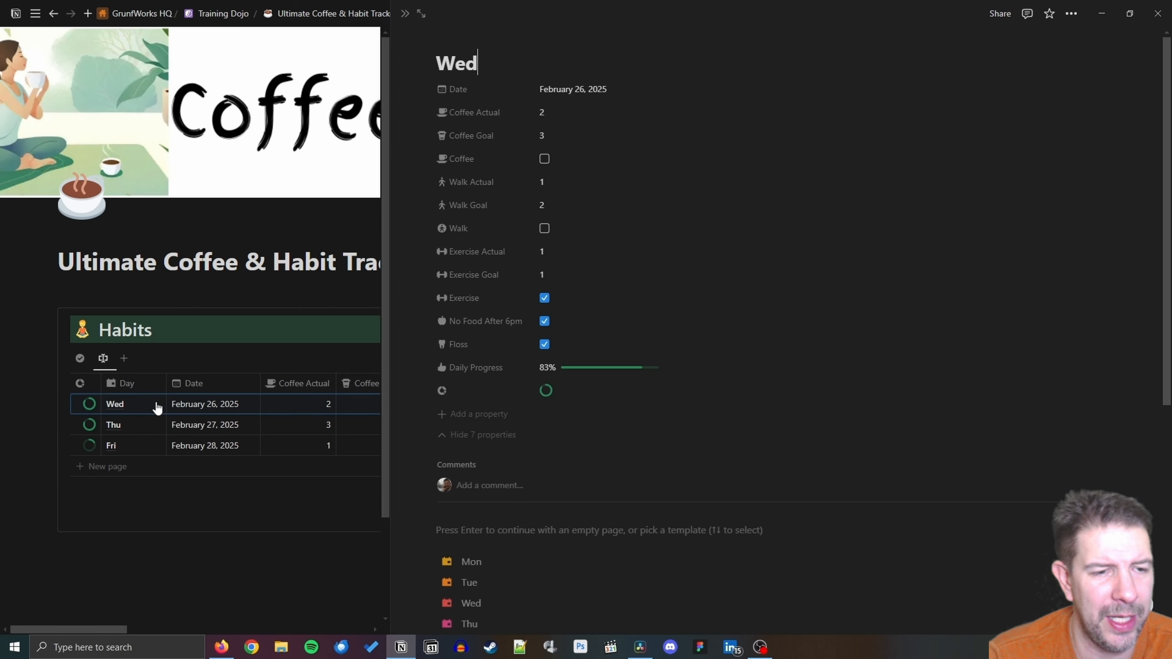
pyautogui.click(544, 604)
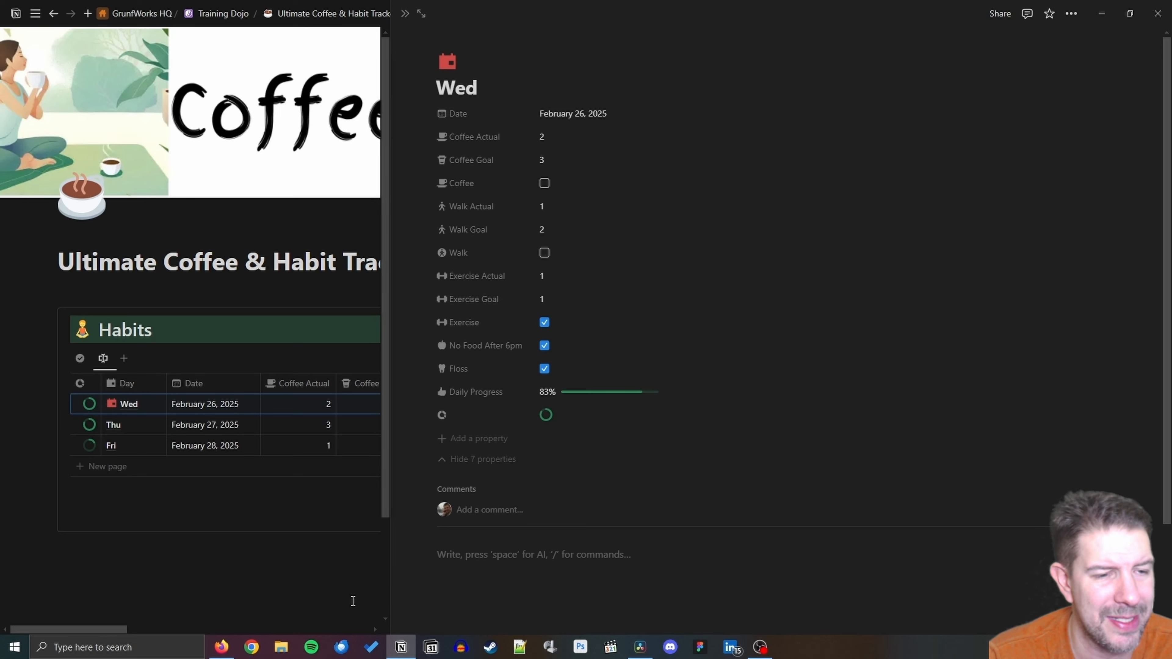
pyautogui.click(267, 604)
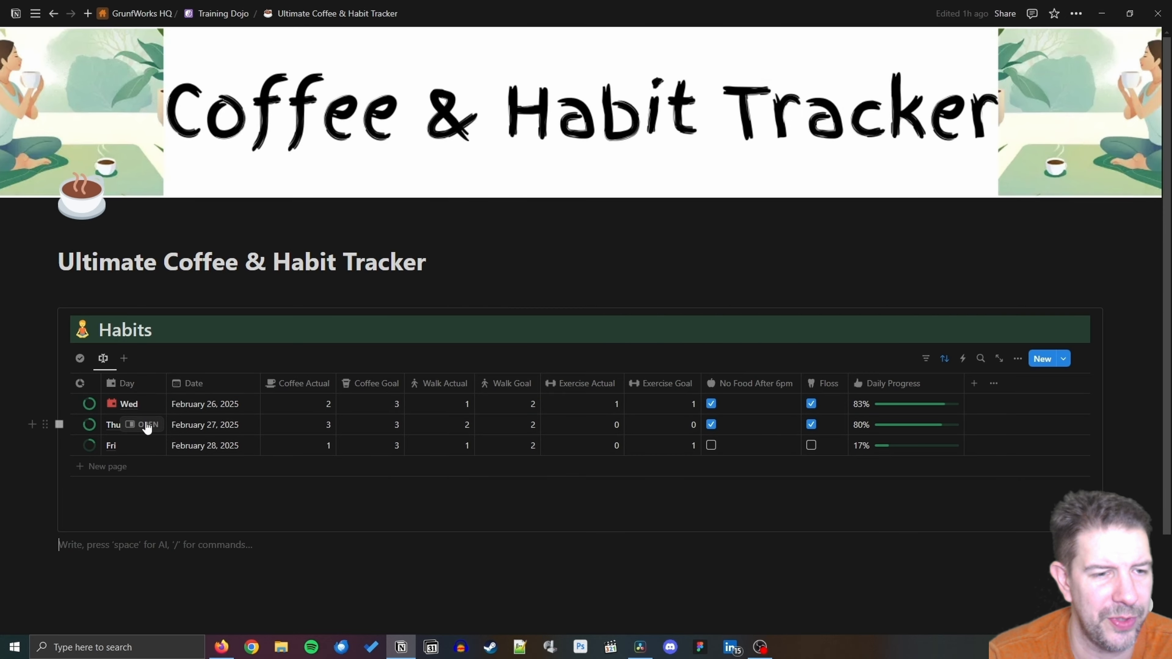
# Apply the Thu template to the February 27 entry and the Fri template to the February 28 entry.
pyautogui.click(147, 426)
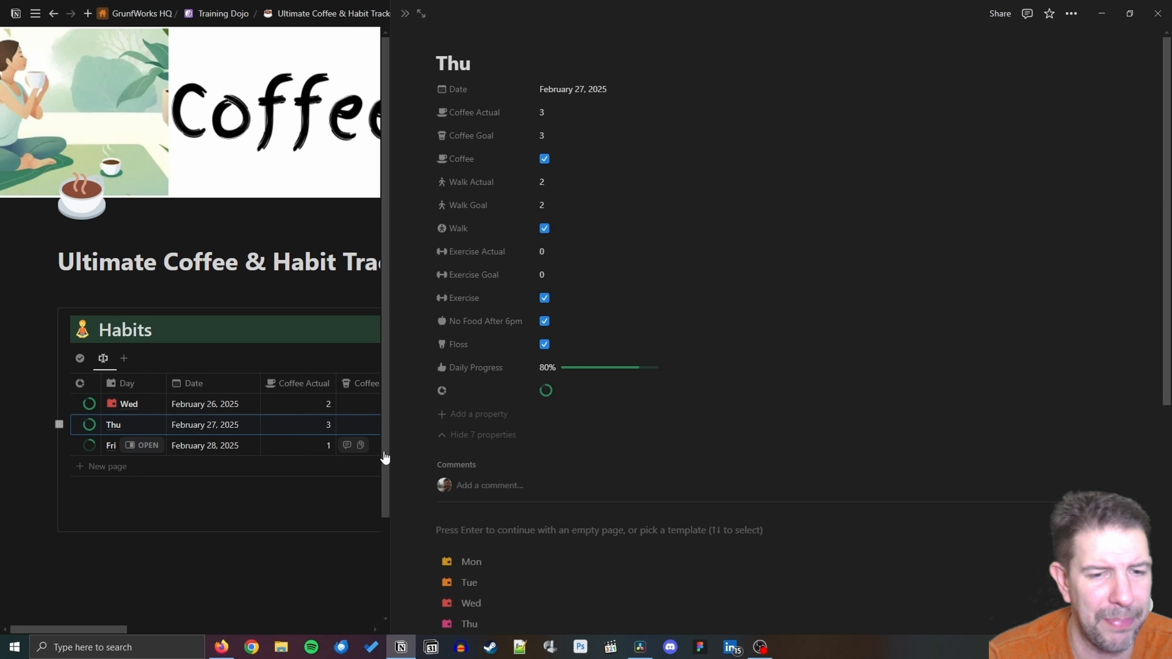
pyautogui.click(470, 623)
pyautogui.click(147, 445)
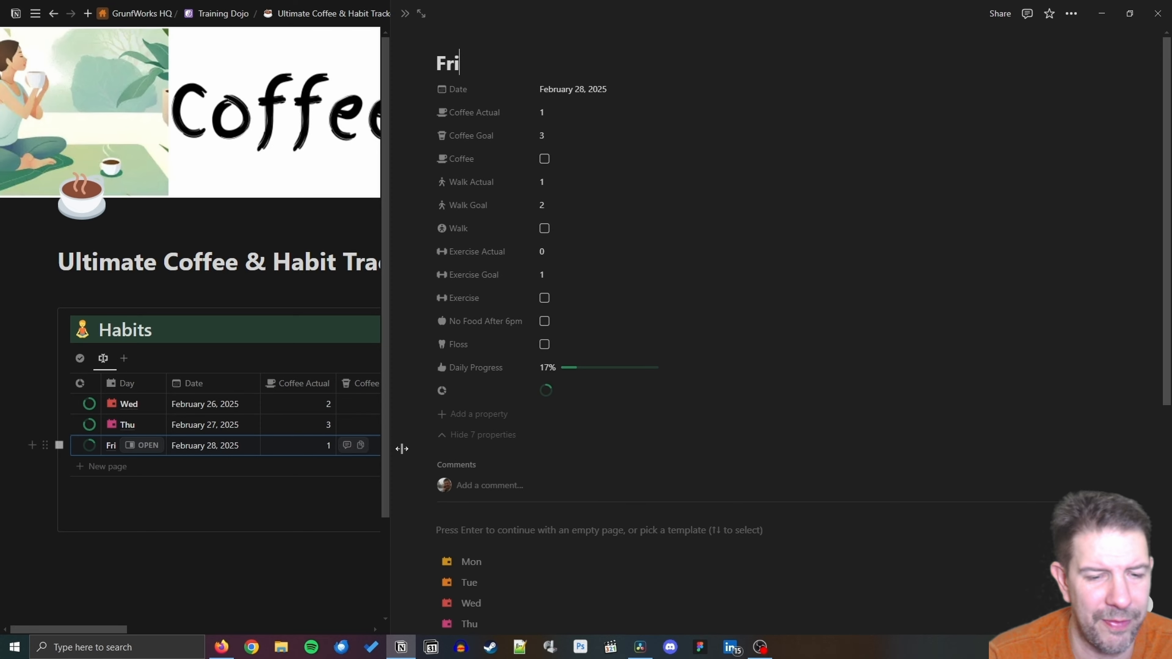
pyautogui.scroll(-3, 571, 453)
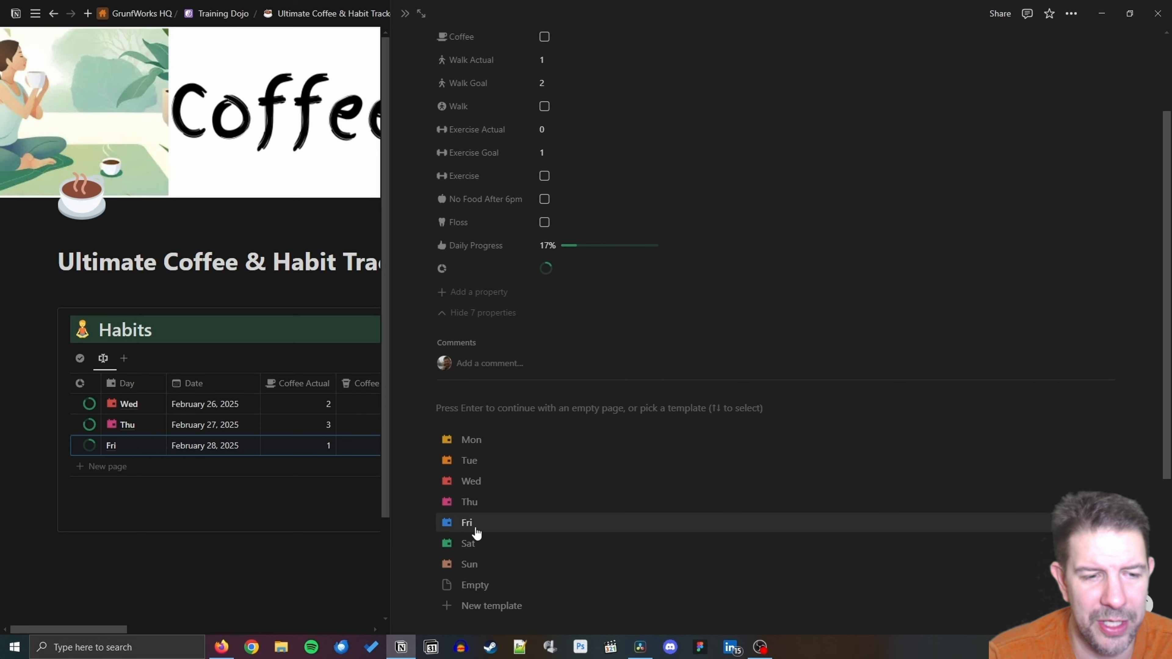
pyautogui.click(445, 528)
pyautogui.click(320, 563)
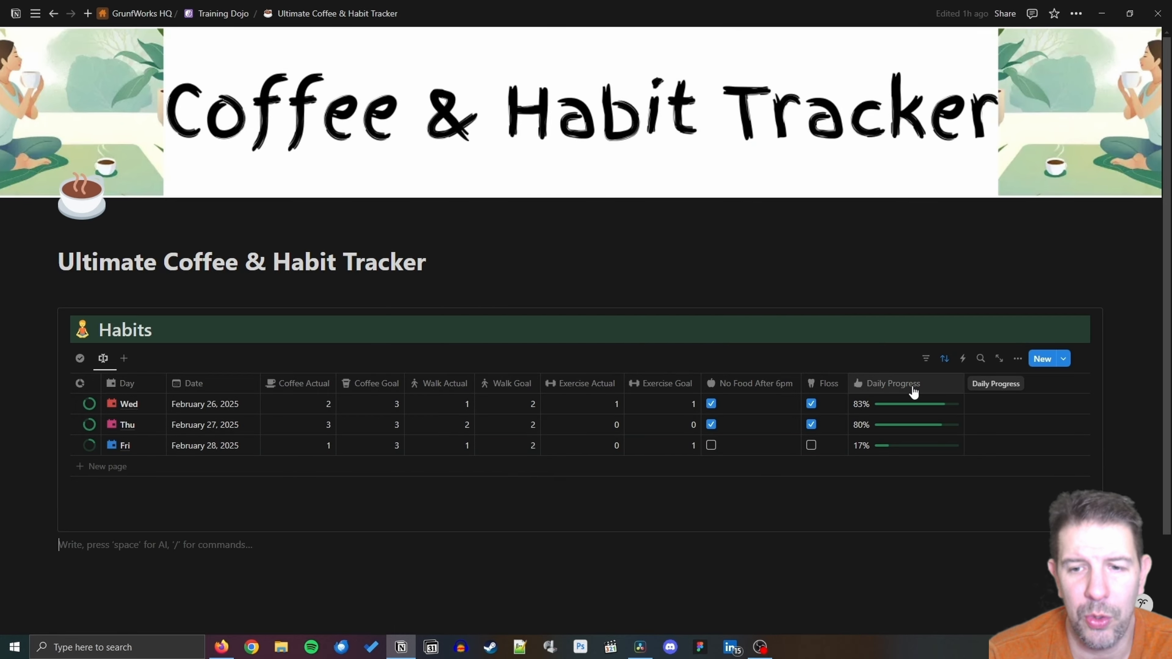
# Change the number view's sort from Day to Date, descending, and save it for everyone.
pyautogui.click(945, 360)
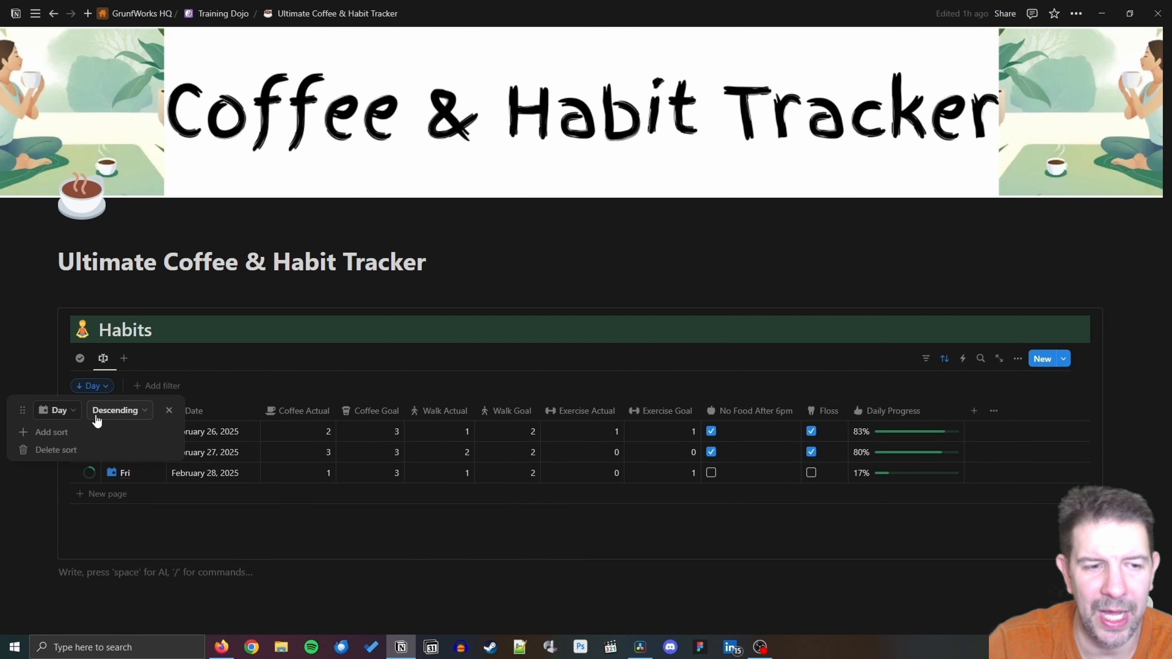
pyautogui.click(66, 409)
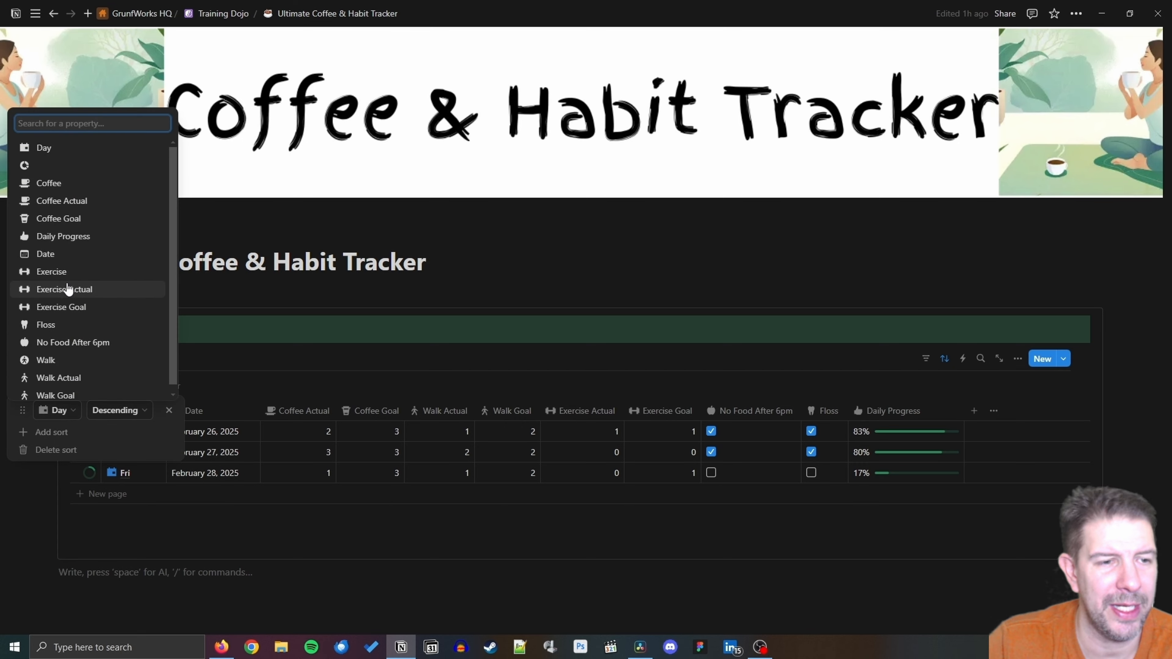
pyautogui.click(55, 253)
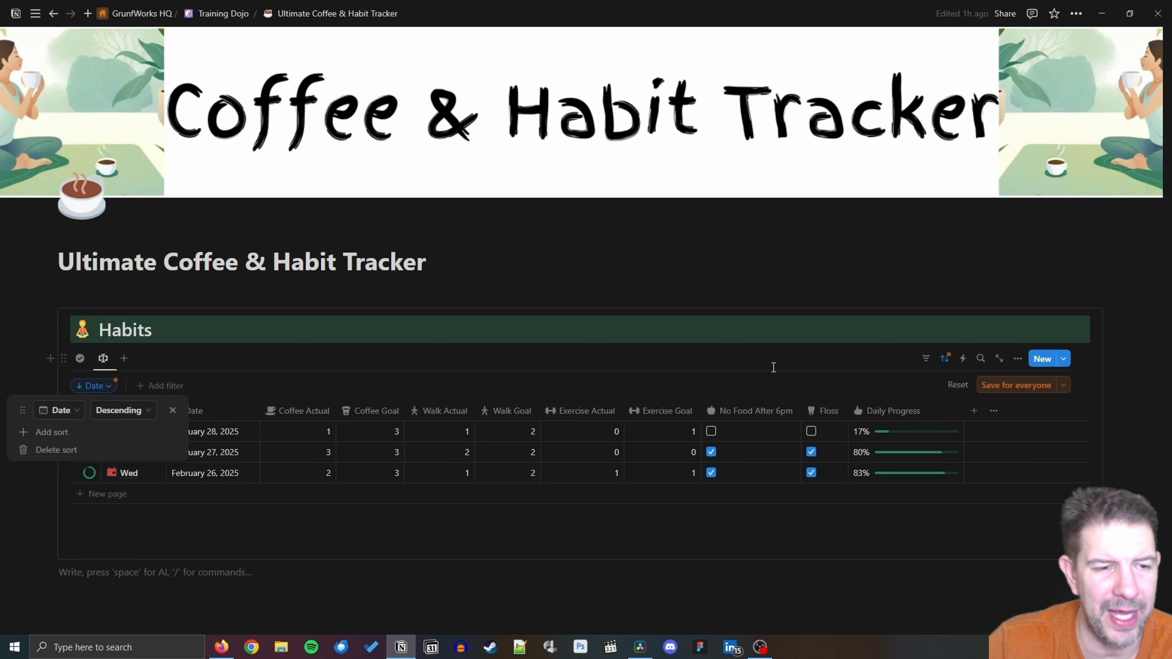
pyautogui.click(1009, 391)
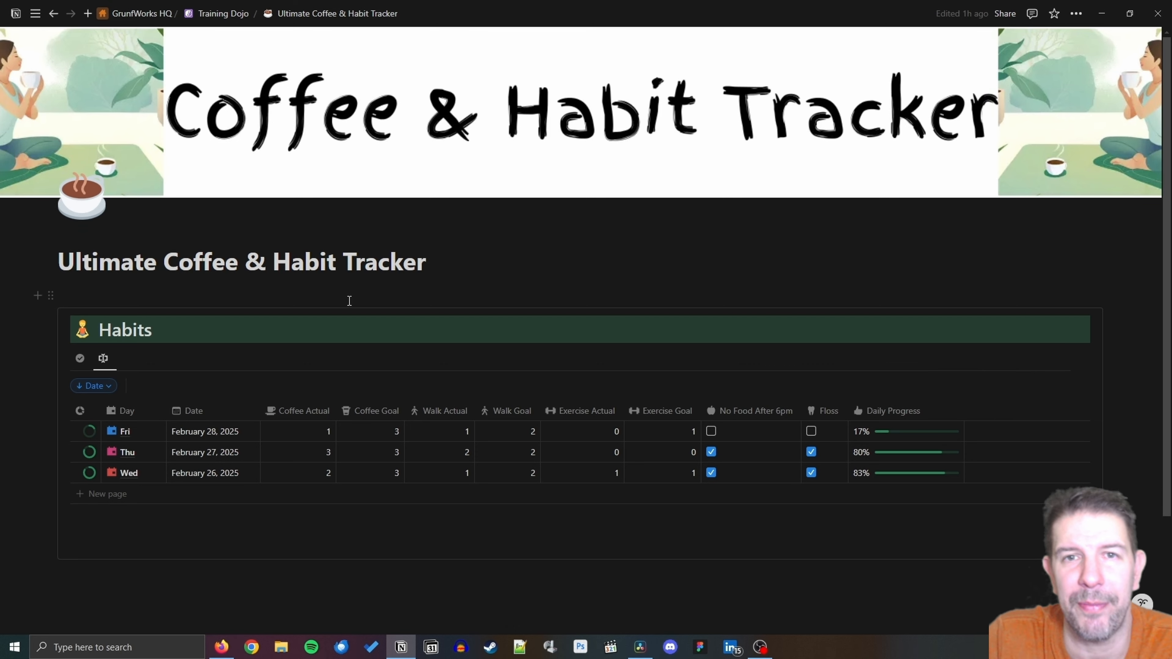
# In the checkbox view, set the Mon template to repeat every 1 week on Monday.
pyautogui.click(81, 361)
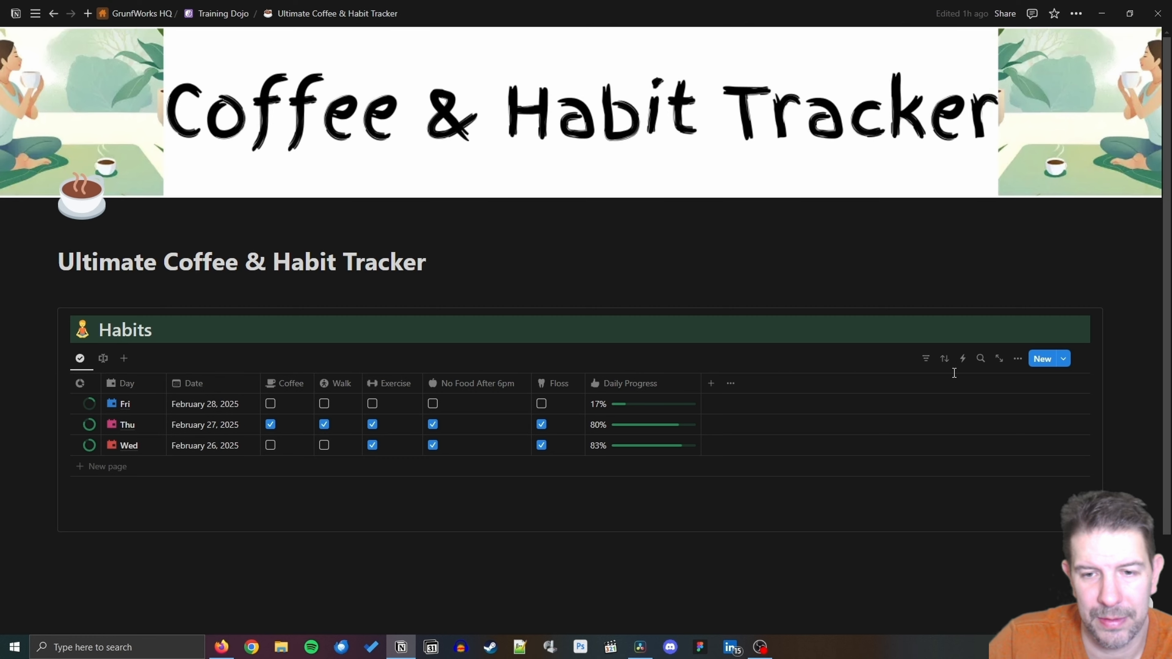
pyautogui.click(1069, 365)
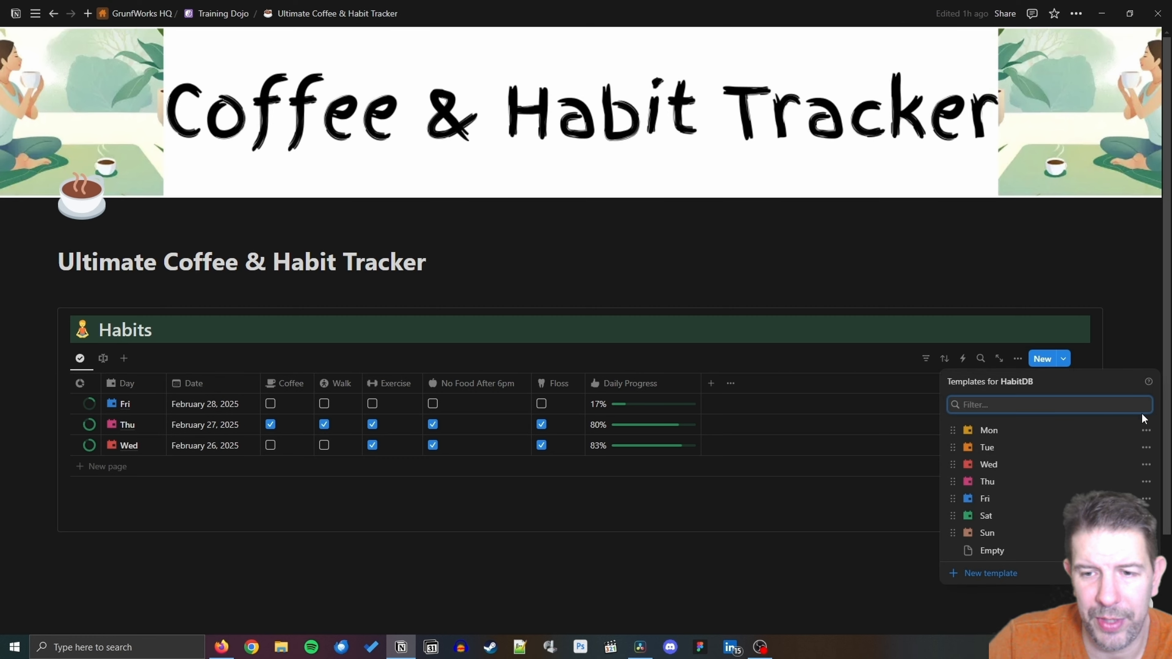
pyautogui.click(1146, 430)
pyautogui.click(1123, 395)
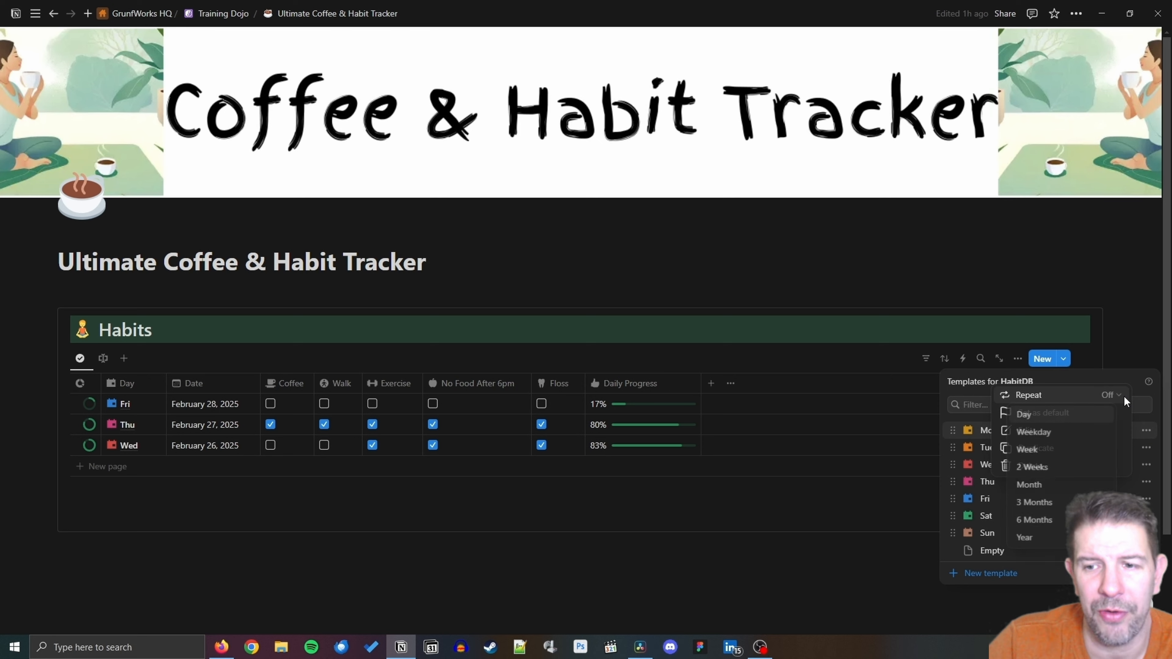
pyautogui.click(1042, 456)
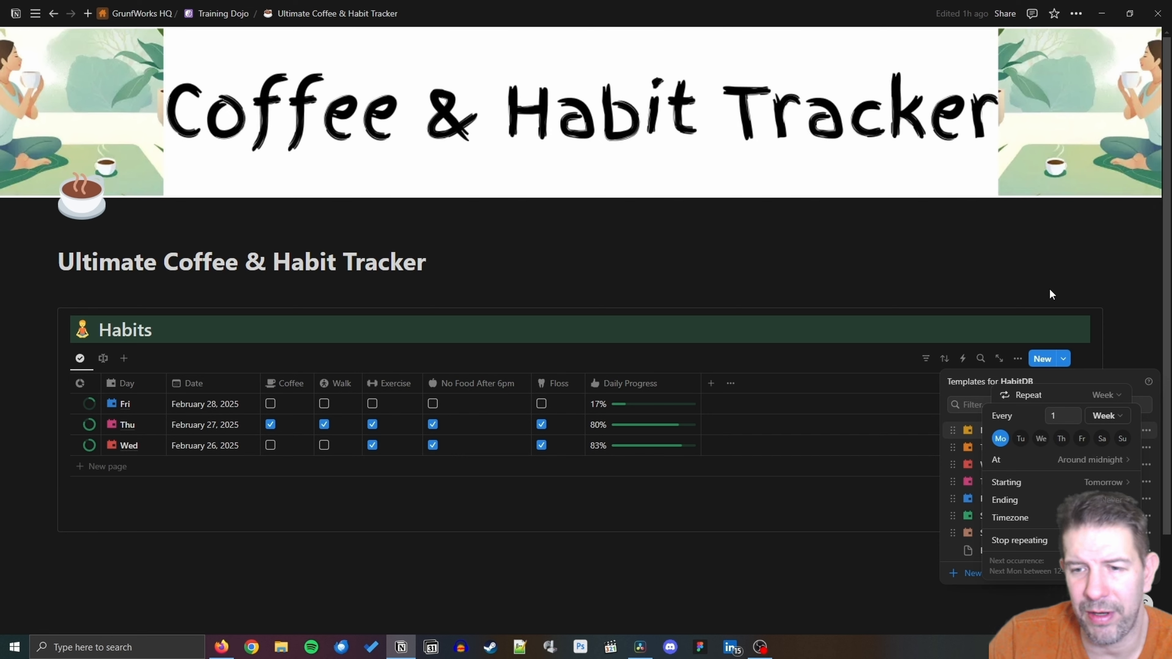
pyautogui.click(998, 439)
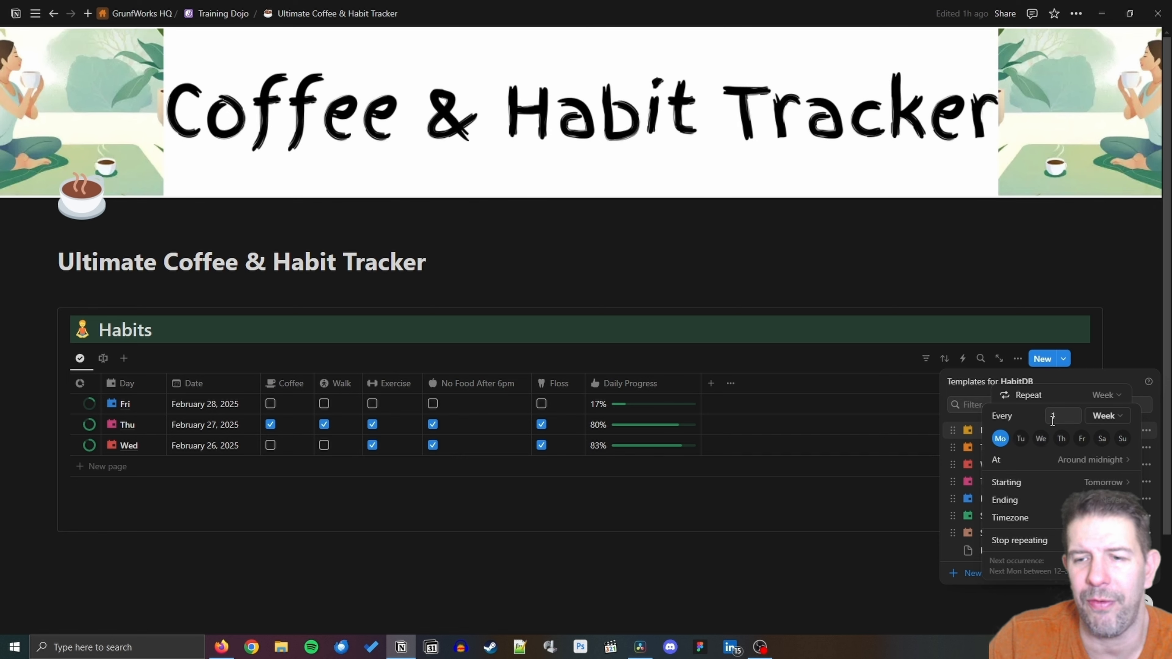
pyautogui.click(1131, 368)
# Set the Tue template to repeat every 1 week on Tuesday only.
pyautogui.click(1147, 448)
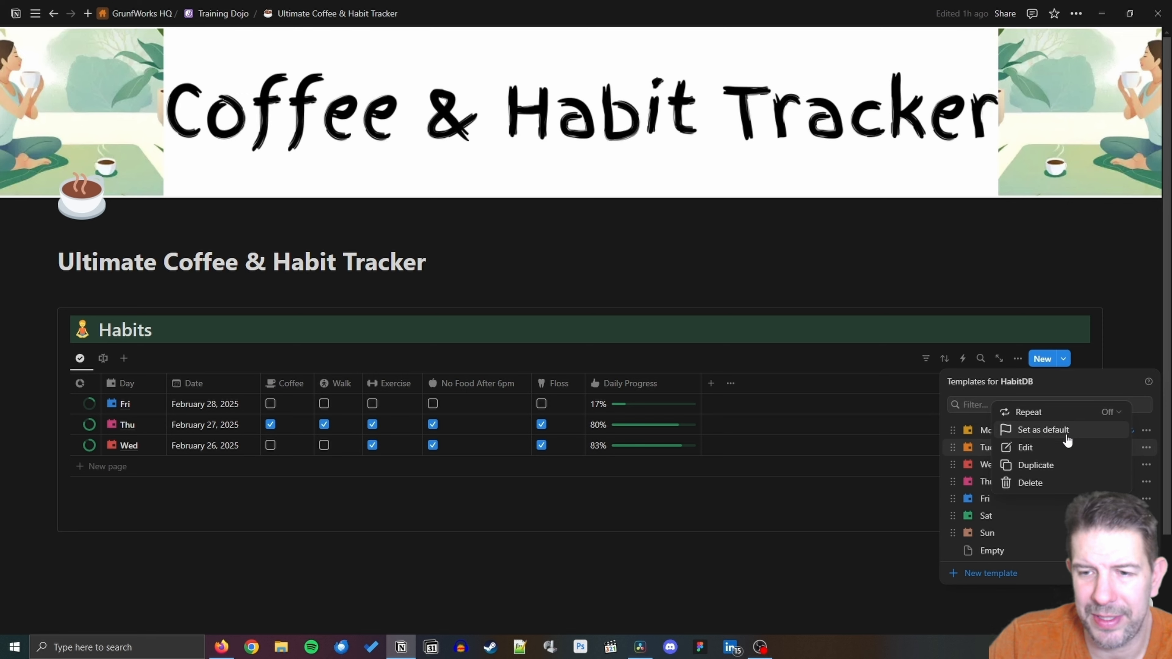
pyautogui.click(1112, 412)
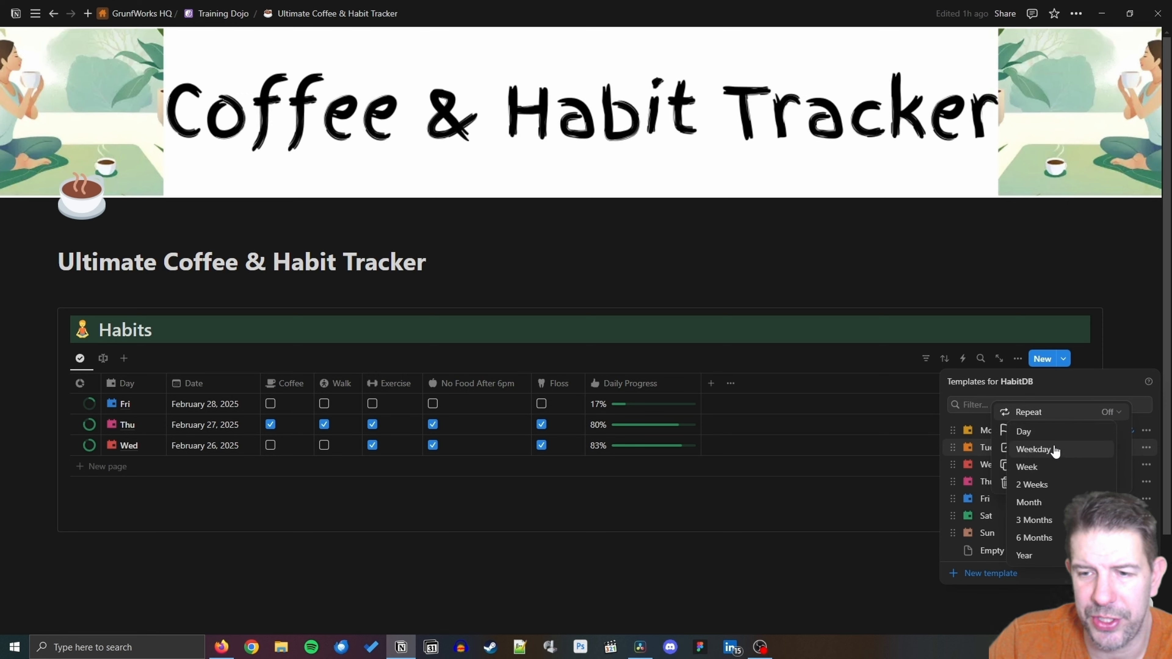
pyautogui.click(1027, 467)
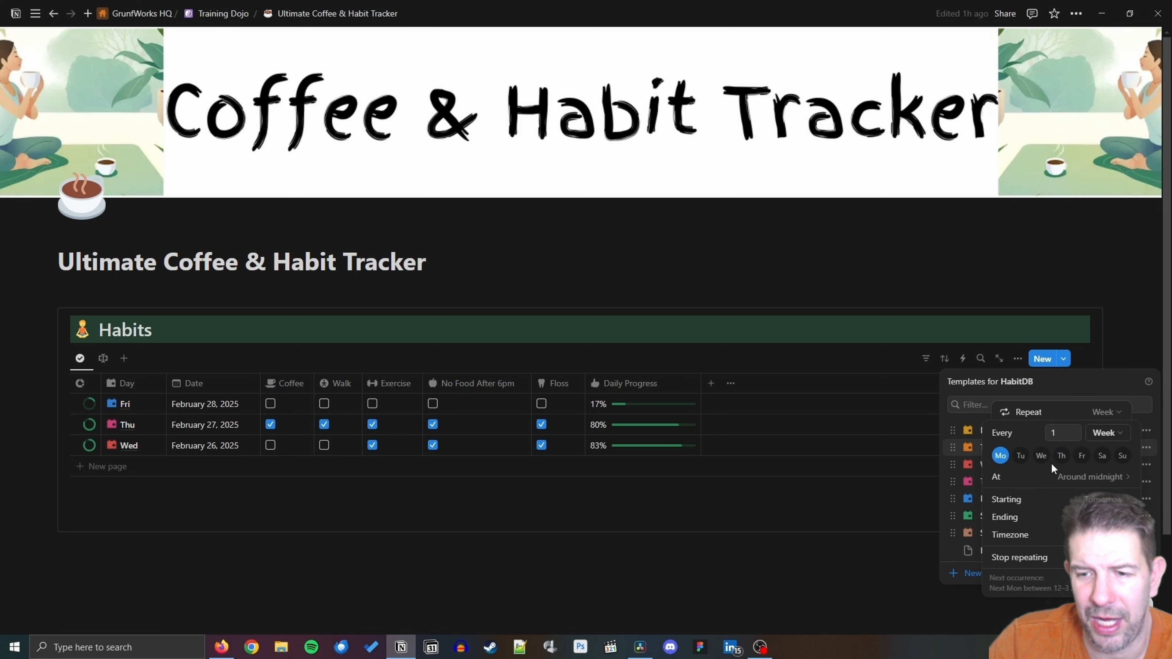
pyautogui.click(1021, 457)
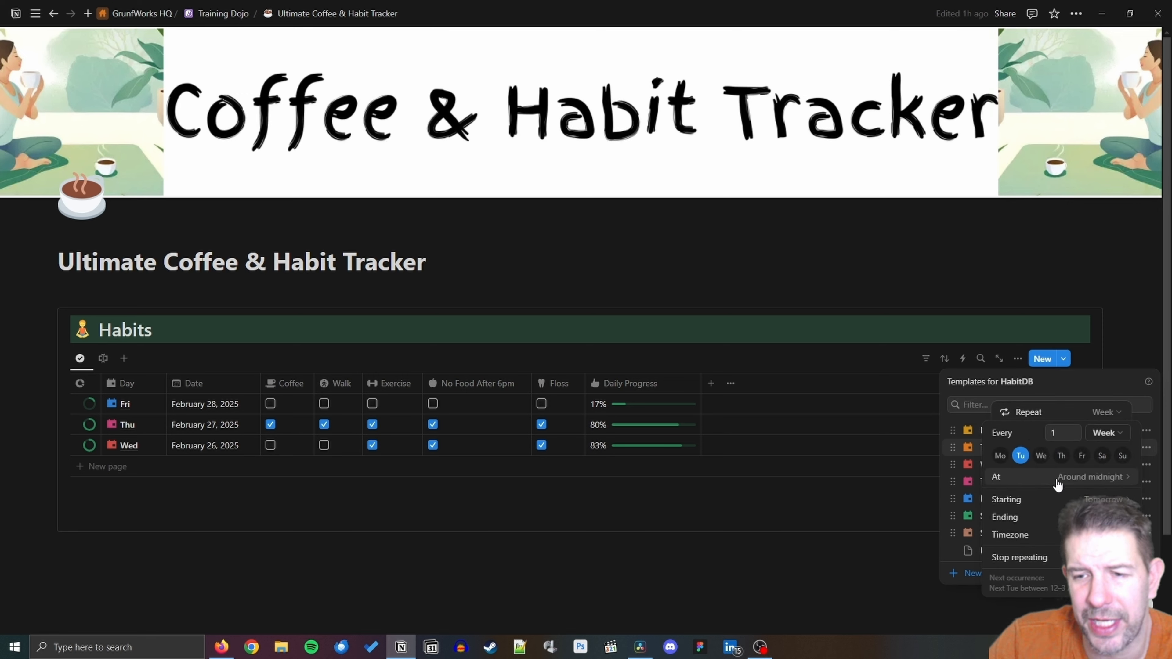
pyautogui.click(1121, 319)
pyautogui.click(1118, 395)
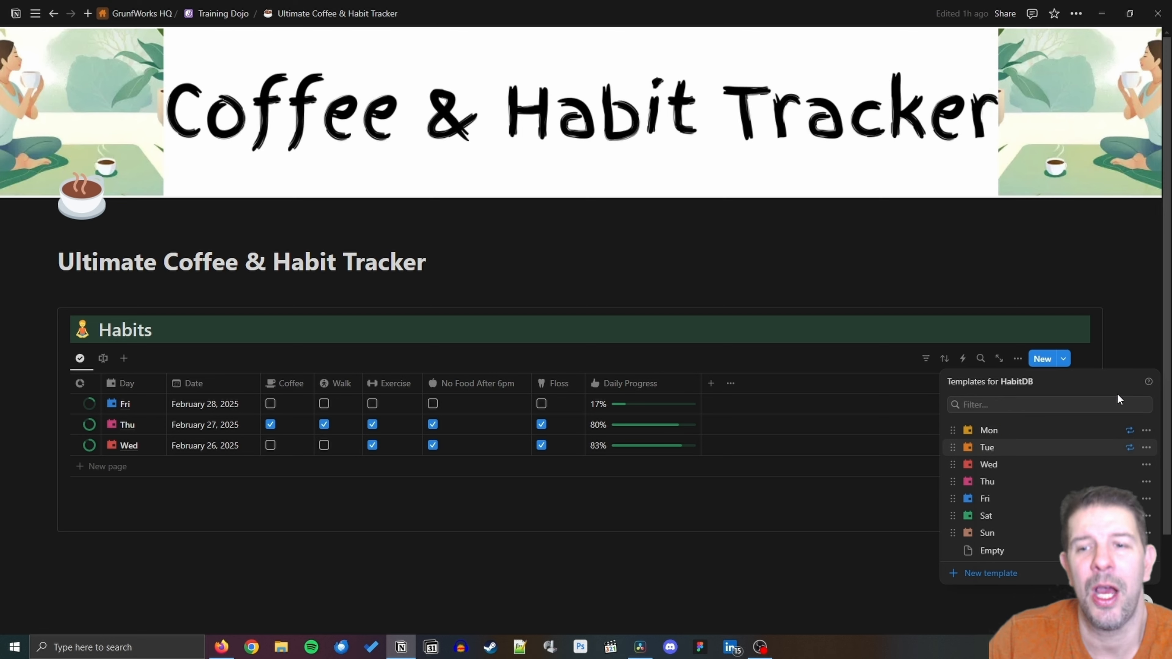
# Set the Wed template to repeat every 1 week on Wednesday only.
pyautogui.click(1145, 465)
pyautogui.click(1121, 429)
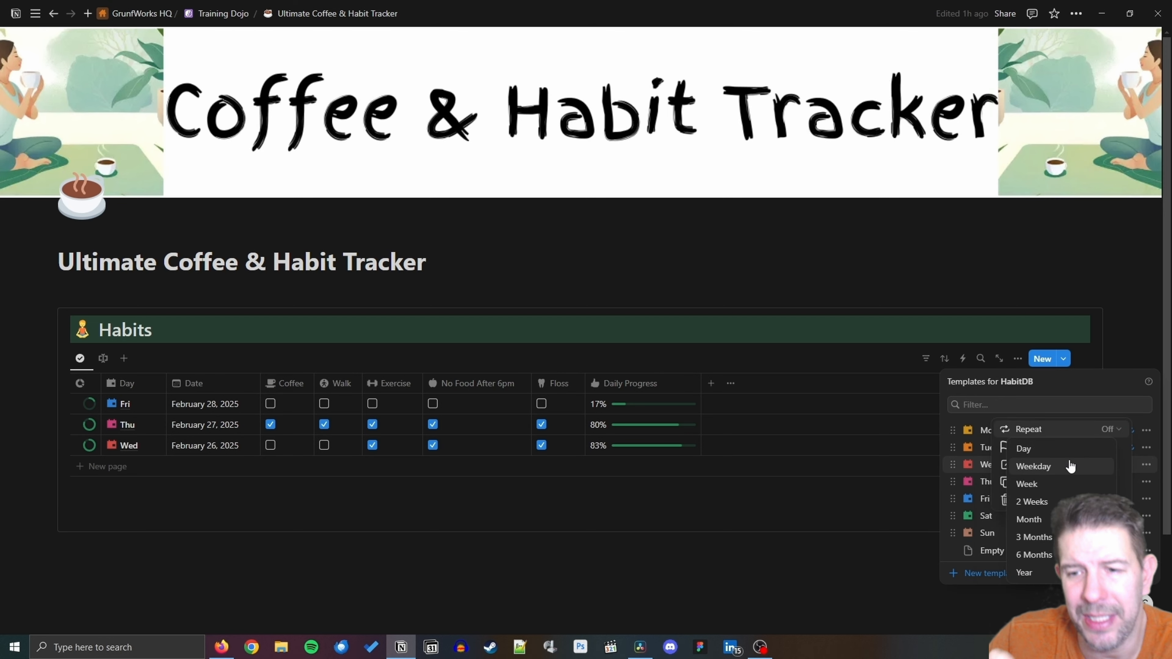
pyautogui.click(1066, 484)
pyautogui.click(1041, 472)
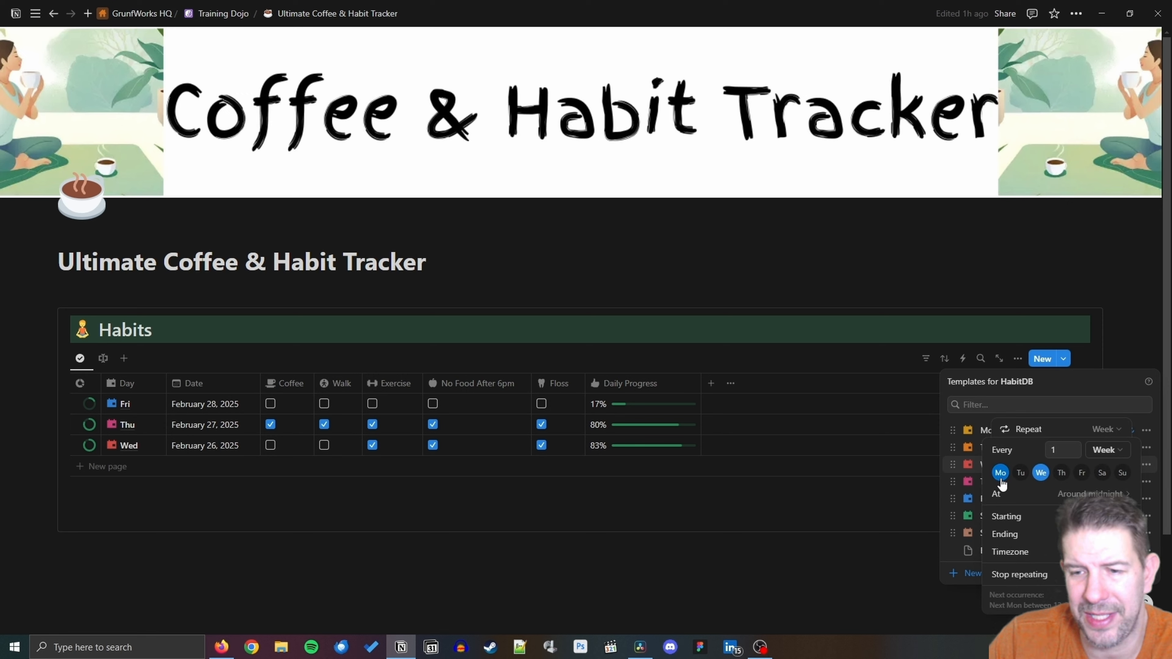
pyautogui.click(1124, 278)
pyautogui.click(1122, 282)
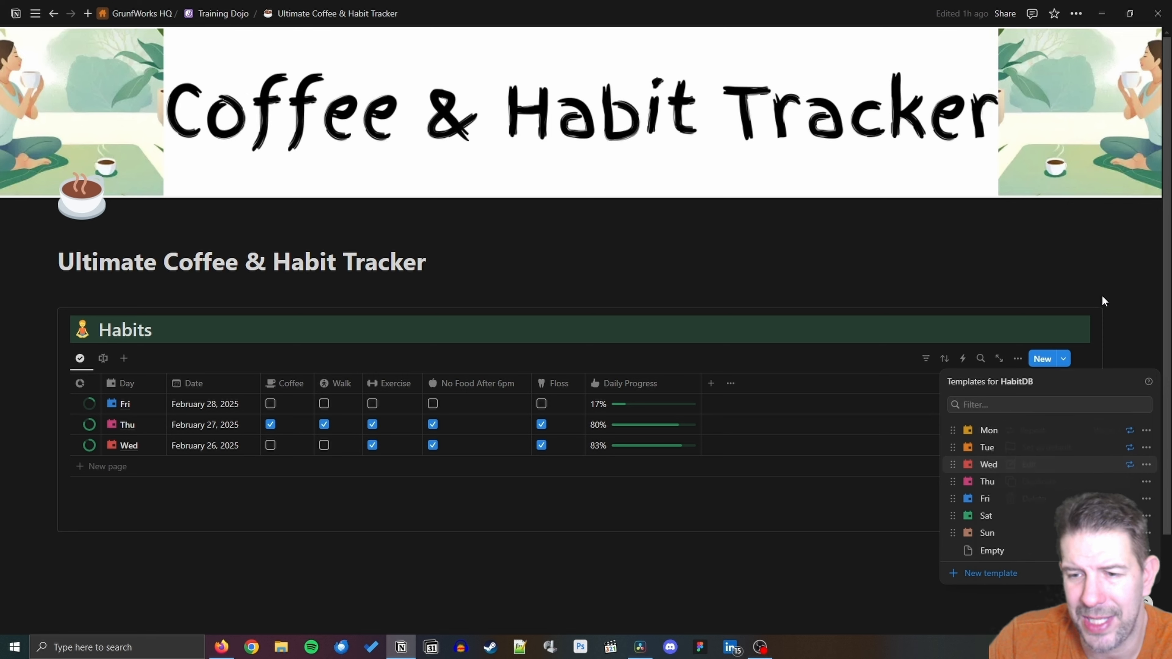
# Set the Thu template to repeat every 1 week on Thursday only.
pyautogui.click(1146, 482)
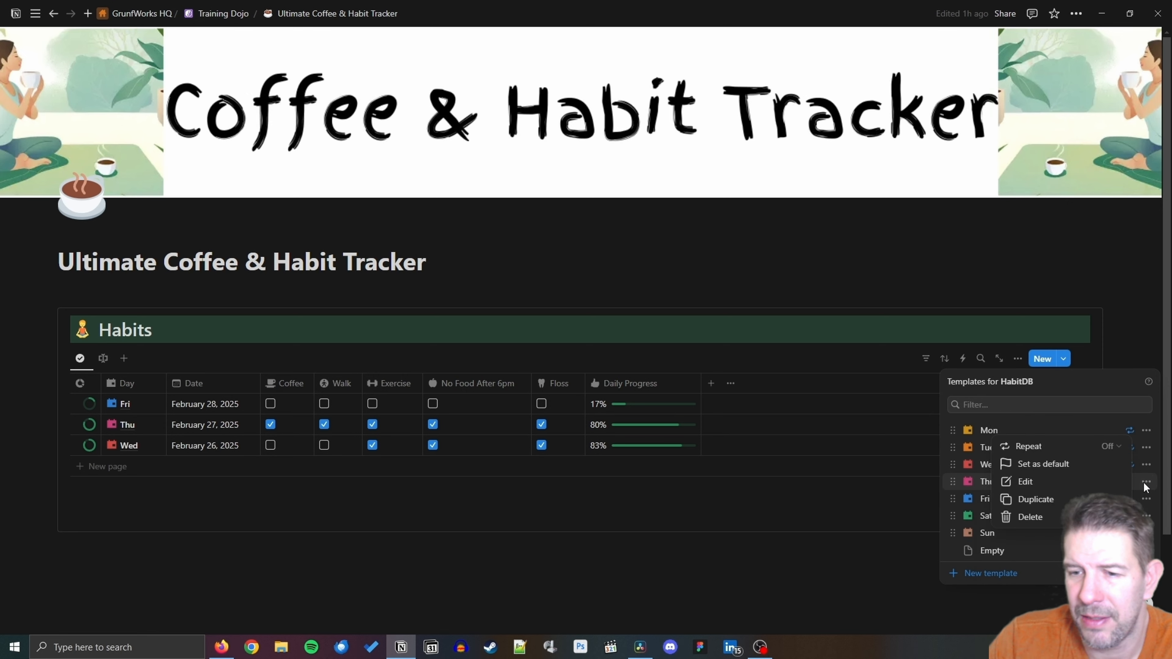
pyautogui.click(1107, 447)
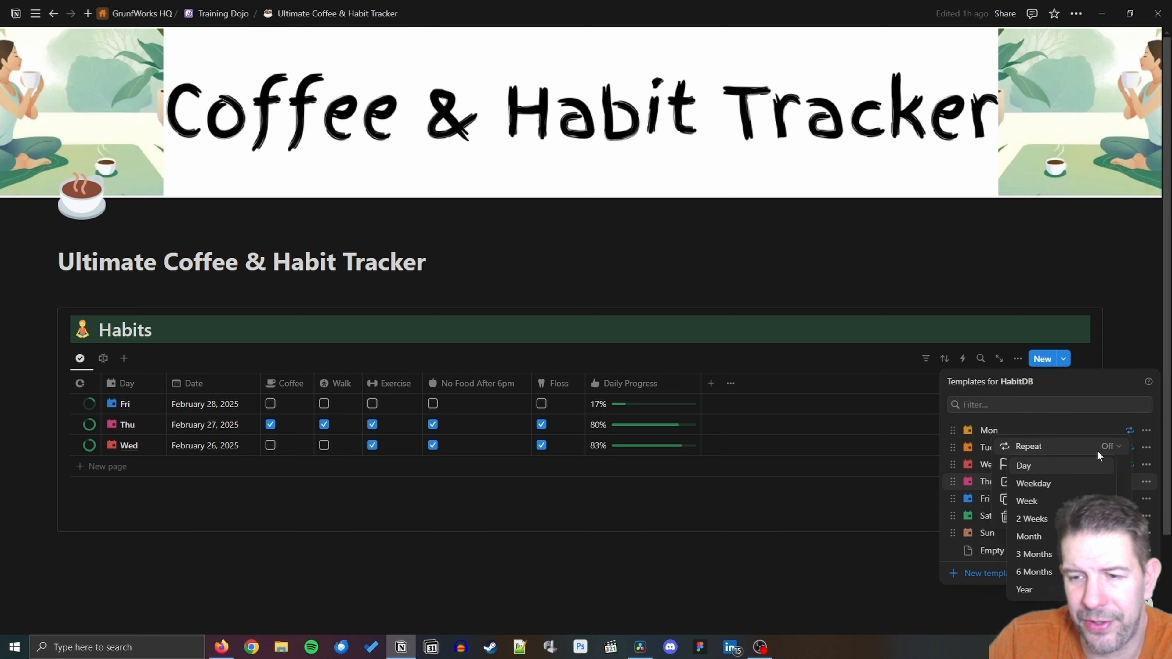
pyautogui.click(1072, 504)
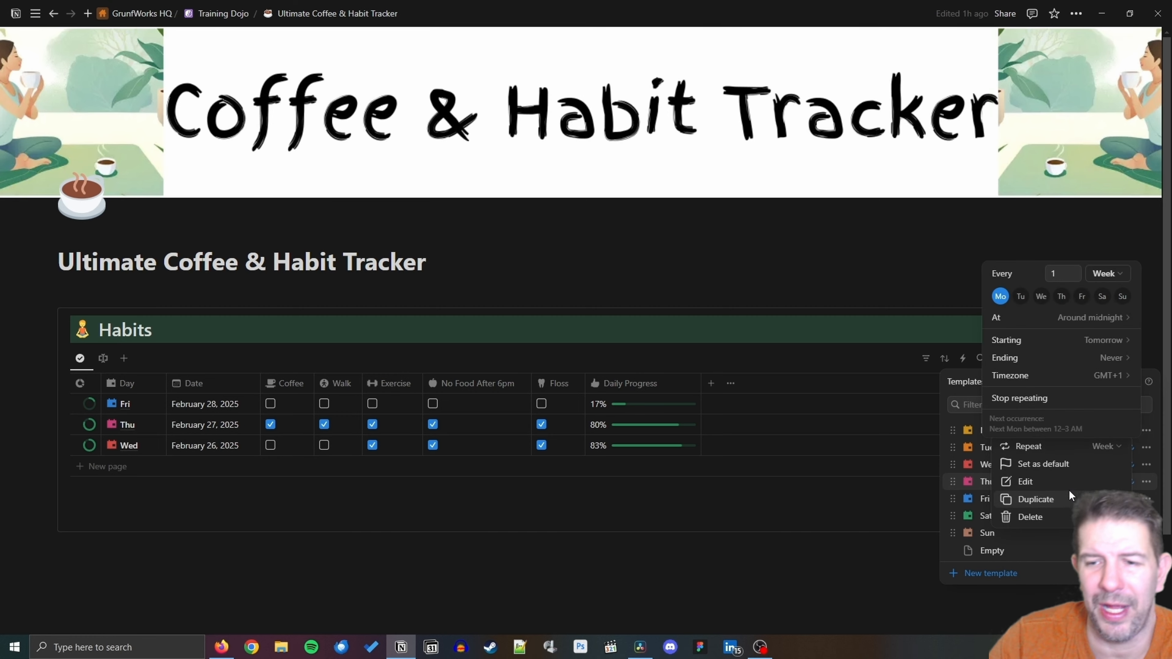
pyautogui.click(1059, 298)
pyautogui.click(1086, 247)
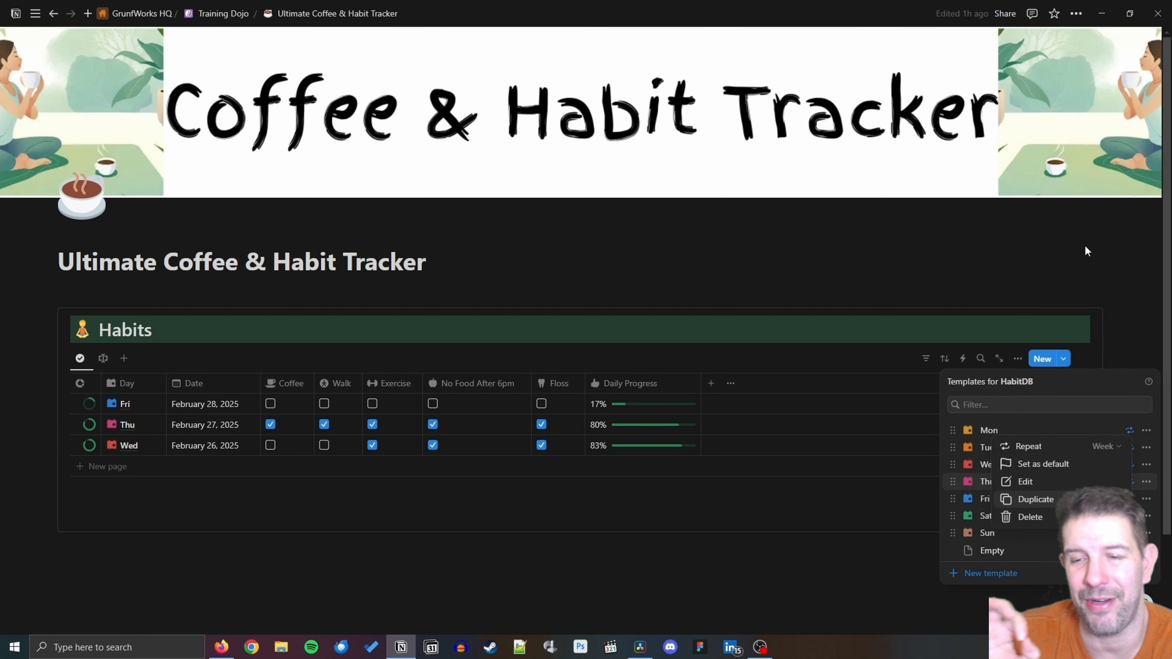
pyautogui.click(1127, 372)
# Set the Fri template to repeat every 1 week on Friday only.
pyautogui.click(1145, 499)
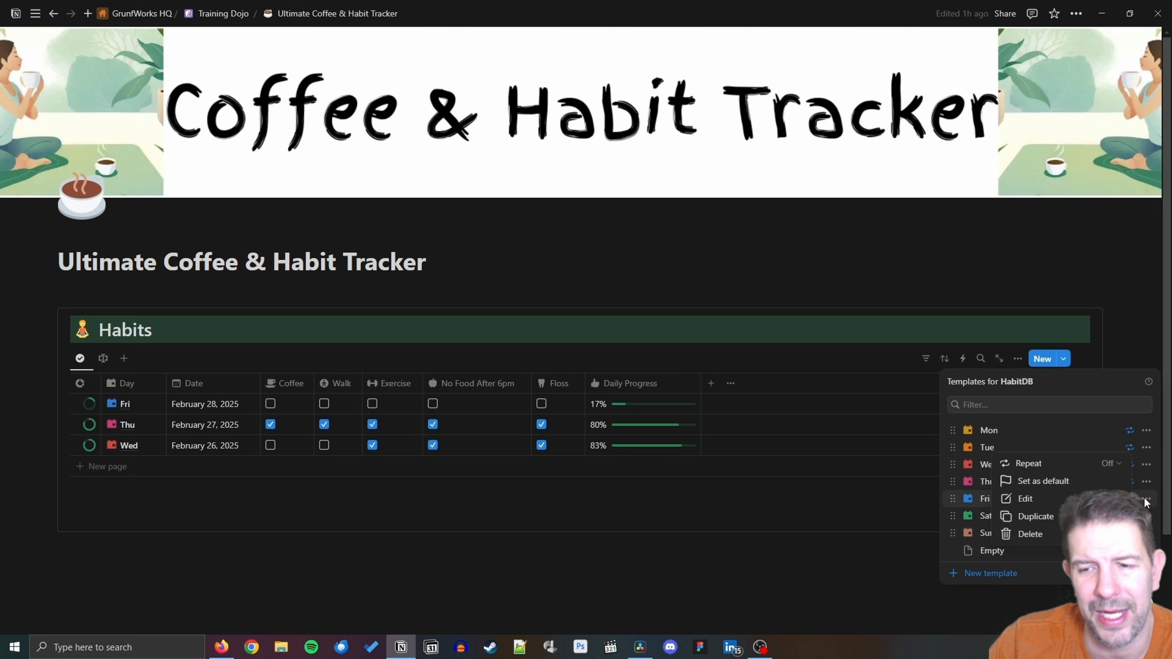
pyautogui.click(1072, 466)
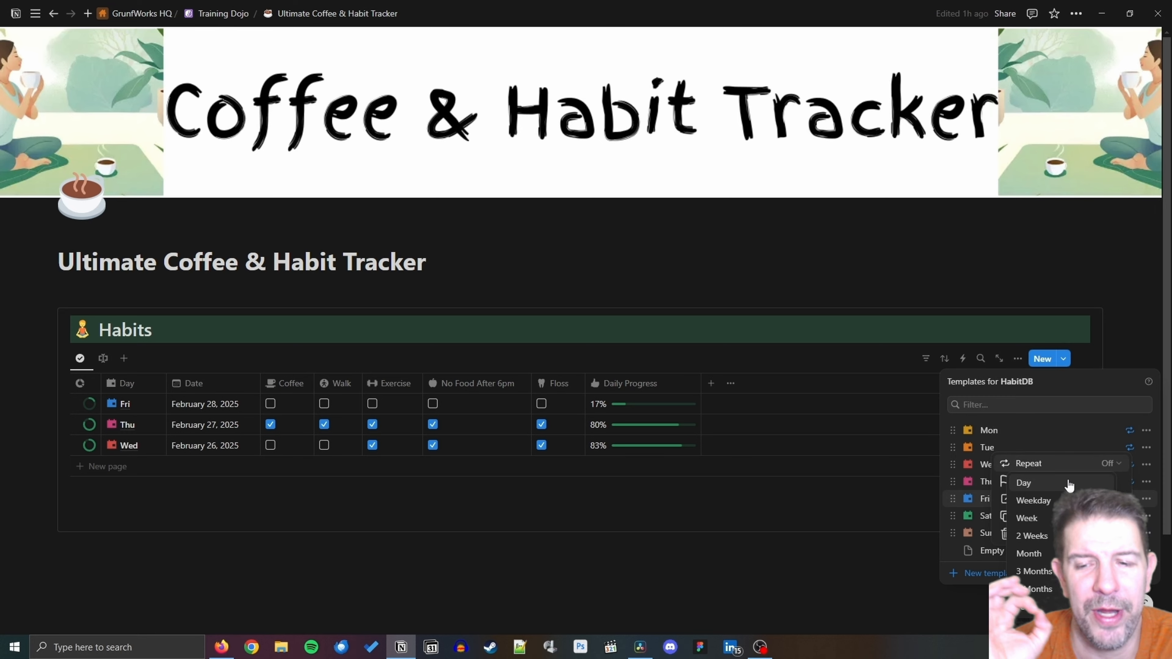
pyautogui.click(1061, 525)
pyautogui.click(1082, 314)
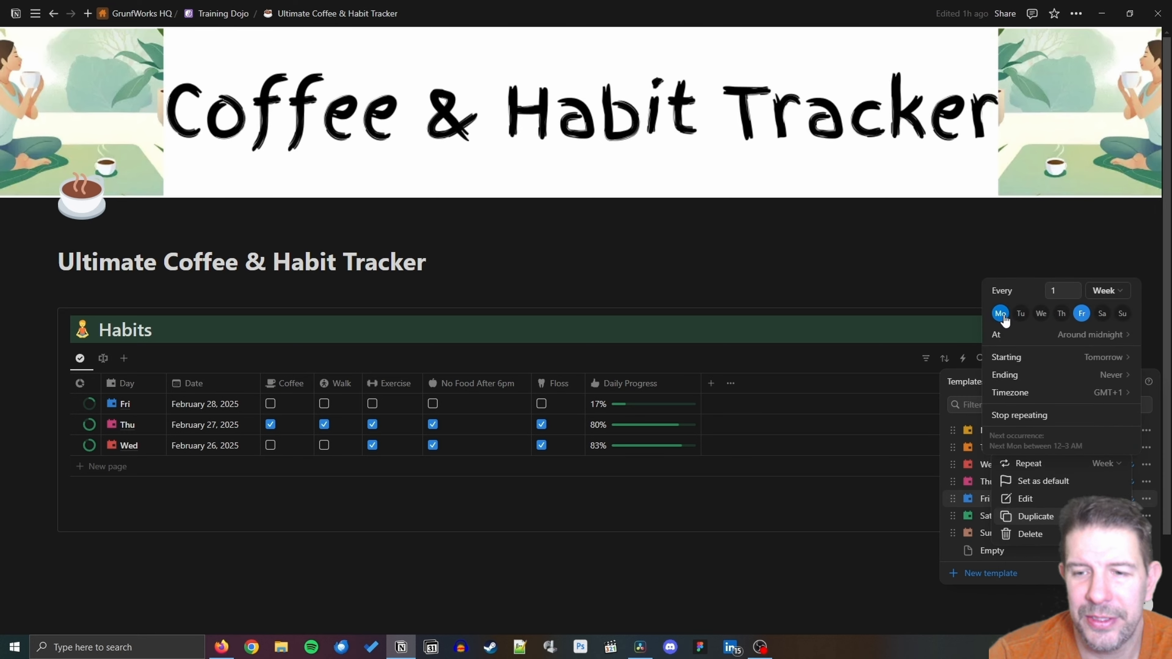
pyautogui.click(1067, 260)
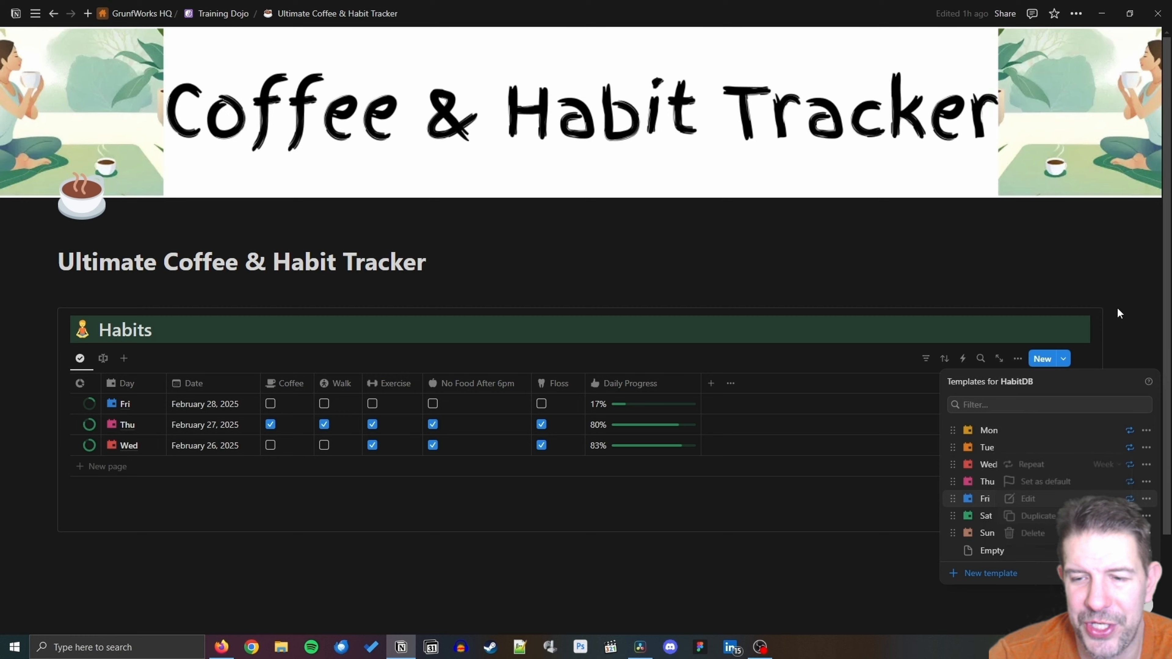
# Set the Sat template to repeat every 1 week on Saturday only.
pyautogui.click(1146, 482)
pyautogui.click(1122, 480)
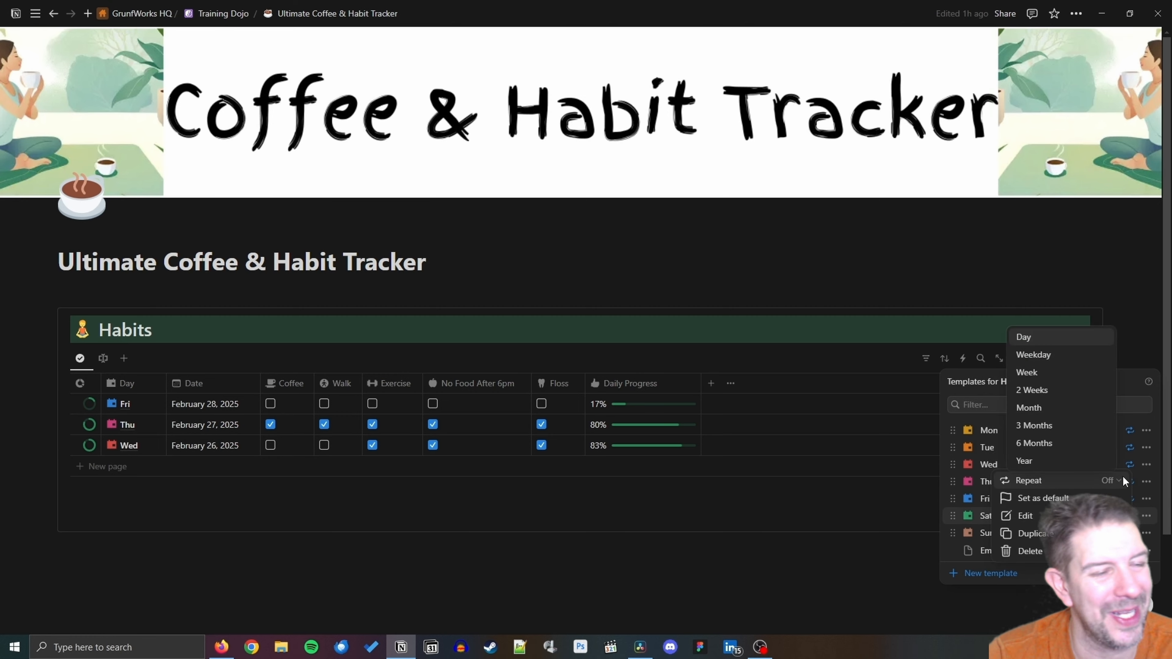
pyautogui.click(1040, 373)
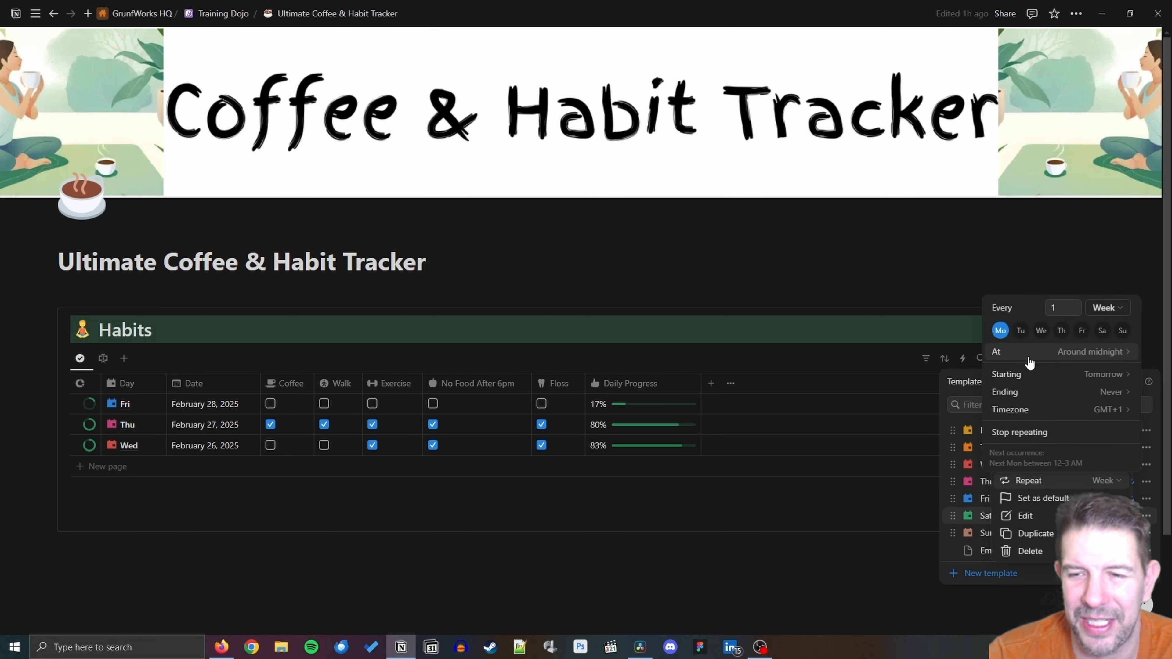
pyautogui.click(1102, 330)
pyautogui.click(1000, 330)
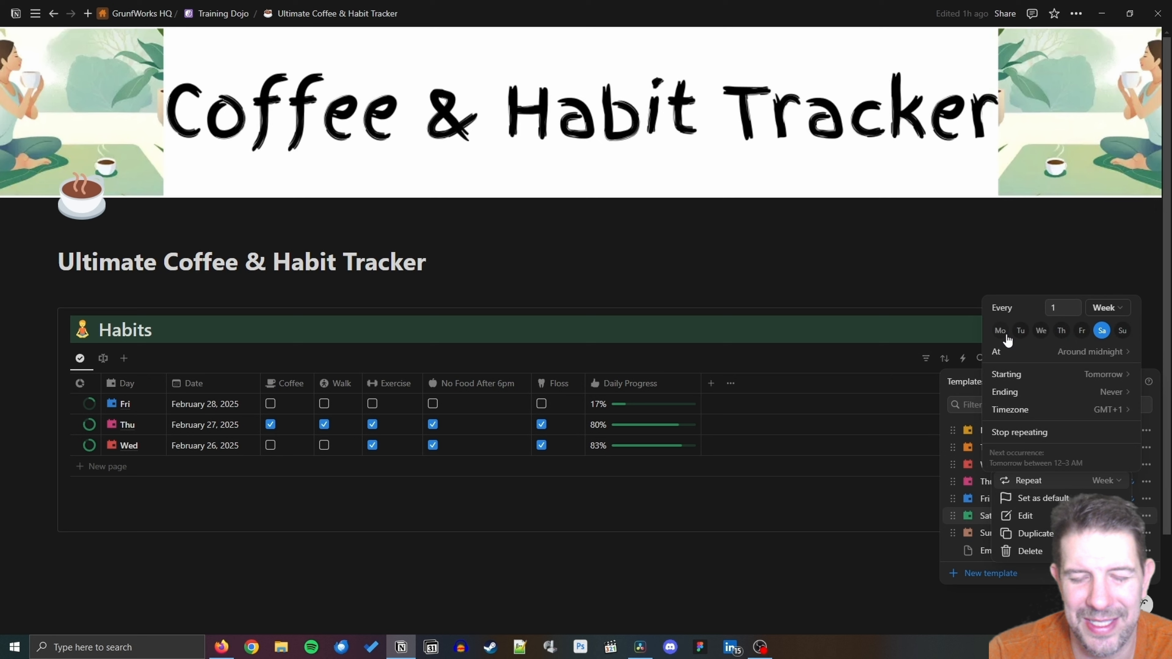
pyautogui.click(1076, 259)
pyautogui.click(1086, 254)
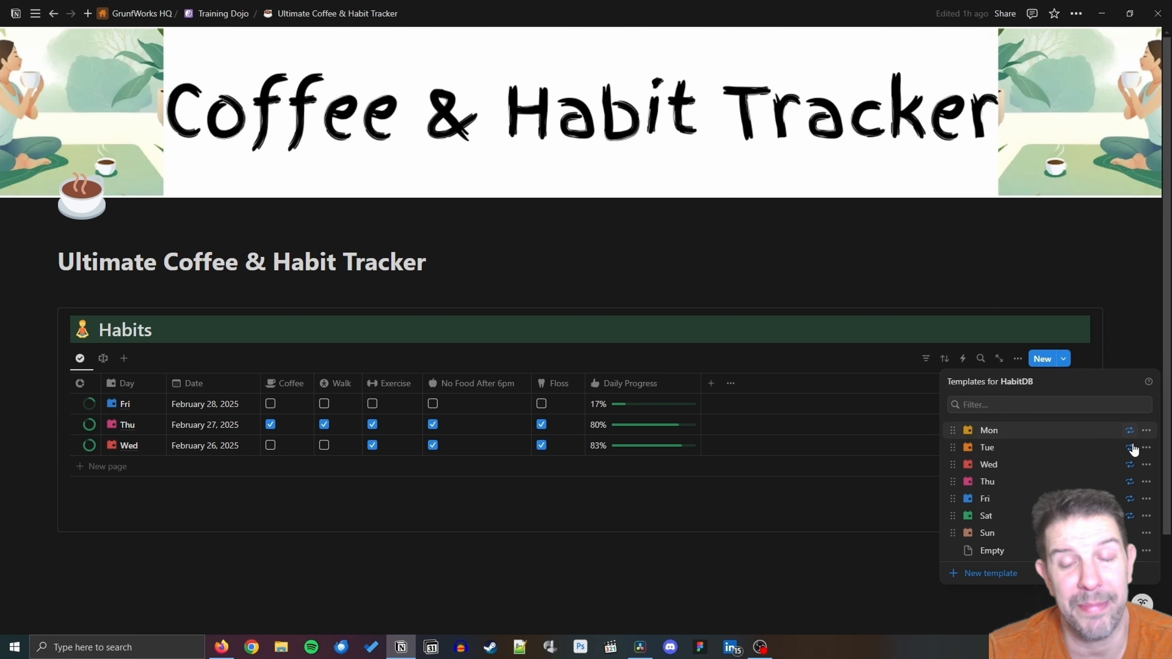
# Set the Sun template to repeat every 1 week on Sunday only.
pyautogui.click(1145, 536)
pyautogui.click(1117, 497)
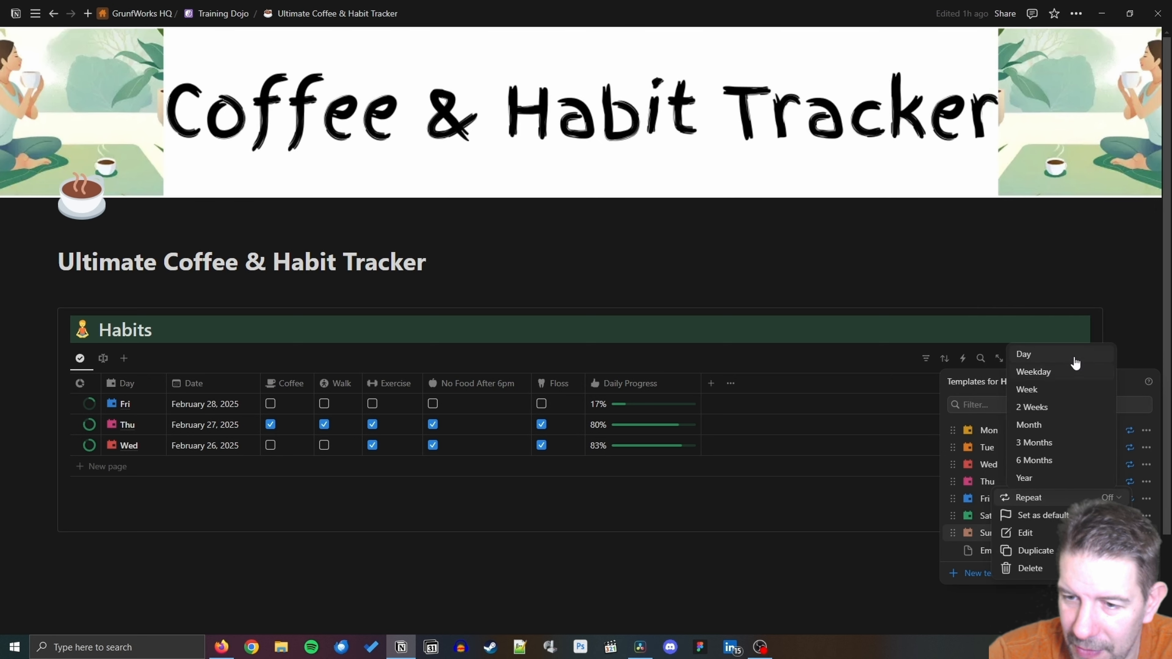
pyautogui.click(1057, 390)
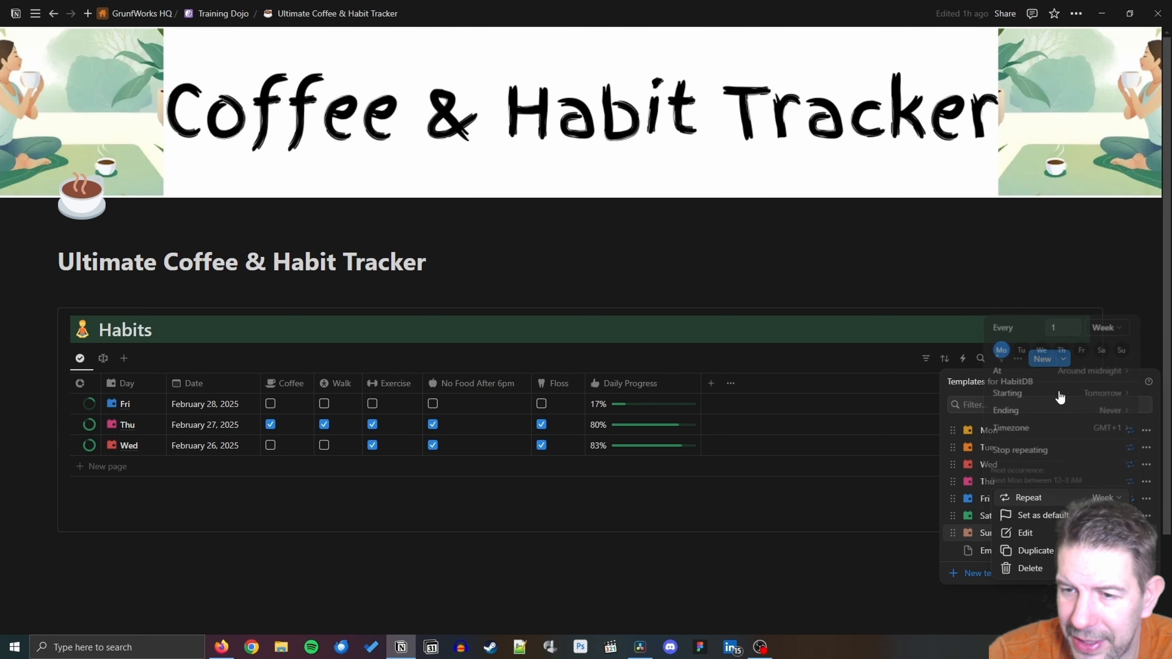
pyautogui.click(1123, 349)
pyautogui.click(1000, 348)
pyautogui.click(1001, 233)
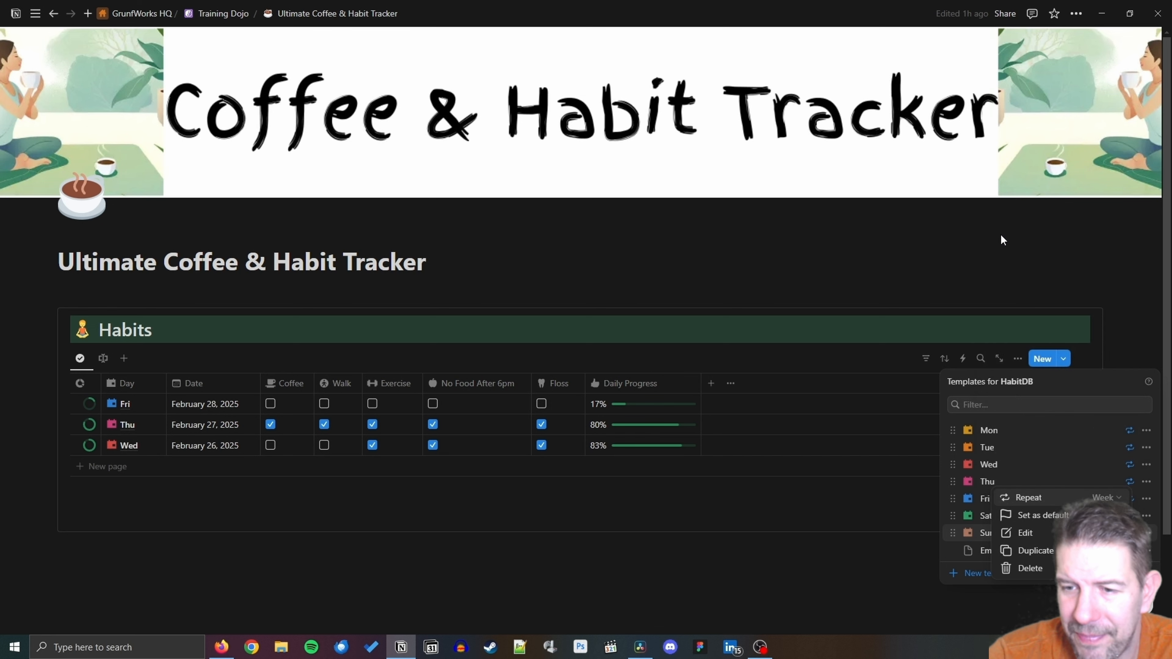
pyautogui.click(1000, 233)
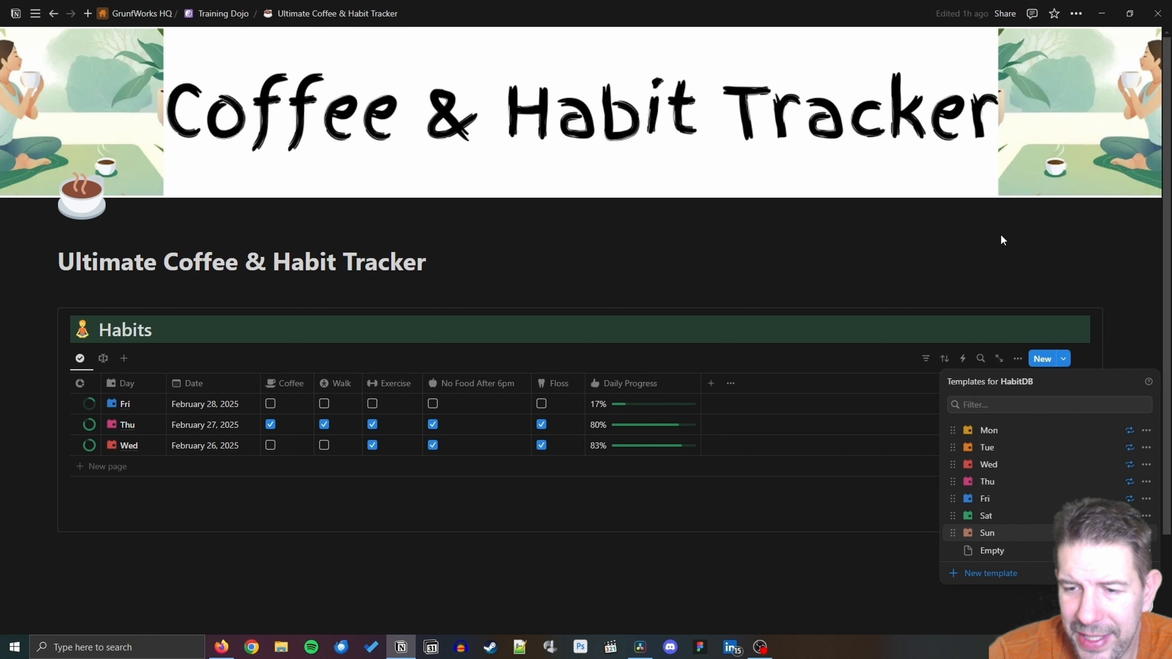
pyautogui.click(1000, 234)
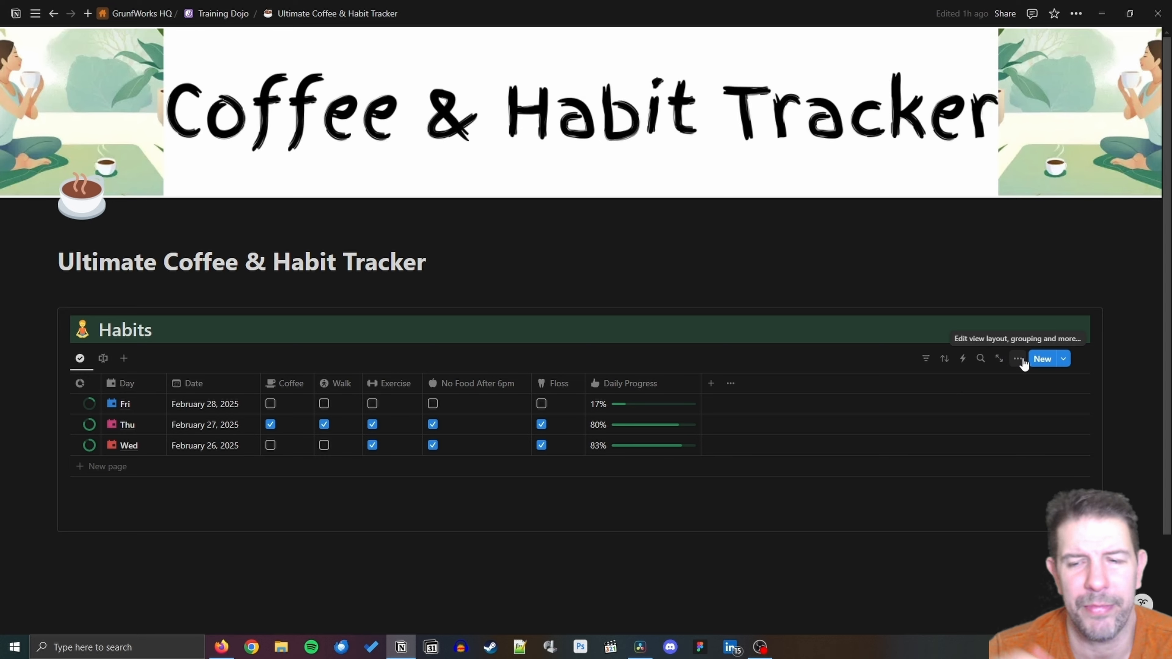
# Group the checkbox view of the Habits table by the Date property, by week.
pyautogui.click(1019, 360)
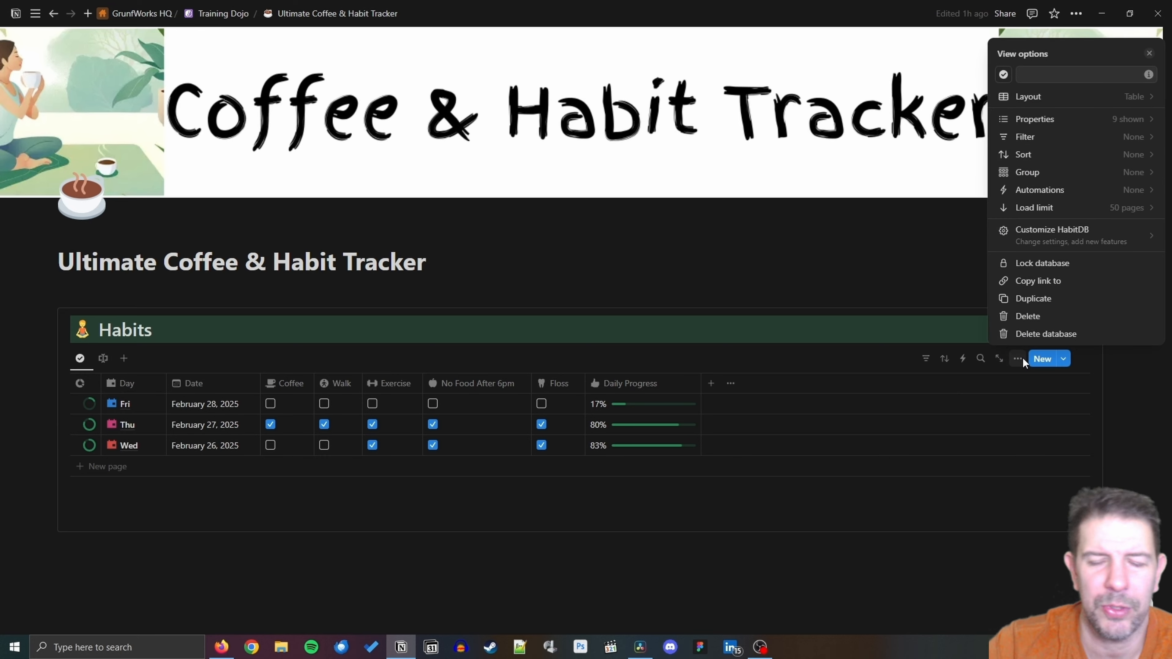
pyautogui.click(1086, 179)
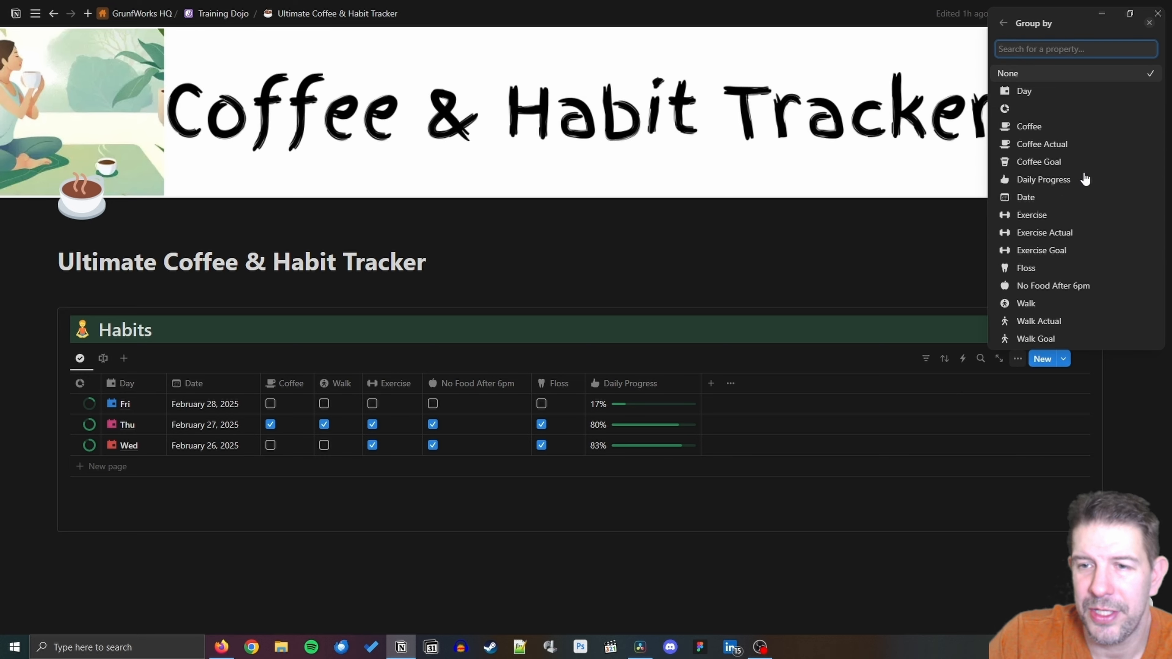
pyautogui.click(1058, 199)
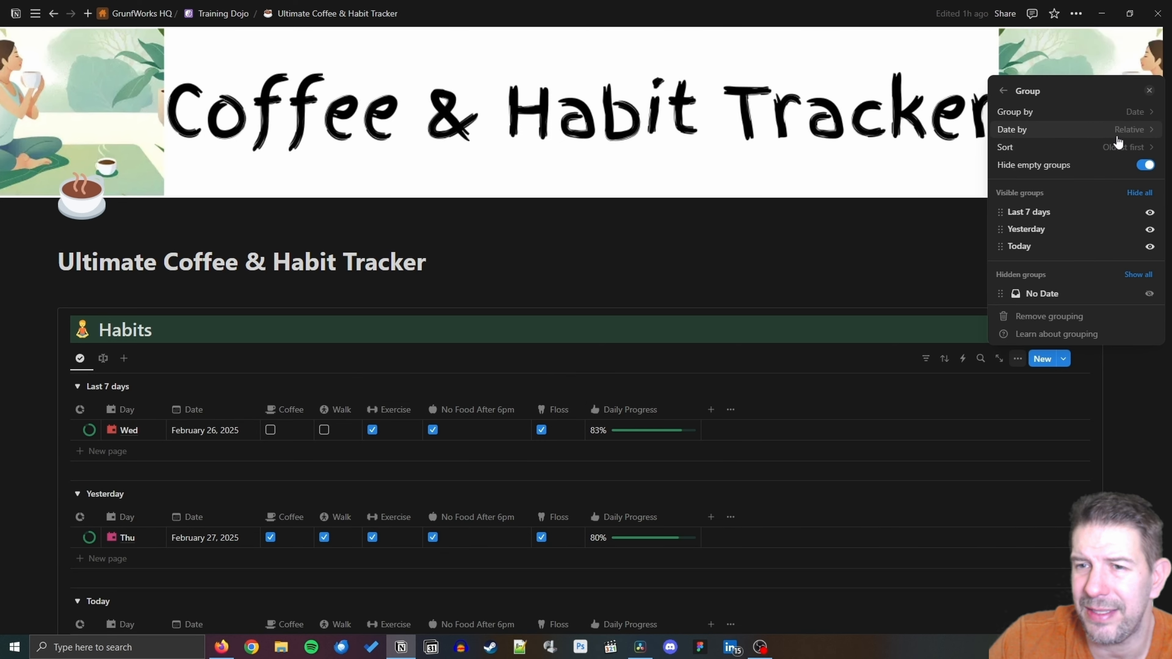
pyautogui.click(1119, 141)
pyautogui.click(1081, 186)
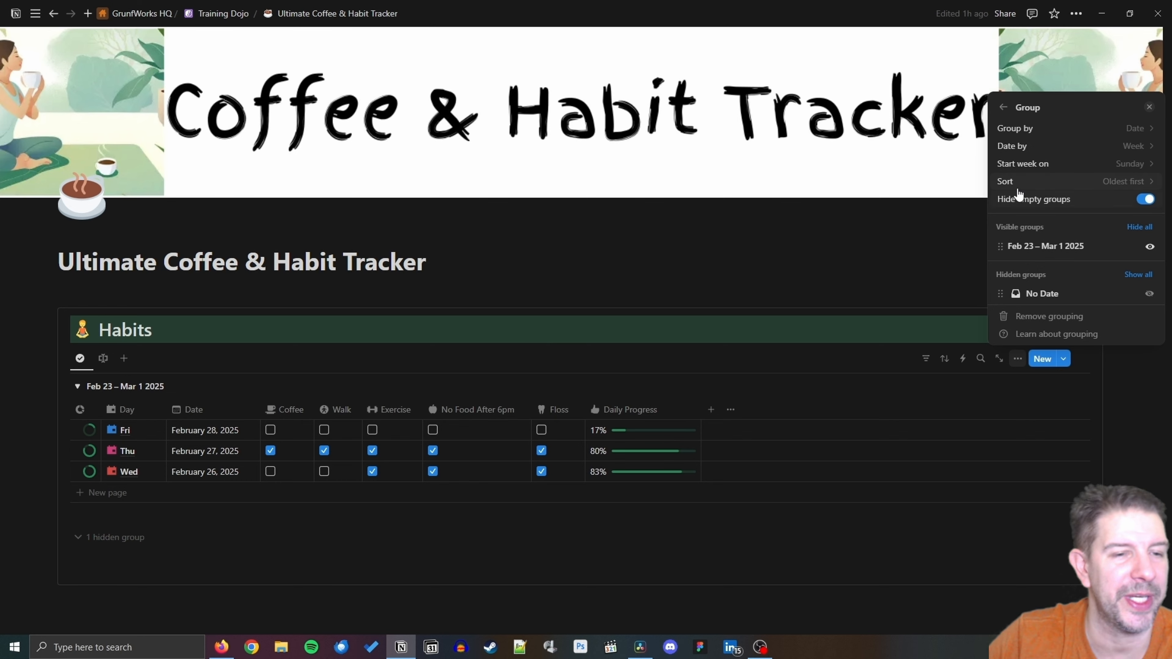
# Start the weekly date groups on Monday and sort them newest first.
pyautogui.click(1119, 164)
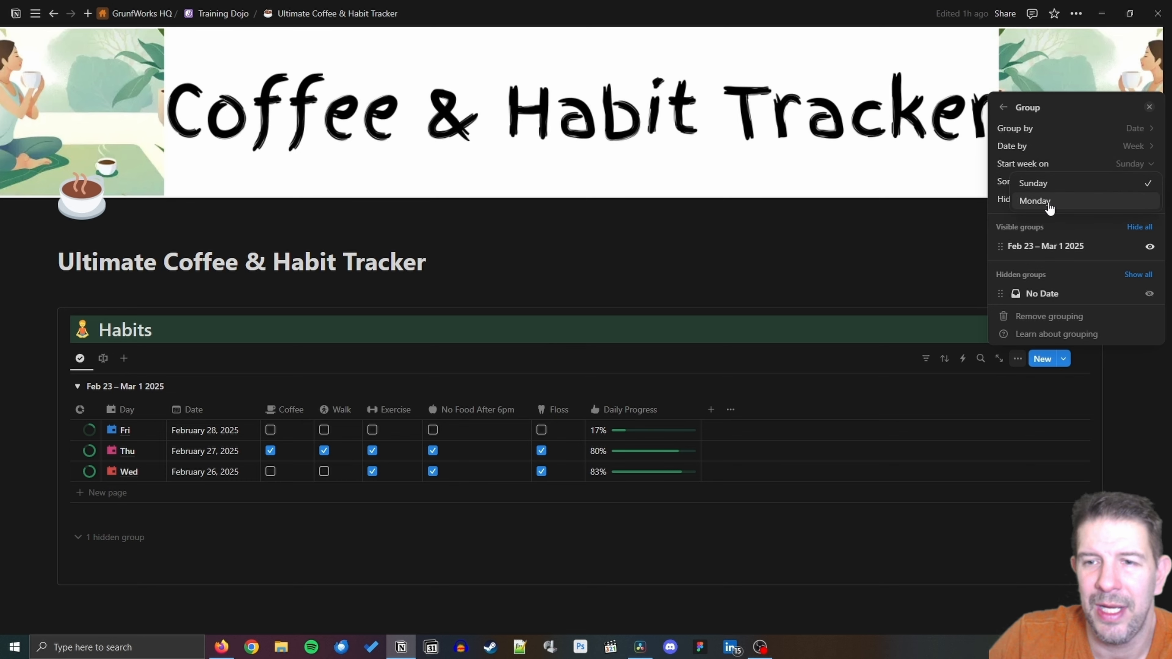
pyautogui.click(1050, 206)
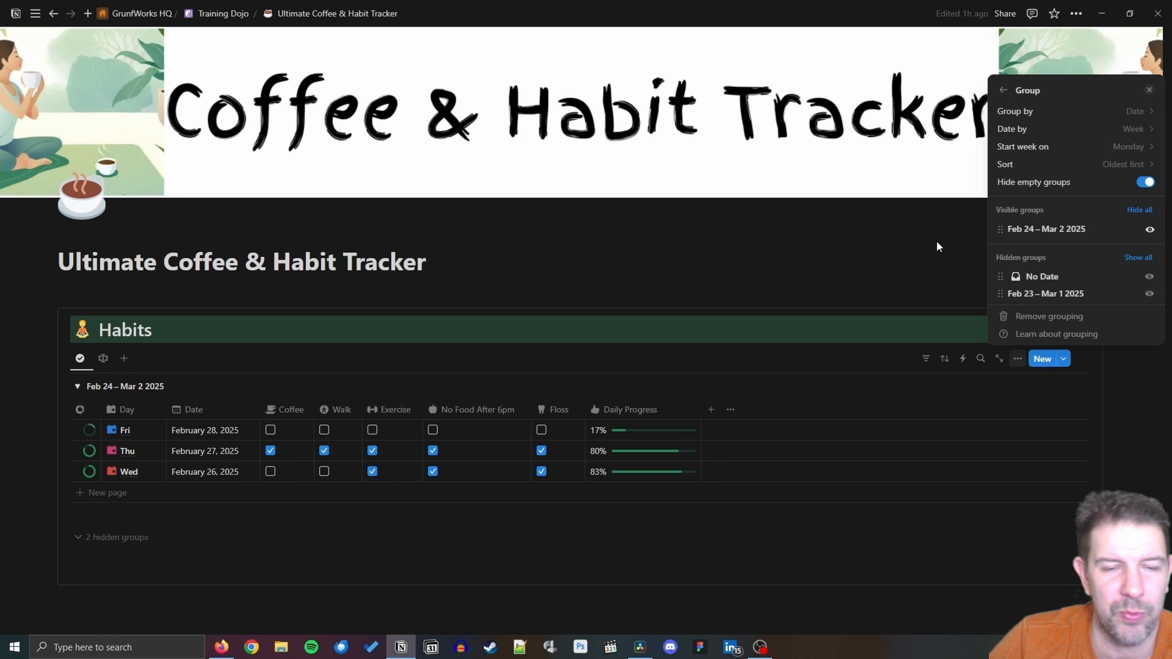
pyautogui.click(1124, 164)
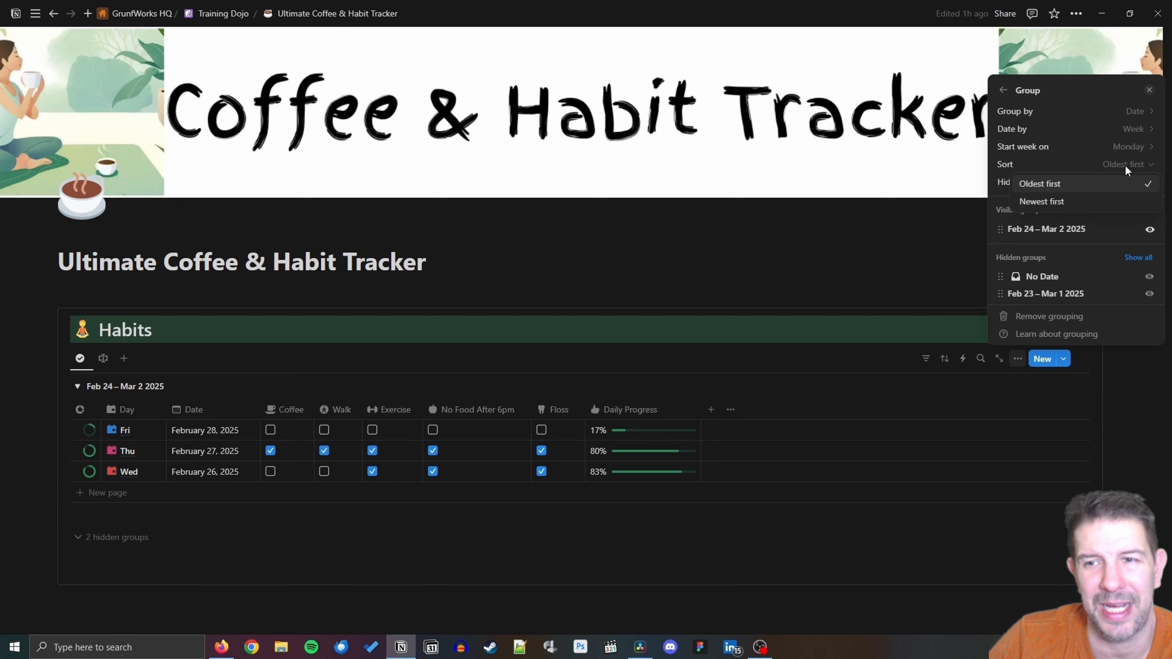
pyautogui.click(1043, 202)
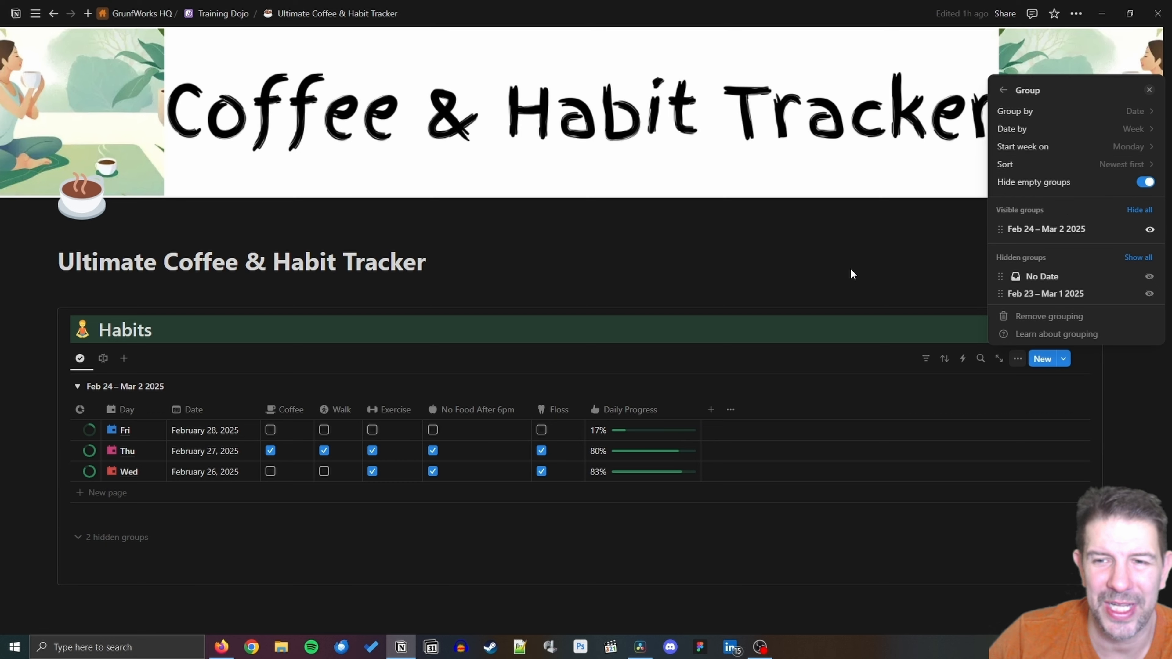
pyautogui.click(868, 268)
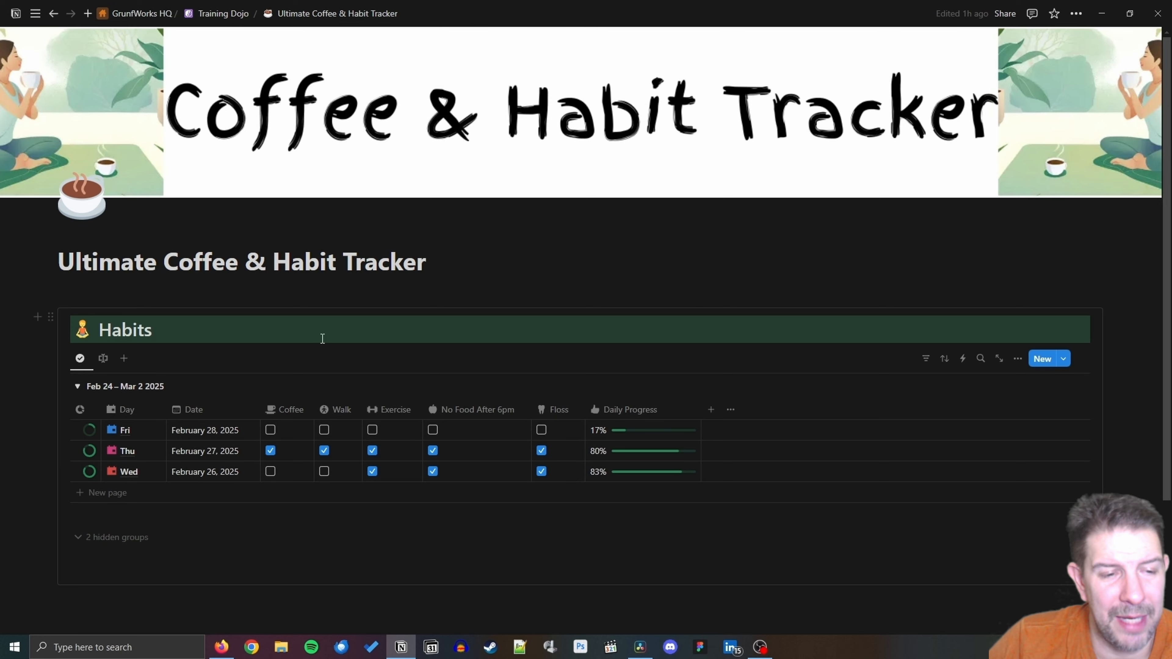
# Show an aggregation on the Feb 24 – Mar 2 2025 group header and set it to the average of Daily Progress.
pyautogui.click(175, 387)
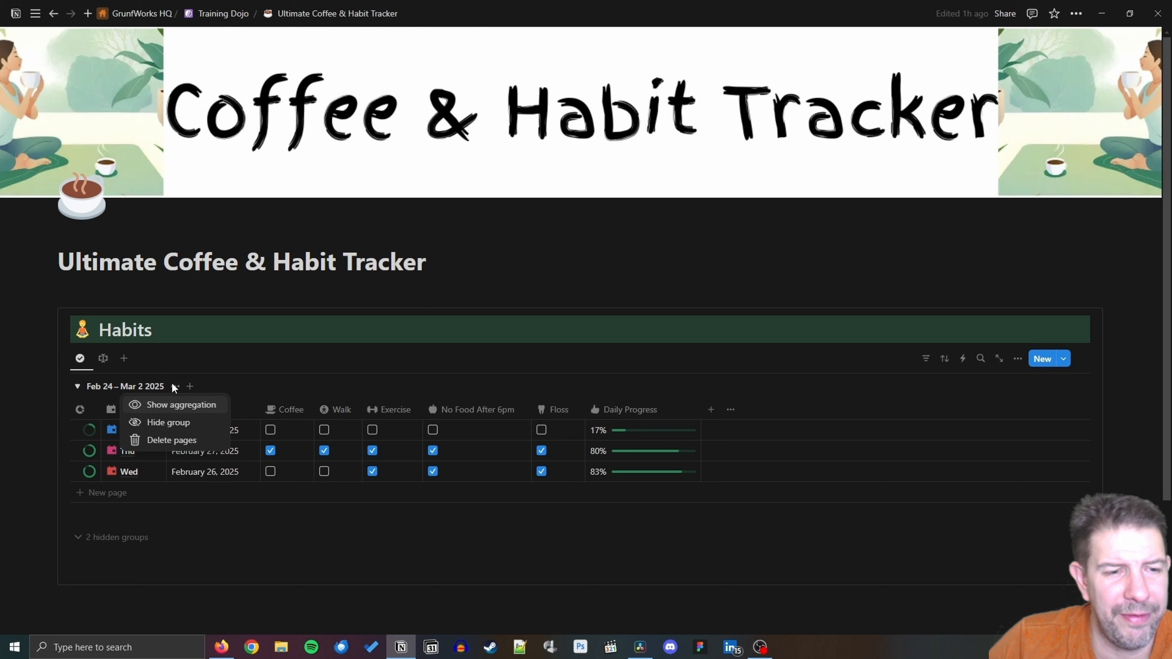
pyautogui.click(172, 407)
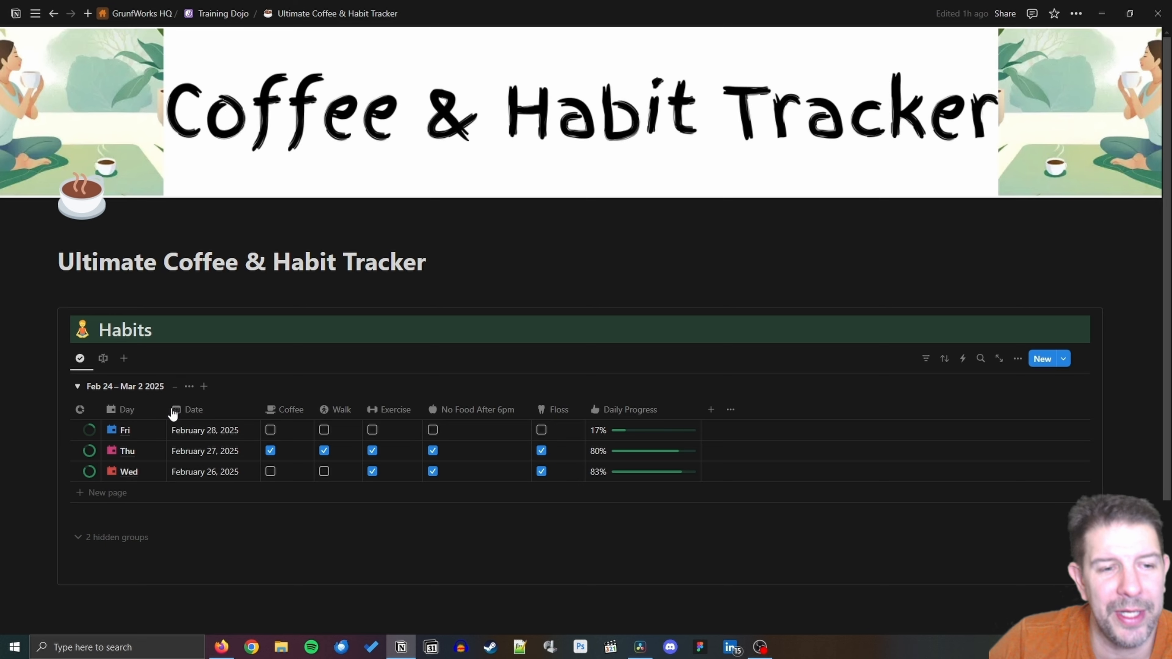
pyautogui.click(190, 388)
pyautogui.click(177, 389)
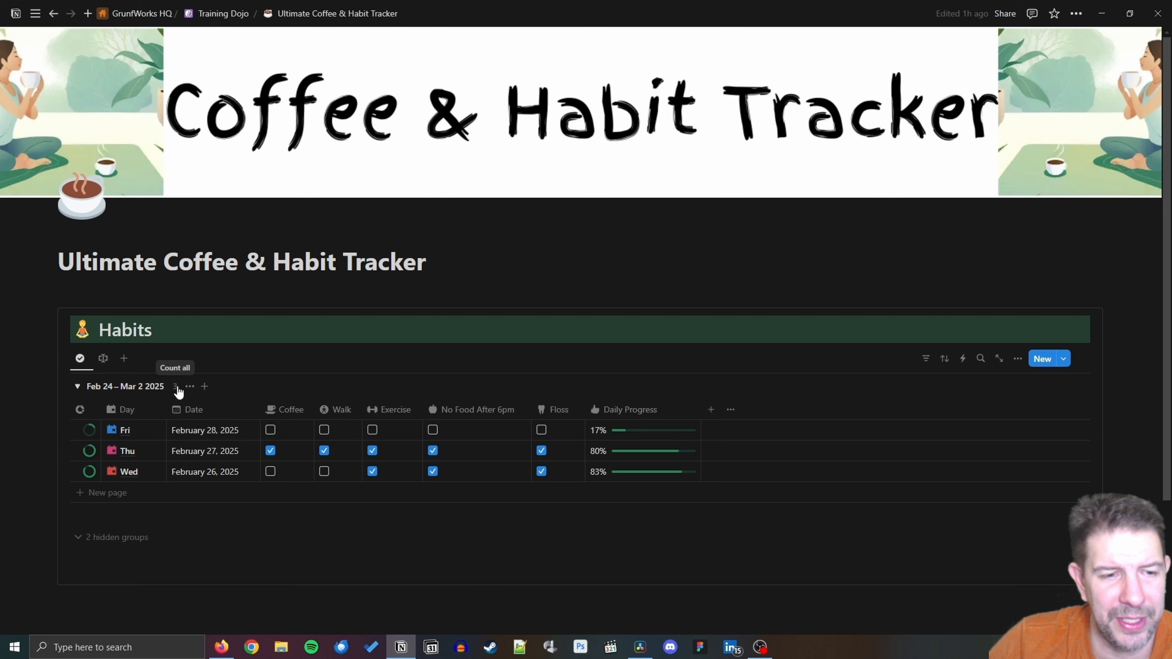
pyautogui.click(175, 388)
pyautogui.moveTo(185, 412)
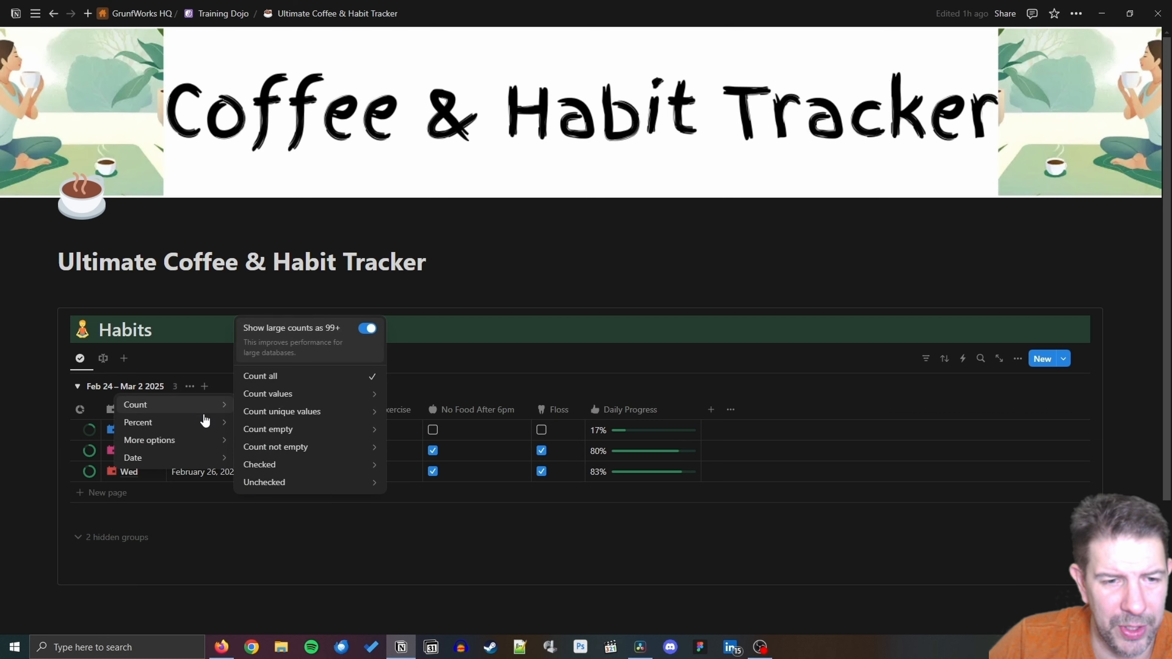
pyautogui.moveTo(208, 429)
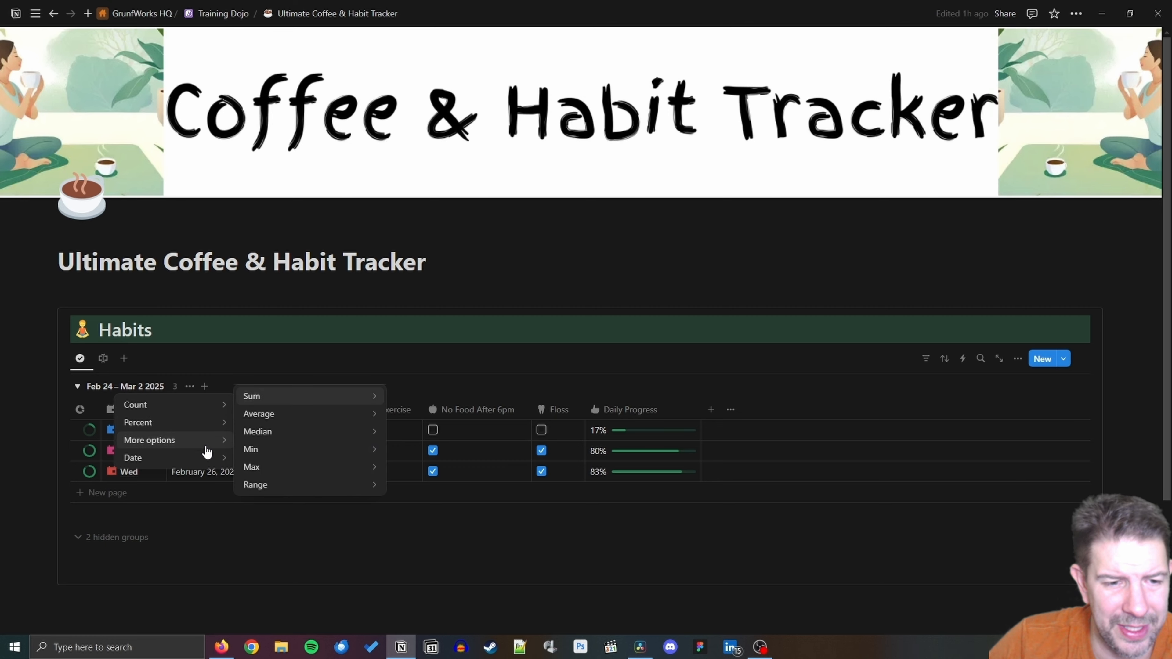
pyautogui.moveTo(310, 418)
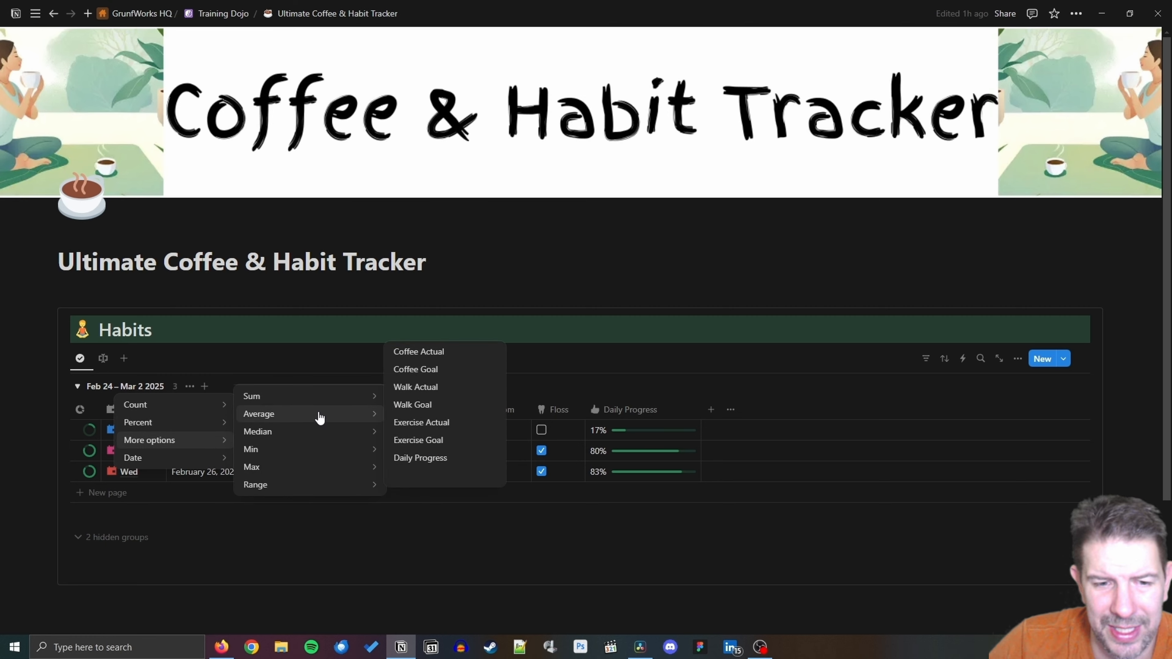
pyautogui.click(470, 460)
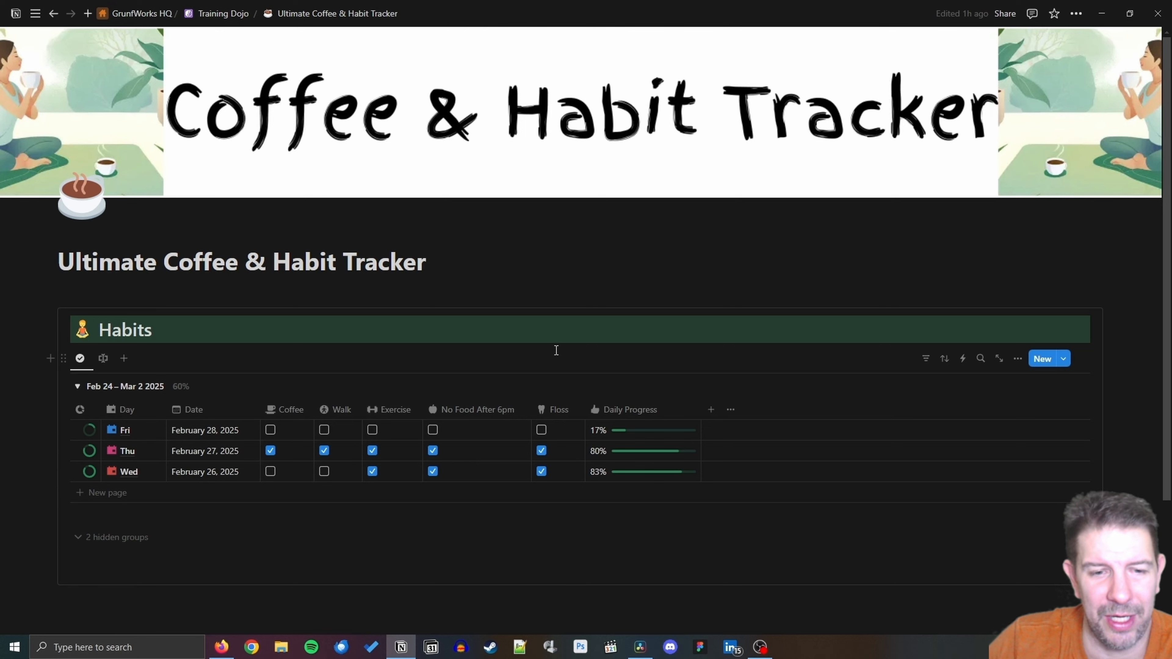
# Insert a line chart below the Habits section, using the existing HabitDB as its data source.
pyautogui.scroll(-4, 556, 350)
pyautogui.press('Return')
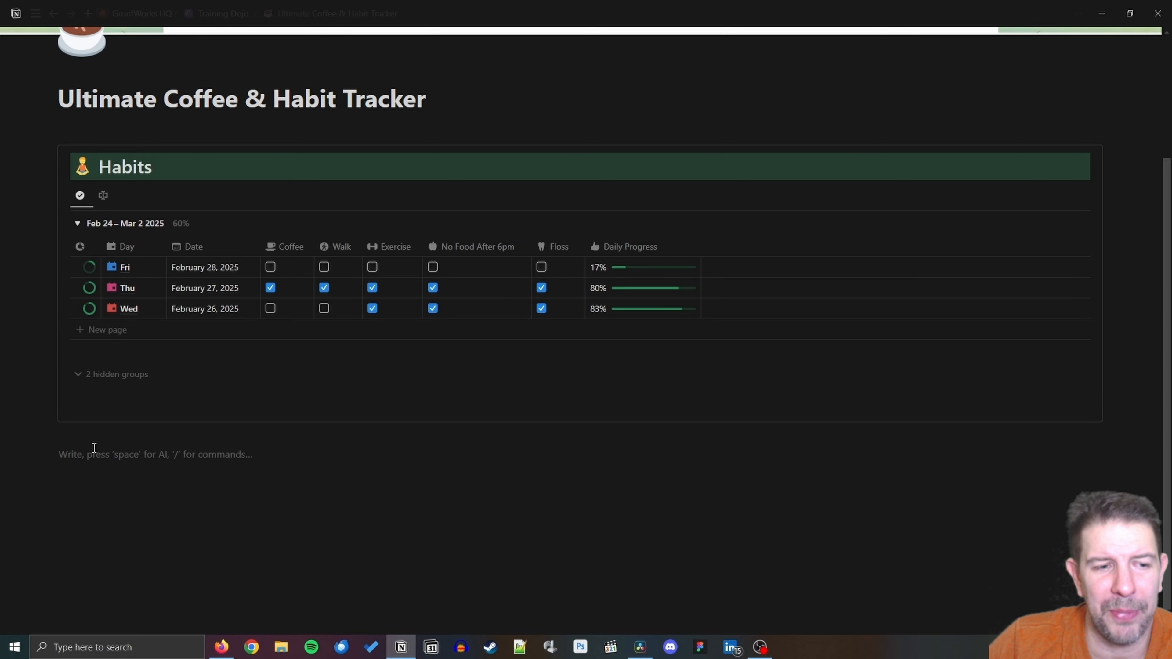
pyautogui.write('/char')
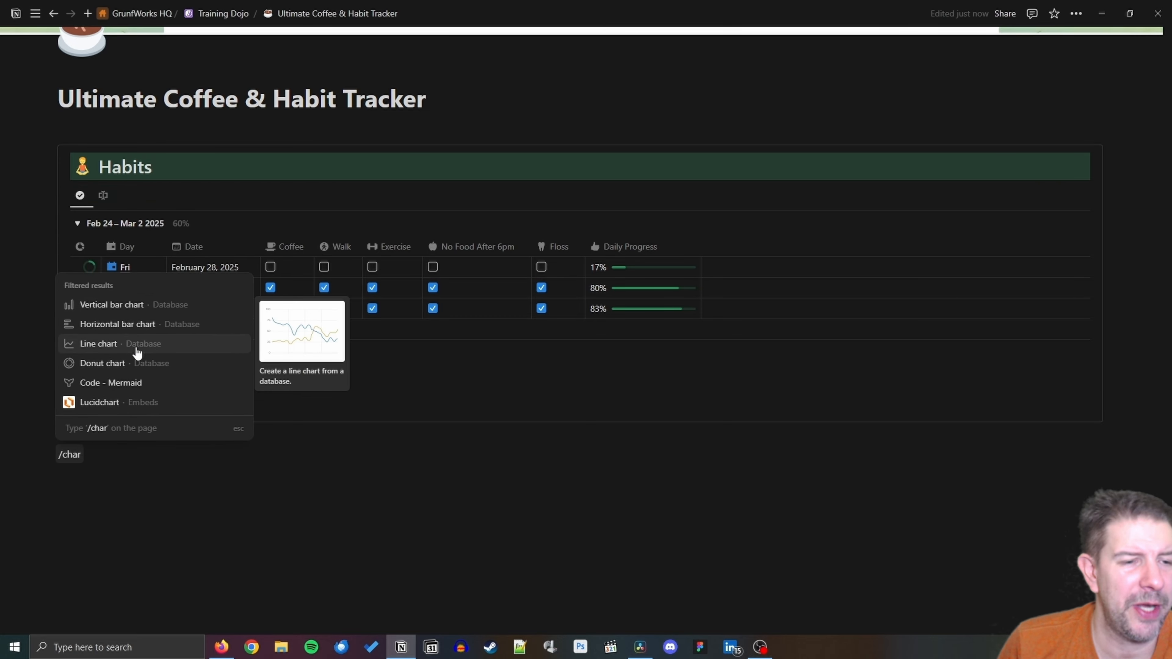
pyautogui.click(137, 344)
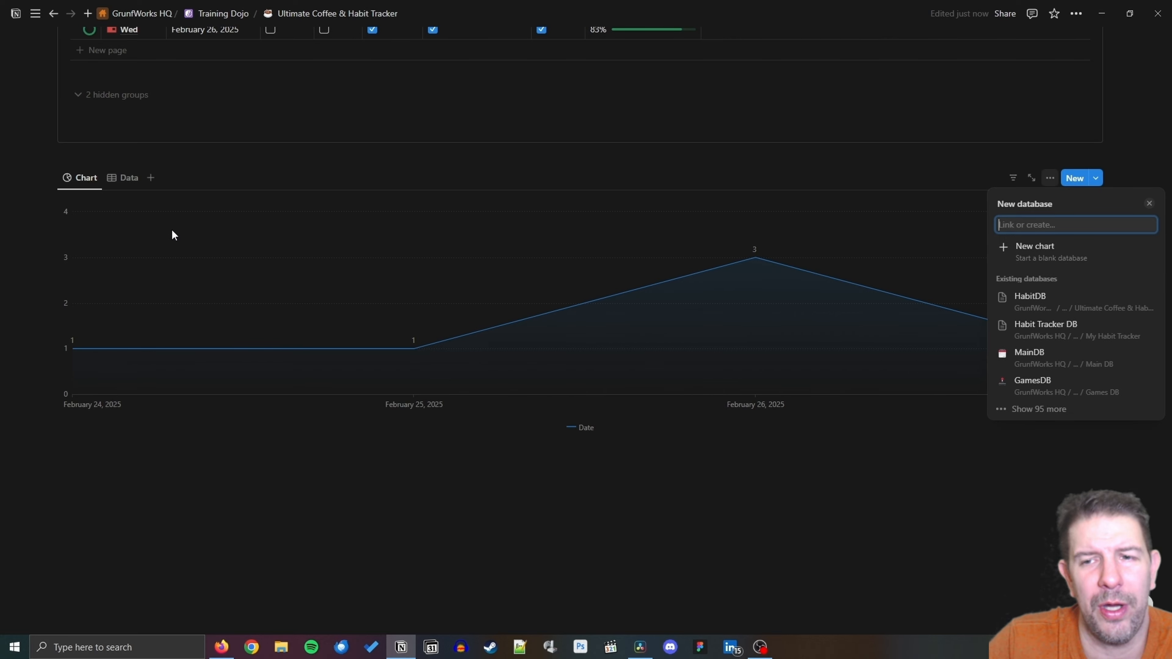
pyautogui.click(1067, 306)
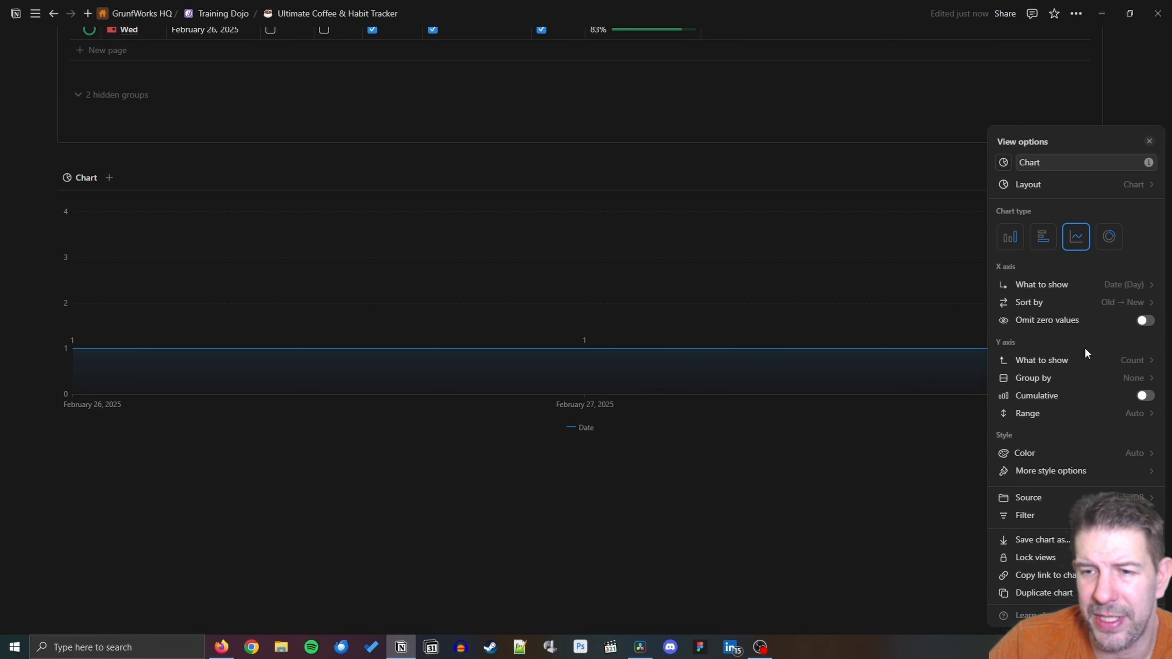
# Plot the average of the unnamed progress-ring property on the chart's Y axis and turn on the smooth line style.
pyautogui.click(1092, 365)
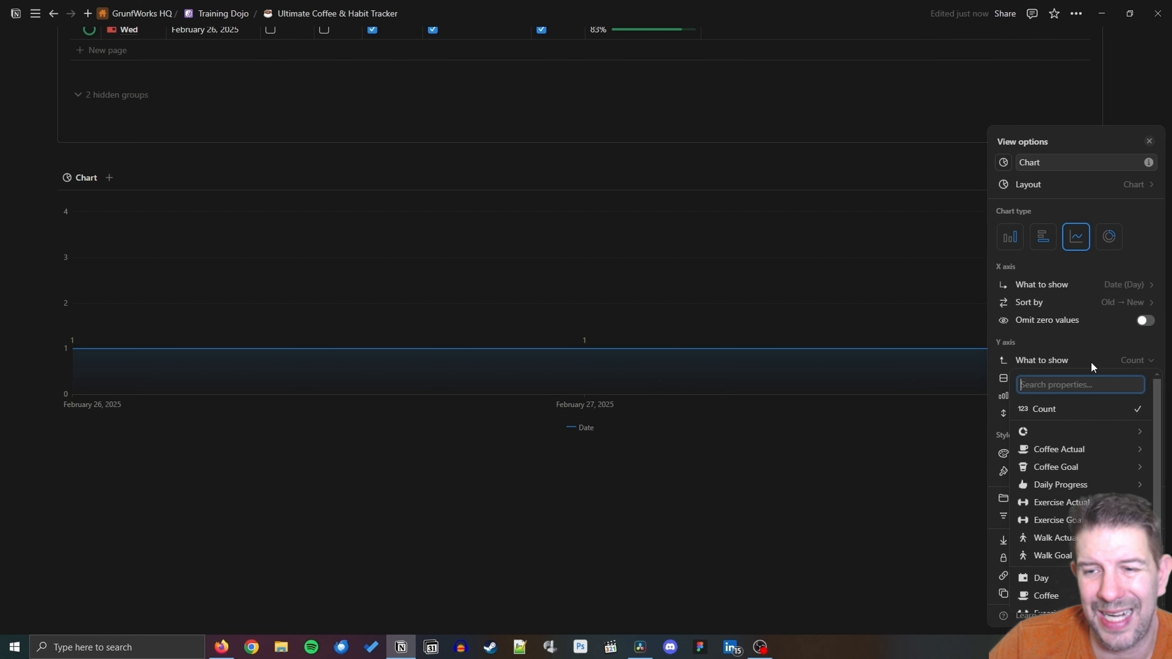
pyautogui.moveTo(1078, 437)
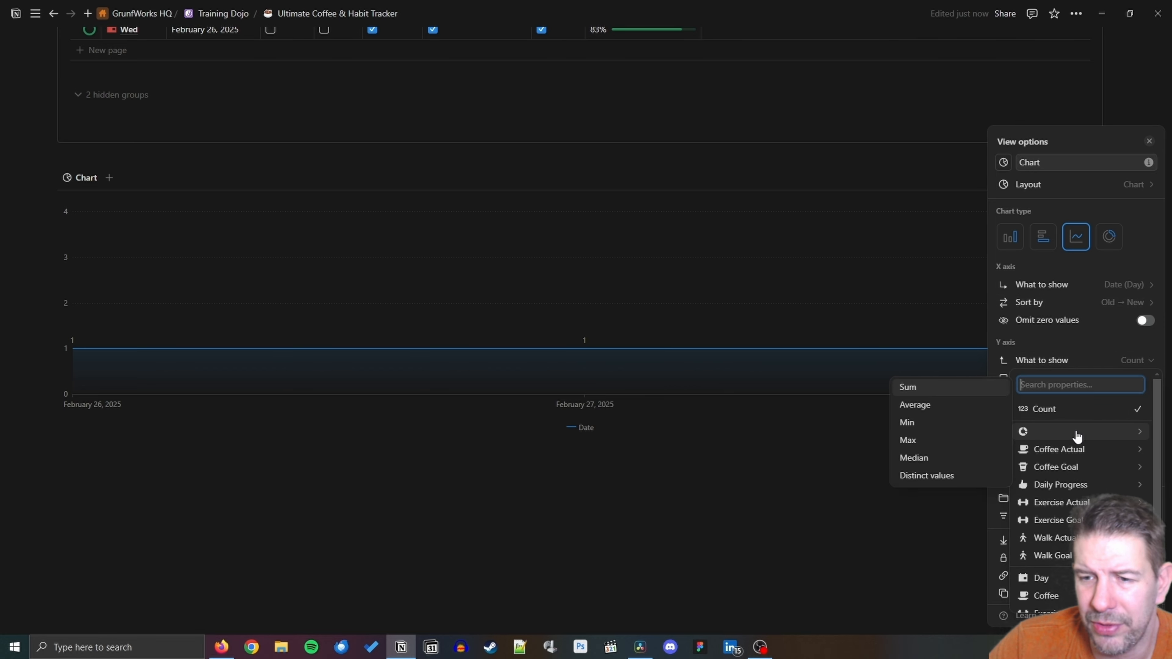
pyautogui.click(958, 409)
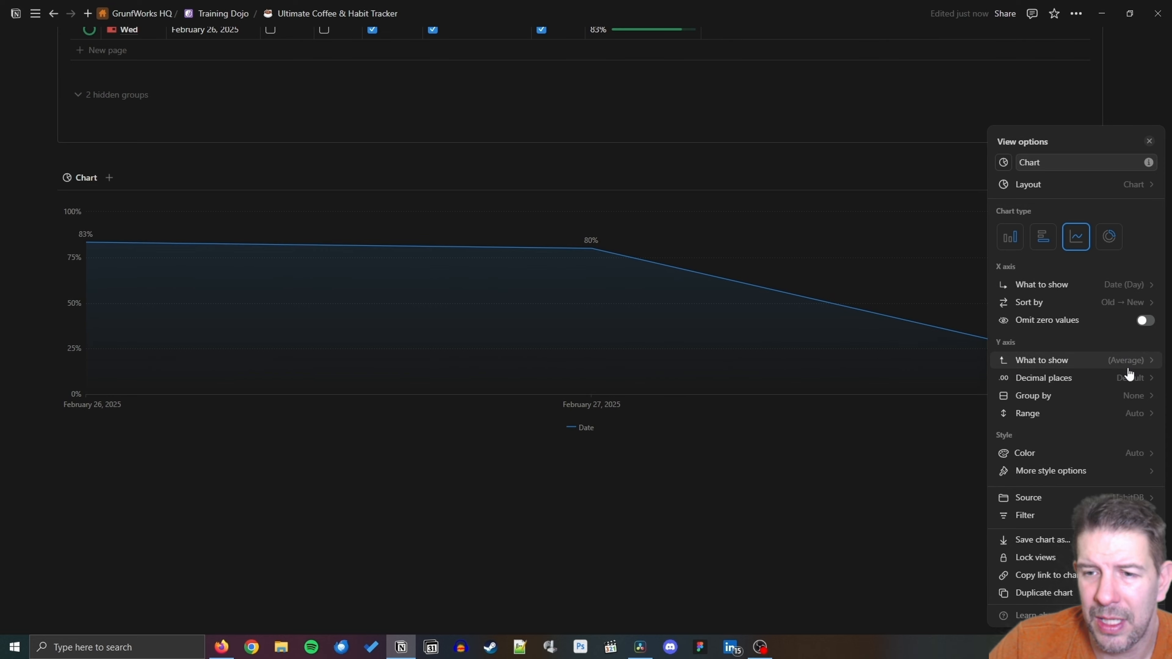
pyautogui.click(1131, 397)
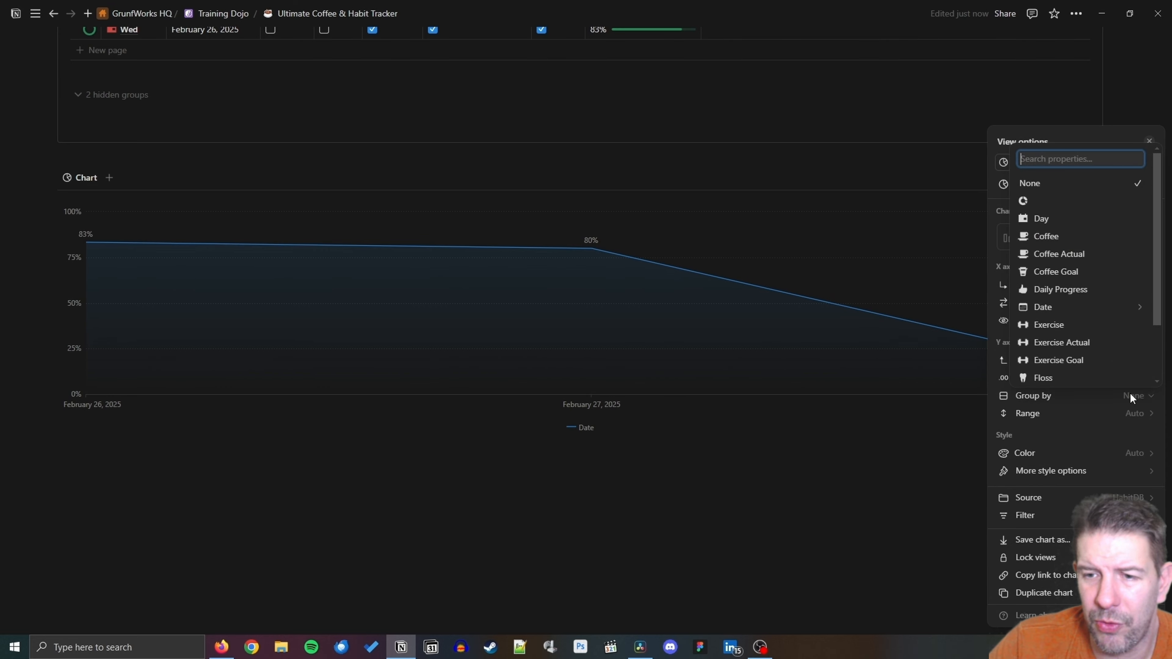
pyautogui.click(1131, 394)
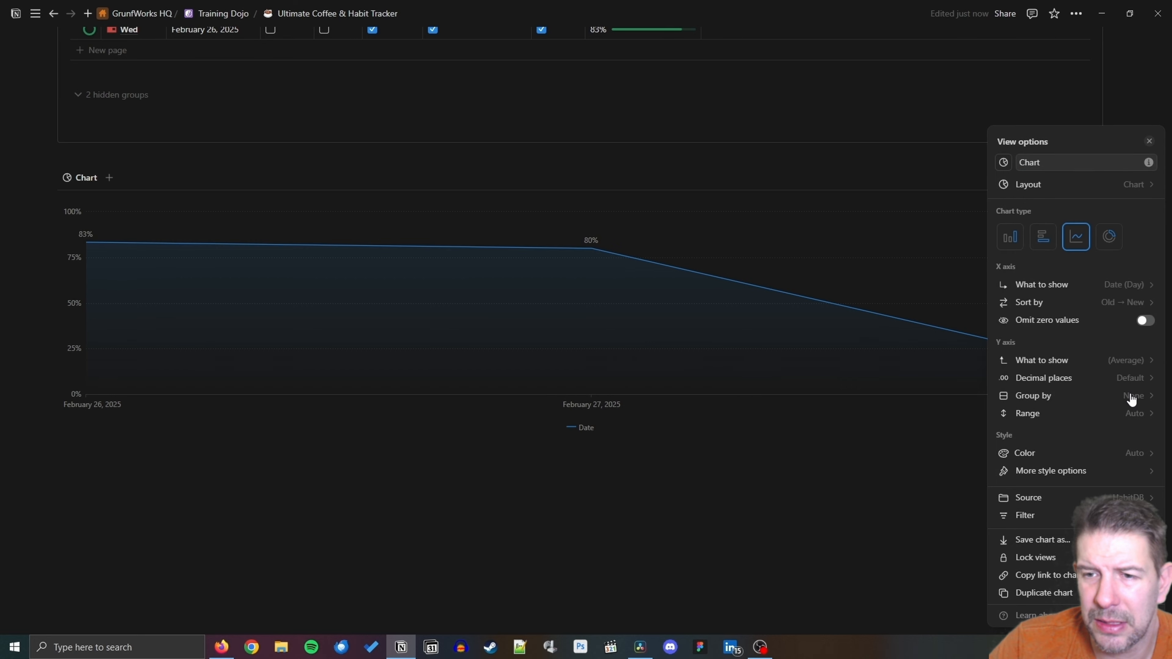
pyautogui.click(1123, 471)
pyautogui.click(1144, 330)
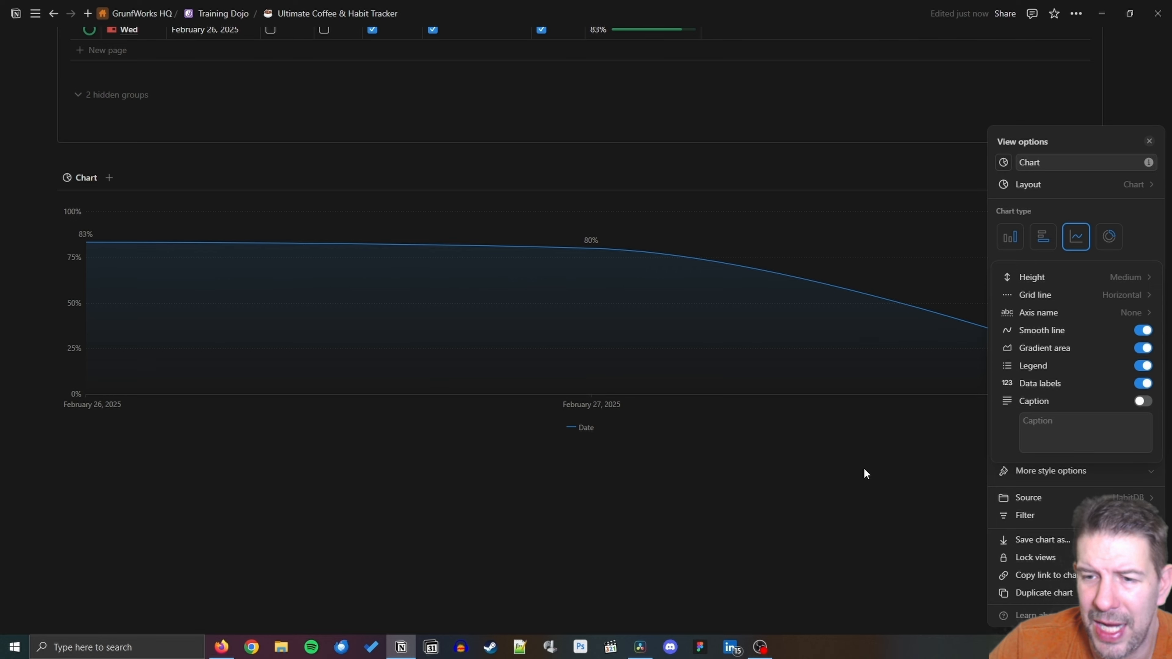
# Rename the chart view as Daily Goals and give it a line-chart icon.
pyautogui.click(826, 484)
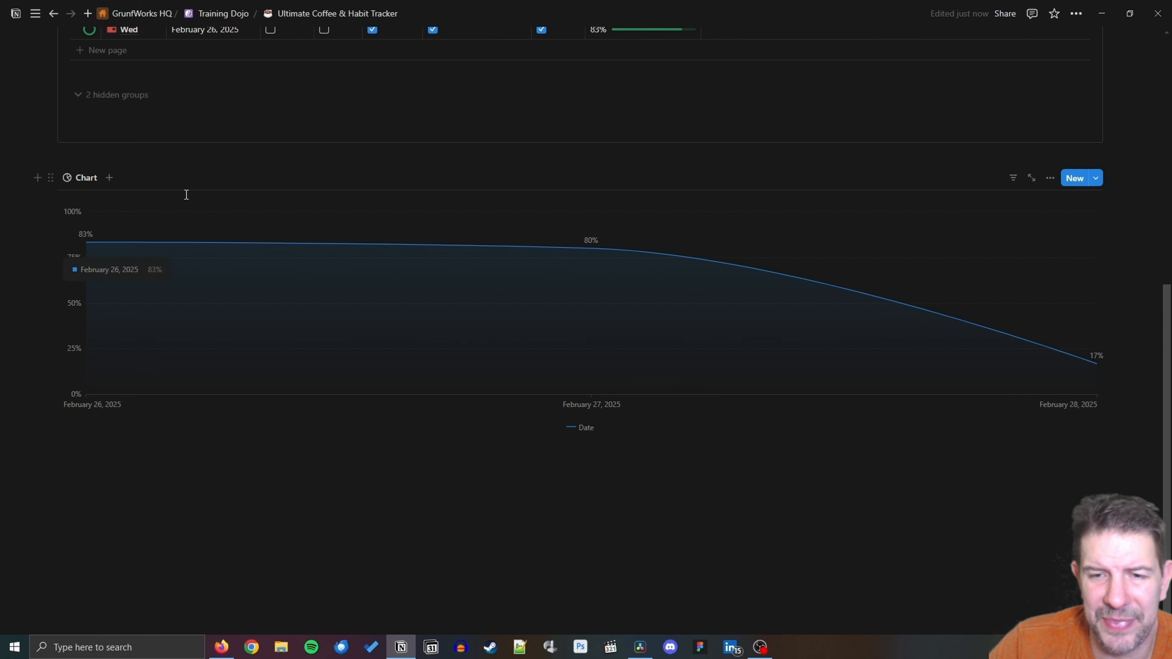
pyautogui.click(82, 180)
pyautogui.click(103, 201)
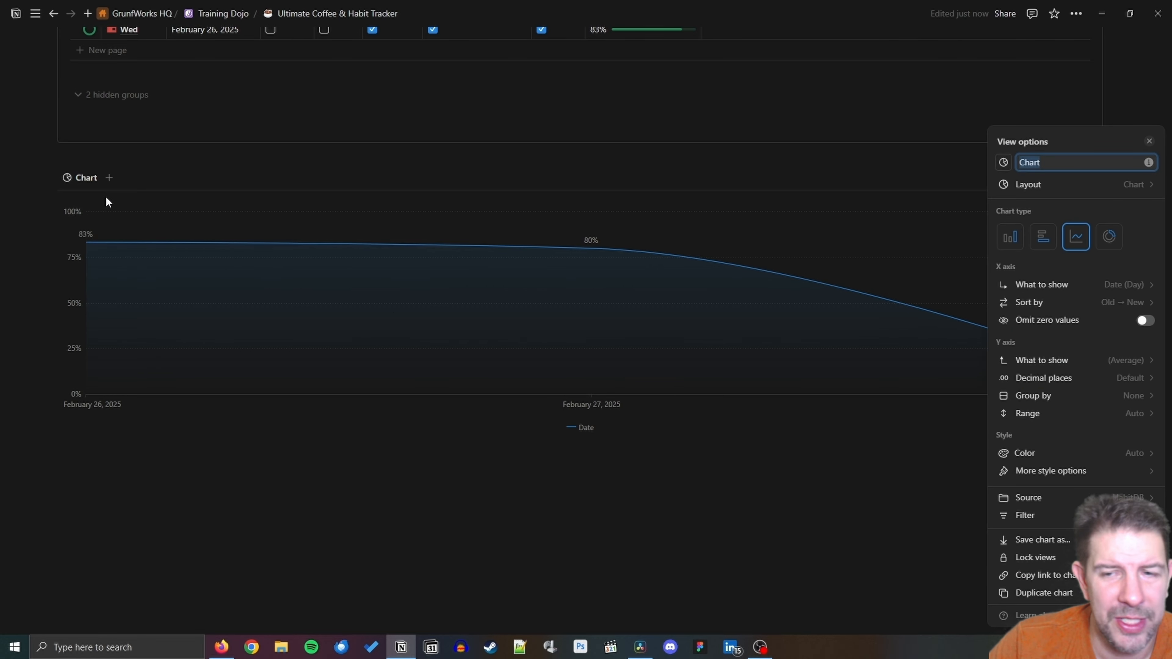
pyautogui.write('Daily Goals')
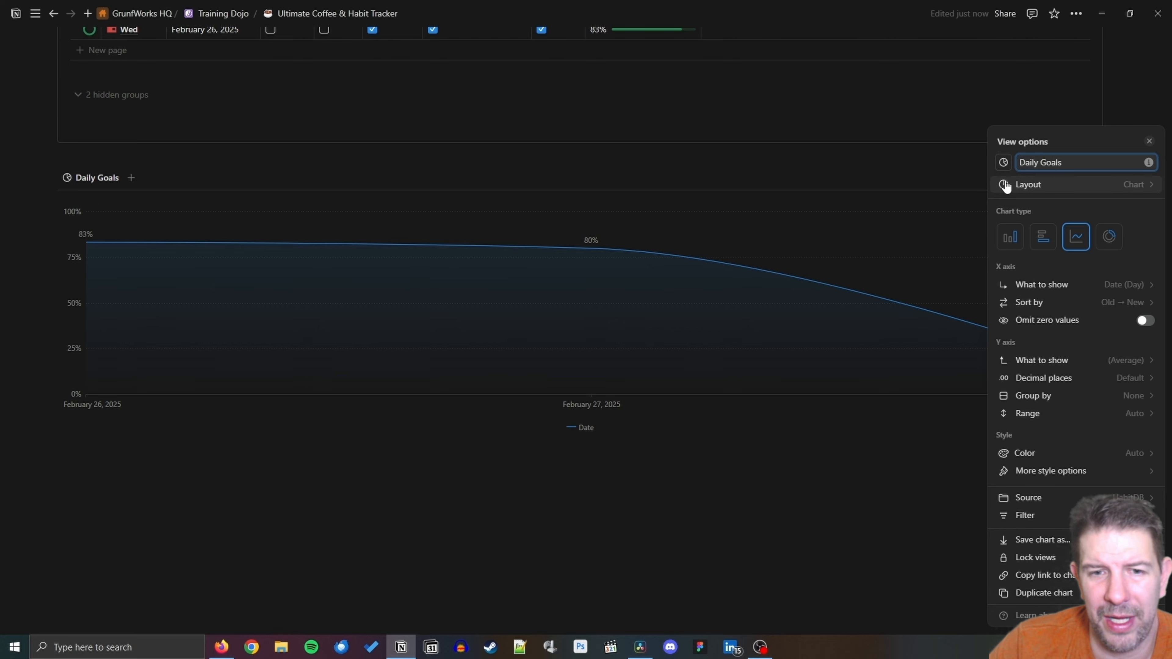
pyautogui.click(1004, 163)
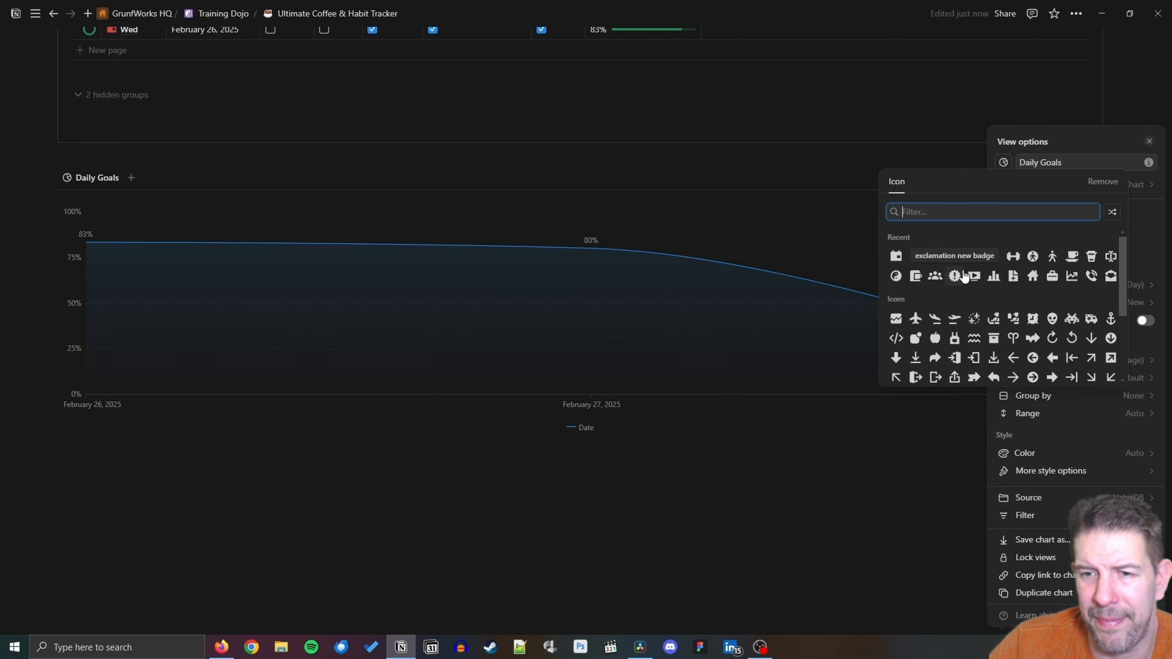
pyautogui.click(1072, 276)
pyautogui.click(635, 457)
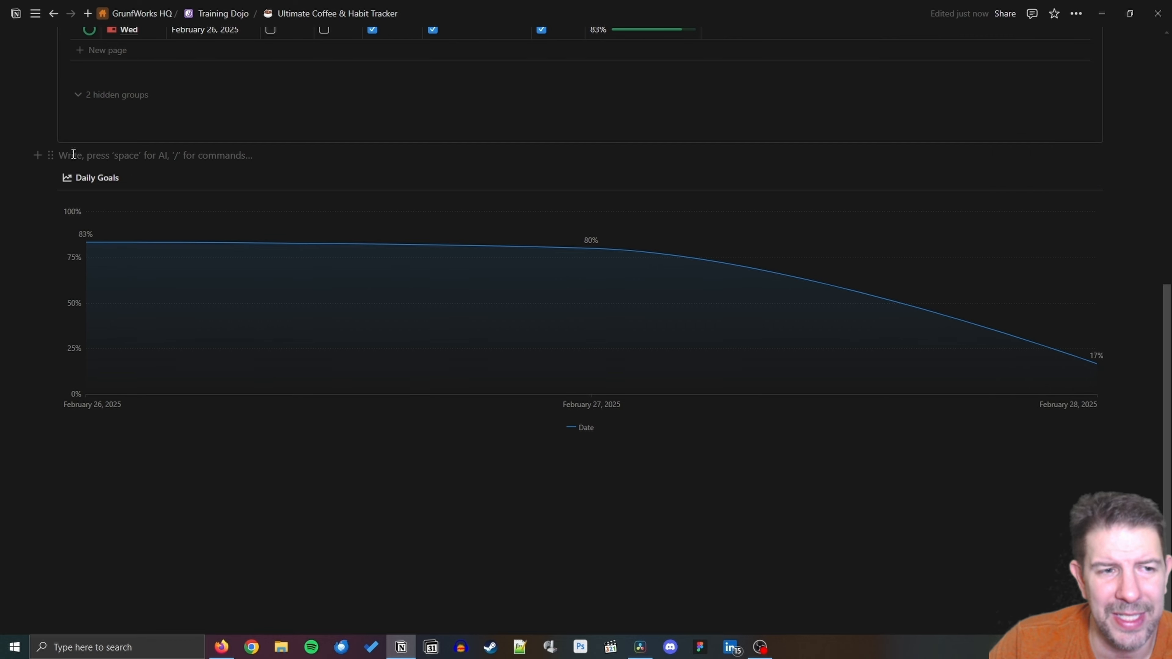
# Insert a Heading 1 block directly above the chart and give it a green background.
pyautogui.press('Return')
pyautogui.write('/')
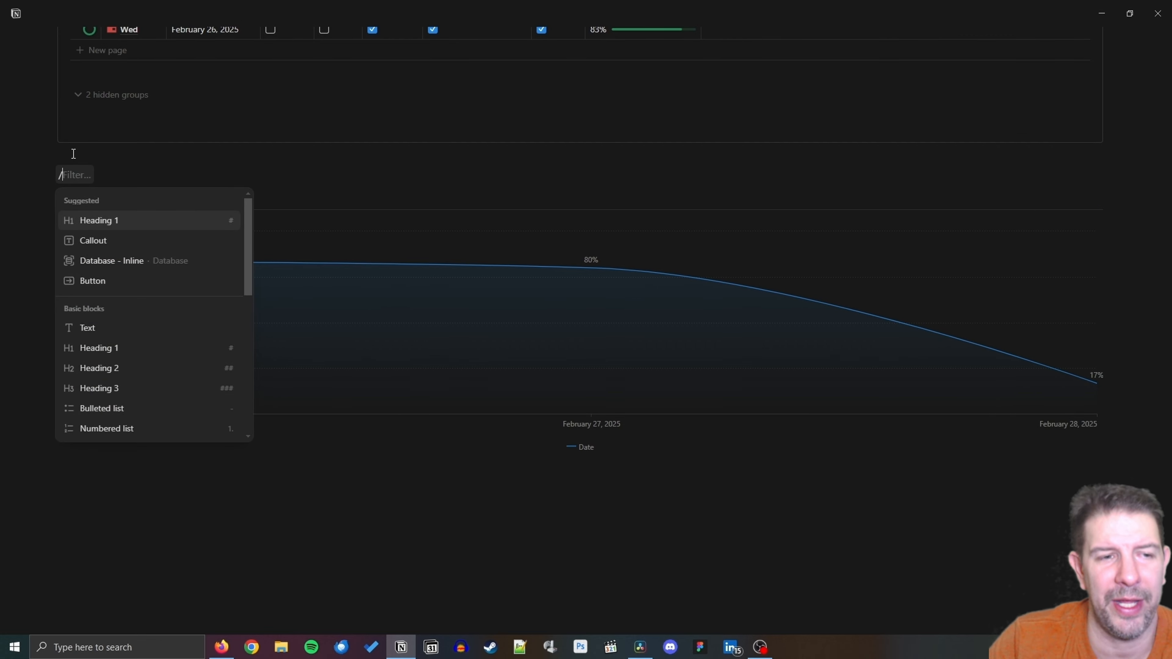
pyautogui.write('h1')
pyautogui.press('Return')
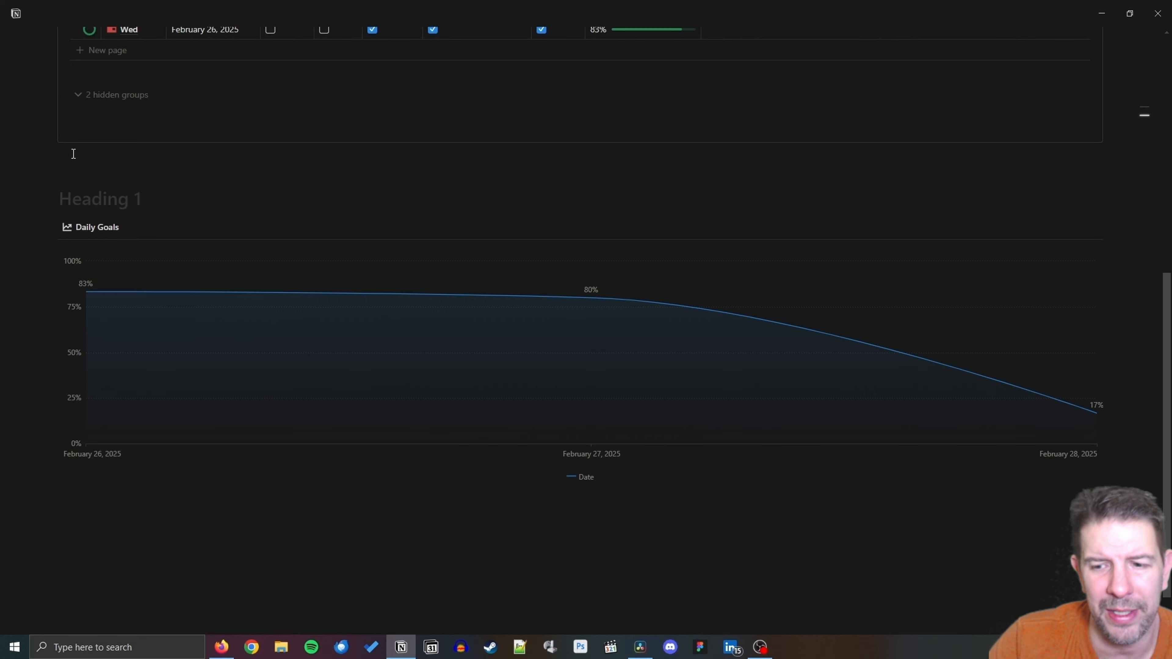
pyautogui.click(52, 199)
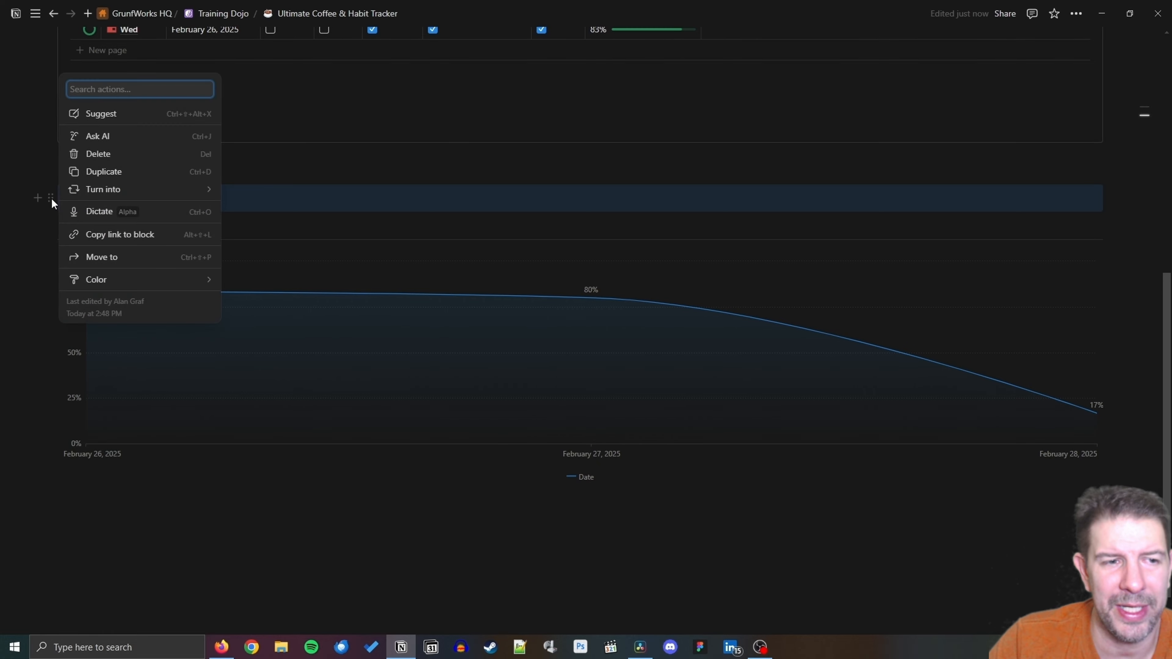
pyautogui.moveTo(88, 279)
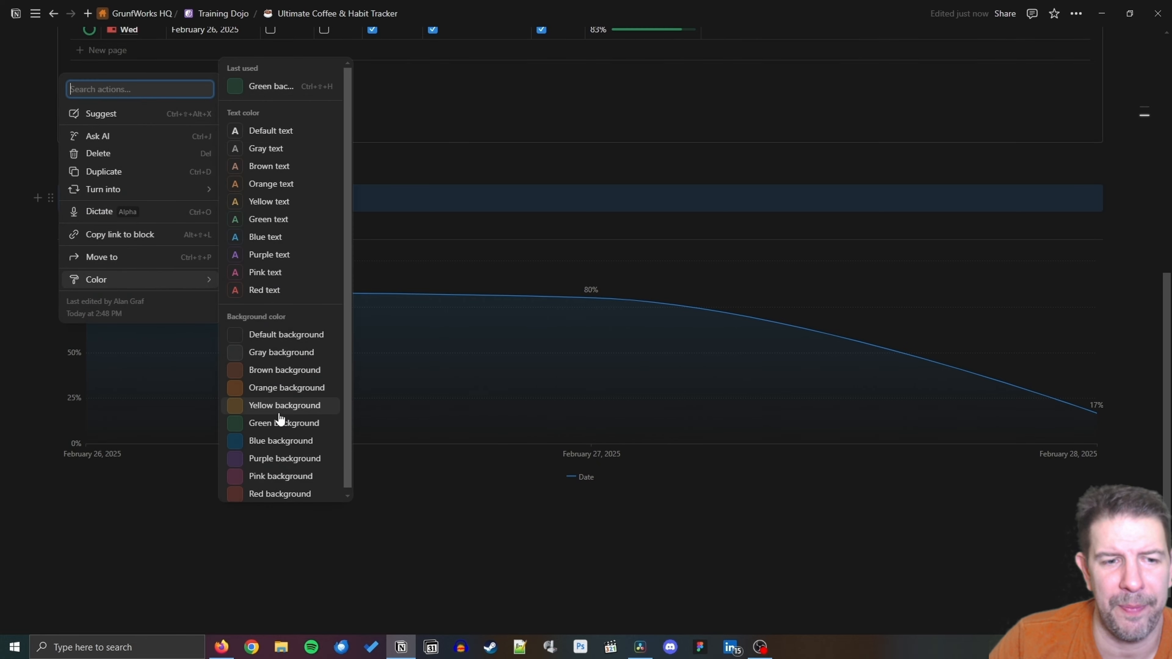
pyautogui.click(279, 424)
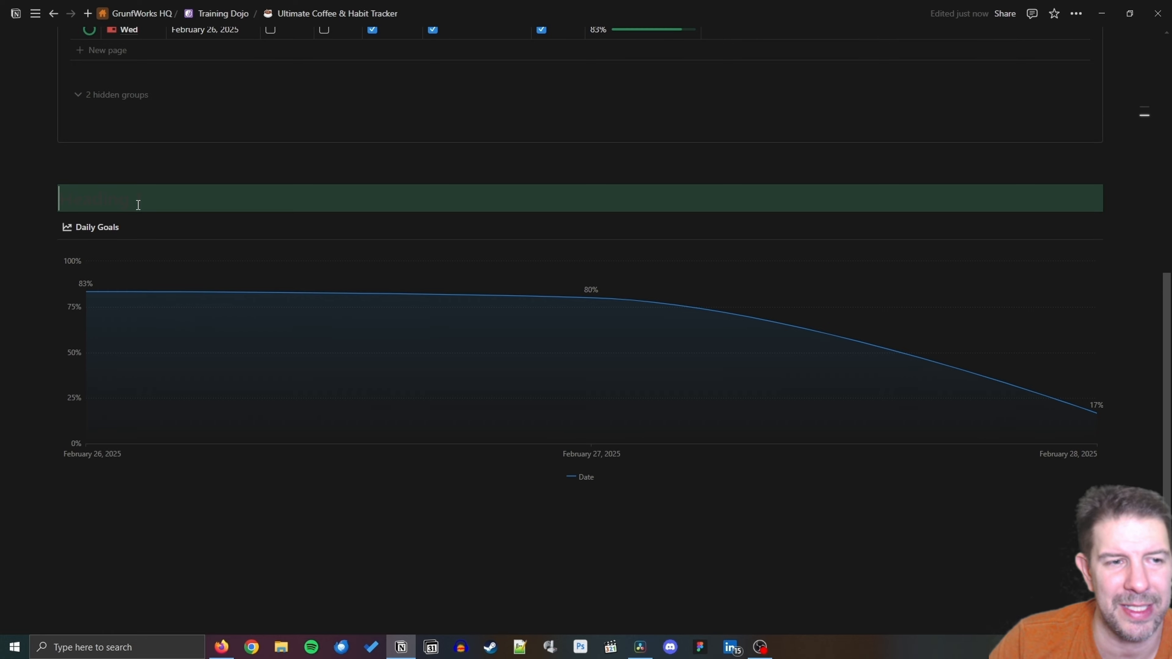
# Fill the green heading with a check mark emoji followed by the text "Daily Goals".
pyautogui.write('/emo')
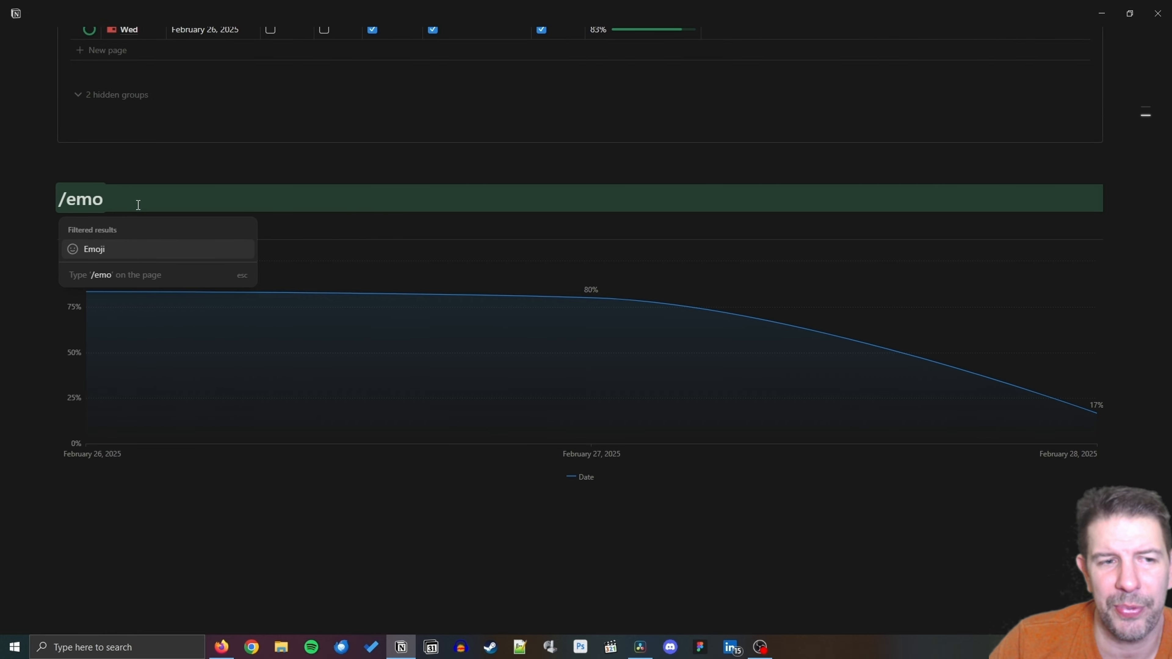
pyautogui.press('Return')
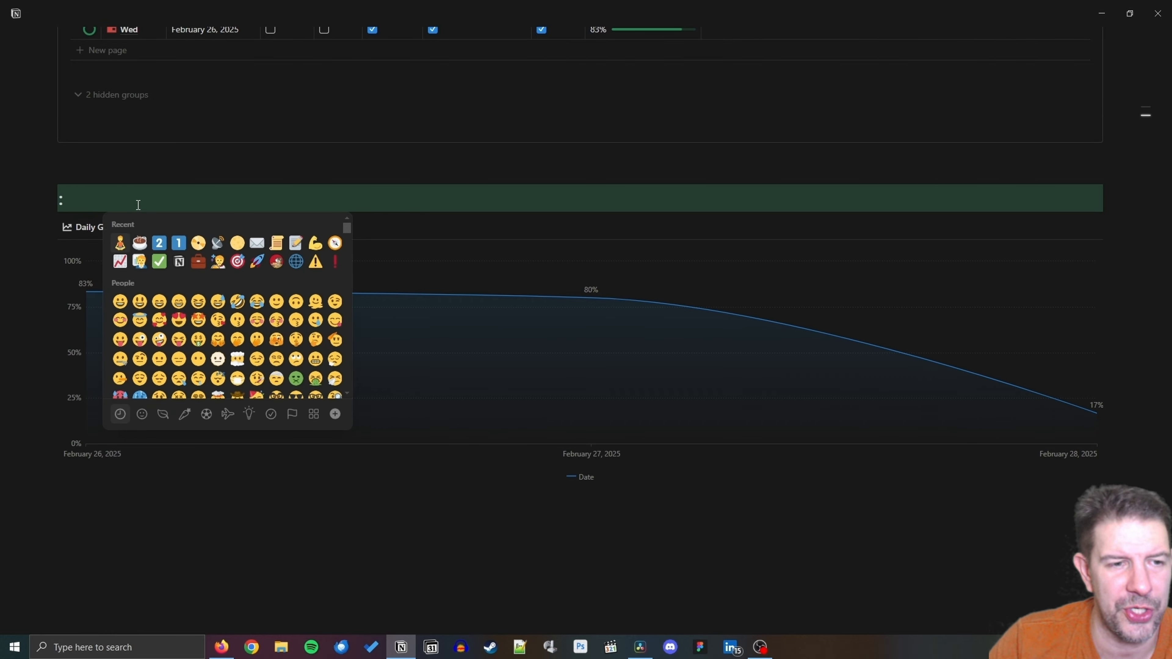
pyautogui.click(160, 262)
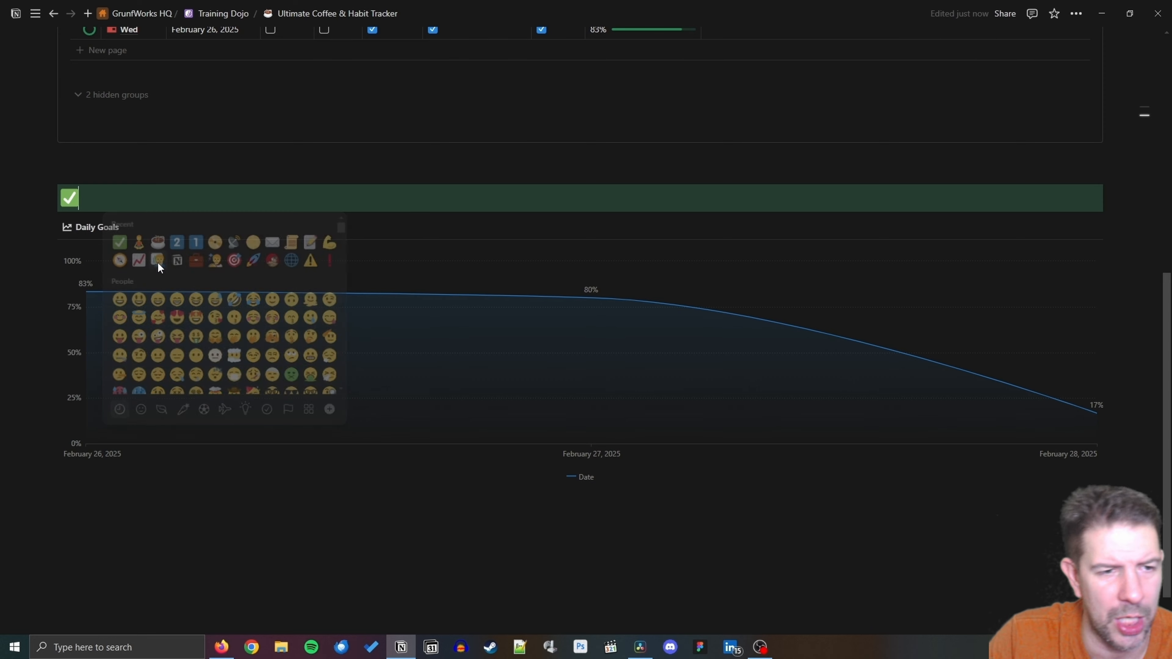
pyautogui.write('Daily Goals')
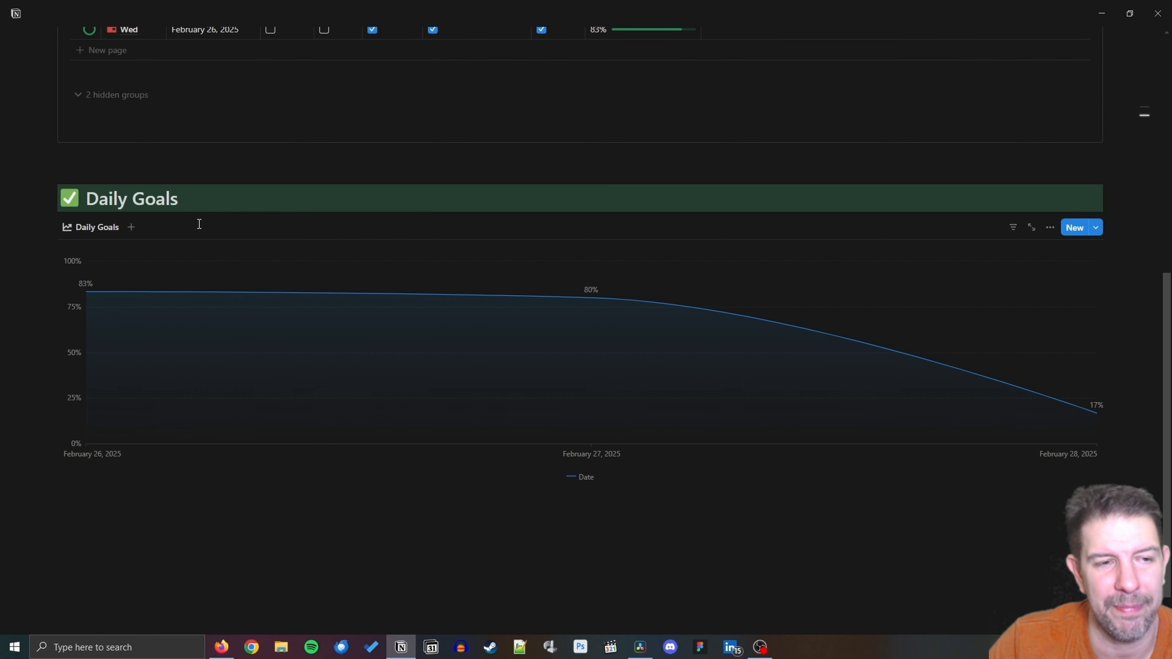
# Clear the chart view's name so that its tab shows only the icon.
pyautogui.click(76, 229)
pyautogui.click(113, 250)
pyautogui.press('BackSpace')
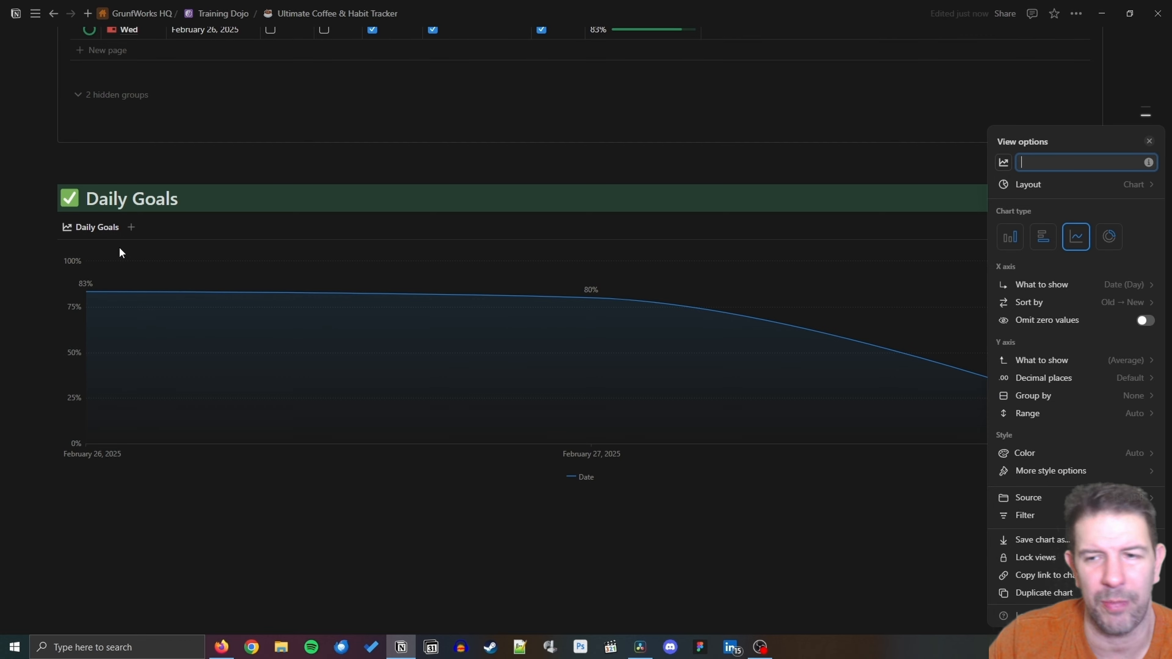
pyautogui.click(516, 599)
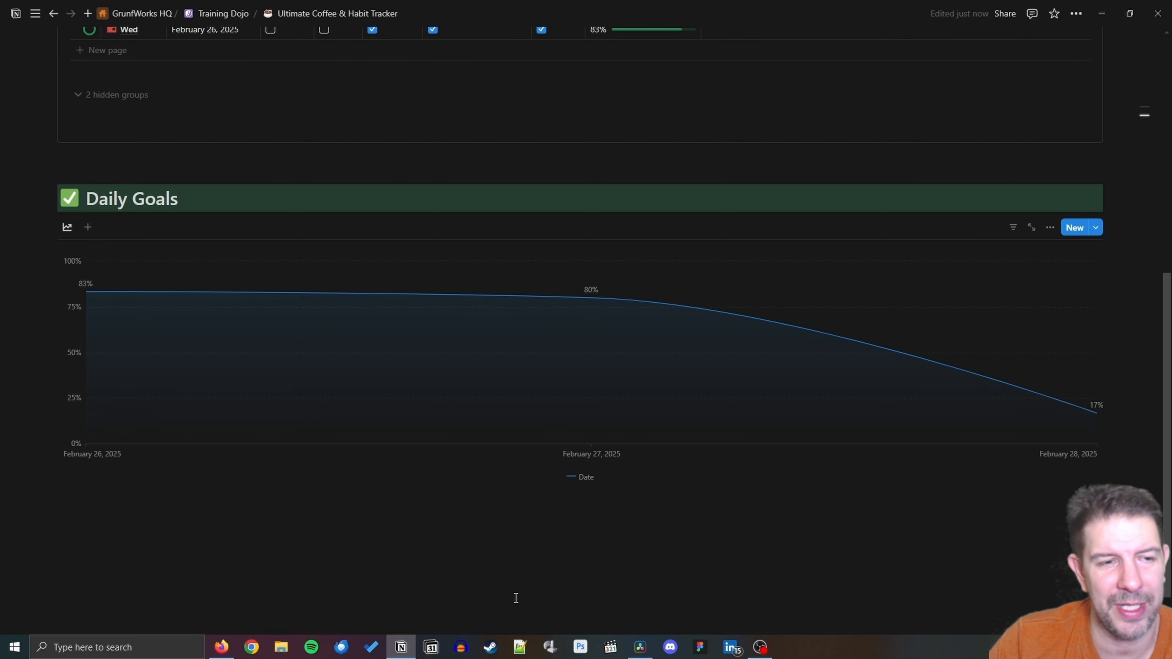
# Insert a callout above the Daily Goals heading and move the heading and the chart into it.
pyautogui.press('Return')
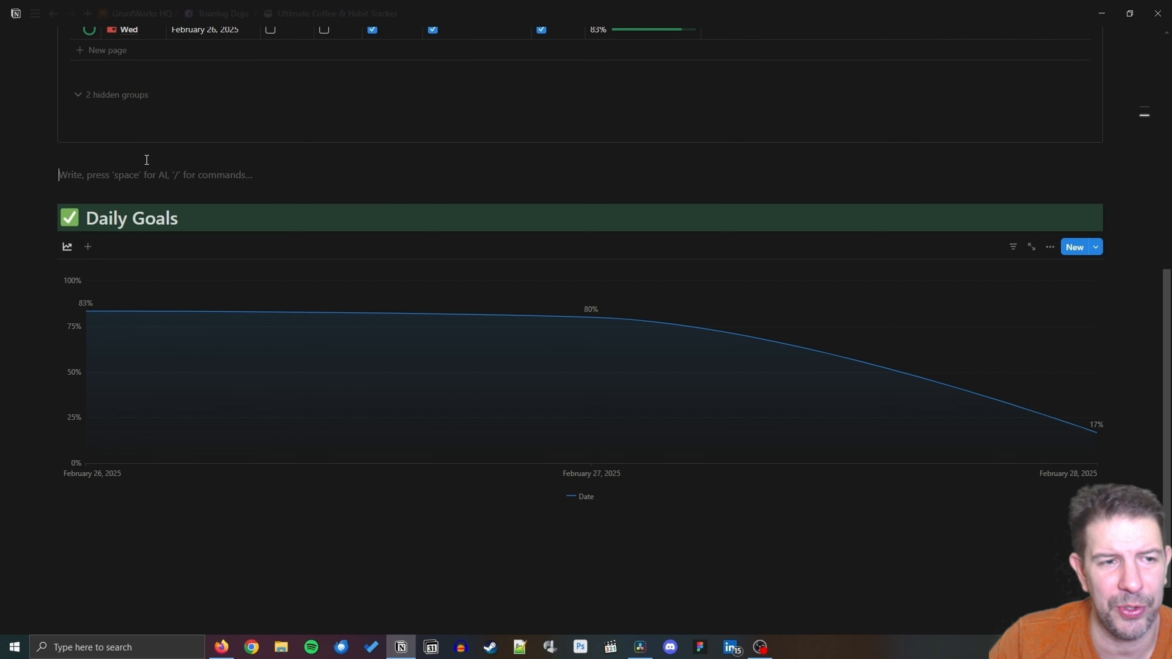
pyautogui.write('/call')
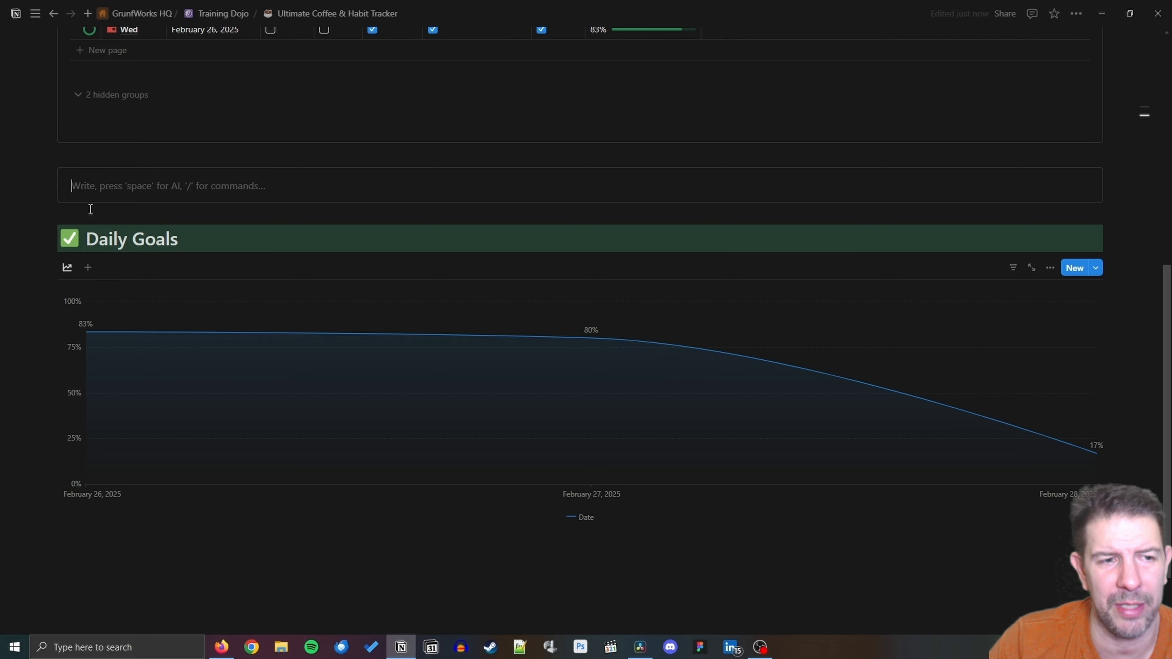
pyautogui.moveTo(48, 238); pyautogui.dragTo(65, 204)
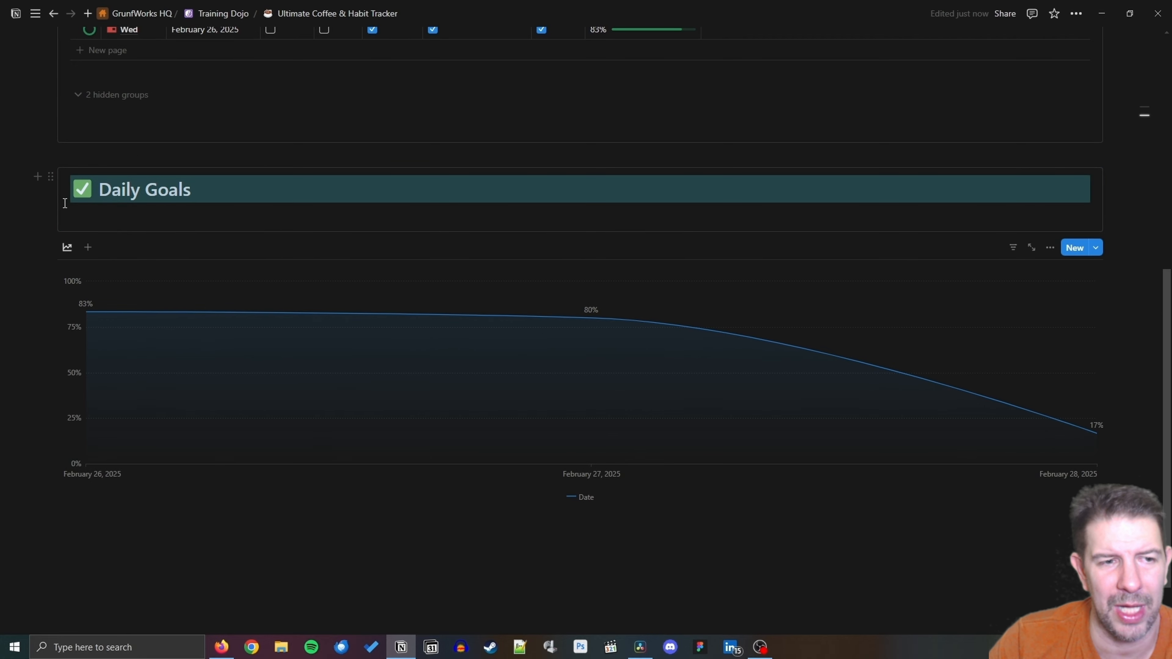
pyautogui.moveTo(51, 247); pyautogui.dragTo(79, 210)
# Place the Daily Goals callout beside the Habits callout as a second column and widen the Habits column.
pyautogui.scroll(5, 415, 536)
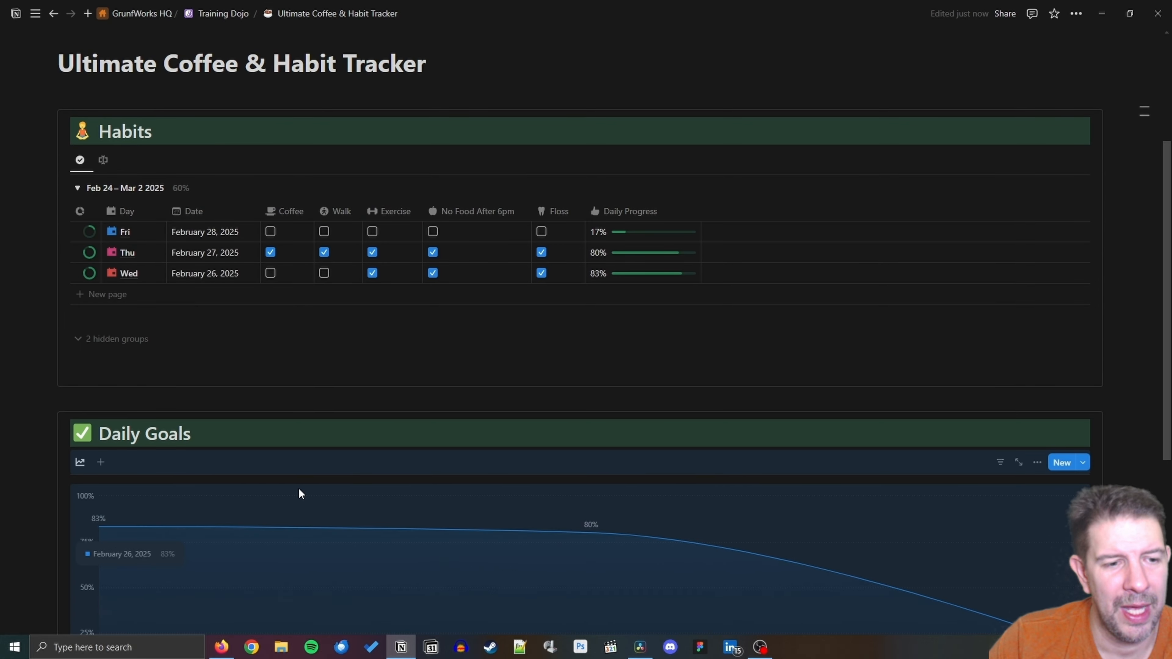
pyautogui.moveTo(49, 418); pyautogui.dragTo(1112, 151)
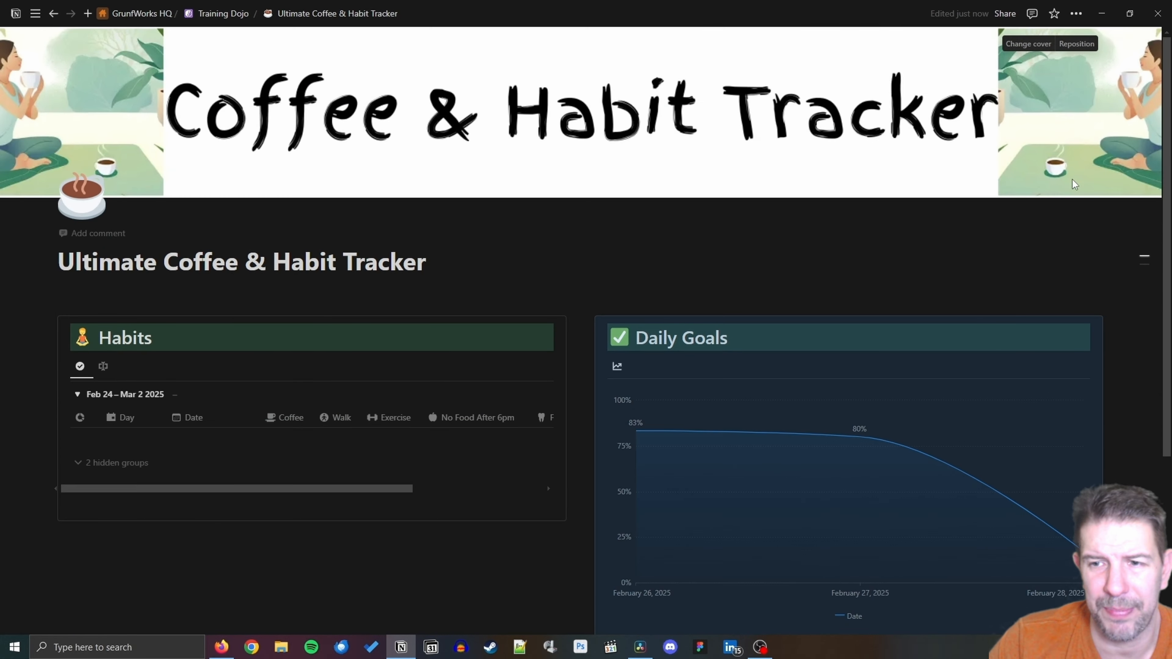
pyautogui.scroll(-4, 635, 279)
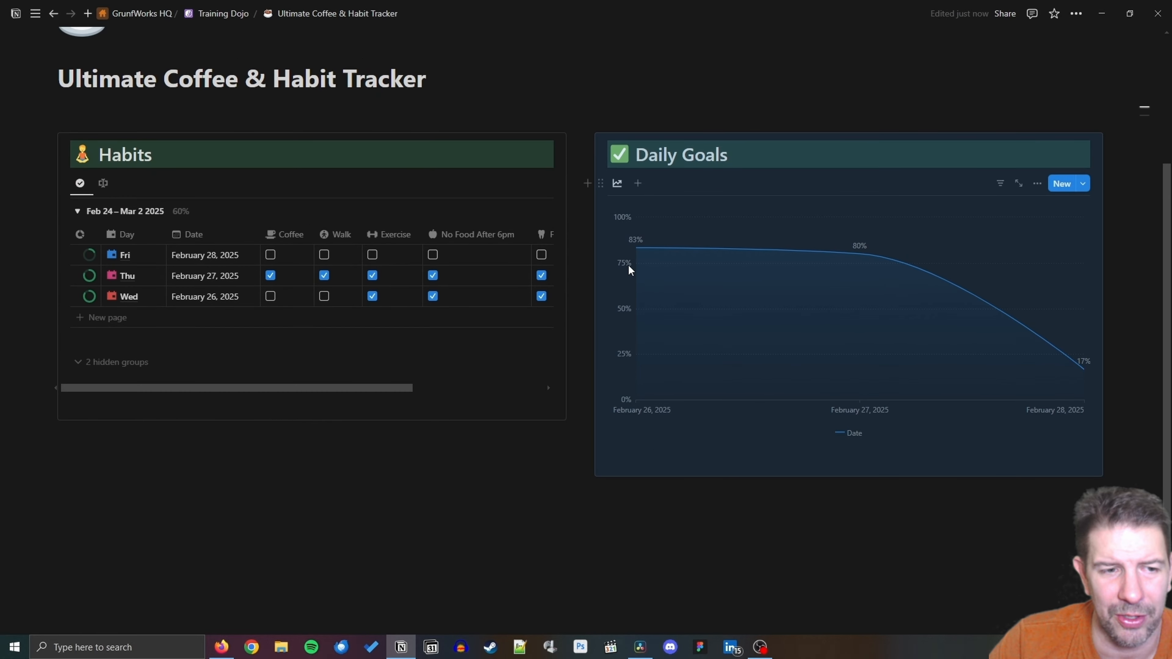
pyautogui.moveTo(575, 220); pyautogui.dragTo(676, 231)
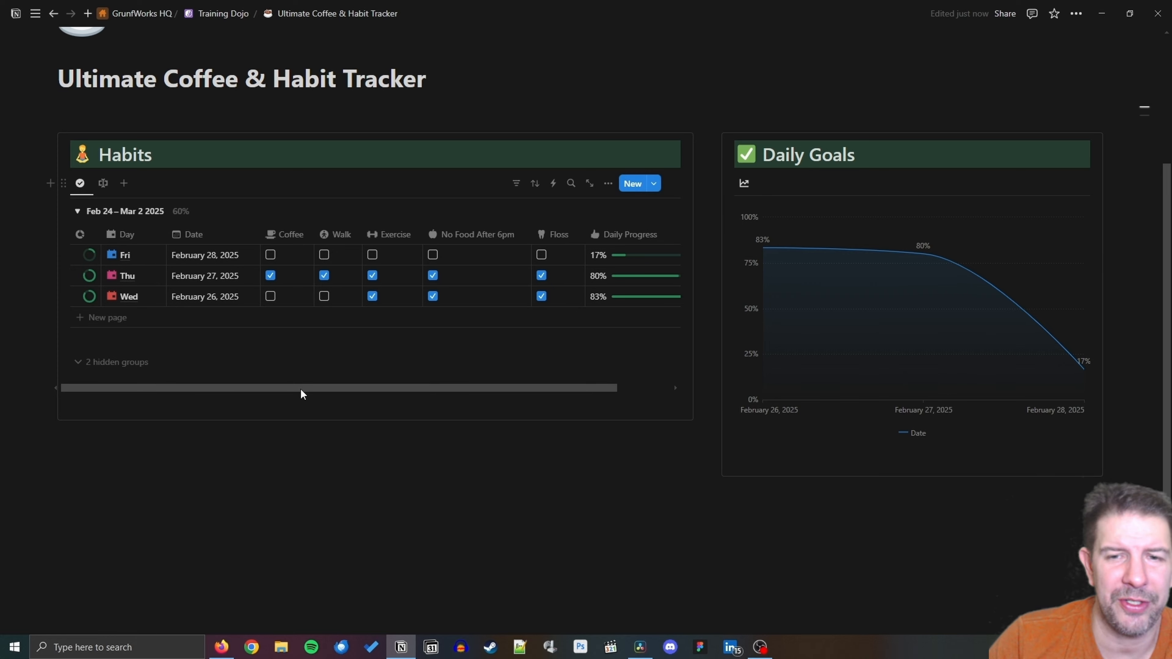
# Narrow the No Food After 6pm, Daily Progress, Day, Date and Exercise columns so the Habits table fits its callout.
pyautogui.moveTo(297, 393); pyautogui.dragTo(349, 392)
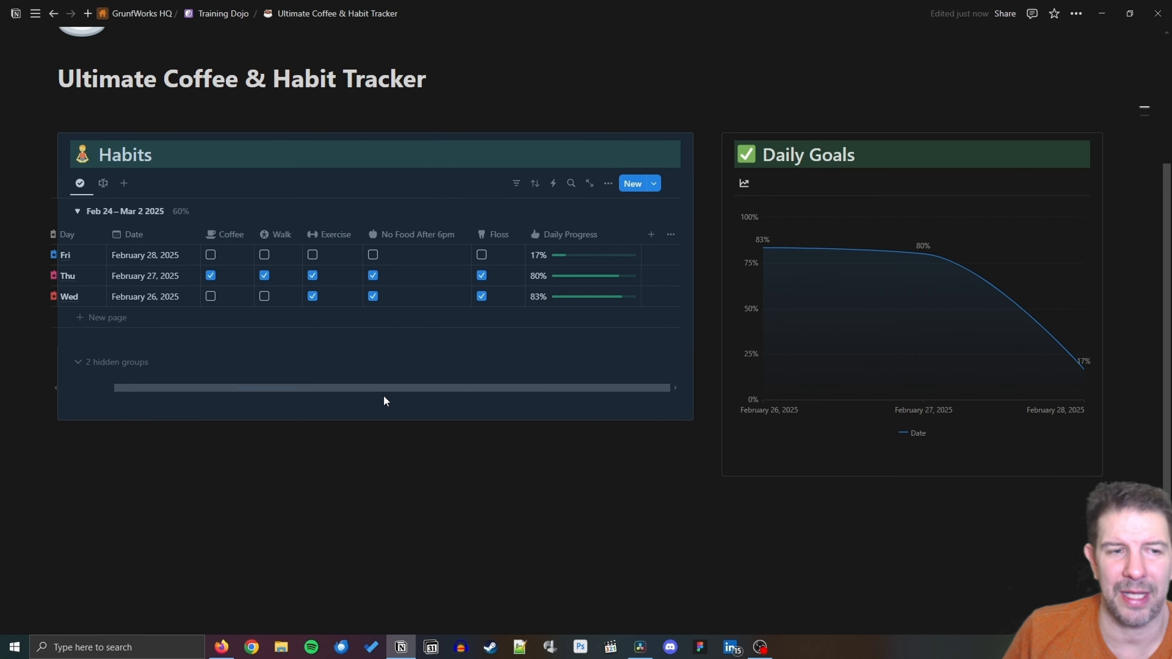
pyautogui.moveTo(469, 231); pyautogui.dragTo(471, 235)
pyautogui.moveTo(641, 233); pyautogui.dragTo(610, 243)
pyautogui.moveTo(559, 392); pyautogui.dragTo(512, 389)
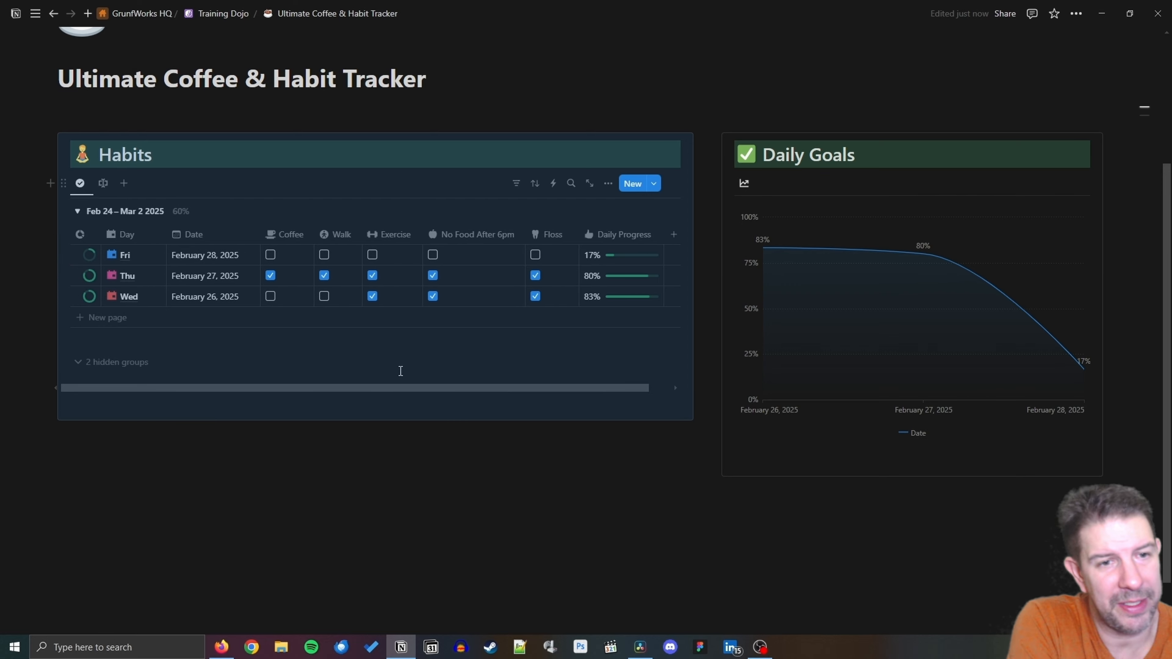
pyautogui.moveTo(165, 234); pyautogui.dragTo(137, 237)
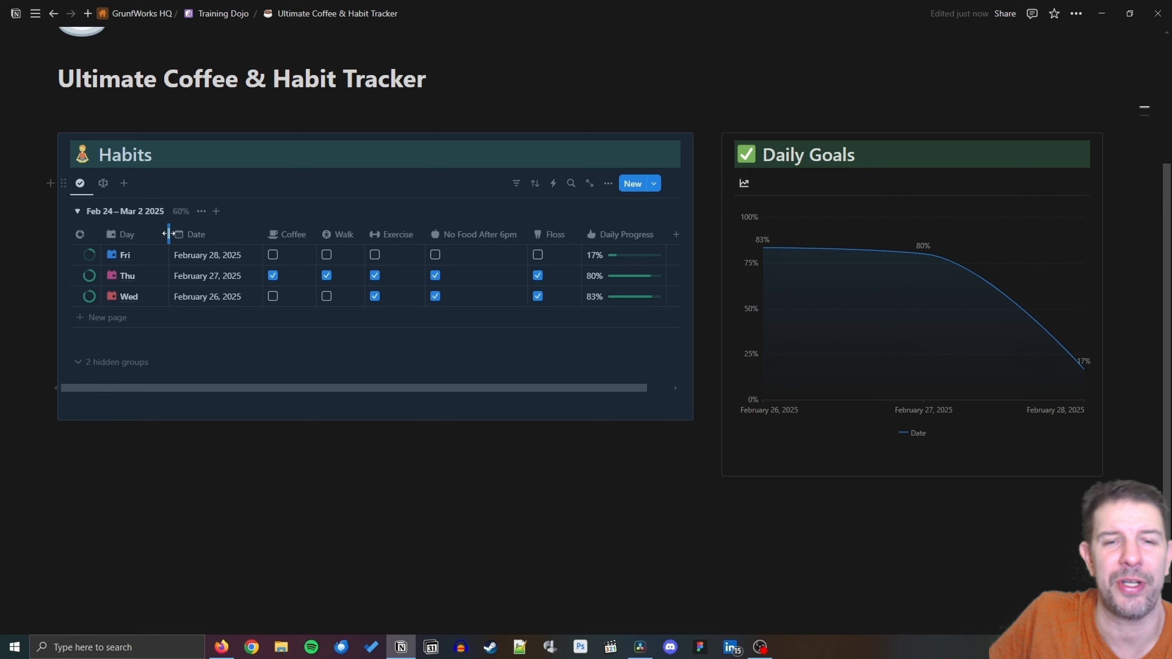
pyautogui.moveTo(256, 233); pyautogui.dragTo(242, 232)
pyautogui.moveTo(405, 234); pyautogui.dragTo(399, 235)
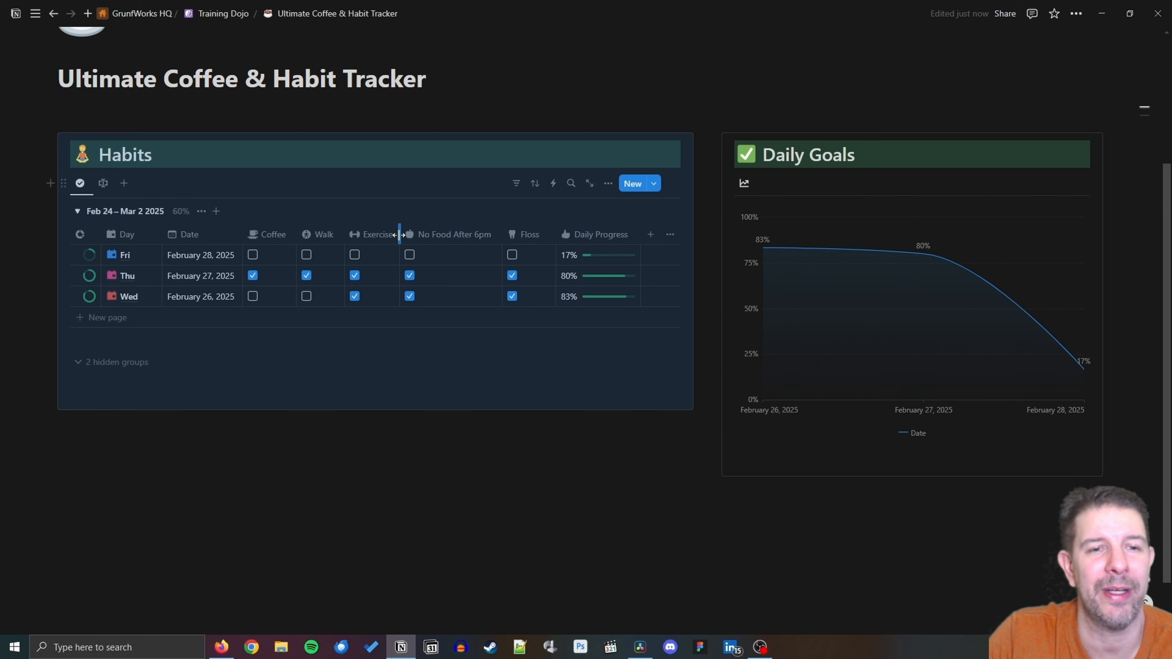
# Add a toggle titled "Helper Databases - Do not Delete" below the Habits callout.
pyautogui.click(517, 457)
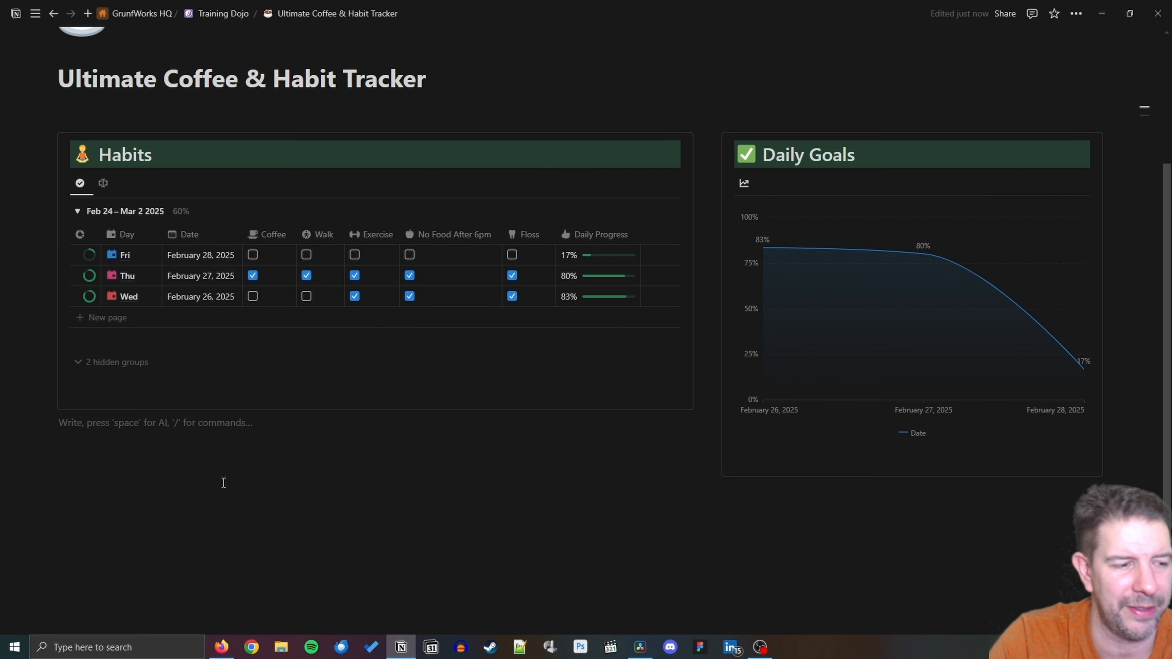
pyautogui.write('> Helper')
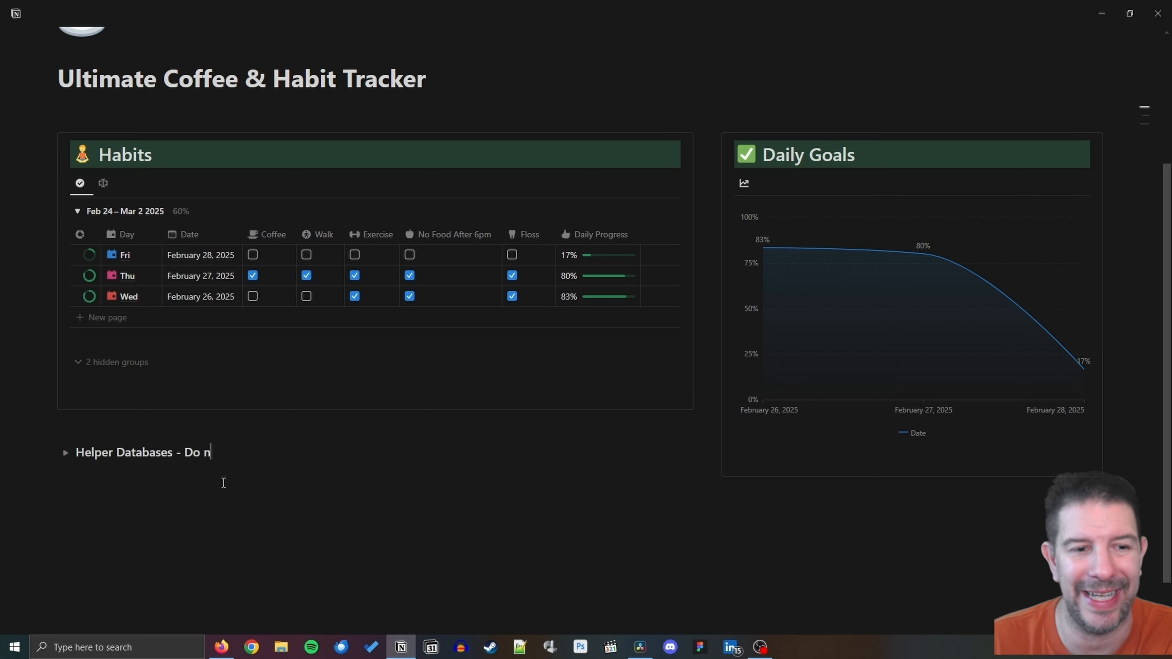
pyautogui.write(' Databases - Do not Delete')
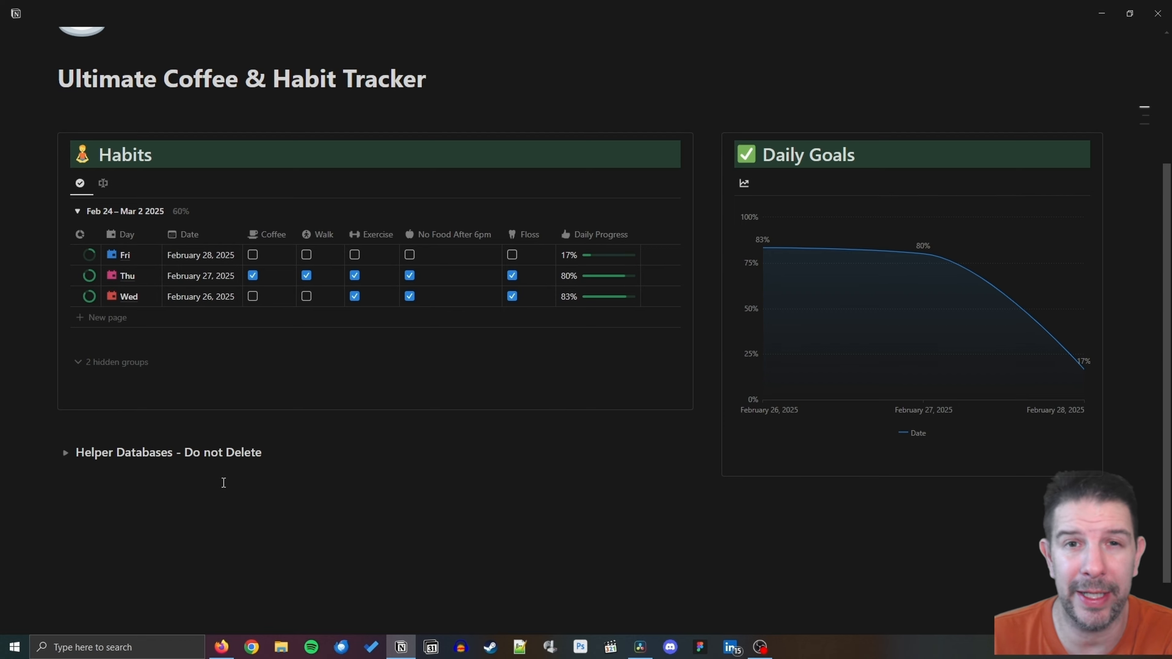
pyautogui.press('Return')
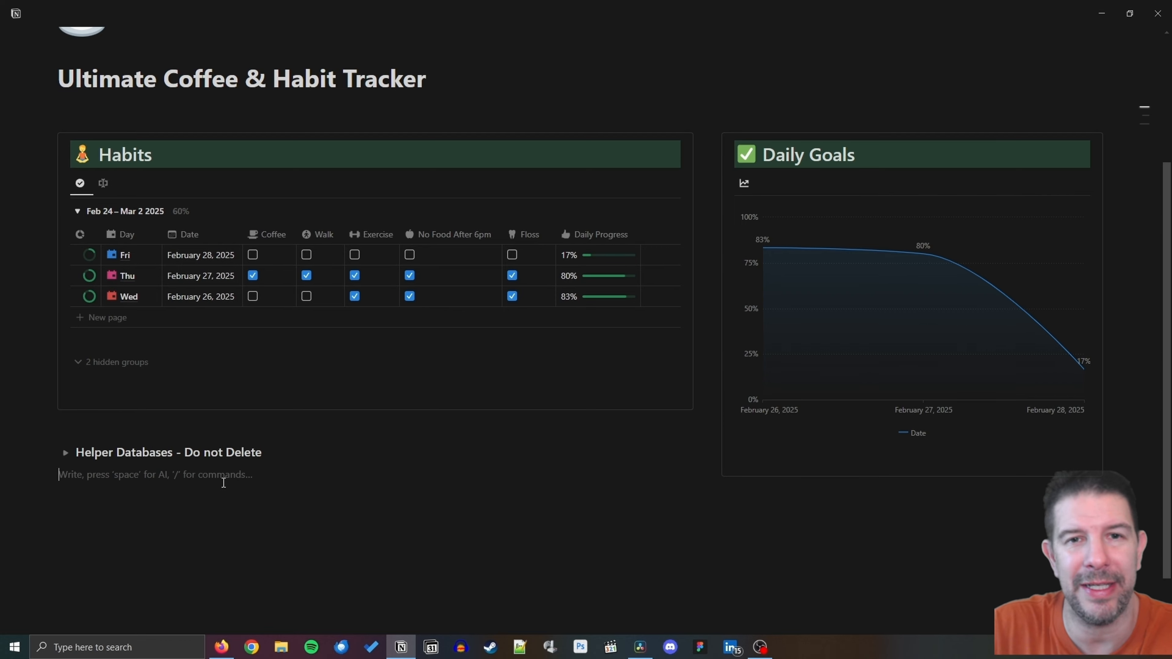
pyautogui.press('Return')
pyautogui.write('/')
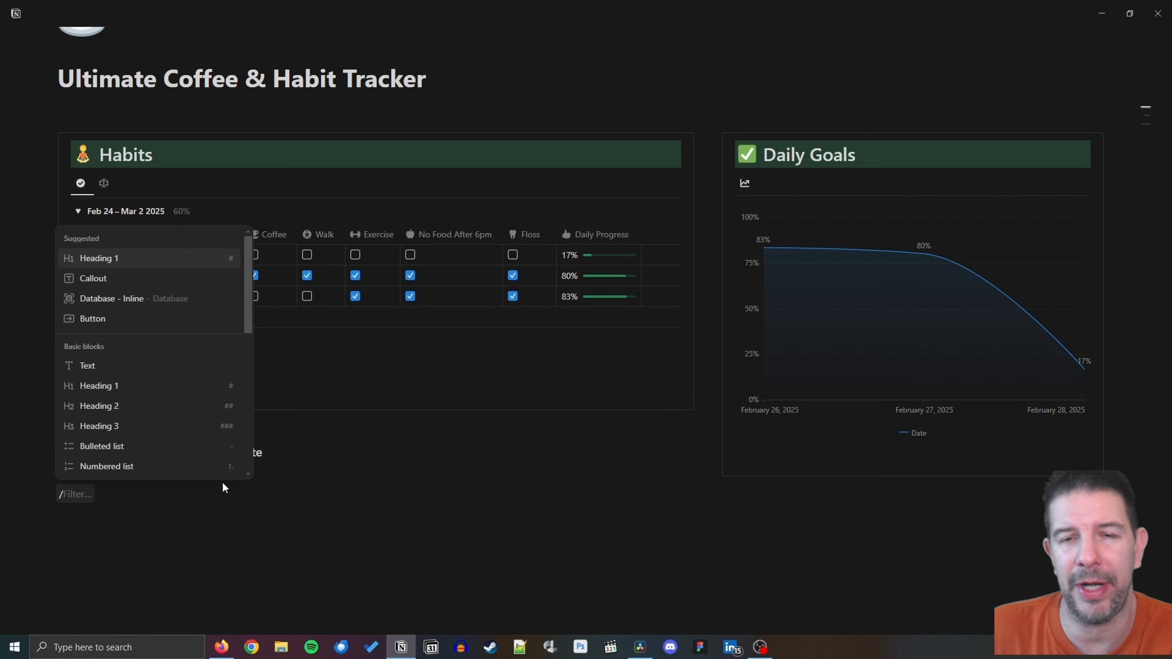
pyautogui.write('d')
pyautogui.press('BackSpace')
pyautogui.press('BackSpace')
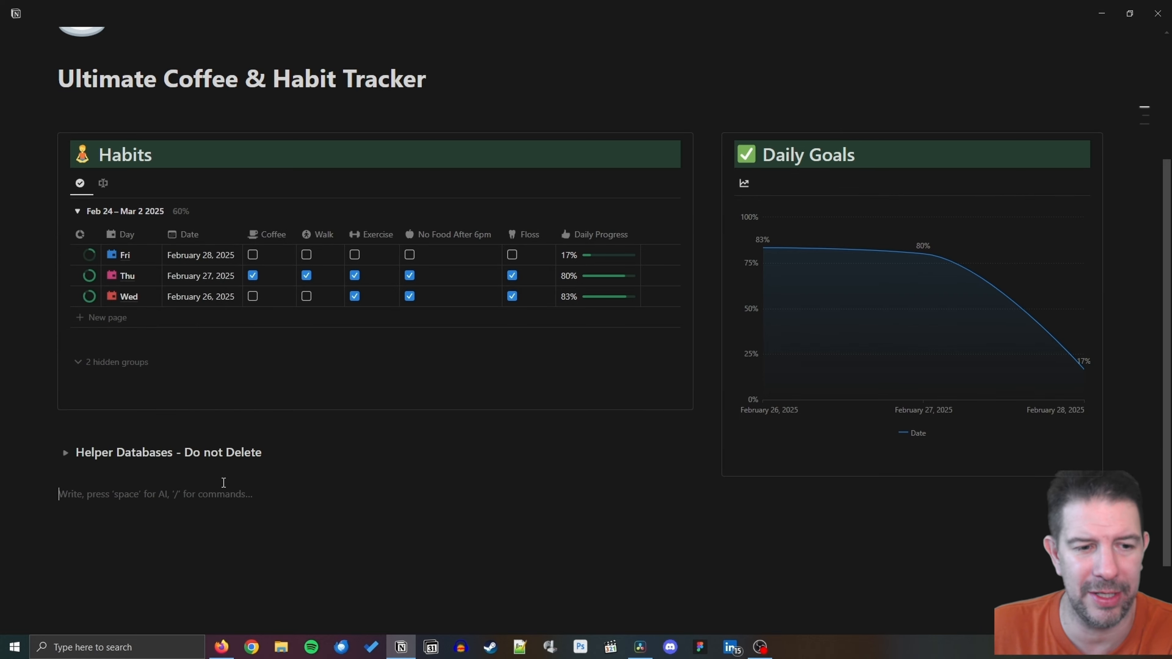
# Add a line reading "Text" between the page title and the Habits callout, followed by an empty line.
pyautogui.click(166, 115)
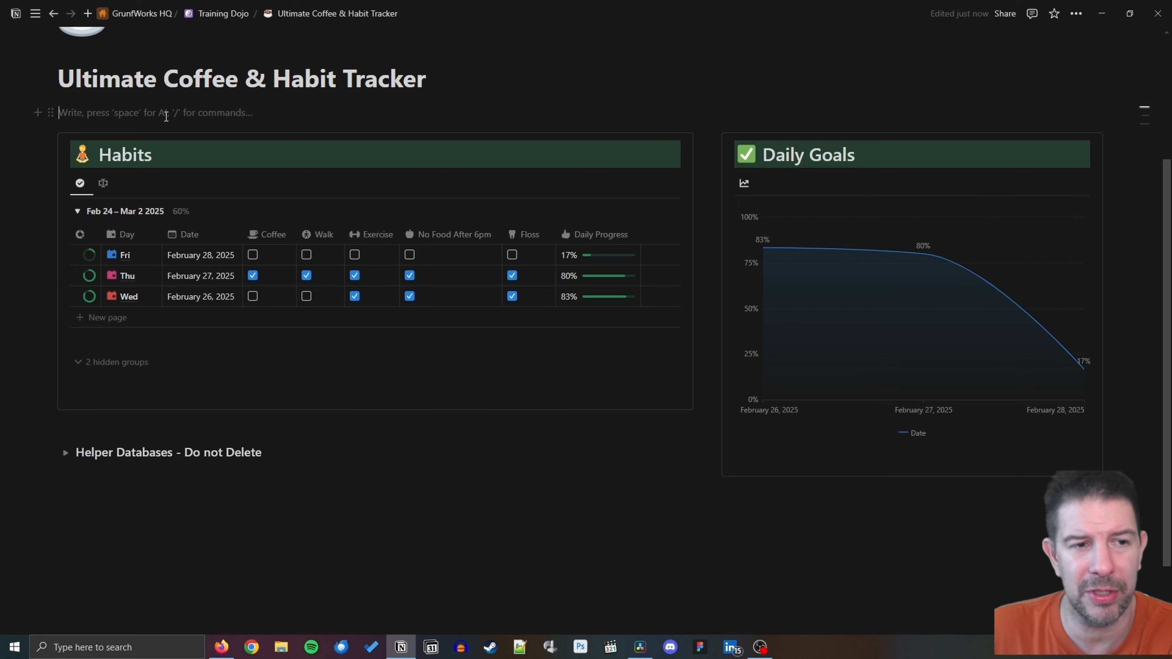
pyautogui.write('Text')
pyautogui.press('Return')
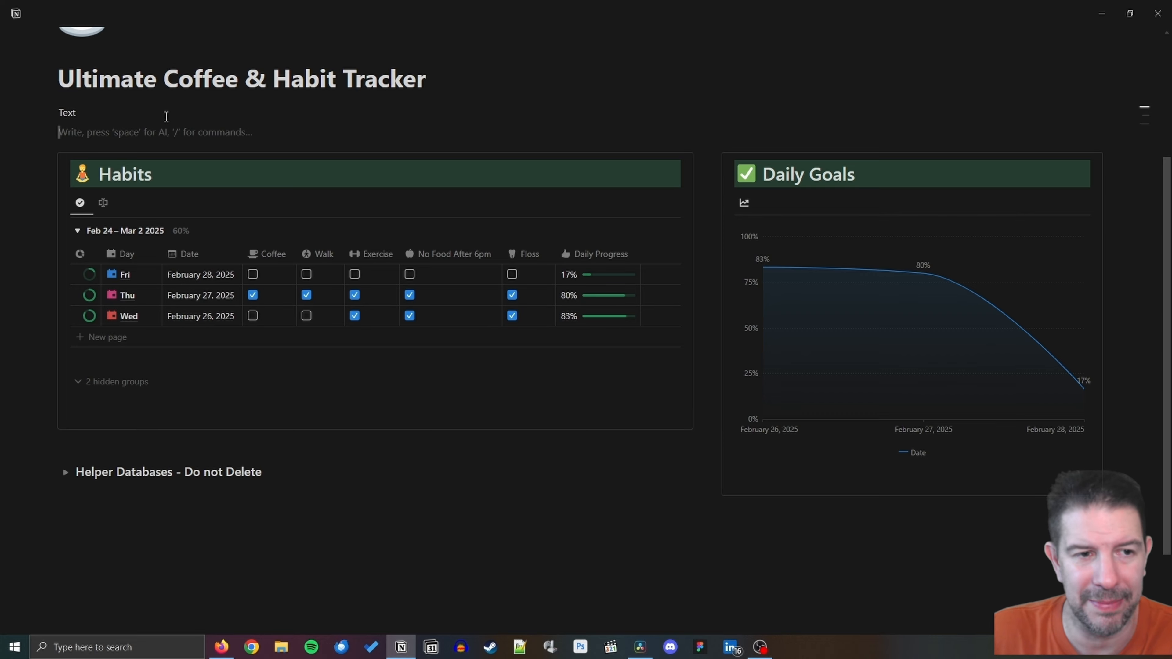
# Insert a button named "No Food After 6pm" with a green apple icon on the empty line under "Text".
pyautogui.write('/button')
pyautogui.press('Return')
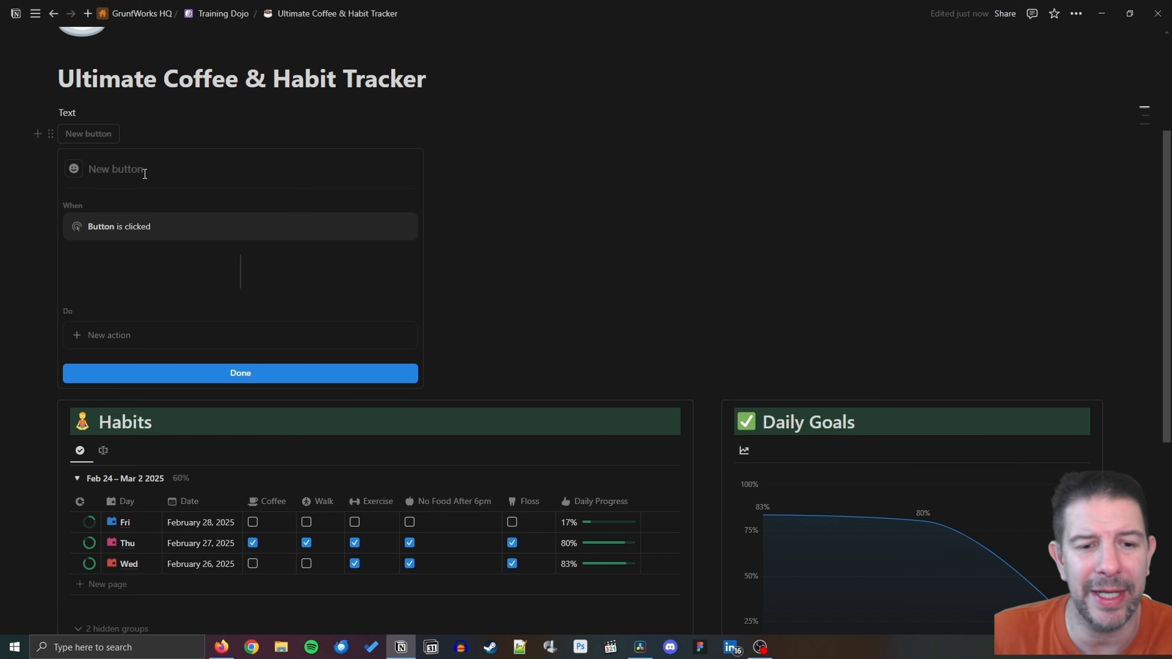
pyautogui.write('No Food')
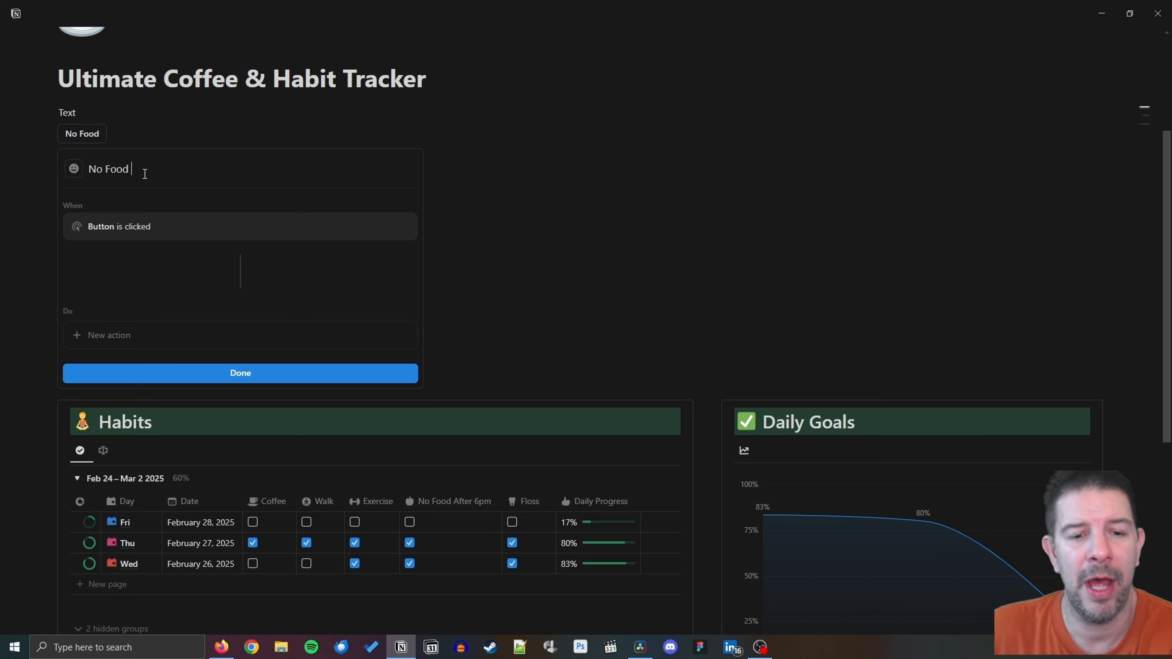
pyautogui.write(' After 6pm')
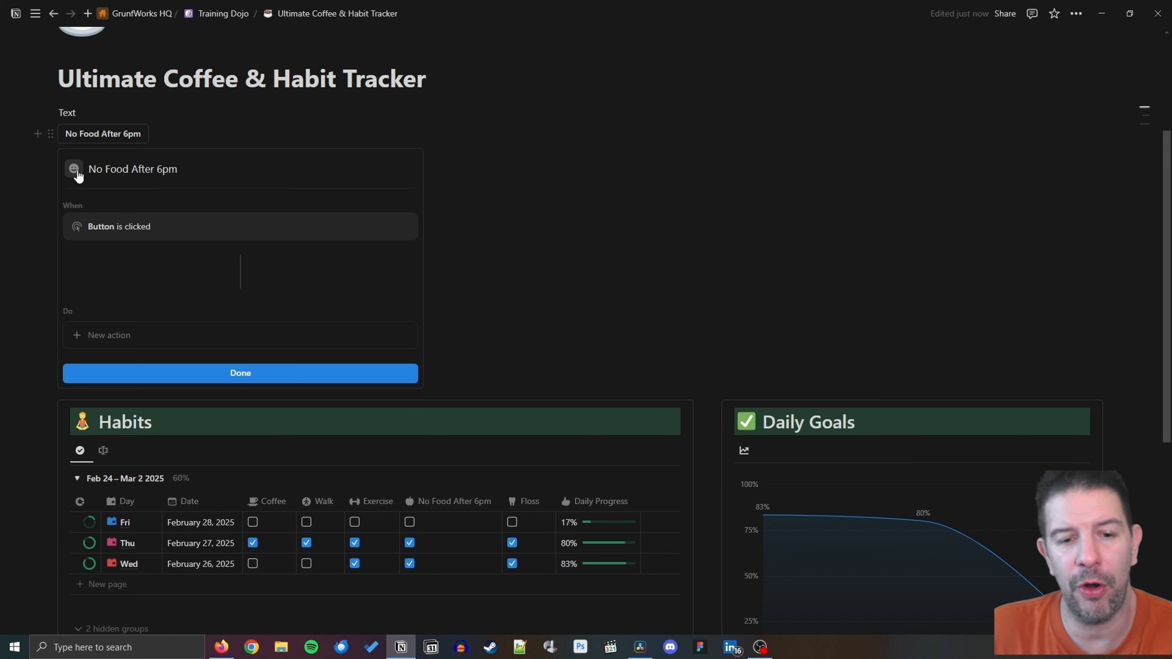
pyautogui.click(75, 171)
pyautogui.click(241, 223)
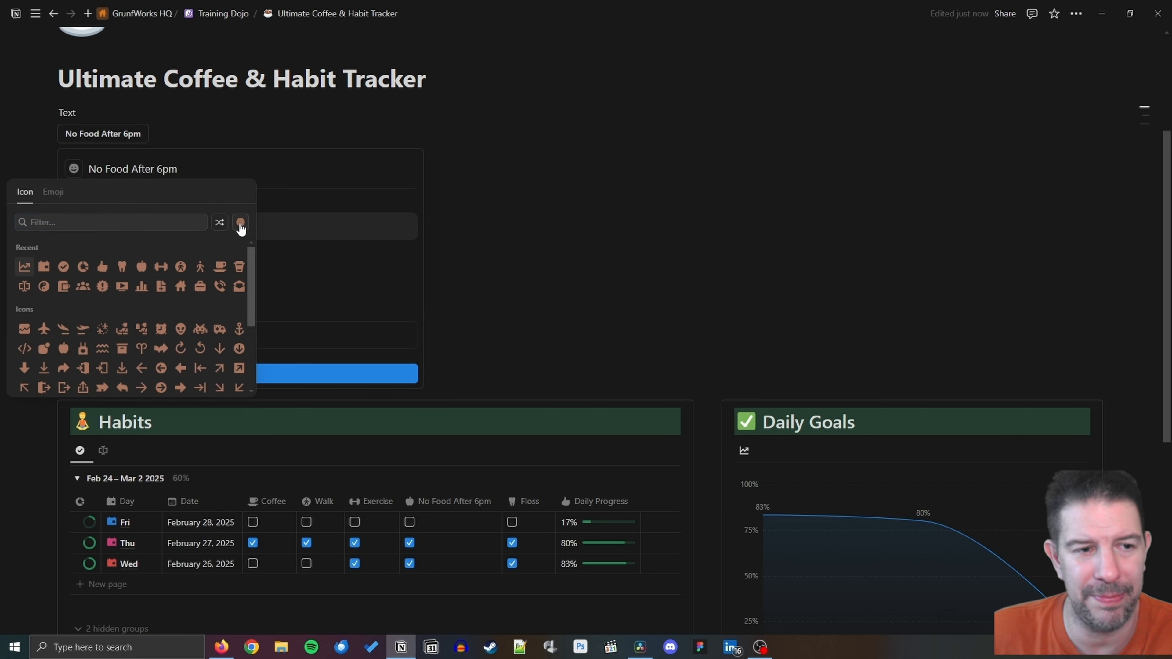
pyautogui.click(210, 260)
pyautogui.click(140, 266)
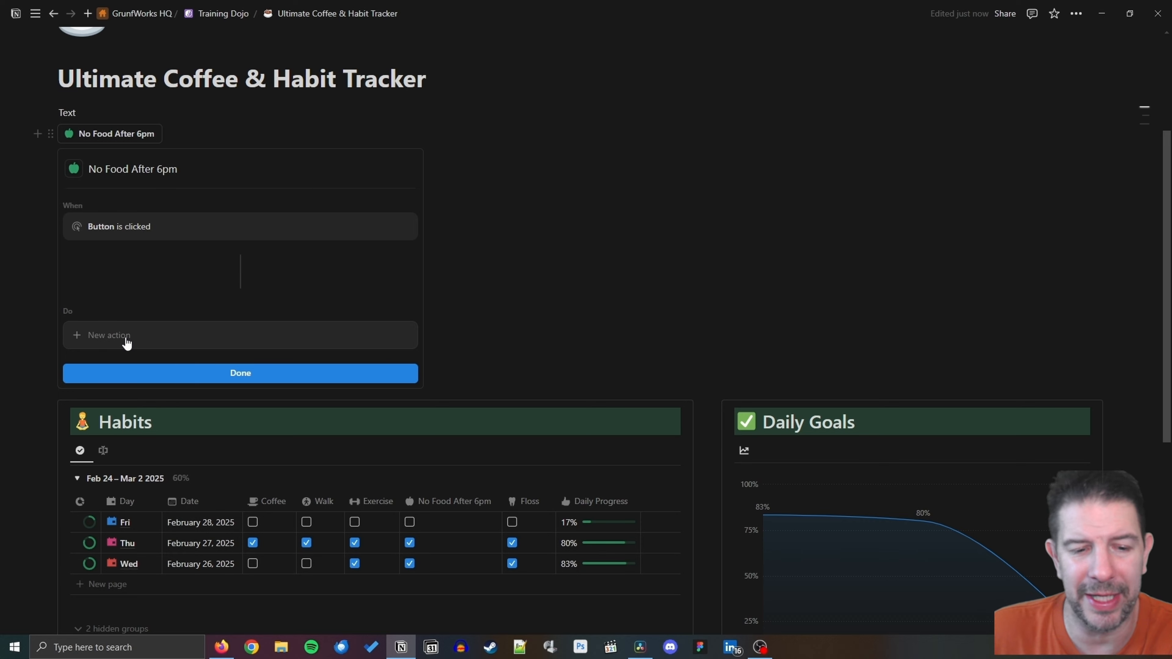
# Give the button an action that edits pages in HabitDB and sets No Food After 6pm to Checked.
pyautogui.click(127, 342)
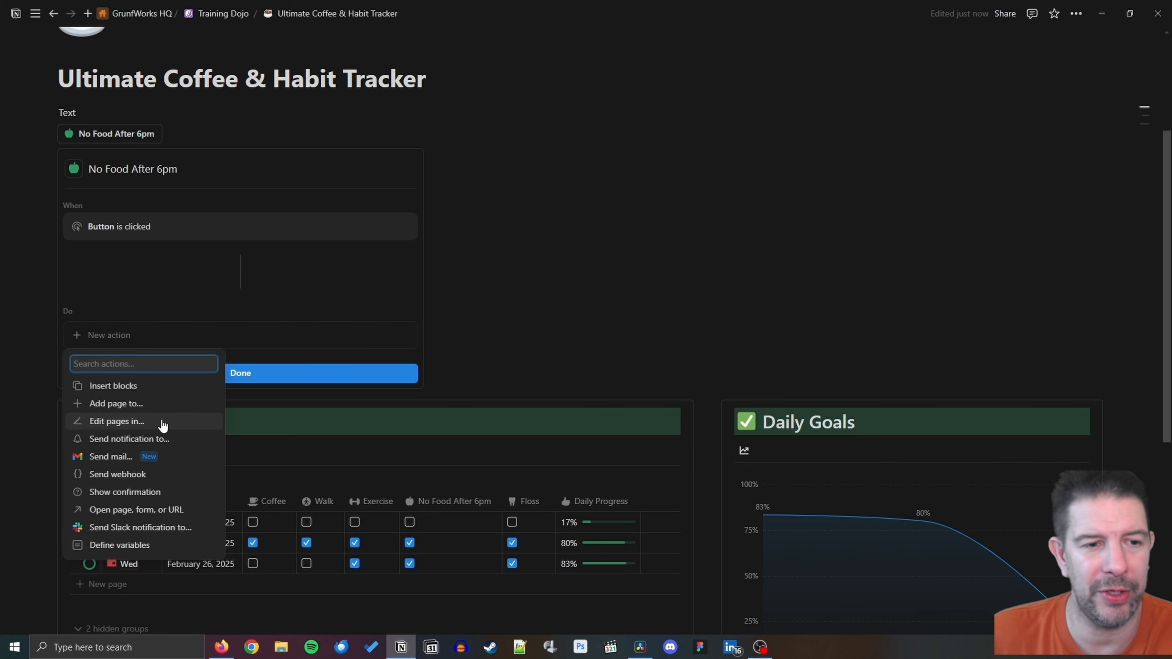
pyautogui.click(163, 421)
pyautogui.click(162, 334)
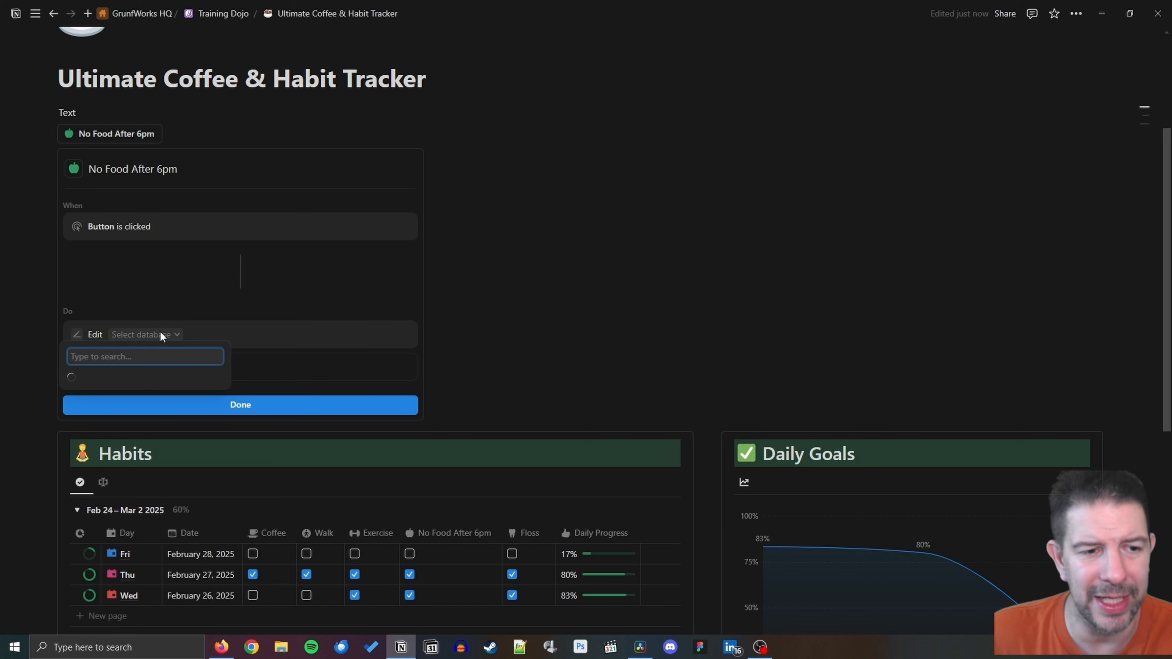
pyautogui.click(144, 401)
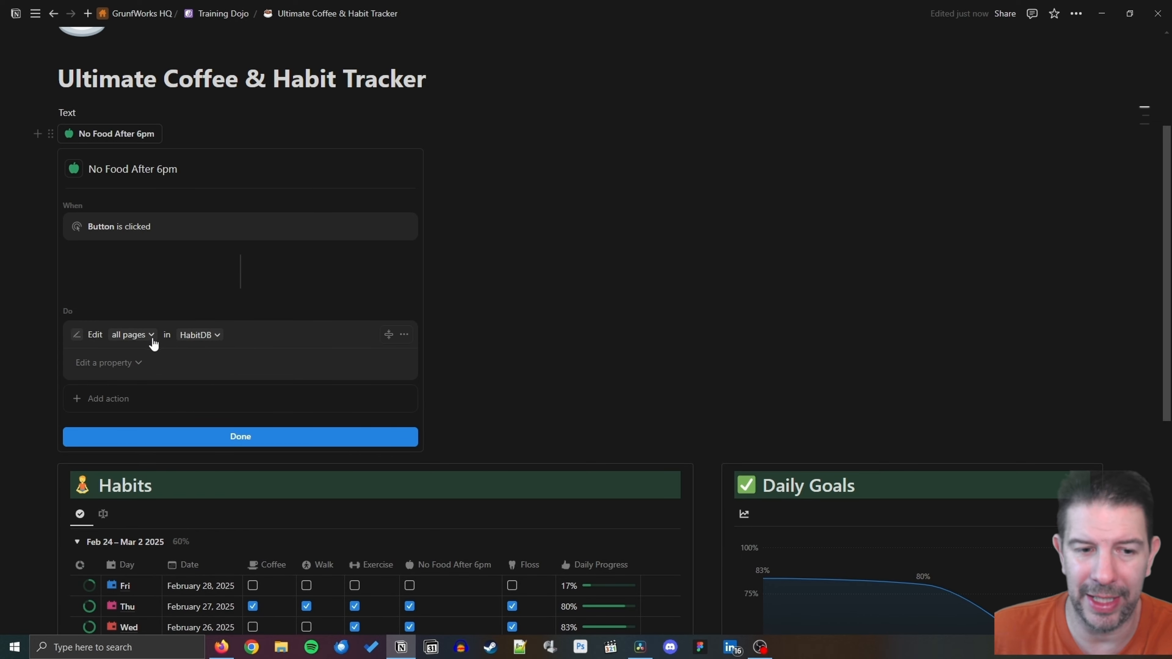
pyautogui.click(139, 364)
pyautogui.write('no')
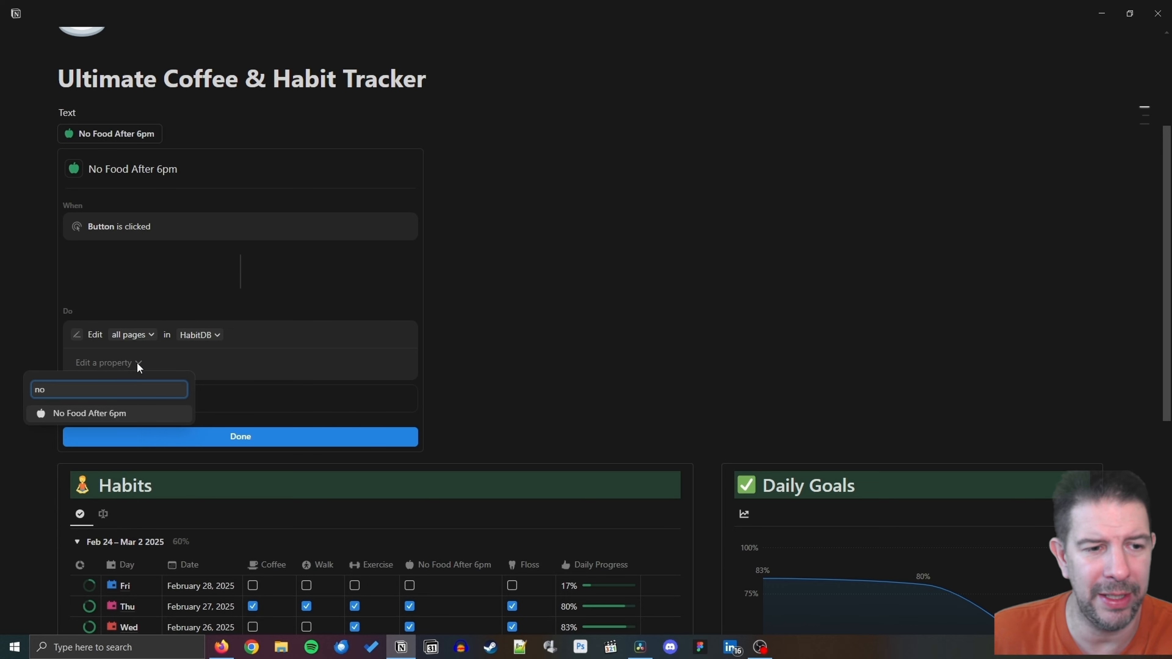
pyautogui.click(131, 412)
pyautogui.click(230, 368)
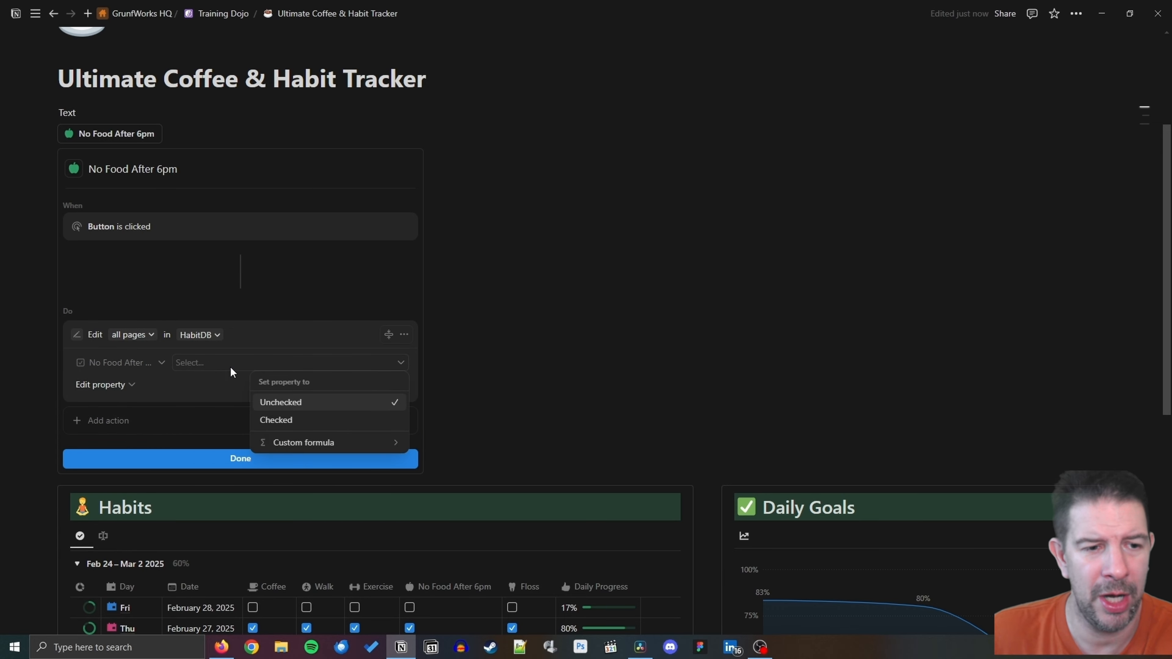
pyautogui.click(296, 420)
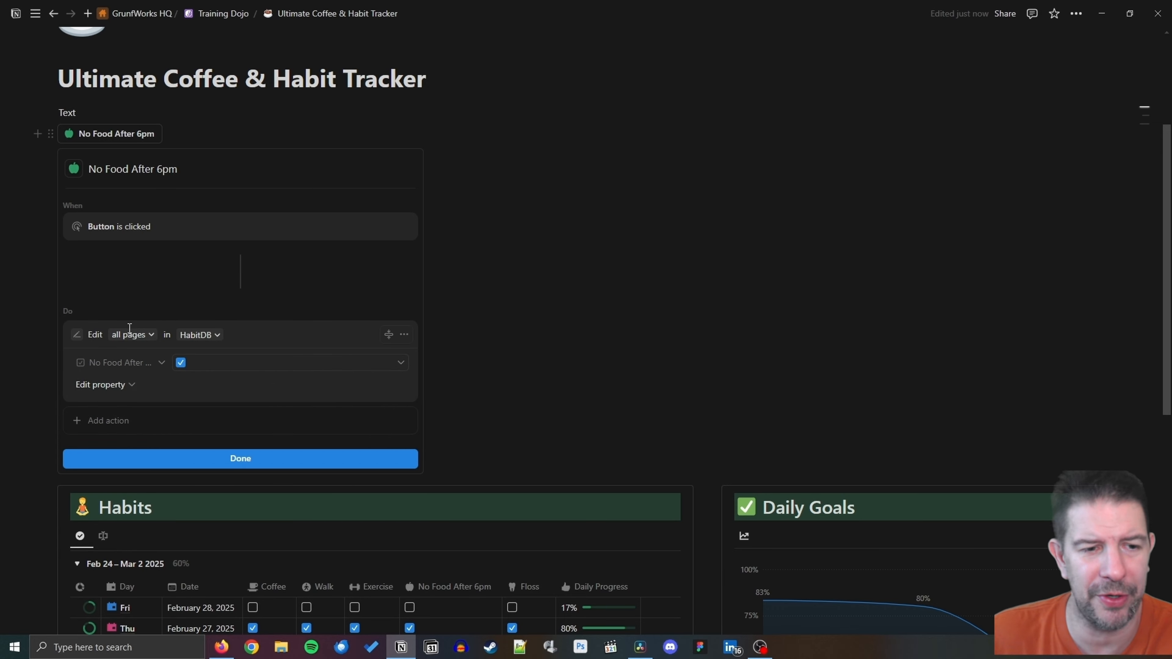
# Limit the button's edit action to pages whose Date start date is Today, finish the setup and run the button.
pyautogui.click(129, 331)
pyautogui.click(98, 355)
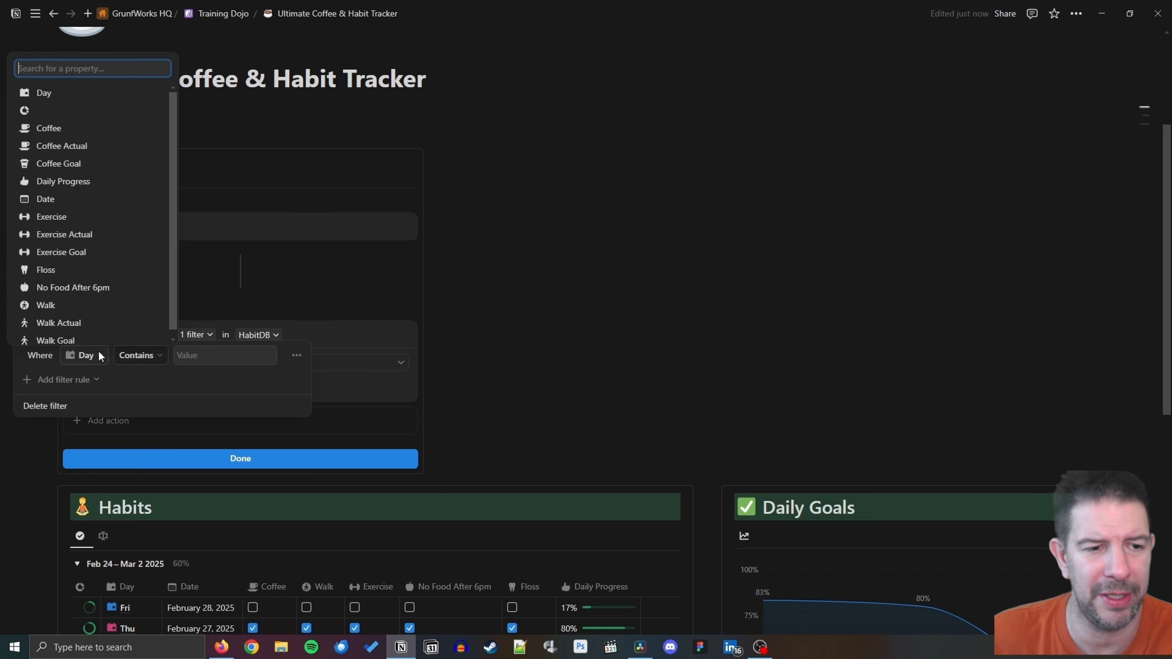
pyautogui.click(46, 199)
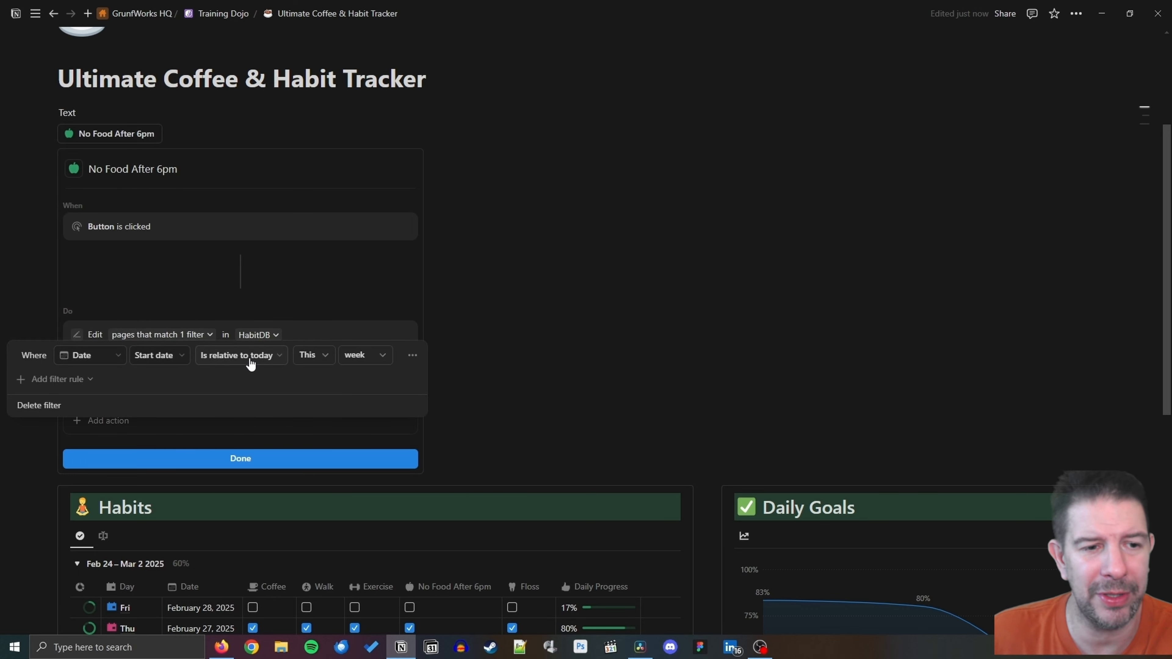
pyautogui.click(251, 364)
pyautogui.click(223, 379)
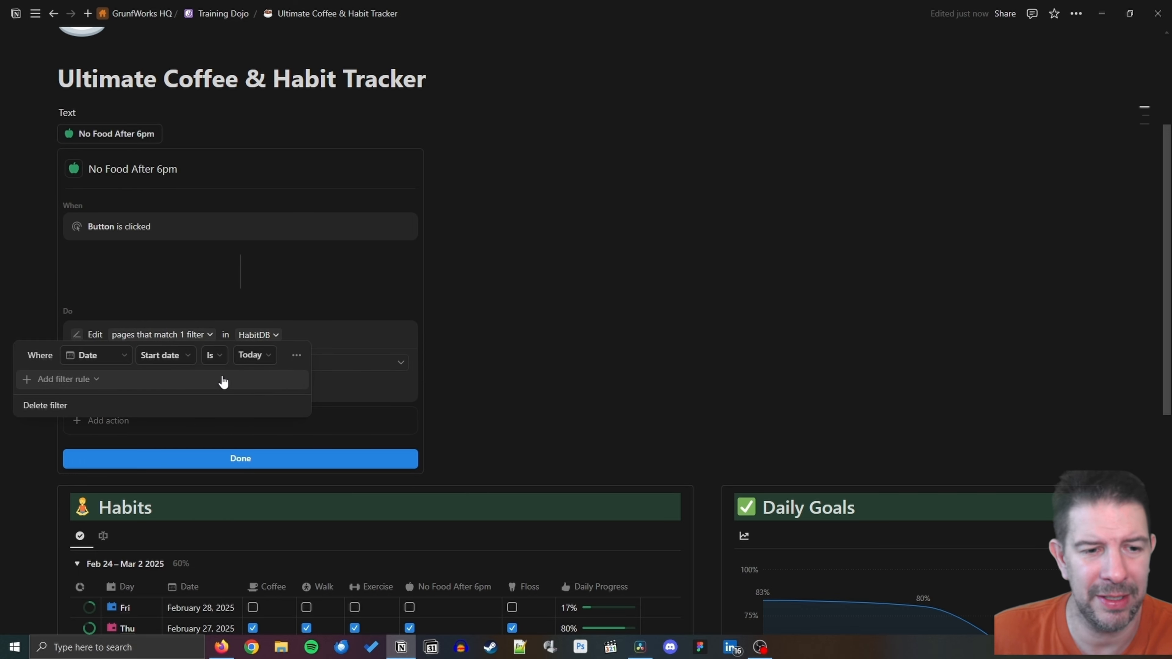
pyautogui.click(402, 306)
pyautogui.click(359, 462)
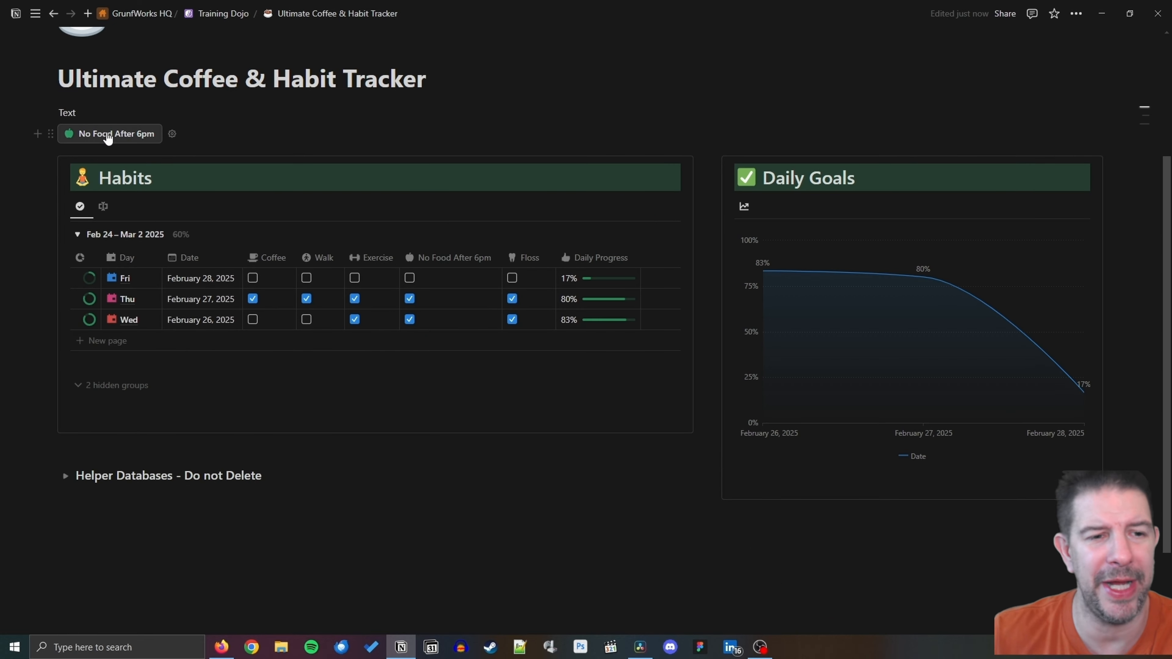
pyautogui.click(106, 133)
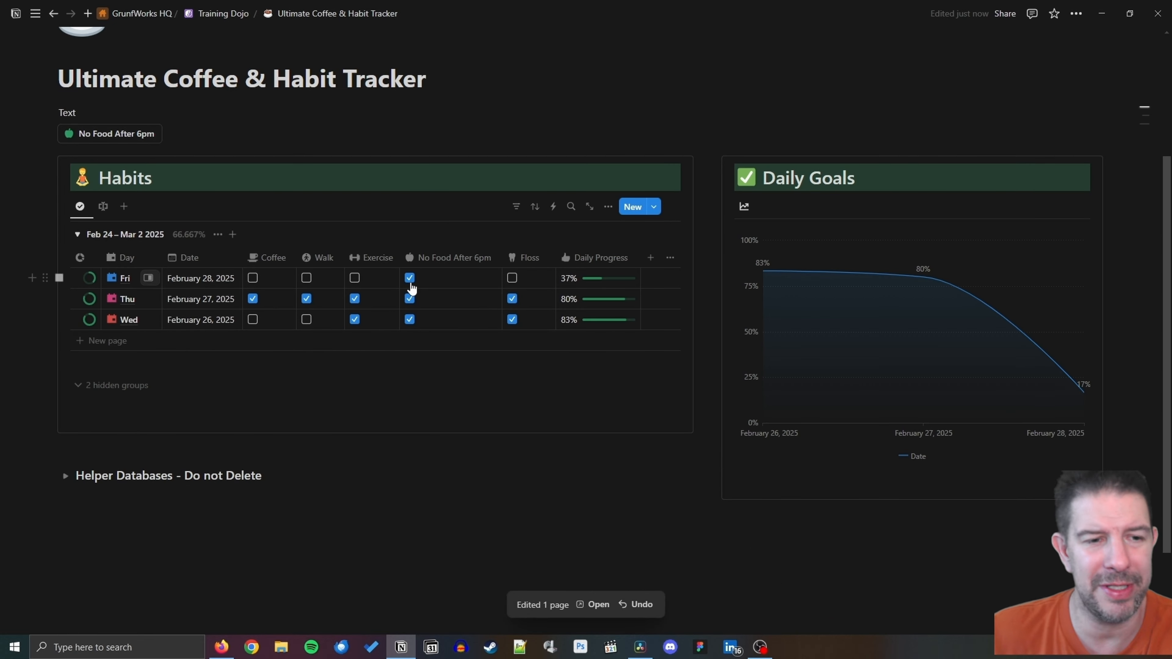
pyautogui.click(470, 496)
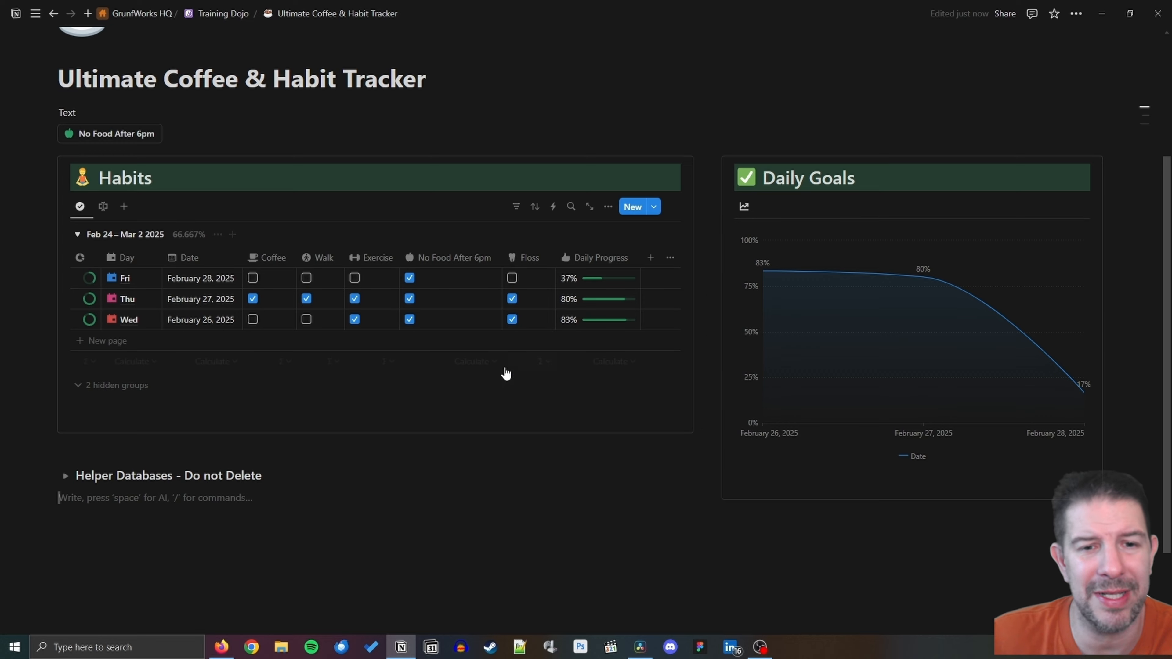
# Duplicate the No Food After 6pm button and rename the copy "Floss".
pyautogui.scroll(1, 302, 258)
pyautogui.click(178, 197)
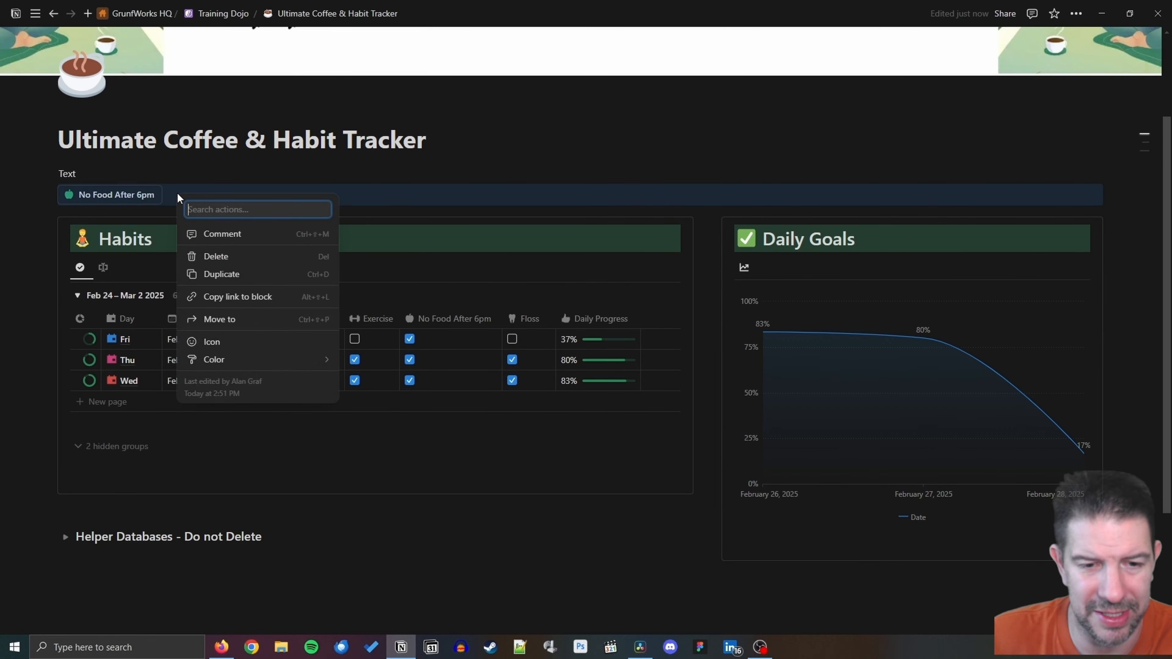
pyautogui.click(261, 275)
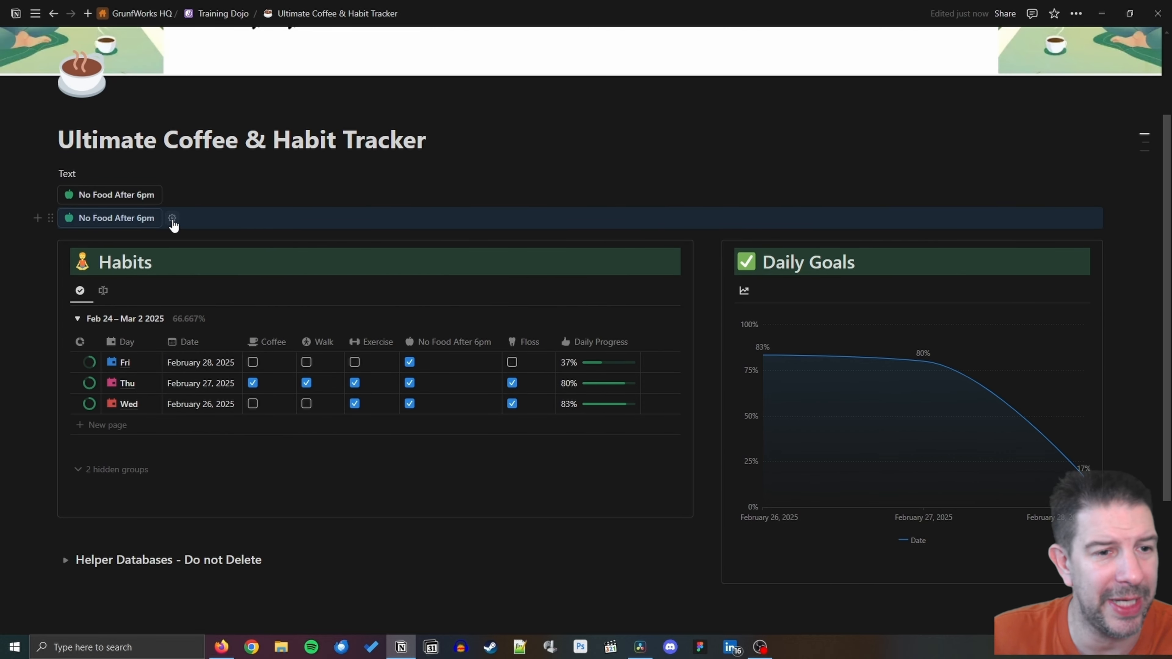
pyautogui.click(172, 218)
pyautogui.hotkey('ctrl', 'a')
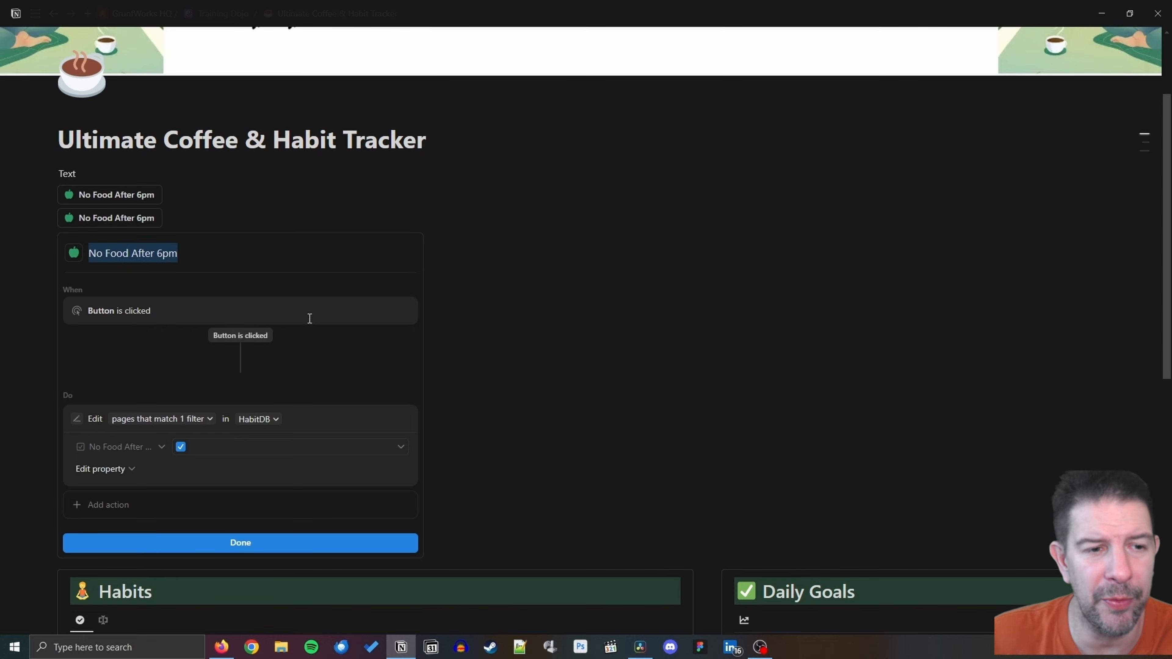
pyautogui.write('Floss')
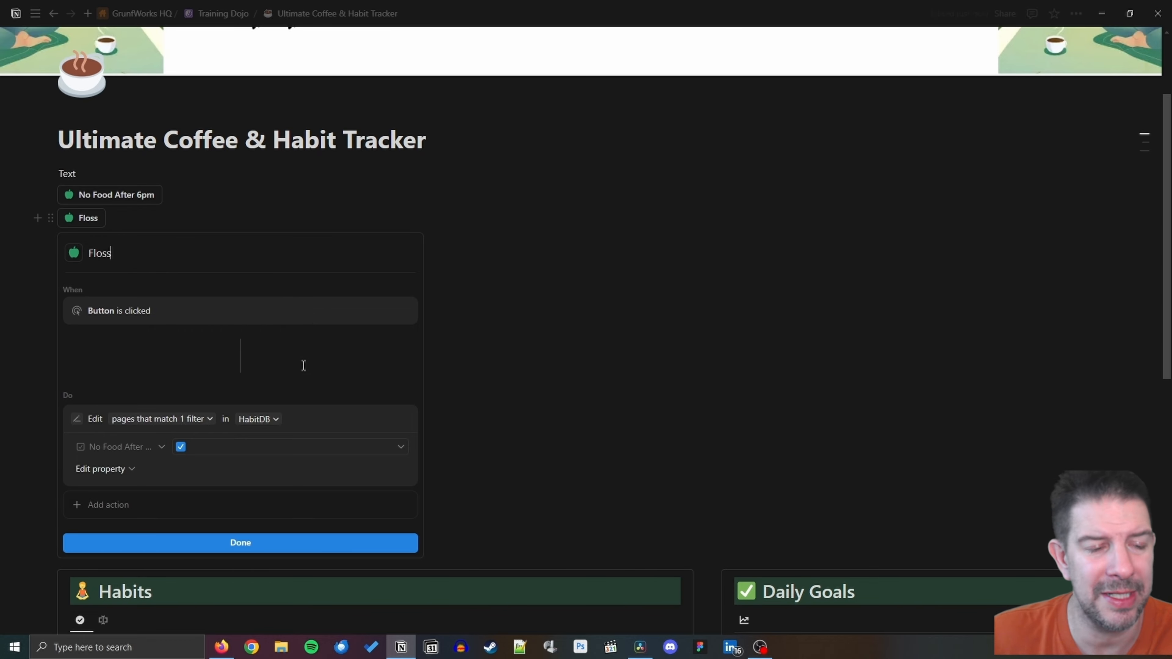
# Make the Floss button set the Floss property to Checked, finish its setup and run it.
pyautogui.click(152, 447)
pyautogui.click(118, 406)
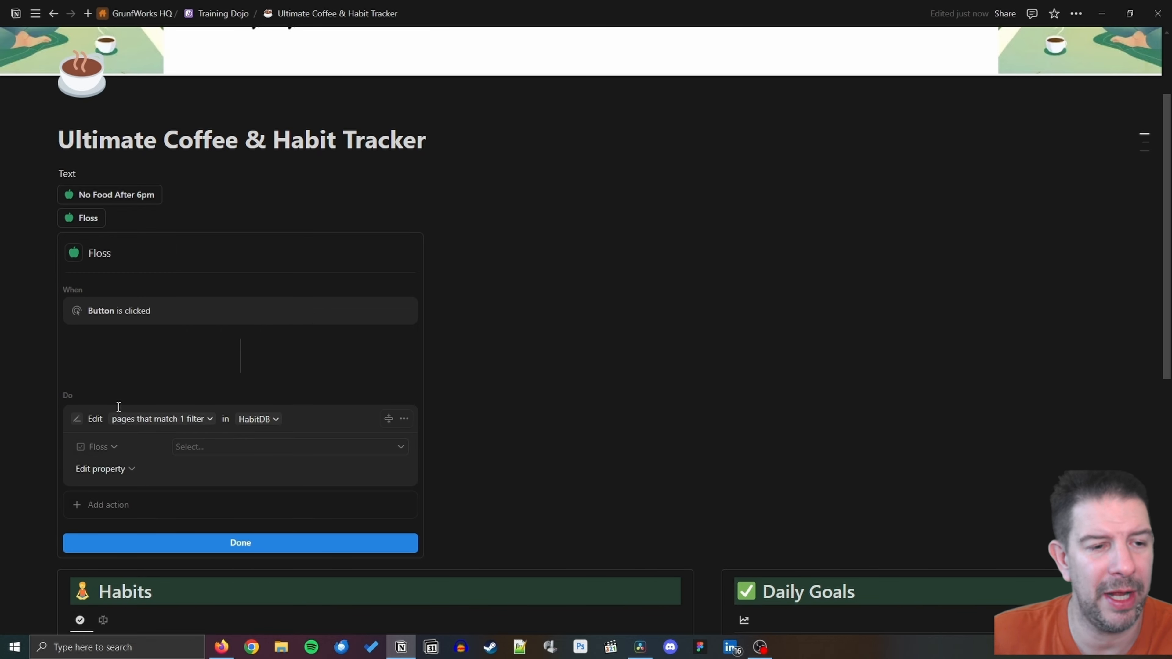
pyautogui.click(258, 451)
pyautogui.click(293, 505)
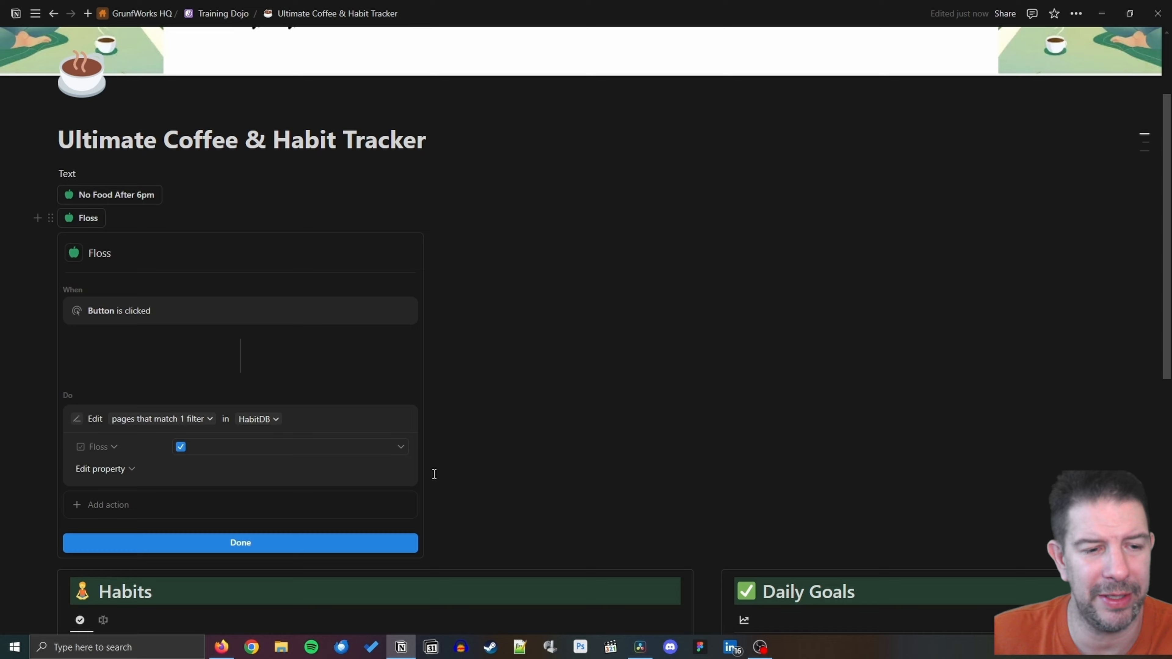
pyautogui.click(292, 546)
pyautogui.click(78, 220)
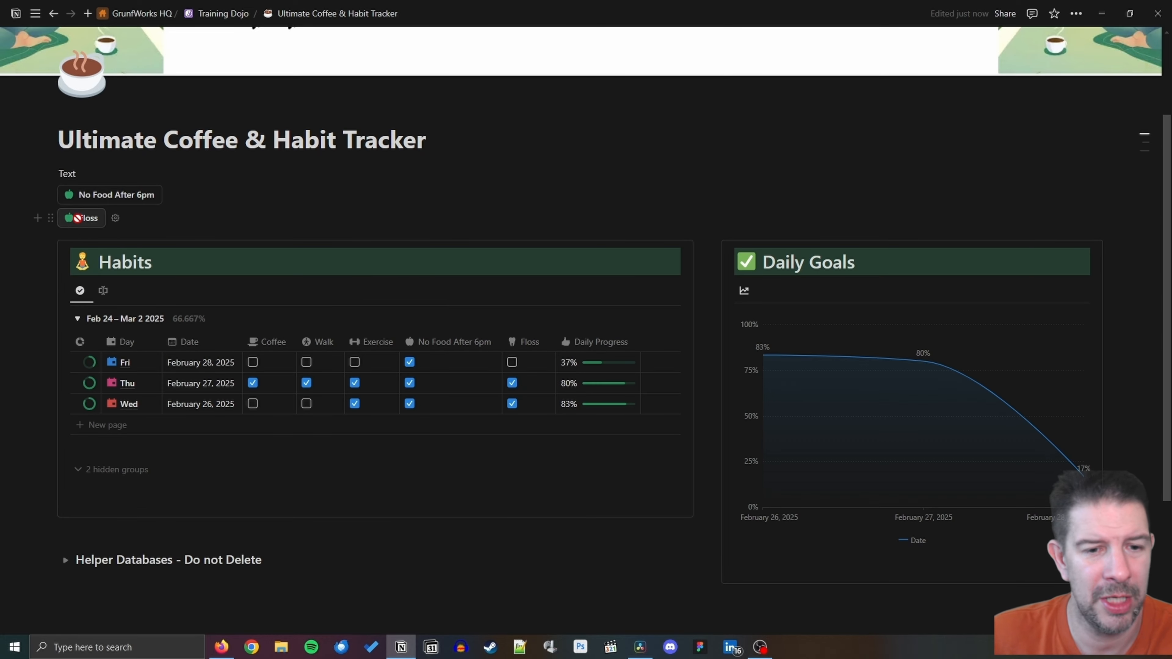
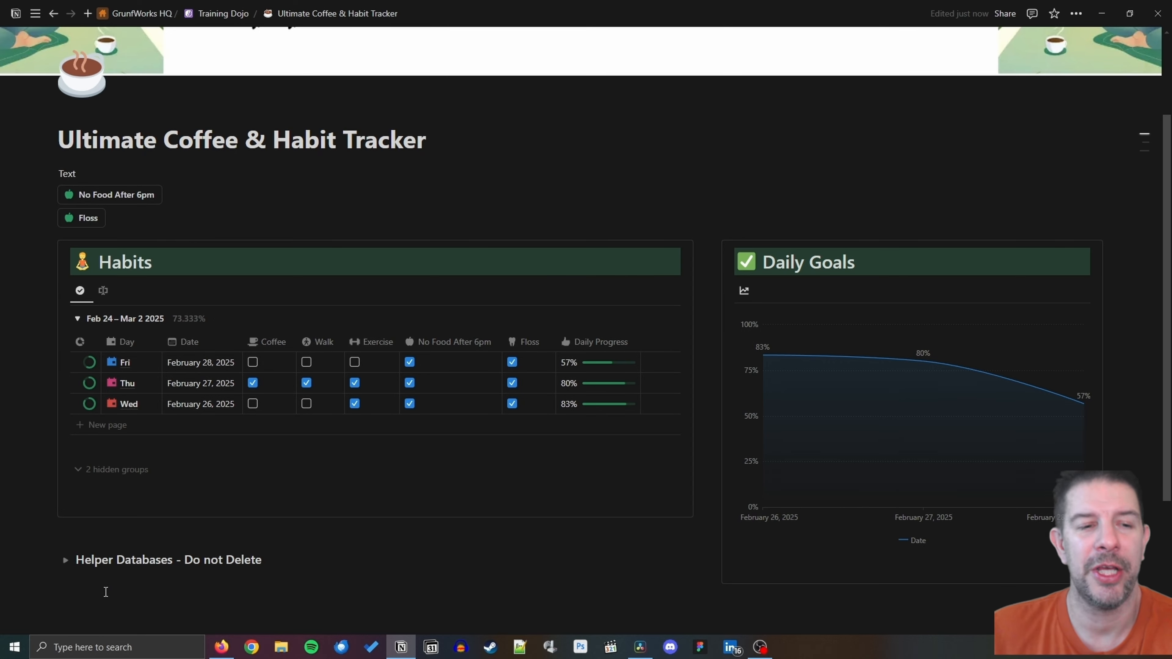
# Insert an inline database titled "HabAddDB" below the Helper Databases toggle and narrow its Name column.
pyautogui.scroll(-3, 106, 592)
pyautogui.click(105, 485)
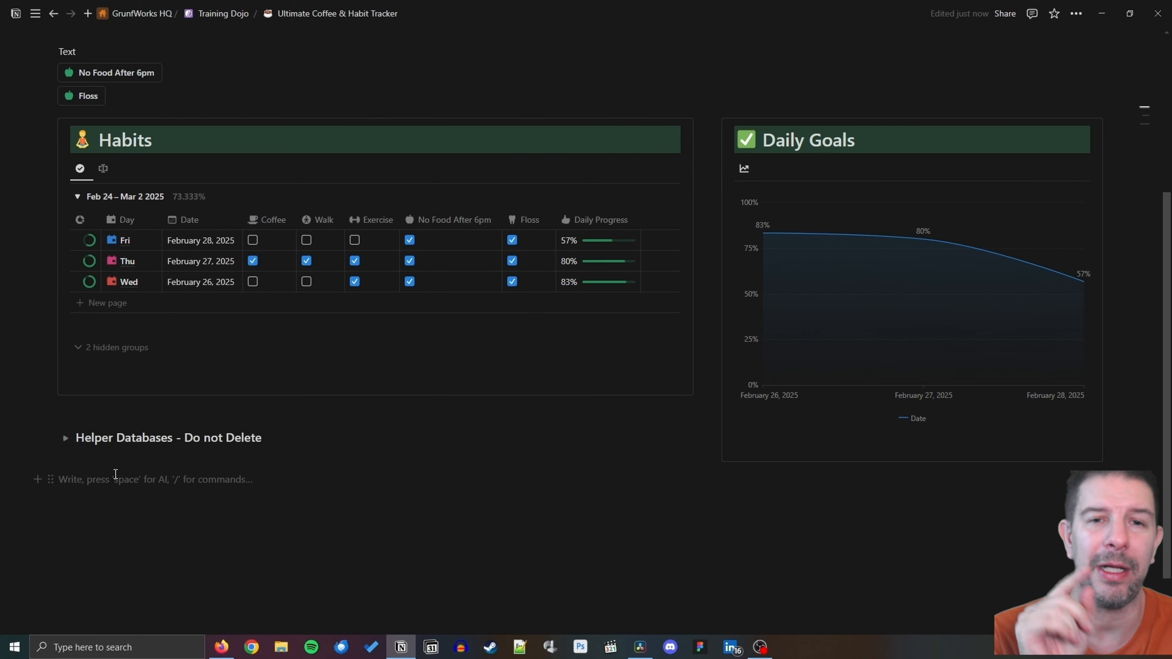
pyautogui.write('/data')
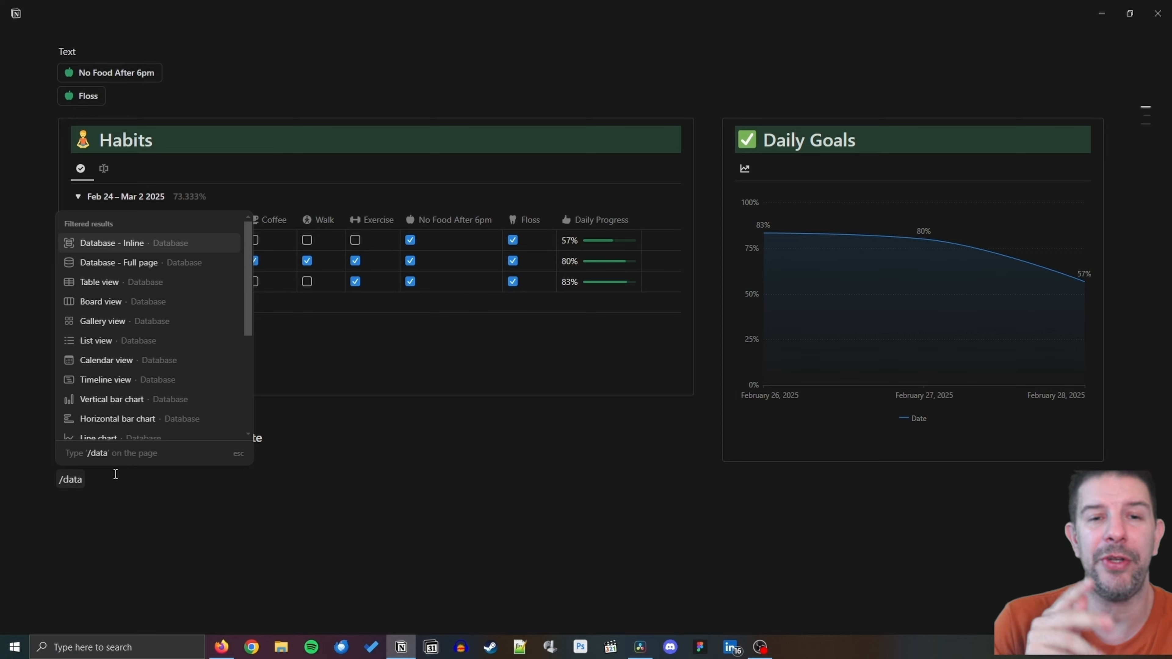
pyautogui.press('Return')
pyautogui.click(71, 353)
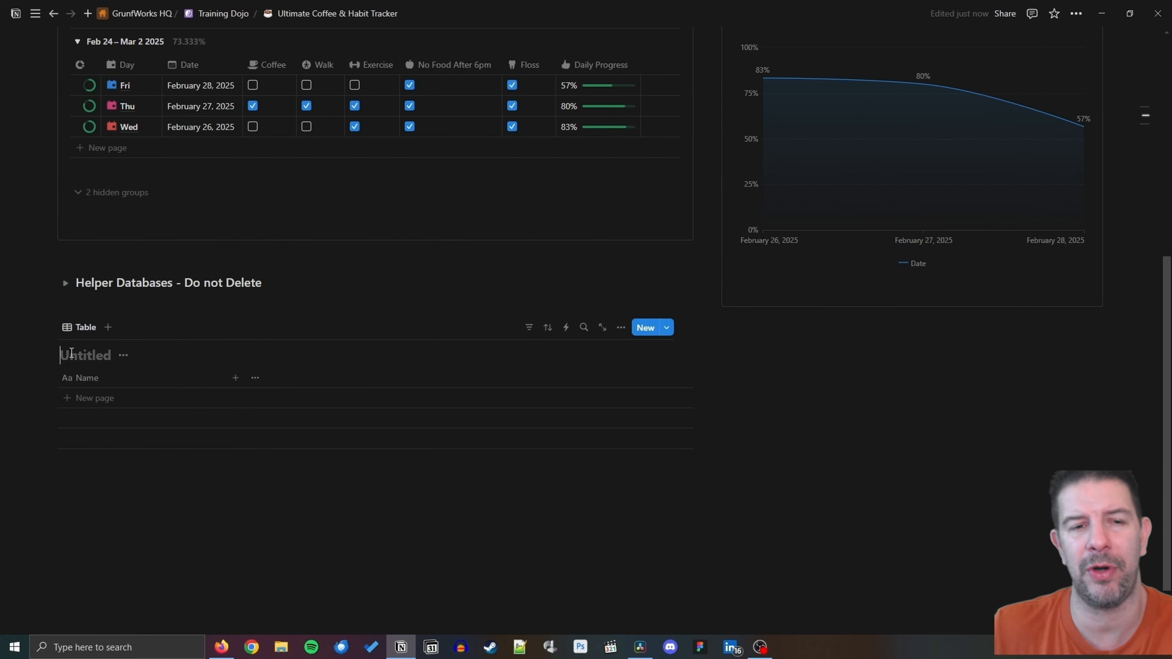
pyautogui.write('Hab')
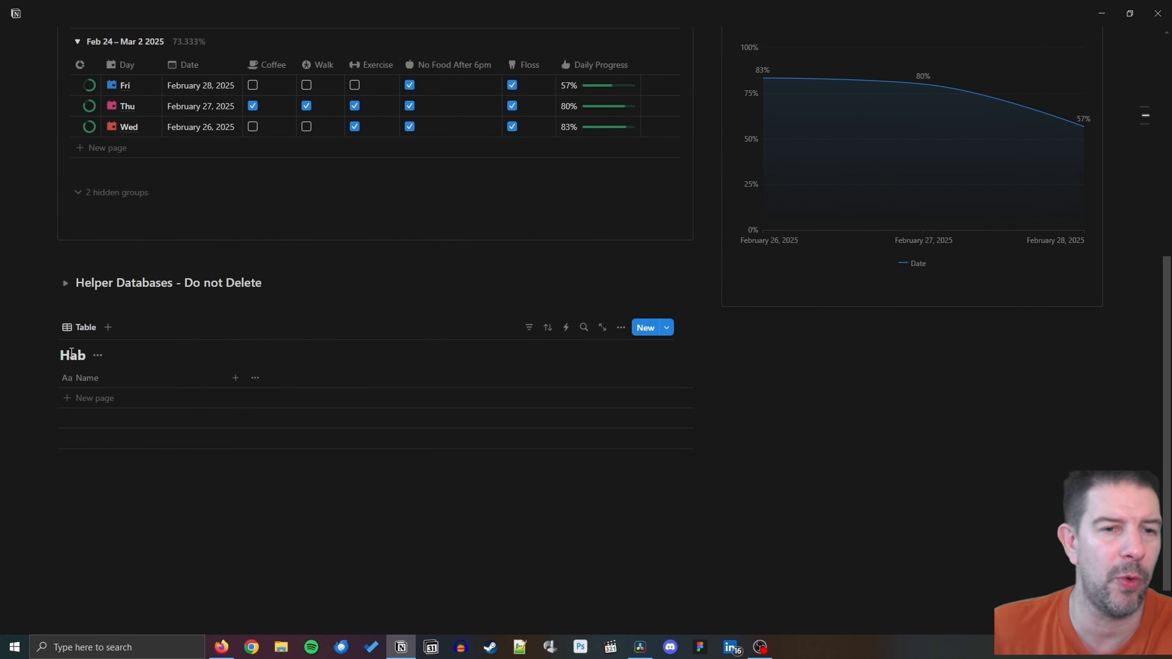
pyautogui.write('Add')
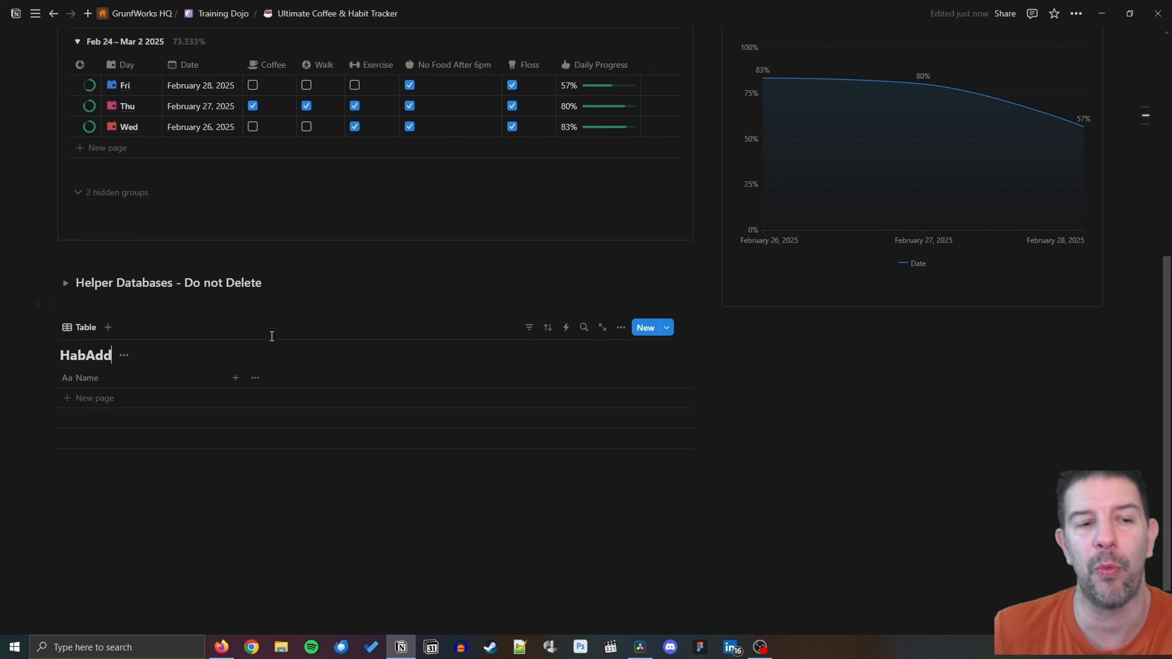
pyautogui.moveTo(226, 377); pyautogui.dragTo(166, 384)
pyautogui.write('DB')
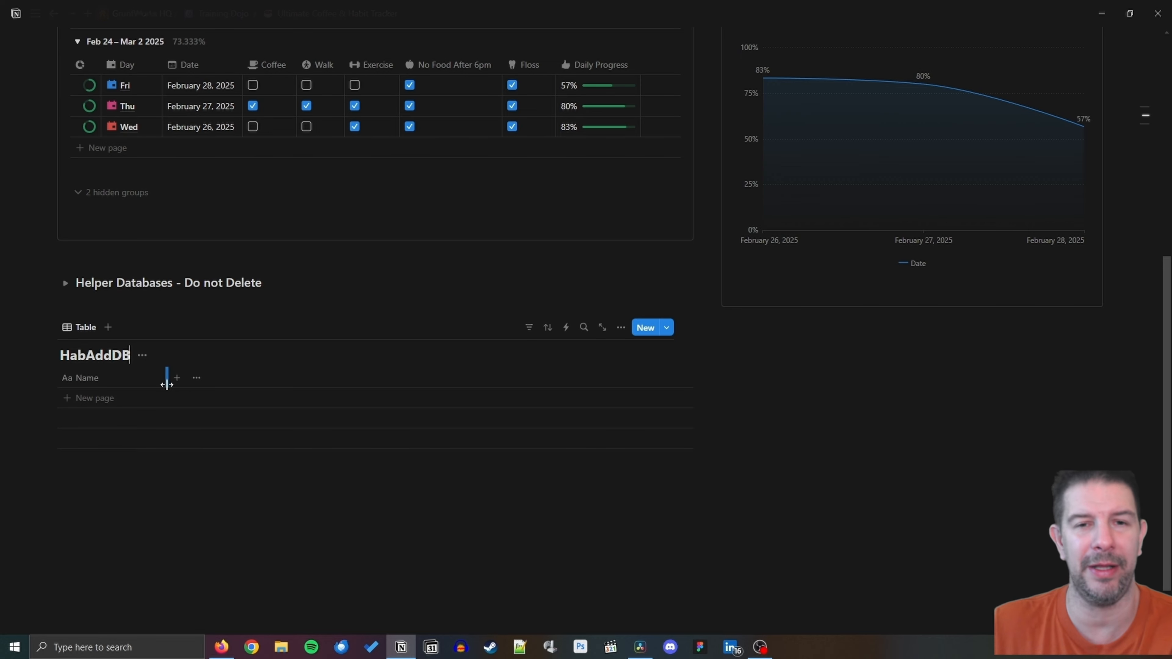
# Give the HabAddDB table view a circled plus icon and a blank view name.
pyautogui.click(144, 357)
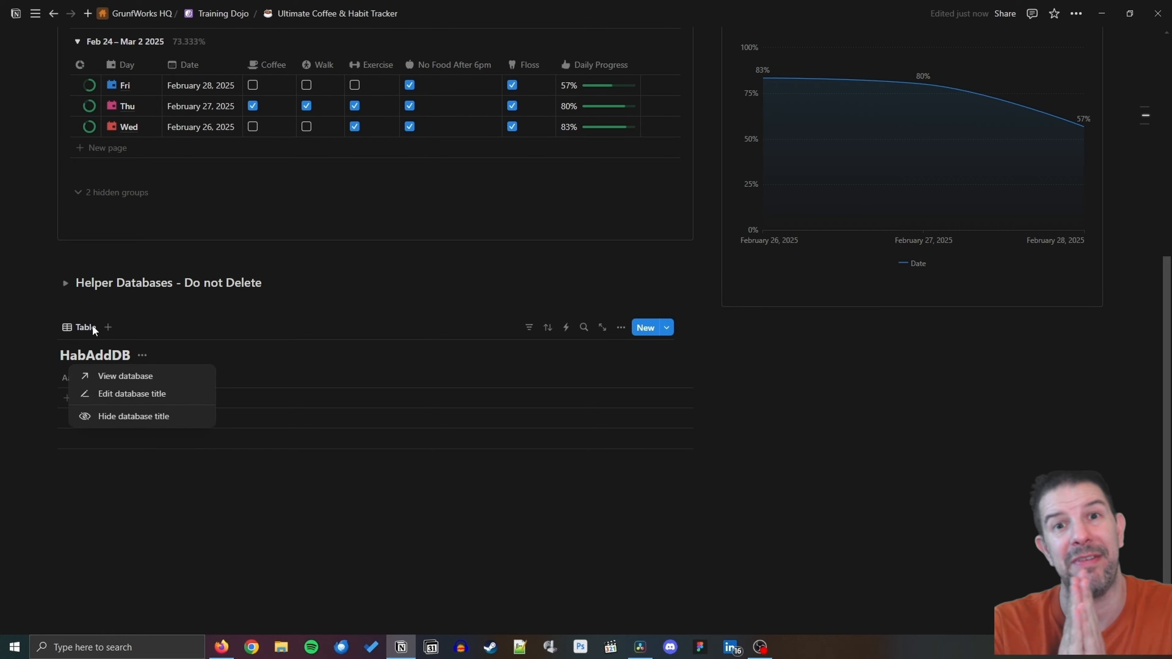
pyautogui.click(90, 330)
pyautogui.click(85, 328)
pyautogui.click(91, 354)
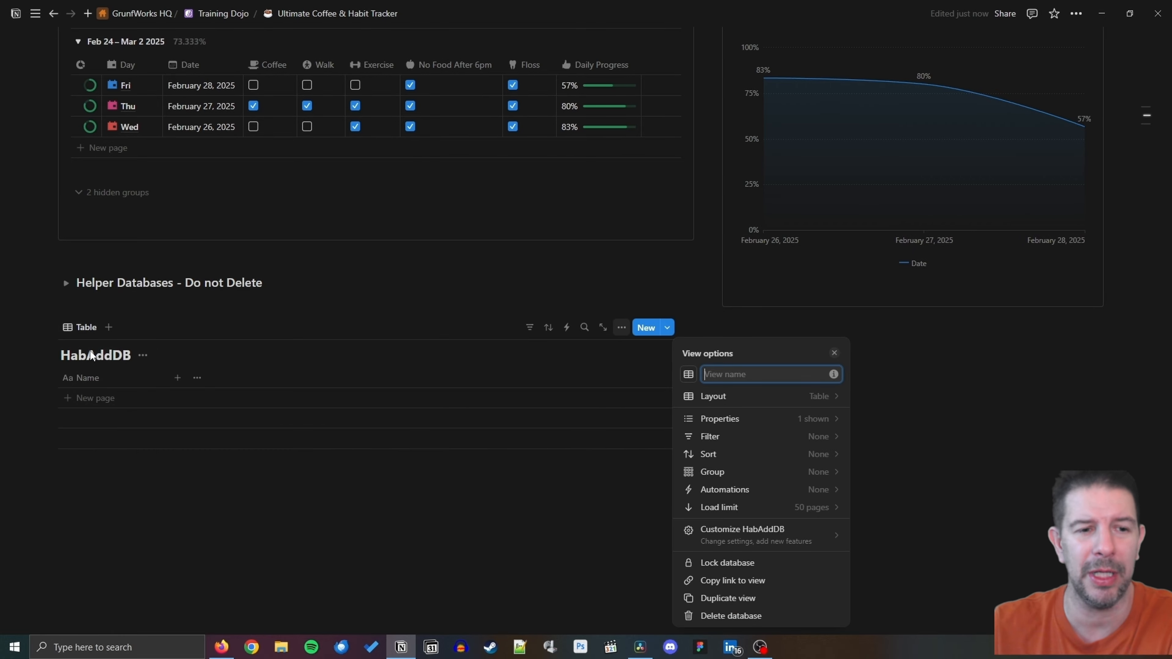
pyautogui.click(688, 375)
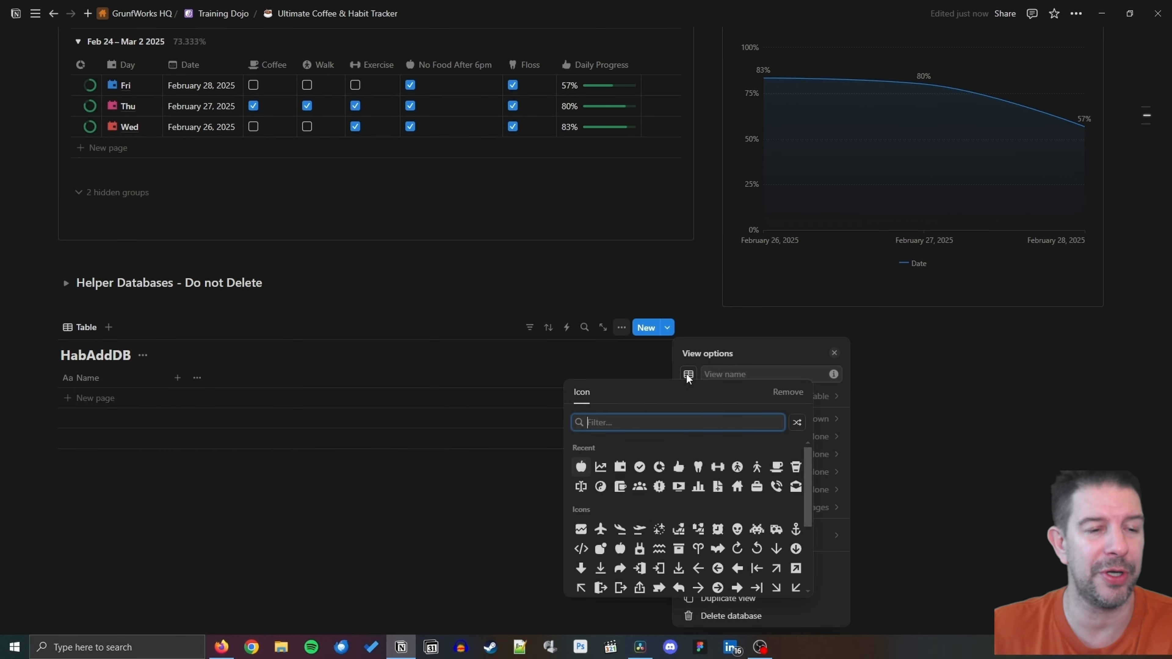
pyautogui.write('plsu')
pyautogui.press('BackSpace')
pyautogui.press('BackSpace')
pyautogui.write('us')
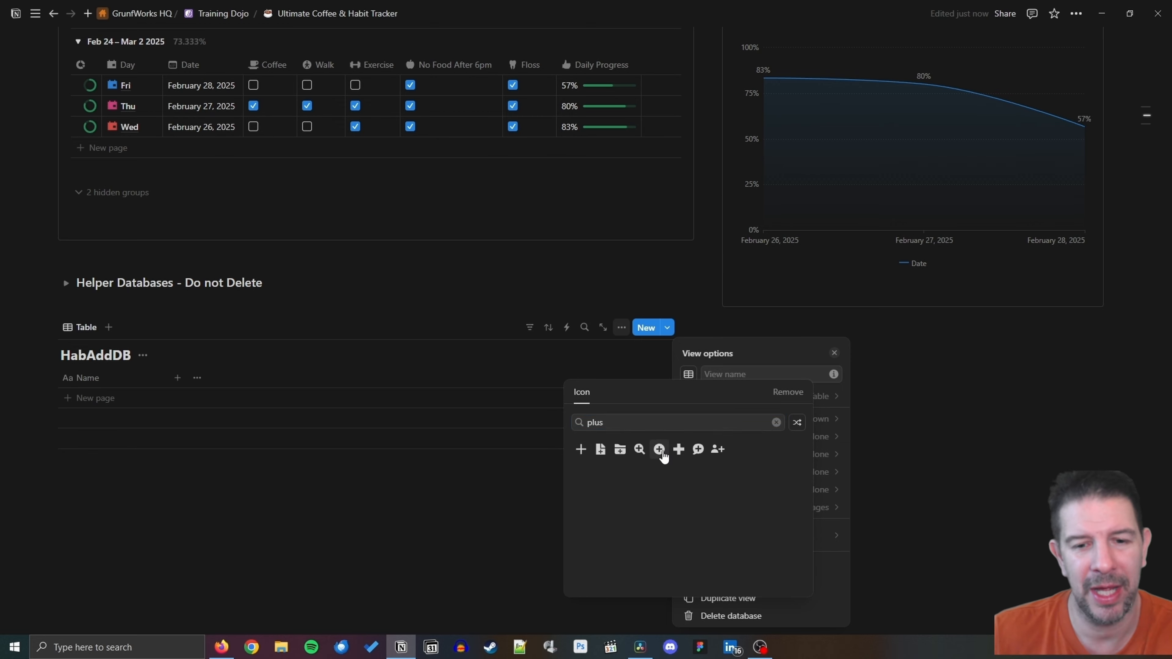
pyautogui.click(660, 450)
pyautogui.click(788, 374)
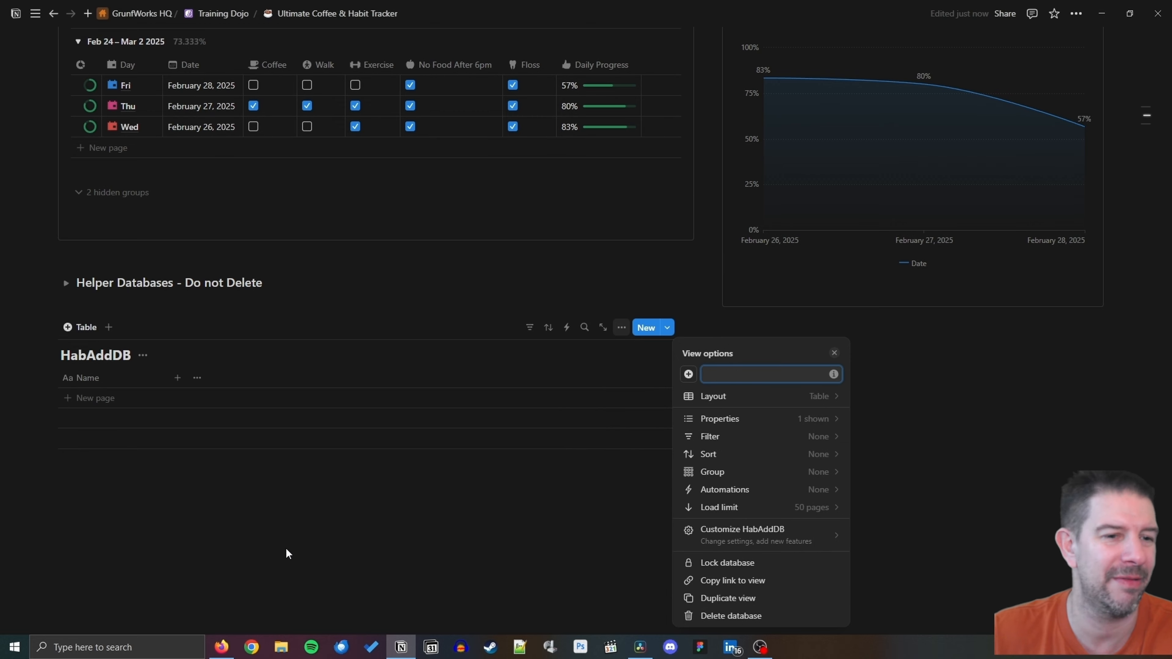
pyautogui.click(225, 471)
# Hide the HabAddDB database title and make the Name column narrower.
pyautogui.click(142, 356)
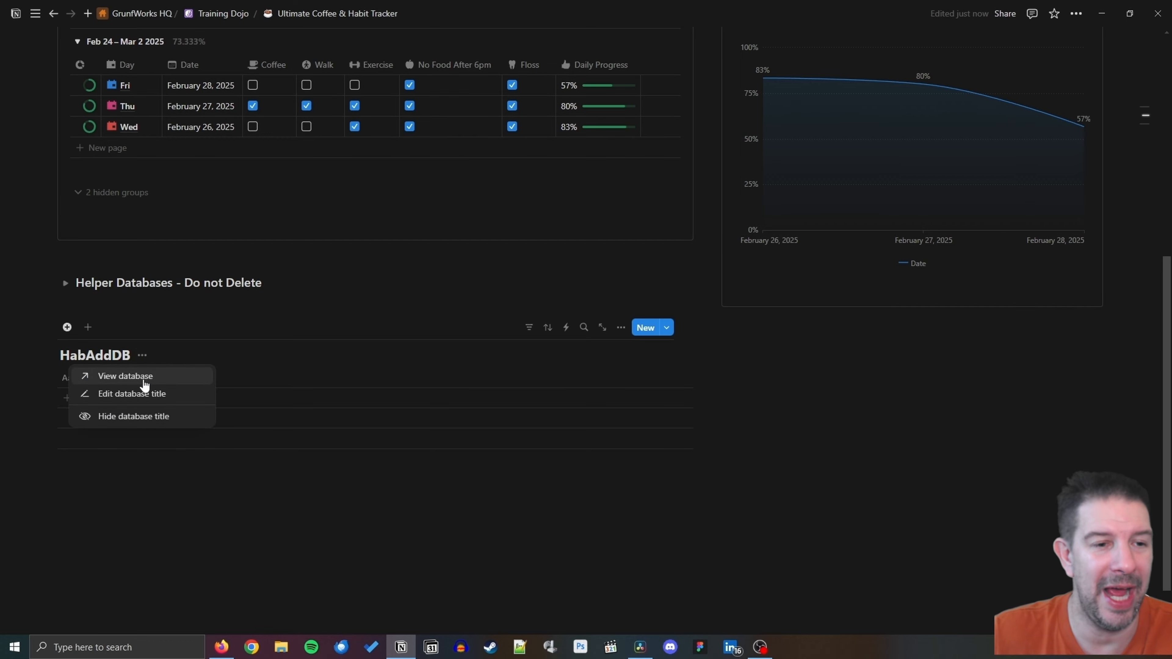
pyautogui.click(149, 418)
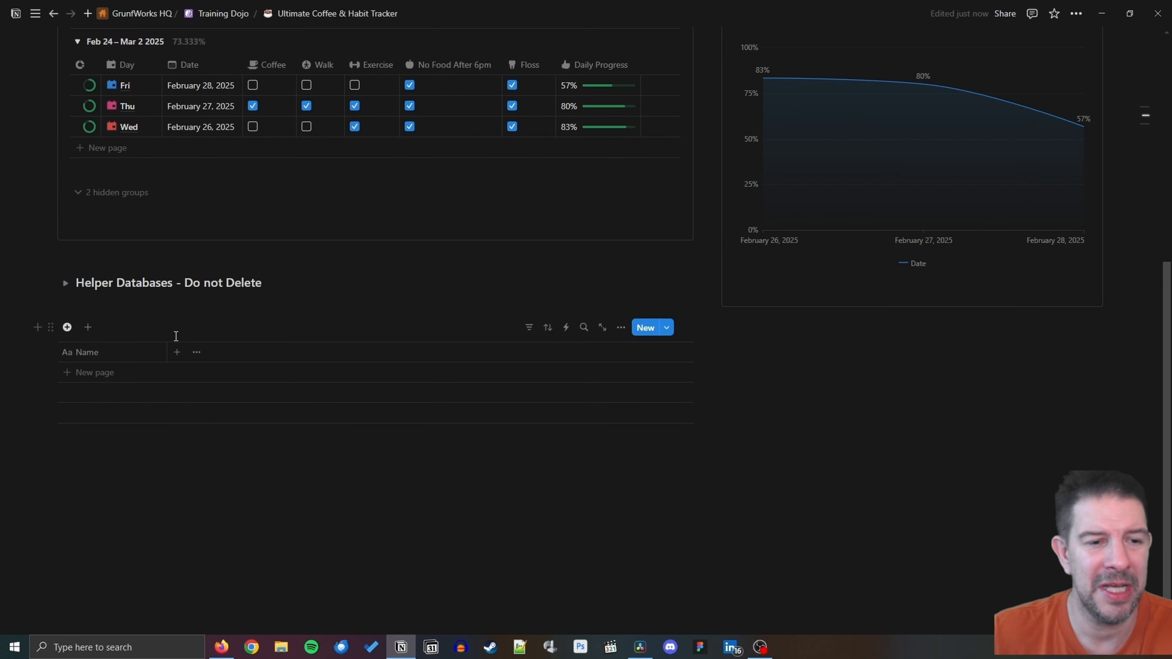
pyautogui.moveTo(166, 354); pyautogui.dragTo(131, 352)
# Add a property named "Habit Type" to HabAddDB and set its type to Select.
pyautogui.scroll(2, 152, 349)
pyautogui.scroll(3, 157, 344)
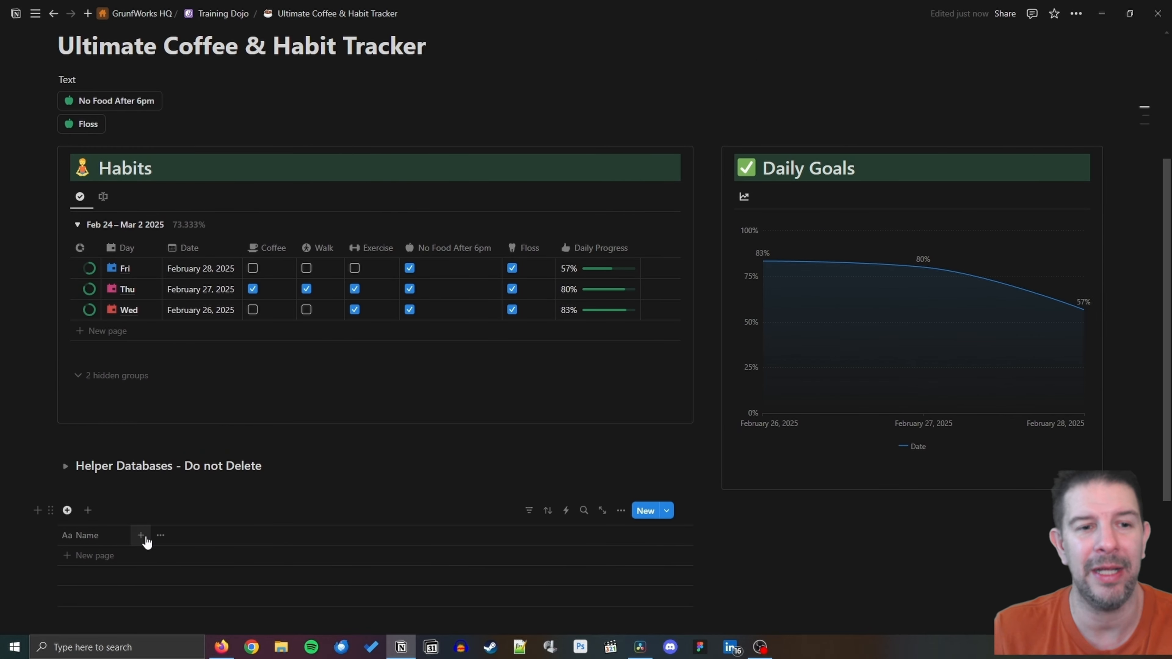
pyautogui.click(142, 536)
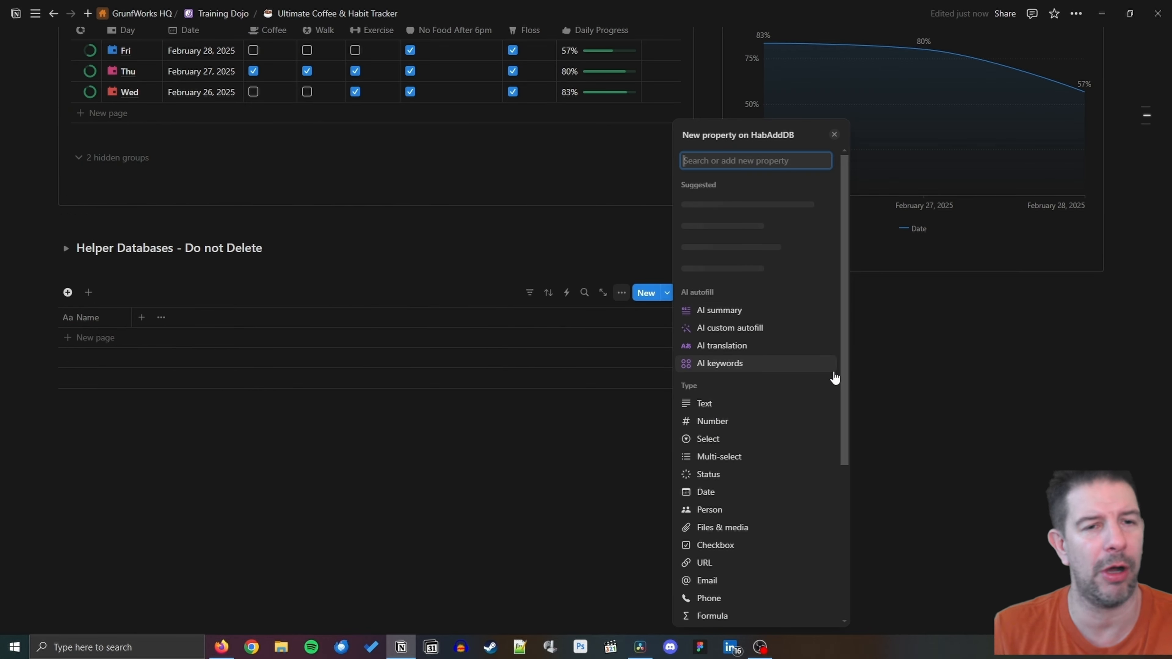
pyautogui.write('Habit')
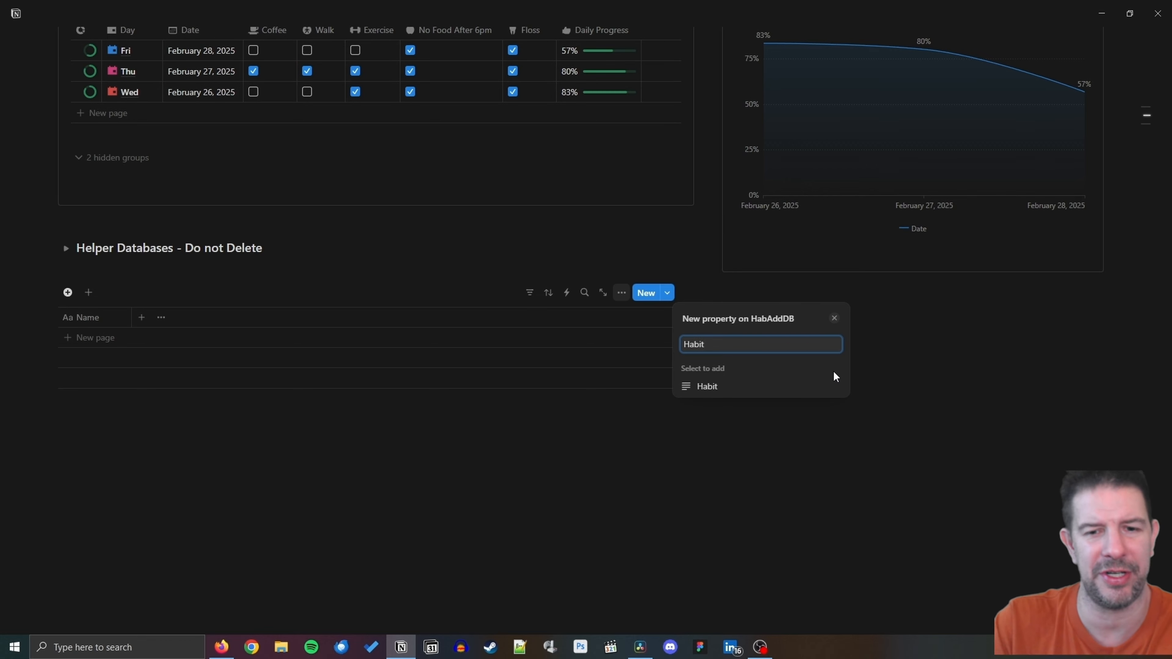
pyautogui.write(' Type')
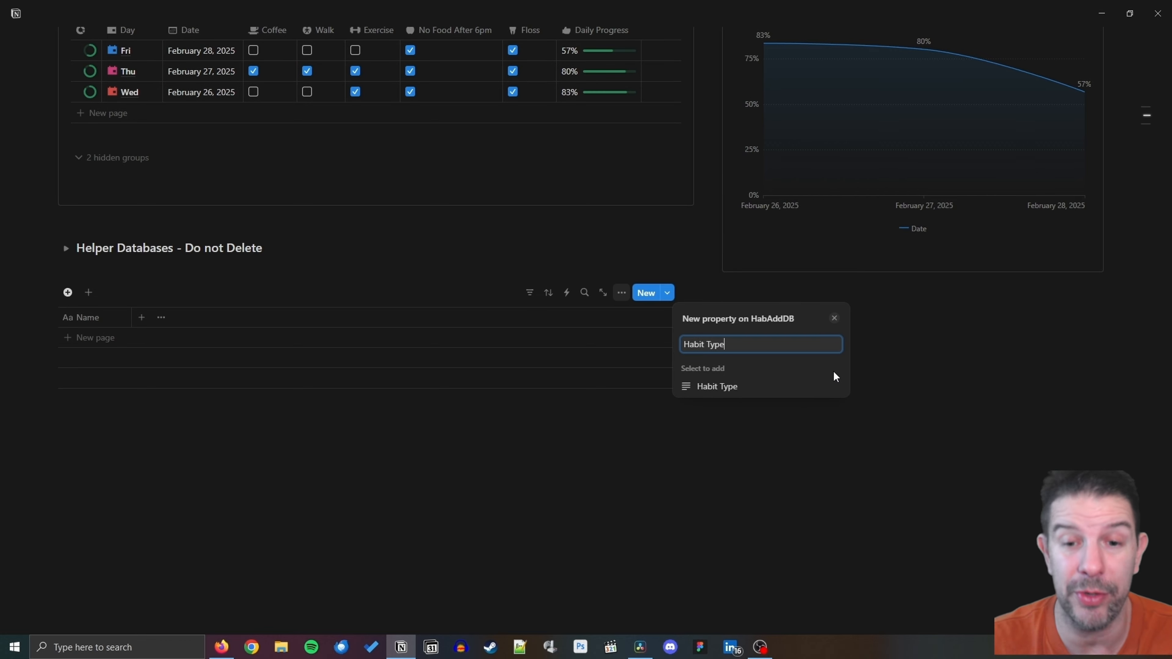
pyautogui.click(693, 387)
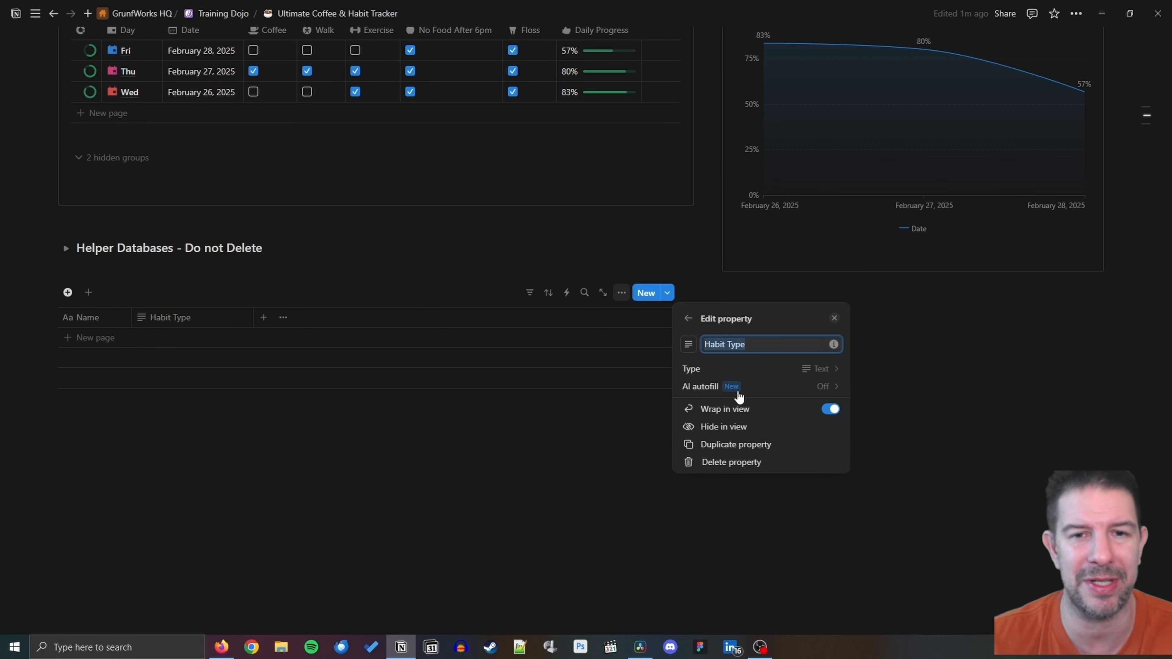
pyautogui.click(793, 374)
pyautogui.click(759, 340)
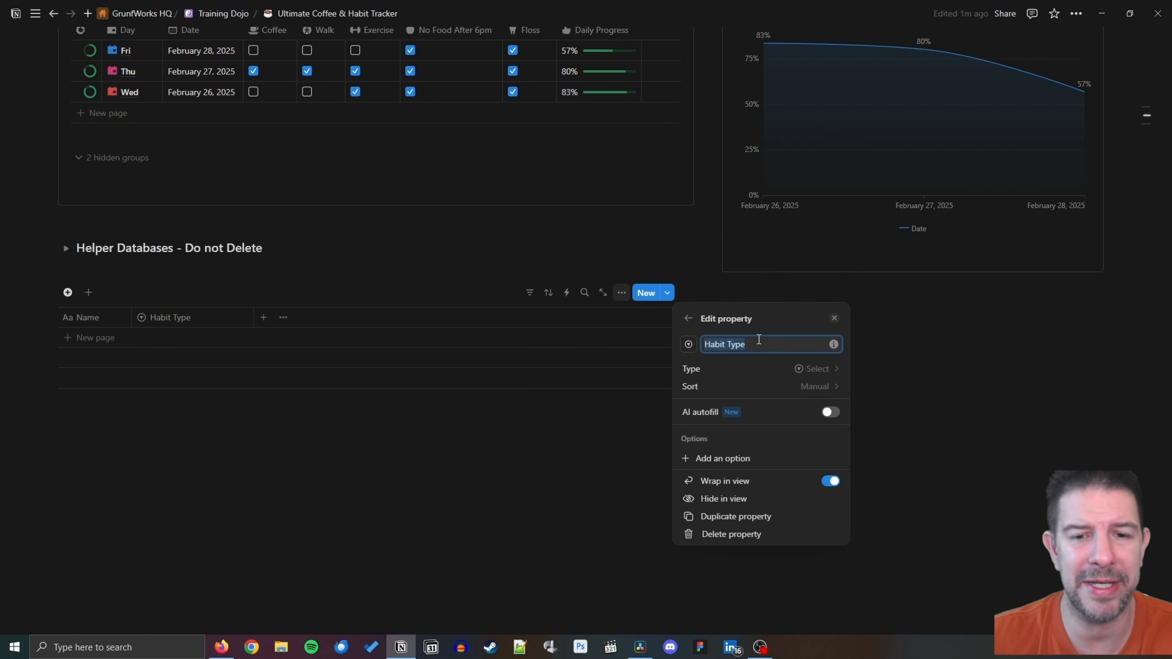
pyautogui.click(446, 478)
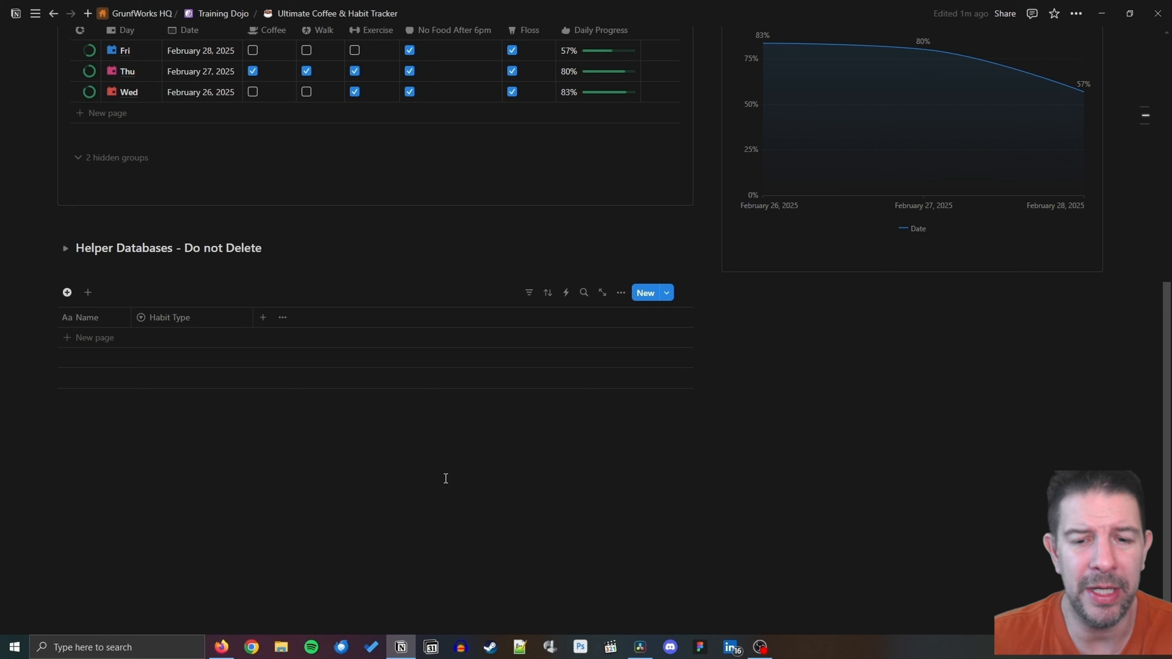
# Add the options Coffee, Walk and Exercise to the Habit Type property.
pyautogui.click(214, 325)
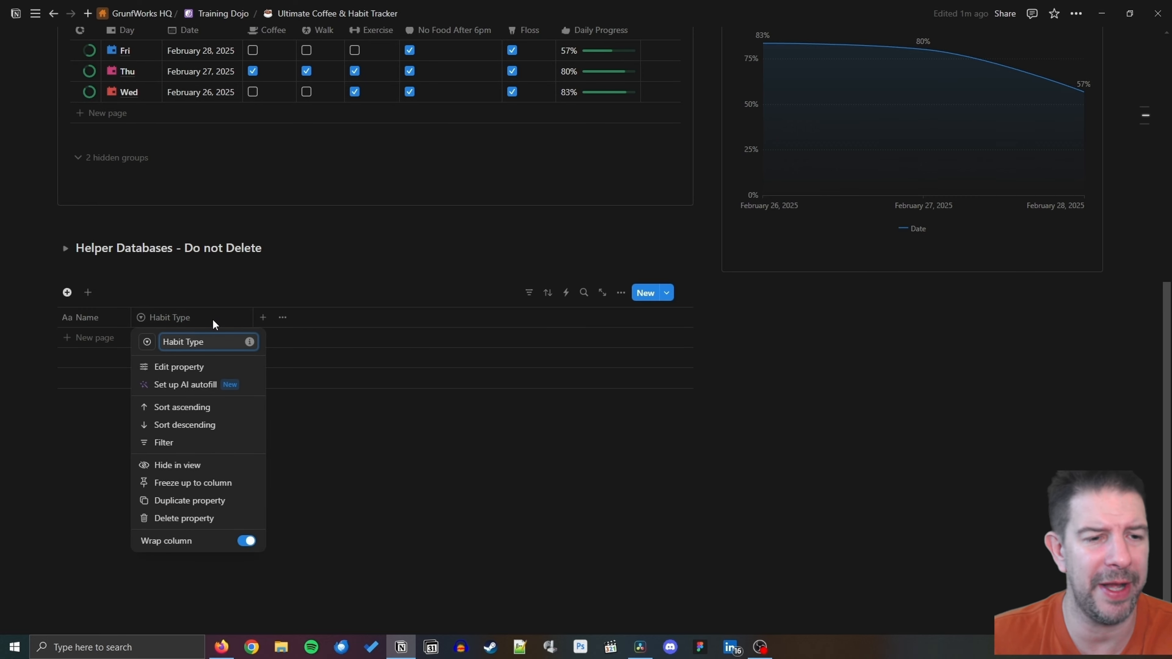
pyautogui.click(199, 369)
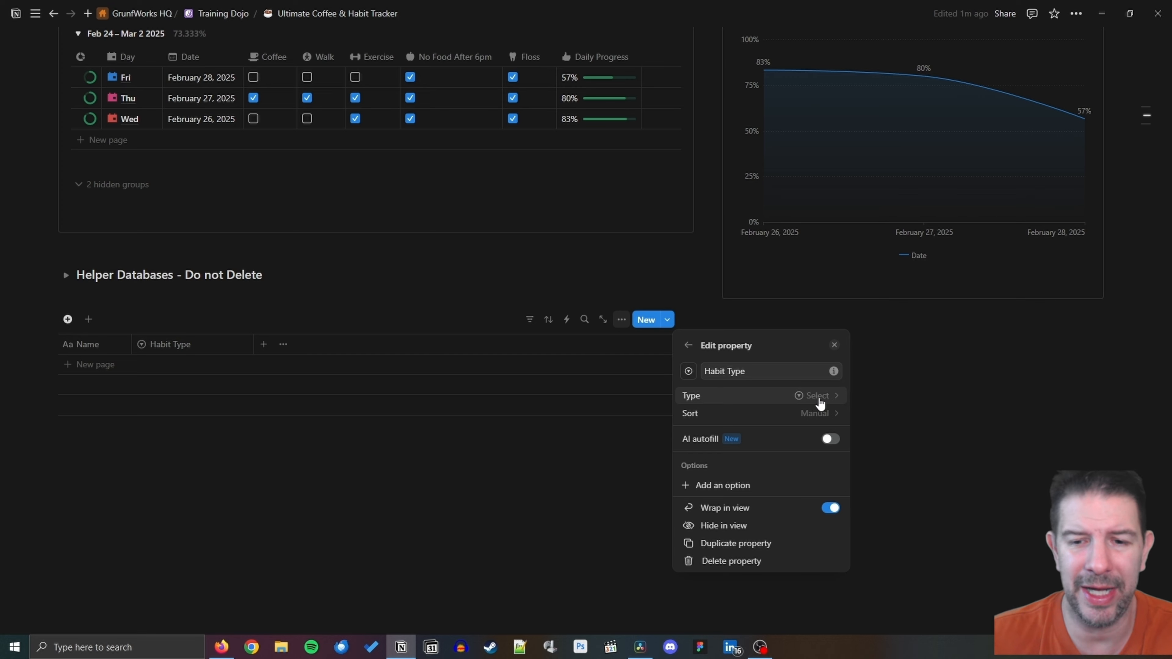
pyautogui.click(820, 403)
pyautogui.click(781, 335)
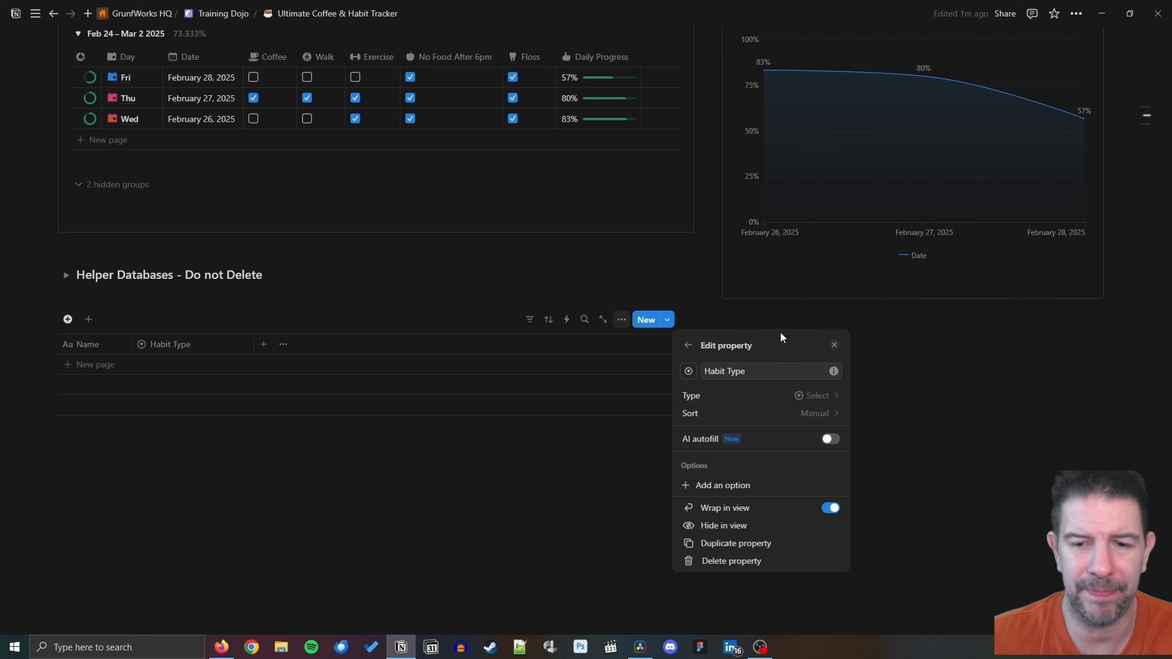
pyautogui.click(693, 483)
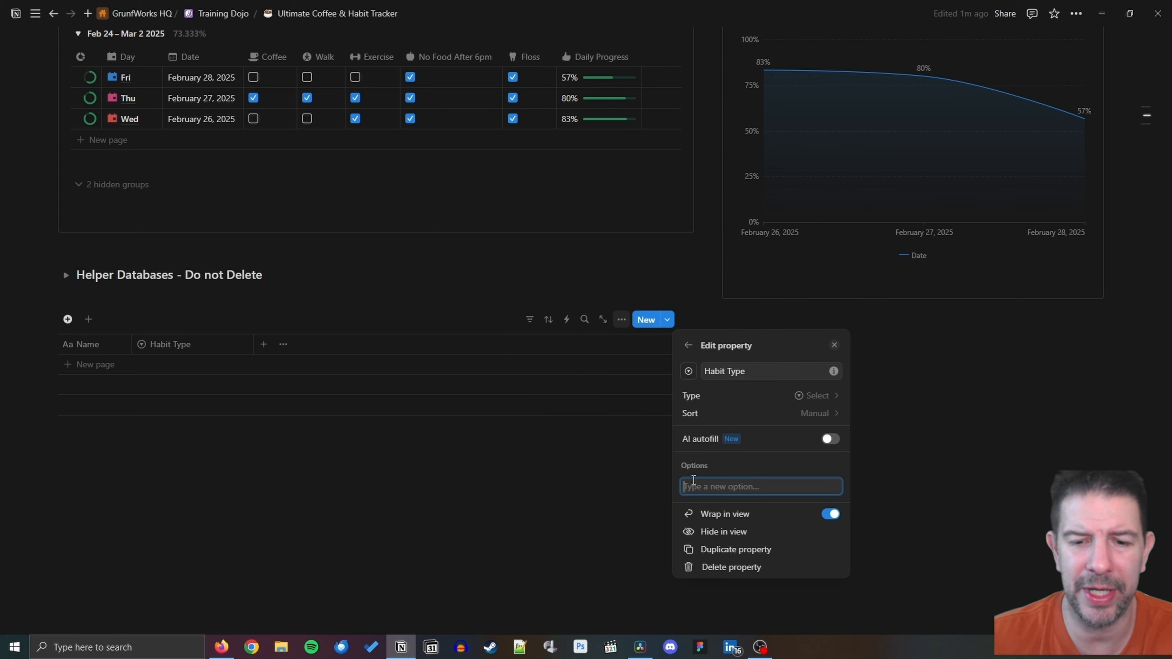
pyautogui.write('Coffee')
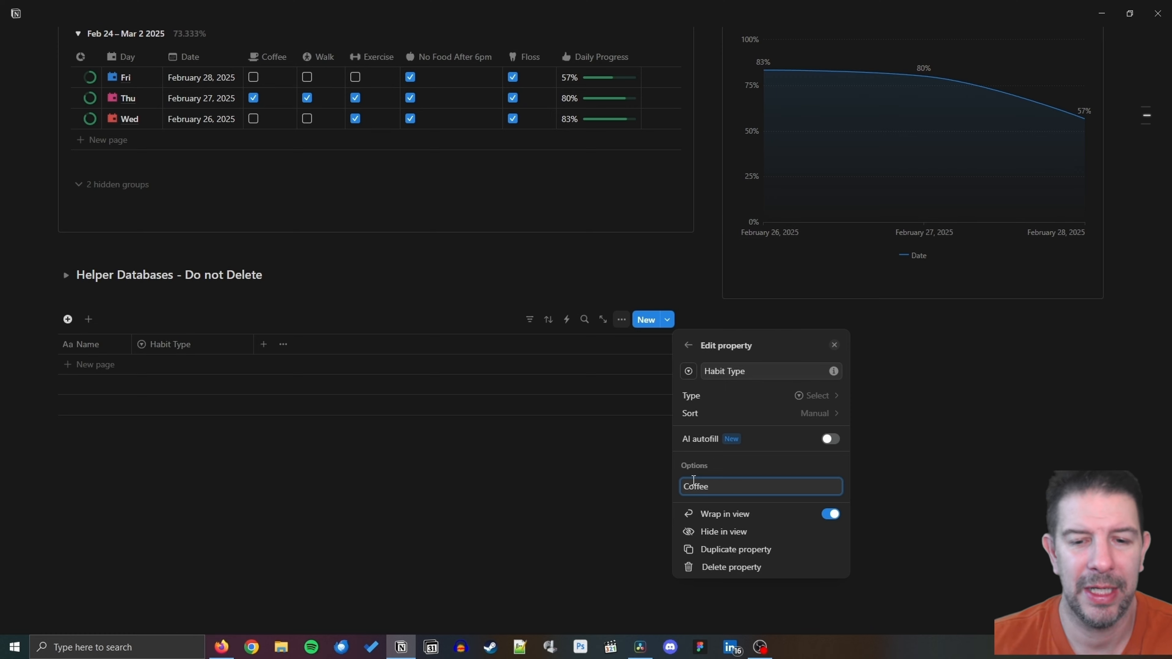
pyautogui.press('Return')
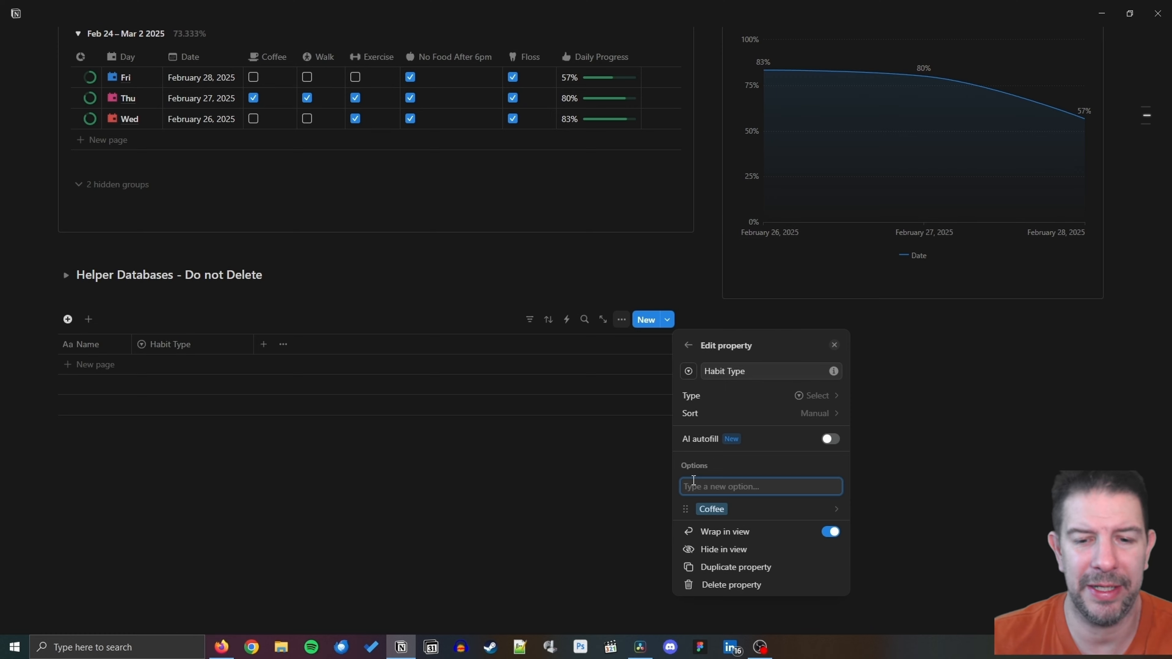
pyautogui.write('Walk')
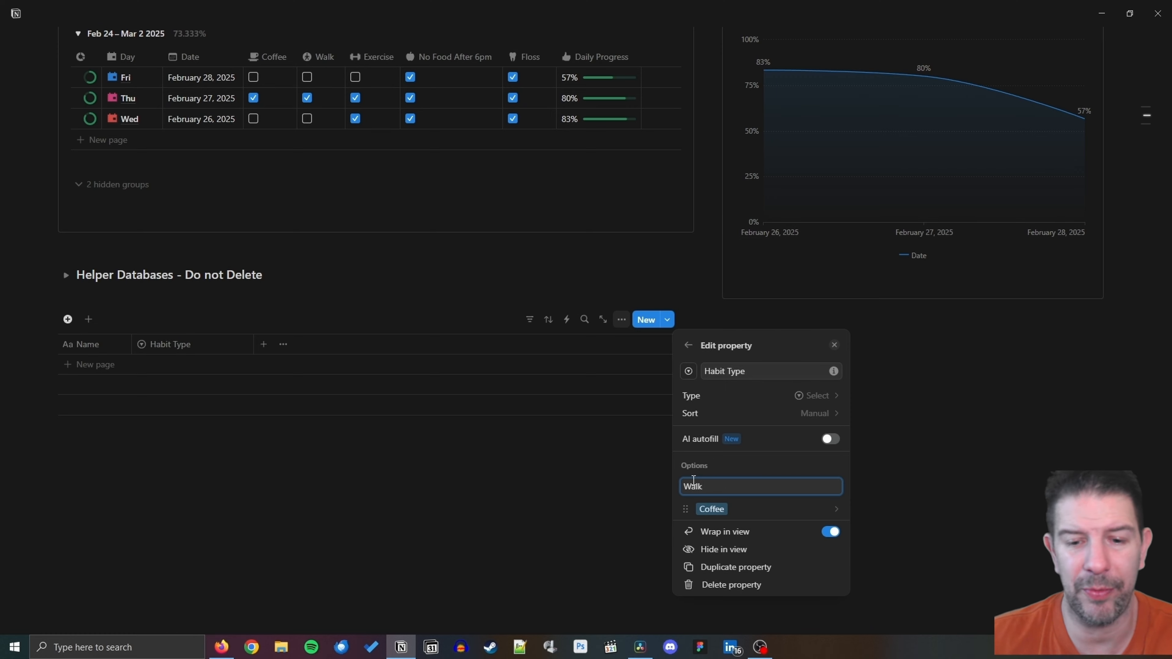
pyautogui.press('Return')
pyautogui.write('Ex')
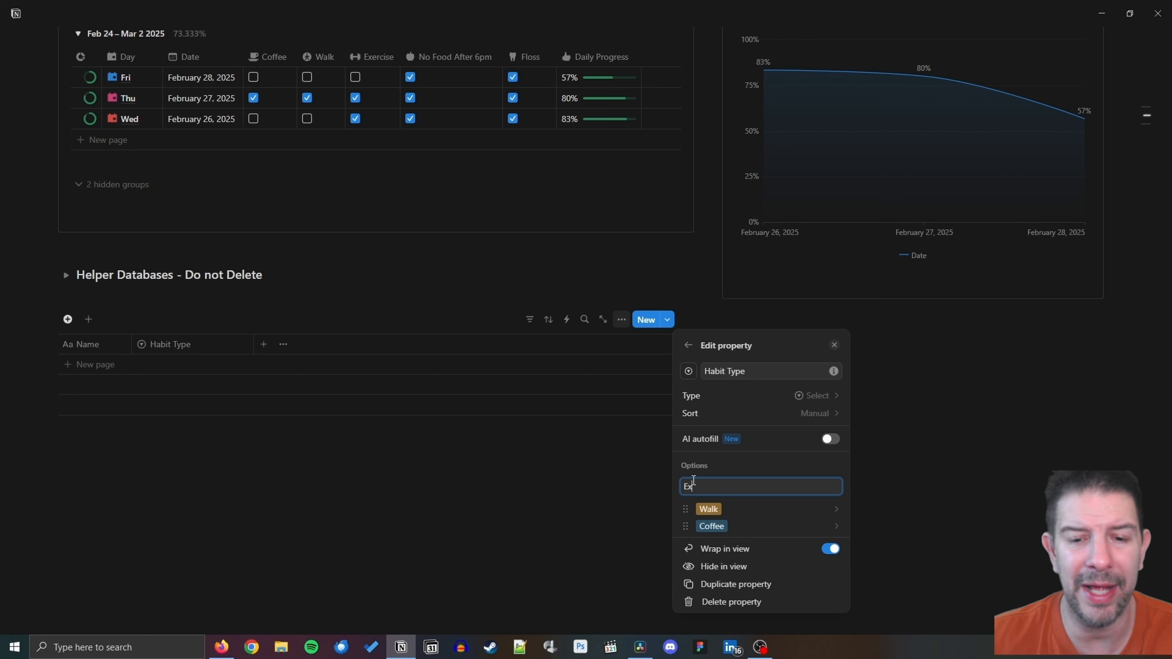
pyautogui.write('ercise')
pyautogui.press('Return')
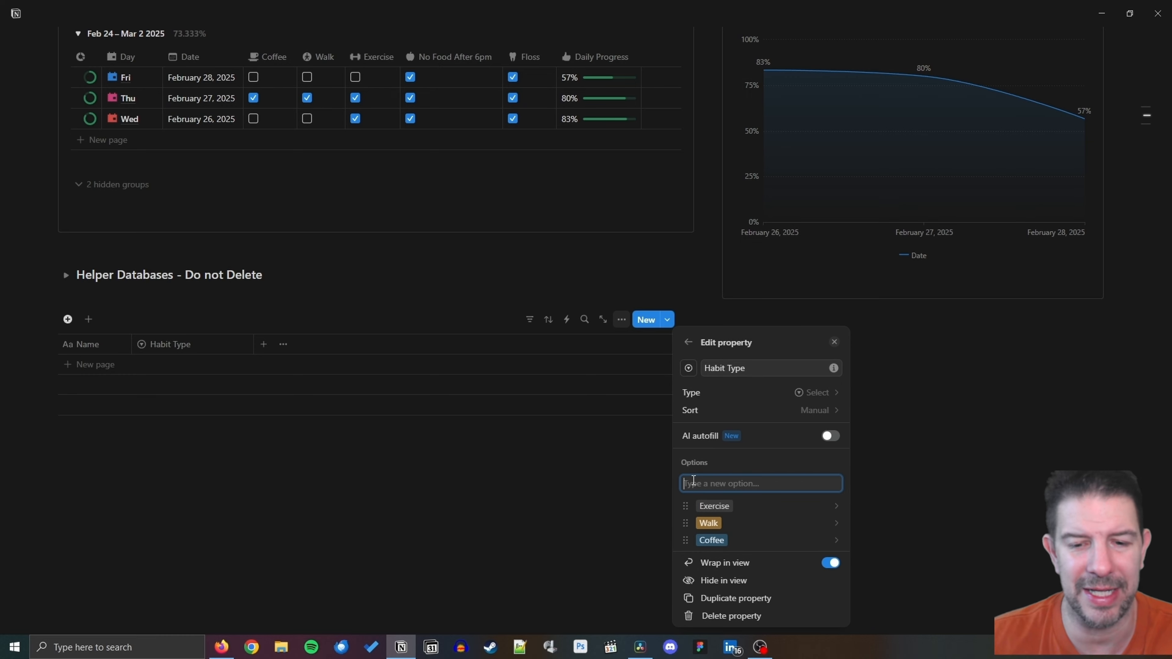
# Color the Habit Type options: Exercise blue, Walk green and Coffee orange.
pyautogui.click(722, 508)
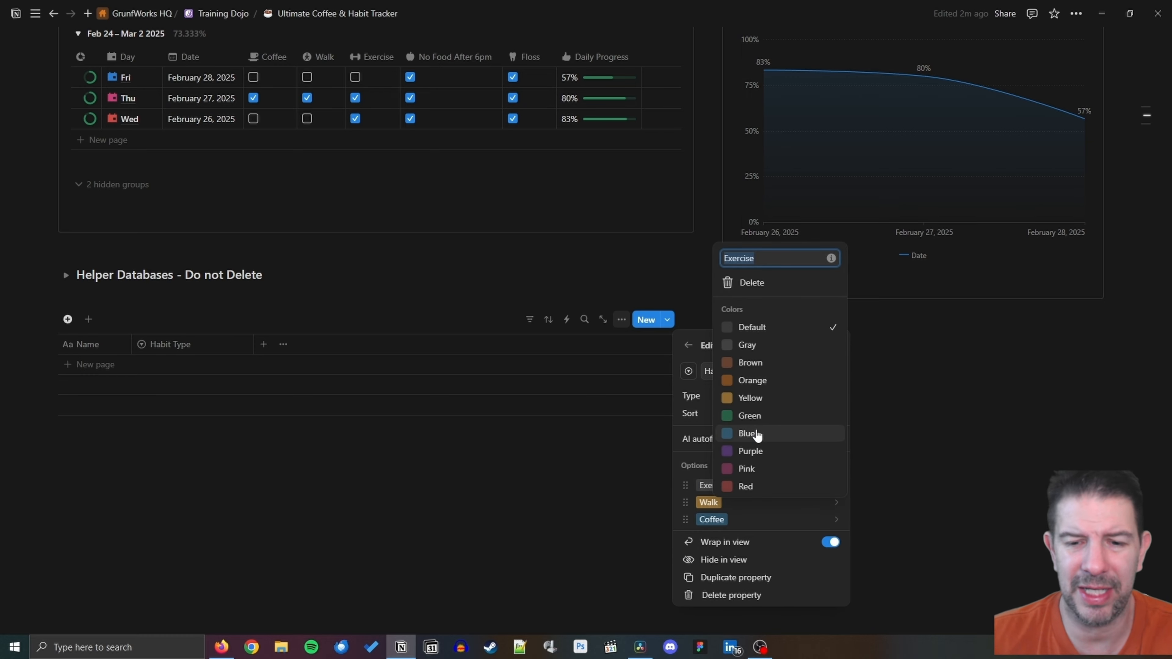
pyautogui.click(747, 433)
pyautogui.click(709, 503)
pyautogui.click(709, 502)
pyautogui.click(748, 412)
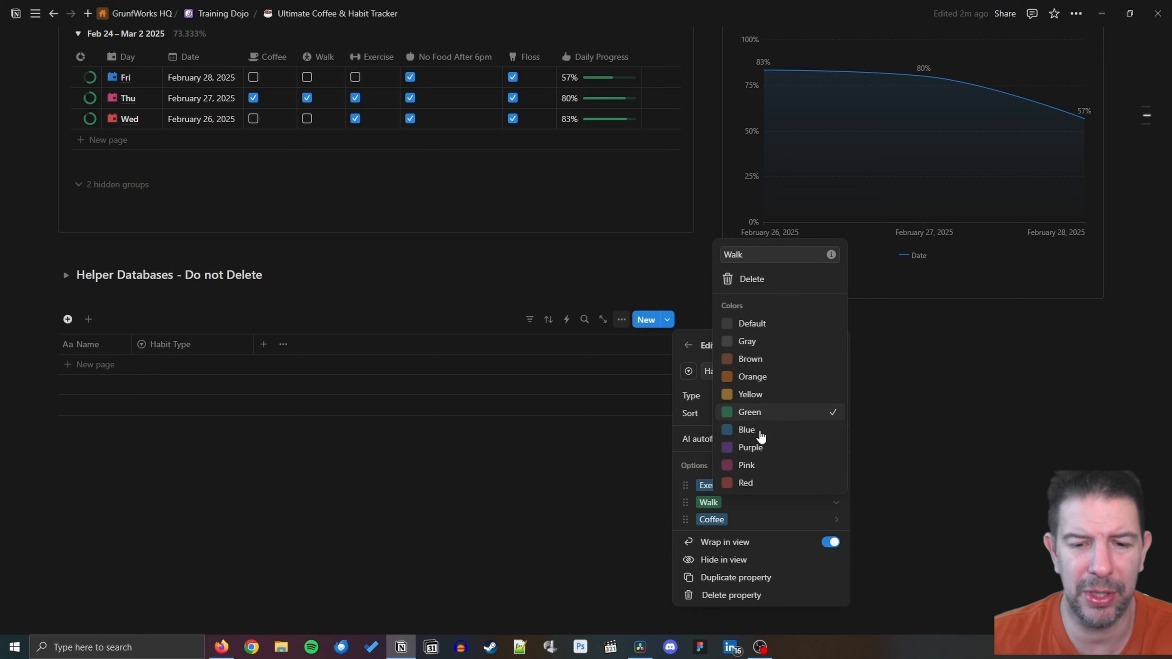
pyautogui.click(711, 520)
pyautogui.click(712, 519)
pyautogui.click(753, 393)
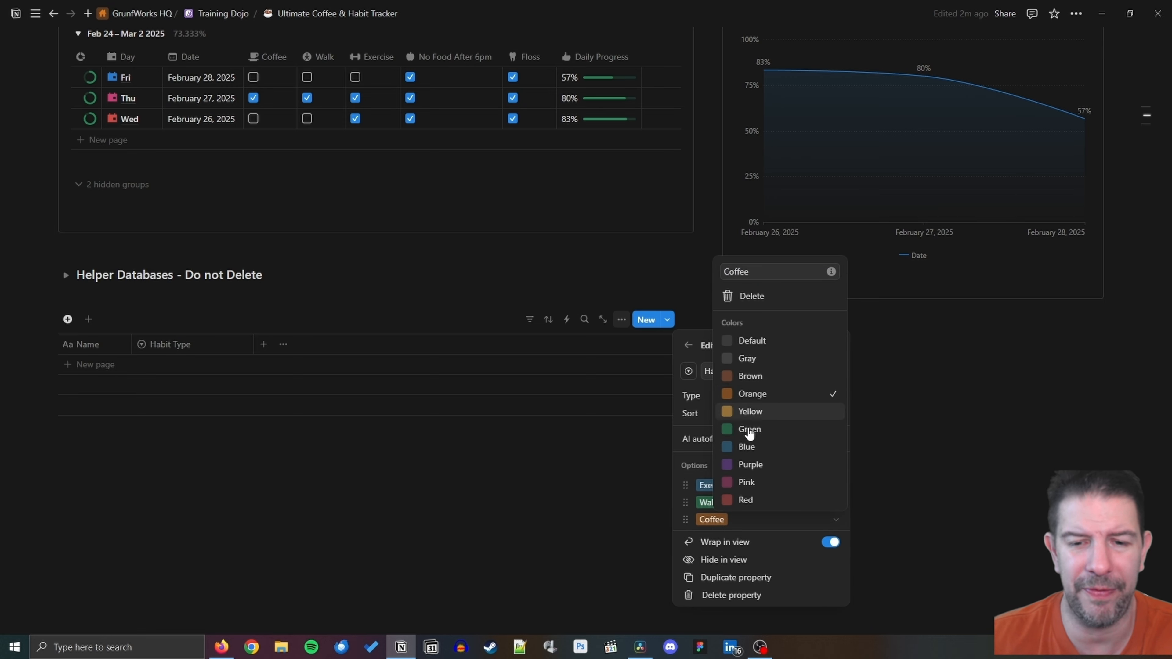
pyautogui.click(529, 506)
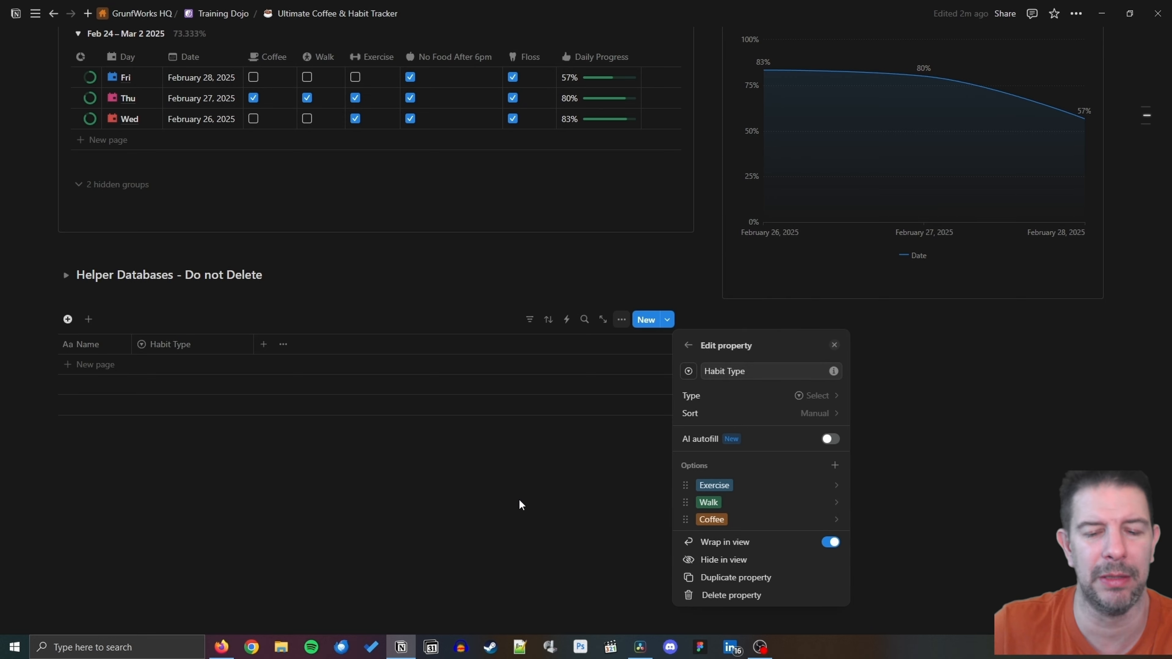
pyautogui.click(529, 490)
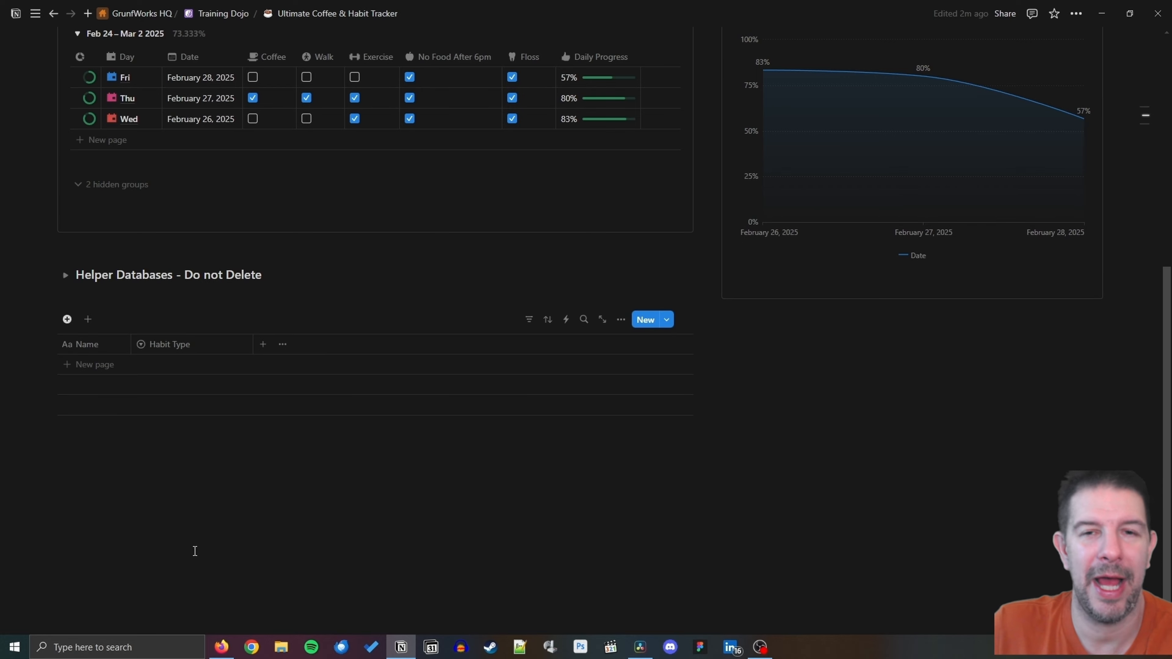
# Switch the Habits database to the view with the Actual and Goal columns and review it.
pyautogui.scroll(2, 195, 552)
pyautogui.click(104, 69)
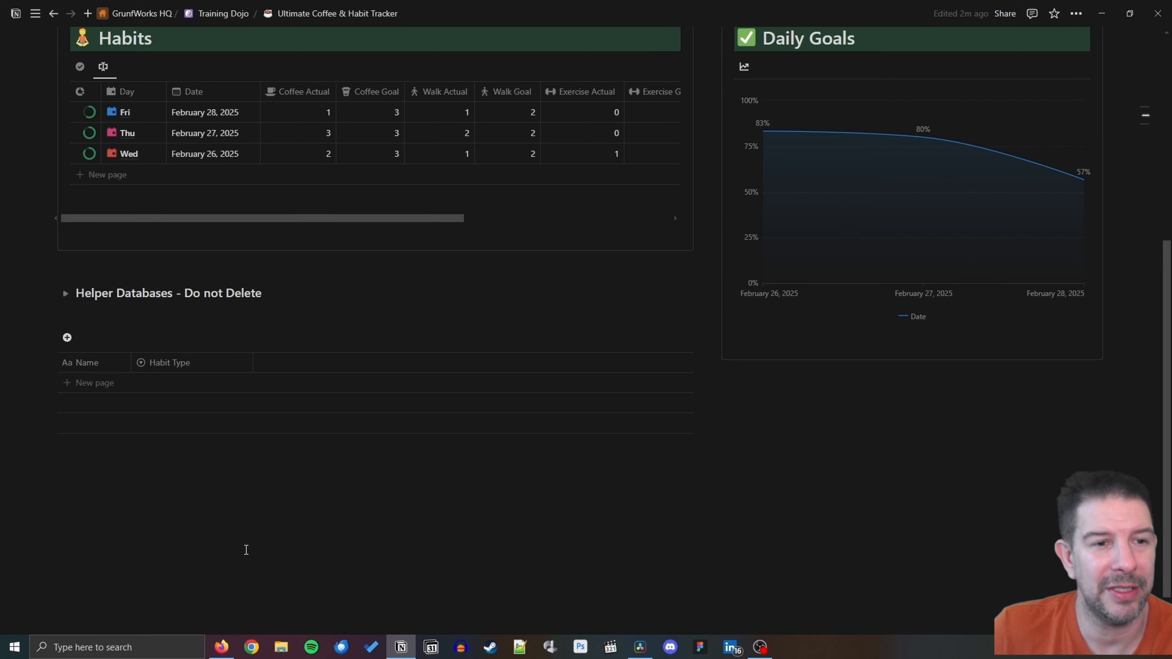
pyautogui.scroll(1, 235, 547)
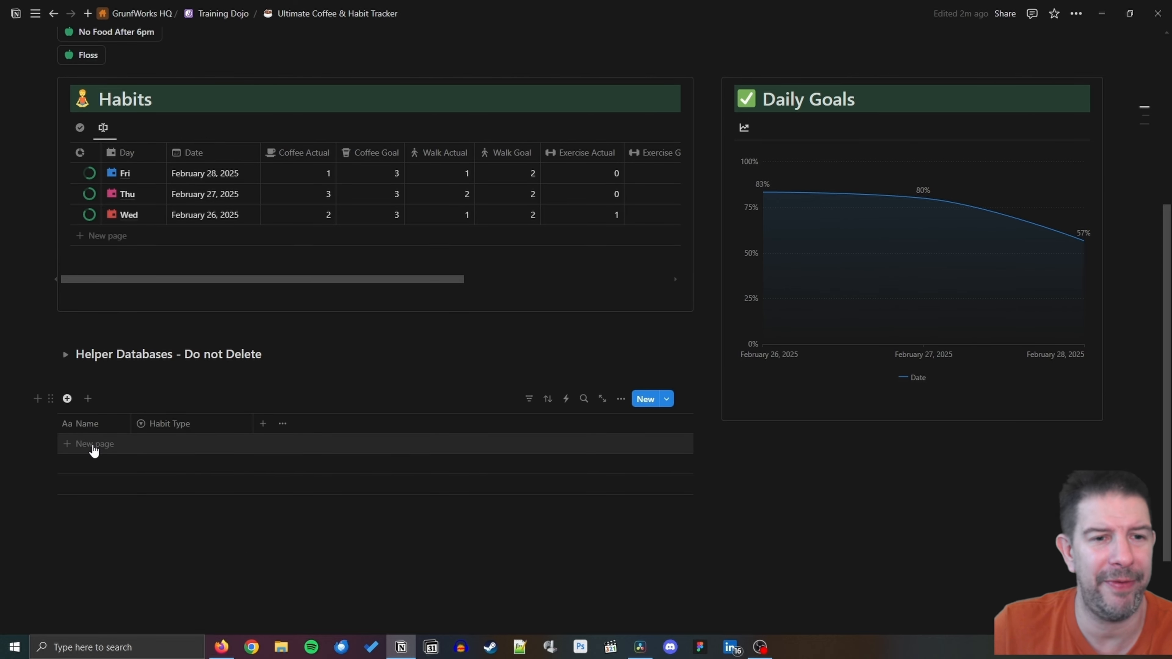
pyautogui.scroll(1, 93, 443)
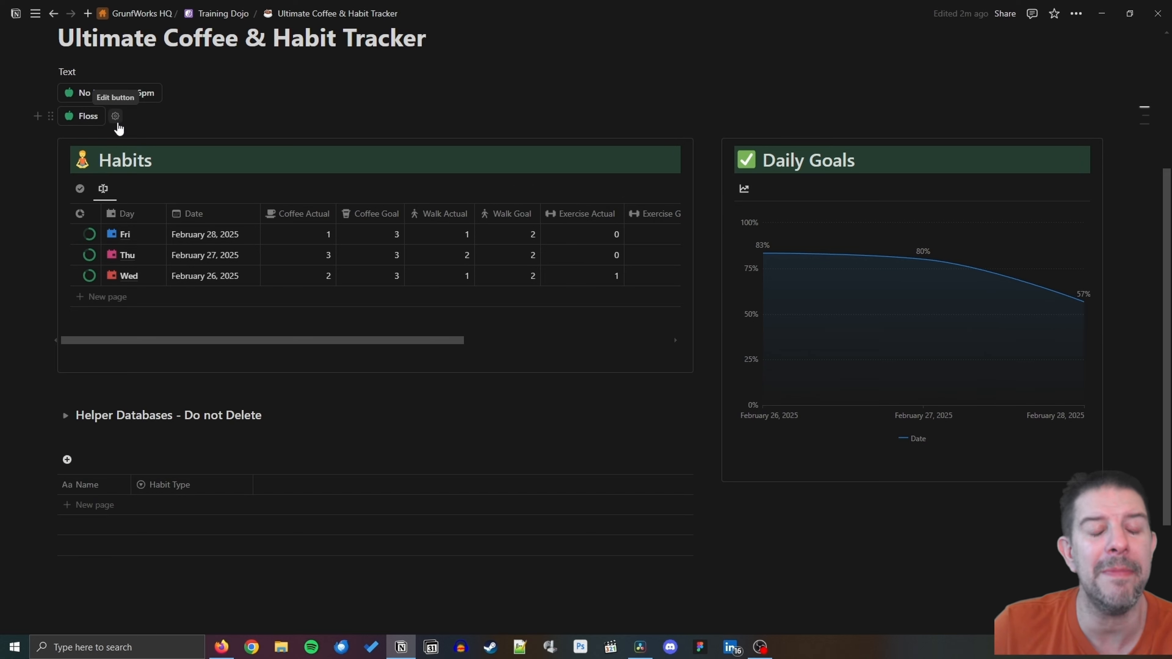
pyautogui.click(117, 122)
pyautogui.click(118, 125)
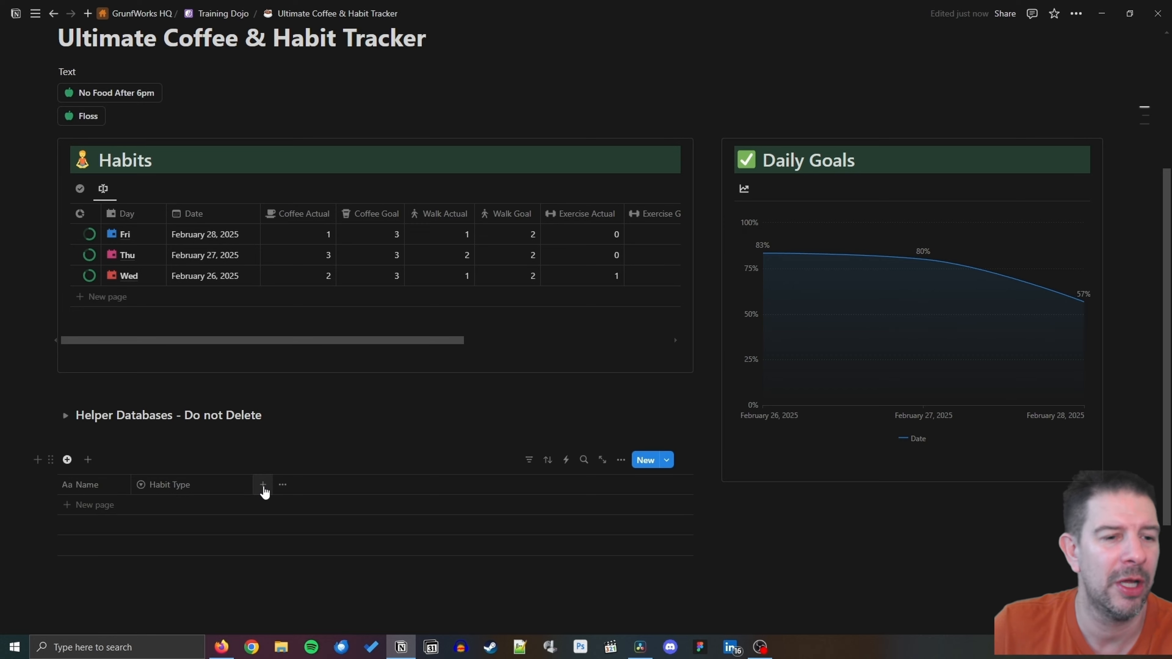
# Add a Date property to HabAddDB and rename it "Add Date".
pyautogui.click(264, 485)
pyautogui.write('Date')
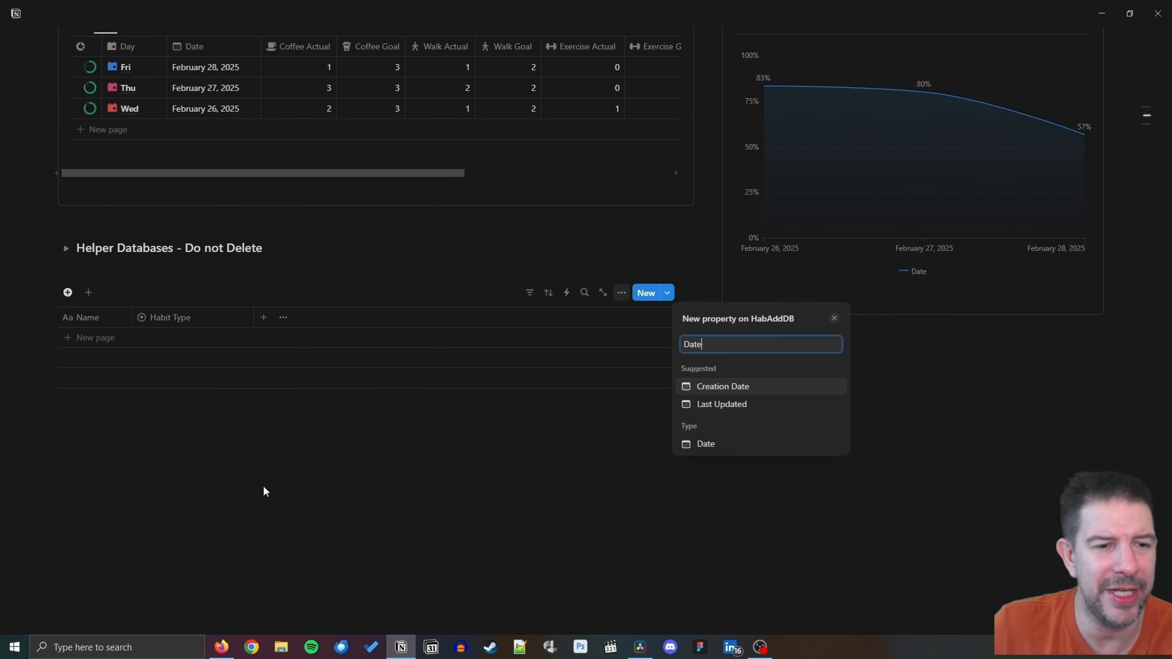
pyautogui.click(708, 444)
pyautogui.click(423, 479)
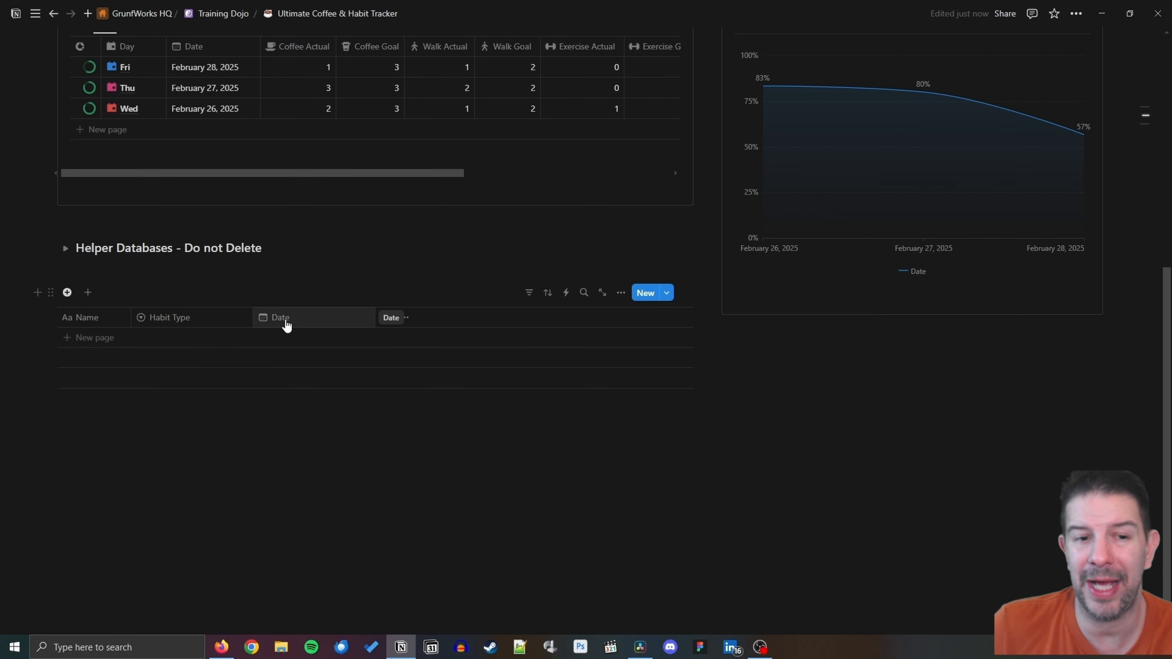
pyautogui.click(286, 322)
pyautogui.write('Add Date')
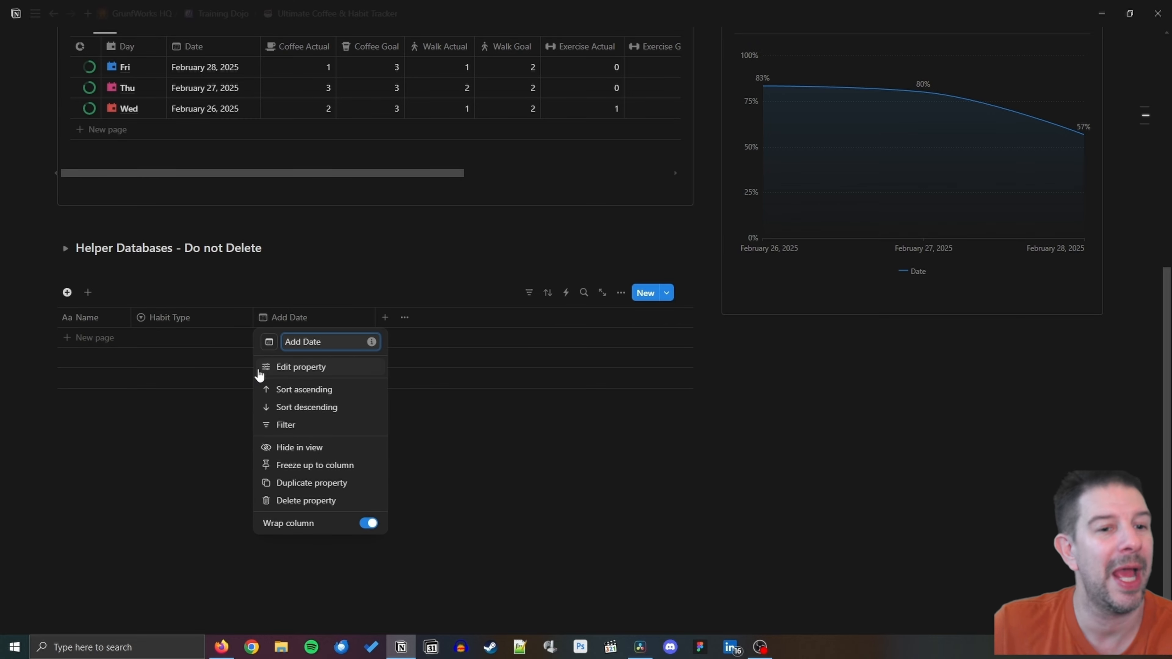
# Move the Add Date column ahead of the Habit Type column in HabAddDB.
pyautogui.press('Return')
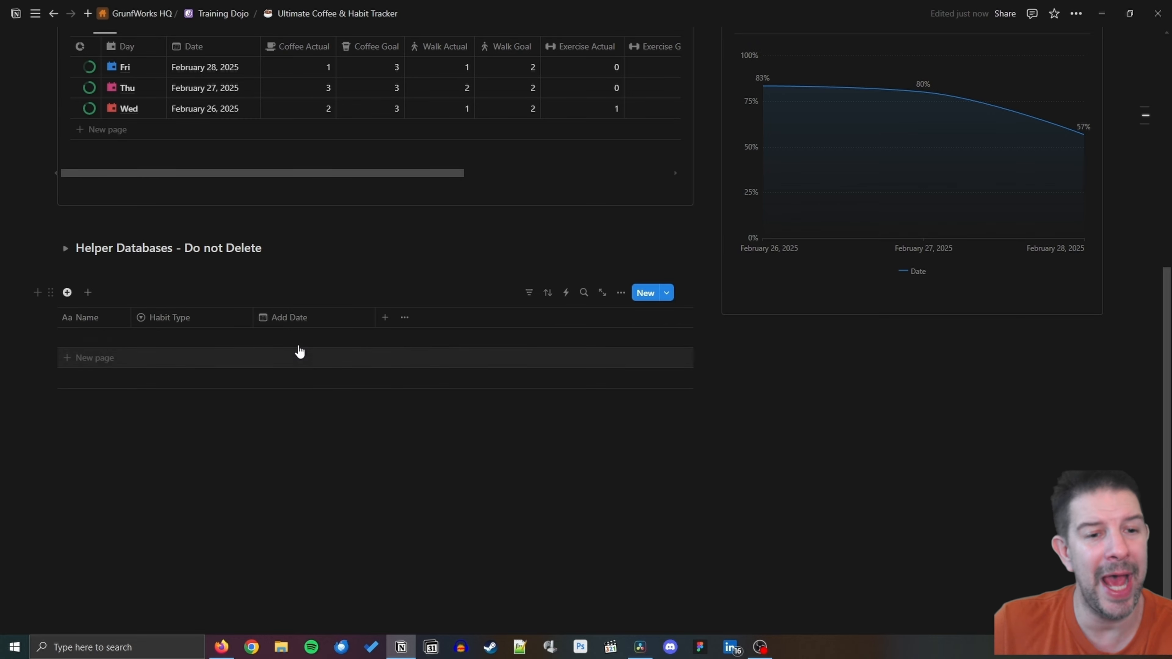
pyautogui.moveTo(288, 322); pyautogui.dragTo(192, 307)
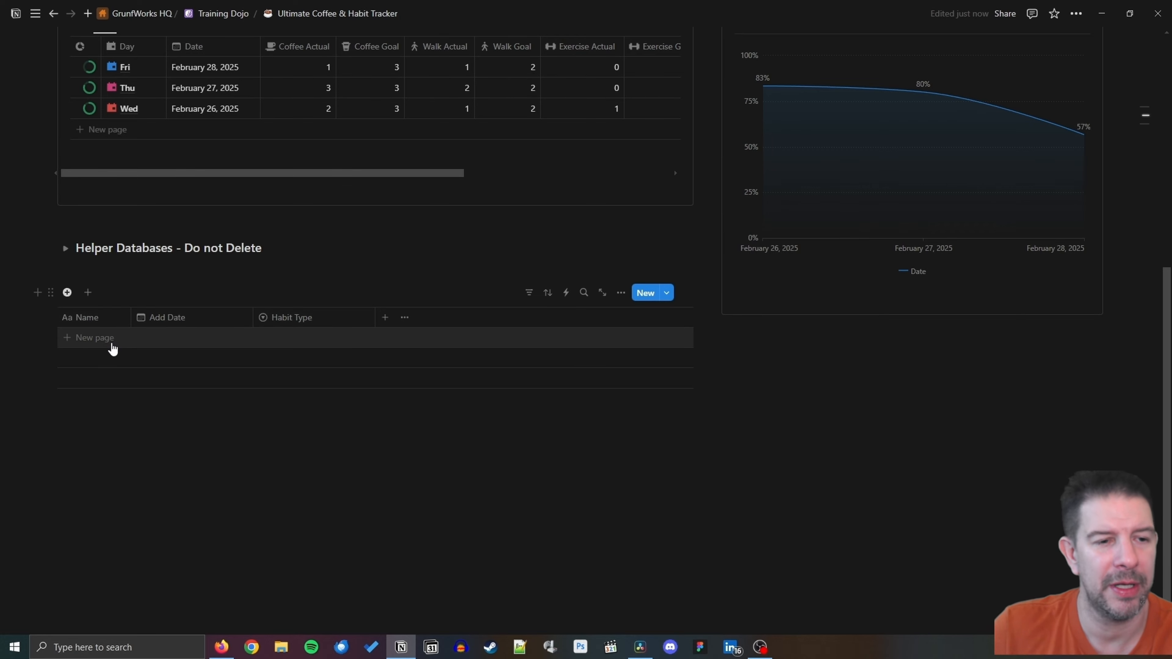
# Add a property named "Additions" after Daily Progress in HabitDB and open its property type choices.
pyautogui.scroll(4, 200, 329)
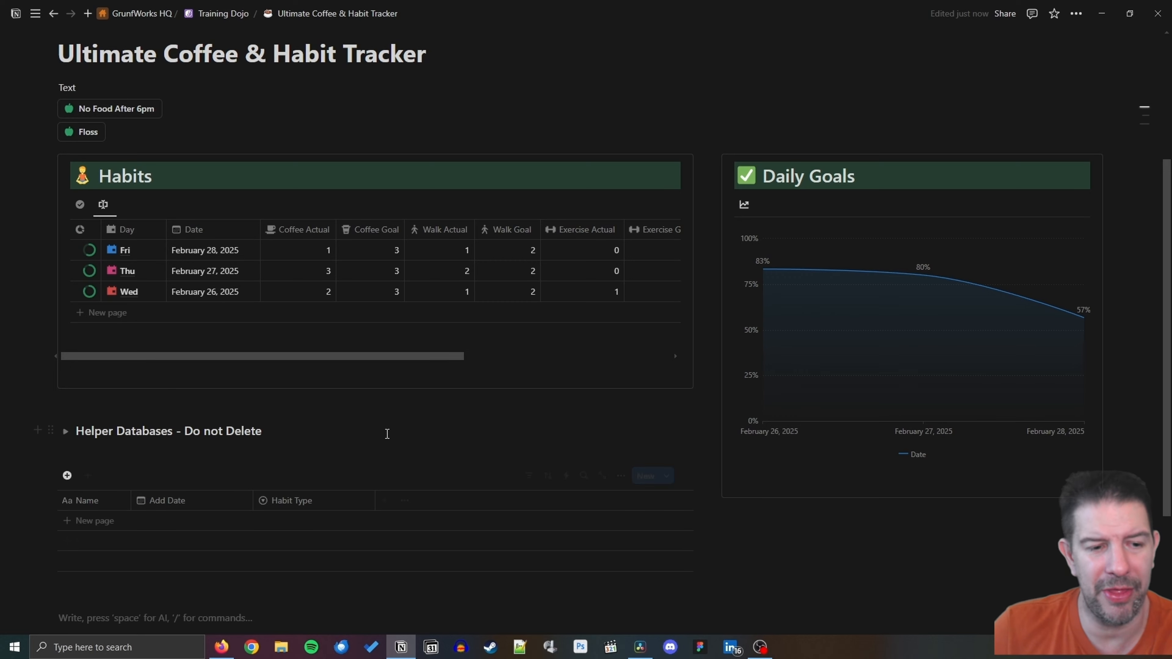
pyautogui.moveTo(395, 357); pyautogui.dragTo(677, 368)
pyautogui.click(651, 230)
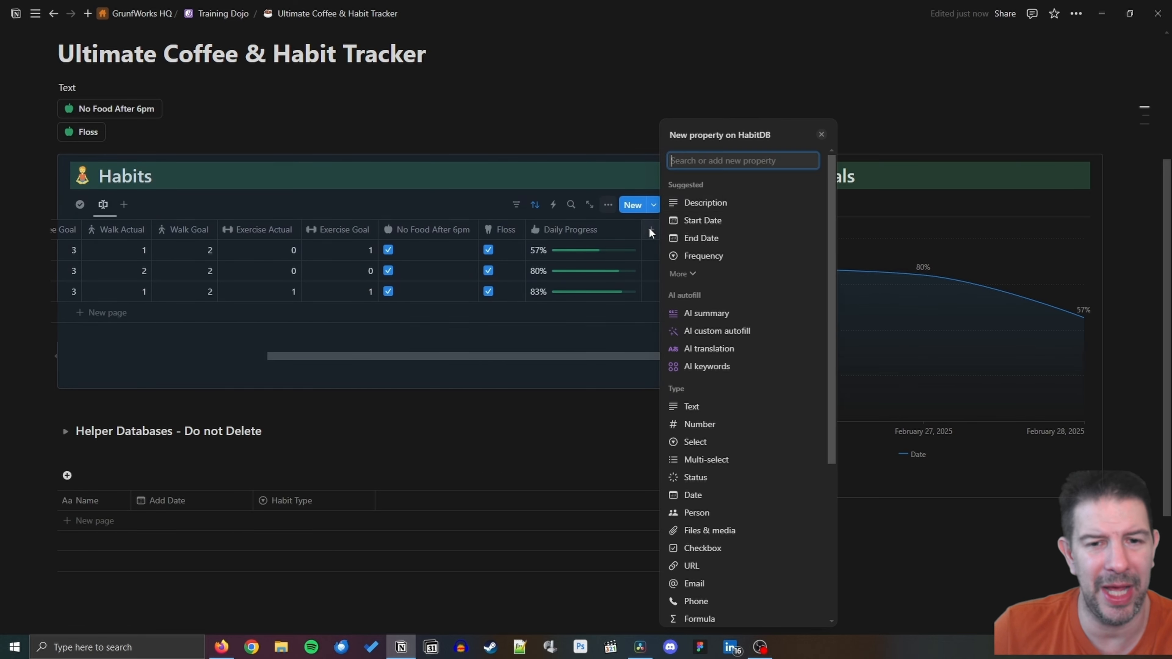
pyautogui.write('A')
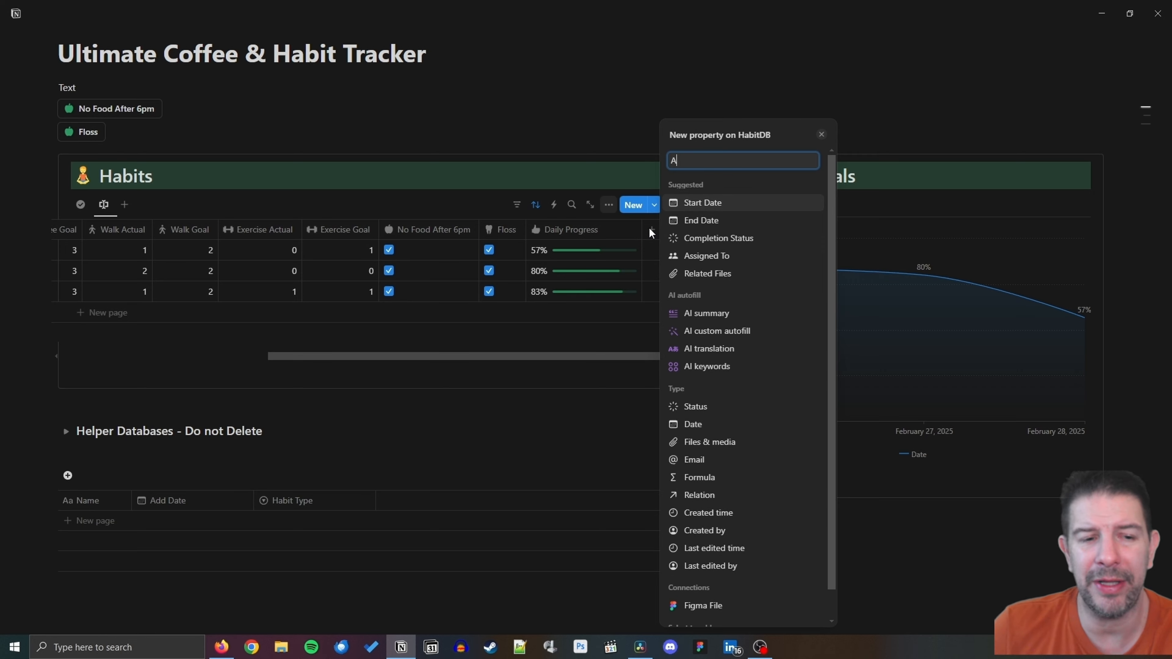
pyautogui.write('ddition')
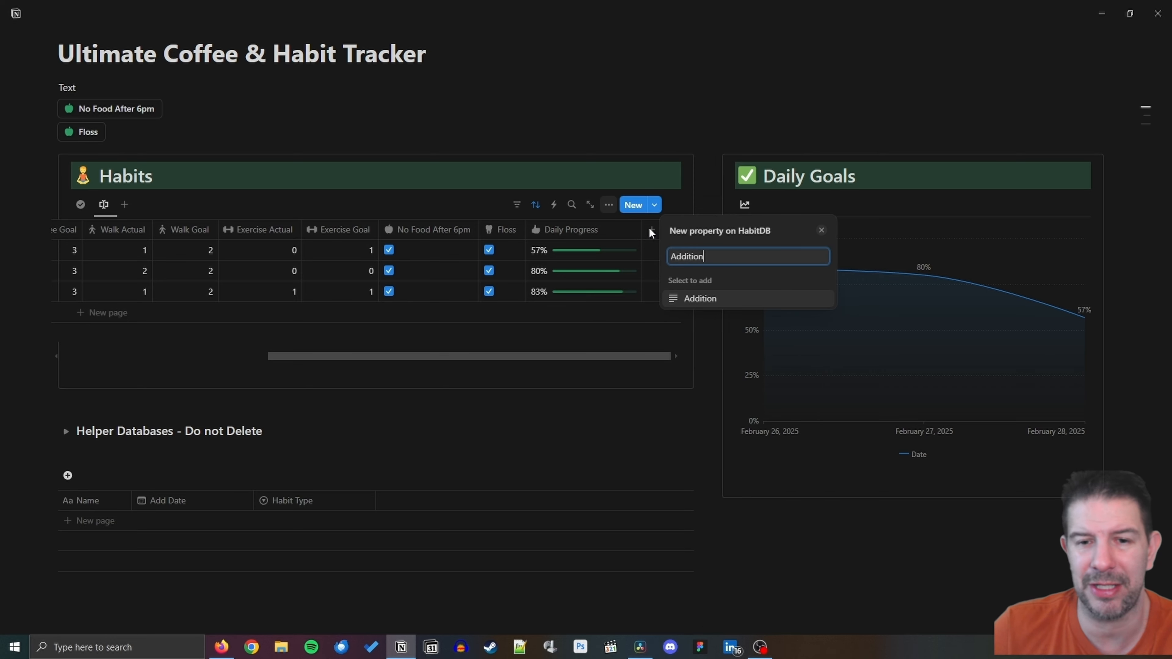
pyautogui.write('s')
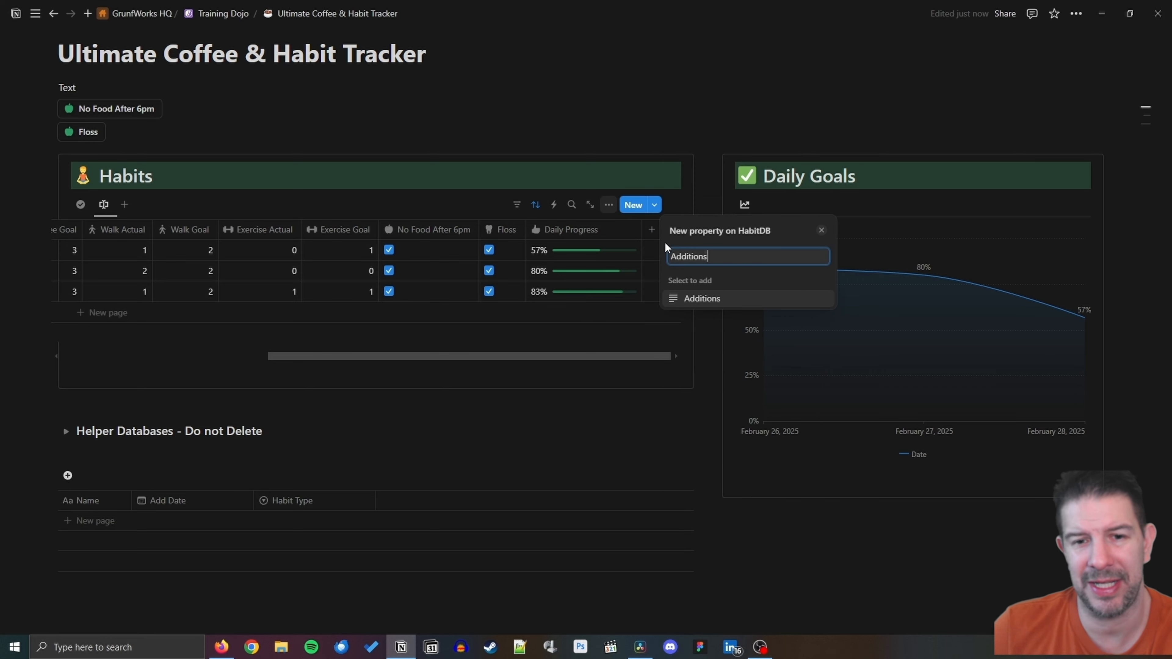
pyautogui.click(697, 305)
pyautogui.click(719, 301)
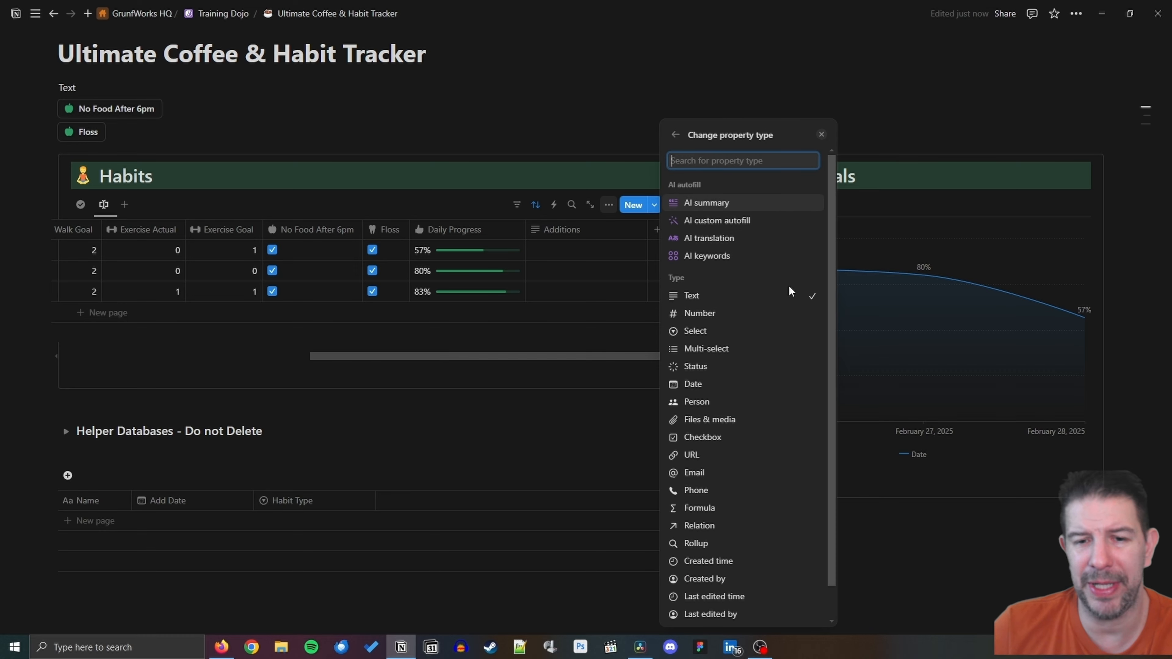
# Turn the Additions property into a two-way relation to HabAddDB with no page limit, naming the related property Day.
pyautogui.click(696, 526)
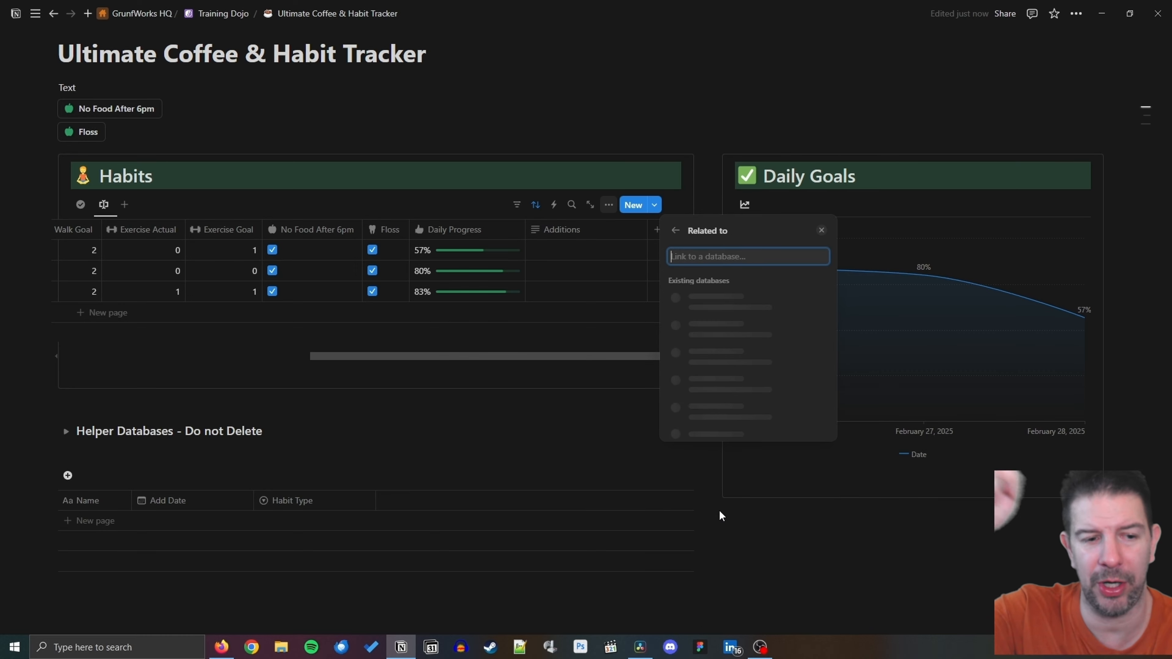
pyautogui.click(748, 324)
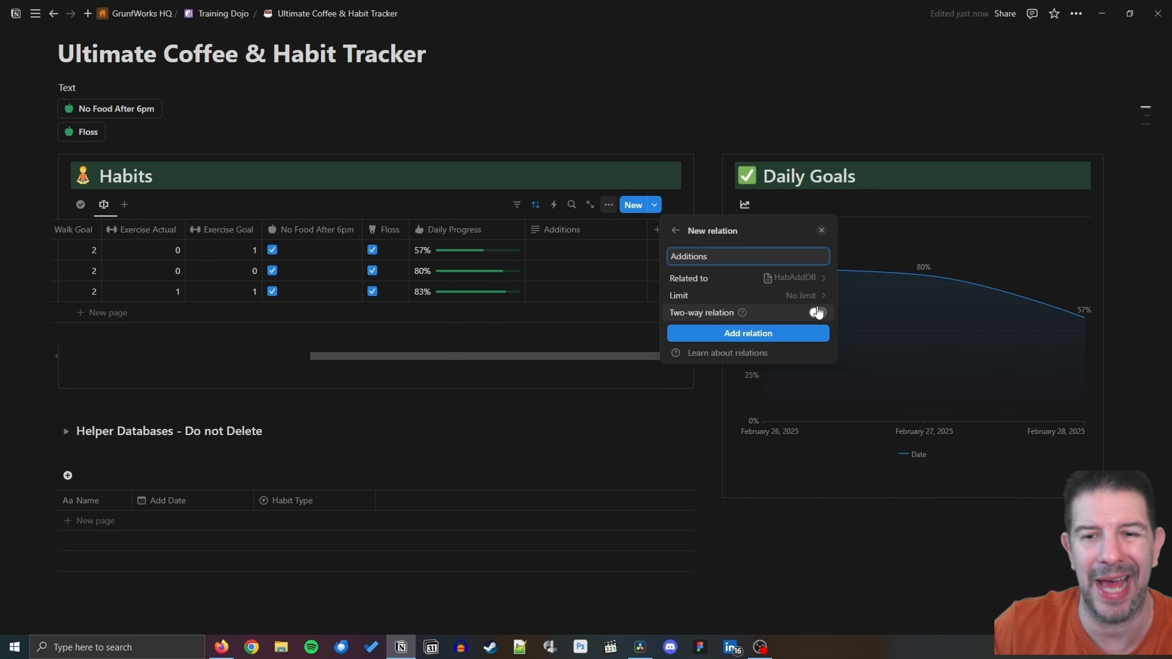
pyautogui.click(802, 298)
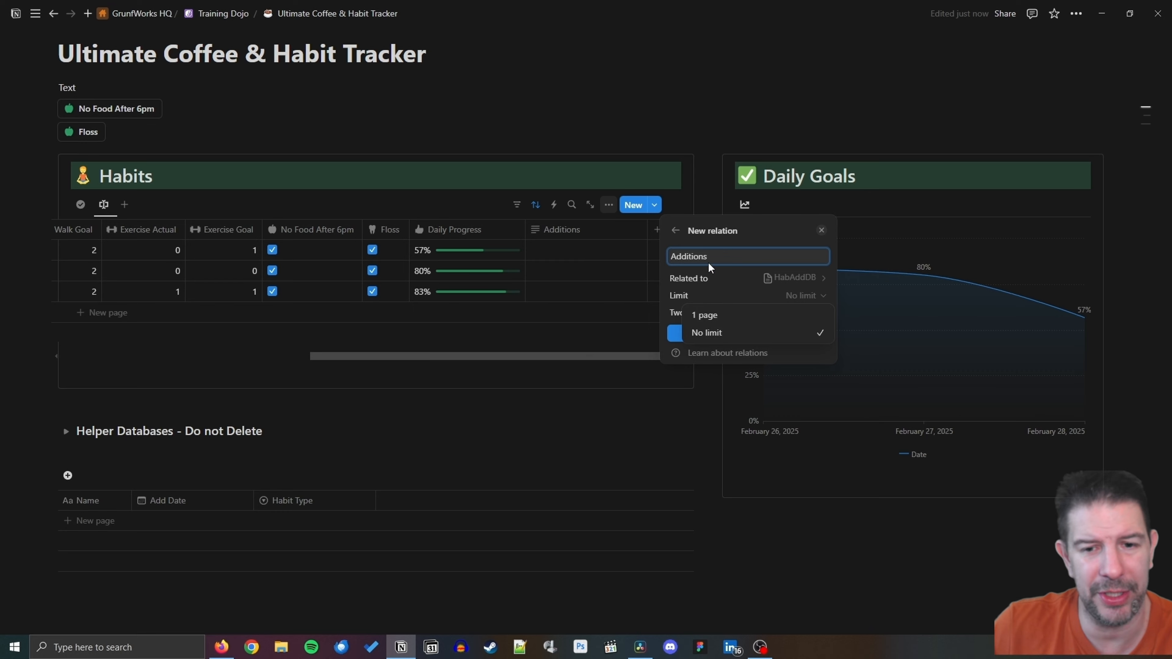
pyautogui.press('Escape')
pyautogui.click(818, 313)
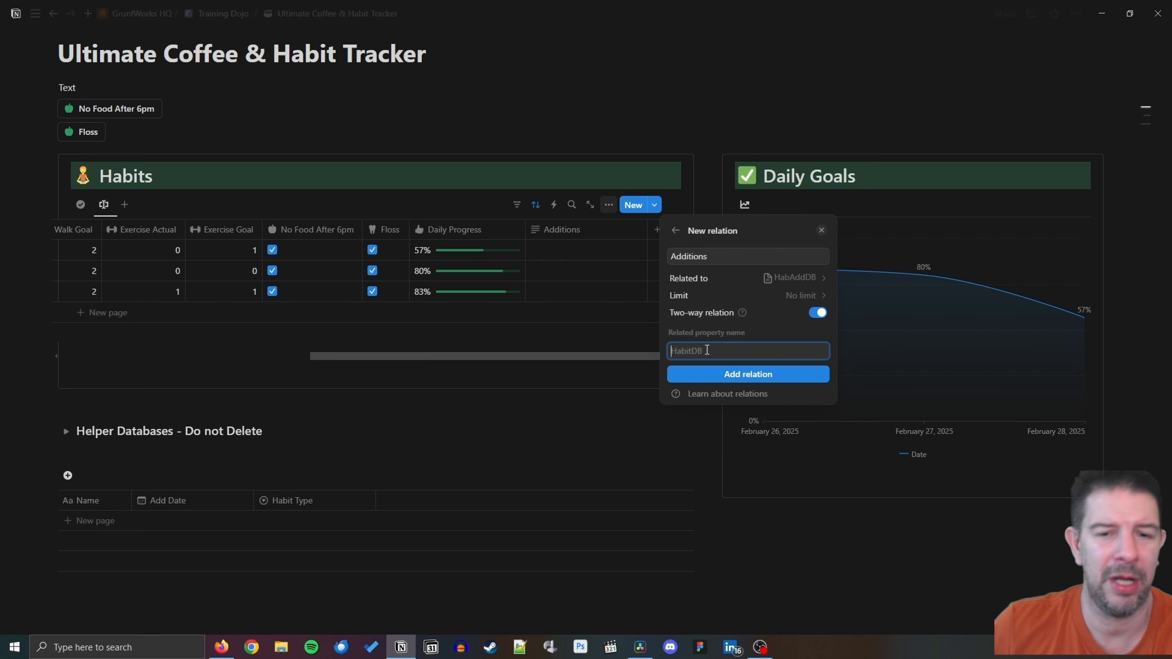
pyautogui.write('Day')
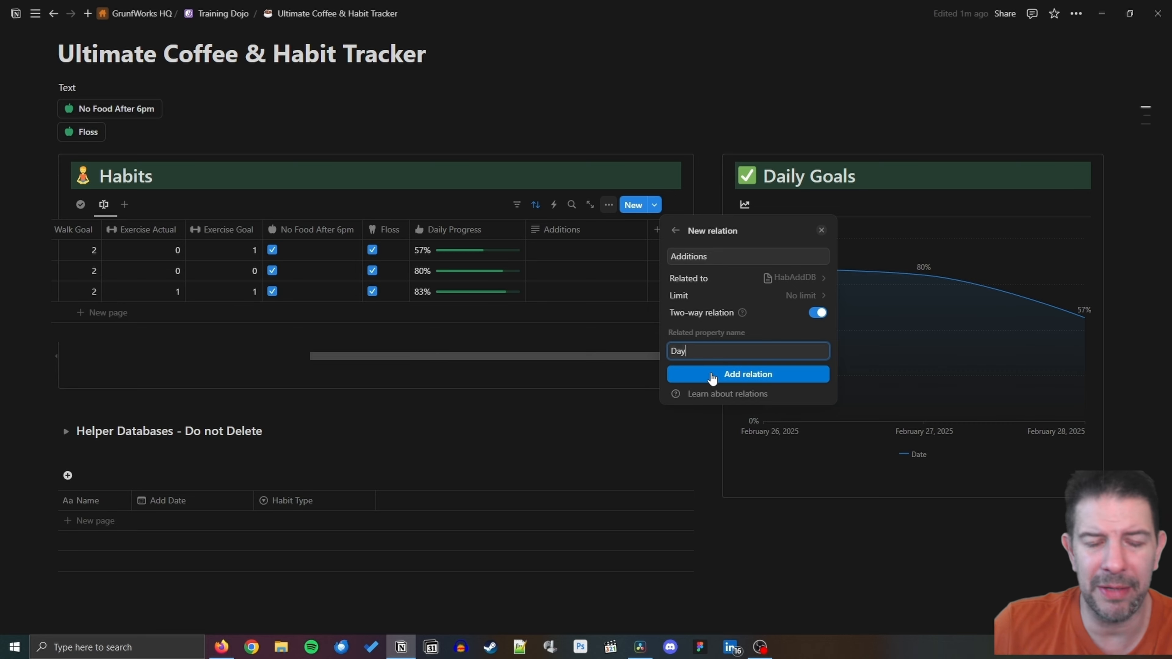
pyautogui.click(713, 375)
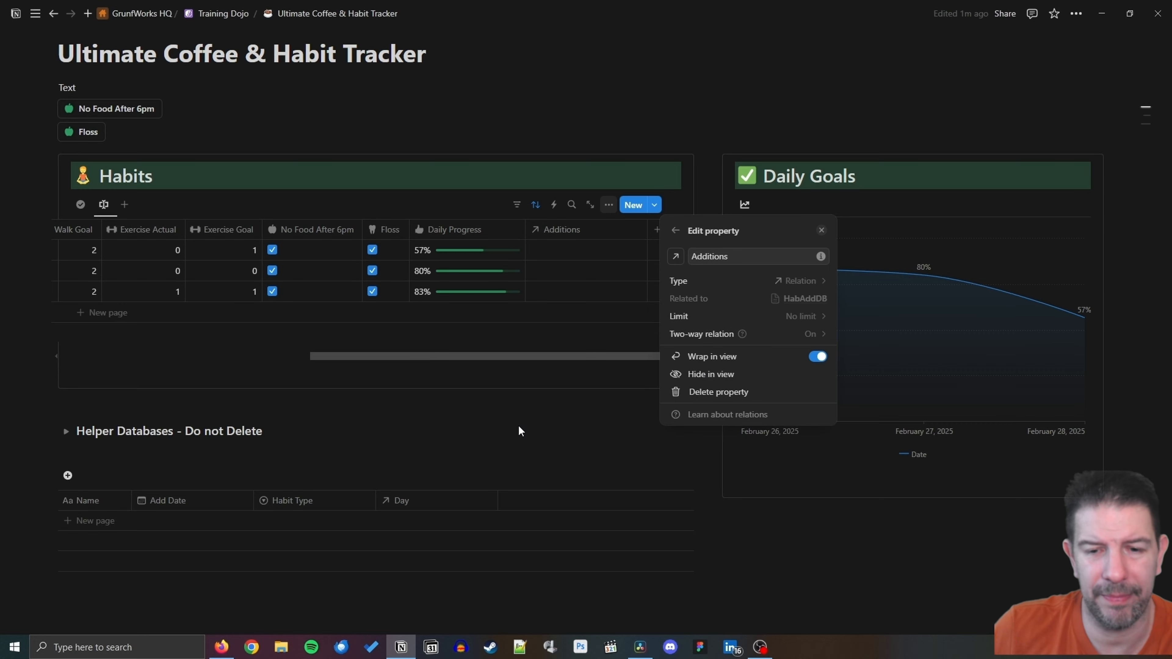
pyautogui.click(528, 429)
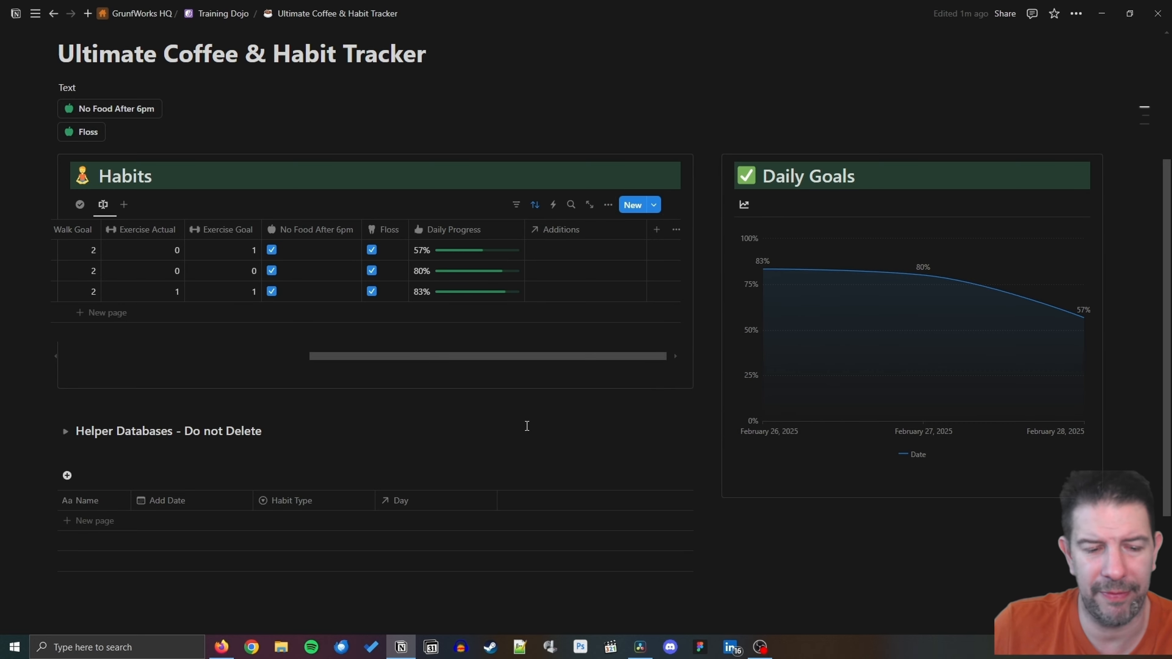
# Add an entry named Coffee to the HabAddDB table with the Add Date February 28, 2025.
pyautogui.moveTo(485, 358); pyautogui.dragTo(203, 347)
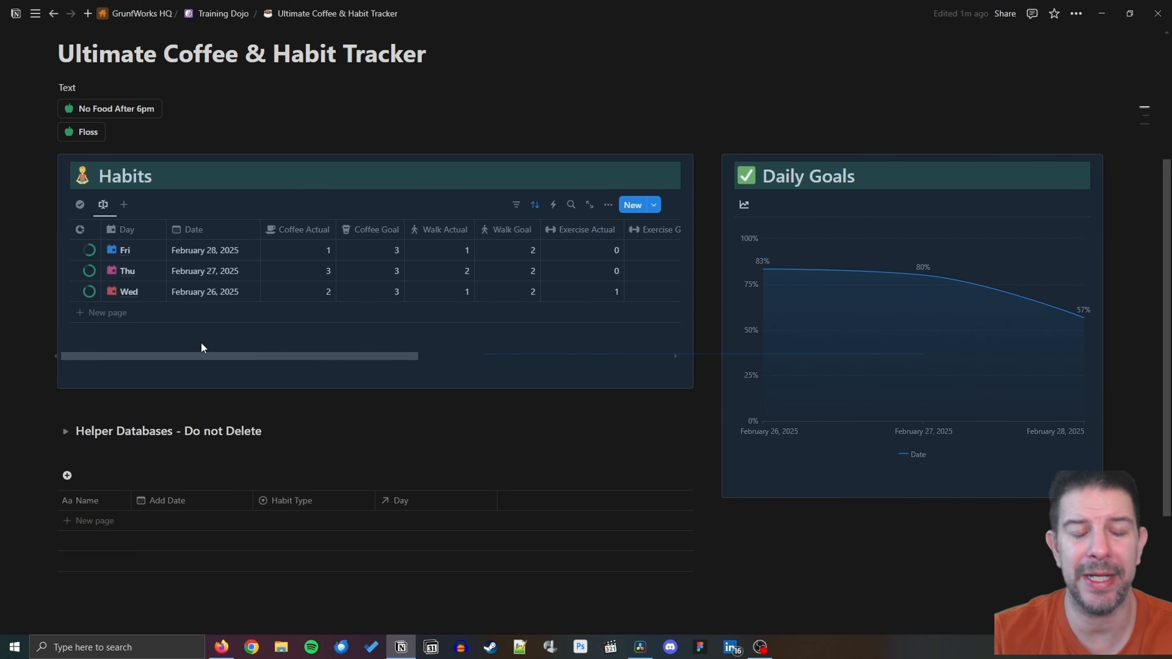
pyautogui.click(88, 520)
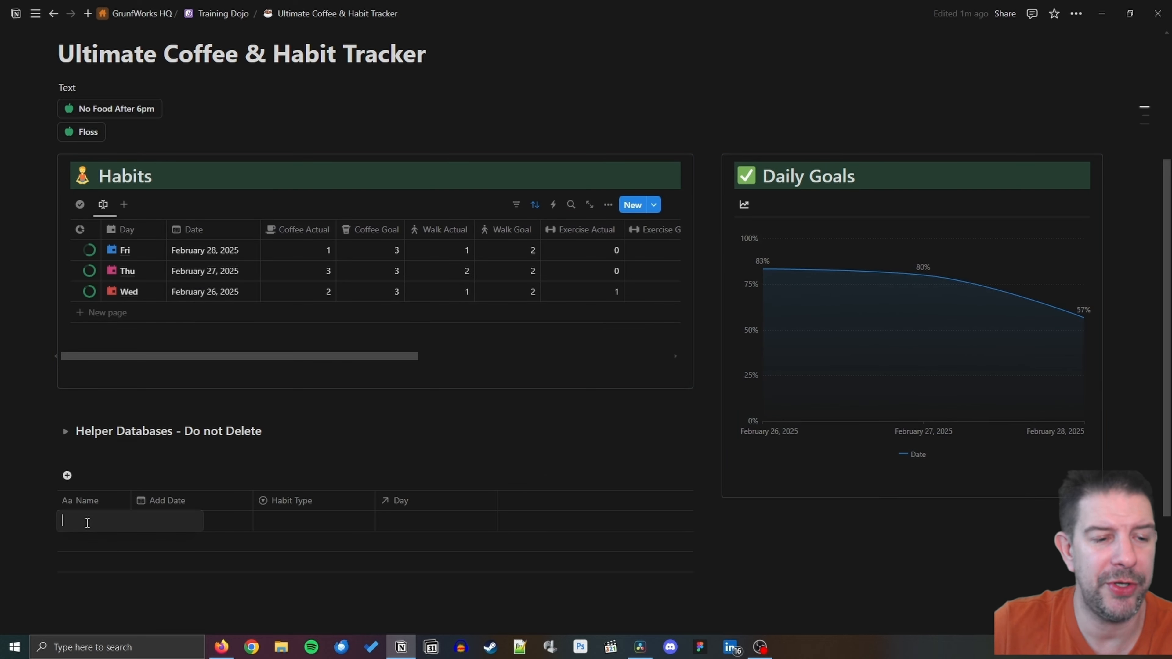
pyautogui.write('Coffee')
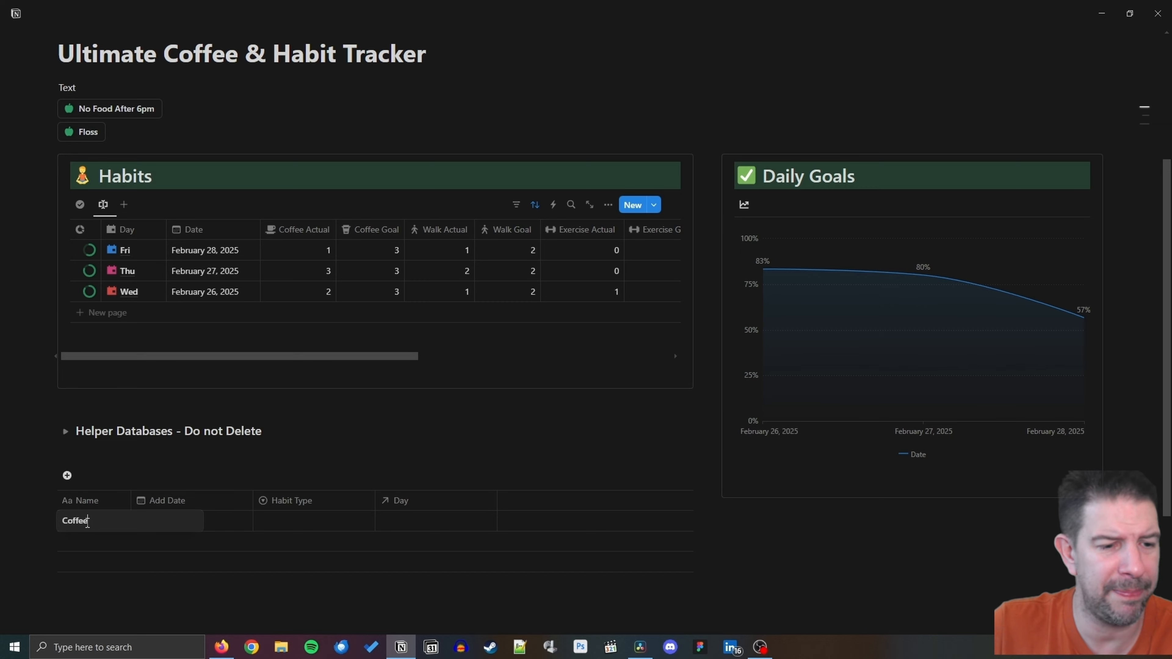
pyautogui.press('Return')
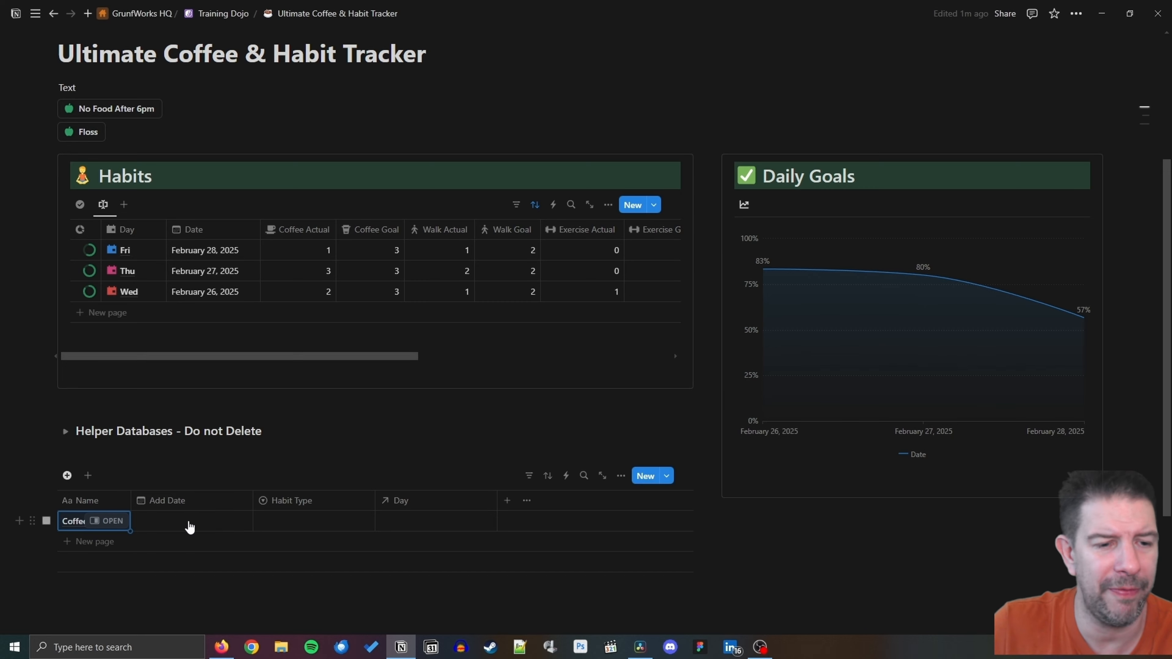
pyautogui.click(189, 521)
pyautogui.press('Escape')
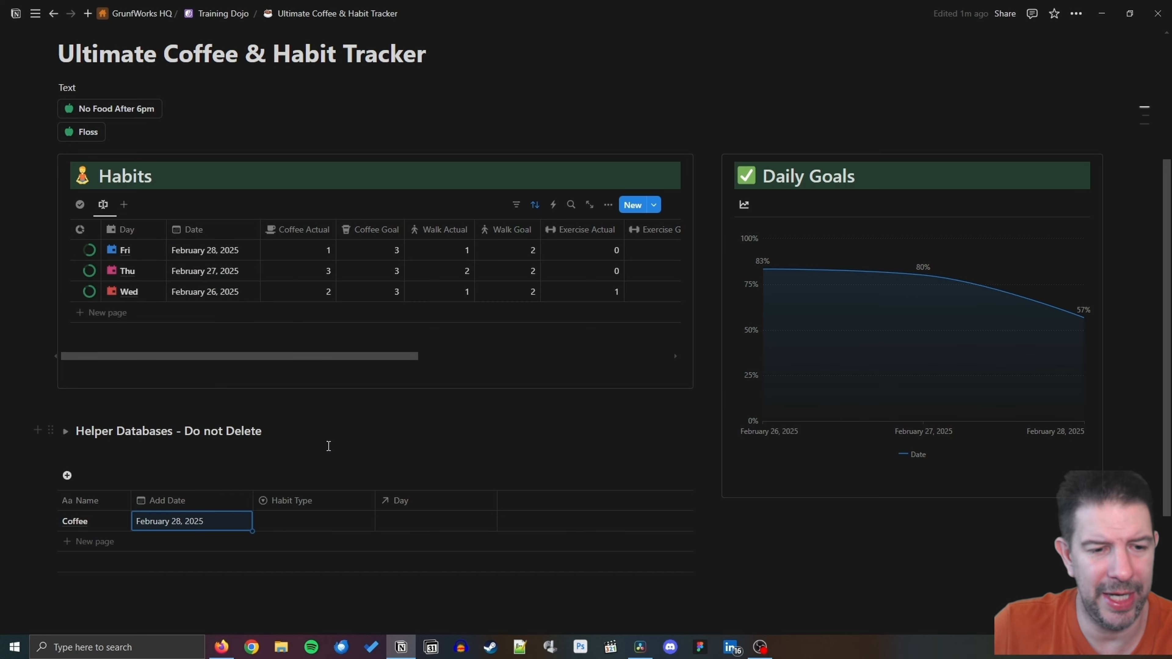
# Set the new Coffee entry's Habit Type to Coffee and link its Day to Fri.
pyautogui.click(275, 530)
pyautogui.click(306, 592)
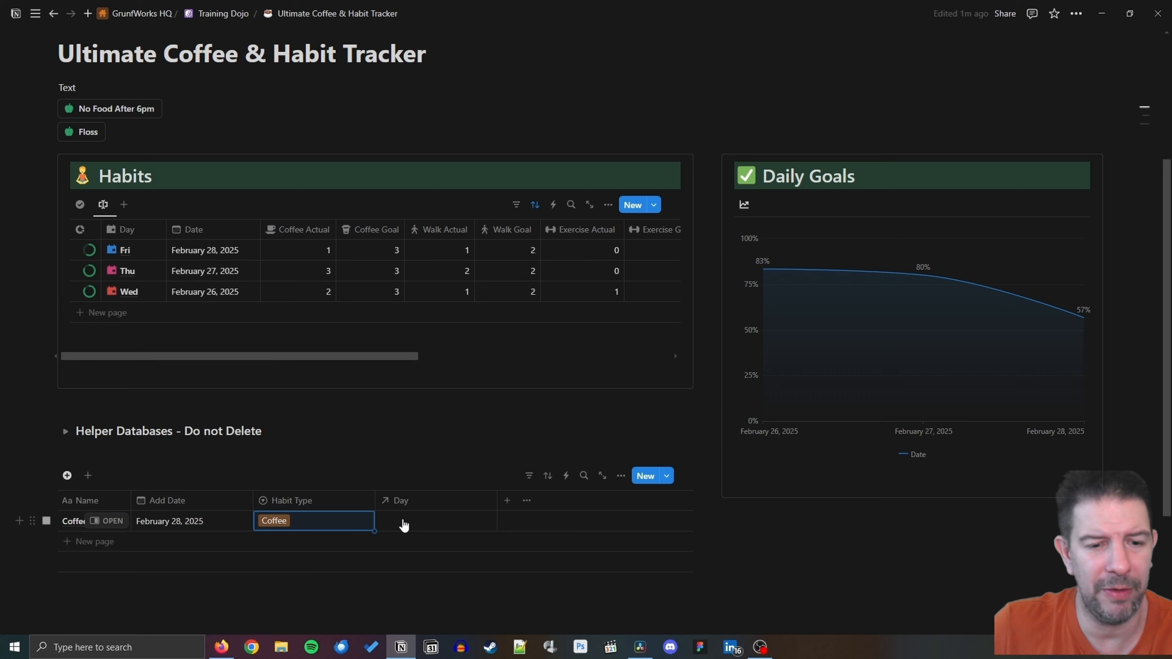
pyautogui.click(404, 524)
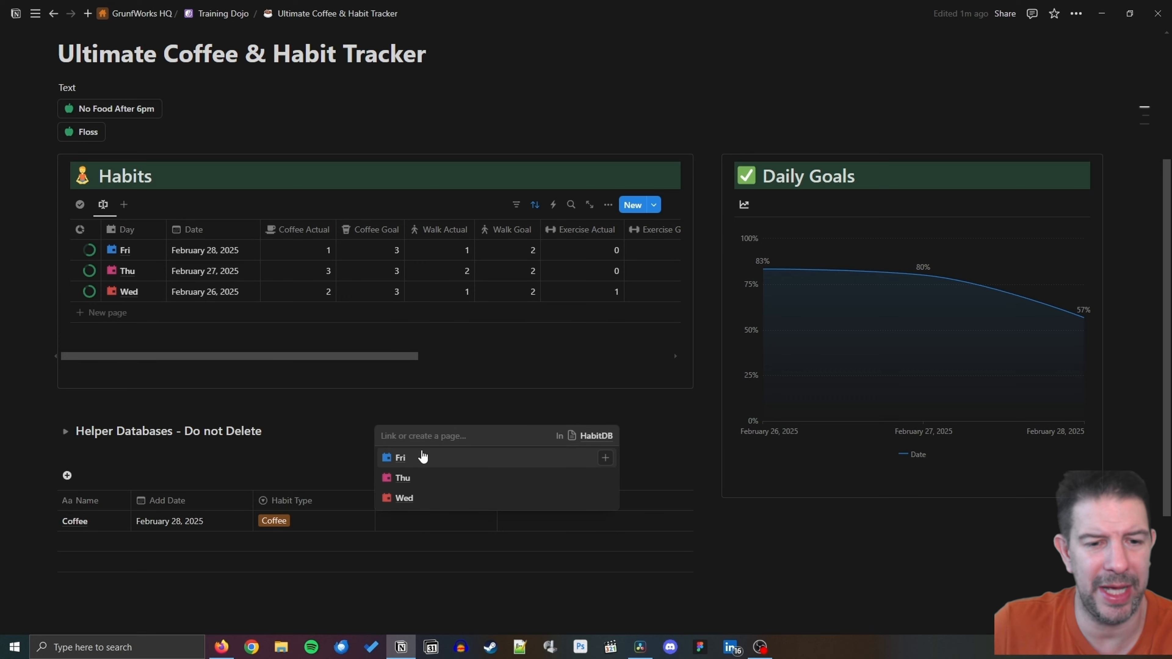
pyautogui.click(427, 459)
pyautogui.click(325, 433)
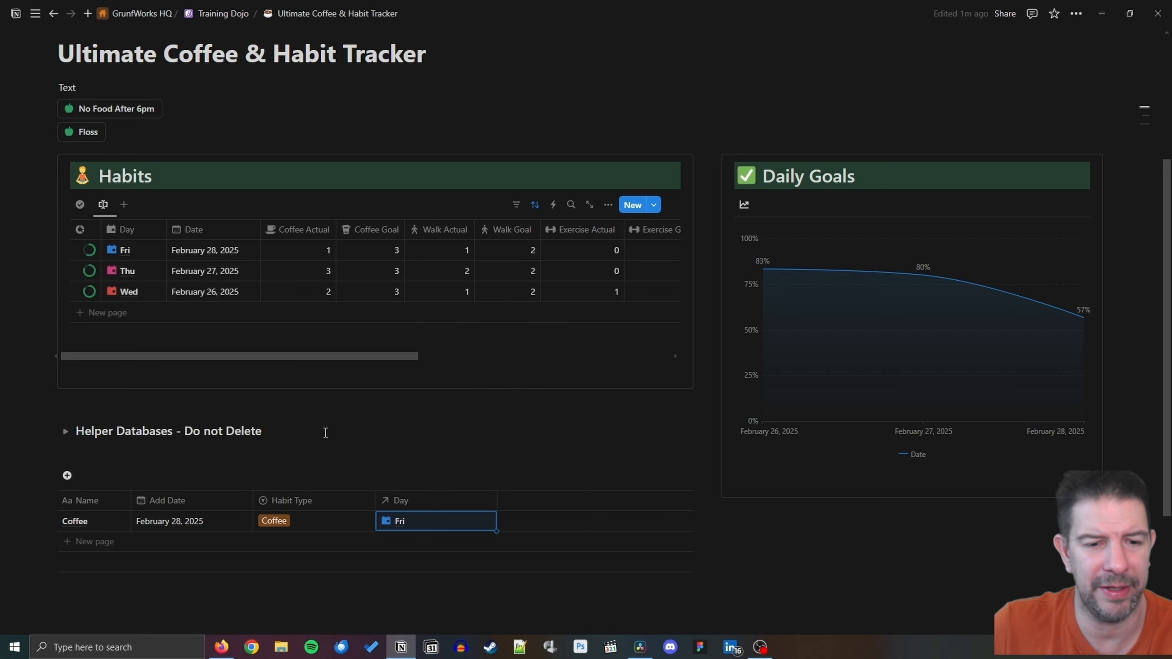
# Add a second HabAddDB entry named Walk with the Add Date February 28, 2025.
pyautogui.click(81, 542)
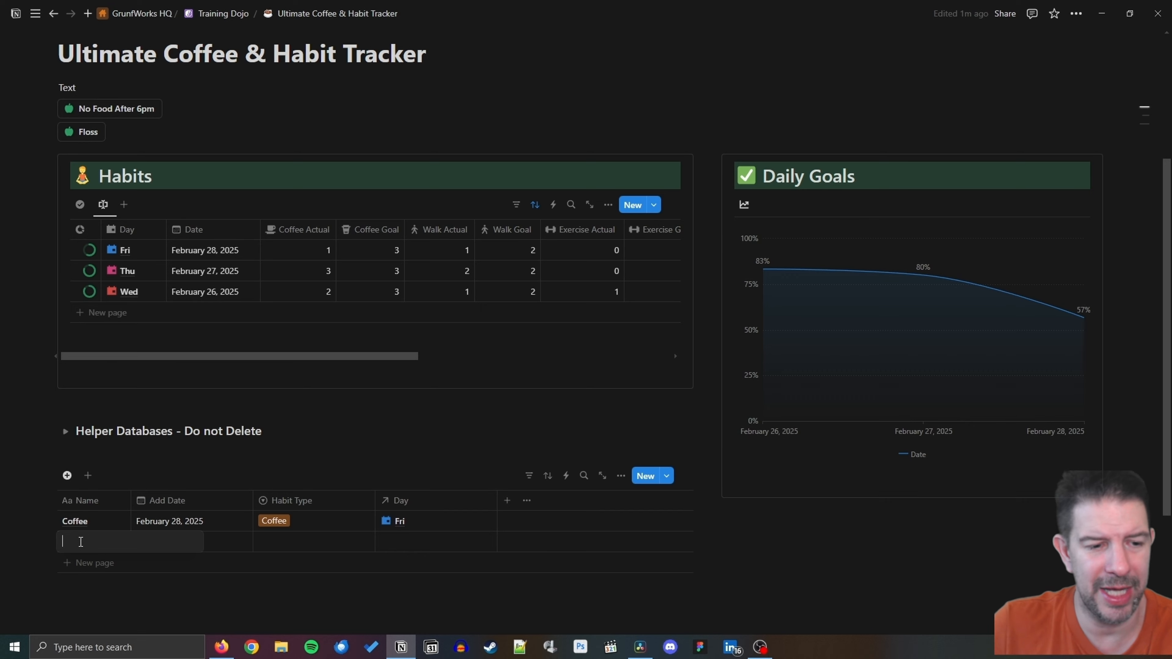
pyautogui.write('Walk')
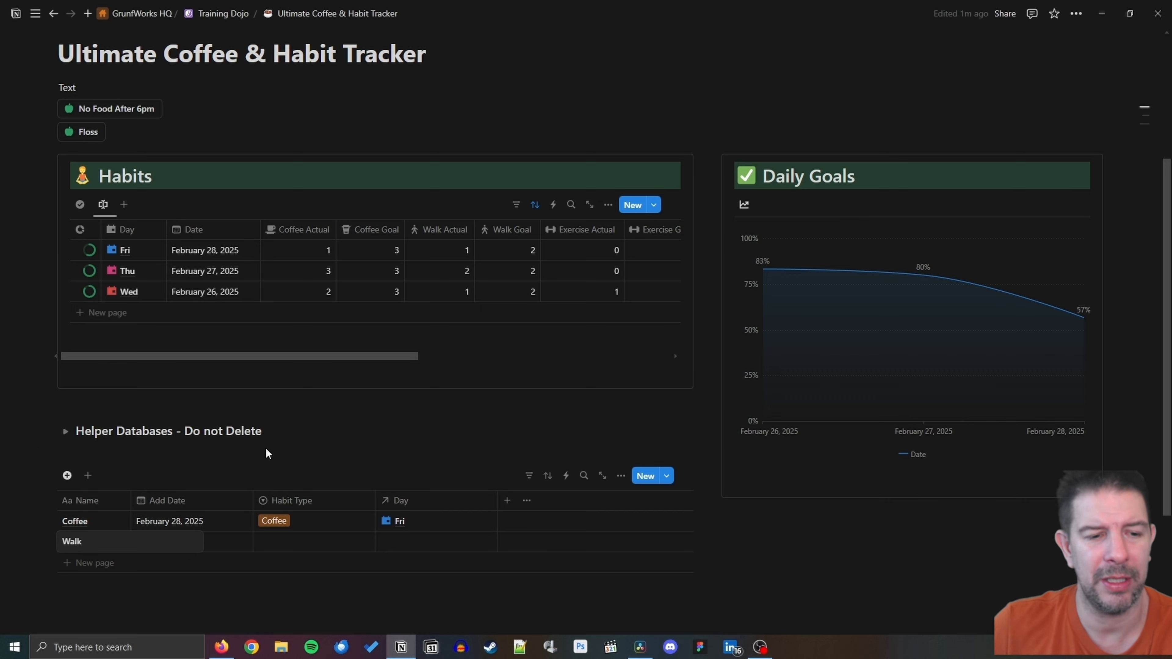
pyautogui.click(157, 541)
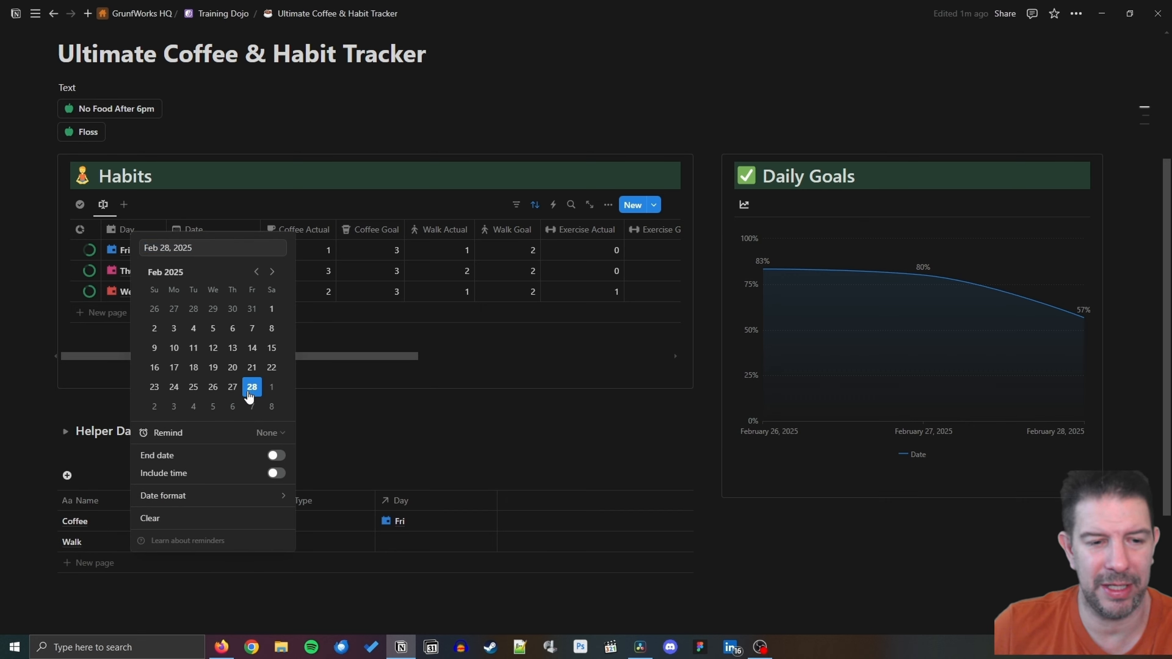
pyautogui.click(249, 395)
# Set the Walk entry's Habit Type to Walk and link its Day to Fri.
pyautogui.click(293, 542)
pyautogui.write('Wal')
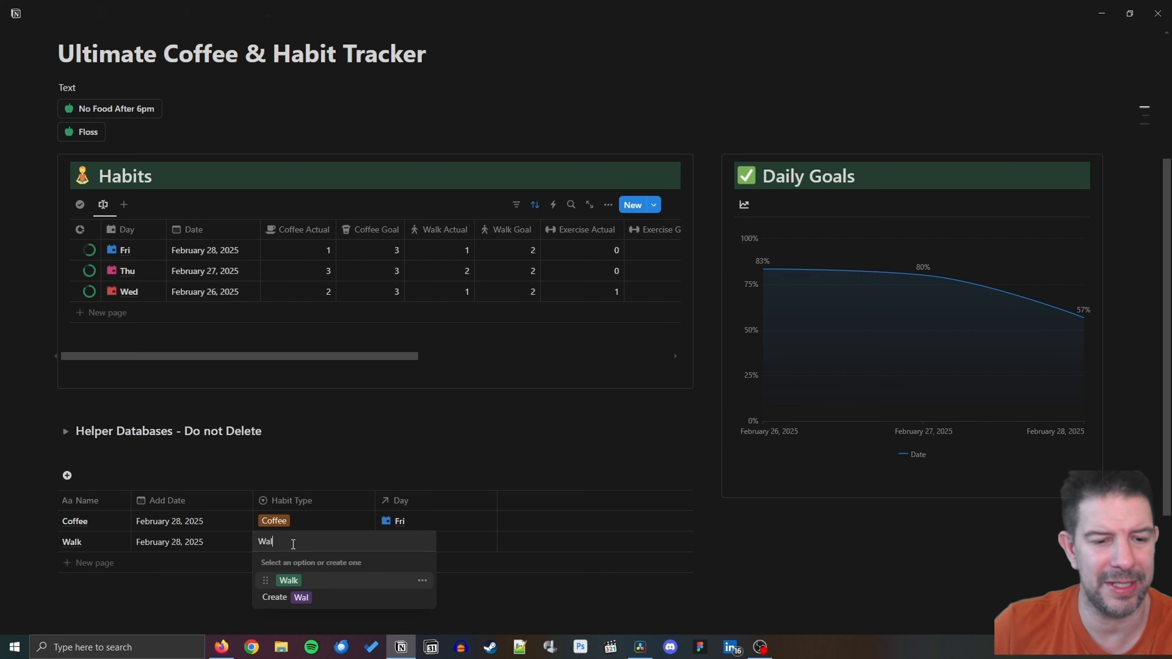
pyautogui.write('k')
pyautogui.click(289, 582)
pyautogui.click(418, 541)
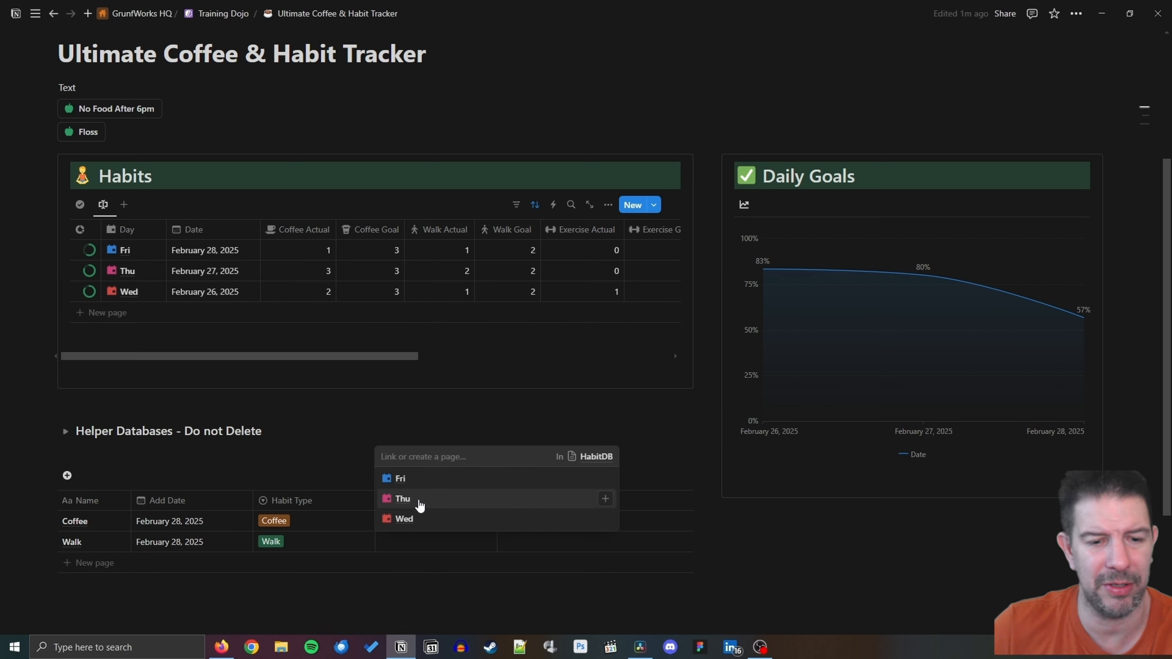
pyautogui.click(417, 485)
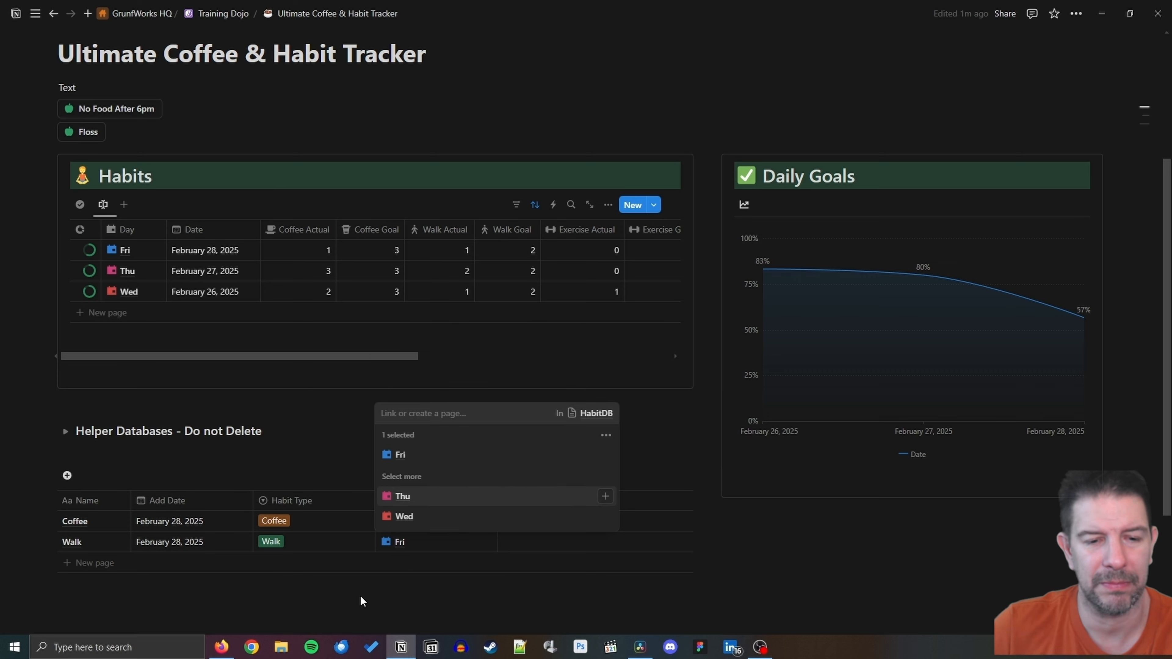
pyautogui.press('Escape')
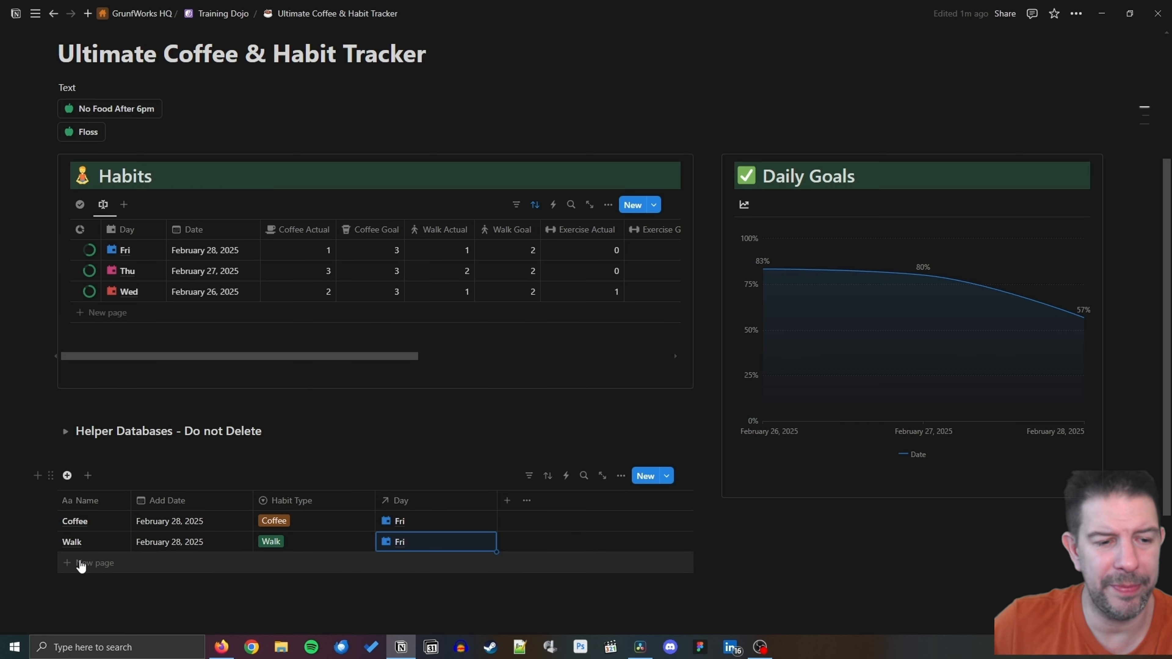
# Add a third HabAddDB entry named Coffee with the Add Date February 27, 2025.
pyautogui.click(81, 564)
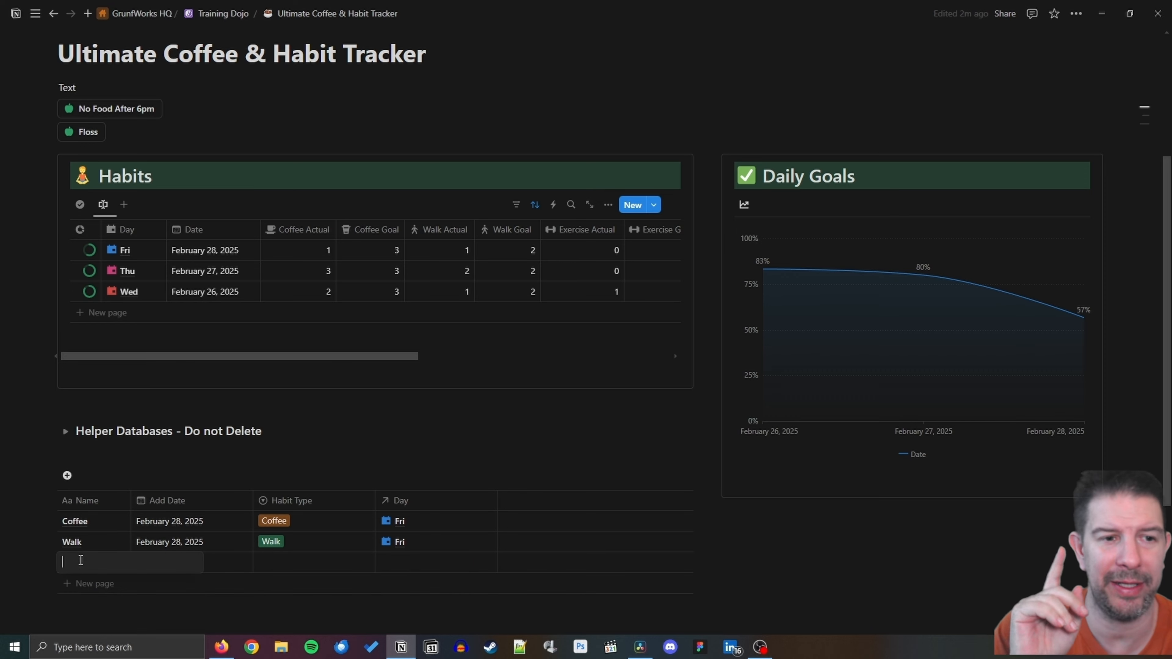
pyautogui.write('Coffee')
pyautogui.press('Return')
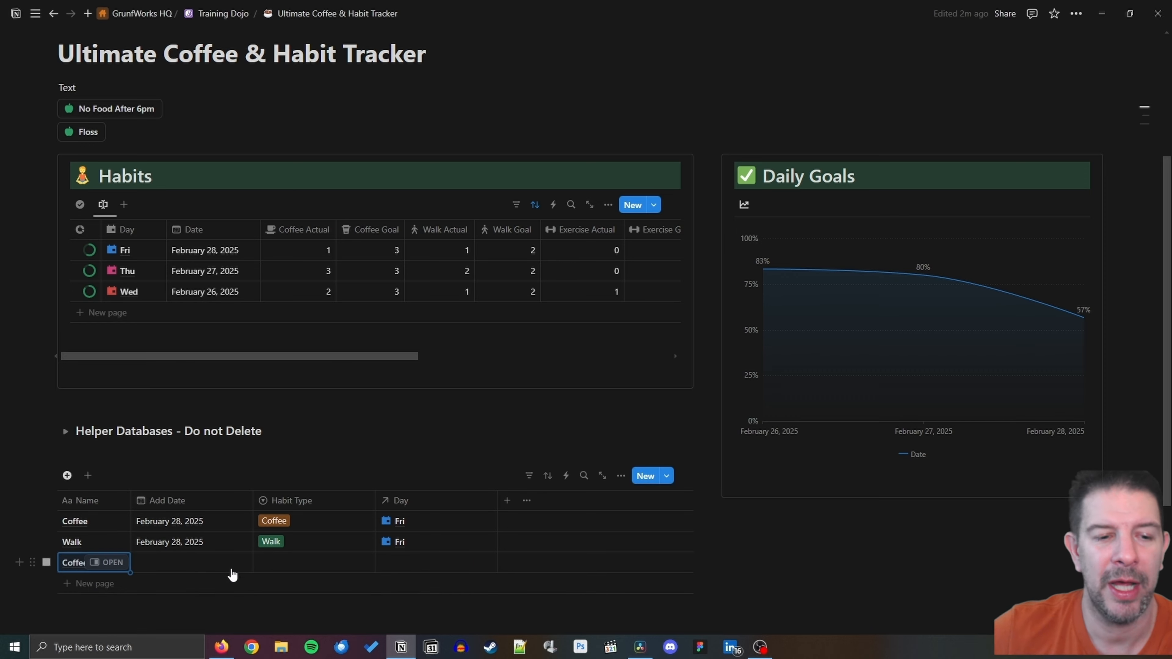
pyautogui.click(236, 562)
pyautogui.click(232, 407)
pyautogui.click(383, 606)
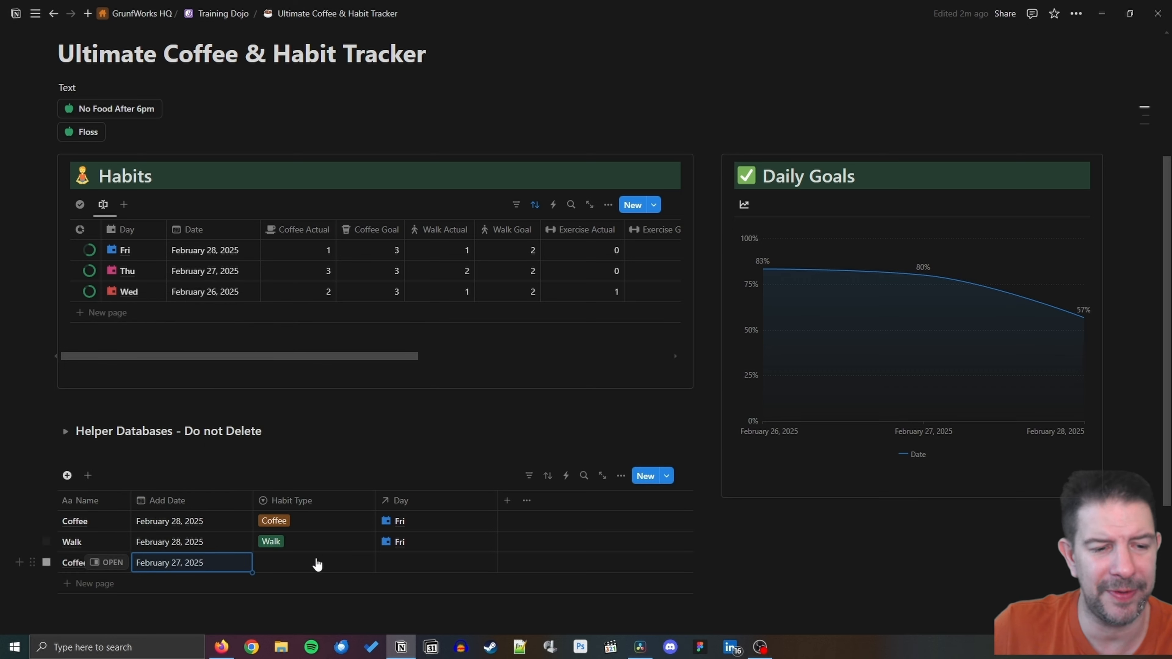
# Set the February 27 entry's Habit Type to Coffee, link its Day to Thu, and check the Additions column in the Habits table.
pyautogui.click(318, 562)
pyautogui.click(300, 541)
pyautogui.click(421, 565)
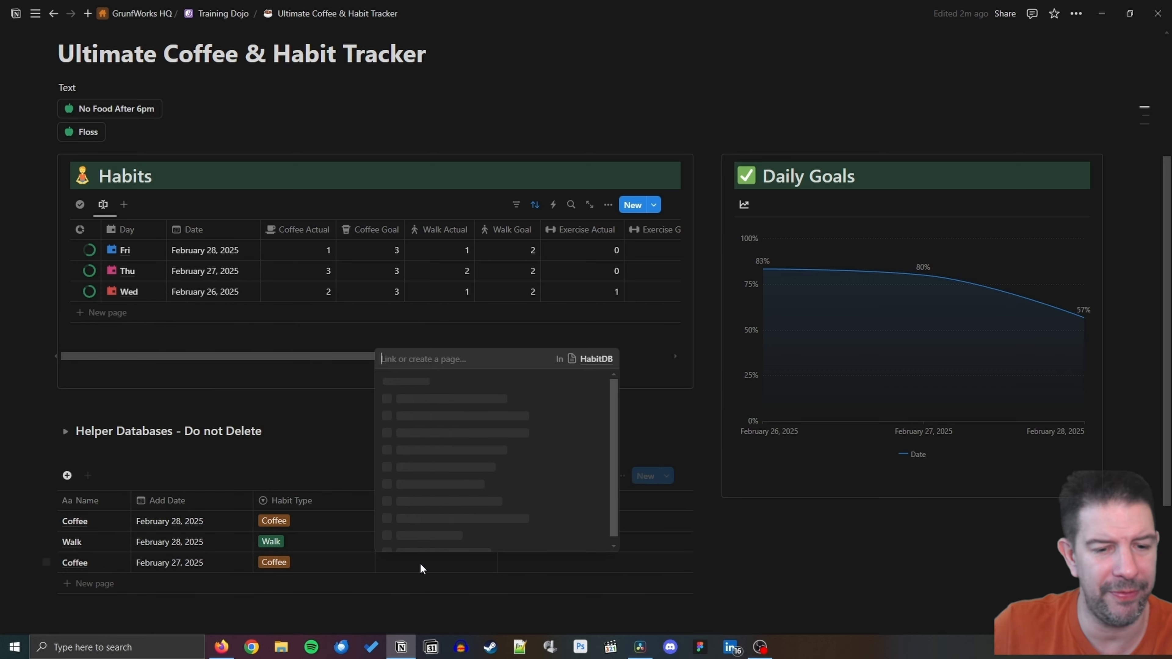
pyautogui.click(414, 518)
pyautogui.click(435, 618)
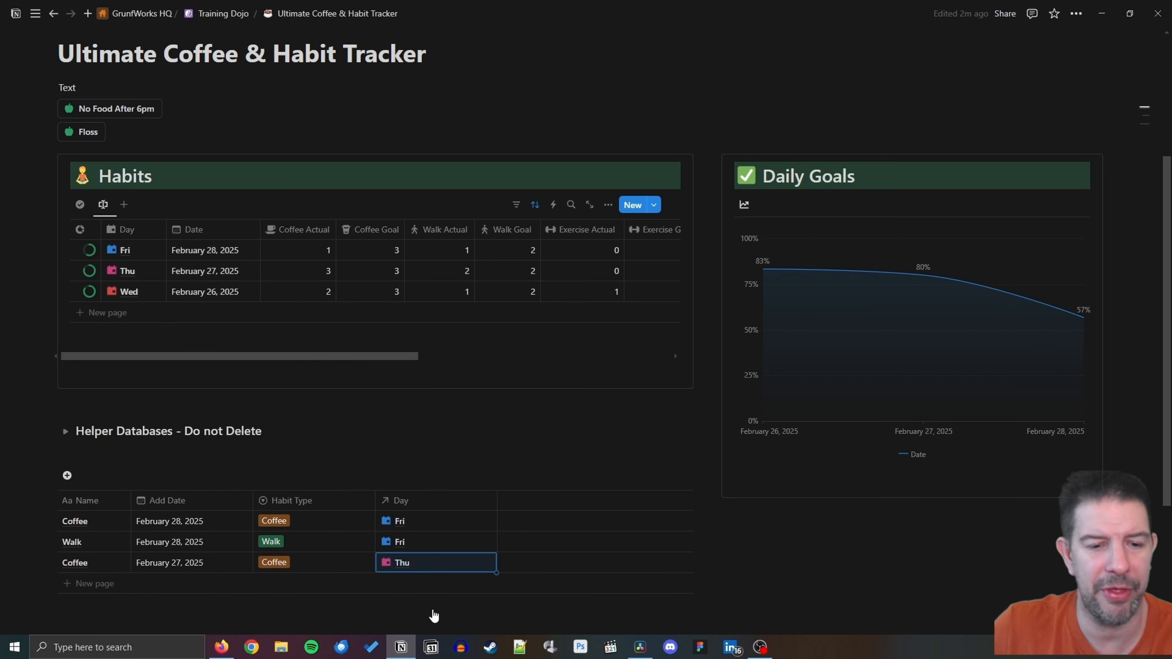
pyautogui.moveTo(425, 421); pyautogui.dragTo(400, 441)
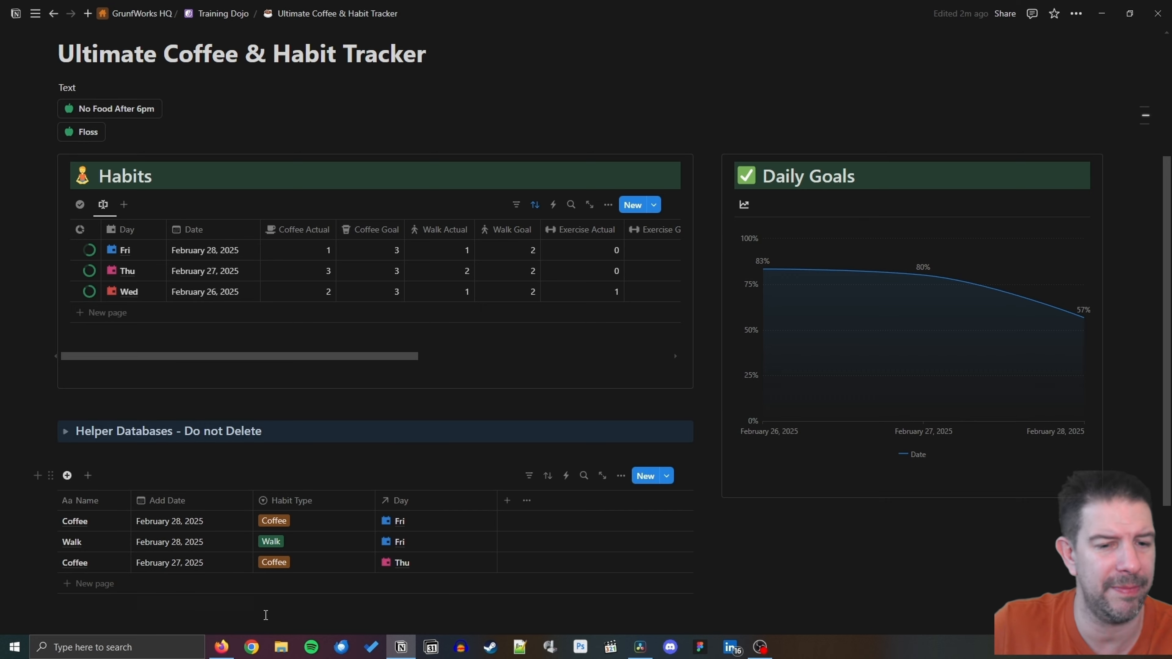
pyautogui.moveTo(361, 363); pyautogui.dragTo(661, 372)
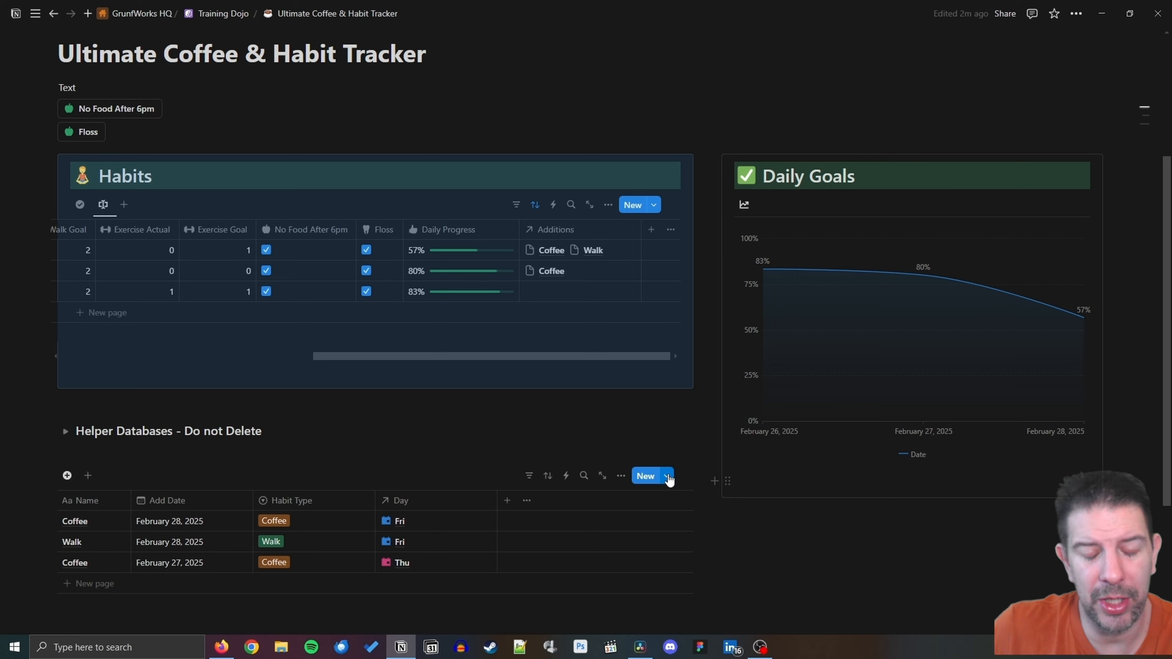
# Create a HabAddDB template named Coffee with Add Date set to Today and Habit Type set to Coffee.
pyautogui.click(669, 477)
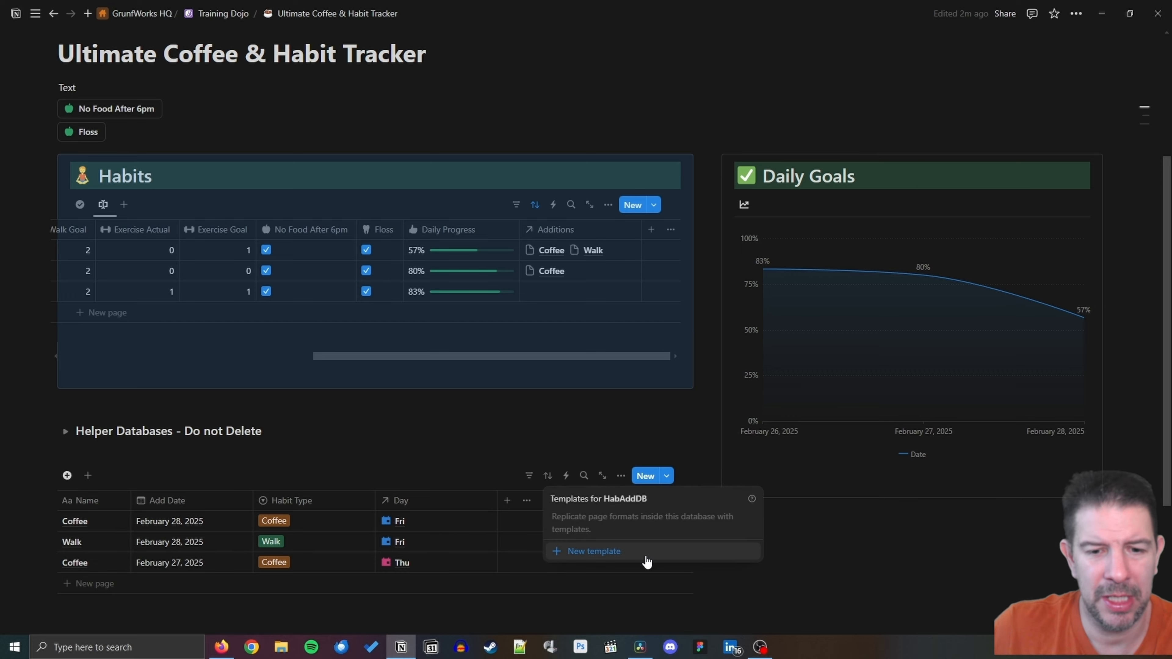
pyautogui.click(647, 561)
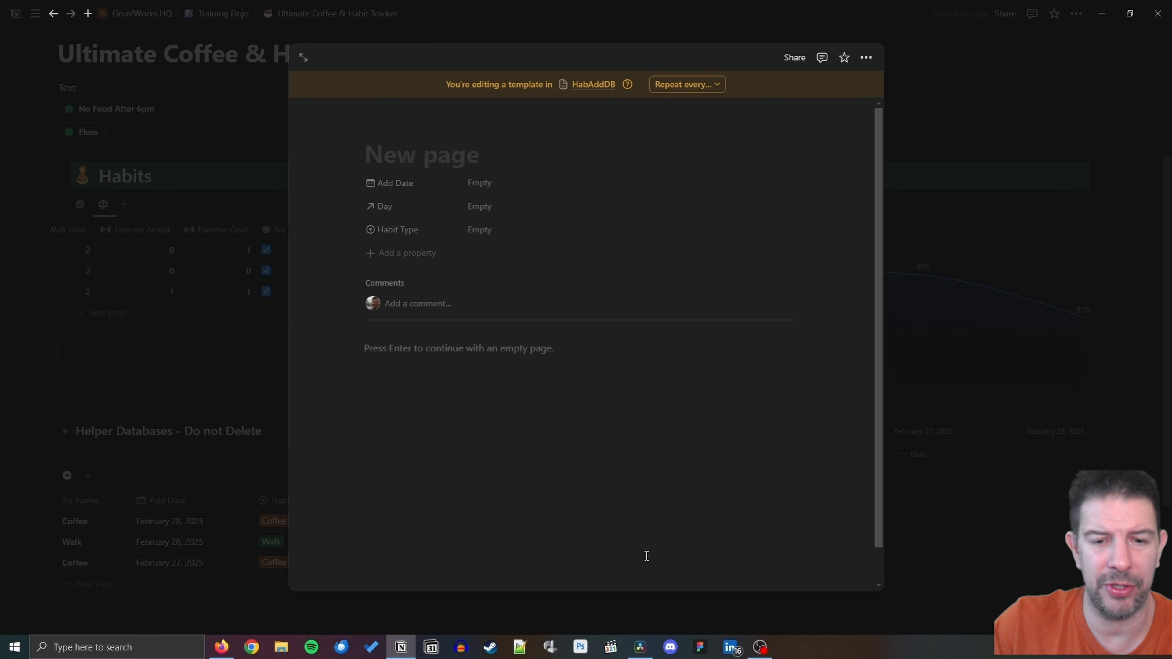
pyautogui.write('Coffee')
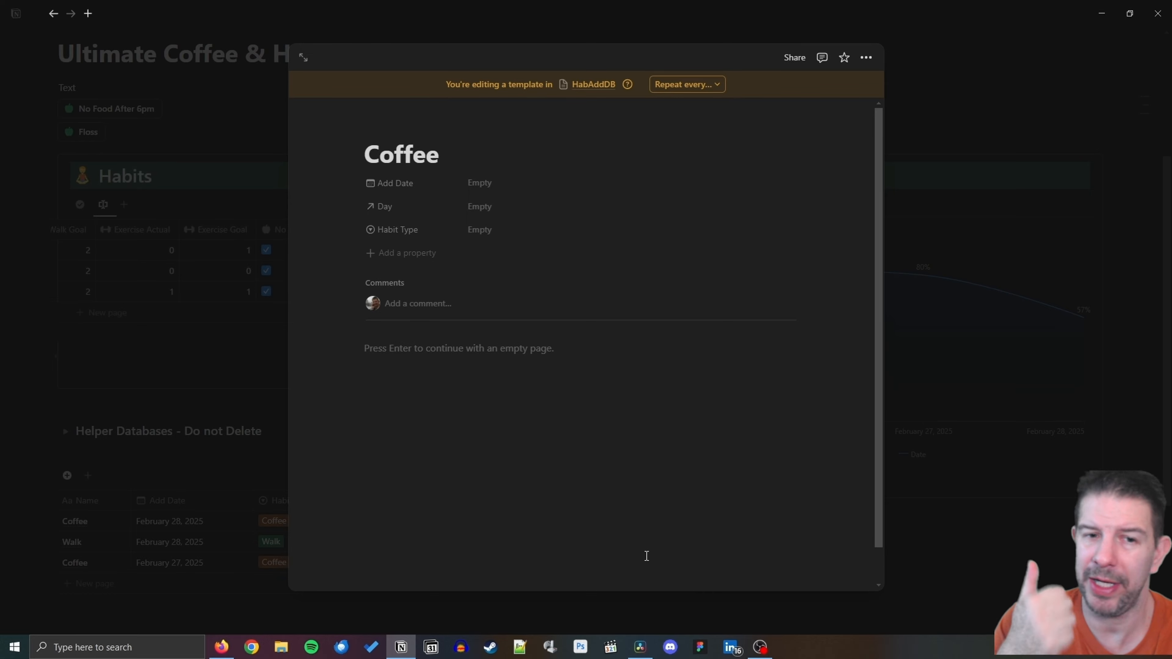
pyautogui.click(501, 187)
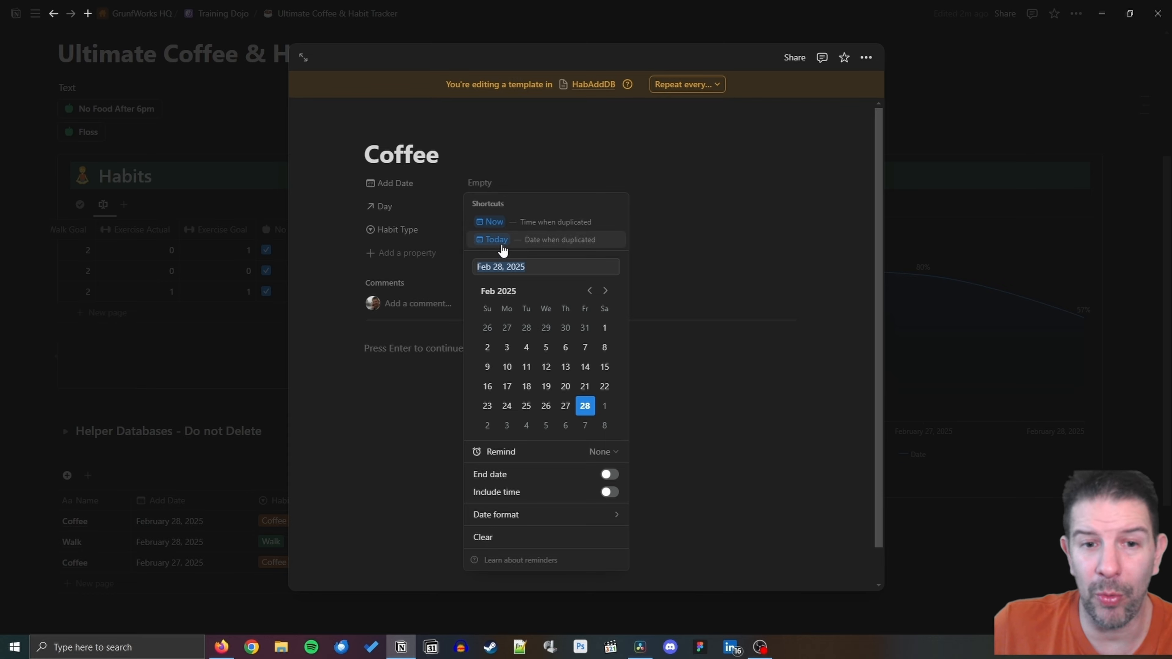
pyautogui.click(493, 240)
pyautogui.click(493, 238)
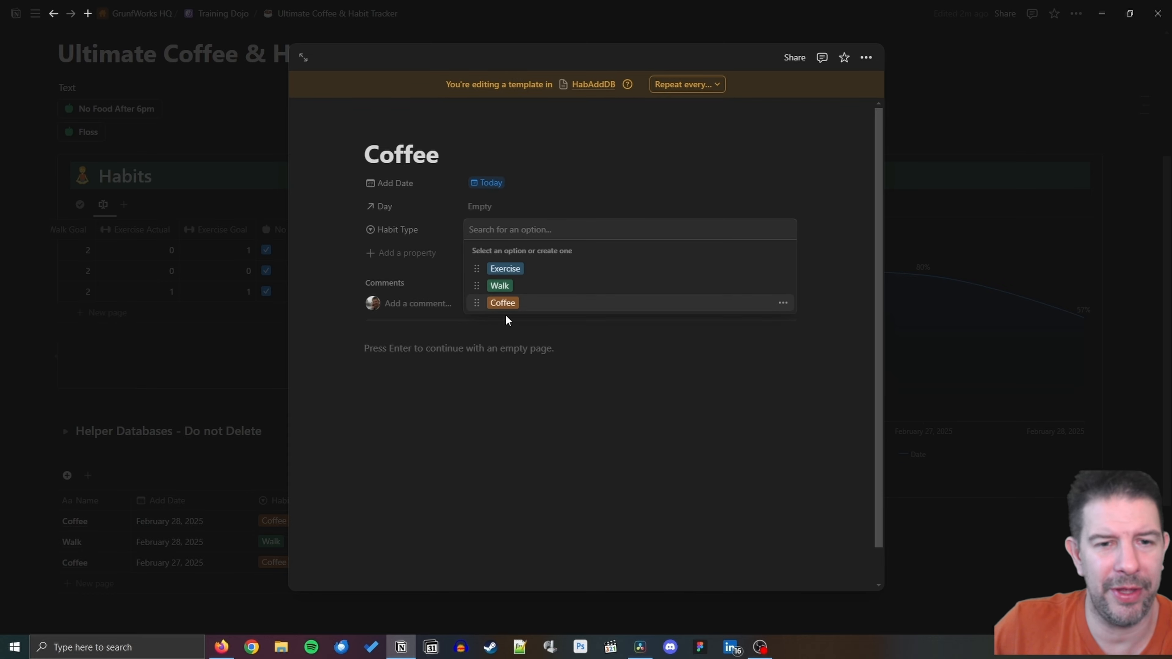
pyautogui.click(507, 307)
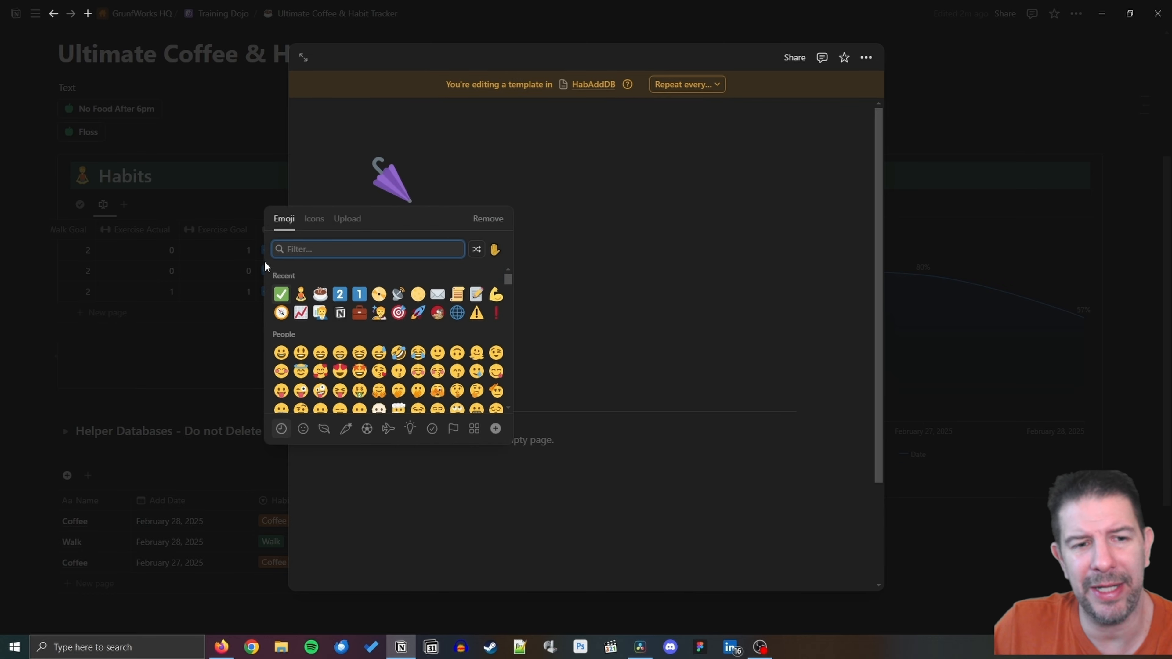
# Give the Coffee template a coffee cup emoji icon, leave its Day relation empty, and close the template.
pyautogui.click(322, 294)
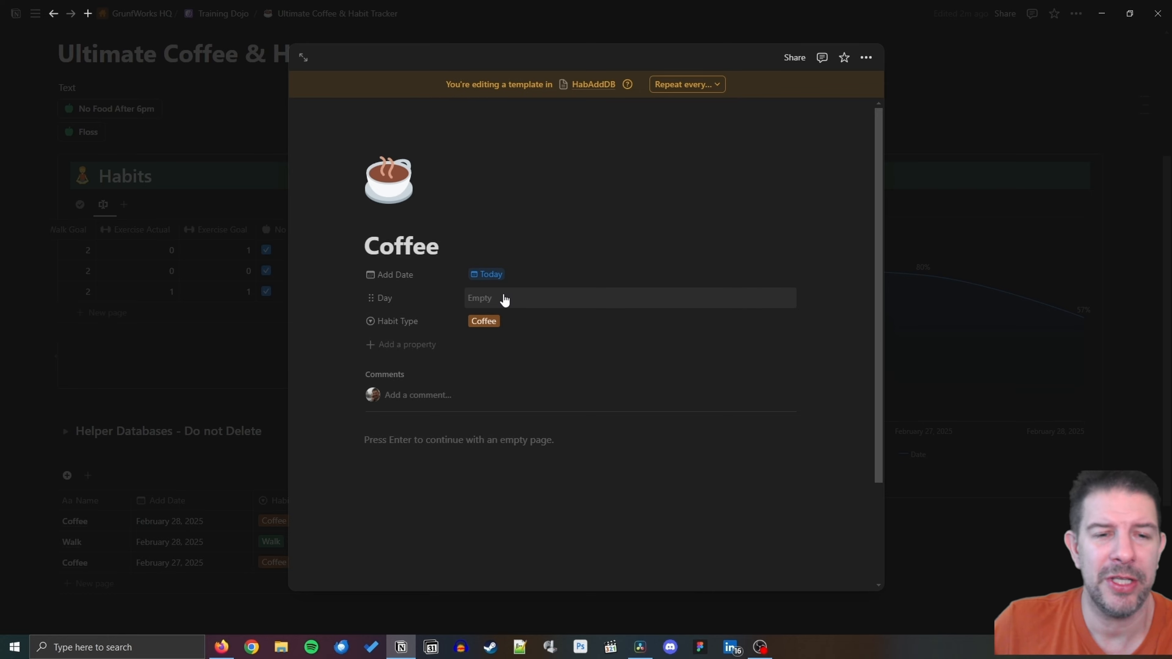
pyautogui.click(505, 299)
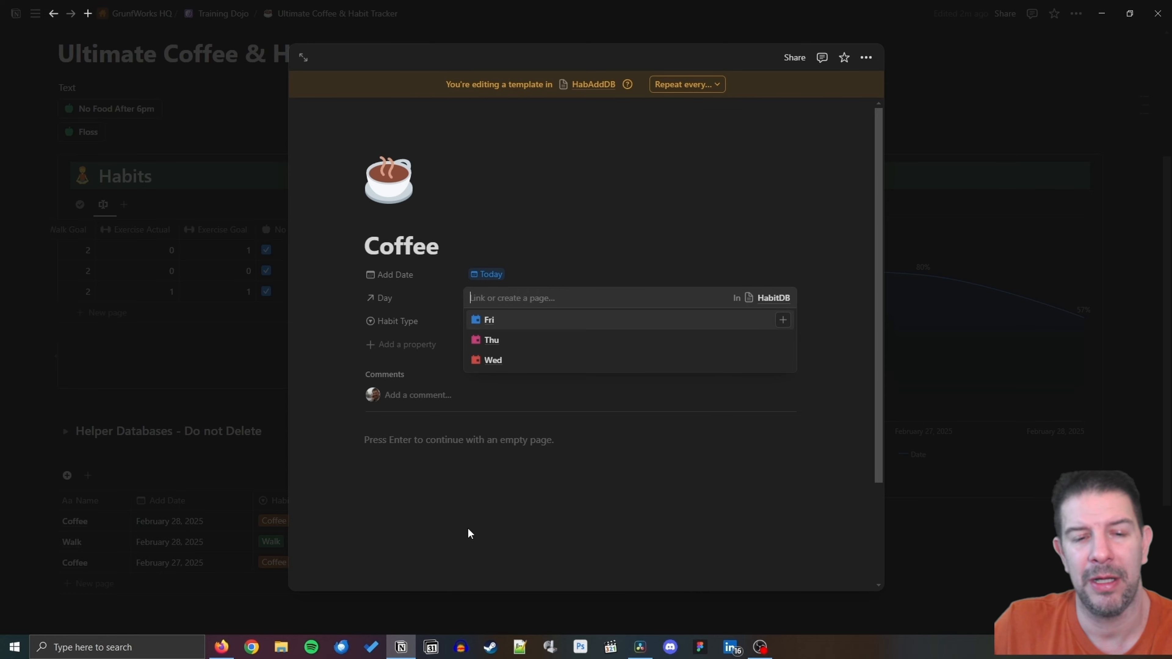
pyautogui.click(555, 528)
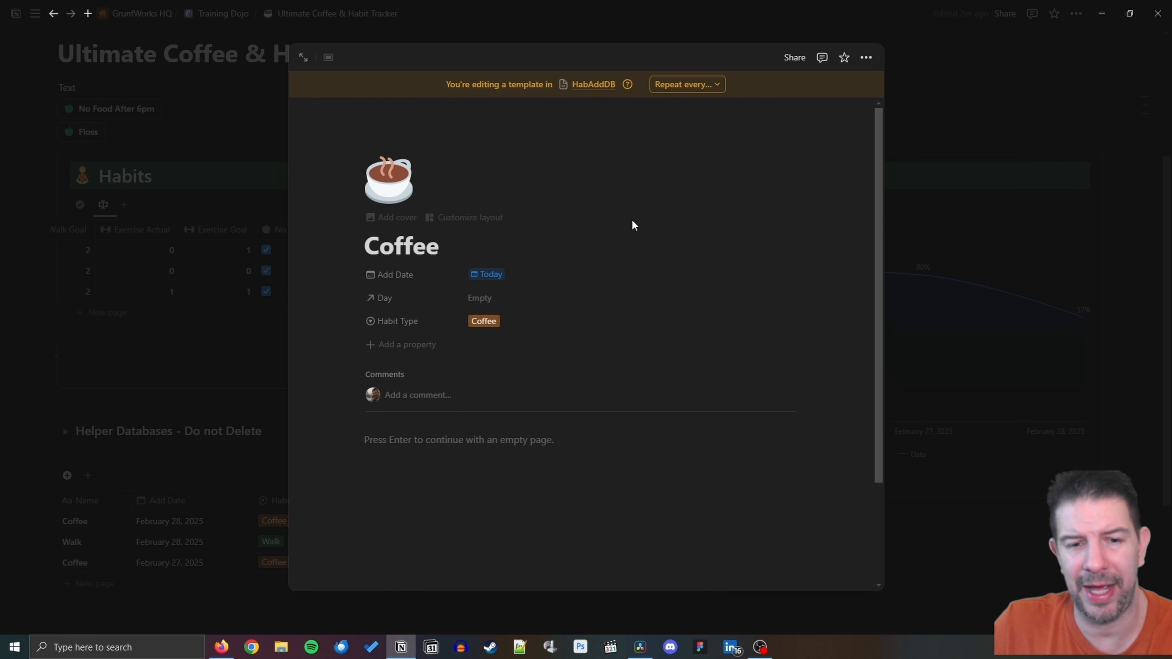
pyautogui.click(948, 546)
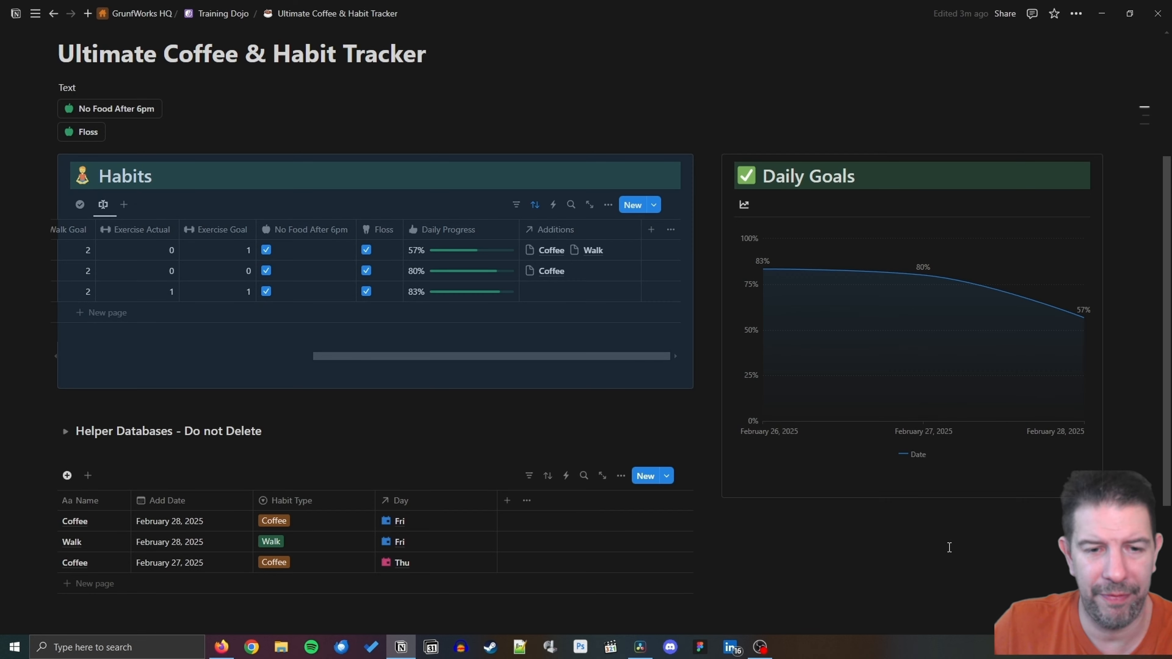
# Duplicate the Coffee template in HabAddDB and change the copy's icon to the blue cyclist emoji.
pyautogui.scroll(-1, 570, 550)
pyautogui.scroll(-1, 570, 550)
pyautogui.click(668, 415)
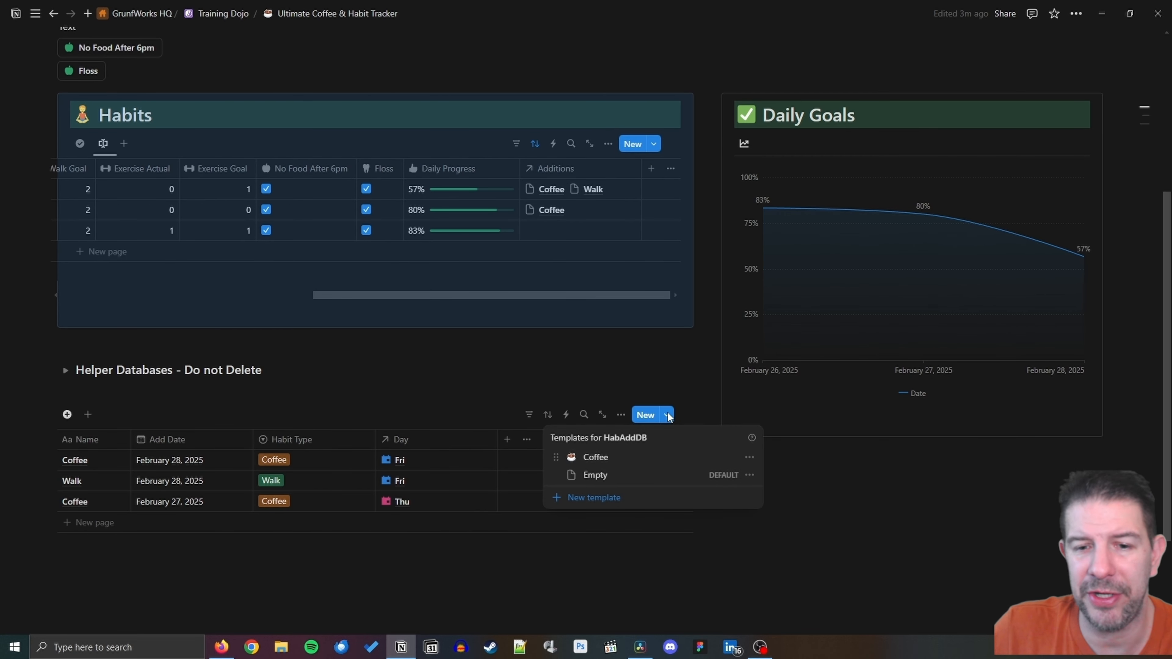
pyautogui.click(750, 457)
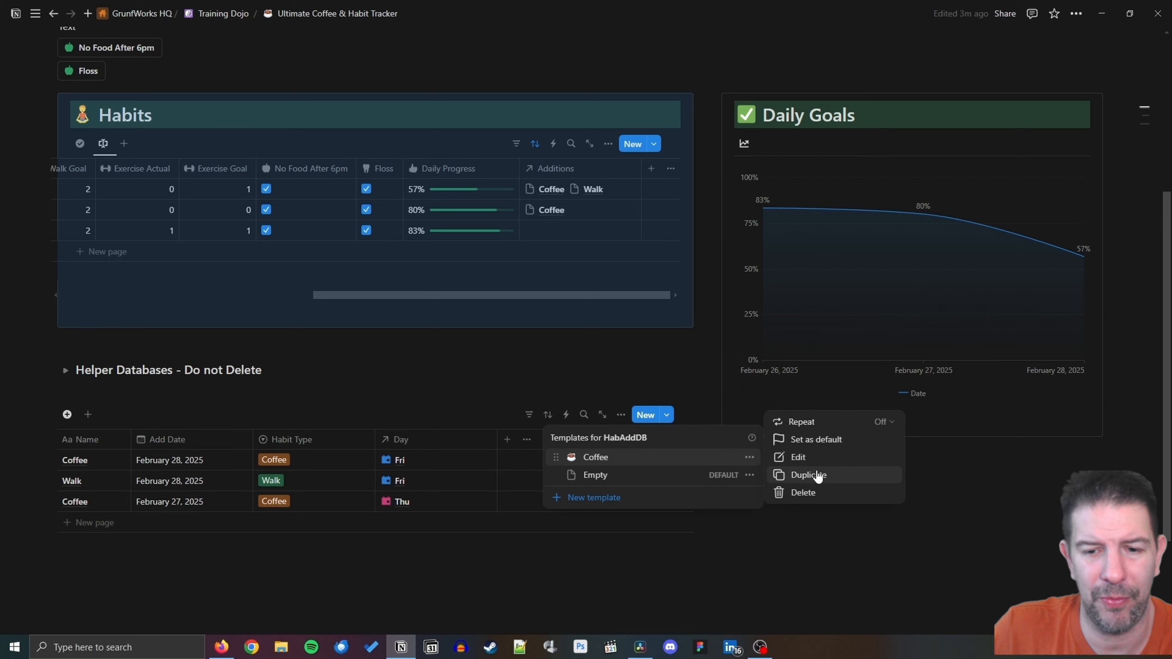
pyautogui.click(818, 473)
pyautogui.click(390, 181)
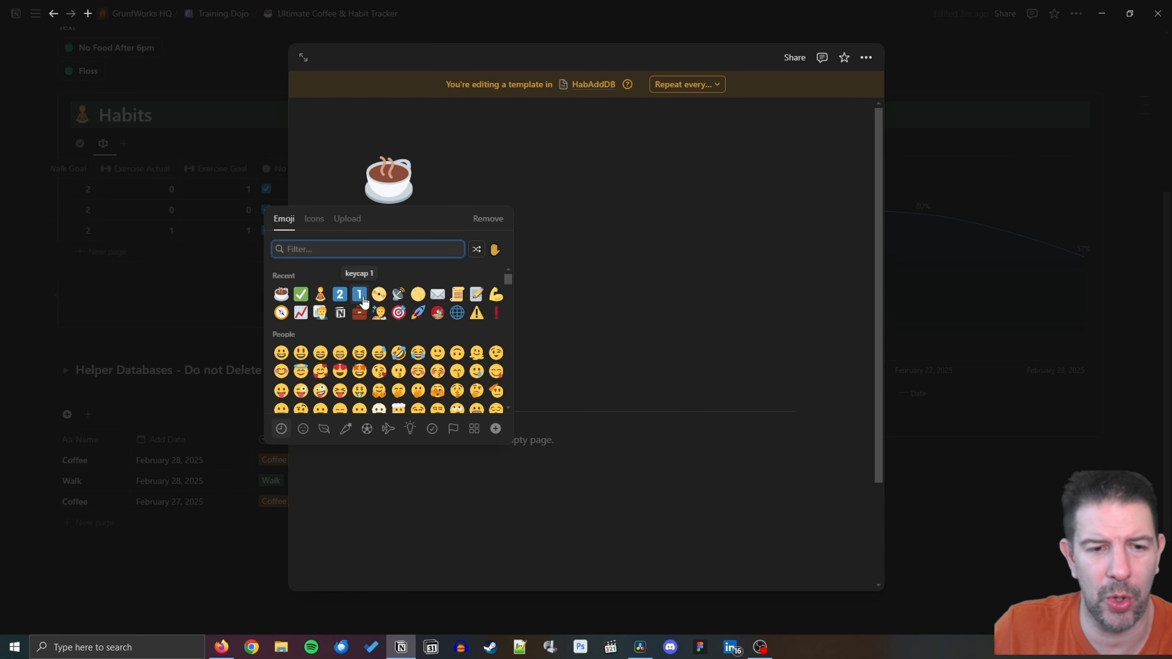
pyautogui.write('exerc')
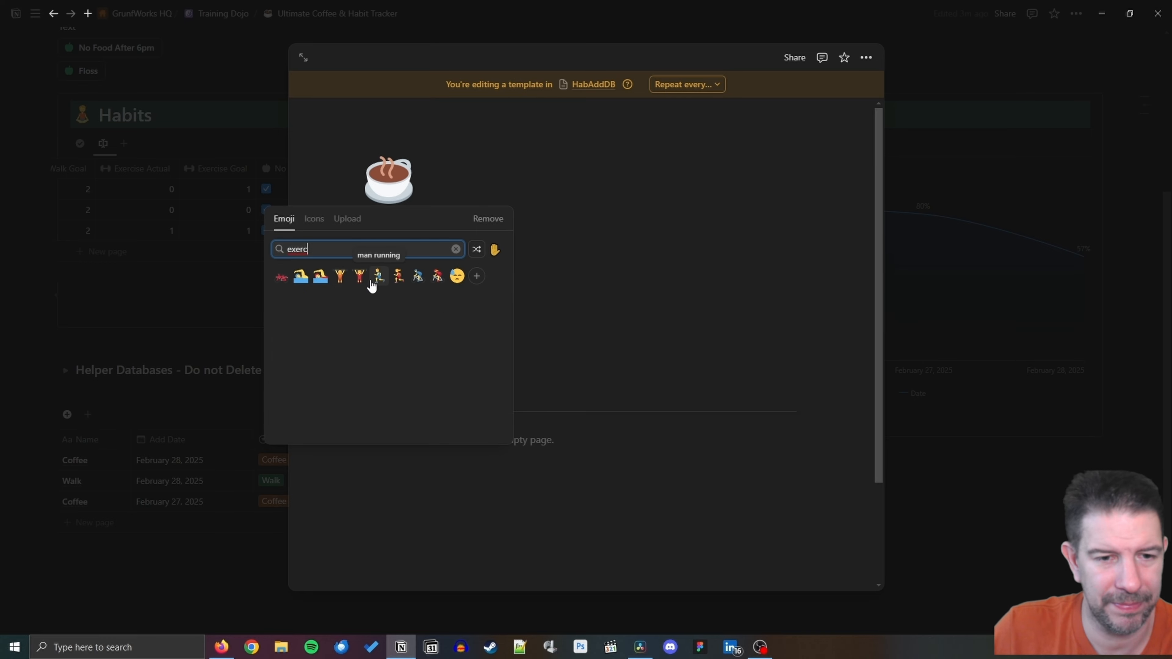
pyautogui.click(418, 277)
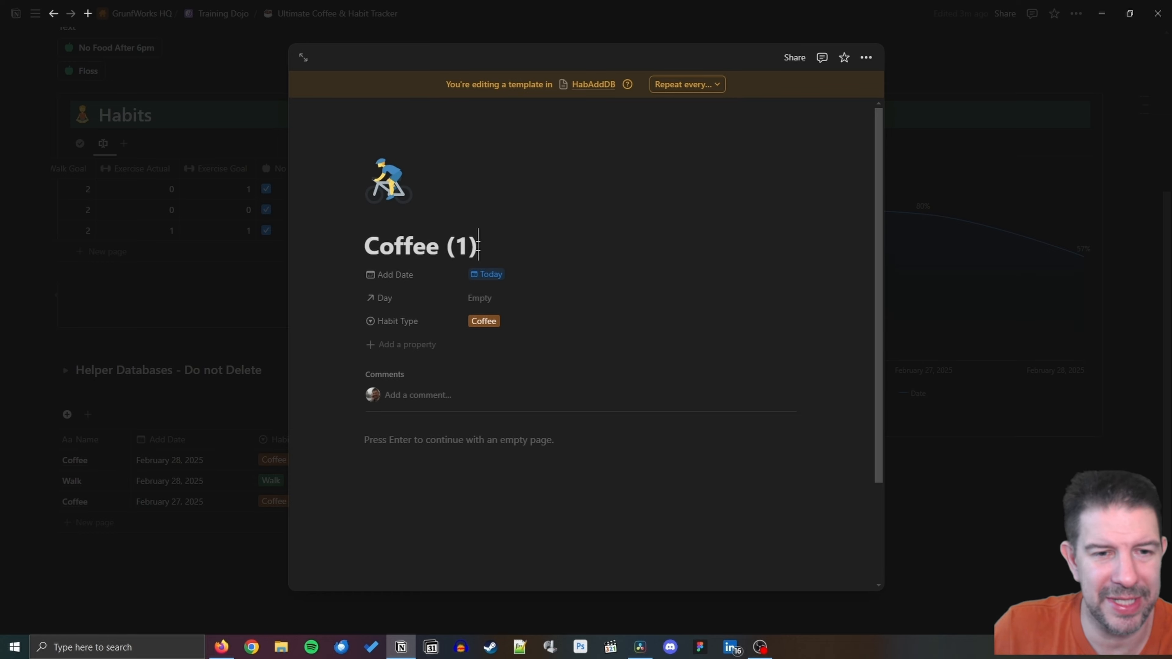
# Rename the duplicated template Exercise, set its Habit Type to Exercise, and close it.
pyautogui.hotkey('ctrl', 'a')
pyautogui.write('Exer')
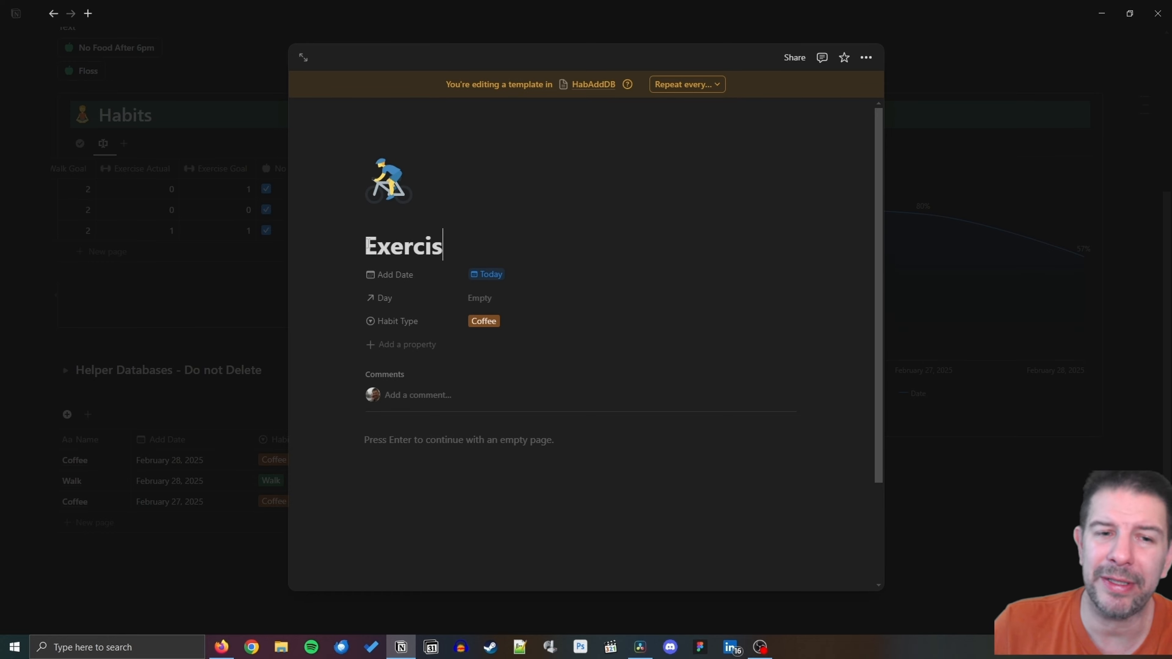
pyautogui.click(483, 321)
pyautogui.click(499, 360)
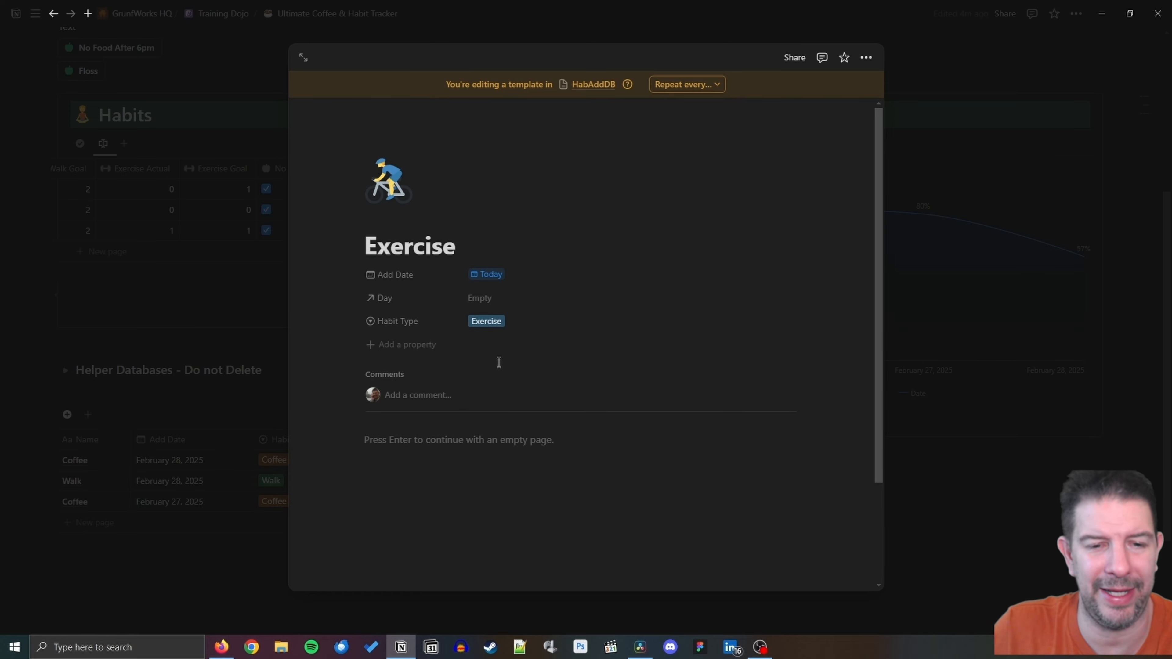
pyautogui.click(679, 508)
pyautogui.click(1004, 459)
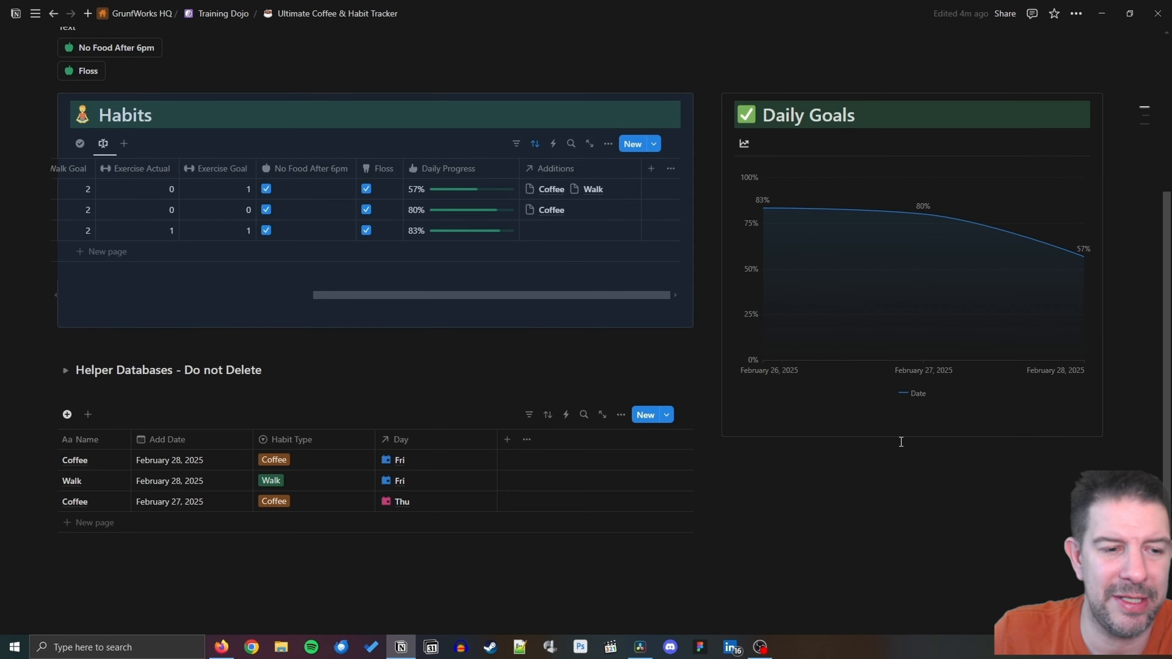
# Duplicate the Exercise template, rename the copy Walk, and set its Habit Type to Walk.
pyautogui.click(672, 420)
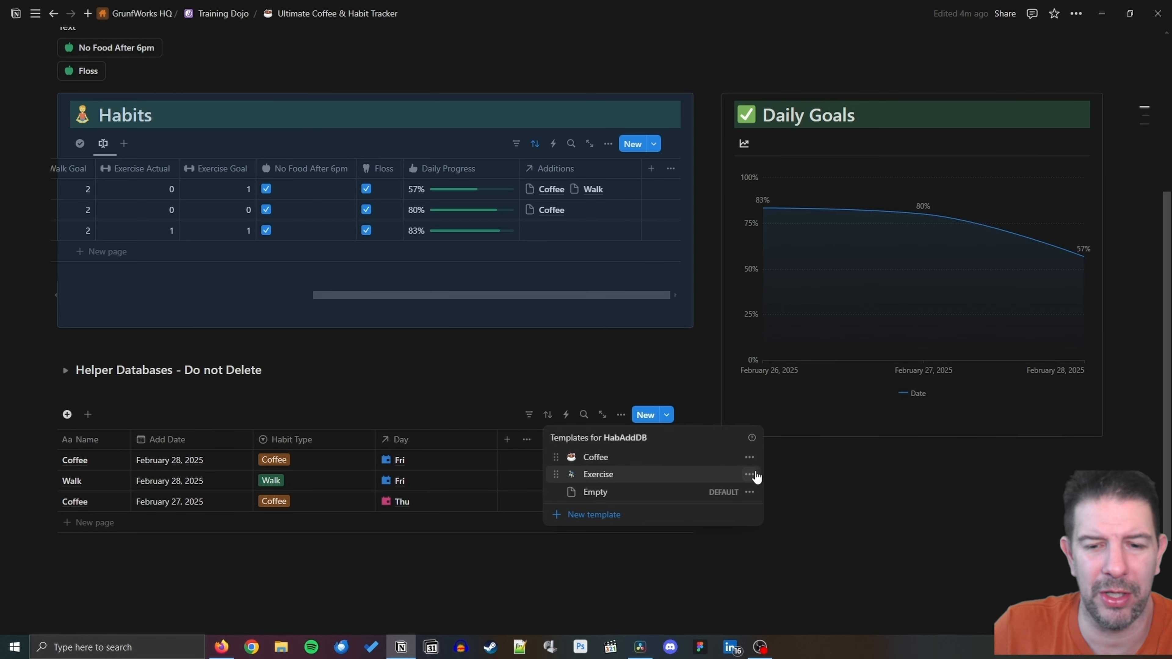
pyautogui.click(750, 474)
pyautogui.click(810, 493)
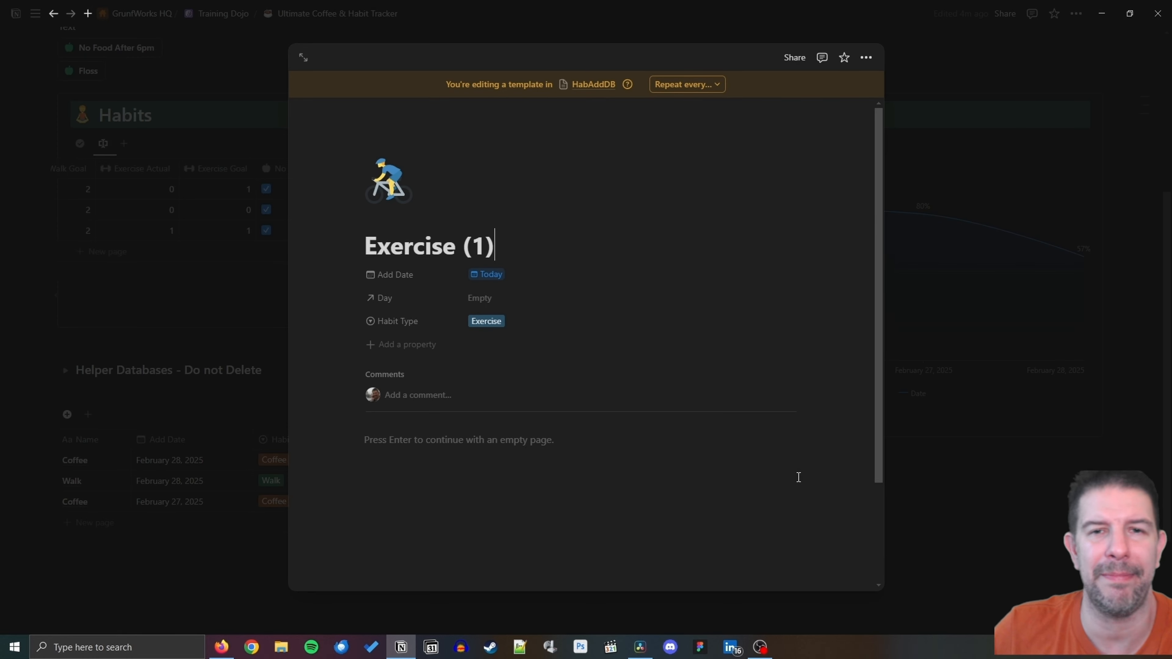
pyautogui.moveTo(506, 254); pyautogui.dragTo(283, 259)
pyautogui.write('Walk')
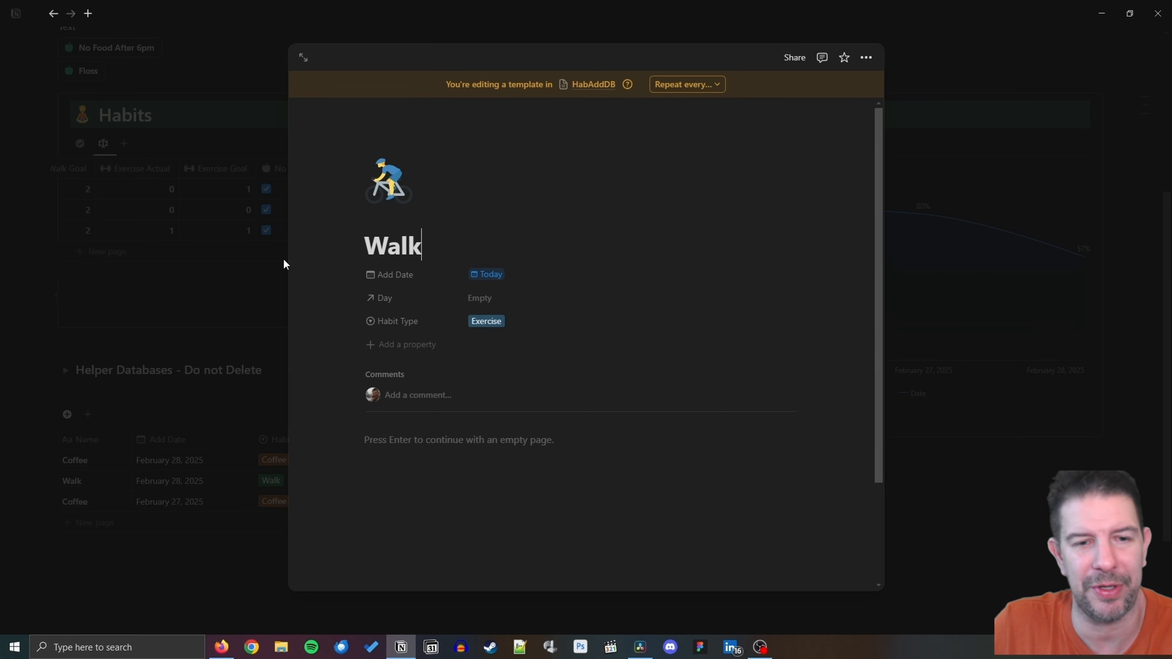
pyautogui.click(517, 323)
pyautogui.click(497, 377)
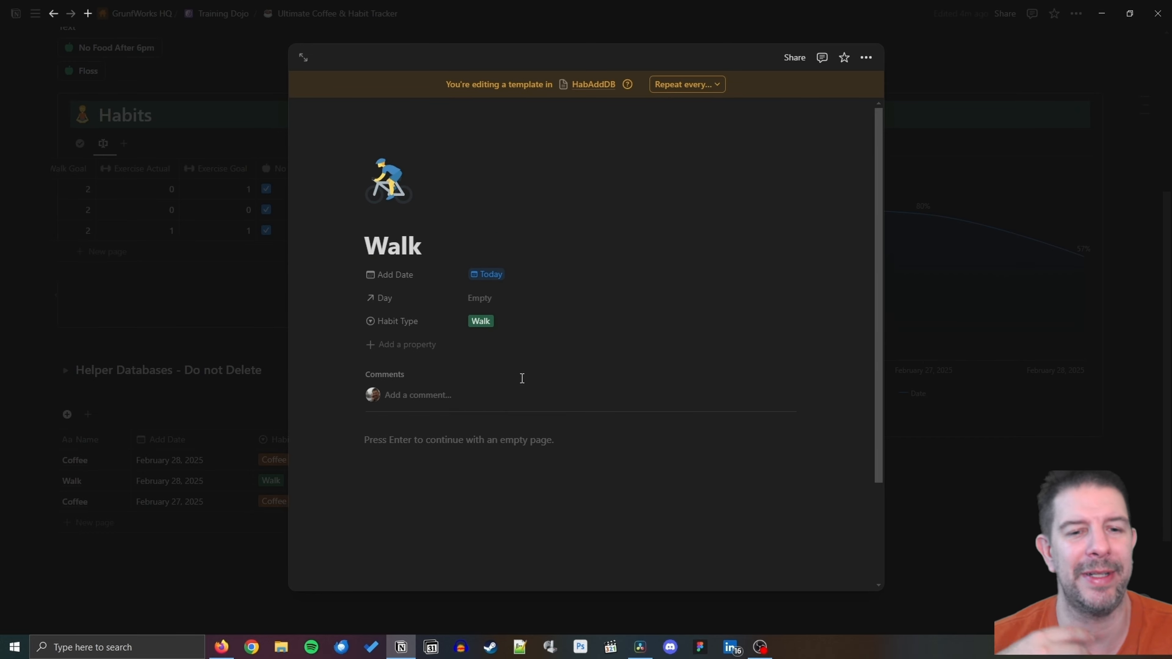
# Change the Walk template's icon to a walking person emoji and close the template.
pyautogui.click(397, 183)
pyautogui.write('walk')
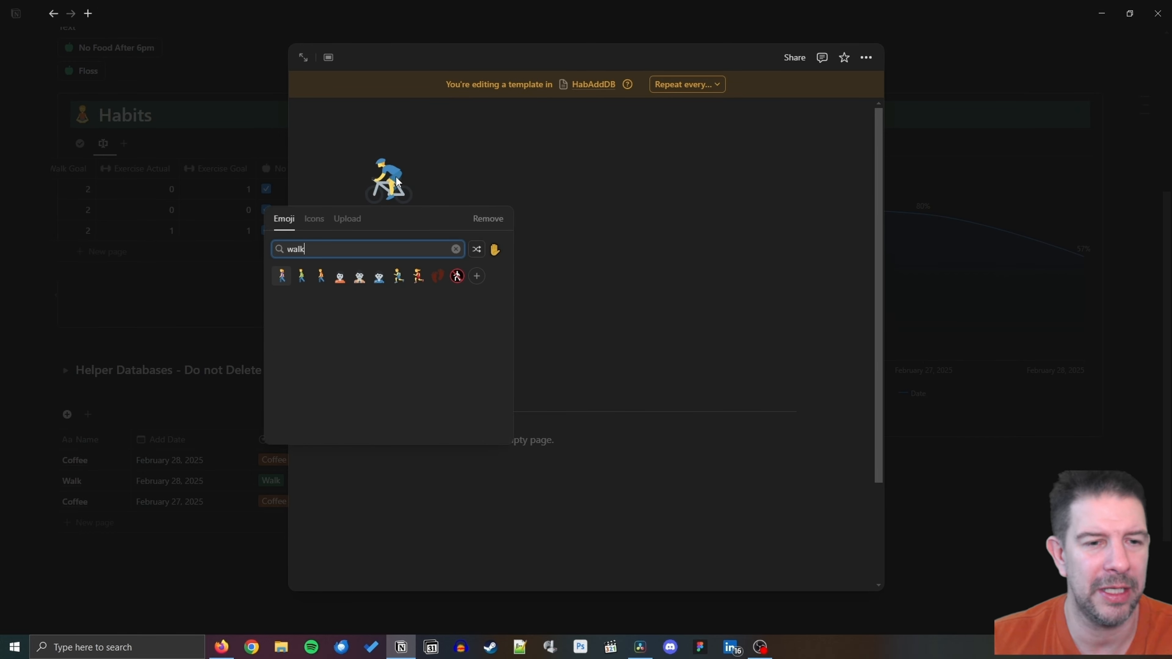
pyautogui.click(321, 277)
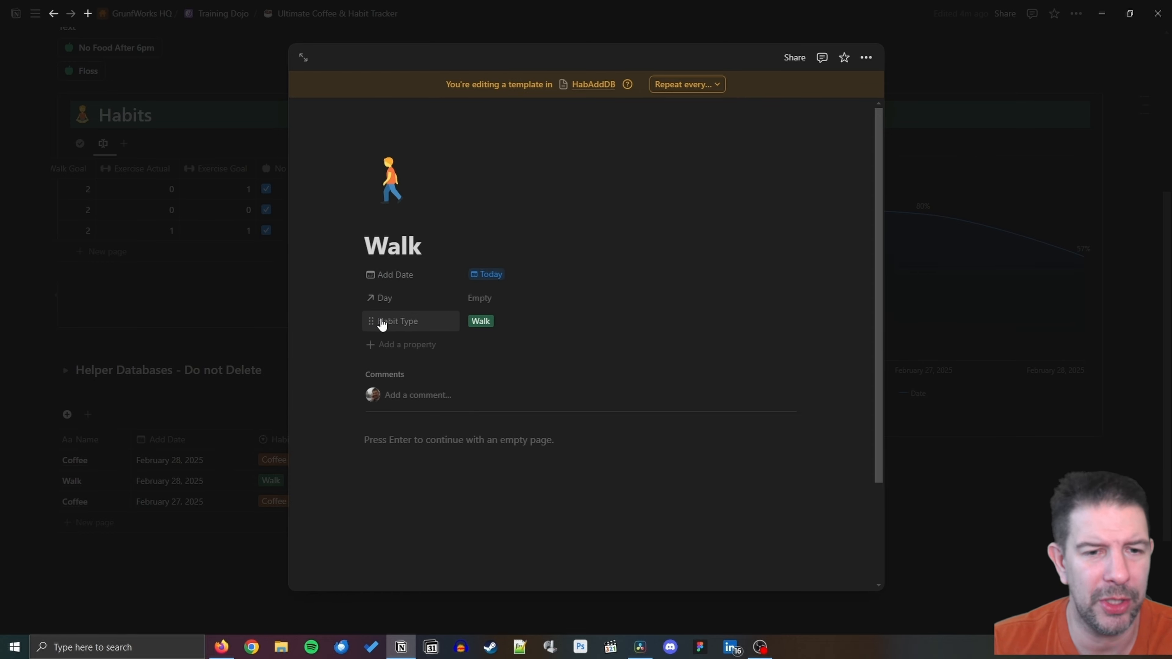
pyautogui.click(996, 544)
# Apply the matching Coffee or Walk template to each of the three existing HabAddDB entries.
pyautogui.click(118, 465)
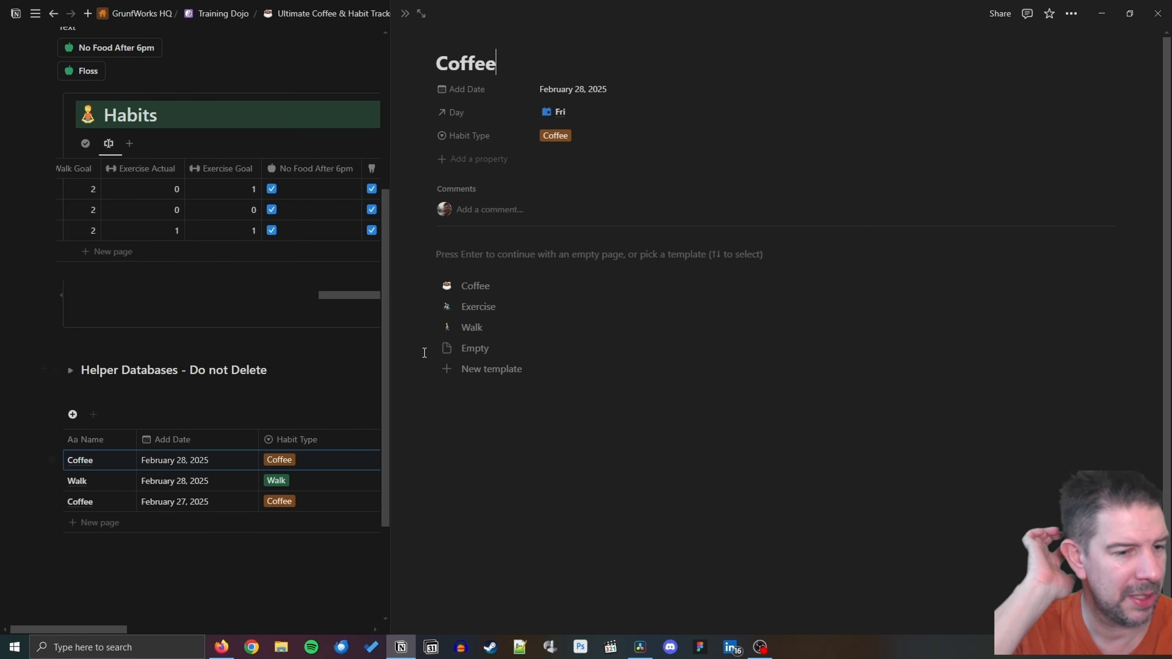
pyautogui.click(513, 294)
pyautogui.click(120, 484)
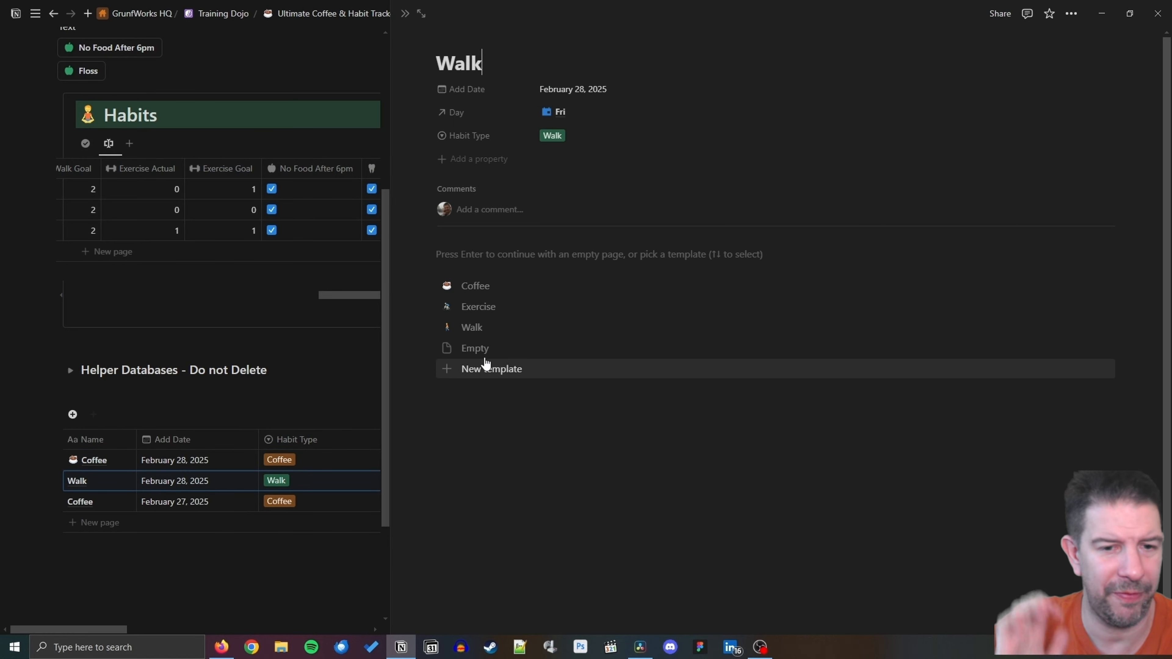
pyautogui.click(513, 329)
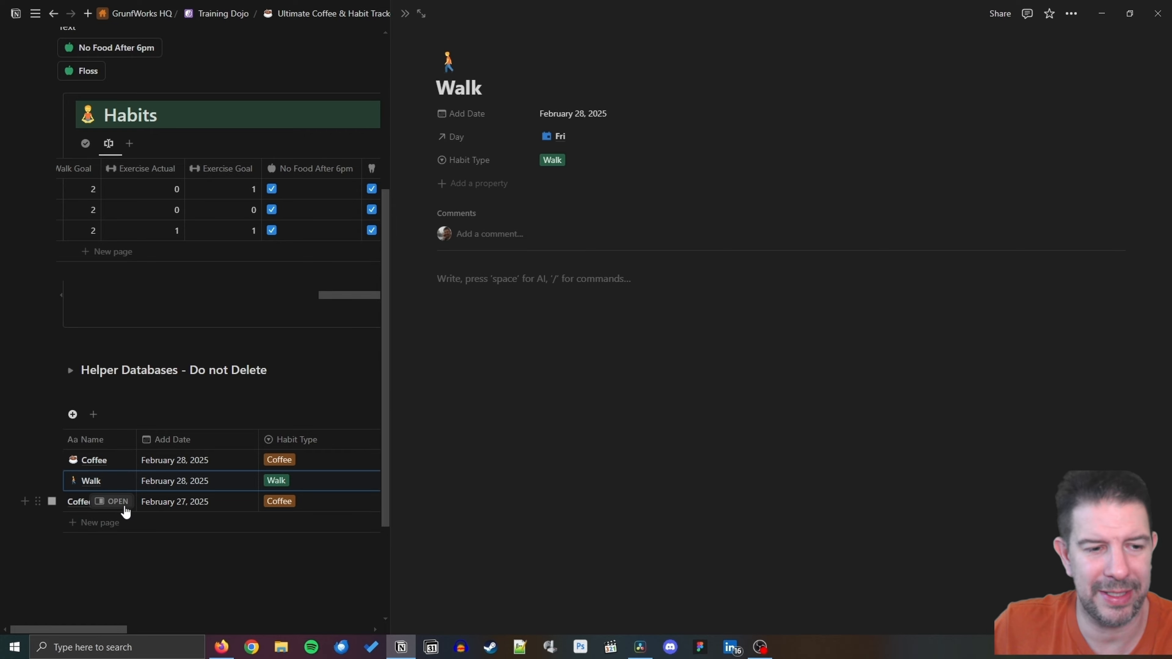
pyautogui.click(123, 506)
pyautogui.click(510, 290)
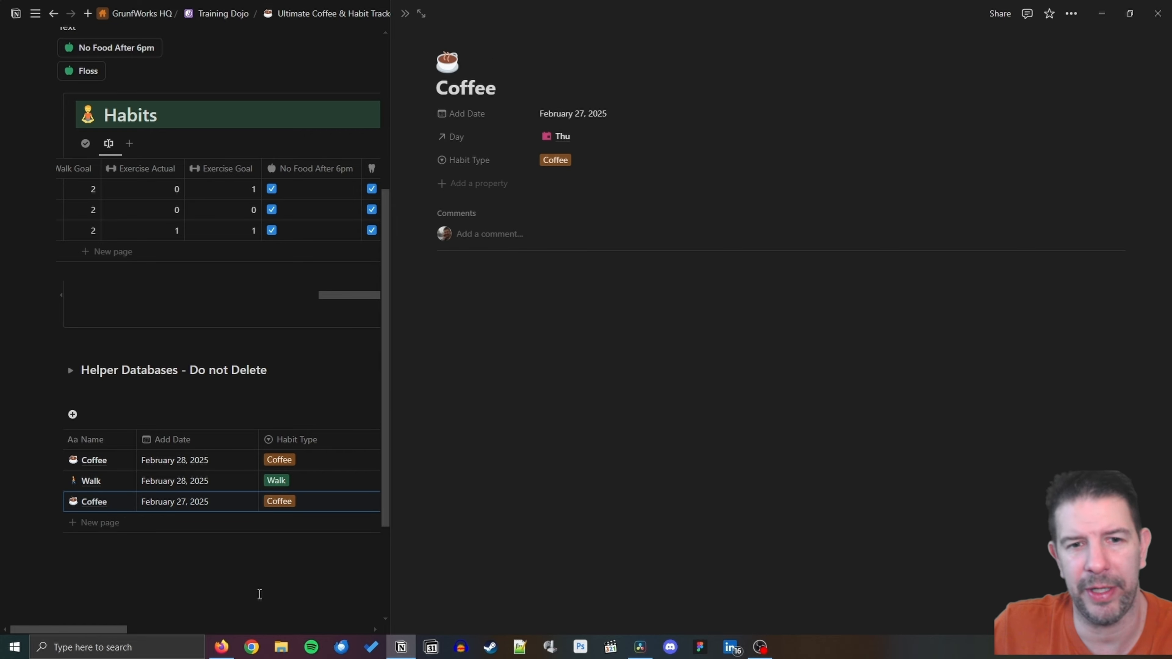
pyautogui.click(259, 595)
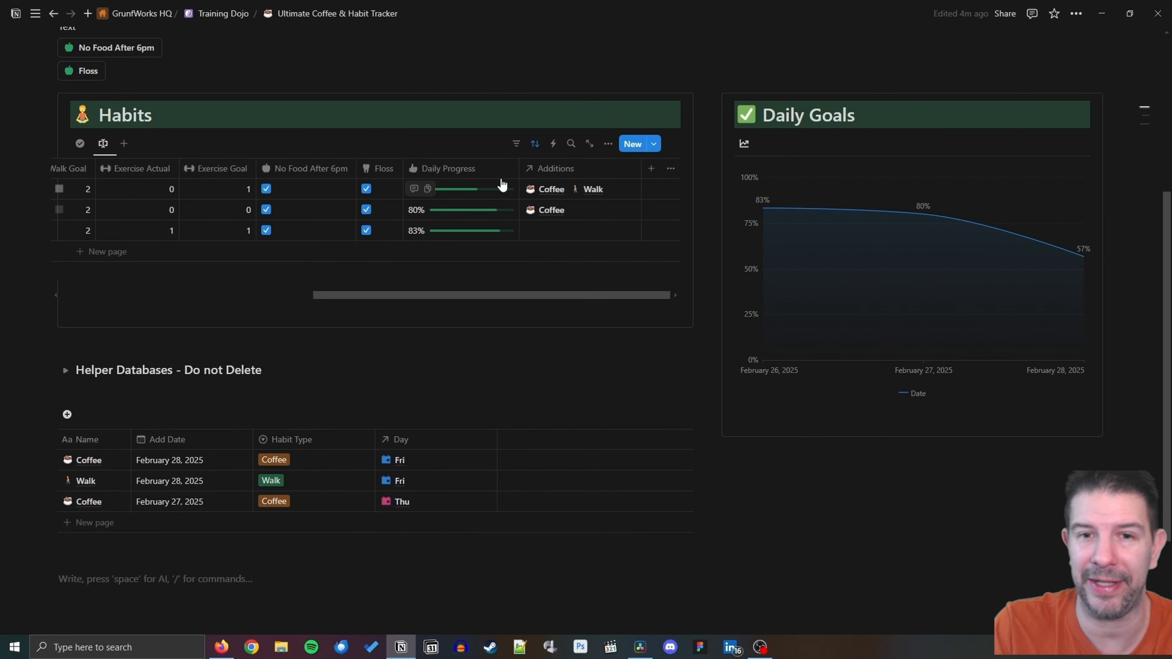
# Add a new property named Coffee Addition to the Habits table.
pyautogui.click(488, 299)
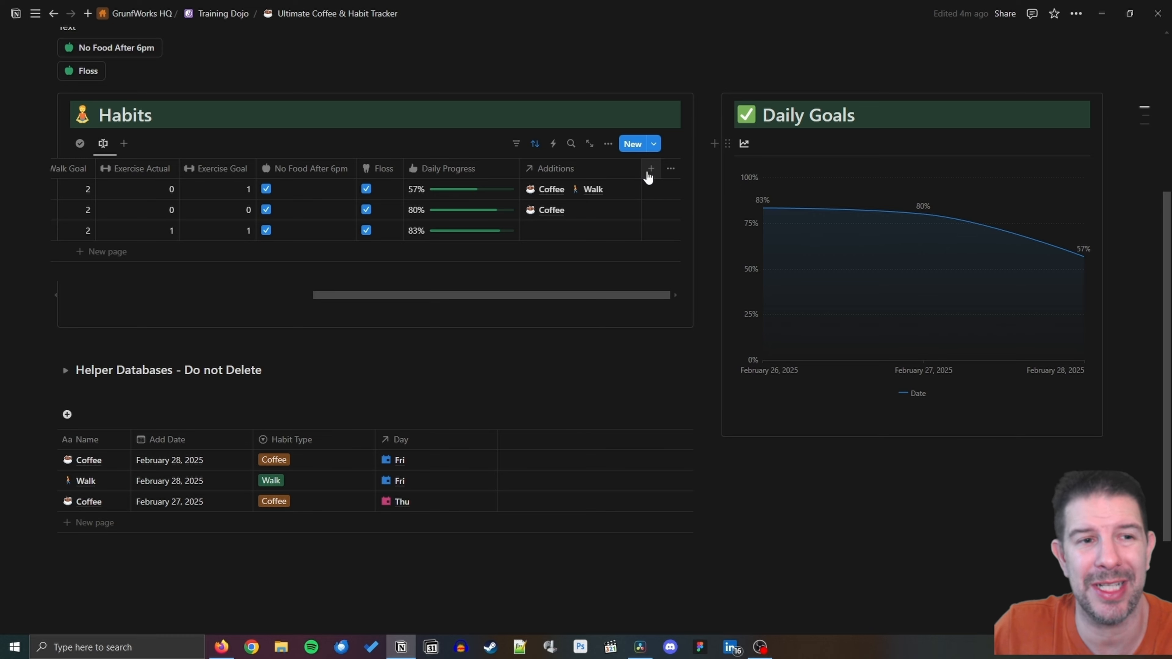
pyautogui.moveTo(496, 296); pyautogui.dragTo(522, 316)
pyautogui.click(648, 169)
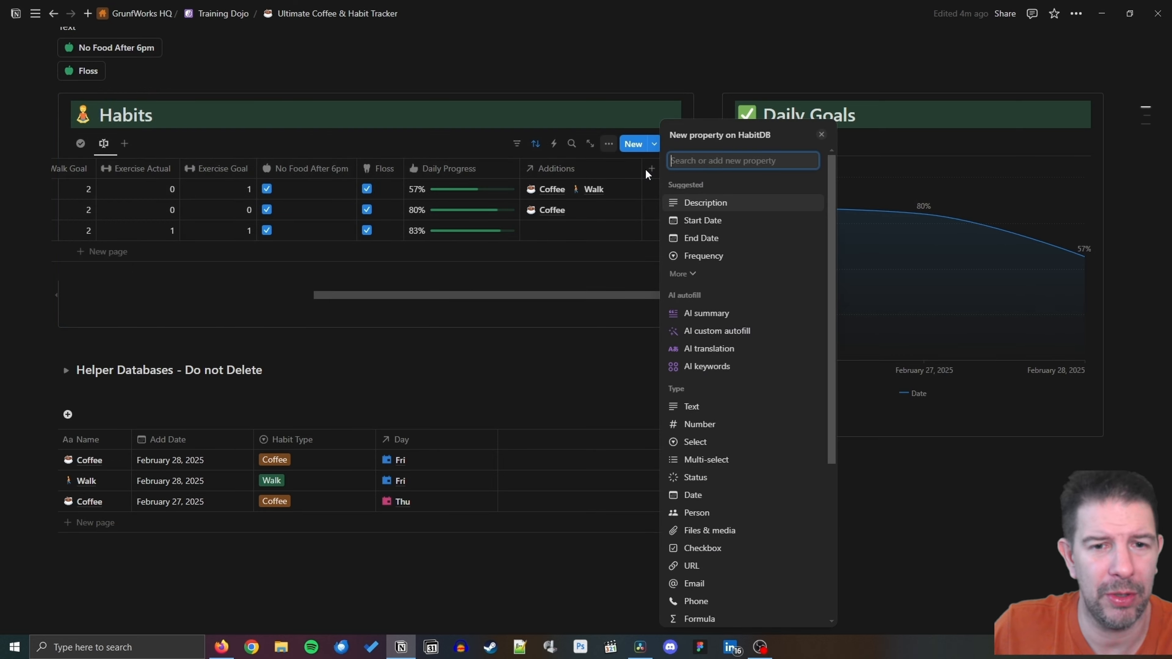
pyautogui.write('Coffe')
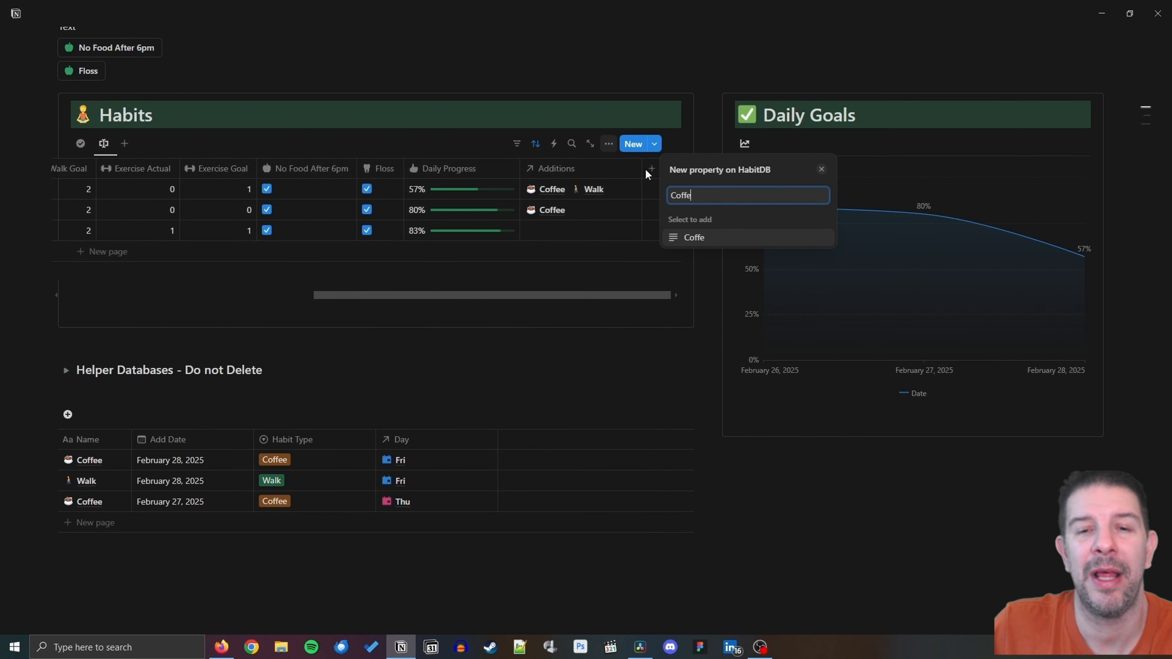
pyautogui.write('e Addition')
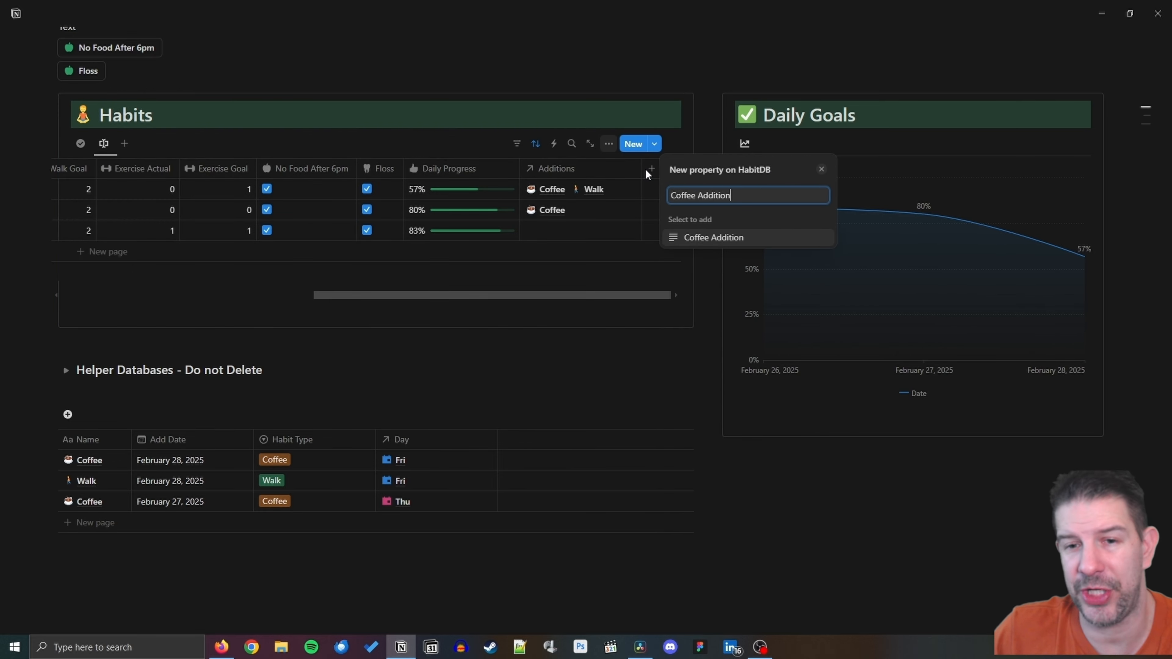
pyautogui.press('Return')
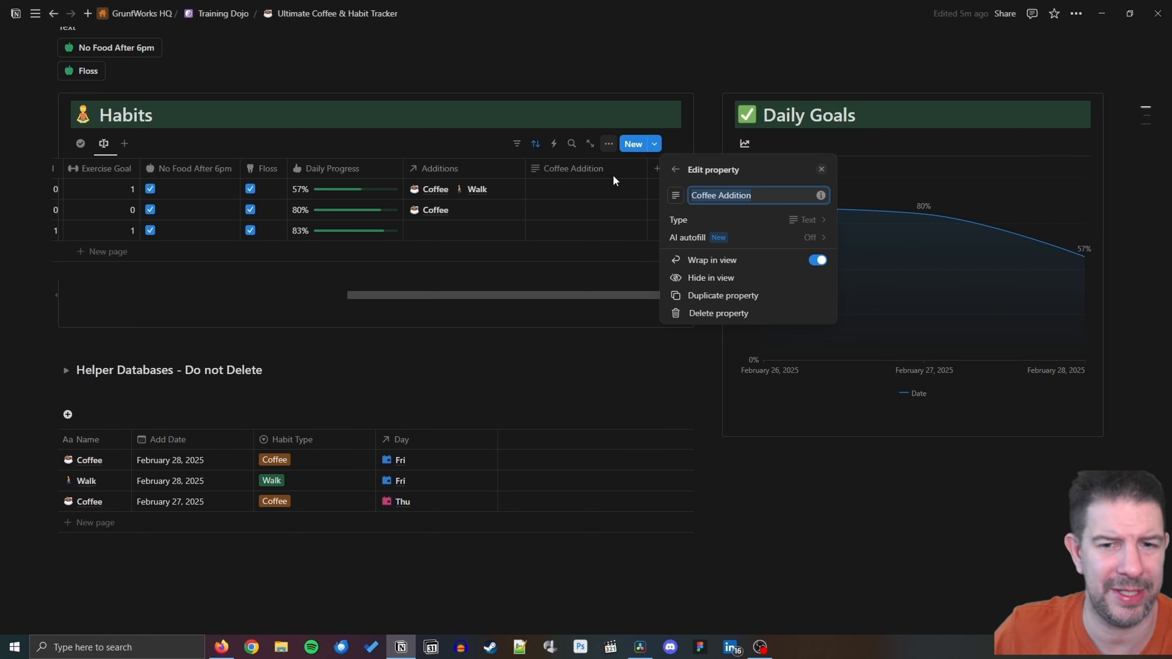
# Give the Coffee Addition property a coffee cup icon and change its type to Formula.
pyautogui.click(676, 196)
pyautogui.click(569, 305)
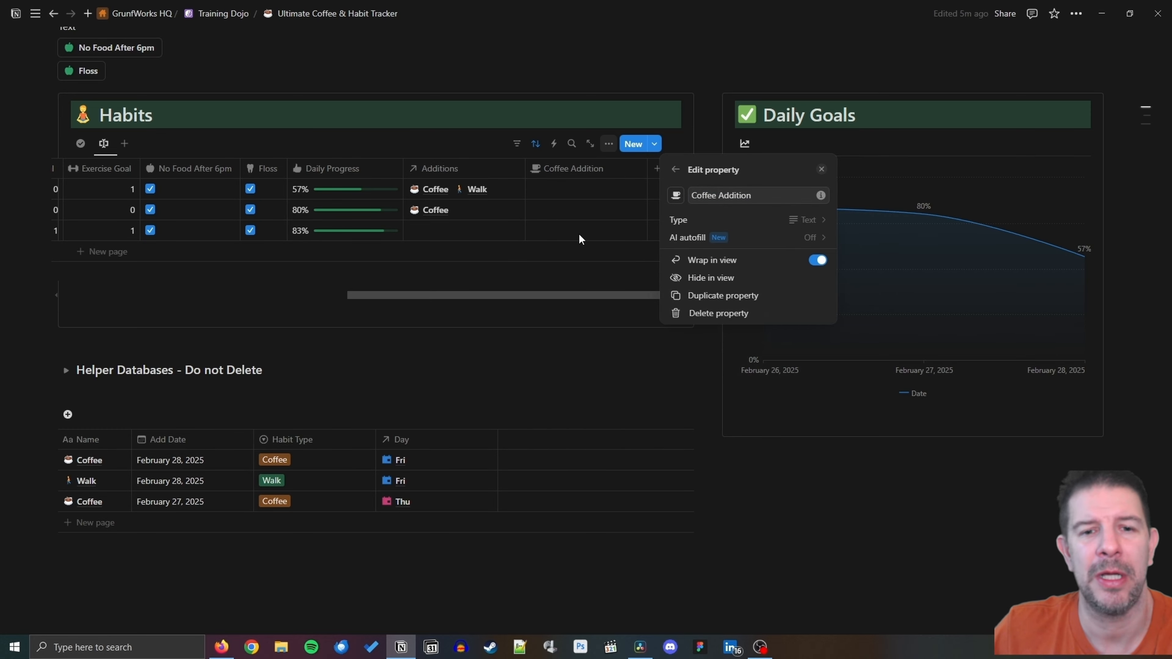
pyautogui.click(808, 222)
pyautogui.write('form')
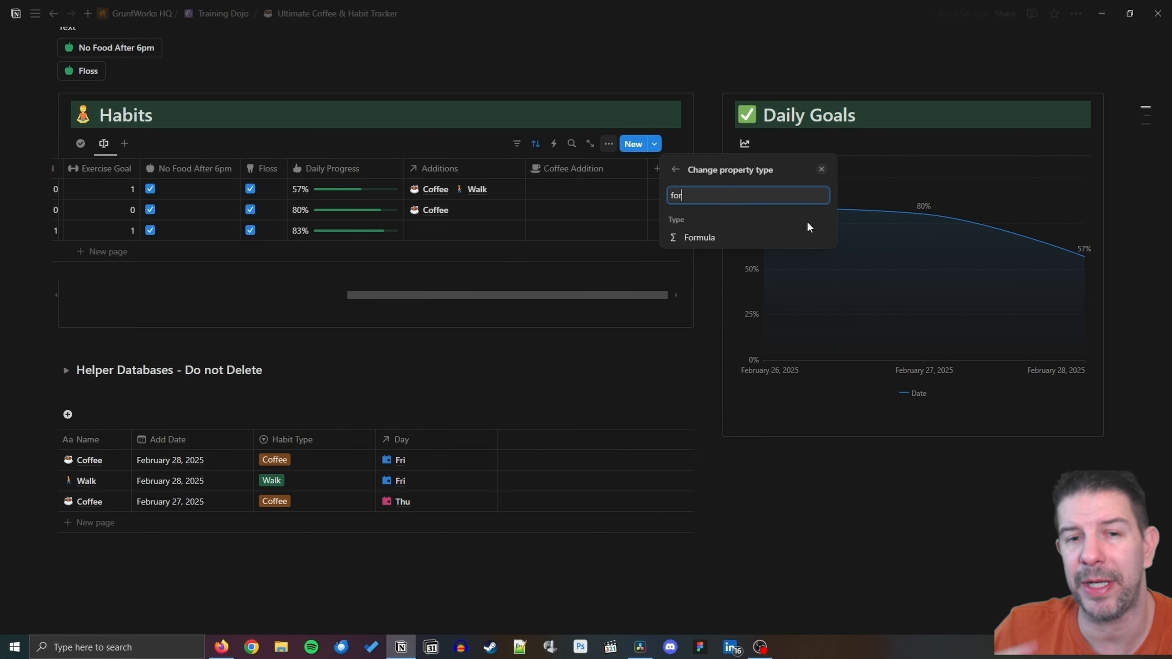
pyautogui.click(762, 238)
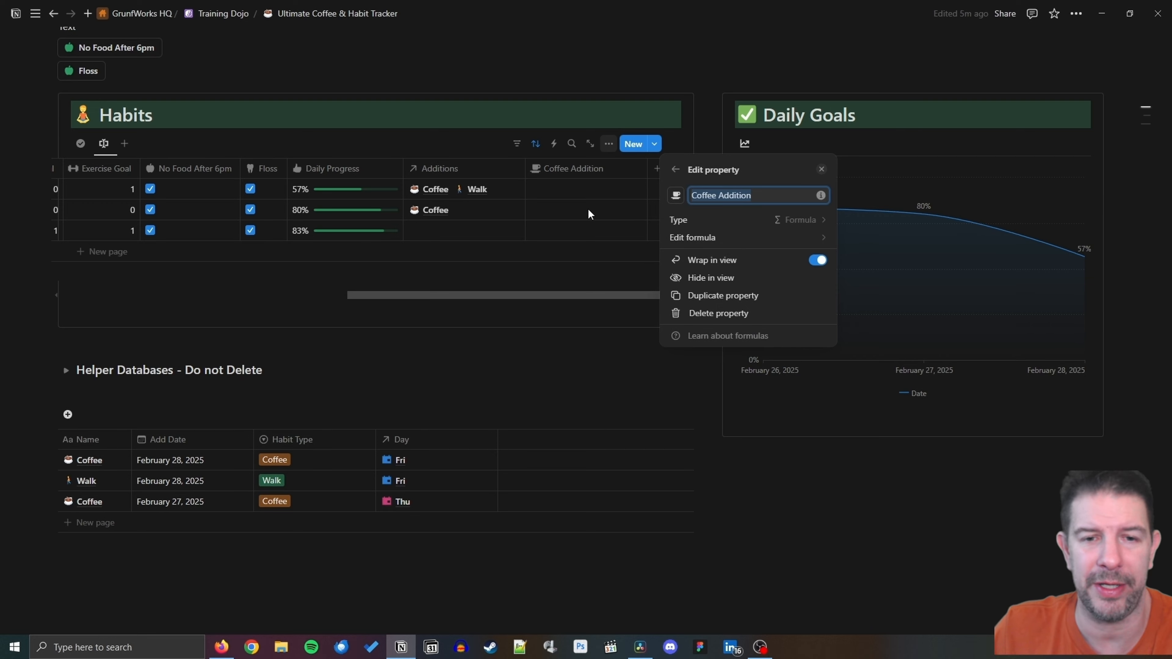
# Start the Coffee Addition formula by filtering the Additions relation on each current entry's Habit Type.
pyautogui.click(712, 238)
pyautogui.write('add')
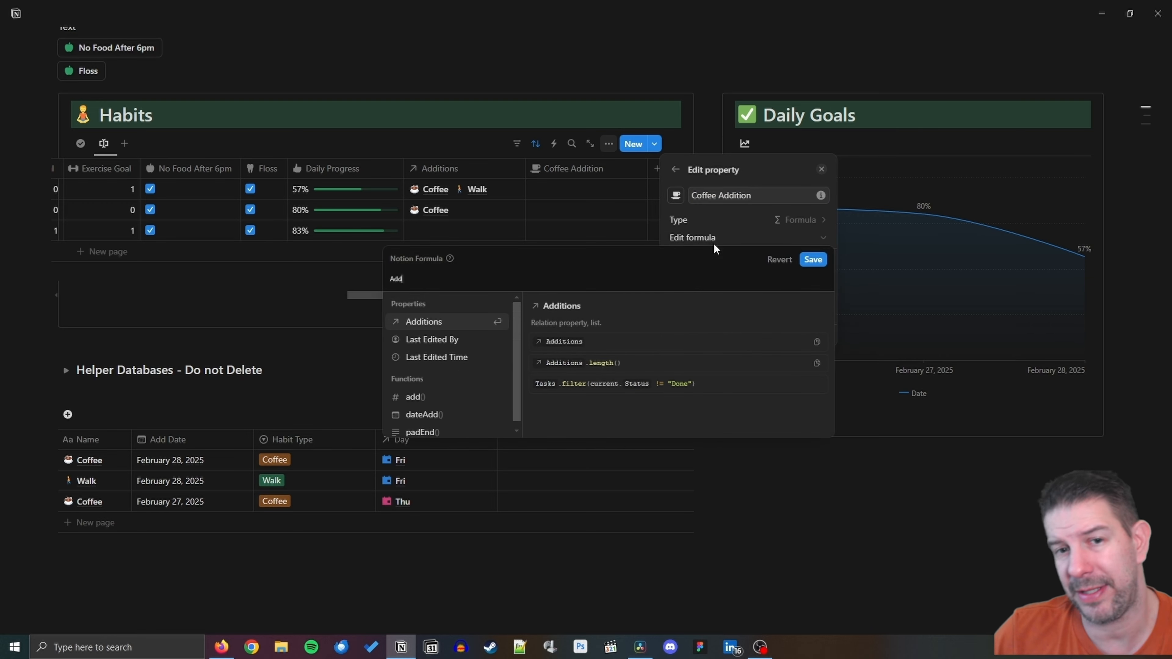
pyautogui.press('Return')
pyautogui.write('.filt')
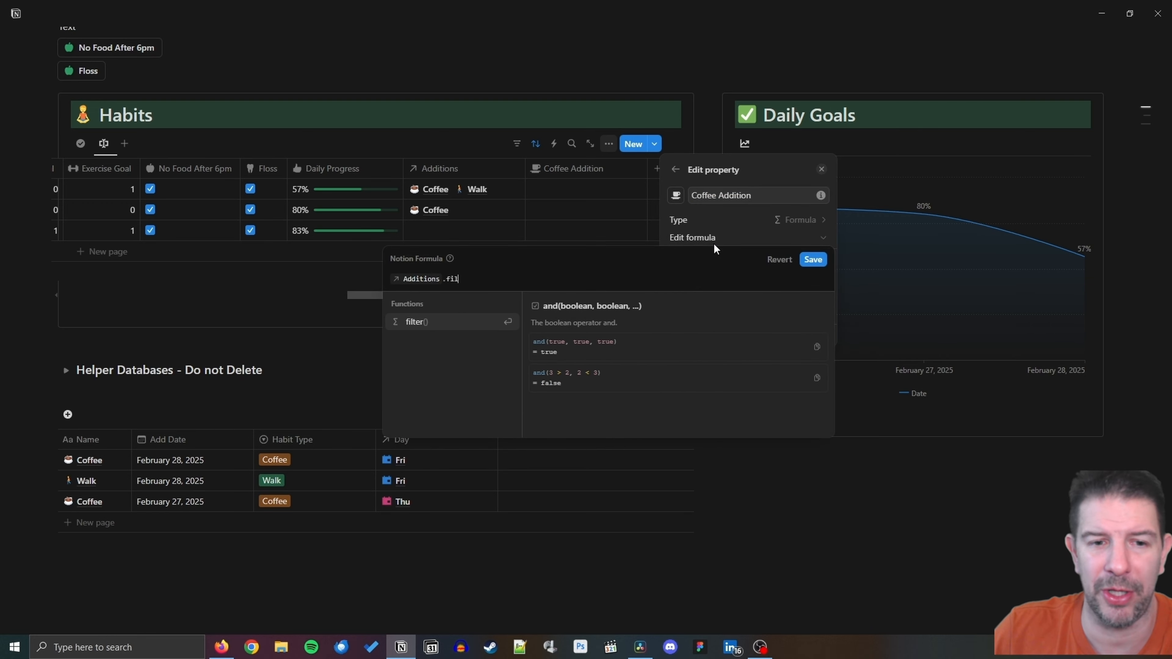
pyautogui.press('Return')
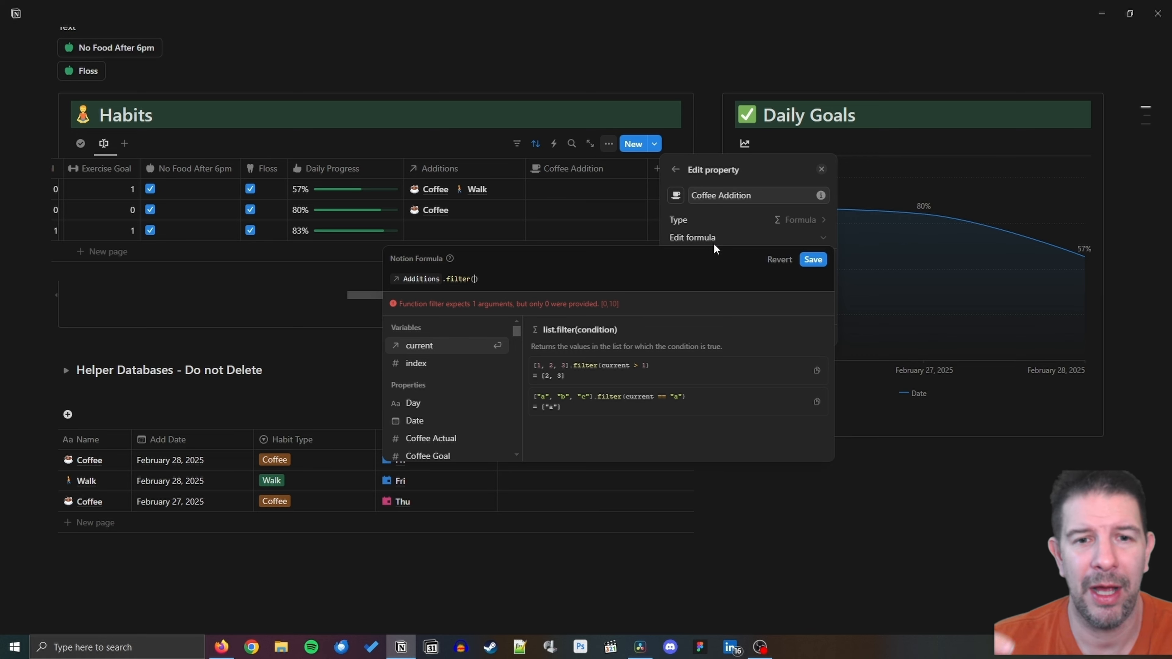
pyautogui.write('current.')
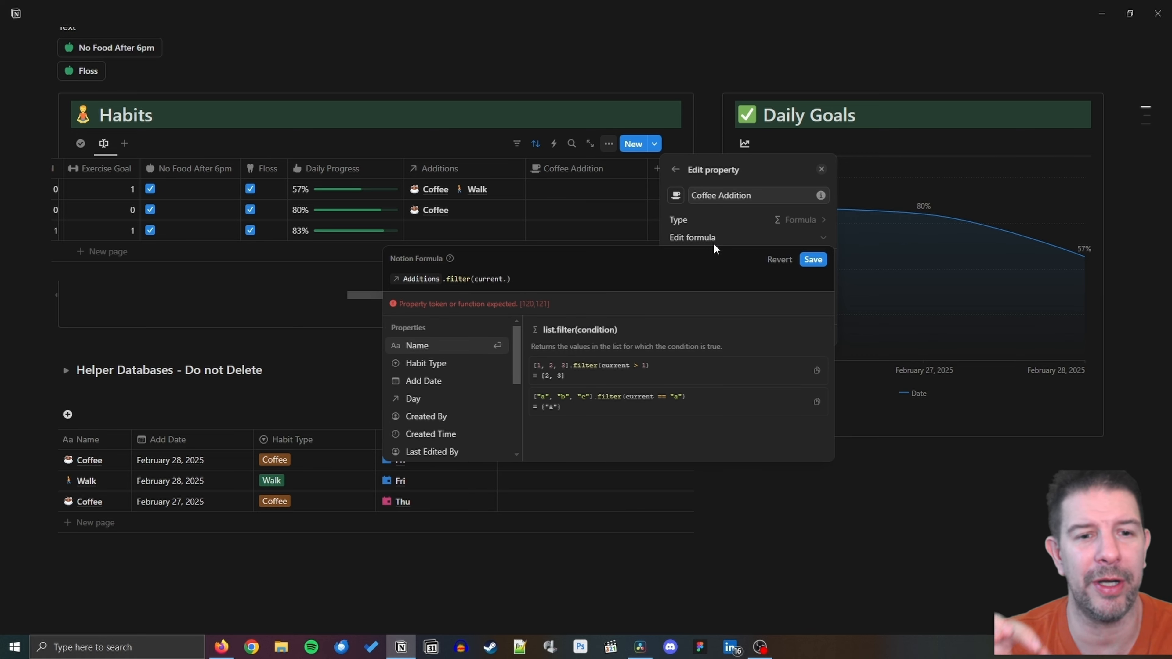
pyautogui.press('Down')
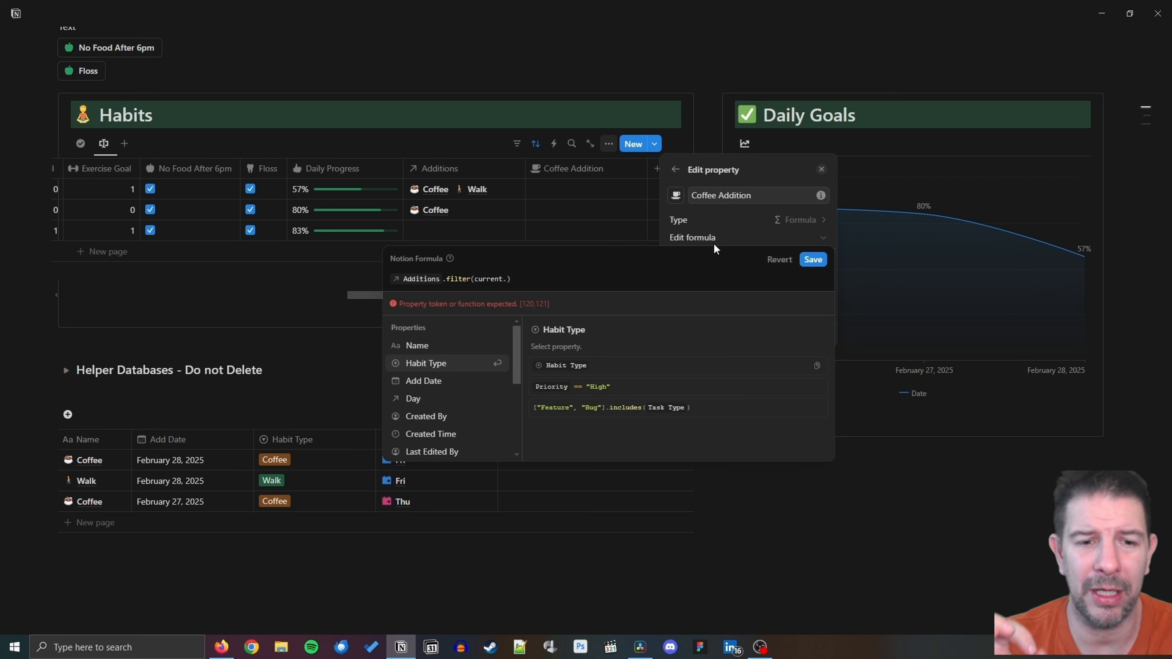
pyautogui.press('Return')
# Complete the filter condition with .format() == "Coffee", append .length() to count the matches, and save the Coffee Addition formula.
pyautogui.write('.')
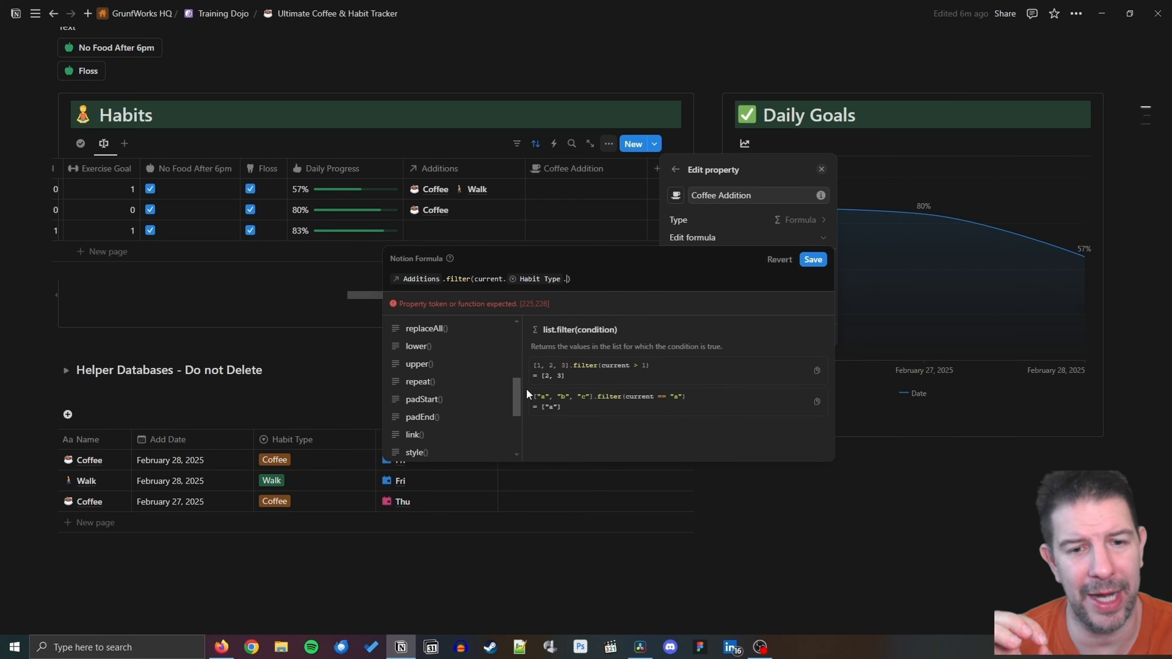
pyautogui.scroll(-3, 525, 397)
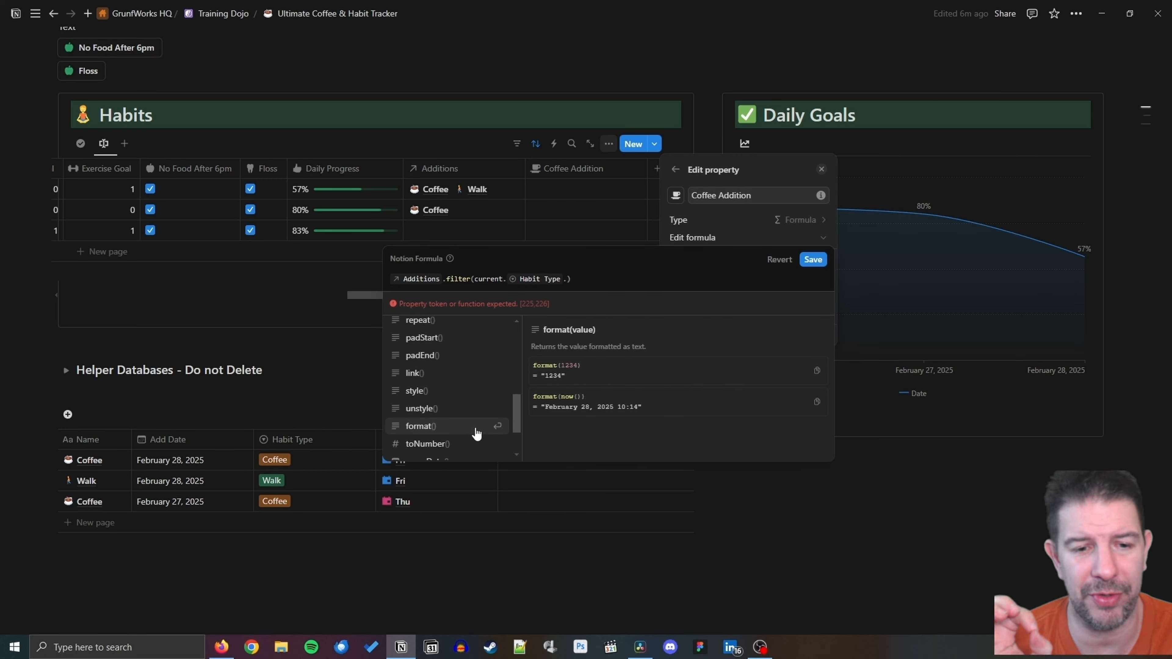
pyautogui.click(475, 427)
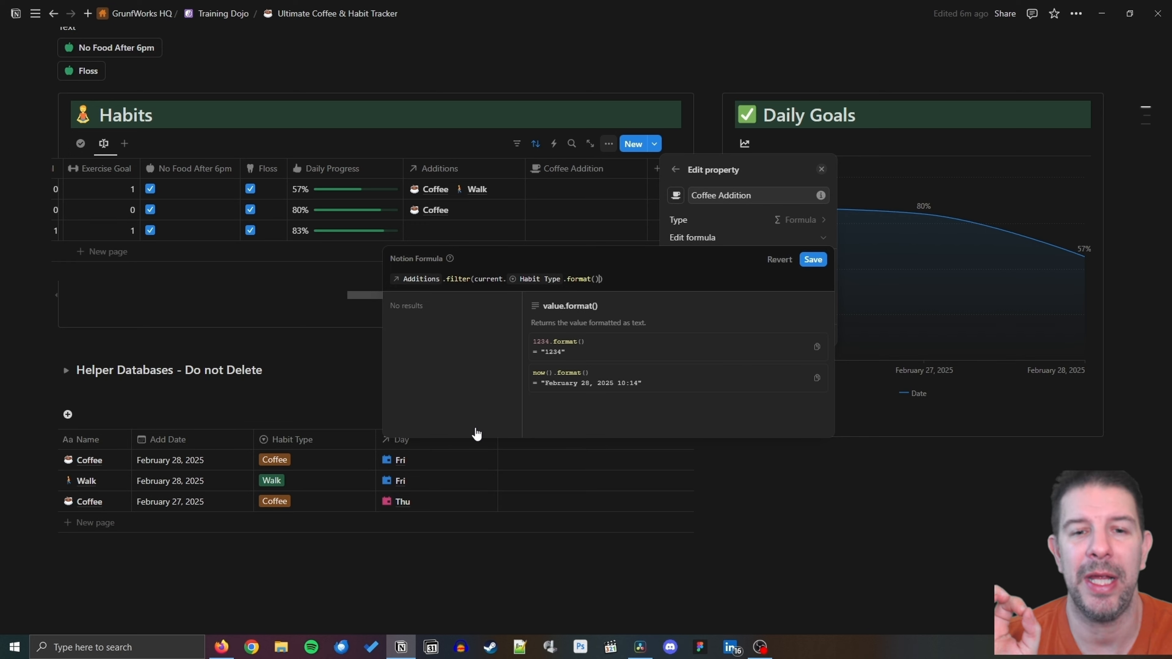
pyautogui.write('== ')
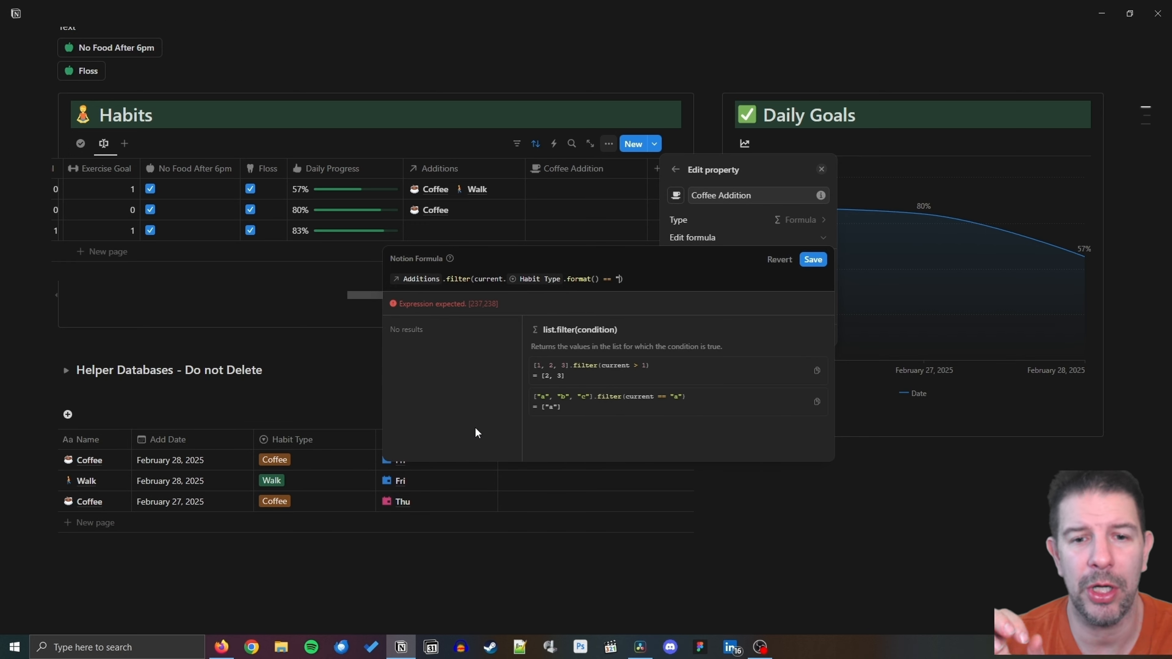
pyautogui.write('"Coffee")')
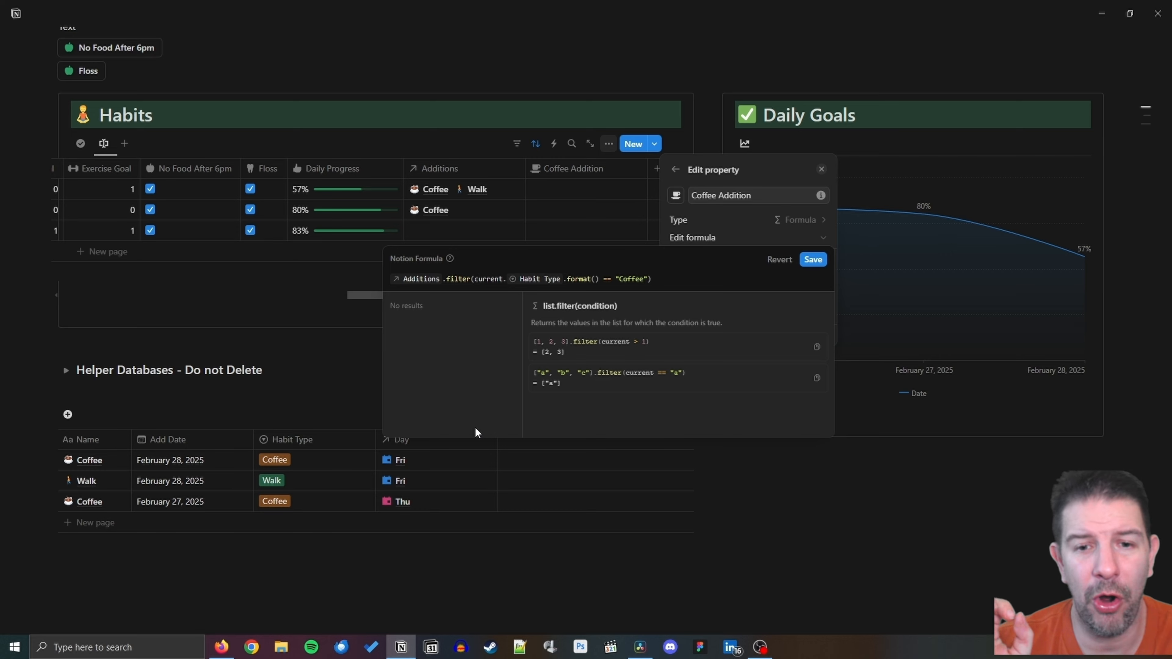
pyautogui.write('.length()')
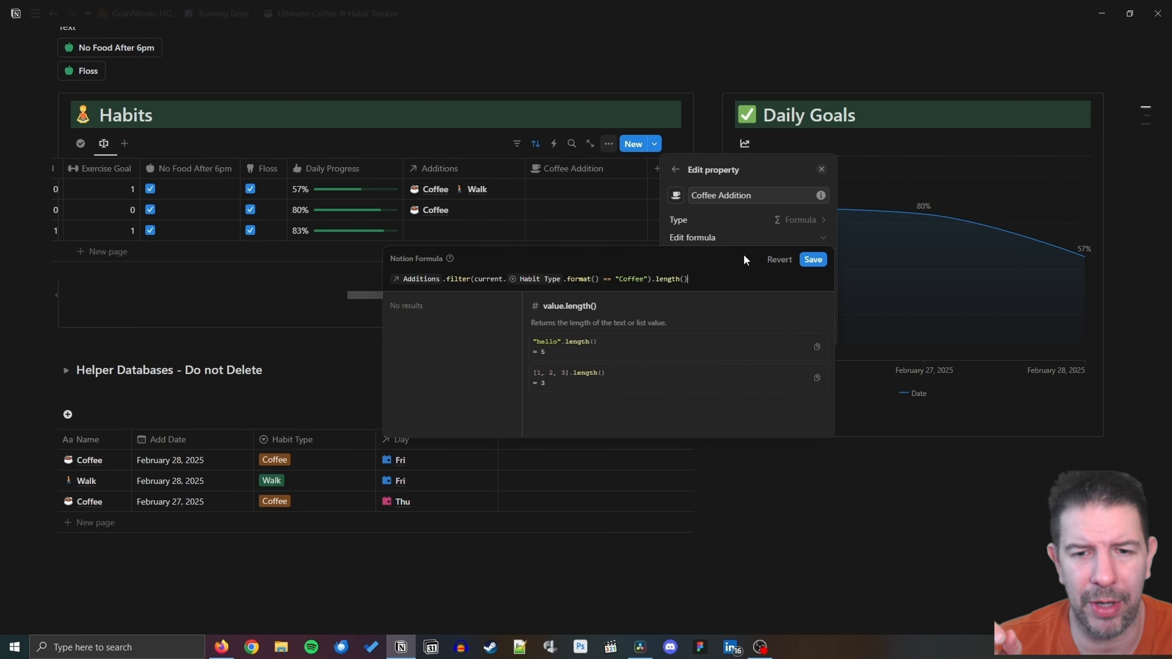
pyautogui.click(815, 261)
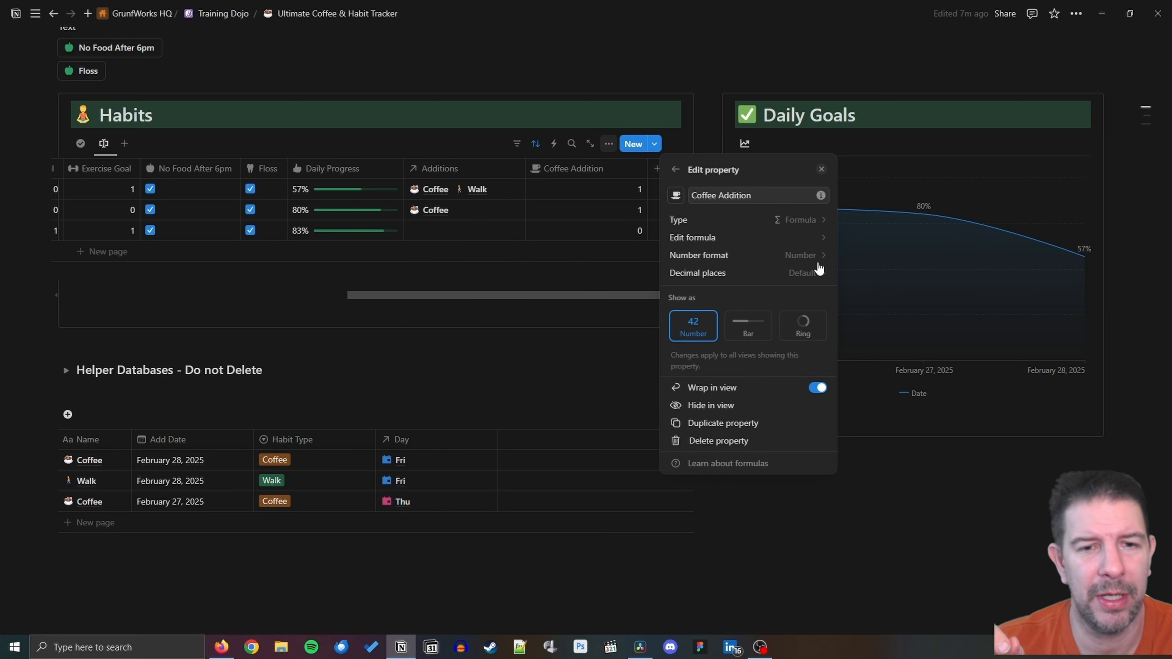
pyautogui.click(599, 290)
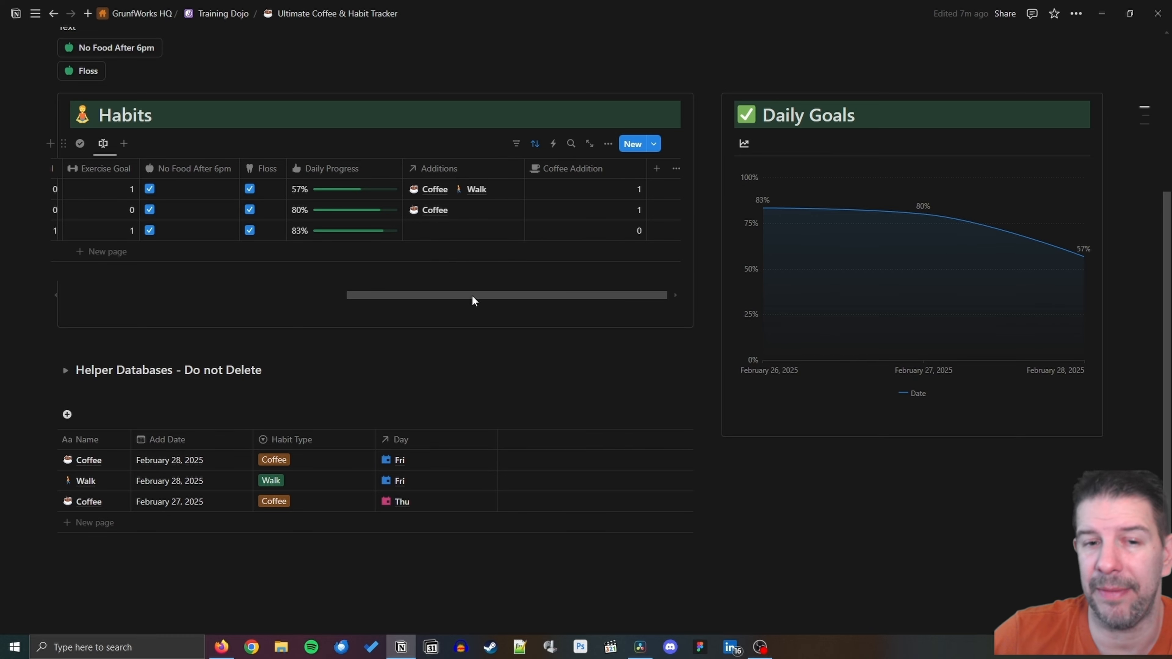
# Duplicate the Coffee Addition property in the Habits table and name the copy Walk Addition.
pyautogui.moveTo(474, 297); pyautogui.dragTo(502, 297)
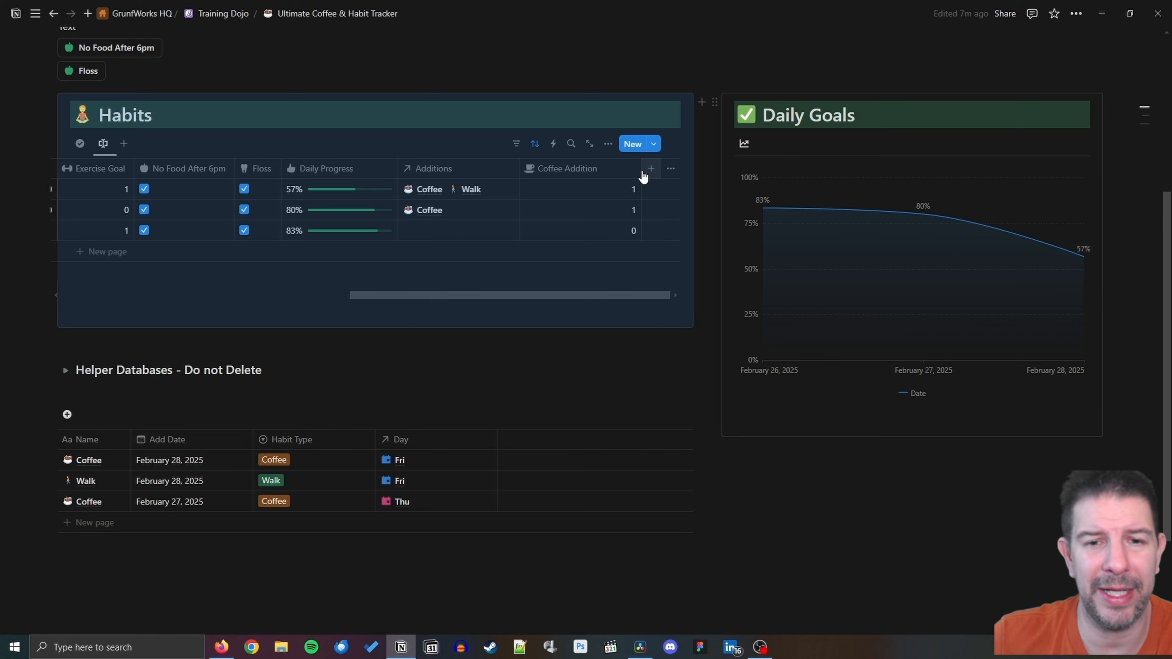
pyautogui.moveTo(640, 172); pyautogui.dragTo(593, 170)
pyautogui.click(593, 170)
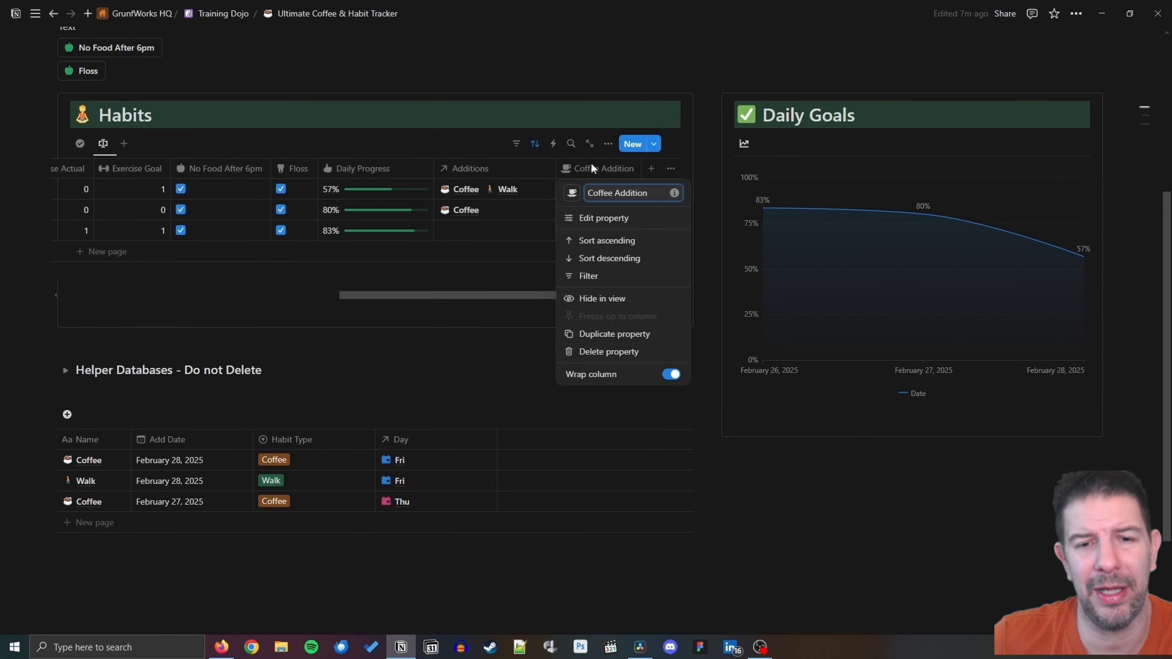
pyautogui.click(627, 336)
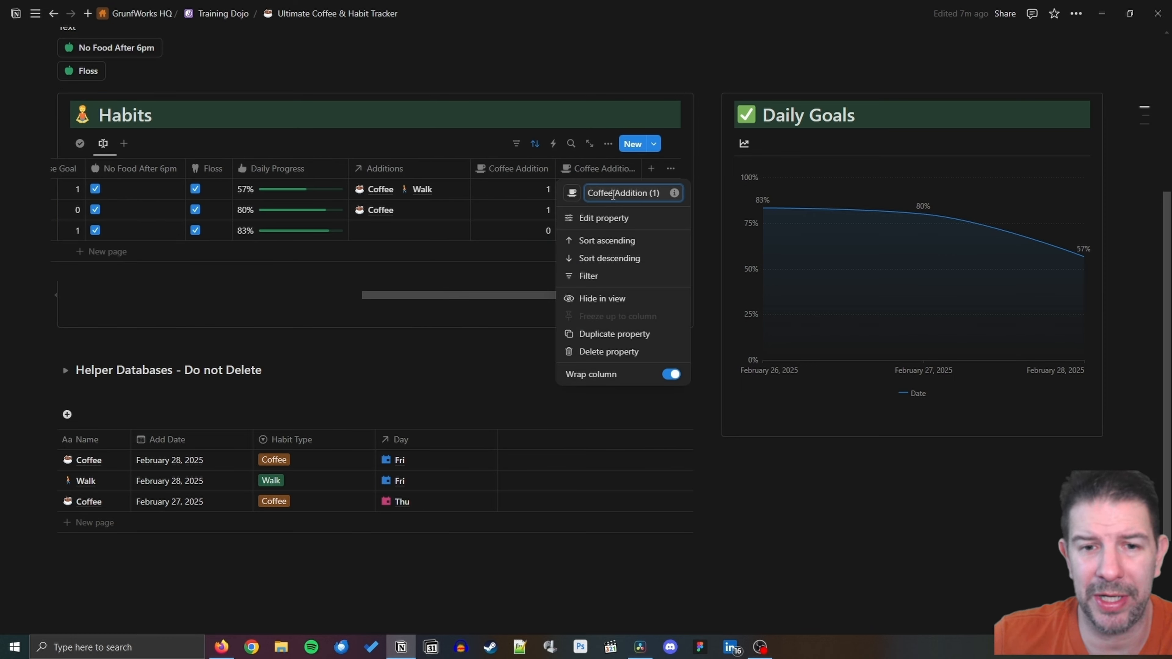
pyautogui.write('Walk Addition')
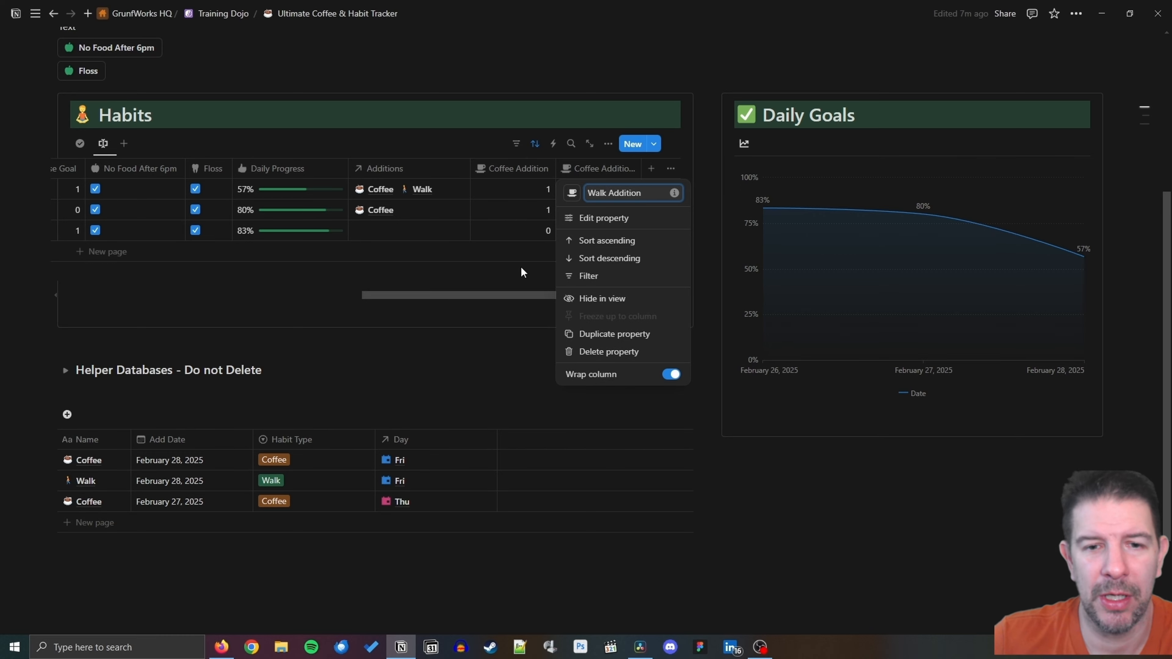
# Change the habit type compared in the Walk Addition formula to "Walk" and save the formula.
pyautogui.click(614, 221)
pyautogui.click(737, 270)
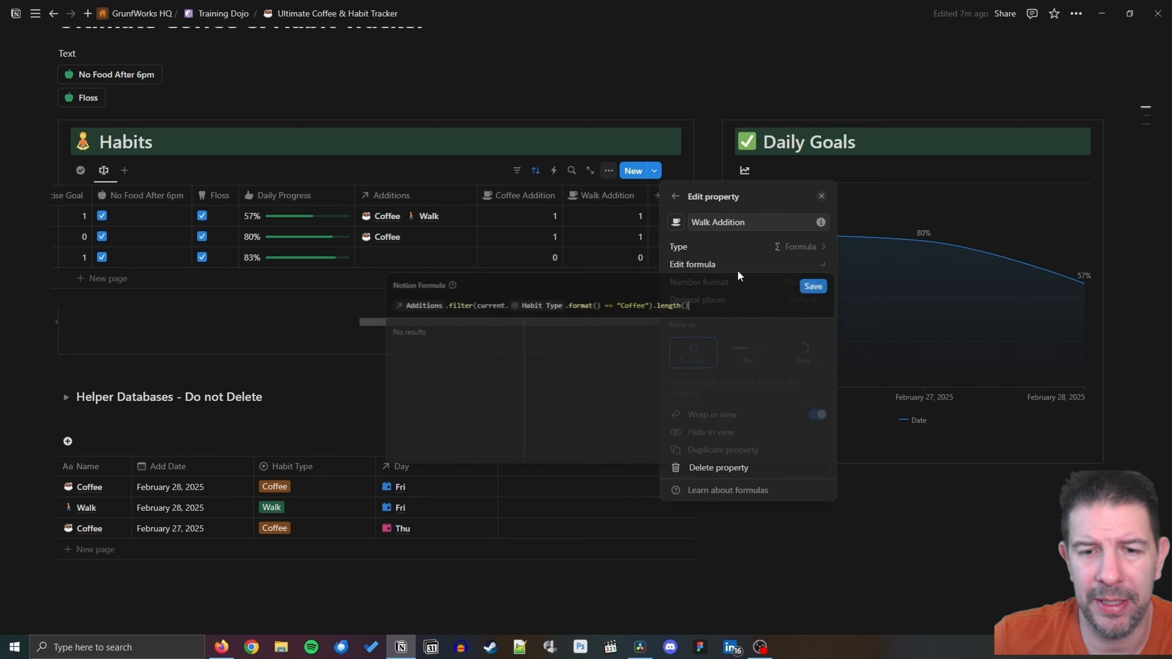
pyautogui.doubleClick(628, 305)
pyautogui.write('Walk')
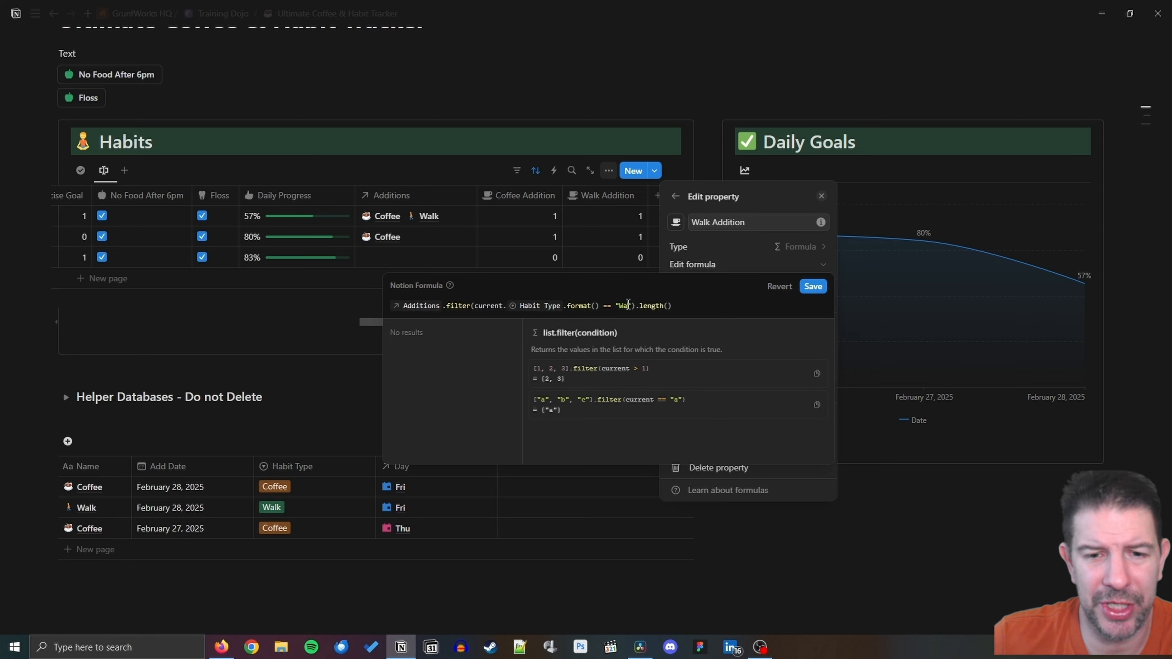
pyautogui.click(813, 286)
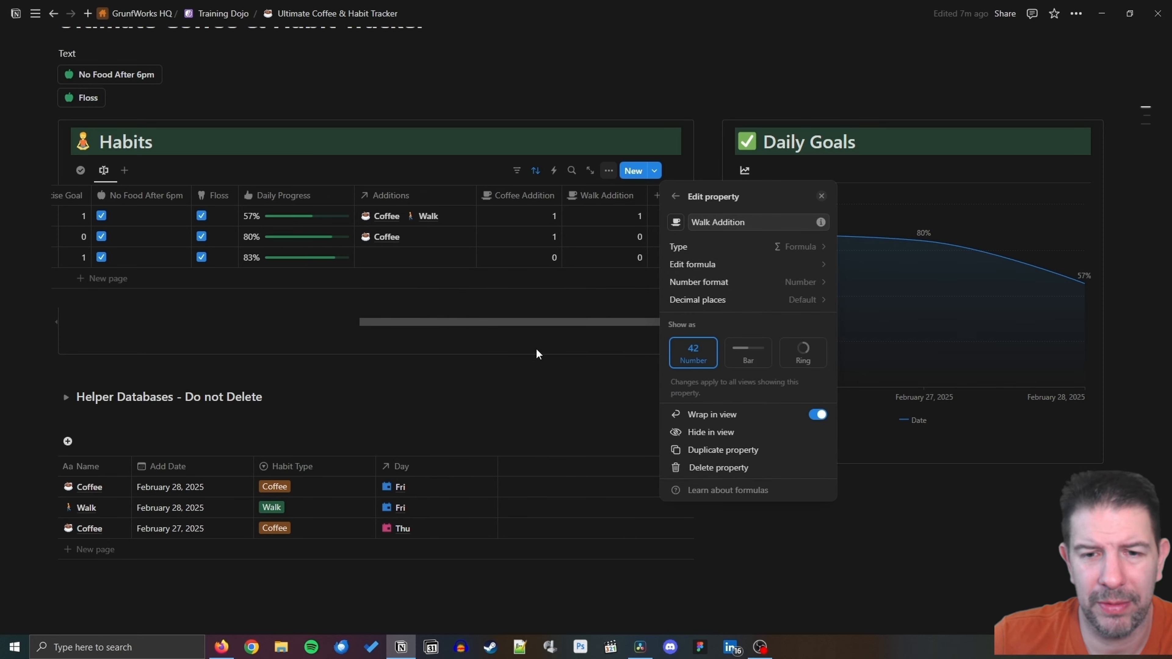
pyautogui.click(541, 393)
# Duplicate the Walk Addition property and give the original Walk Addition a walking person icon.
pyautogui.click(614, 202)
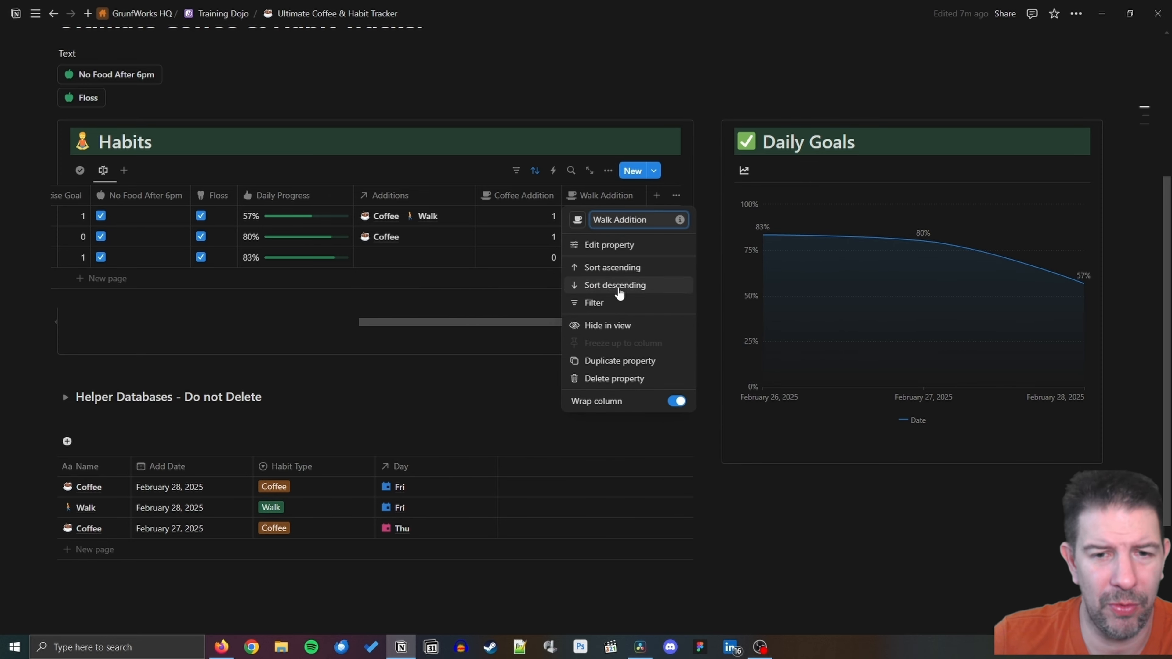
pyautogui.click(594, 359)
pyautogui.click(650, 198)
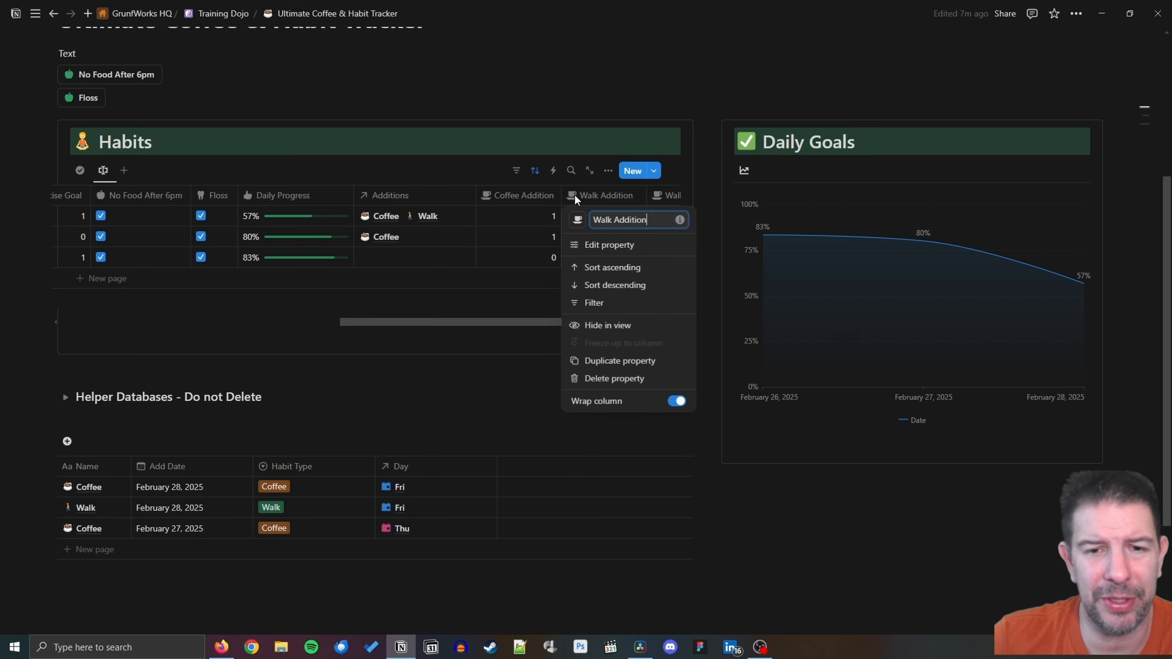
pyautogui.click(578, 220)
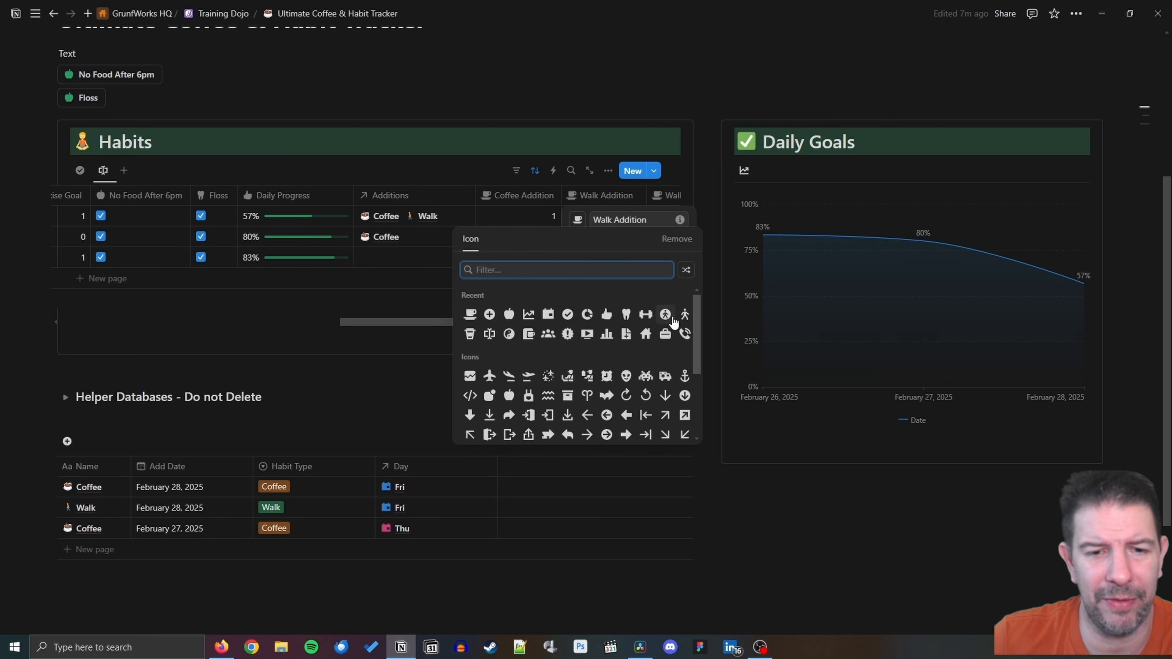
pyautogui.click(685, 315)
pyautogui.click(515, 311)
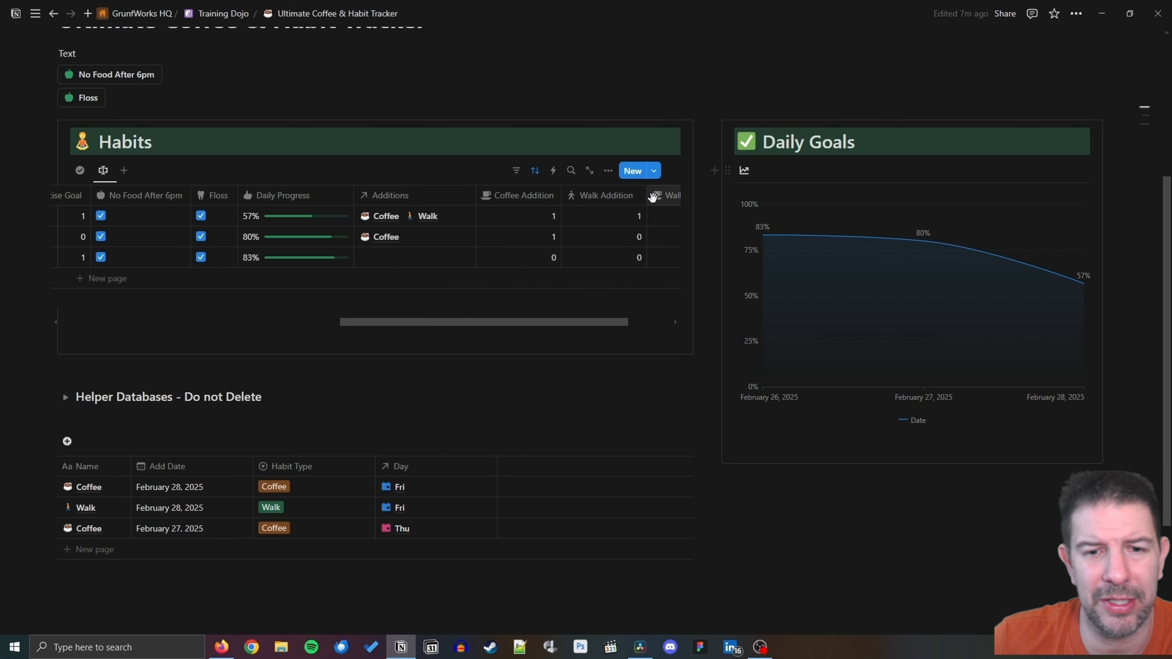
# Give the duplicated Walk Addition property a dumbbell icon and rename it Exercise Addition.
pyautogui.click(661, 202)
pyautogui.click(663, 221)
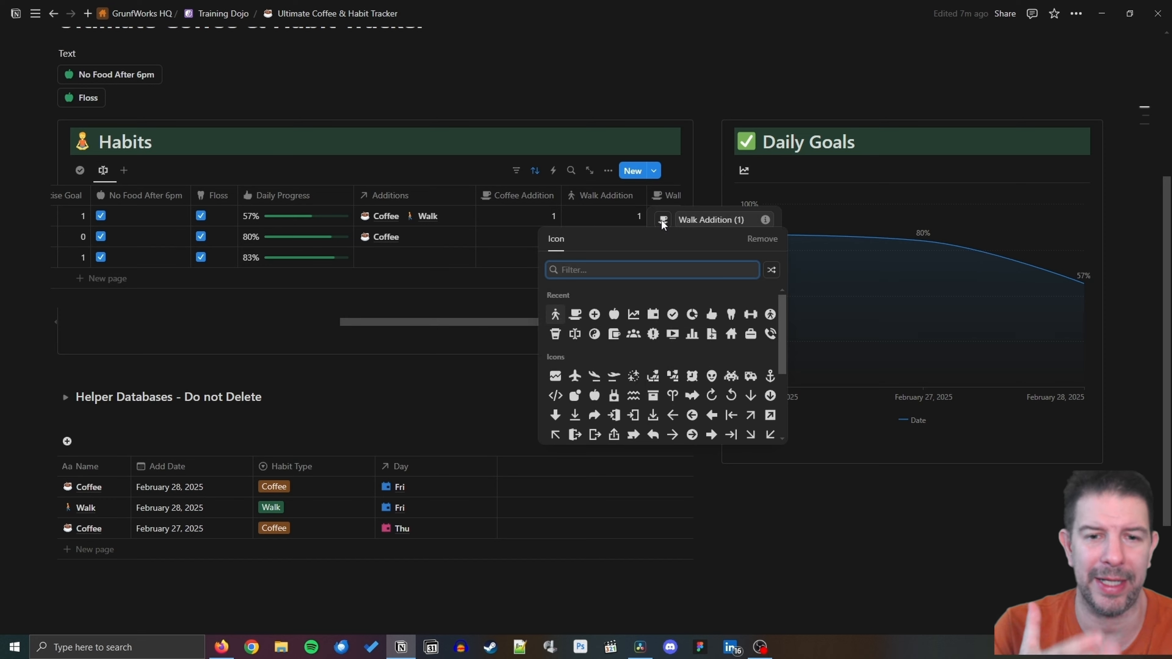
pyautogui.click(751, 315)
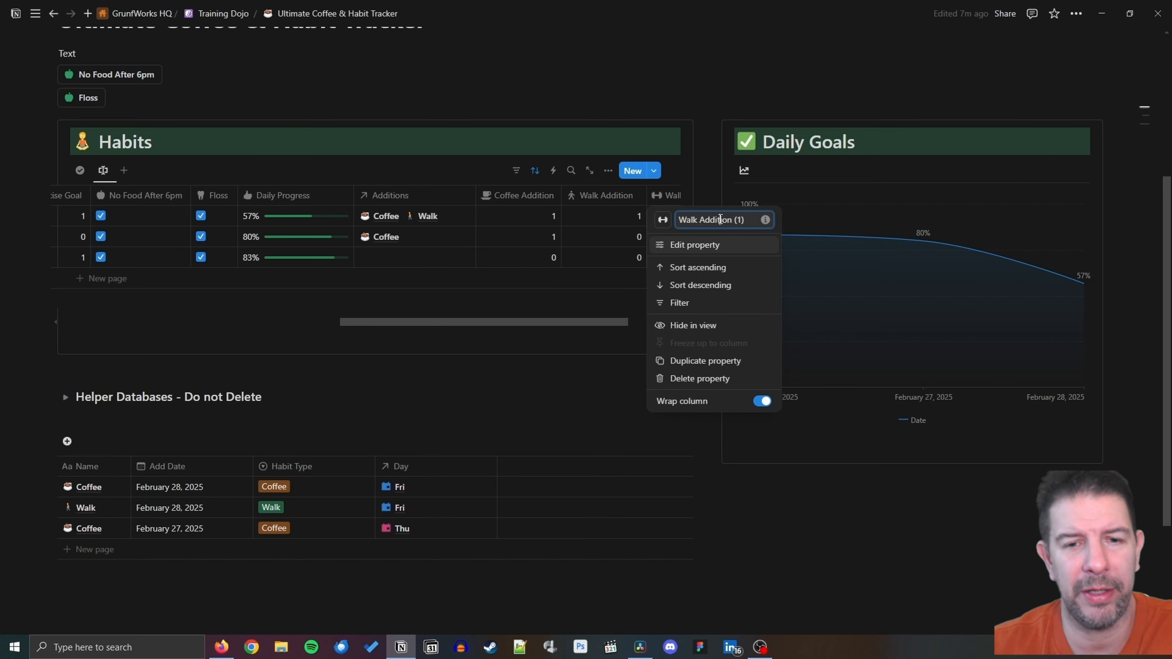
pyautogui.hotkey('ctrl', 'a')
pyautogui.write('Exercise Addition')
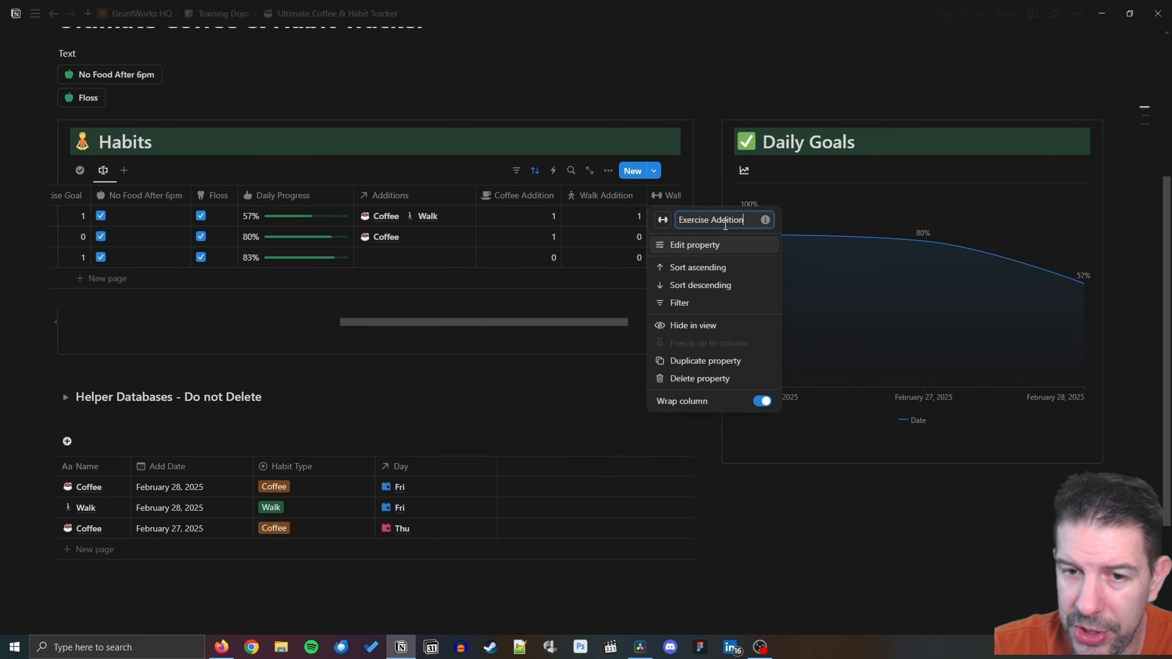
pyautogui.click(724, 245)
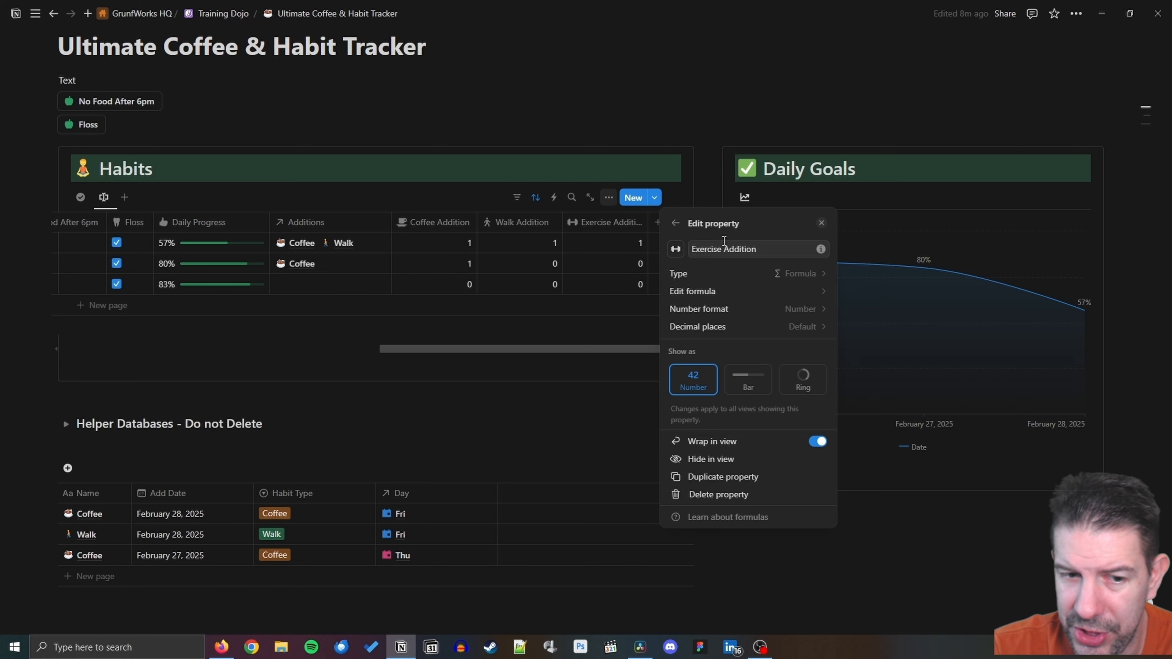
pyautogui.click(784, 272)
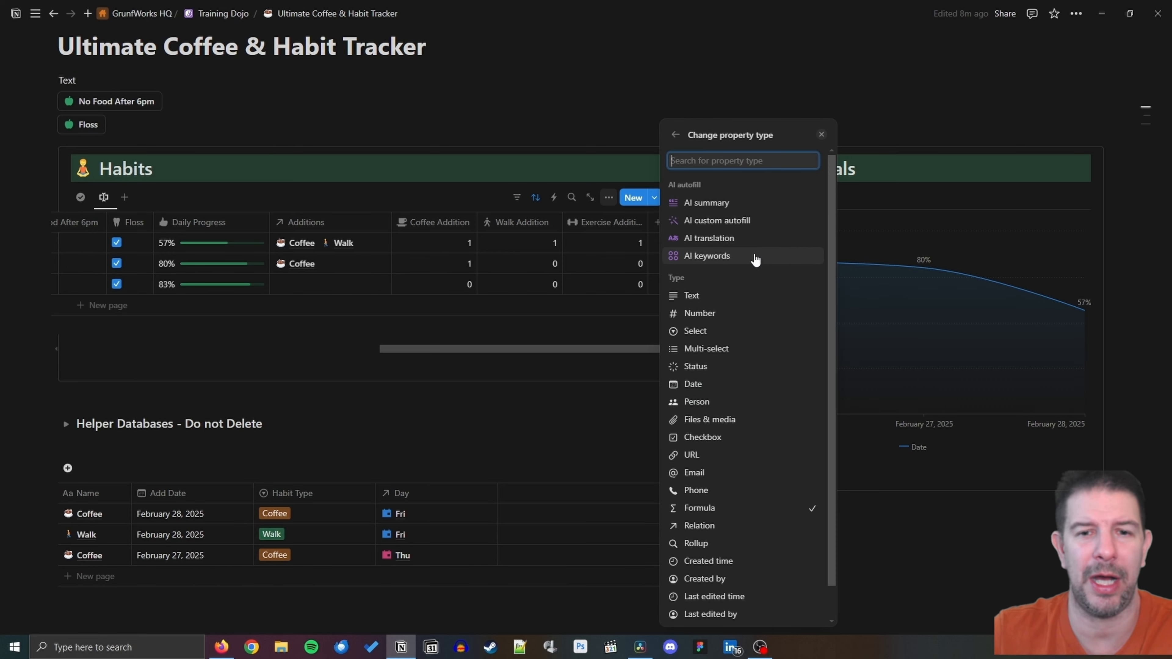
pyautogui.press('Escape')
# Change the habit type compared in the Exercise Addition formula to "Exercise" and save the formula.
pyautogui.click(623, 223)
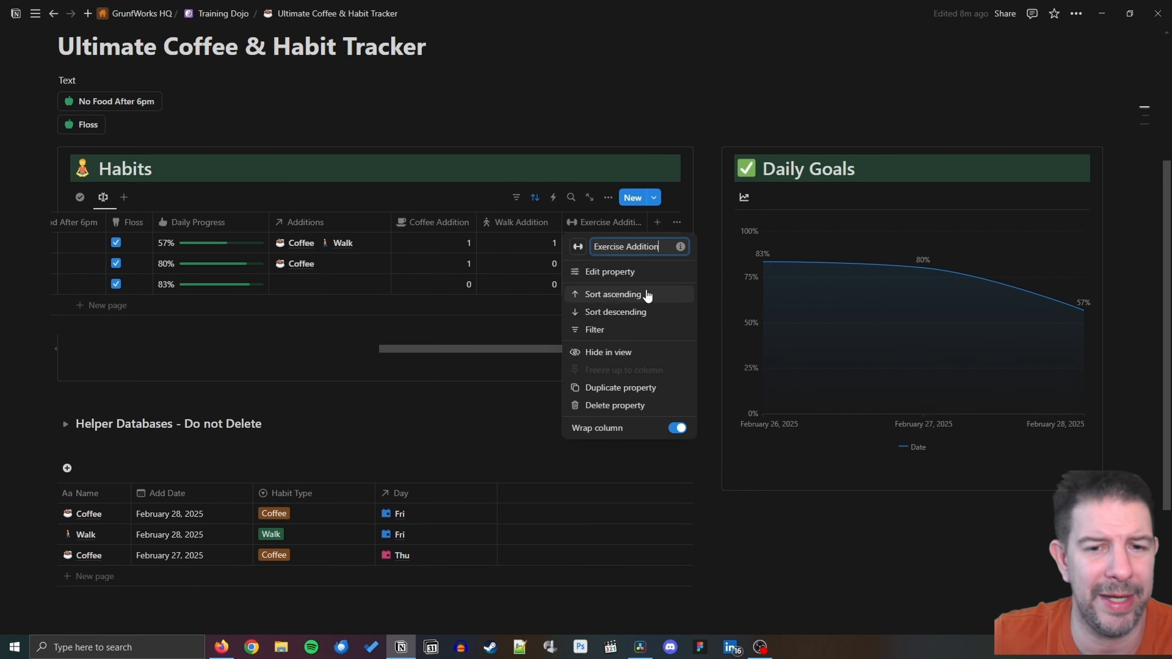
pyautogui.click(641, 273)
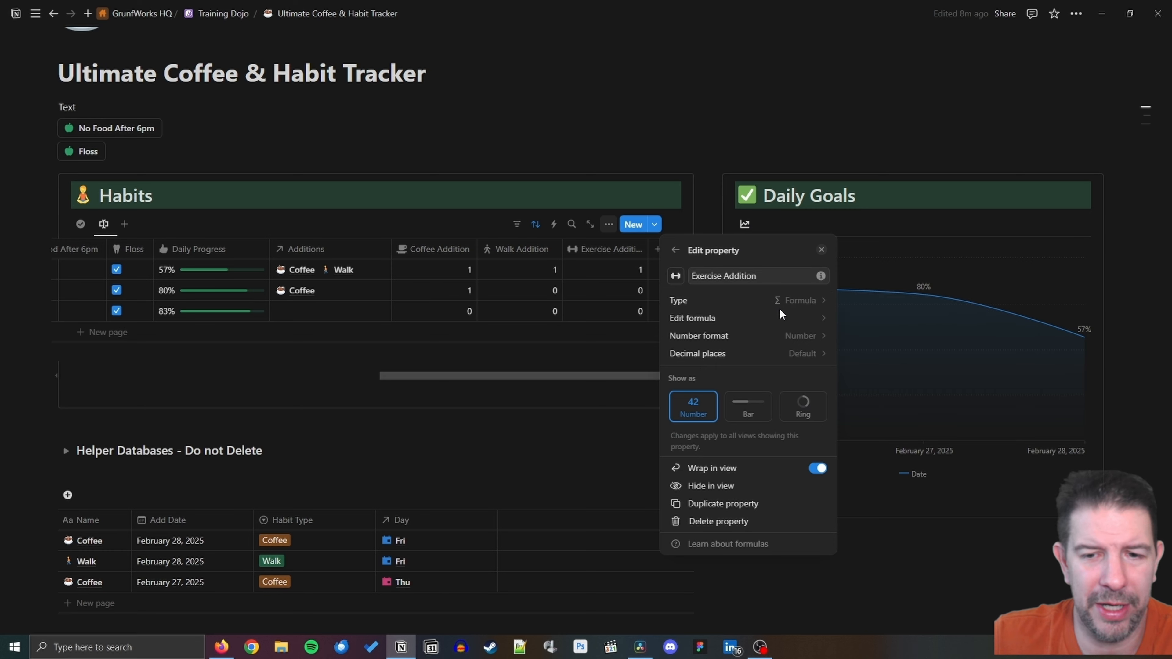
pyautogui.click(778, 317)
pyautogui.doubleClick(627, 360)
pyautogui.write('Ex')
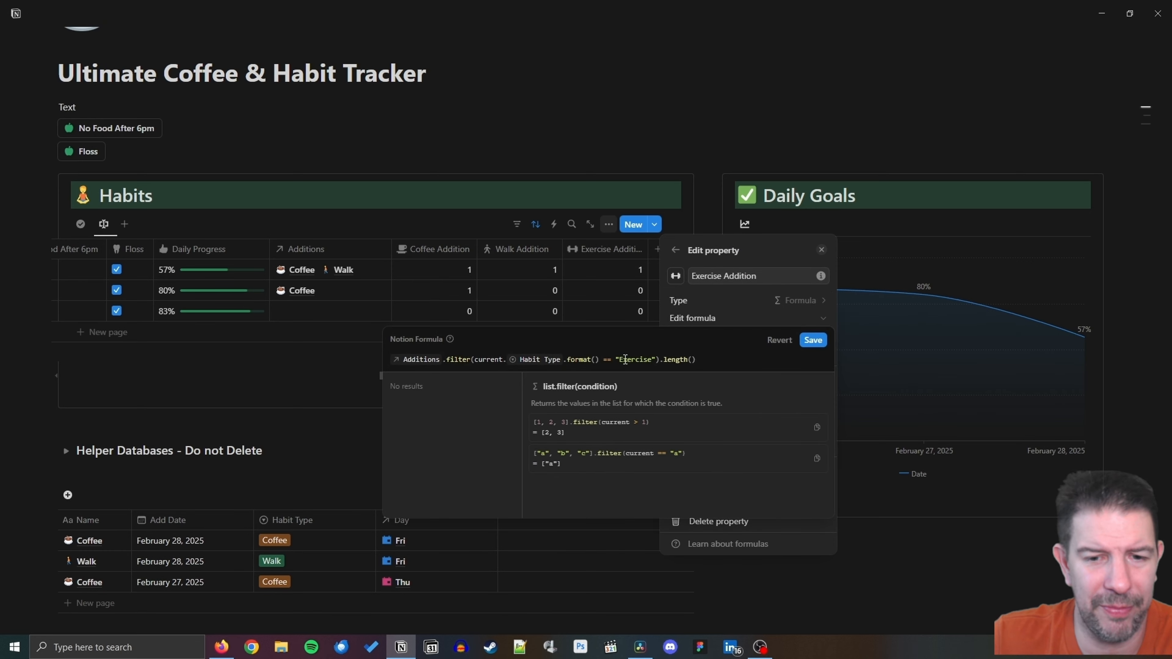
pyautogui.click(813, 341)
pyautogui.click(593, 389)
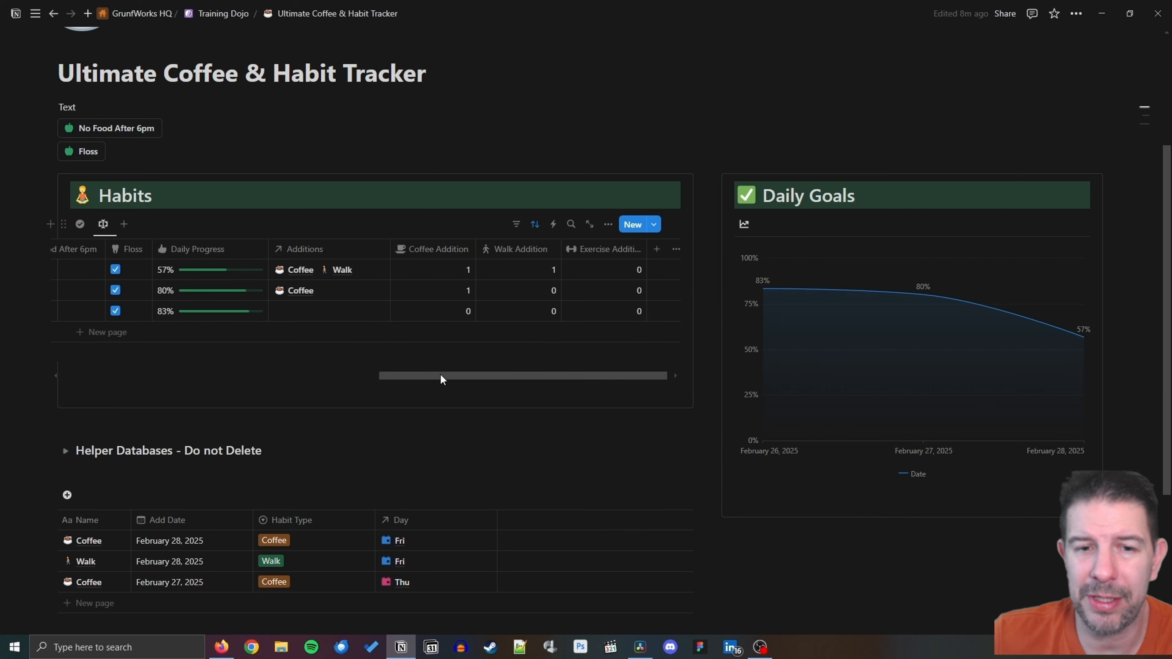
# Move the Daily Goals block out from beside the Habits block so the Habits table spans the full page width.
pyautogui.moveTo(717, 194); pyautogui.dragTo(199, 436)
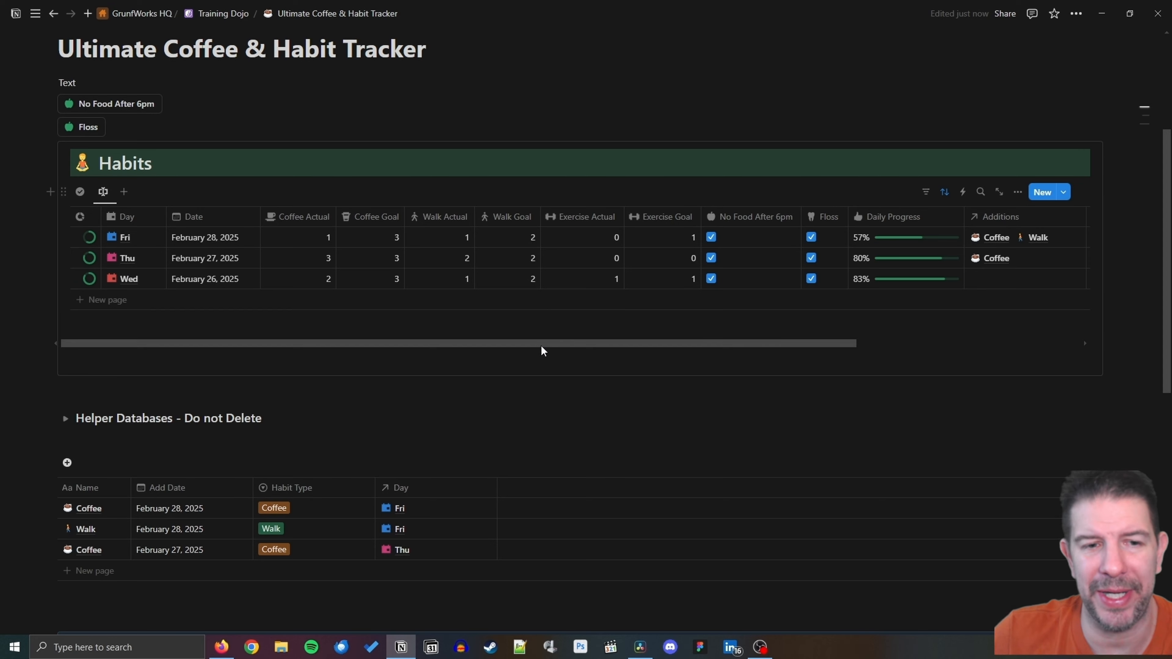
pyautogui.moveTo(543, 346); pyautogui.dragTo(475, 357)
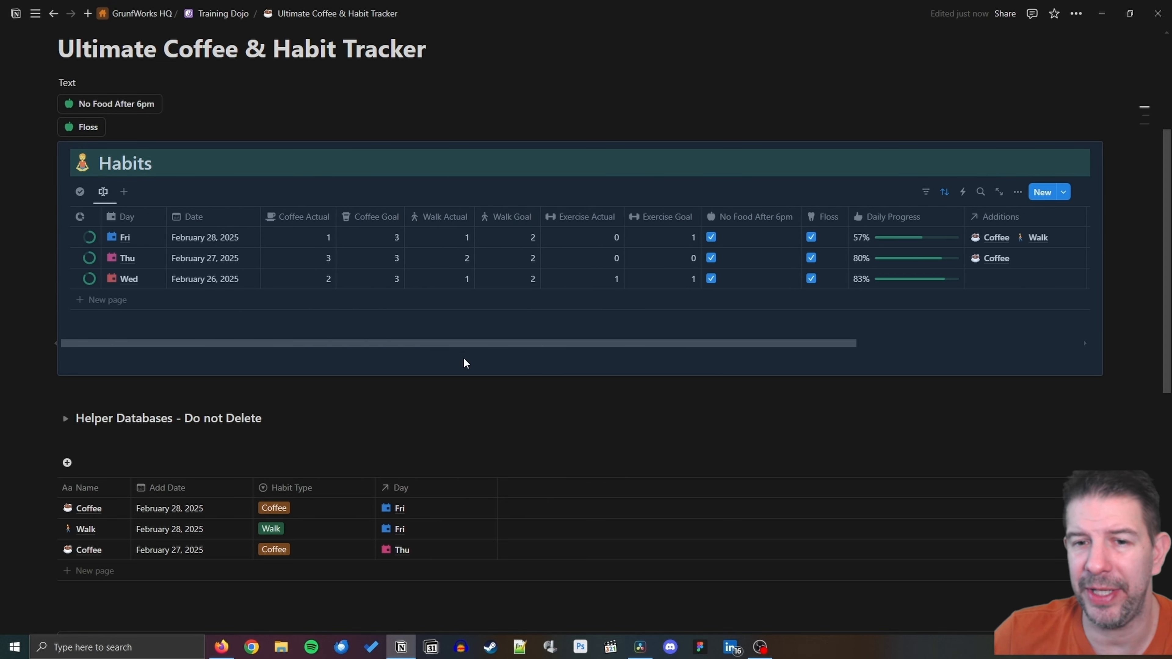
# Reorder the Habits table columns so Coffee Addition, Walk Addition and Exercise Addition each sit directly after their matching Actual column.
pyautogui.hscroll(10, 508, 365)
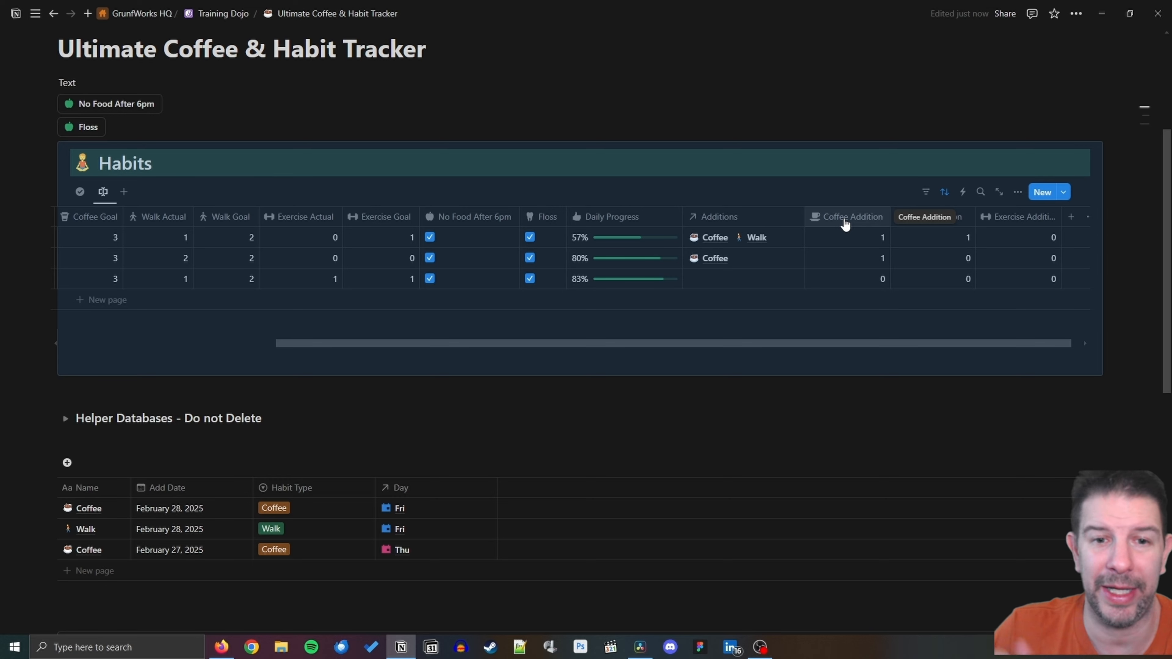
pyautogui.moveTo(845, 225); pyautogui.dragTo(350, 237)
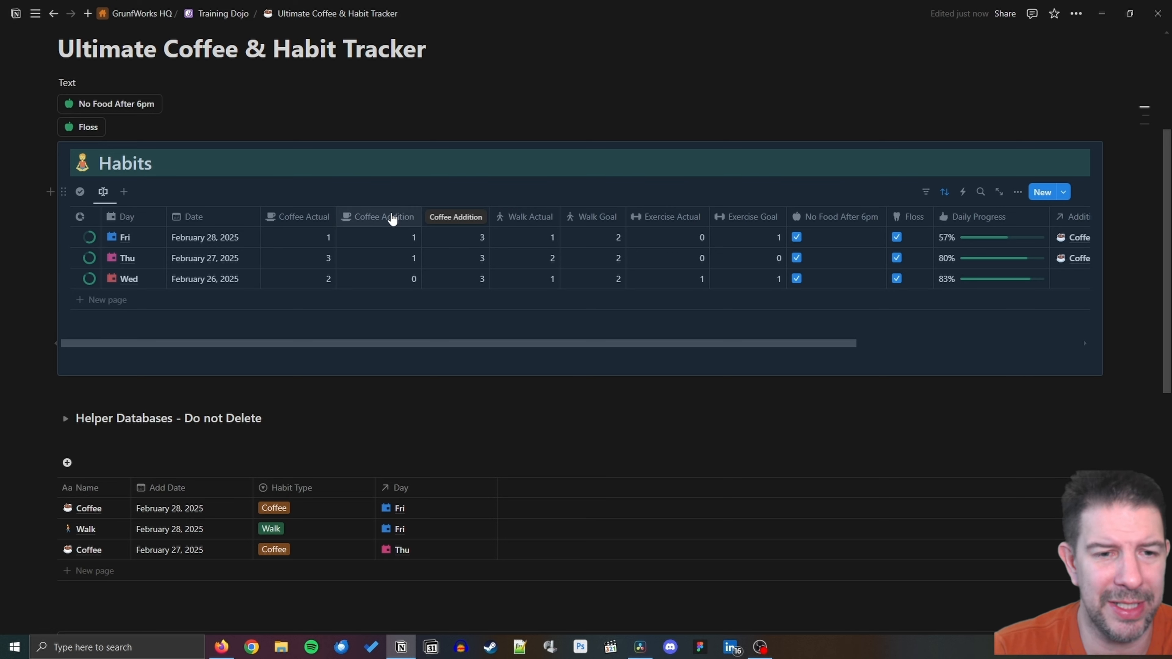
pyautogui.moveTo(408, 343); pyautogui.dragTo(677, 369)
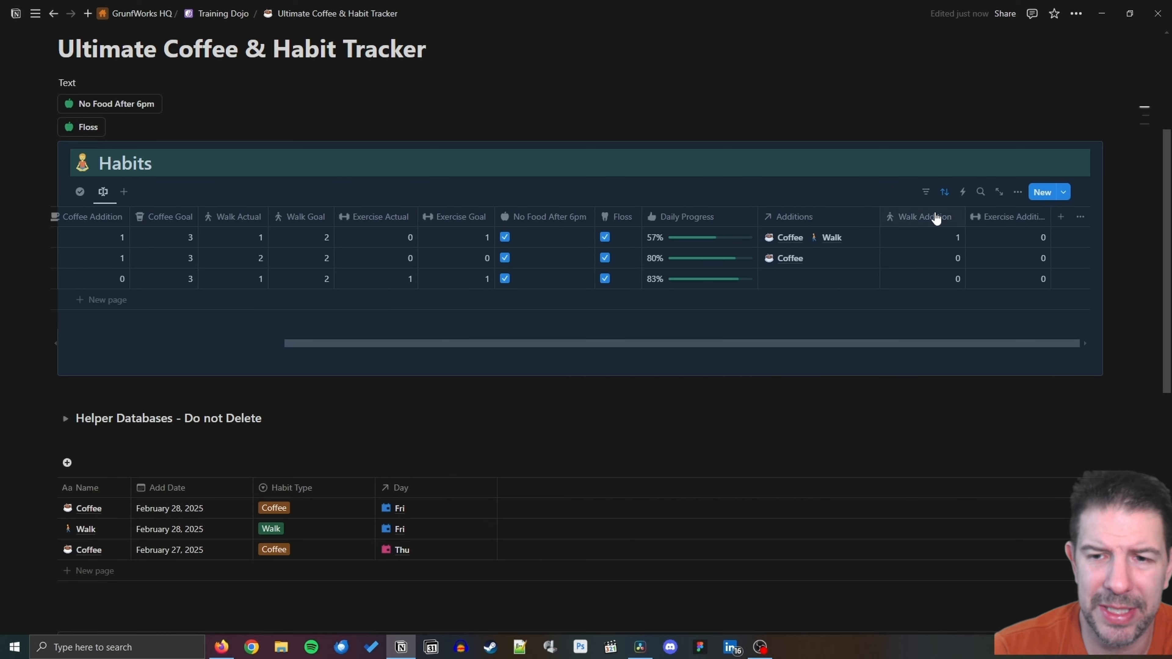
pyautogui.moveTo(934, 217); pyautogui.dragTo(308, 204)
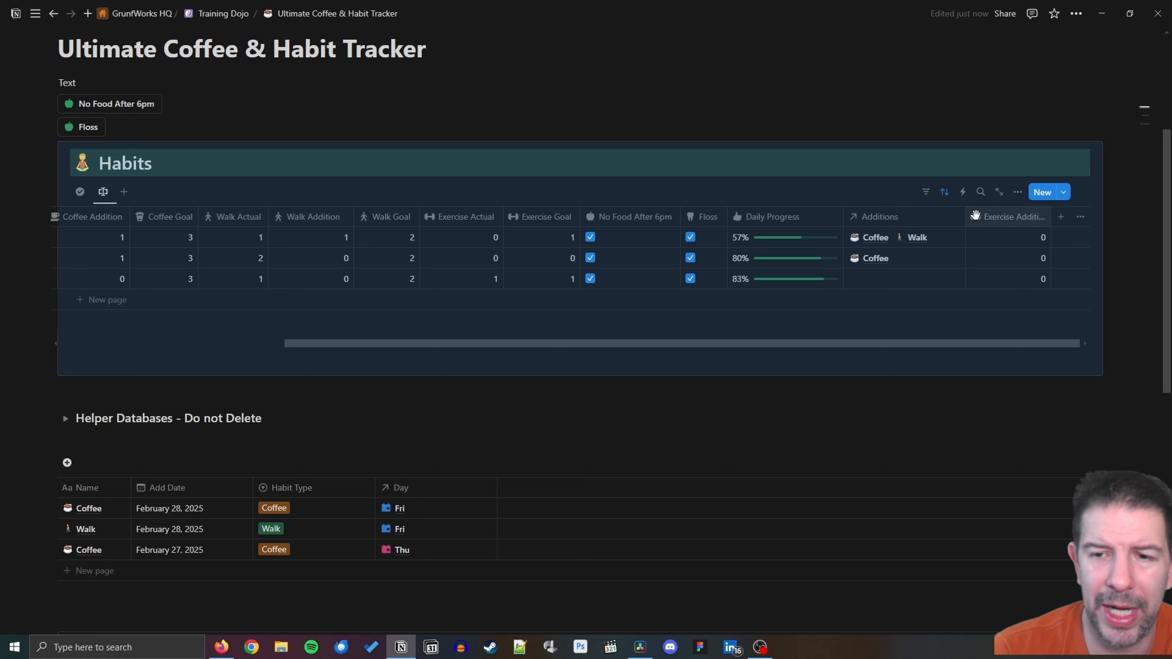
pyautogui.moveTo(991, 218); pyautogui.dragTo(527, 223)
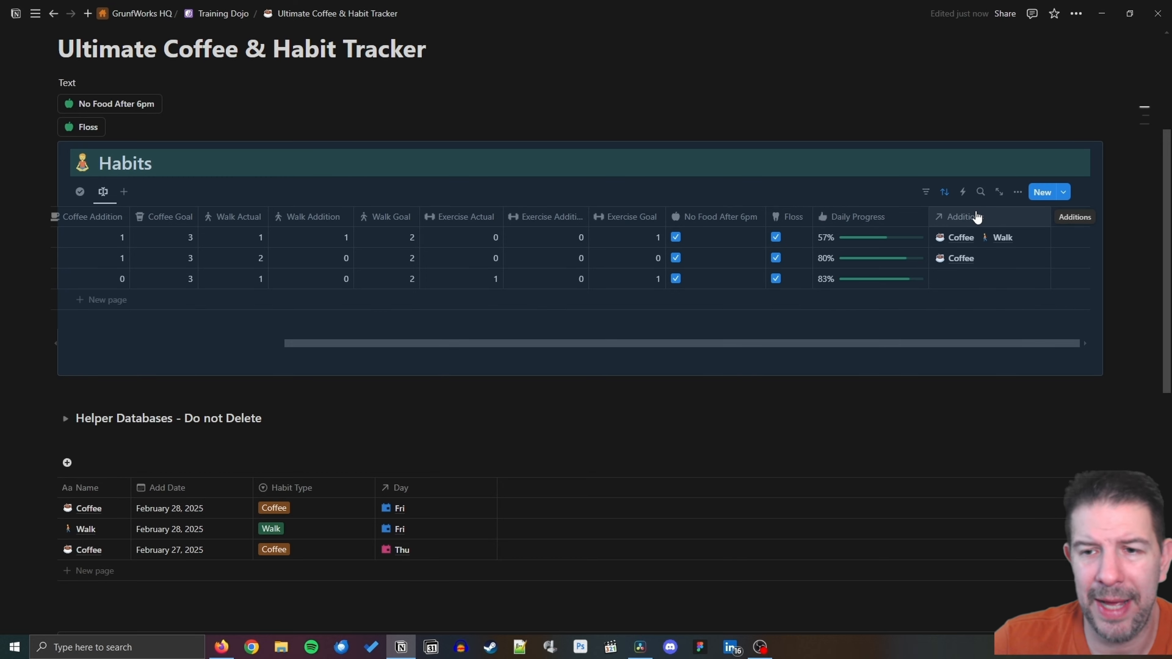
# Replace Coffee Actual with the Coffee Addition property in the Daily Progress formula.
pyautogui.click(854, 218)
pyautogui.click(843, 266)
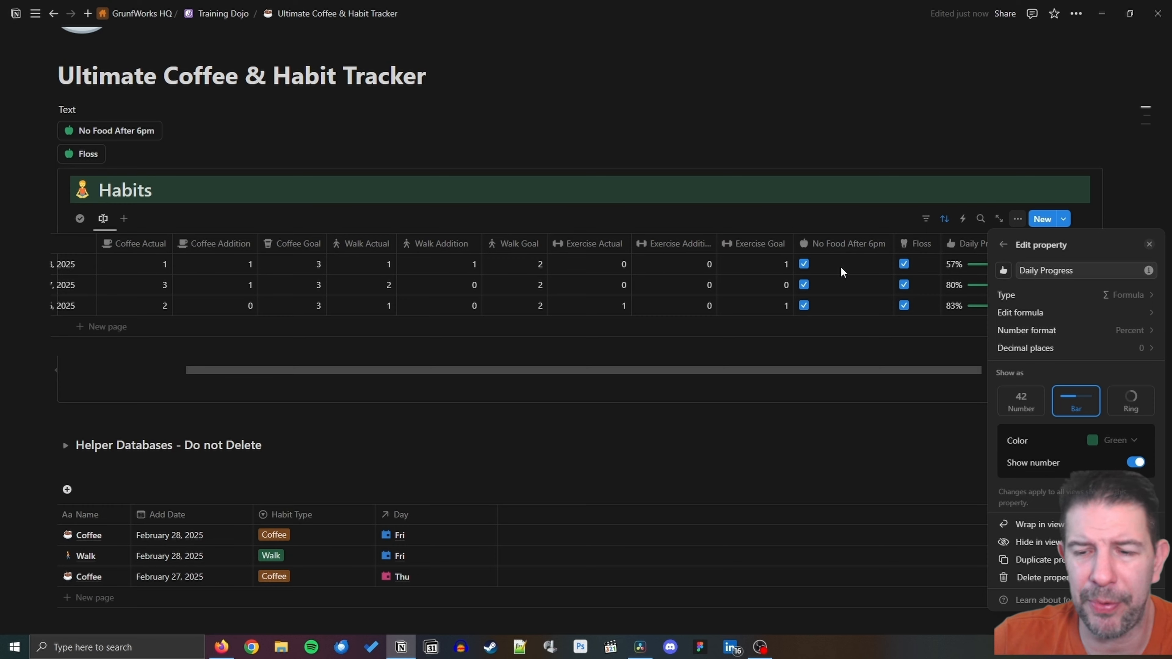
pyautogui.click(1074, 313)
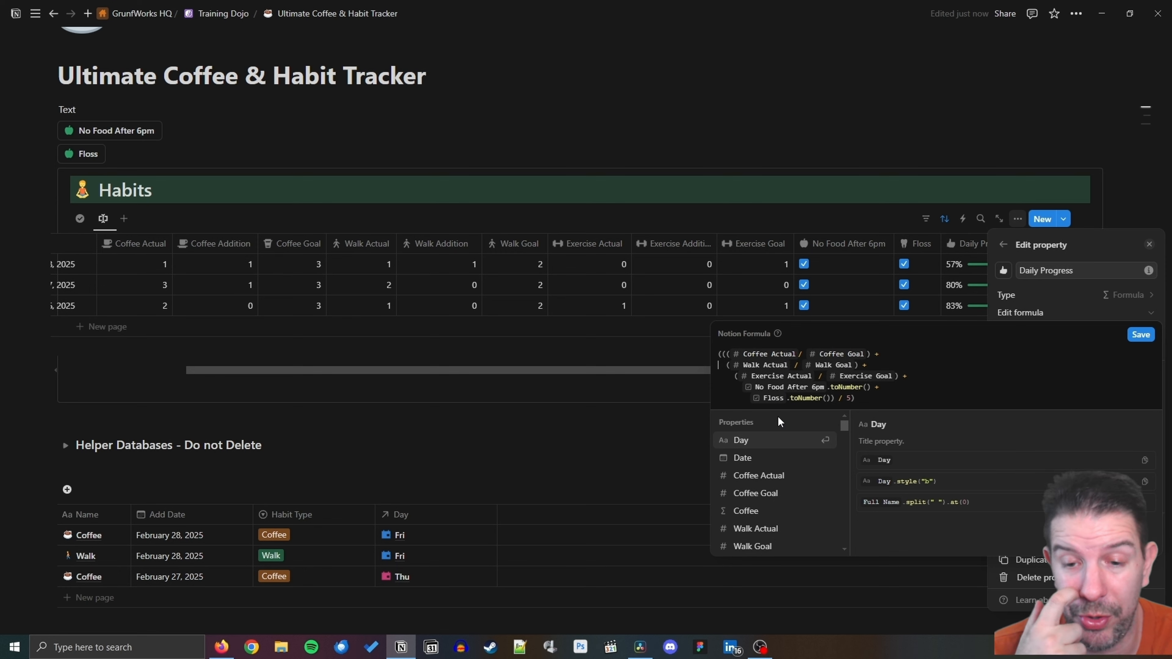
pyautogui.click(762, 357)
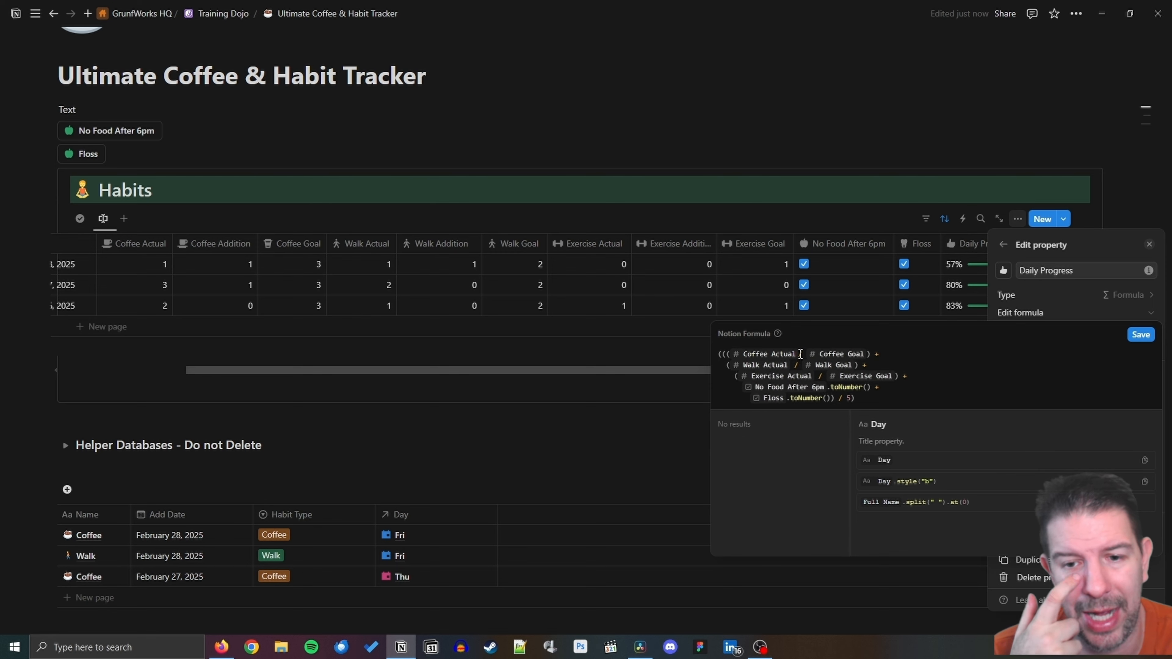
pyautogui.press('BackSpace')
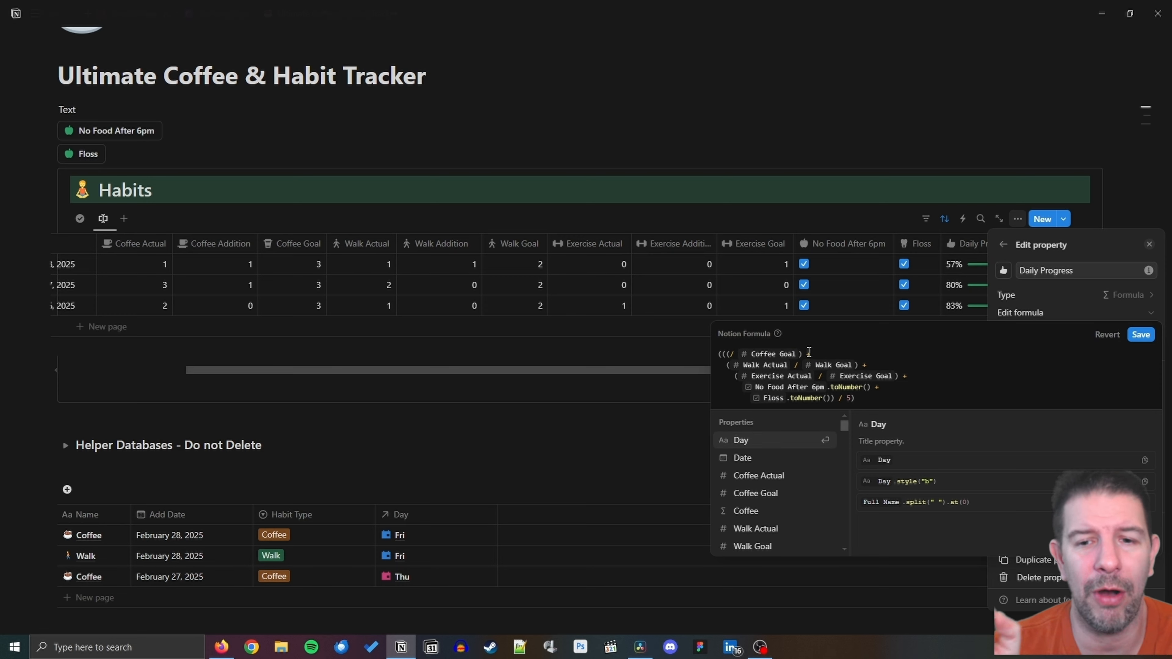
pyautogui.write('Coffe')
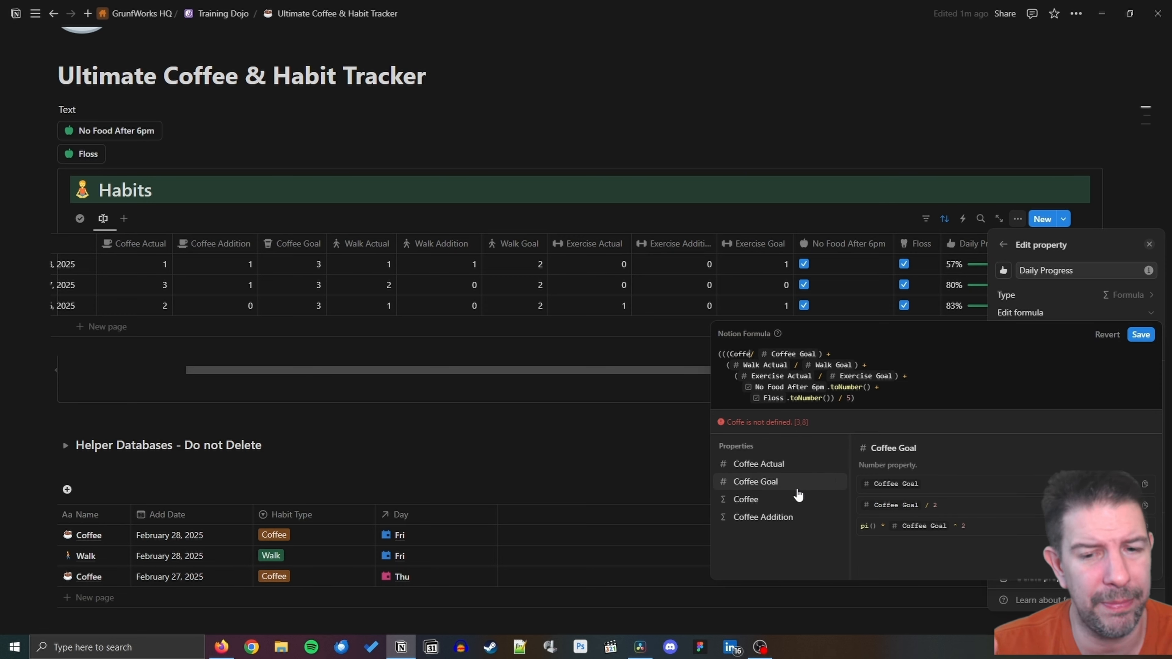
pyautogui.click(784, 517)
# Replace Walk Actual and Exercise Actual with Walk Addition and Exercise Addition in the Daily Progress formula and save it.
pyautogui.click(797, 365)
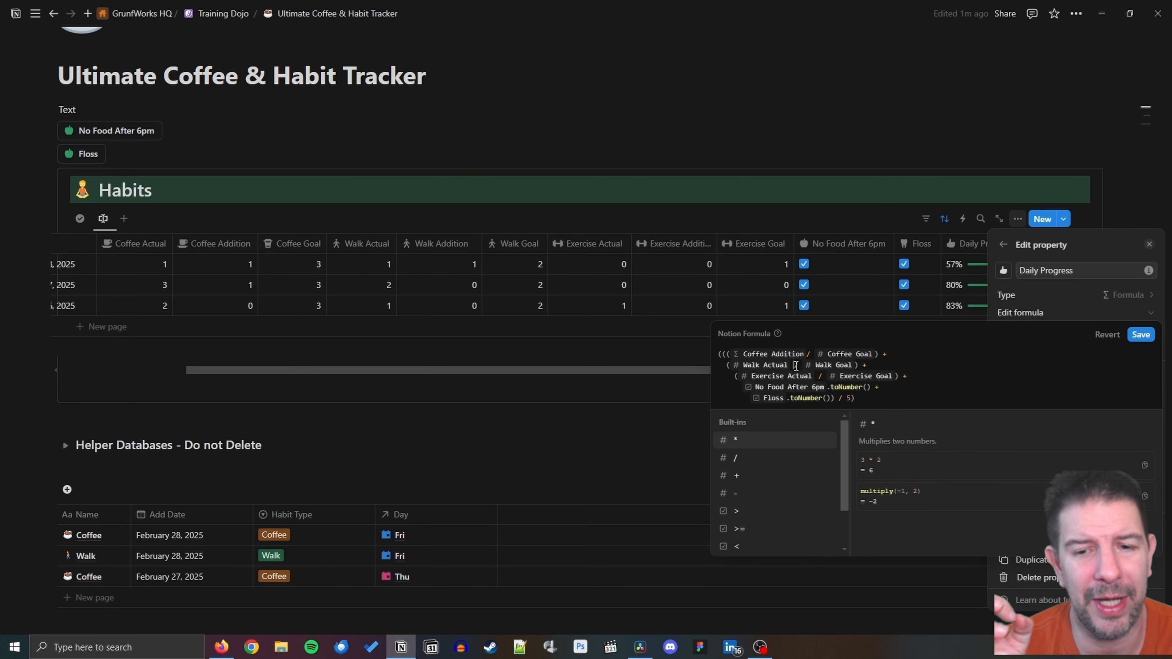
pyautogui.press('BackSpace')
pyautogui.write('Walk')
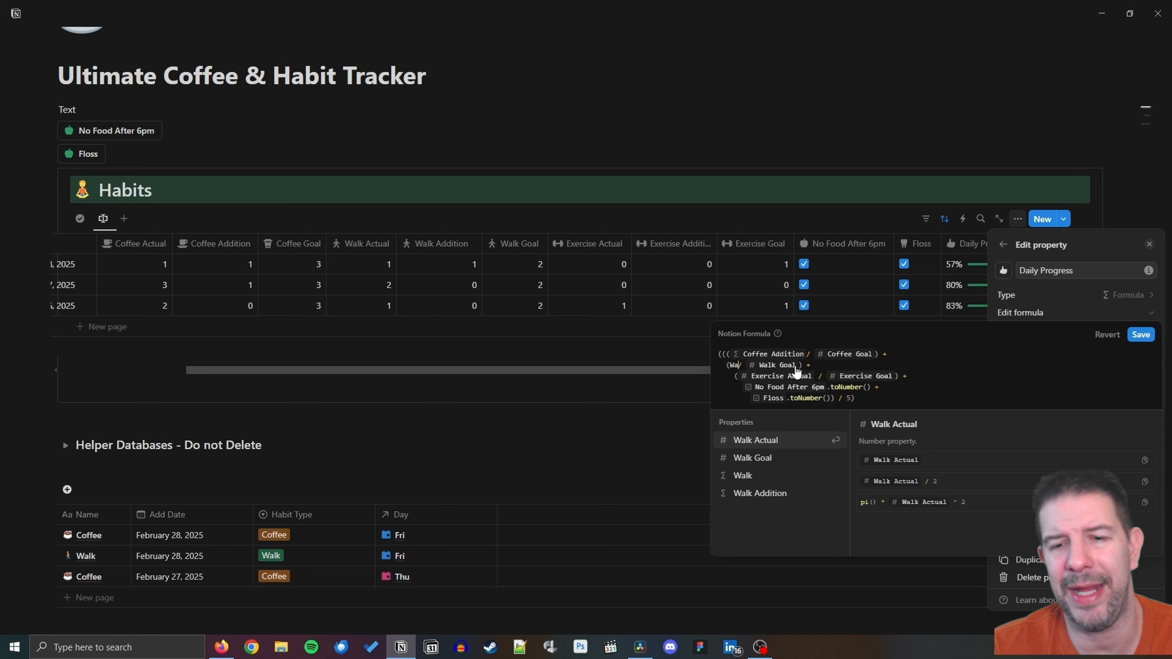
pyautogui.click(760, 494)
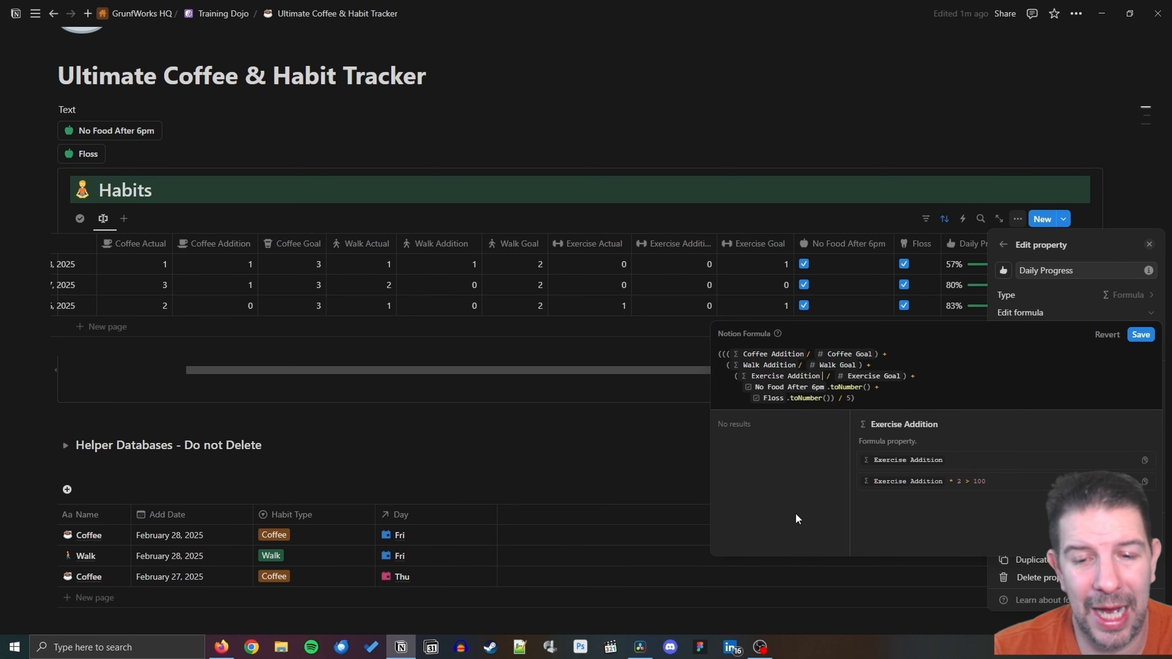
pyautogui.click(1141, 335)
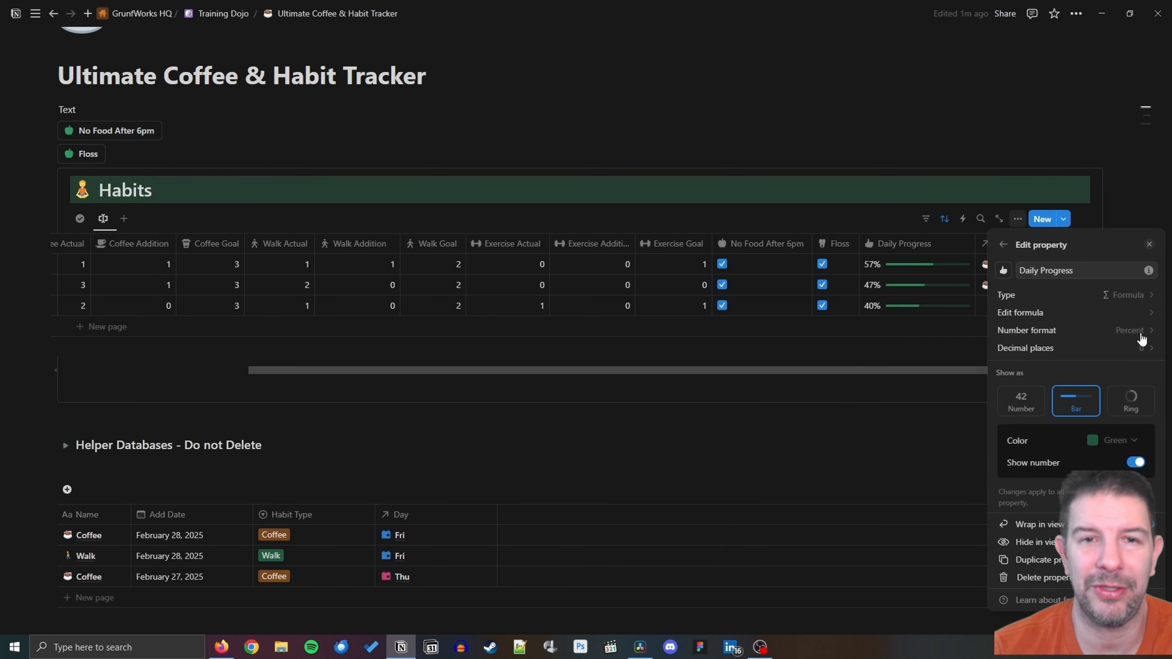
pyautogui.click(588, 373)
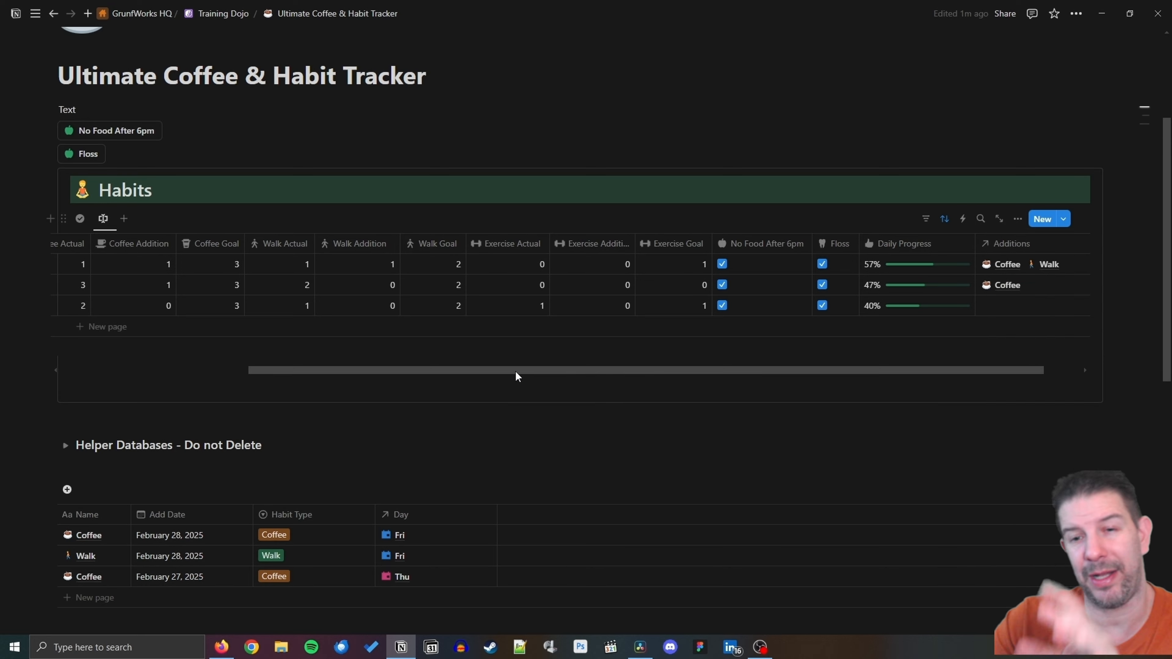
# Replace Coffee Actual with Coffee Addition in the formula of the unnamed progress ring property in the first column.
pyautogui.moveTo(515, 374); pyautogui.dragTo(257, 369)
pyautogui.click(90, 250)
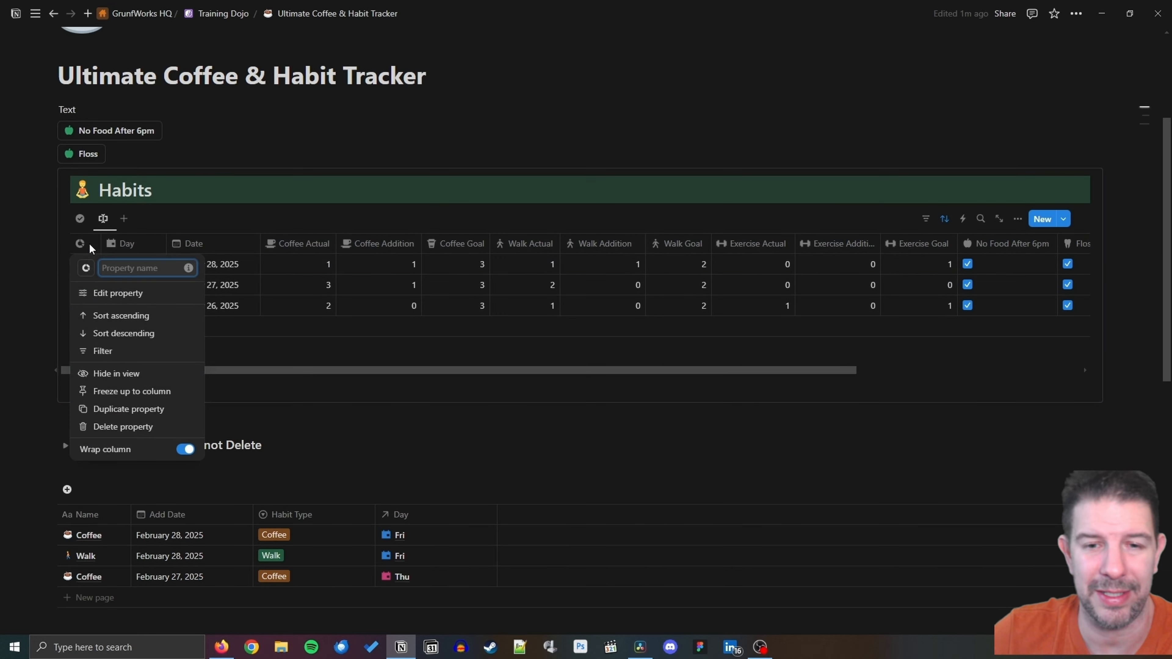
pyautogui.click(108, 293)
pyautogui.click(1125, 331)
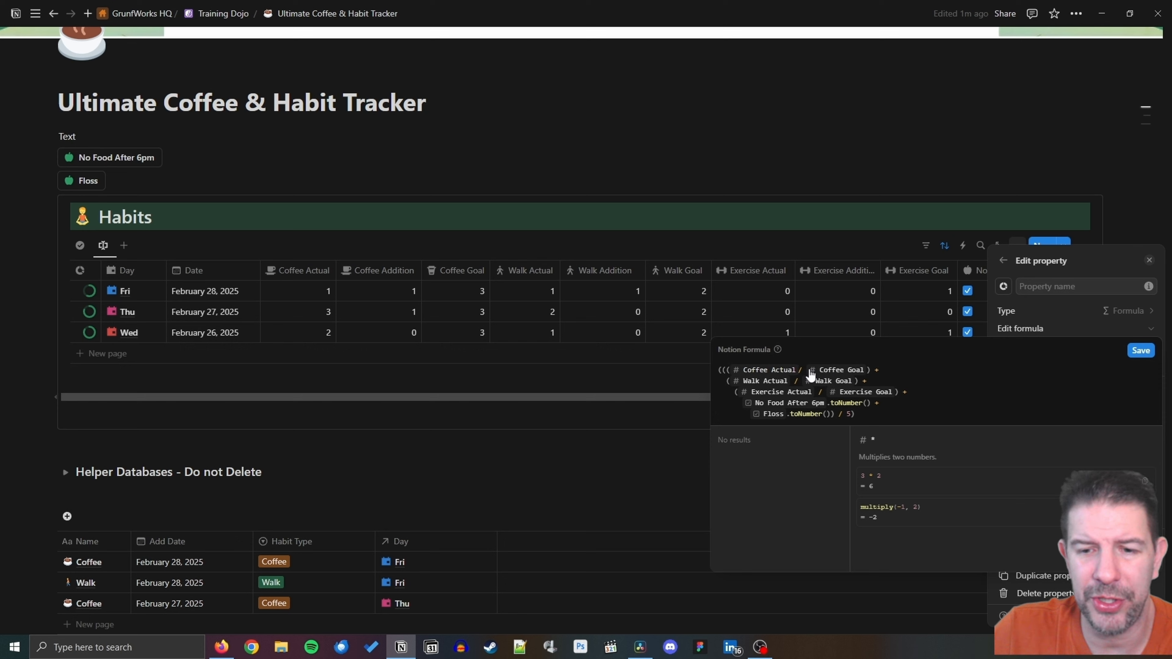
pyautogui.press('BackSpace')
pyautogui.write('Coff')
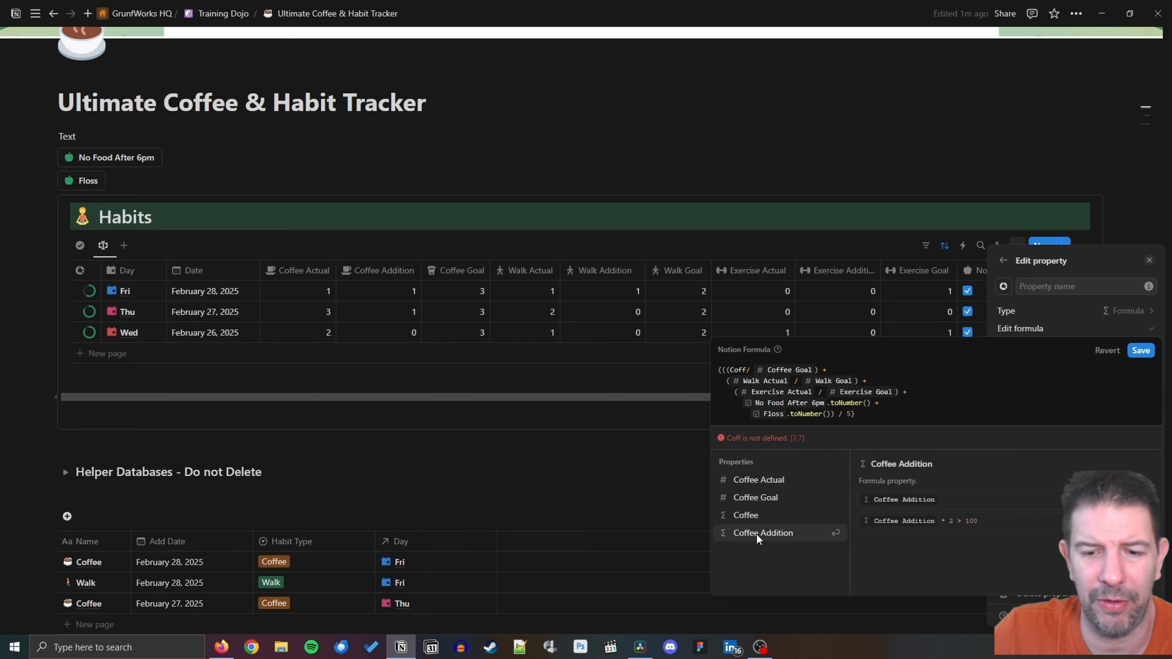
pyautogui.click(761, 533)
# Swap Walk Actual and Exercise Actual for Walk Addition and Exercise Addition in the progress ring formula and save it.
pyautogui.click(796, 381)
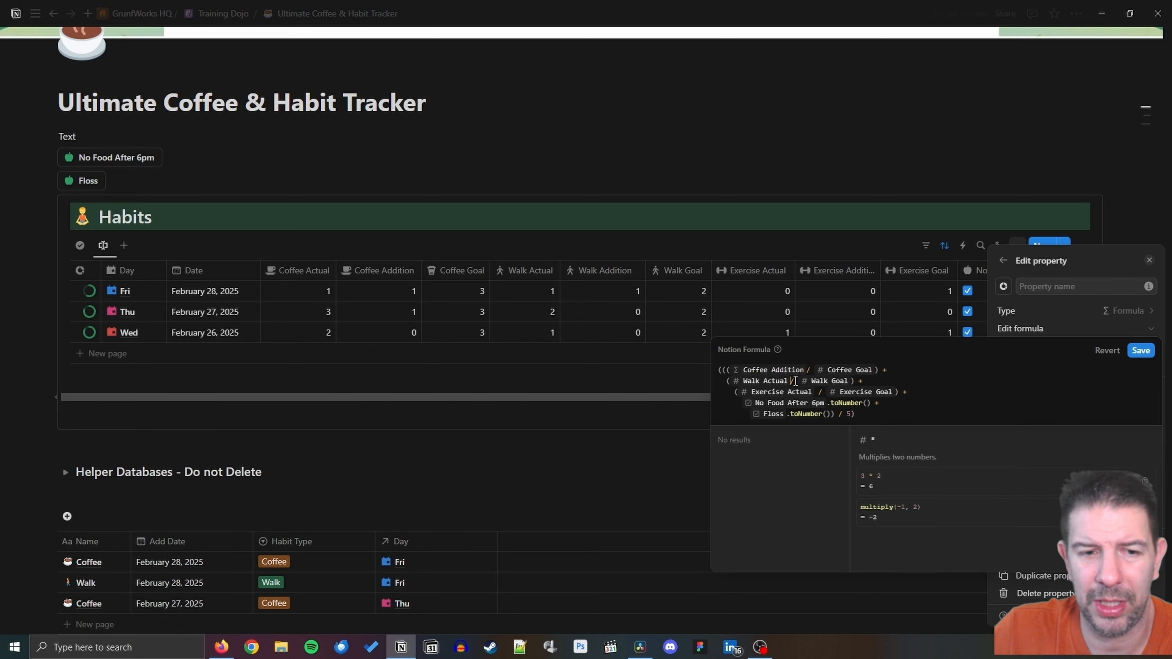
pyautogui.press('BackSpace')
pyautogui.write('W')
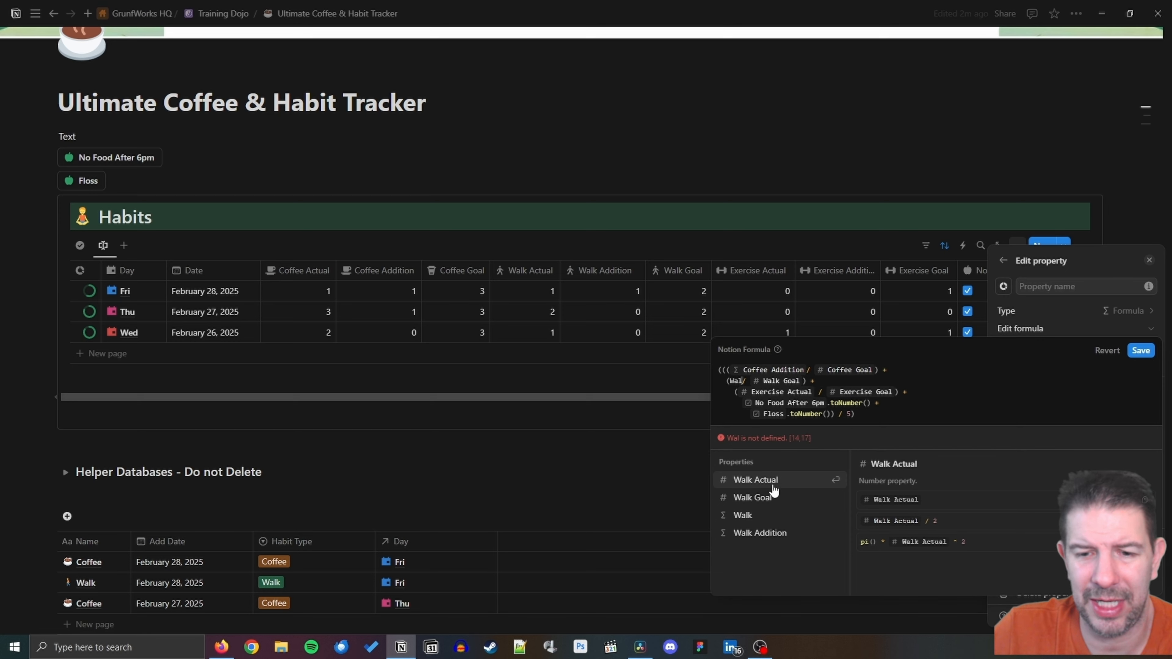
pyautogui.click(776, 533)
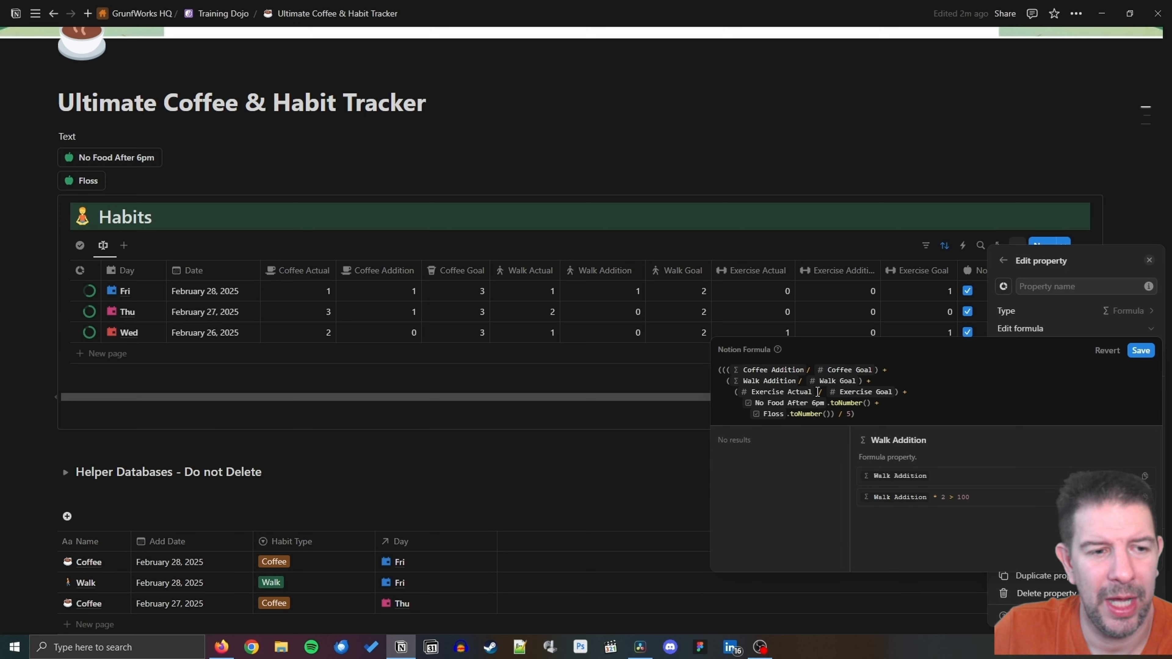
pyautogui.click(818, 392)
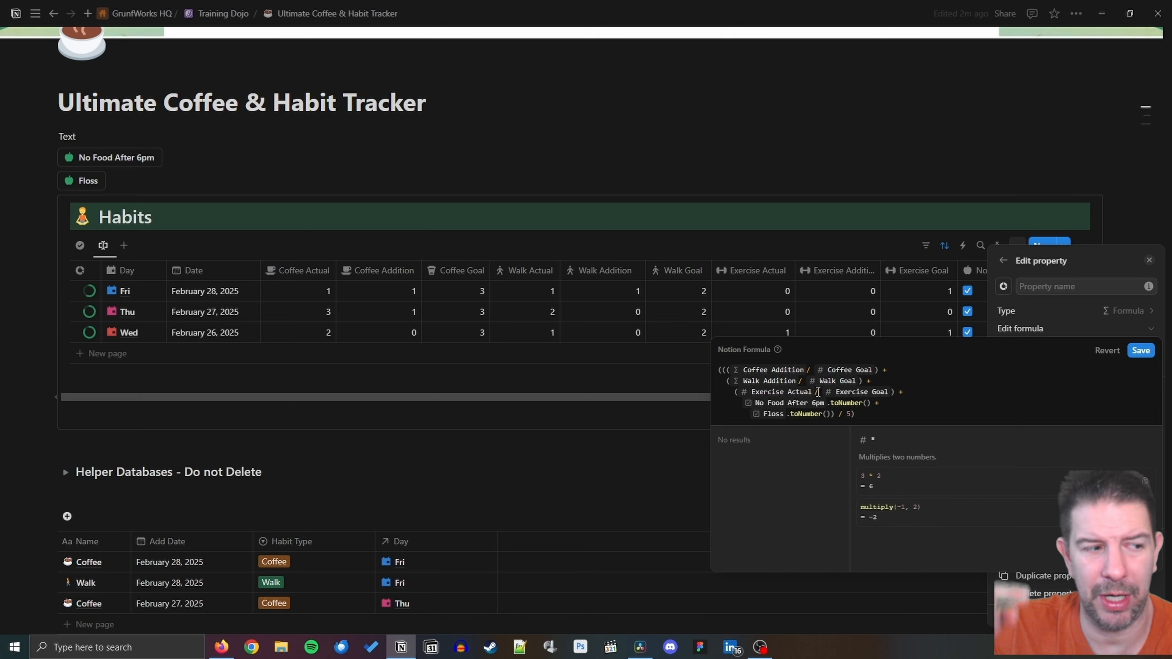
pyautogui.press('BackSpace')
pyautogui.write('Ex')
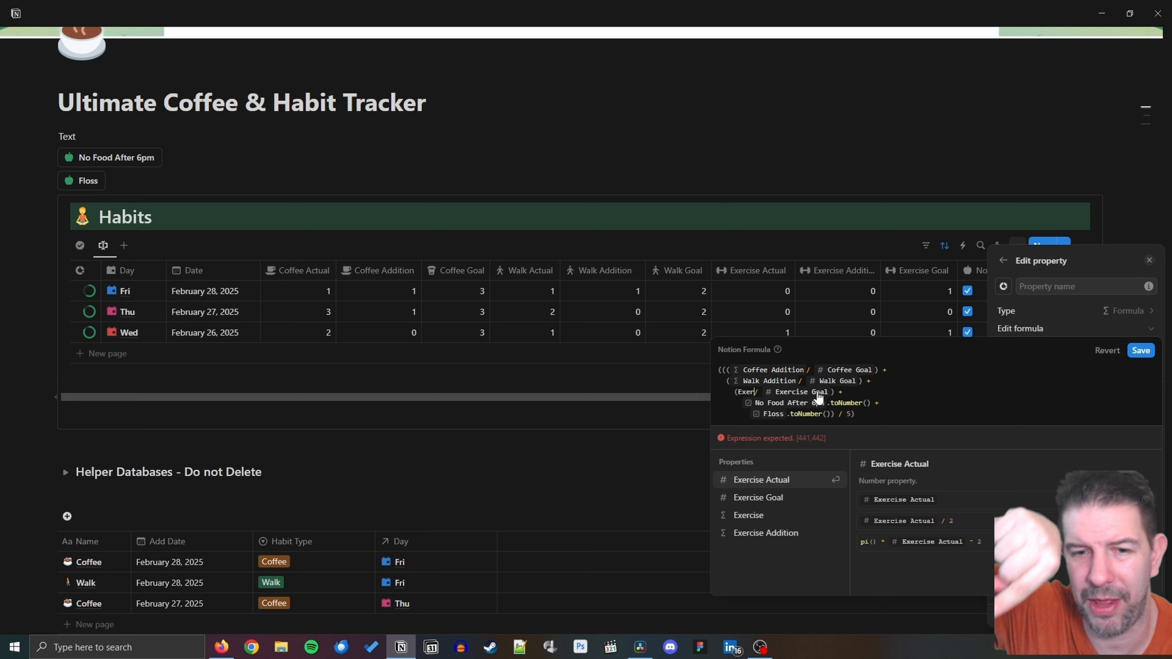
pyautogui.click(804, 535)
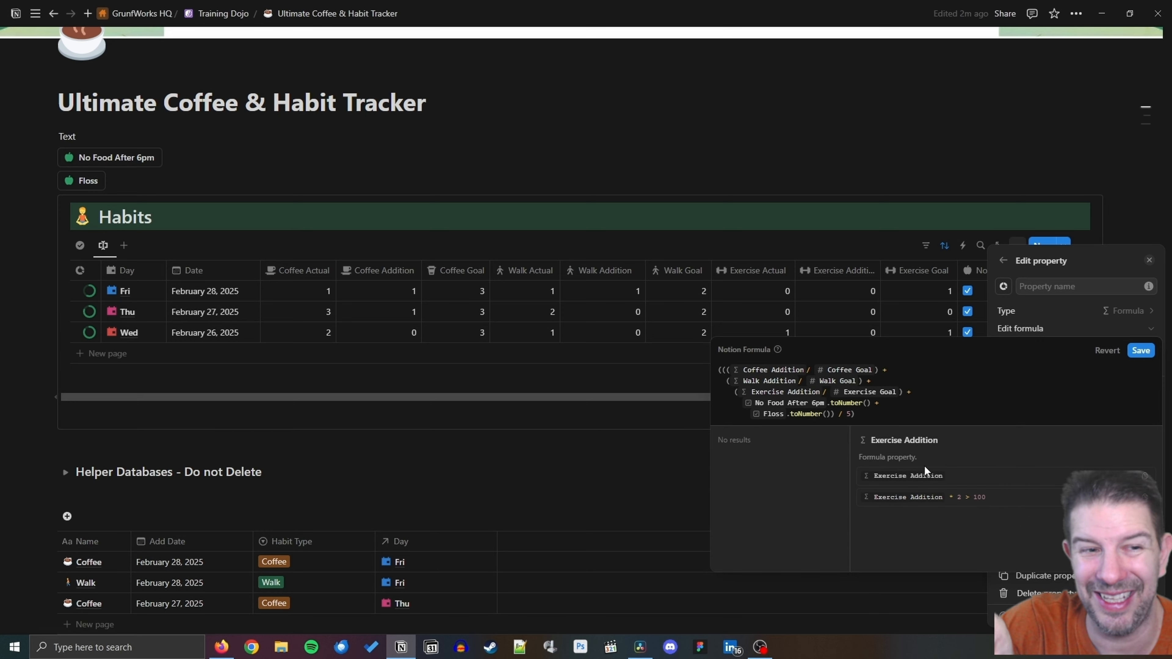
pyautogui.click(1141, 351)
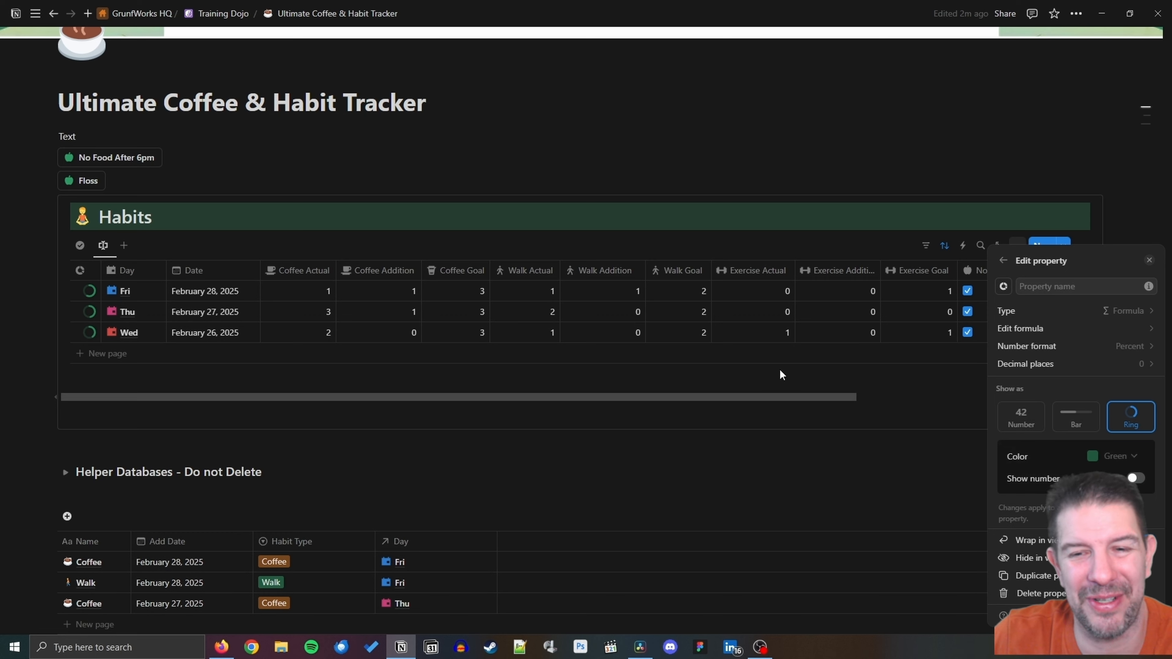
pyautogui.click(784, 380)
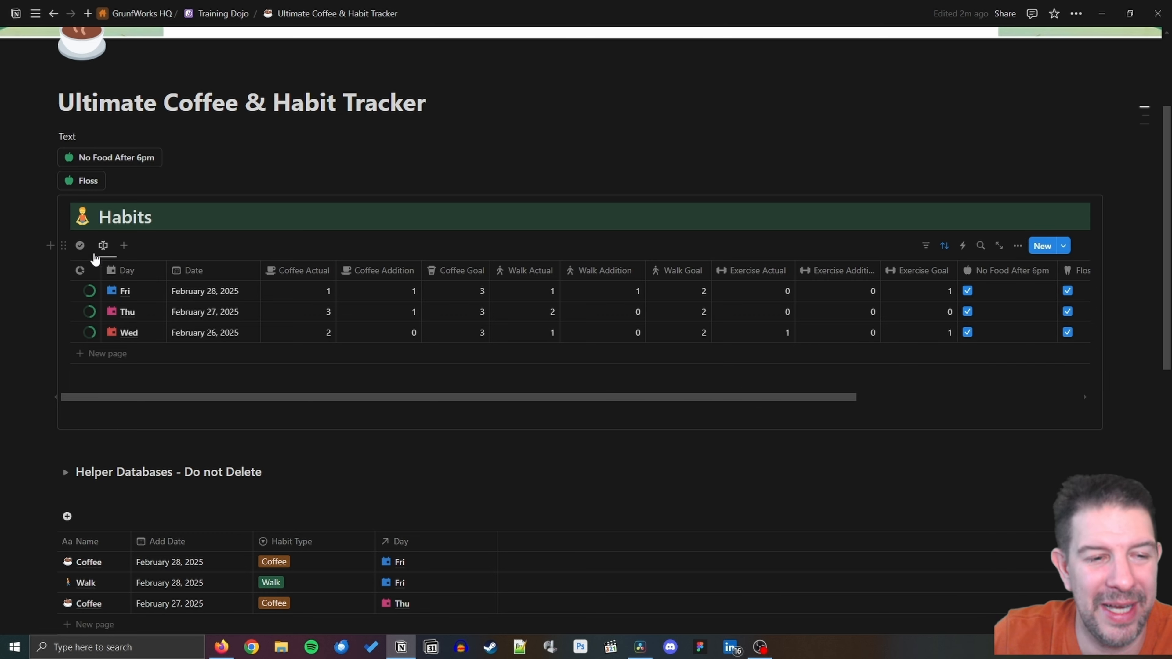
# In the weekly checkbox view of Habits, make the Coffee formula compare Coffee Addition with Coffee Goal and save it.
pyautogui.click(80, 245)
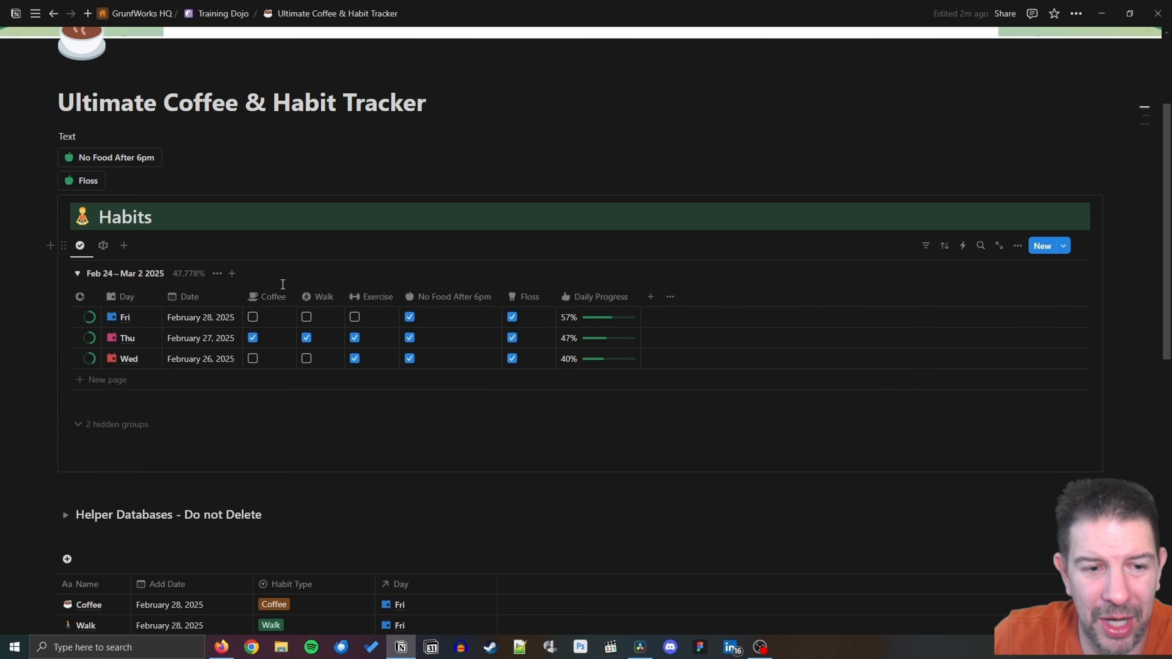
pyautogui.click(273, 297)
pyautogui.click(281, 346)
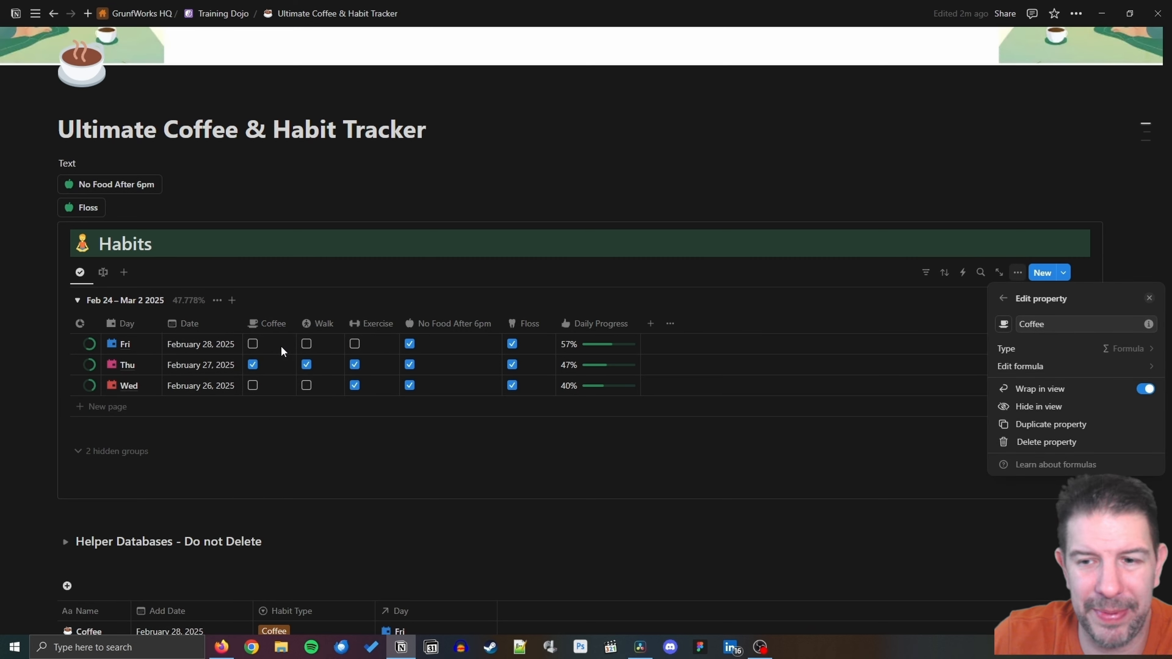
pyautogui.click(1057, 367)
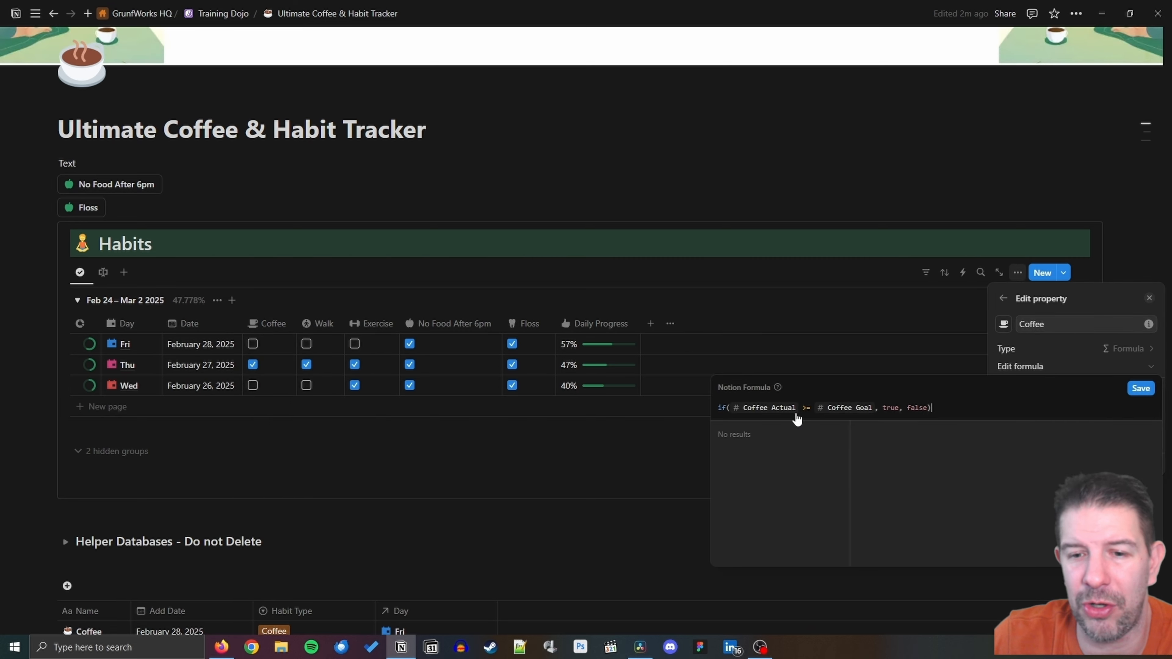
pyautogui.click(800, 408)
pyautogui.press('BackSpace')
pyautogui.write('Coffe')
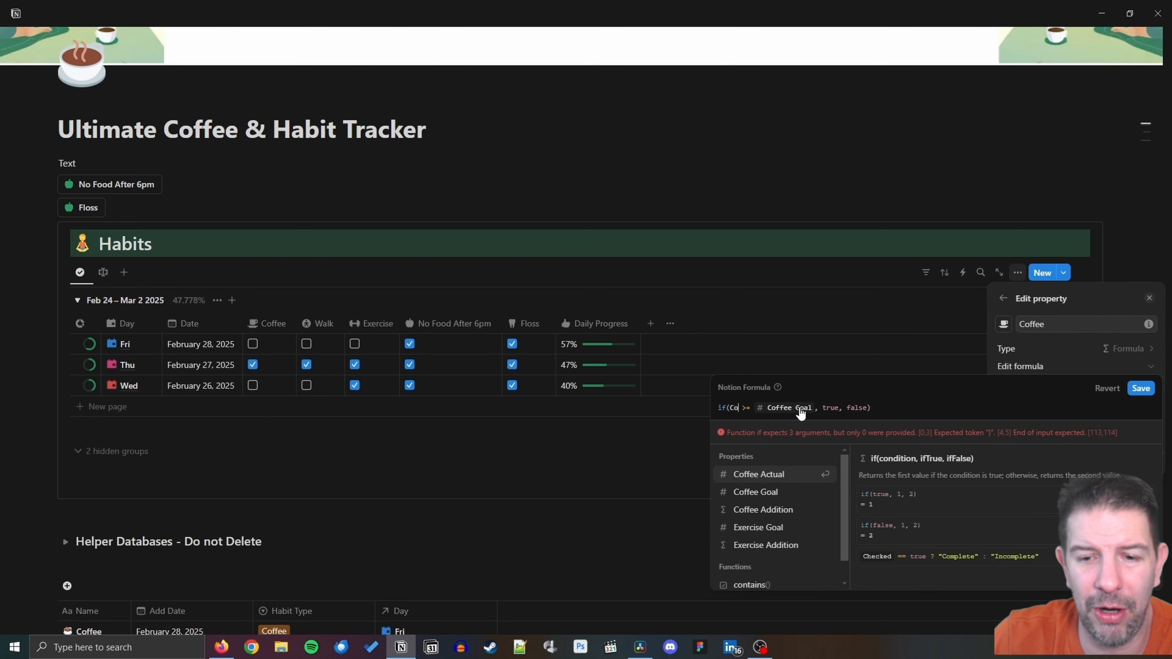
pyautogui.click(799, 512)
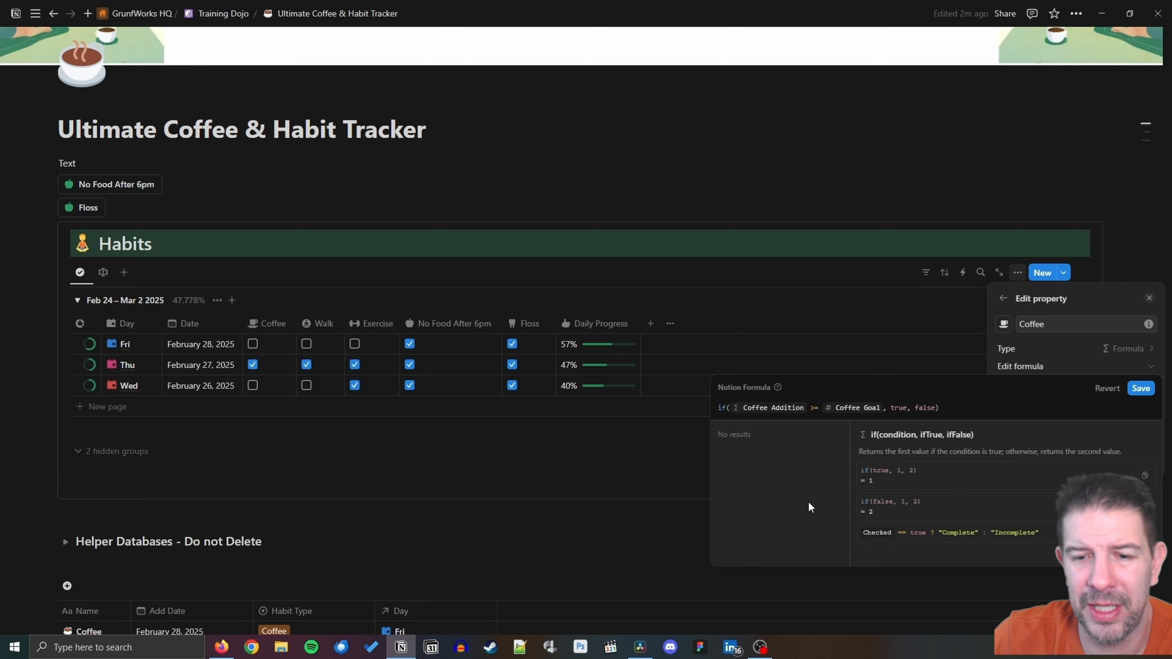
pyautogui.click(1141, 388)
# Replace Walk Actual with Walk Addition in the Walk checkbox formula so it compares with Walk Goal, and save it.
pyautogui.click(323, 323)
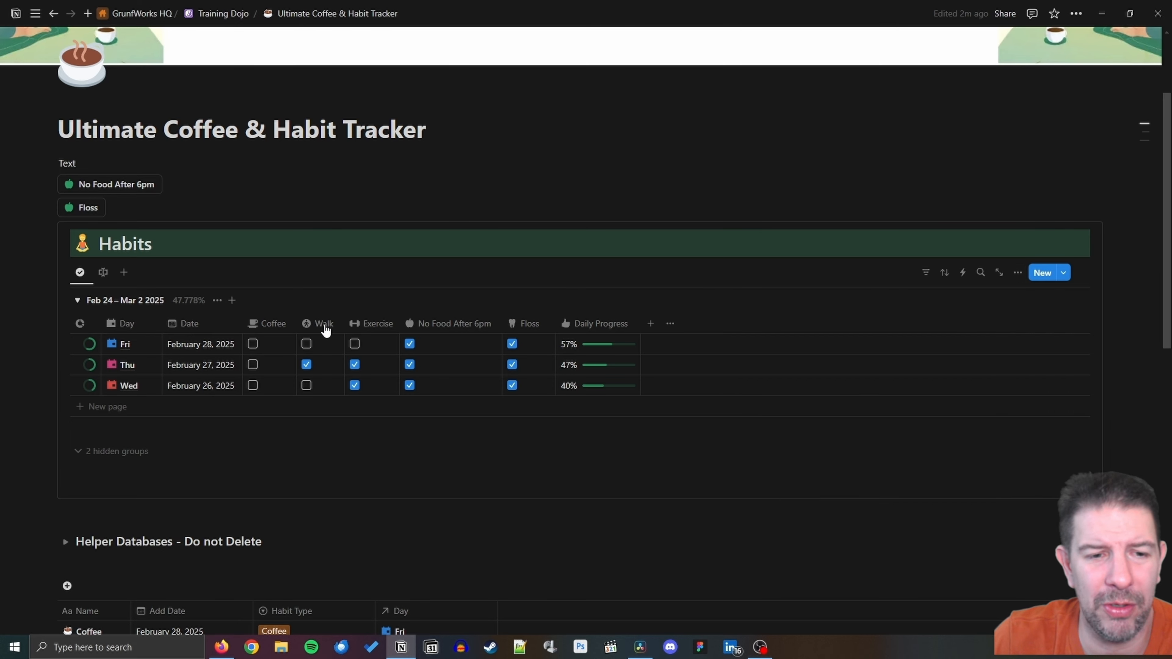
pyautogui.click(324, 324)
pyautogui.click(353, 373)
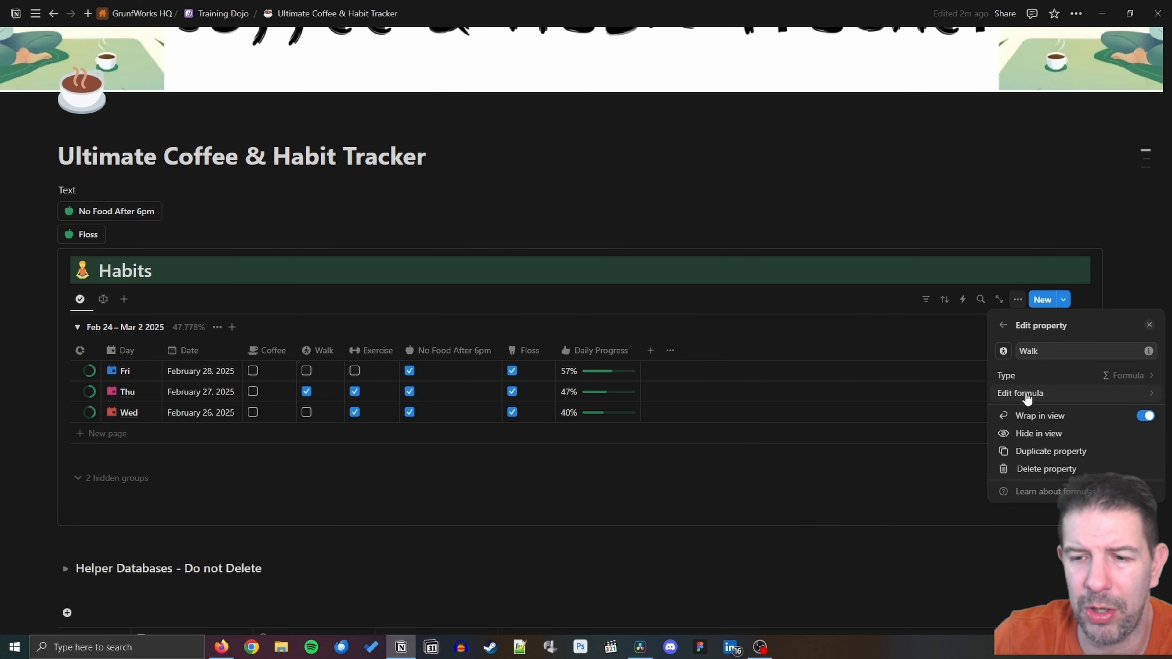
pyautogui.click(1025, 396)
pyautogui.click(793, 435)
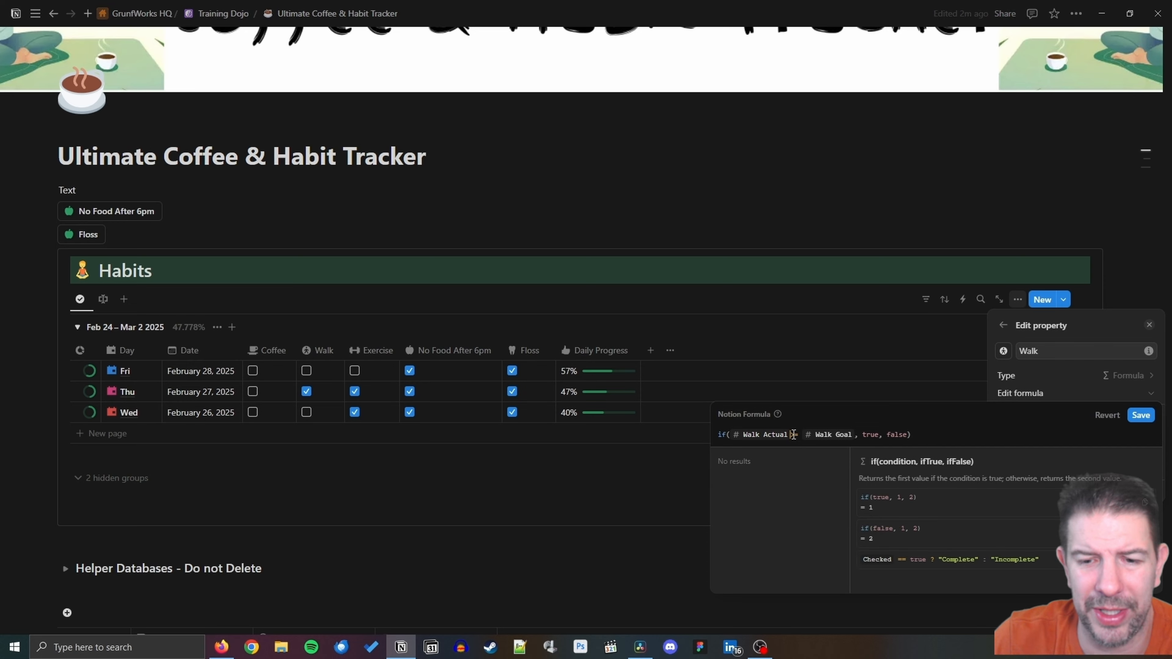
pyautogui.press('BackSpace')
pyautogui.write('Walk')
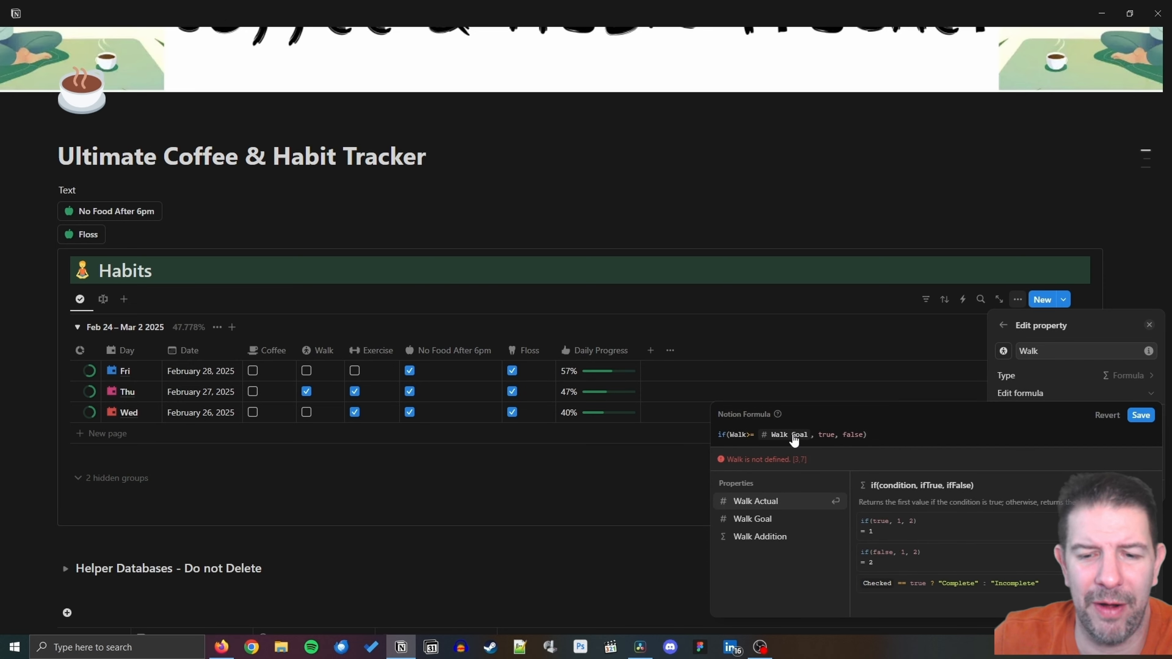
pyautogui.click(785, 536)
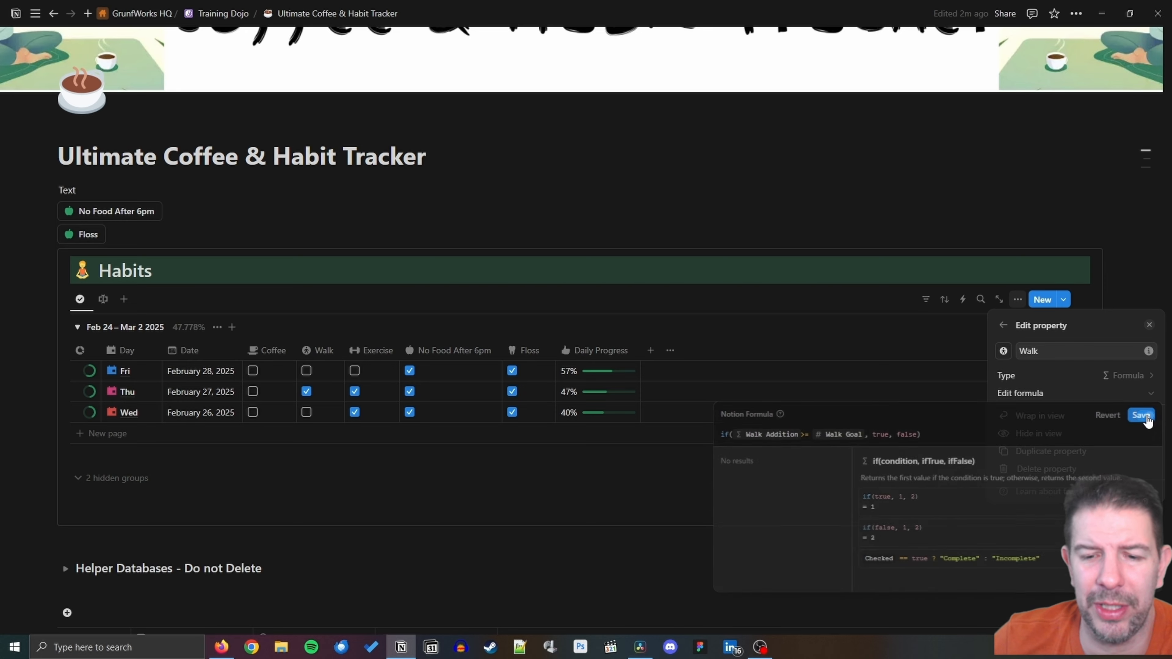
pyautogui.click(1141, 415)
# Replace Exercise Actual with Exercise Addition in the Exercise checkbox formula, save it and close the property settings.
pyautogui.click(386, 356)
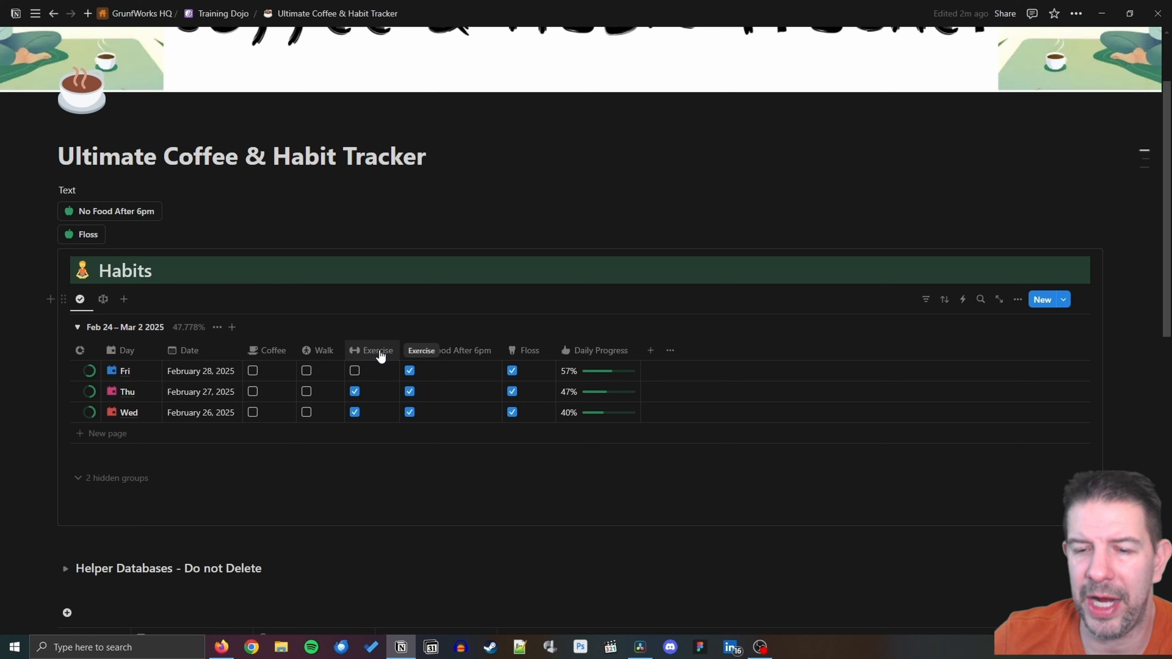
pyautogui.click(381, 356)
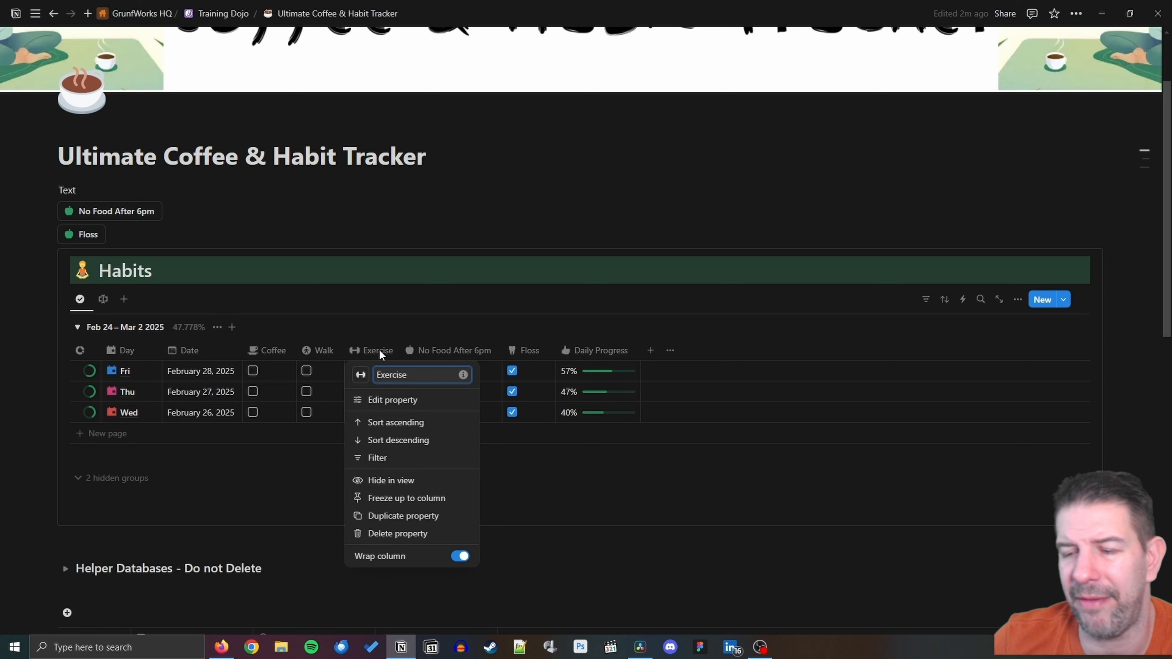
pyautogui.click(392, 400)
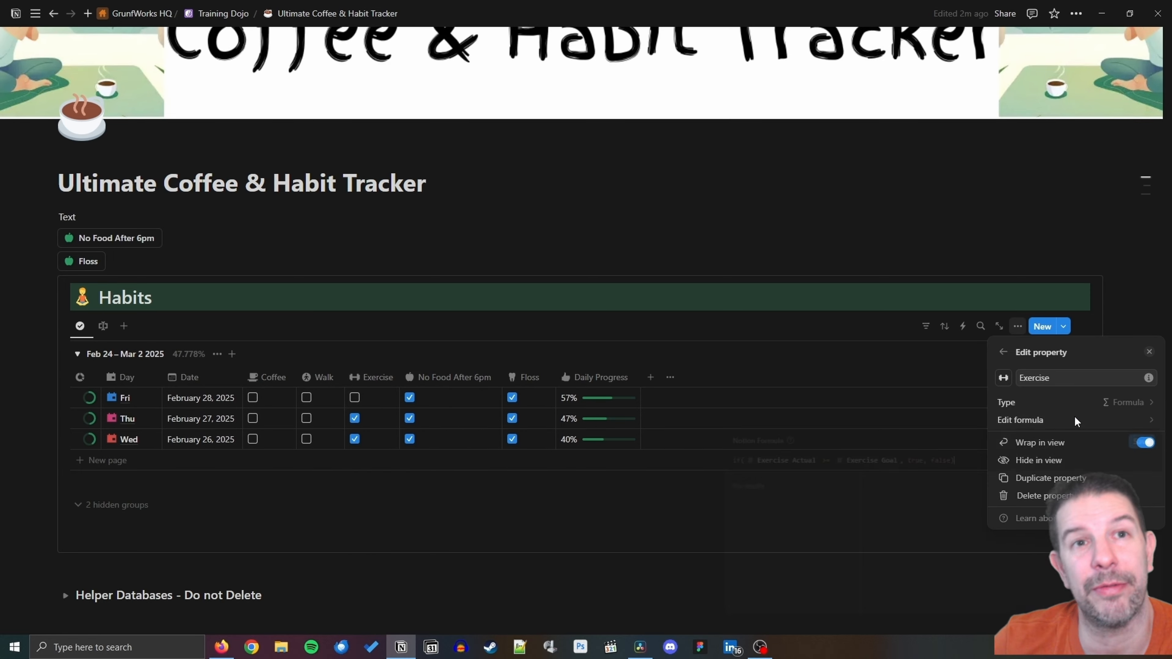
pyautogui.click(809, 462)
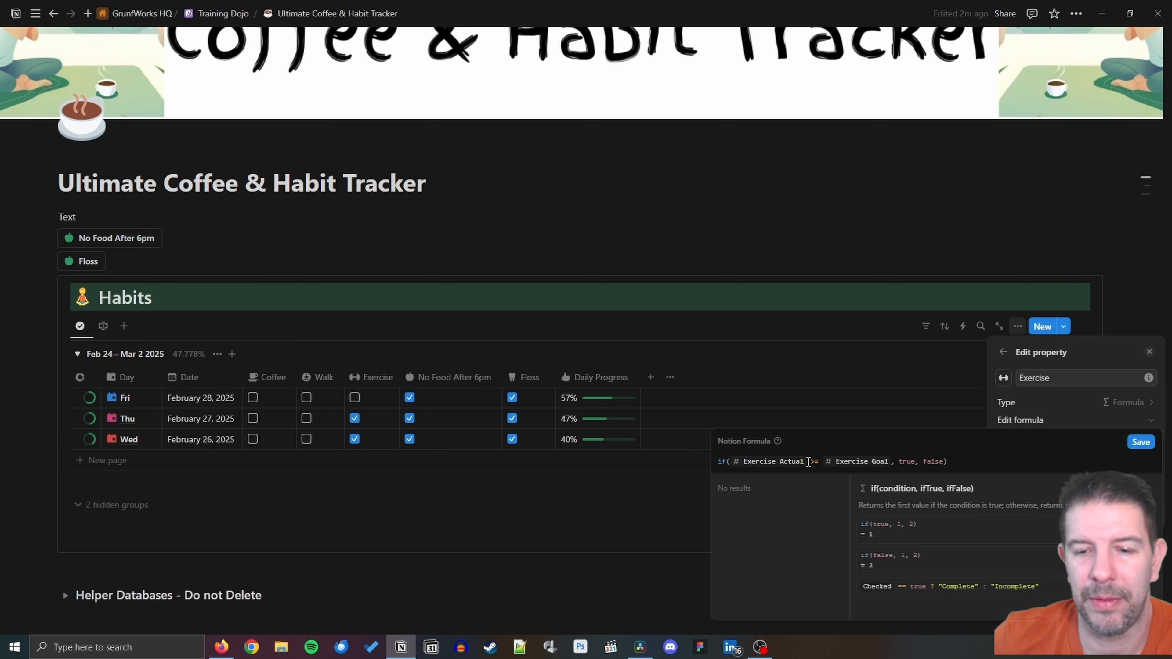
pyautogui.press('BackSpace')
pyautogui.write('Exerc')
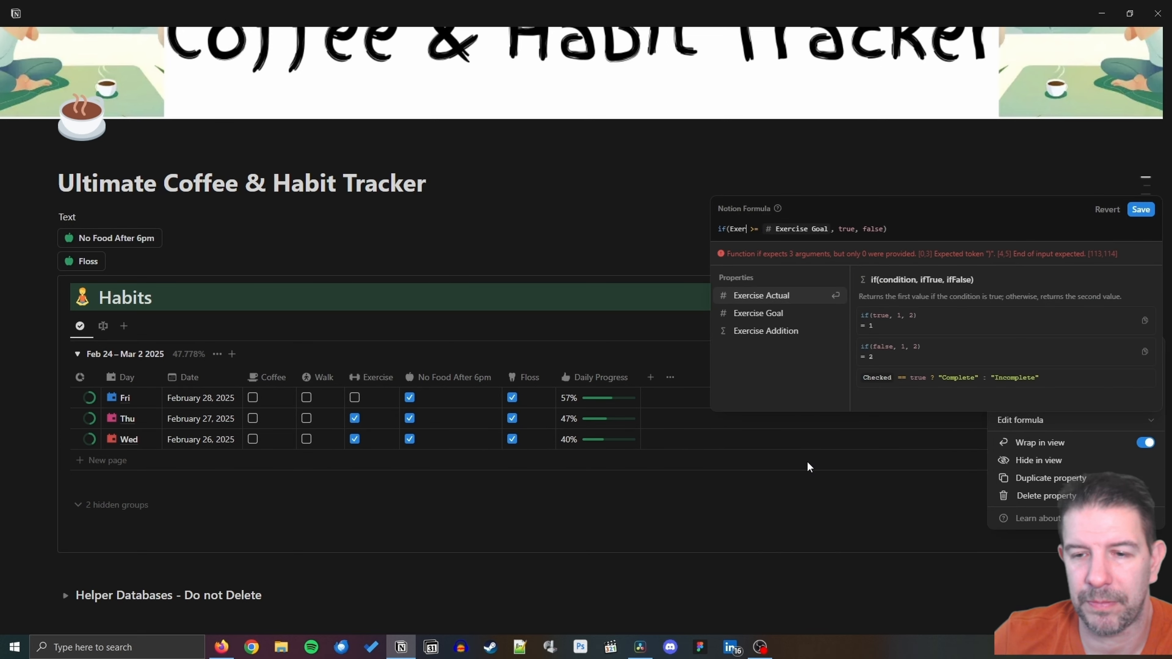
pyautogui.click(771, 333)
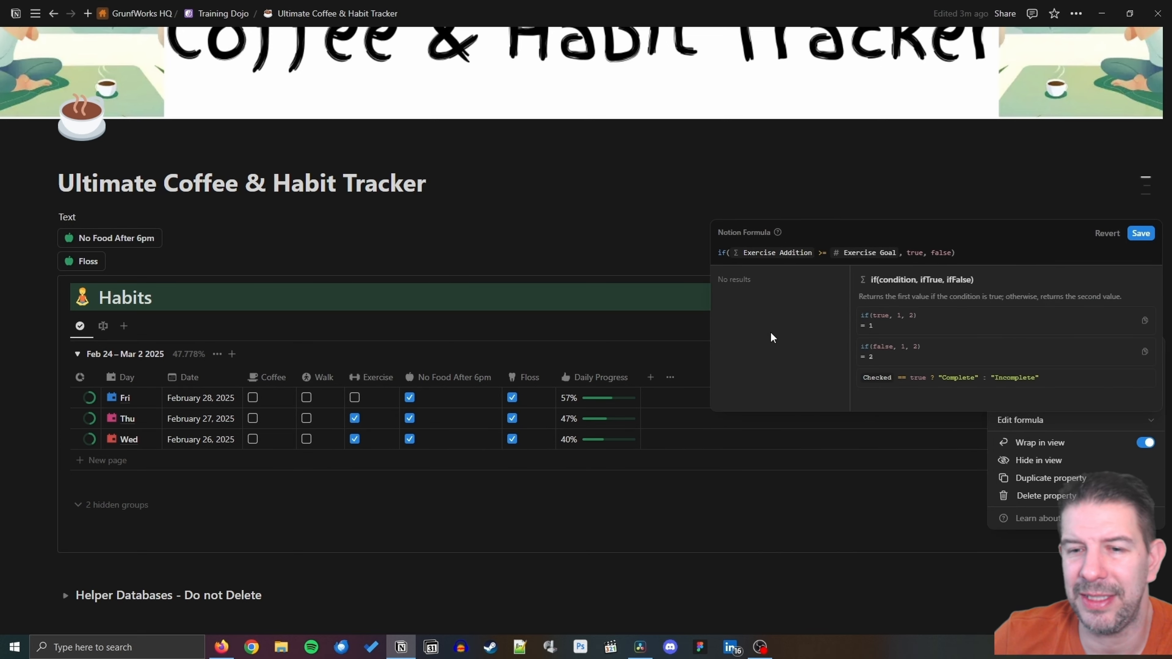
pyautogui.click(1136, 235)
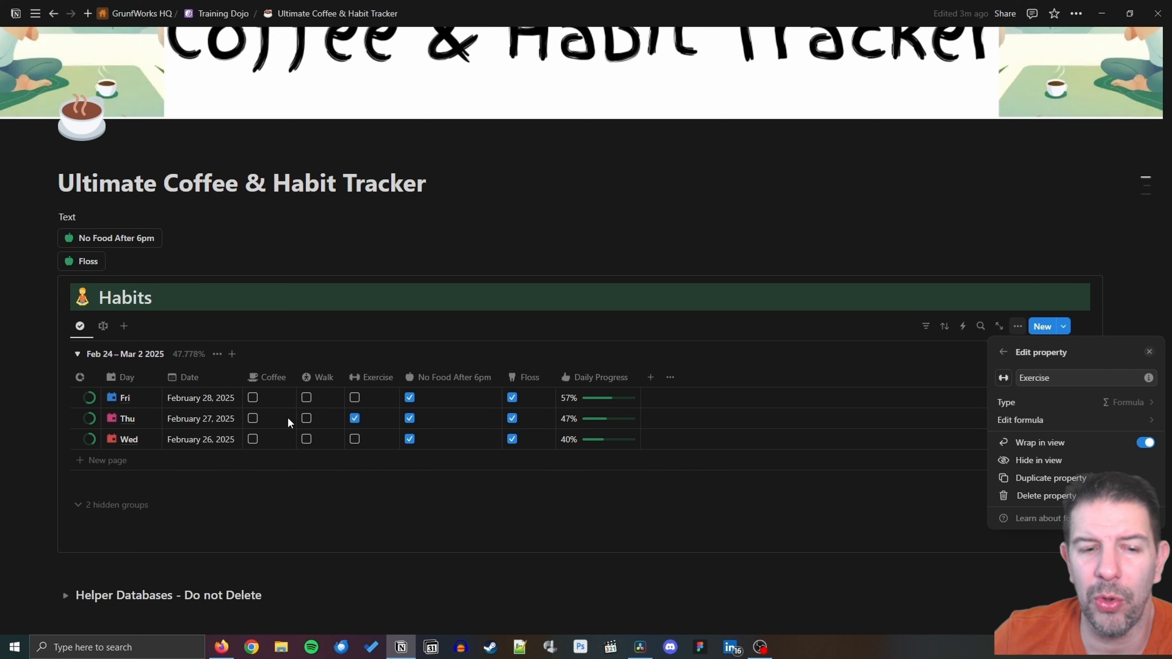
pyautogui.click(646, 512)
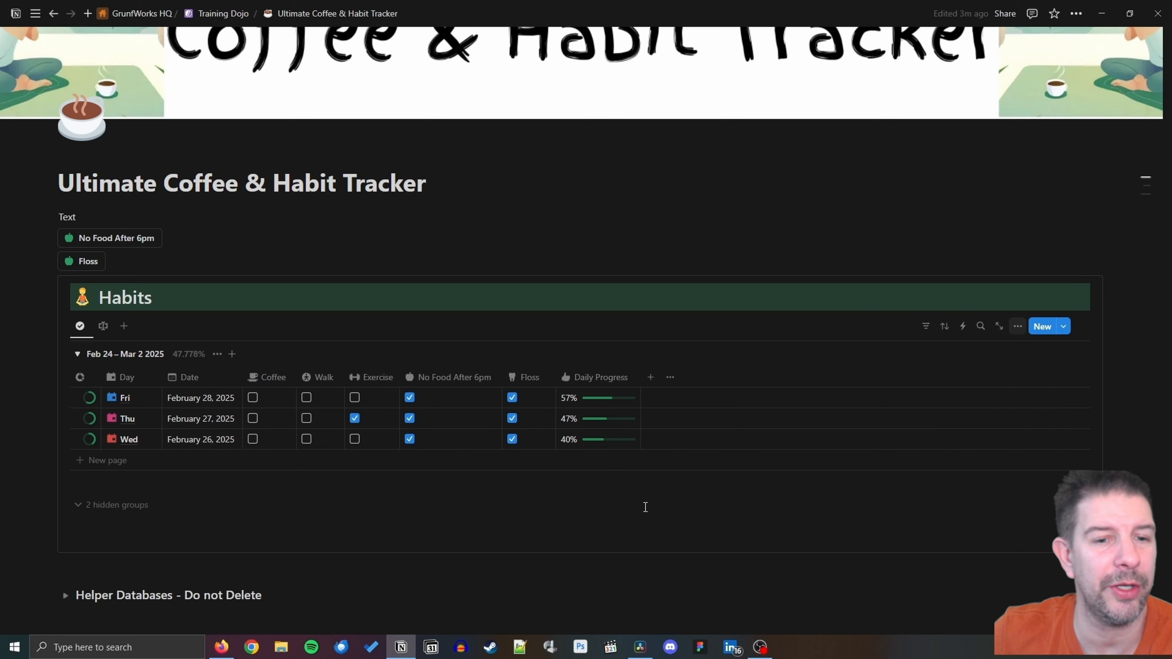
# Switch Habits to its detailed table view and delete the Coffee Actual property from the database.
pyautogui.click(103, 326)
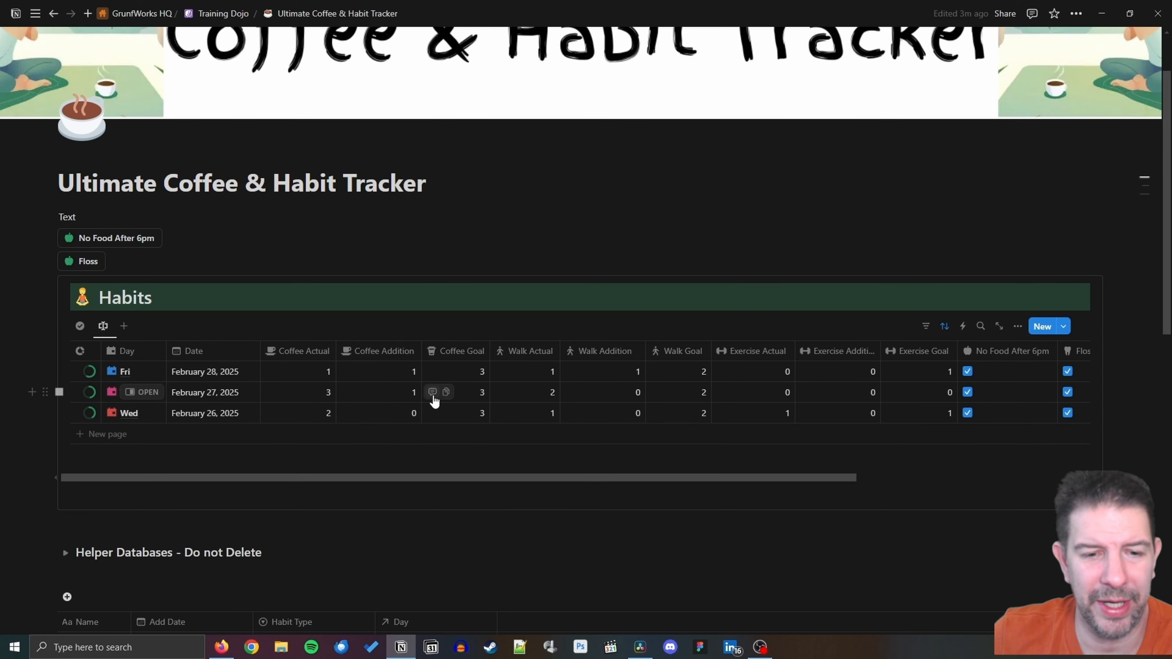
pyautogui.click(311, 353)
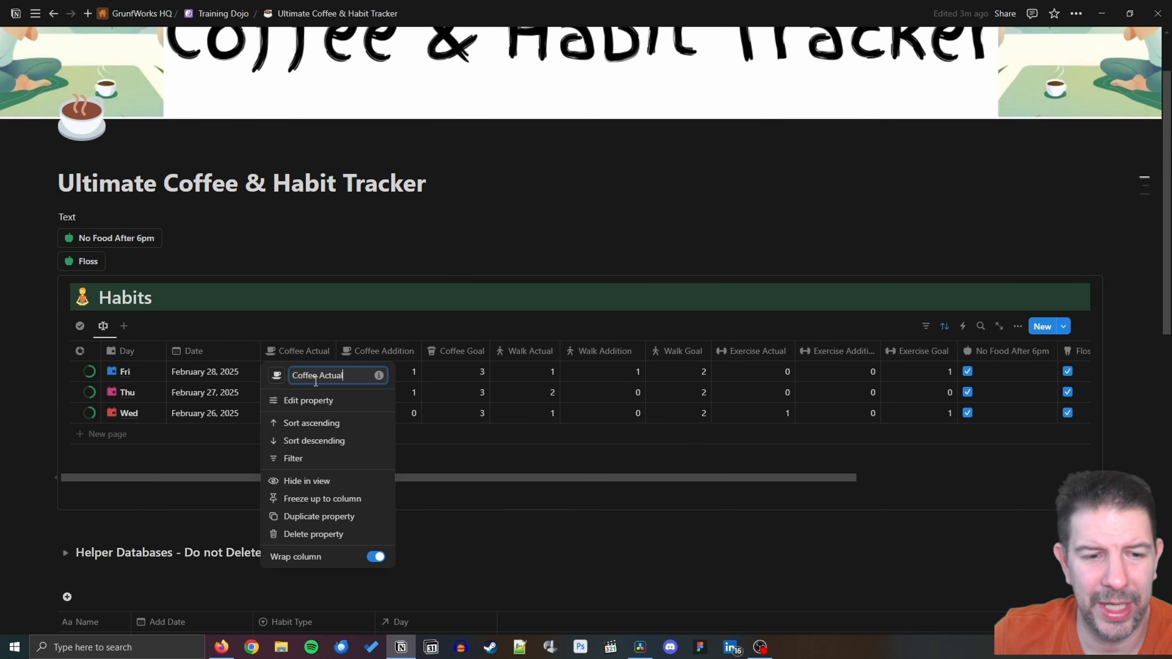
pyautogui.click(318, 535)
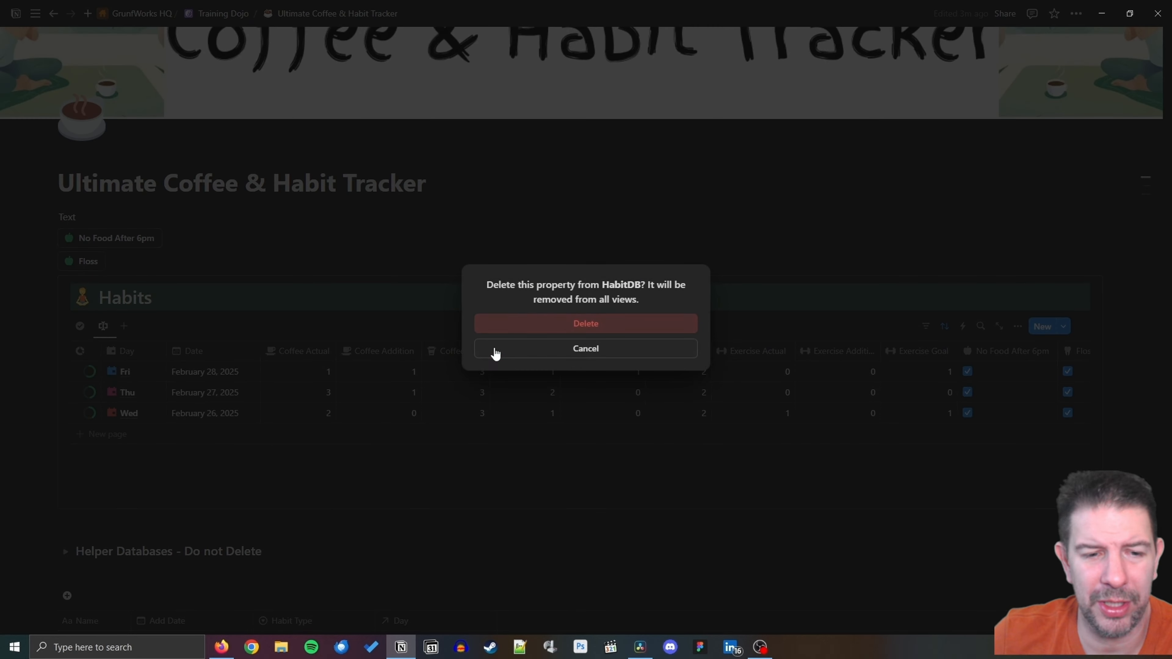
pyautogui.click(549, 323)
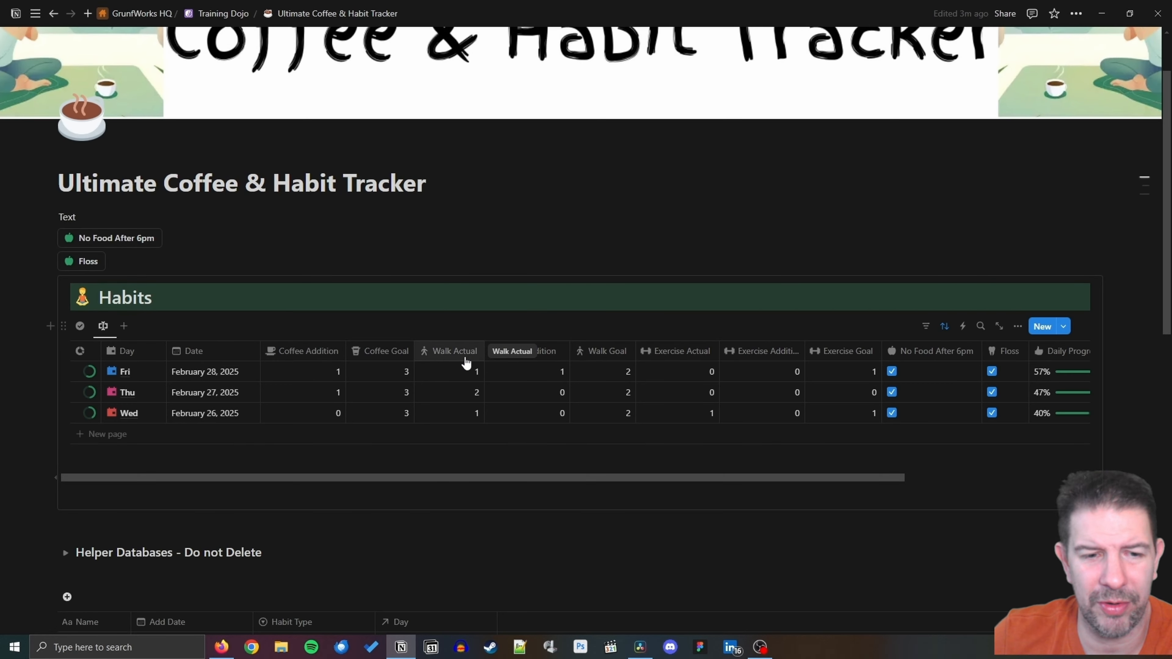
# Delete the Walk Actual and Exercise Actual properties from the Habits database.
pyautogui.click(465, 354)
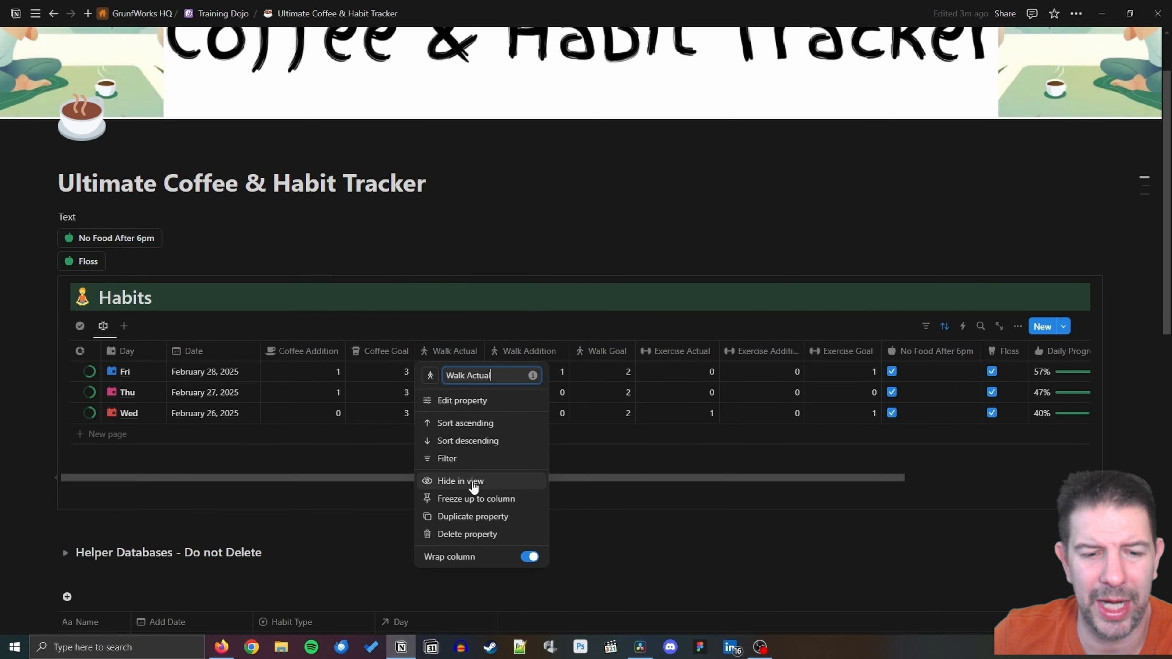
pyautogui.click(478, 536)
pyautogui.click(577, 326)
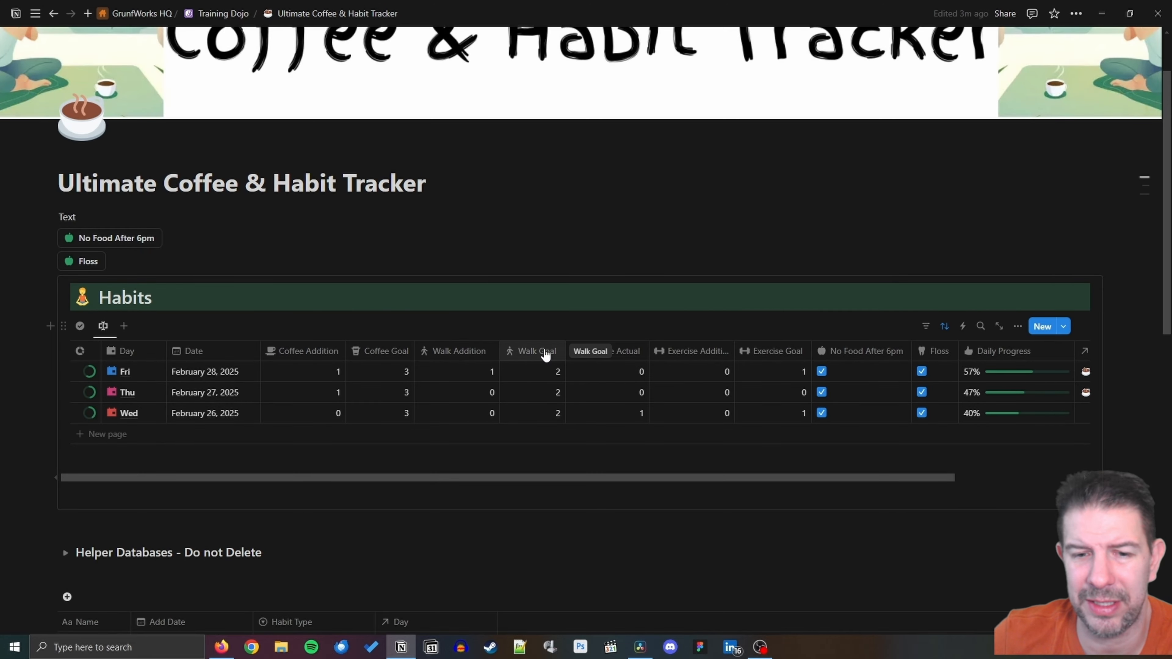
pyautogui.click(609, 352)
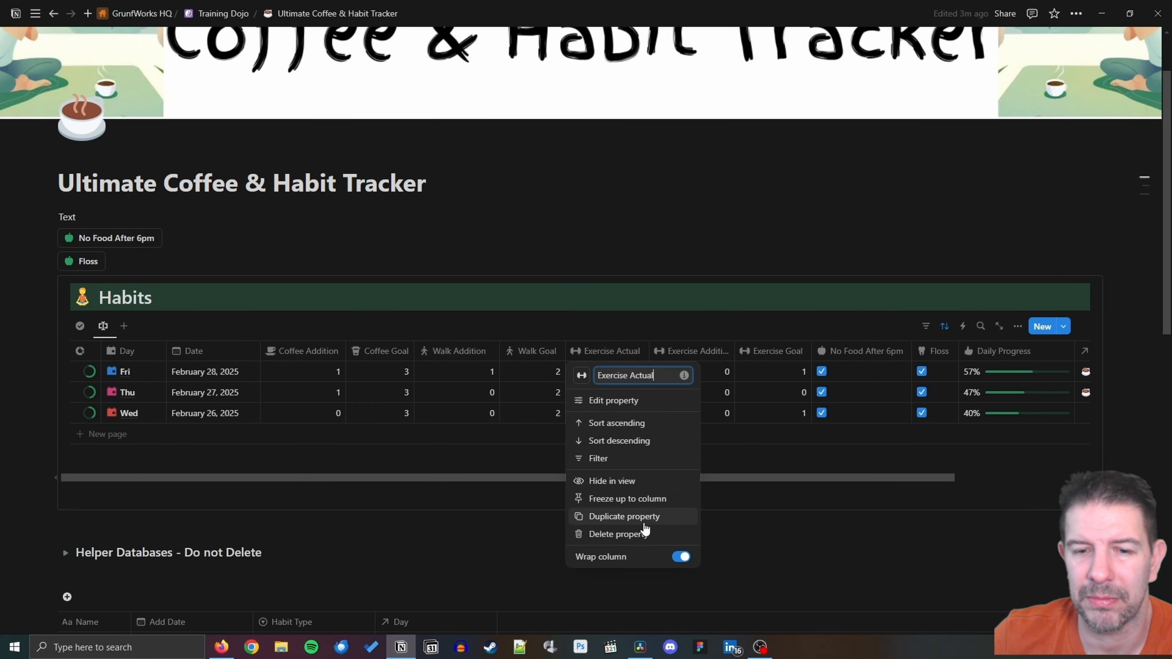
pyautogui.click(645, 534)
pyautogui.click(603, 328)
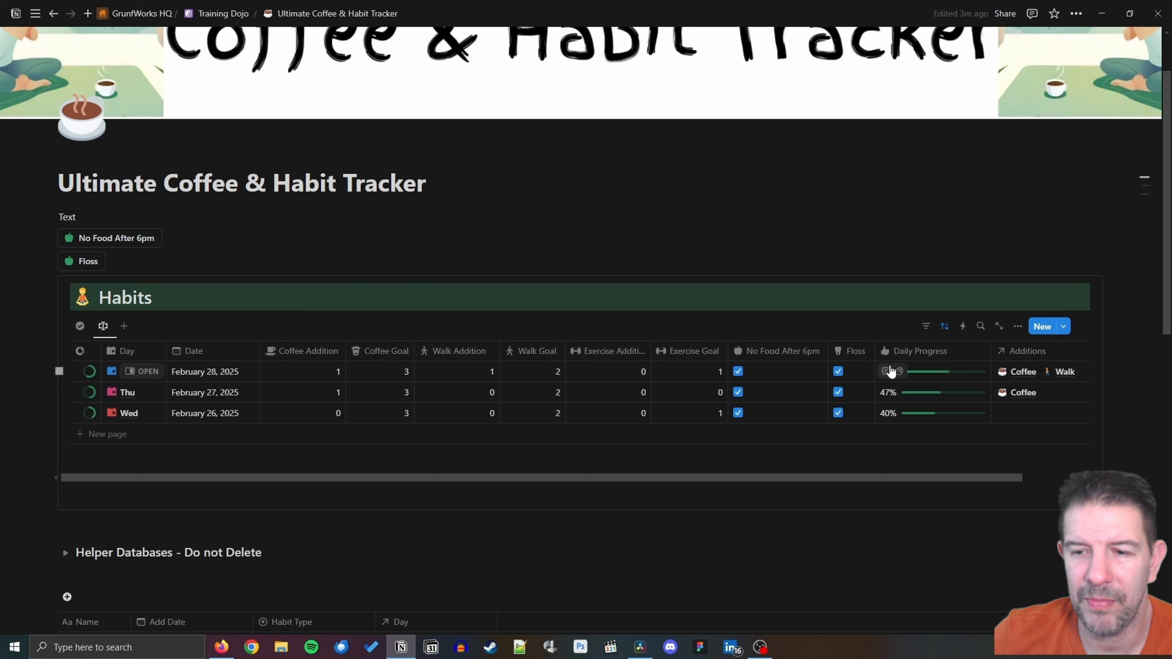
# Rename the Coffee Addition property in Habits as Coffee Actual.
pyautogui.click(312, 359)
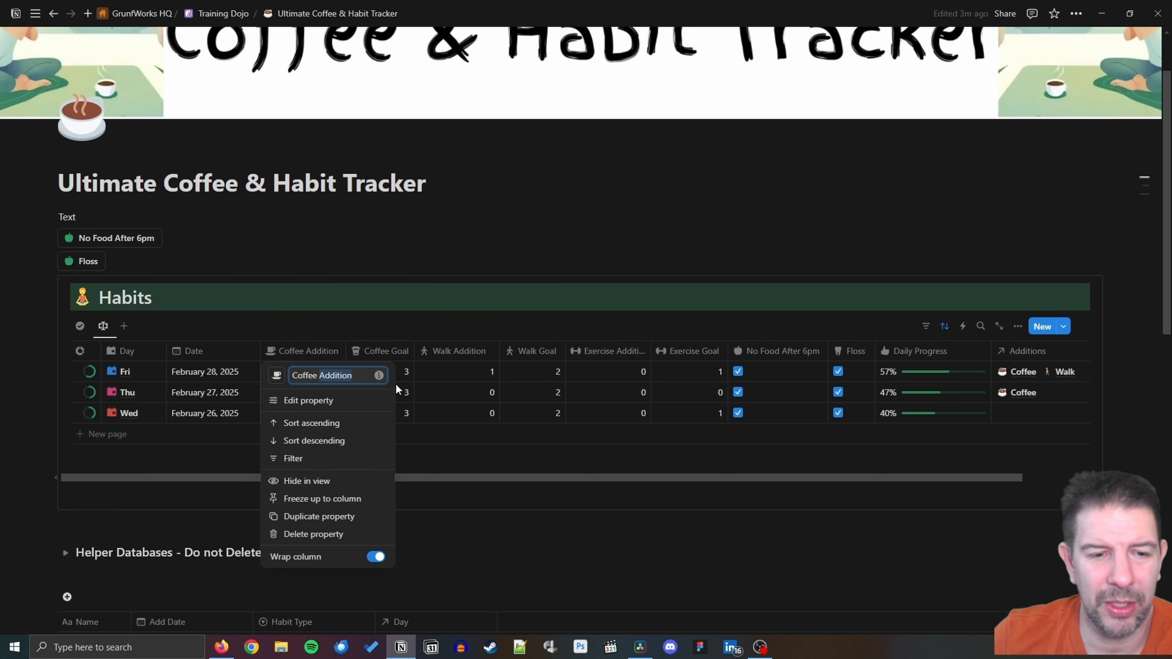
pyautogui.press('BackSpace')
pyautogui.press('BackSpace')
pyautogui.press('BackSpace')
pyautogui.press('BackSpace')
pyautogui.press('BackSpace')
pyautogui.press('BackSpace')
pyautogui.press('BackSpace')
pyautogui.write('ctual')
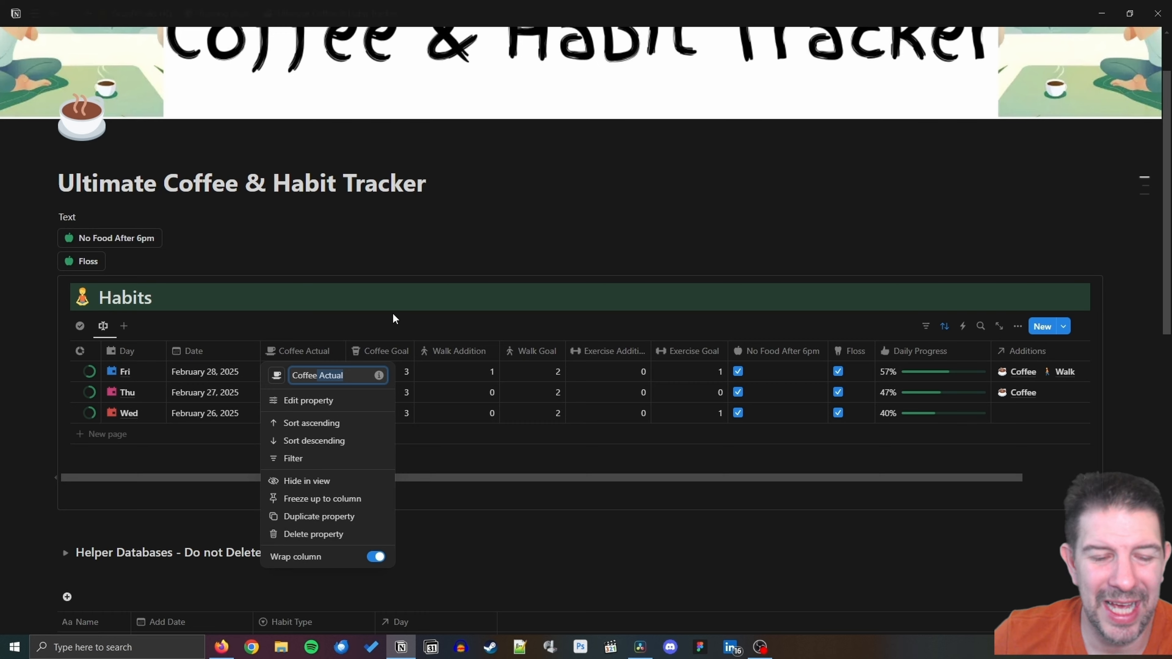
pyautogui.click(390, 337)
# Rename the Walk Addition property in Habits as Walk Actual.
pyautogui.click(469, 360)
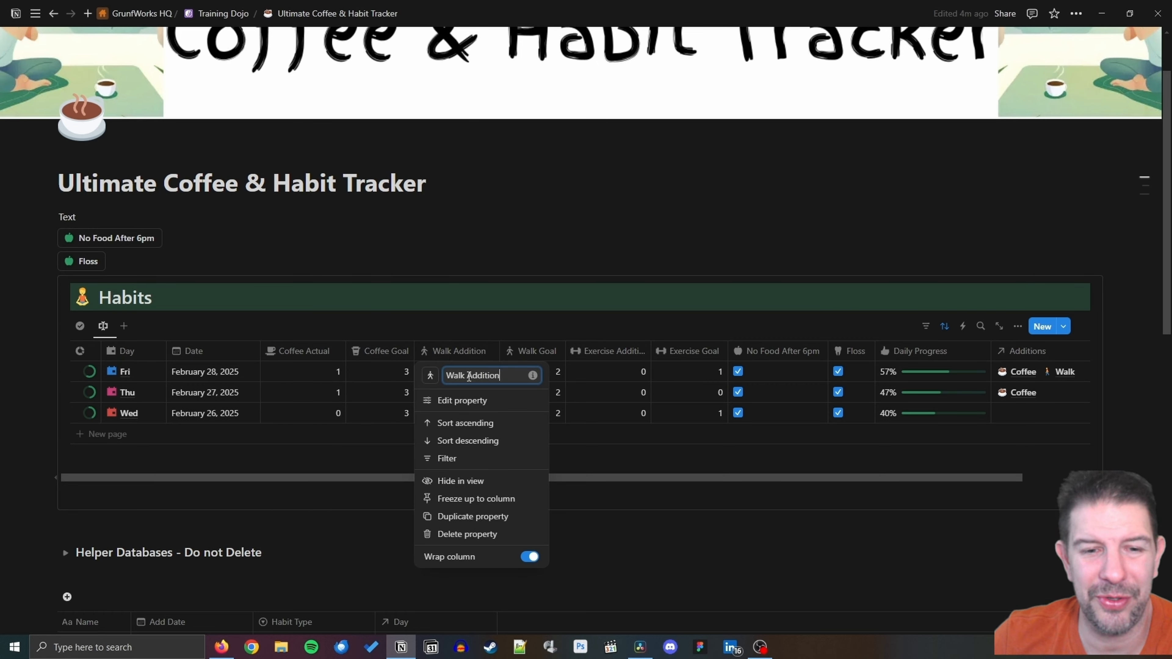
pyautogui.moveTo(469, 376); pyautogui.dragTo(517, 373)
pyautogui.write('Actual')
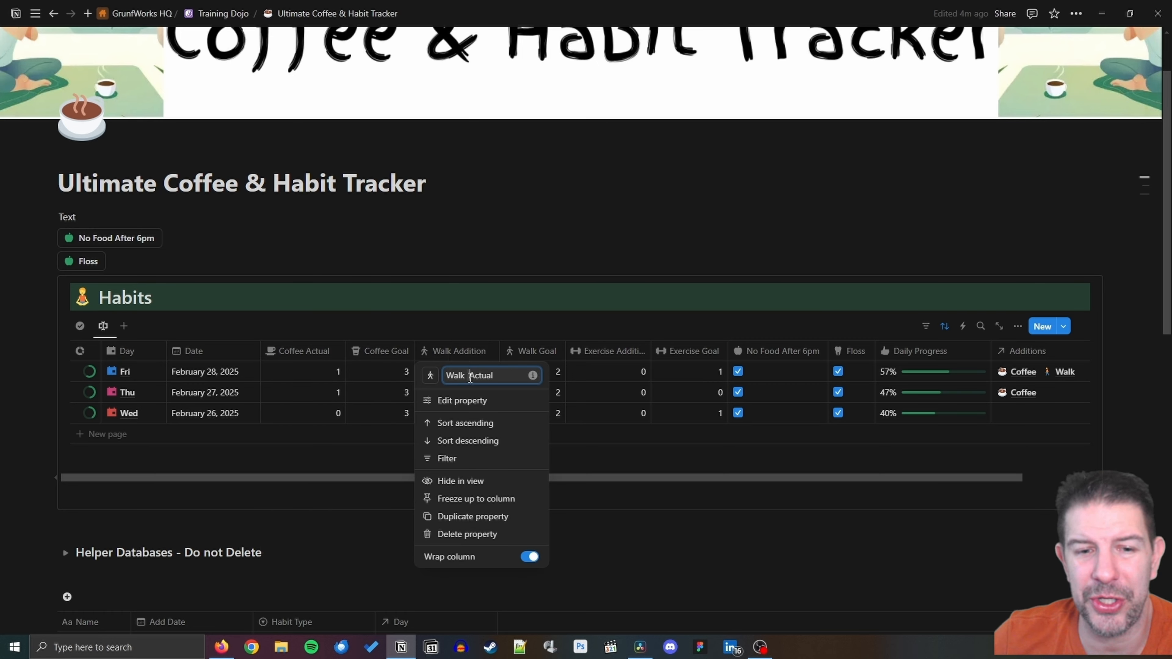
pyautogui.press('BackSpace')
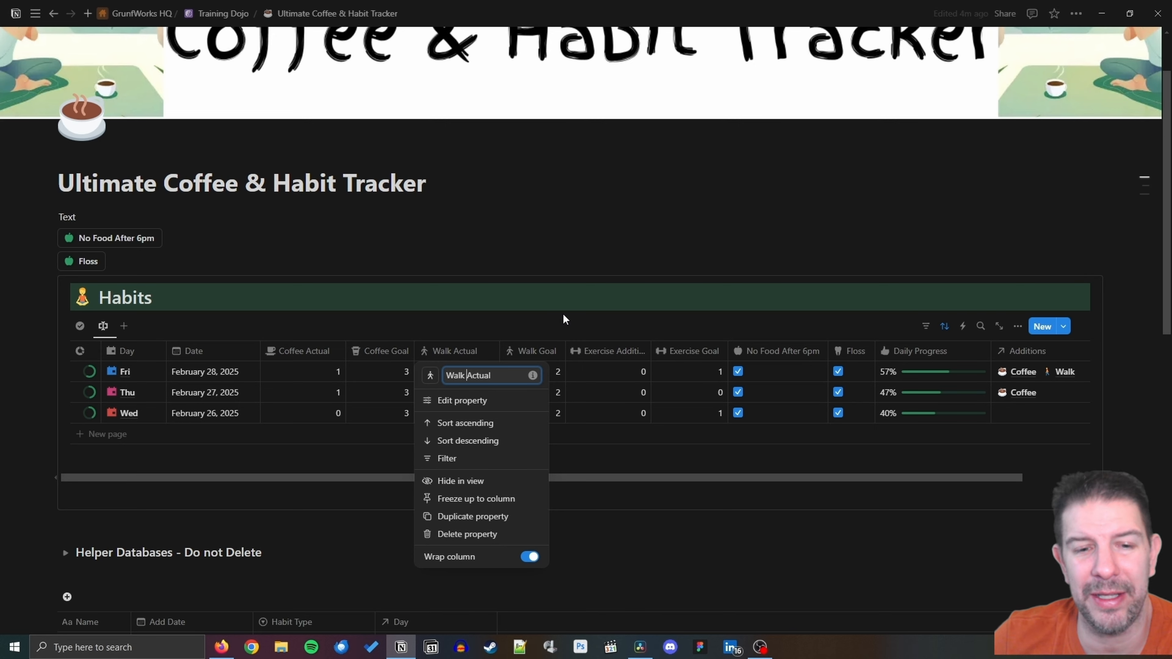
# Rename the Exercise Addition property in Habits as Exercise Actual.
pyautogui.click(618, 353)
pyautogui.click(617, 353)
pyautogui.moveTo(629, 378); pyautogui.dragTo(674, 372)
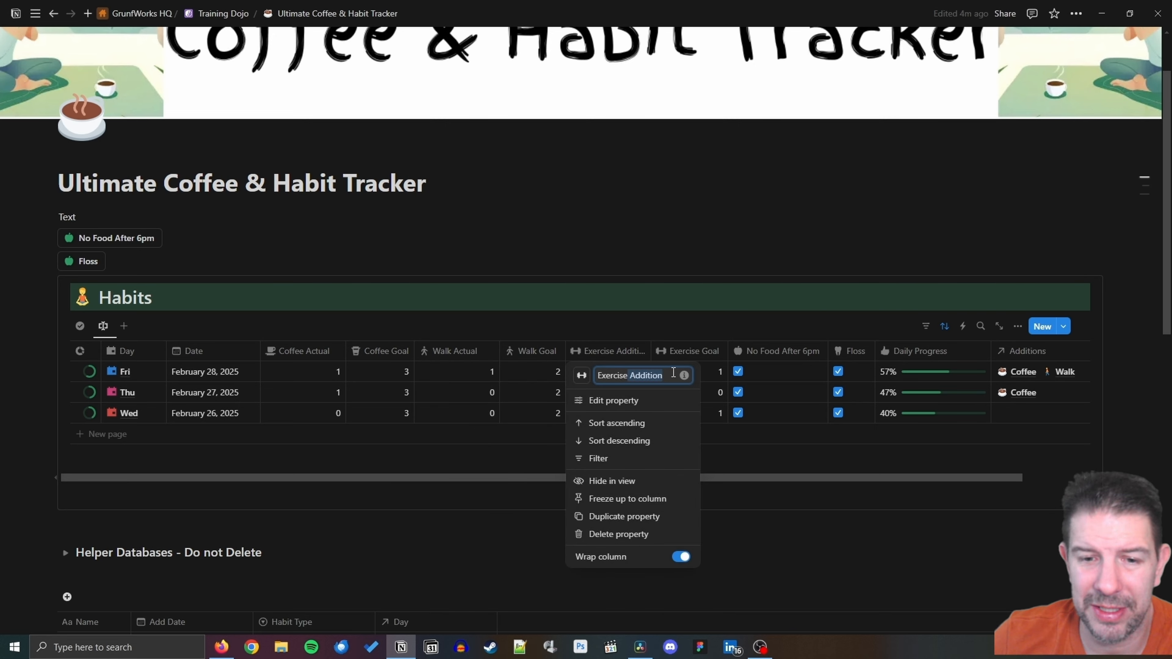
pyautogui.write('A')
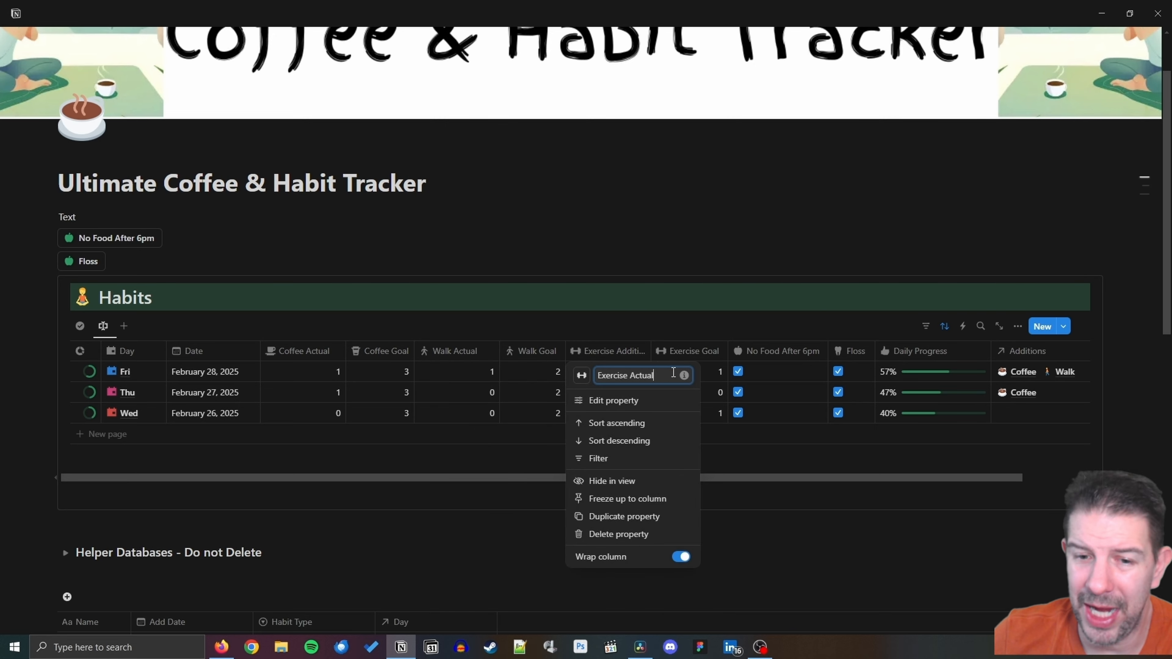
pyautogui.click(693, 327)
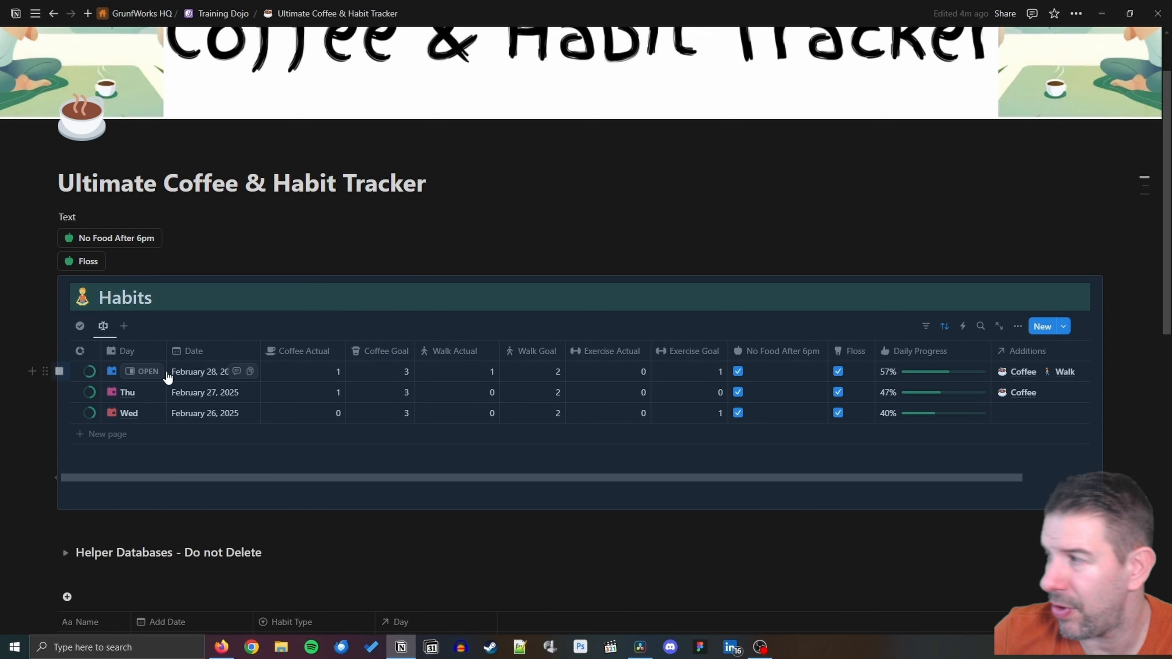
# Open the Fri page for February 28, check the Coffee property's visibility options and collapse the hidden properties.
pyautogui.click(151, 376)
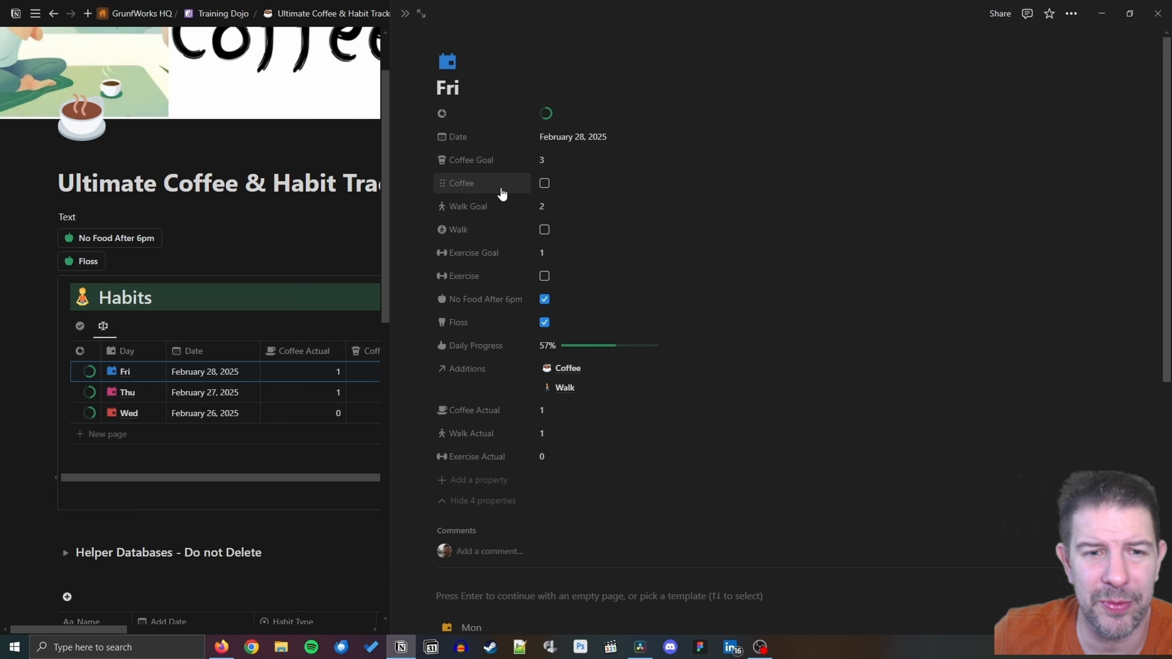
pyautogui.click(452, 190)
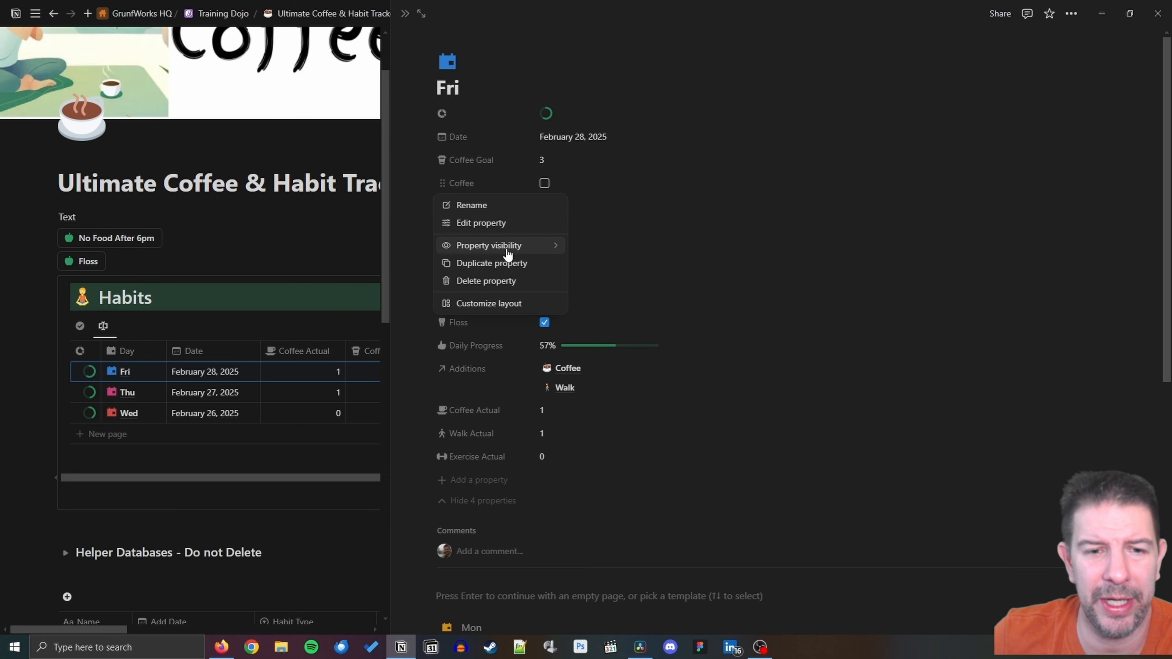
pyautogui.moveTo(531, 246)
pyautogui.click(707, 189)
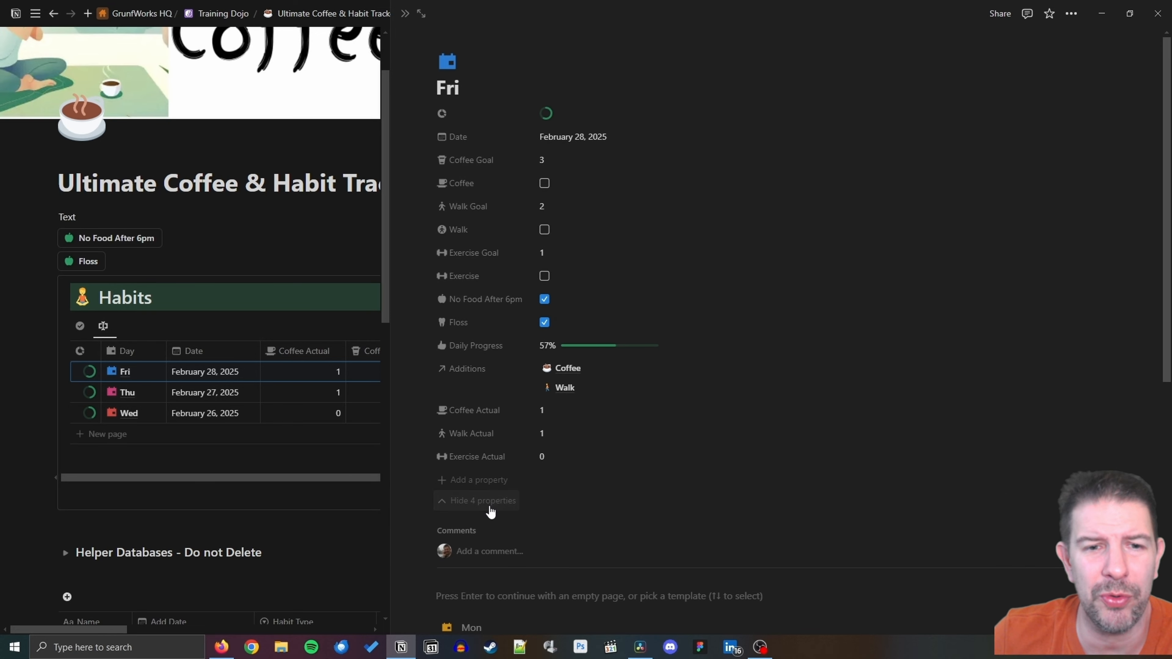
pyautogui.click(485, 502)
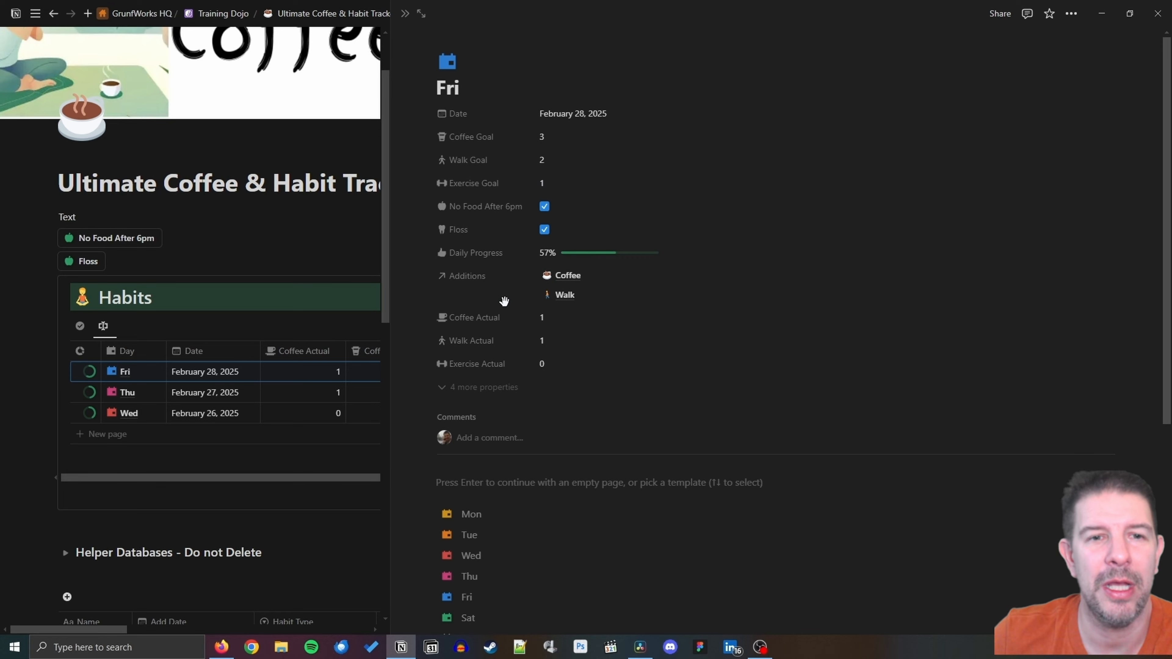
# Set the visibility of the Additions property on the Fri page to Always hide.
pyautogui.click(485, 283)
pyautogui.moveTo(549, 356)
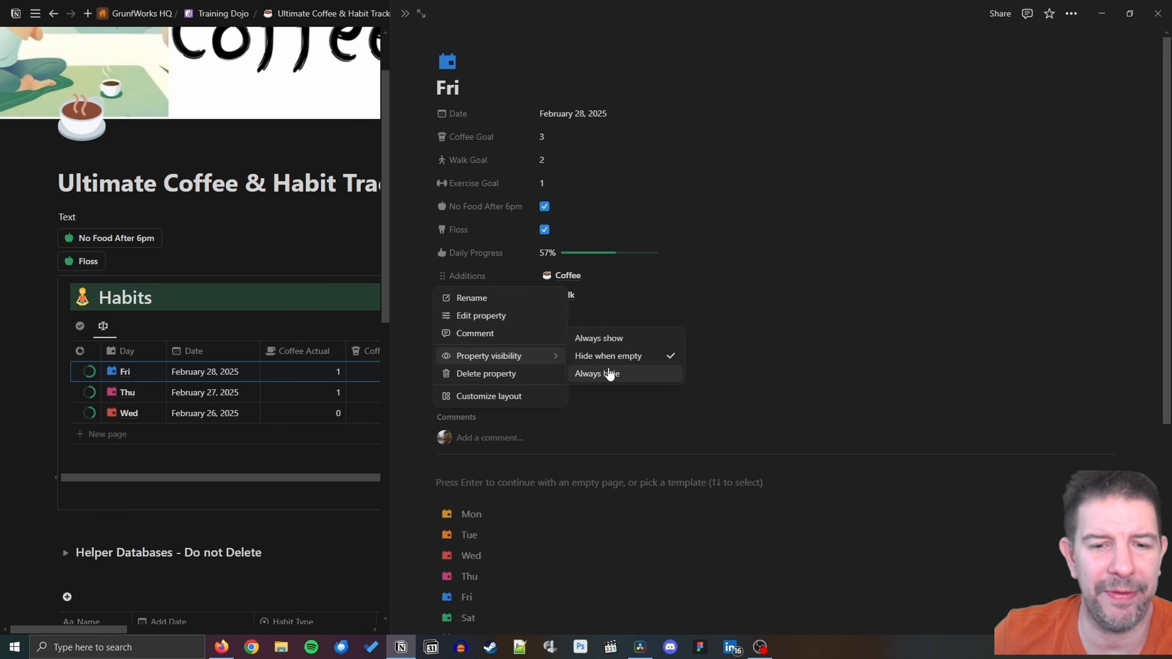
pyautogui.click(602, 375)
# Set the Coffee Actual, Walk Actual and Exercise Actual properties on the Fri page to Always hide and close the page.
pyautogui.click(490, 279)
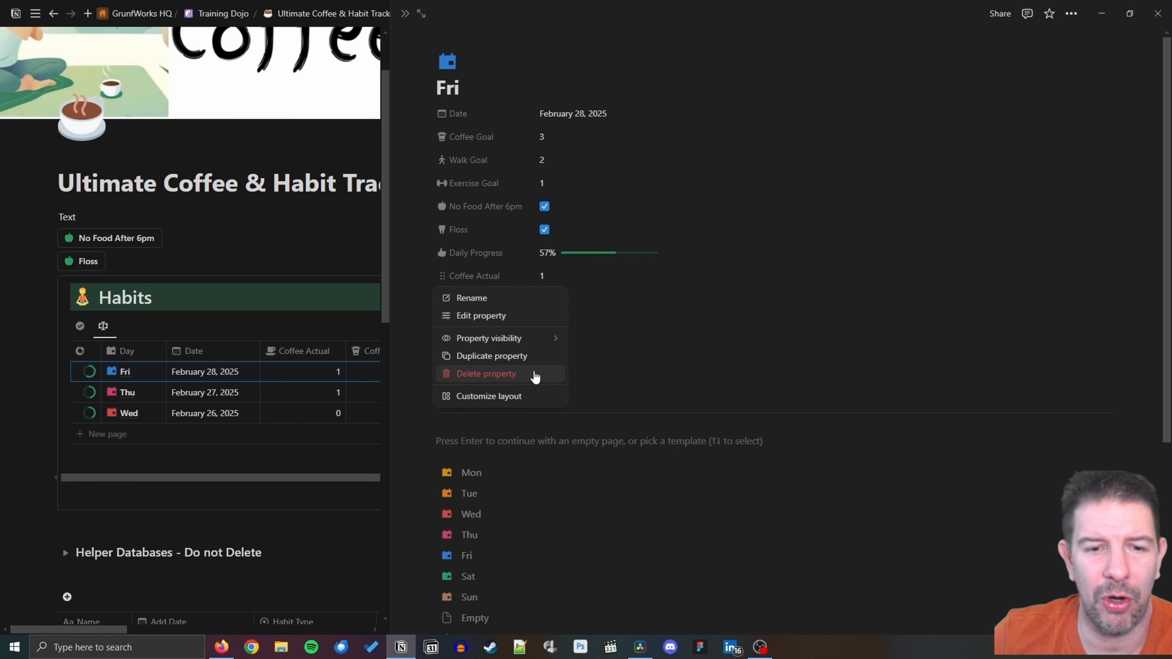
pyautogui.moveTo(545, 338)
pyautogui.click(586, 354)
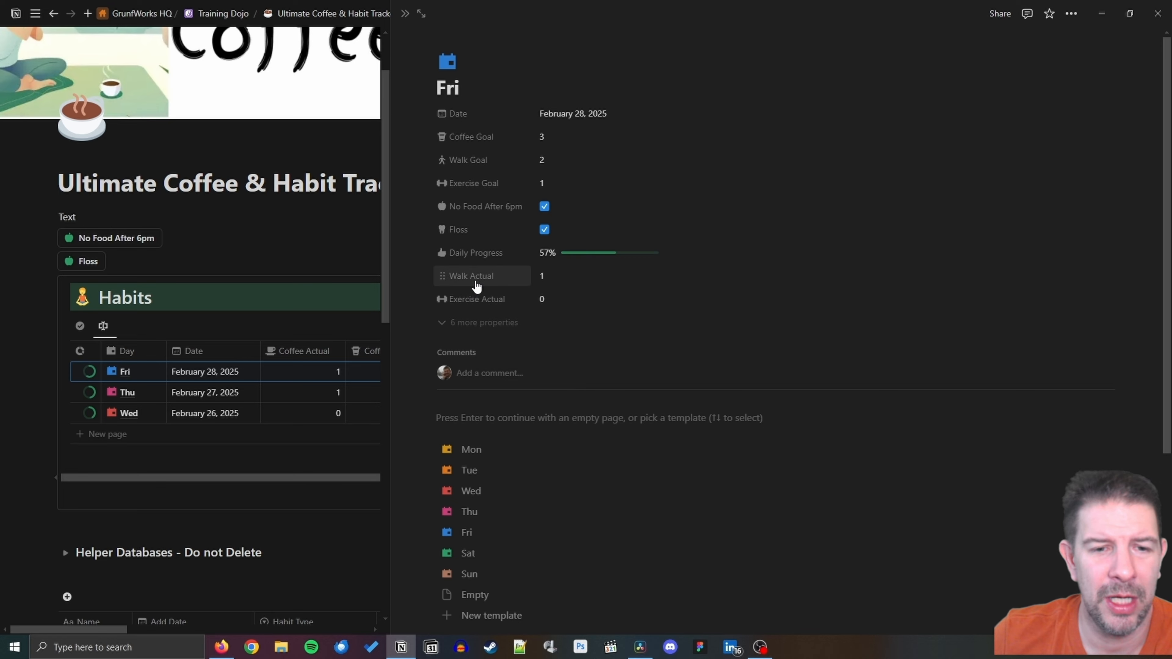
pyautogui.click(477, 278)
pyautogui.click(595, 360)
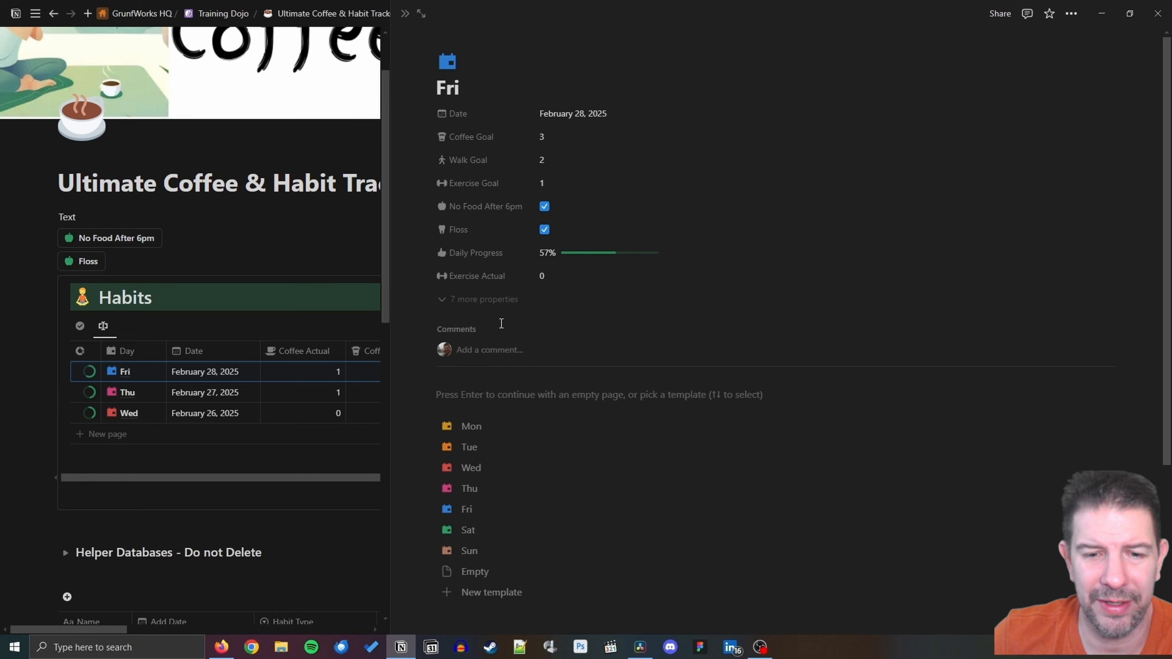
pyautogui.click(488, 283)
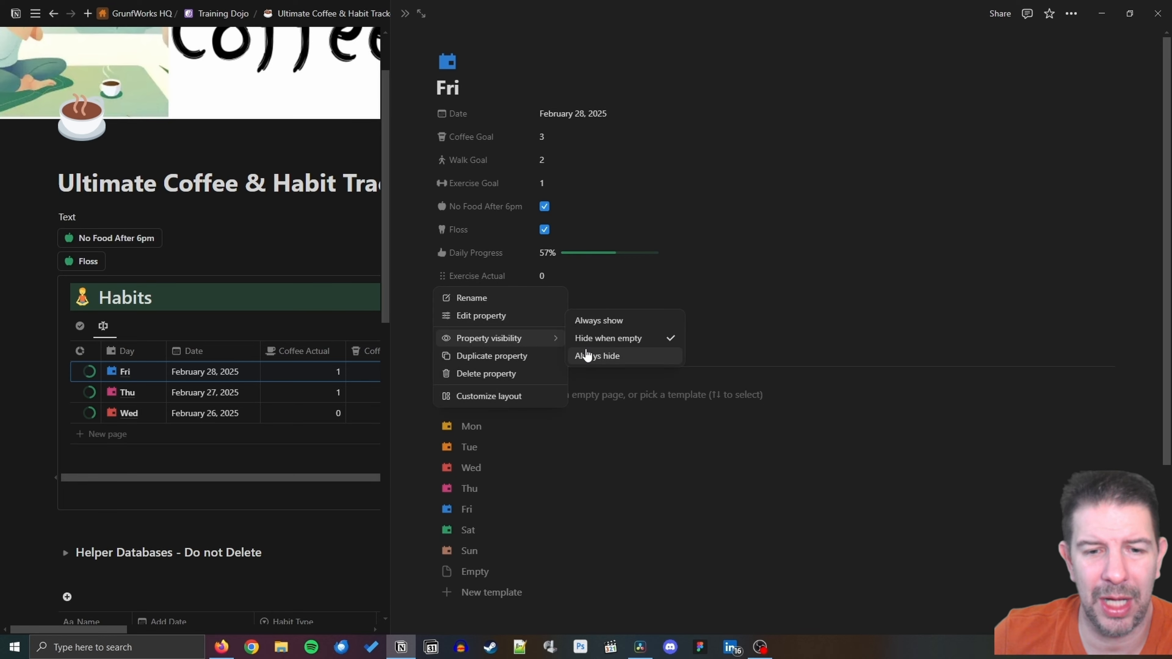
pyautogui.click(587, 356)
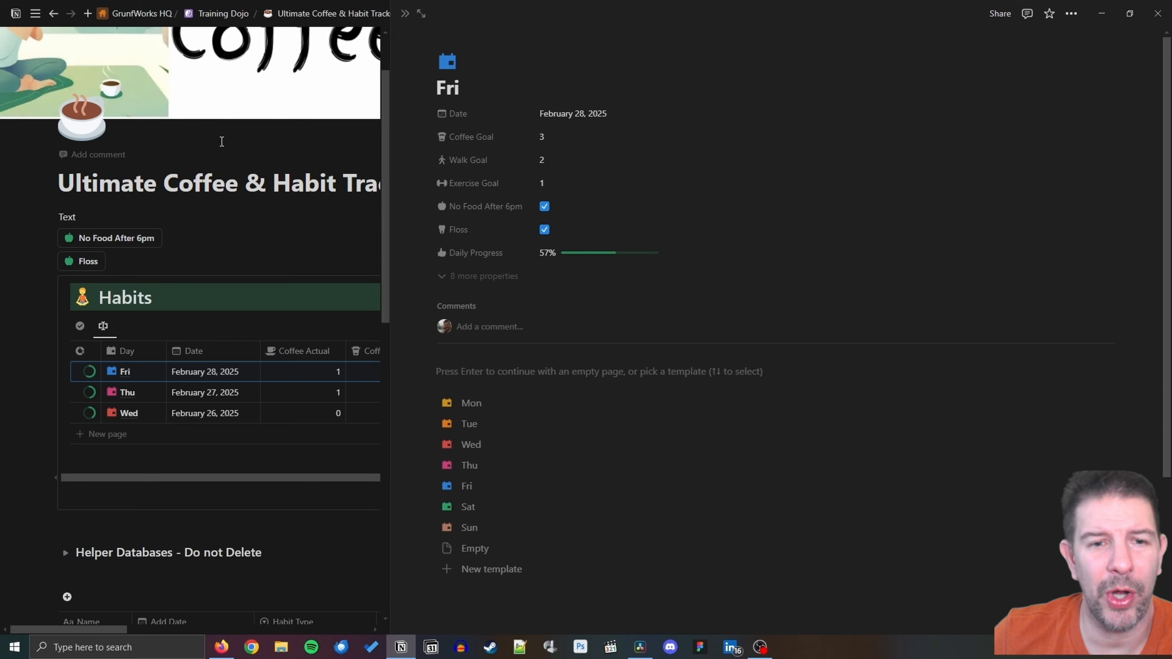
pyautogui.click(290, 156)
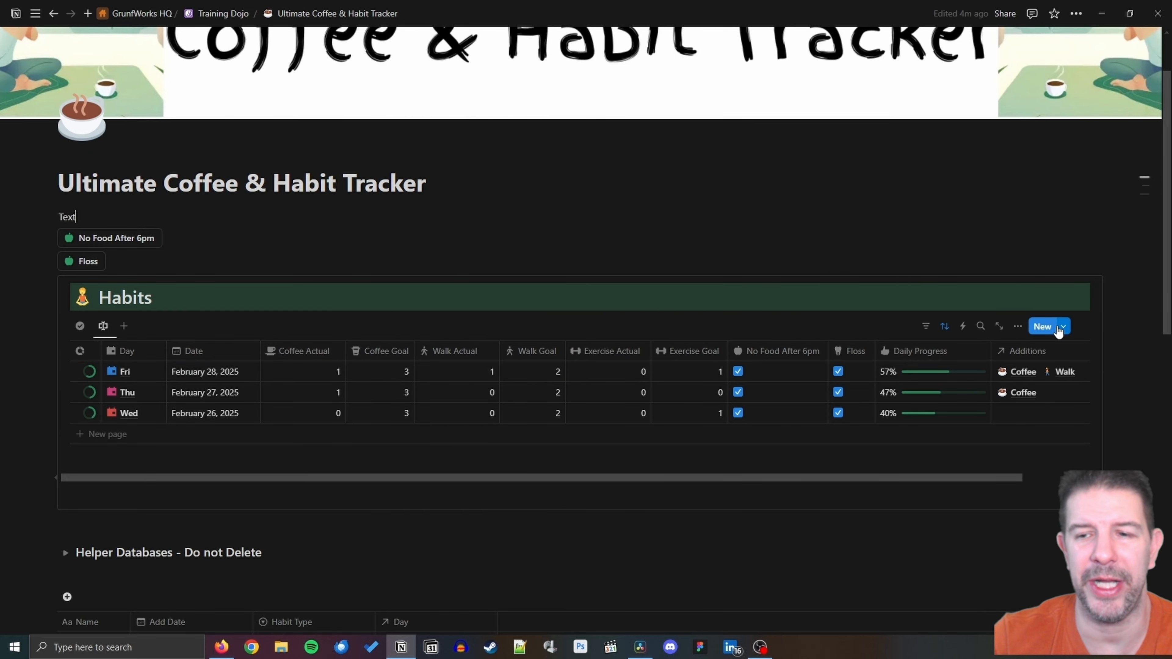
# Open the Mon template of the Habits database to check its visible properties, then close it.
pyautogui.click(1061, 328)
pyautogui.click(1146, 398)
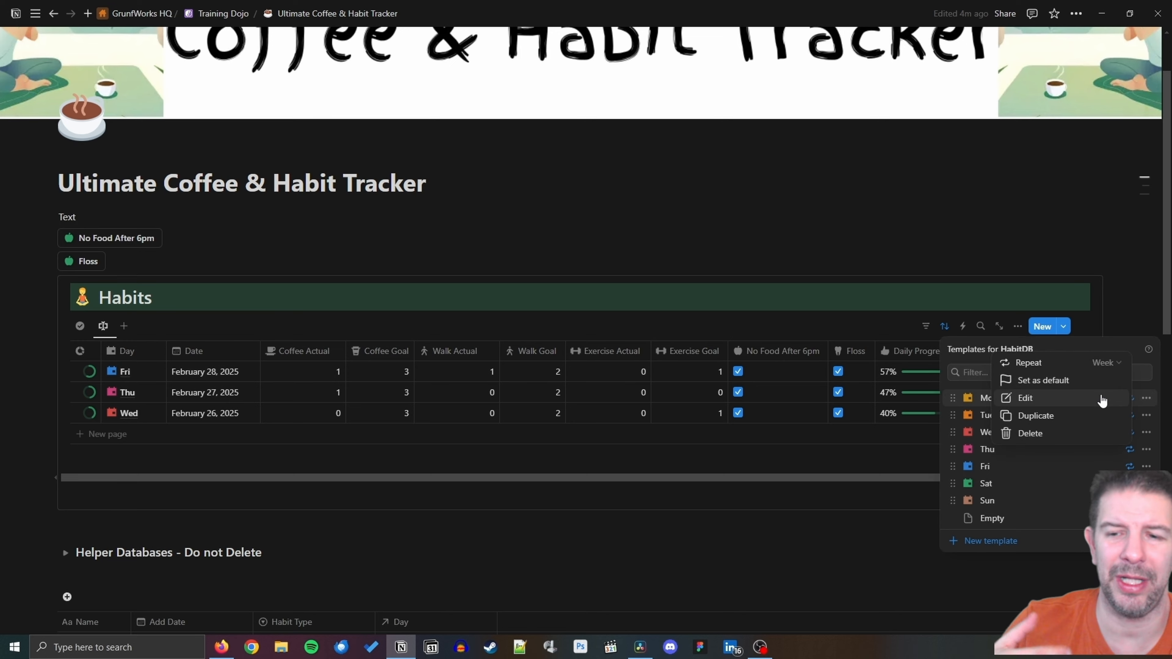
pyautogui.click(1025, 398)
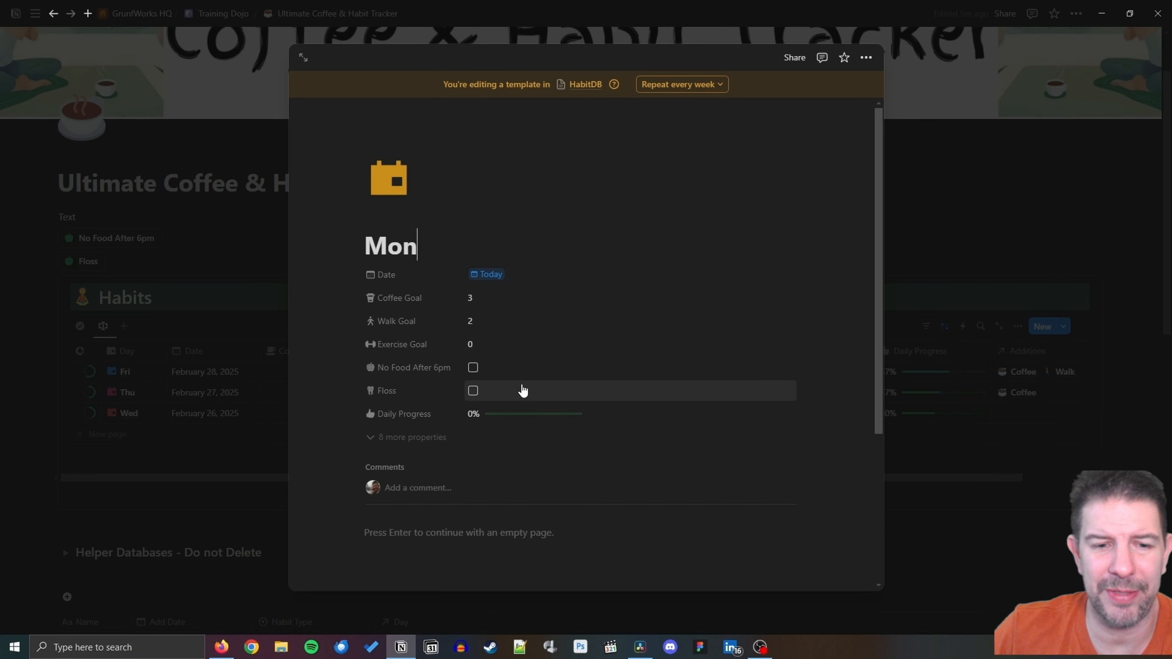
pyautogui.click(1008, 234)
# Hide the Additions column in the current Habits view and switch Habits to its weekly checkbox view.
pyautogui.click(1044, 350)
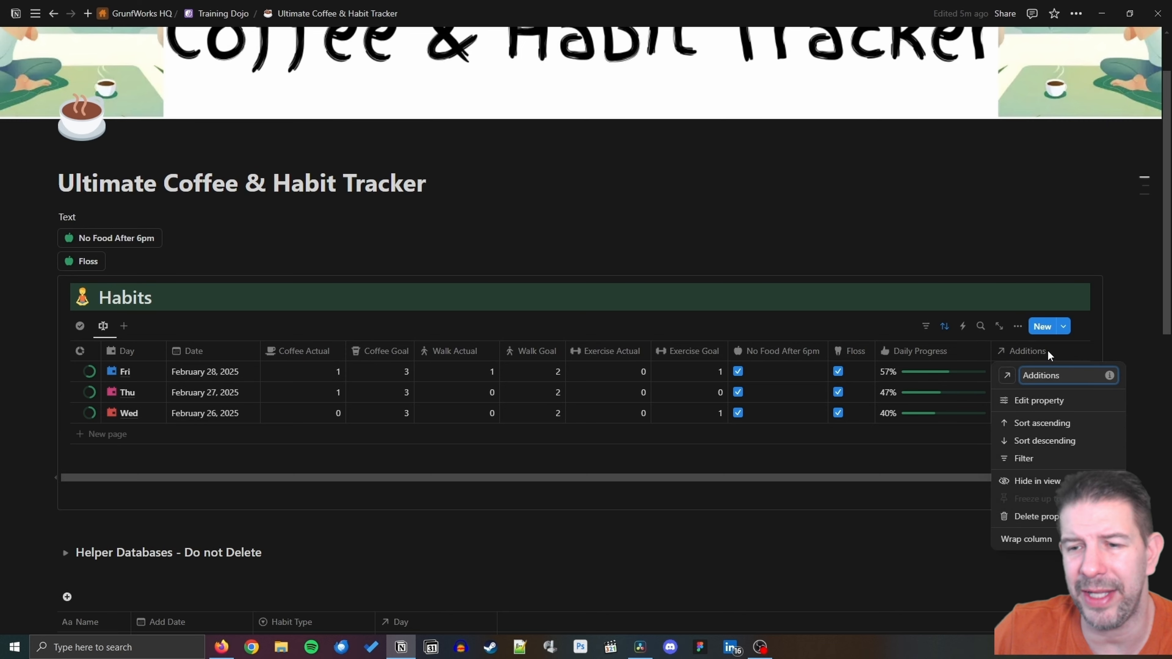
pyautogui.click(1036, 481)
pyautogui.scroll(-3, 374, 444)
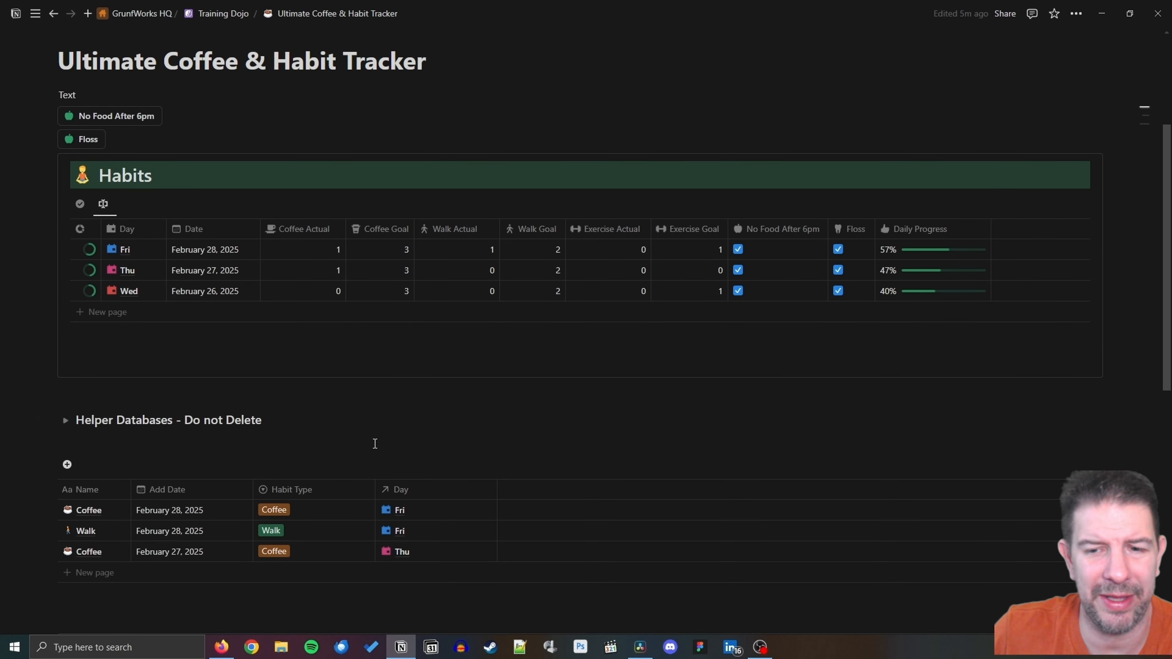
pyautogui.scroll(-2, 375, 444)
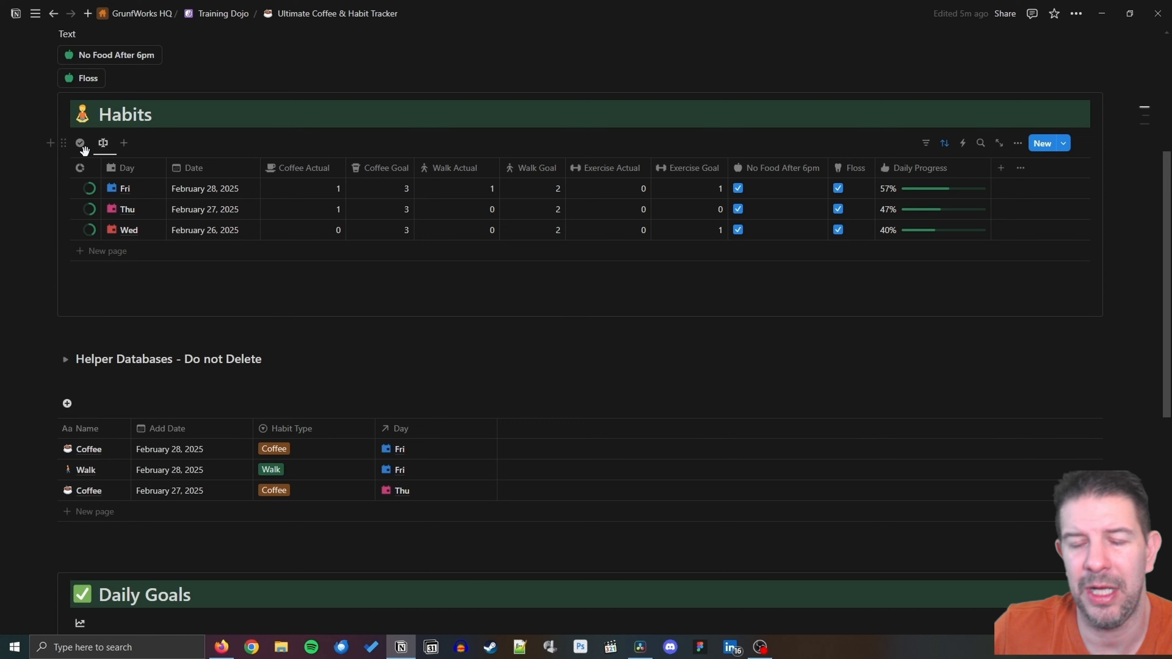
pyautogui.click(83, 147)
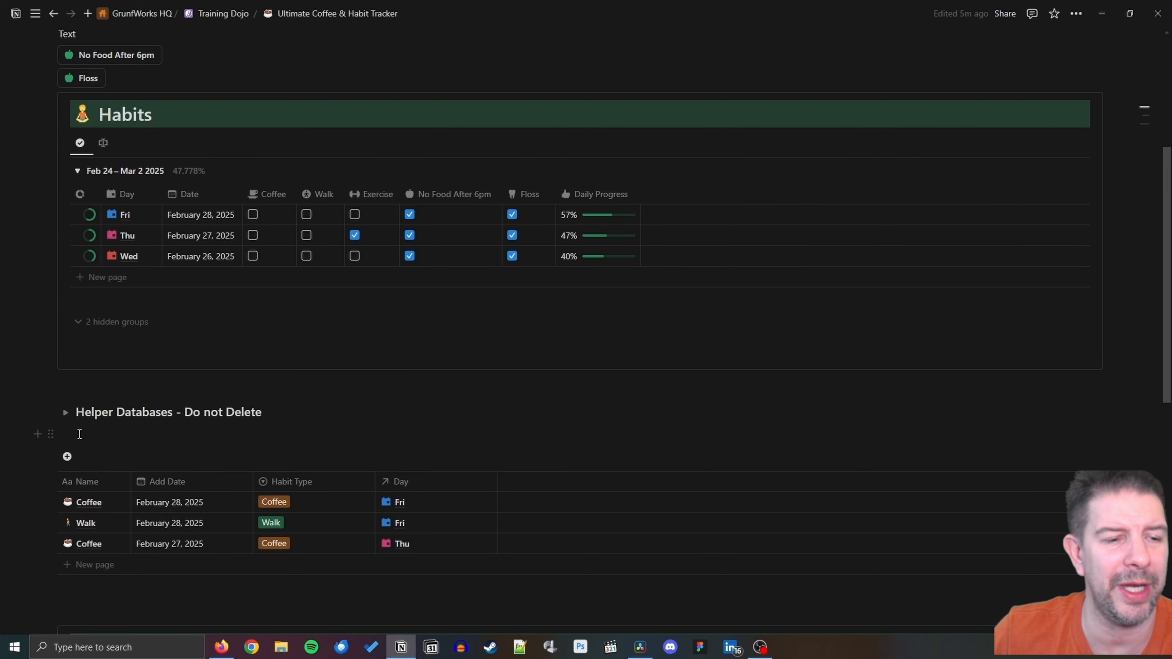
# Expand the Helper Databases toggle and add the Heading 3 "Additions DB - Needed for Adding Coffee, Walk, Exercise" above the additions database.
pyautogui.click(65, 412)
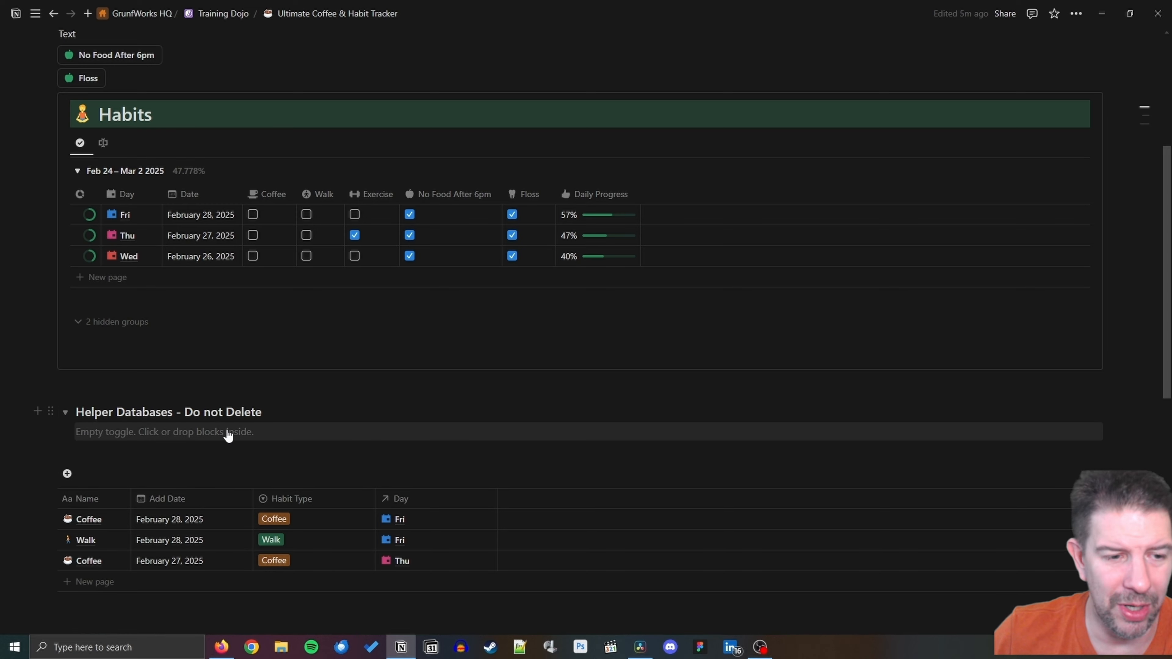
pyautogui.click(150, 461)
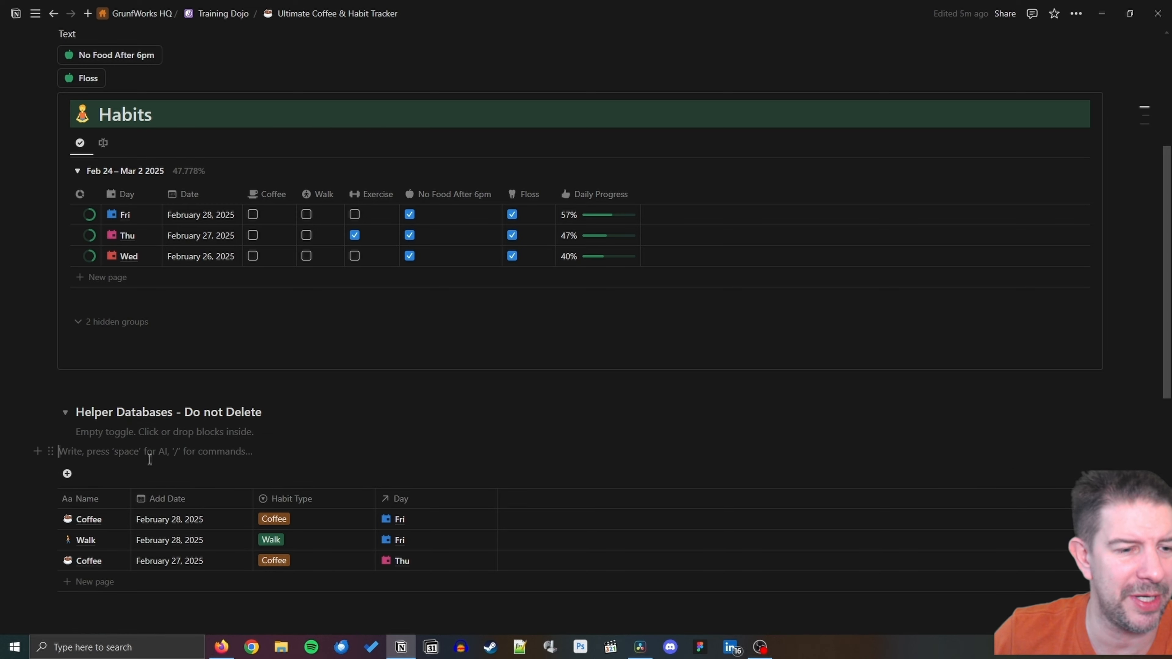
pyautogui.write('/h3')
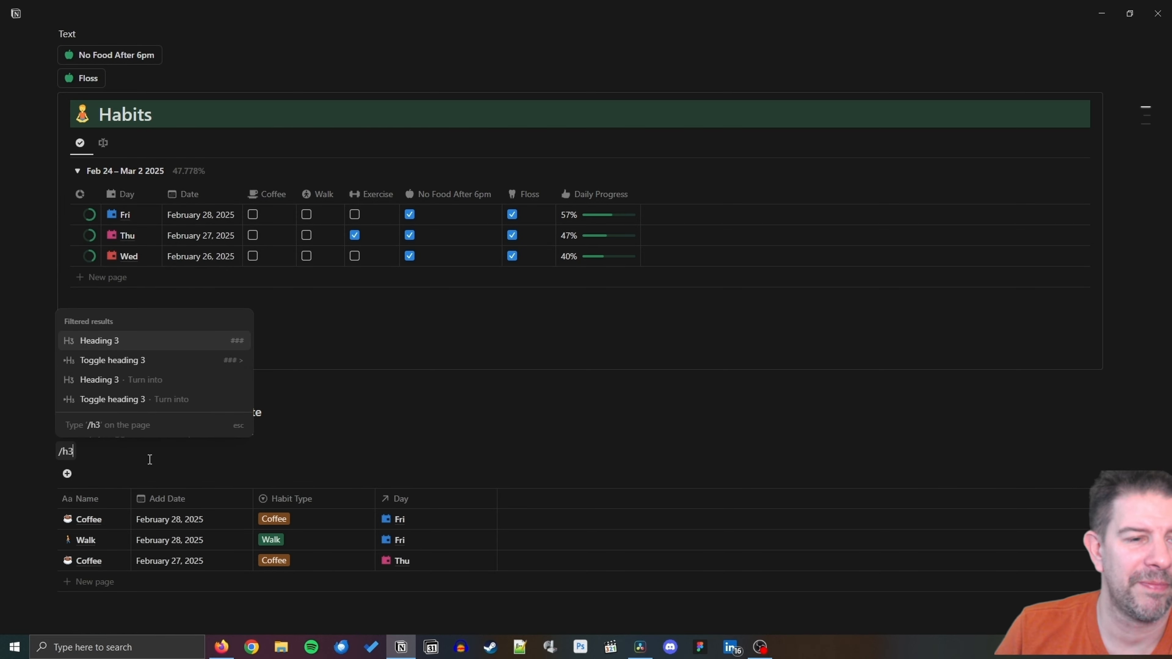
pyautogui.press('Return')
pyautogui.write('A')
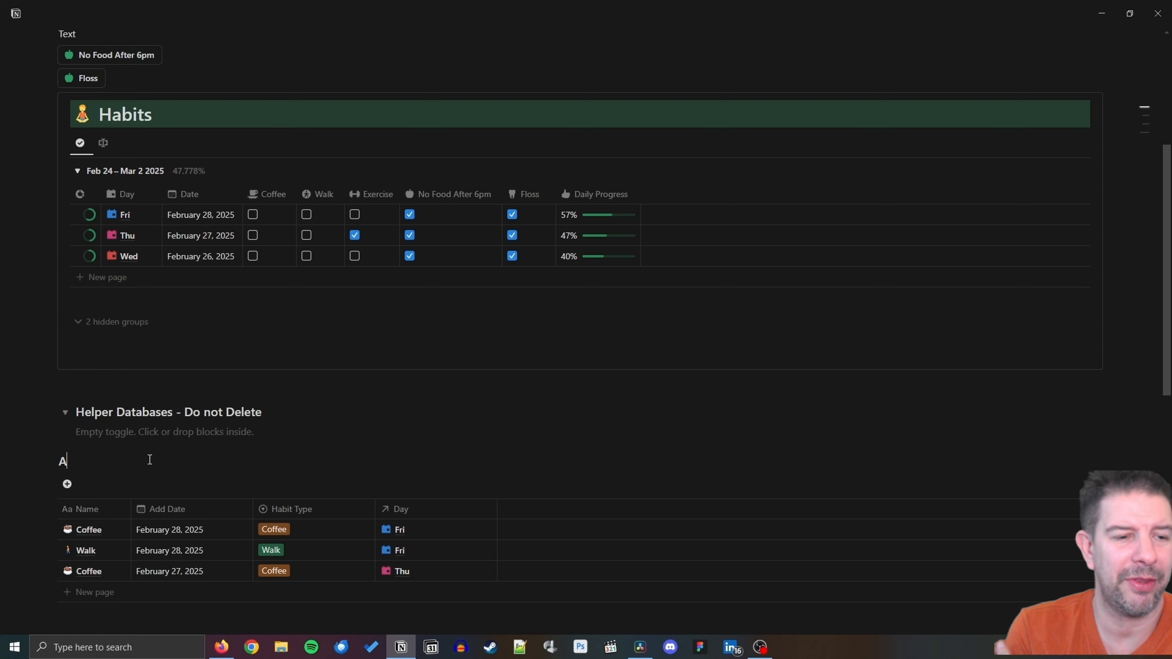
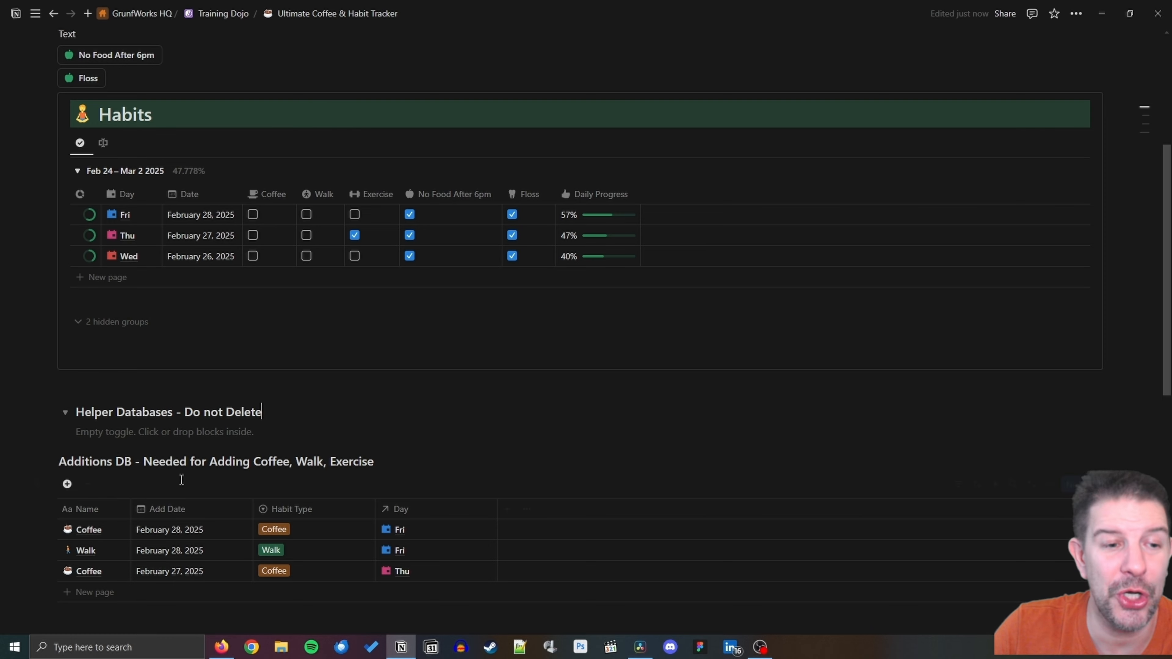
# Insert an empty callout above the Additions DB heading and give the heading a green background.
pyautogui.press('Return')
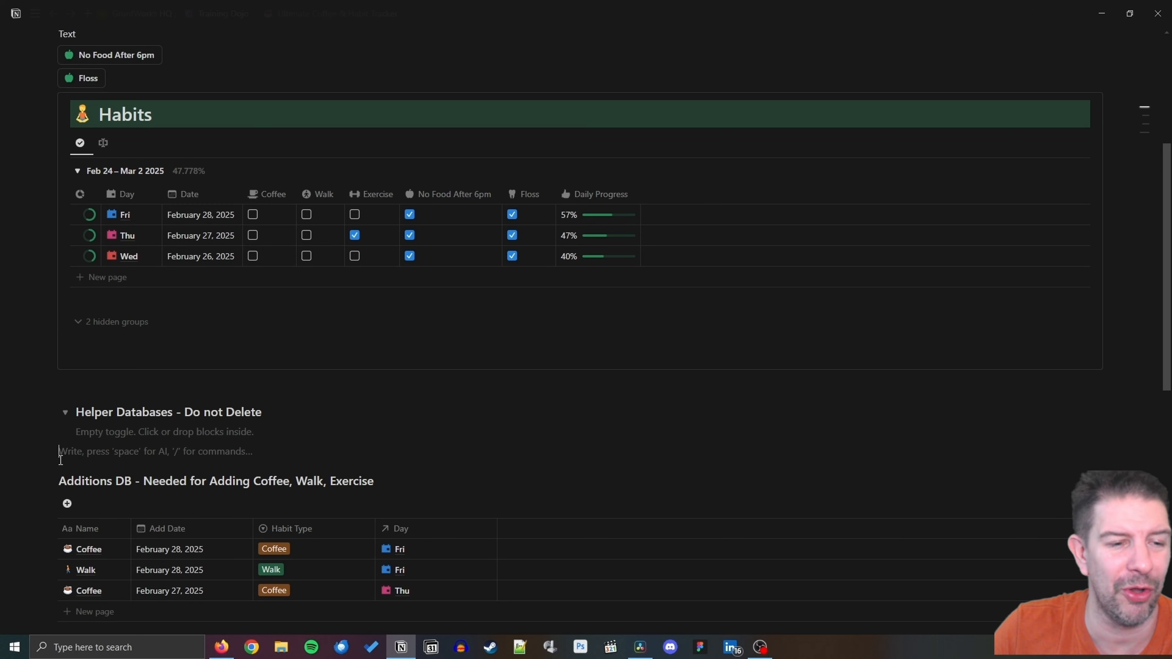
pyautogui.write('/call')
pyautogui.press('Return')
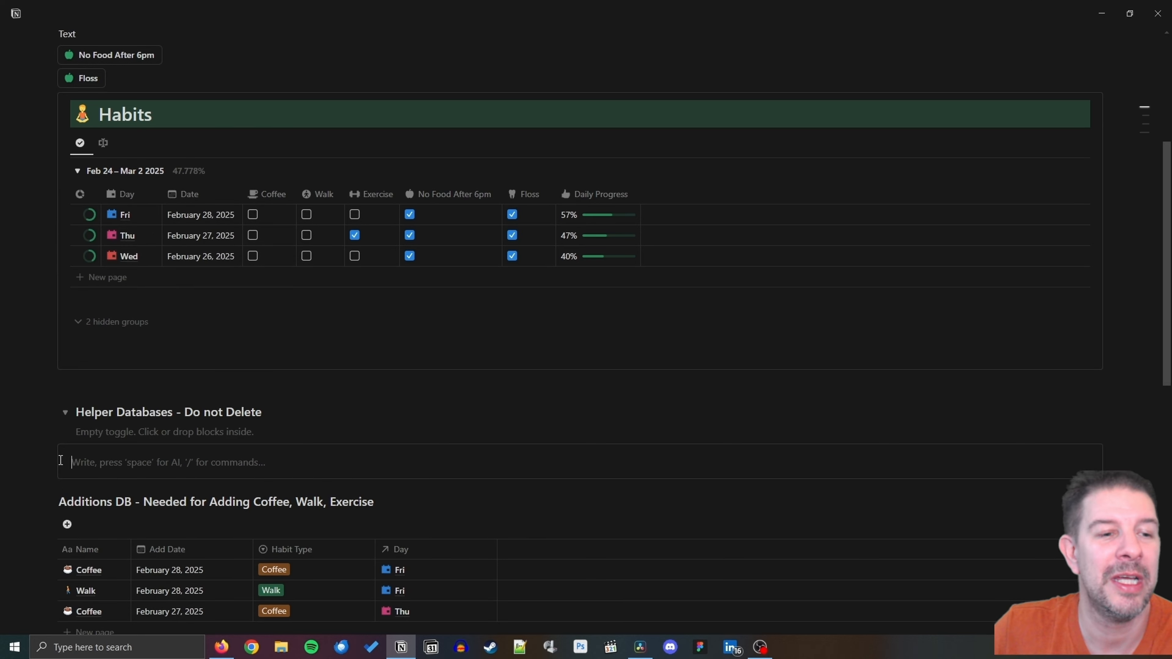
pyautogui.click(51, 501)
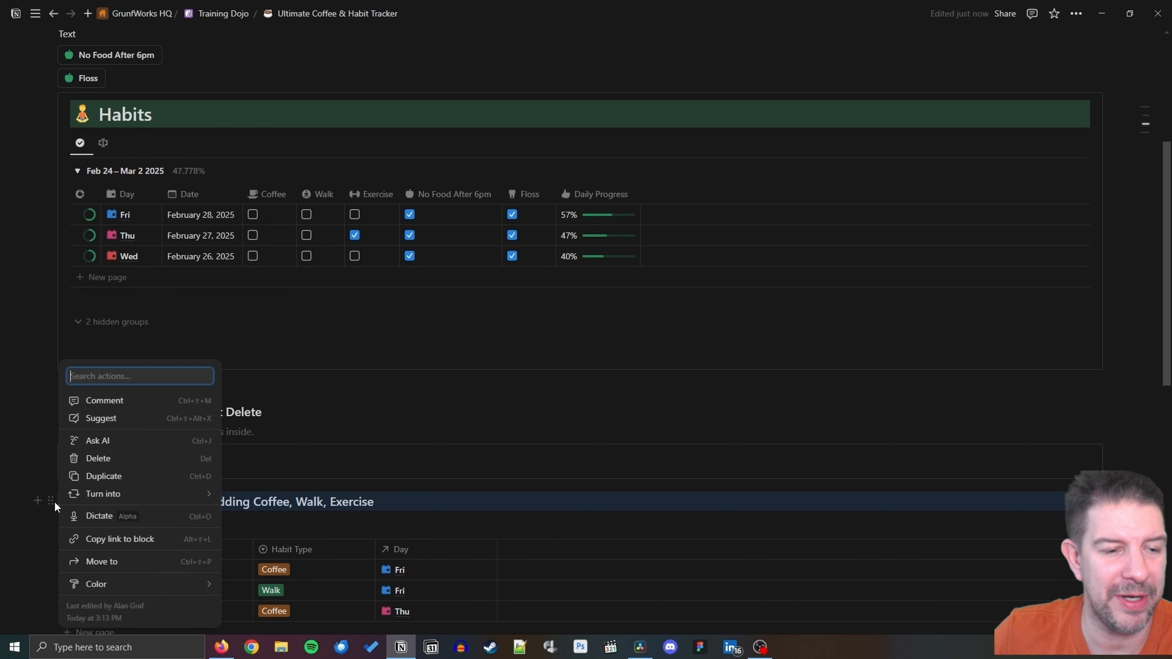
pyautogui.moveTo(187, 597)
pyautogui.click(284, 549)
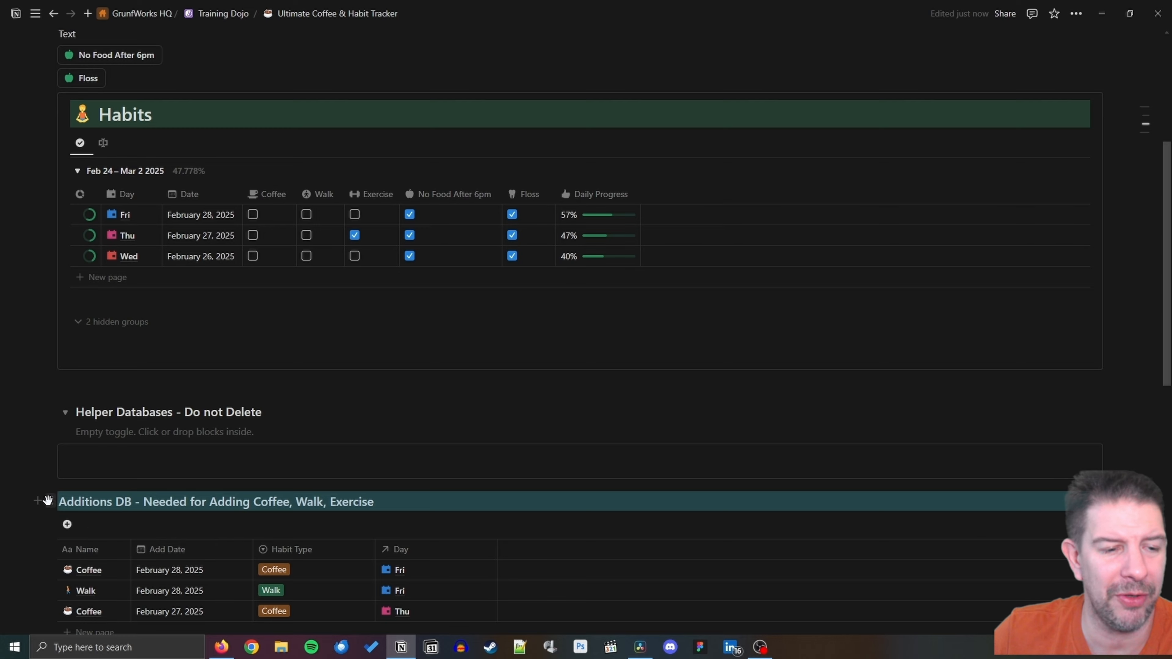
# Move the Additions DB heading and its database into the callout inside the Helper Databases toggle, then collapse the toggle.
pyautogui.moveTo(51, 502); pyautogui.dragTo(106, 454)
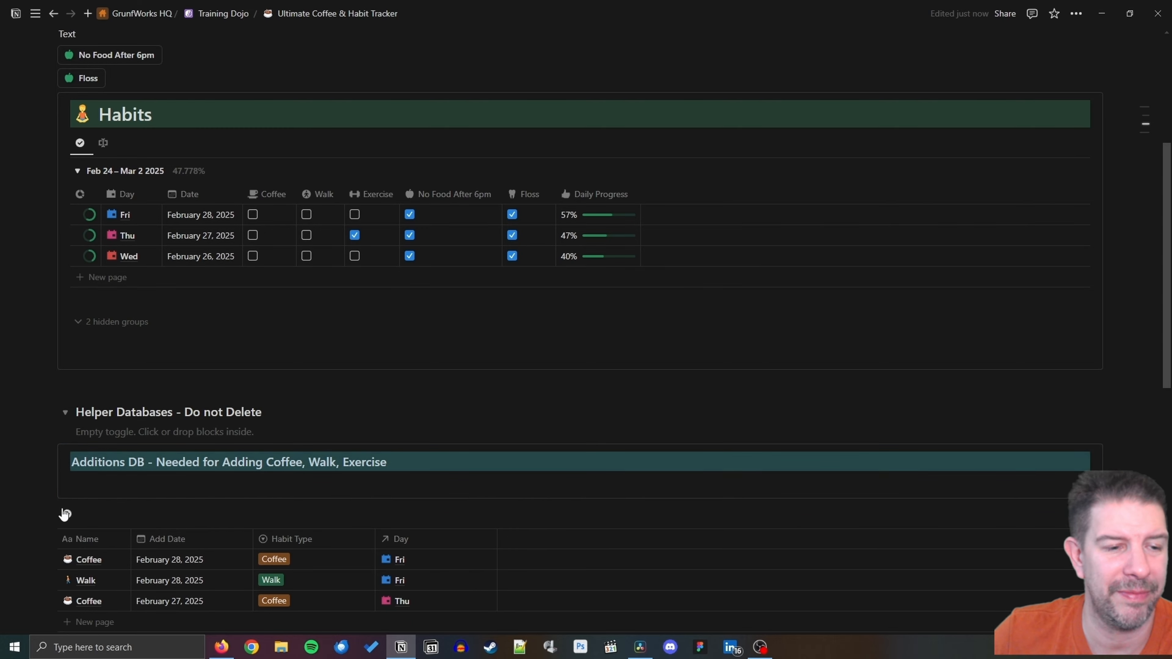
pyautogui.moveTo(51, 514); pyautogui.dragTo(76, 432)
pyautogui.click(65, 412)
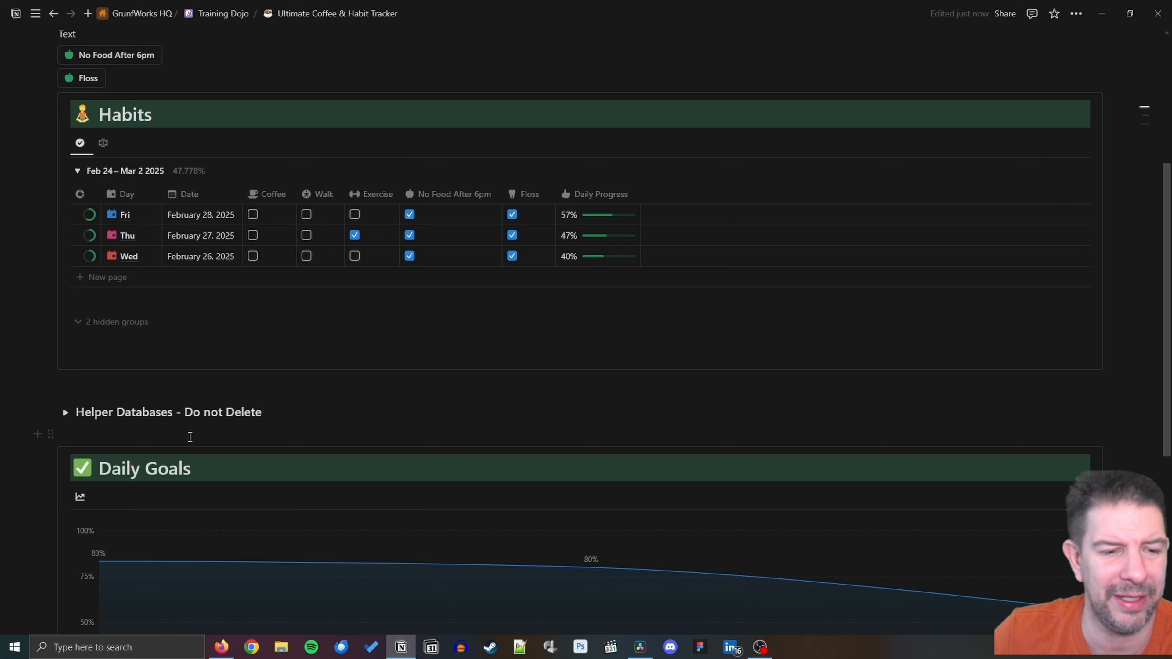
# Place the Daily Goals callout in a column to the right of Habits, widen the Habits column and expand the Helper Databases toggle.
pyautogui.moveTo(50, 460); pyautogui.dragTo(1103, 103)
pyautogui.moveTo(581, 164); pyautogui.dragTo(707, 169)
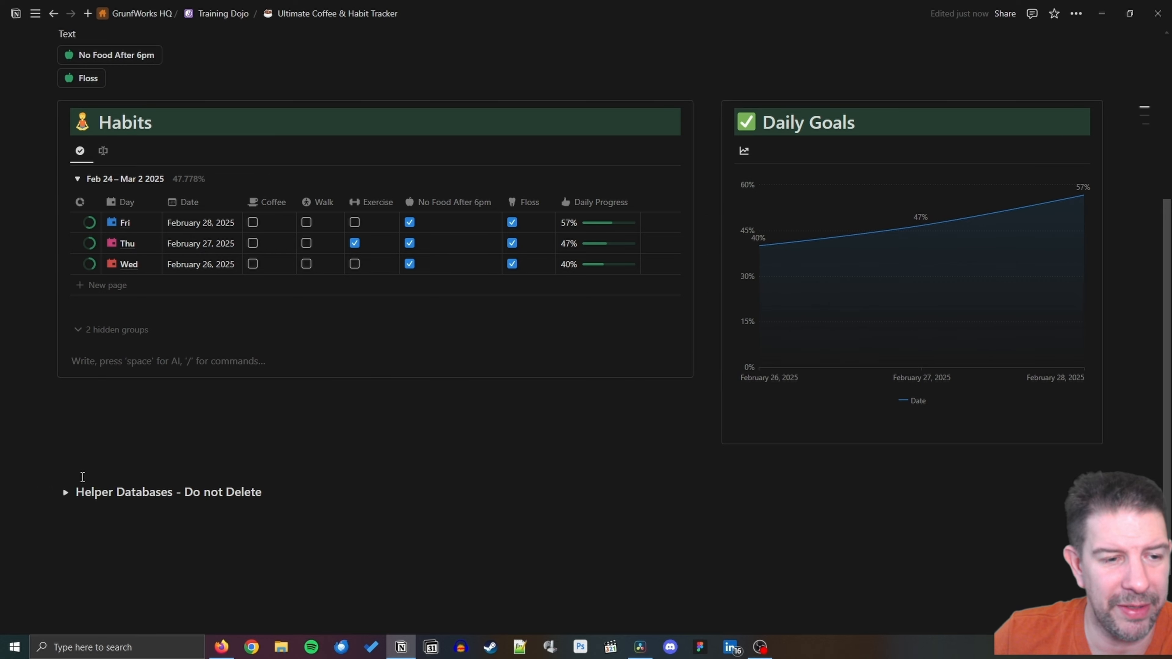
pyautogui.click(65, 492)
pyautogui.scroll(1, 156, 397)
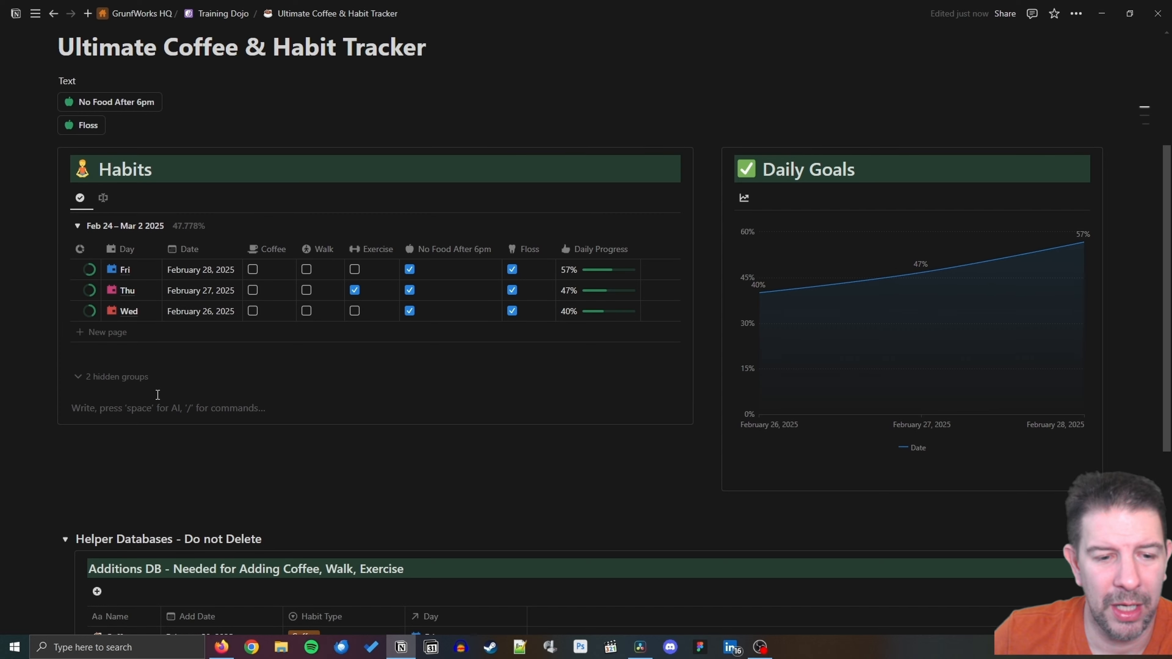
pyautogui.scroll(-1, 152, 365)
# Insert a button block below the Floss button, name it Coffee and give it the green coffee cup icon.
pyautogui.click(150, 81)
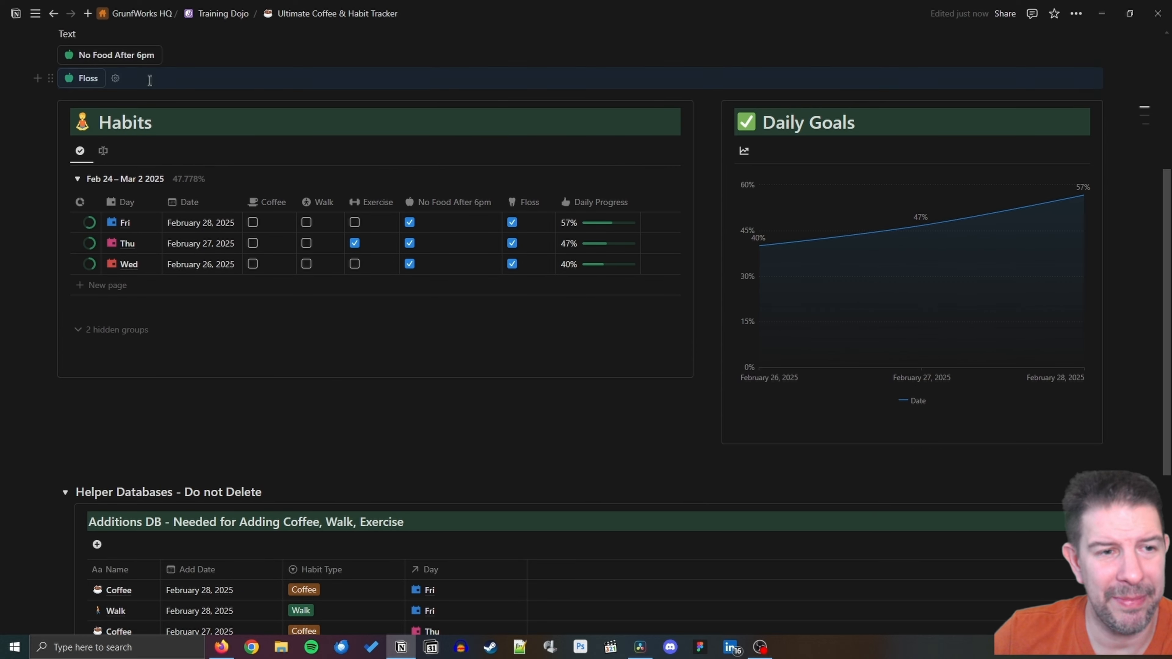
pyautogui.press('Return')
pyautogui.write('/')
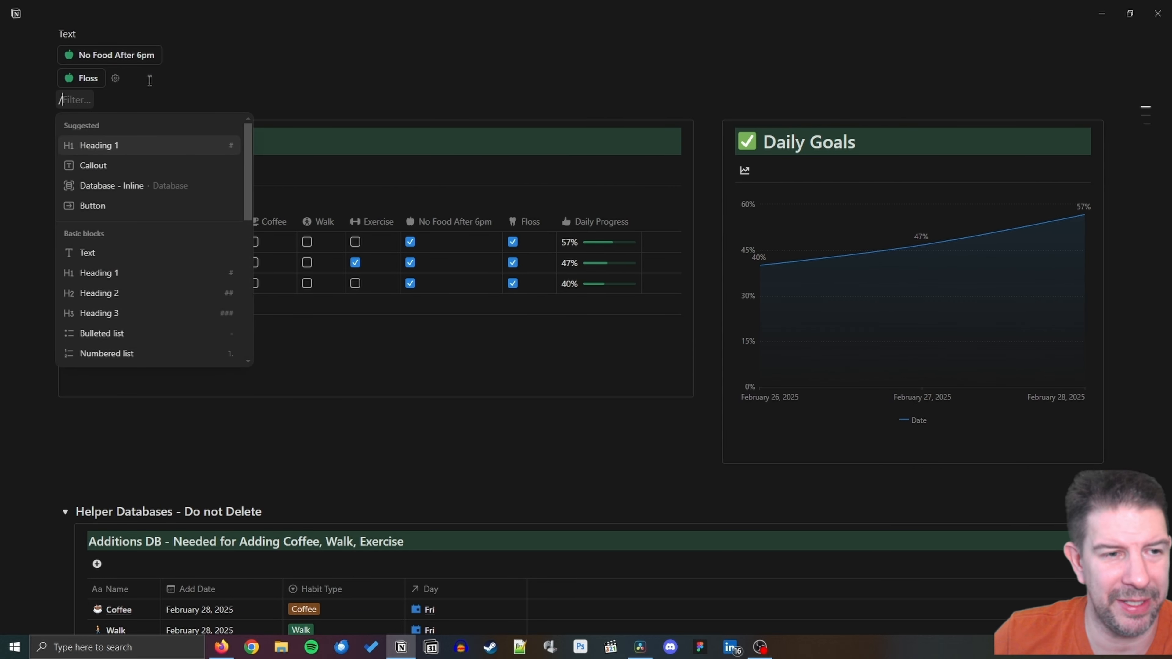
pyautogui.write('butt')
pyautogui.press('Return')
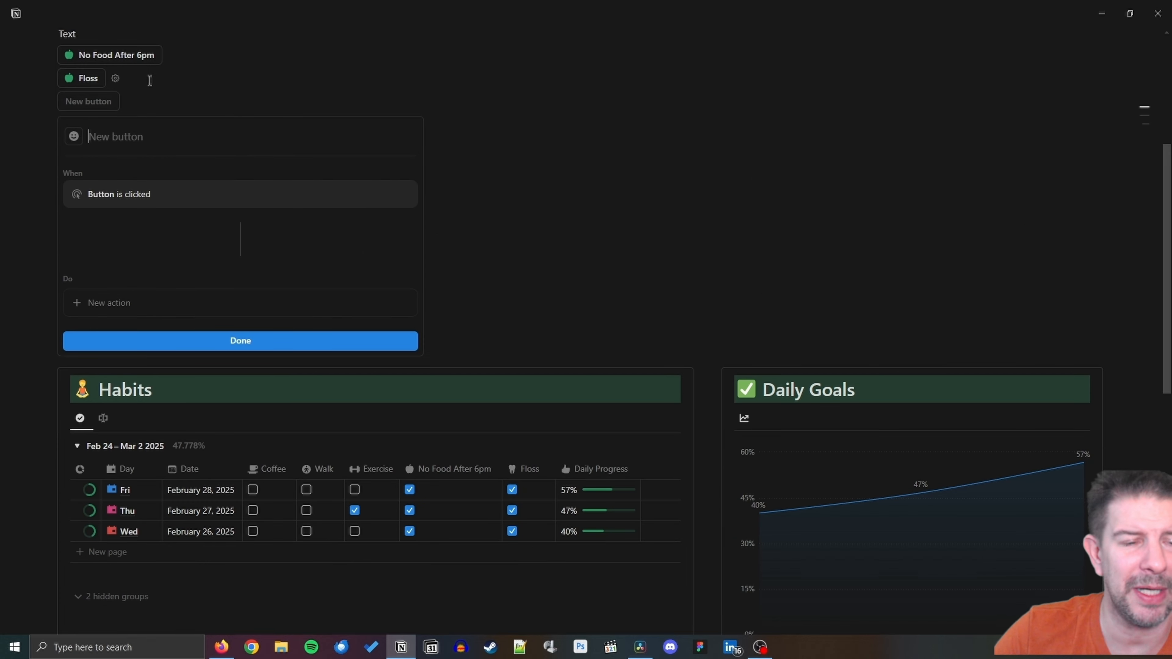
pyautogui.write('Coffee')
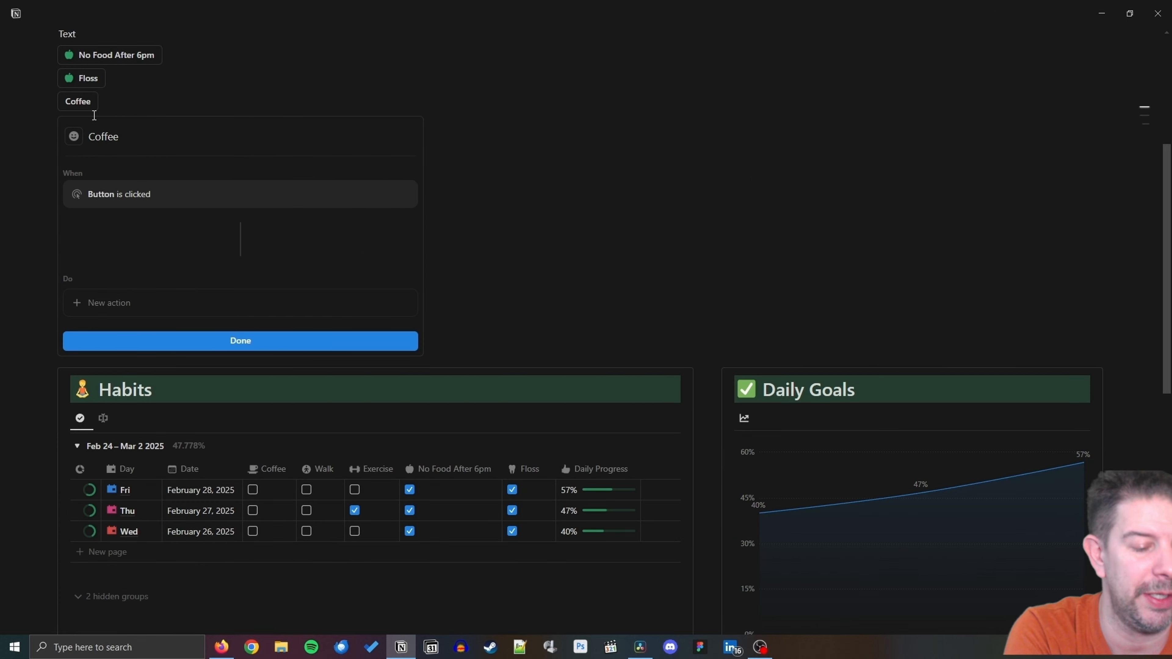
pyautogui.click(75, 137)
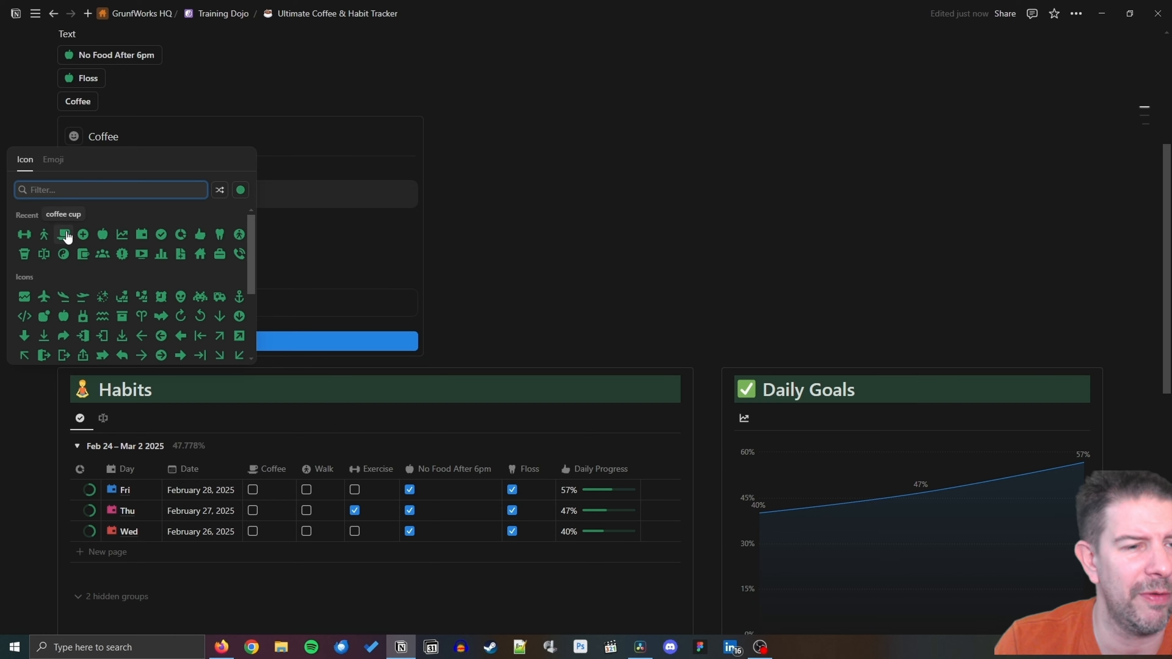
pyautogui.click(64, 235)
# Add an action to the Coffee button that adds a page to HabAddDB using the Coffee template.
pyautogui.click(117, 305)
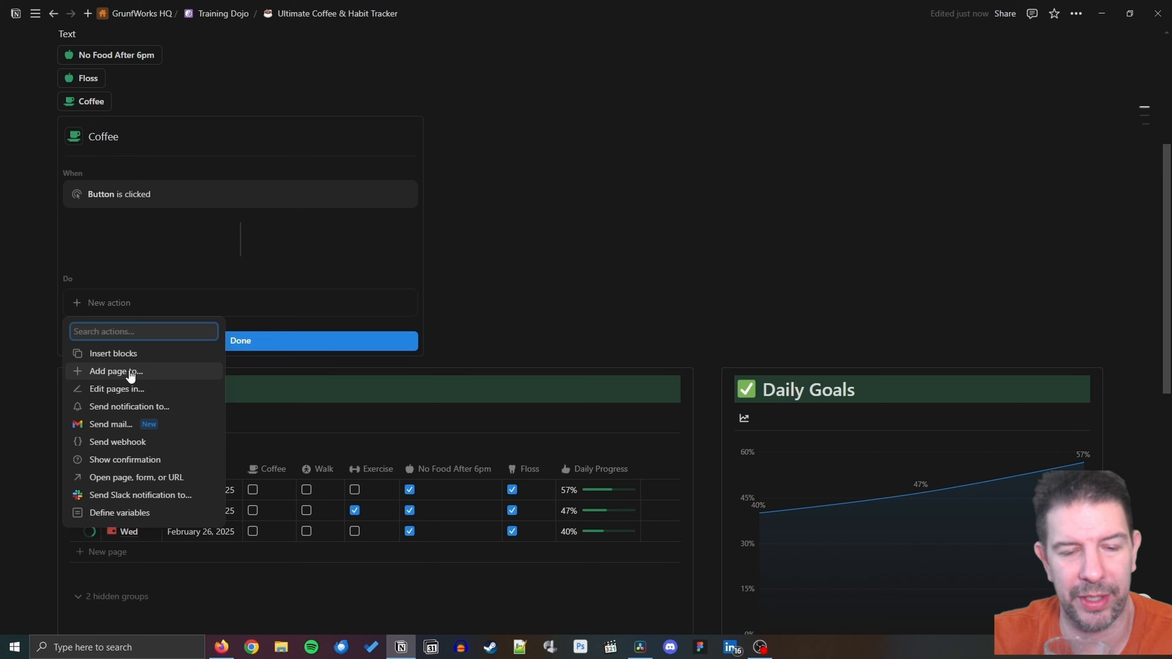
pyautogui.click(131, 372)
pyautogui.click(190, 305)
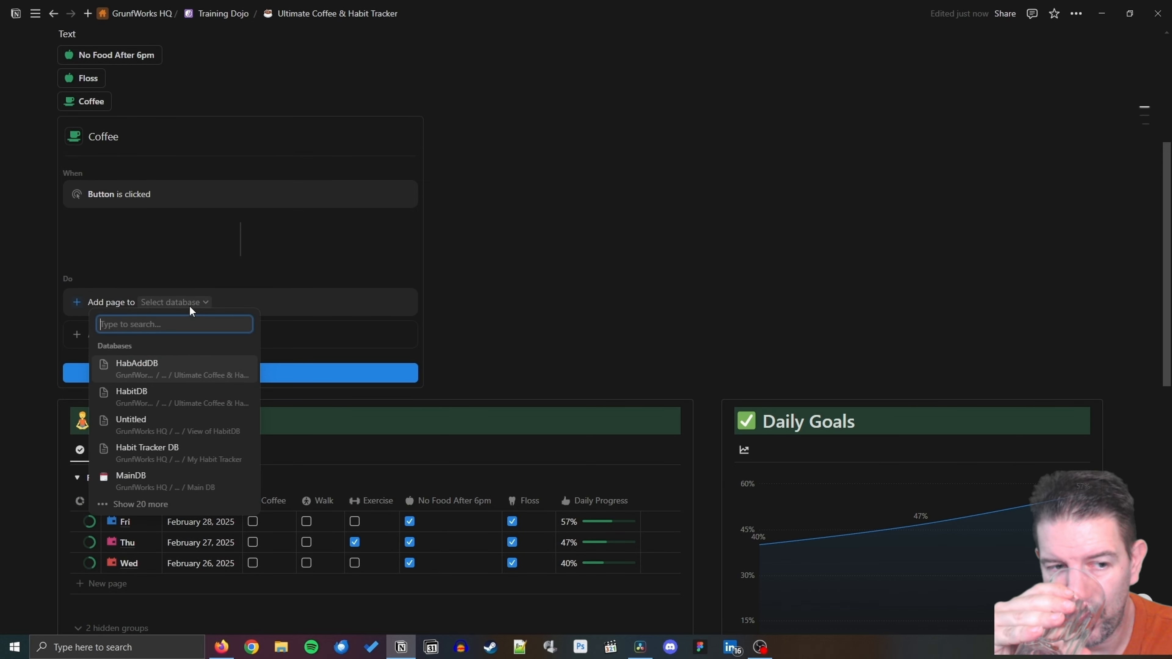
pyautogui.click(164, 370)
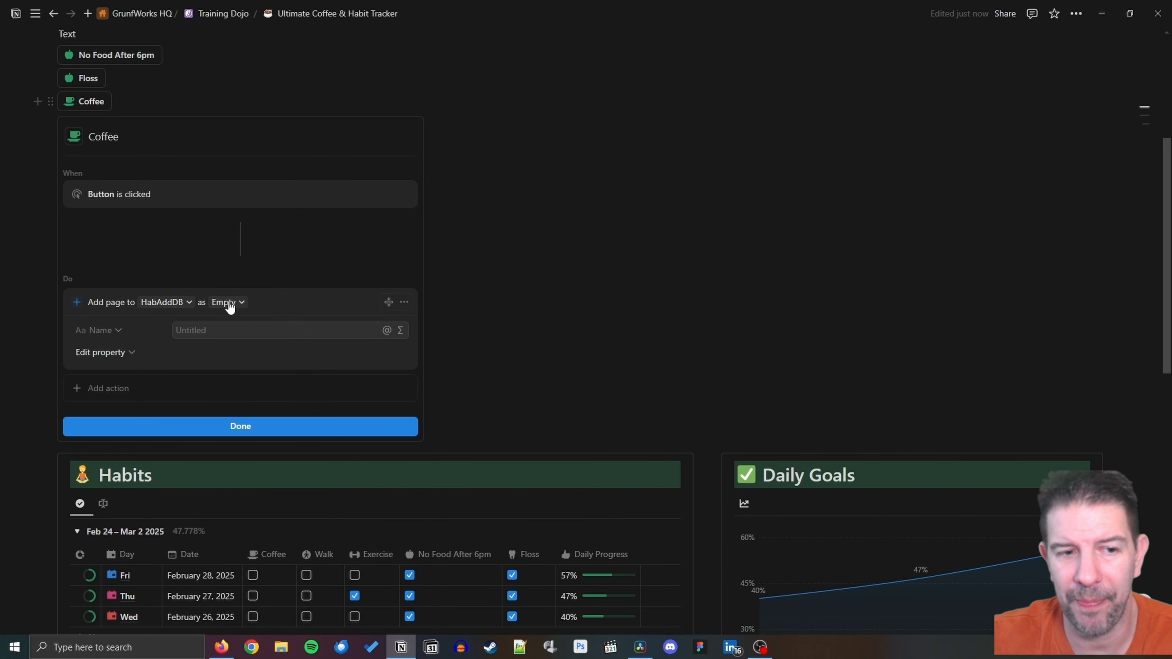
pyautogui.click(229, 303)
pyautogui.click(215, 342)
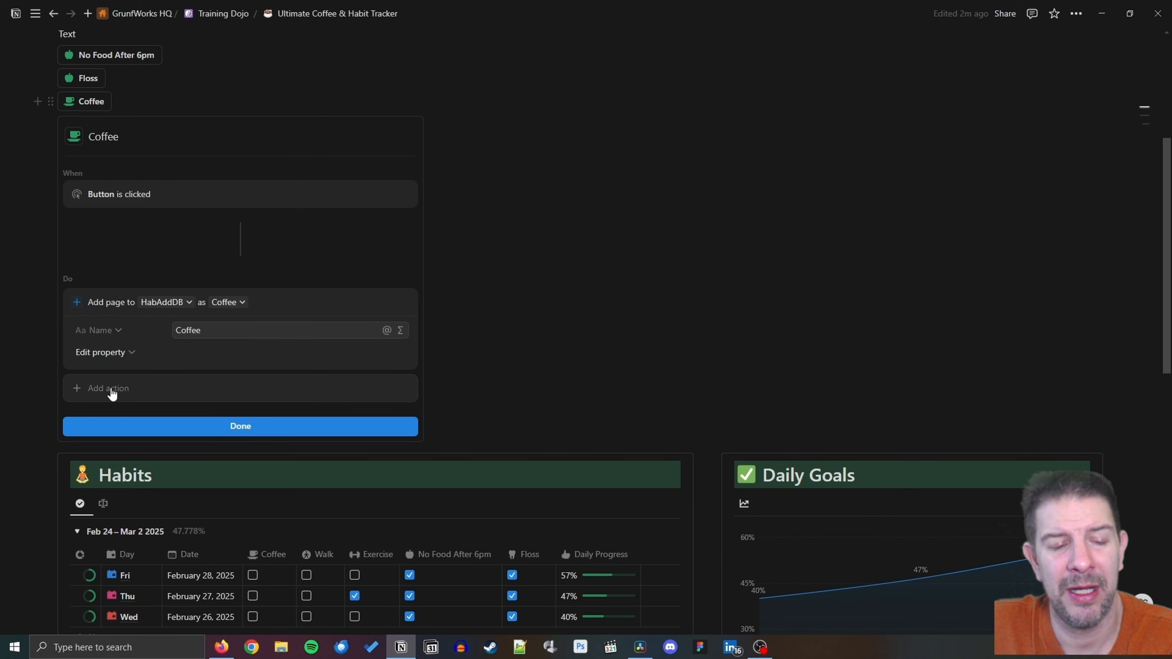
# Add an action to the Coffee button that edits pages in HabitDB whose Date start date is today.
pyautogui.click(111, 392)
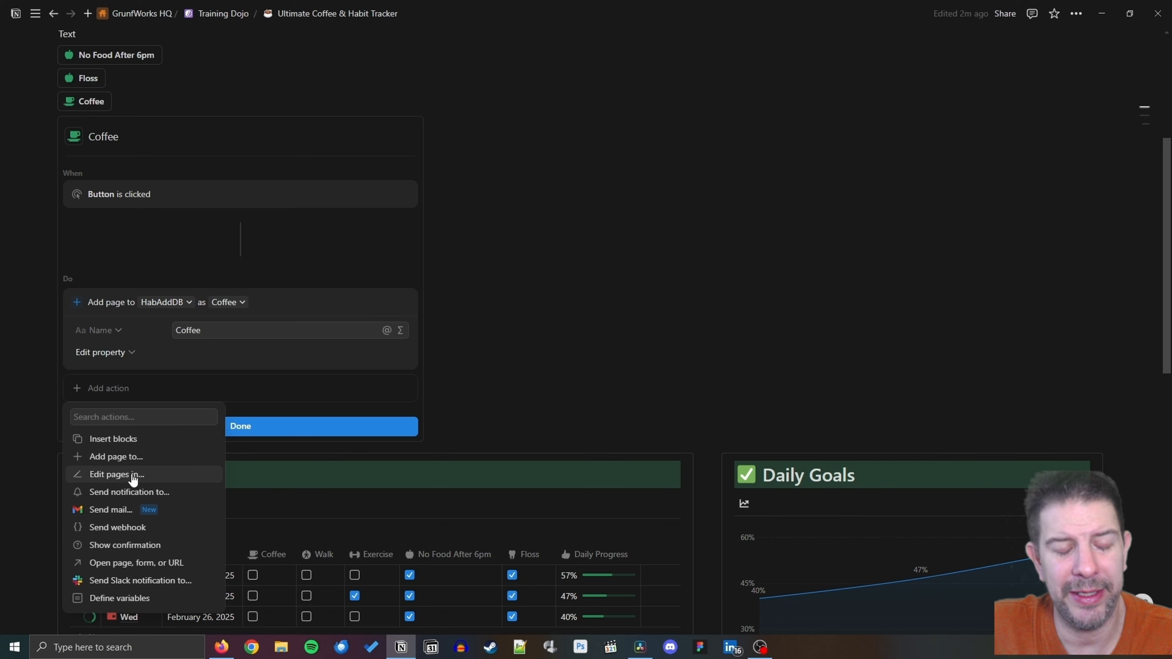
pyautogui.click(133, 475)
pyautogui.click(159, 390)
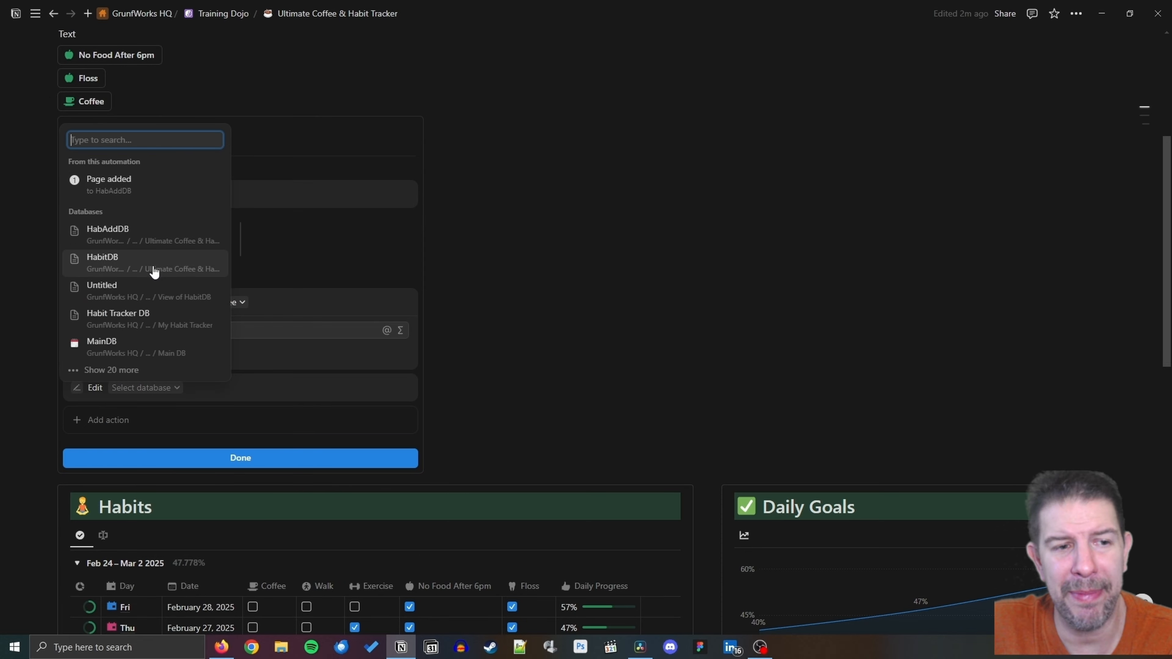
pyautogui.click(154, 262)
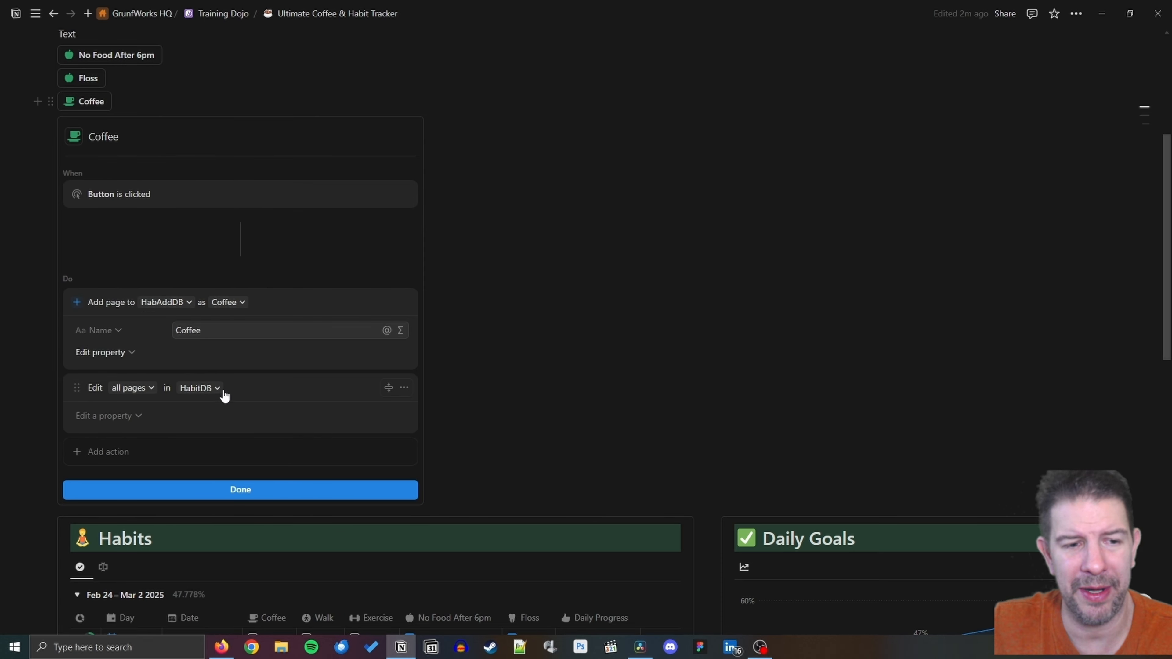
pyautogui.click(146, 392)
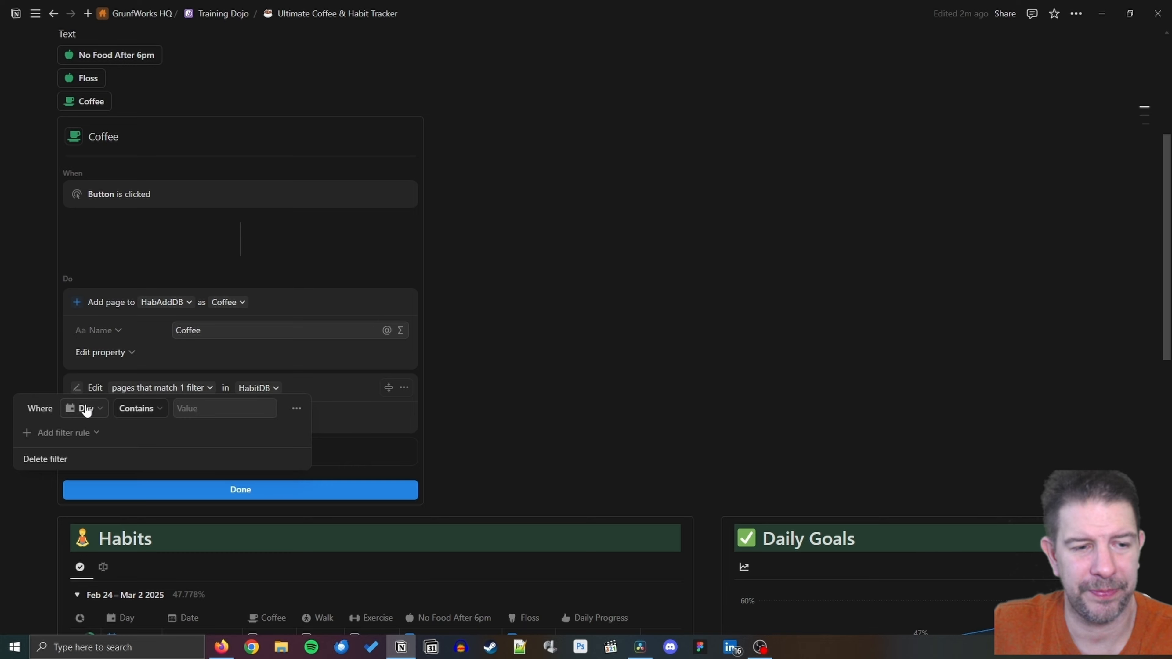
pyautogui.click(95, 413)
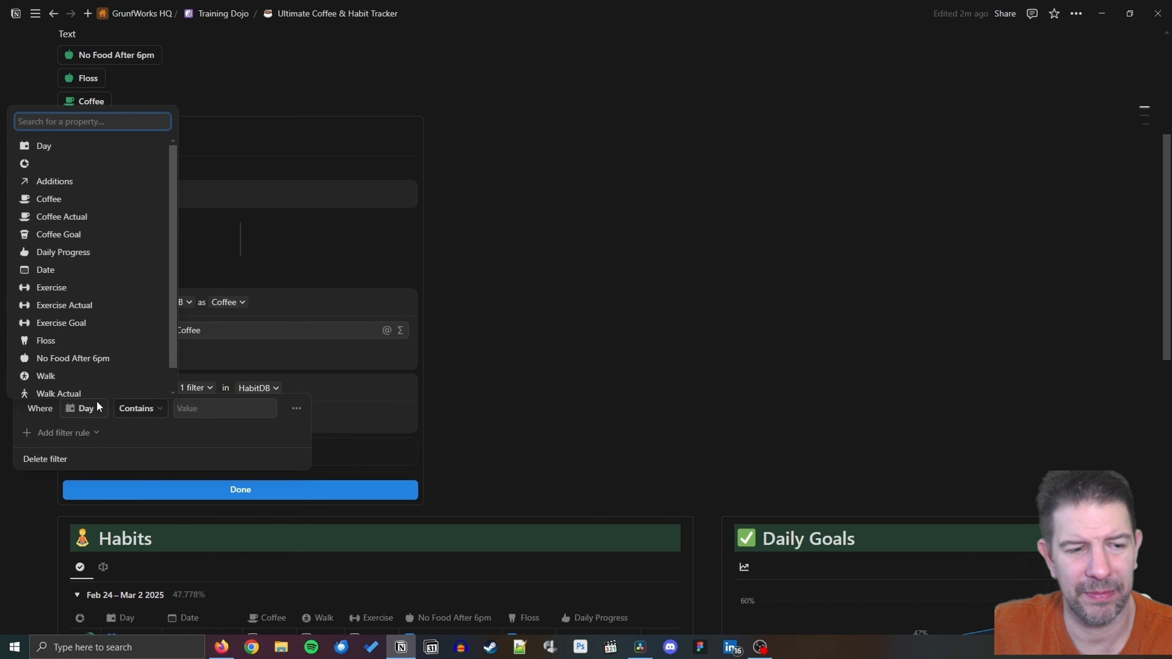
pyautogui.click(106, 272)
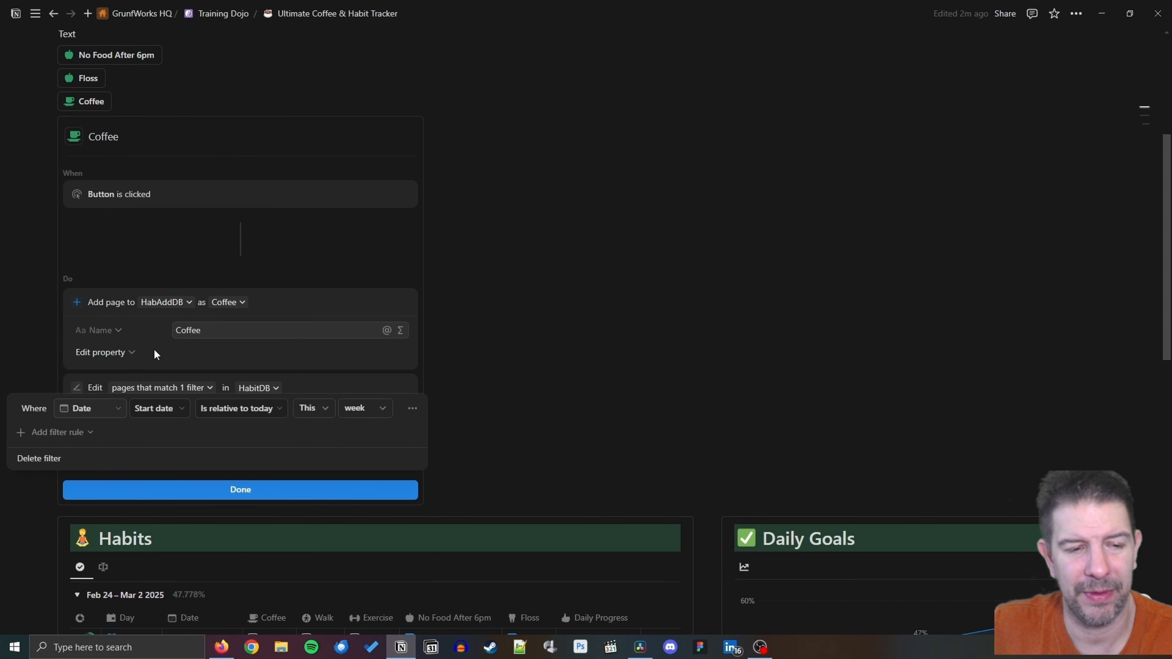
pyautogui.click(227, 406)
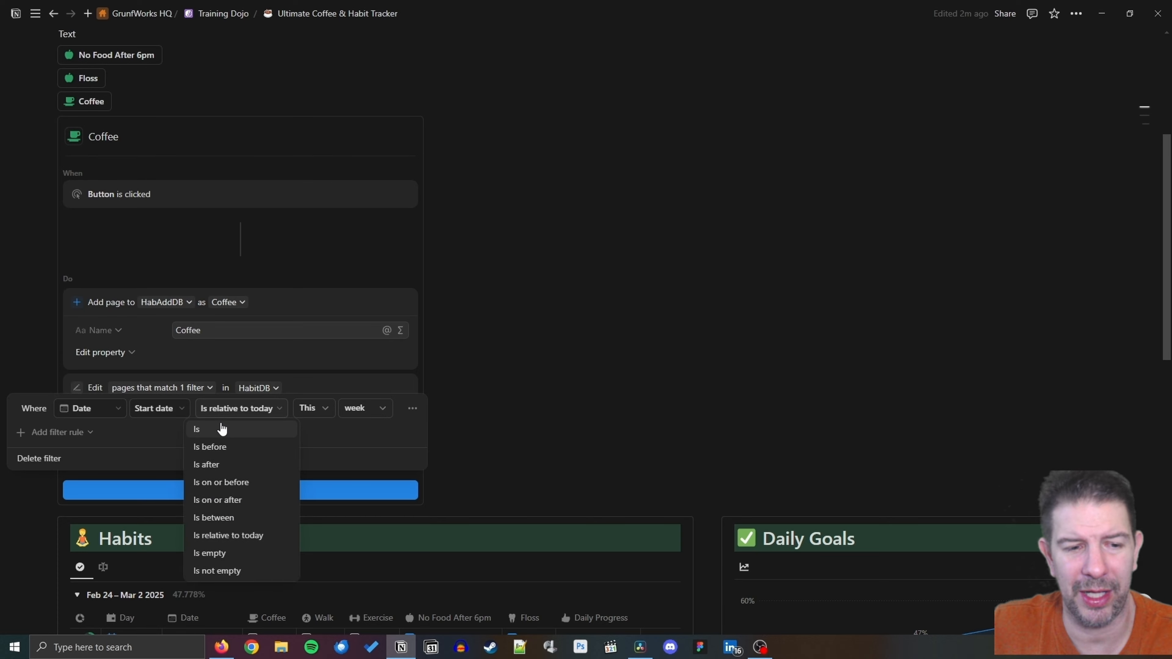
pyautogui.click(210, 427)
pyautogui.click(258, 410)
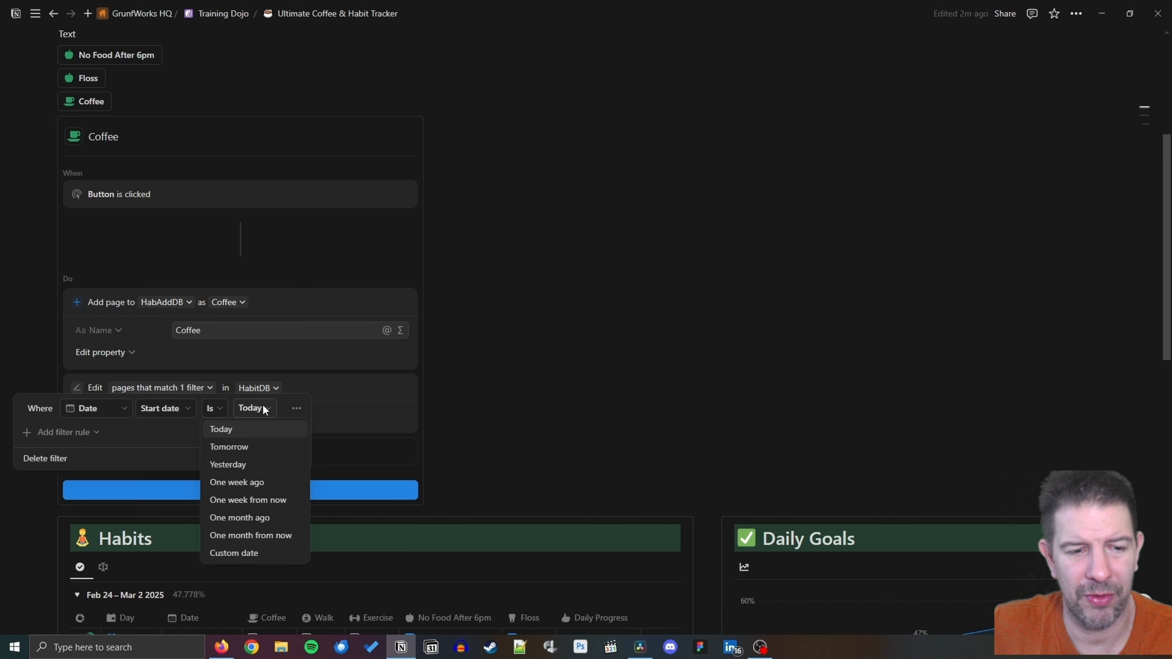
# Make the HabitDB edit action add the newly added page to the Additions property, and finish the Coffee button.
pyautogui.click(133, 415)
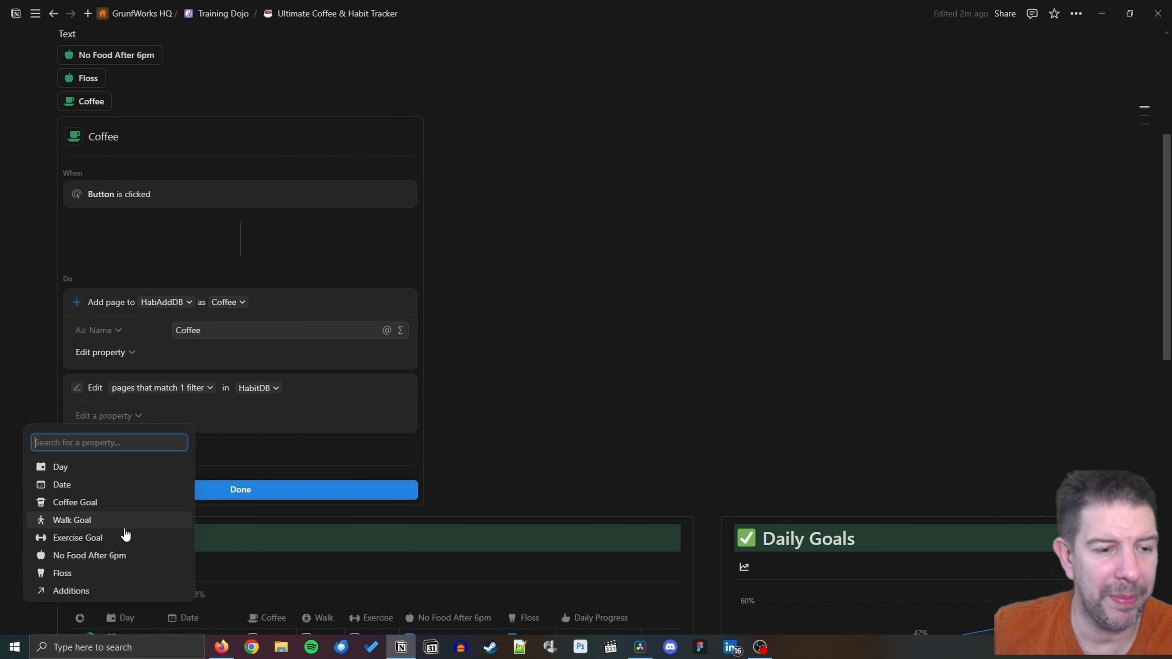
pyautogui.click(116, 590)
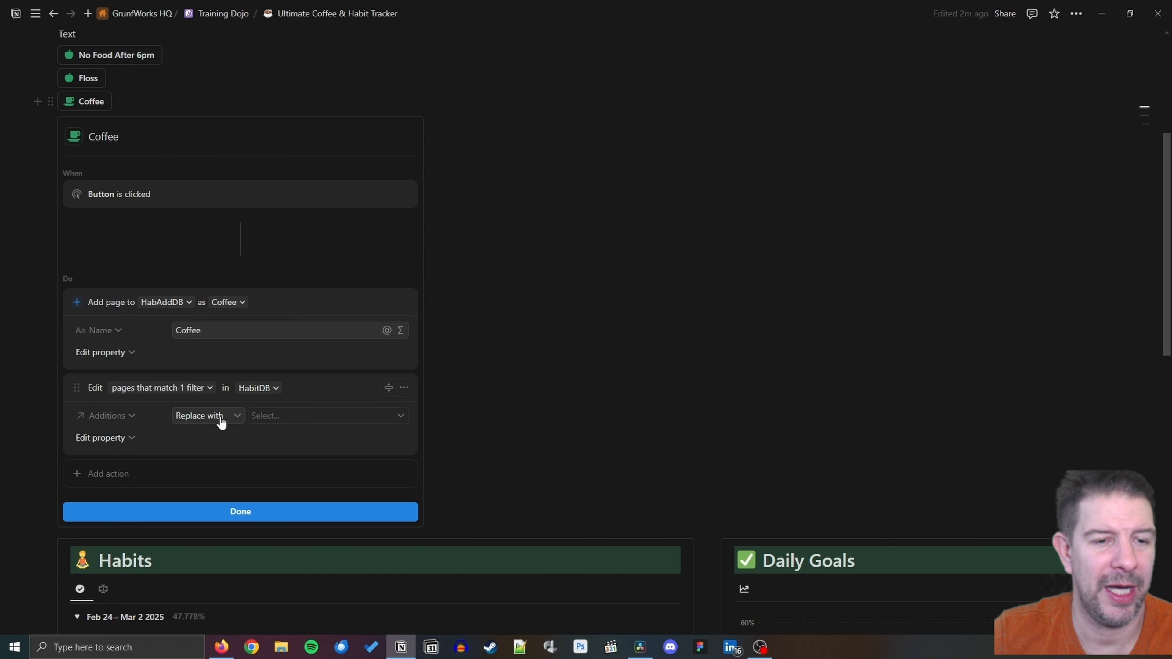
pyautogui.click(207, 418)
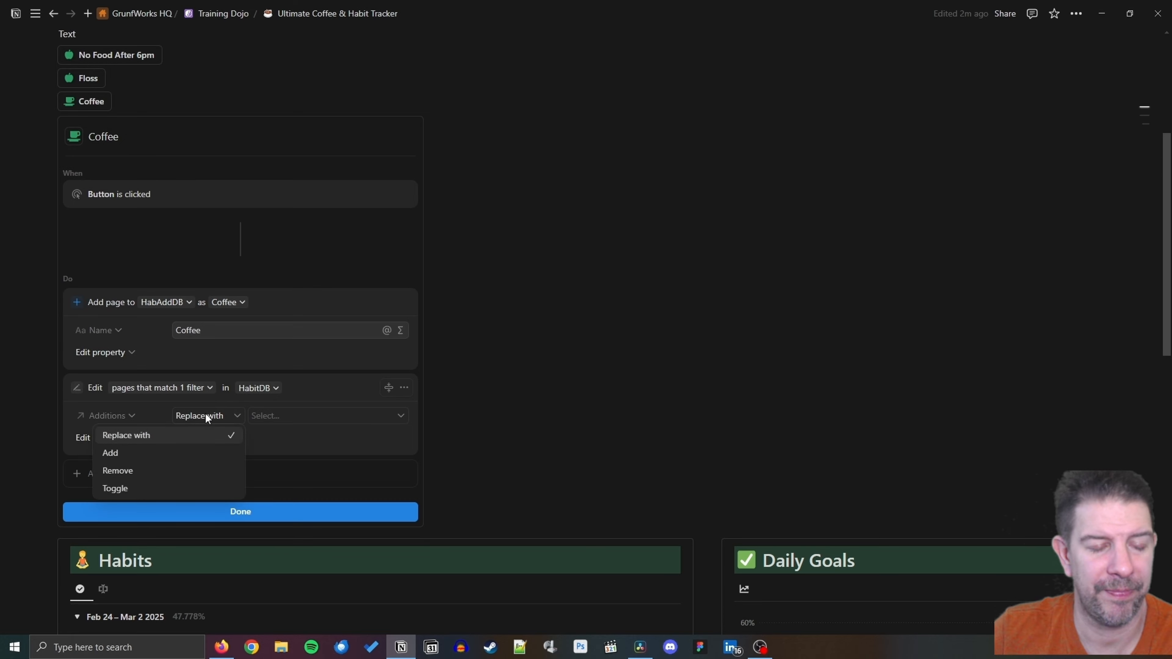
pyautogui.click(167, 452)
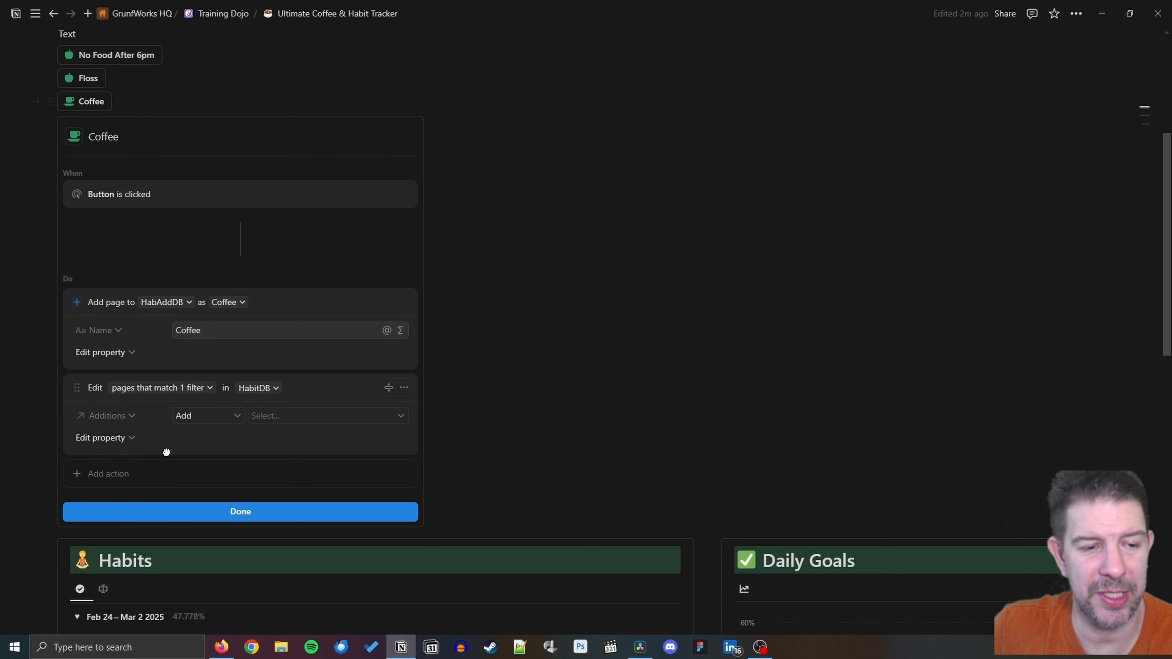
pyautogui.click(325, 417)
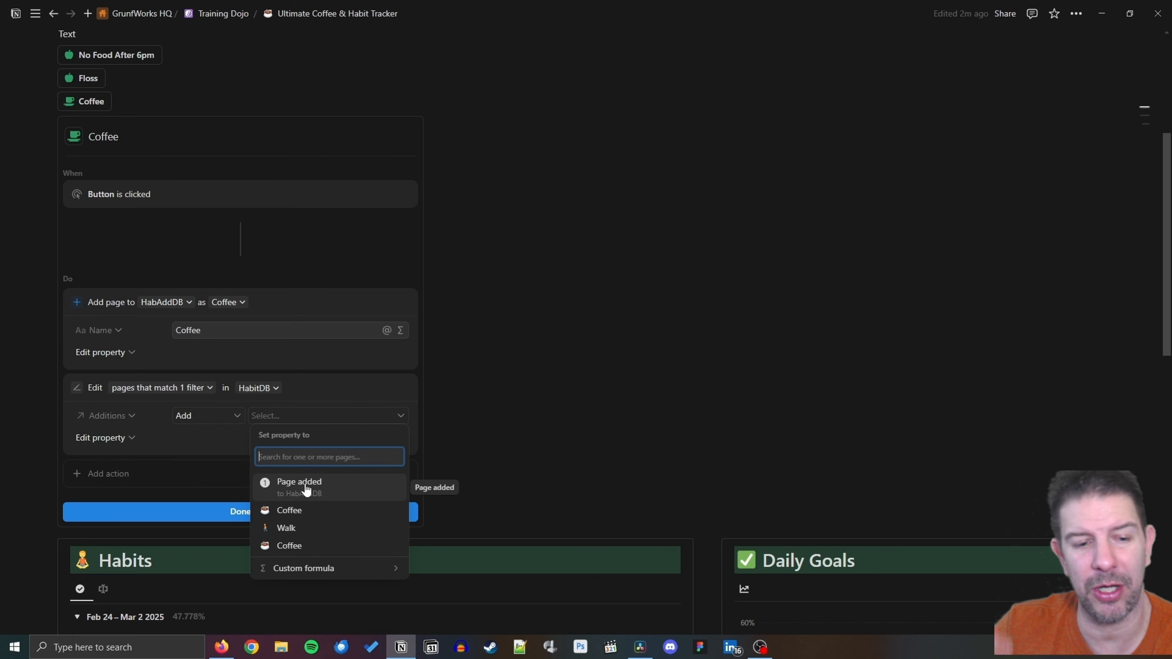
pyautogui.click(307, 488)
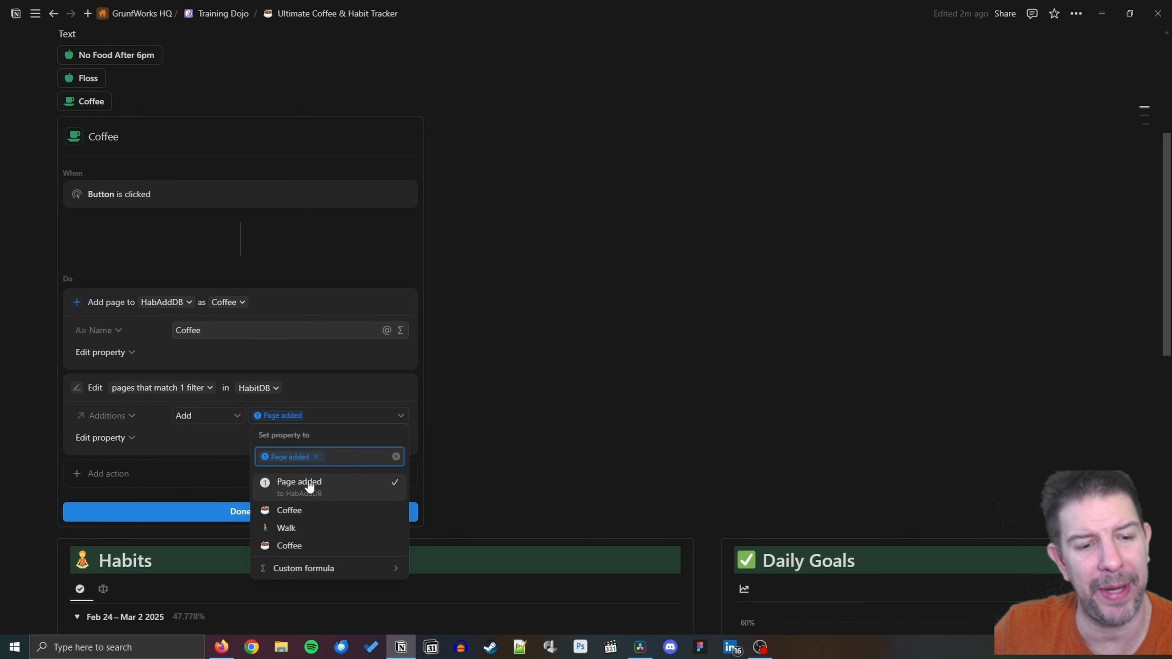
pyautogui.click(185, 500)
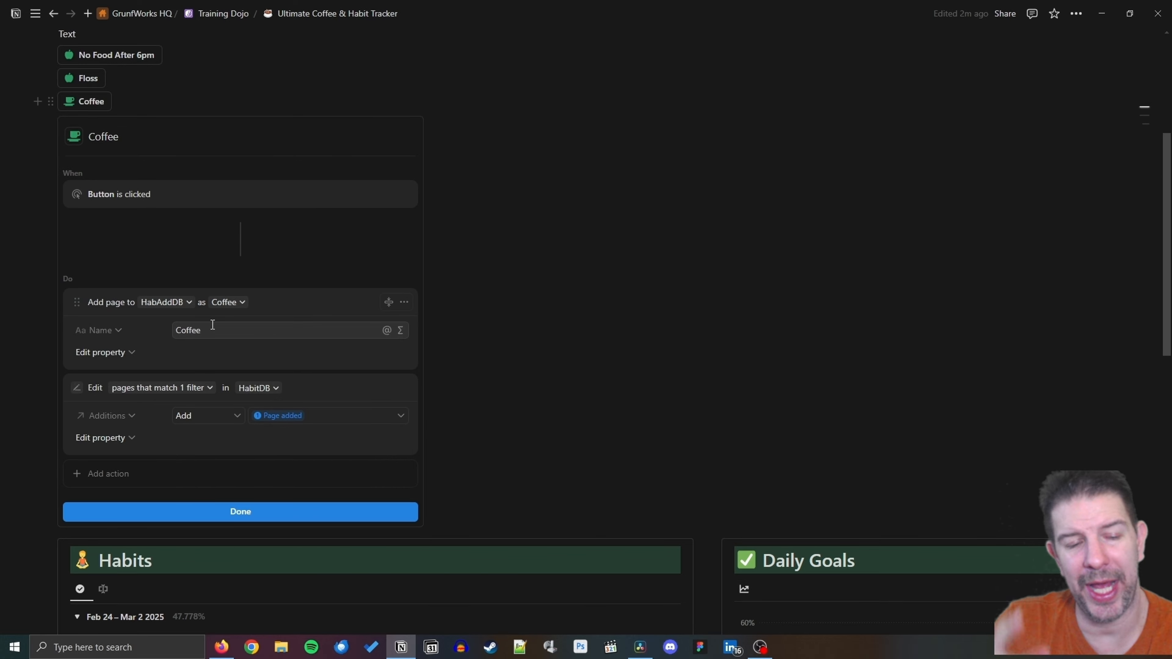
pyautogui.click(272, 513)
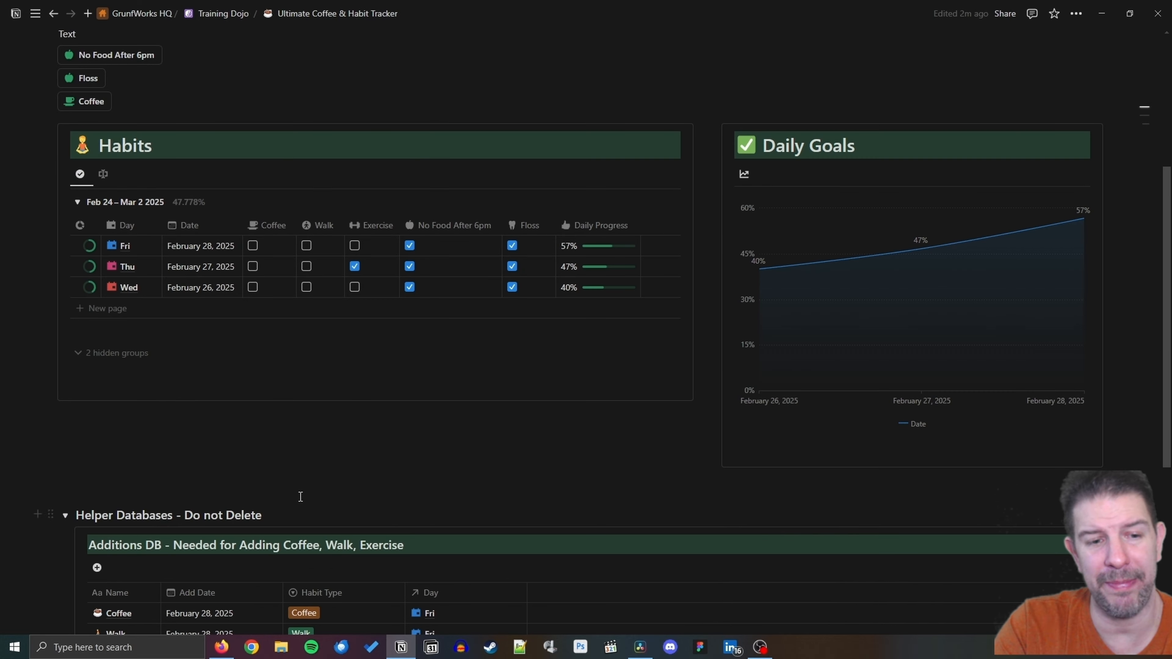
# Log two coffees with the Coffee button, checking the actual-versus-goal view of Habits and the Additions DB table.
pyautogui.scroll(-2, 369, 455)
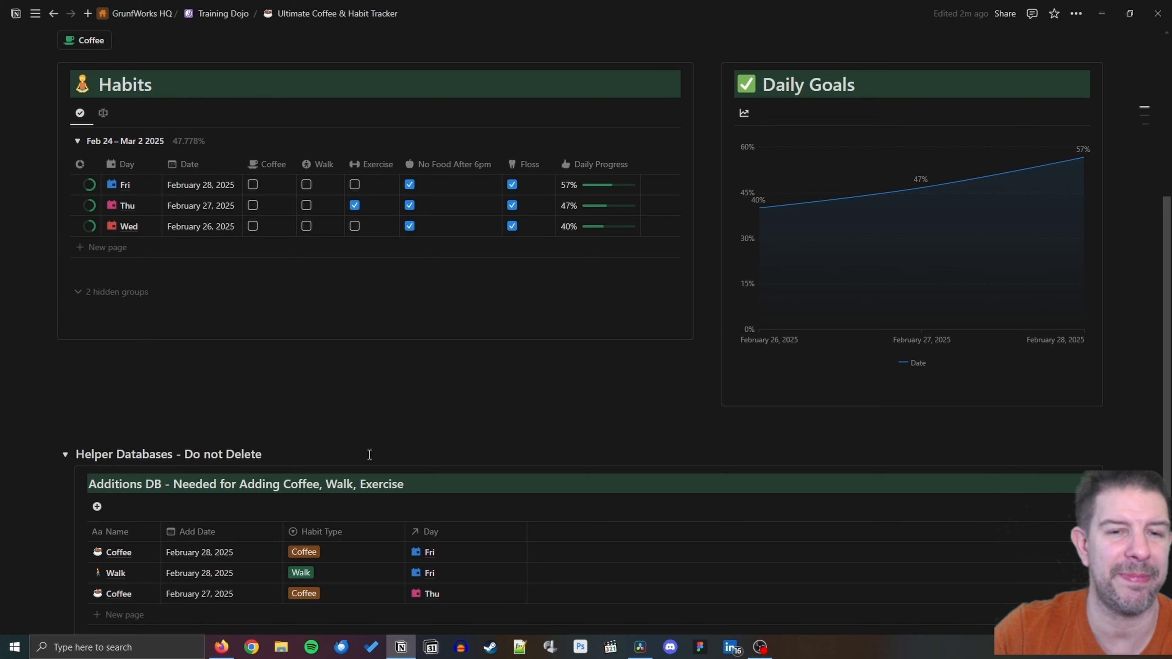
pyautogui.click(102, 113)
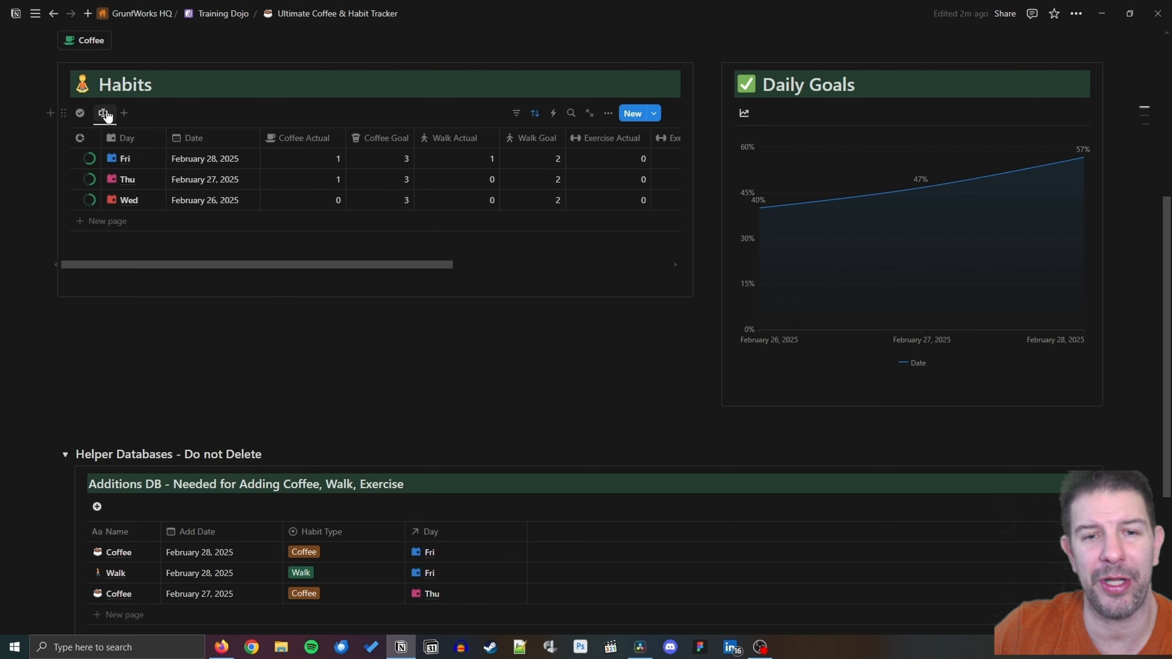
pyautogui.scroll(2, 92, 93)
pyautogui.click(91, 104)
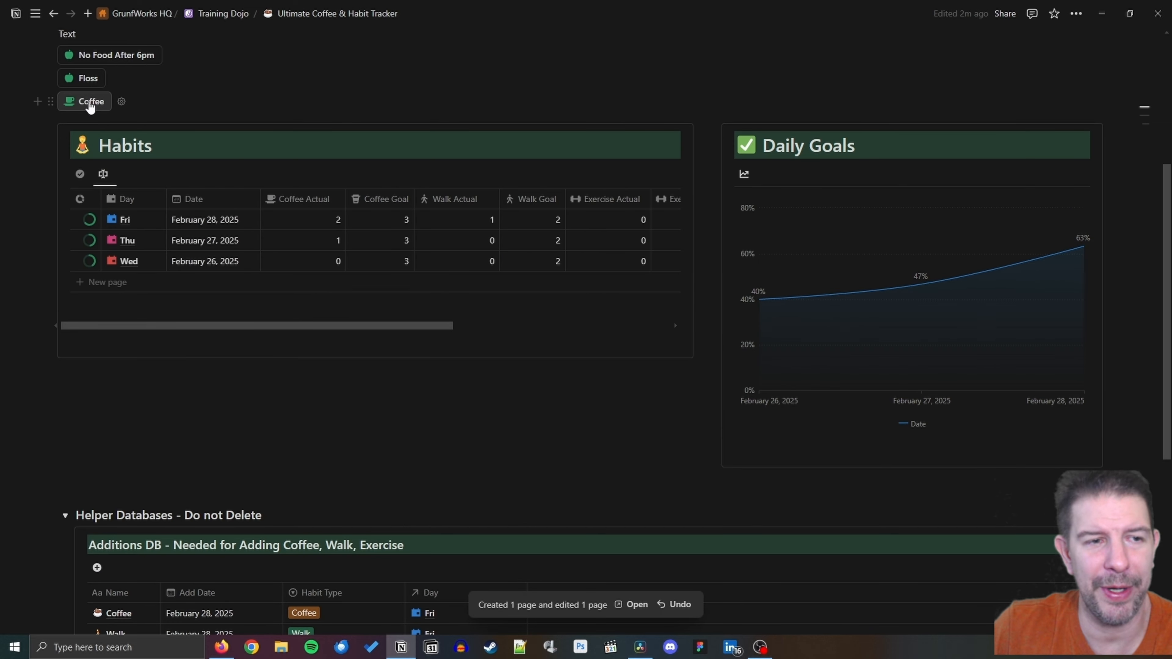
pyautogui.scroll(-5, 264, 377)
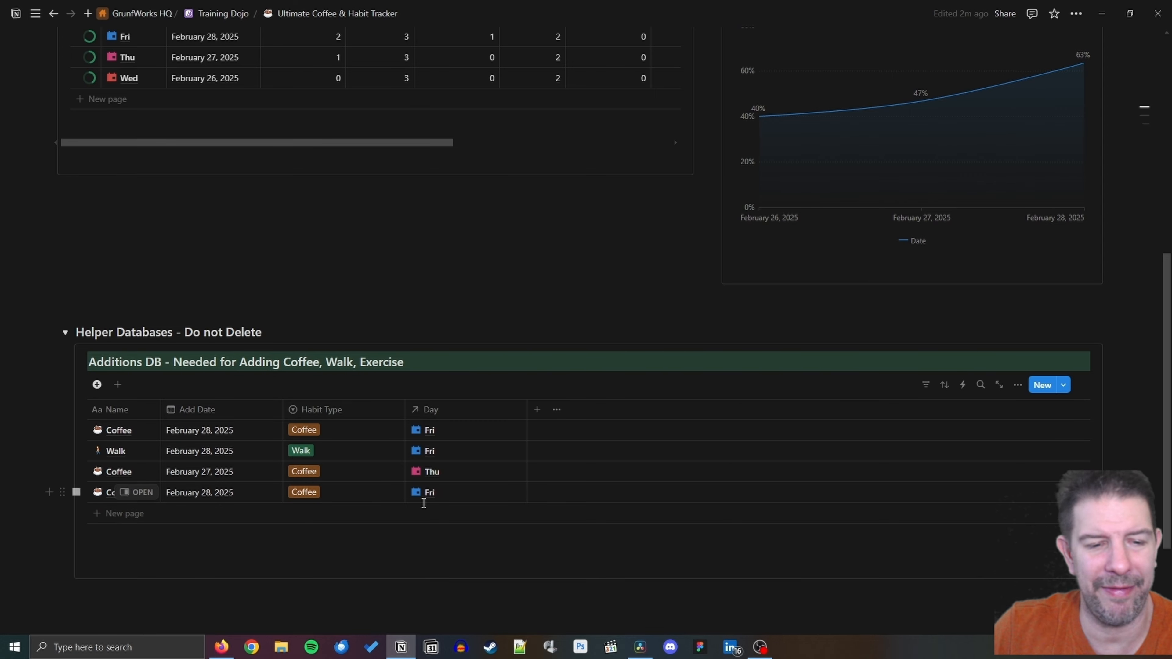
pyautogui.scroll(5, 455, 507)
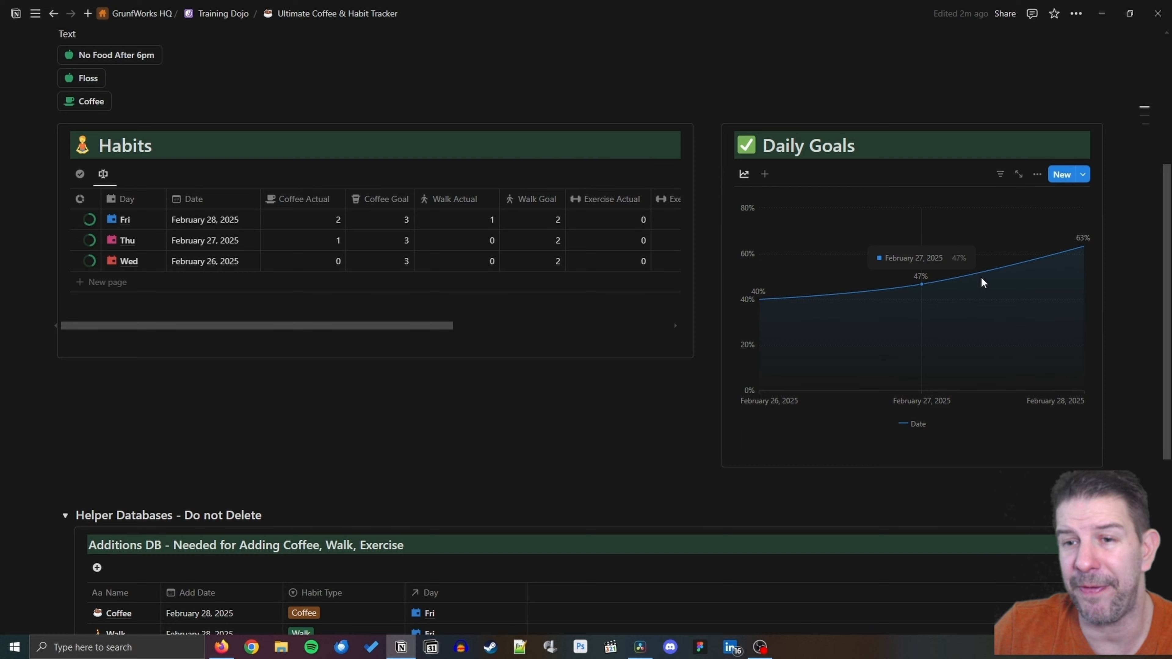
pyautogui.click(99, 114)
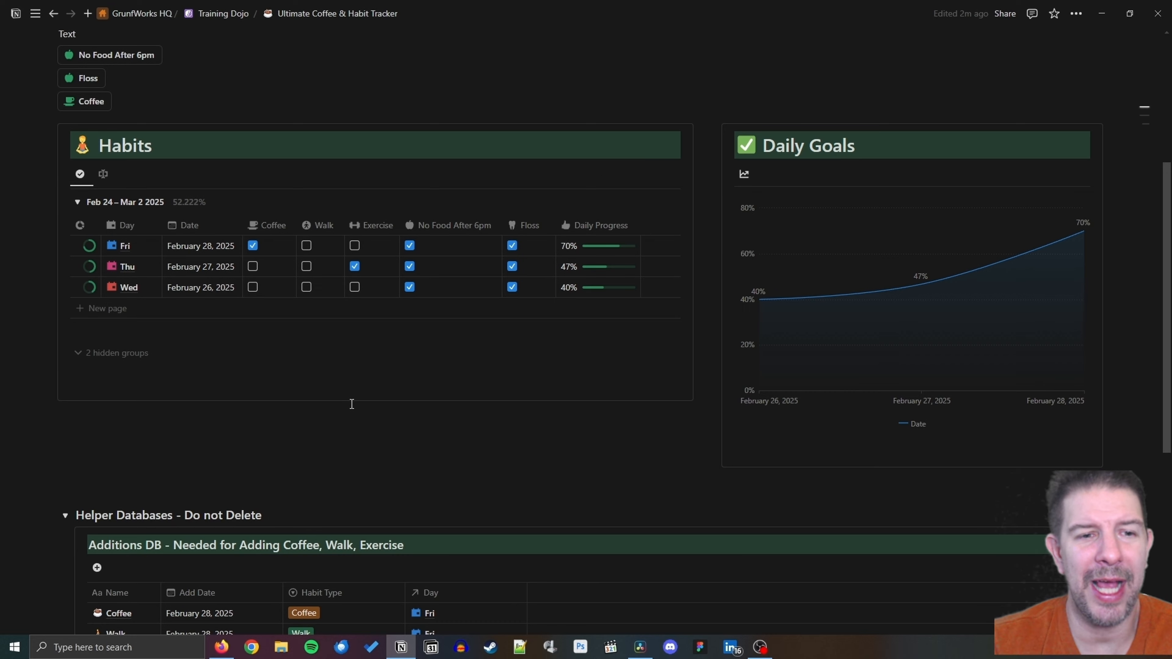
# Duplicate the Coffee button and rename the copy Walk.
pyautogui.scroll(2, 351, 404)
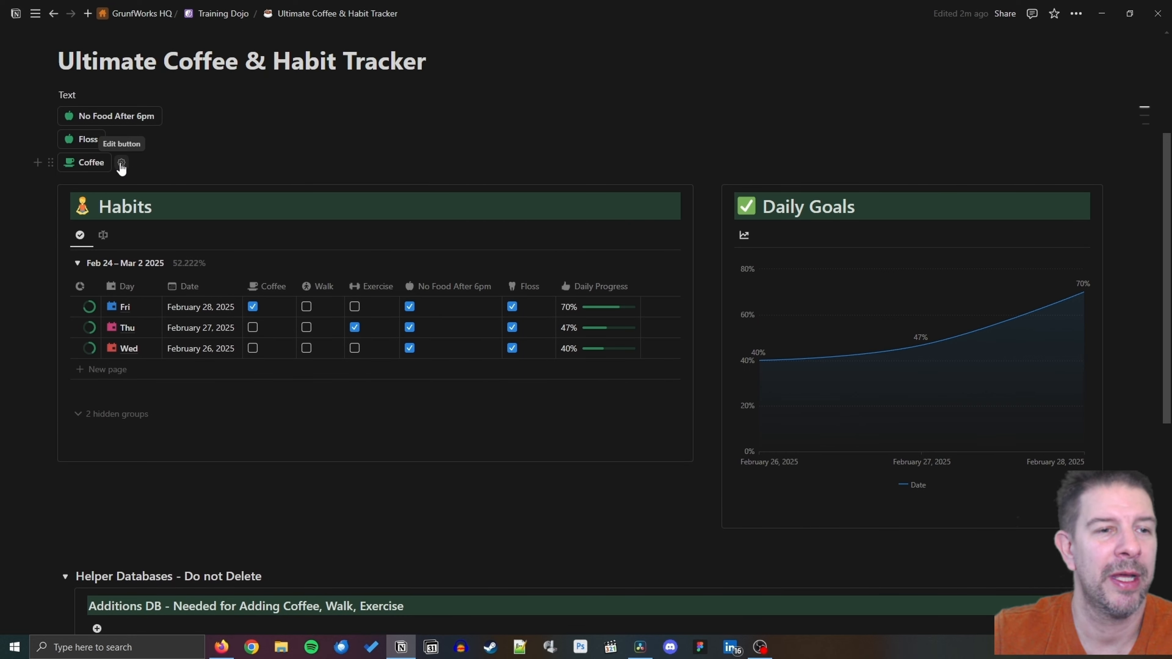
pyautogui.click(121, 164)
pyautogui.press('Escape')
pyautogui.rightClick(133, 167)
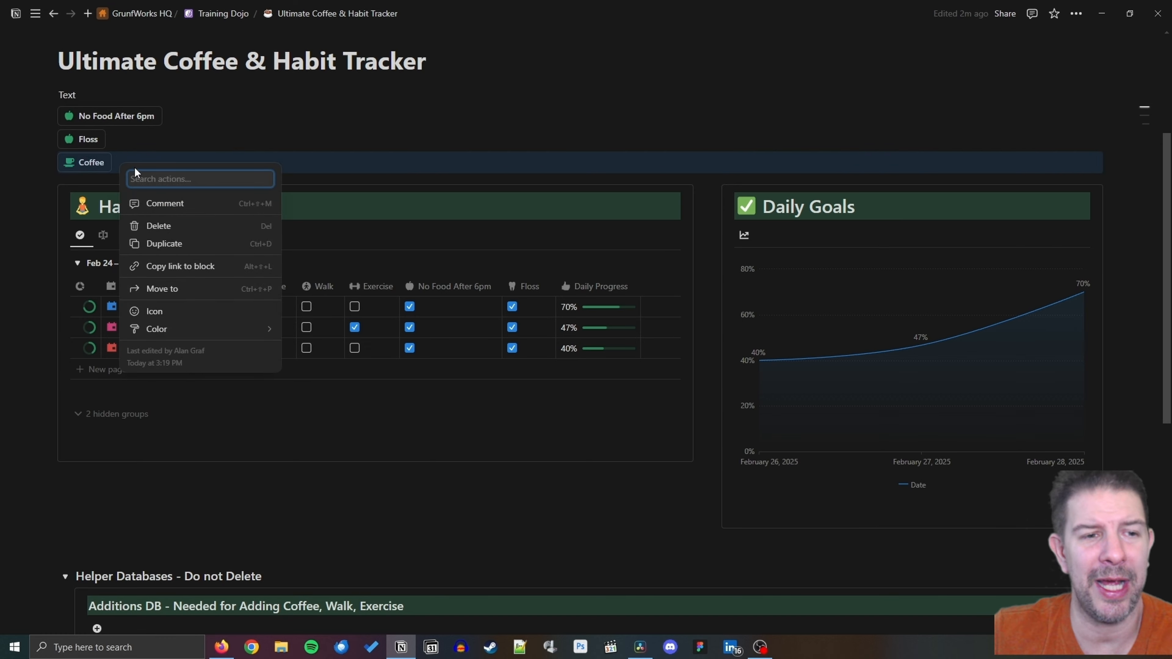
pyautogui.click(196, 243)
pyautogui.click(121, 187)
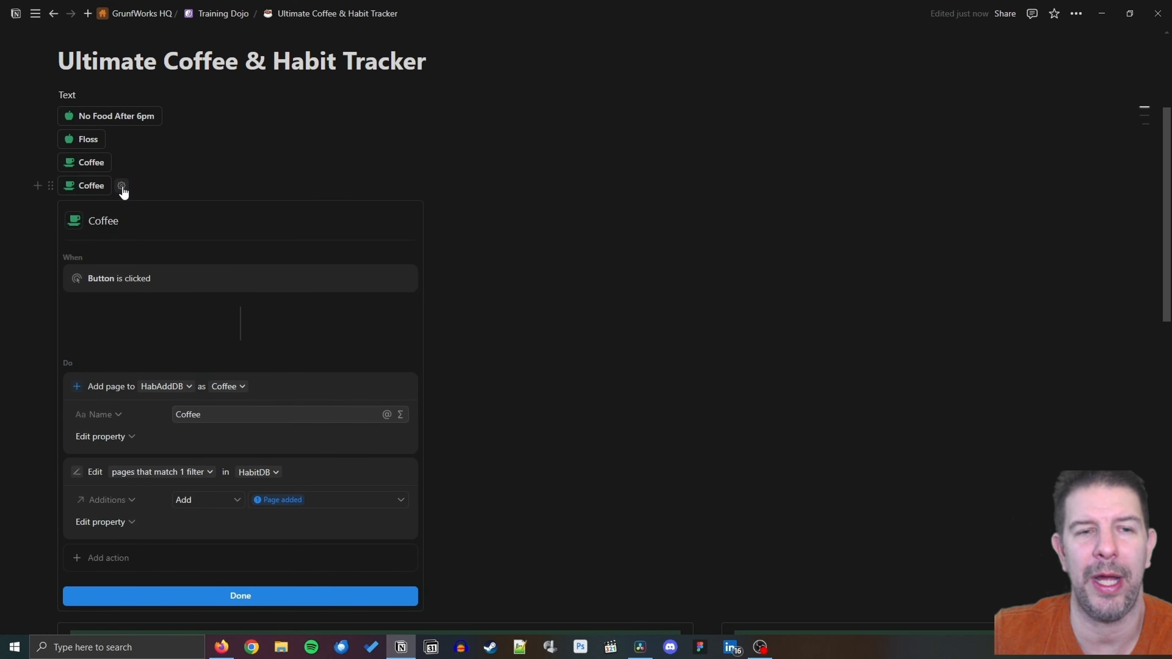
pyautogui.doubleClick(123, 221)
pyautogui.write('Walk')
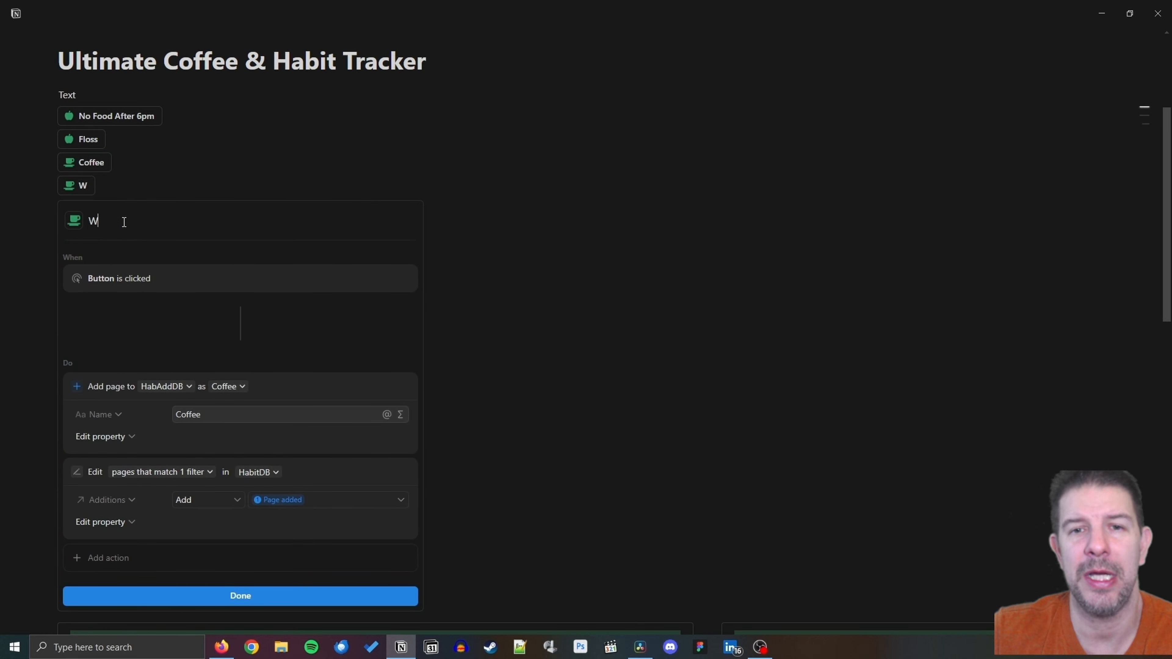
# Make the Walk button's HabAddDB action use the Walk template and name the added page Walk.
pyautogui.click(233, 388)
pyautogui.click(180, 456)
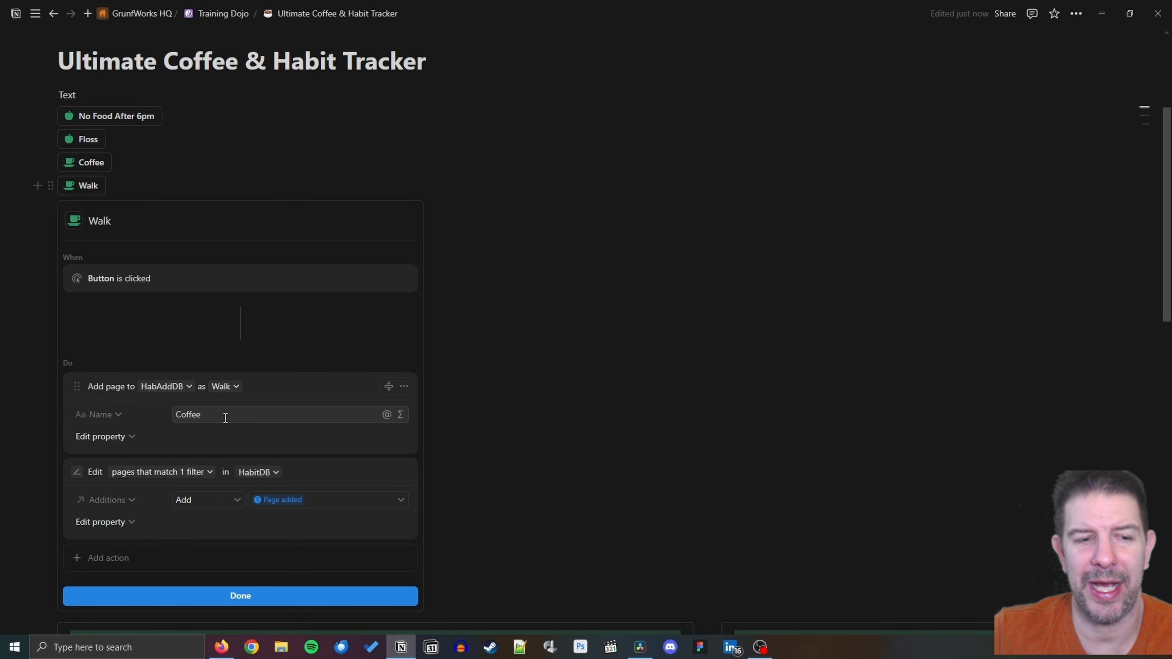
pyautogui.moveTo(223, 414); pyautogui.dragTo(159, 411)
pyautogui.write('Walk')
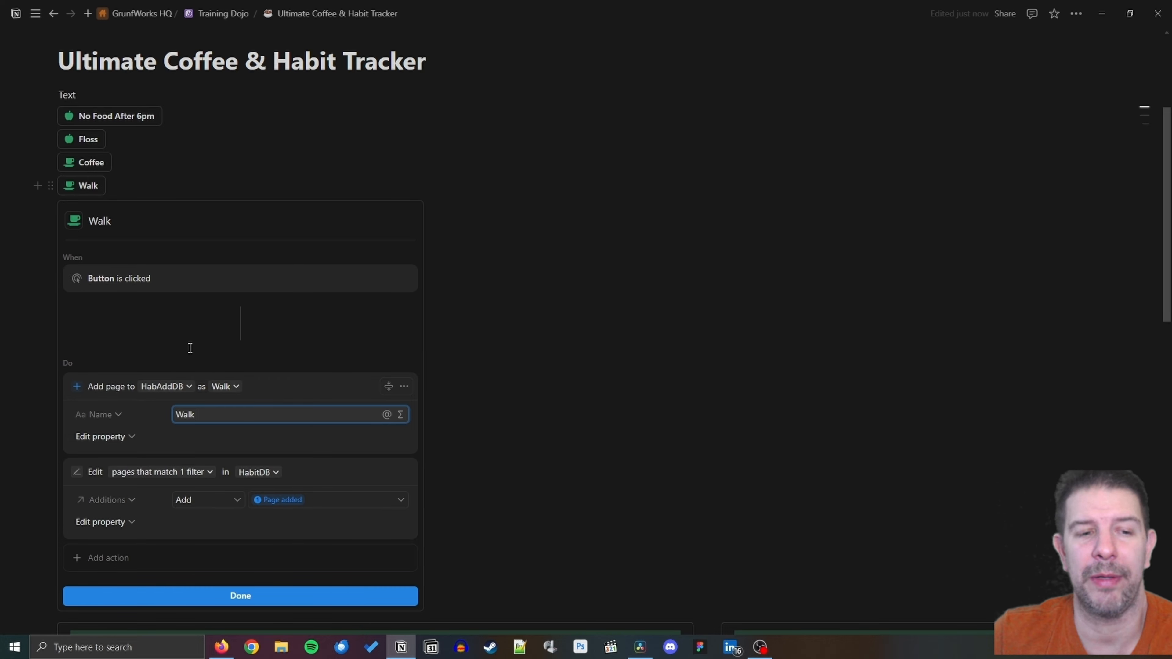
pyautogui.click(196, 322)
# Give the Walk button the green walking person icon and finish editing it.
pyautogui.scroll(-3, 193, 338)
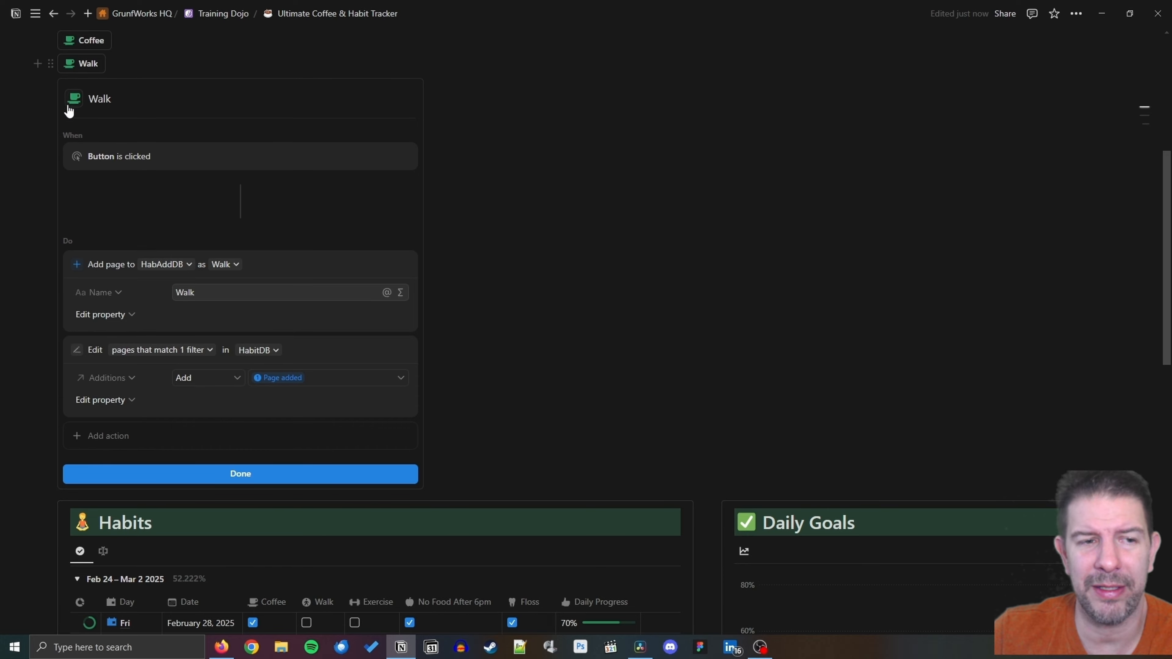
pyautogui.click(73, 99)
pyautogui.click(60, 198)
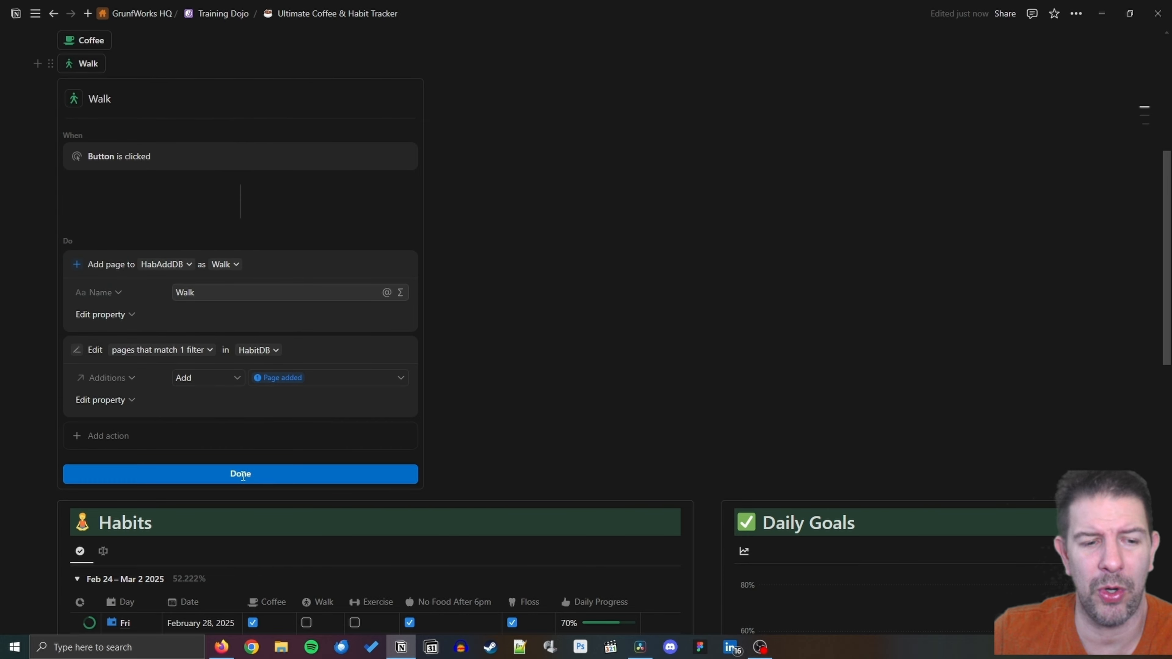
pyautogui.click(241, 475)
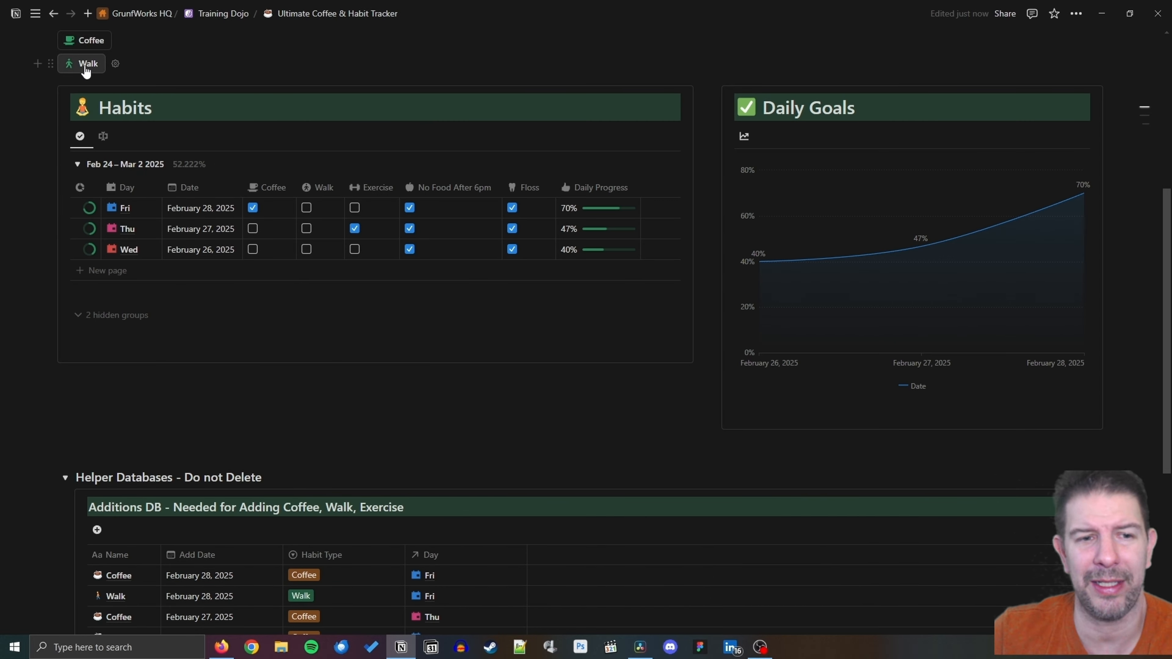
# Log a walk with the Walk button and check the Walk Actual column and the Additions DB entries.
pyautogui.click(85, 67)
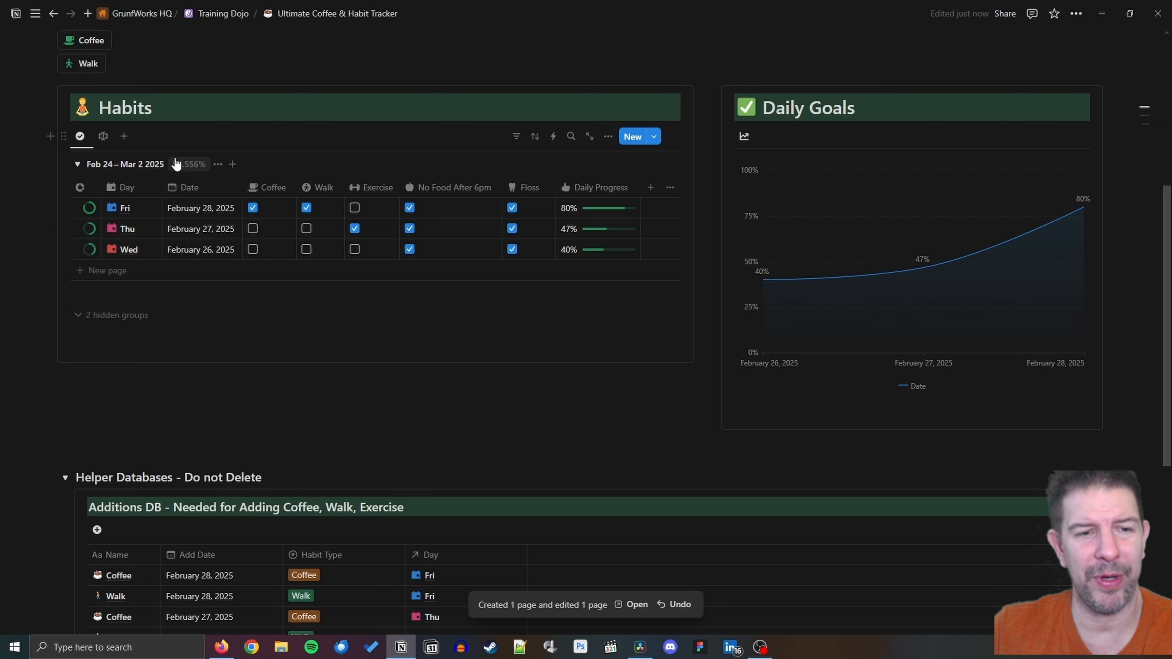
pyautogui.click(102, 136)
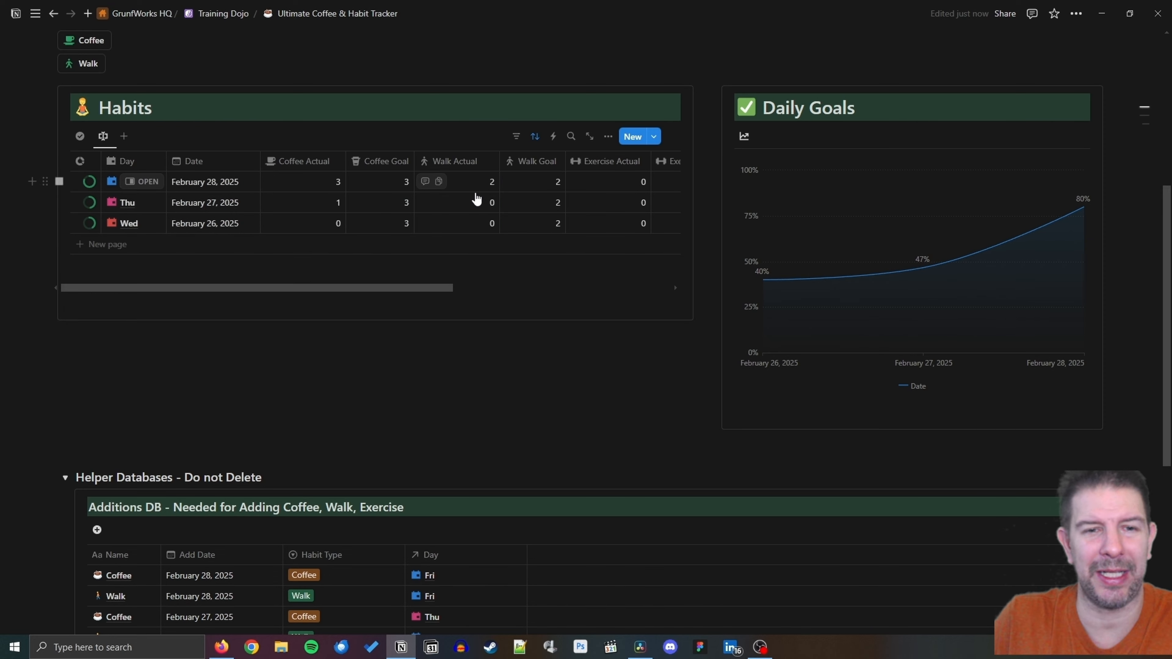
pyautogui.scroll(-3, 489, 408)
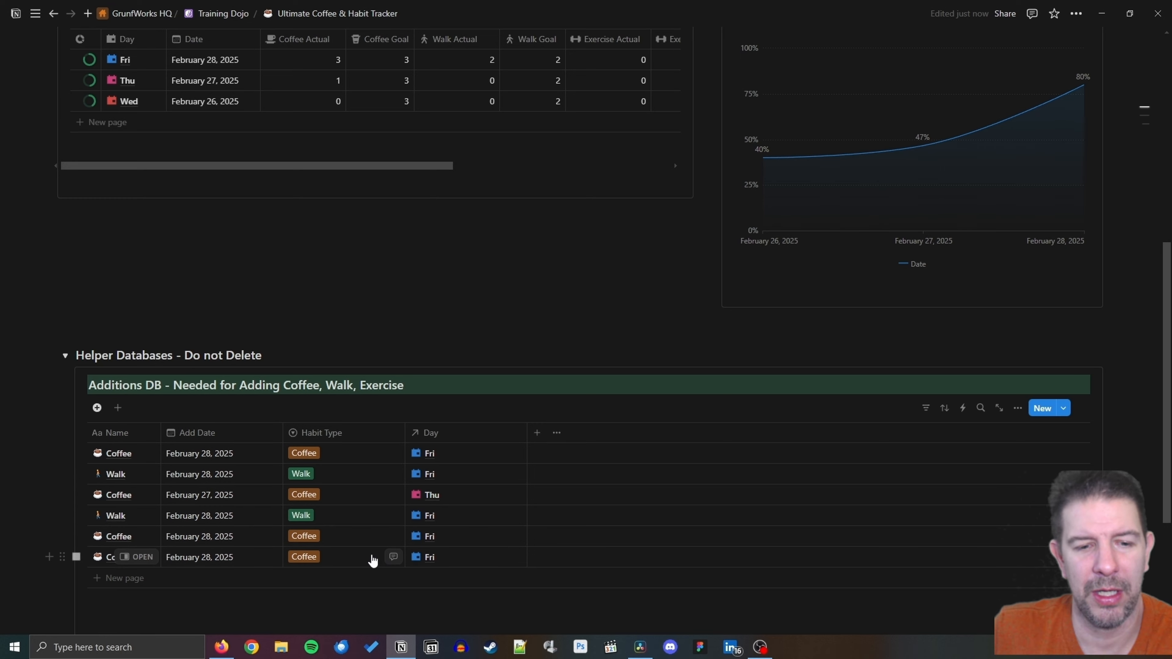
pyautogui.scroll(5, 369, 557)
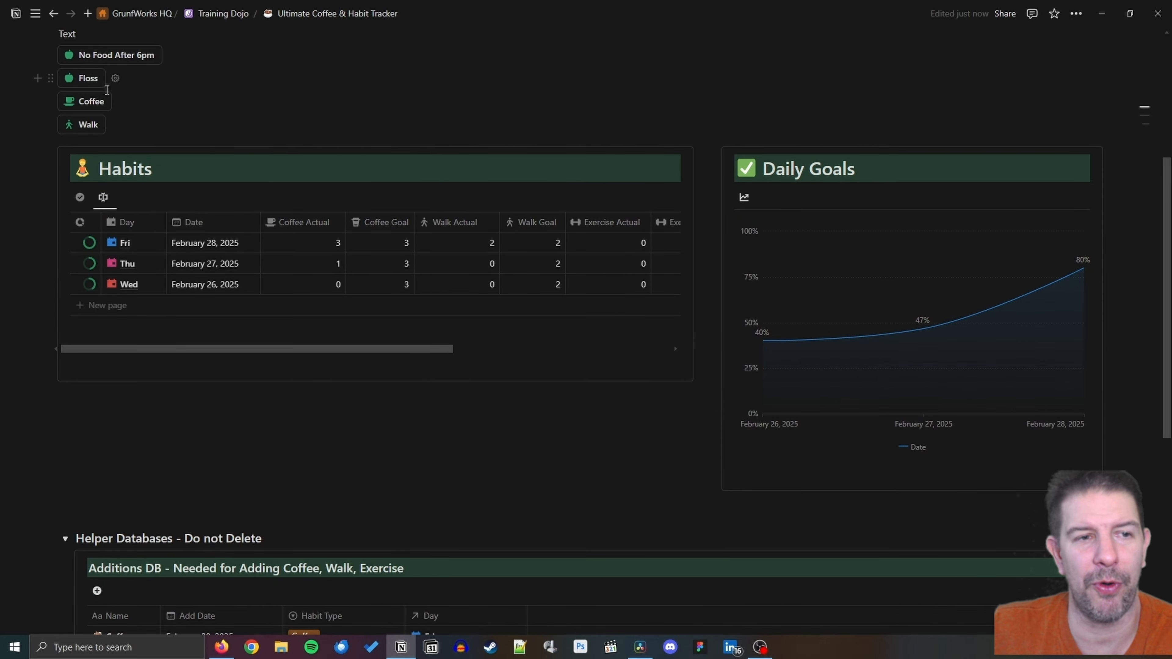
# Duplicate the Walk button, give the copy the green dumbbell icon and rename it Exercise.
pyautogui.rightClick(118, 123)
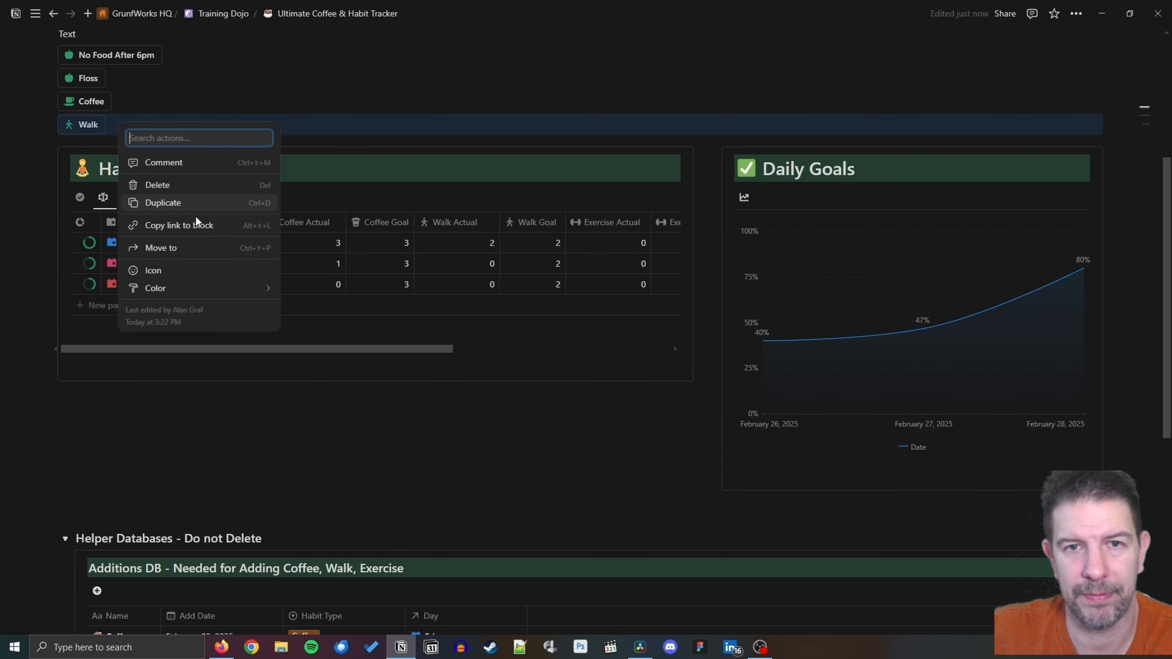
pyautogui.click(194, 202)
pyautogui.click(116, 151)
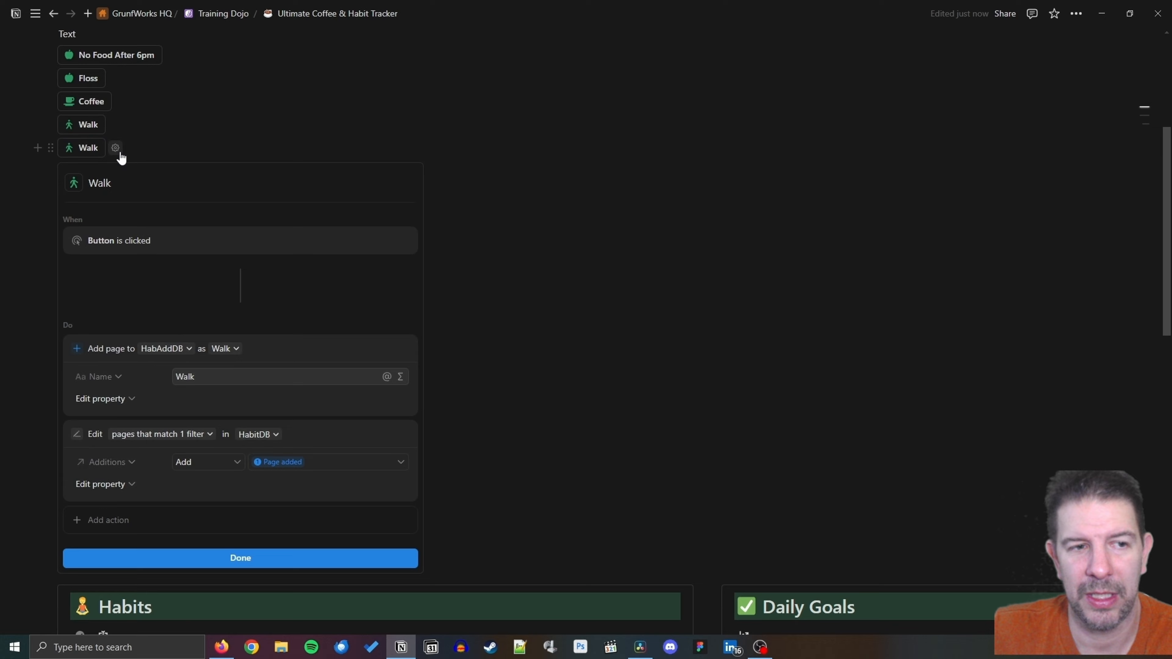
pyautogui.click(72, 184)
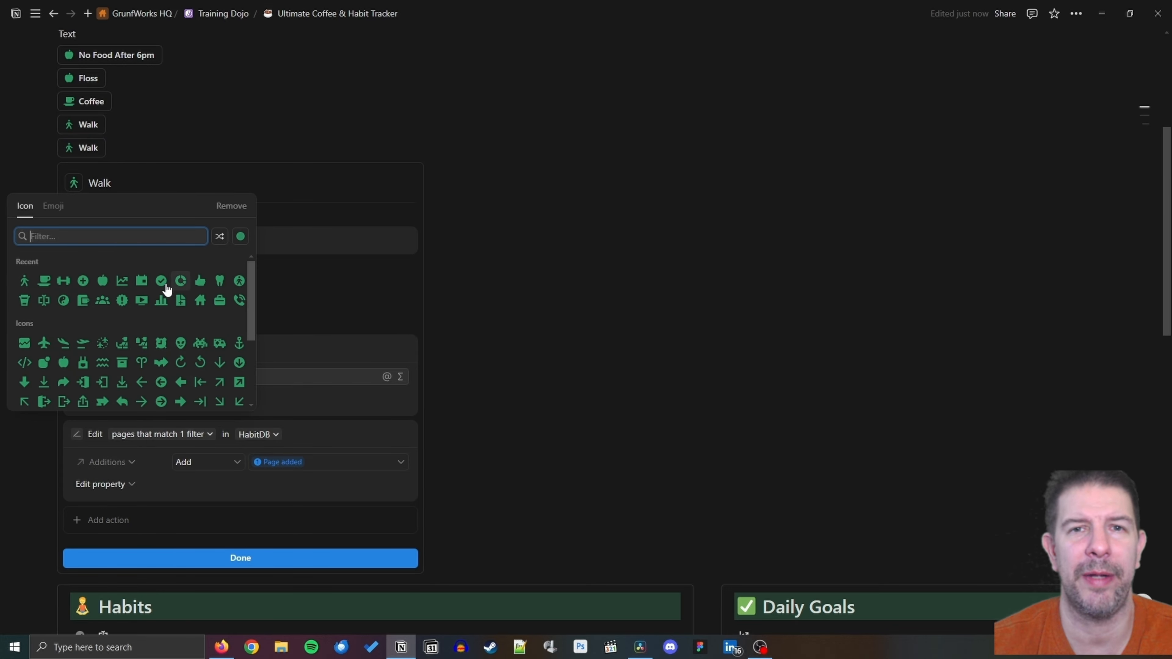
pyautogui.click(63, 280)
pyautogui.moveTo(112, 184); pyautogui.dragTo(91, 184)
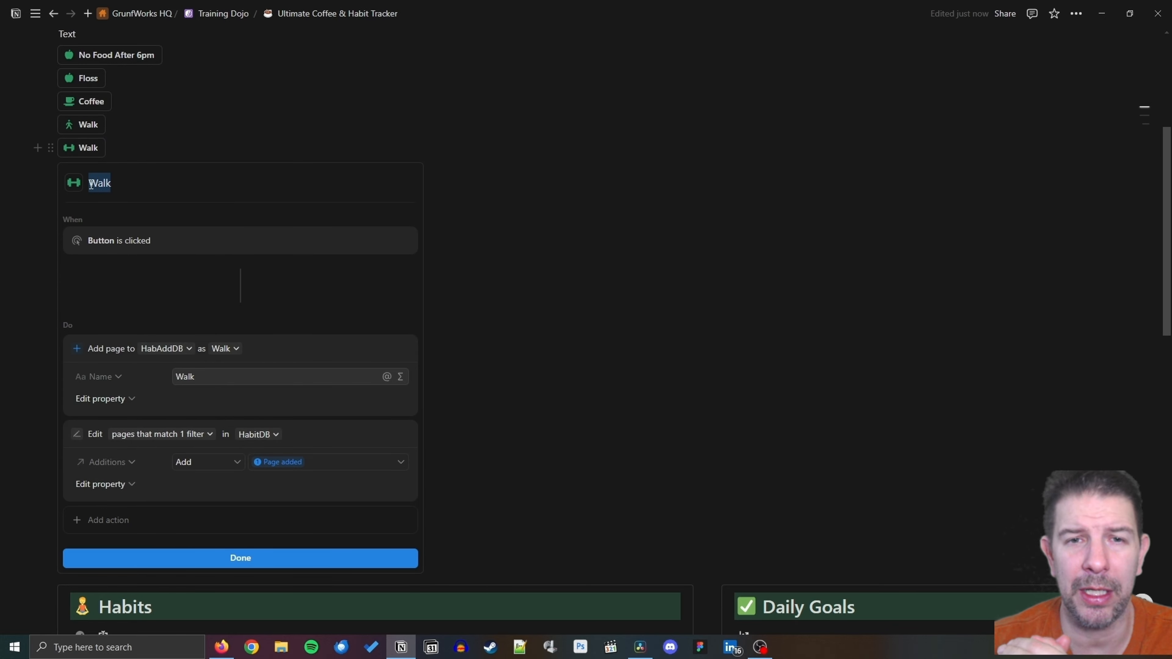
pyautogui.write('Exercise')
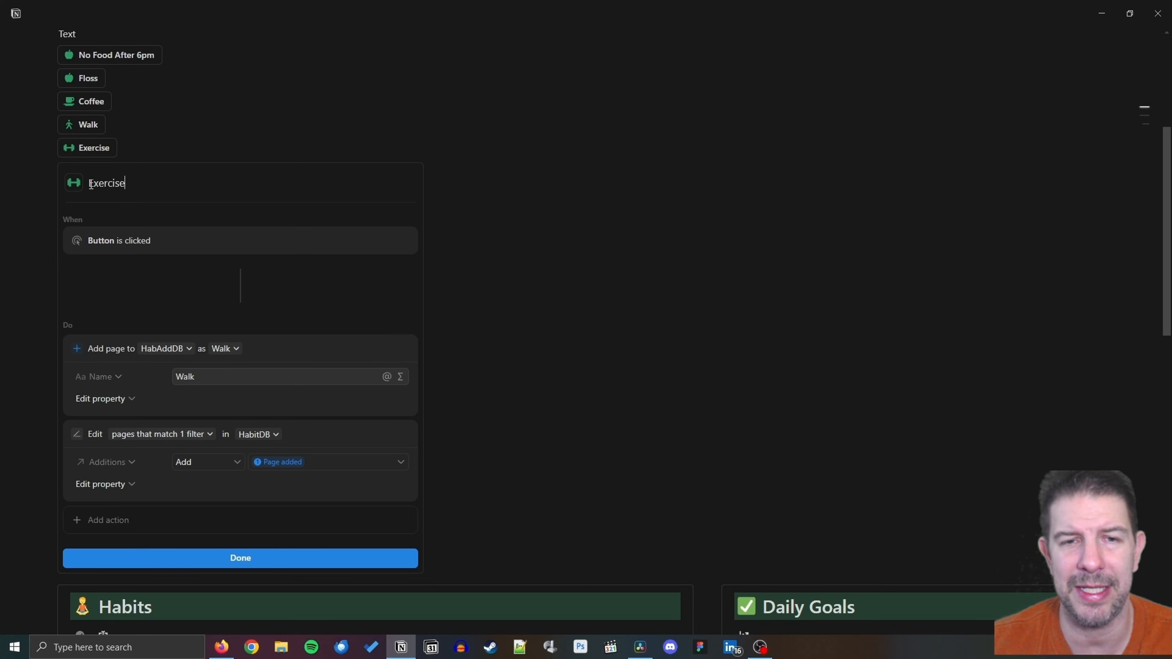
# Make the Exercise button's HabAddDB action use the Exercise template, name the added page Exercise, and finish editing the button.
pyautogui.click(229, 350)
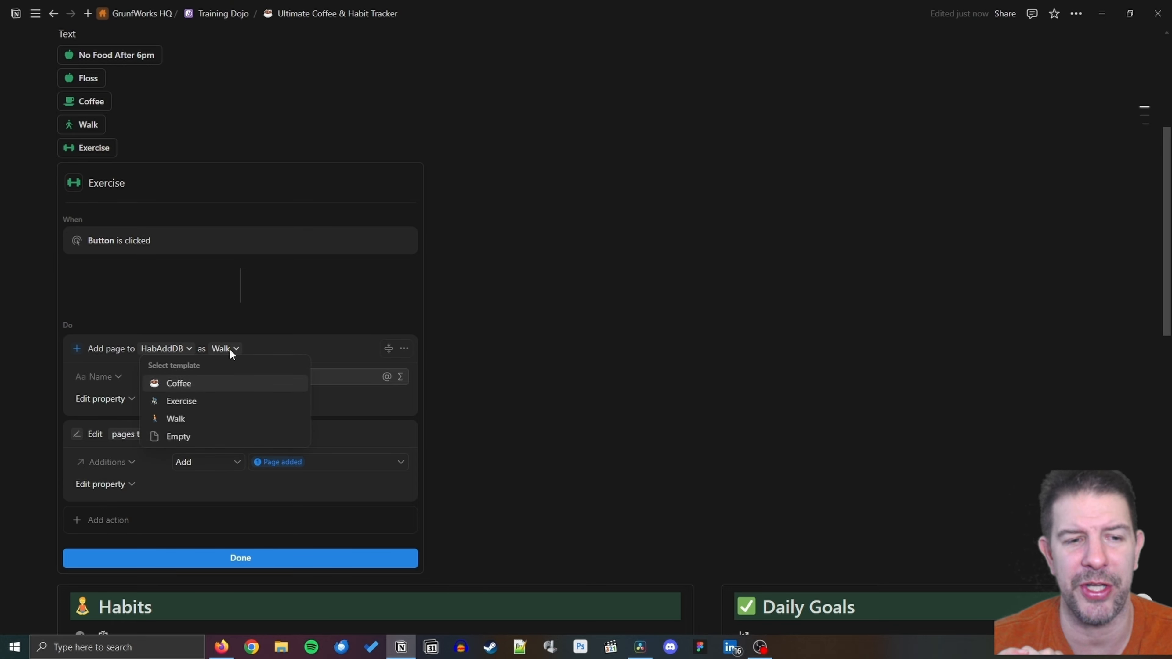
pyautogui.click(209, 401)
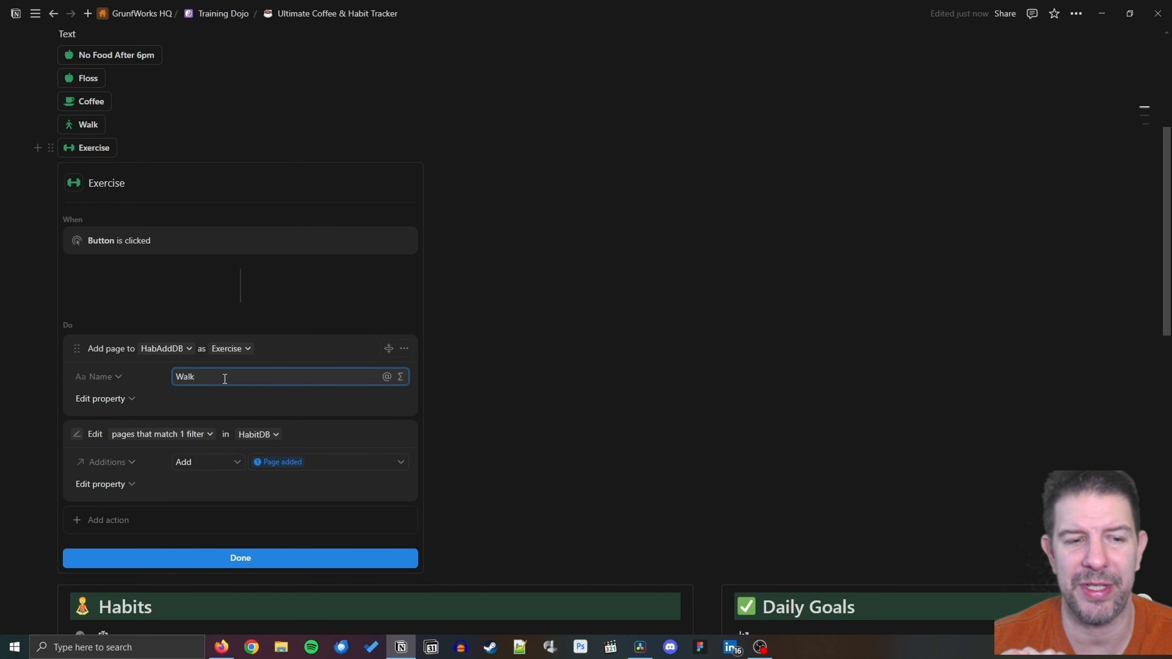
pyautogui.doubleClick(225, 377)
pyautogui.write('Exercise')
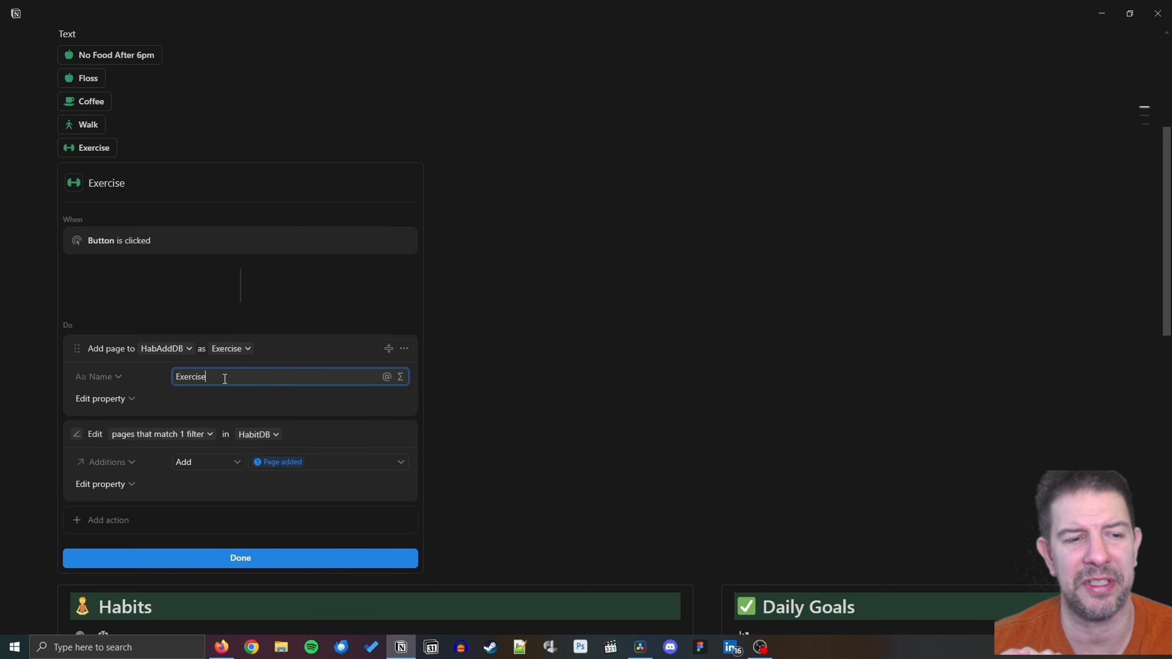
pyautogui.click(291, 566)
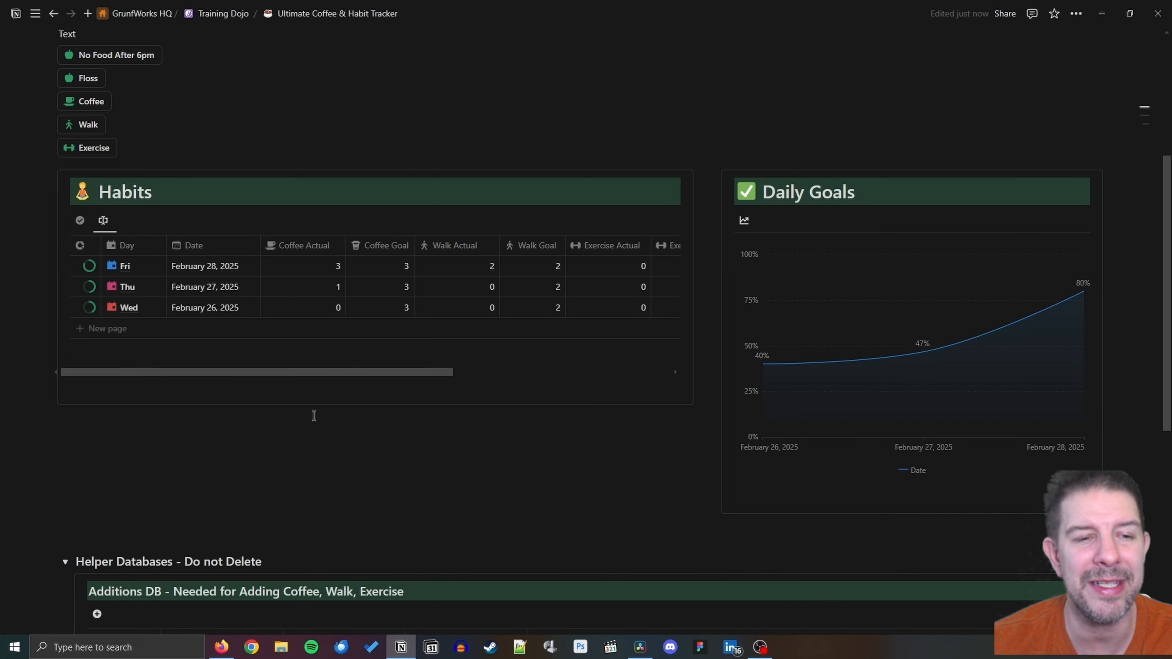
# Collapse the Helper Databases - Do not Delete toggle below the Habits section.
pyautogui.scroll(-4, 308, 406)
pyautogui.click(65, 380)
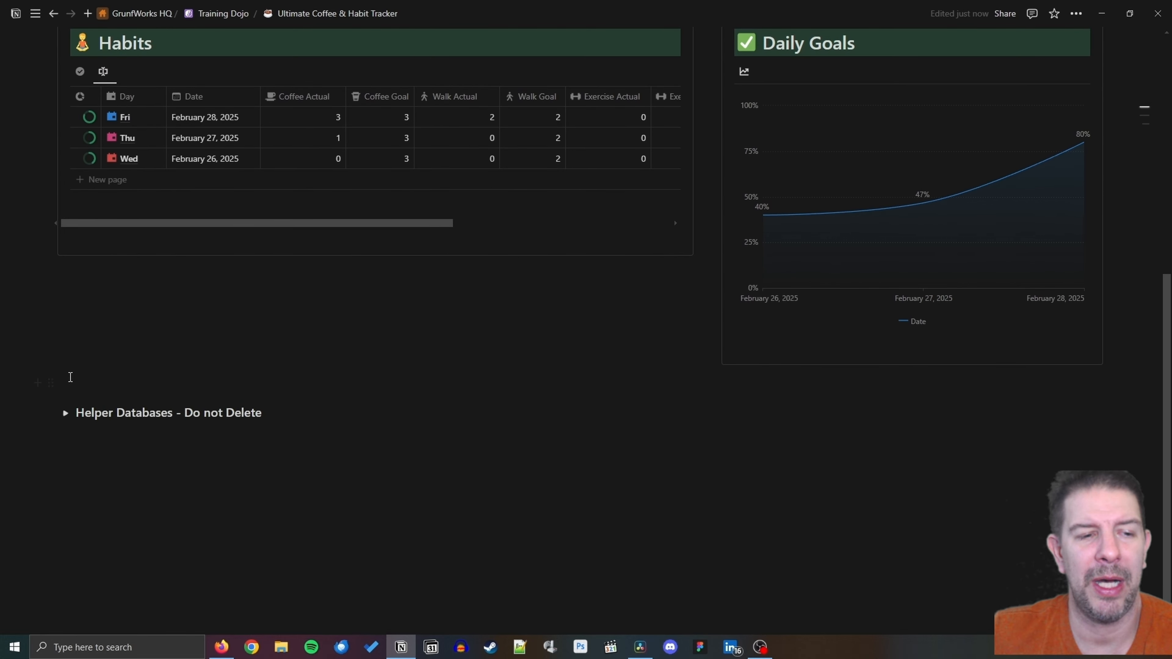
pyautogui.scroll(4, 293, 369)
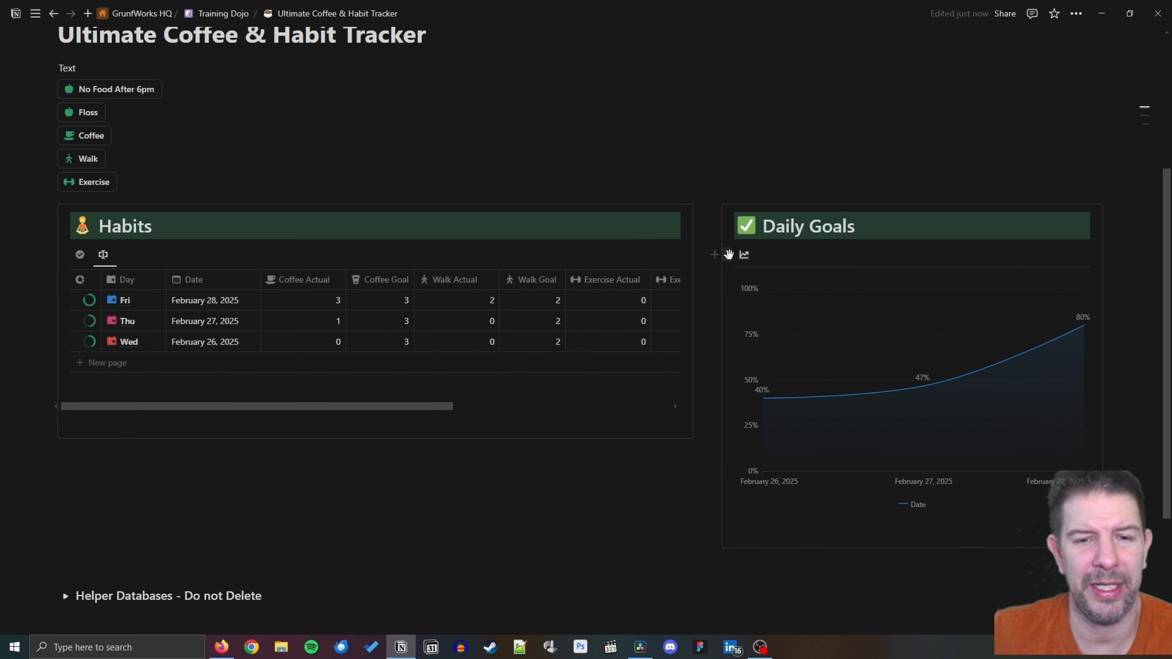
# Switch the Habits database to its checkbox view, trying a wider Habits column and restoring its width.
pyautogui.moveTo(707, 229); pyautogui.dragTo(771, 230)
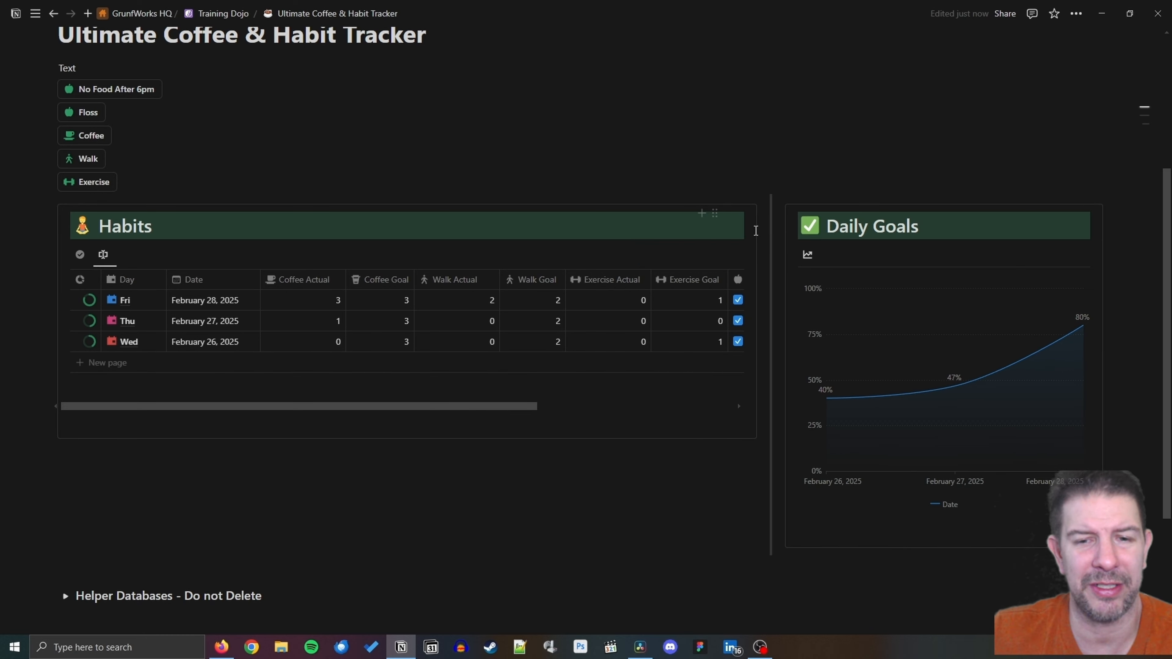
pyautogui.click(80, 255)
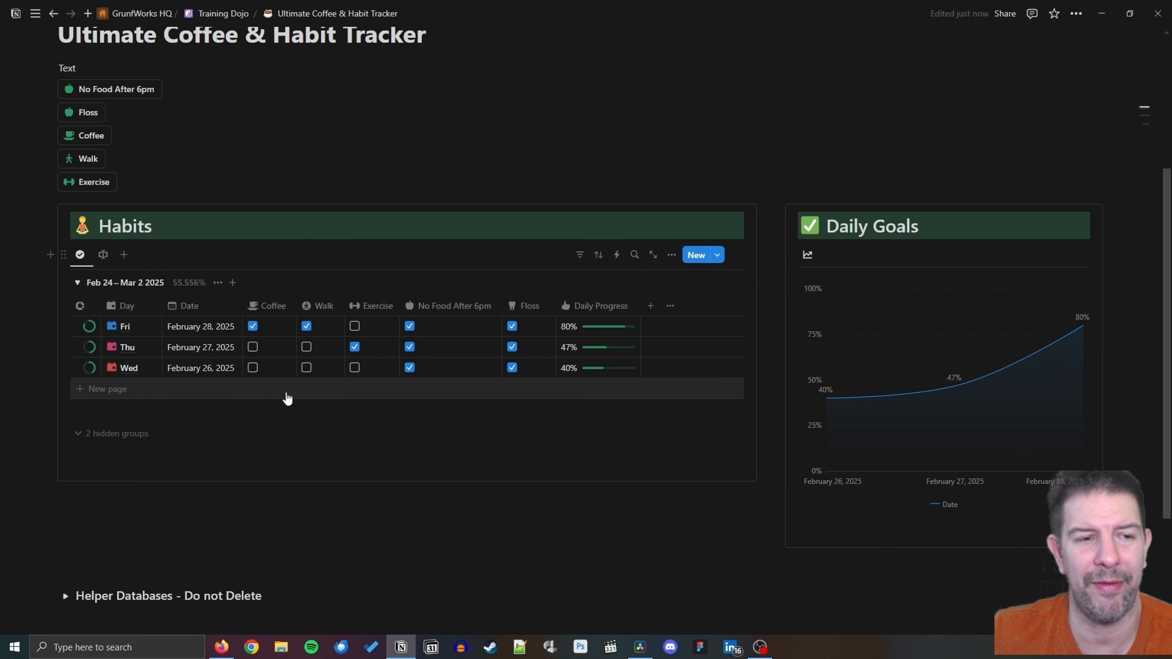
pyautogui.moveTo(766, 242); pyautogui.dragTo(708, 243)
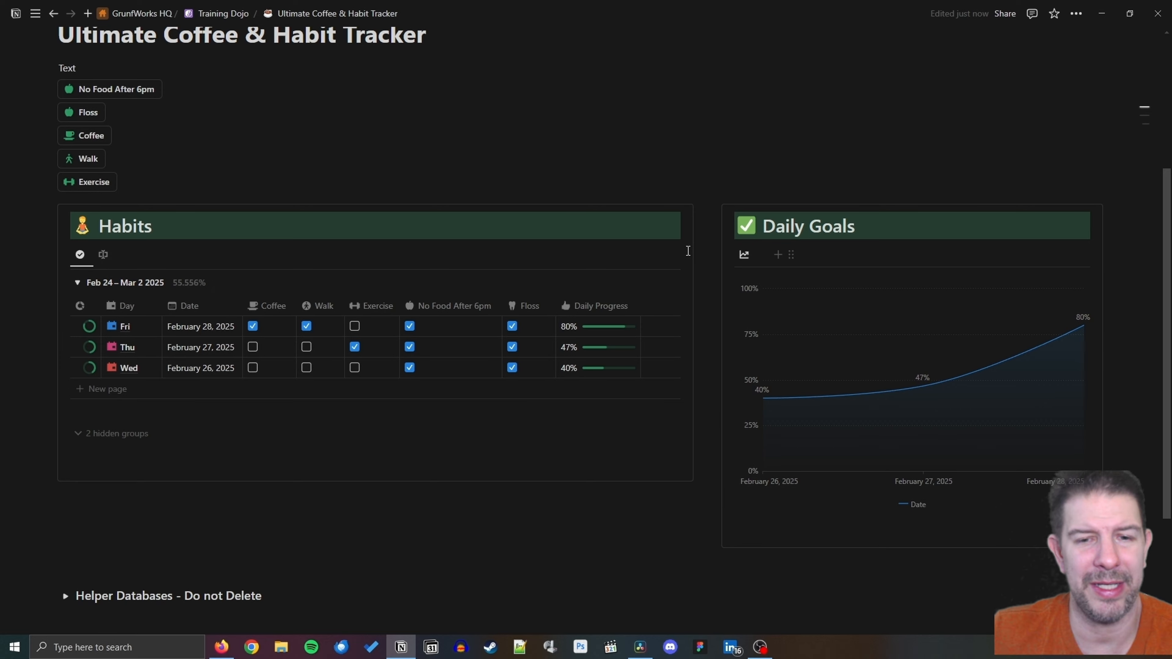
# Try arranging the habit buttons side by side in columns and inserting a 2 columns block above the Coffee button.
pyautogui.scroll(3, 273, 243)
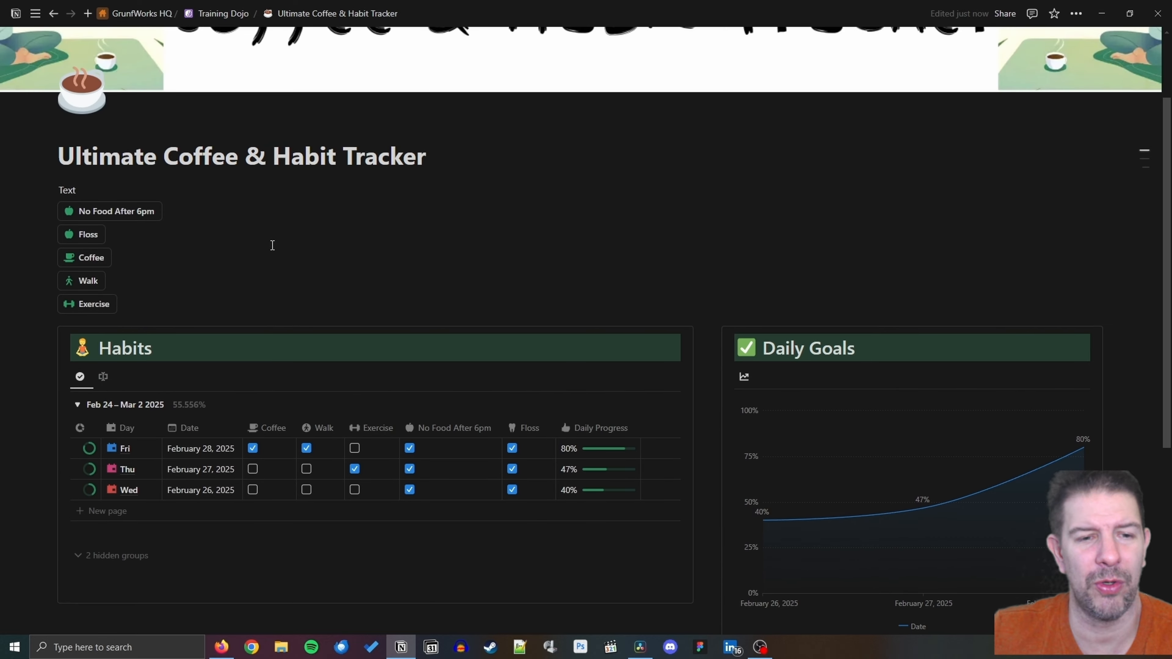
pyautogui.scroll(-1, 269, 241)
pyautogui.moveTo(51, 243); pyautogui.dragTo(489, 202)
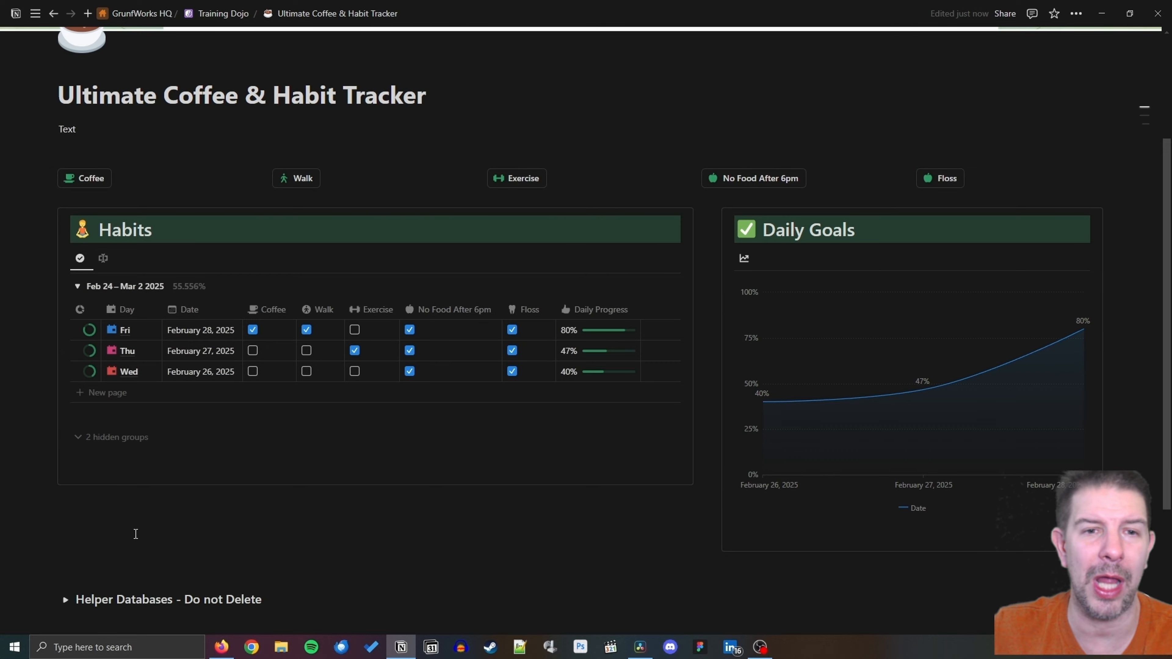
pyautogui.click(143, 144)
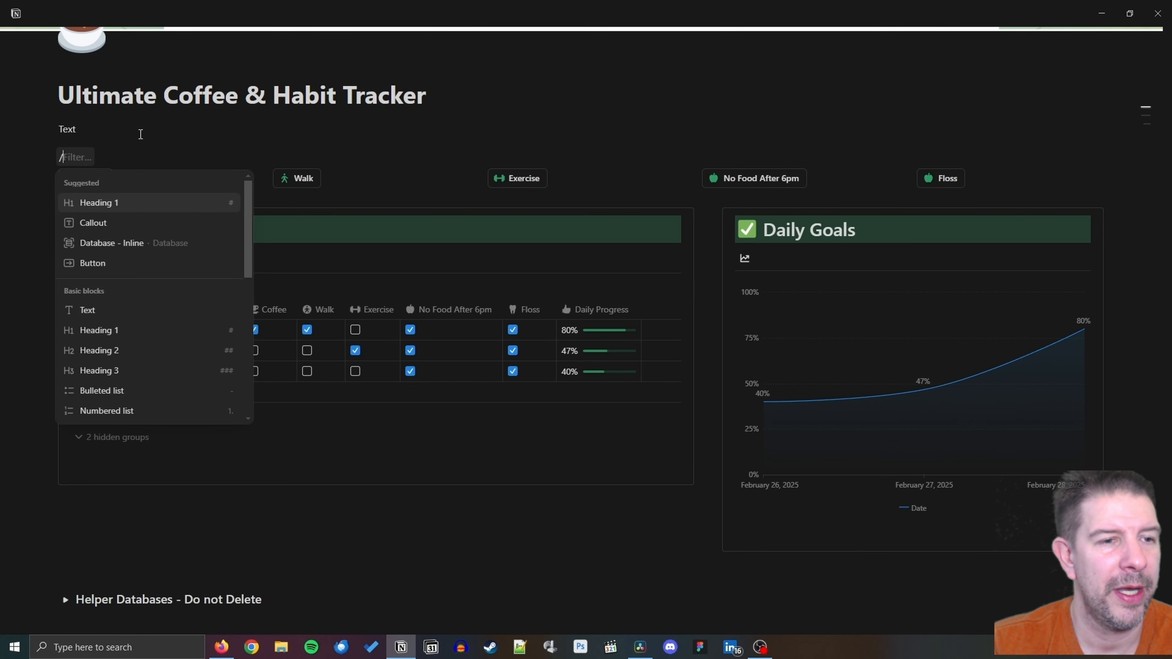
pyautogui.write('2c')
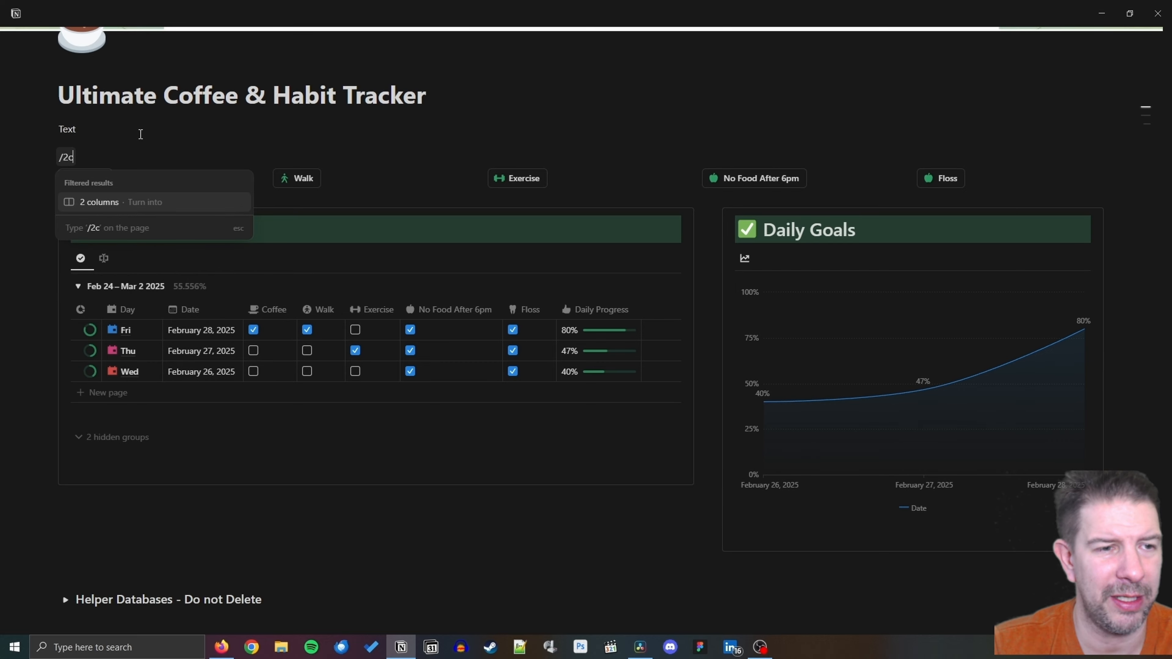
pyautogui.press('Return')
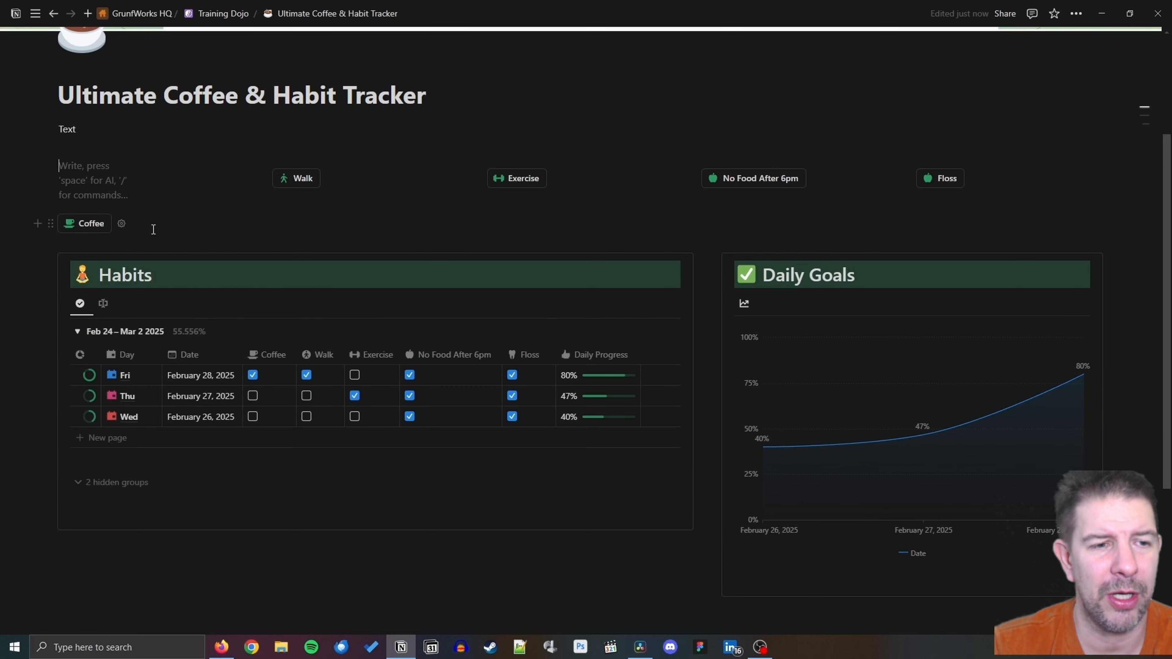
# Undo the column layout back to the vertical button list and clear the leftover block command below the Exercise button.
pyautogui.hotkey('ctrl', 'z')
pyautogui.hotkey('ctrl', 'z')
pyautogui.hotkey('ctrl', 'z')
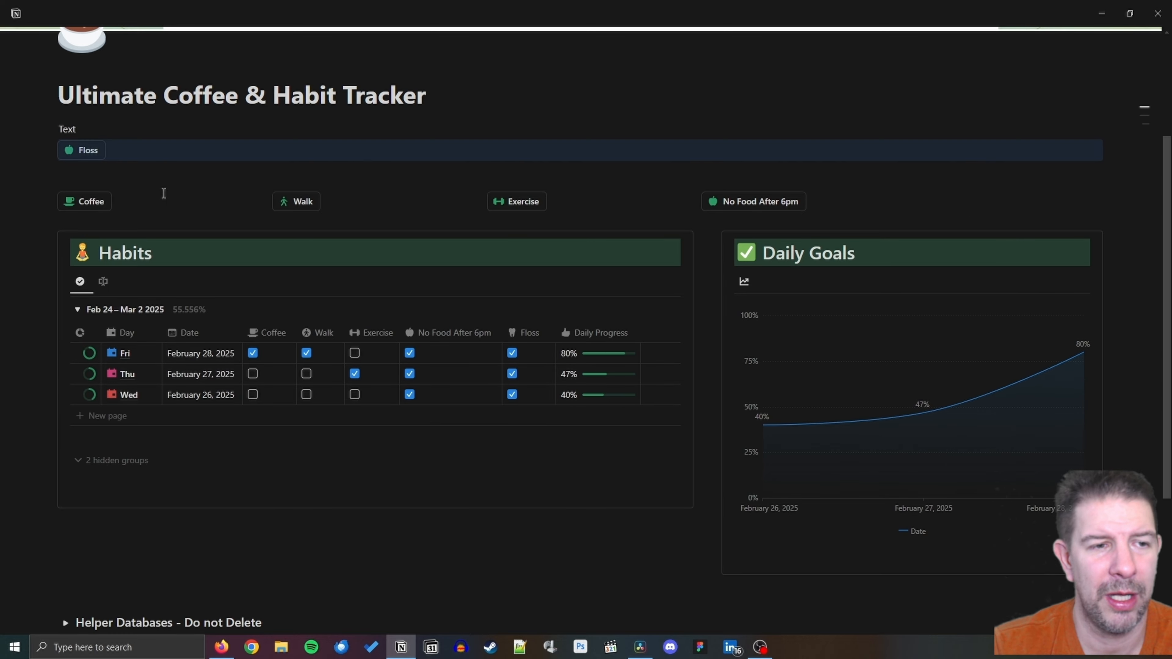
pyautogui.hotkey('ctrl', 'z')
pyautogui.hotkey('ctrl', 'z')
pyautogui.hotkey('ctrl', 'z')
pyautogui.hotkey('ctrl', 'z')
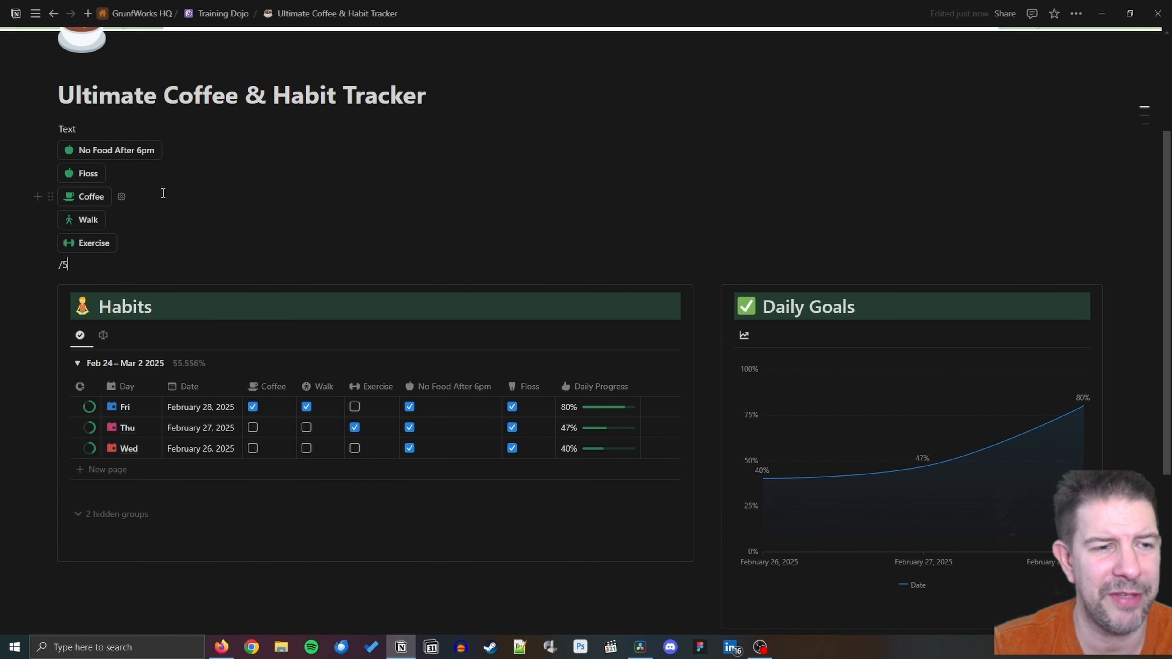
pyautogui.press('BackSpace')
pyautogui.press('BackSpace')
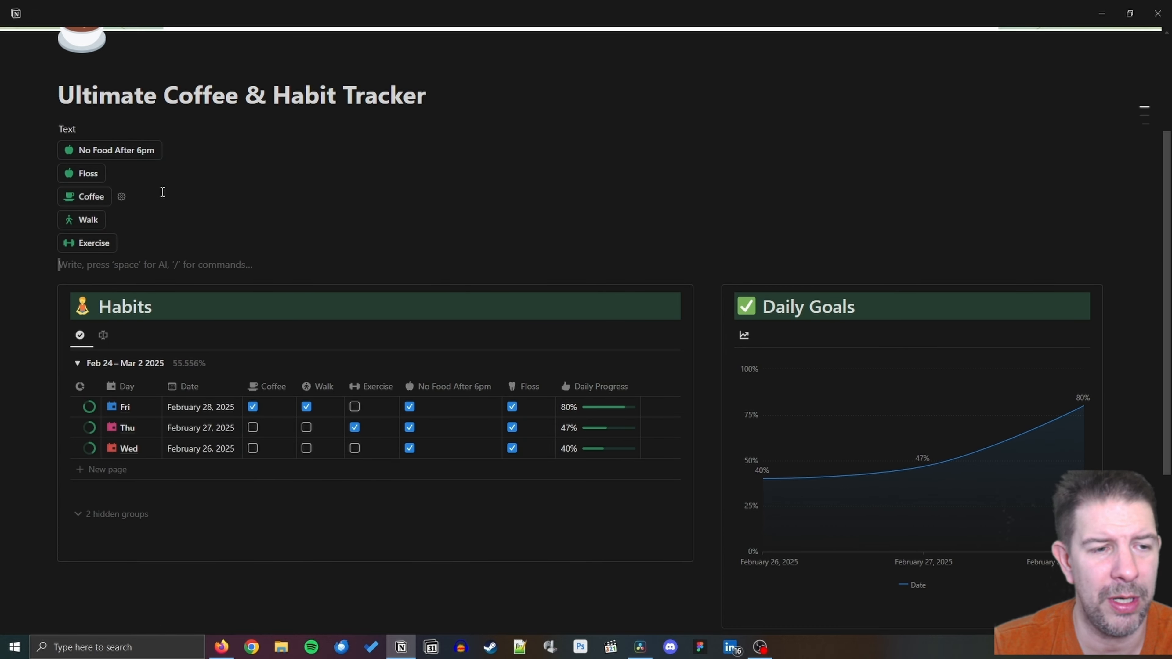
pyautogui.write('/2co')
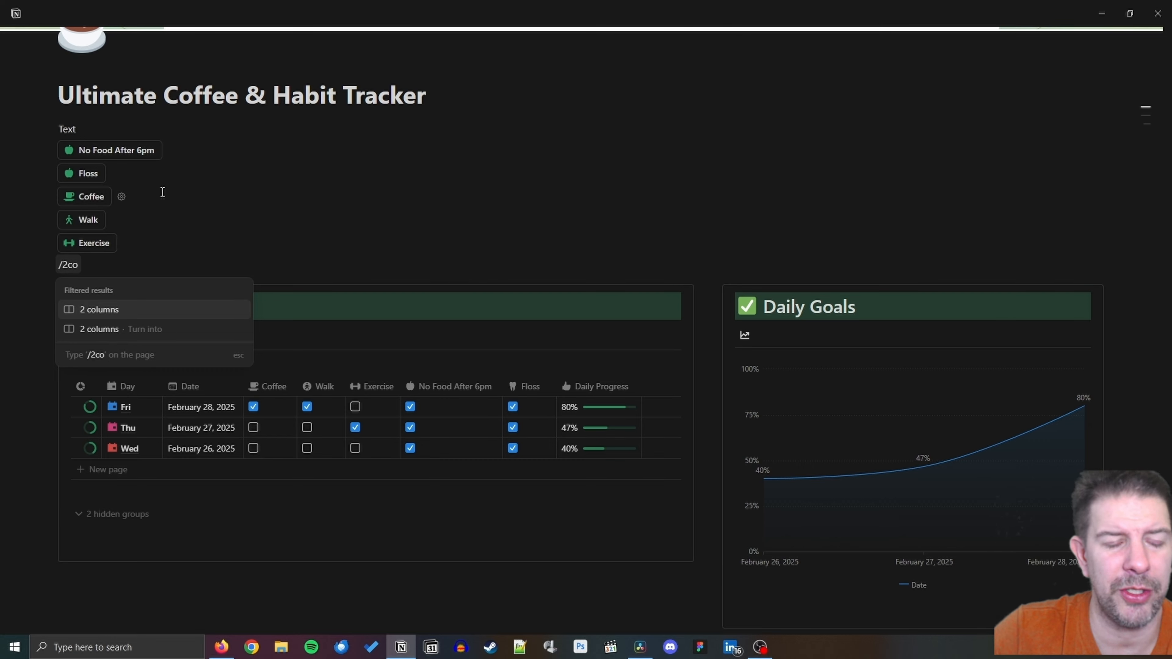
pyautogui.press('BackSpace')
pyautogui.press('BackSpace')
pyautogui.press('BackSpace')
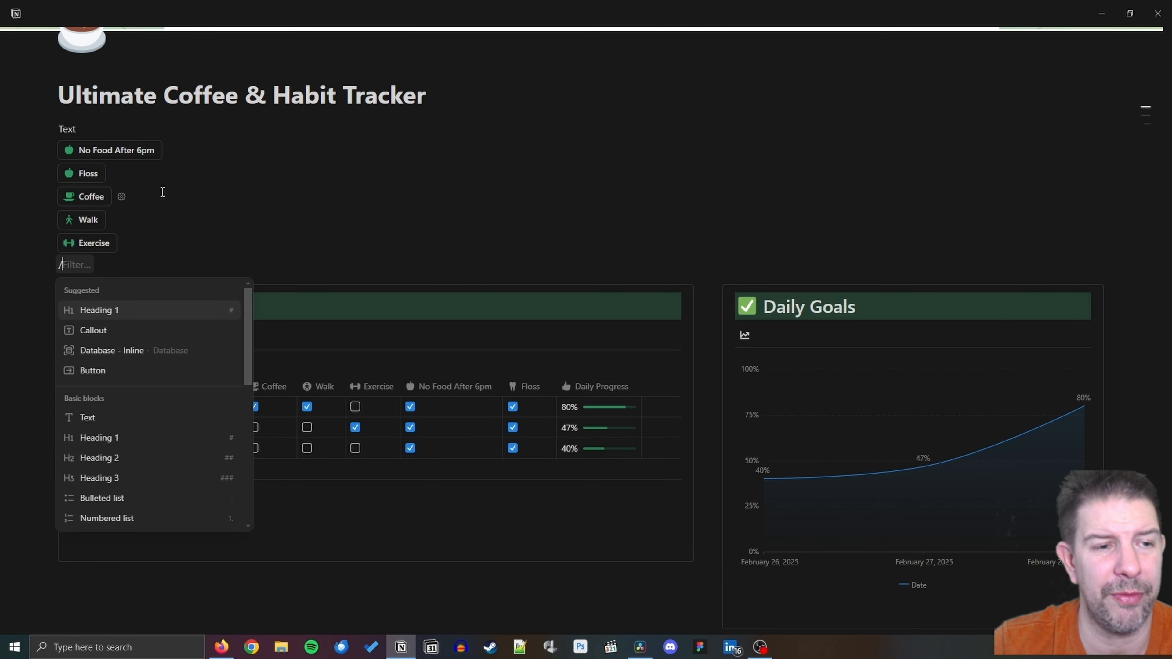
pyautogui.write('3c')
pyautogui.press('BackSpace')
pyautogui.press('BackSpace')
pyautogui.press('BackSpace')
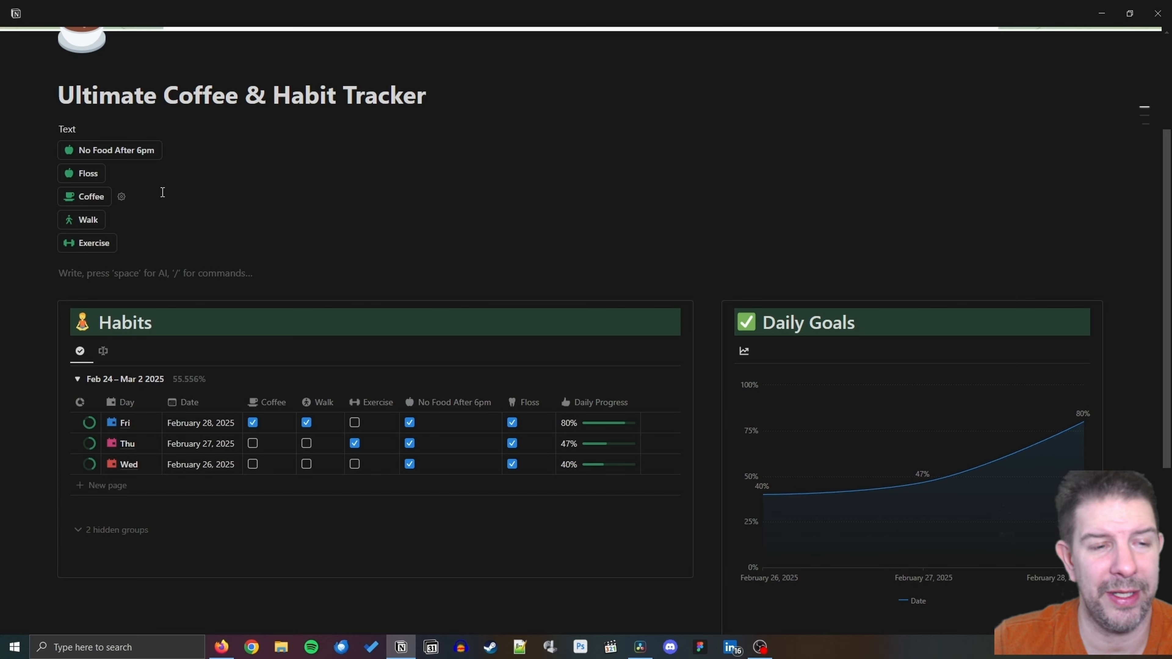
# Add a Heading 1 block below the Exercise button and give it a green background.
pyautogui.click(214, 243)
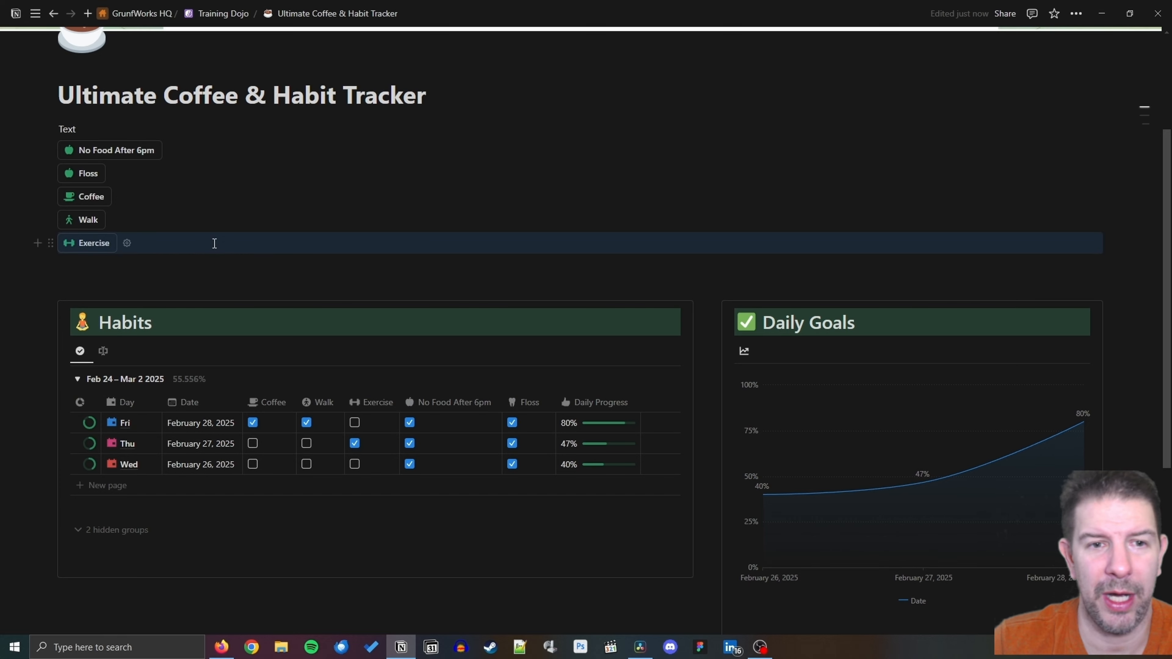
pyautogui.press('Return')
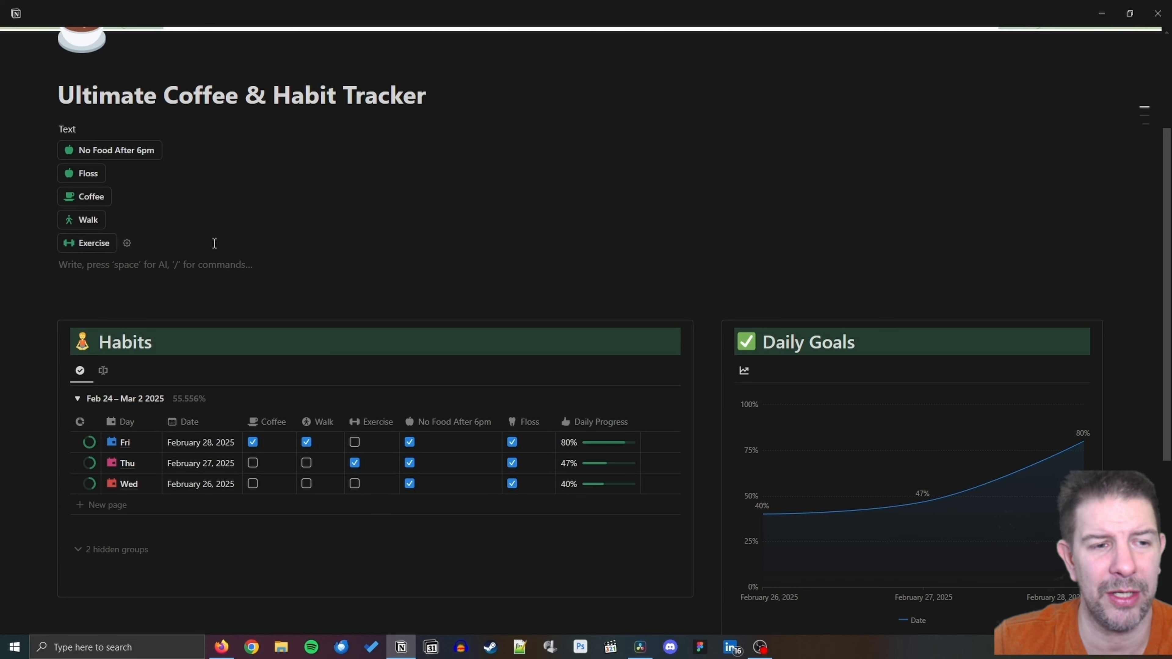
pyautogui.write('/h1')
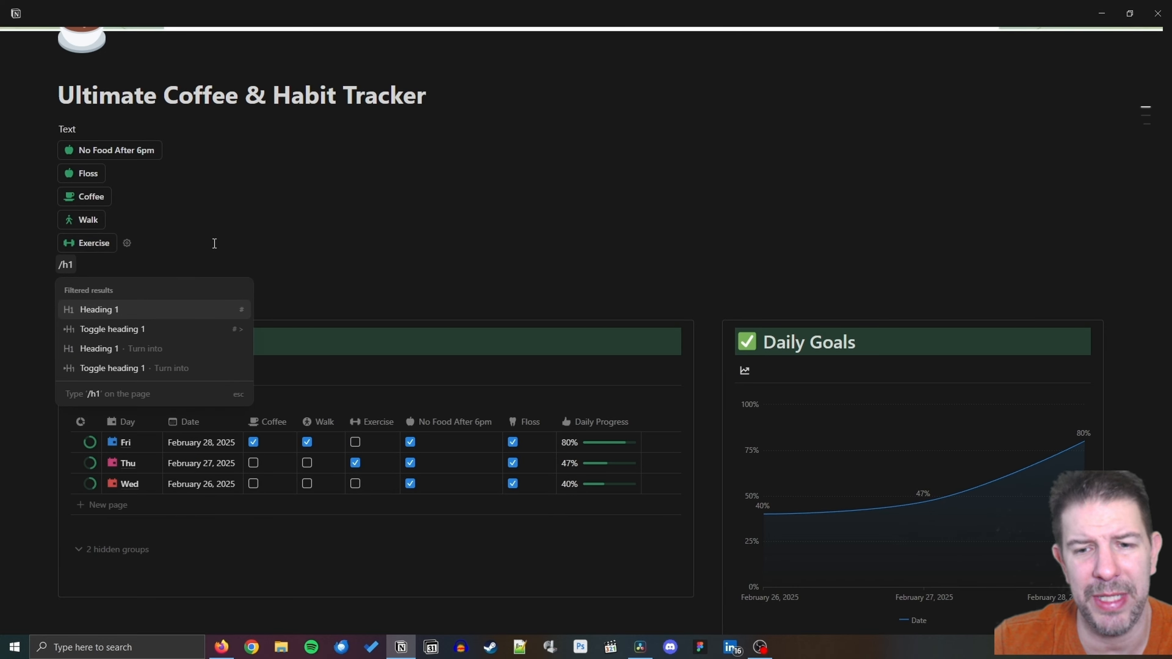
pyautogui.press('Return')
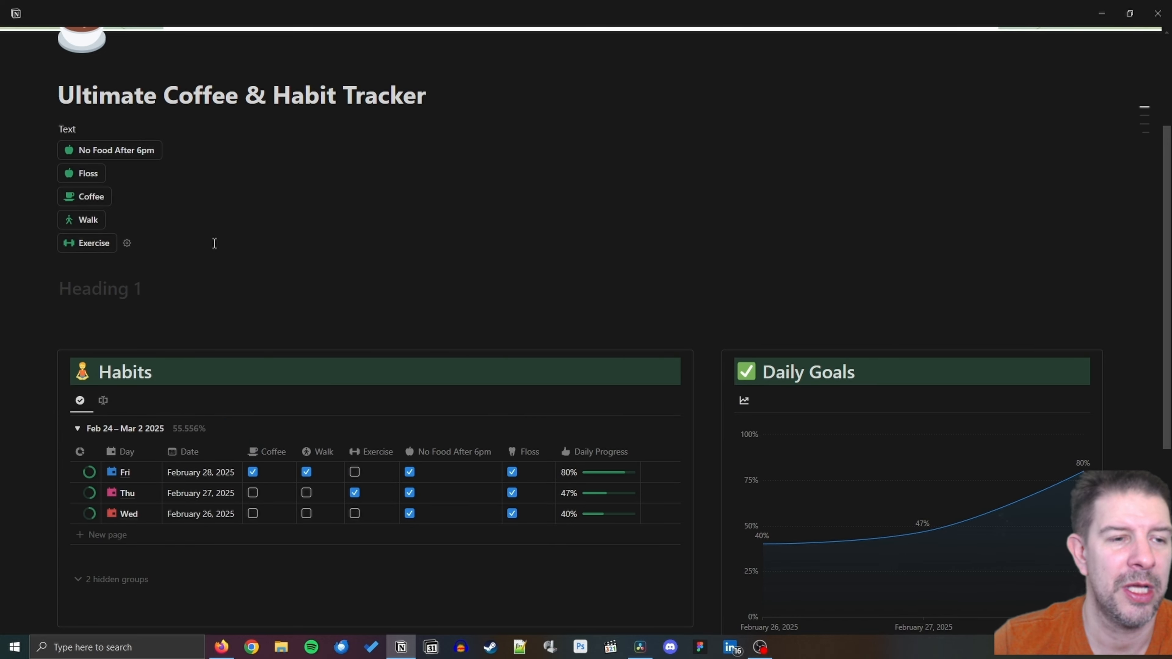
pyautogui.click(50, 288)
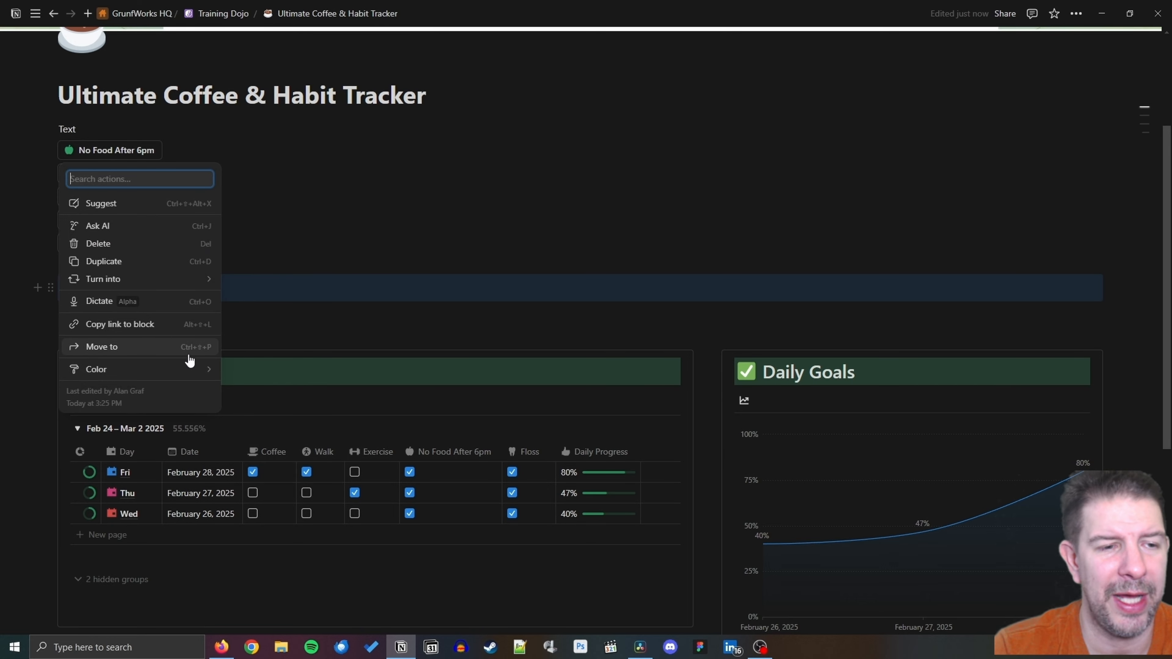
pyautogui.moveTo(188, 368)
pyautogui.click(296, 514)
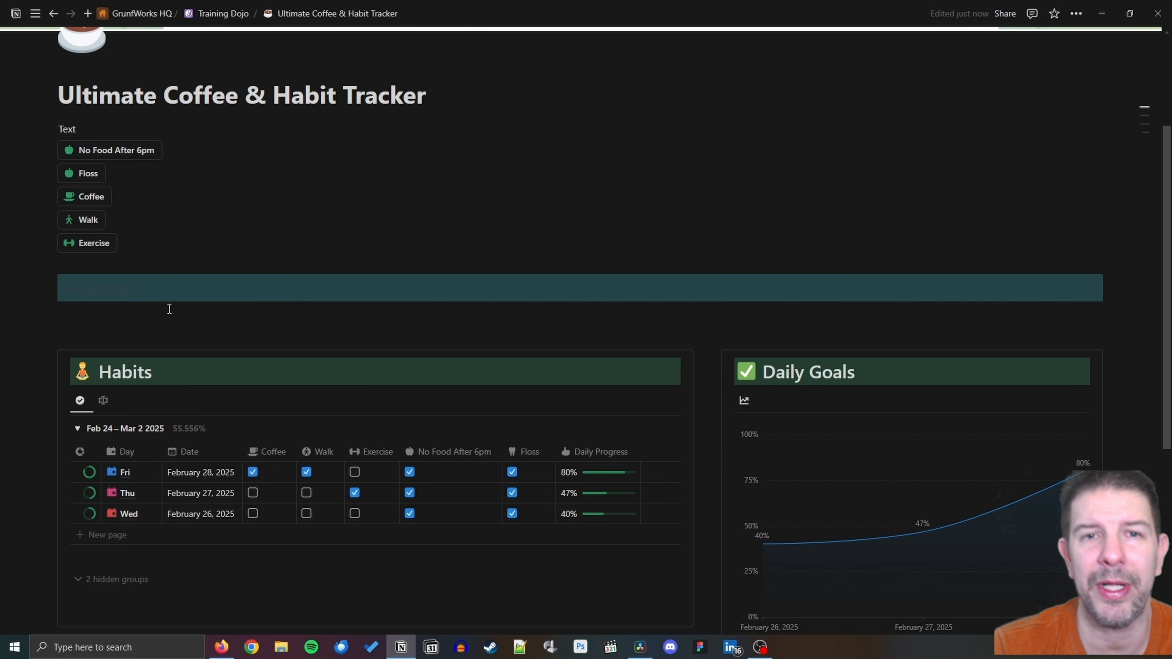
# Title the new green heading Shortcuts.
pyautogui.write('Sh')
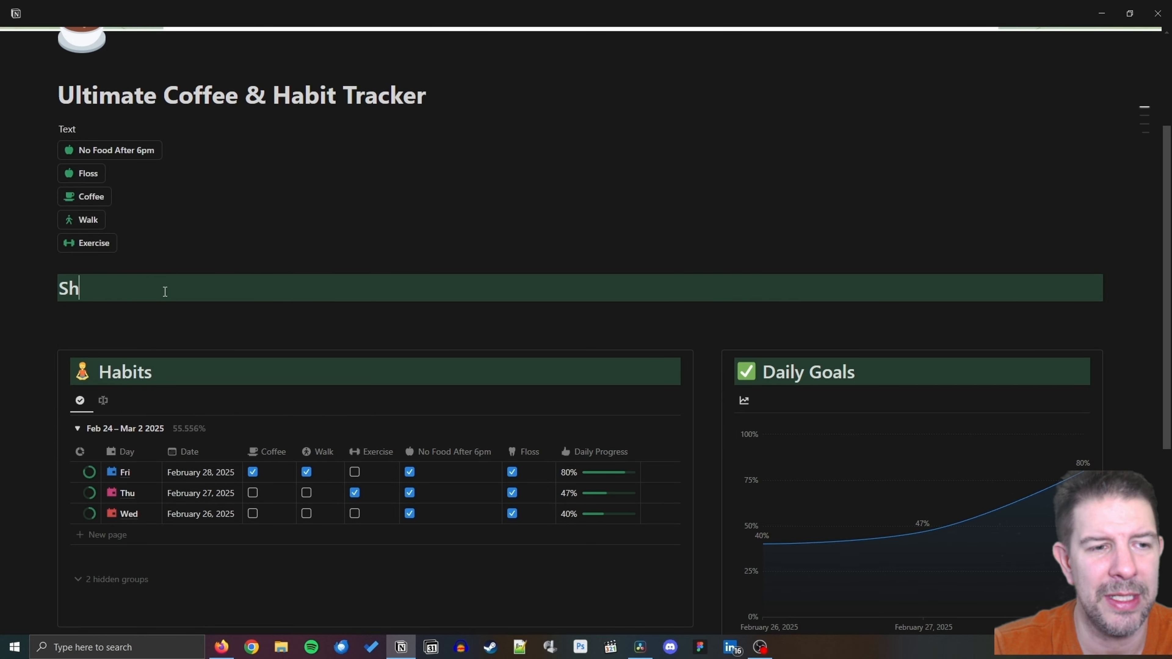
pyautogui.write('rrtcust')
pyautogui.press('BackSpace')
pyautogui.press('BackSpace')
pyautogui.write('t')
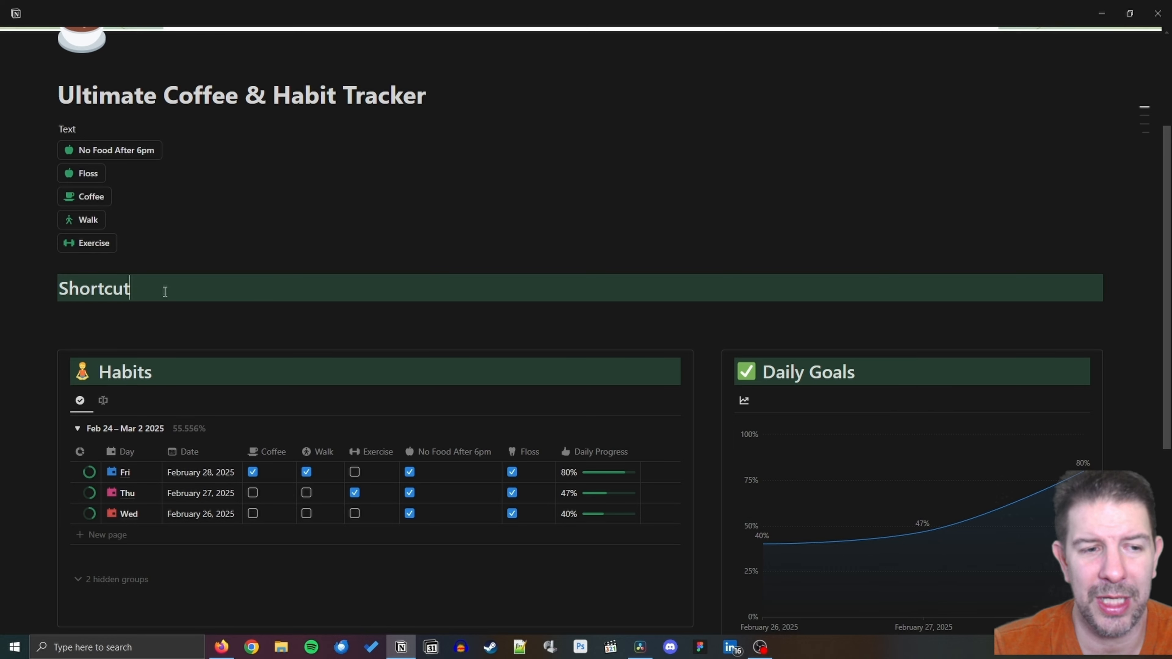
pyautogui.write('s')
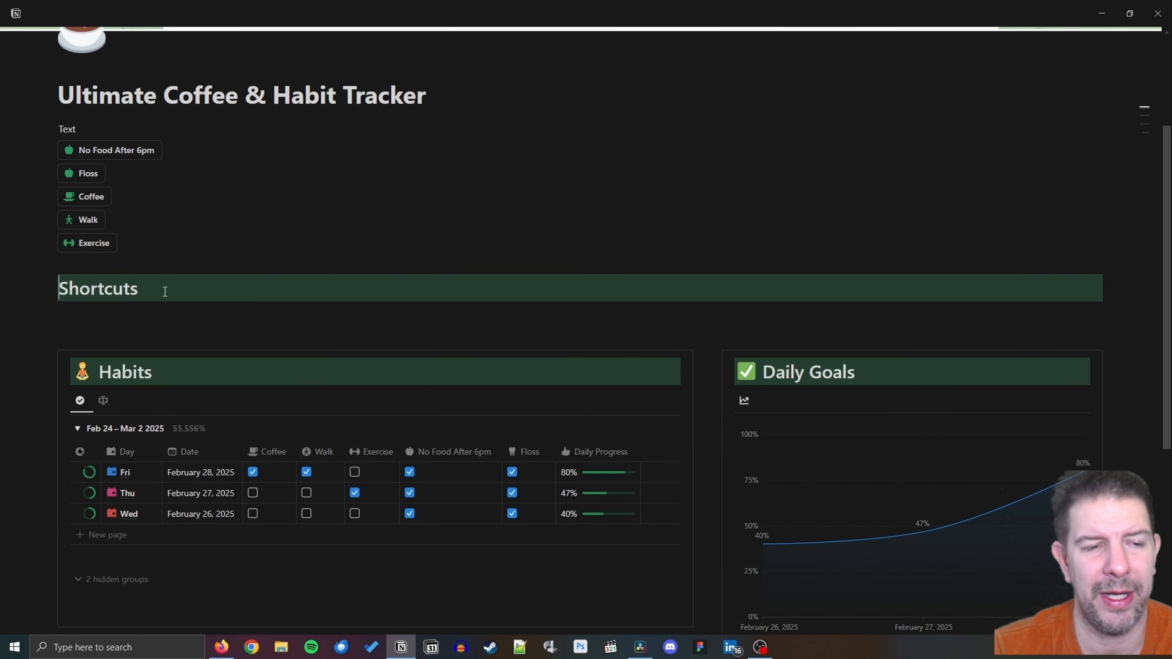
# Insert a thumbs-up emoji in front of the Shortcuts heading text.
pyautogui.press('Home')
pyautogui.write('/emo')
pyautogui.press('Return')
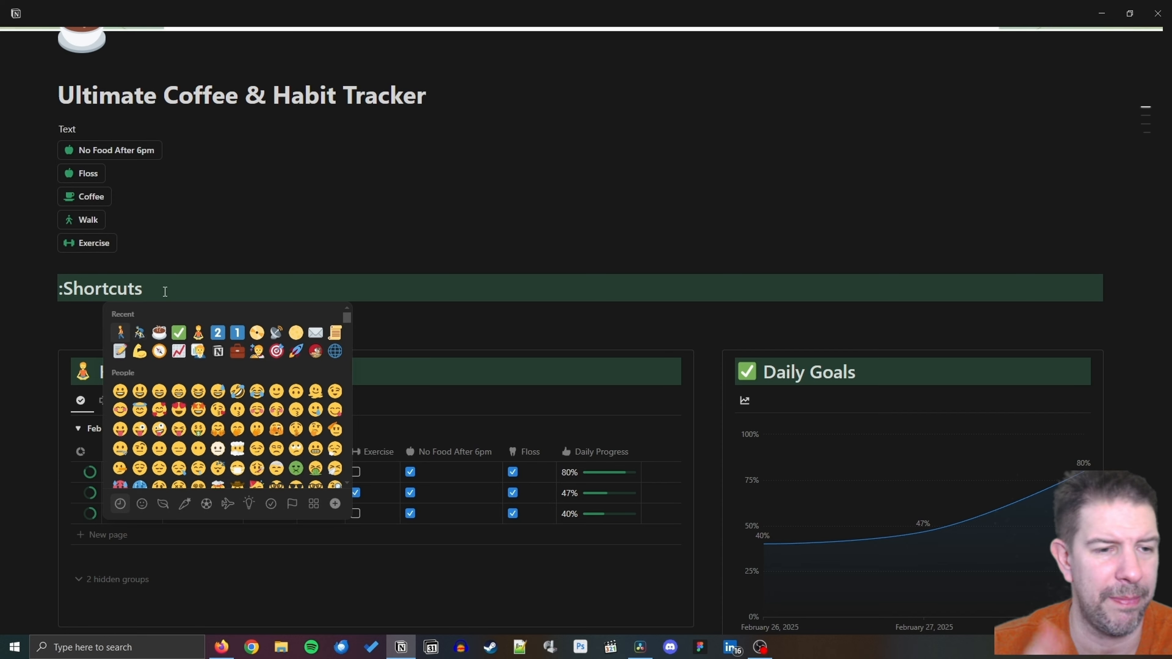
pyautogui.write('thu')
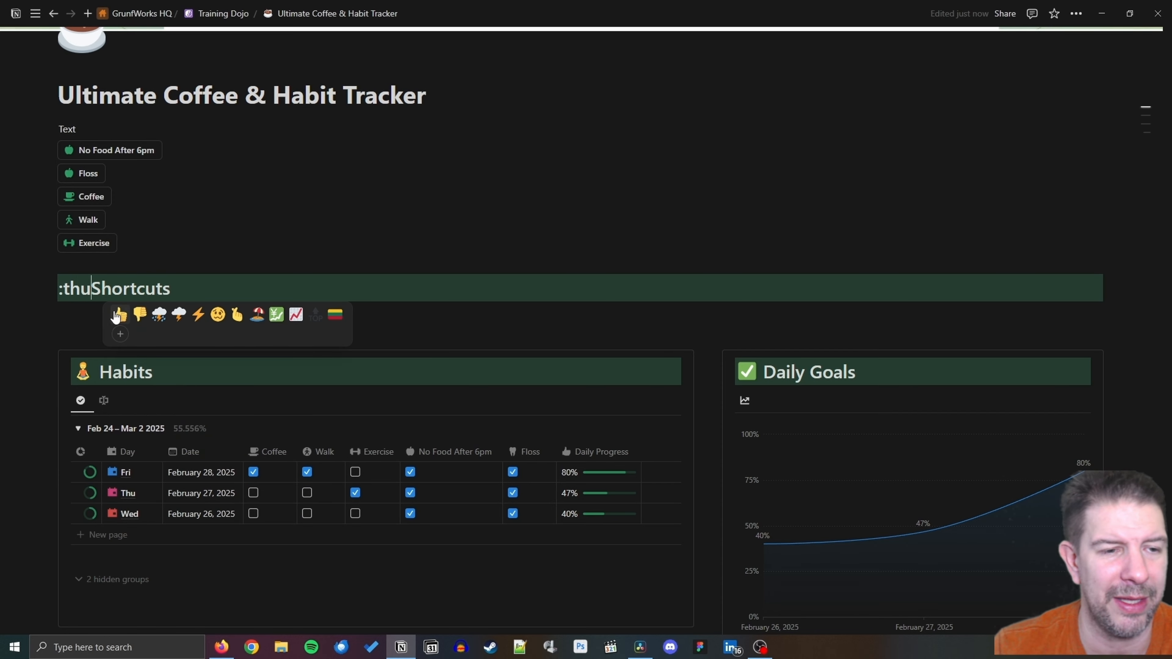
pyautogui.click(120, 316)
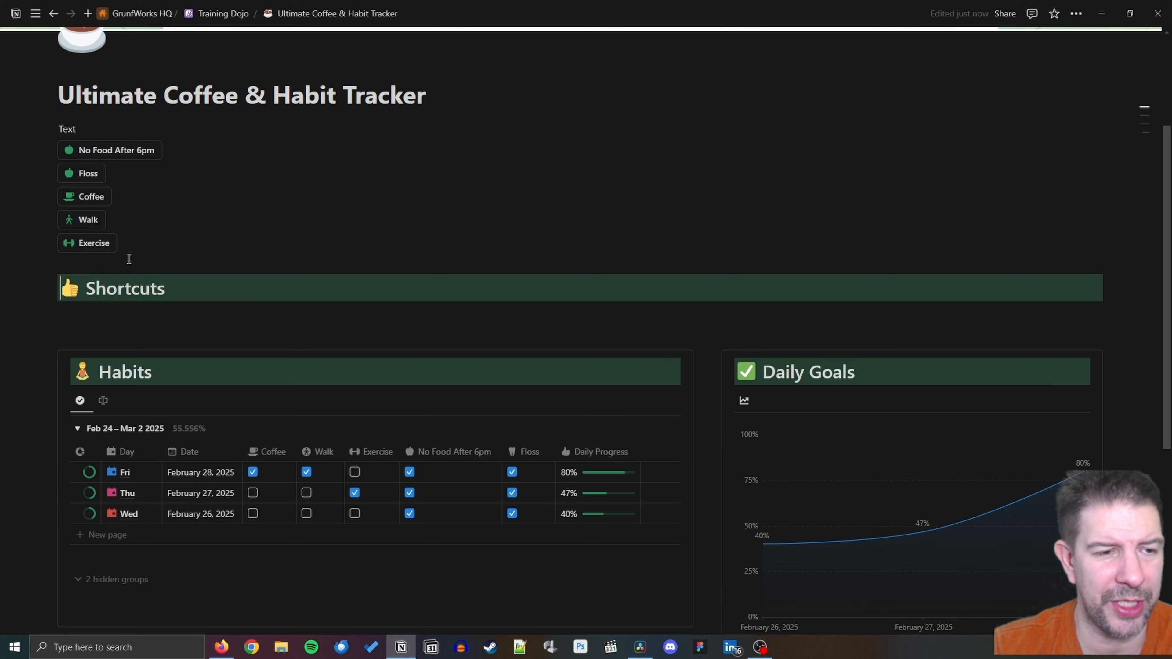
# Add a callout block below the Shortcuts heading and move the heading into it.
pyautogui.click(89, 316)
pyautogui.write('/call')
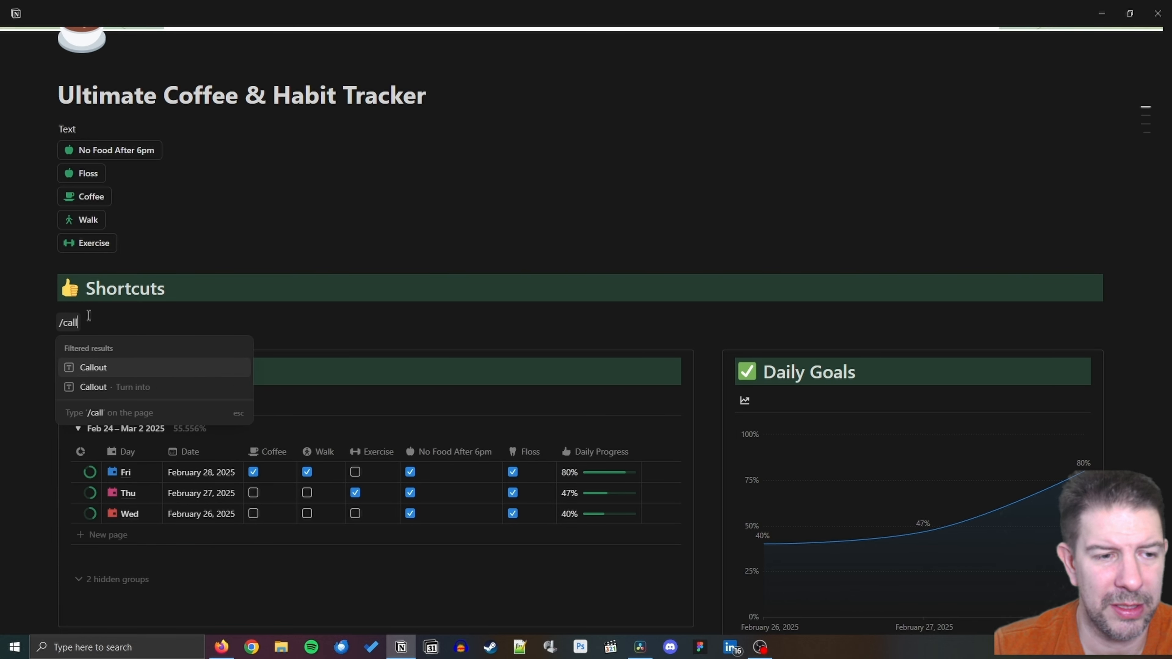
pyautogui.press('Return')
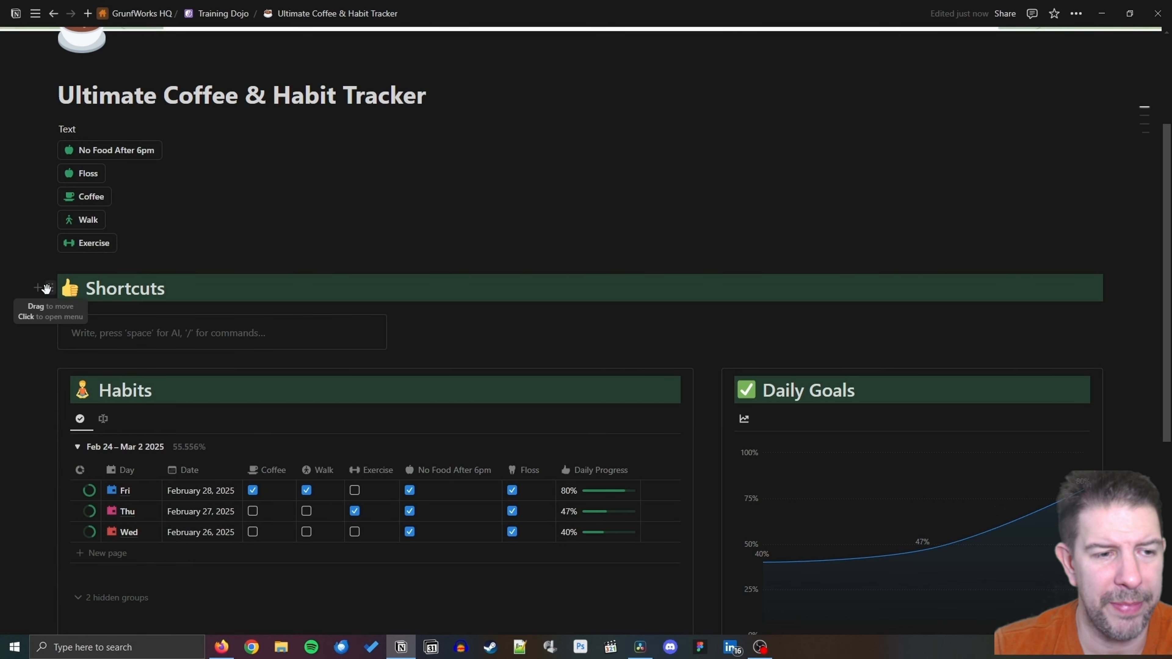
pyautogui.moveTo(44, 290); pyautogui.dragTo(65, 323)
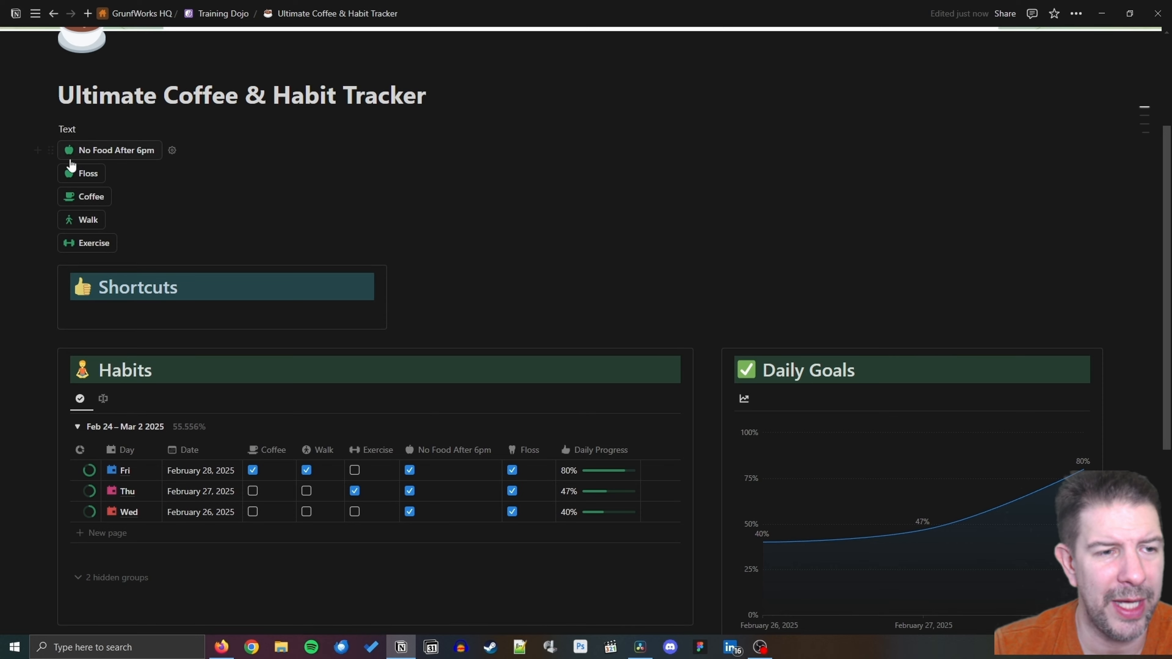
# Move the Coffee, Walk, Exercise and No Food After 6pm buttons into the Shortcuts callout, stacked in that order.
pyautogui.moveTo(50, 197); pyautogui.dragTo(82, 307)
pyautogui.moveTo(50, 197); pyautogui.dragTo(82, 304)
pyautogui.moveTo(51, 195); pyautogui.dragTo(81, 303)
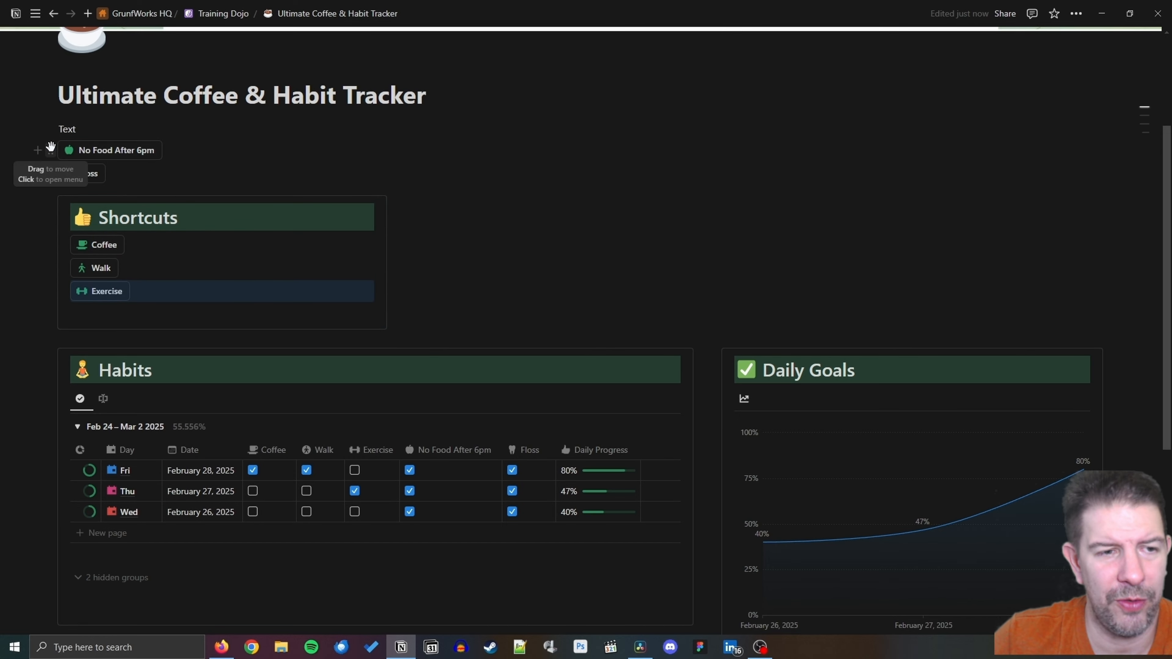
pyautogui.moveTo(51, 150); pyautogui.dragTo(83, 298)
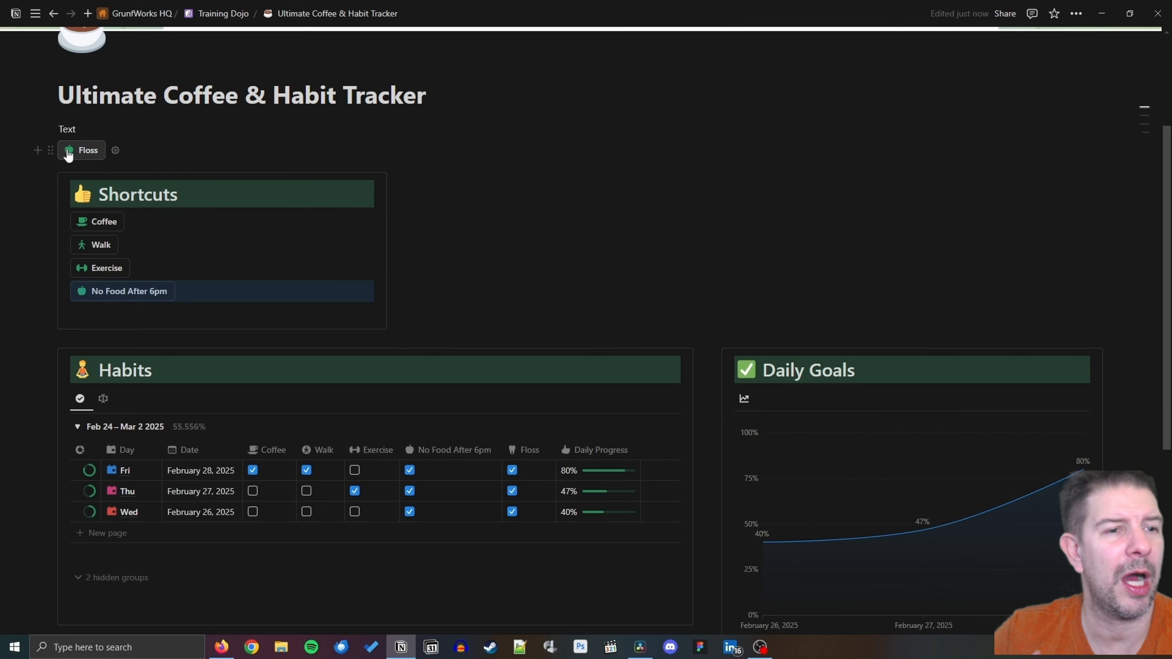
# Change the Floss button's icon from the apple to a tooth and save the button.
pyautogui.click(67, 152)
pyautogui.click(99, 152)
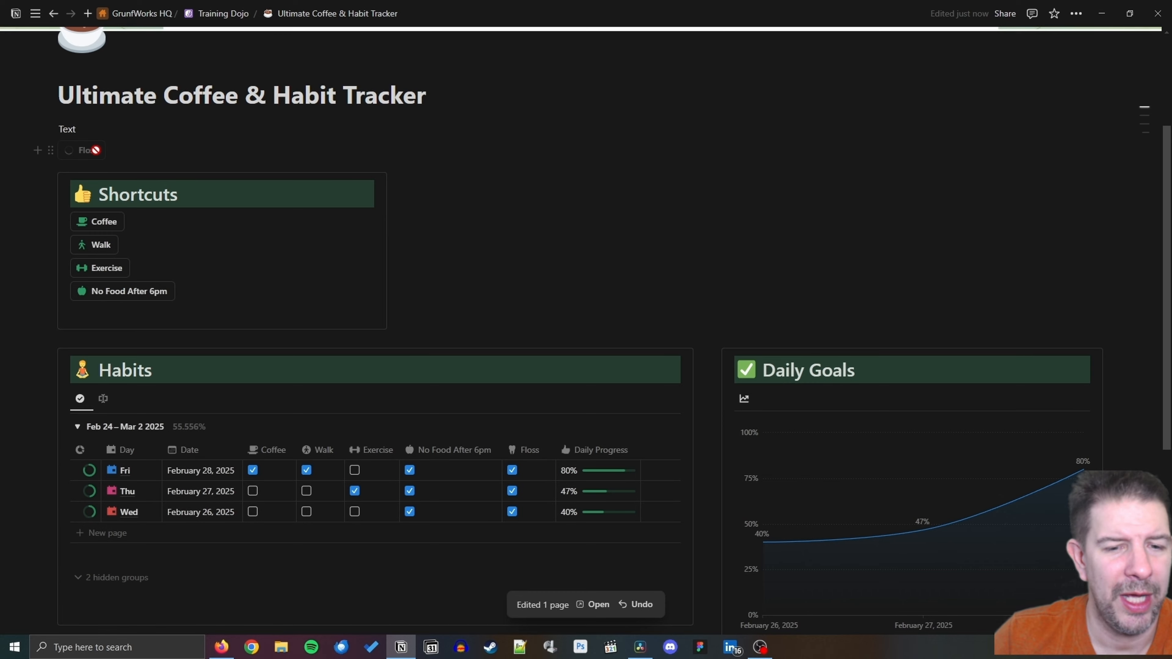
pyautogui.click(116, 150)
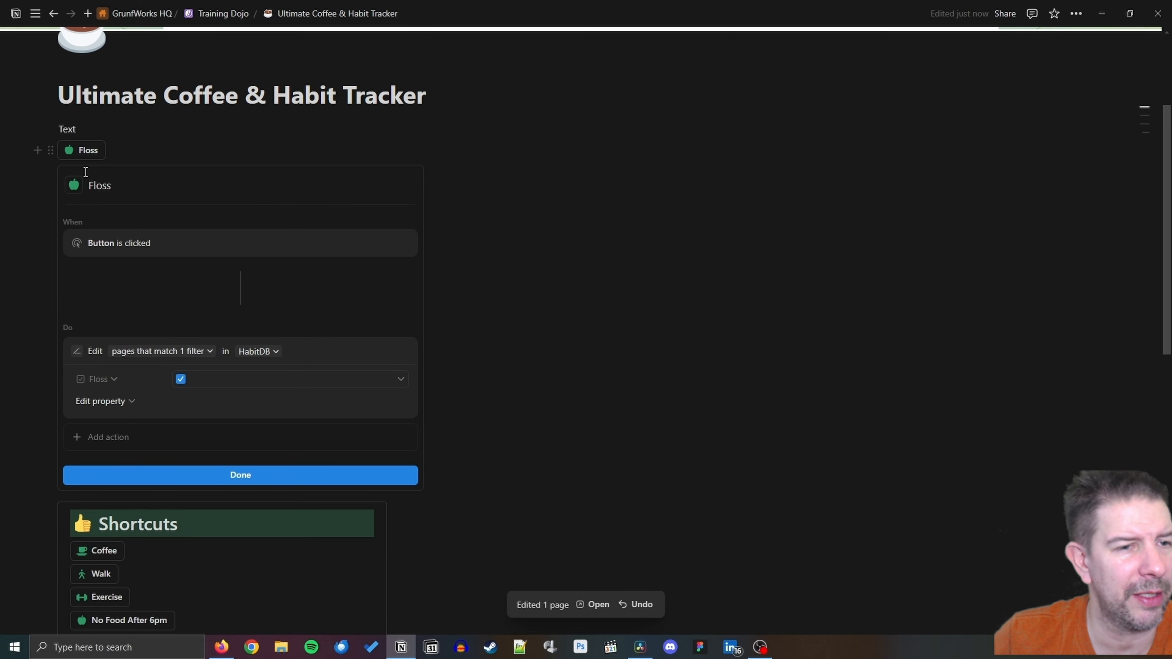
pyautogui.click(74, 186)
pyautogui.click(227, 264)
pyautogui.click(290, 476)
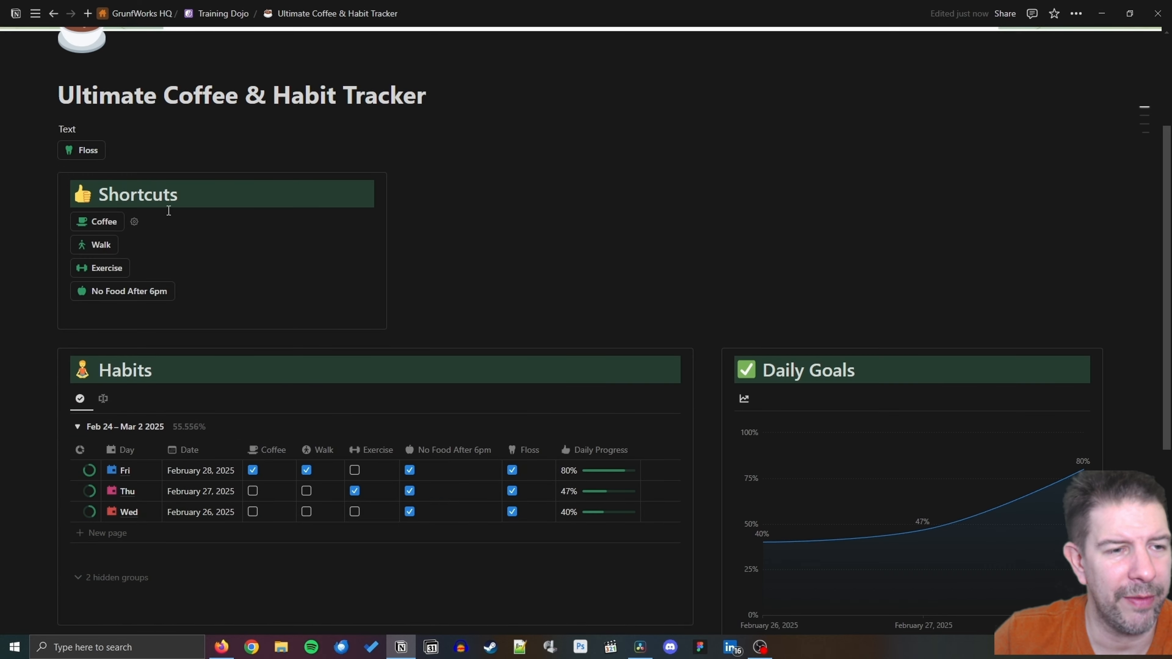
# Move the Floss button into the Shortcuts callout below No Food After 6pm and delete the empty line beneath it.
pyautogui.moveTo(48, 152); pyautogui.dragTo(120, 304)
pyautogui.click(64, 312)
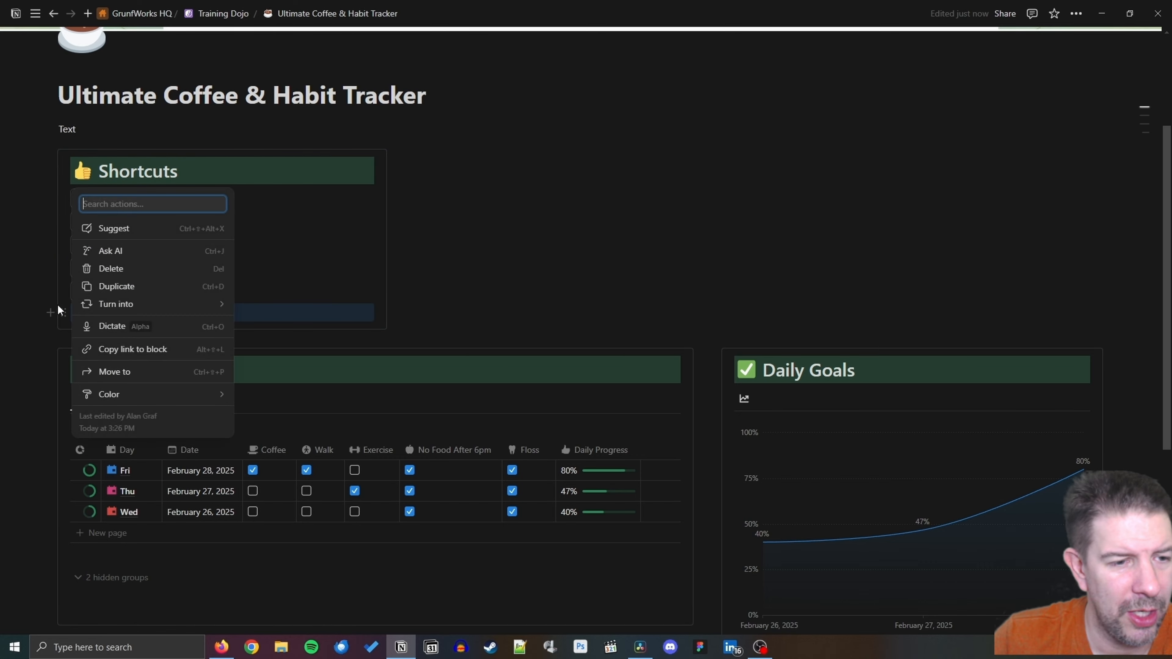
pyautogui.click(421, 235)
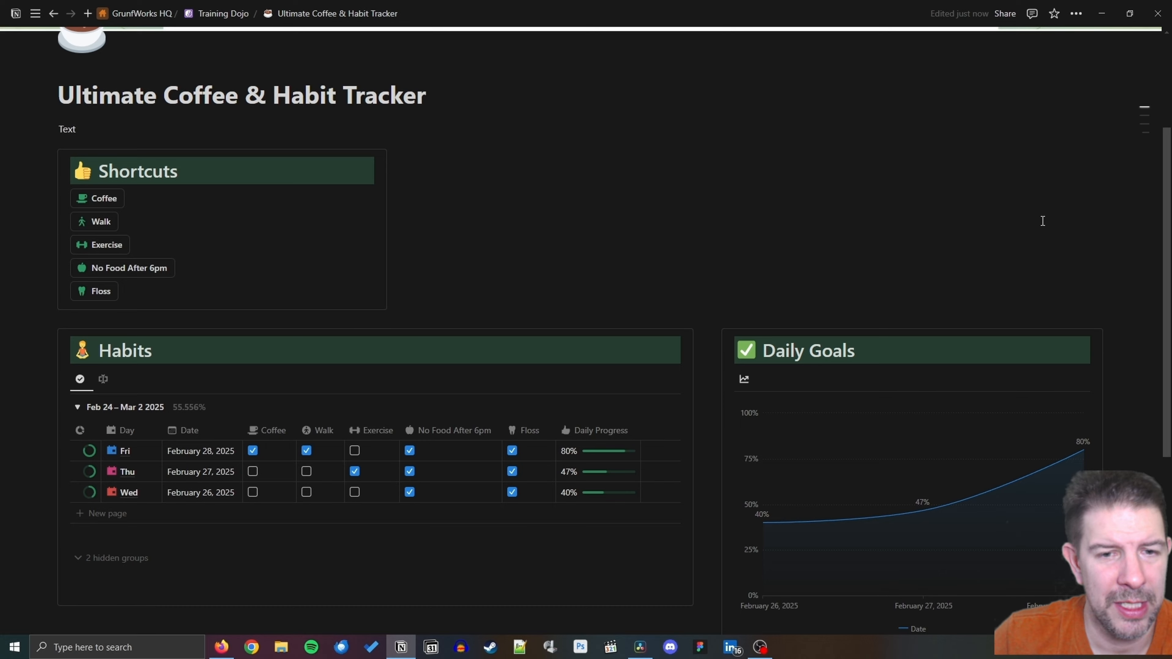
# Arrange the Habits and Daily Goals callouts as columns beside the Shortcuts callout.
pyautogui.moveTo(51, 337); pyautogui.dragTo(415, 168)
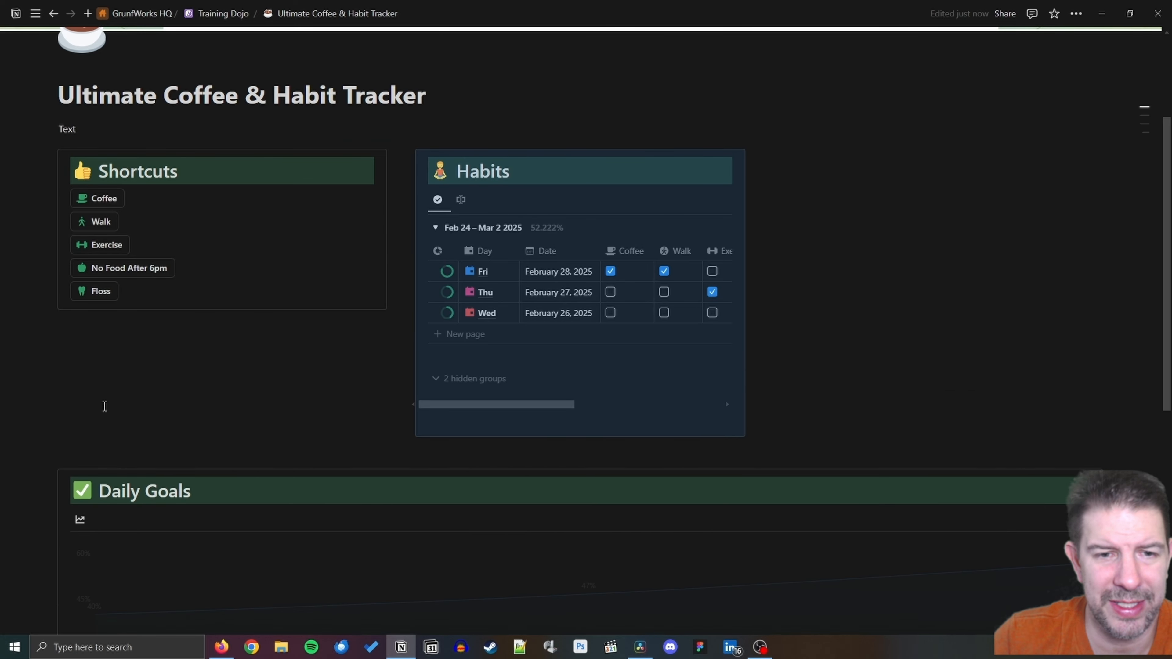
pyautogui.moveTo(50, 479); pyautogui.dragTo(837, 154)
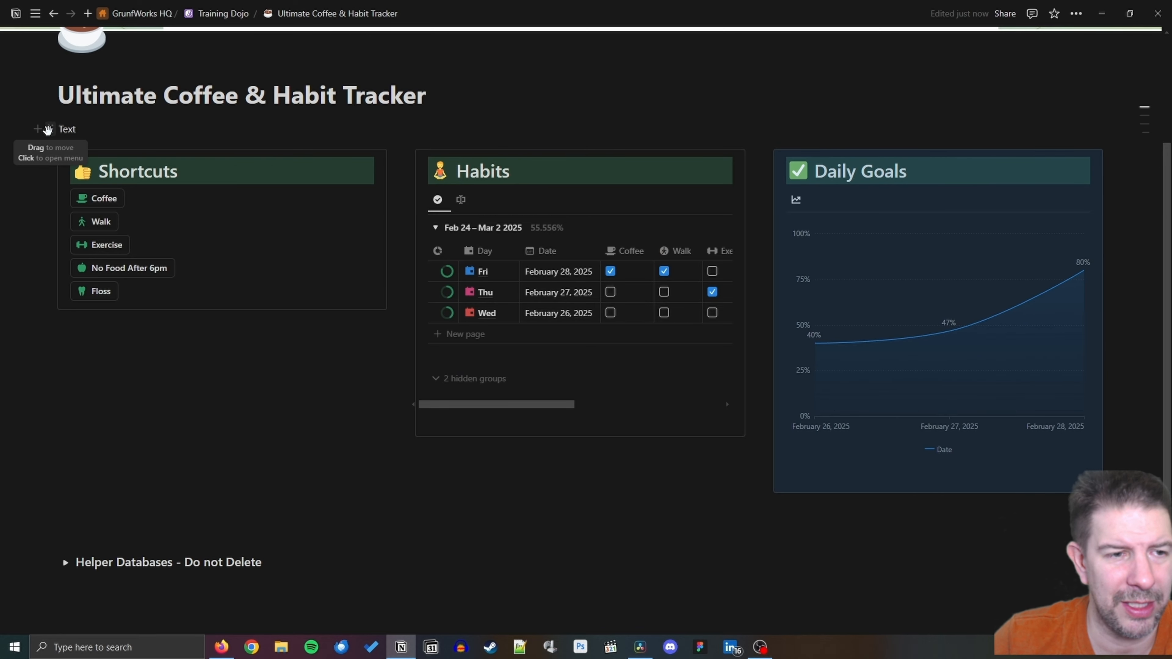
# Delete the stray Text line above the callouts and narrow the Shortcuts column to widen the Habits column.
pyautogui.click(49, 130)
pyautogui.click(122, 107)
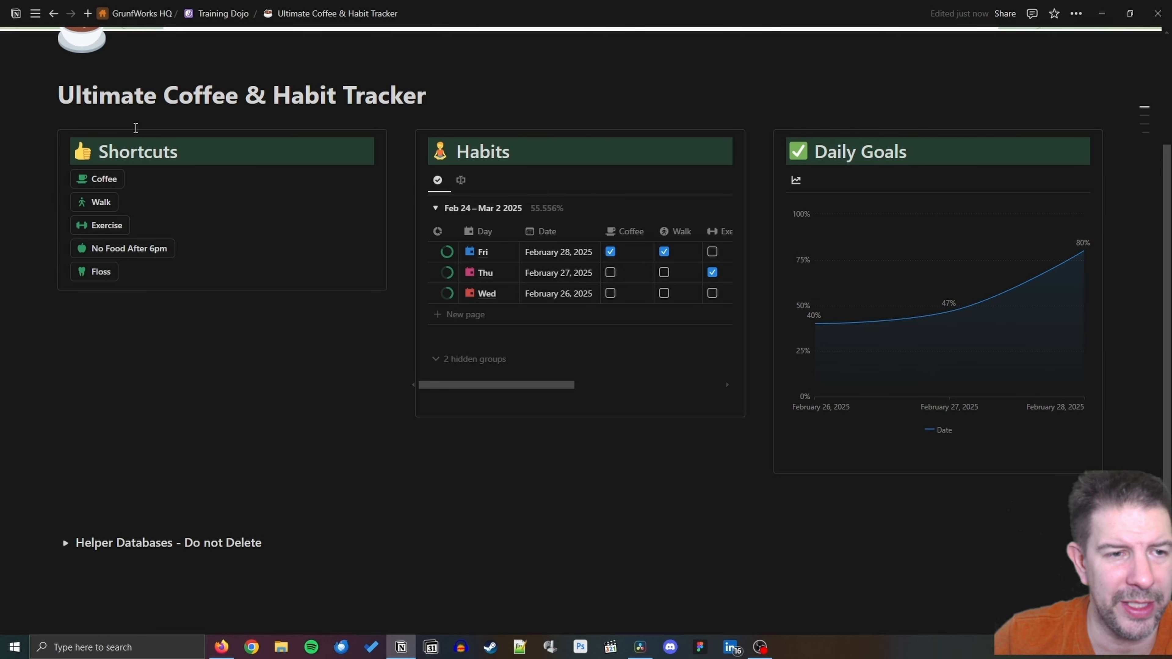
pyautogui.moveTo(400, 168); pyautogui.dragTo(222, 198)
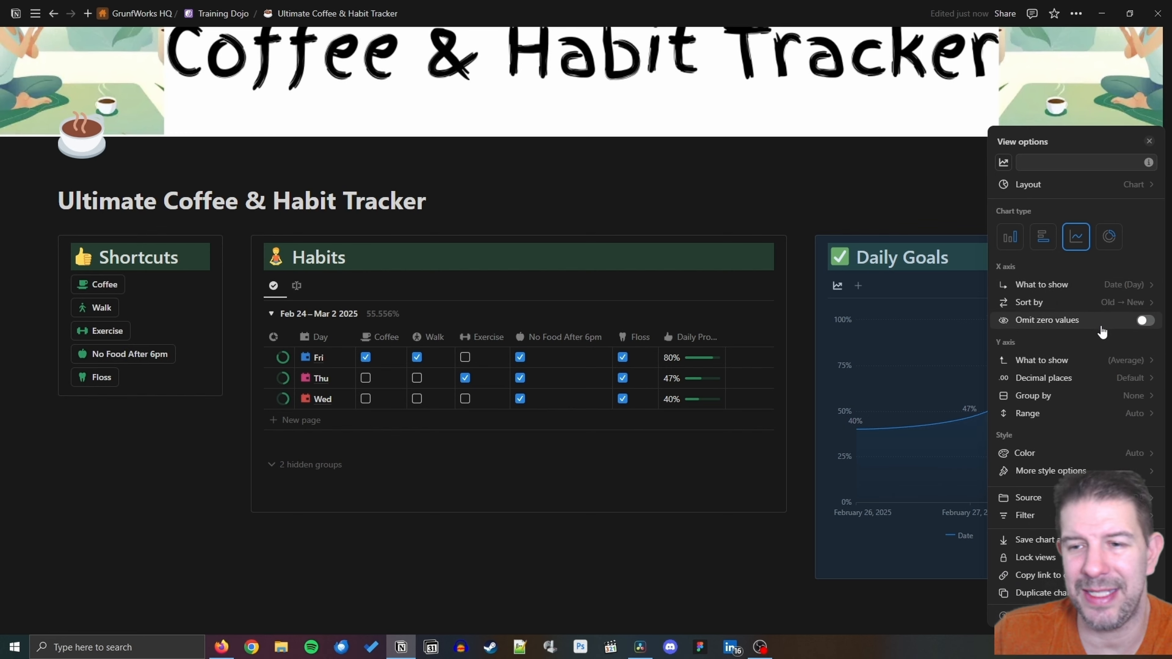
# Set the Daily Goals chart's height to Small and close its view options.
pyautogui.click(1103, 471)
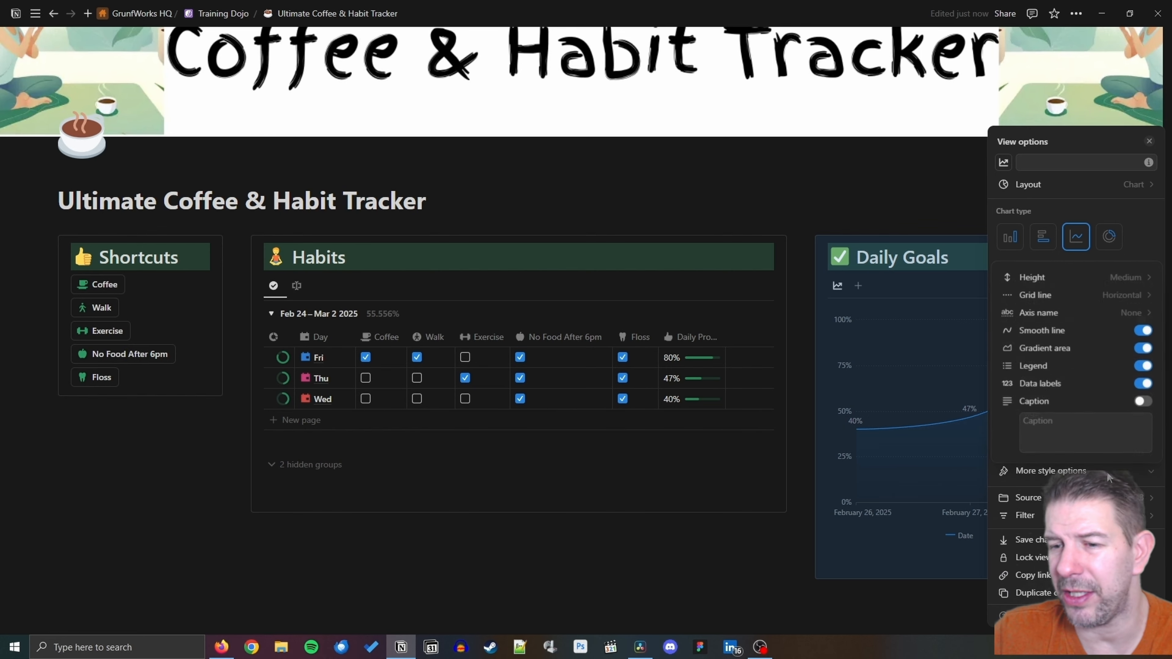
pyautogui.click(1122, 277)
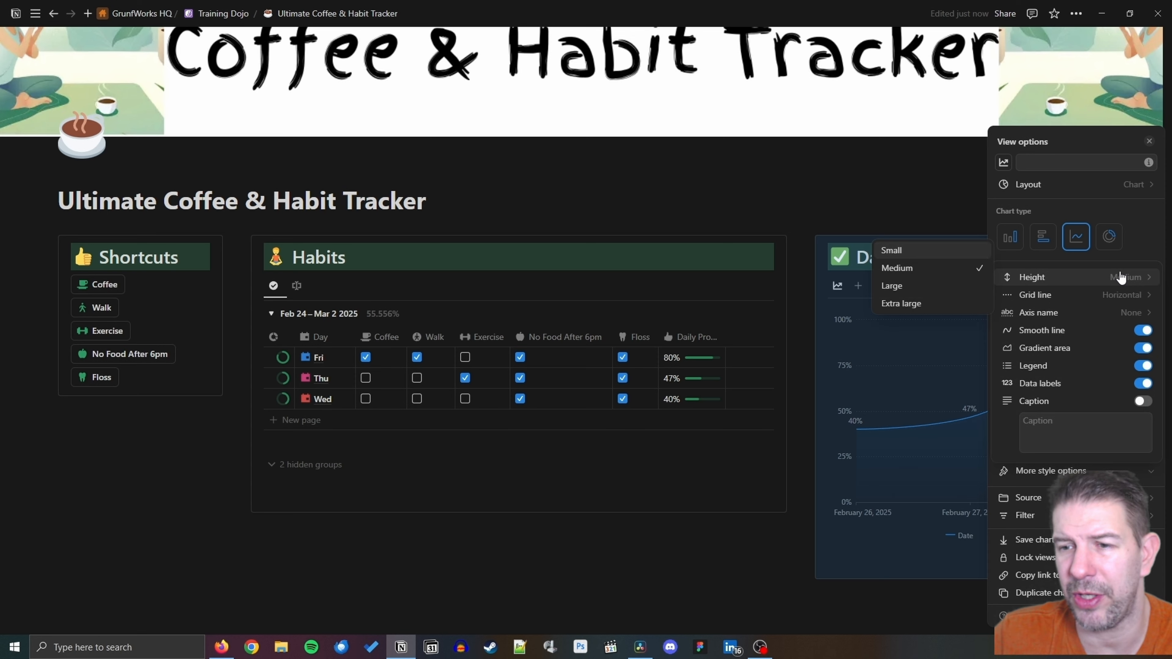
pyautogui.click(920, 251)
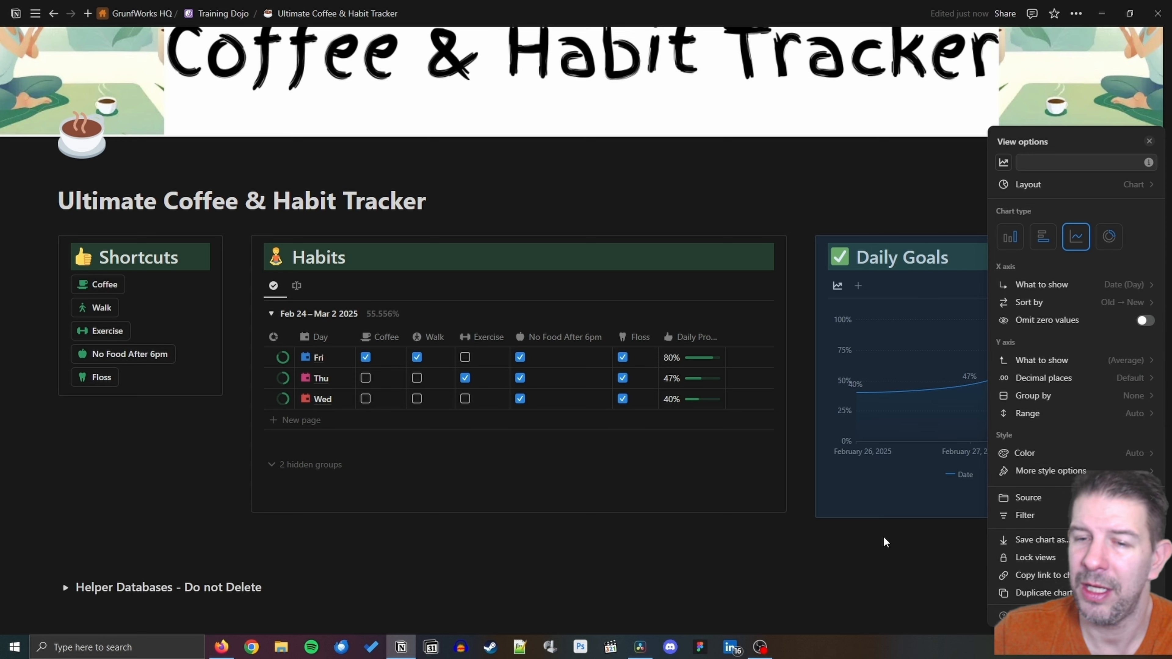
pyautogui.click(885, 572)
pyautogui.click(660, 603)
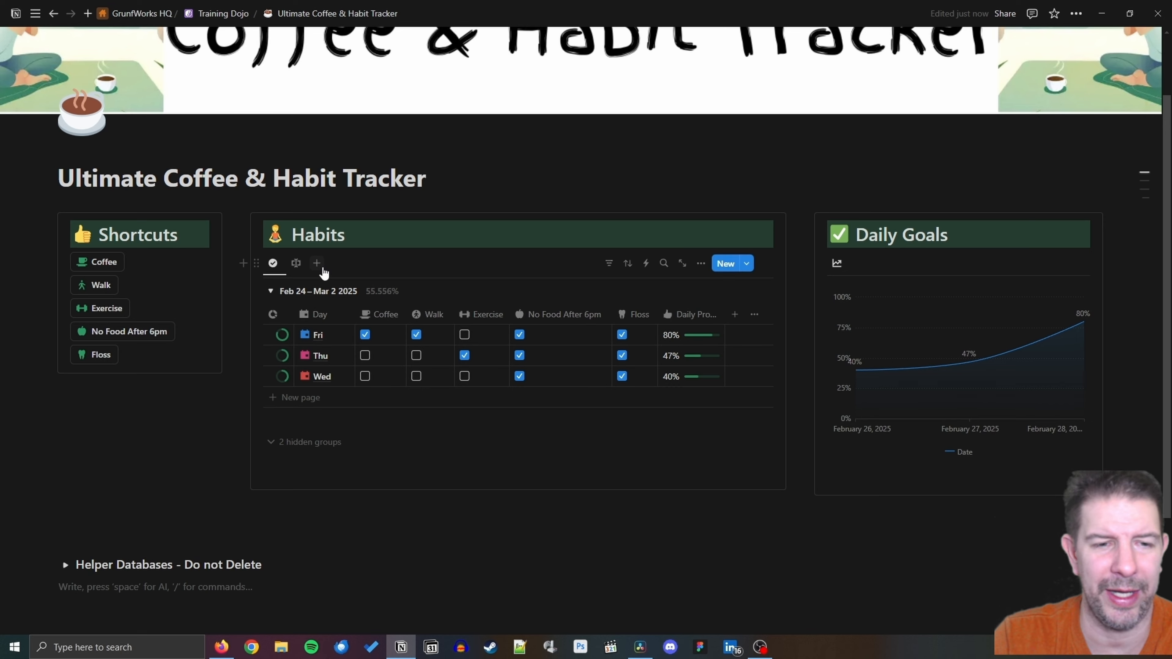
# Add a Gallery view to the Habits database and hide its database title.
pyautogui.click(322, 267)
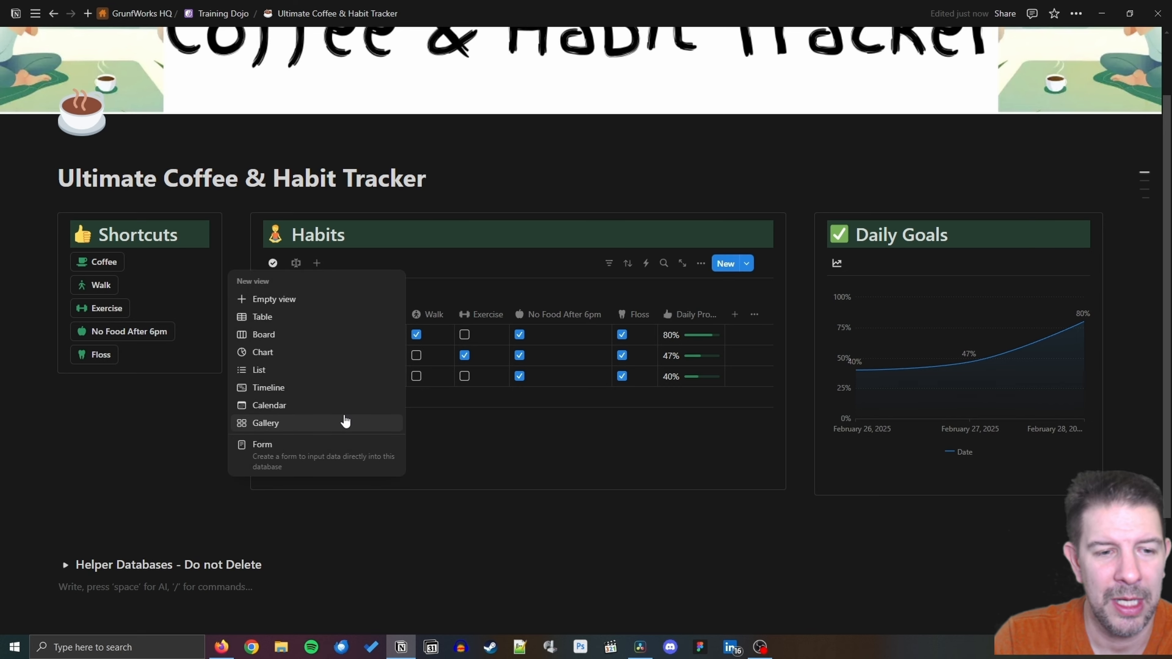
pyautogui.click(344, 422)
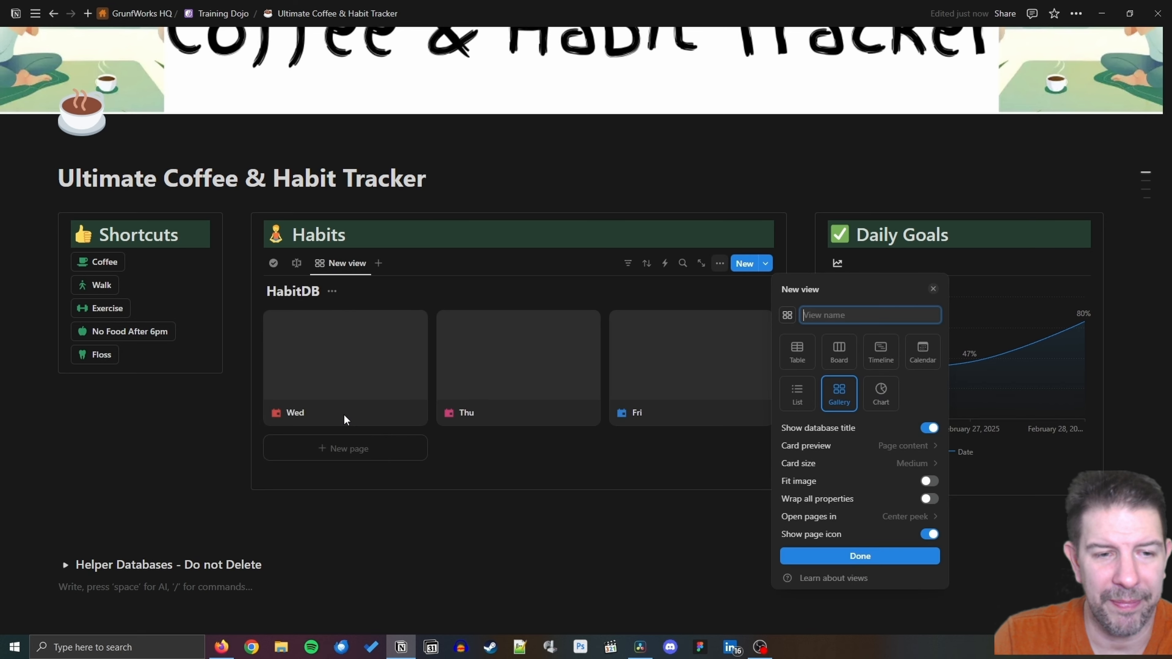
pyautogui.click(332, 295)
pyautogui.click(331, 292)
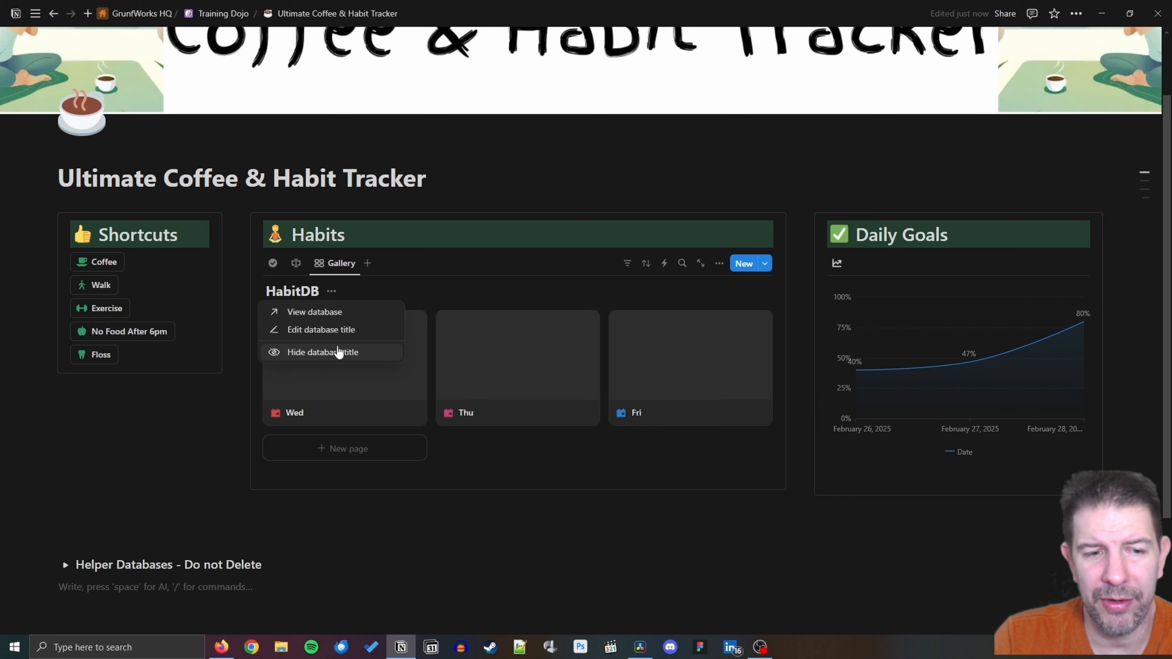
pyautogui.click(340, 352)
# Set the gallery layout's card preview to None and its card size to Small.
pyautogui.click(719, 263)
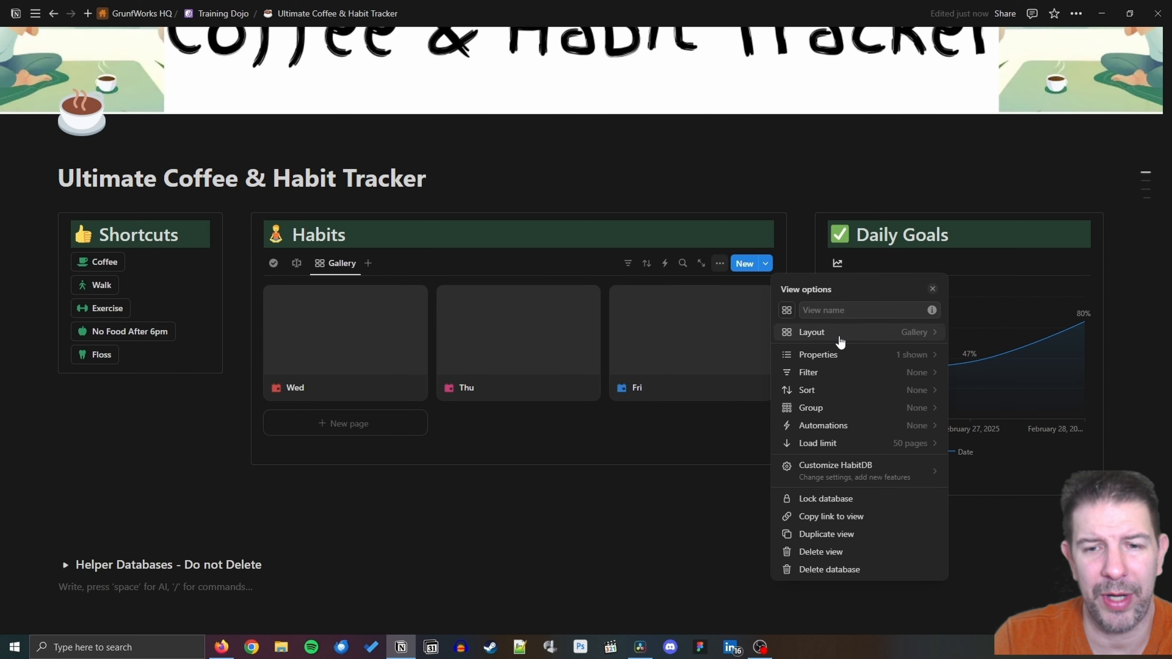
pyautogui.click(840, 342)
pyautogui.click(914, 424)
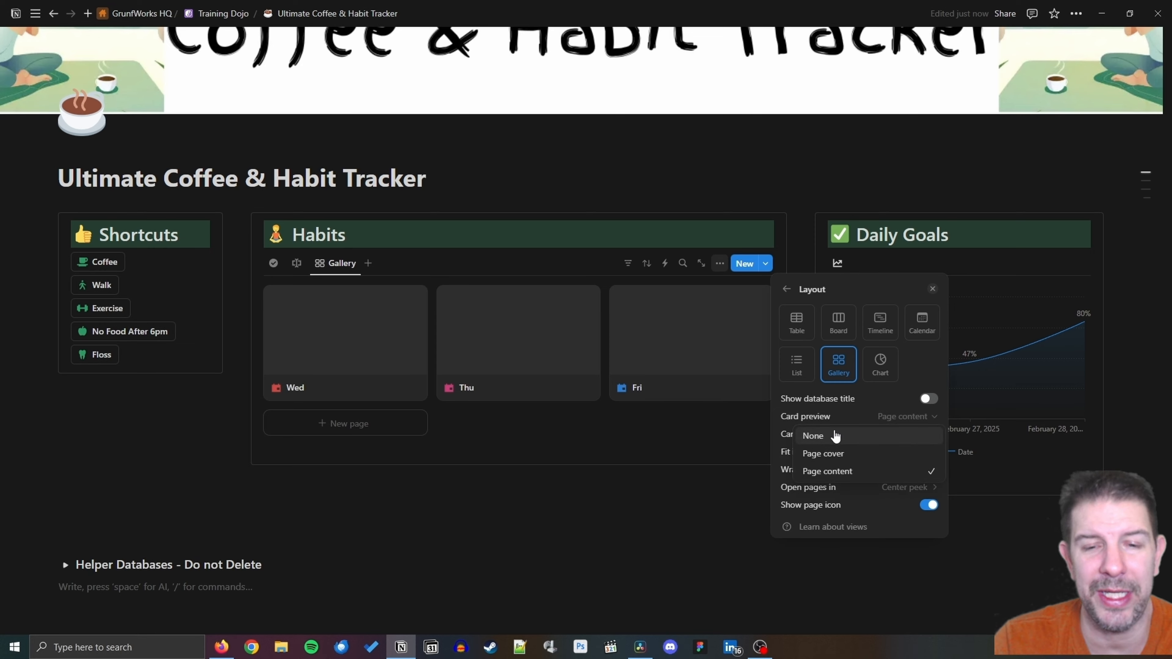
pyautogui.click(834, 436)
pyautogui.click(919, 435)
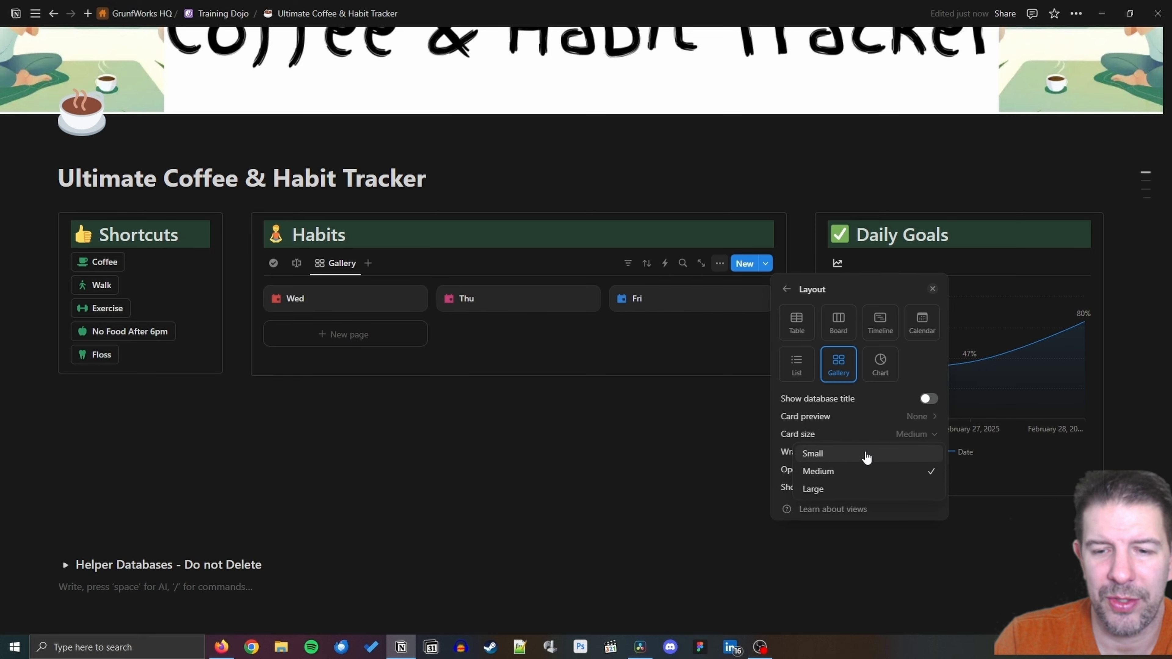
pyautogui.click(868, 457)
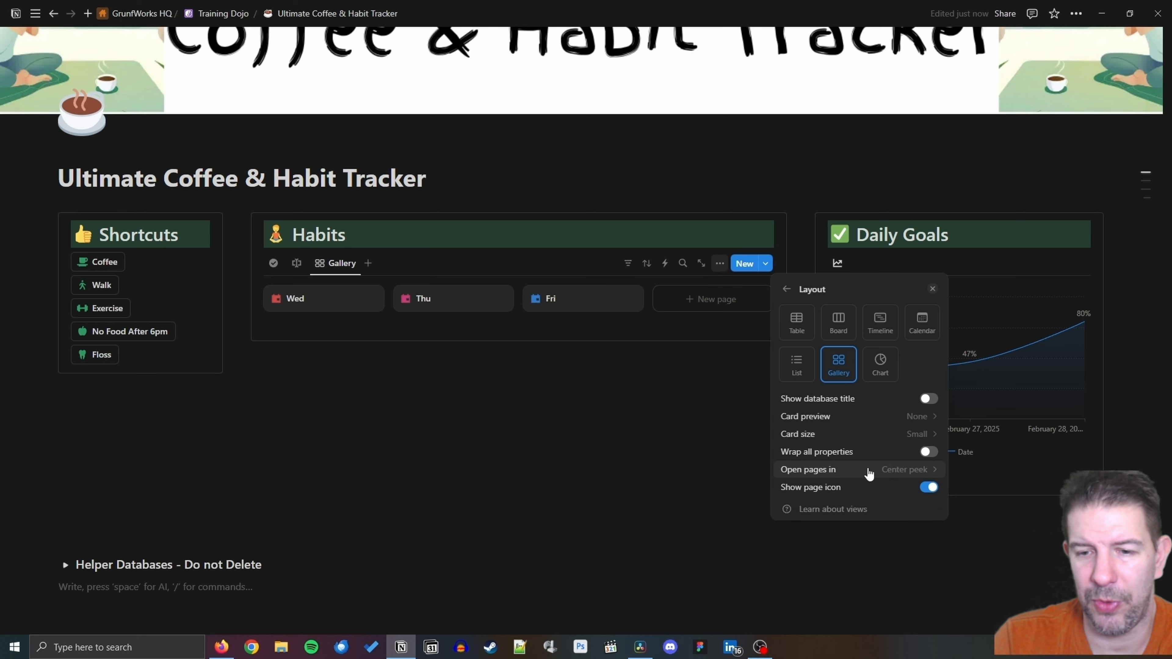
pyautogui.click(672, 464)
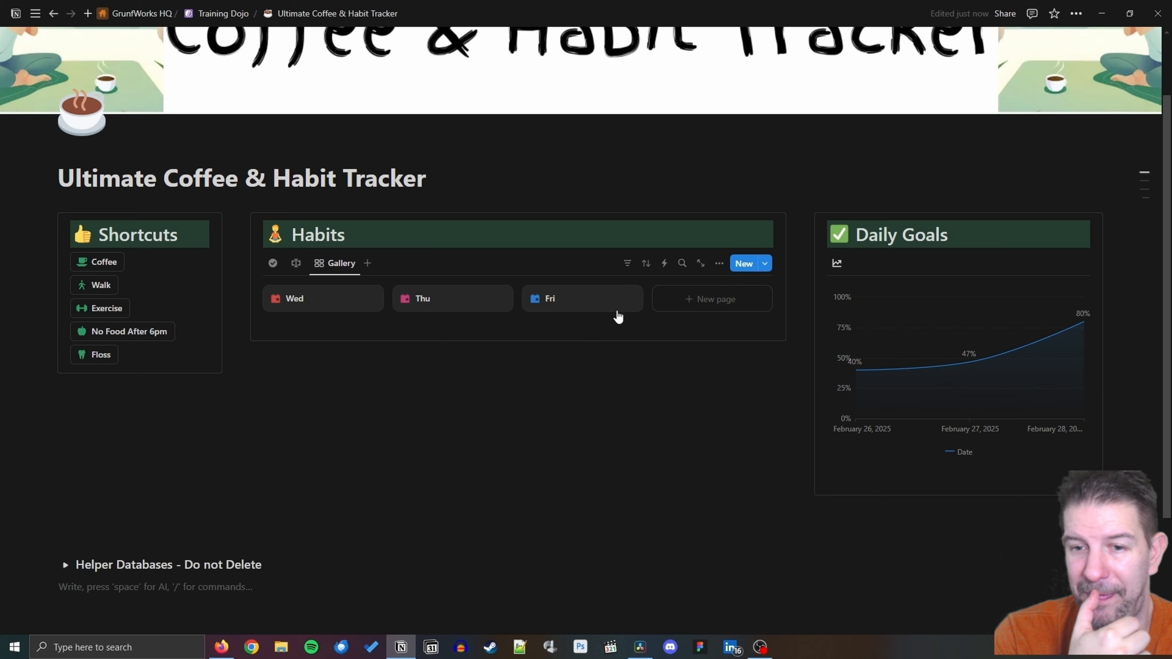
# Open the property visibility settings of the Habits gallery view.
pyautogui.click(719, 264)
pyautogui.click(877, 359)
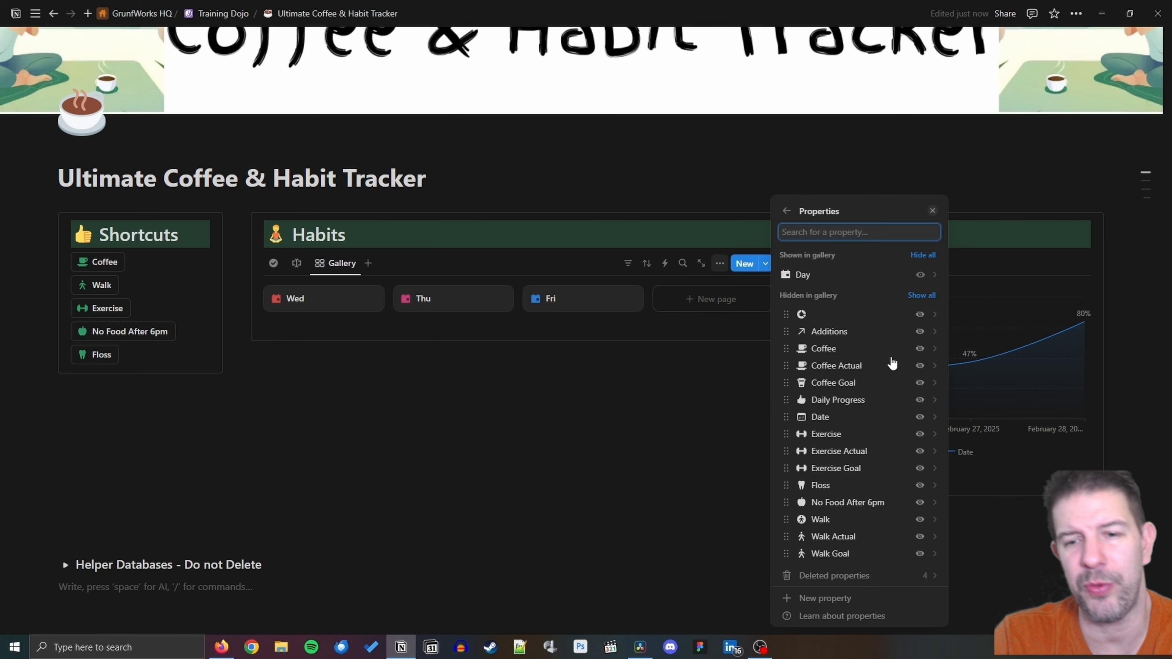
pyautogui.click(920, 349)
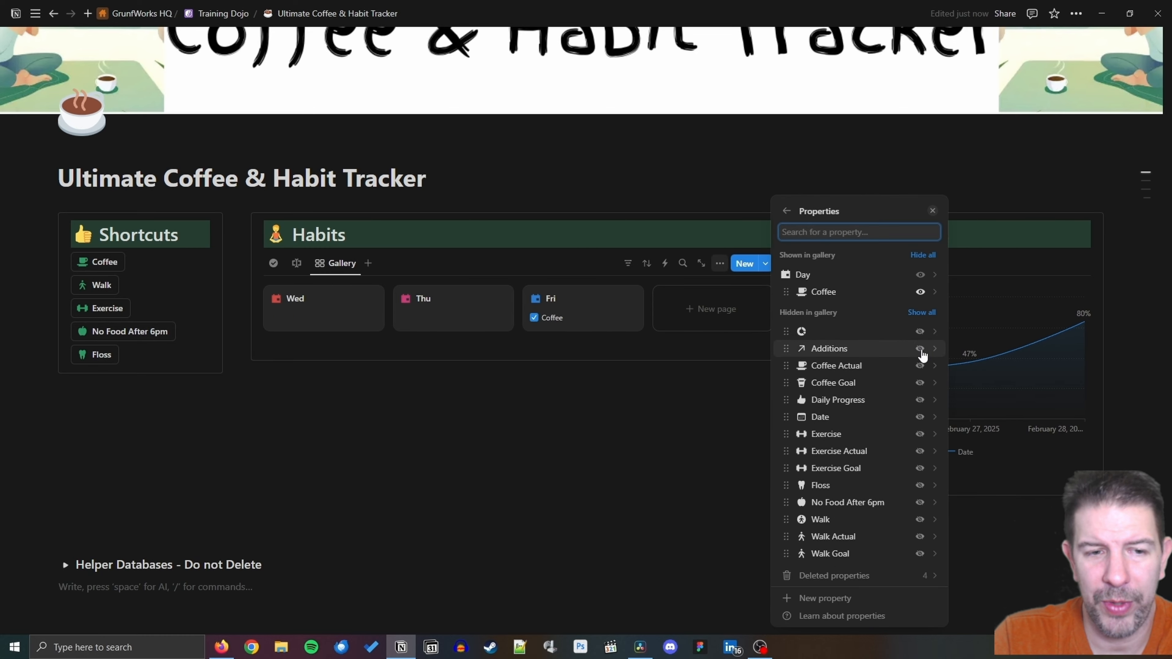
pyautogui.click(920, 349)
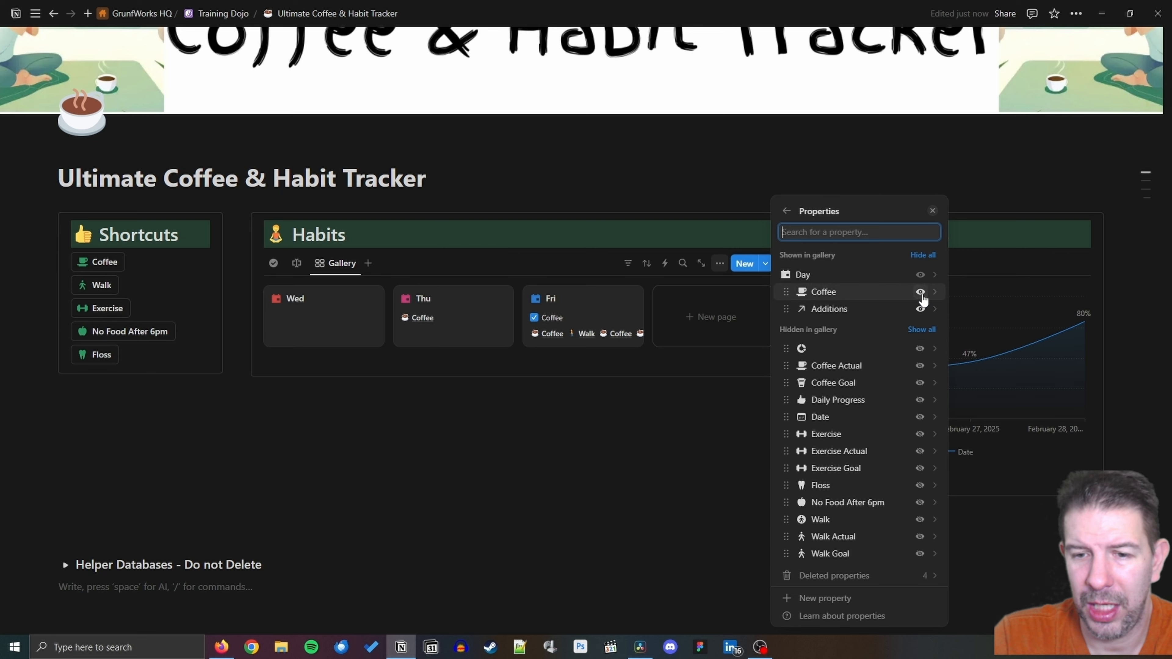
pyautogui.click(920, 292)
pyautogui.click(920, 292)
# Show the Coffee Actual, Coffee Goal, Exercise Actual, Exercise Goal, Coffee and progress ring properties on the gallery cards.
pyautogui.click(920, 366)
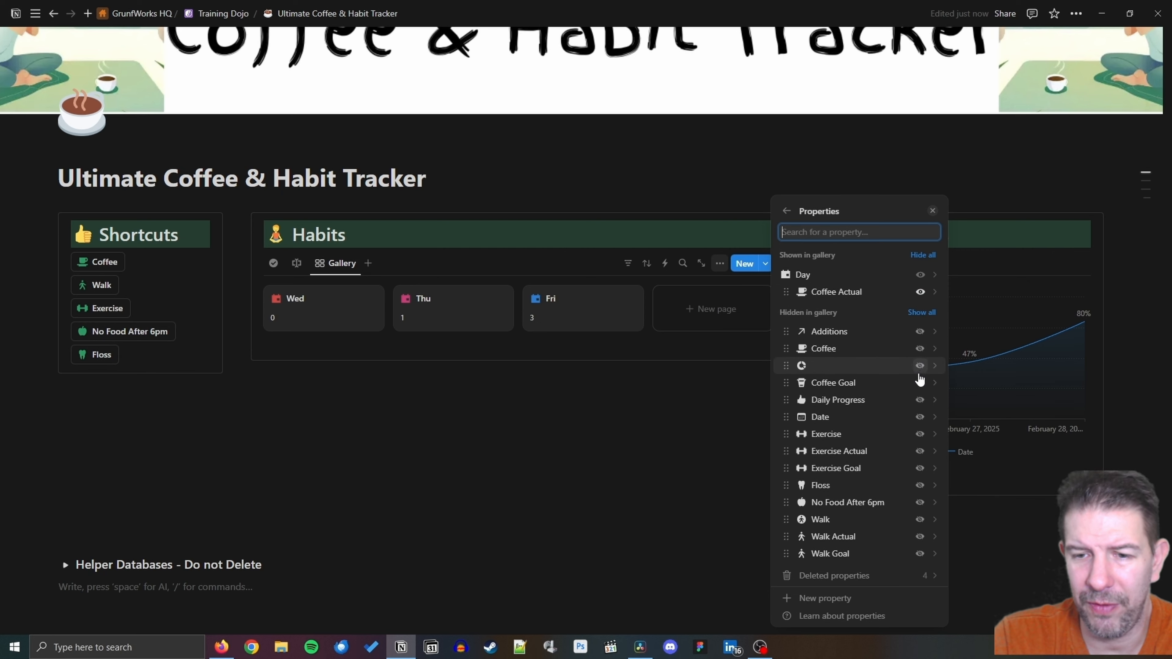
pyautogui.click(920, 383)
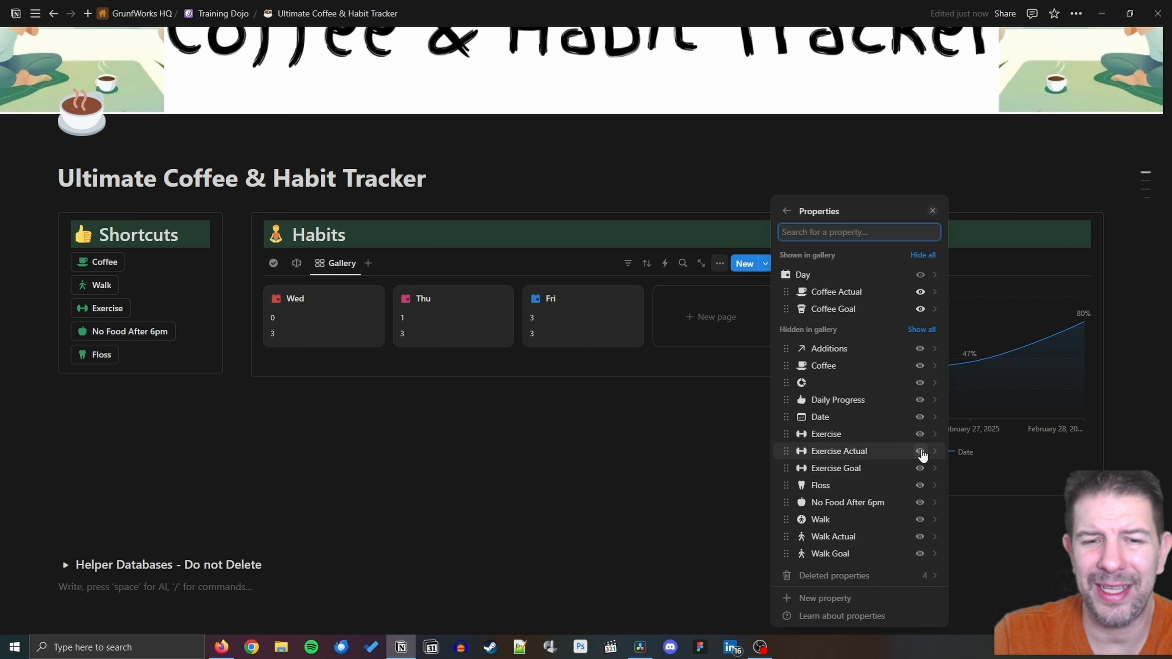
pyautogui.click(920, 452)
pyautogui.click(920, 469)
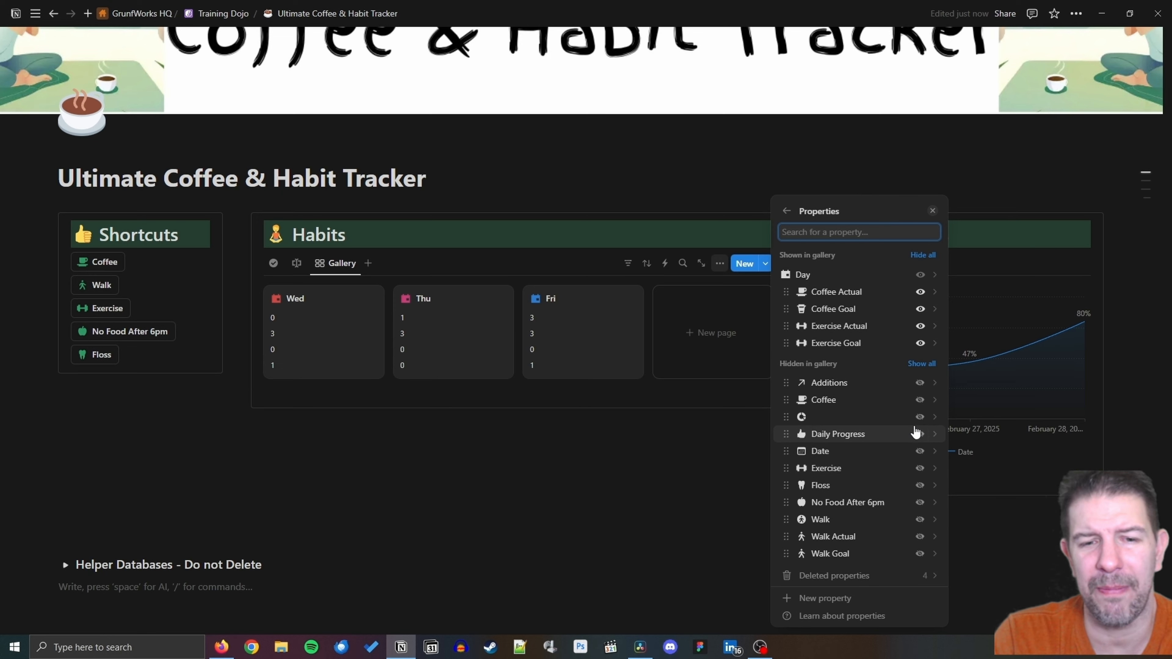
pyautogui.click(920, 400)
pyautogui.click(919, 418)
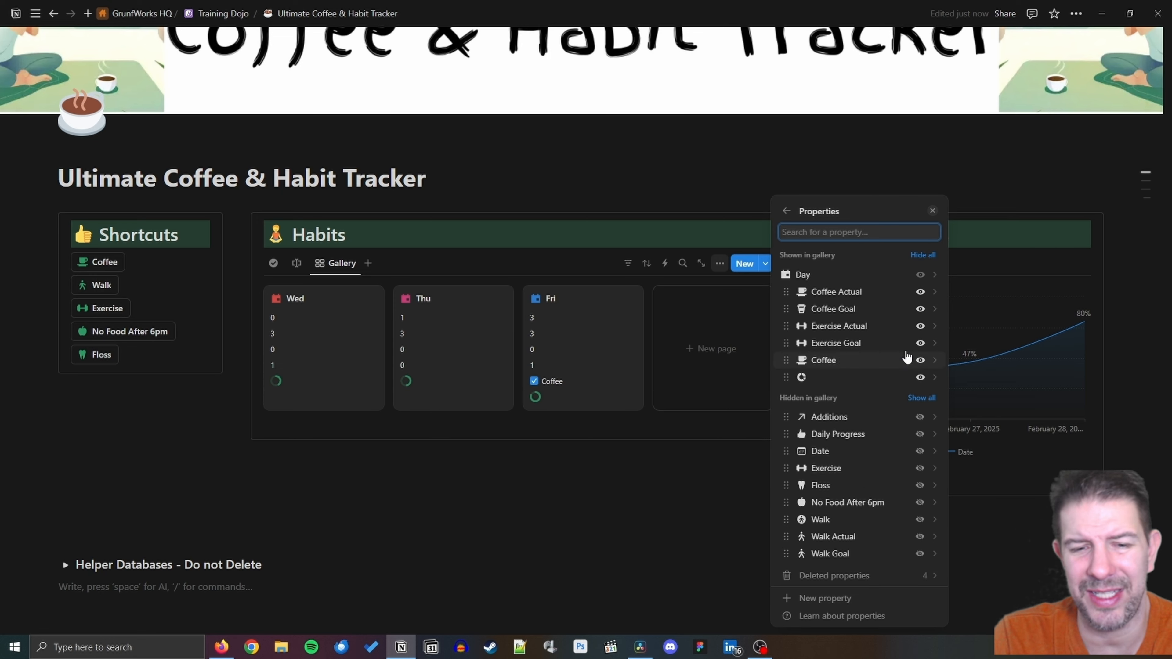
# Hide all the Coffee and Exercise properties and the progress ring from the gallery cards.
pyautogui.click(921, 292)
pyautogui.click(920, 309)
pyautogui.click(921, 326)
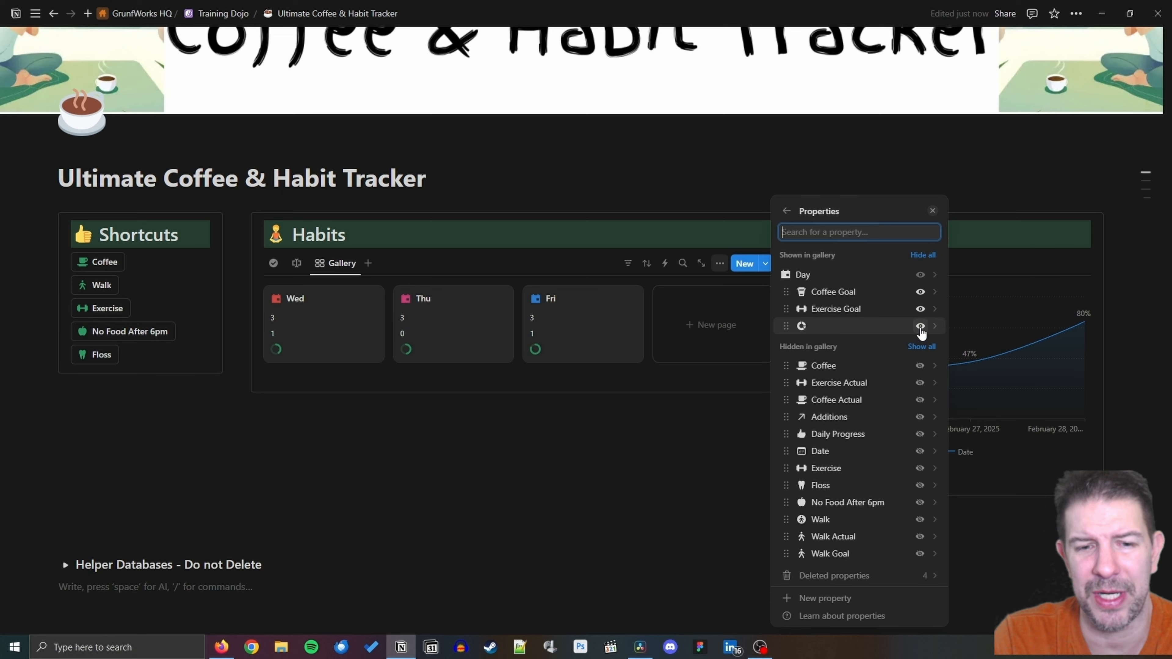
pyautogui.click(920, 326)
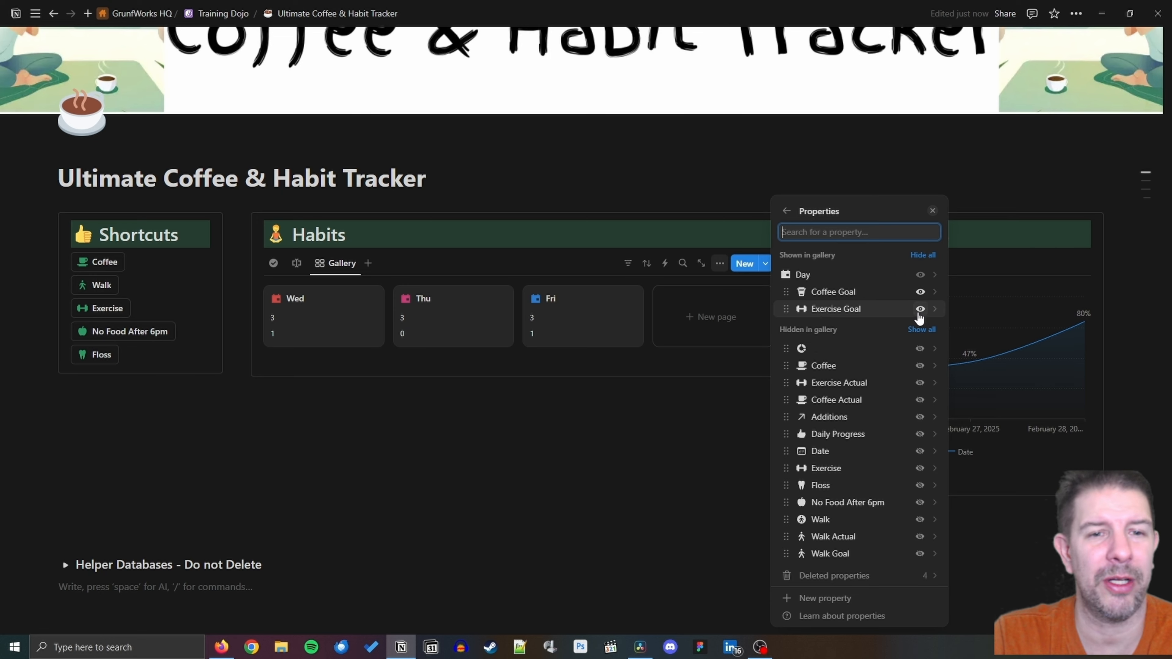
pyautogui.click(921, 309)
pyautogui.click(921, 291)
# Show the Daily Progress and Date properties on the gallery cards and switch the Habits database back to its checkbox view.
pyautogui.click(921, 435)
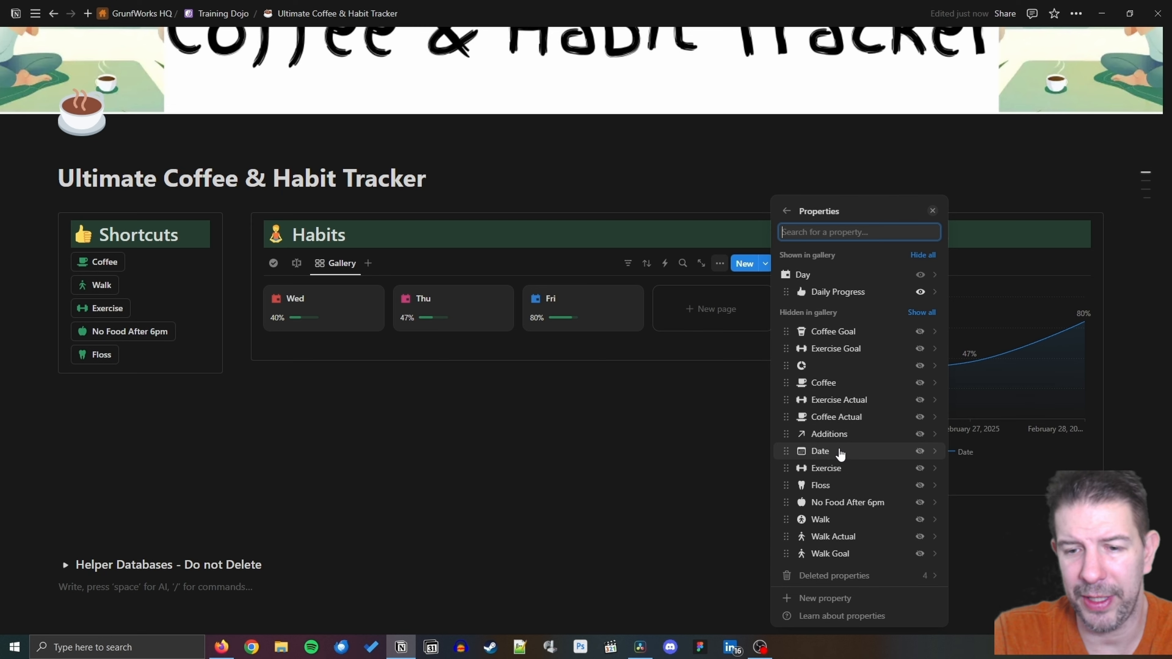
pyautogui.click(920, 451)
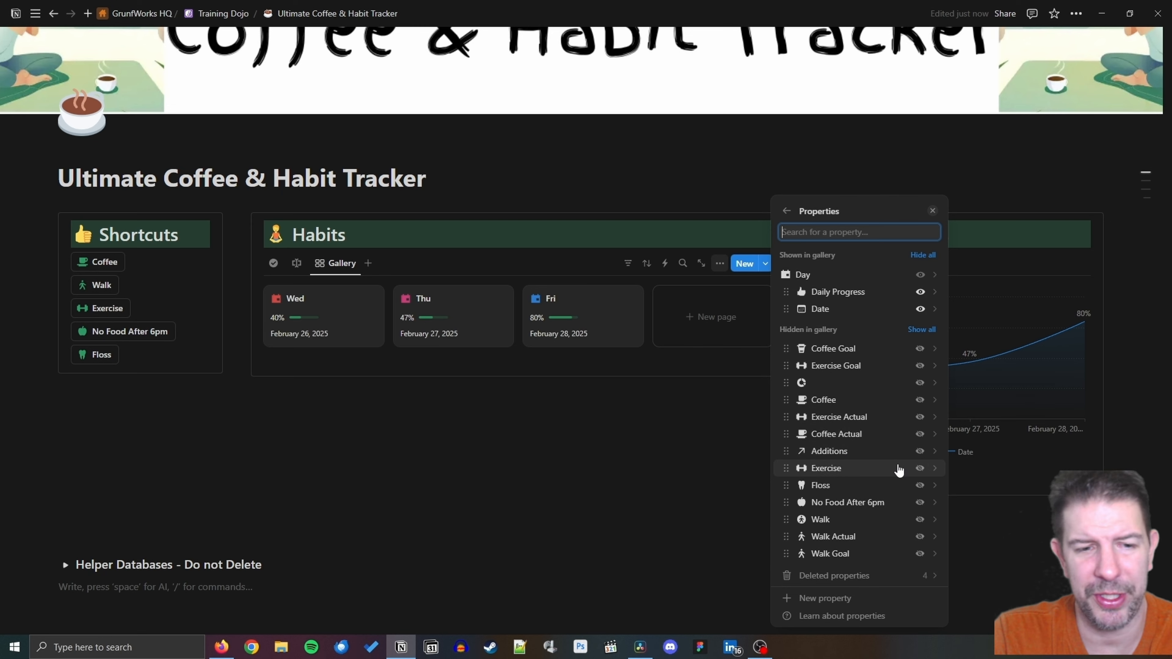
pyautogui.click(673, 469)
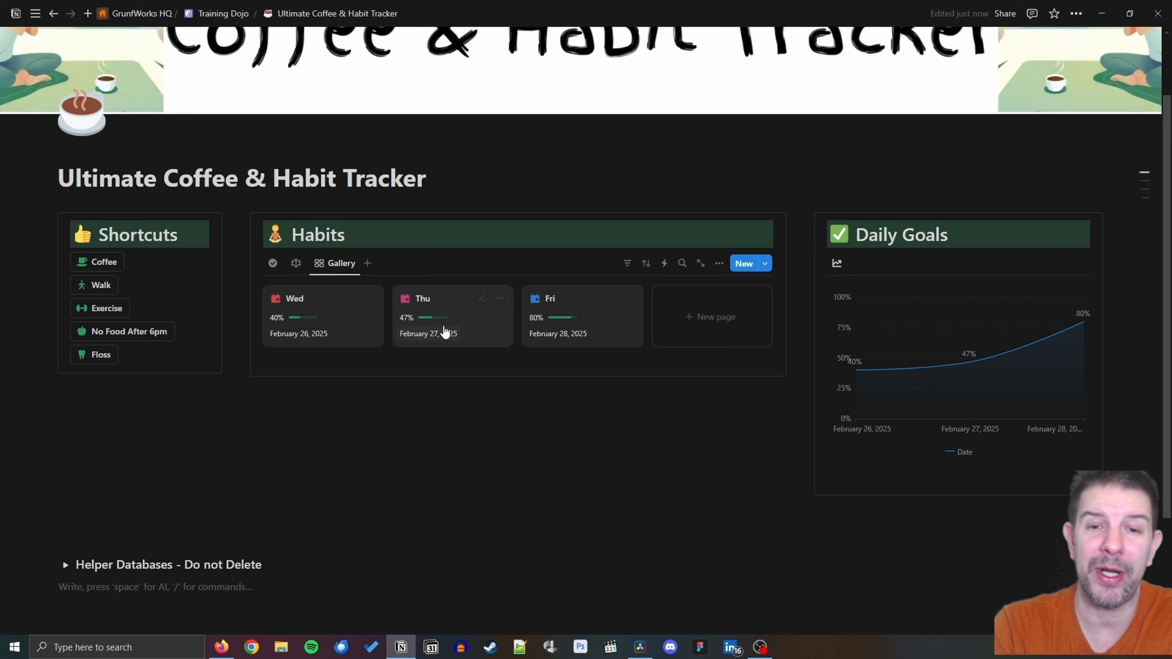
pyautogui.click(299, 270)
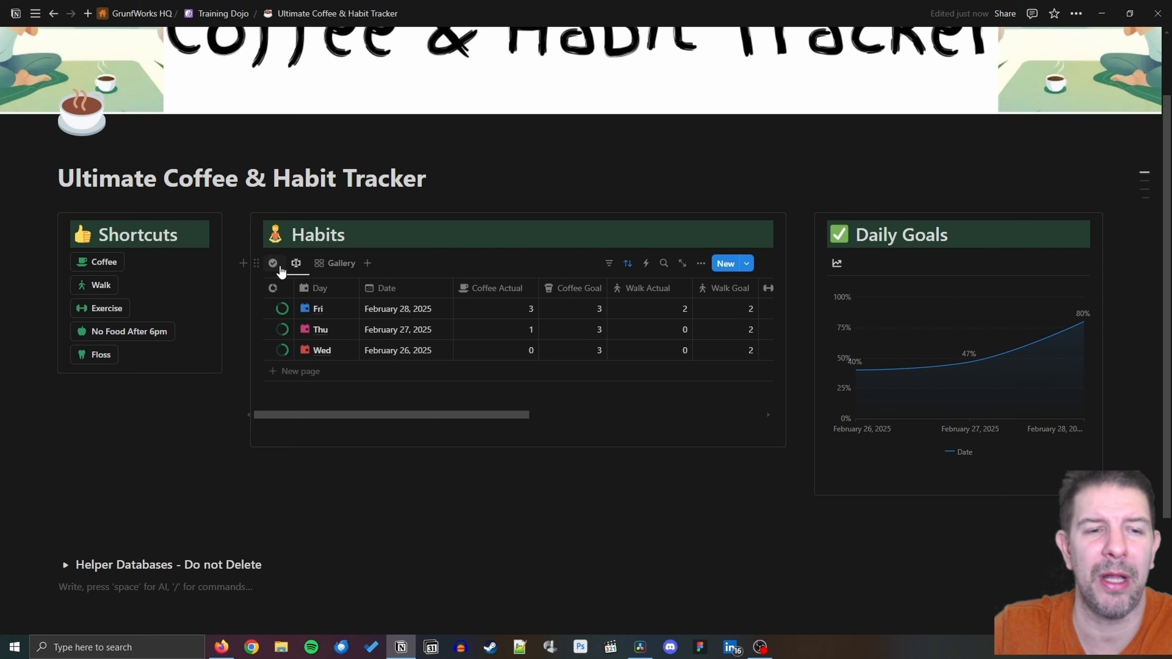
pyautogui.click(280, 267)
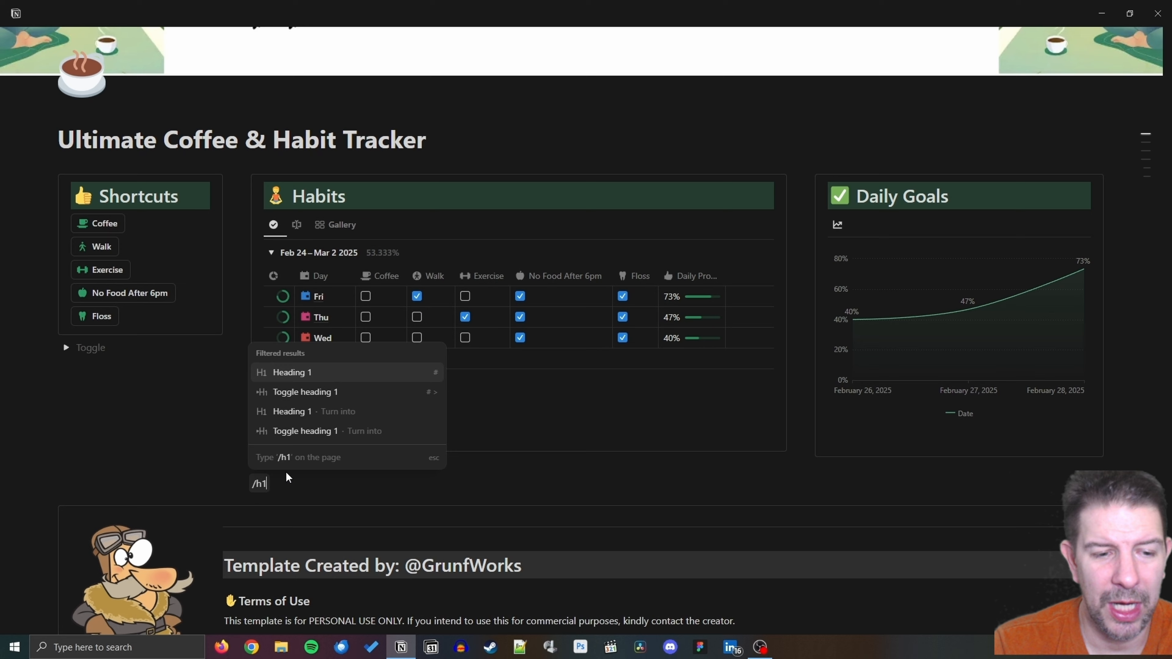
# Add a Heading 1 below the Habits callout with a calendar emoji and the text "Today".
pyautogui.press('Return')
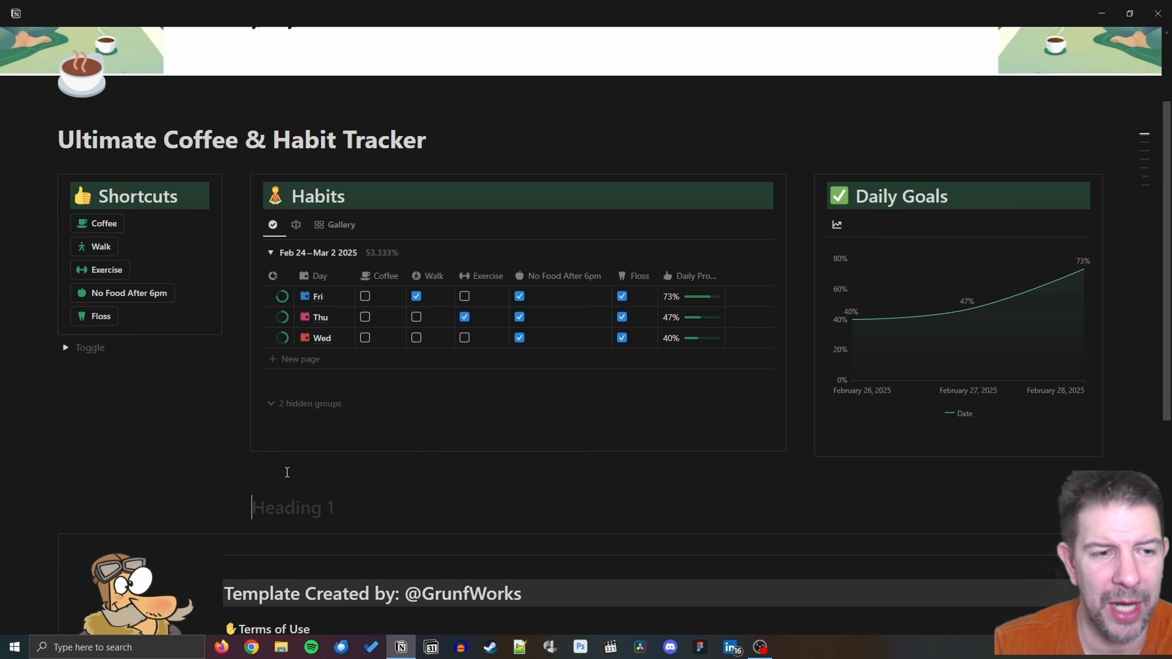
pyautogui.write('/emo')
pyautogui.press('Return')
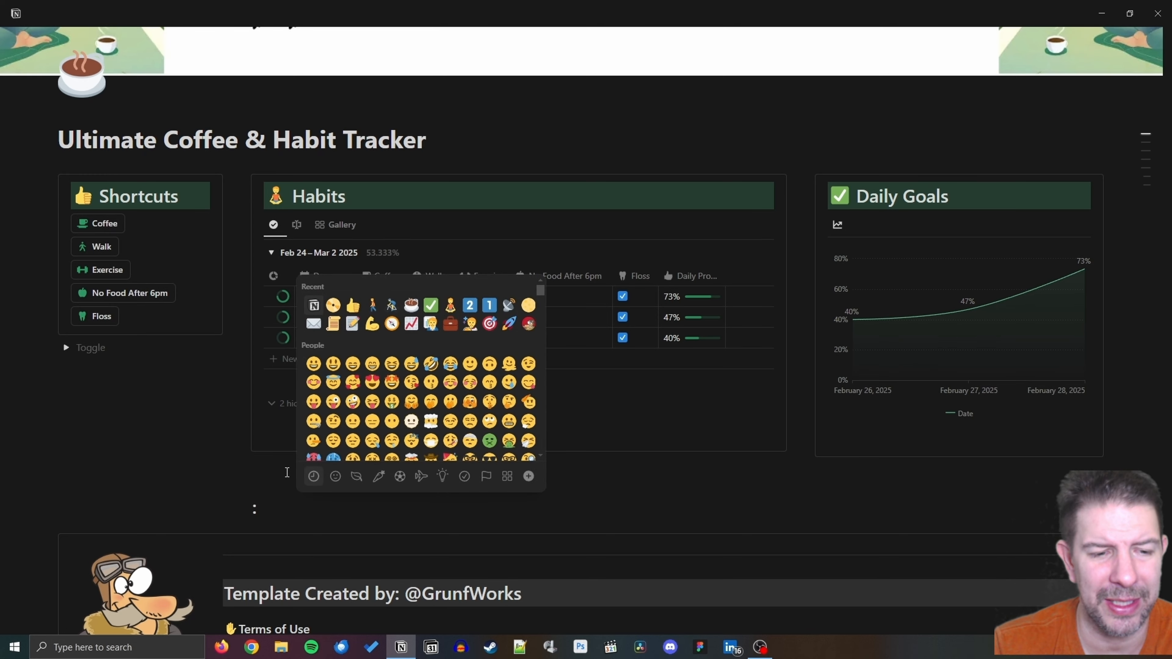
pyautogui.write('Calend')
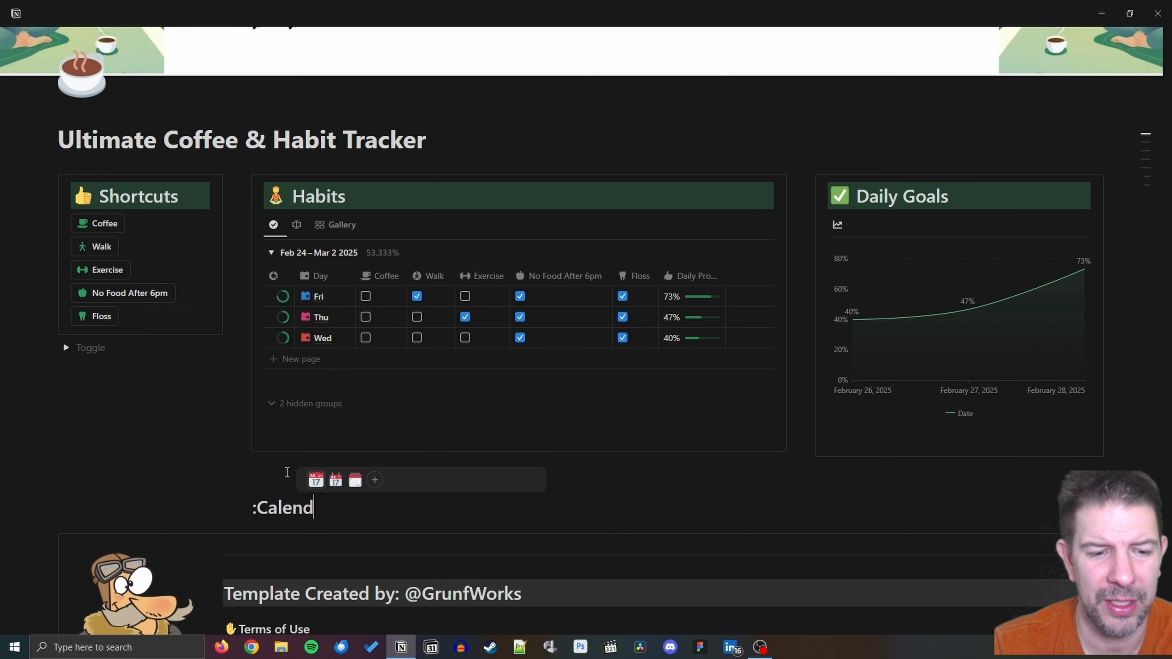
pyautogui.click(318, 479)
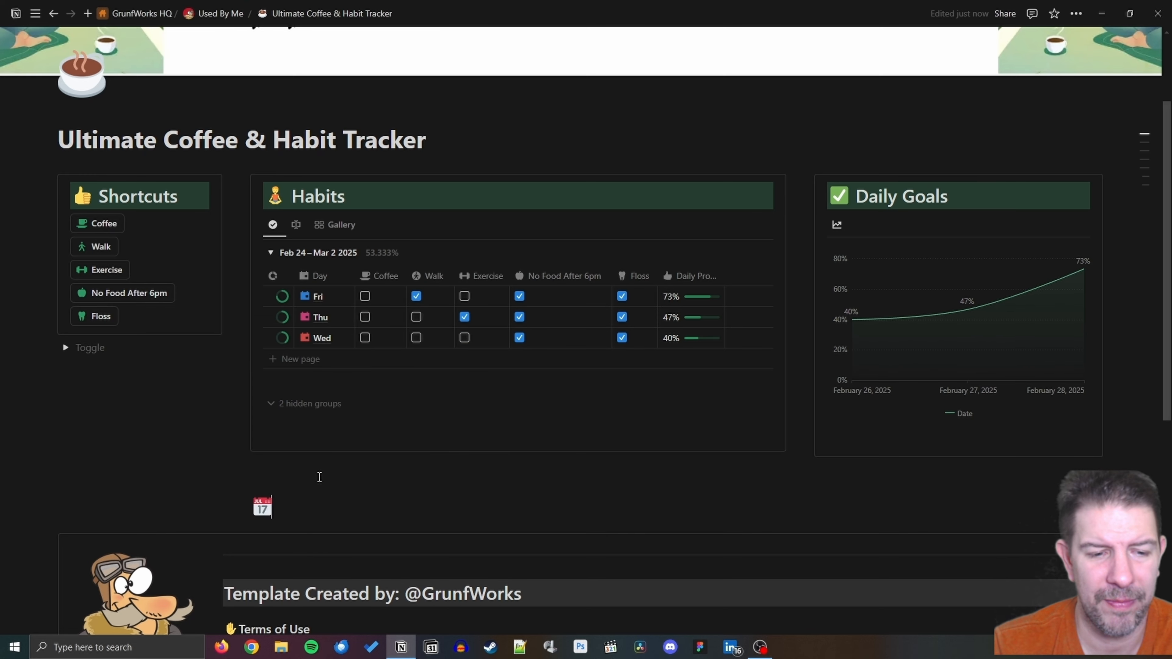
pyautogui.write('Today')
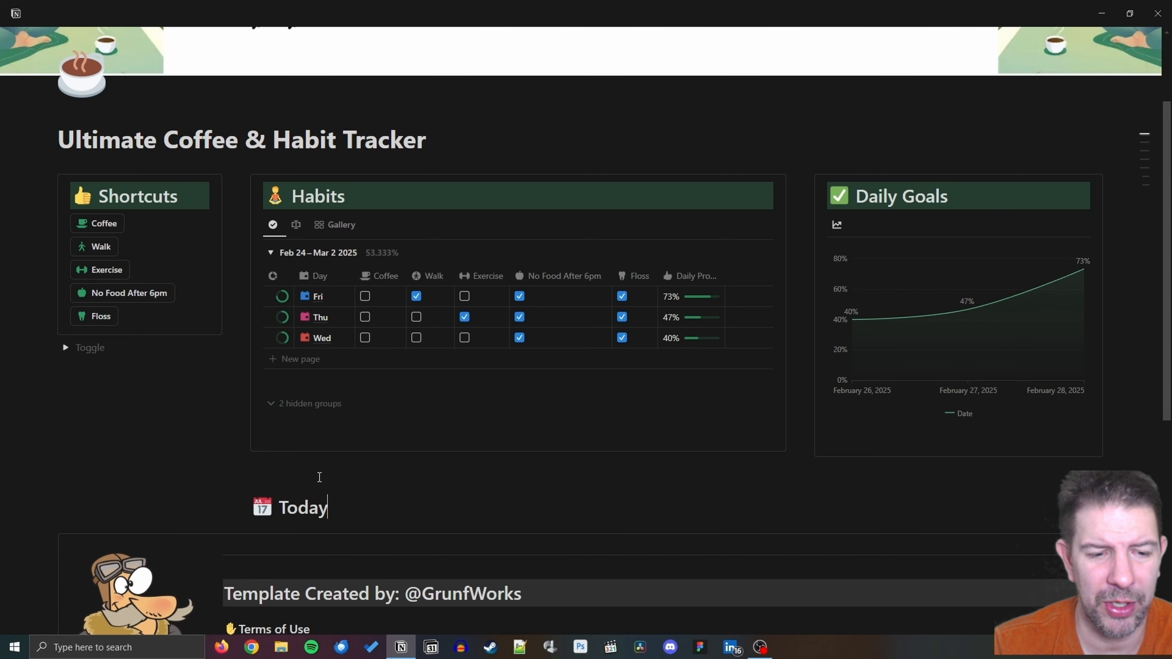
# Give the Today heading a green background.
pyautogui.click(244, 507)
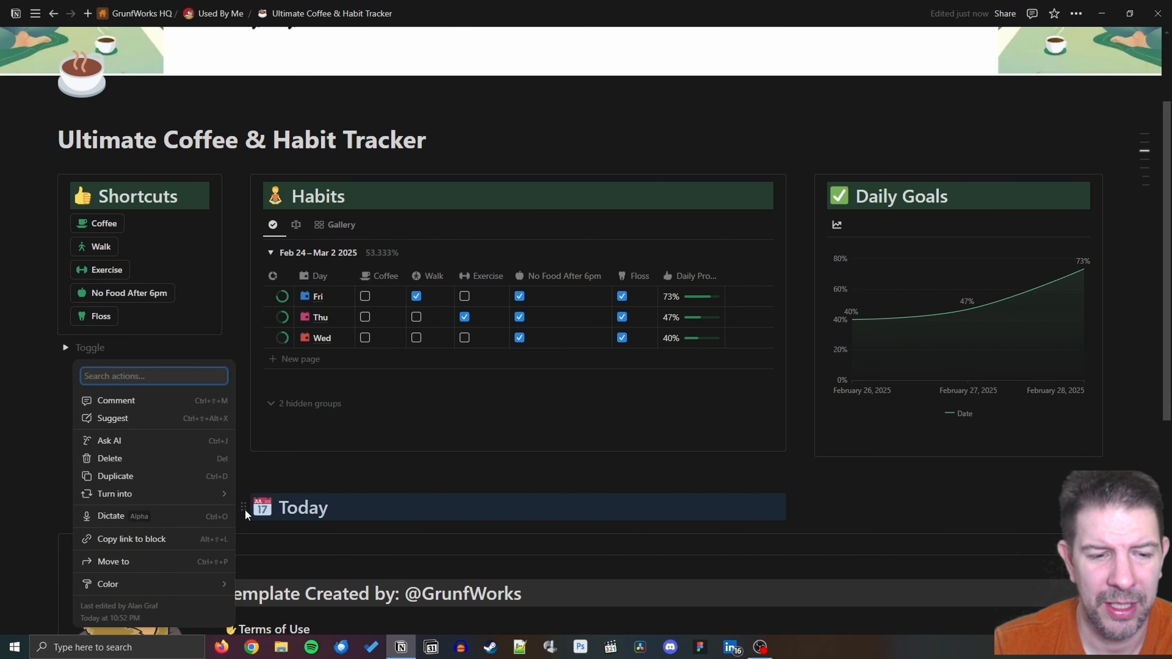
pyautogui.moveTo(223, 585)
pyautogui.click(322, 550)
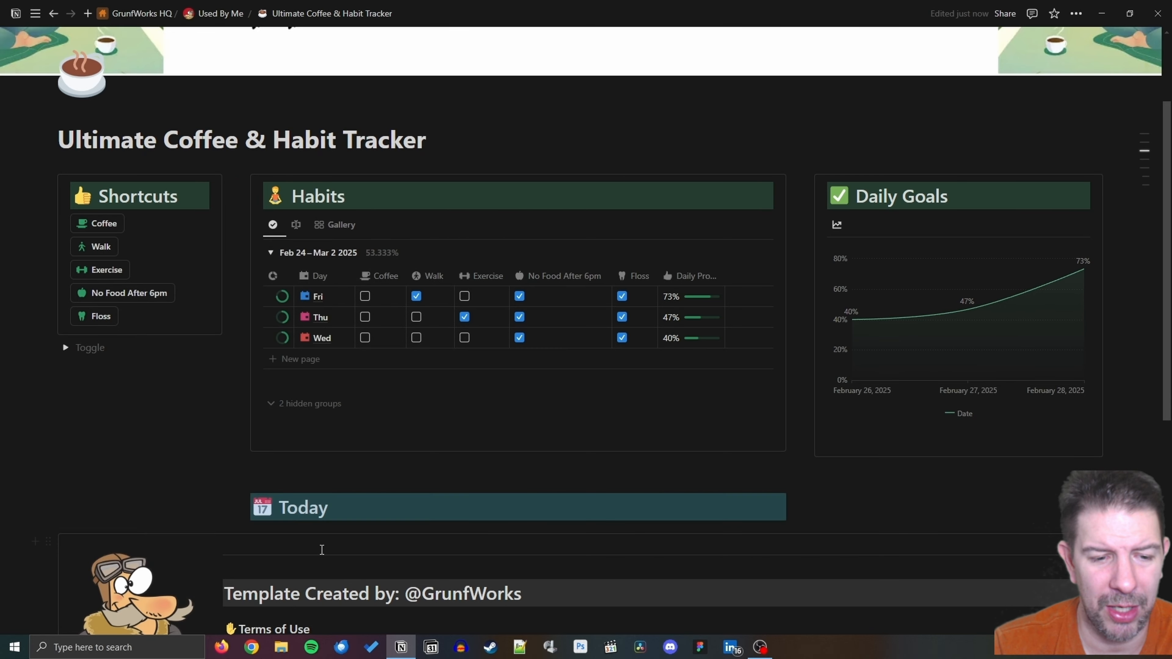
# Insert a callout below the Habits callout and move the Today heading into it.
pyautogui.click(303, 476)
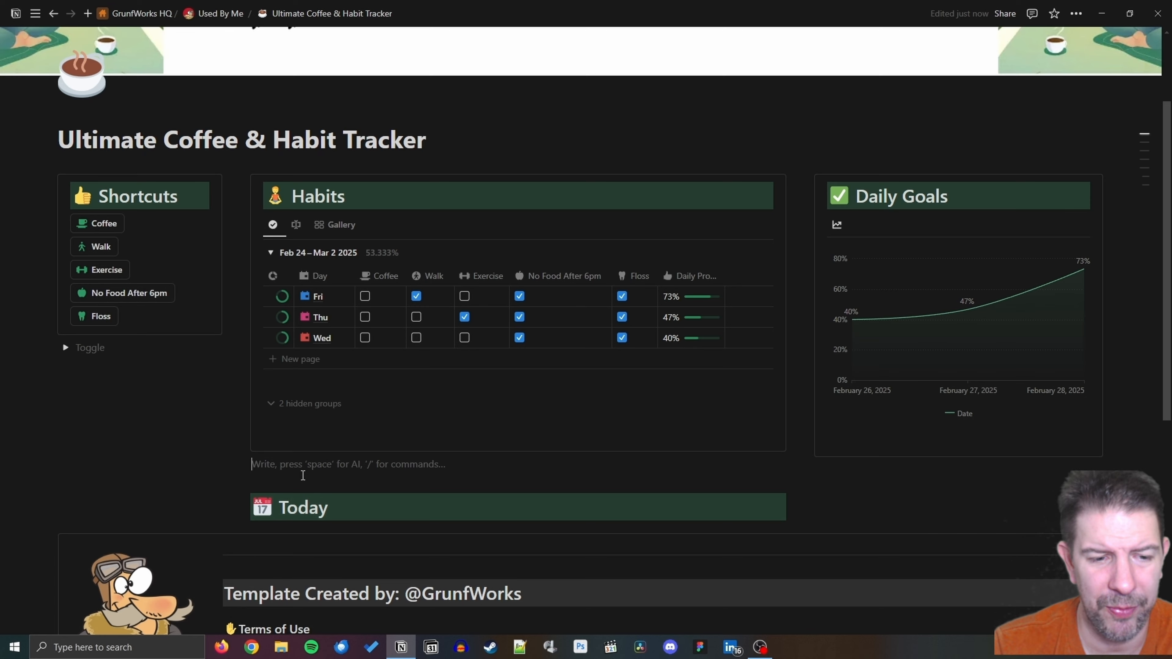
pyautogui.press('Return')
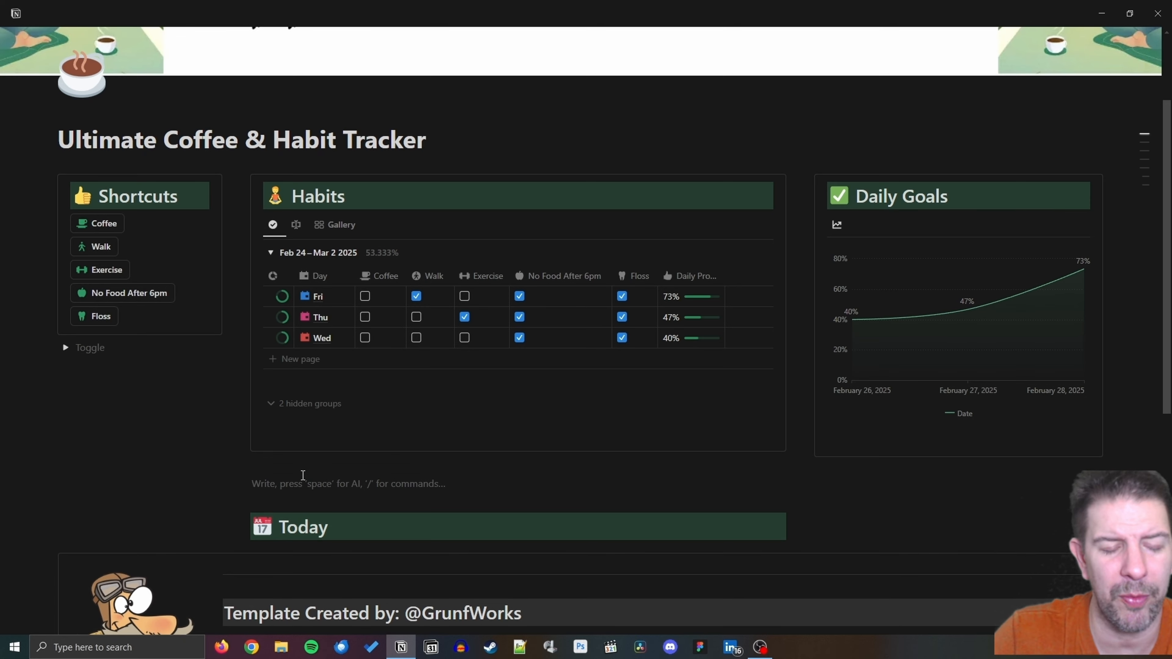
pyautogui.write('/call')
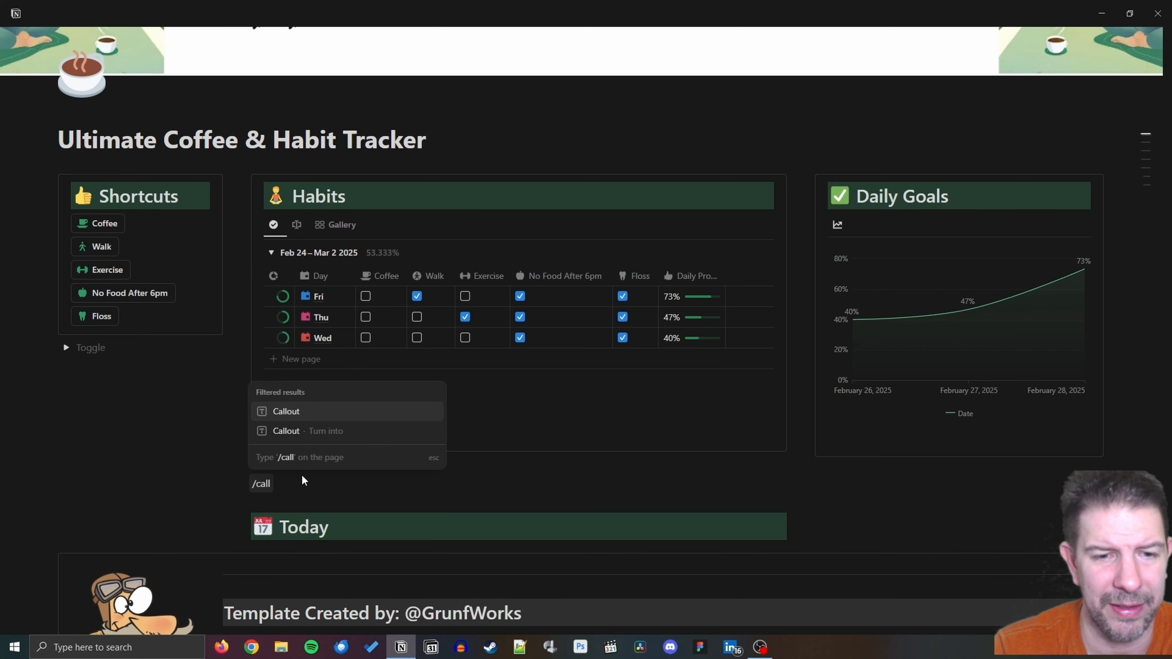
pyautogui.press('Return')
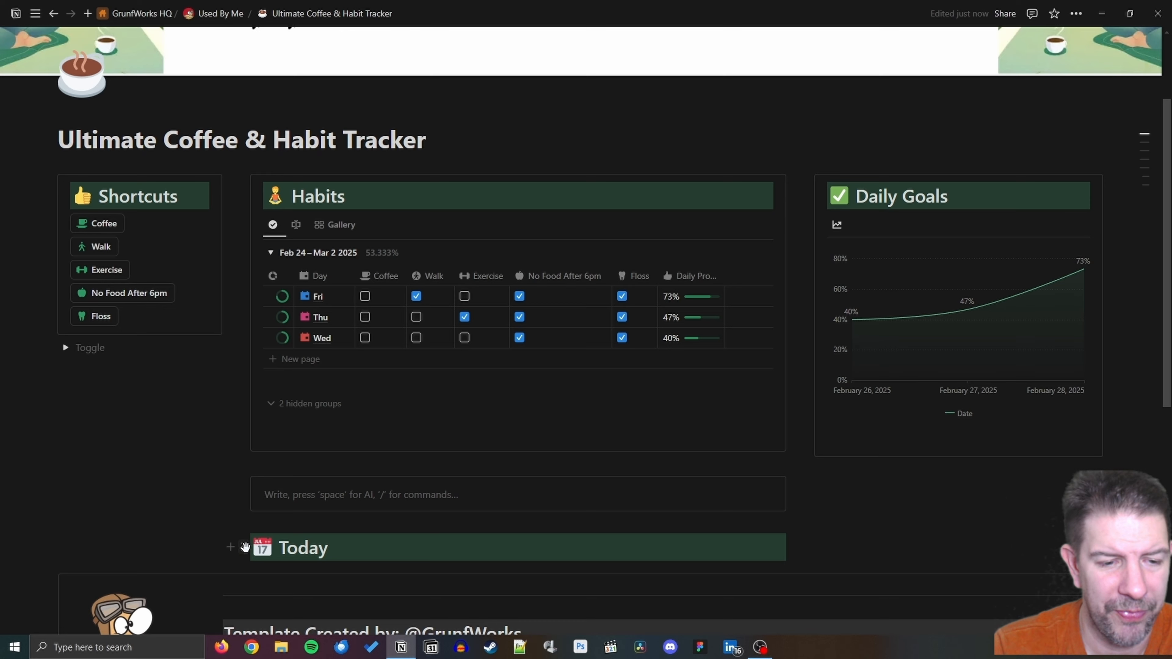
pyautogui.moveTo(244, 547); pyautogui.dragTo(256, 496)
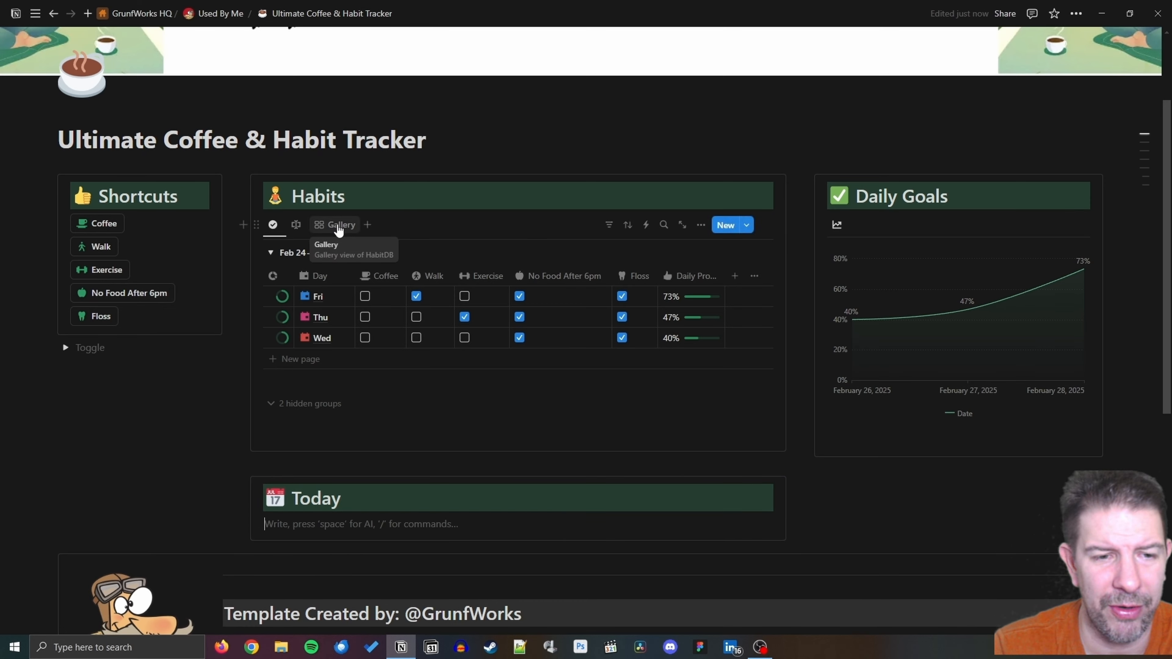
# Copy the link to the Habits Gallery view and paste it under the Today heading as a linked database view.
pyautogui.rightClick(339, 230)
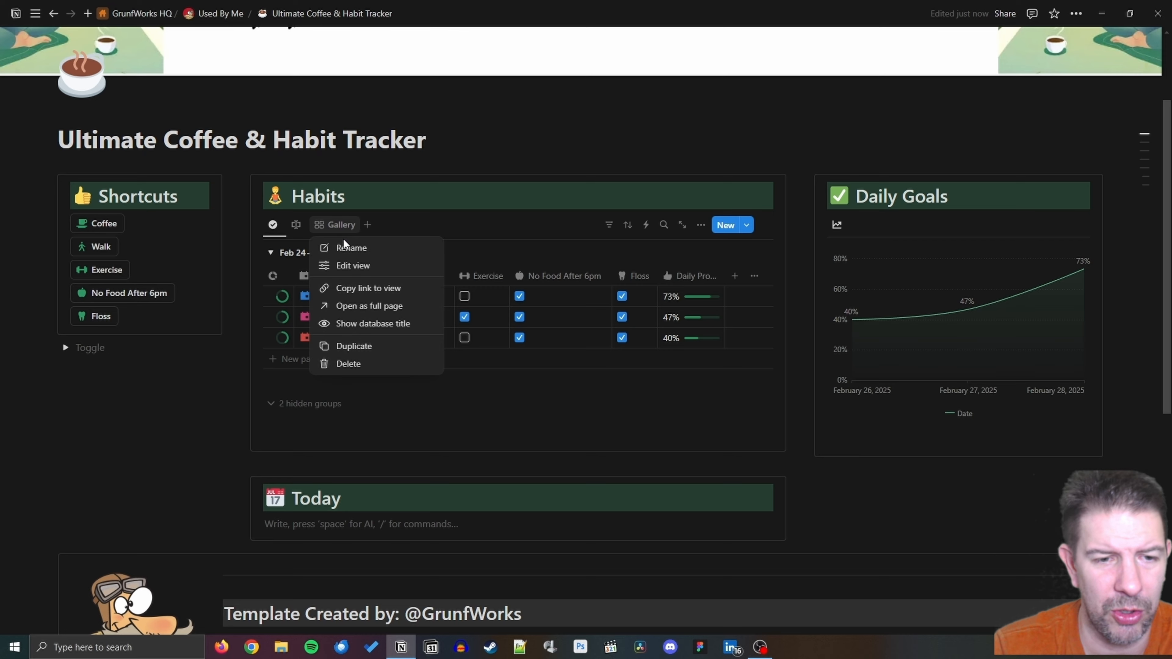
pyautogui.click(386, 289)
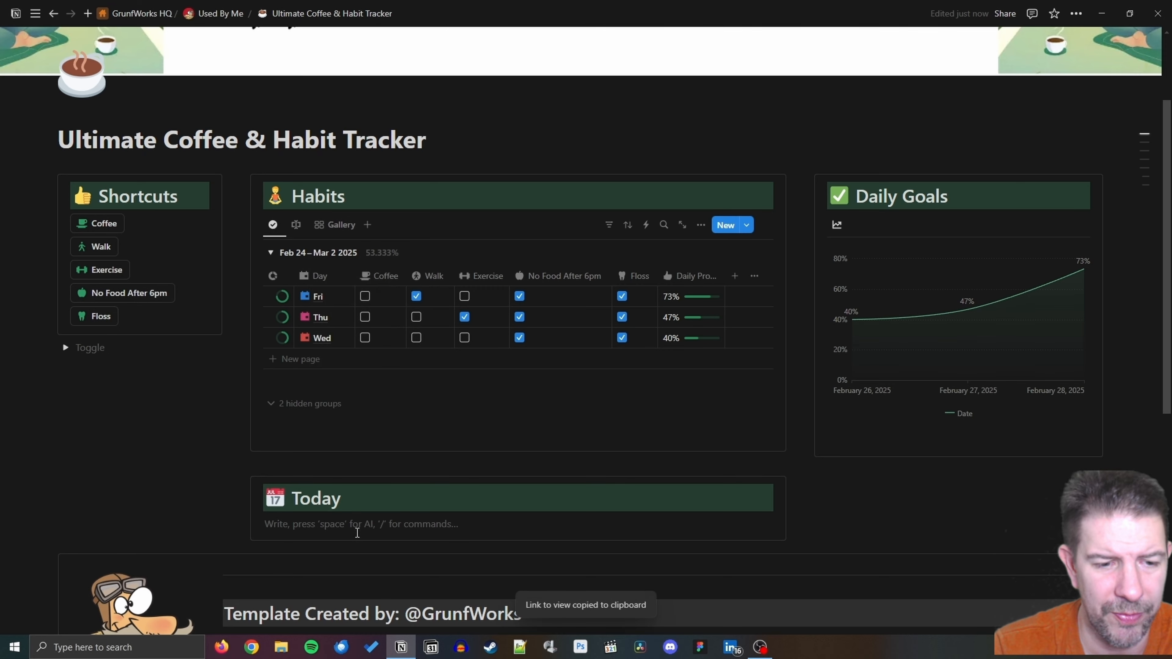
pyautogui.hotkey('ctrl', 'v')
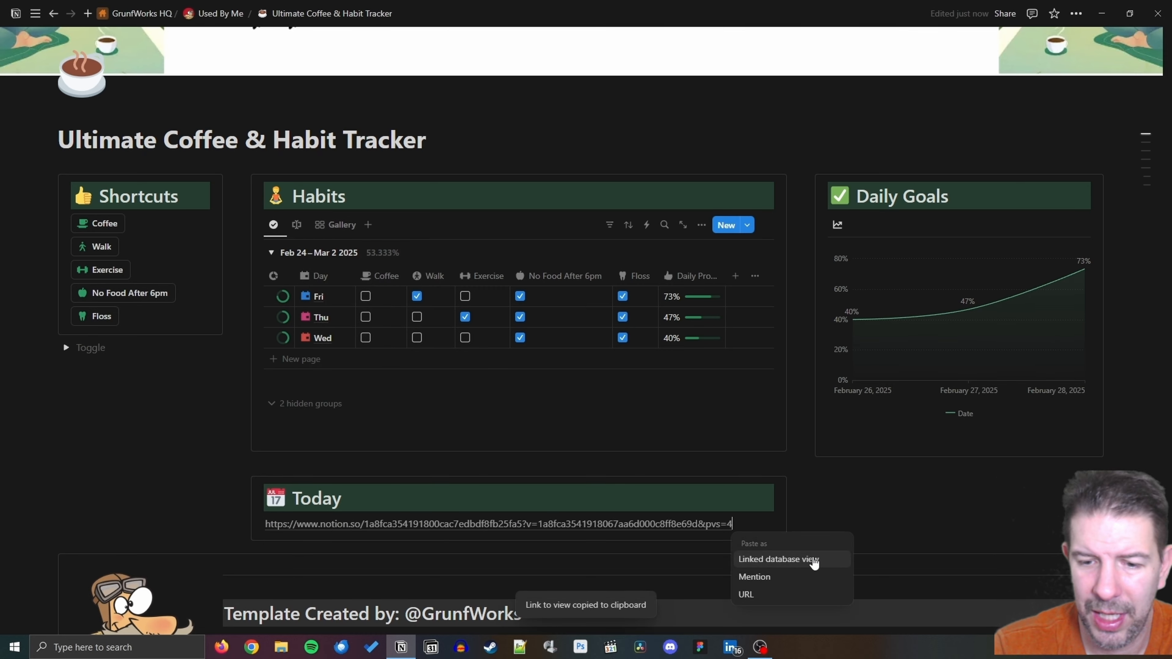
pyautogui.click(811, 557)
# Move the Today callout above the Habits callout in the same column.
pyautogui.press('Escape')
pyautogui.scroll(9, 314, 485)
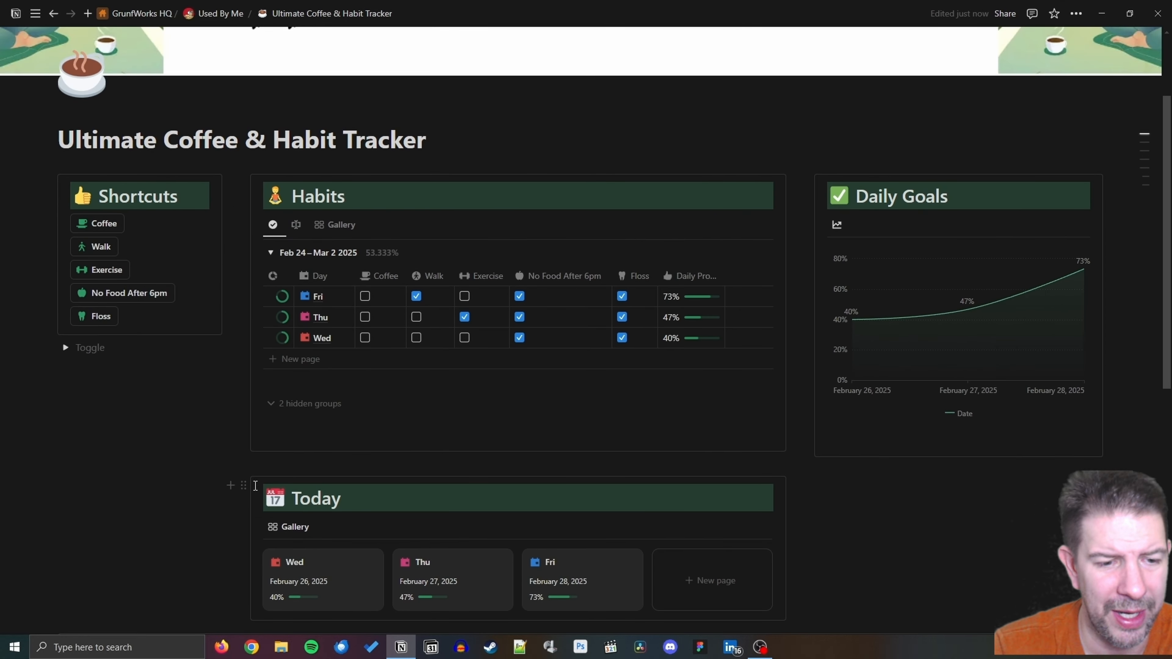
pyautogui.moveTo(255, 486); pyautogui.dragTo(272, 178)
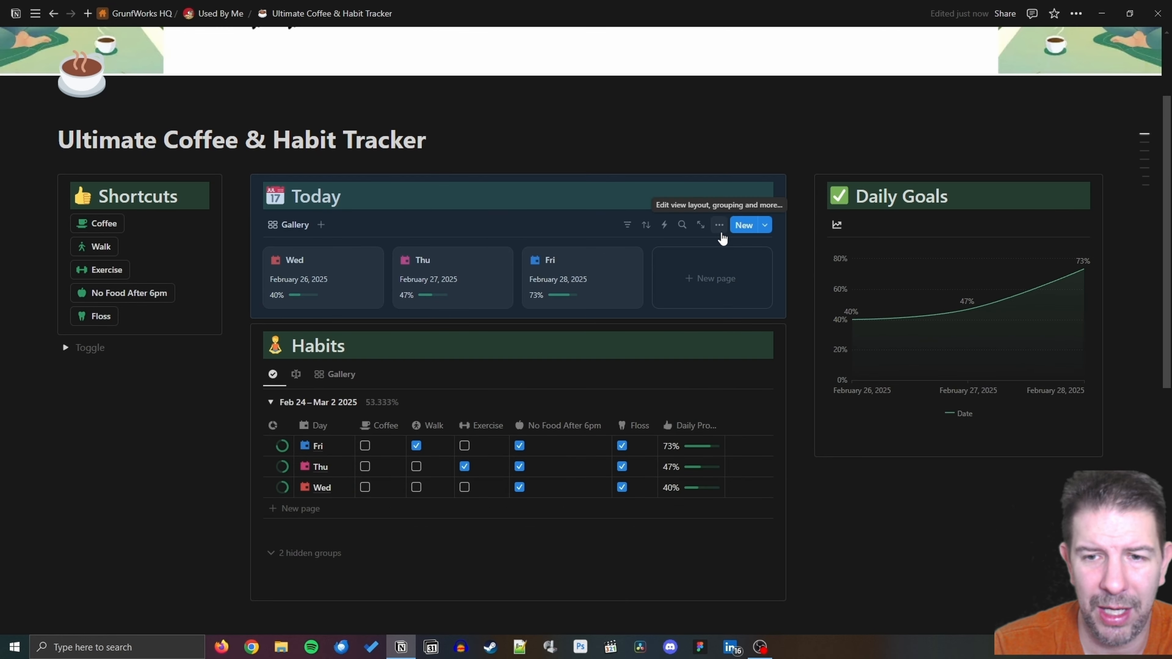
# Filter the Today gallery so that the start date is today.
pyautogui.click(719, 226)
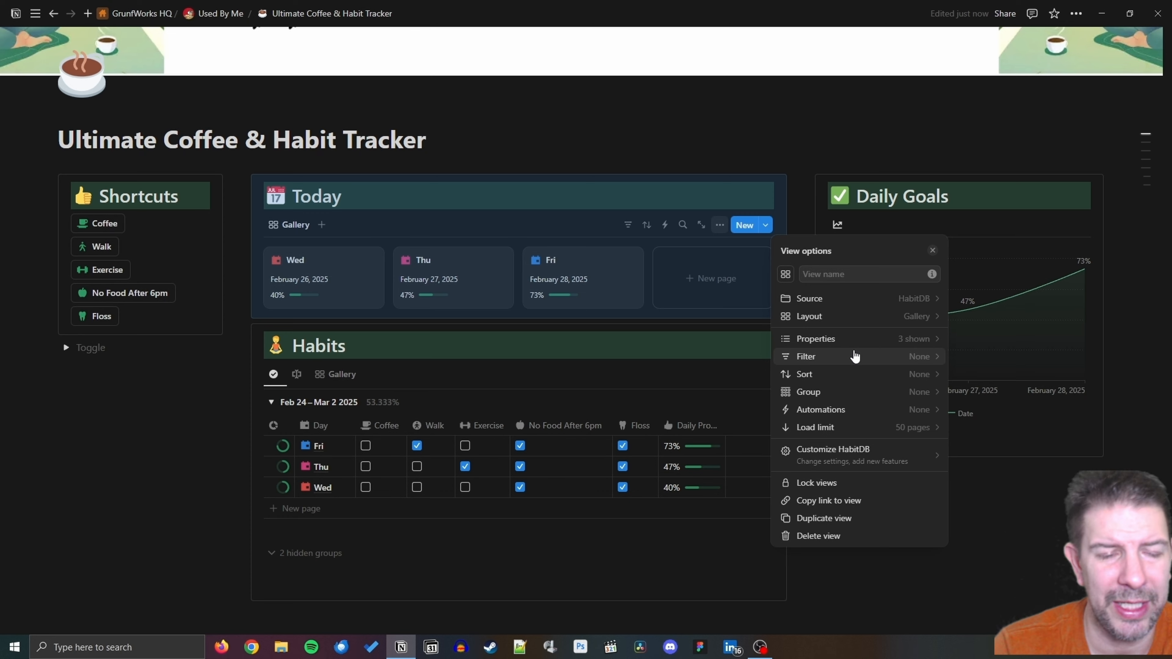
pyautogui.click(855, 356)
pyautogui.click(838, 425)
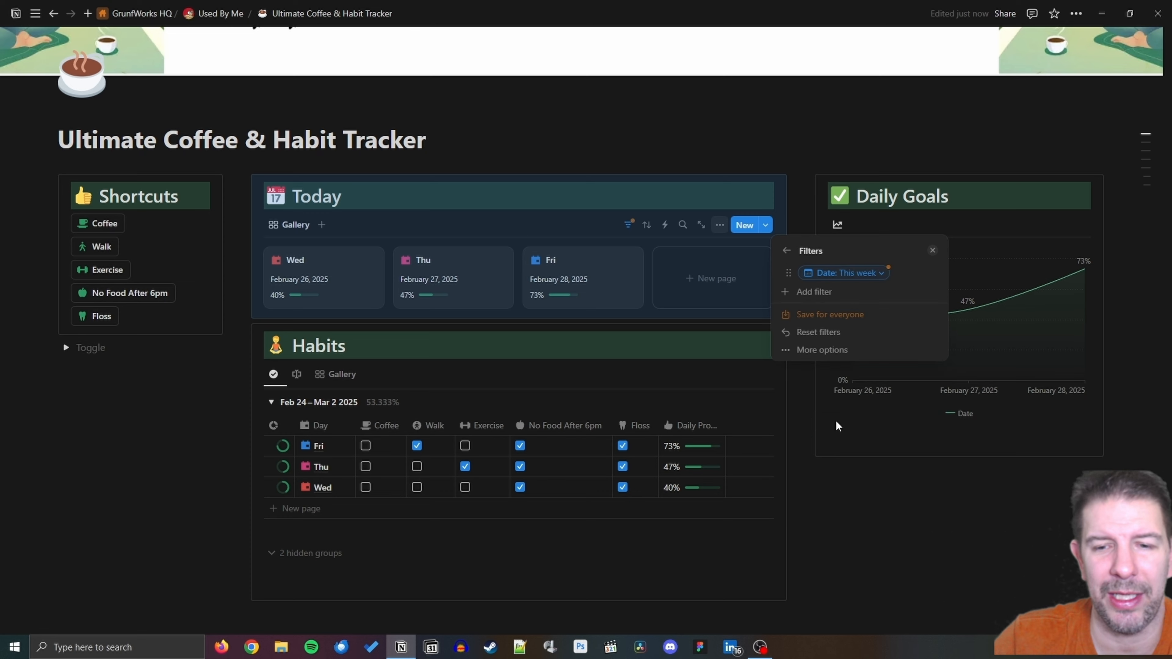
pyautogui.click(868, 275)
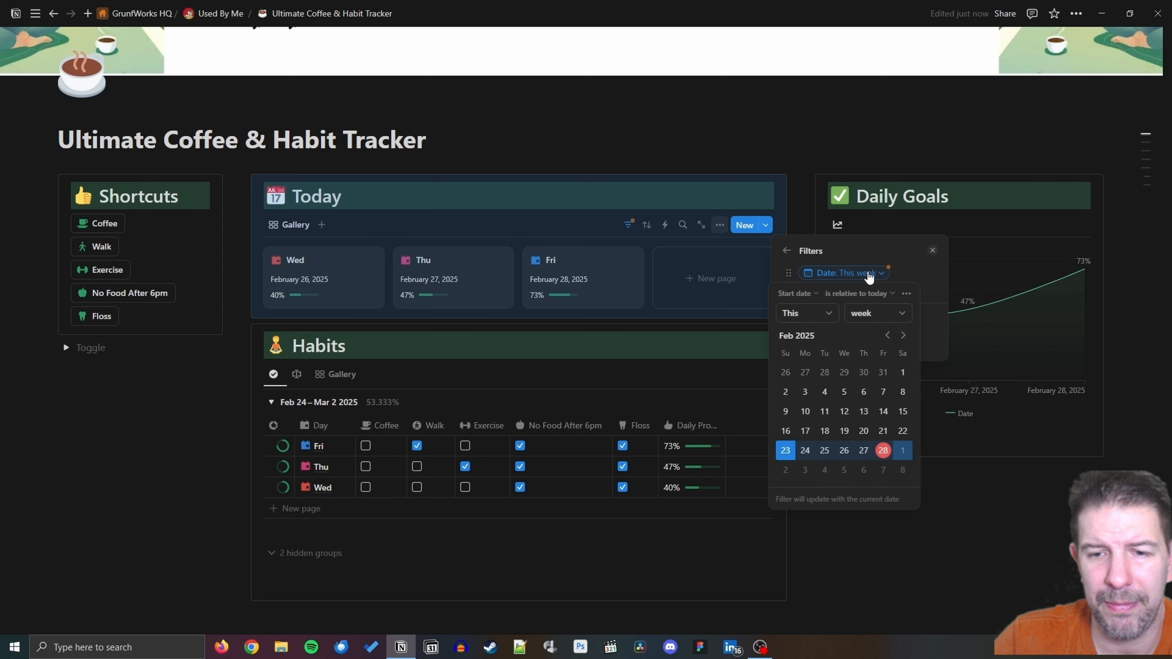
pyautogui.click(872, 295)
pyautogui.click(864, 309)
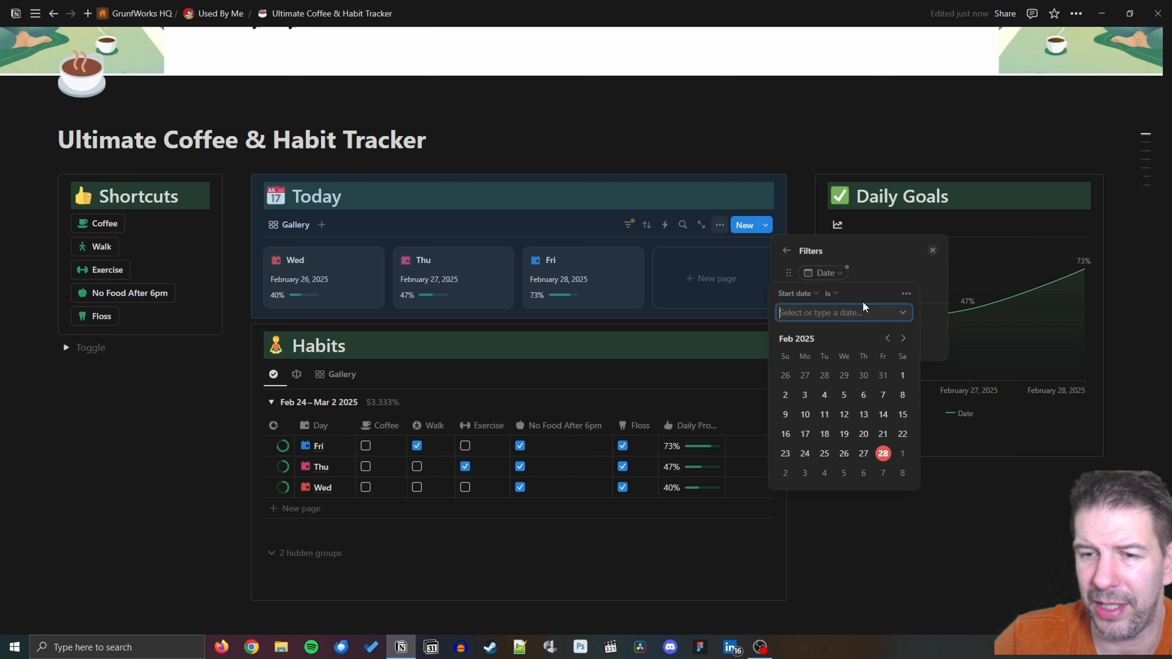
pyautogui.click(903, 313)
pyautogui.click(839, 339)
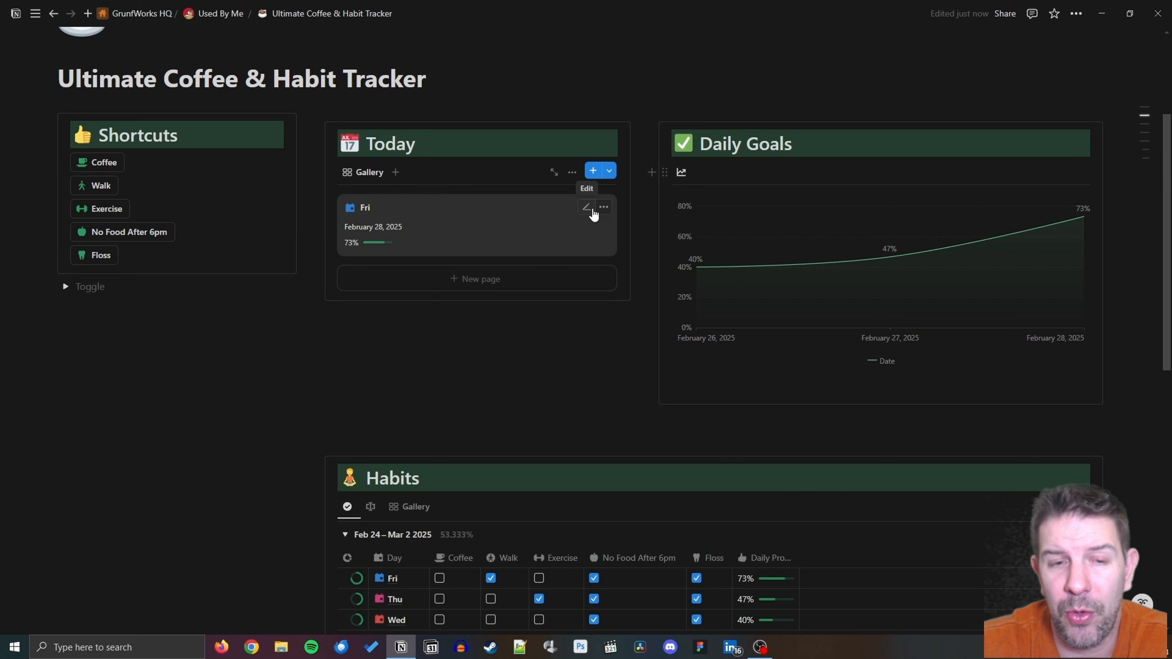
# Open the Friday card from the Today gallery and expand its hidden properties to review its additions and actual values.
pyautogui.click(593, 216)
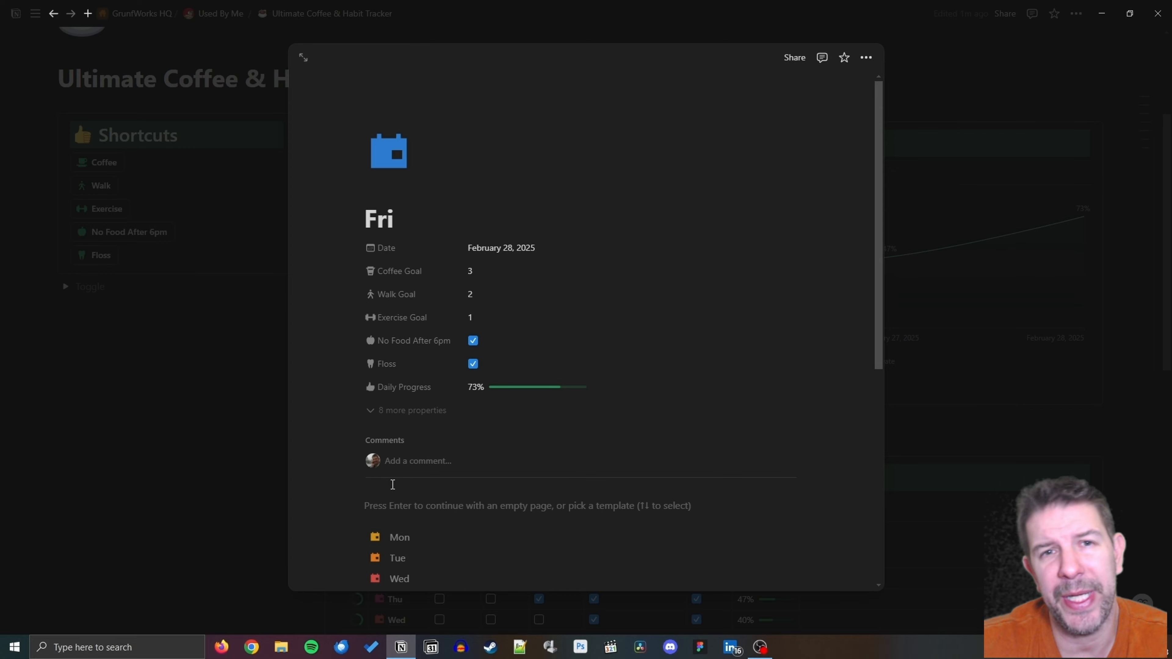
pyautogui.click(383, 410)
pyautogui.scroll(-5, 451, 435)
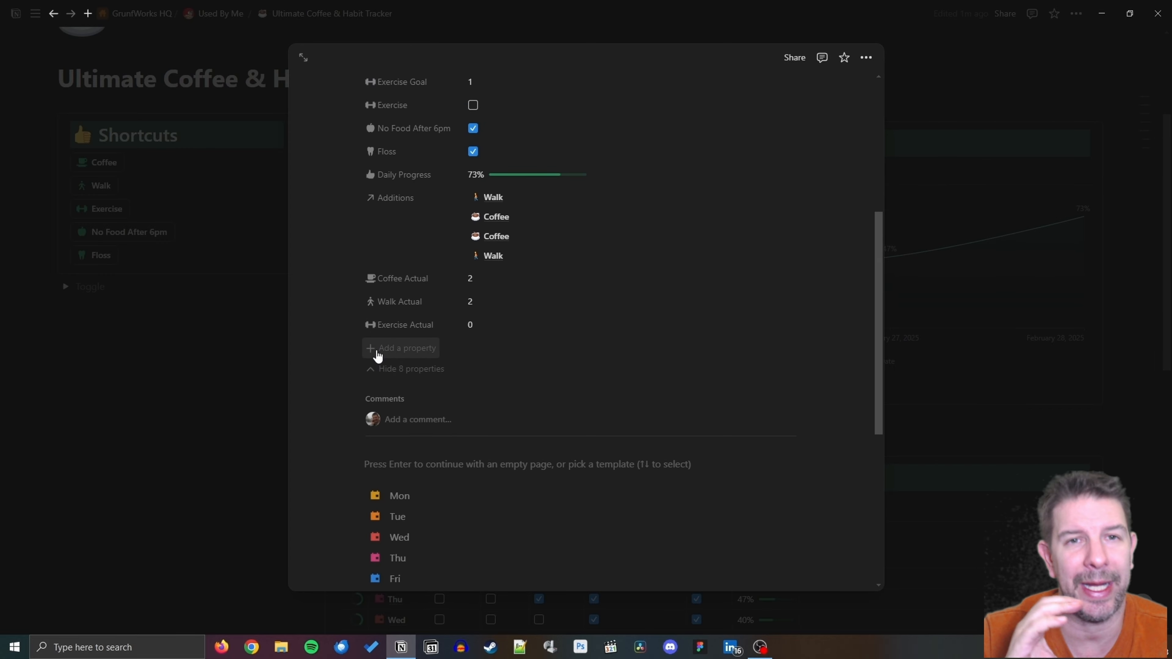
# Add a new property named "Daily Progress Report" to the Friday card.
pyautogui.click(401, 348)
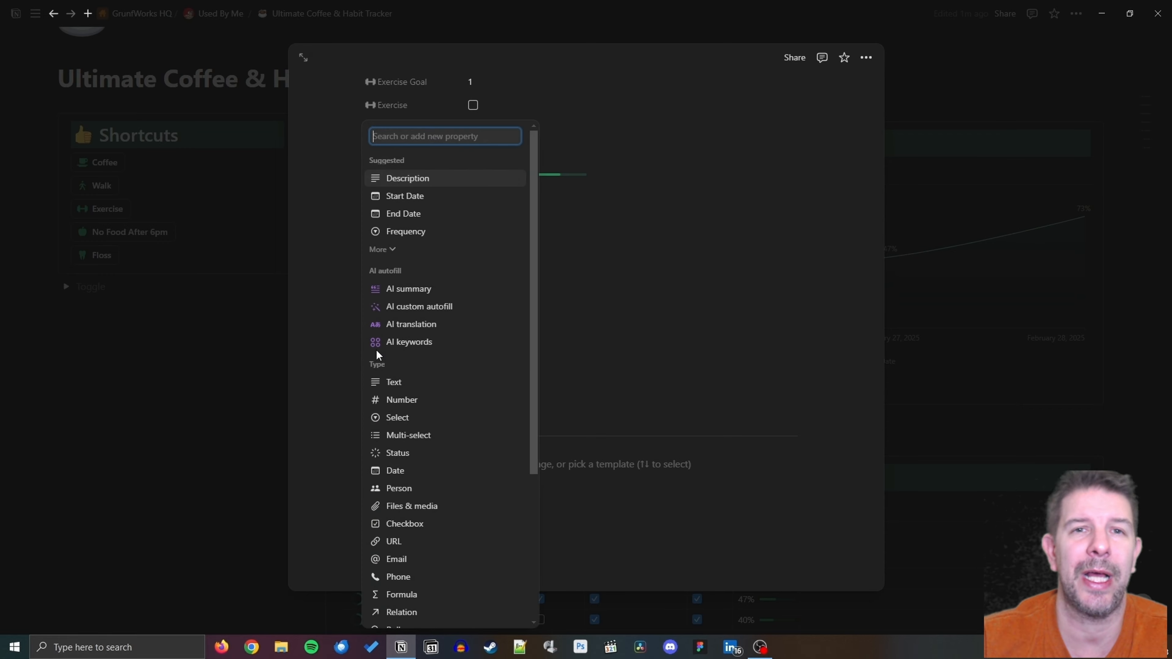
pyautogui.write('Daily ')
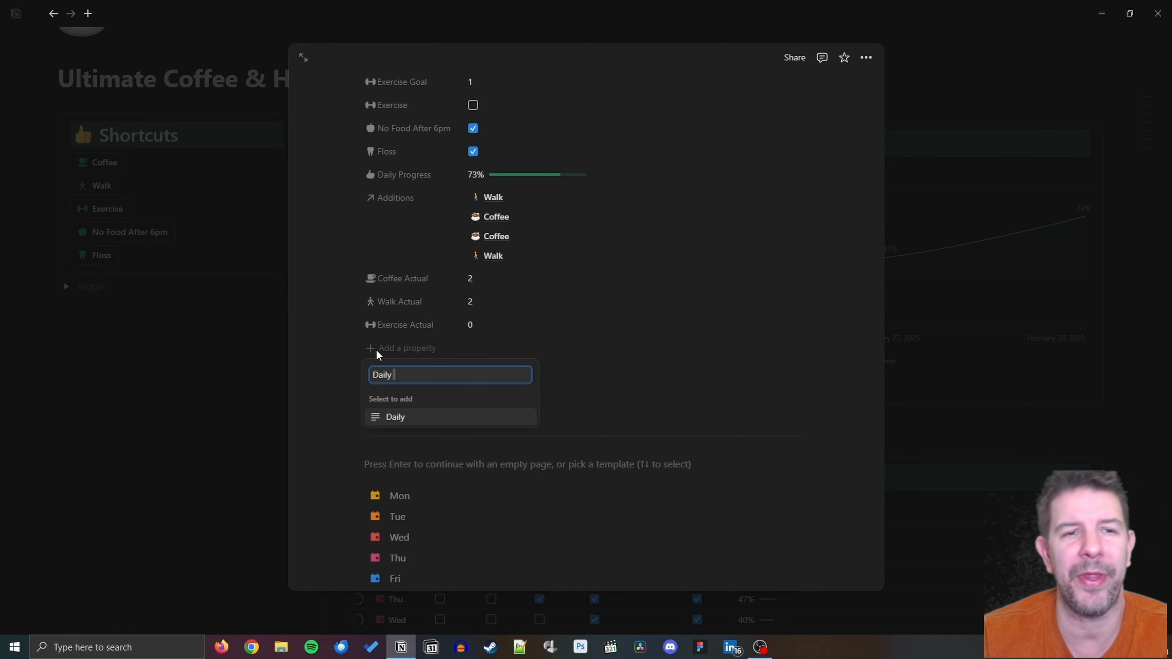
pyautogui.write('Progress Report')
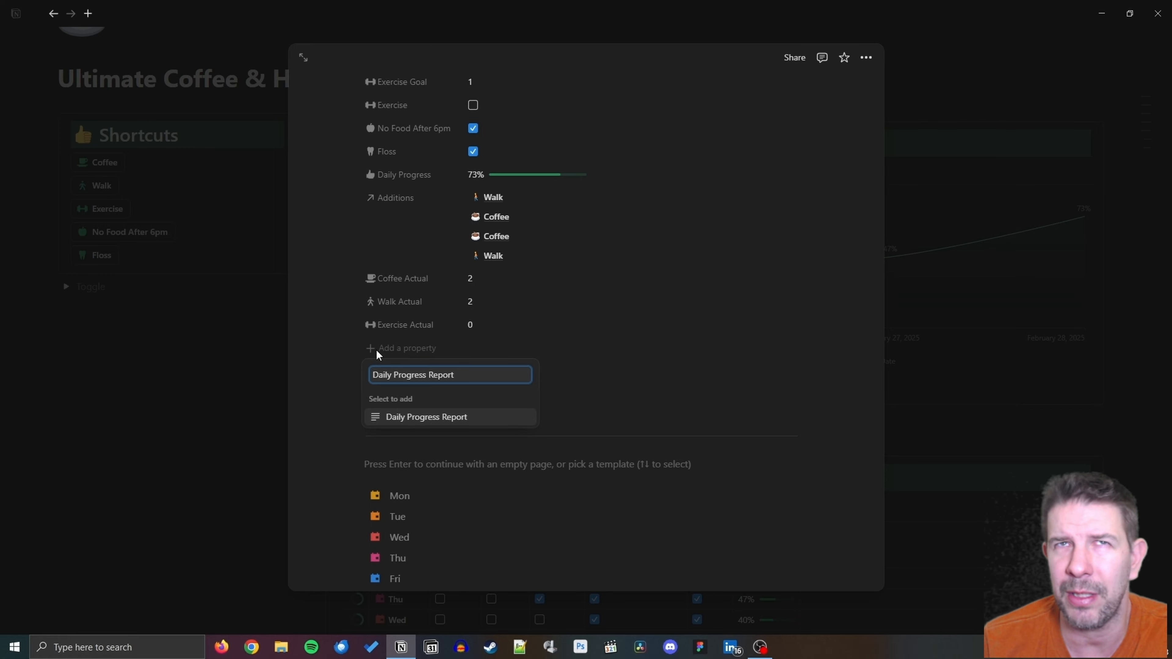
pyautogui.press('Return')
# Add a Formula property named "Coffee Report" to the card and give it the coffee cup icon.
pyautogui.click(395, 373)
pyautogui.write('Coffe')
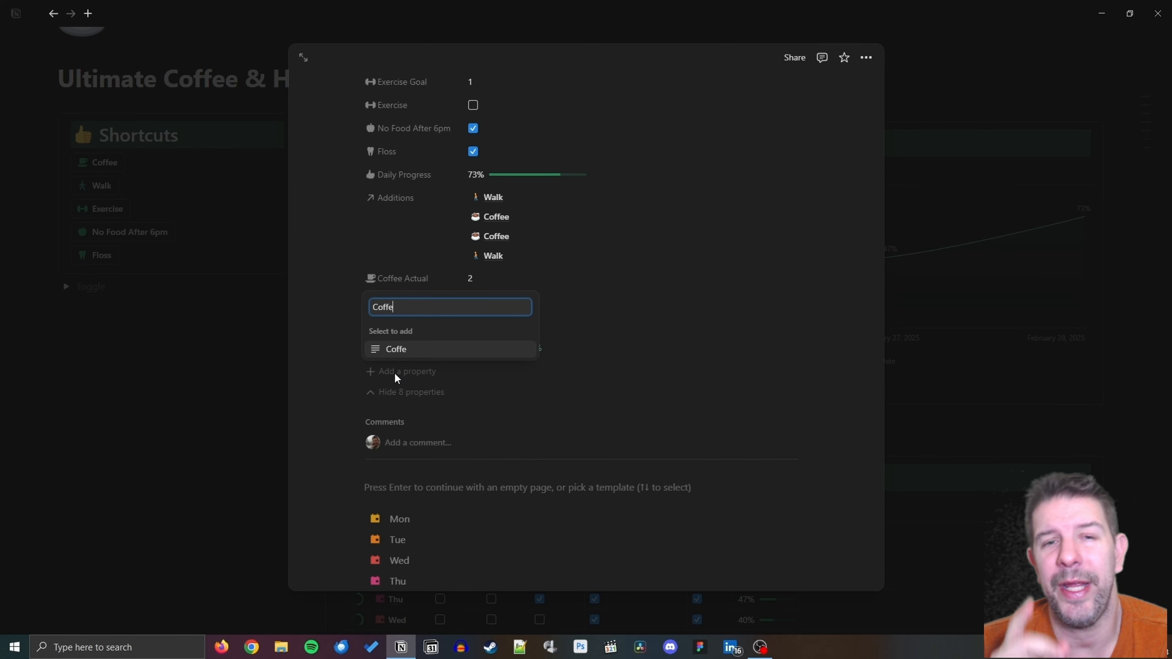
pyautogui.write('e Report')
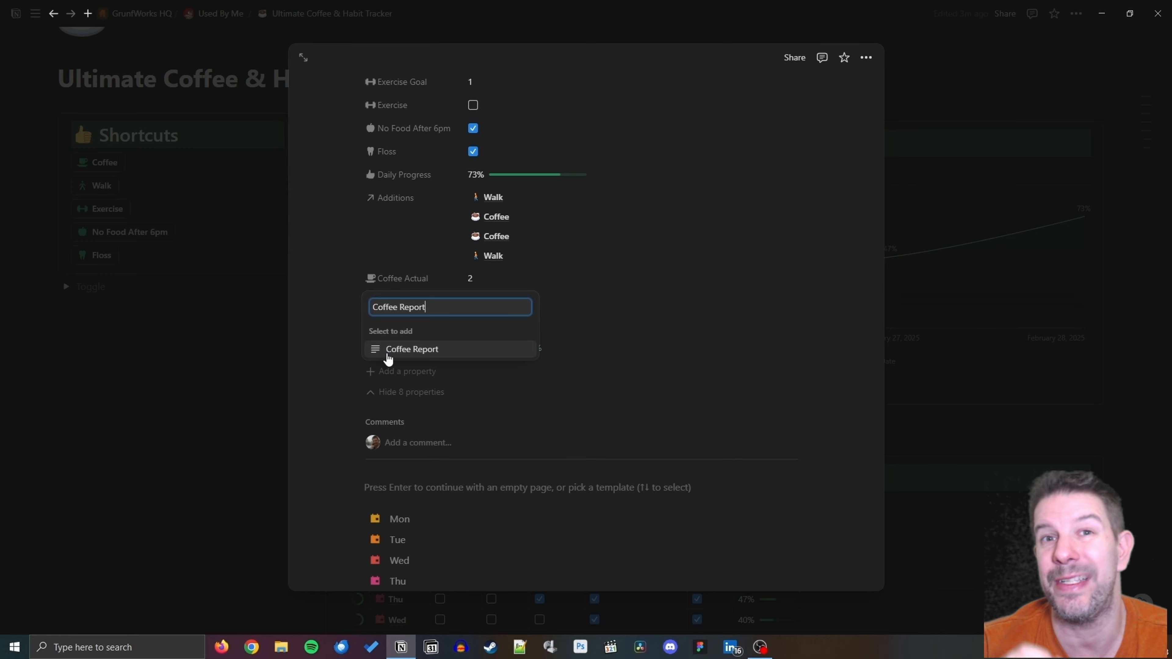
pyautogui.click(387, 356)
pyautogui.click(377, 375)
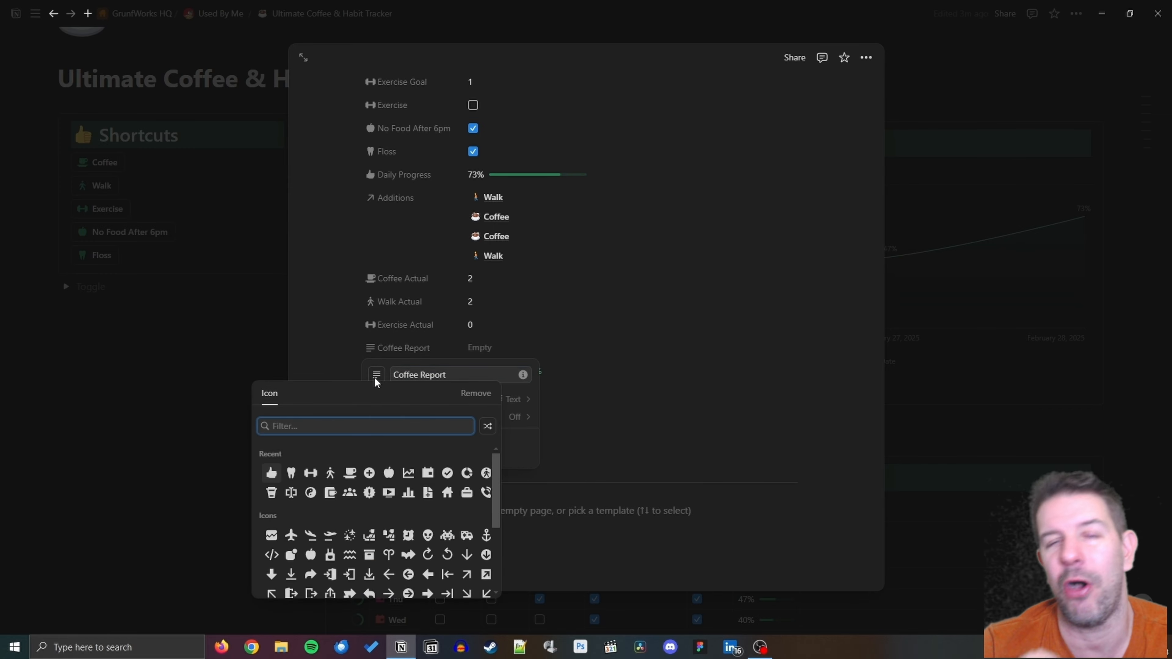
pyautogui.click(350, 474)
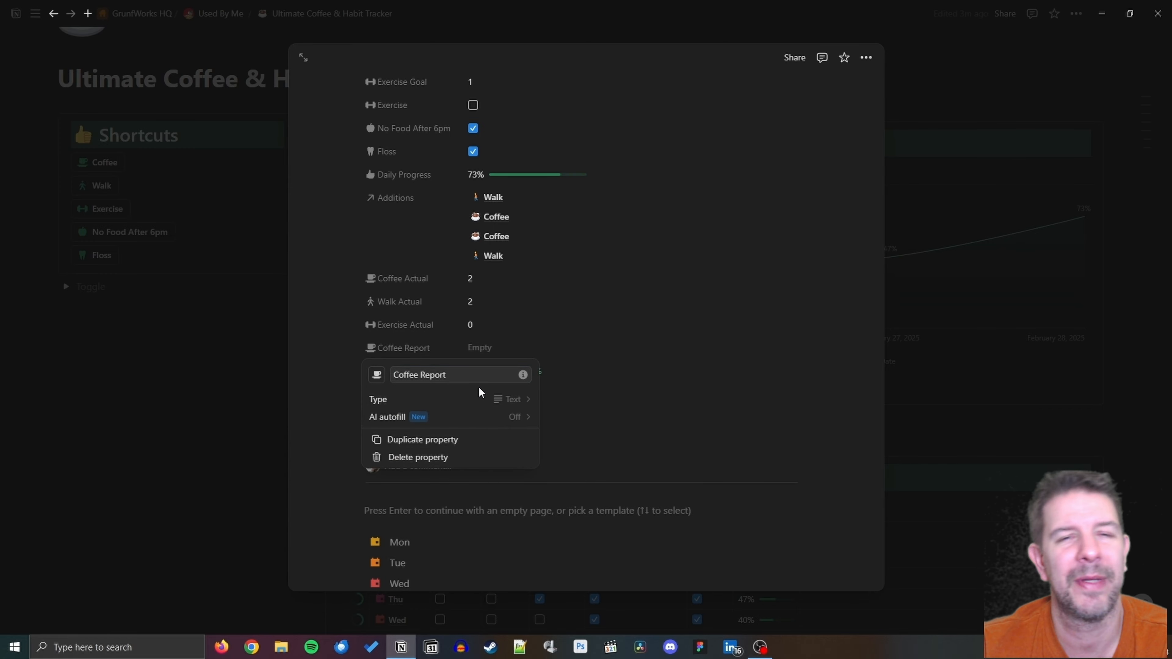
pyautogui.click(503, 400)
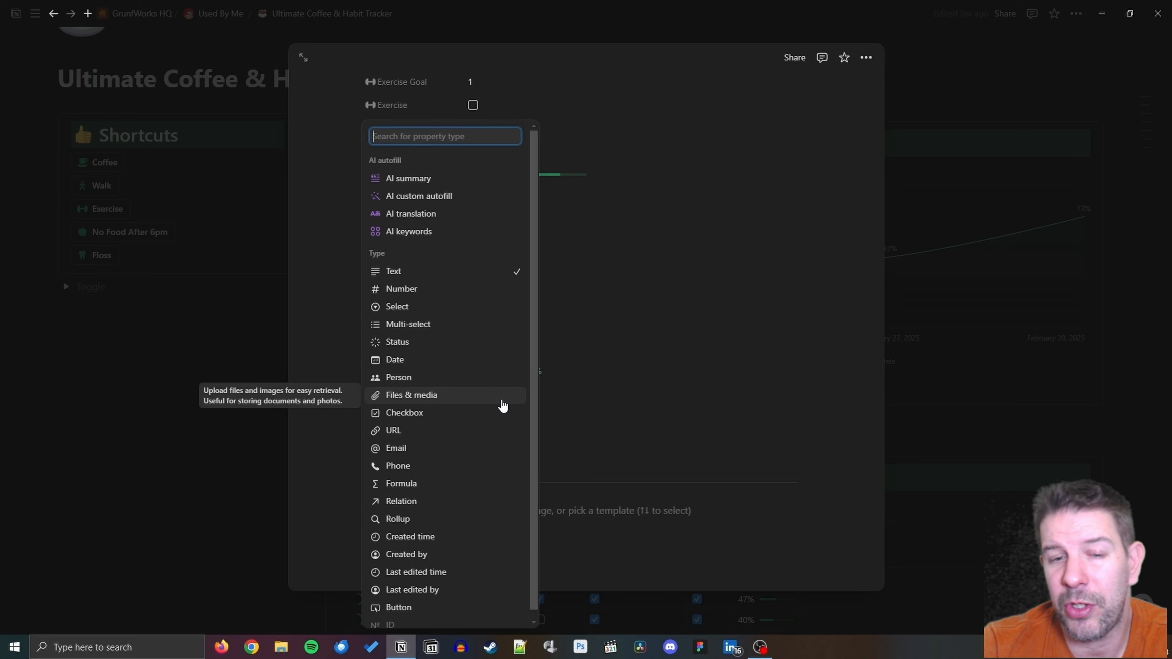
pyautogui.write('form')
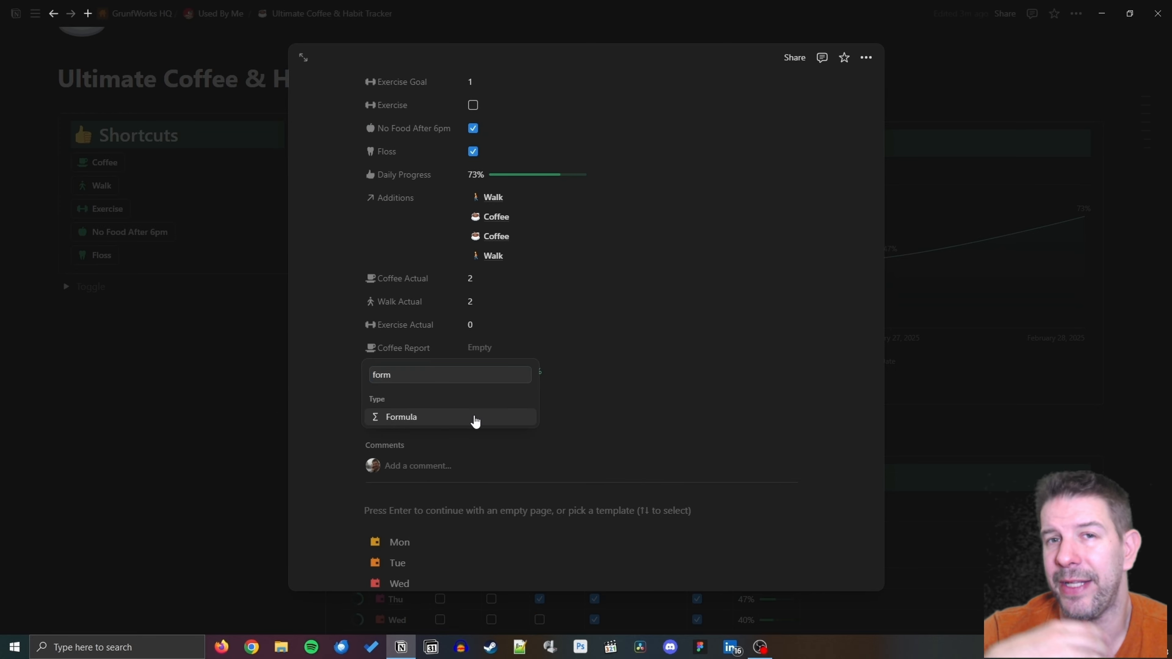
pyautogui.click(473, 418)
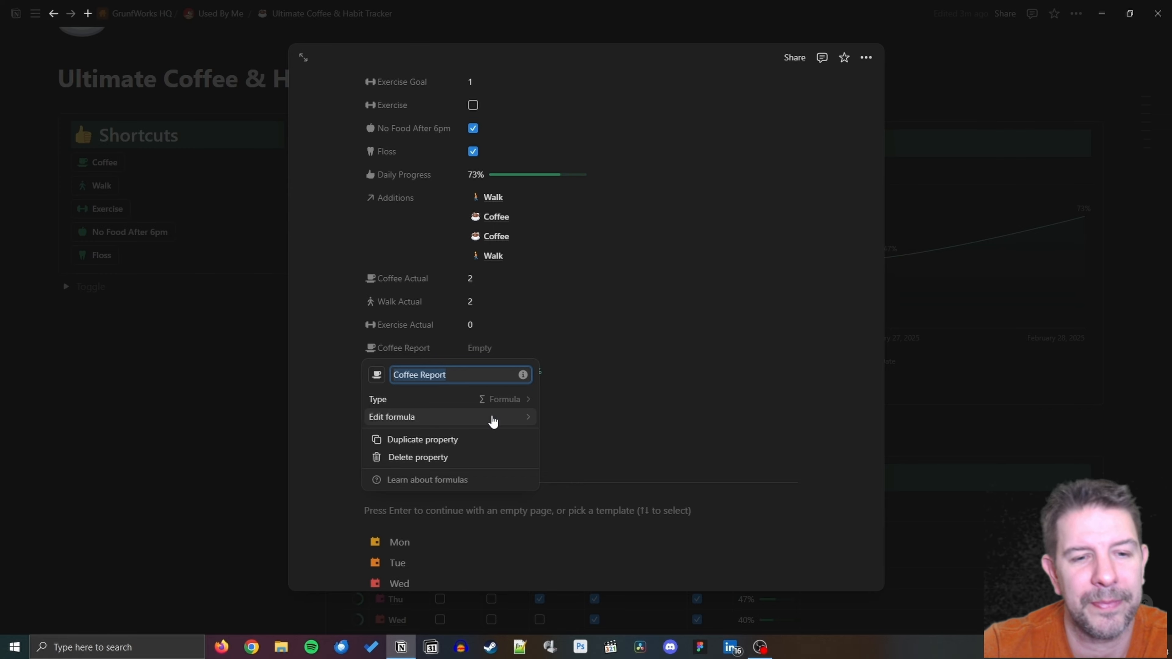
# Start writing the Coffee Report formula with a quoted text string beginning with "C".
pyautogui.click(493, 420)
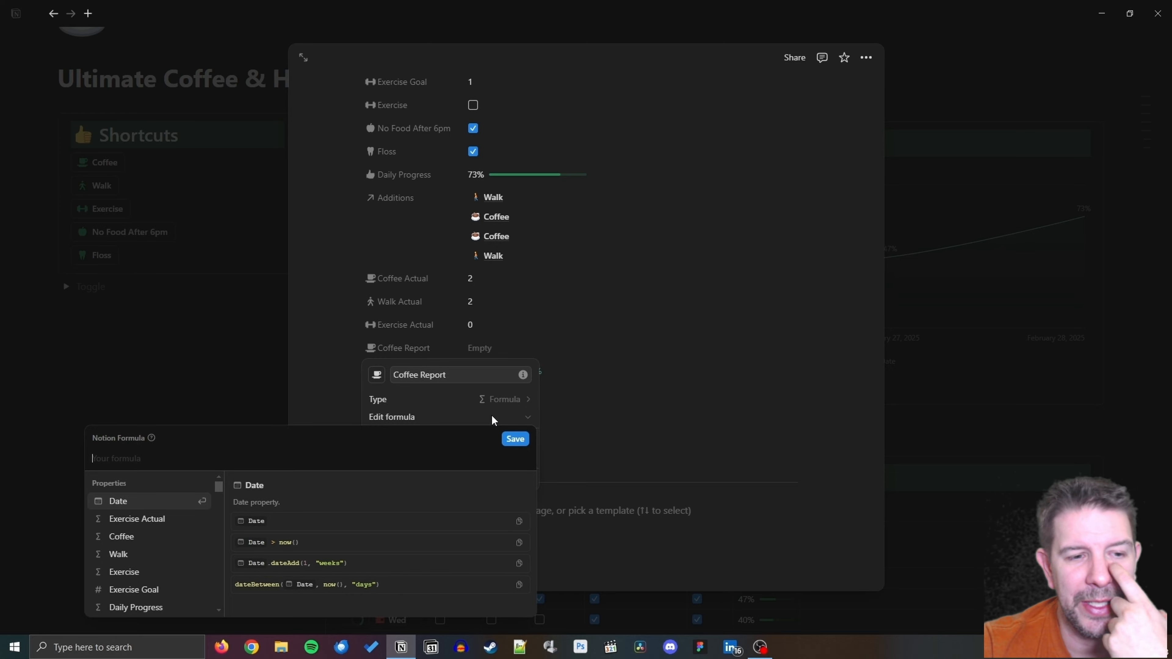
pyautogui.write('"C')
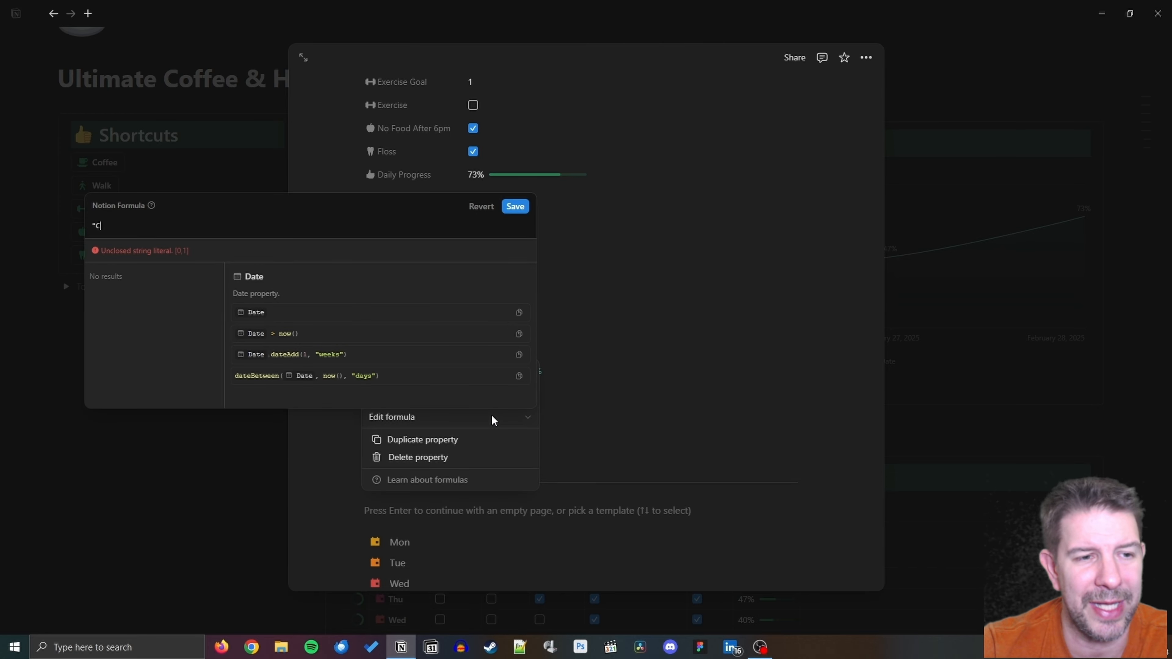
# Begin the Coffee Report formula with the text "Coffee: " joined to the Coffee Actual property.
pyautogui.write('off')
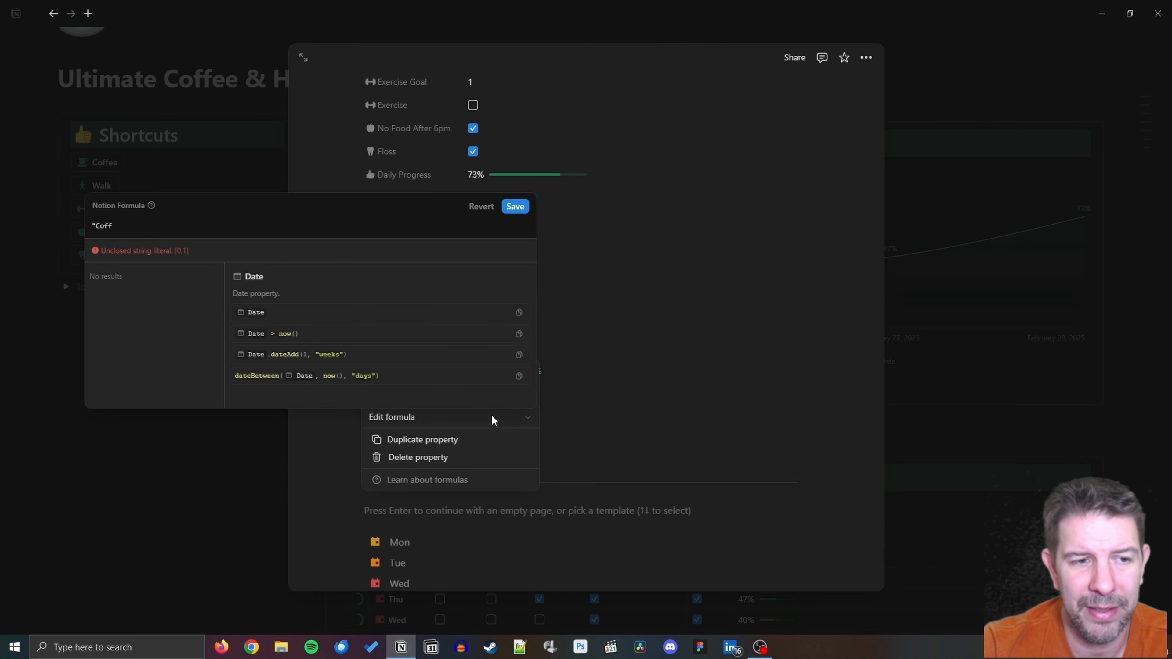
pyautogui.write('ee: ')
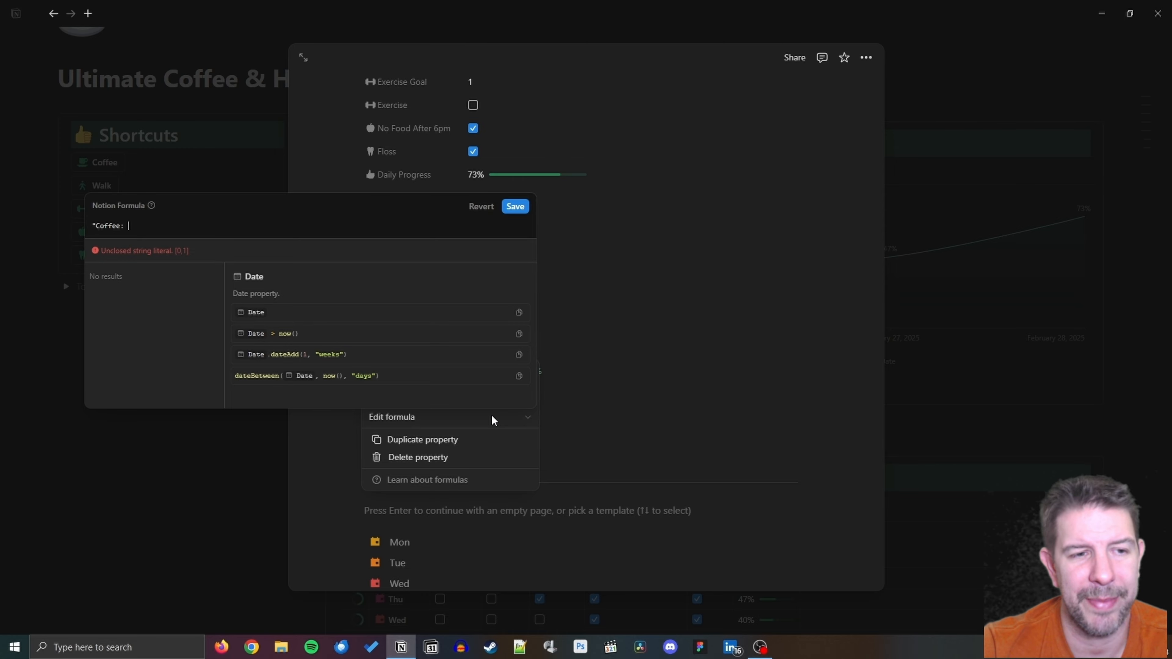
pyautogui.write('" +')
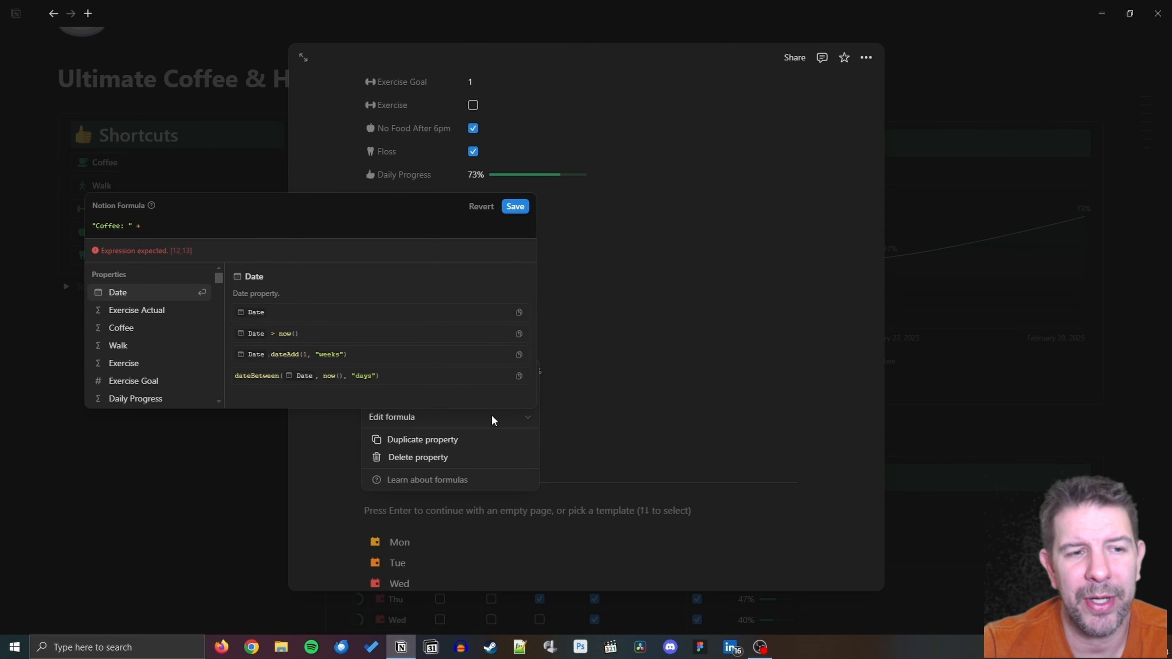
pyautogui.write(' Coff')
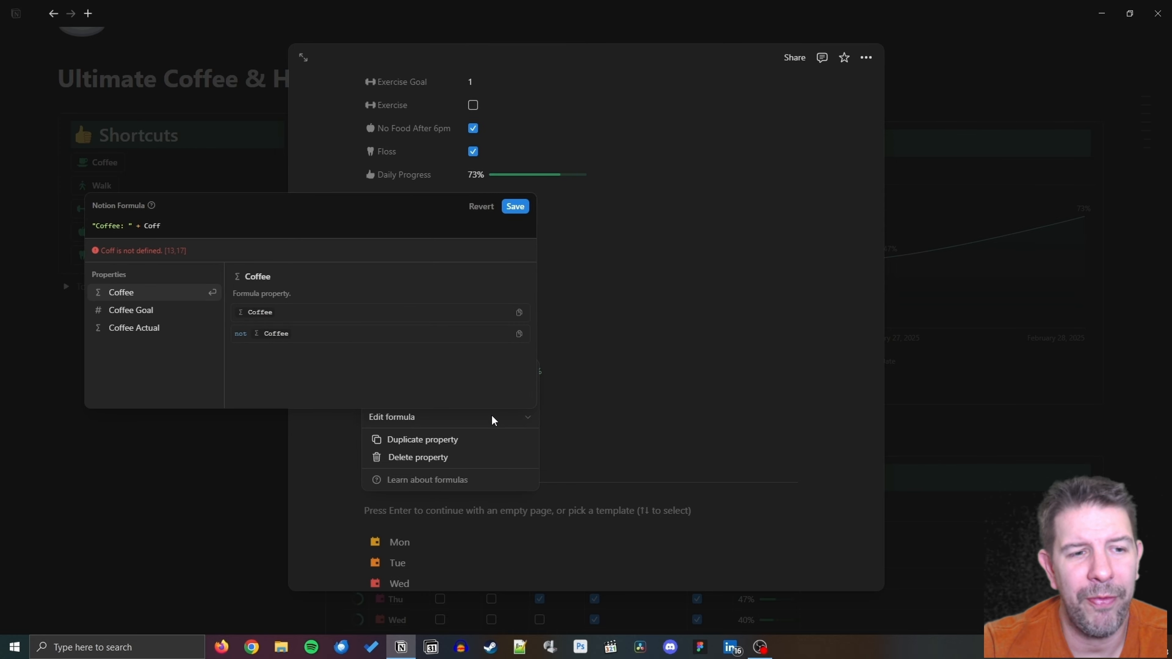
pyautogui.press('Down')
pyautogui.press('Down')
pyautogui.press('Return')
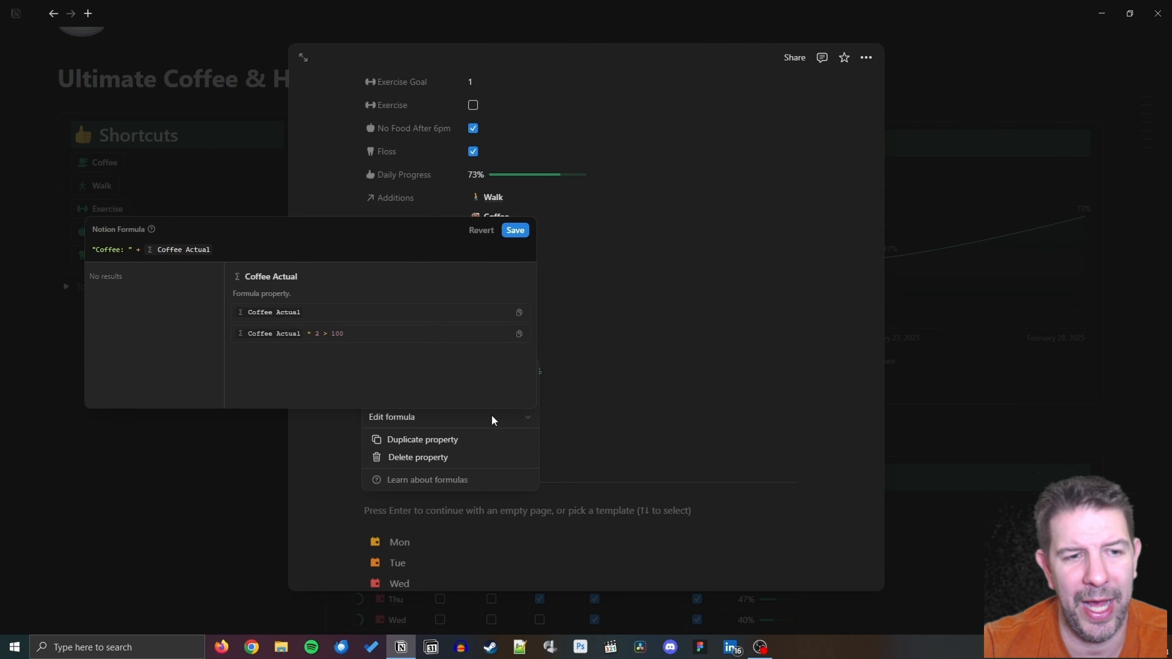
# Extend the Coffee Report formula with the text " of " followed by the Coffee Goal property.
pyautogui.write('+')
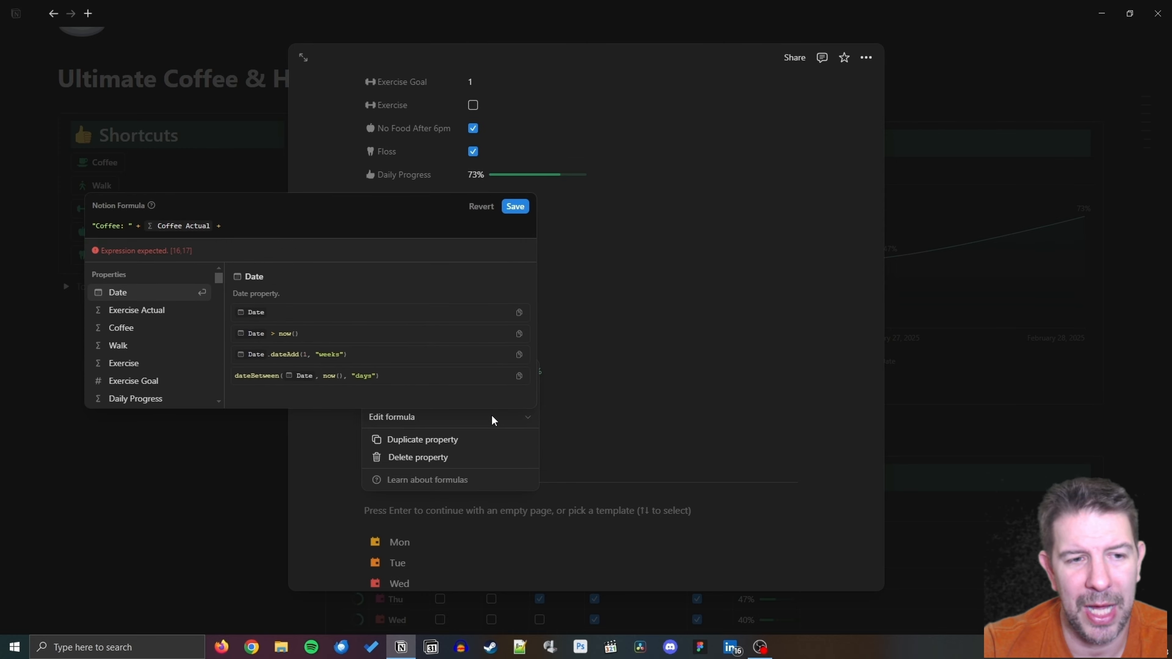
pyautogui.write(' " of')
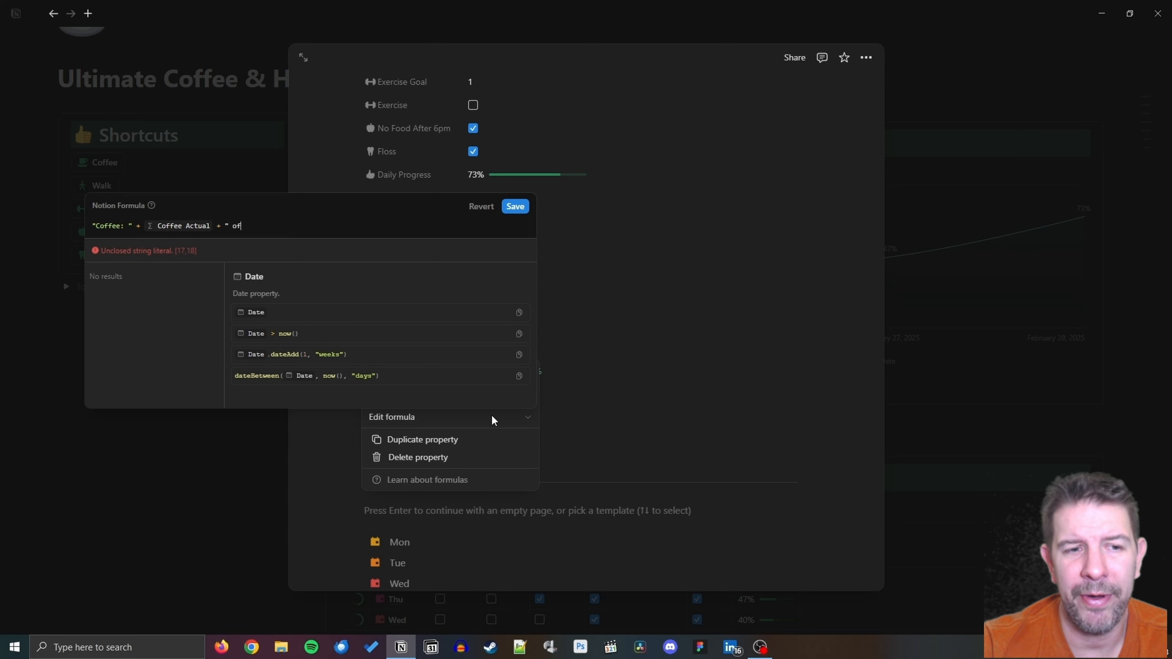
pyautogui.write(' " + Coff')
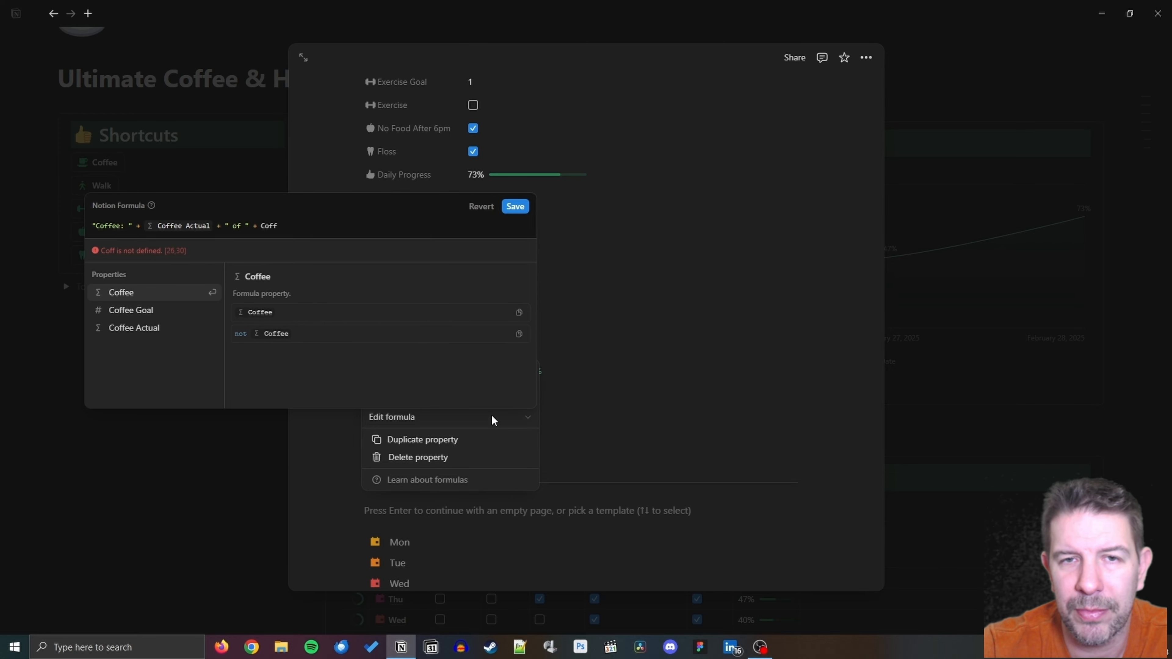
pyautogui.press('Down')
pyautogui.press('Return')
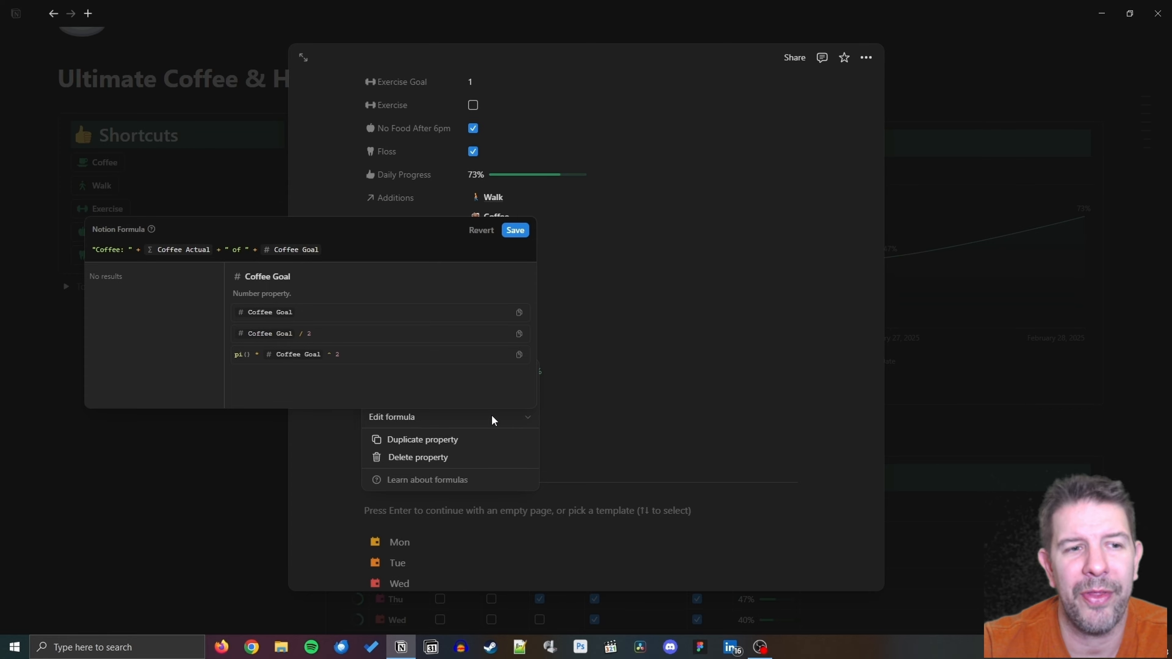
# Wrap the whole Coffee Report expression in parentheses, style it "orange", and save the formula.
pyautogui.press('Home')
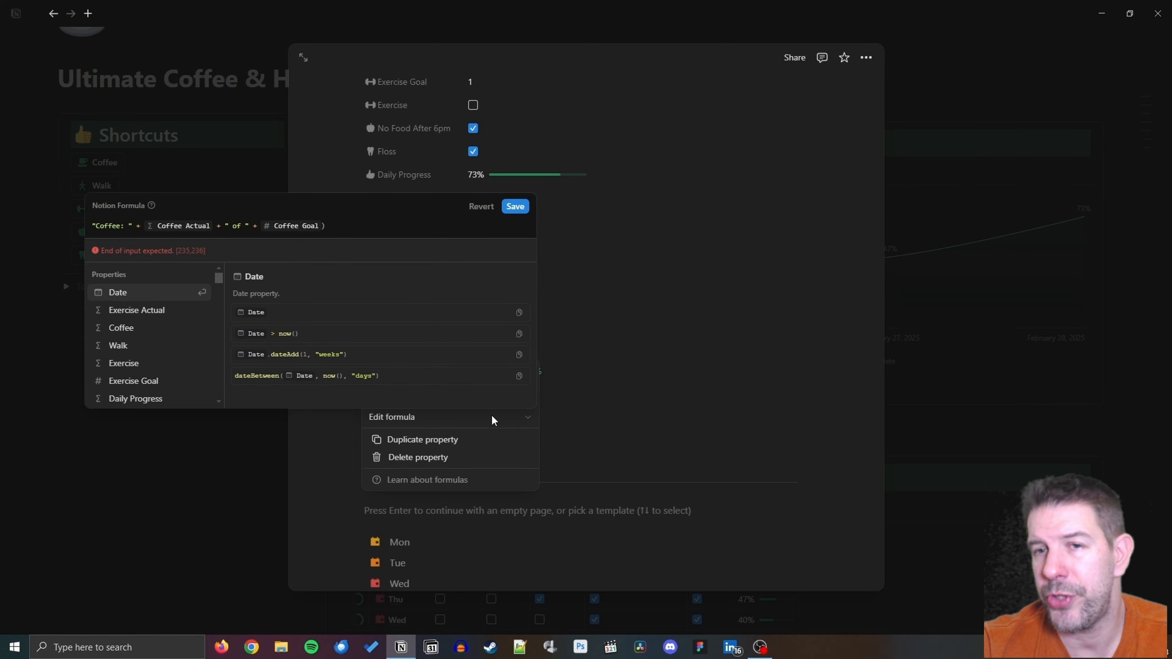
pyautogui.write('(')
pyautogui.press('End')
pyautogui.write('.s')
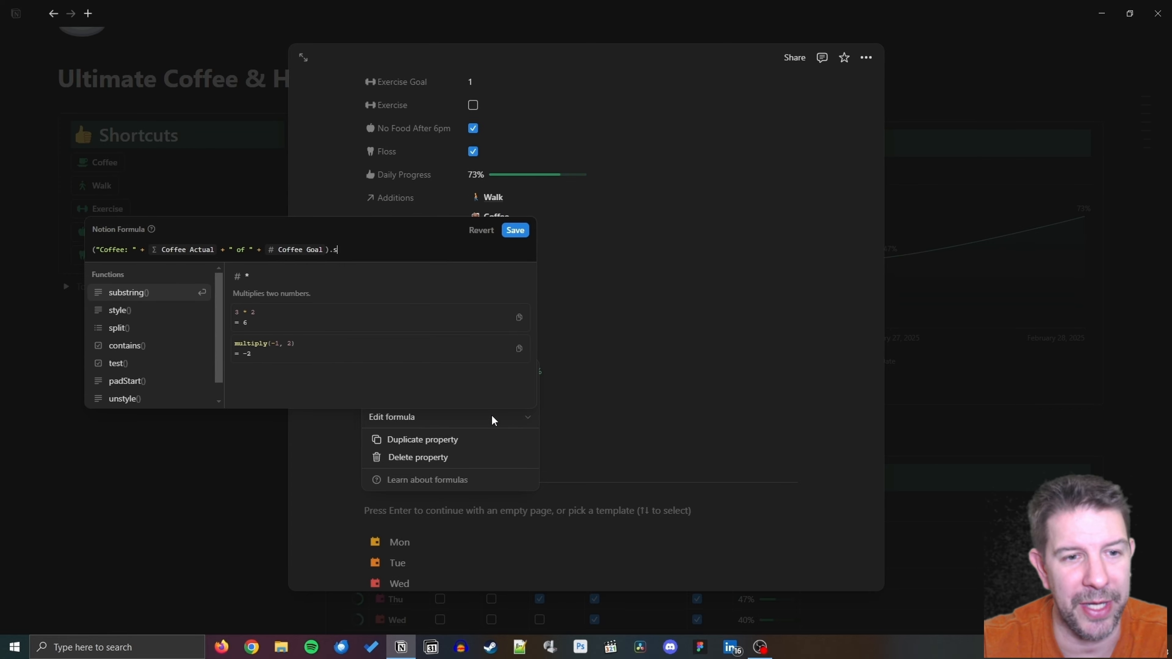
pyautogui.write('tyl')
pyautogui.press('Return')
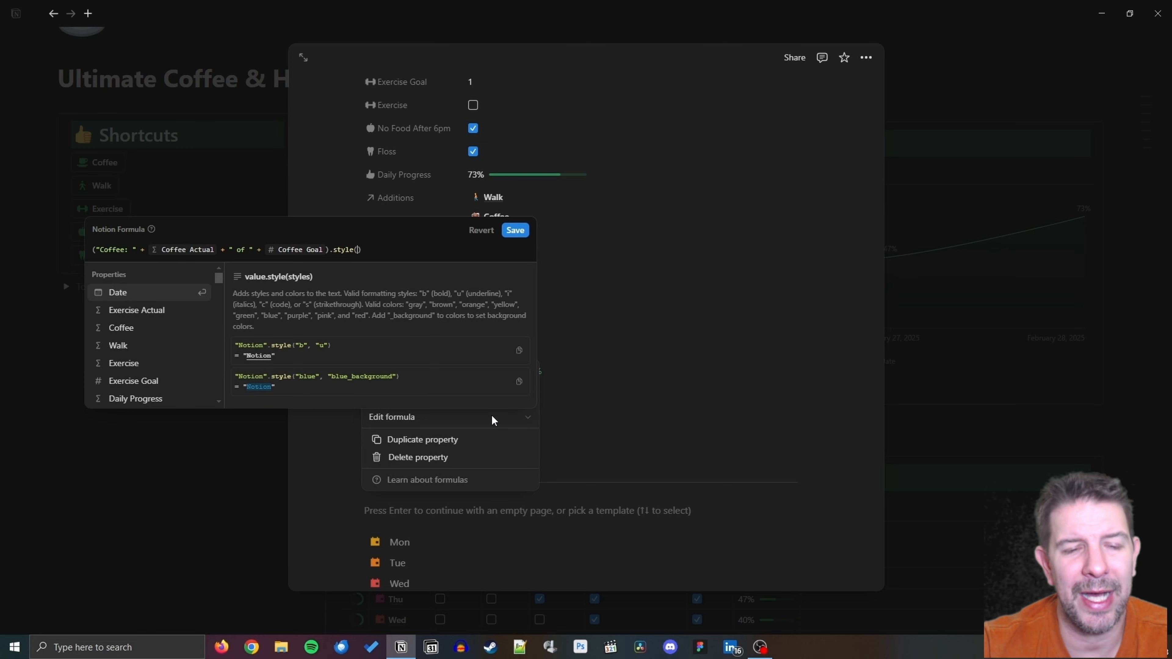
pyautogui.write('"orange"')
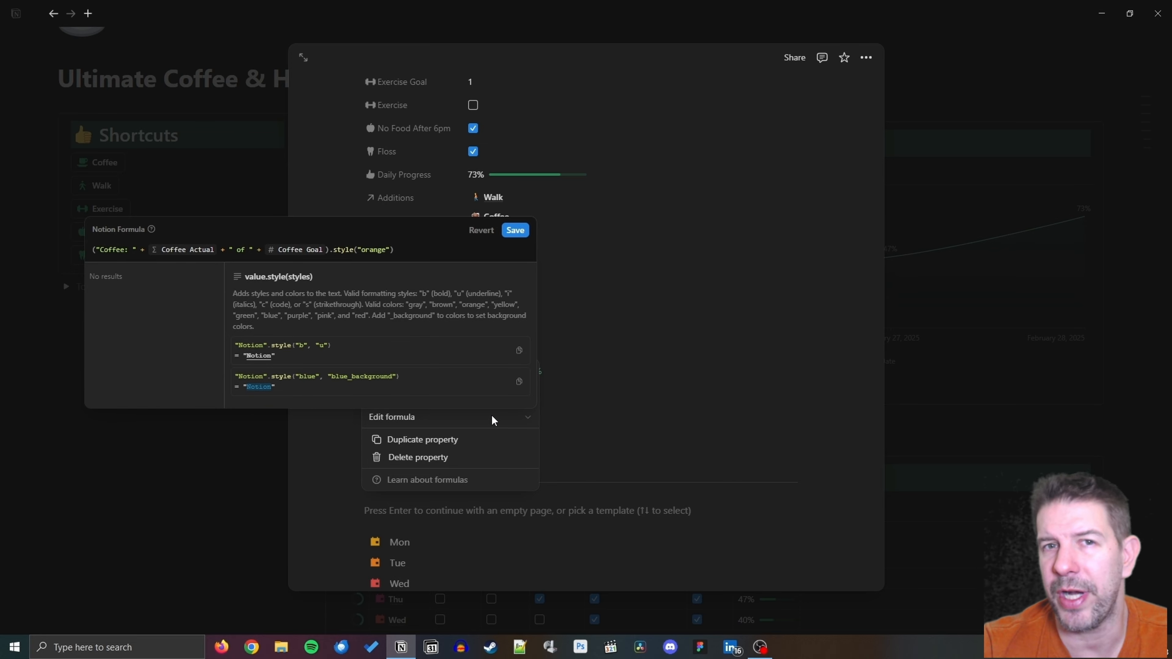
pyautogui.click(513, 230)
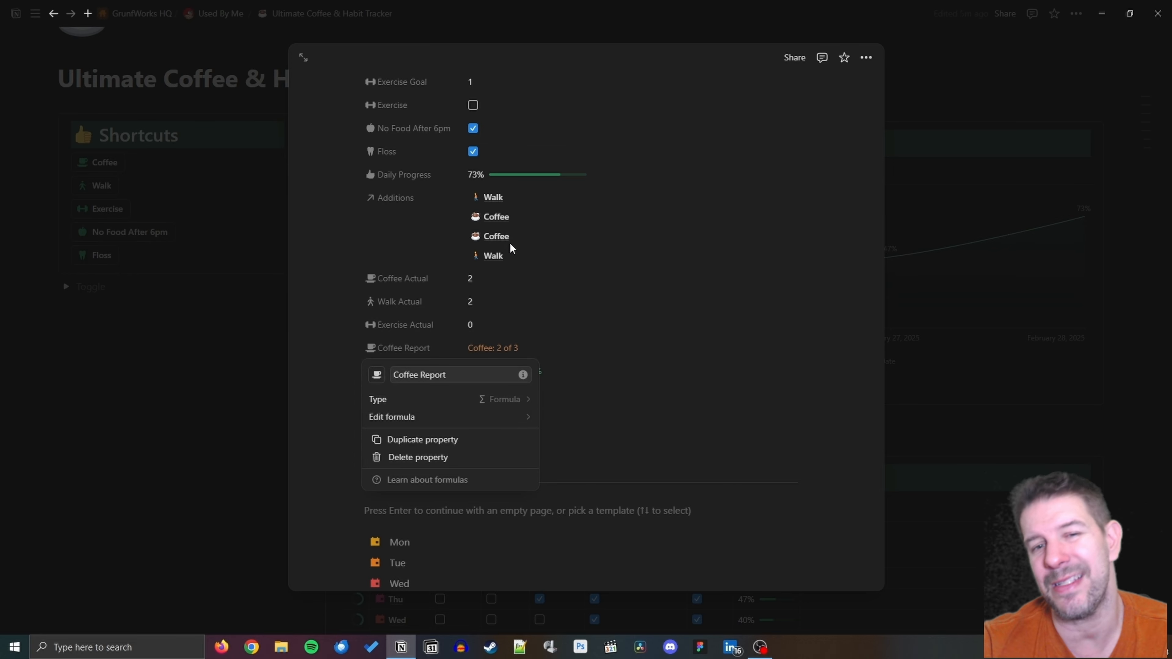
pyautogui.click(648, 369)
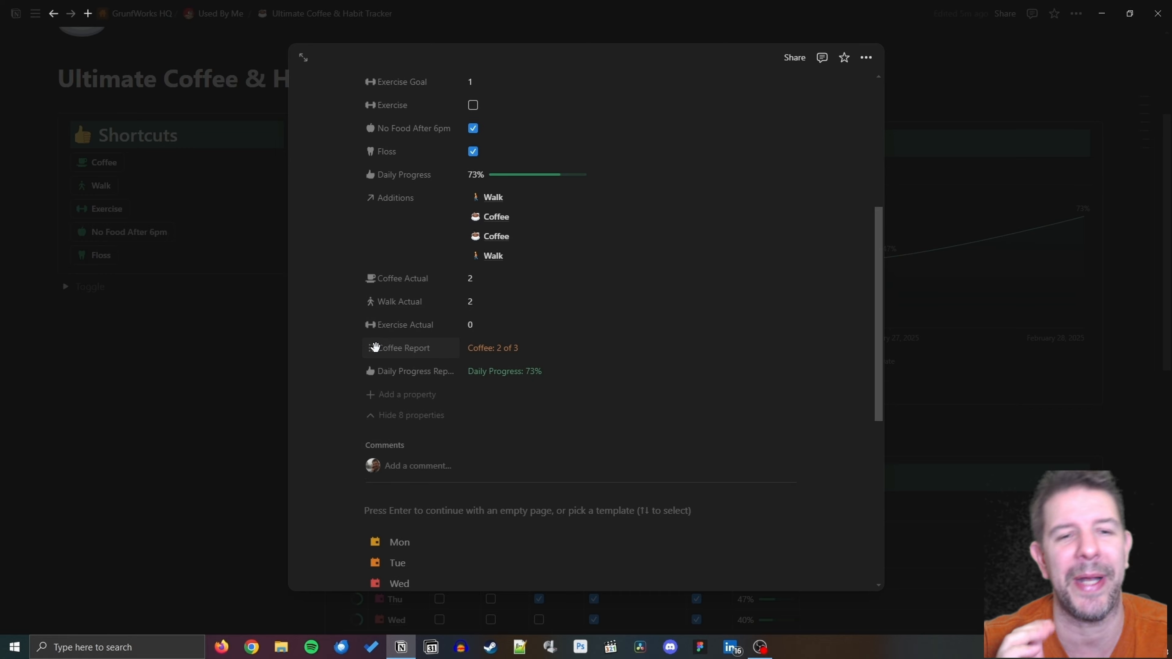
# Duplicate the Coffee Report property and give the copy the walking person icon.
pyautogui.moveTo(380, 349)
pyautogui.mouseDown()
pyautogui.moveTo(382, 369)
pyautogui.moveTo(381, 359)
pyautogui.mouseUp()
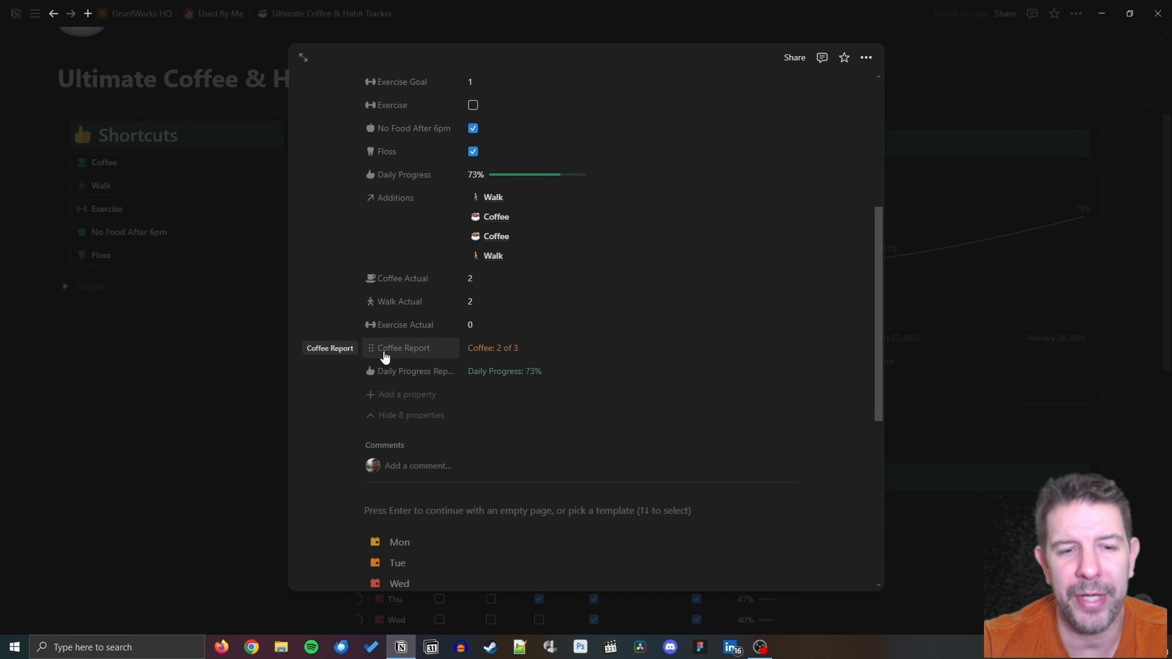
pyautogui.click(385, 357)
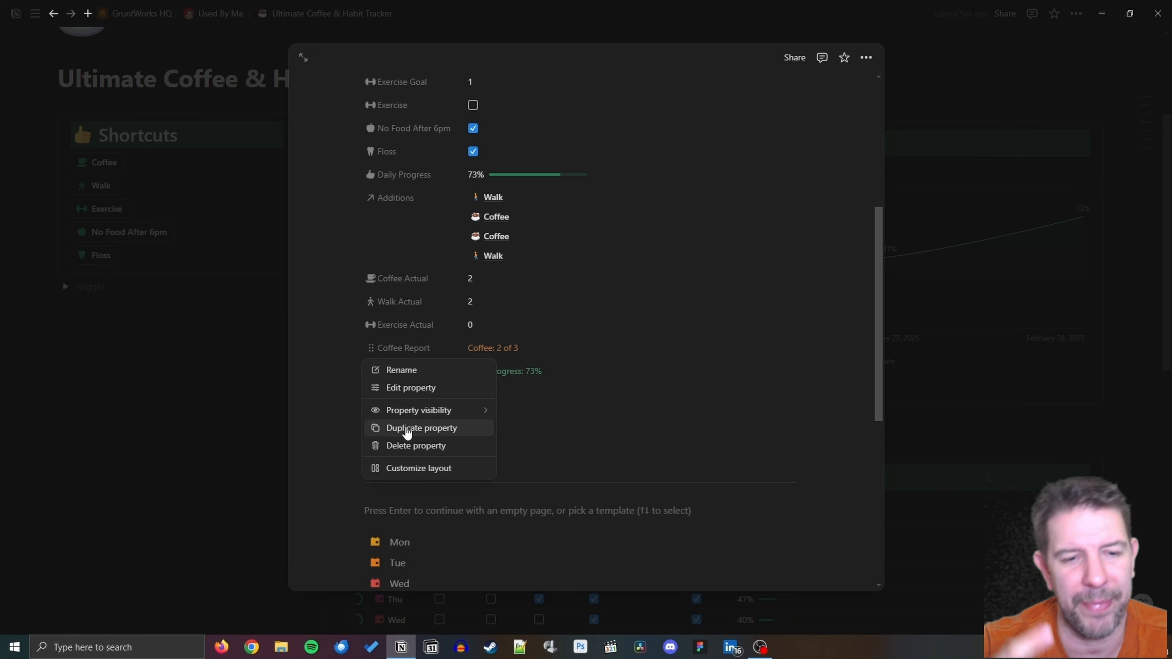
pyautogui.click(406, 433)
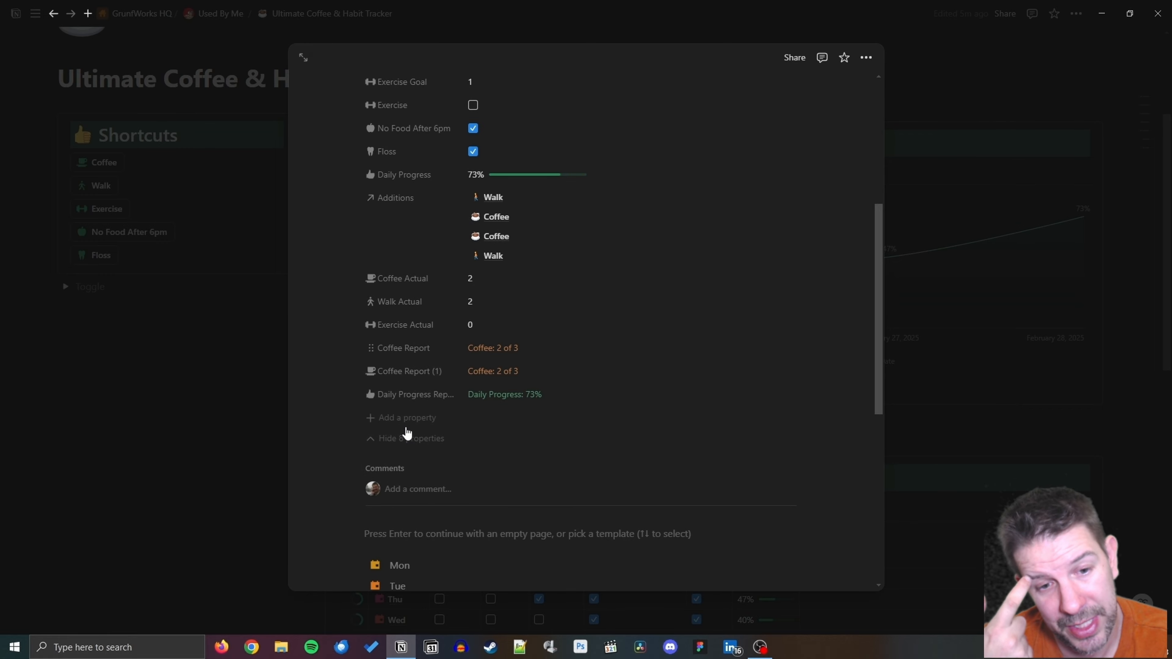
pyautogui.click(378, 374)
pyautogui.click(375, 394)
pyautogui.click(377, 398)
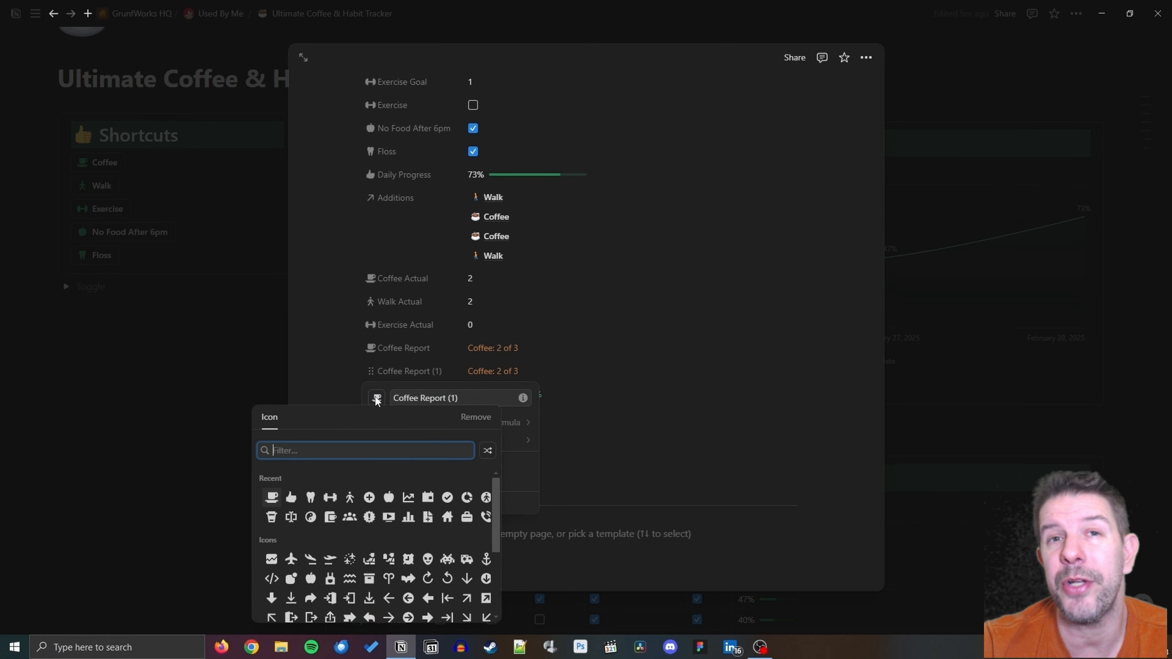
pyautogui.click(350, 497)
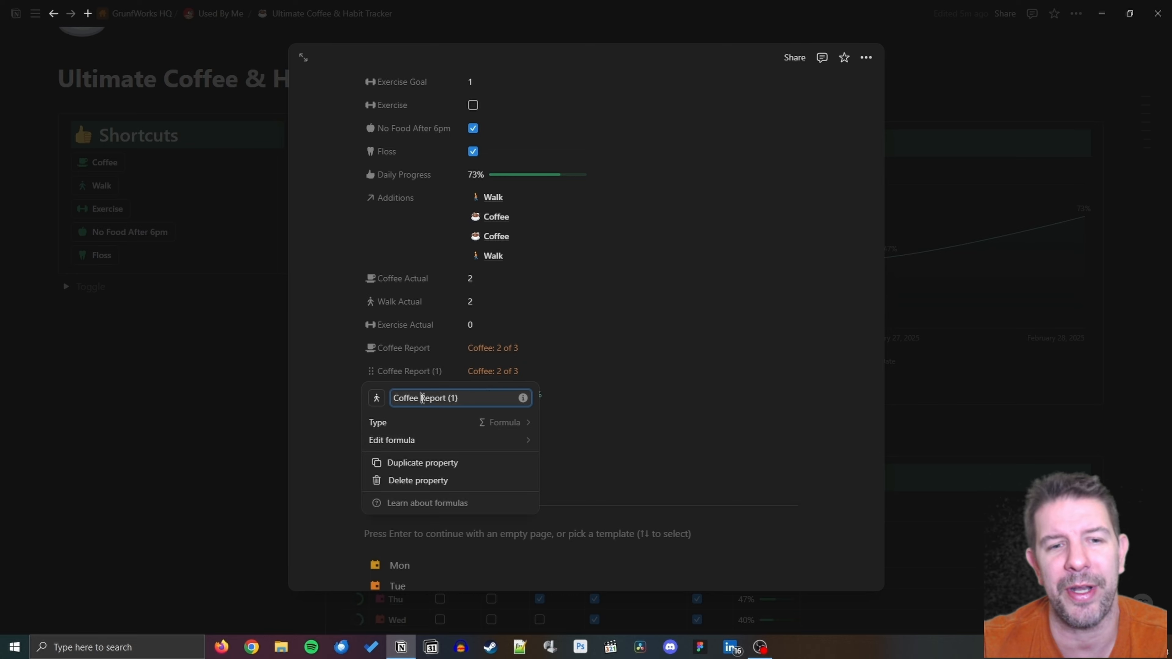
# Rename the duplicated property as Walk Report.
pyautogui.moveTo(420, 398); pyautogui.dragTo(496, 396)
pyautogui.press('Home')
pyautogui.write('Walk')
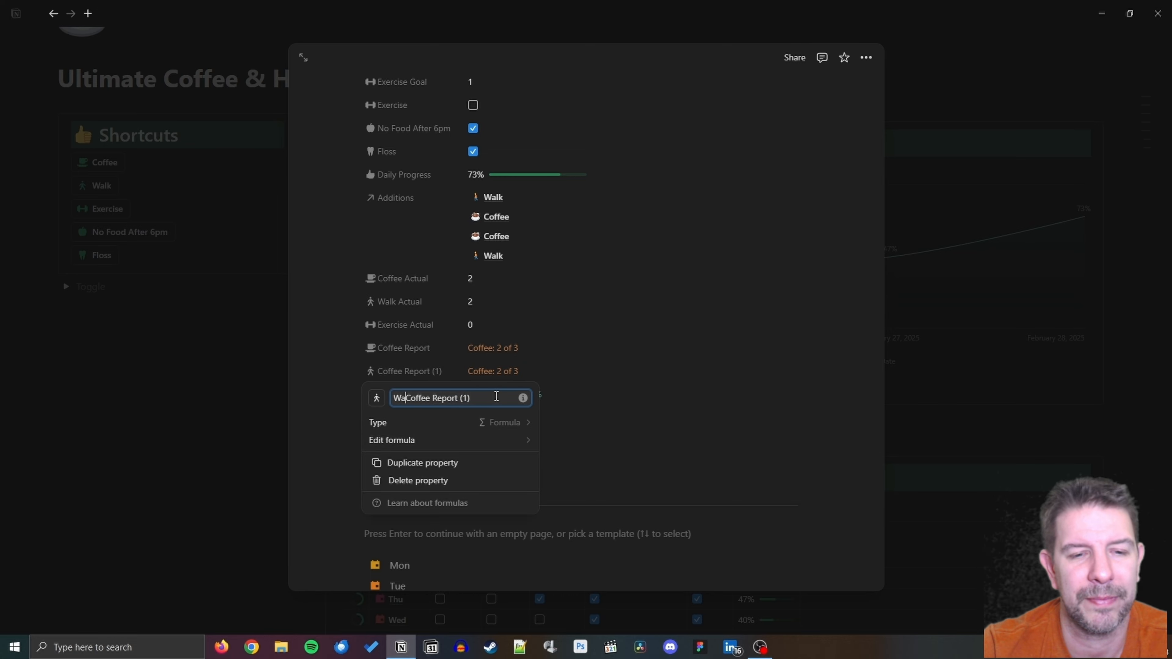
pyautogui.press('Delete')
pyautogui.press('Delete')
pyautogui.press('Delete')
pyautogui.press('Delete')
pyautogui.press('Delete')
pyautogui.press('Delete')
pyautogui.press('End')
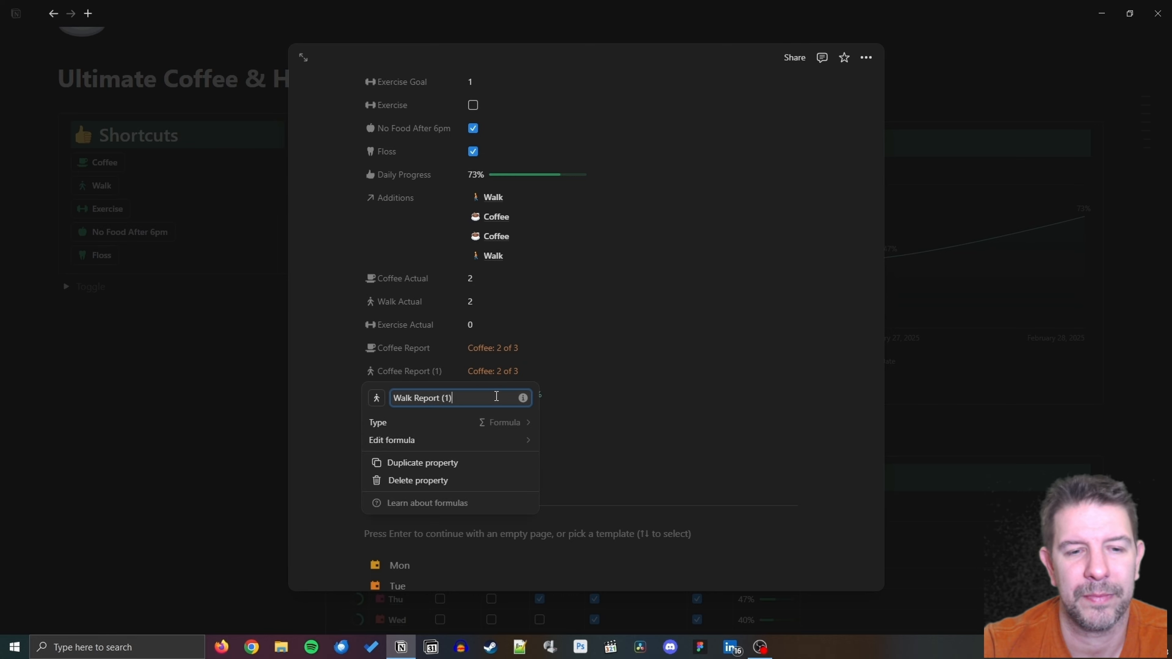
# In the Walk Report formula, change the label text to "Walk" and remove the Coffee Actual reference.
pyautogui.click(519, 441)
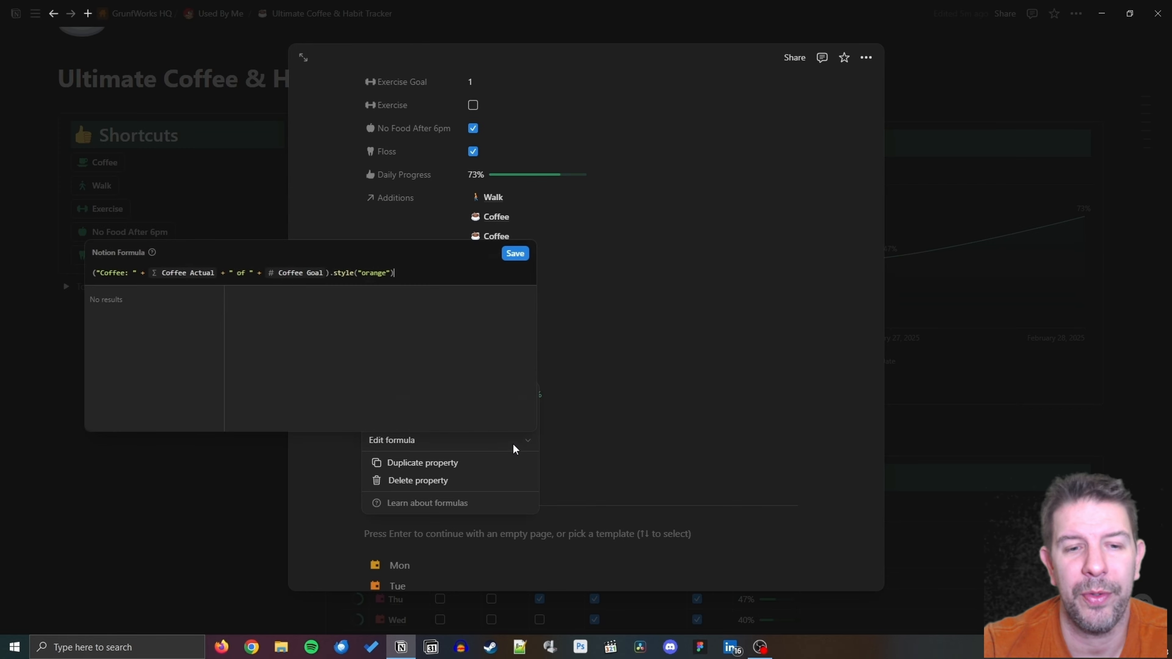
pyautogui.doubleClick(114, 272)
pyautogui.write('Walk')
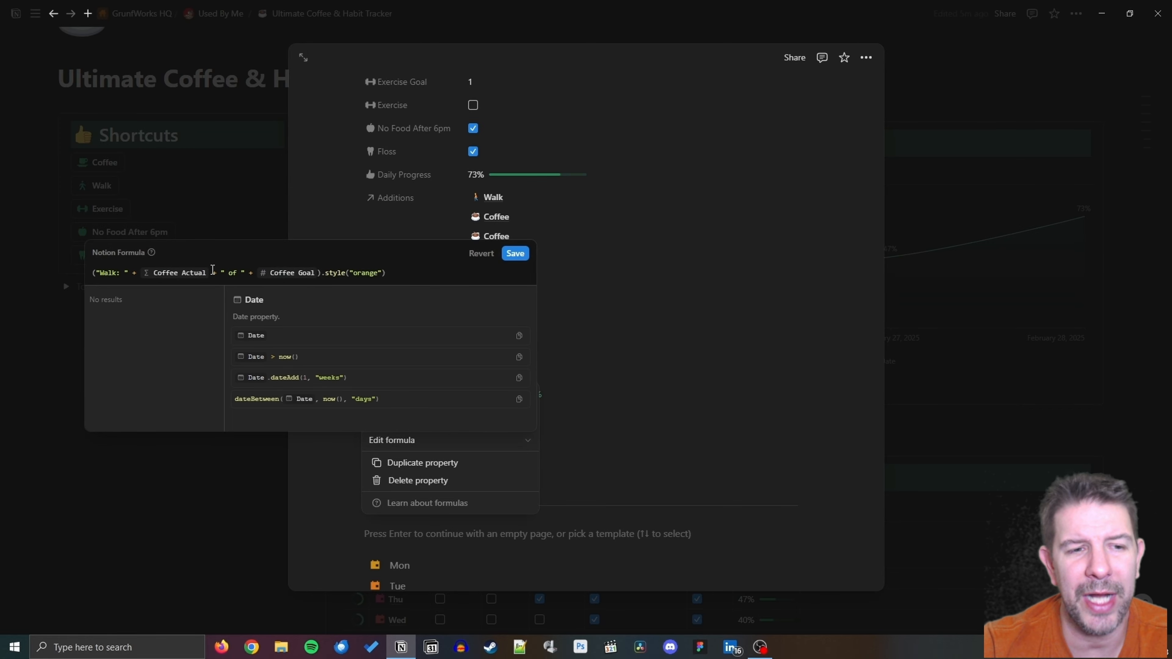
pyautogui.click(212, 272)
pyautogui.press('BackSpace')
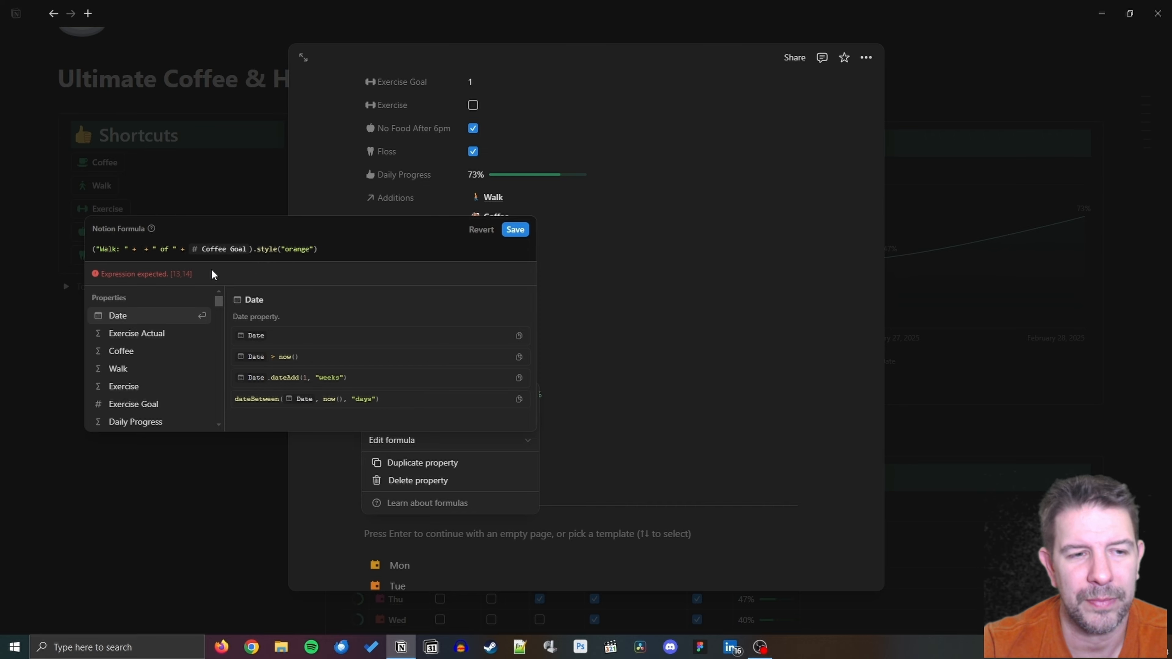
pyautogui.write('Walk')
pyautogui.press('Return')
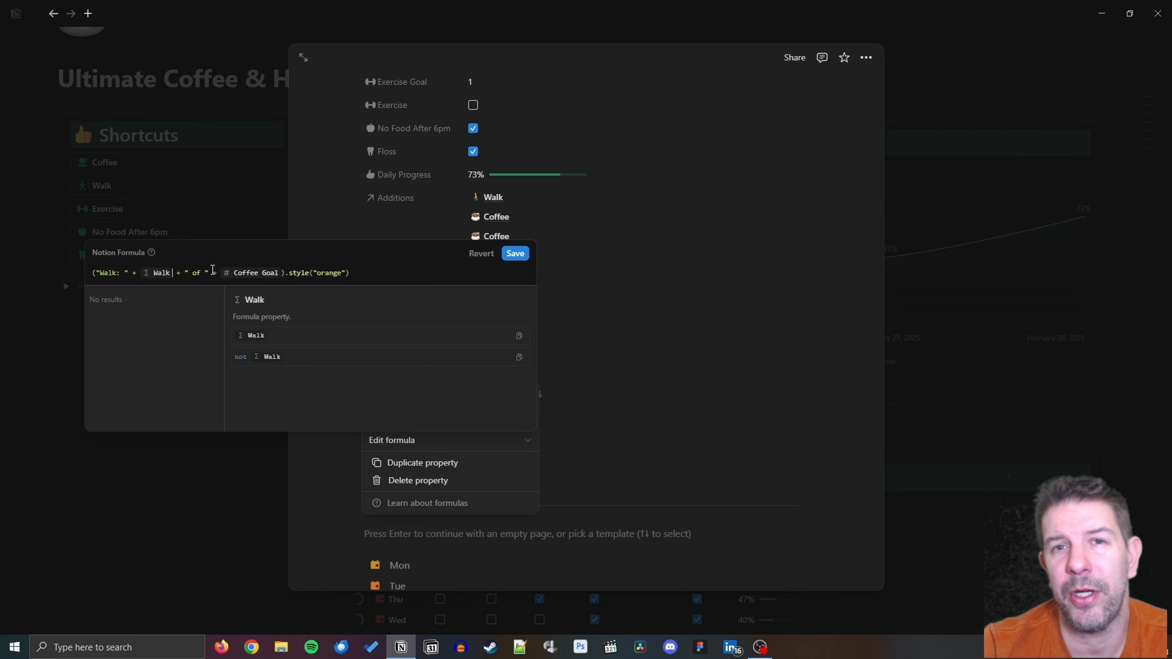
pyautogui.press('BackSpace')
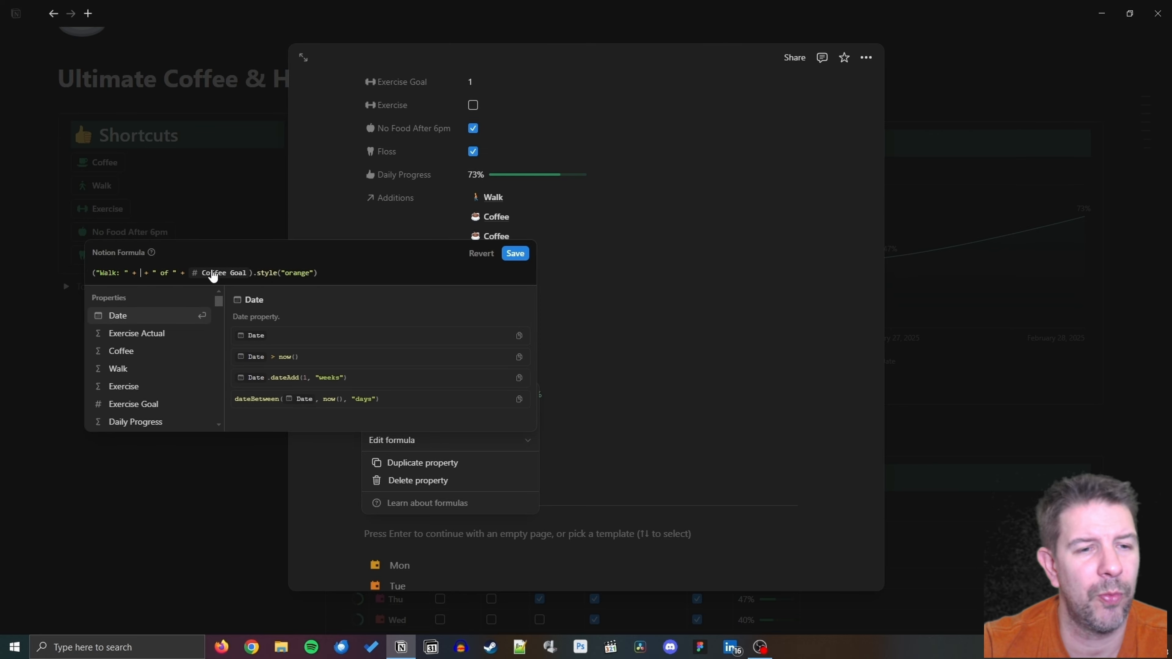
# Insert Walk Actual after the "Walk: " label and replace Coffee Goal with Walk Goal in the formula.
pyautogui.write('Wal')
pyautogui.press('Down')
pyautogui.press('Down')
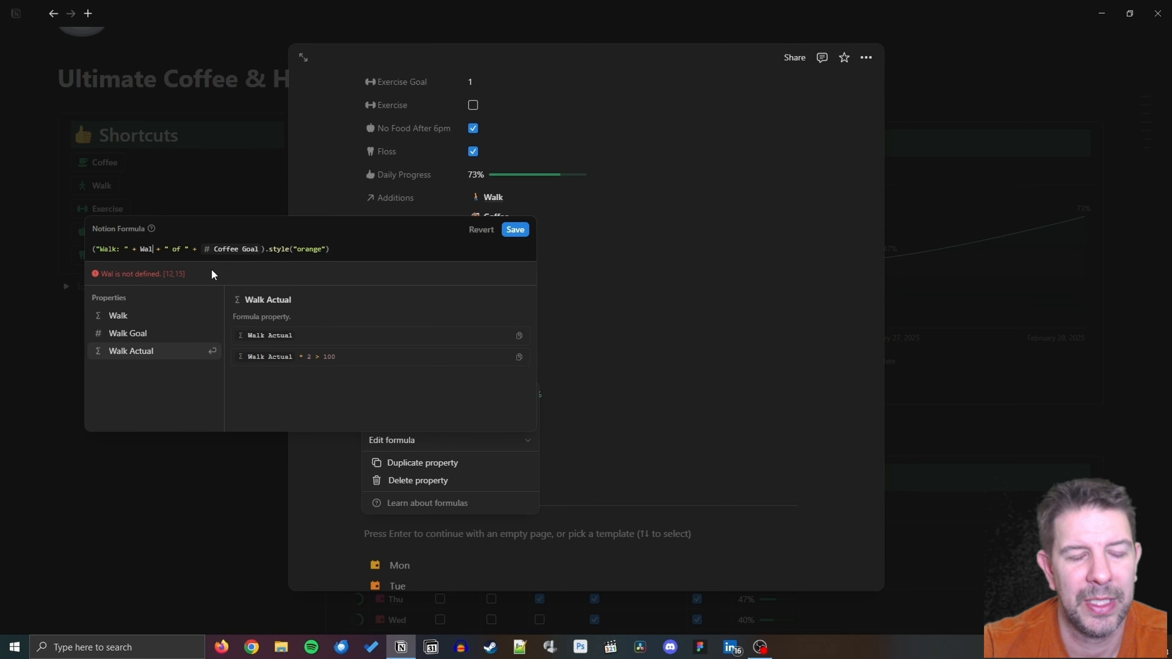
pyautogui.press('Return')
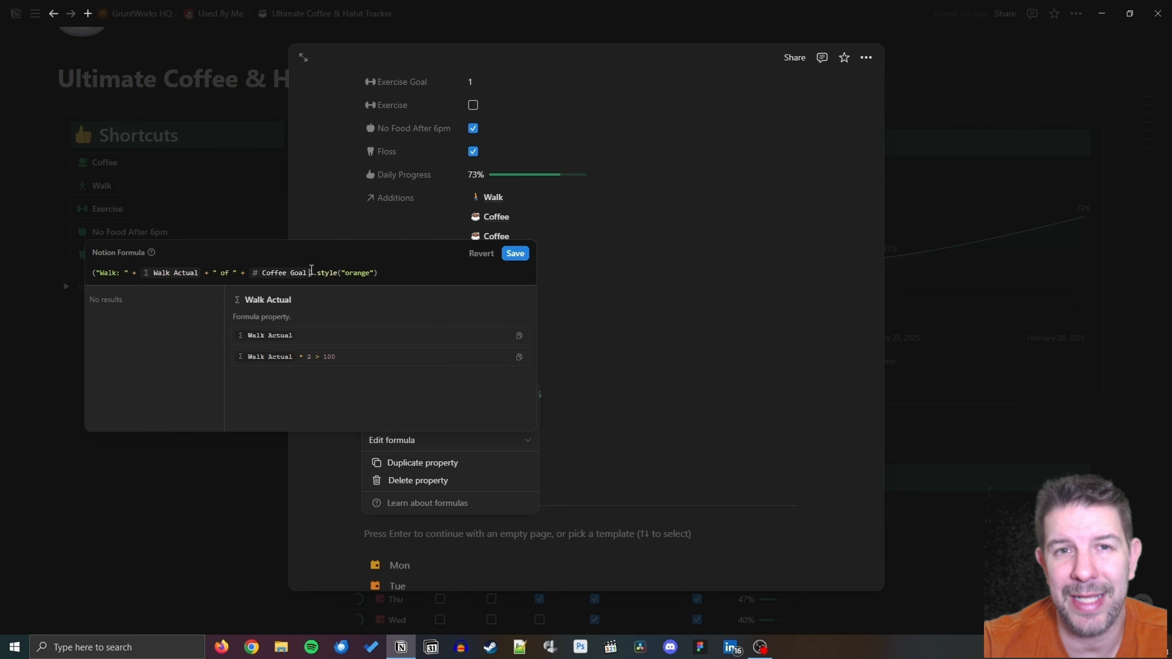
pyautogui.press('BackSpace')
pyautogui.write('Wal')
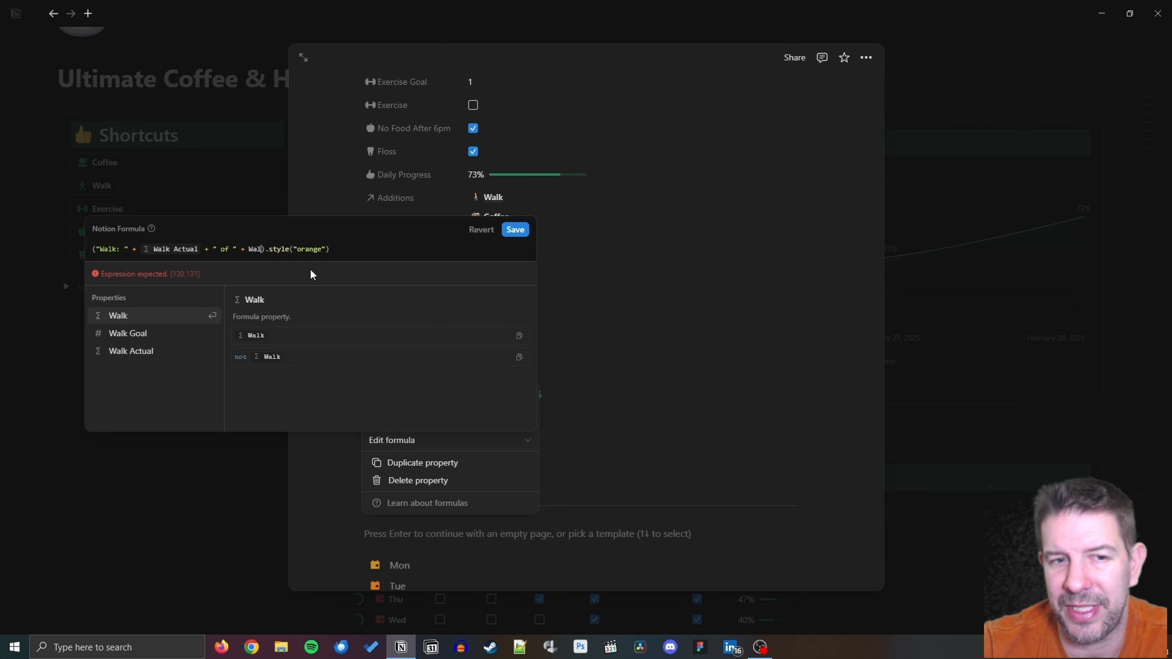
pyautogui.press('Down')
pyautogui.press('Return')
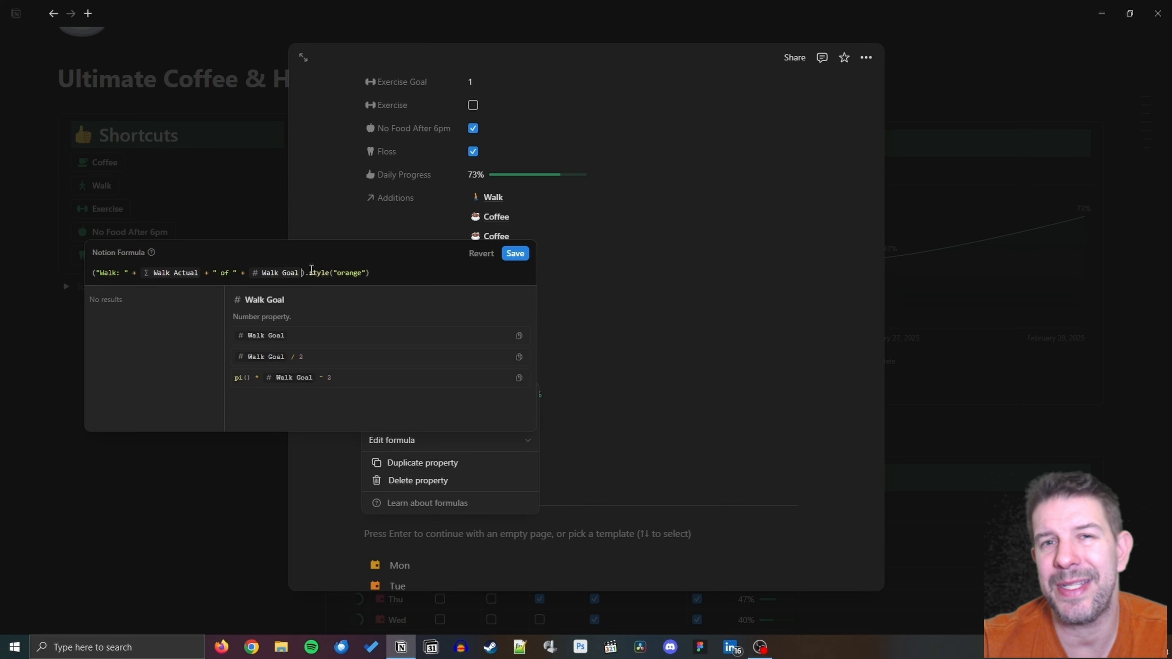
# Change the style color in the Walk Report formula to "green".
pyautogui.press('Right')
pyautogui.press('Right')
pyautogui.press('Right')
pyautogui.press('Right')
pyautogui.press('Right')
pyautogui.press('Right')
pyautogui.press('Right')
pyautogui.press('Right')
pyautogui.press('Right')
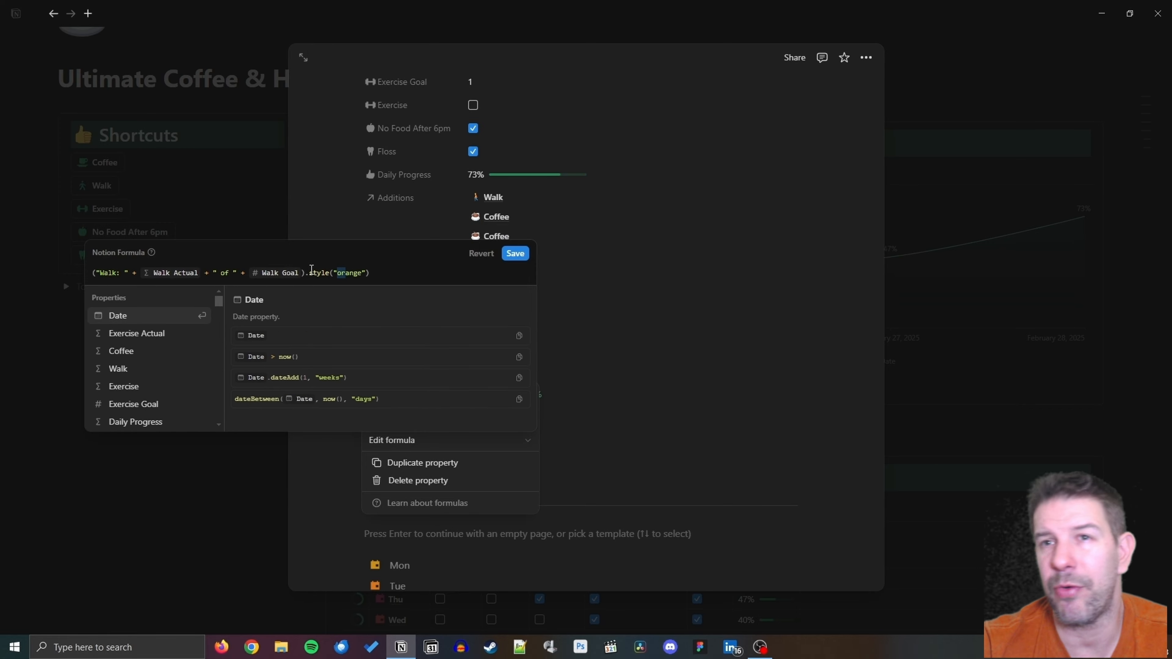
pyautogui.write('green')
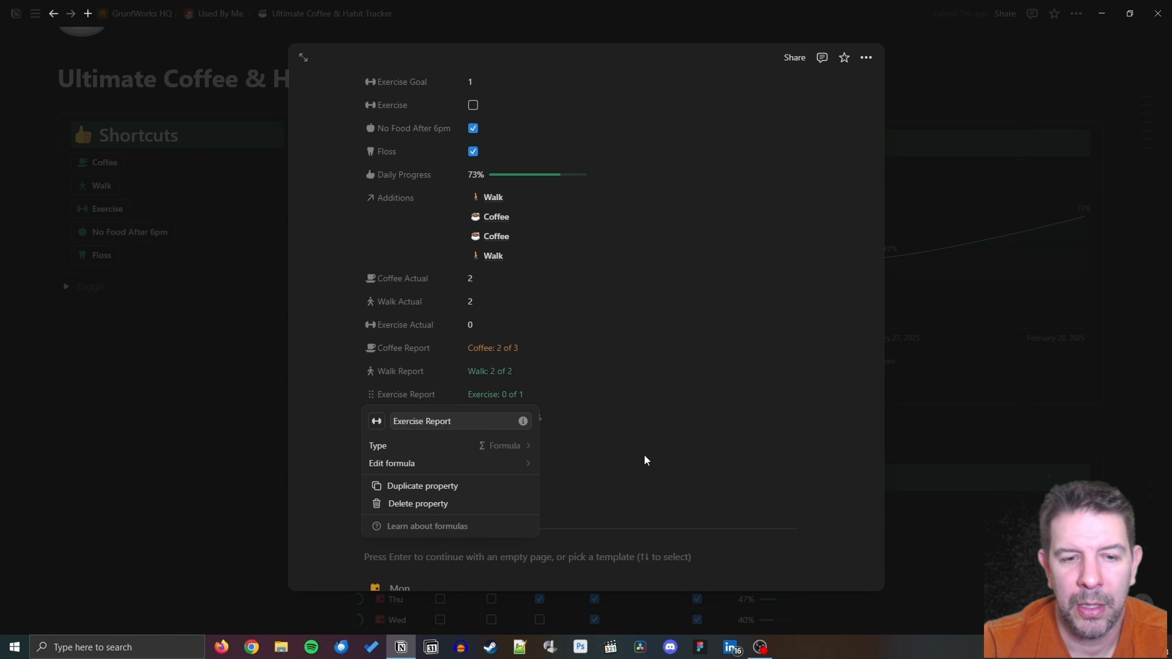
# In the Today gallery's displayed properties, hide Daily Progress and show Daily Progress Report.
pyautogui.click(646, 461)
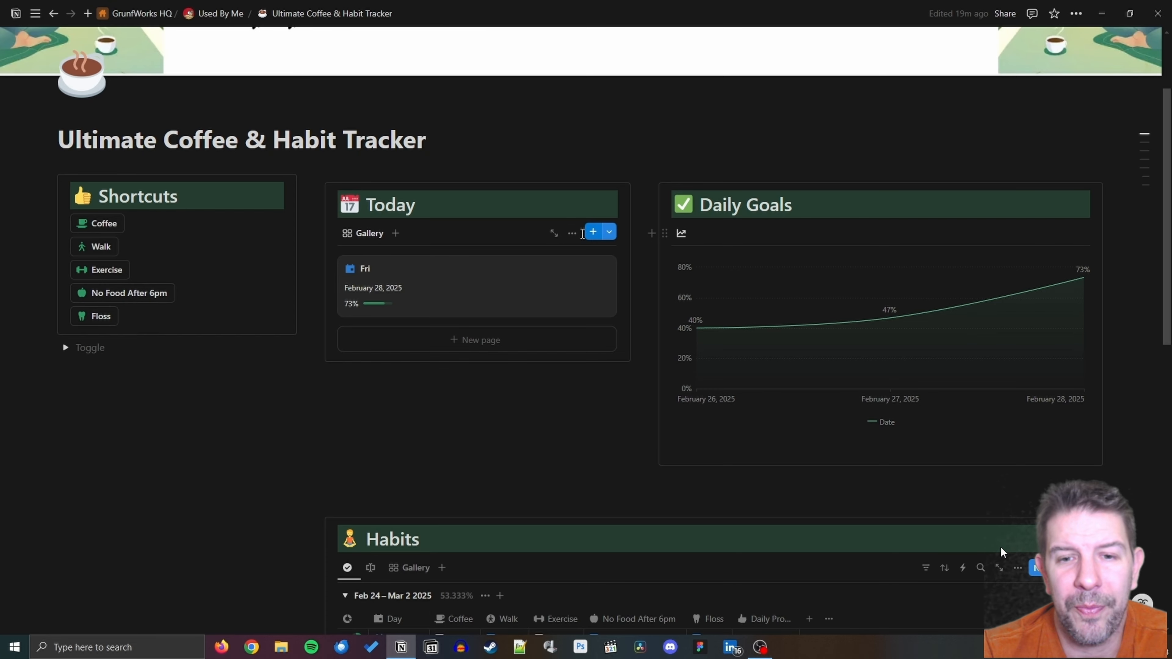
pyautogui.click(573, 233)
pyautogui.click(765, 352)
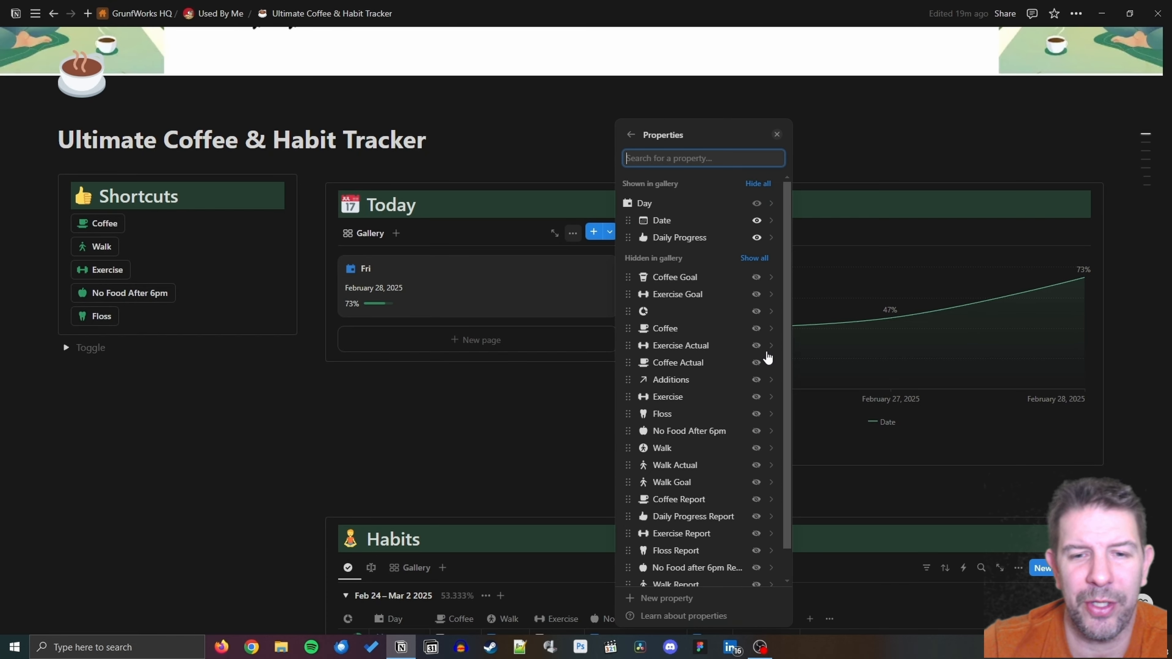
pyautogui.click(757, 238)
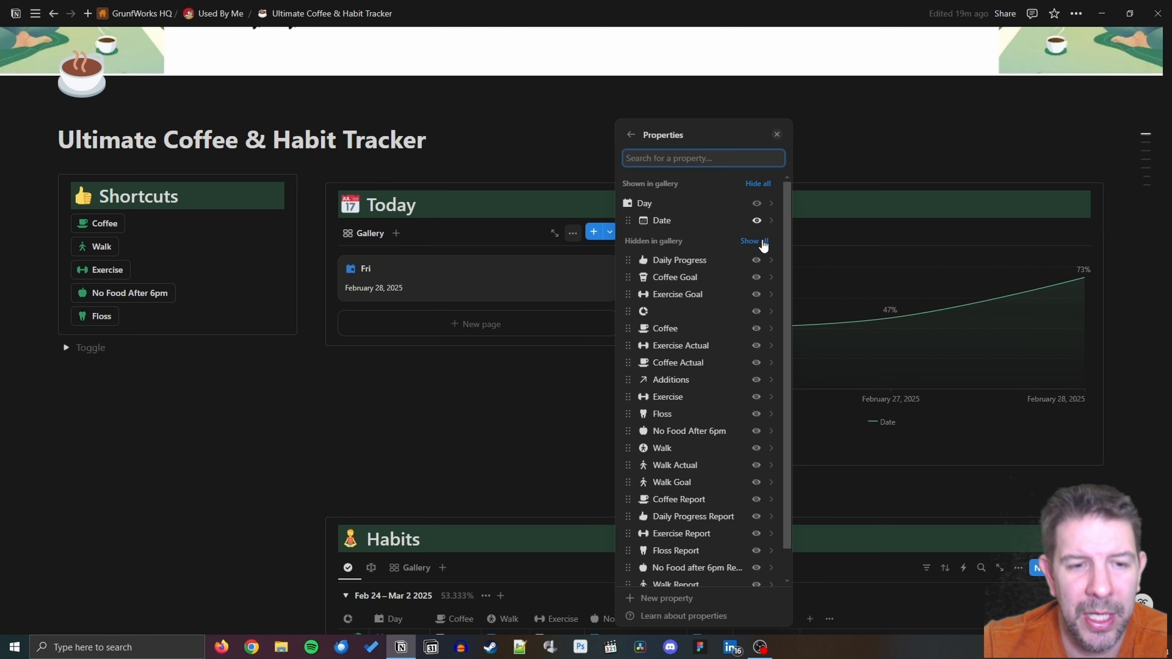
pyautogui.click(757, 518)
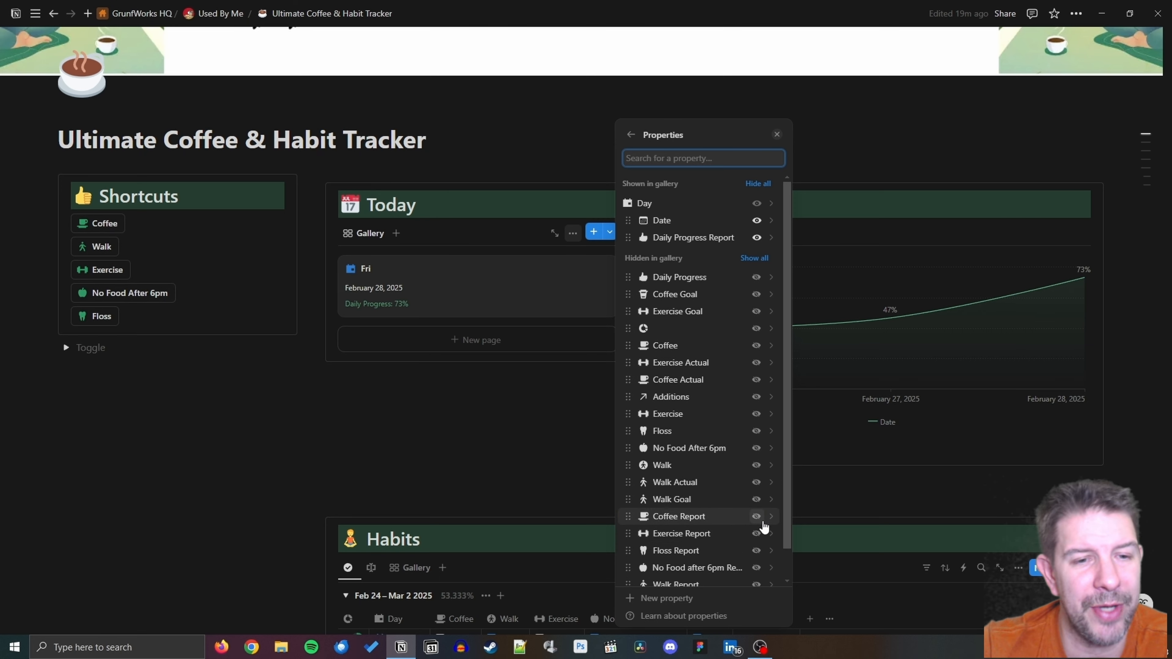
# Show Coffee Report, Exercise Report, Floss and No Food After 6pm on the Today gallery card.
pyautogui.click(757, 517)
pyautogui.click(756, 534)
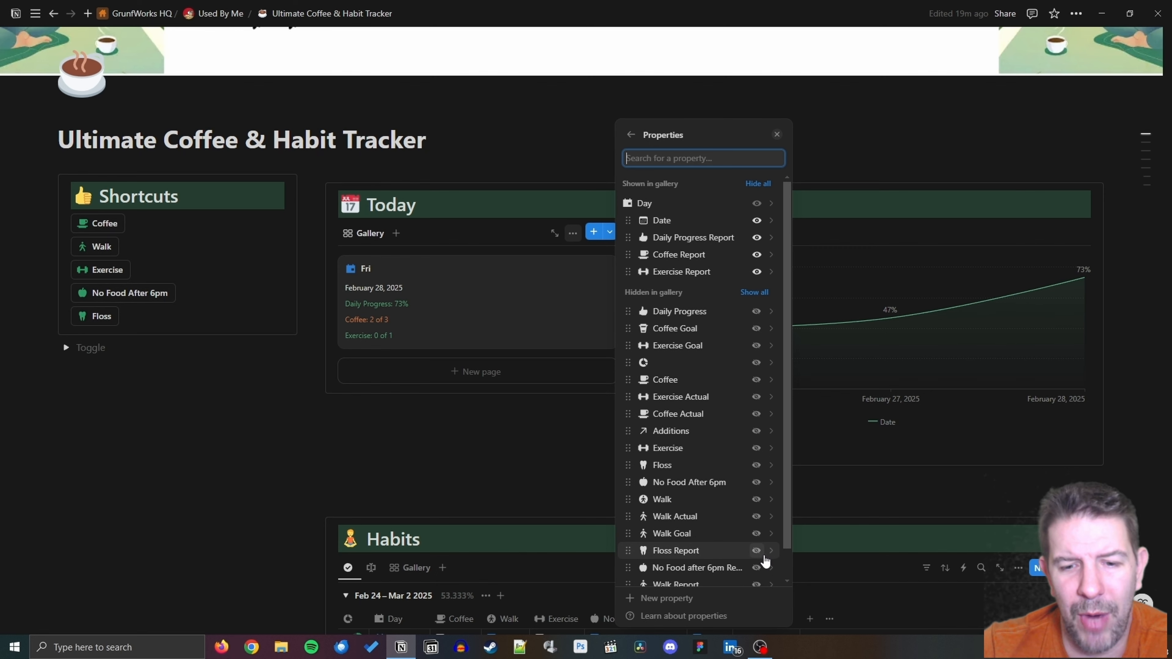
pyautogui.click(757, 465)
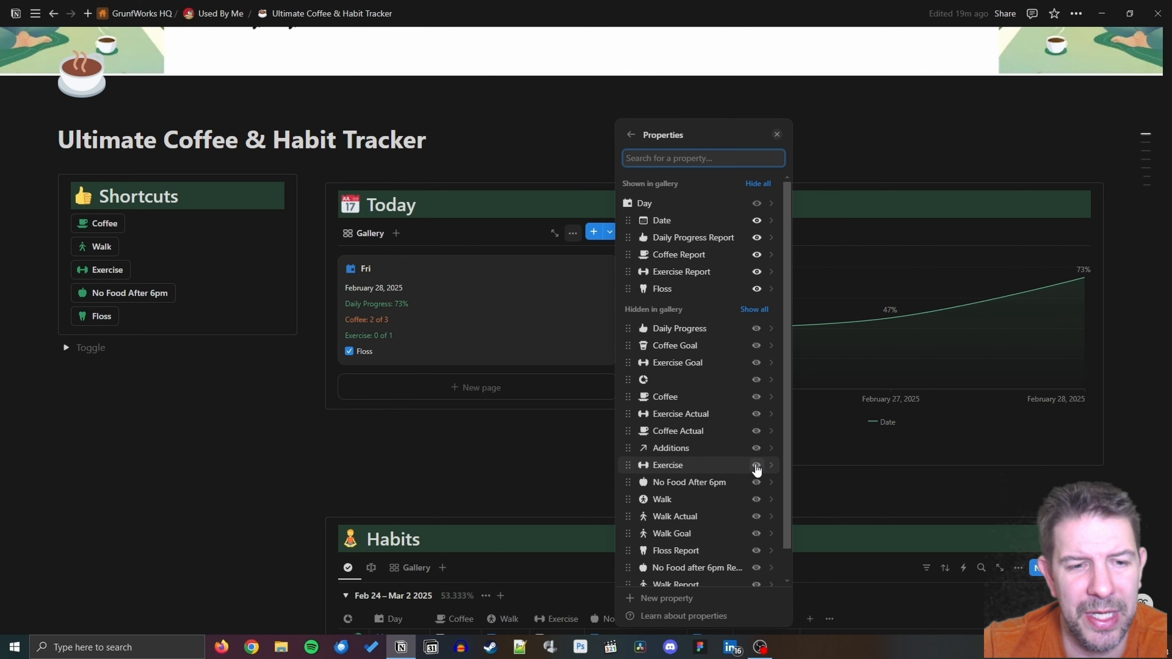
pyautogui.click(756, 482)
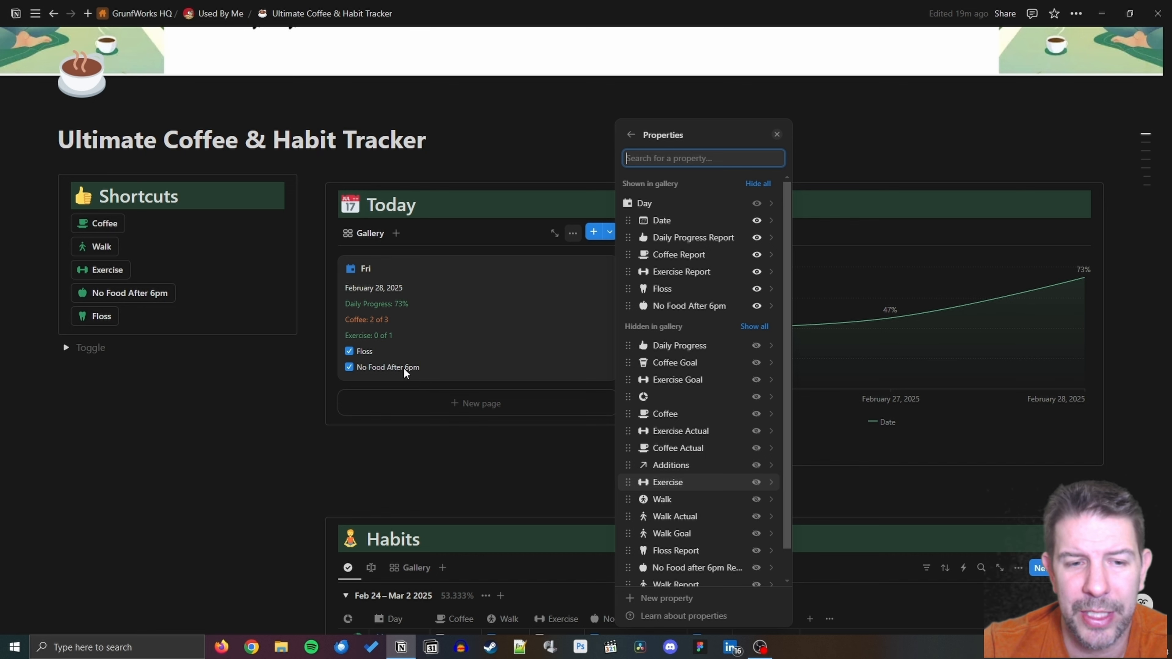
# Show Daily Progress directly after Date in the Today gallery and hide Daily Progress Report.
pyautogui.click(756, 346)
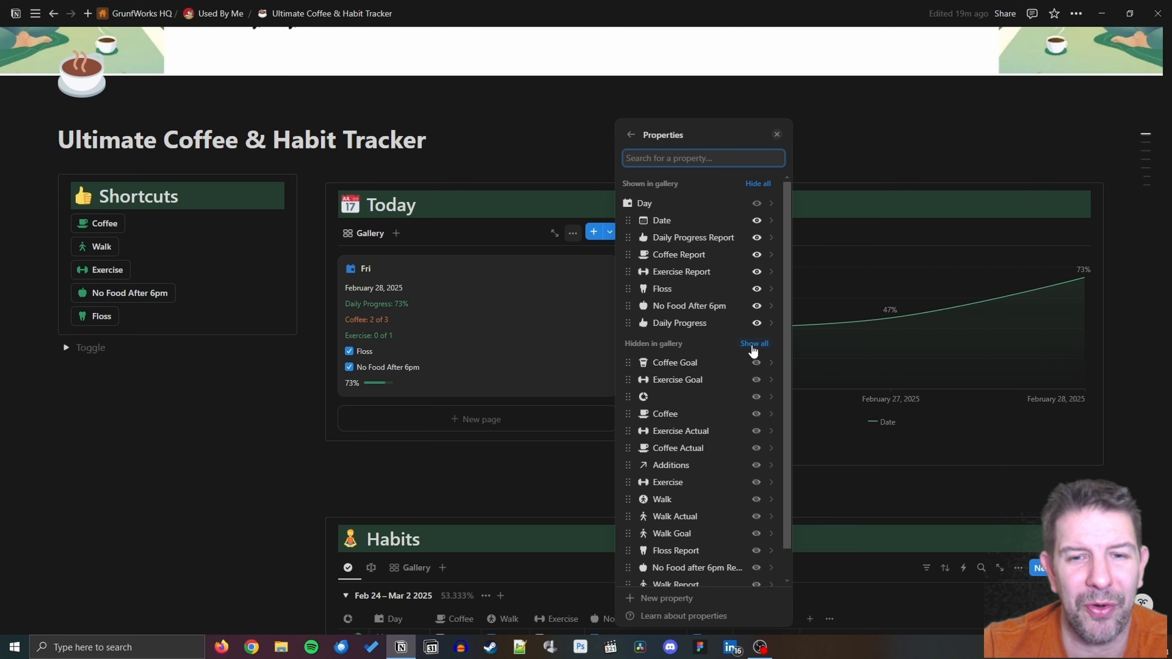
pyautogui.moveTo(697, 323); pyautogui.dragTo(740, 241)
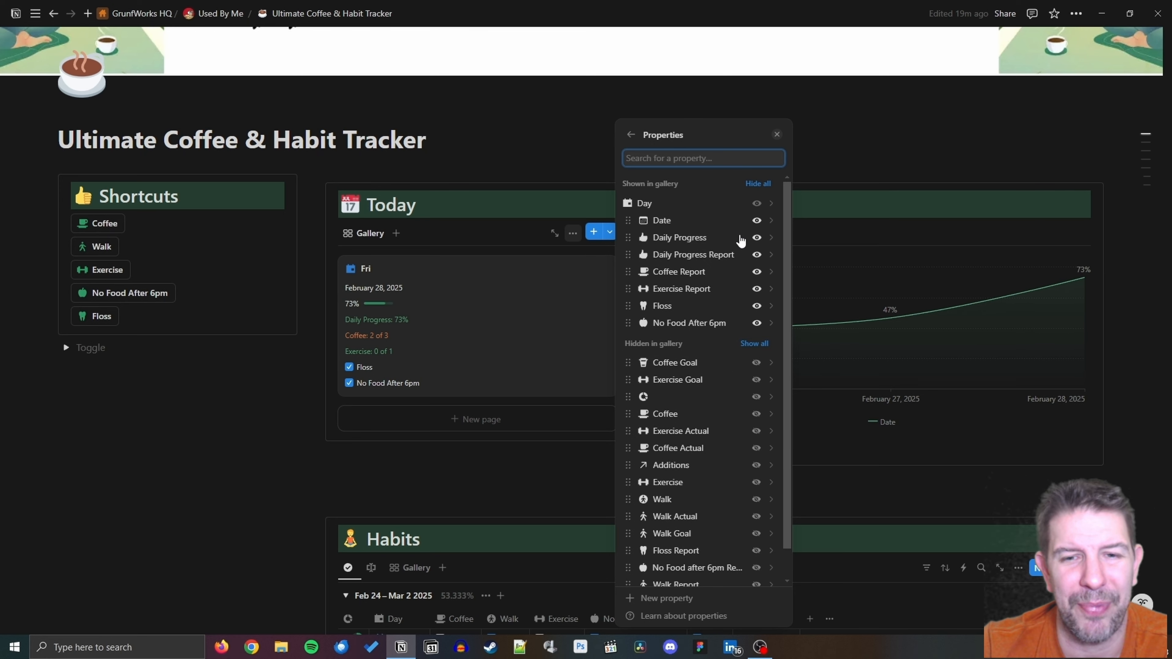
pyautogui.click(756, 255)
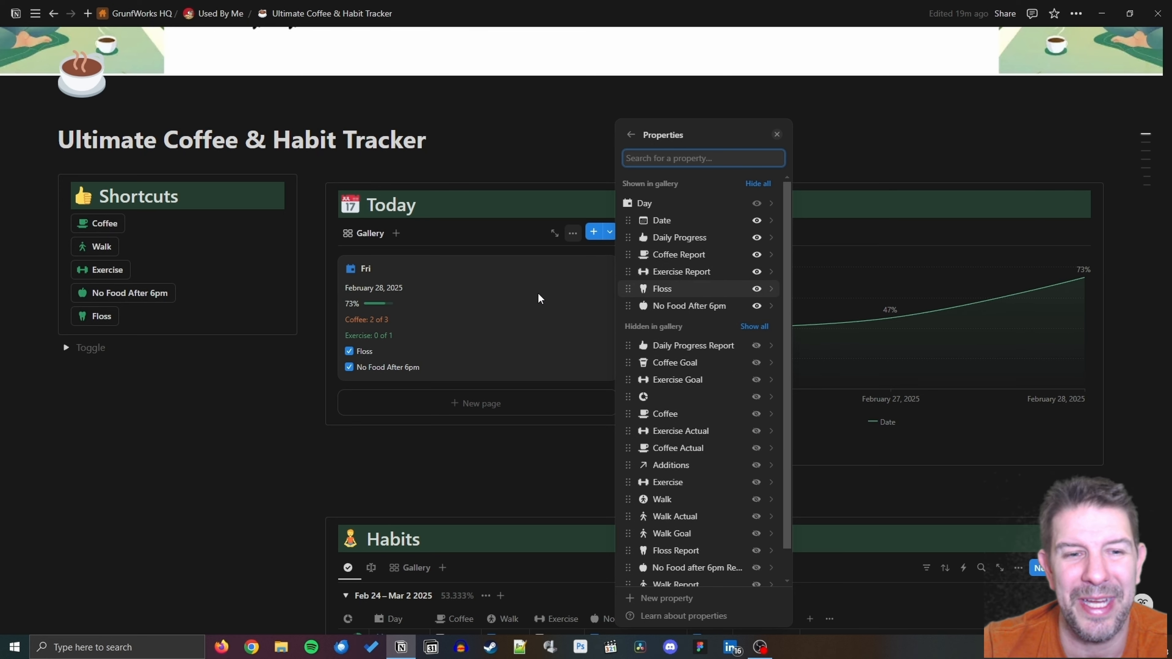
pyautogui.click(492, 450)
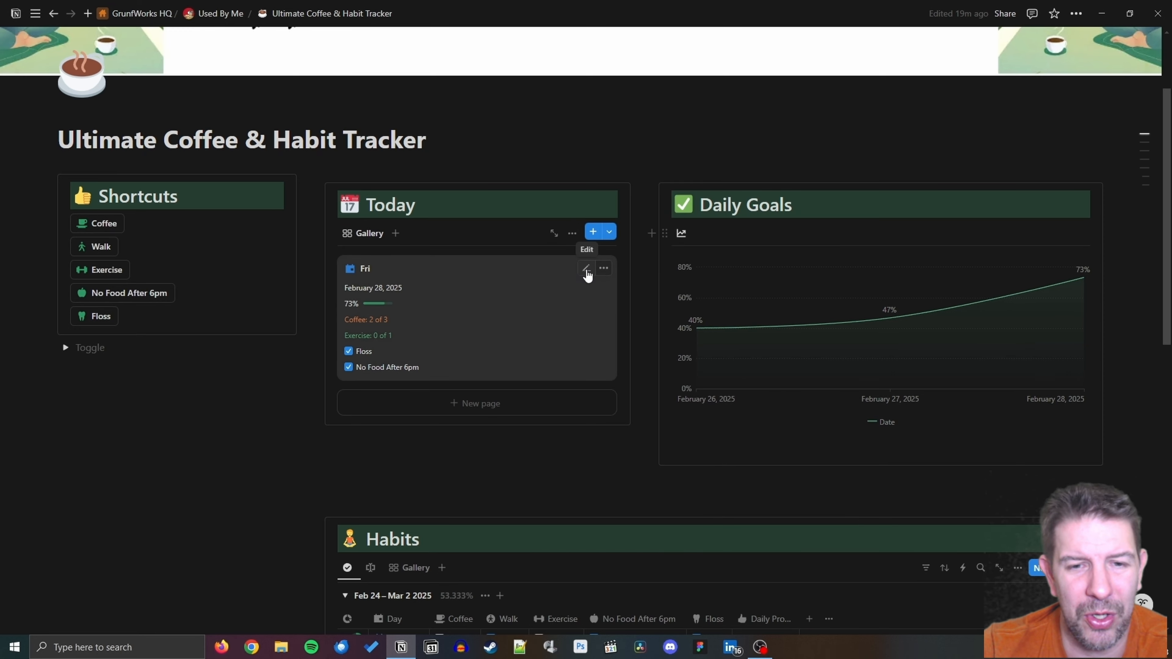
# Open the Coffee Report formula from the Fri page and start a lets( function on a line above the existing expression.
pyautogui.click(587, 274)
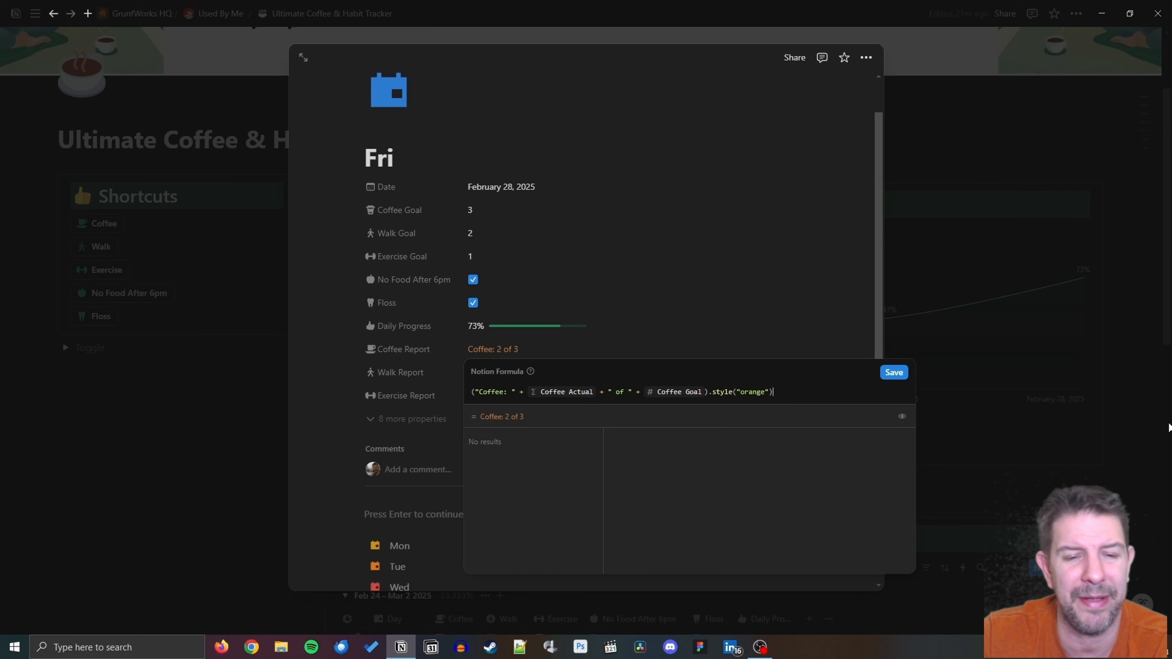
pyautogui.click(960, 464)
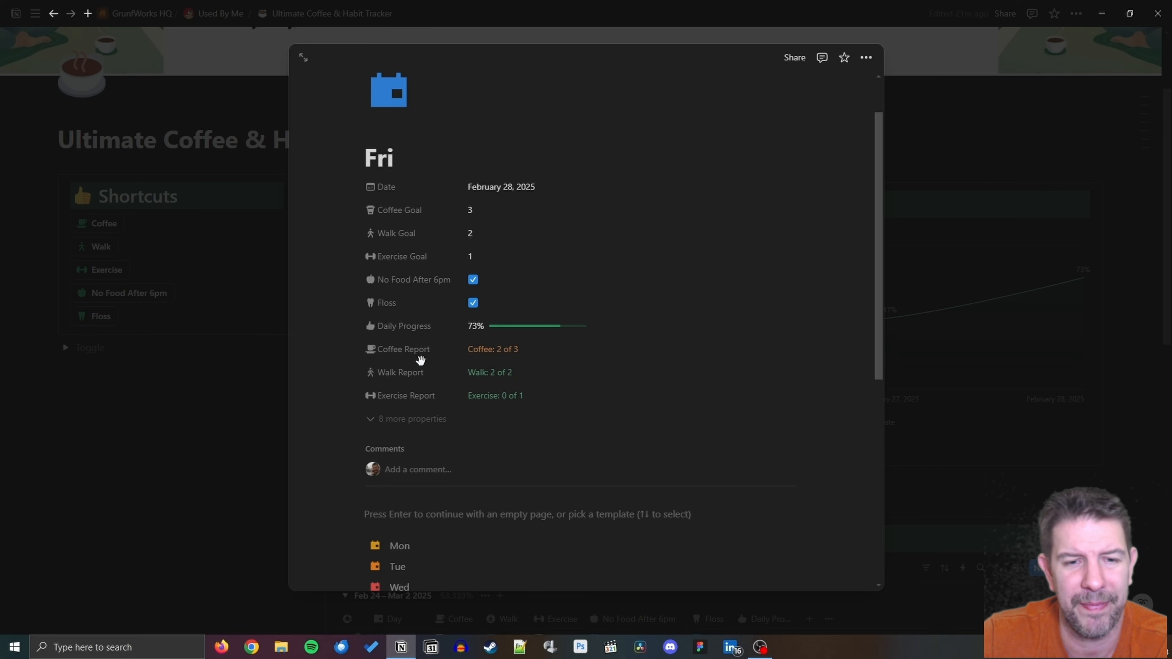
pyautogui.click(415, 351)
pyautogui.click(435, 391)
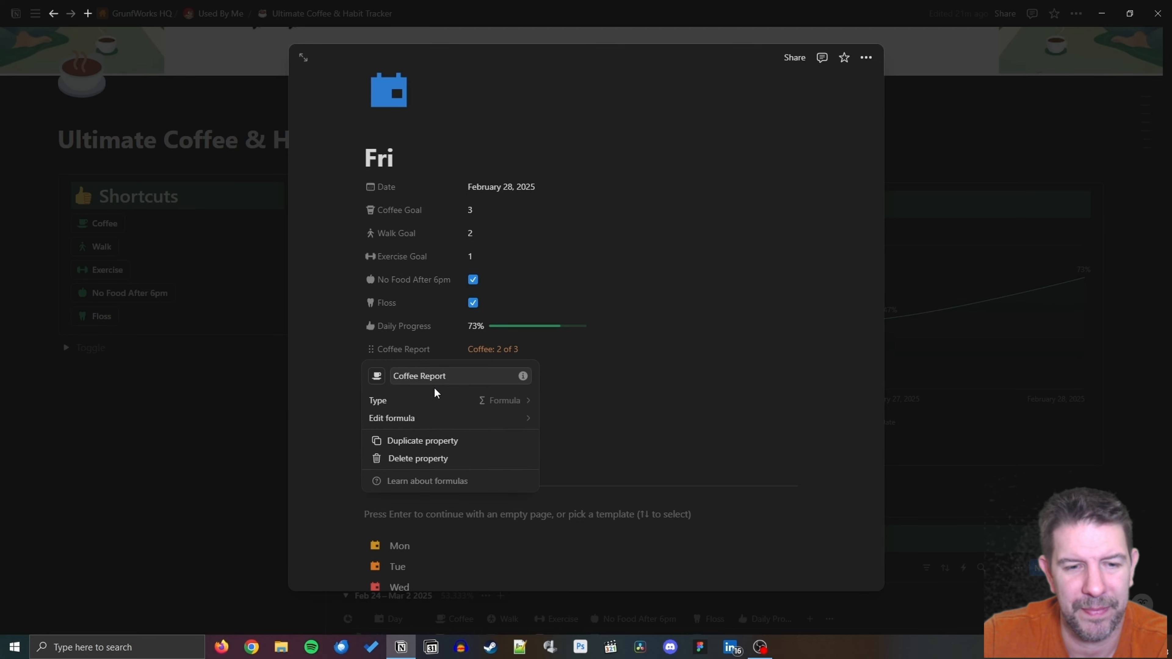
pyautogui.click(513, 420)
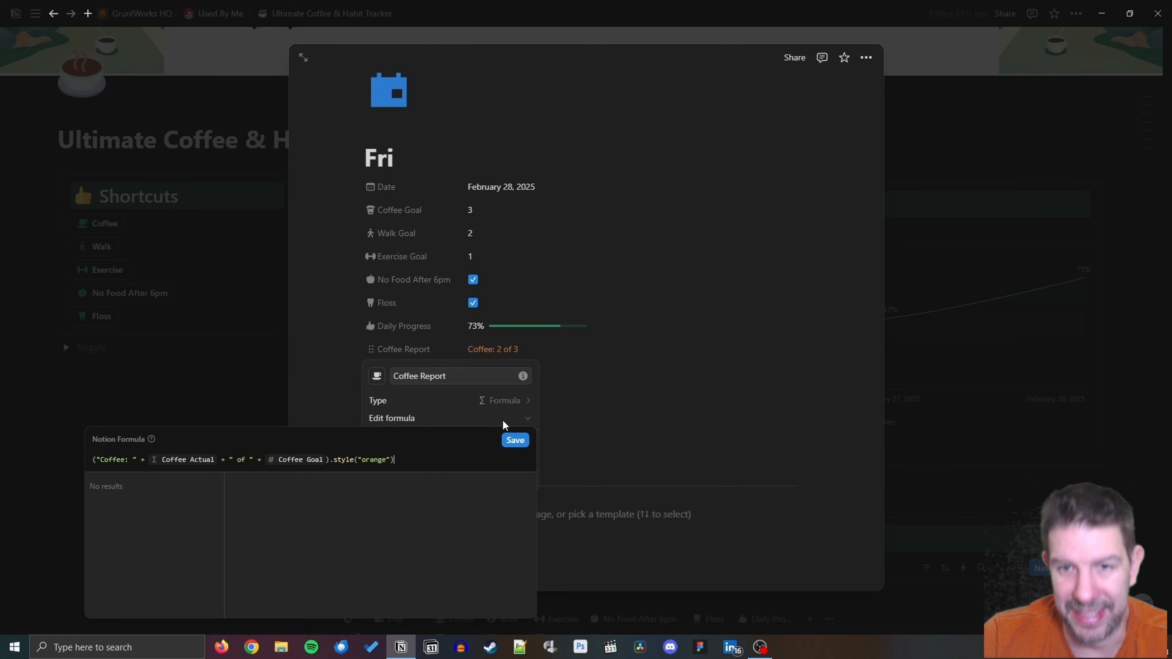
pyautogui.press('Home')
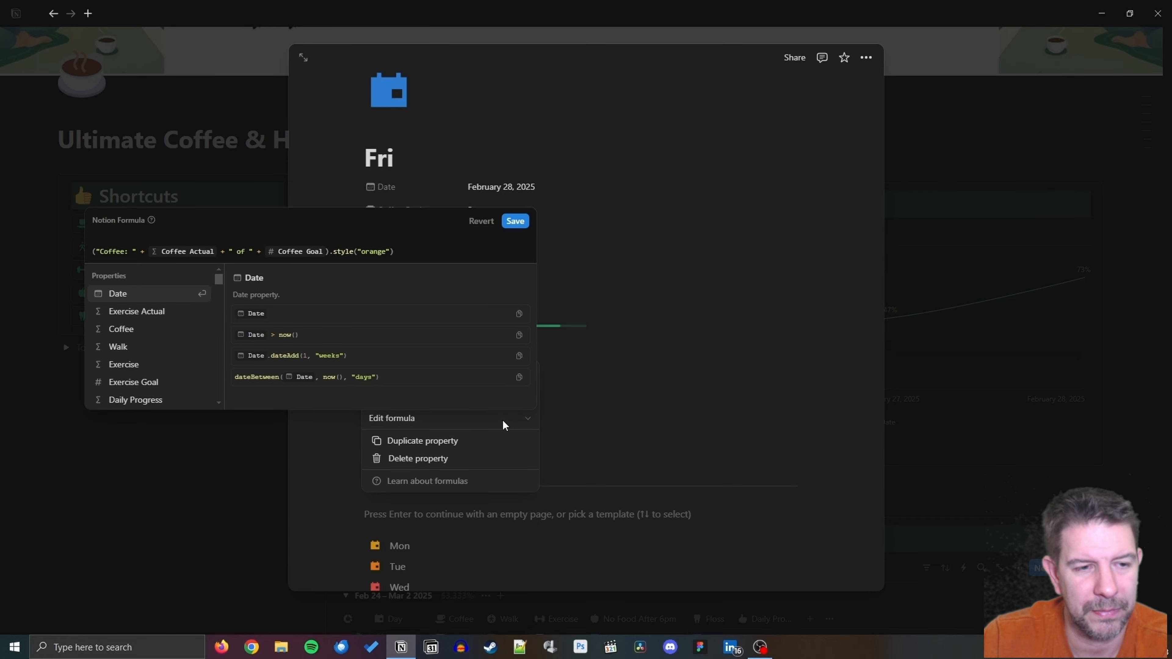
pyautogui.press('Up')
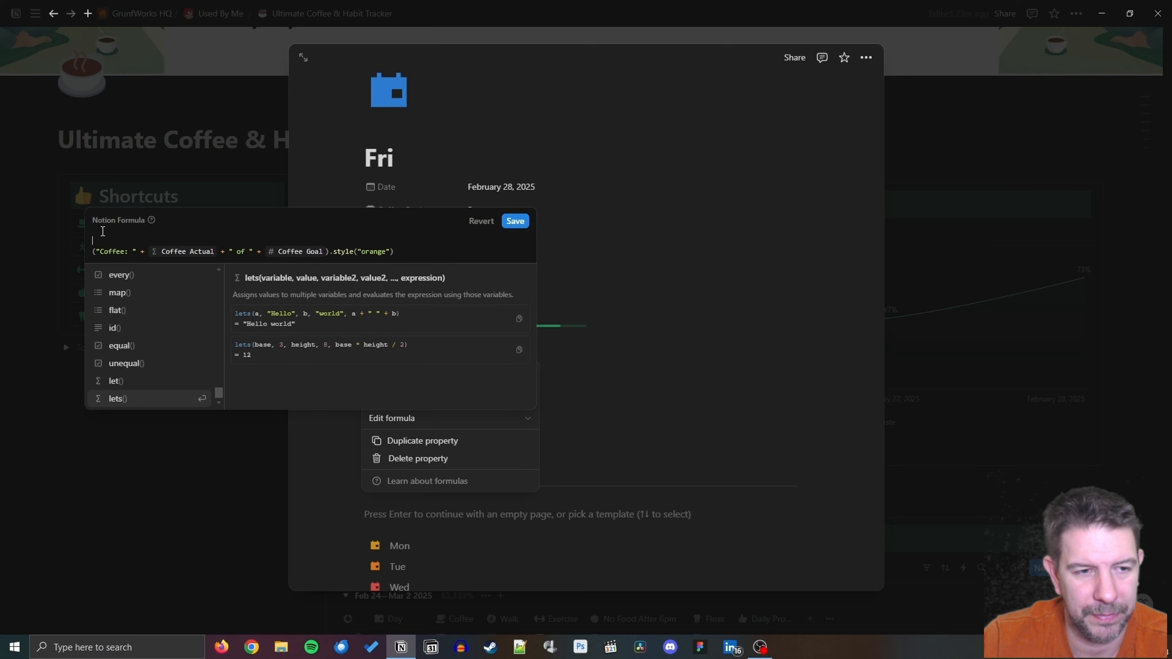
pyautogui.click(102, 231)
pyautogui.write('lets')
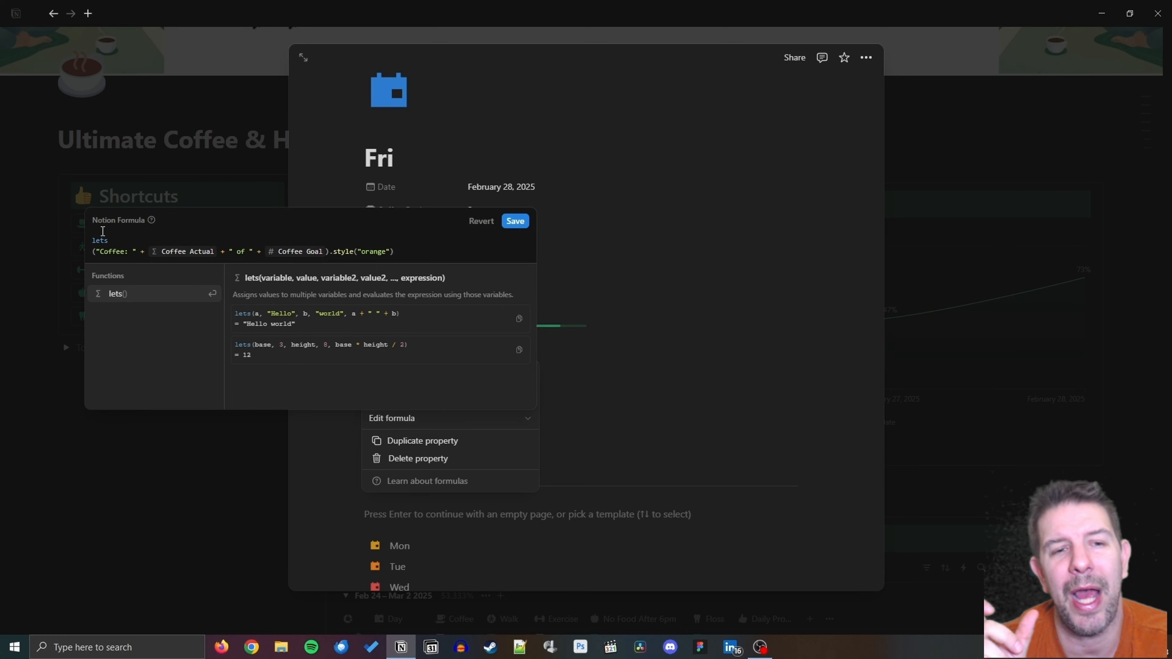
pyautogui.write('(')
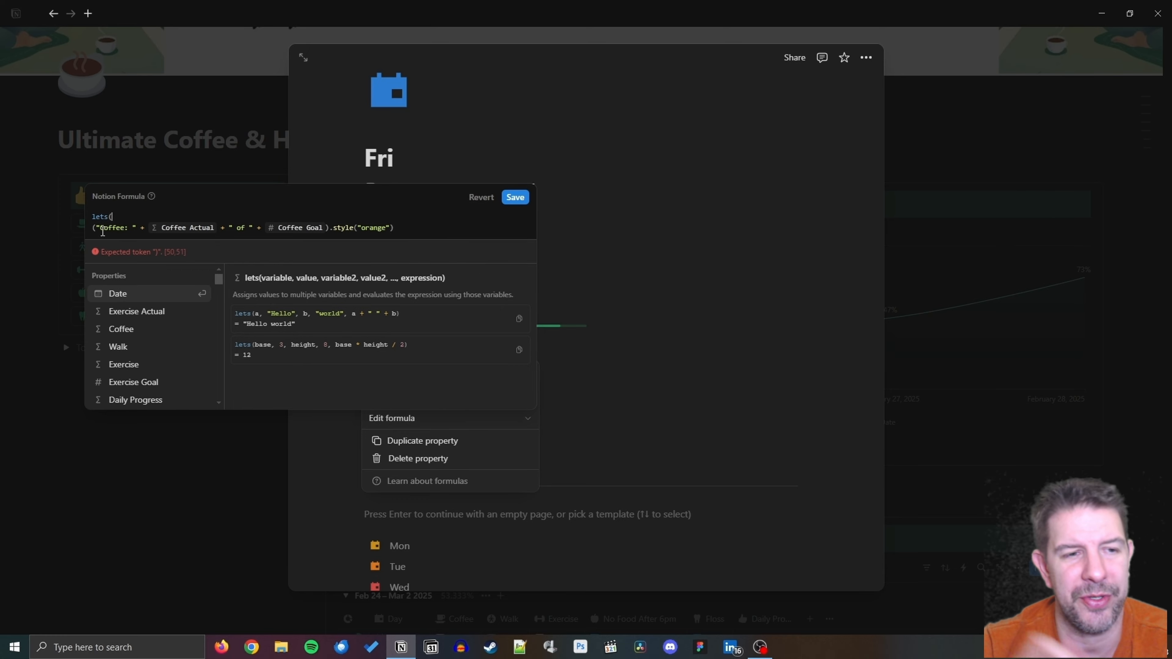
pyautogui.hotkey('shift', 'Return')
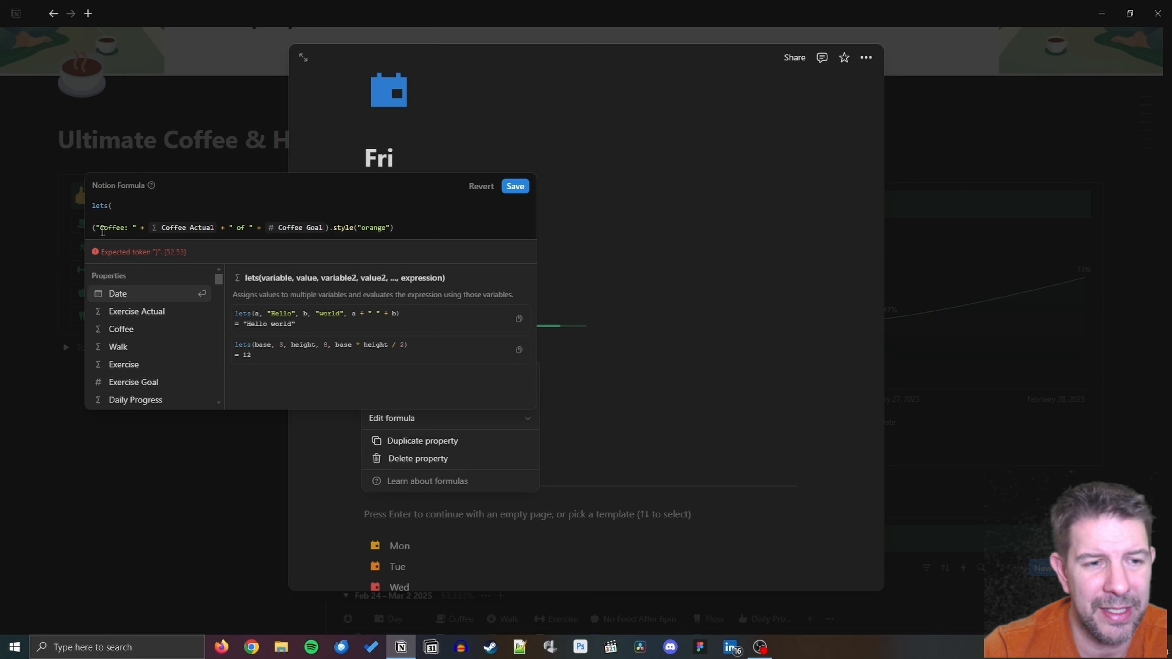
# Declare the variable coffe_string, followed by a comma, as the first argument of the lets function.
pyautogui.write('C')
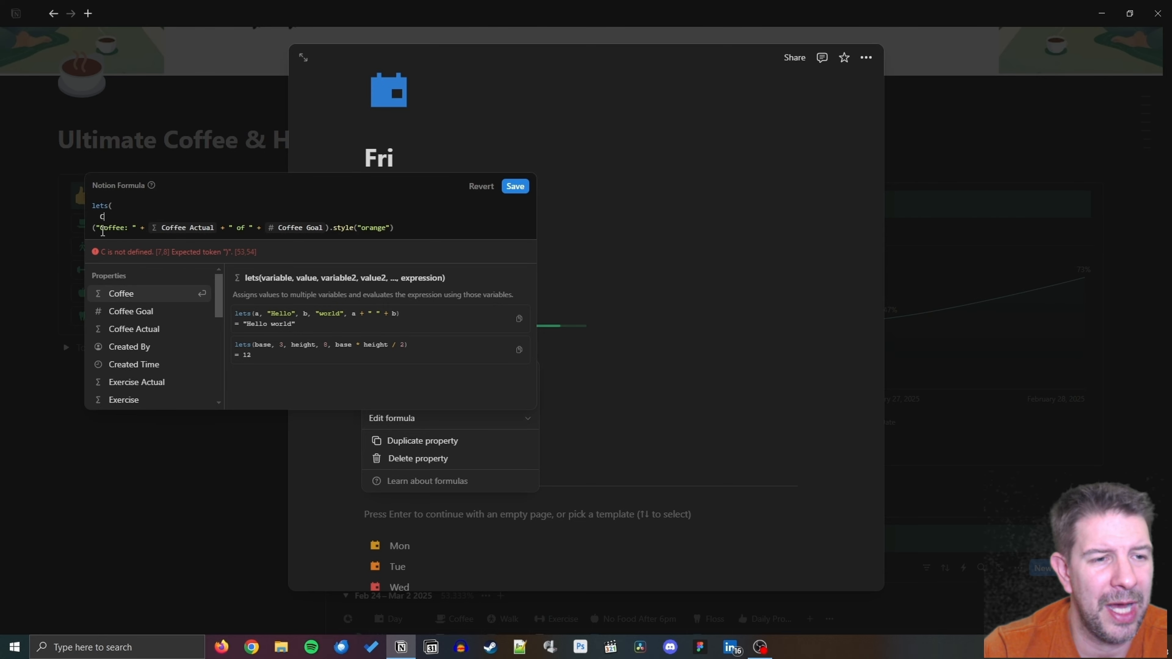
pyautogui.write('of')
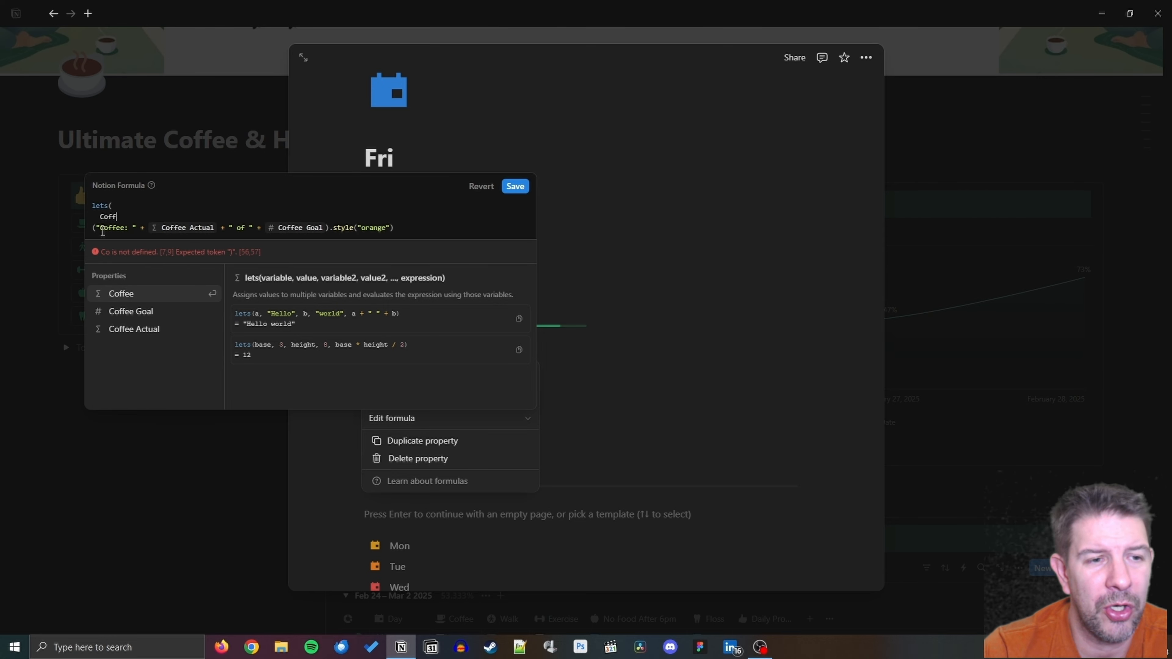
pyautogui.write('f')
pyautogui.press('BackSpace')
pyautogui.press('BackSpace')
pyautogui.press('BackSpace')
pyautogui.press('BackSpace')
pyautogui.write('coffe_string')
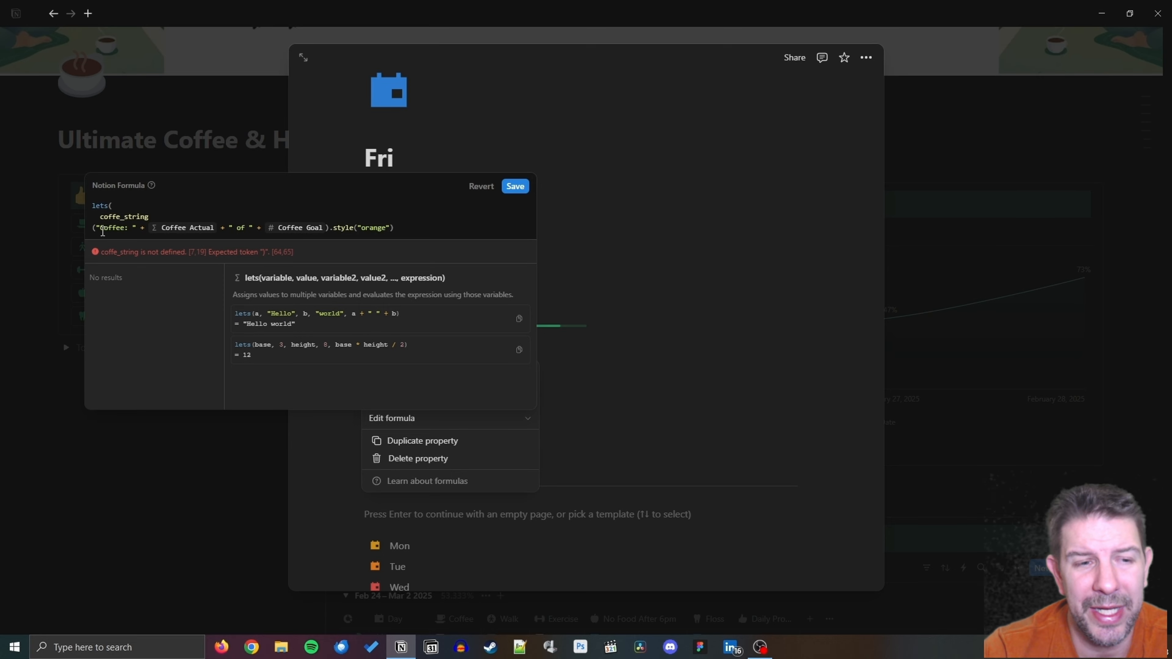
pyautogui.write(',')
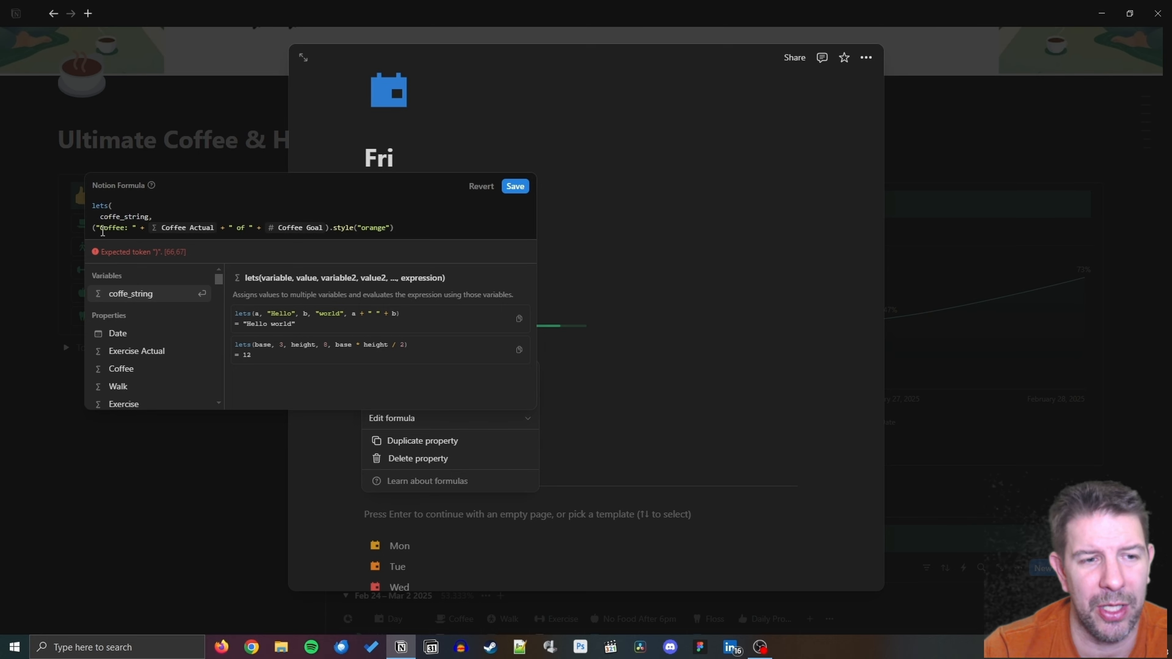
# Copy the parenthesized Coffee text expression without its style as the value of coffe_string and delete the original styled line.
pyautogui.moveTo(93, 229); pyautogui.dragTo(335, 234)
pyautogui.hotkey('ctrl', 'c')
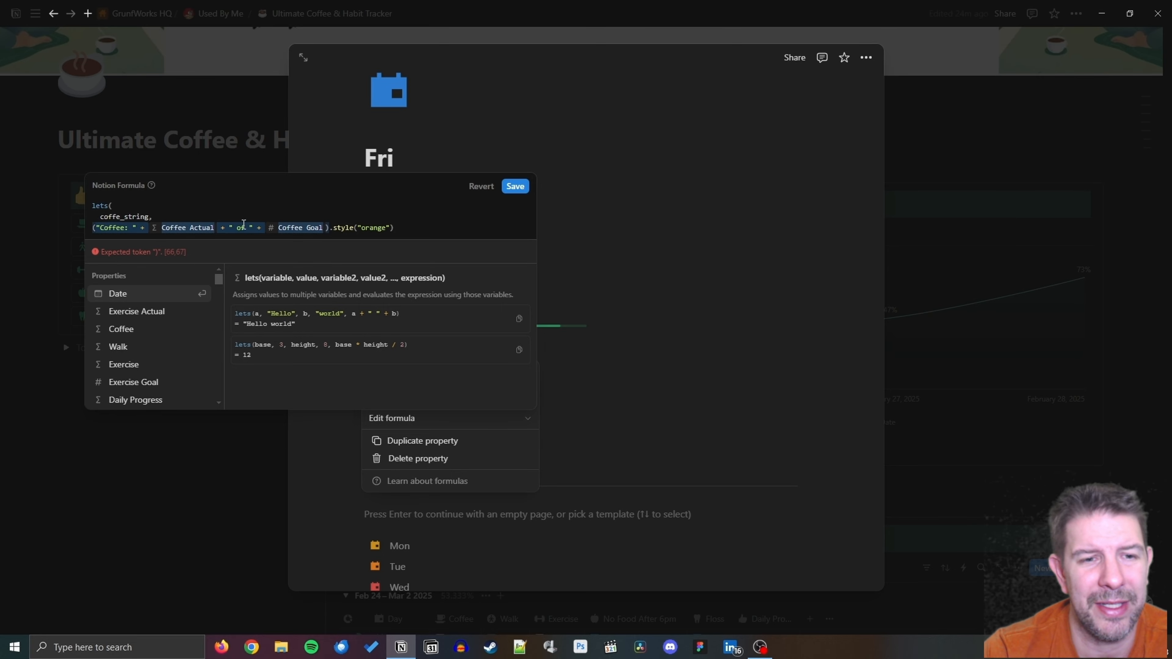
pyautogui.click(215, 217)
pyautogui.hotkey('ctrl', 'v')
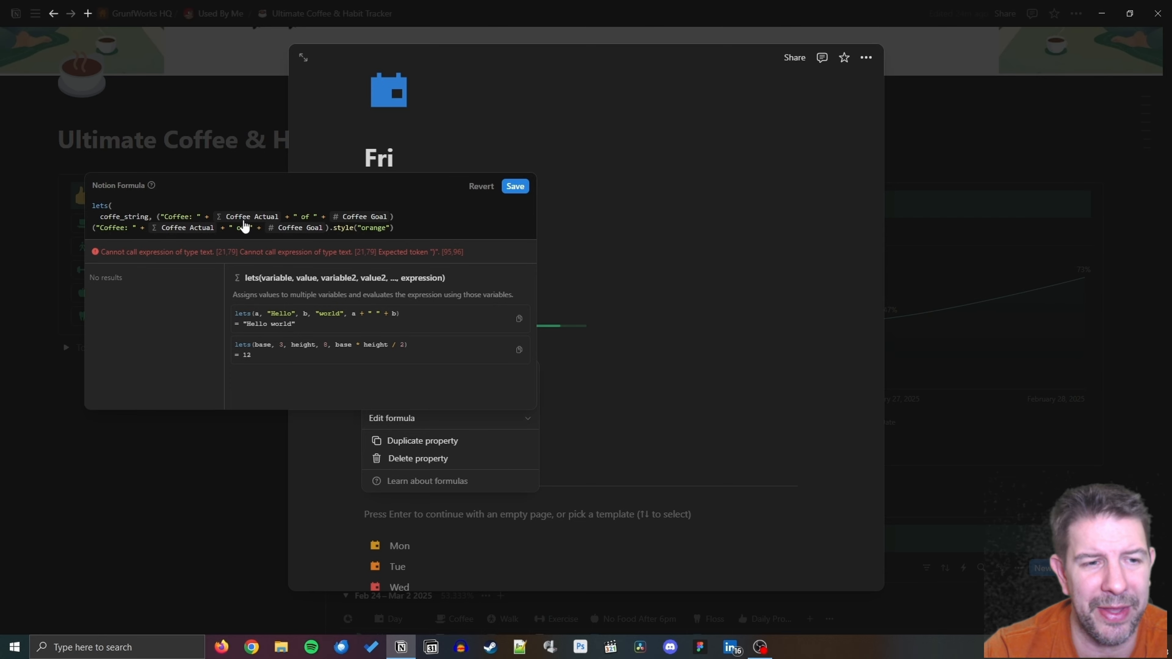
pyautogui.moveTo(404, 230); pyautogui.dragTo(89, 235)
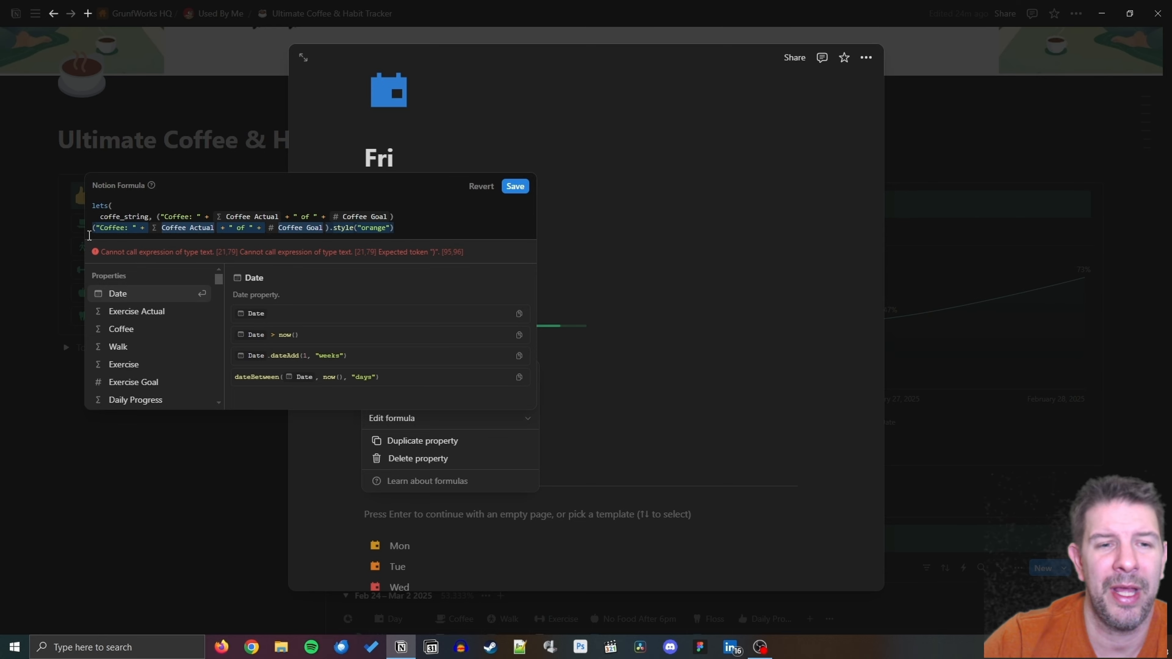
pyautogui.press('BackSpace')
pyautogui.press('BackSpace')
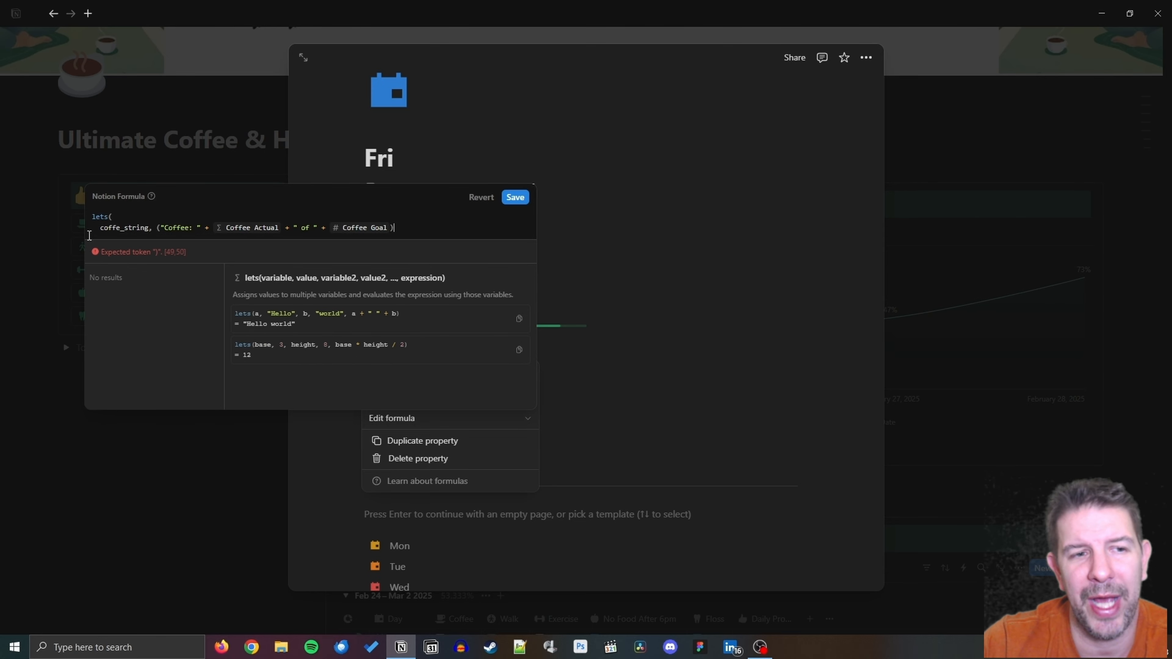
# Make the lets function return coffe_string.style("orange") and save the Coffee Report formula.
pyautogui.write(', coffe_string')
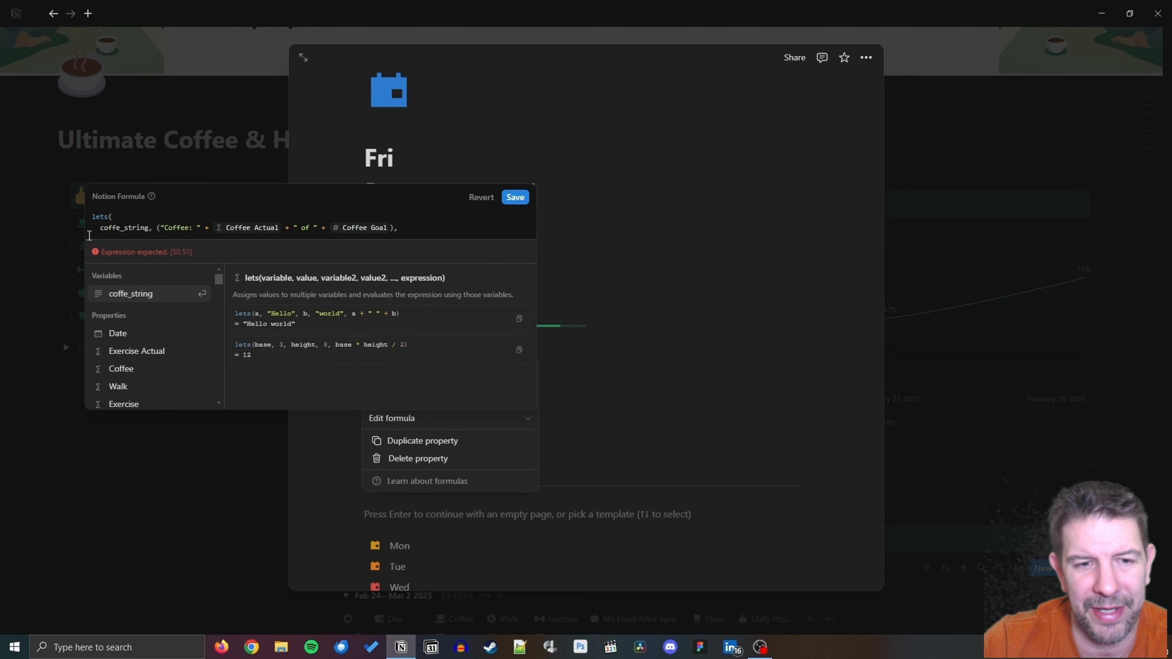
pyautogui.write('.st')
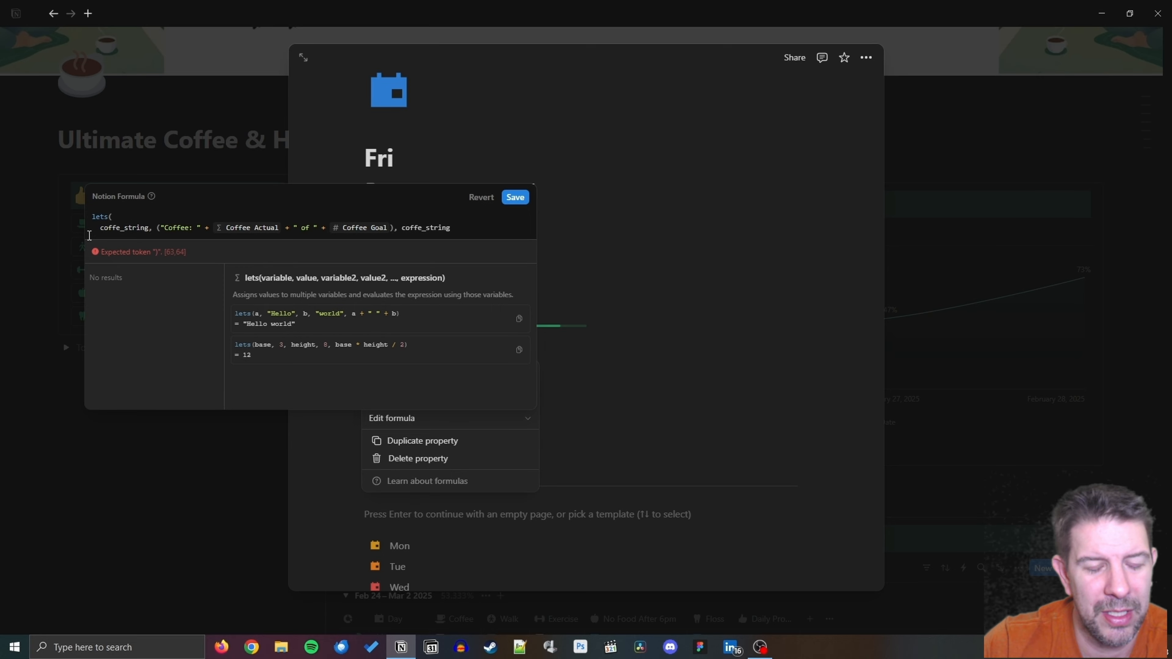
pyautogui.press('Return')
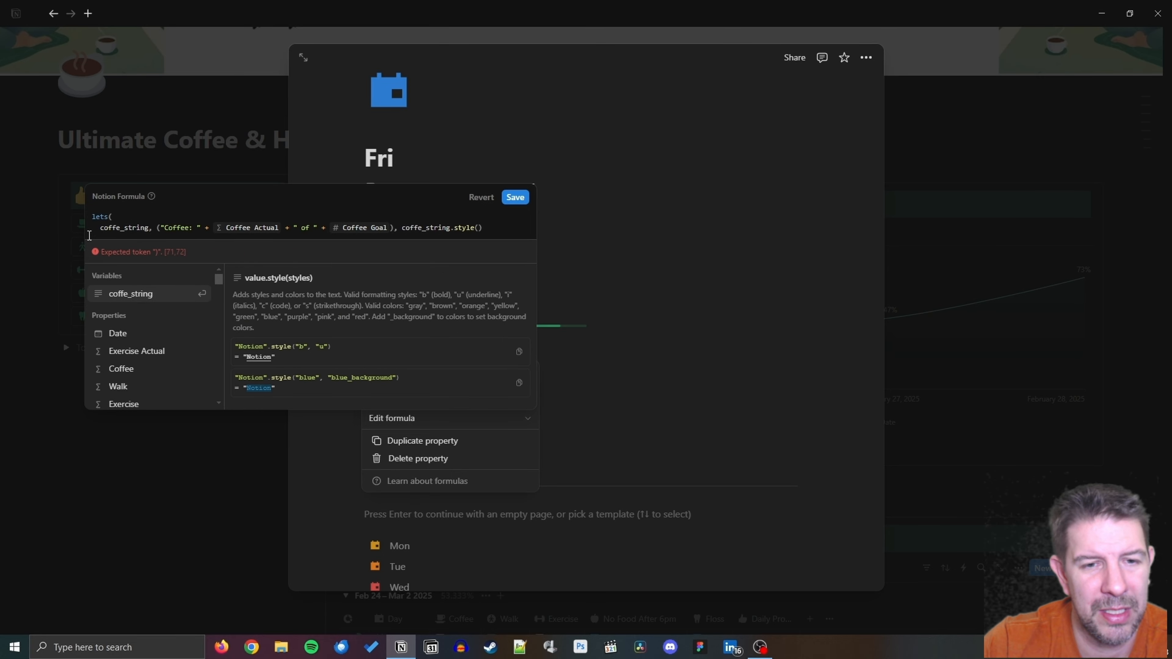
pyautogui.write('"oran')
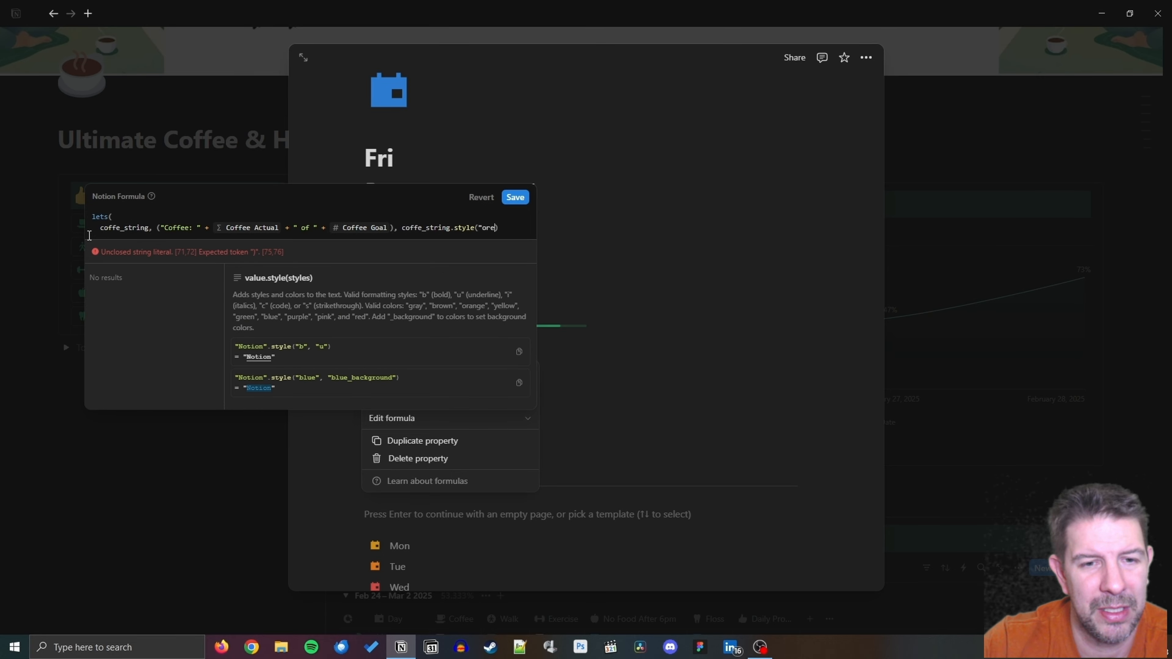
pyautogui.write('ge")')
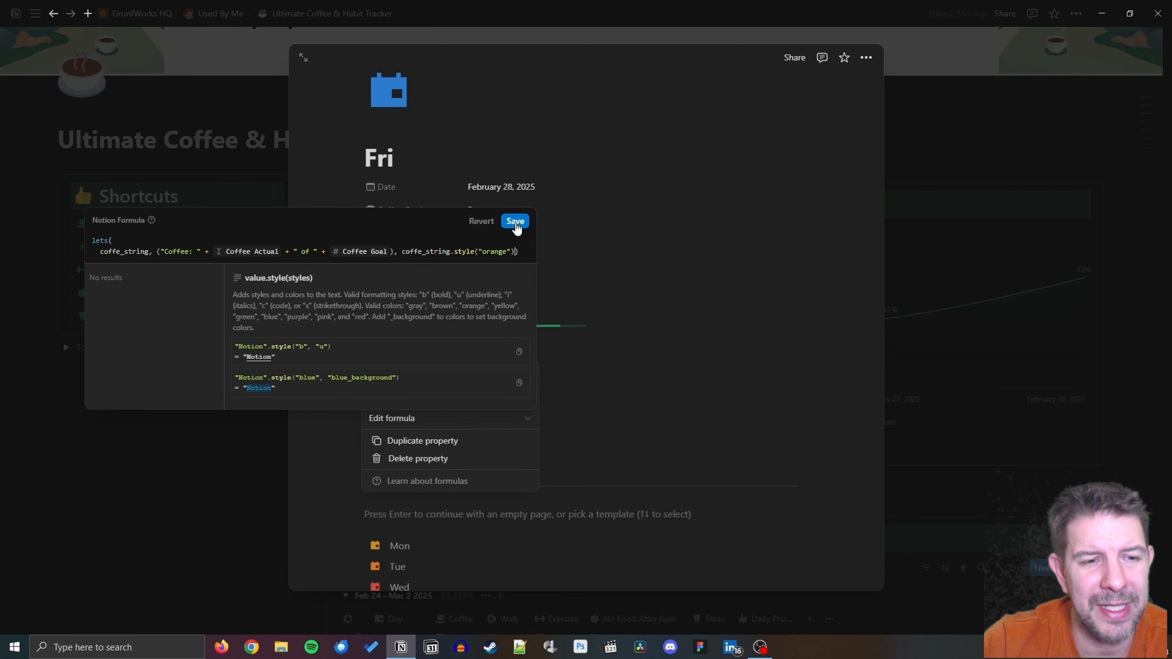
pyautogui.click(515, 222)
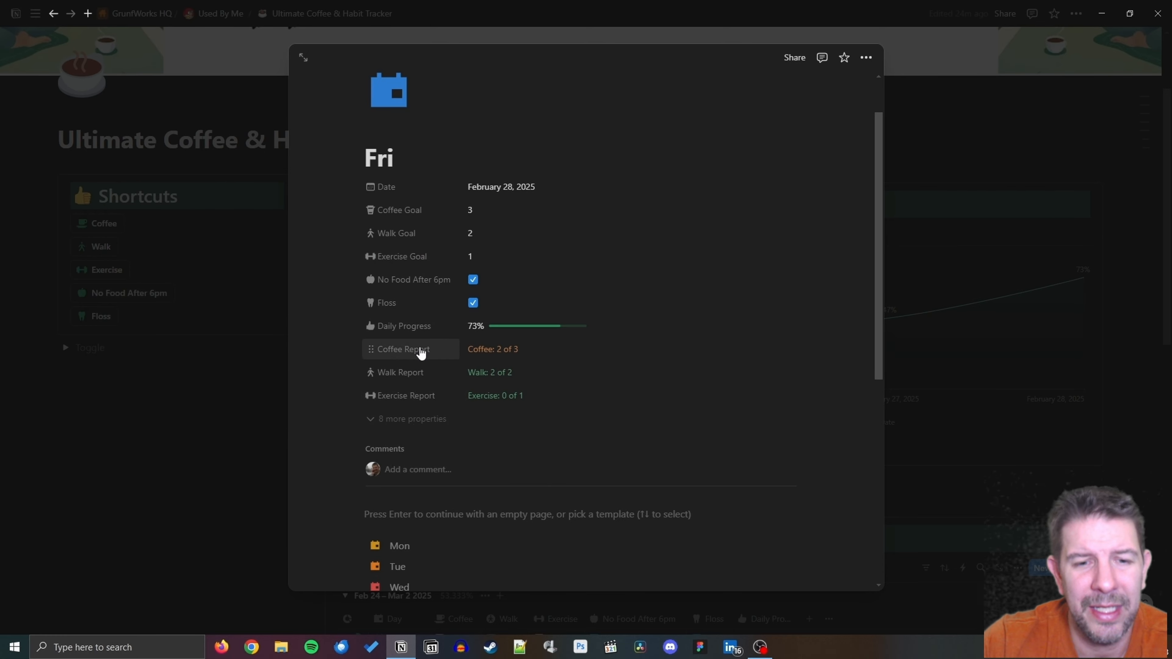
# Reopen the Coffee Report formula and move coffe_string.style("orange") onto its own indented line.
pyautogui.click(420, 352)
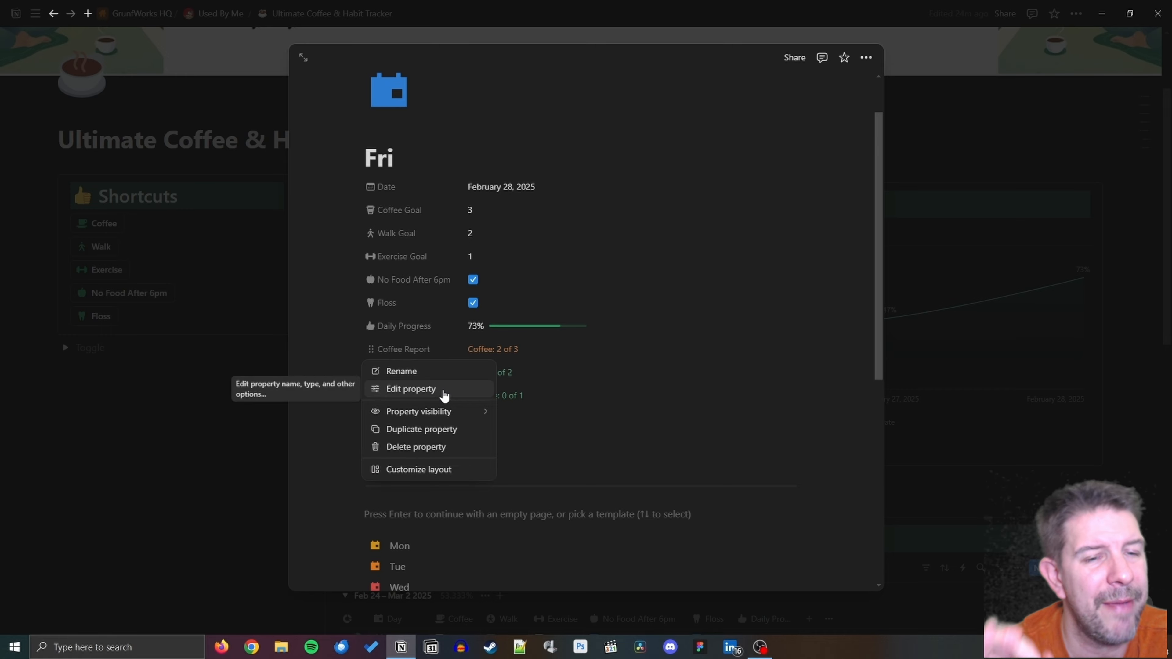
pyautogui.click(418, 390)
pyautogui.click(478, 421)
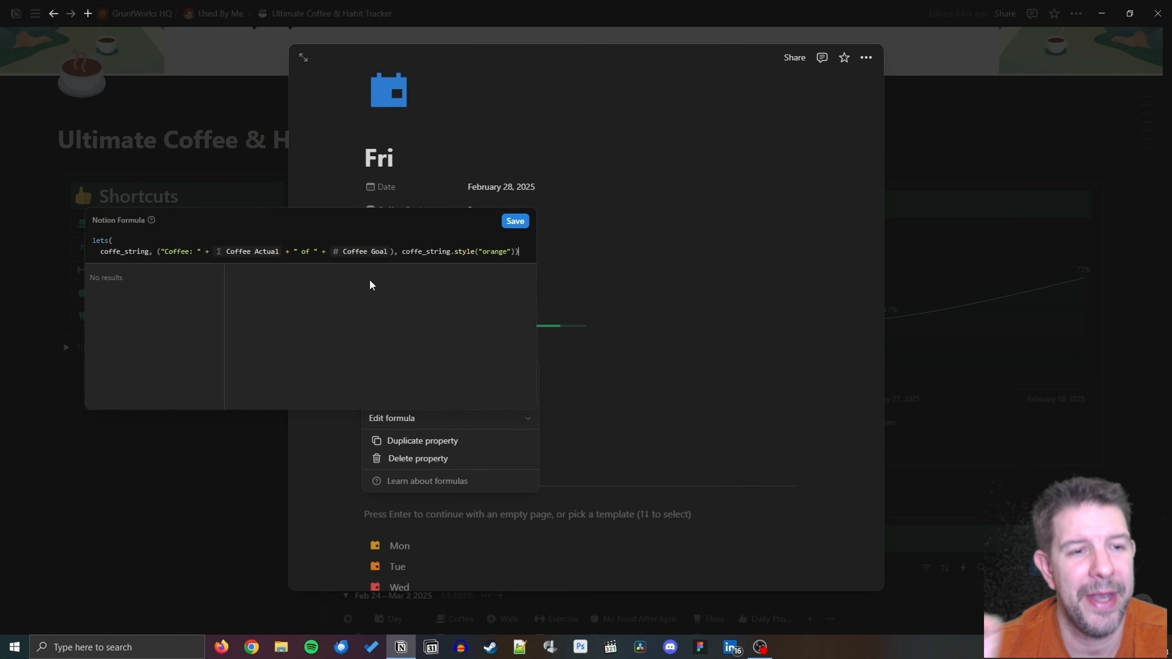
pyautogui.click(399, 250)
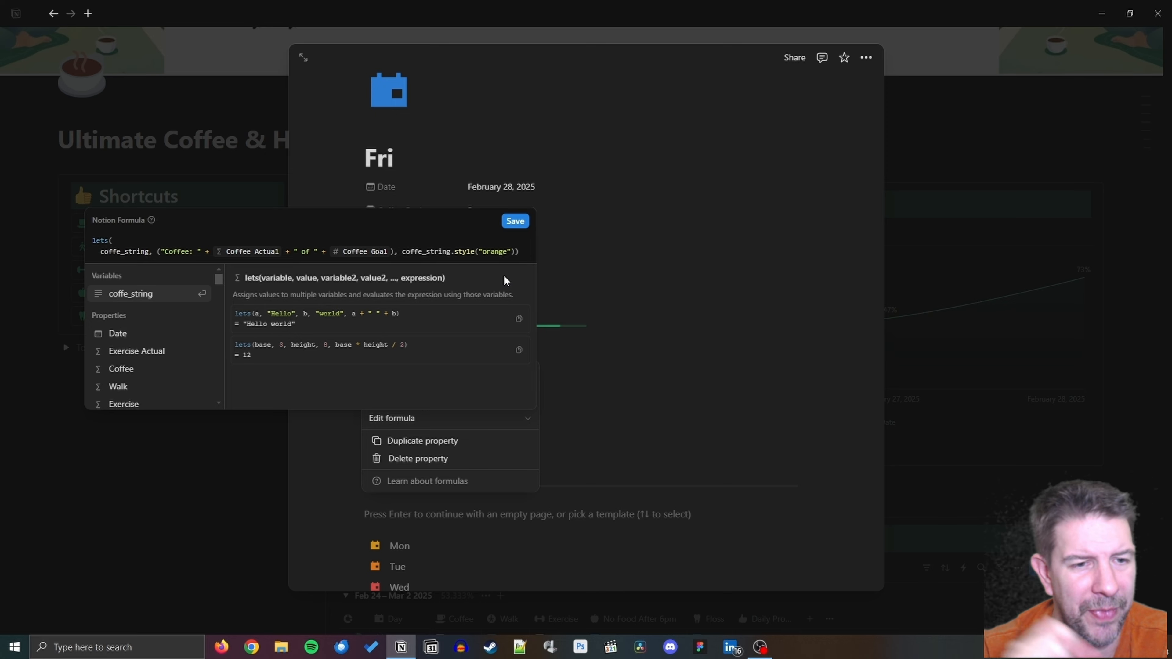
pyautogui.hotkey('shift', 'Return')
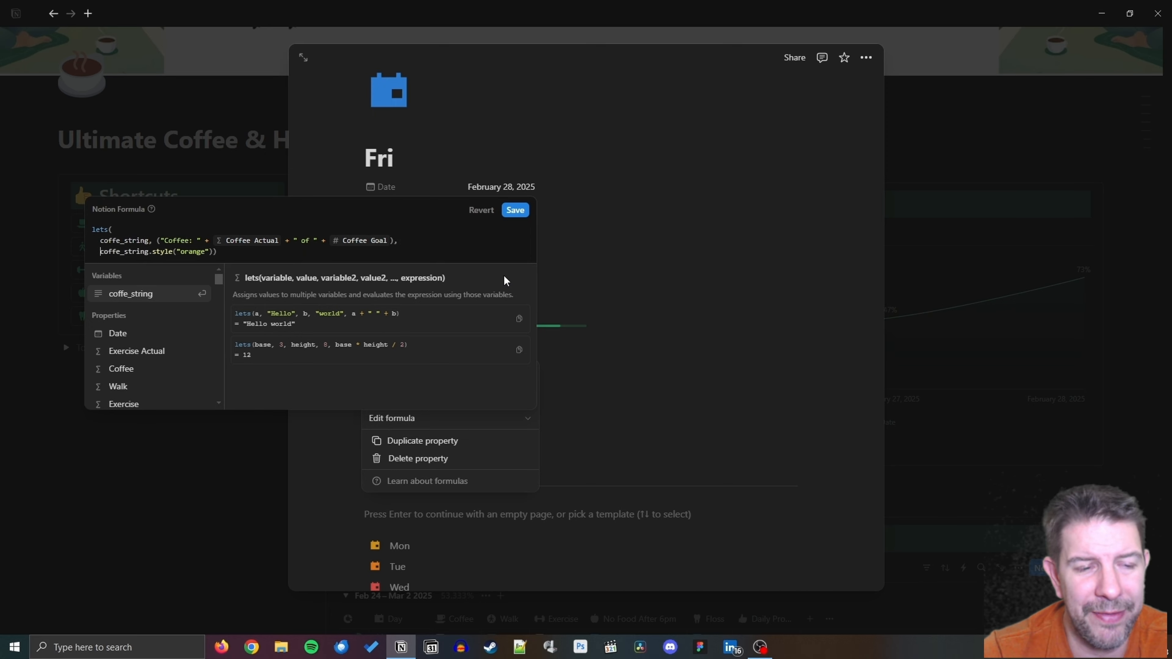
pyautogui.press('Tab')
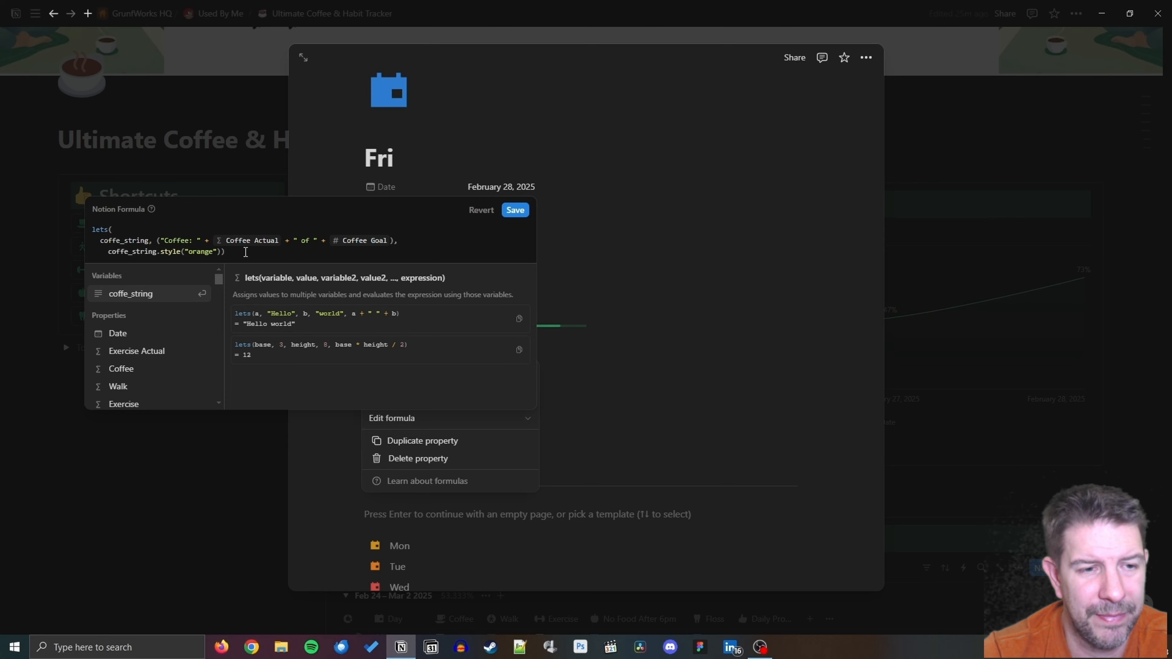
# Put the closing parenthesis of the lets function on its own line.
pyautogui.click(223, 254)
pyautogui.hotkey('shift', 'Return')
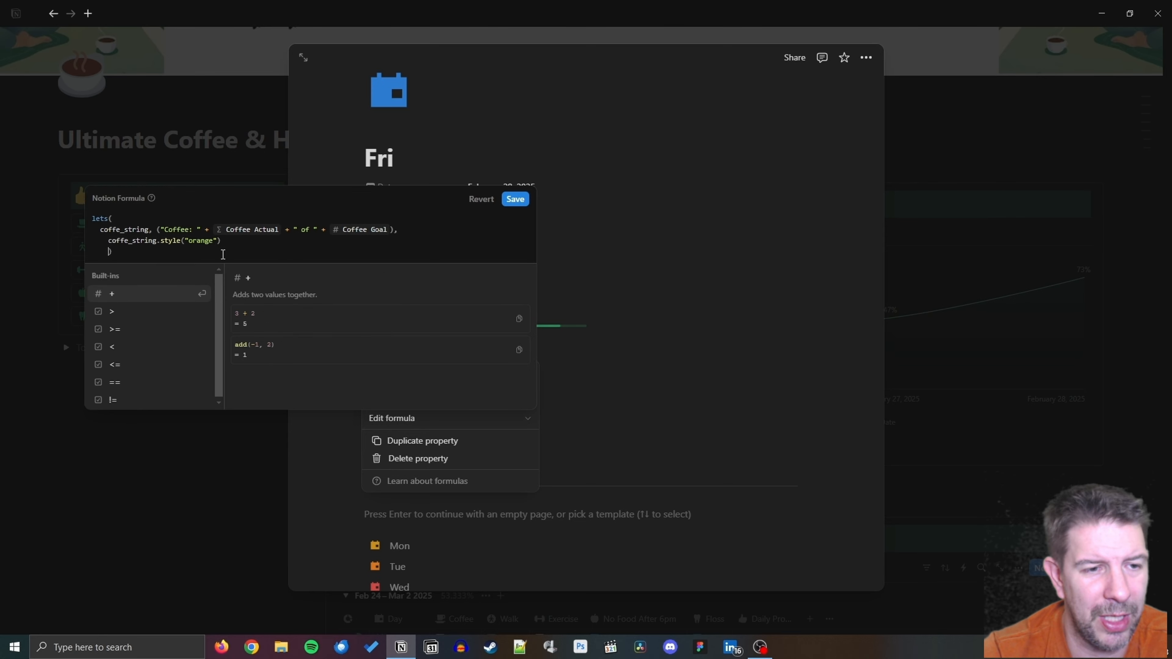
pyautogui.press('Down')
pyautogui.press('Down')
pyautogui.press('Down')
pyautogui.press('Down')
pyautogui.press('Down')
pyautogui.press('Down')
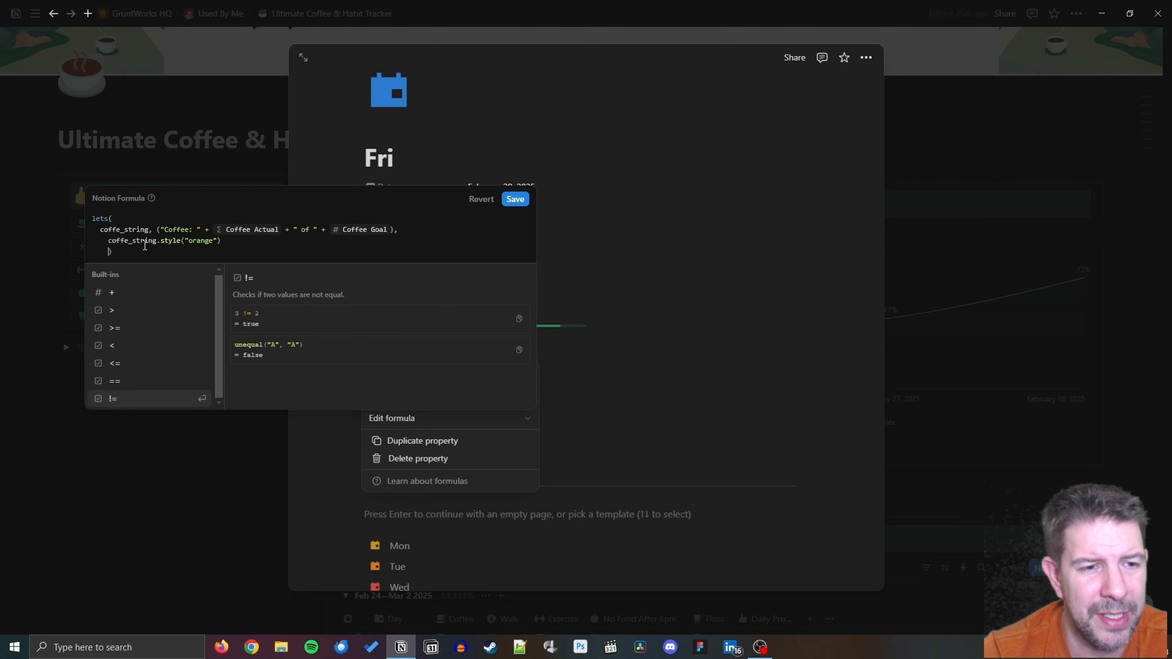
# Replace the coffe_string.style("orange") line with an if( function whose condition begins with Coffee Actual <.
pyautogui.click(126, 245)
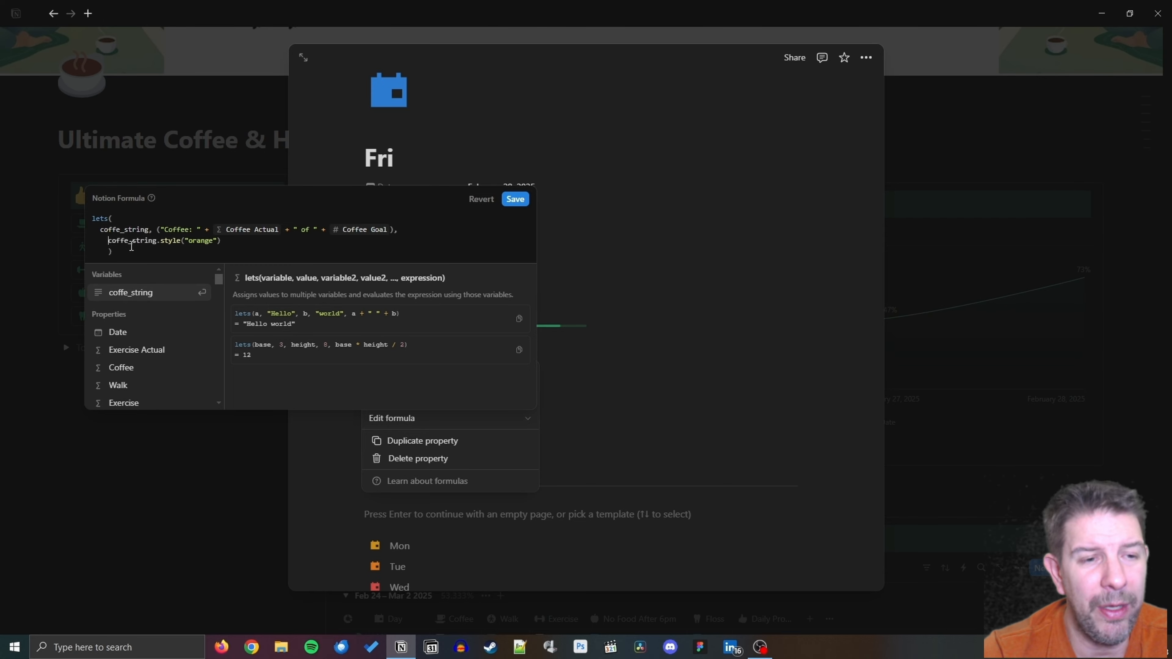
pyautogui.write('if')
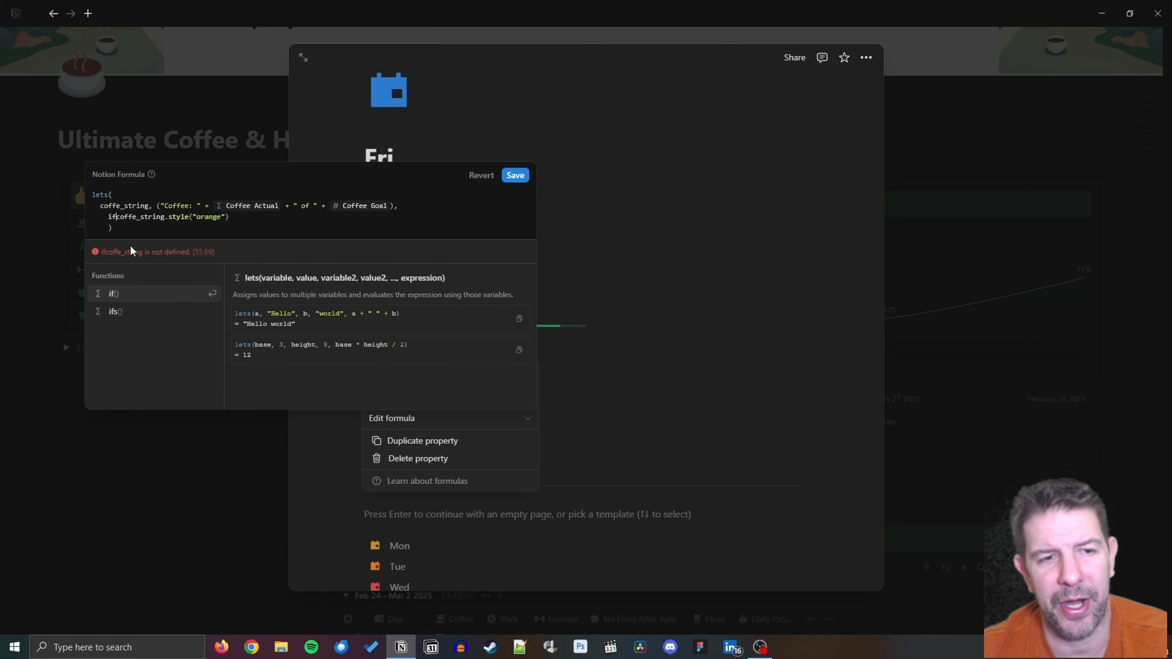
pyautogui.hotkey('shift', 'End')
pyautogui.press('BackSpace')
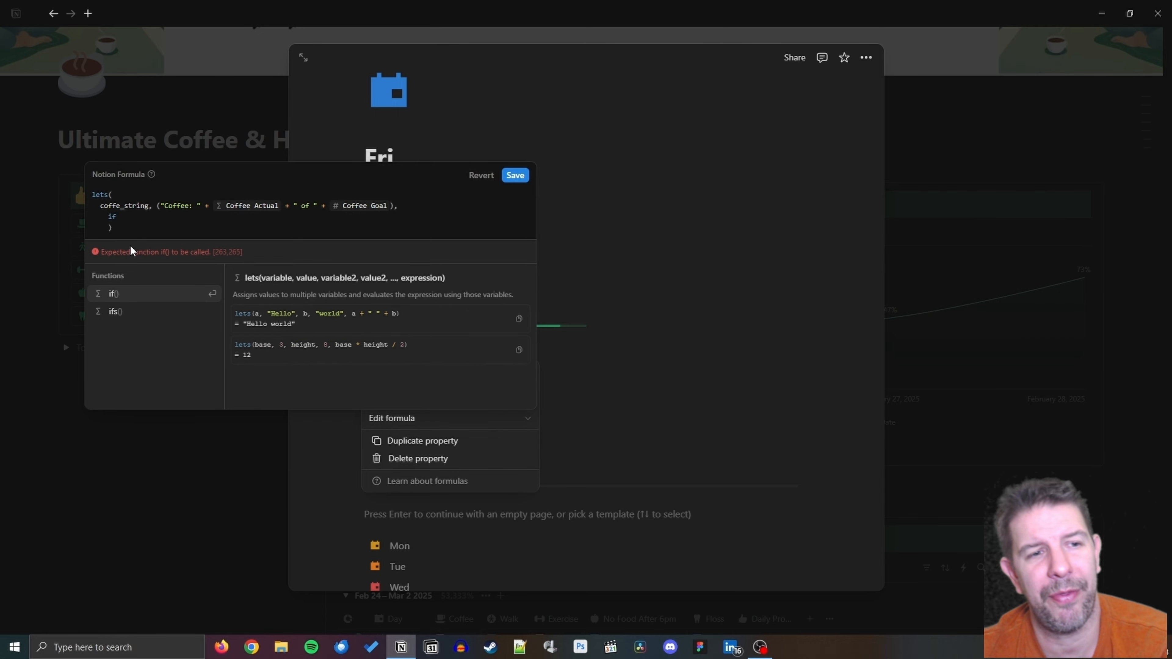
pyautogui.write('(coff')
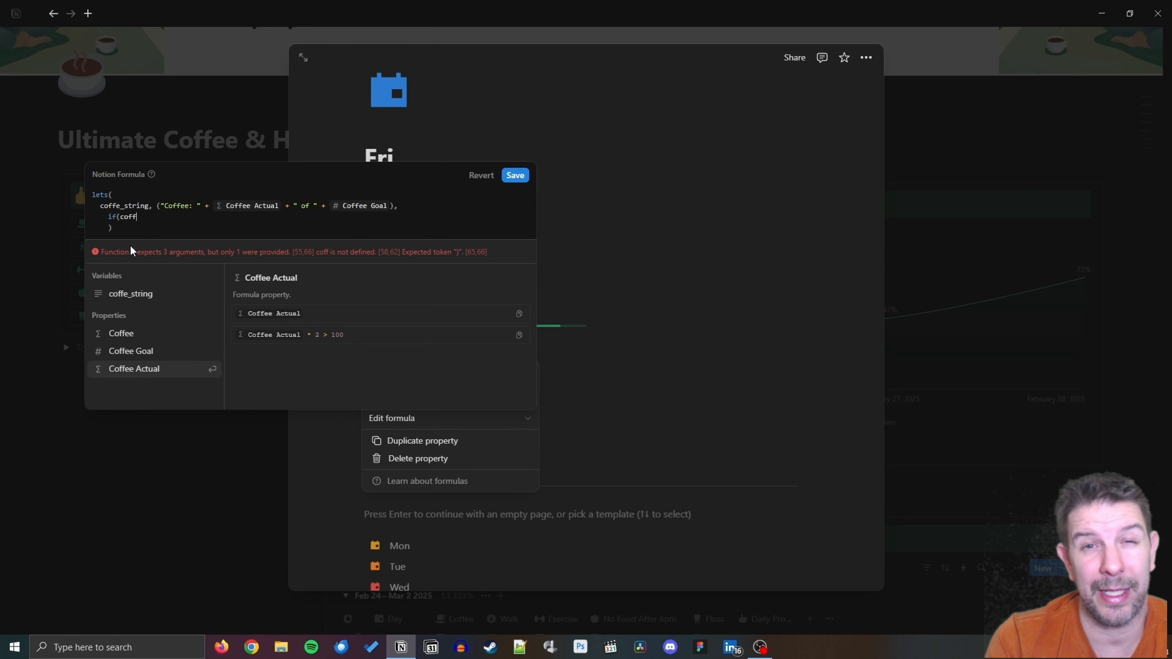
pyautogui.press('Return')
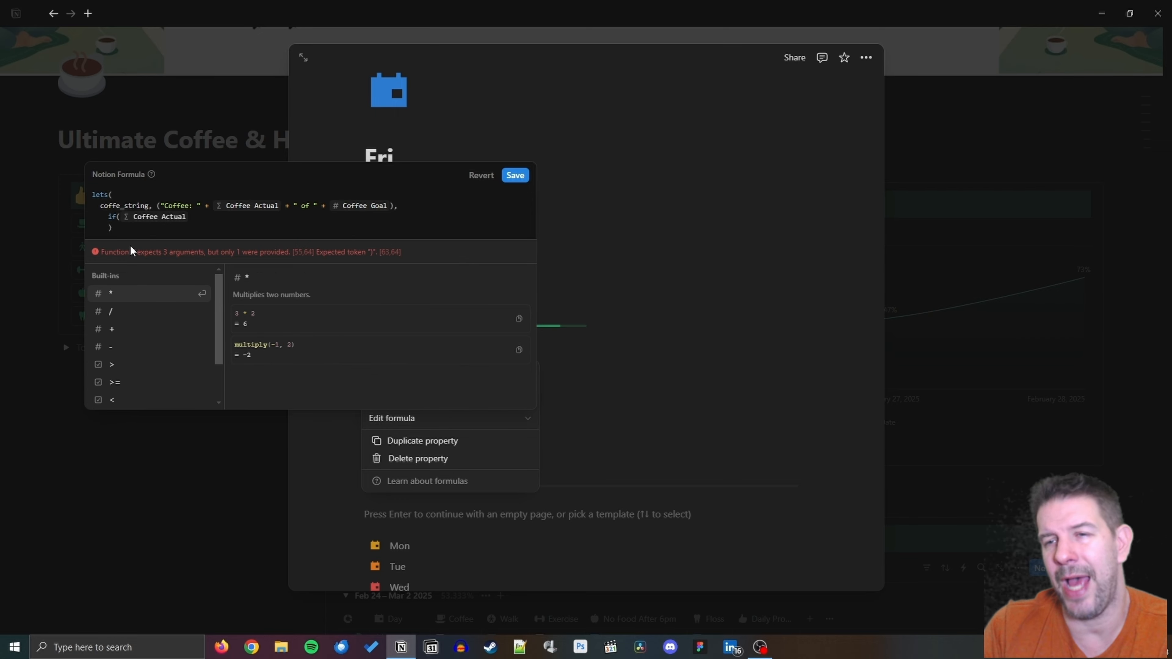
pyautogui.click(135, 400)
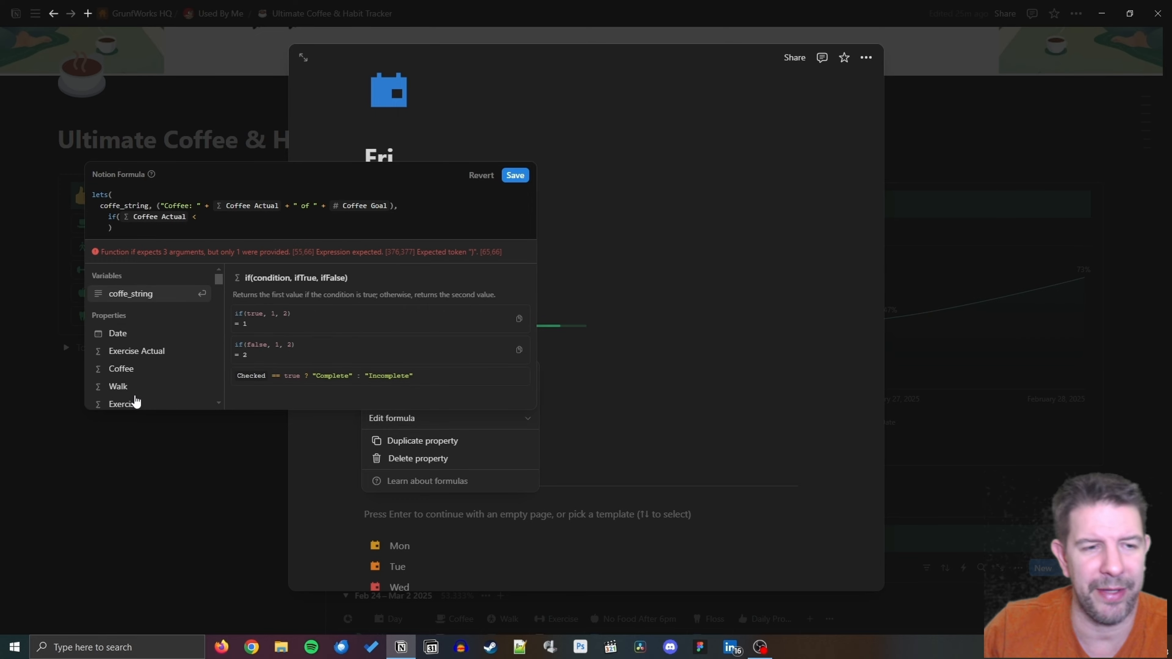
# Complete the if condition by comparing Coffee Actual against round (Coffee Goal / 2).
pyautogui.write('2')
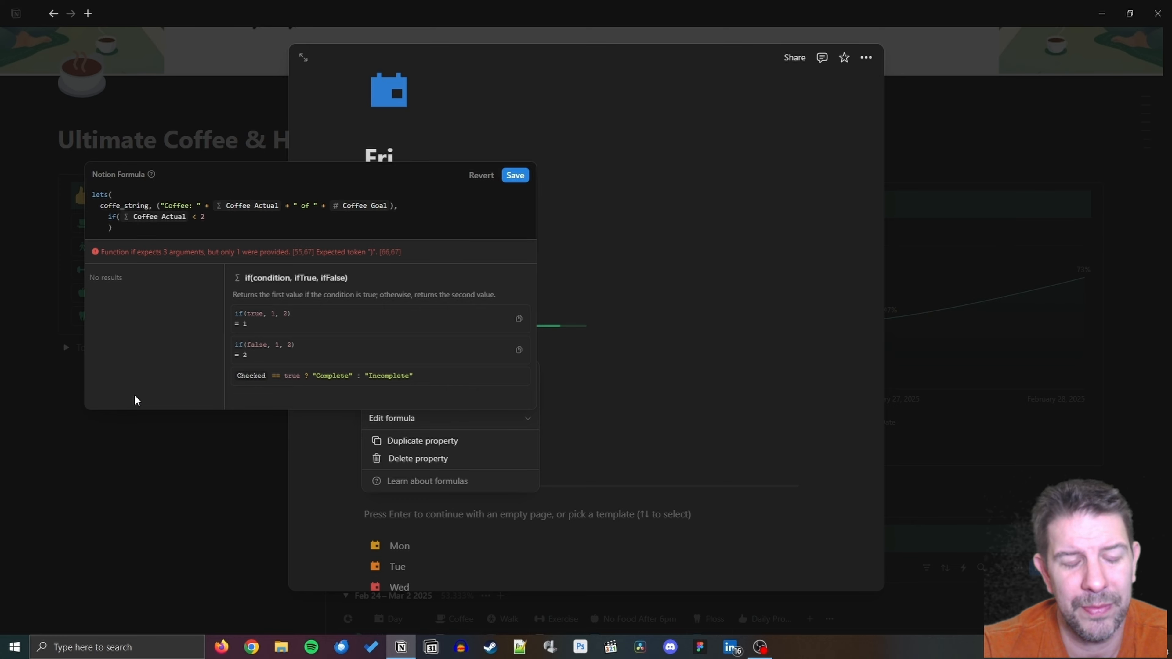
pyautogui.press('BackSpace')
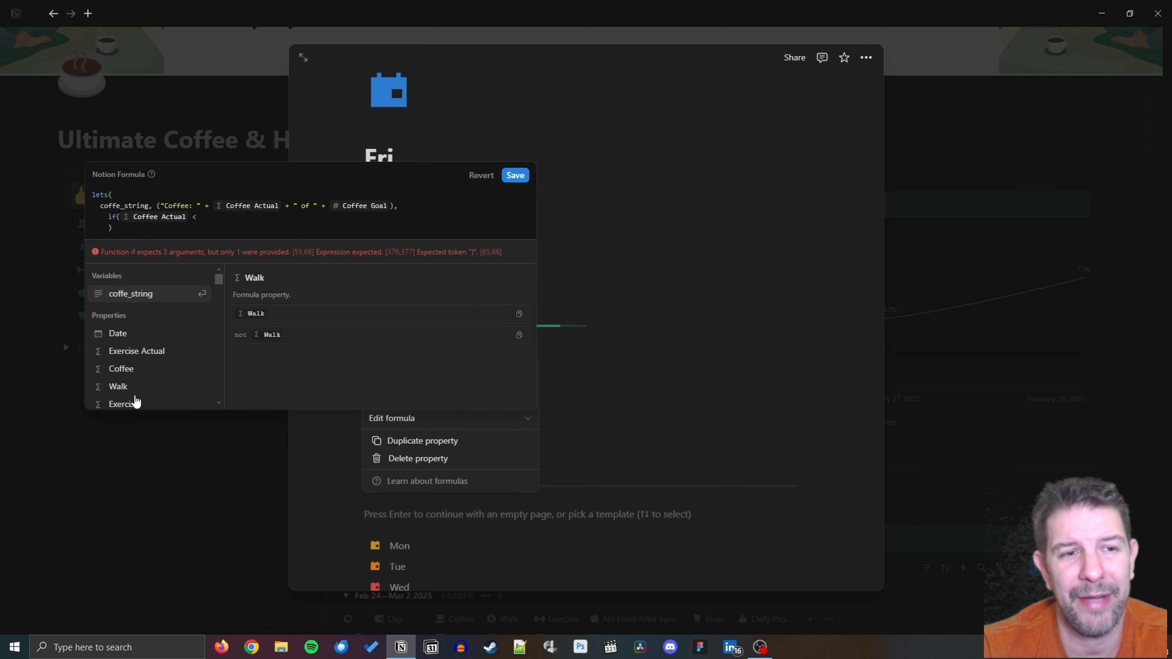
pyautogui.write('round')
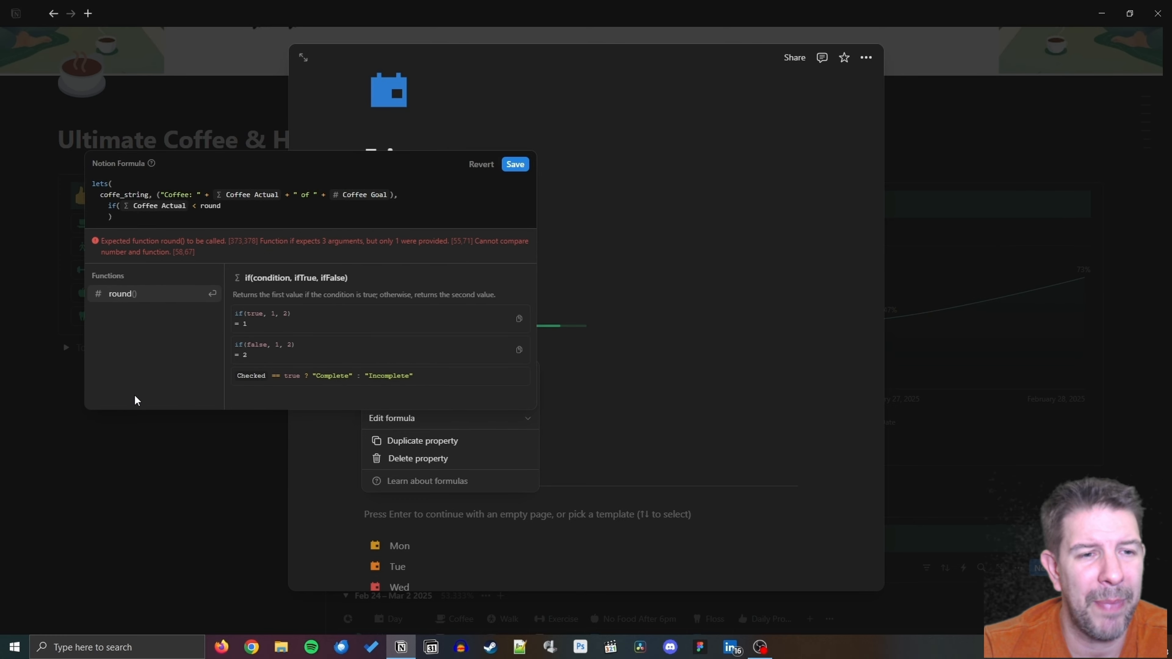
pyautogui.write(' (')
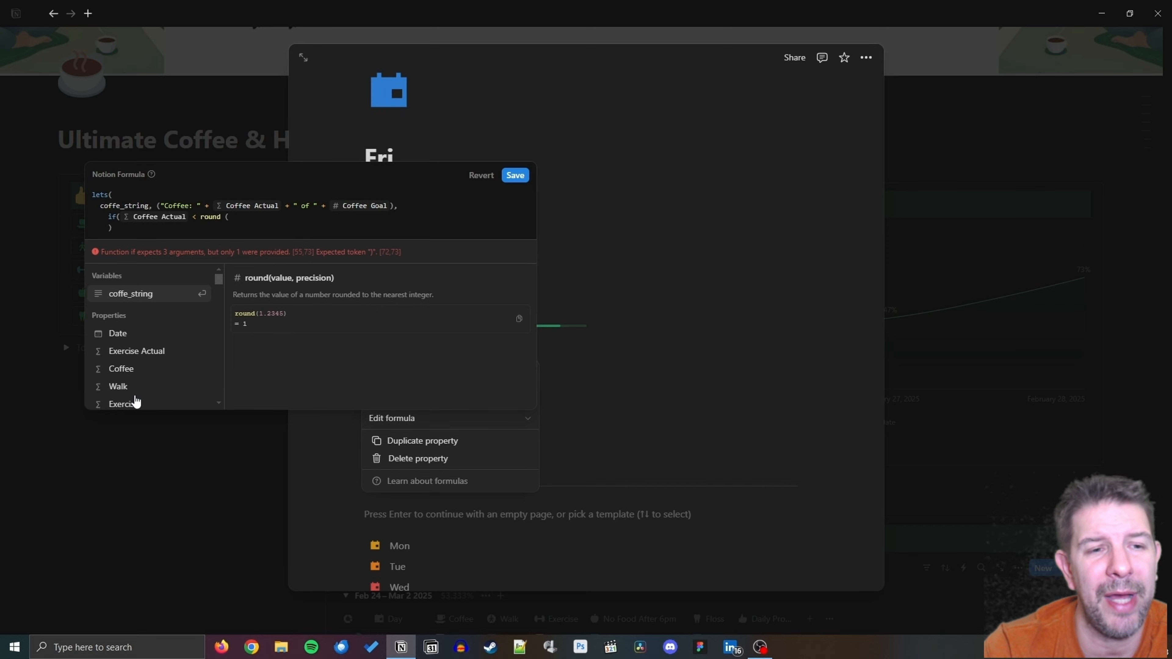
pyautogui.write('Coff')
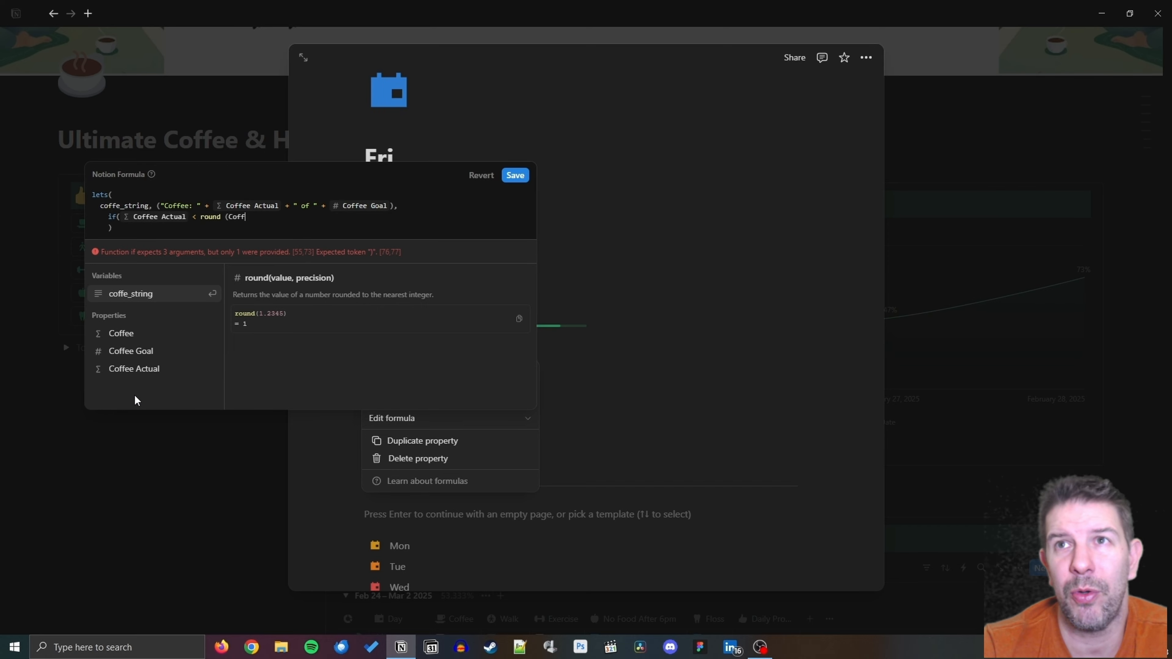
pyautogui.press('Down')
pyautogui.press('Down')
pyautogui.press('Return')
pyautogui.write('/ ')
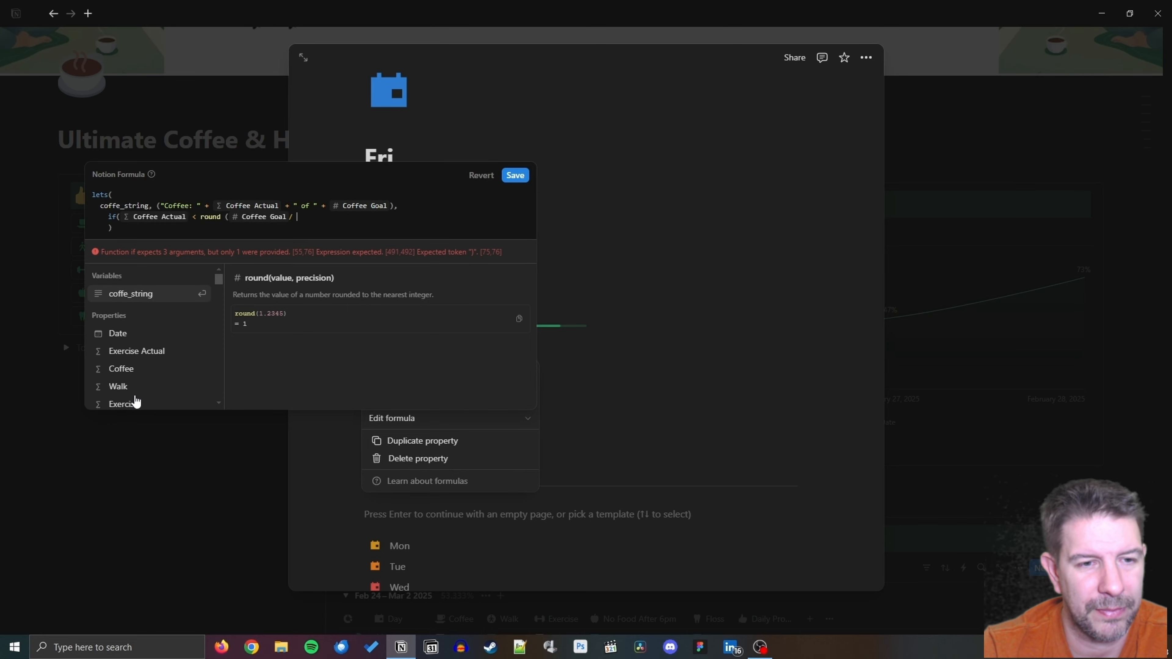
pyautogui.write(')')
pyautogui.write('2)')
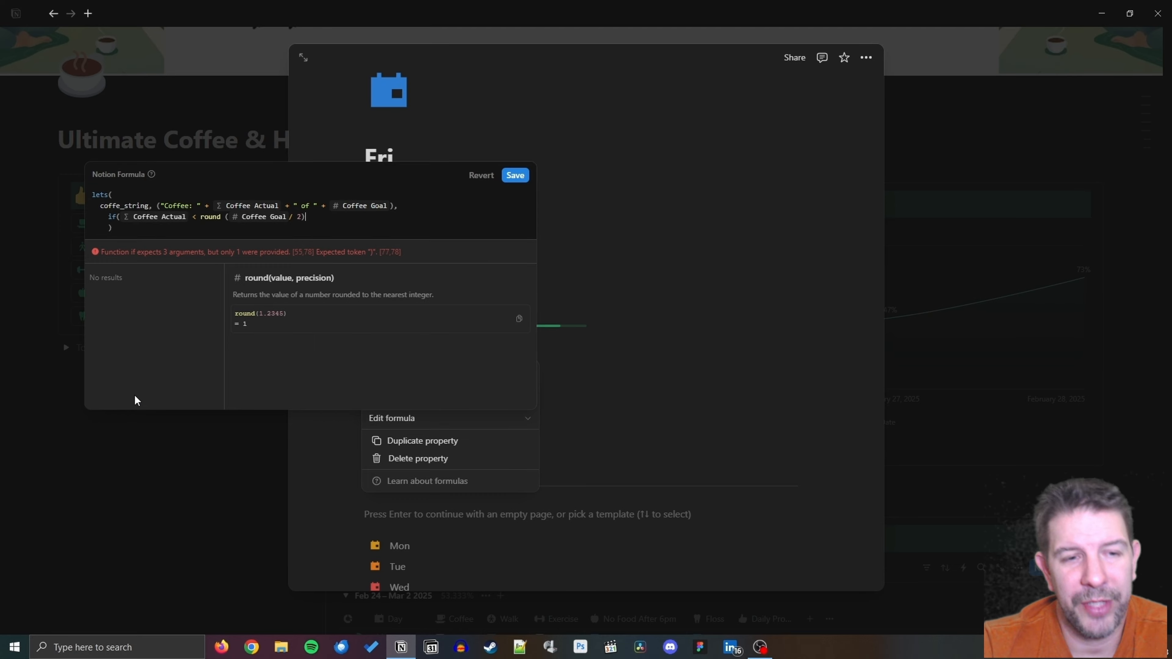
# Add coffe_string.style("green"), followed by a comma, as the true result of the if function.
pyautogui.write(',')
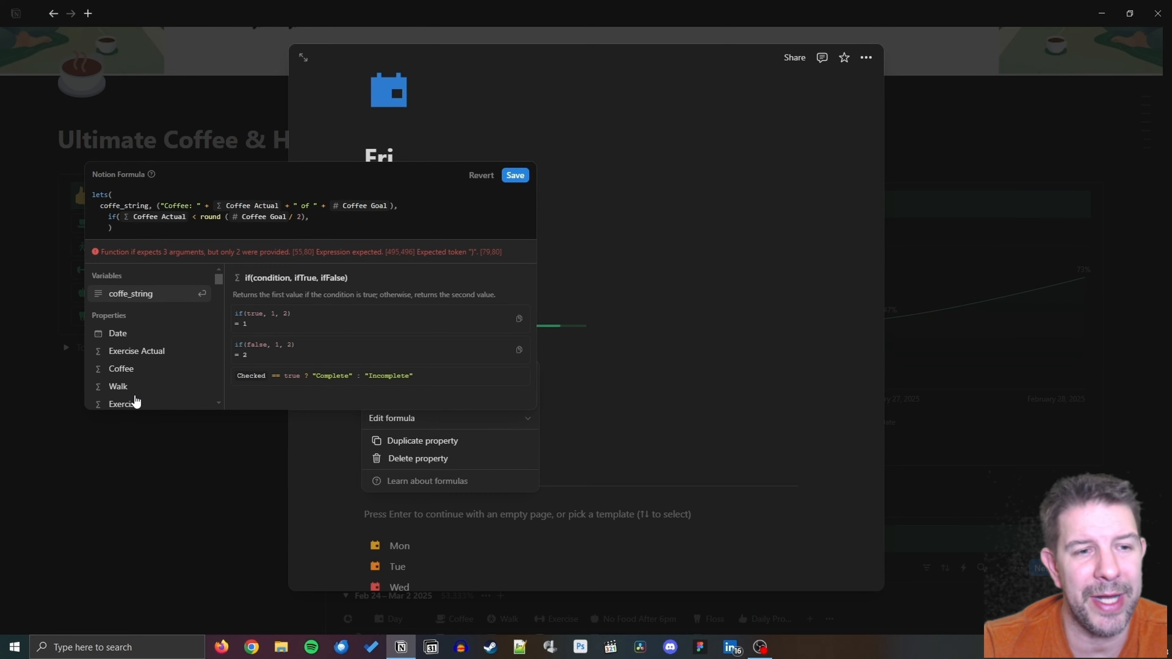
pyautogui.write(' coff')
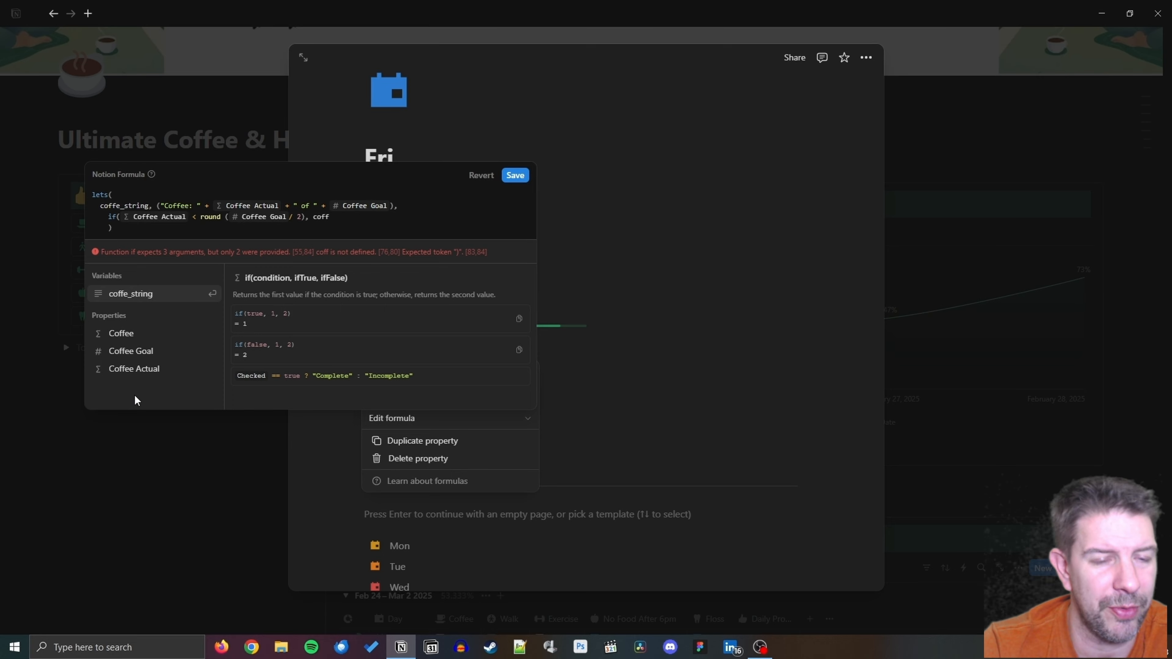
pyautogui.press('Return')
pyautogui.write('.style("gr')
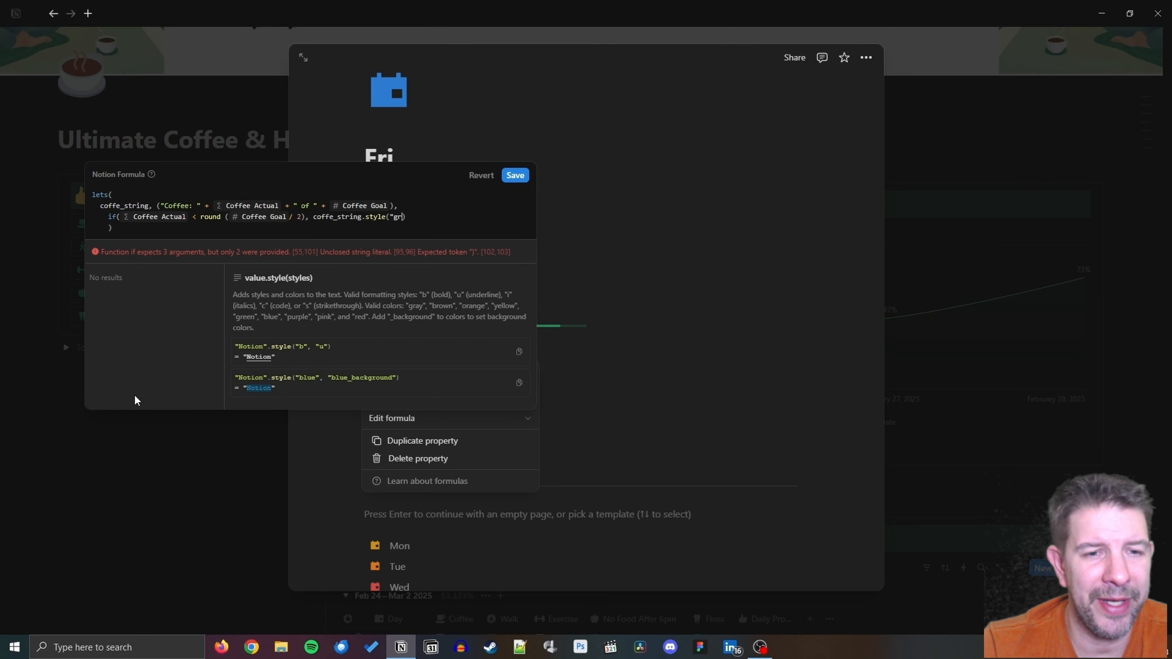
pyautogui.write('een"')
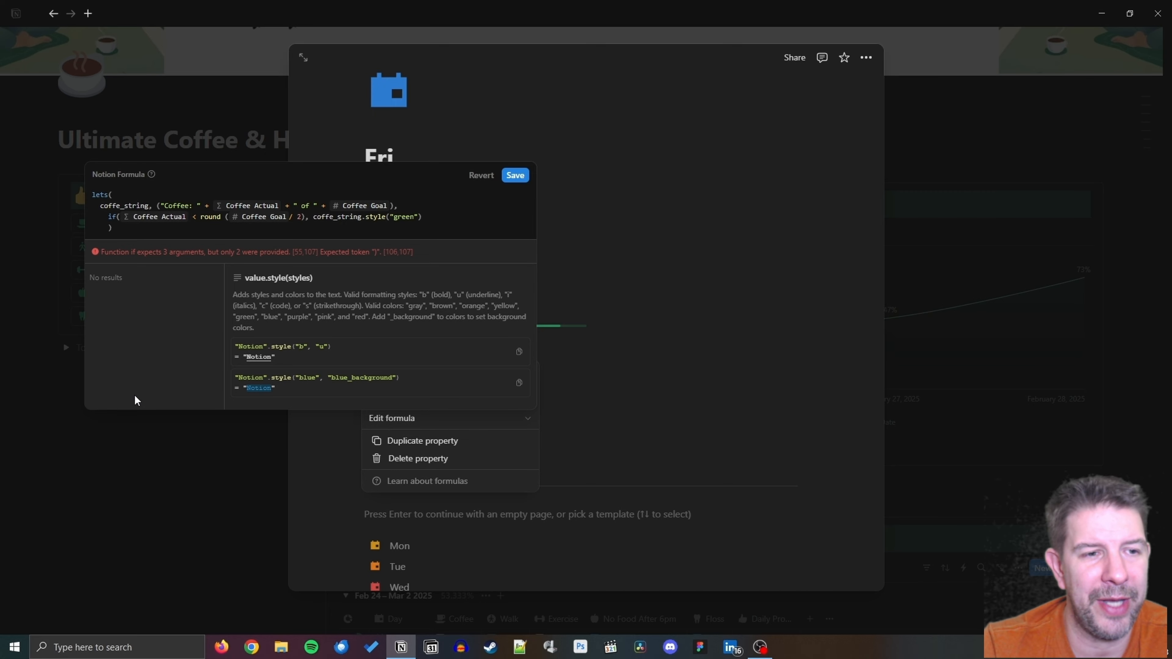
pyautogui.write(',')
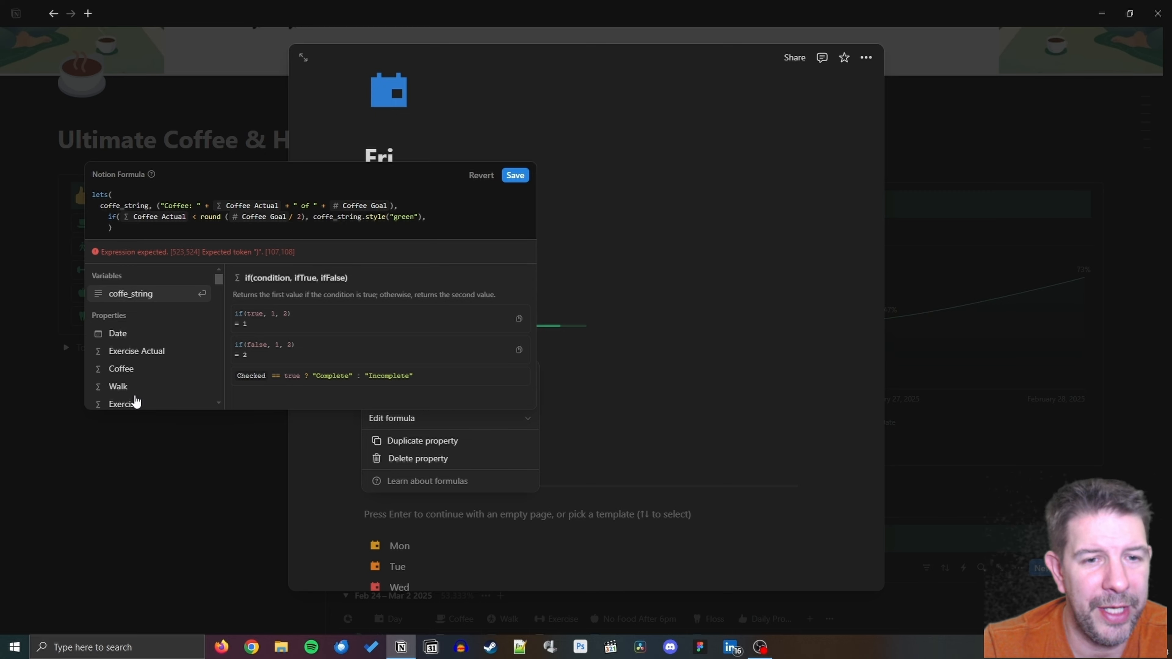
# Start a nested if( on a new line with the condition Coffee Actual < Coffee Goal and coffe_string as its true result.
pyautogui.hotkey('shift', 'Return')
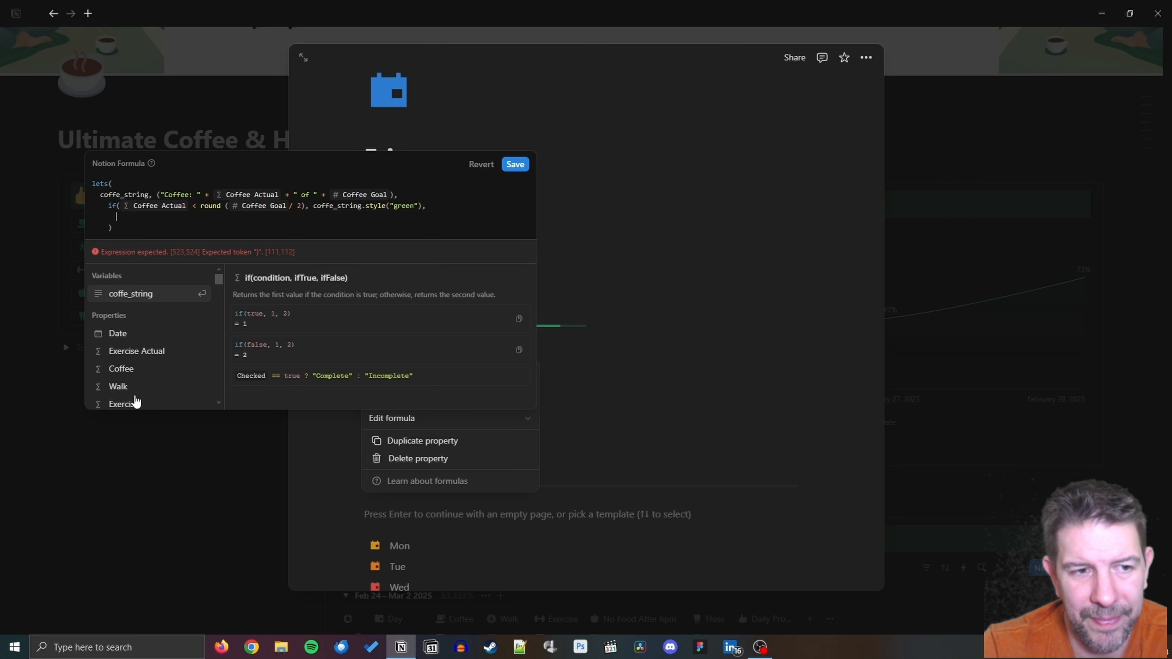
pyautogui.write('if(co')
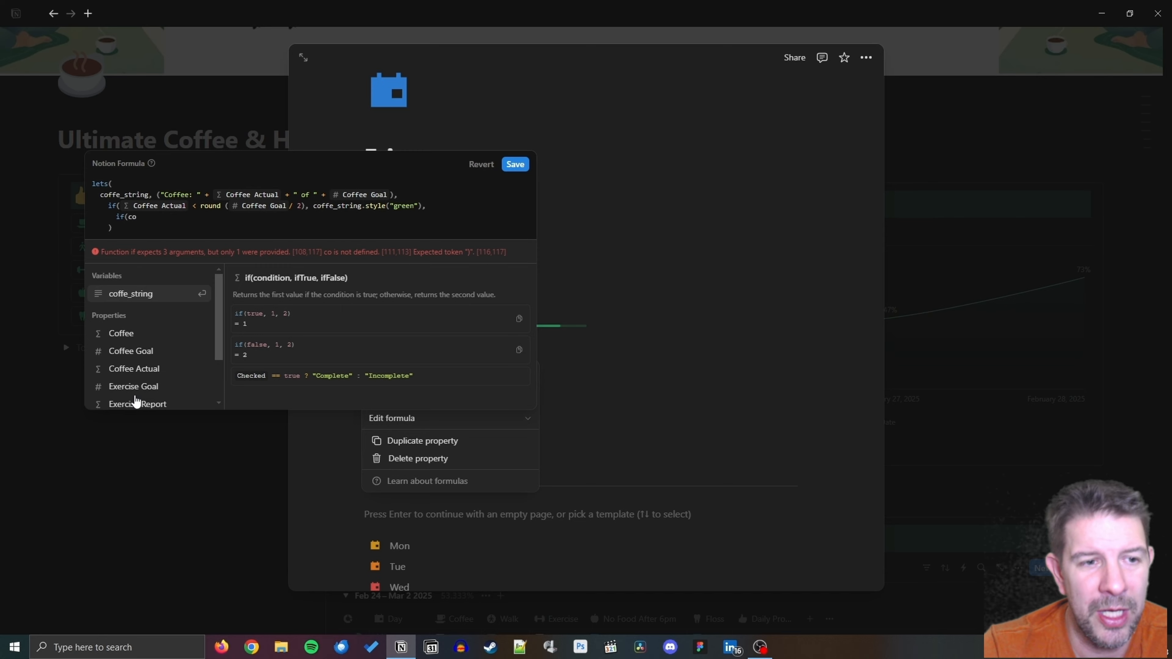
pyautogui.write('ff')
pyautogui.press('Down')
pyautogui.press('Down')
pyautogui.press('Return')
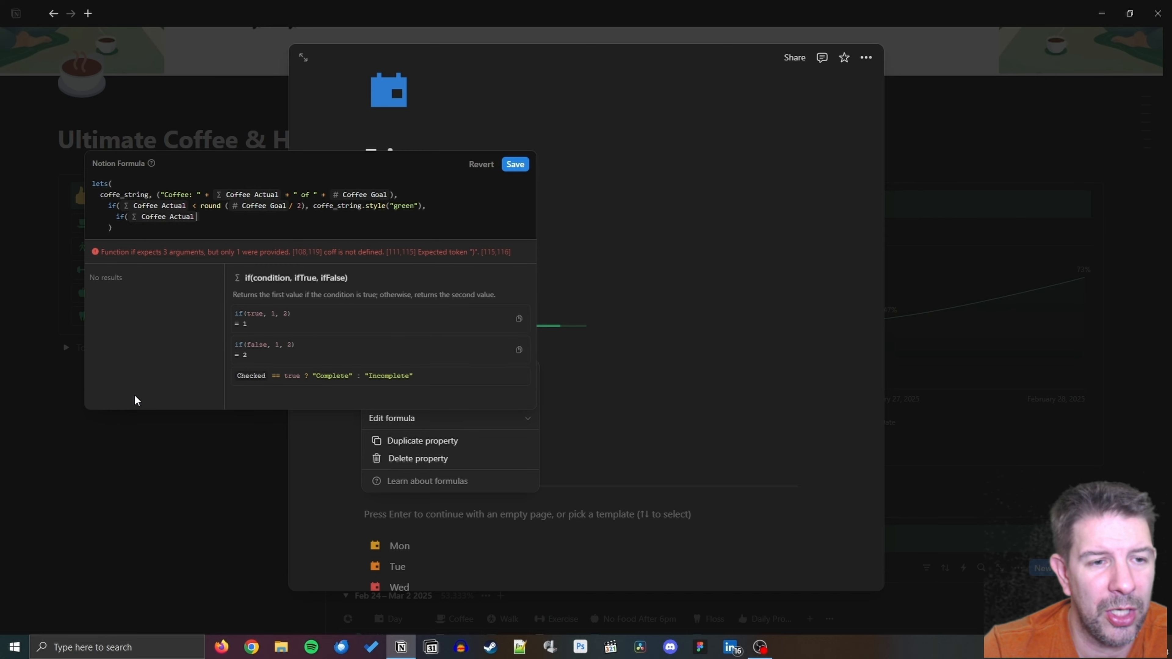
pyautogui.write('<')
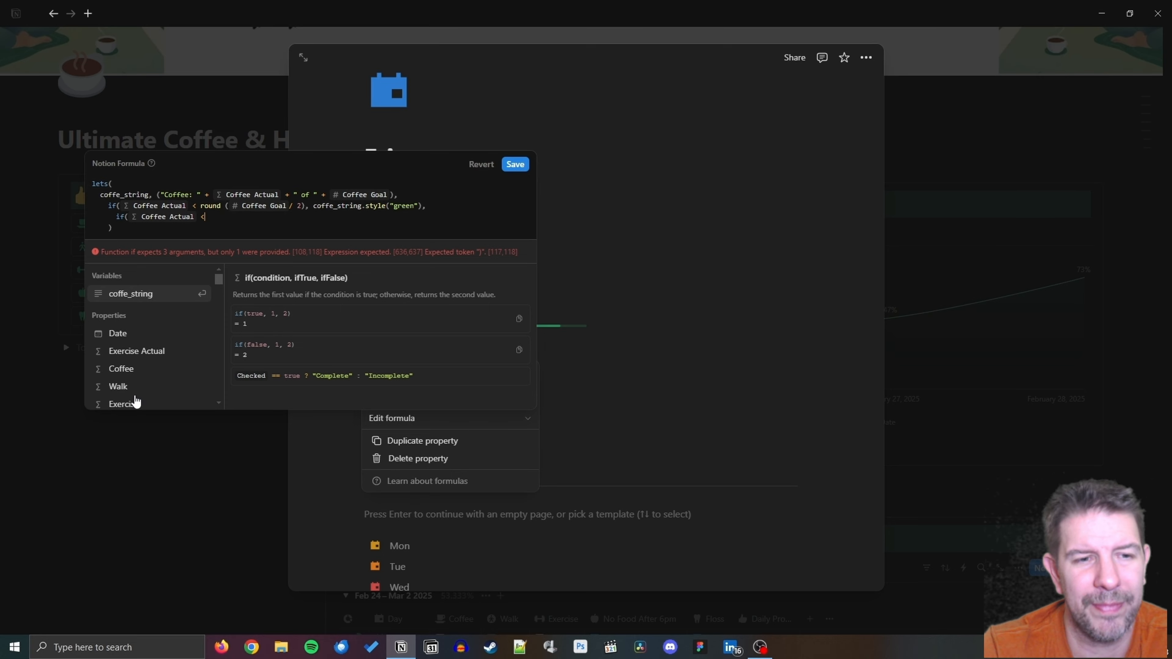
pyautogui.write('Coffee Goal, coffe_string')
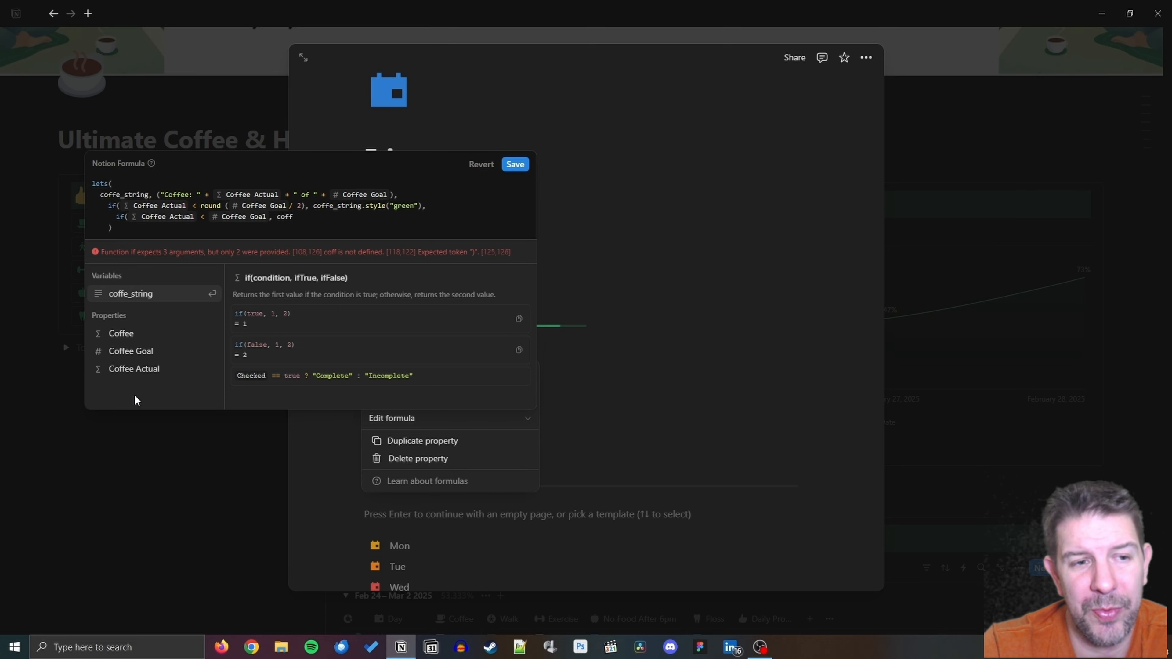
# Style the nested if's coffe_string result as "orange", followed by a comma and a new line.
pyautogui.write('.sty')
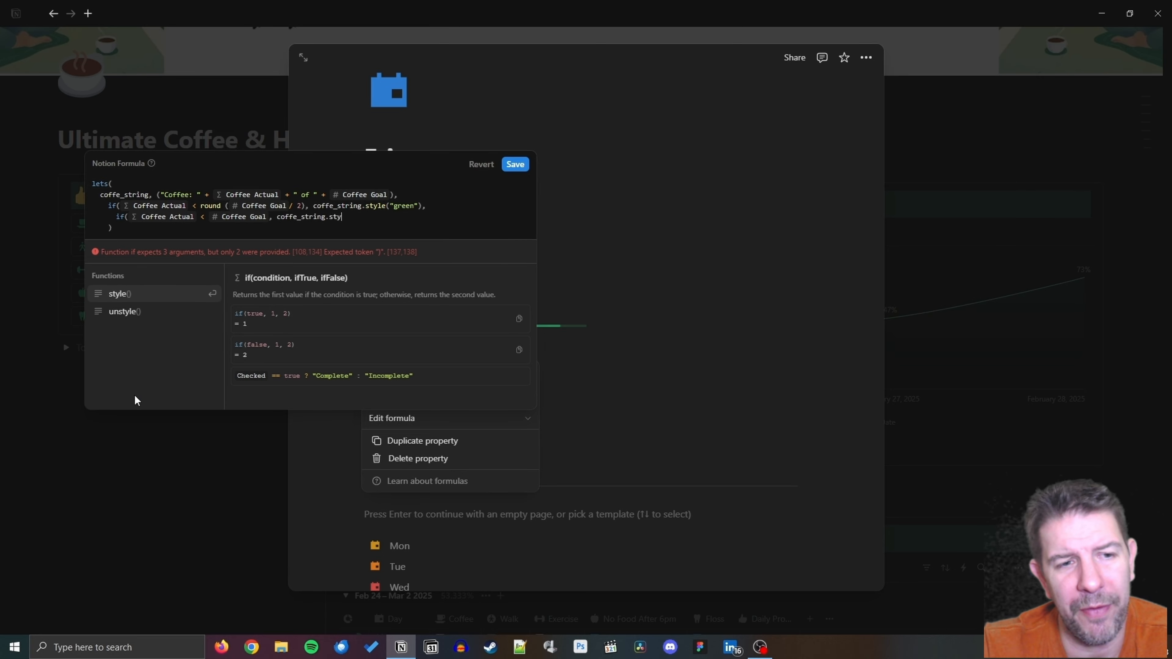
pyautogui.press('Return')
pyautogui.write('"orange')
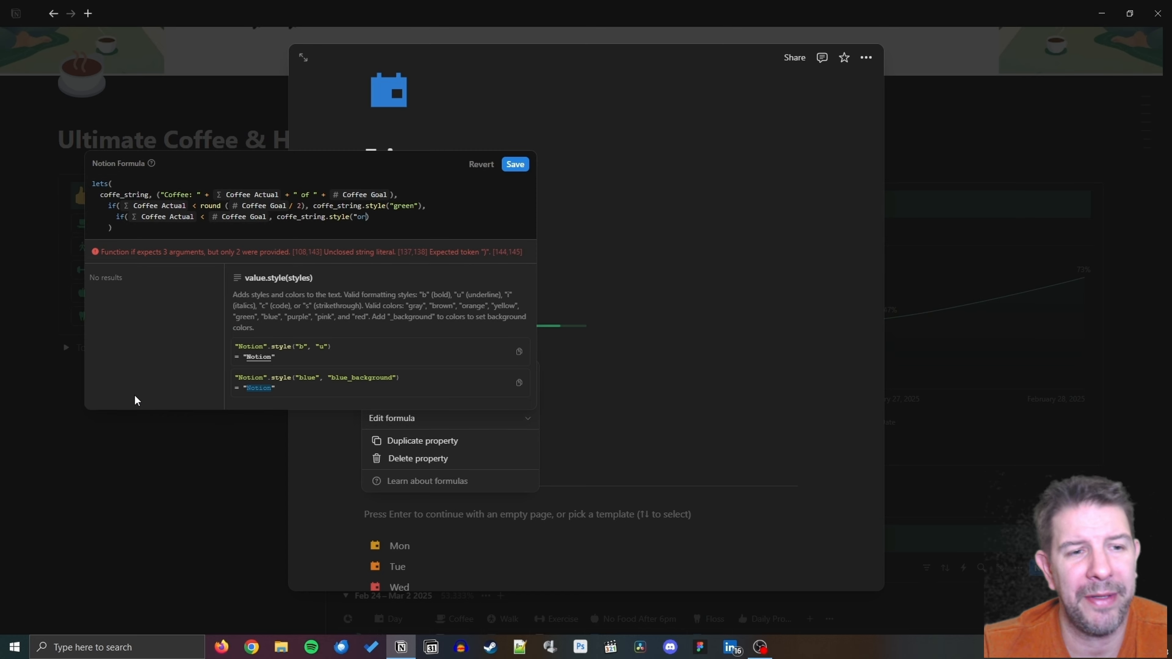
pyautogui.write('"')
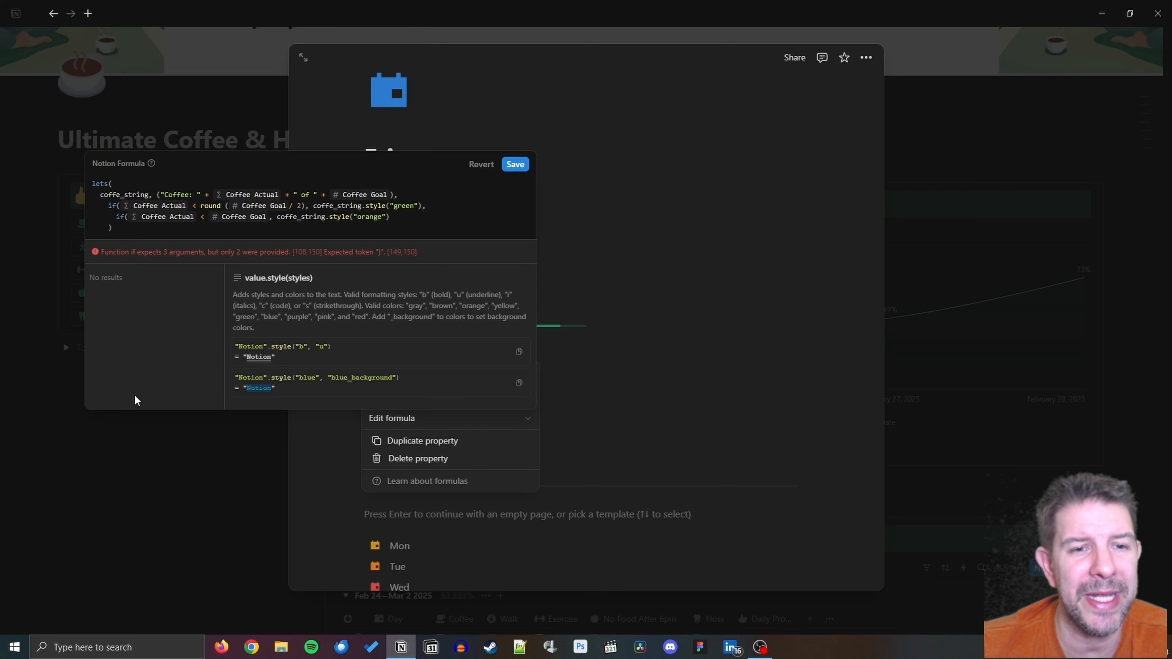
pyautogui.write(',')
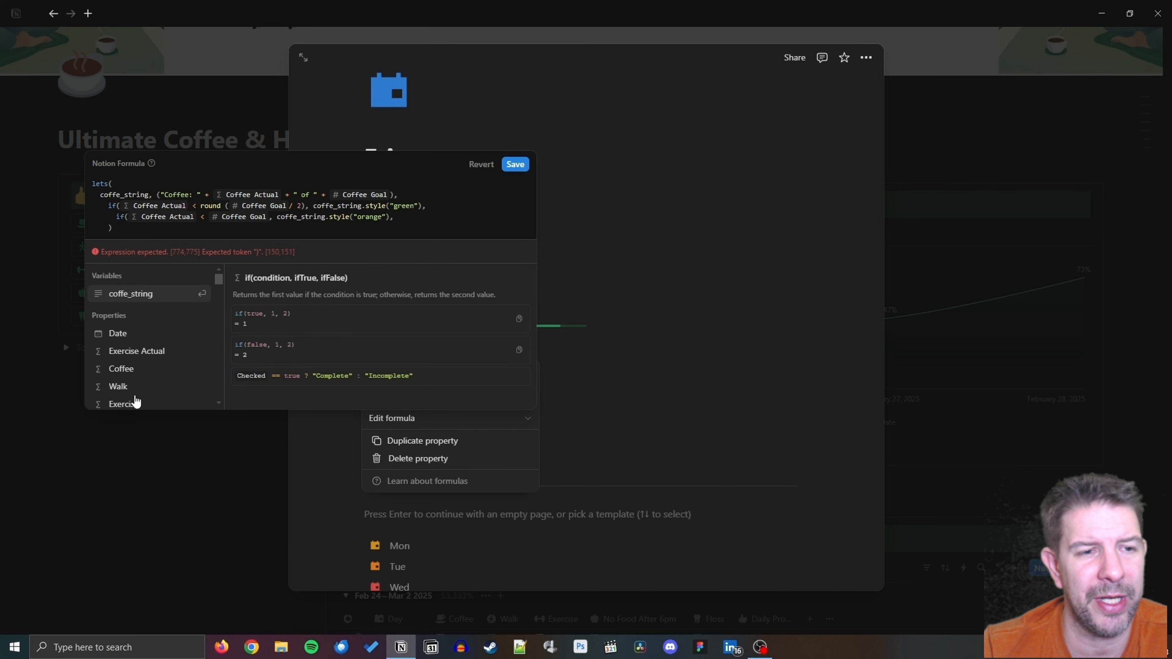
pyautogui.press('Return')
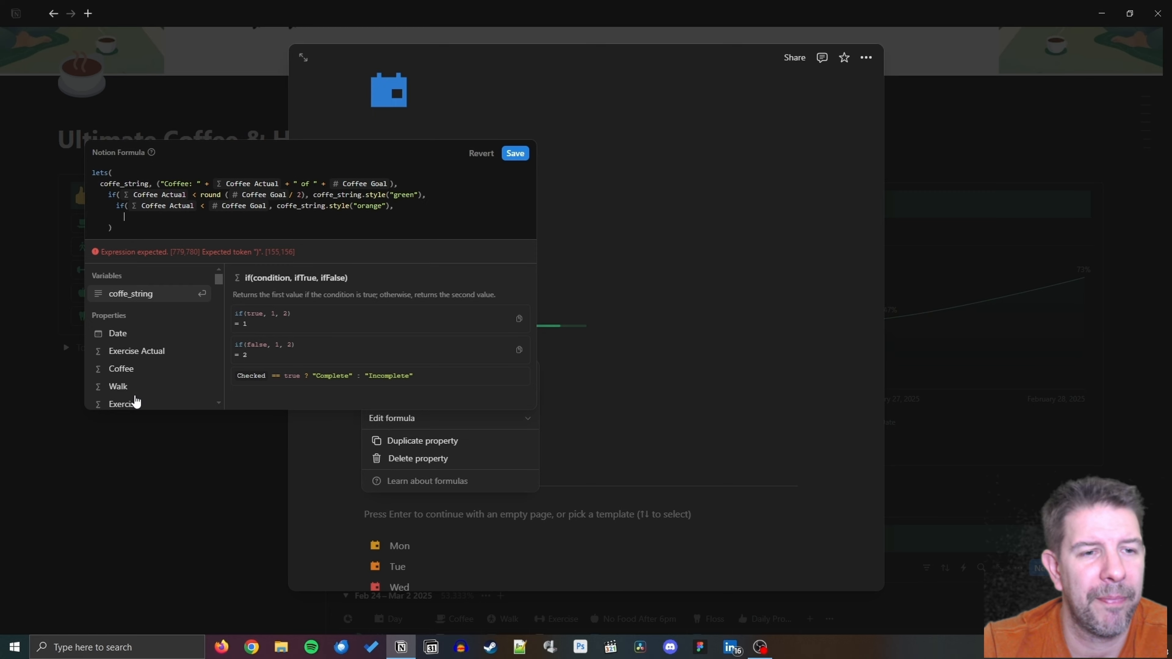
# Start a third nested if( with the condition Coffee Actual >= Coffee Goal.
pyautogui.write('if(co')
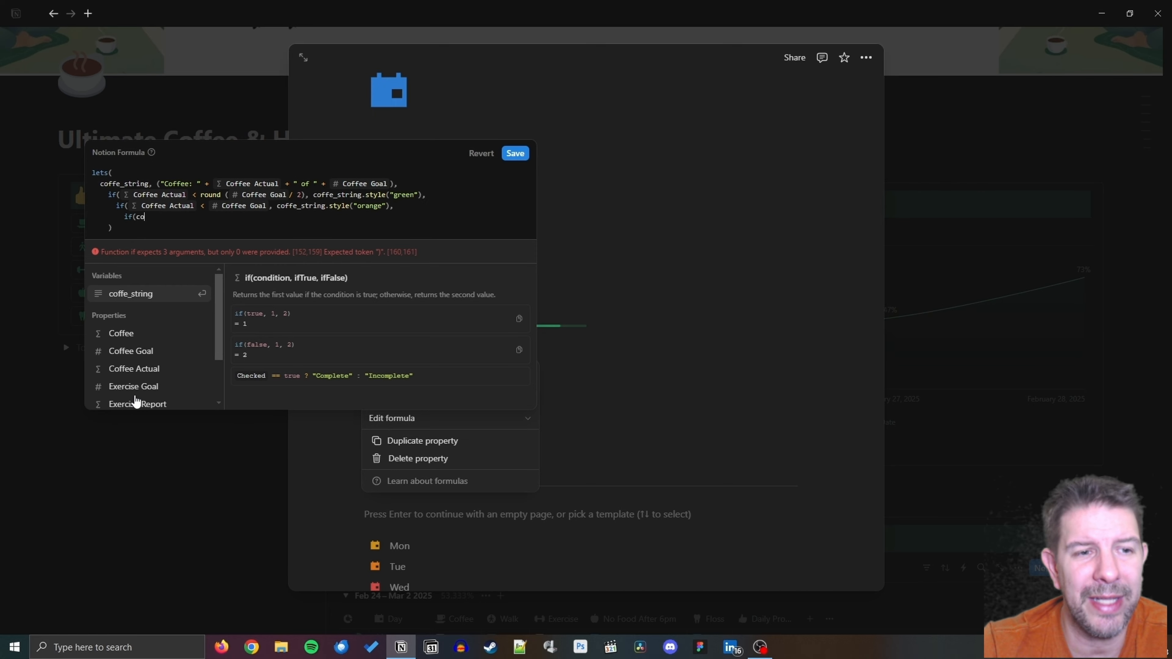
pyautogui.write('ff')
pyautogui.press('Down')
pyautogui.press('Down')
pyautogui.press('Down')
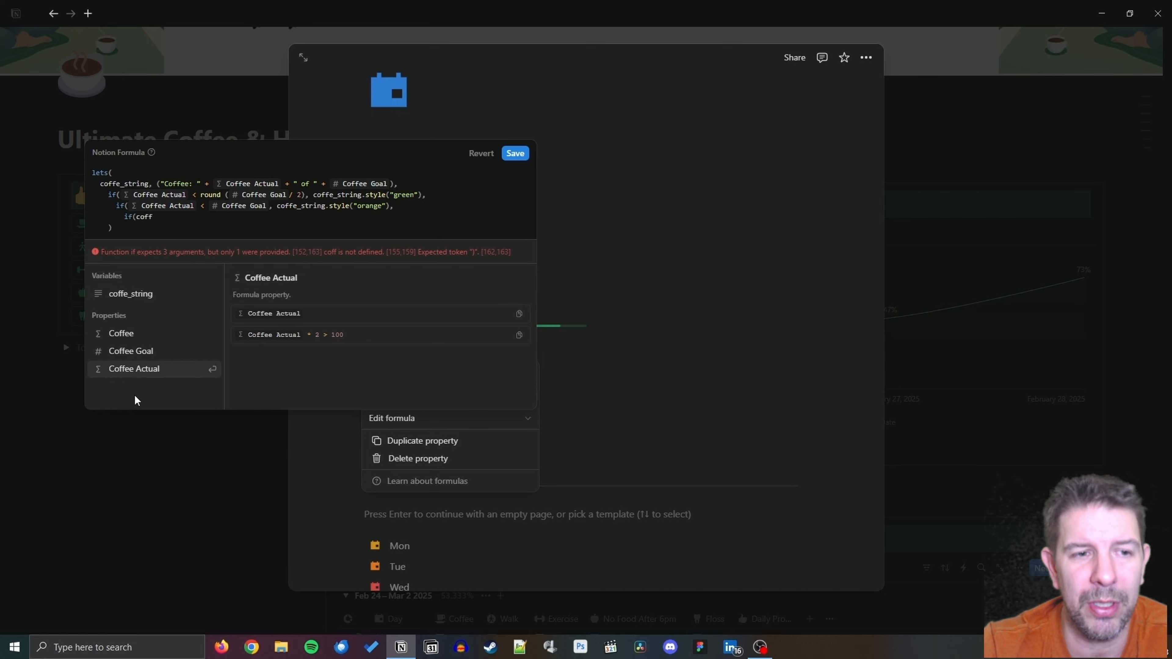
pyautogui.press('Return')
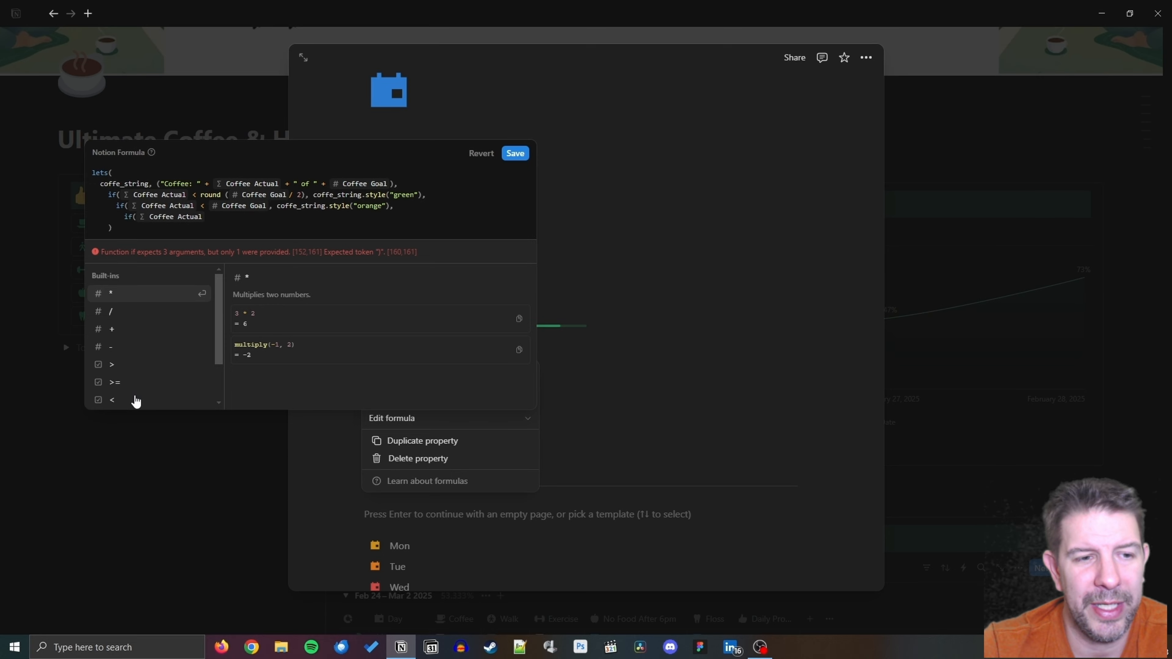
pyautogui.write('>= C')
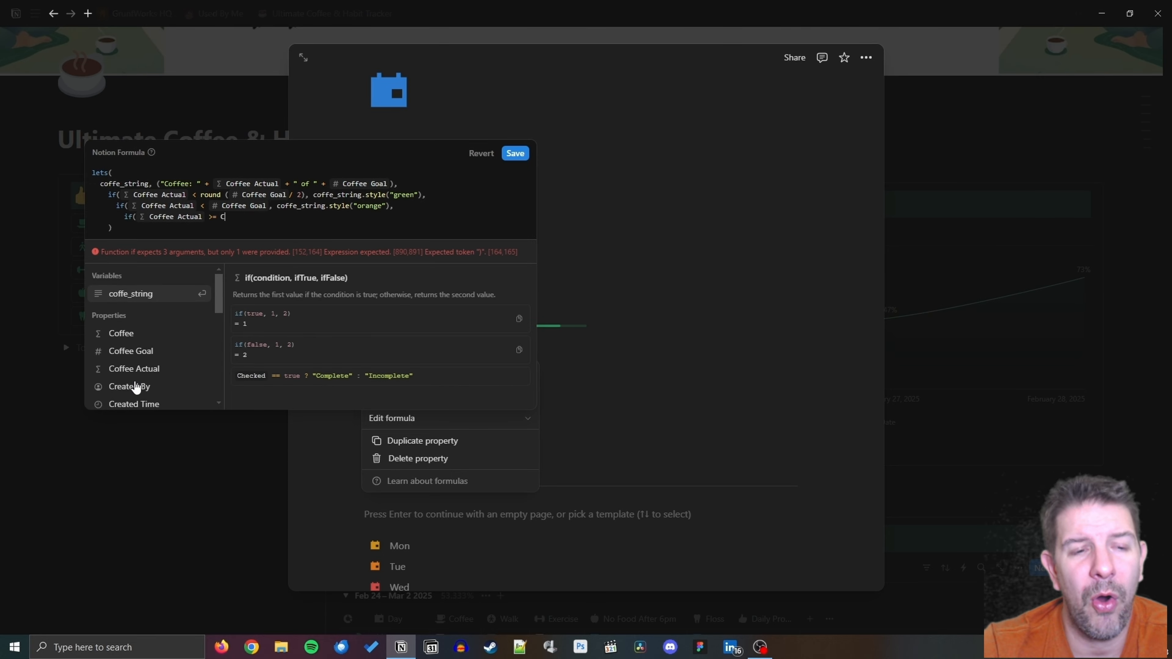
pyautogui.write('off')
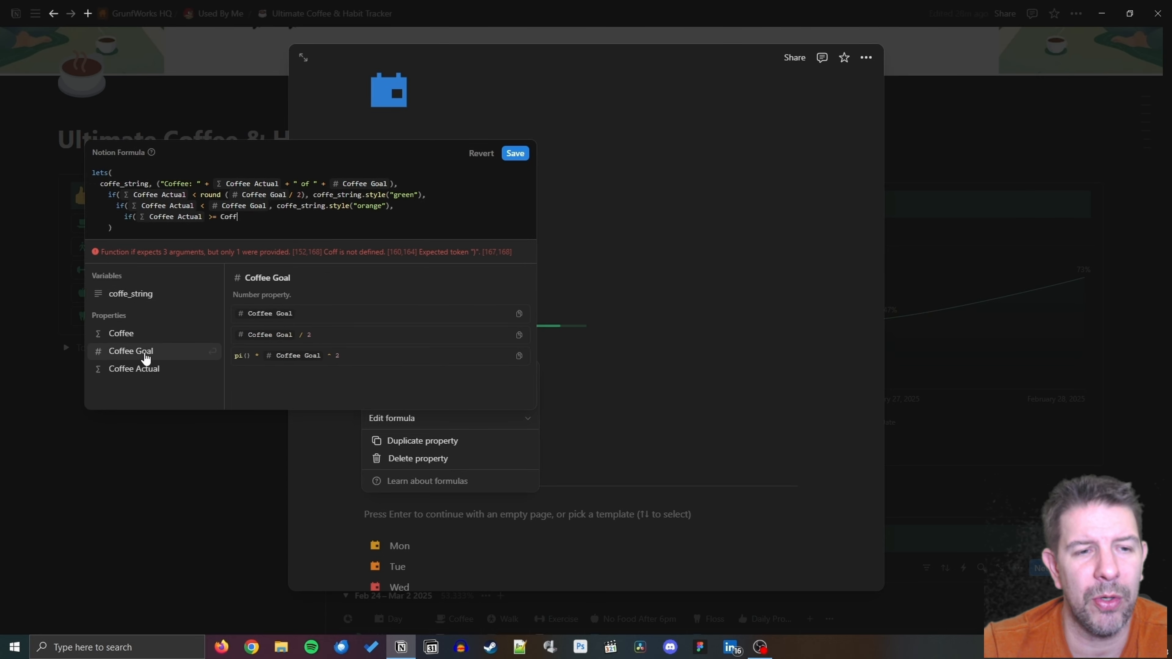
pyautogui.click(144, 355)
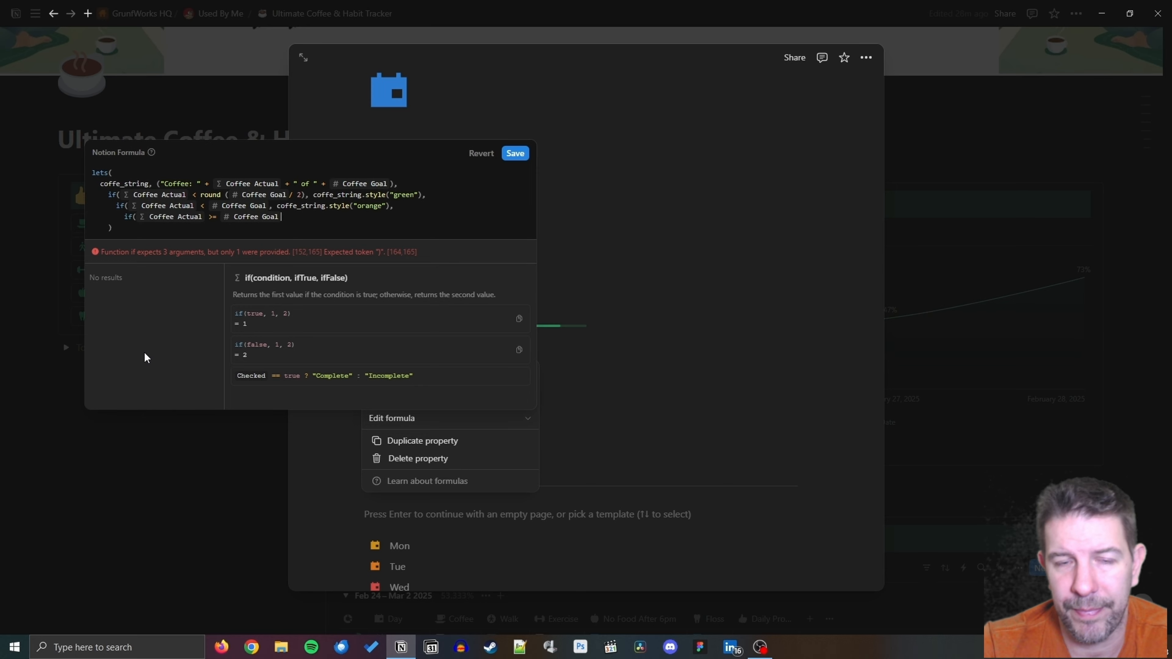
# Add coffe_string.style("red"), followed by a comma, as the true result of the third if.
pyautogui.write(', coff')
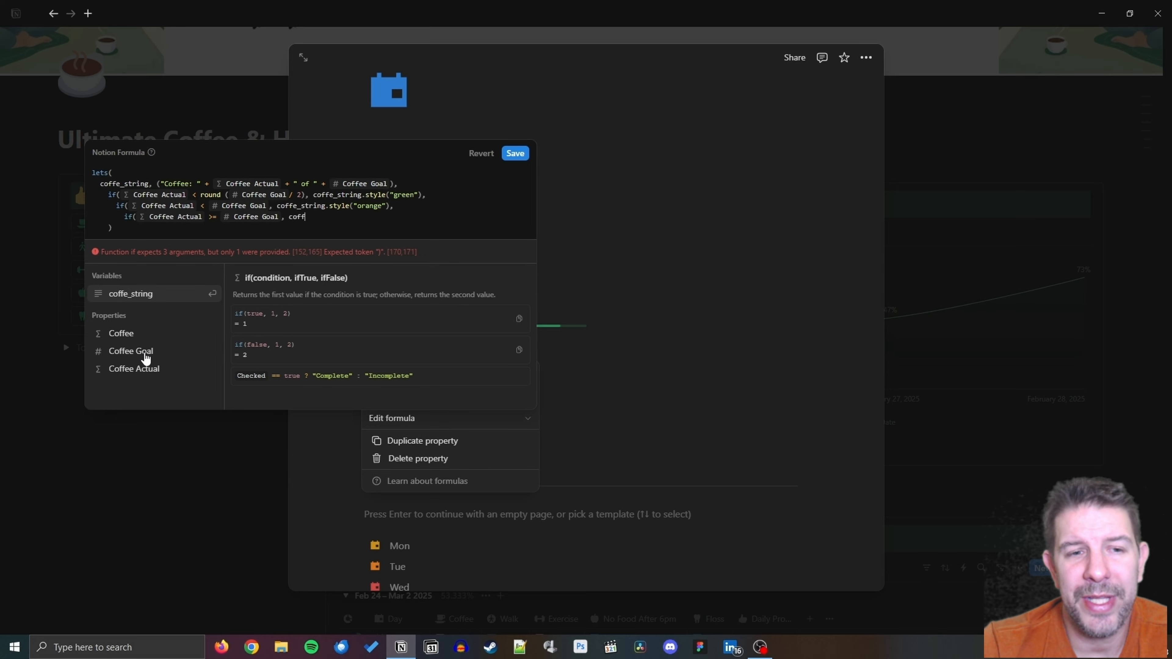
pyautogui.write('e_string.sty')
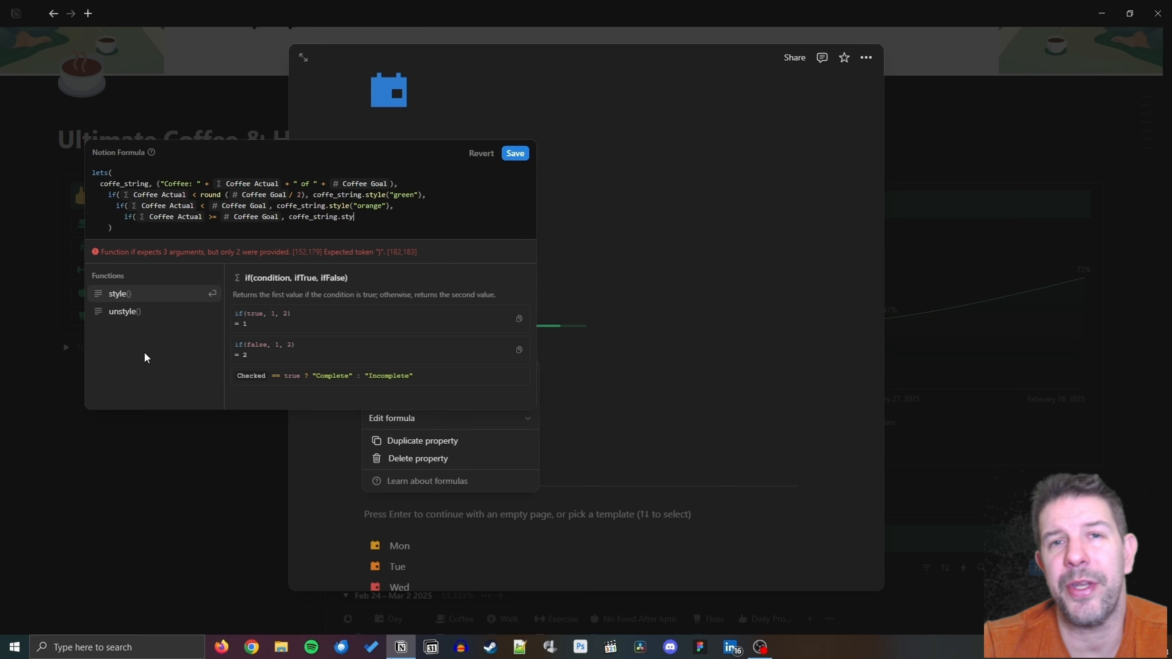
pyautogui.press('Return')
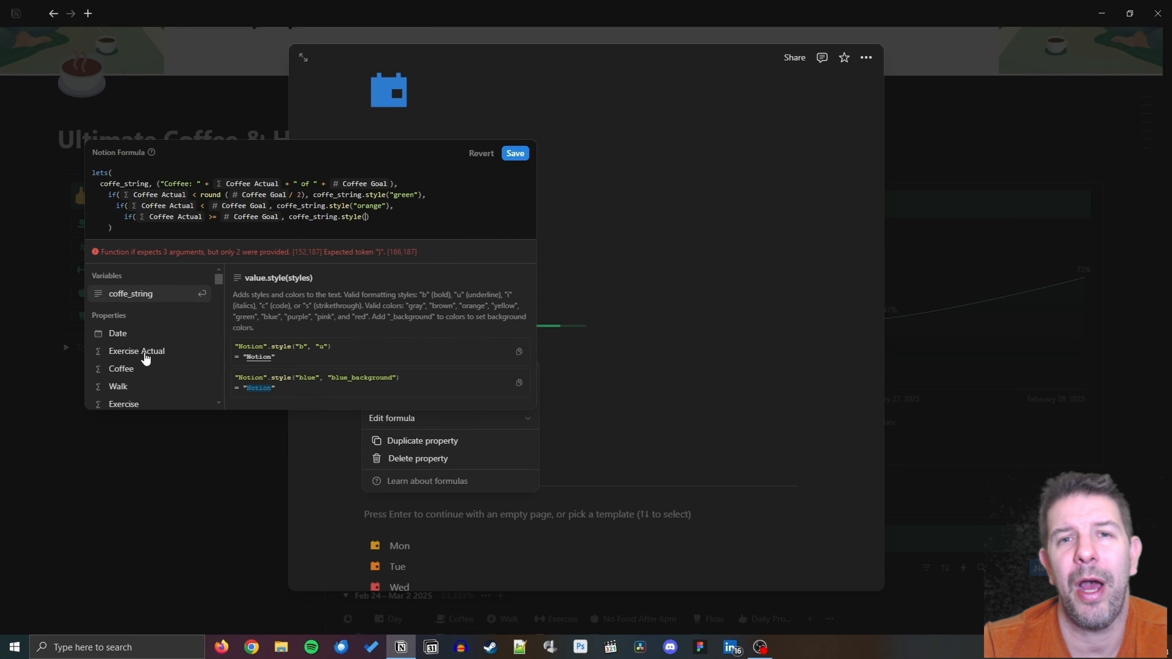
pyautogui.write('"red")')
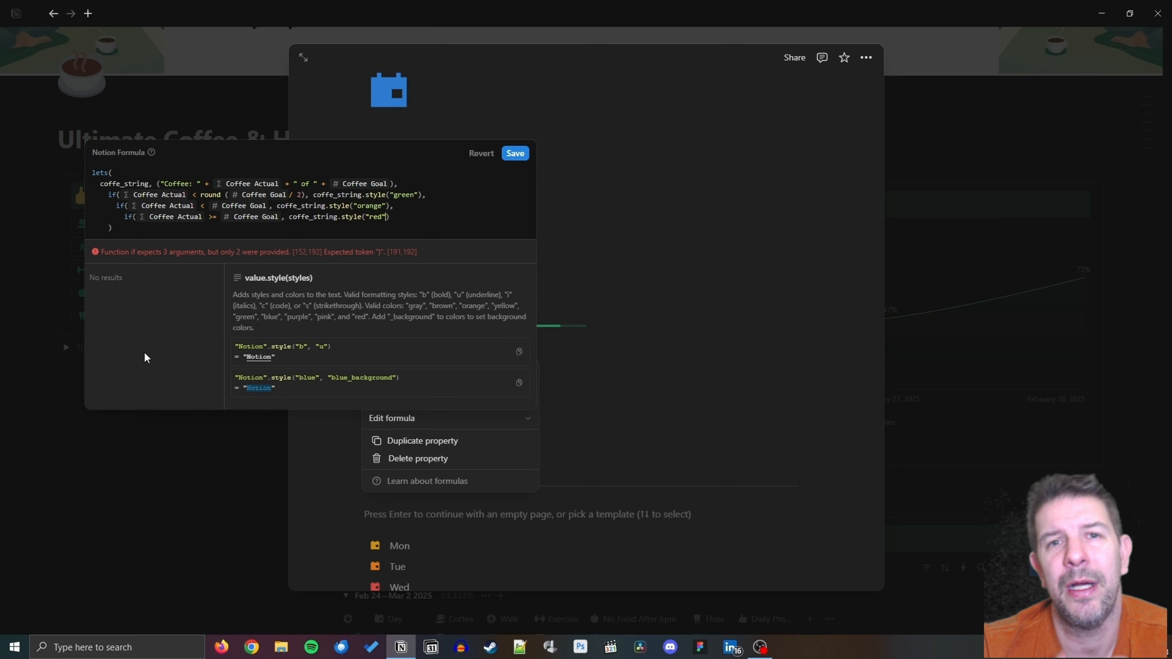
pyautogui.write(',')
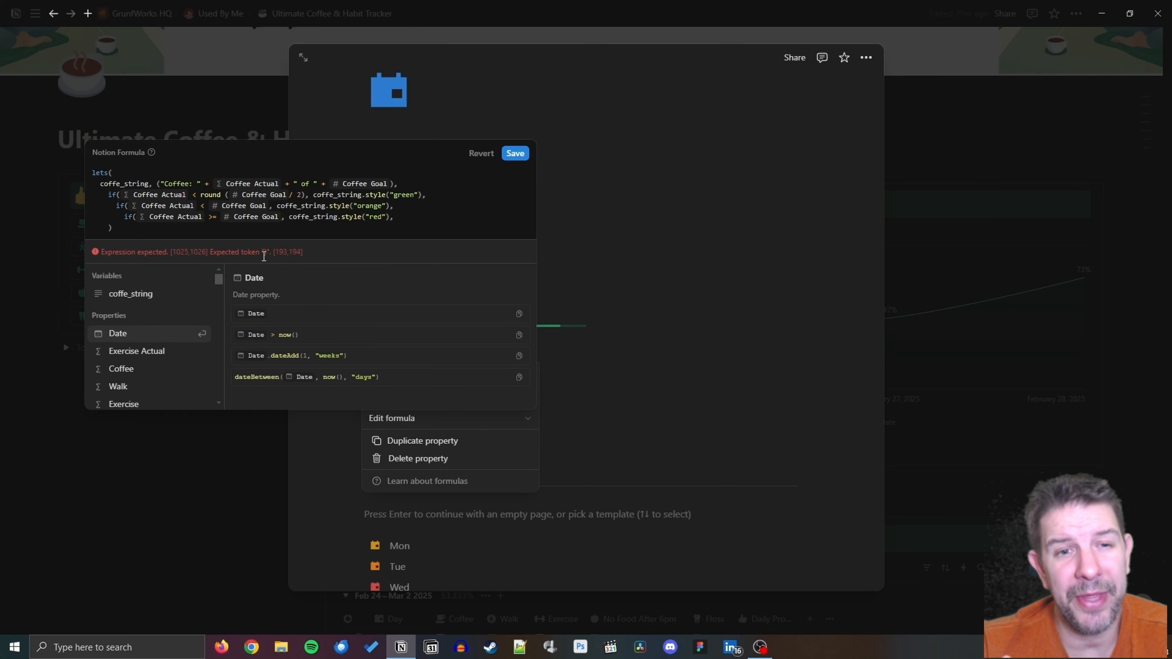
# Duplicate the red coffe_string.style expression as the third if's false result and change the copy's color to "blue".
pyautogui.moveTo(288, 215); pyautogui.dragTo(390, 217)
pyautogui.hotkey('ctrl', 'c')
pyautogui.press('End')
pyautogui.hotkey('ctrl', 'v')
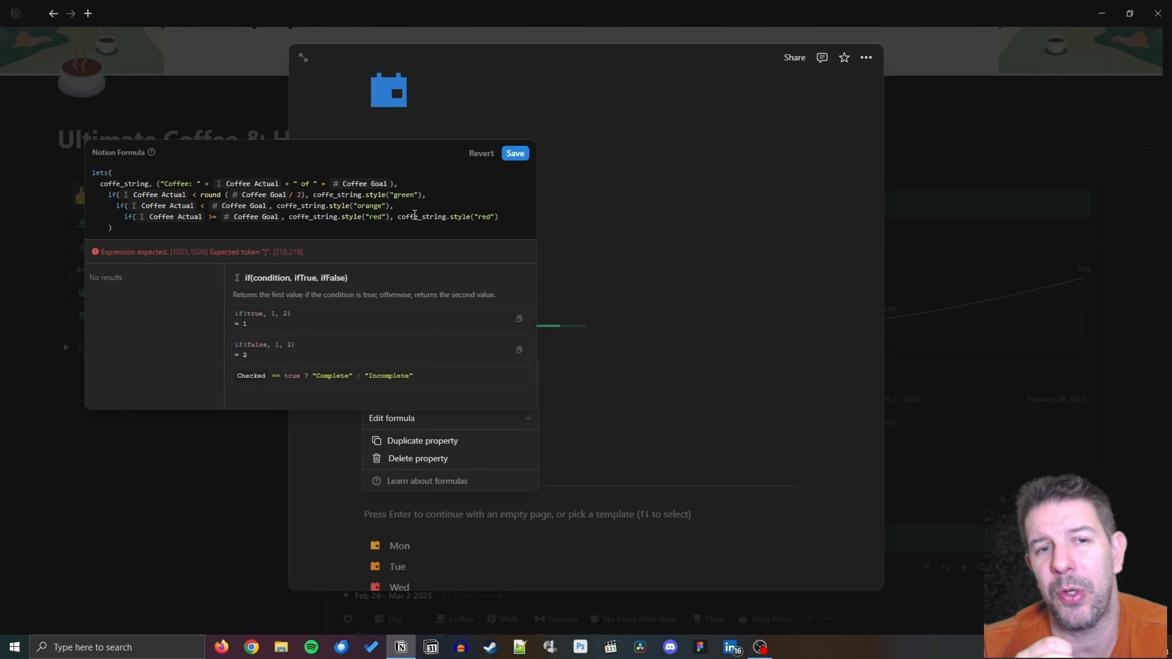
pyautogui.click(484, 215)
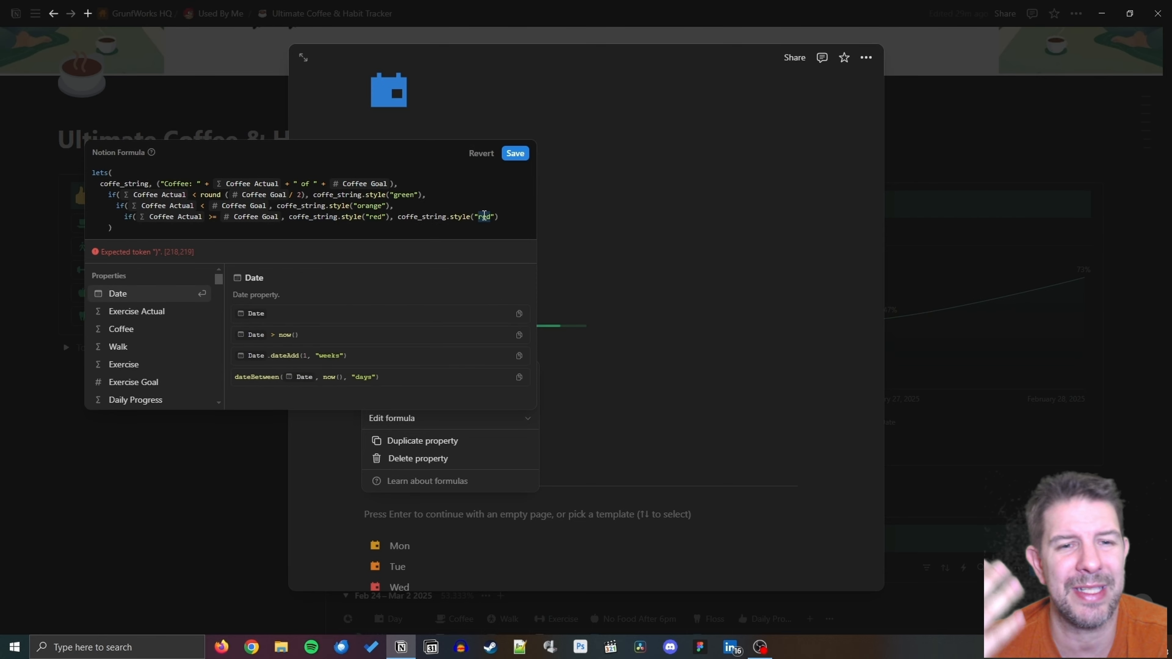
pyautogui.write('blue')
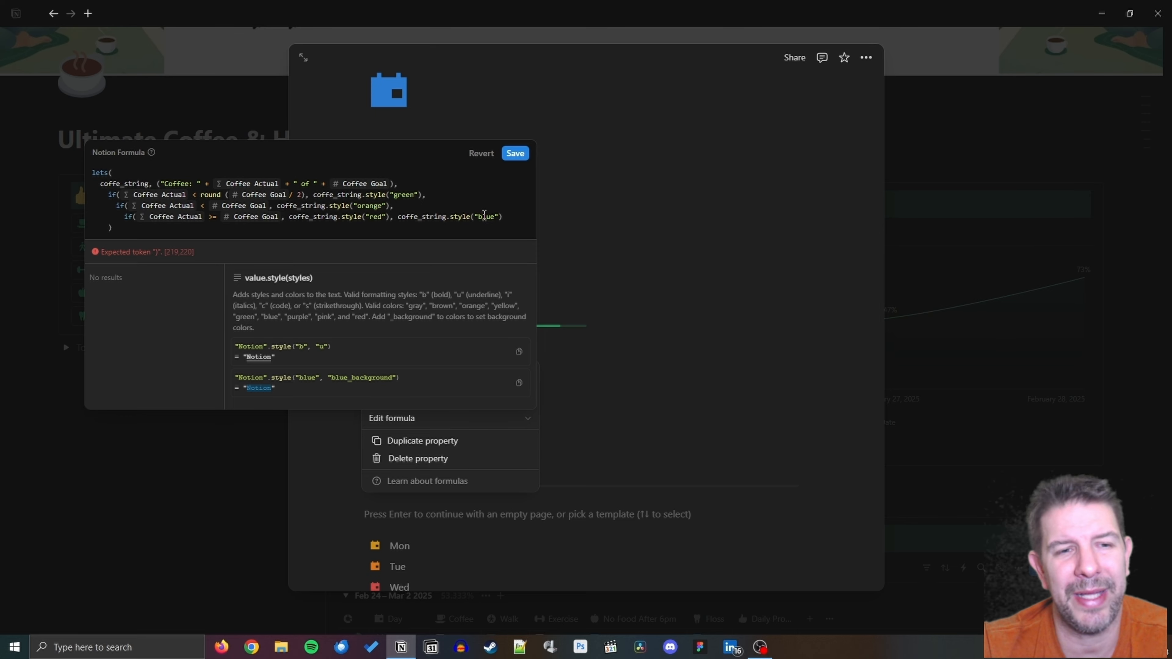
# Close the three nested ifs with closing parentheses on separate lines above the lets closing parenthesis.
pyautogui.hotkey('shift', 'Return')
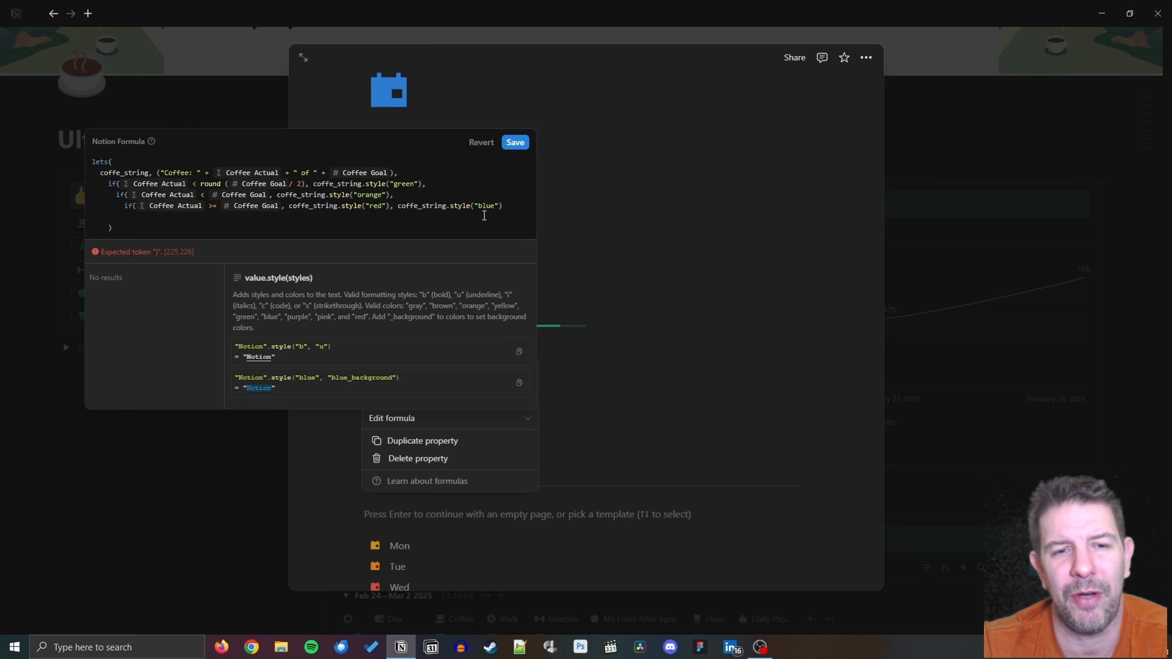
pyautogui.hotkey('shift', 'Return')
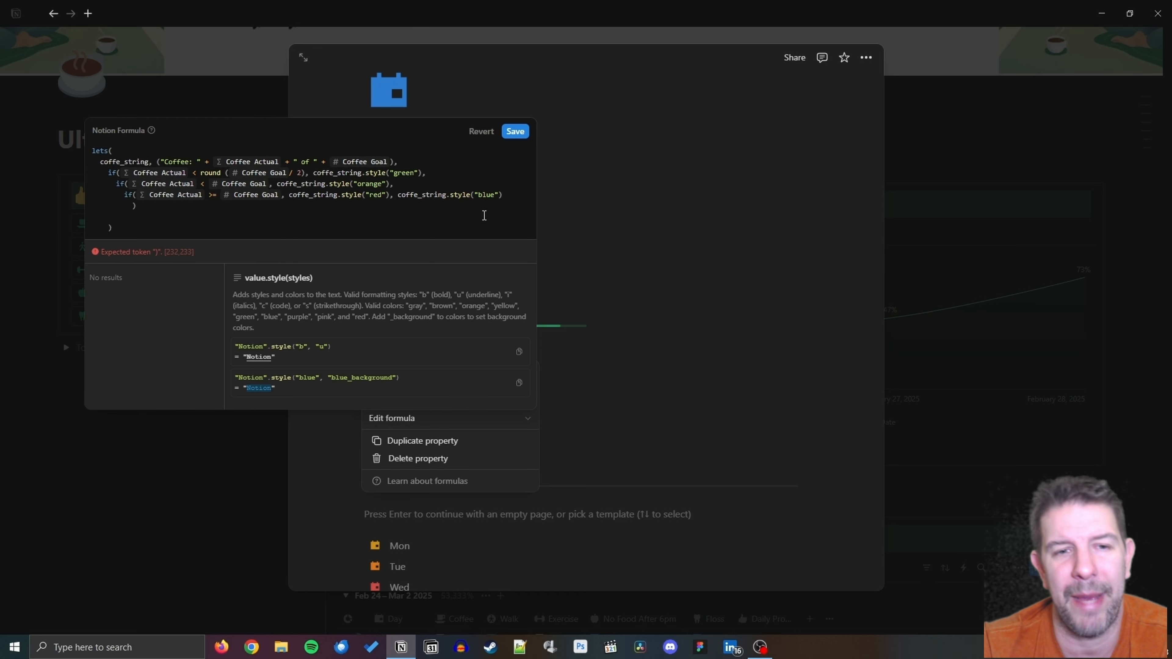
pyautogui.press('BackSpace')
pyautogui.write(')')
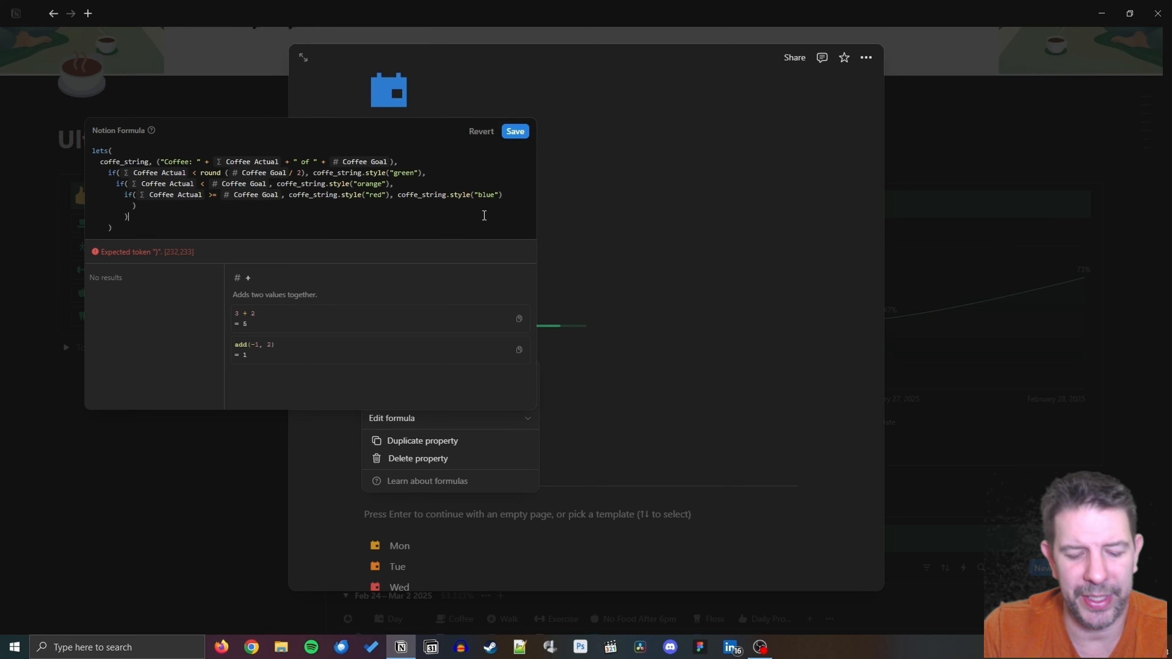
pyautogui.hotkey('shift', 'Return')
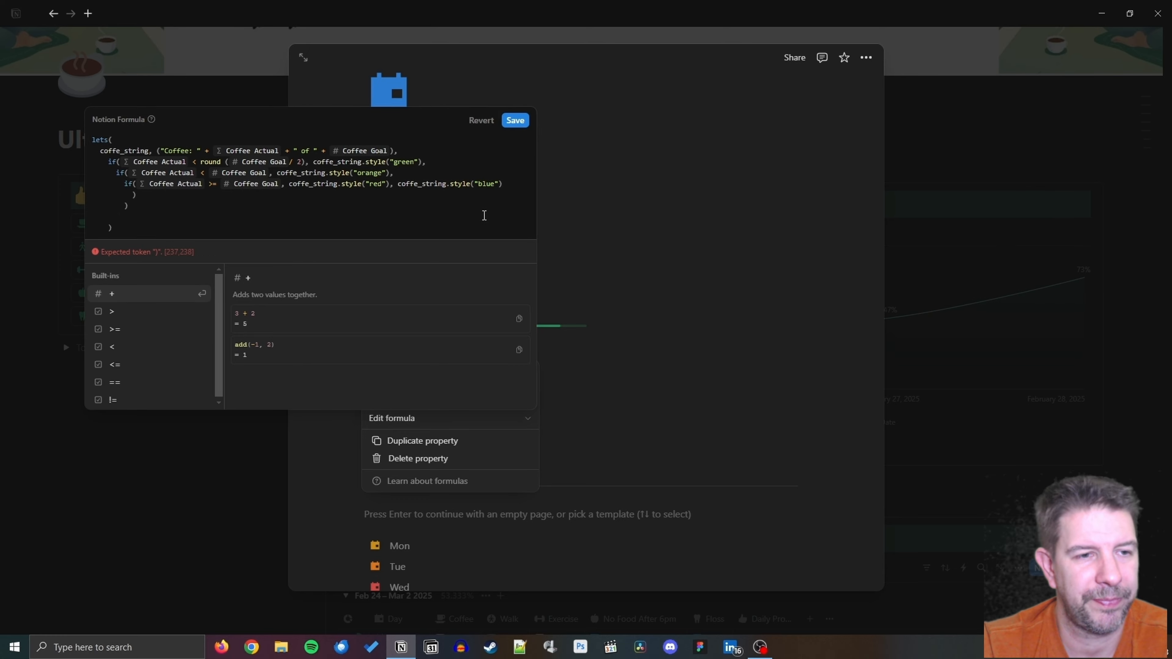
pyautogui.write(')')
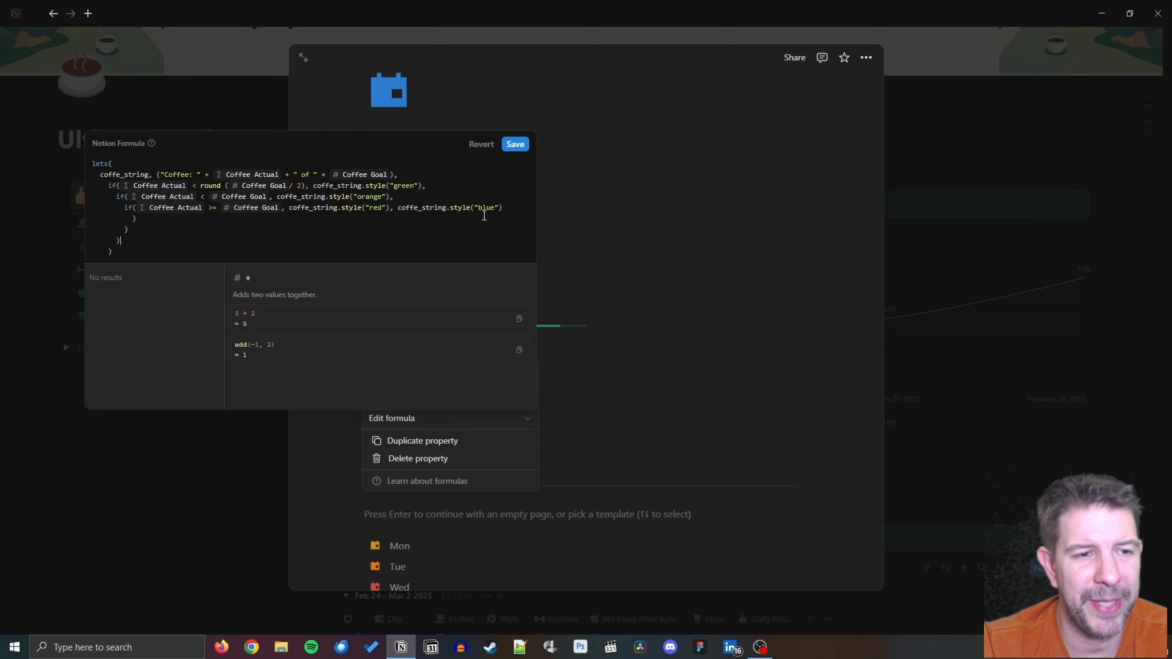
# Save the Coffee Report formula and close the Fri page.
pyautogui.click(512, 145)
pyautogui.click(717, 438)
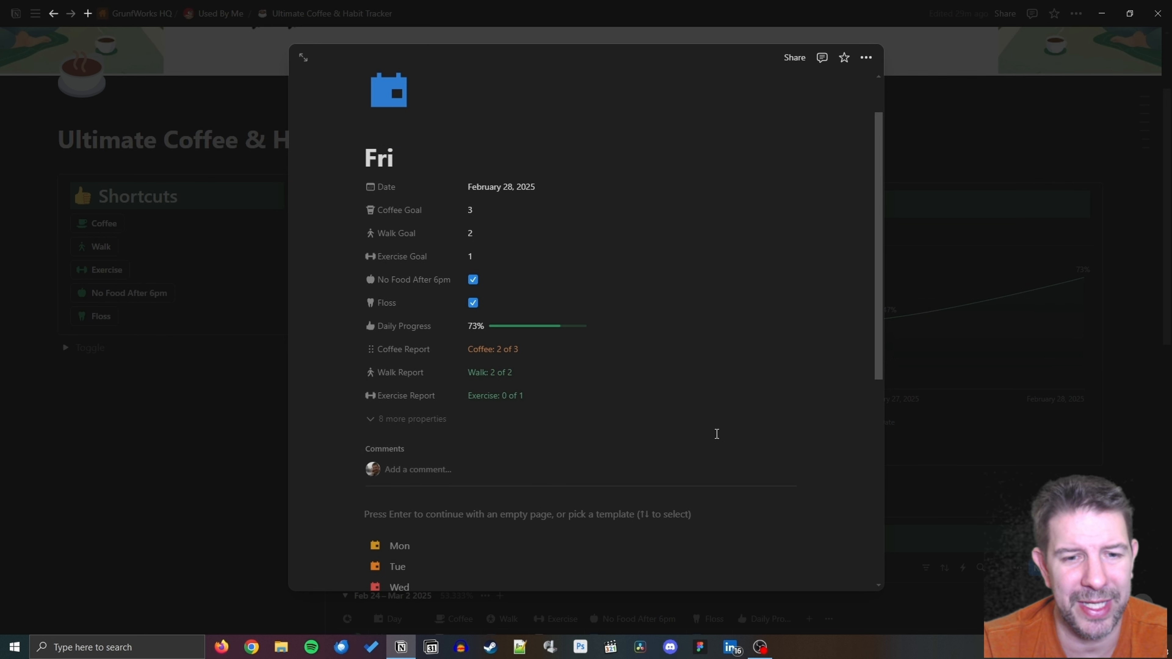
pyautogui.click(202, 436)
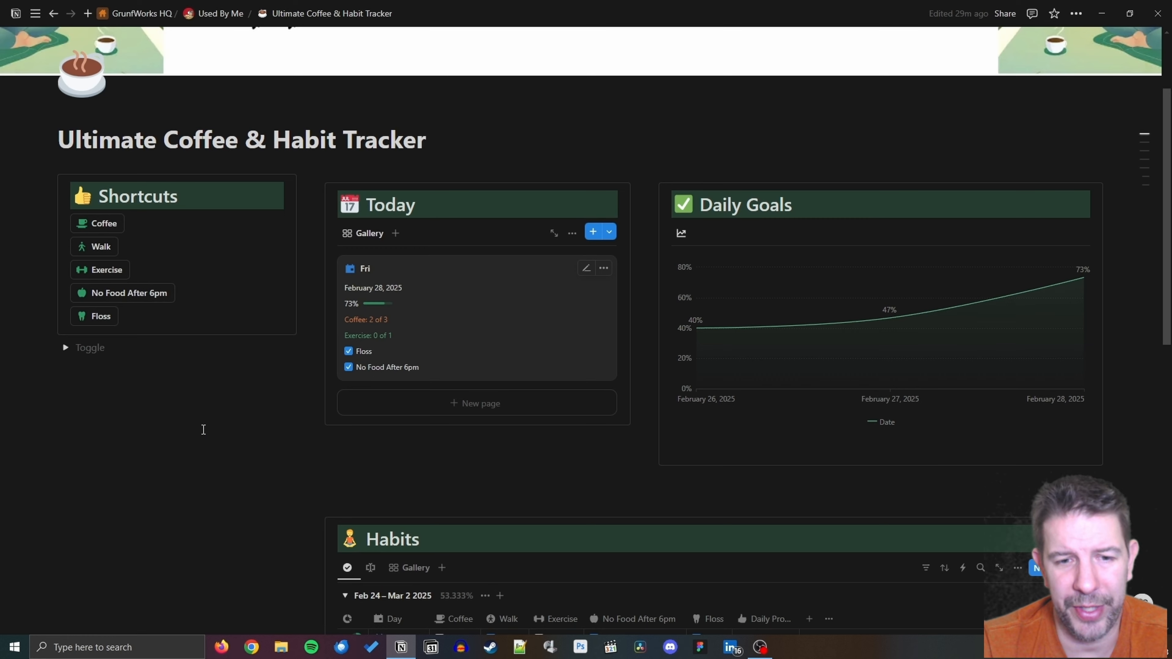
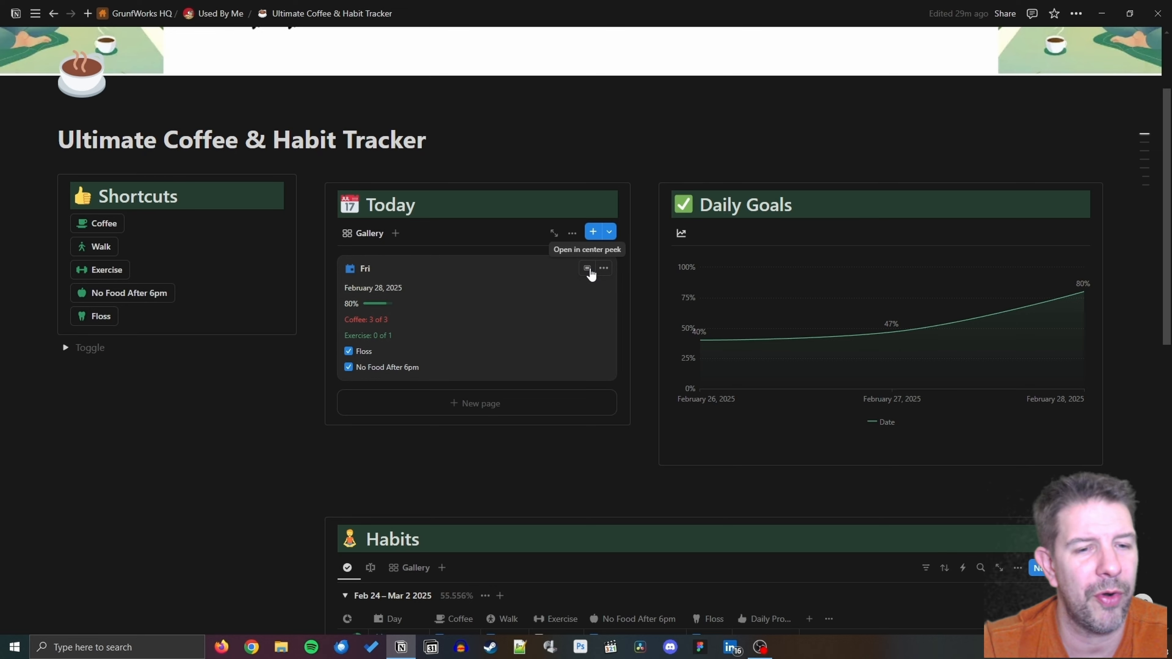
# Reopen the Fri page from the Today gallery and copy the entire Coffee Report formula.
pyautogui.click(590, 273)
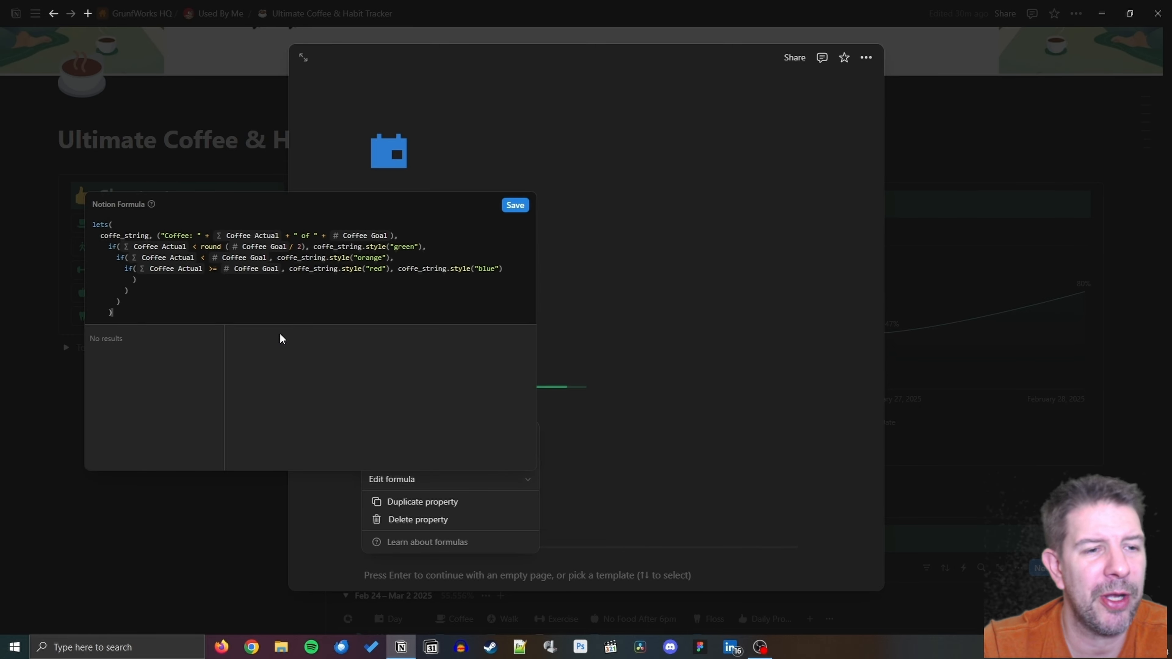
pyautogui.moveTo(280, 314); pyautogui.dragTo(49, 225)
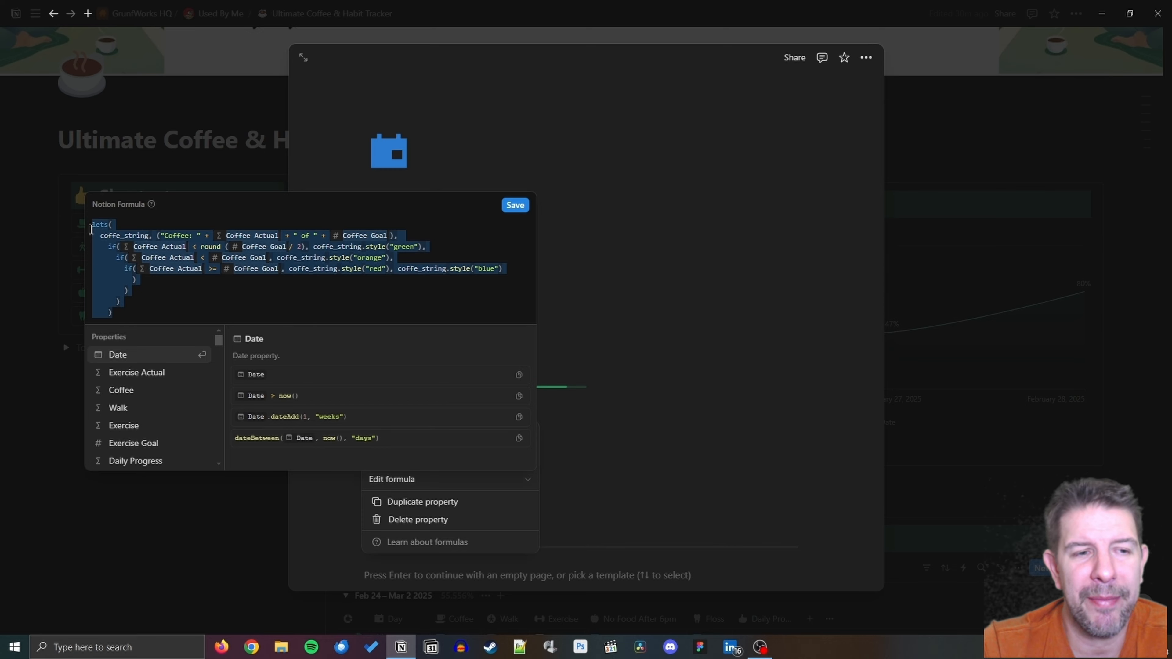
pyautogui.click(217, 517)
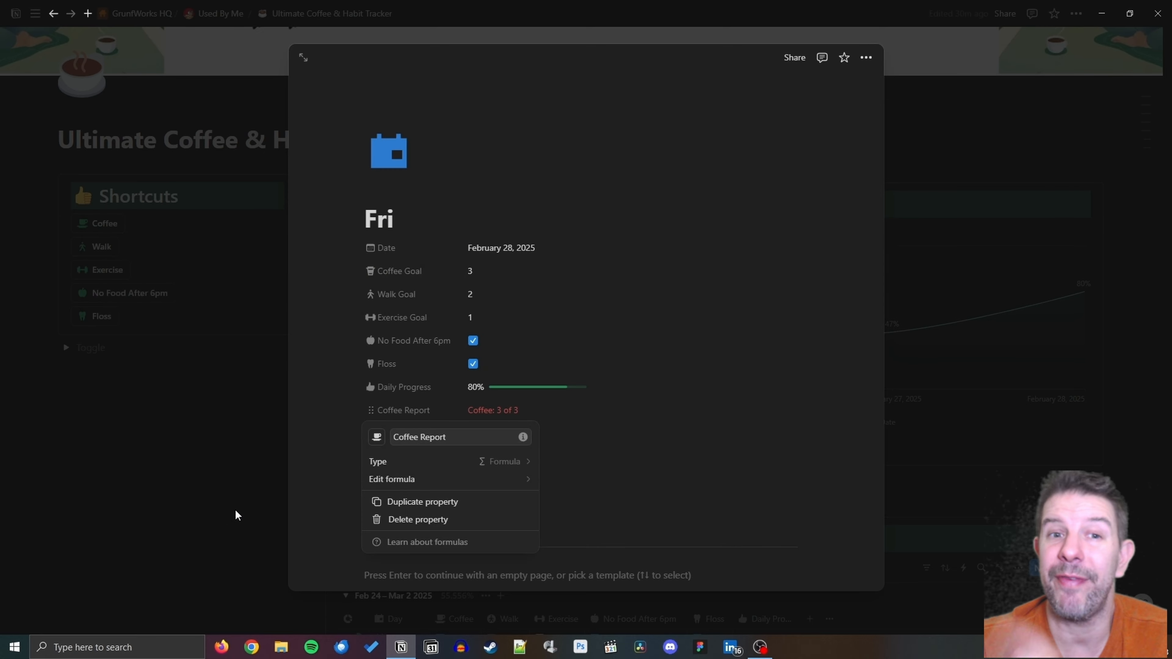
pyautogui.press('Escape')
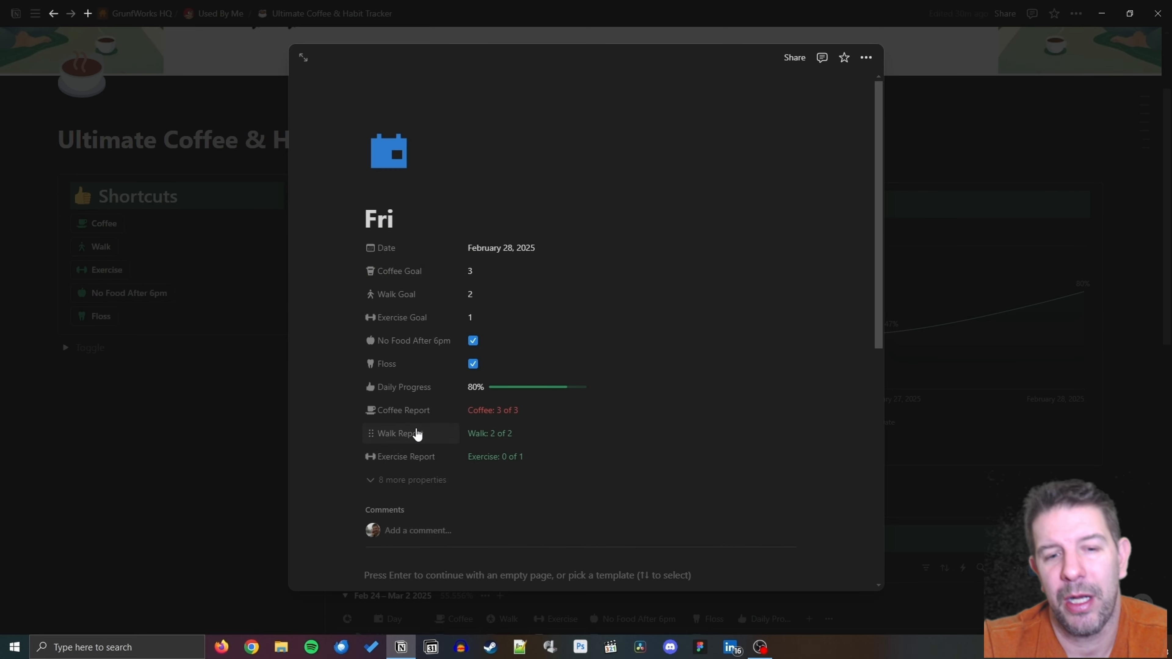
# Open the Walk Report formula for editing and replace all of it with the copied Coffee Report formula.
pyautogui.click(417, 434)
pyautogui.click(490, 473)
pyautogui.click(427, 503)
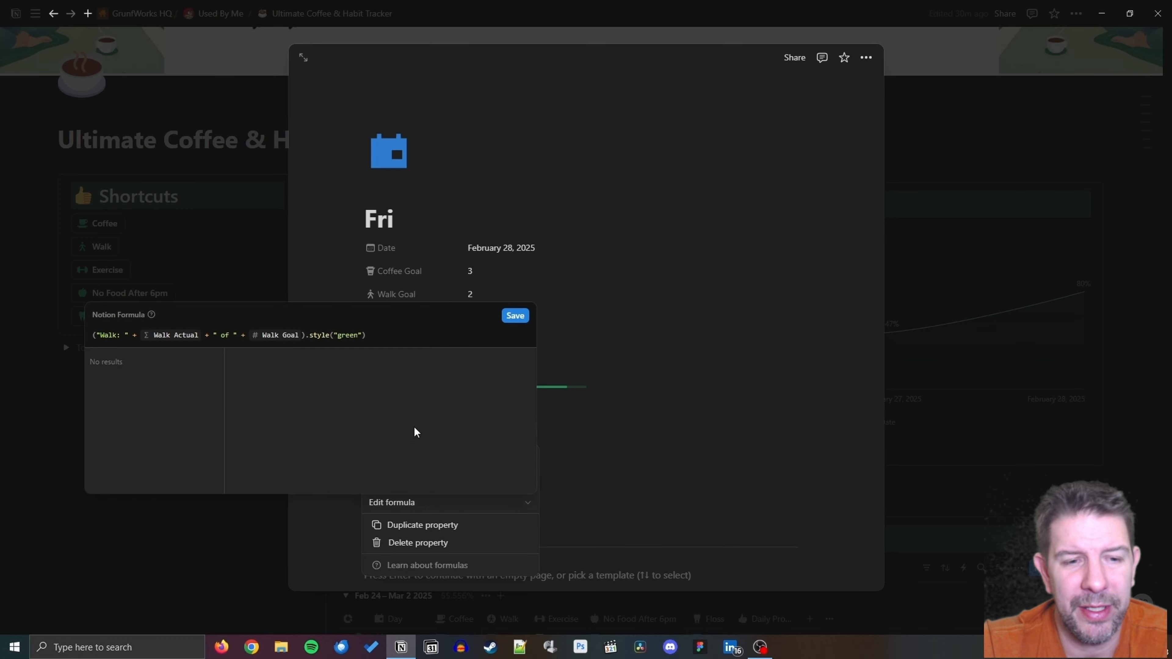
pyautogui.hotkey('ctrl', 'a')
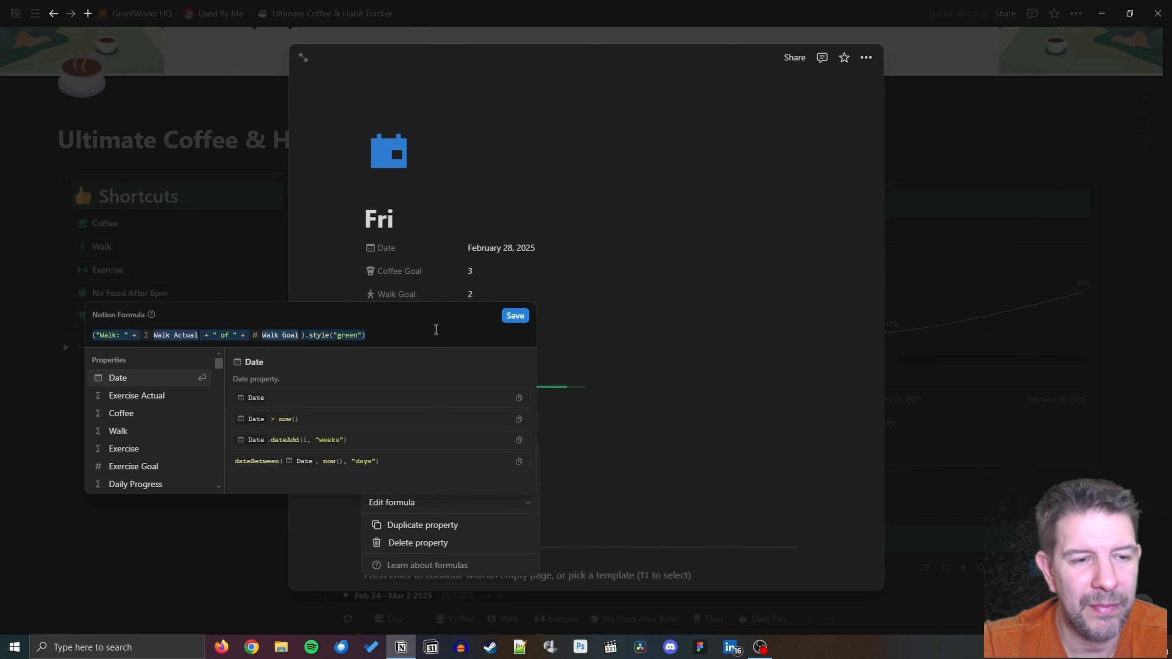
pyautogui.hotkey('ctrl', 'v')
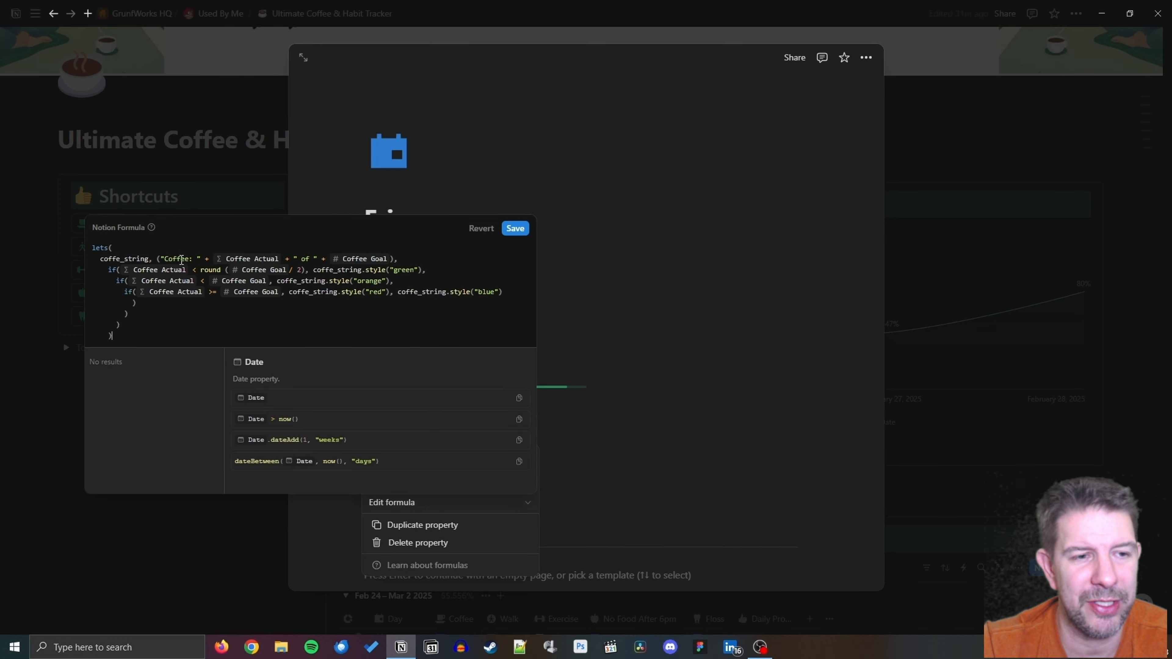
# In the Walk Report's string definition, change the label to "Walk: " and replace Coffee Actual with Walk Actual.
pyautogui.doubleClick(180, 259)
pyautogui.write('Walk')
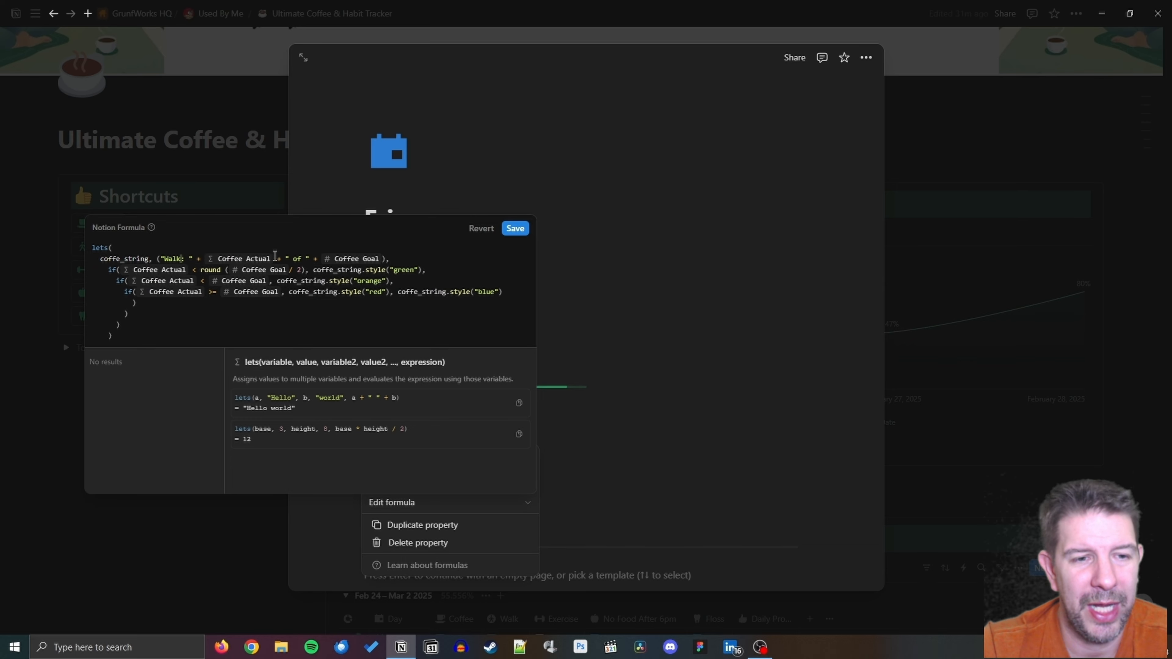
pyautogui.click(274, 258)
pyautogui.press('BackSpace')
pyautogui.write('Walk')
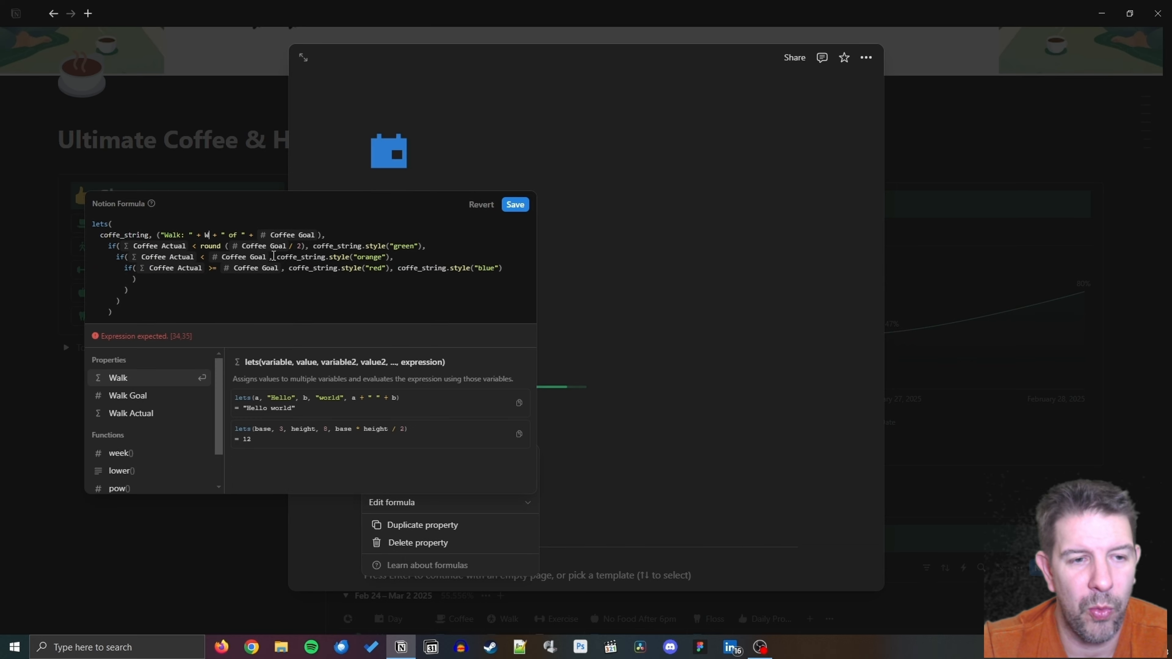
pyautogui.press('Down')
pyautogui.press('Down')
pyautogui.press('Return')
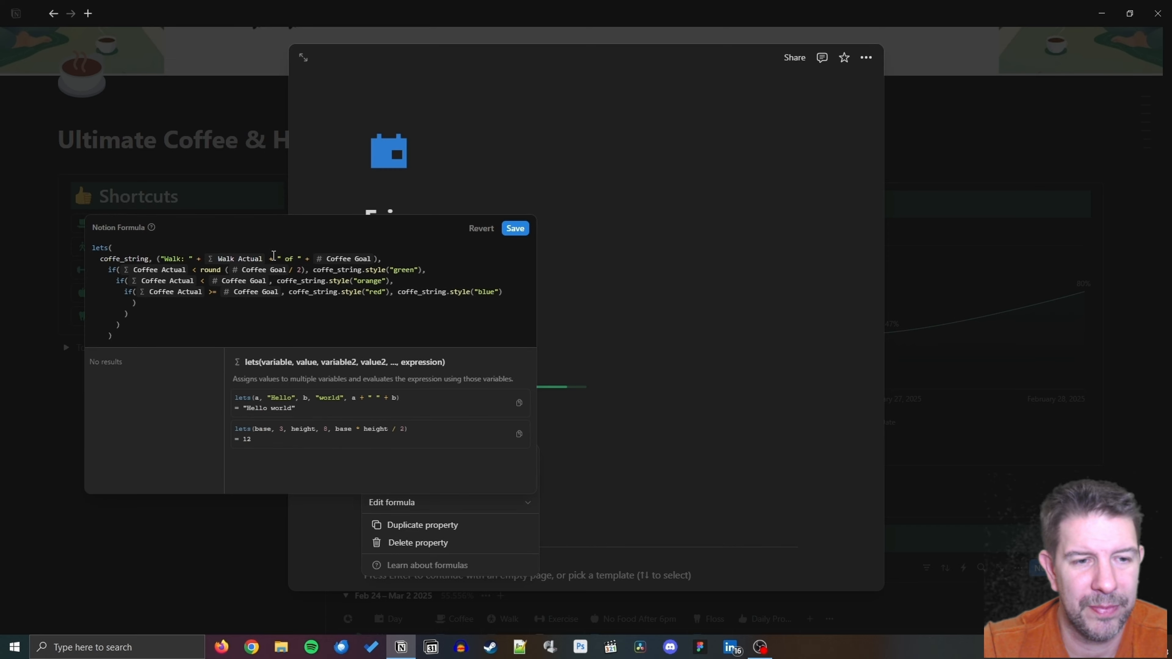
# Replace Coffee Goal with Walk Goal in the Walk Report's string definition.
pyautogui.click(375, 259)
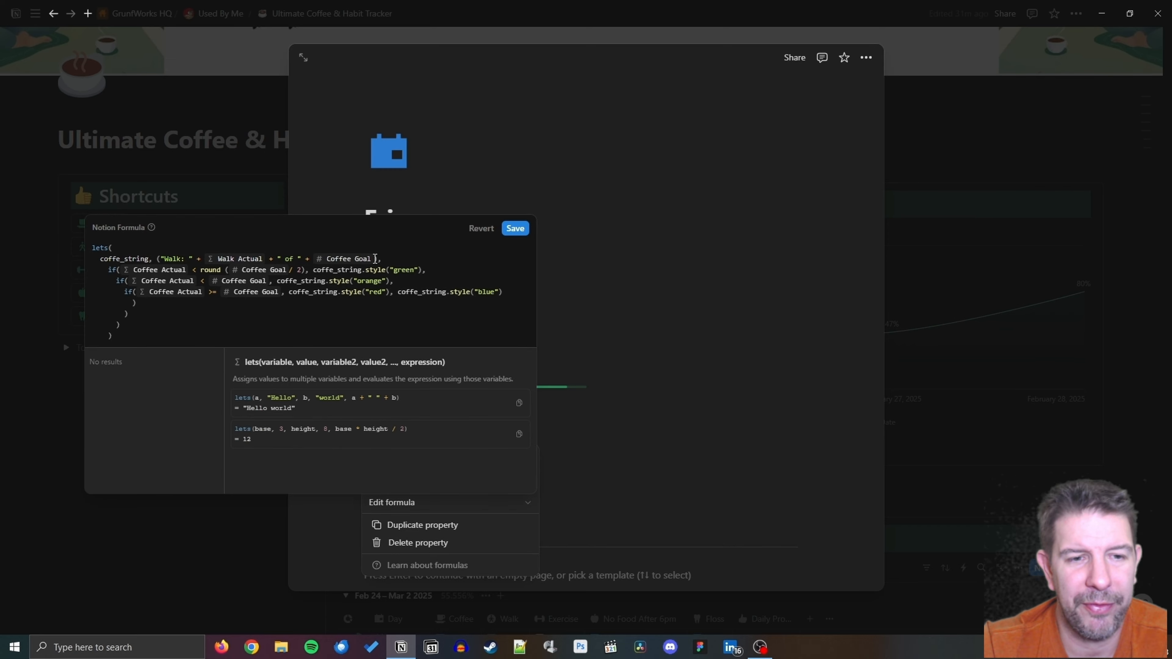
pyautogui.press('BackSpace')
pyautogui.write('Walk')
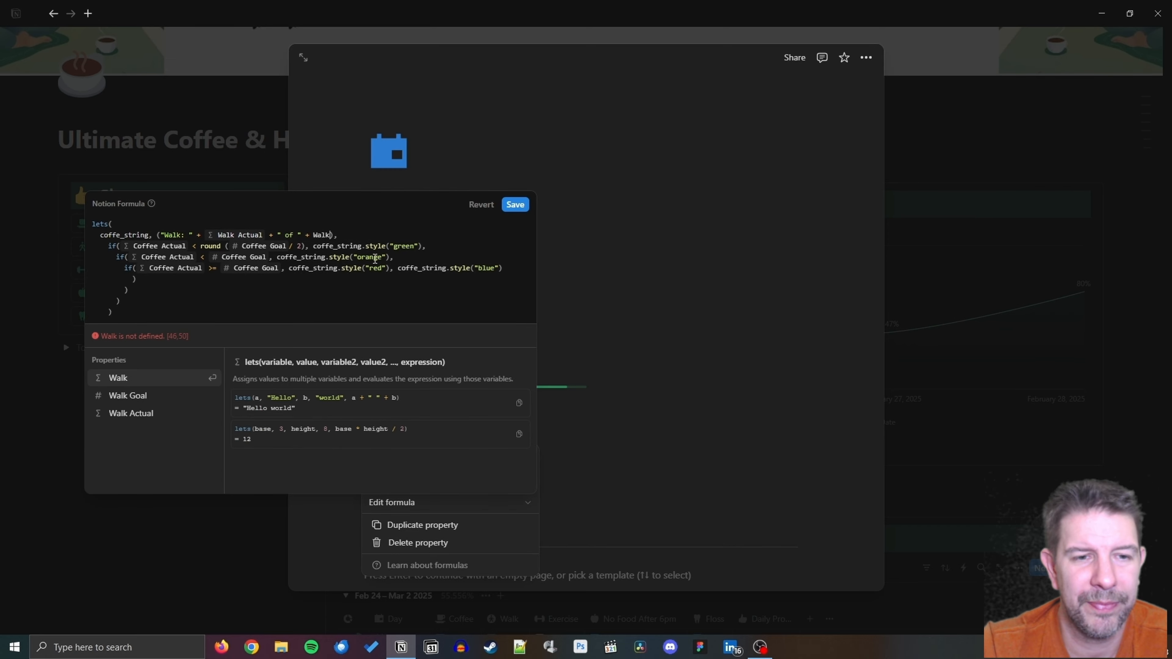
pyautogui.click(172, 395)
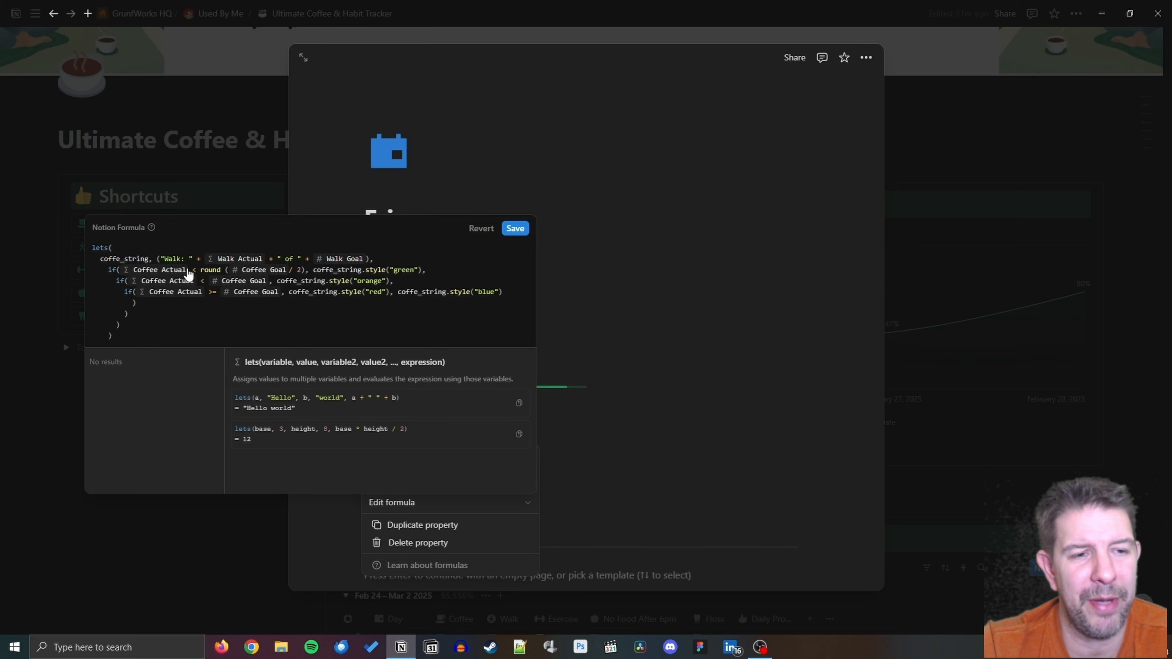
# In the Walk Report's first if condition, replace Coffee Actual with Walk Actual and Coffee Goal with Walk Goal.
pyautogui.click(191, 270)
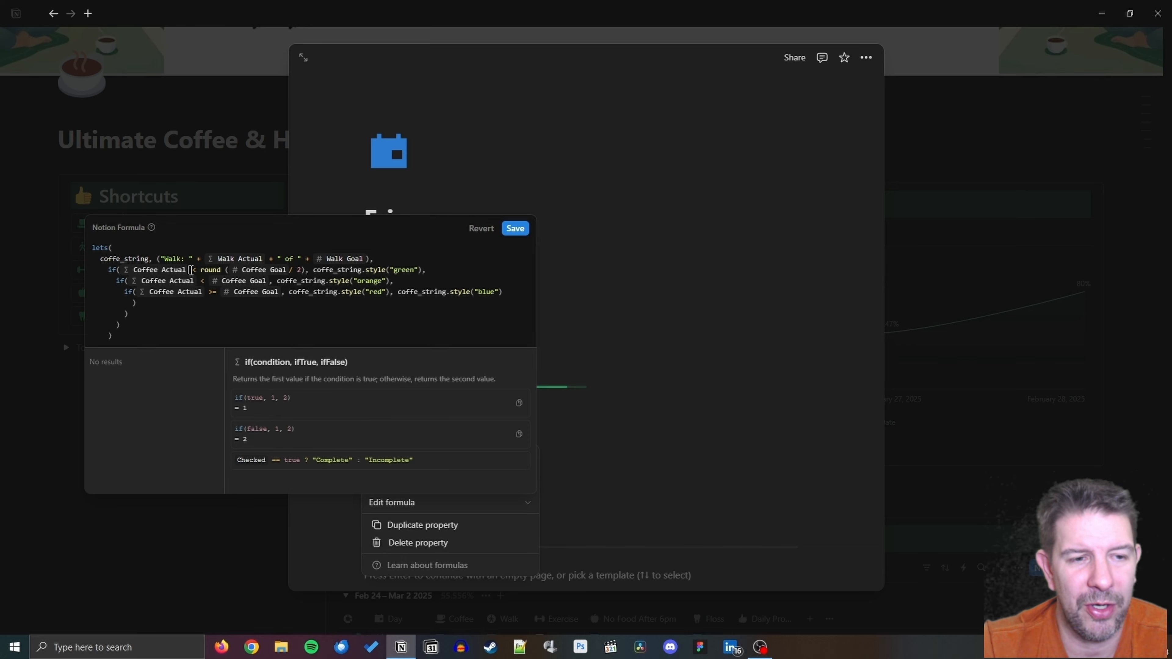
pyautogui.press('BackSpace')
pyautogui.write('Walk')
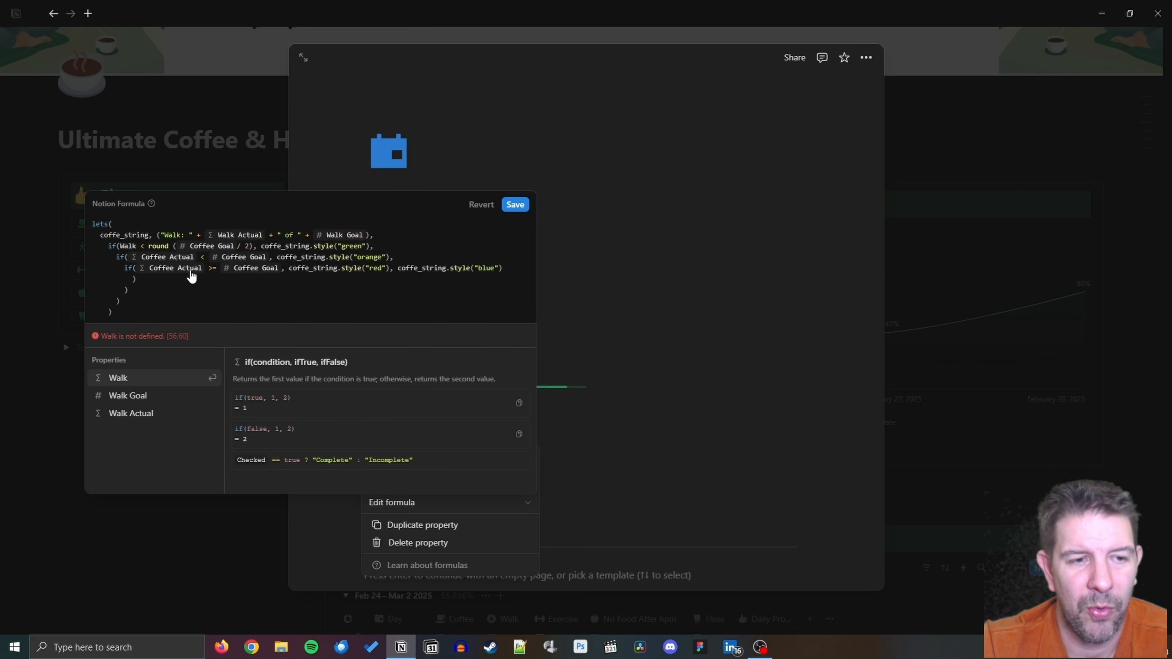
pyautogui.press('Down')
pyautogui.press('Down')
pyautogui.press('Return')
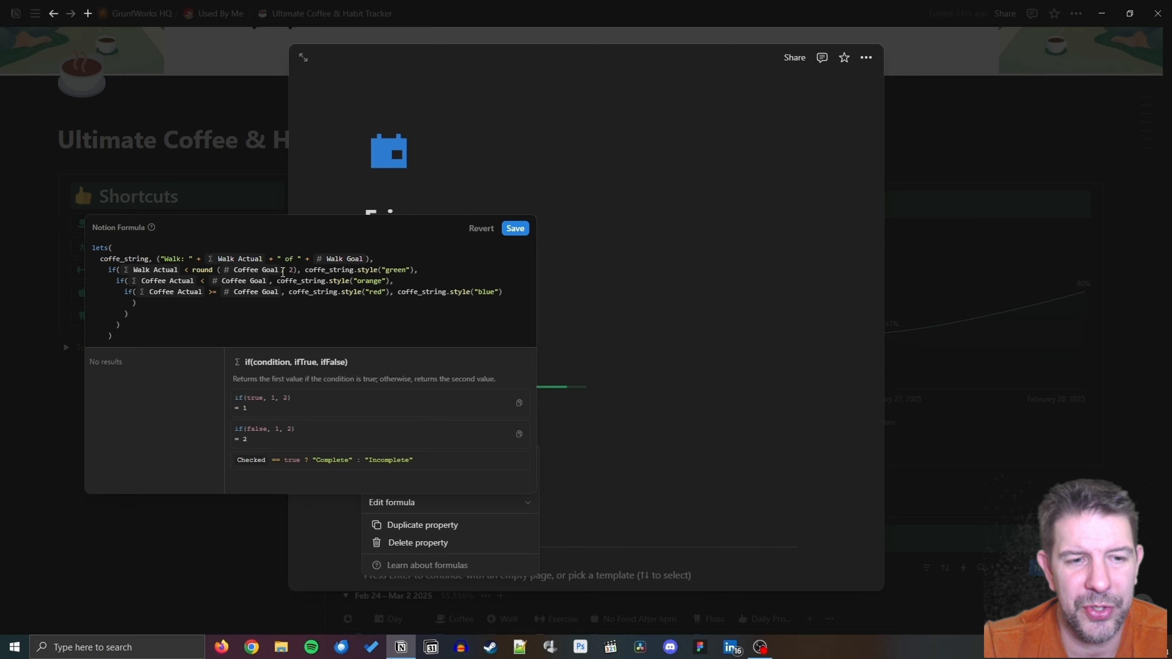
pyautogui.click(282, 270)
pyautogui.press('BackSpace')
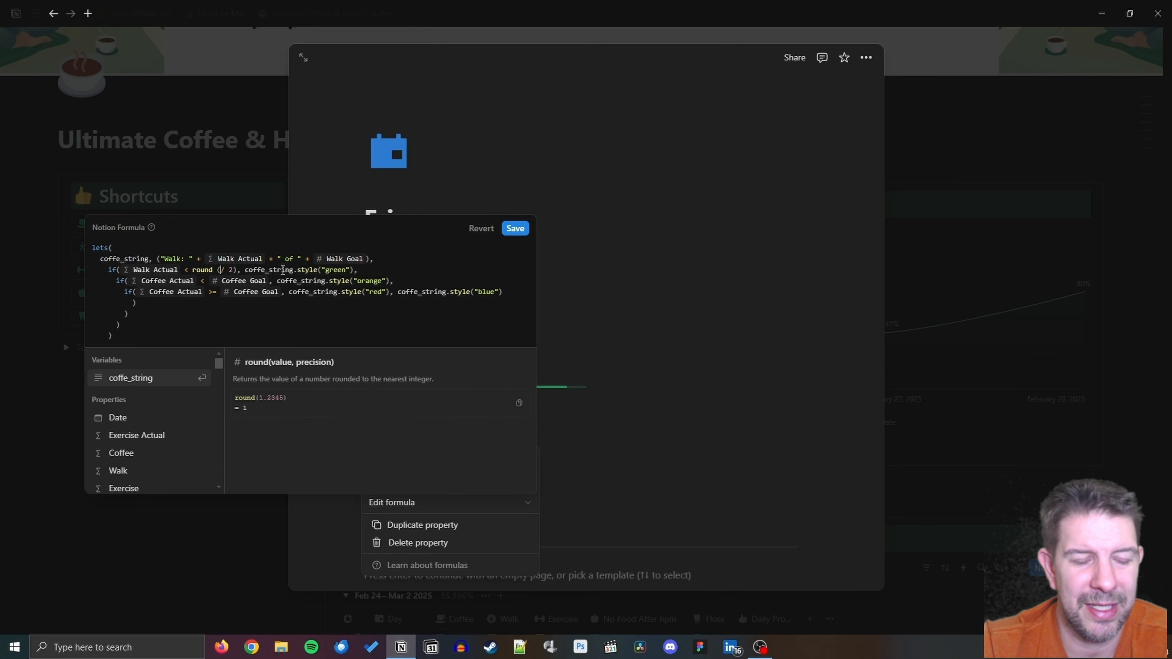
pyautogui.write('Walk')
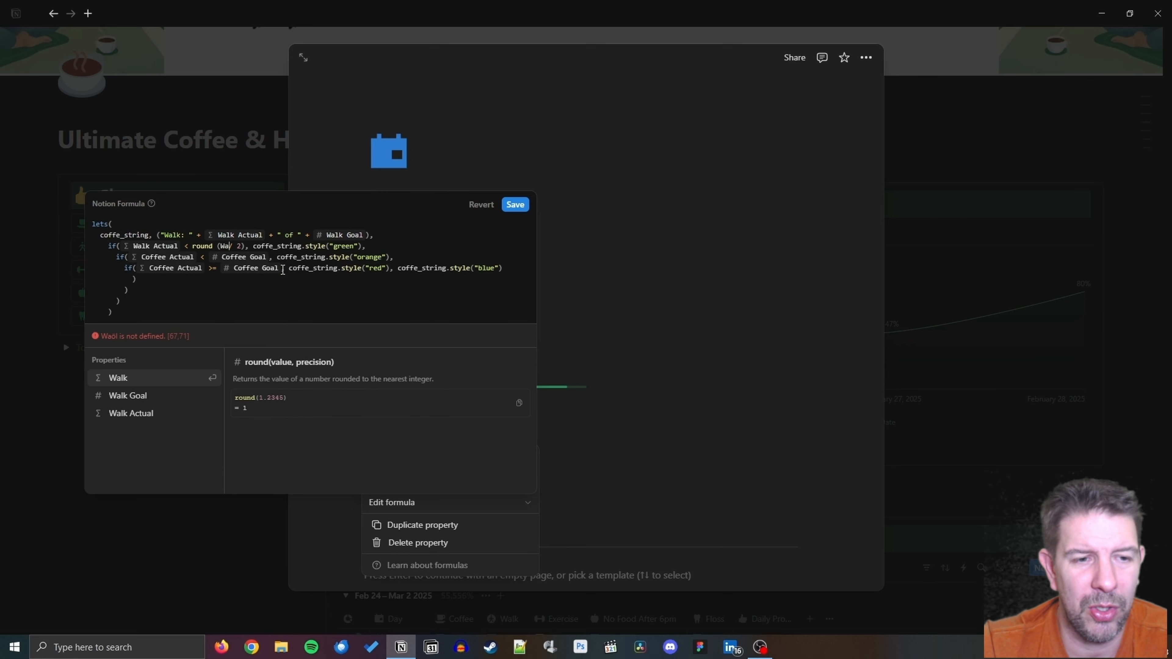
pyautogui.press('Down')
pyautogui.press('Return')
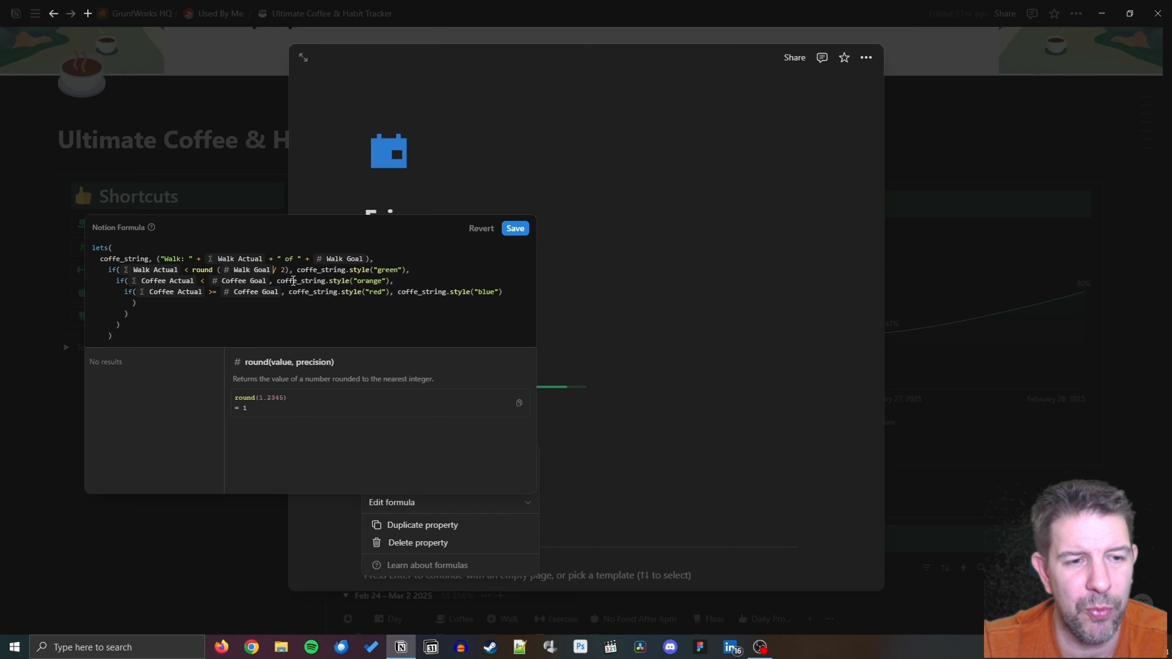
# Change the style color of the first if condition's result to "red".
pyautogui.doubleClick(391, 270)
pyautogui.write('re')
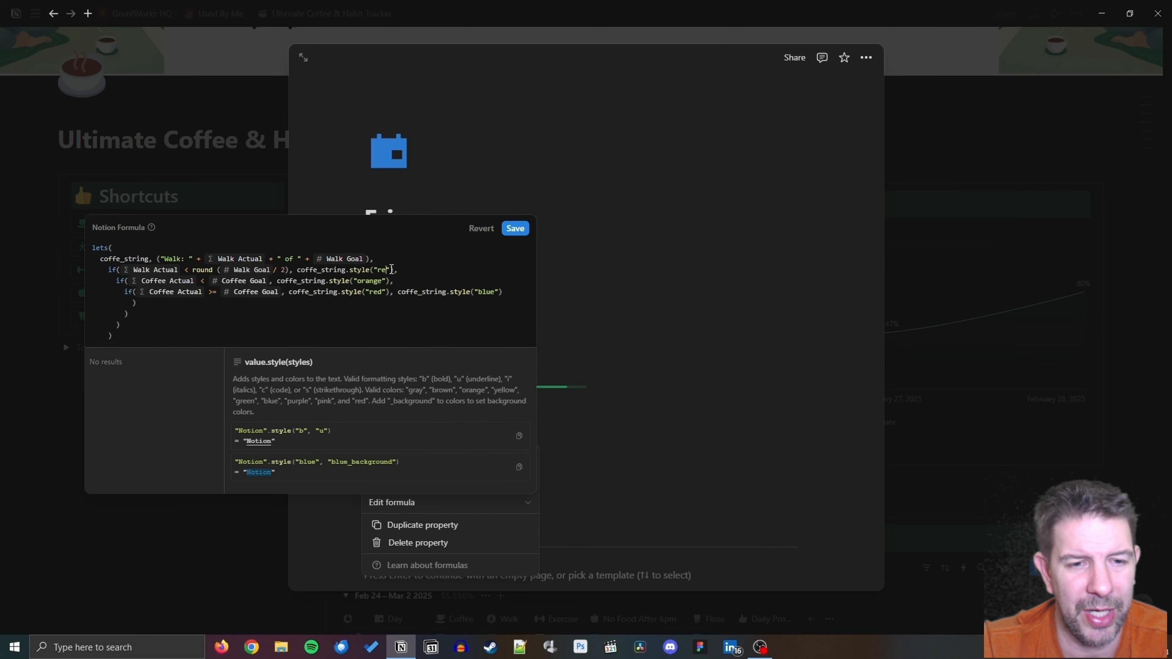
pyautogui.write('d')
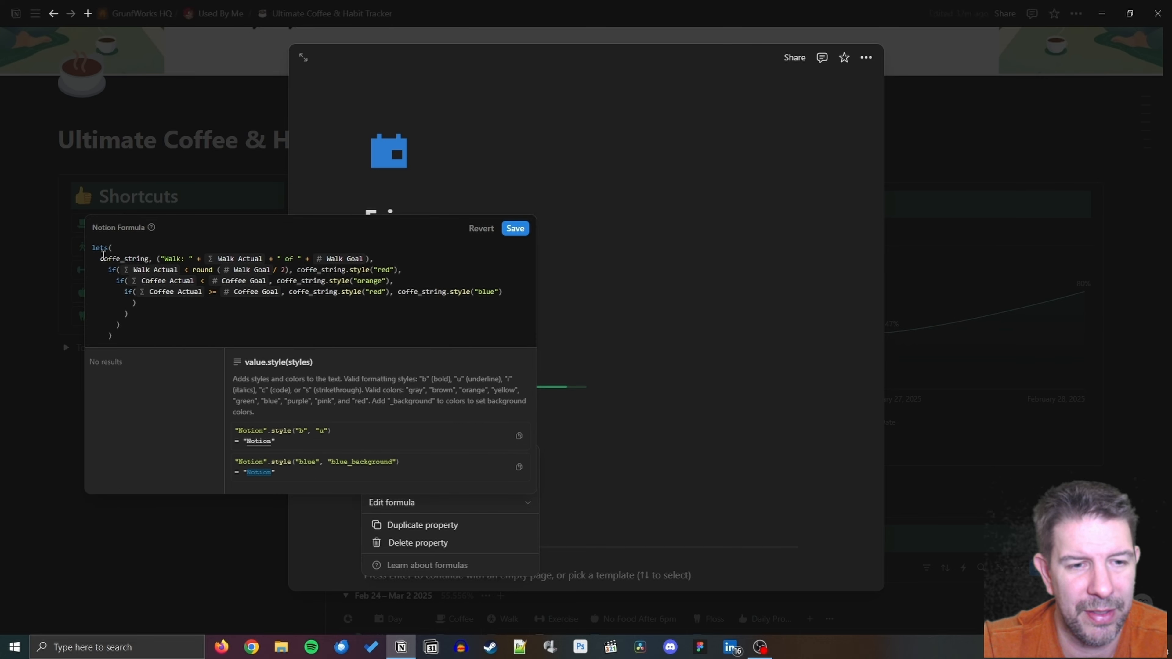
# Rename the variable coffe_string to walk_string in its lets definition and copy the new name.
pyautogui.click(101, 258)
pyautogui.moveTo(122, 258); pyautogui.dragTo(101, 260)
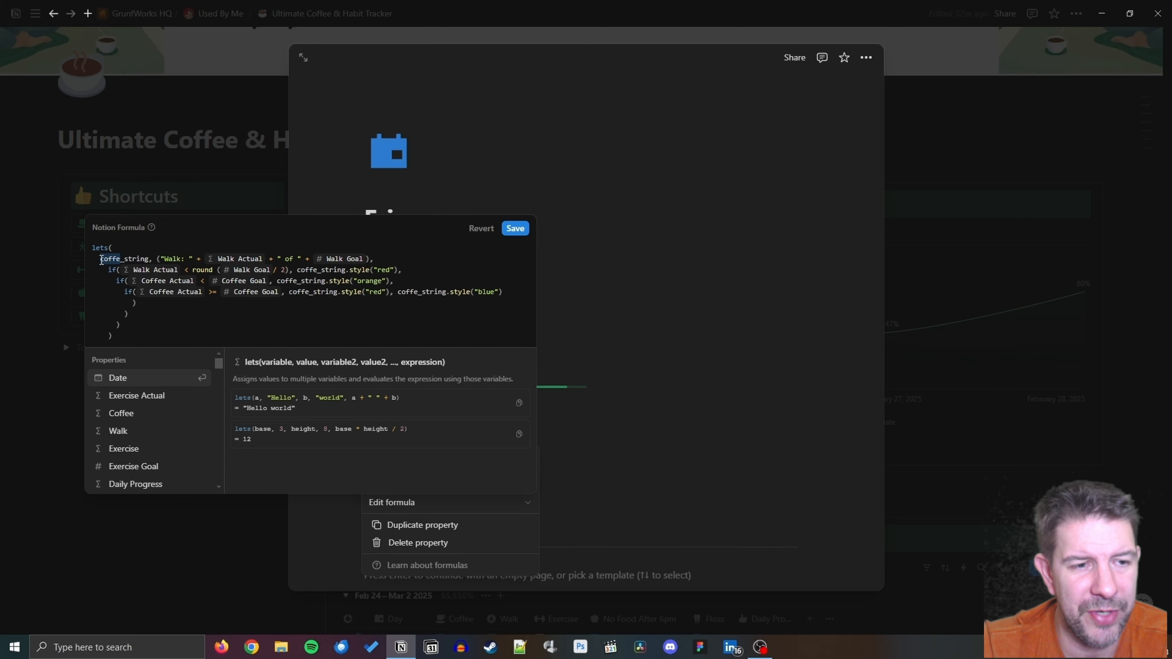
pyautogui.write('Walk')
pyautogui.doubleClick(125, 236)
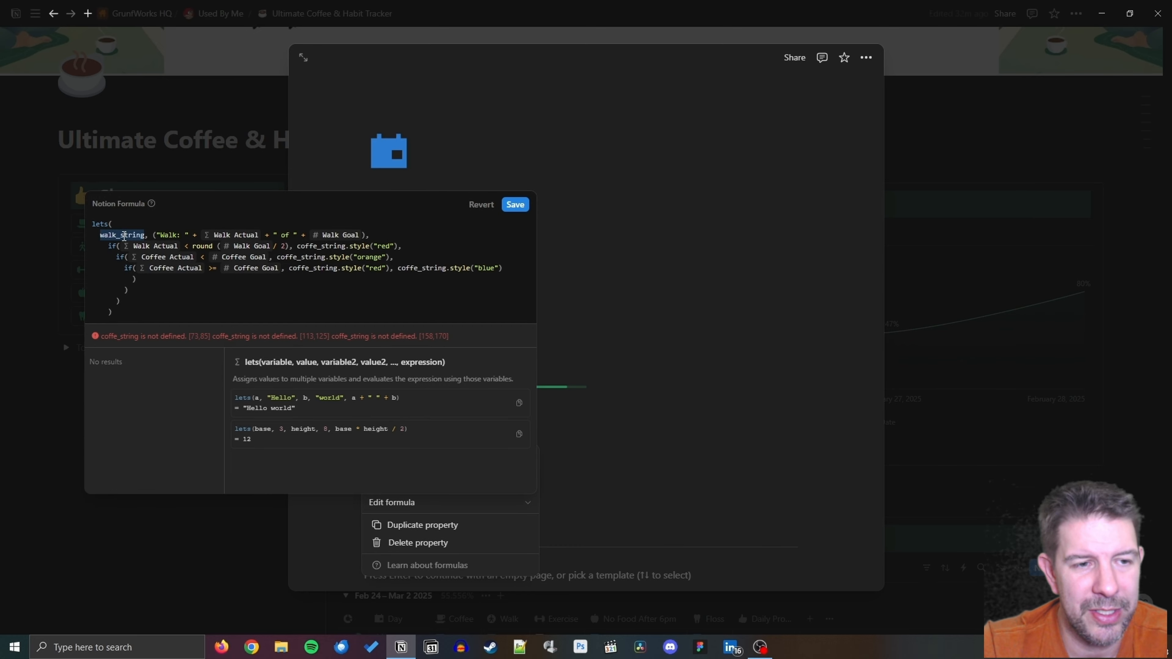
pyautogui.hotkey('ctrl', 'c')
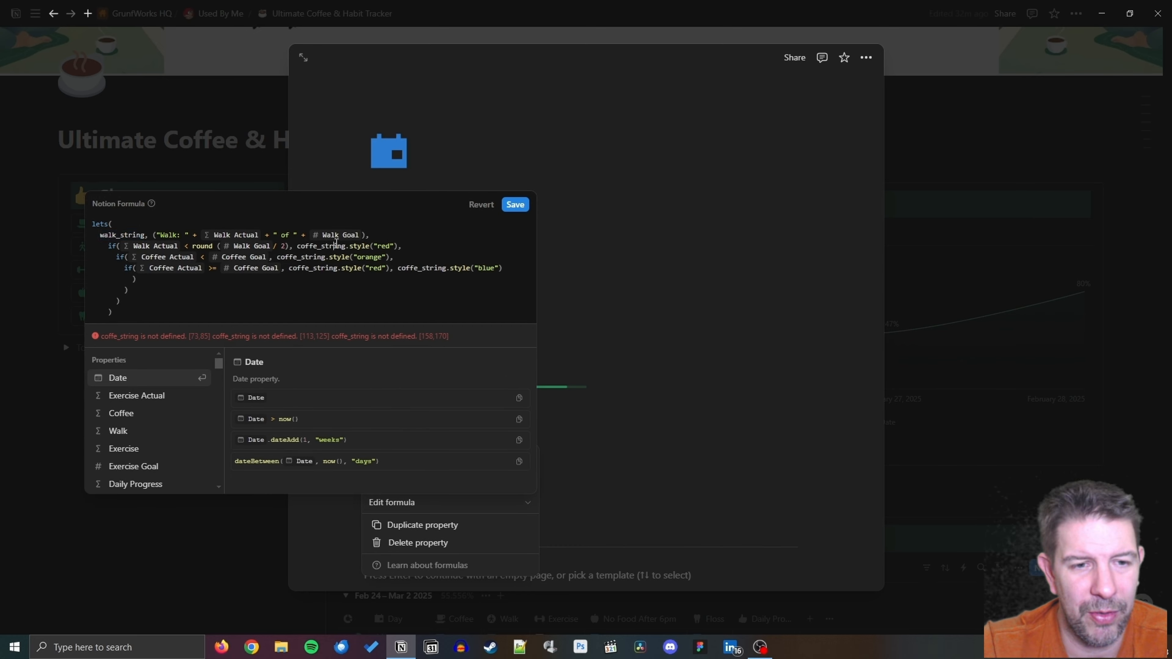
# Replace coffe_string with the copied walk_string in all four style calls of the nested ifs.
pyautogui.doubleClick(338, 246)
pyautogui.hotkey('ctrl', 'v')
pyautogui.hotkey('ctrl', 'v')
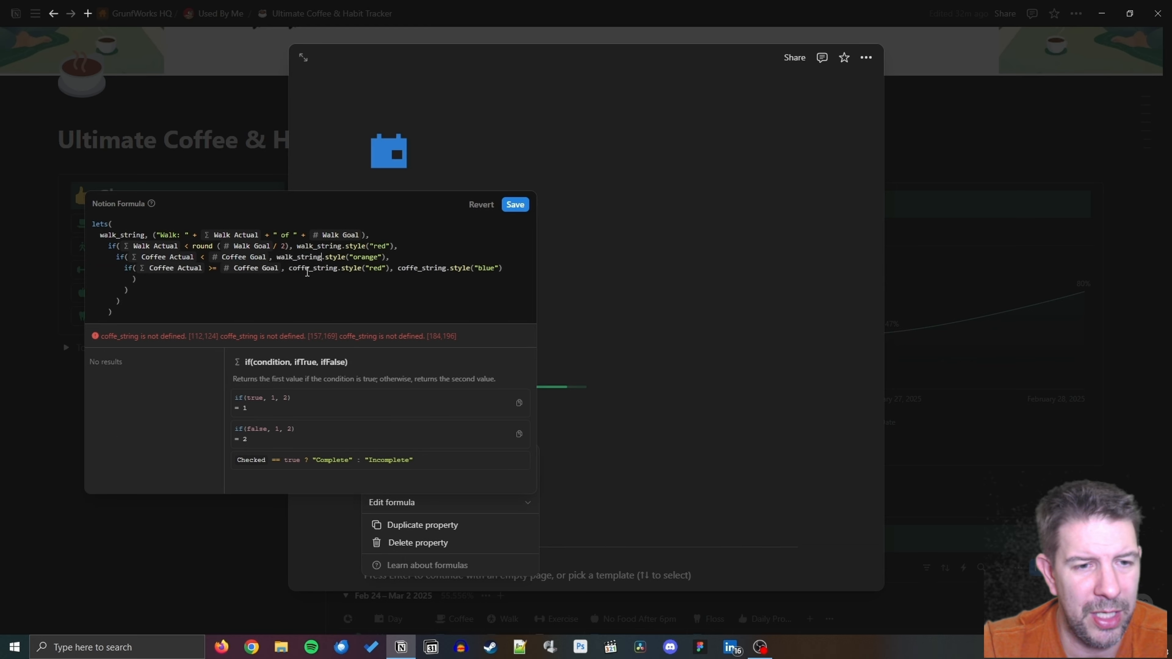
pyautogui.doubleClick(313, 268)
pyautogui.hotkey('ctrl', 'v')
pyautogui.doubleClick(415, 268)
pyautogui.hotkey('ctrl', 'v')
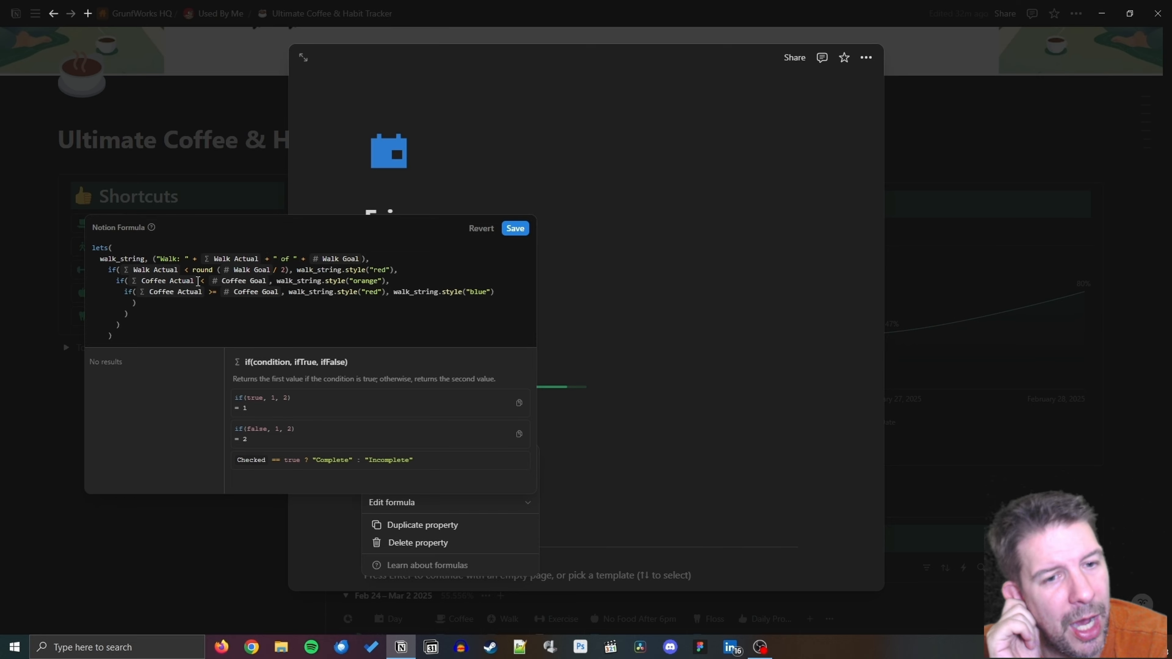
# In the second if condition, replace Coffee Actual with Walk Actual and Coffee Goal with Walk Goal.
pyautogui.click(198, 282)
pyautogui.press('BackSpace')
pyautogui.write('Walk')
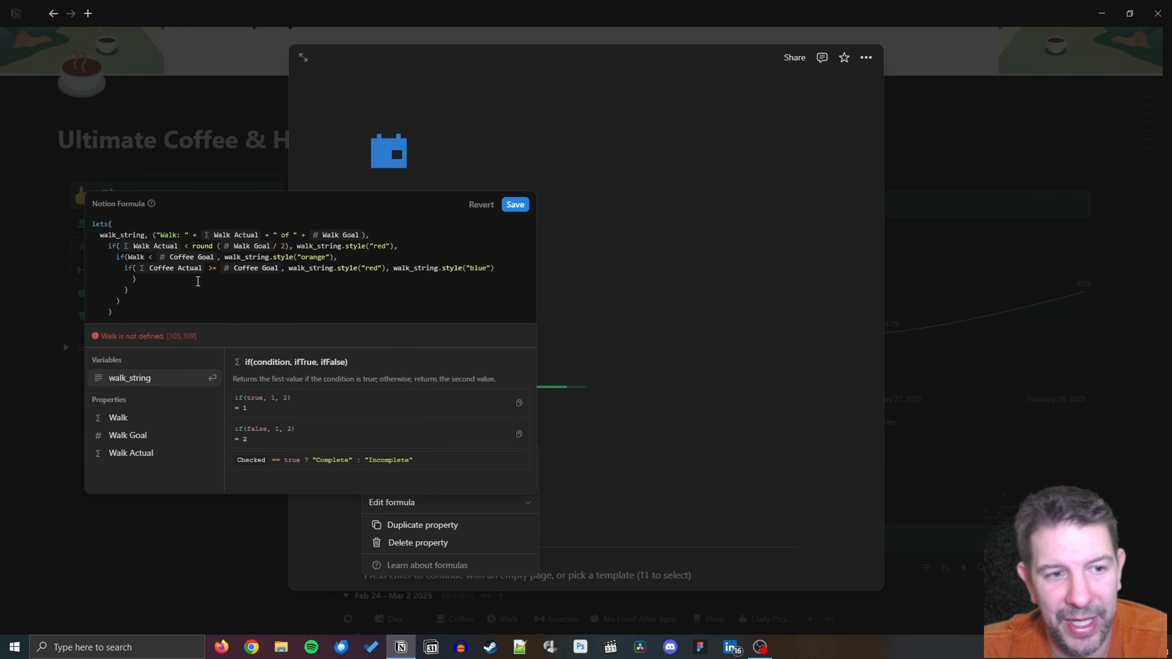
pyautogui.click(184, 453)
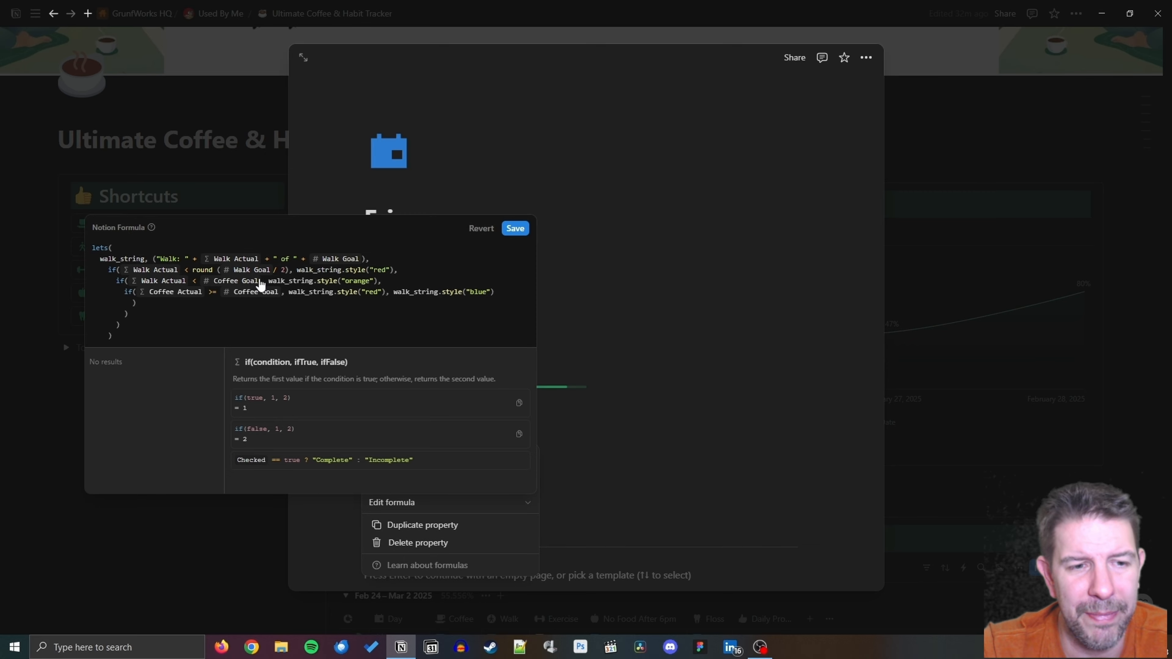
pyautogui.click(261, 284)
pyautogui.press('BackSpace')
pyautogui.write('Wa')
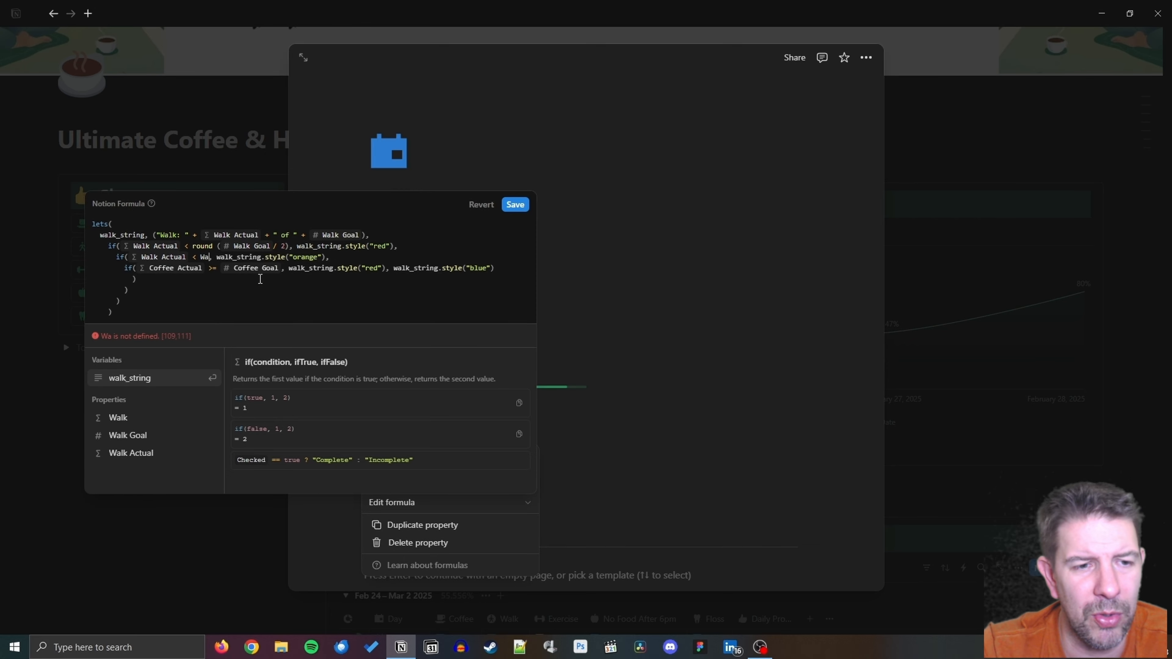
pyautogui.write('lk Goal')
pyautogui.press('Return')
# In the third if condition, replace Coffee Actual with Walk Actual and Coffee Goal with Walk Goal.
pyautogui.click(209, 292)
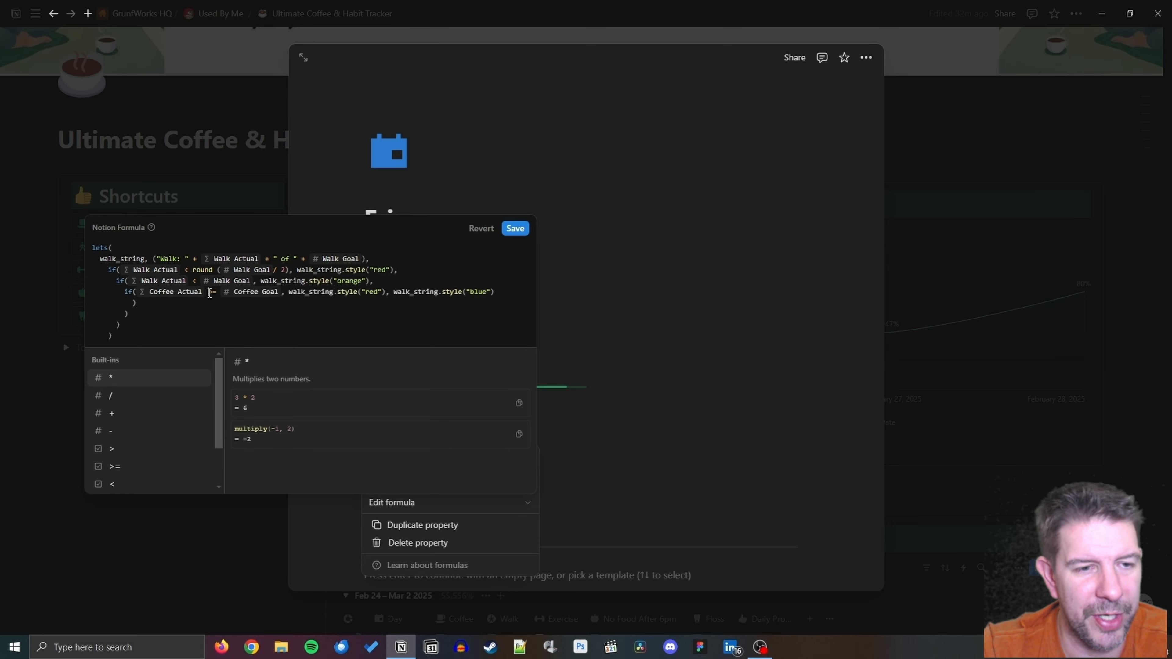
pyautogui.press('BackSpace')
pyautogui.write('Walk')
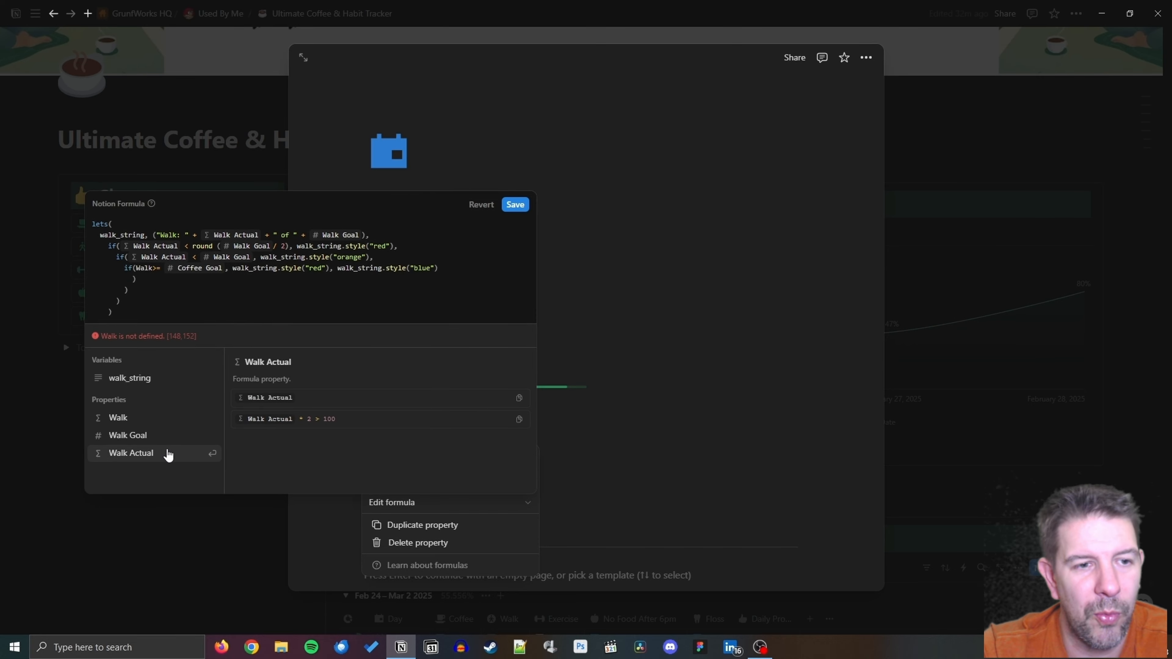
pyautogui.click(167, 453)
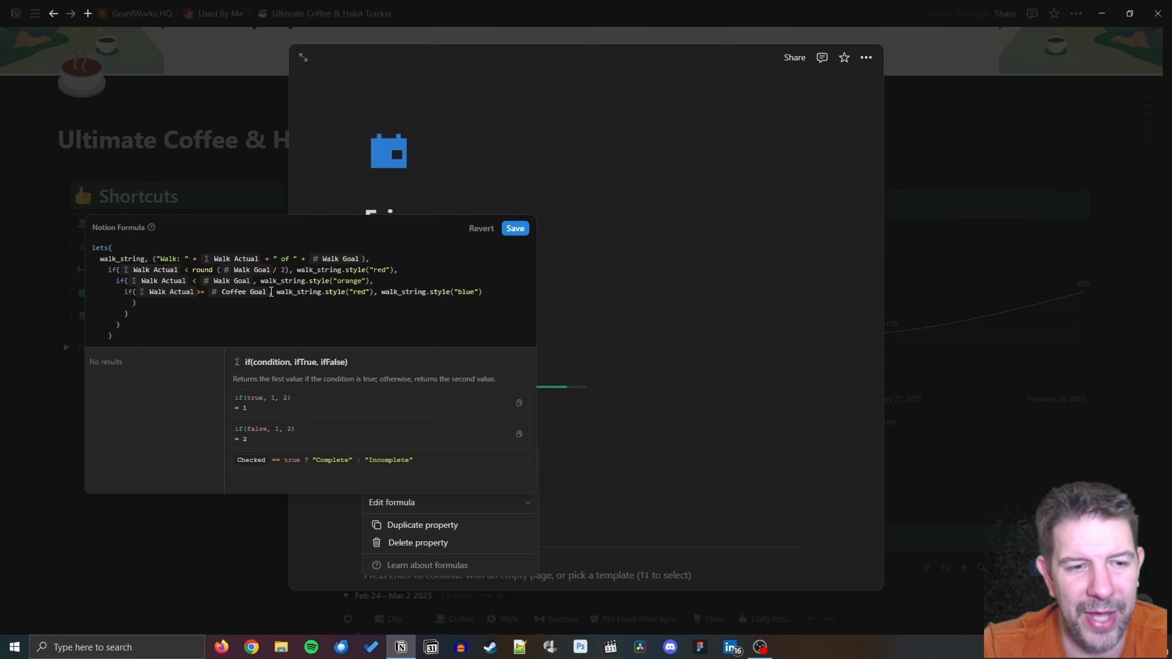
pyautogui.press('BackSpace')
pyautogui.write('Walk')
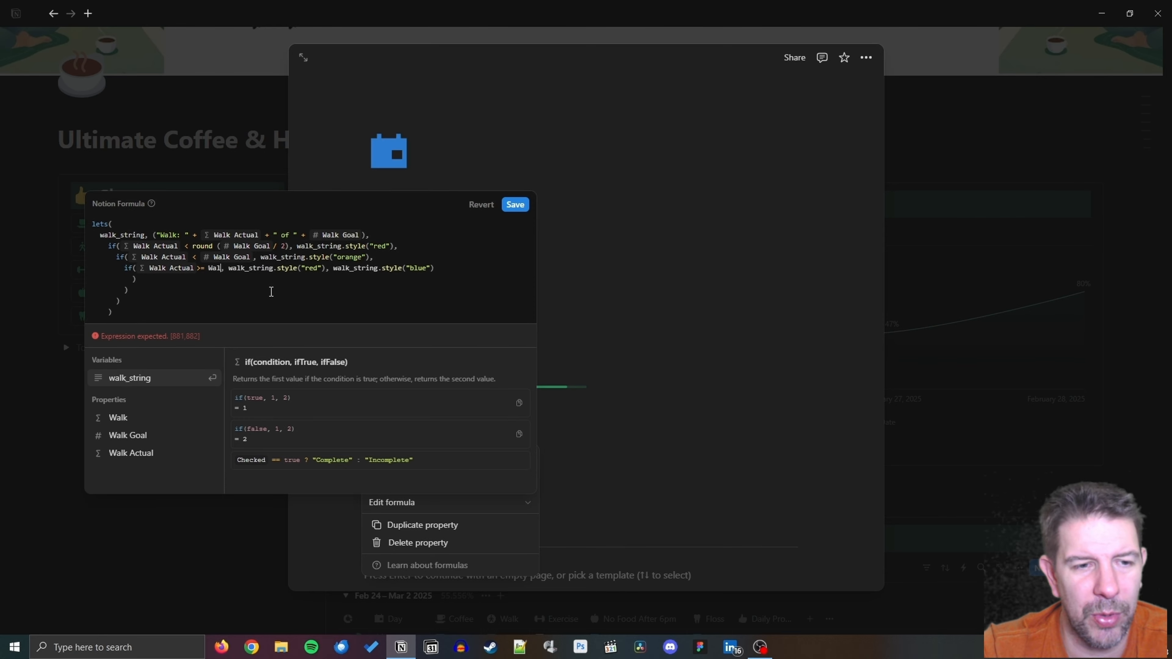
pyautogui.click(216, 436)
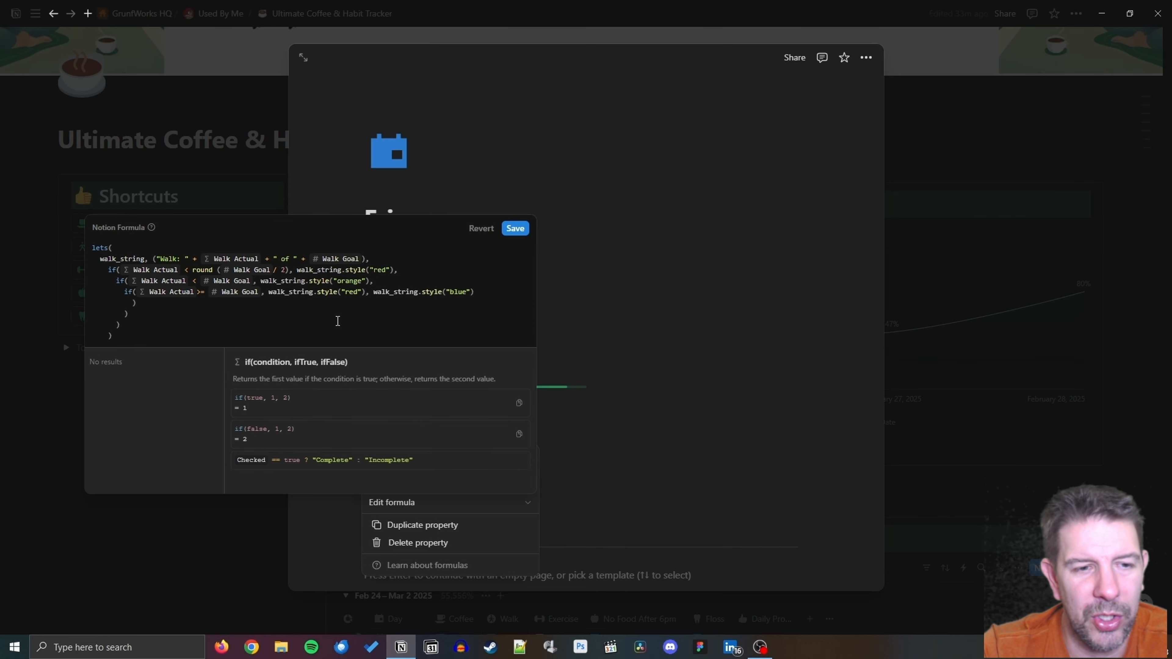
# Change the third if condition's style color to "green" and save the Walk Report formula.
pyautogui.doubleClick(352, 293)
pyautogui.write('green')
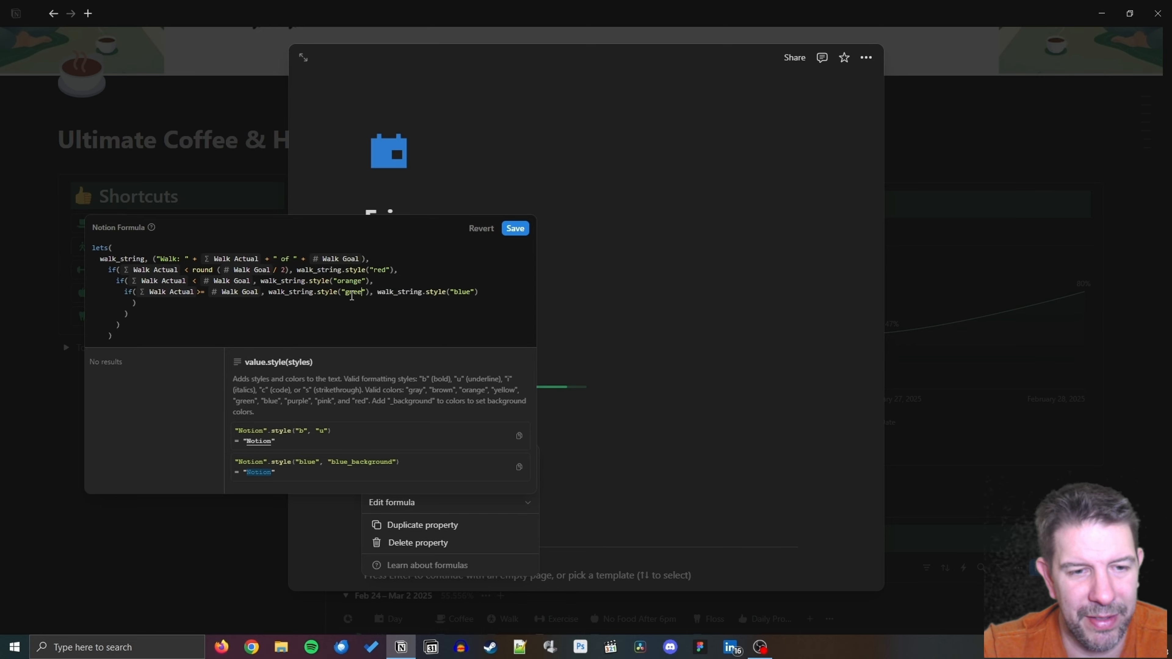
pyautogui.click(515, 228)
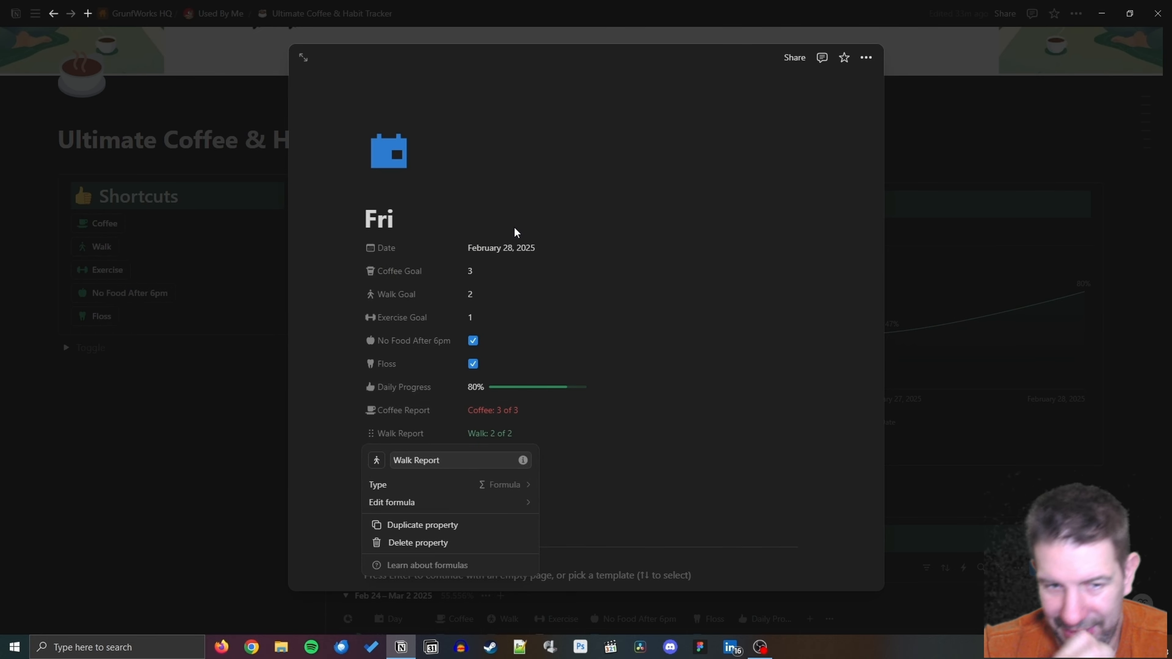
pyautogui.click(702, 426)
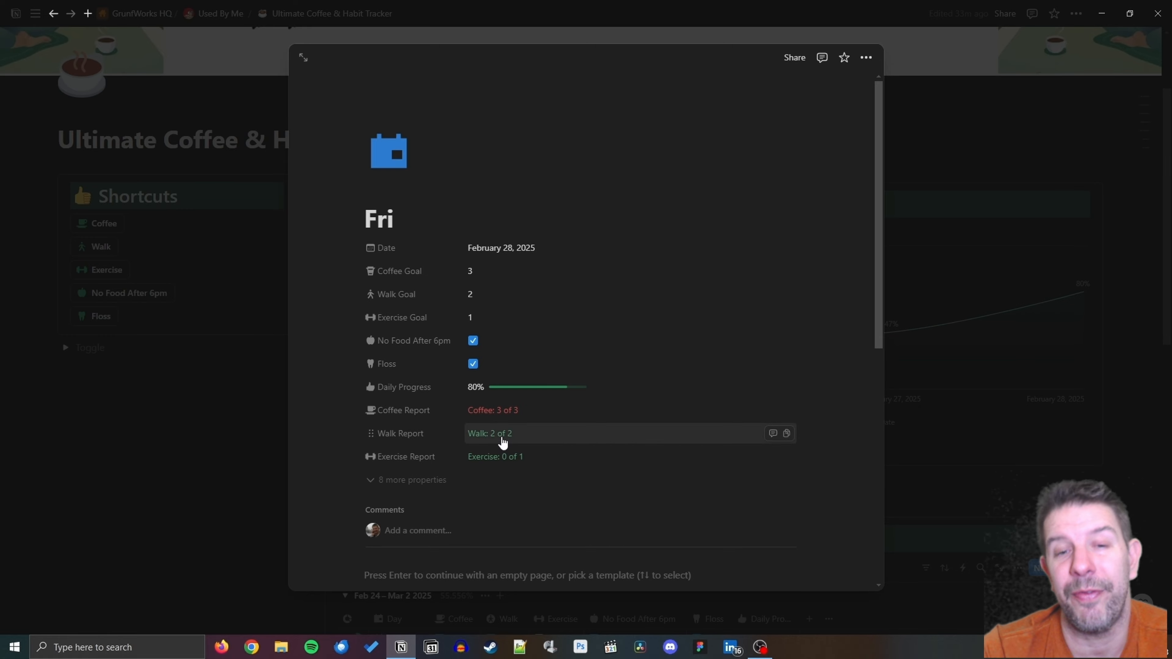
# Reopen the Walk Report formula, copy all of it, and close the editor.
pyautogui.click(421, 442)
pyautogui.click(432, 473)
pyautogui.click(512, 501)
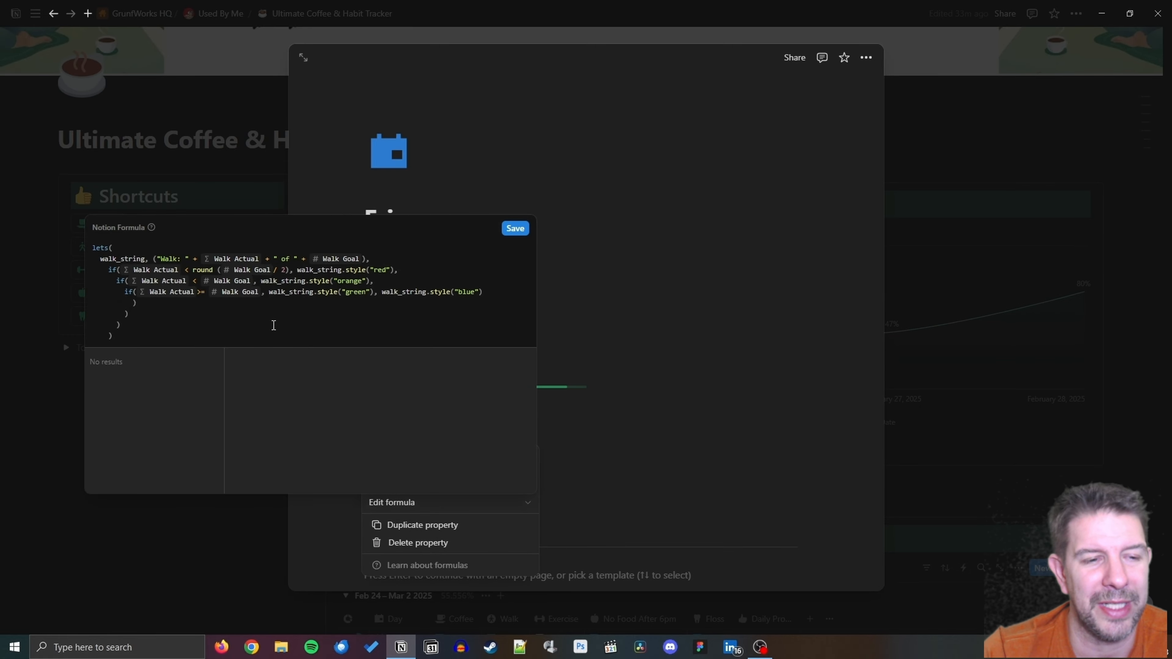
pyautogui.hotkey('ctrl', 'a')
pyautogui.click(683, 325)
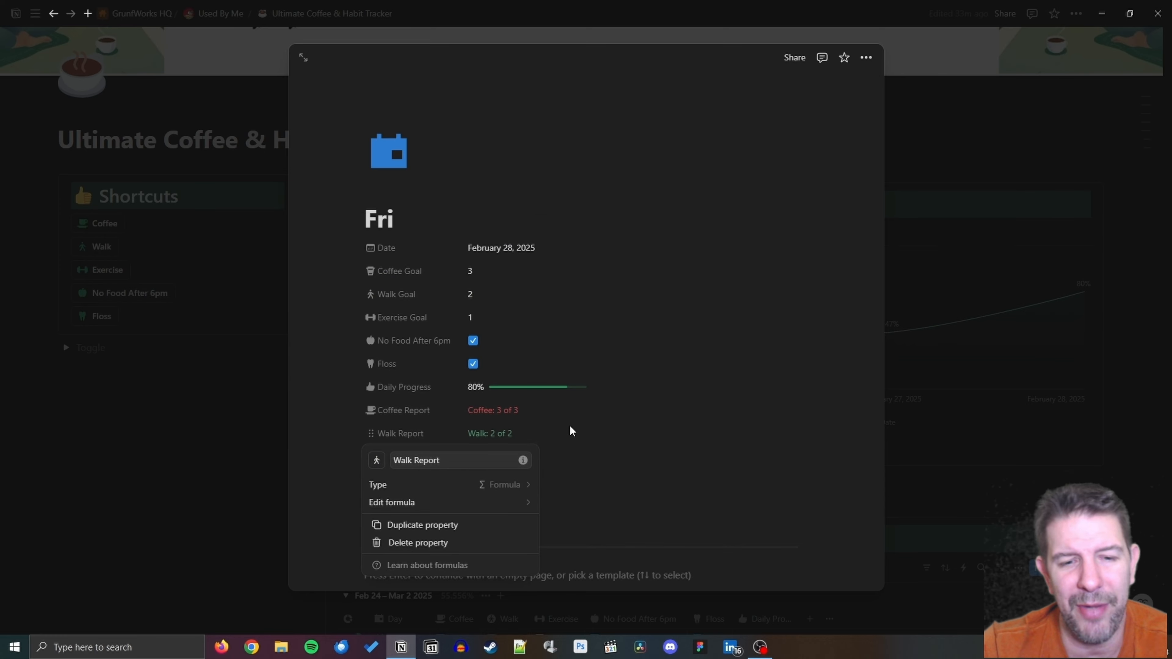
pyautogui.click(697, 482)
# Adapt the copied formula in the Exercise Report to use exercise_string, Exercise Actual and Exercise Goal, and save it.
pyautogui.click(398, 465)
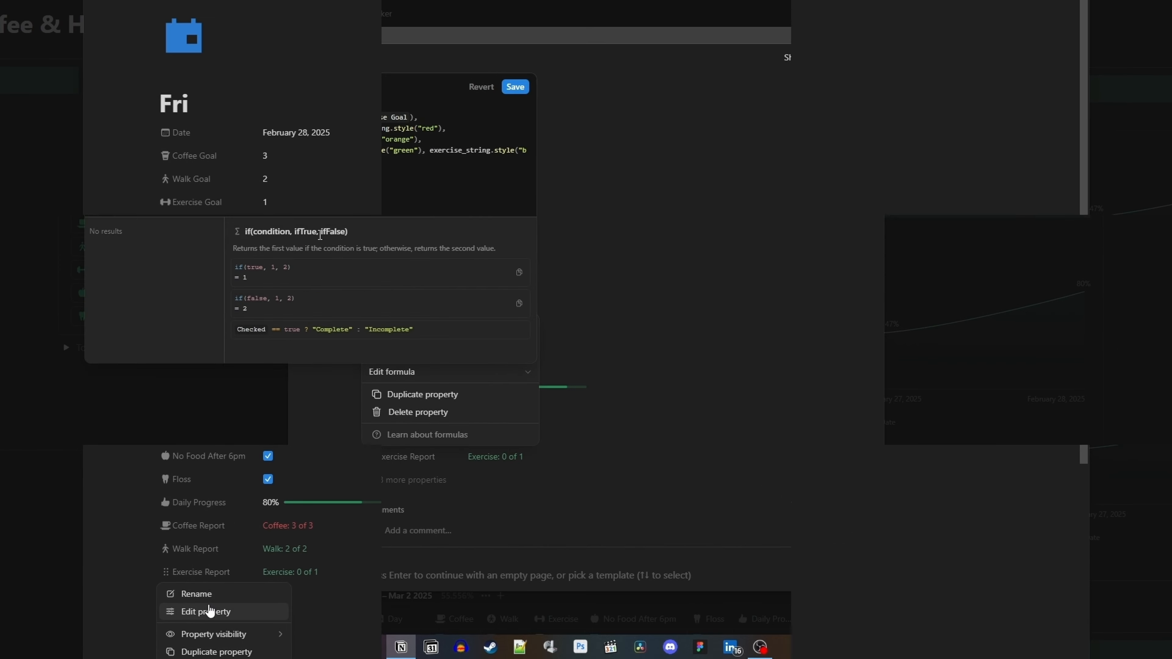
pyautogui.click(514, 88)
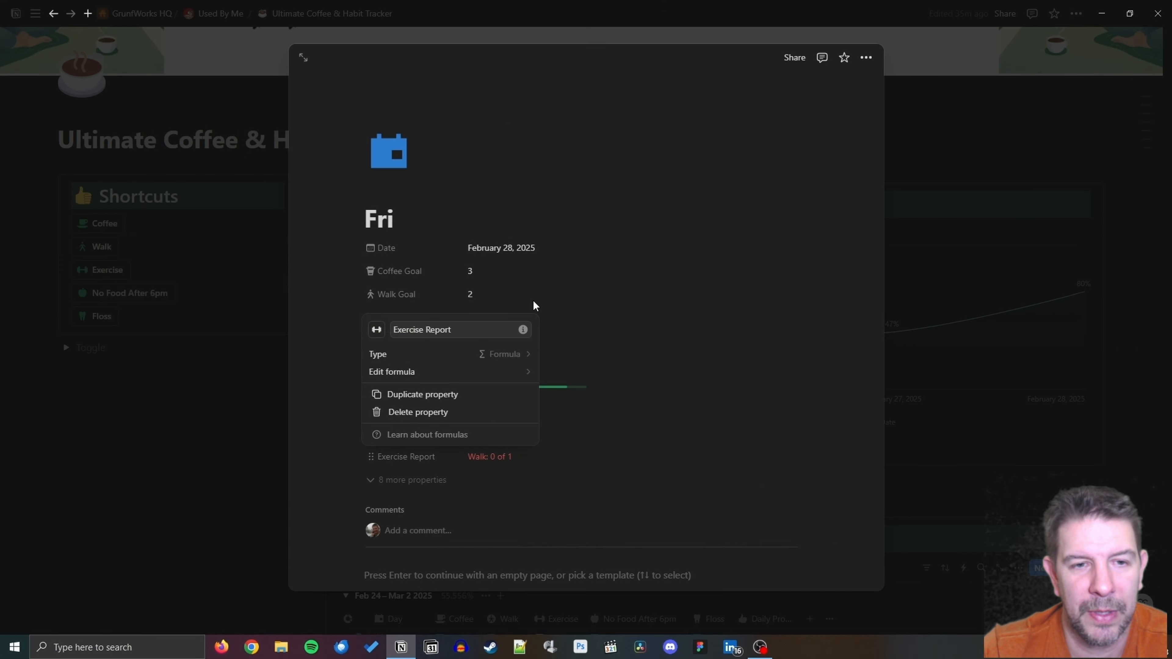
# Change the label in the Exercise Report formula to "Exercise: ", save it, and close the Fri page.
pyautogui.click(446, 372)
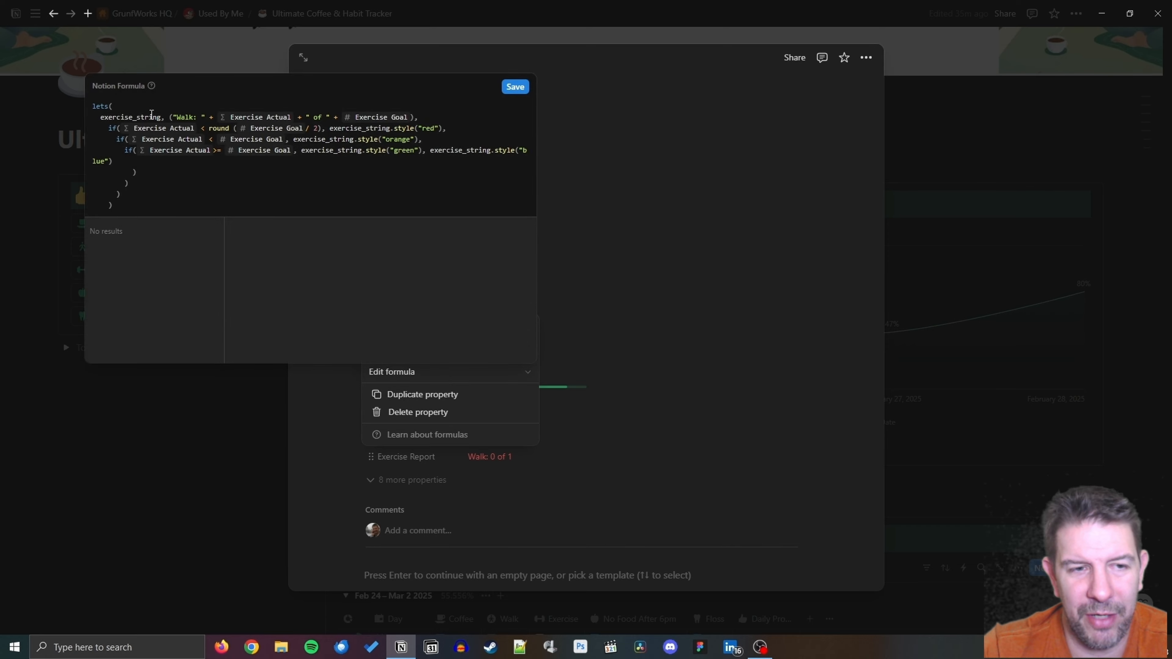
pyautogui.doubleClick(189, 118)
pyautogui.write('Exercise')
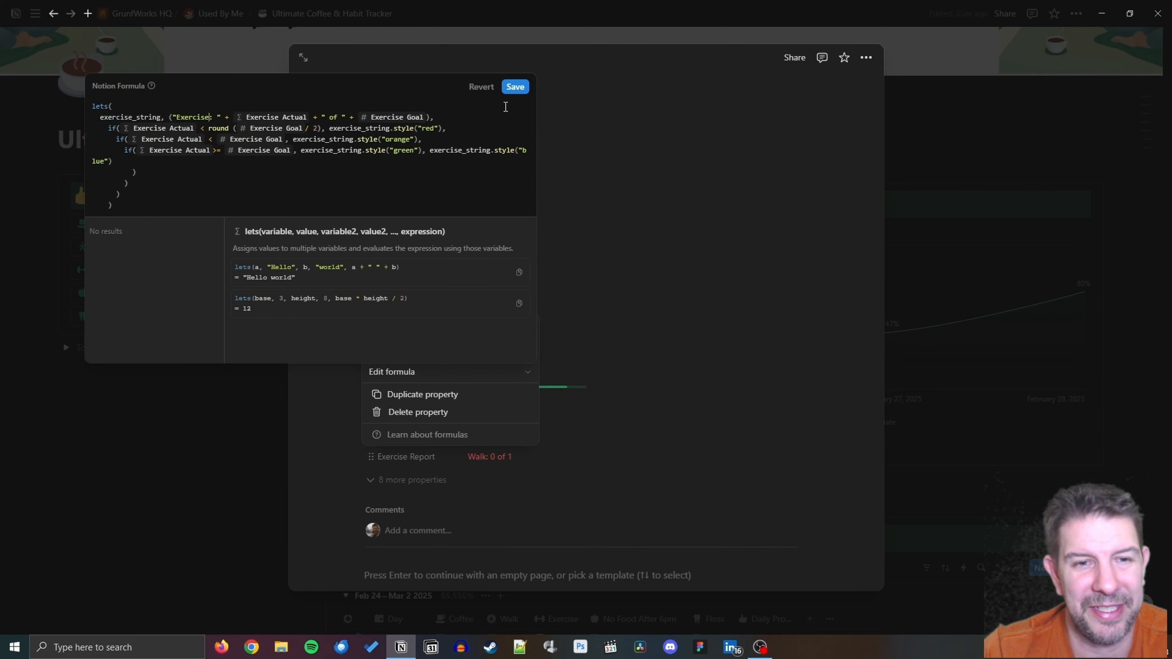
pyautogui.click(514, 87)
pyautogui.click(165, 499)
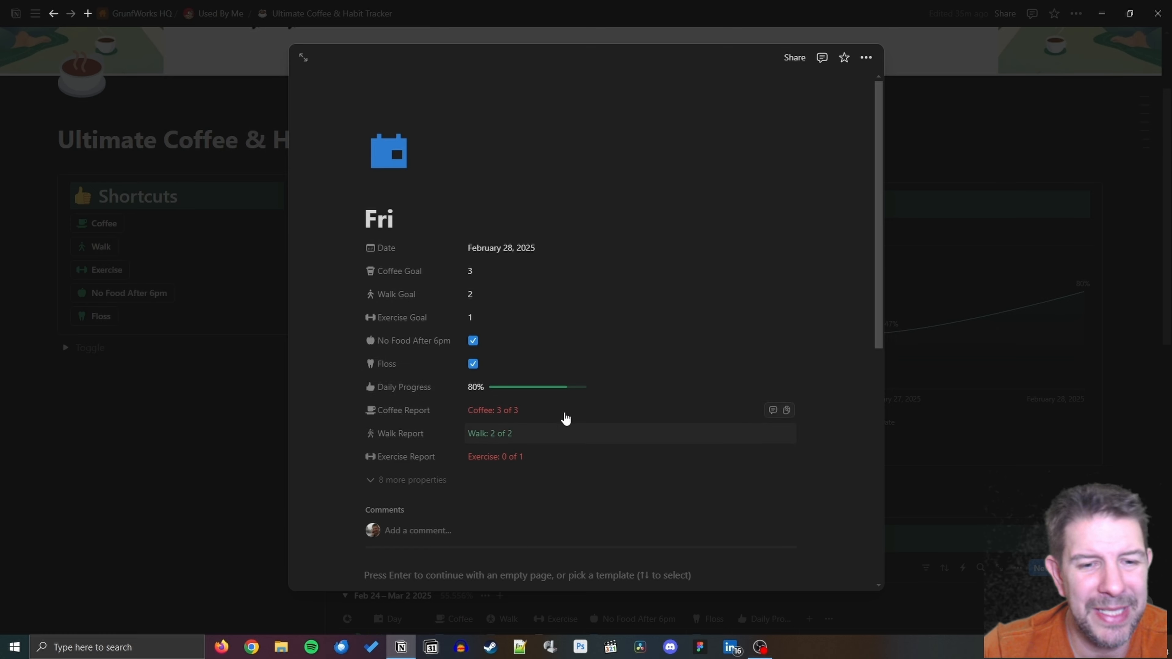
pyautogui.click(147, 450)
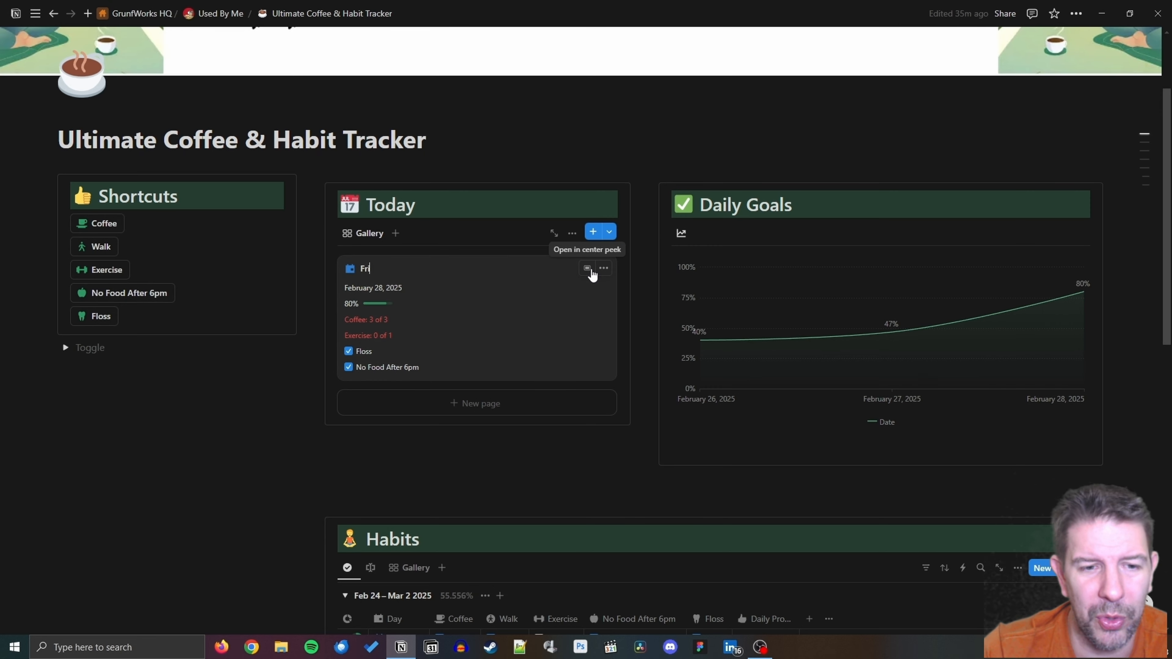
# Show the Walk Report above the Exercise Report in the Today gallery, and log one exercise with its shortcut.
pyautogui.click(592, 272)
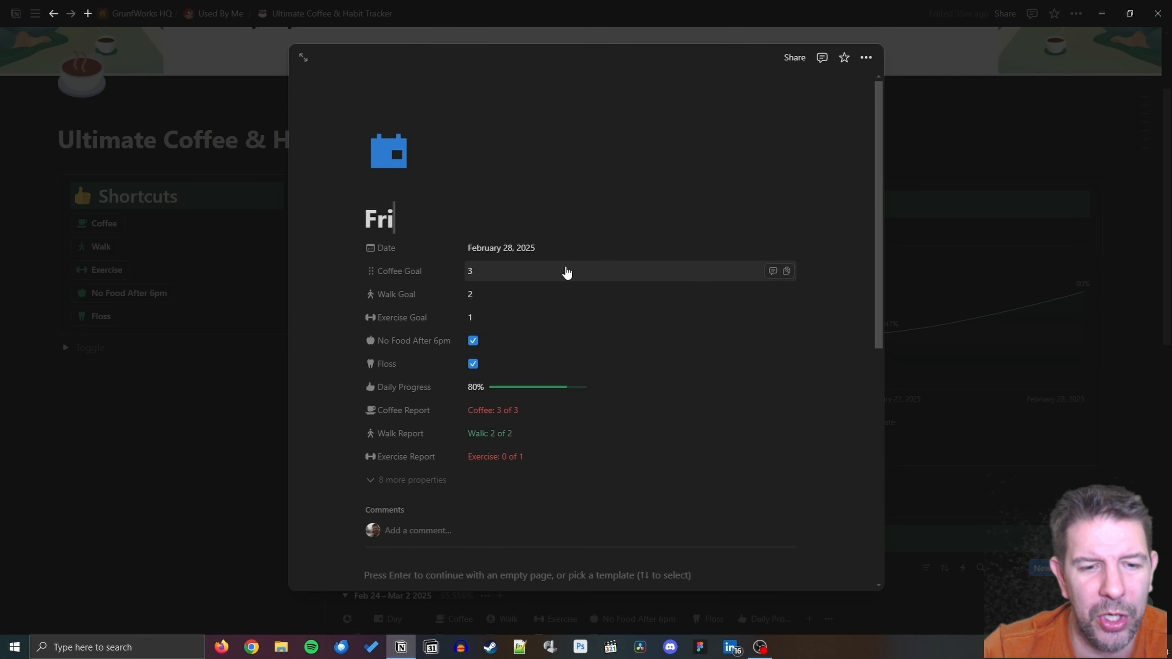
pyautogui.click(130, 406)
pyautogui.click(573, 233)
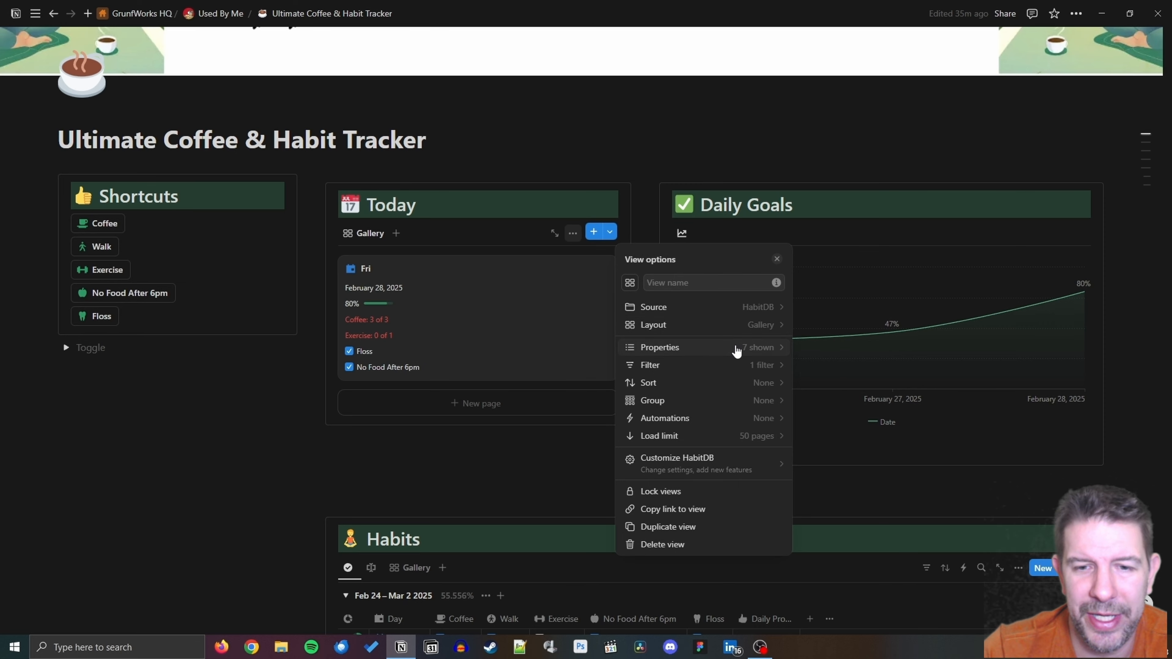
pyautogui.click(734, 347)
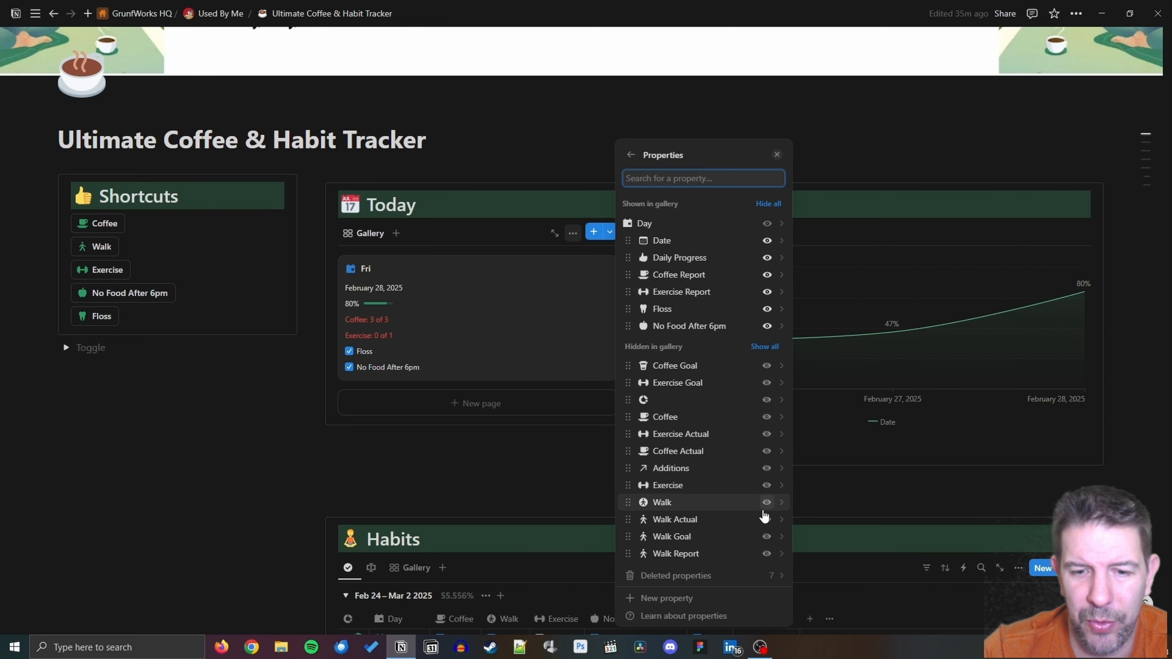
pyautogui.click(767, 554)
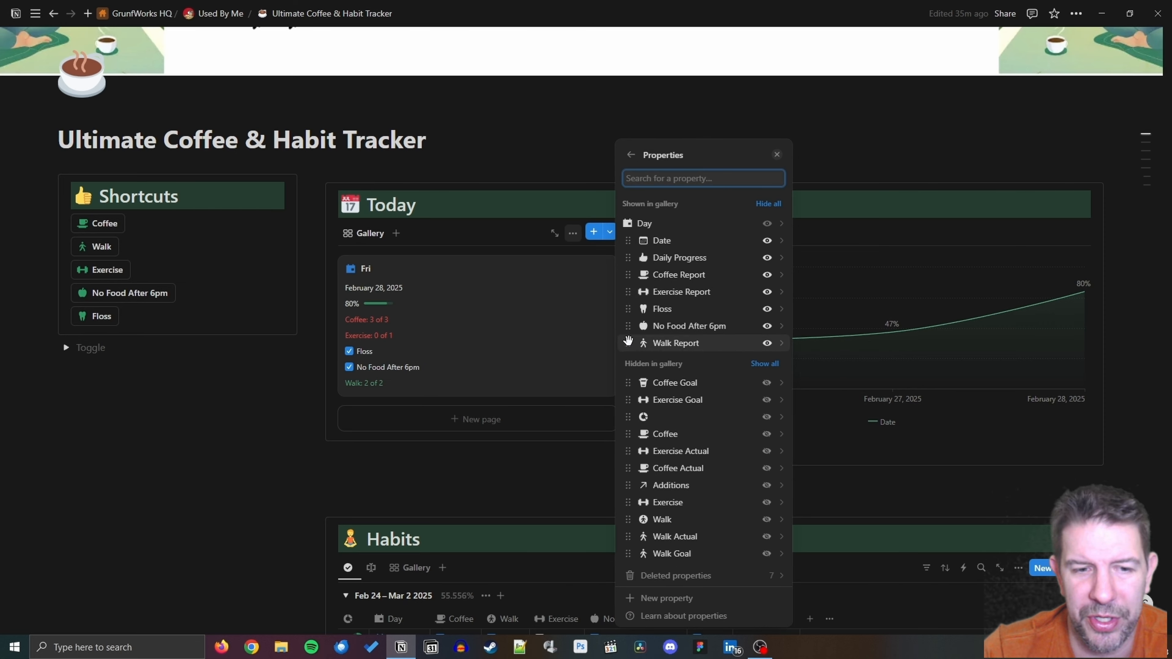
pyautogui.moveTo(628, 341); pyautogui.dragTo(630, 292)
pyautogui.click(435, 473)
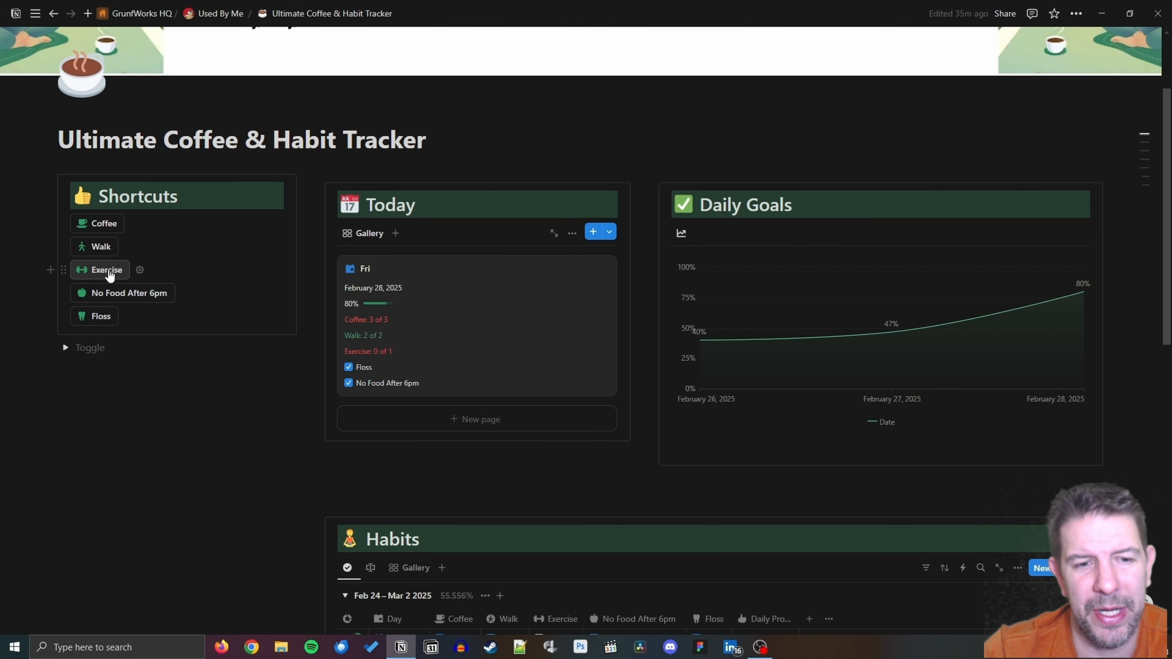
pyautogui.click(109, 275)
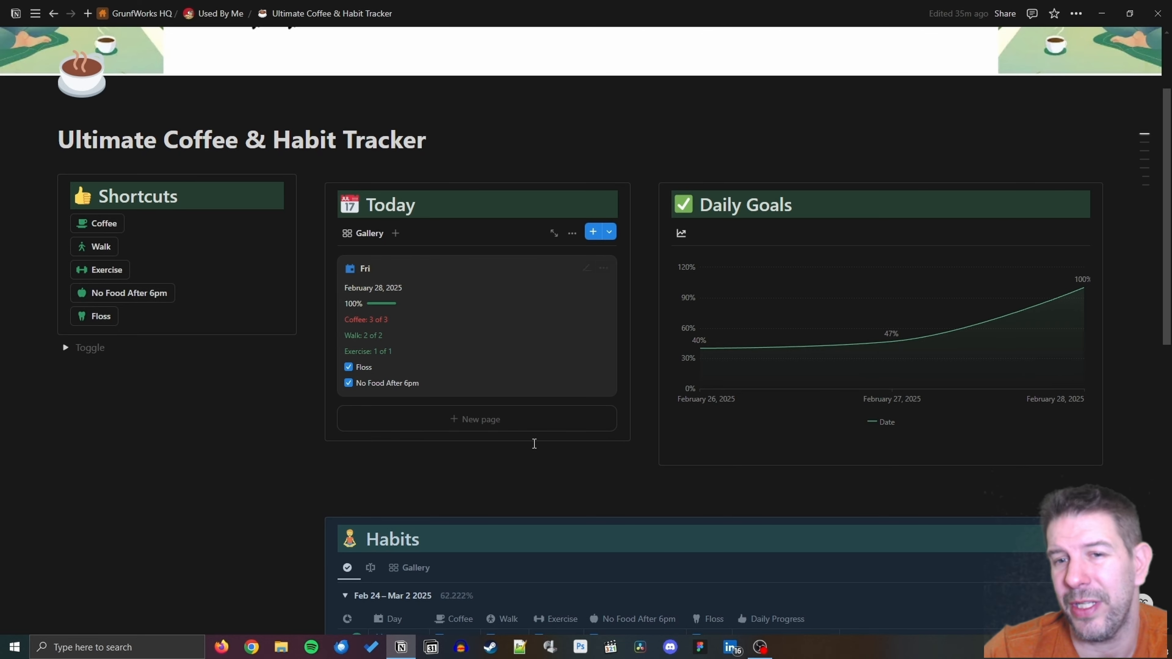
# Show the Coffee Report, Exercise Report, Walk Report, Floss and No Food After 6pm properties in the Habits Gallery view.
pyautogui.scroll(-5, 534, 444)
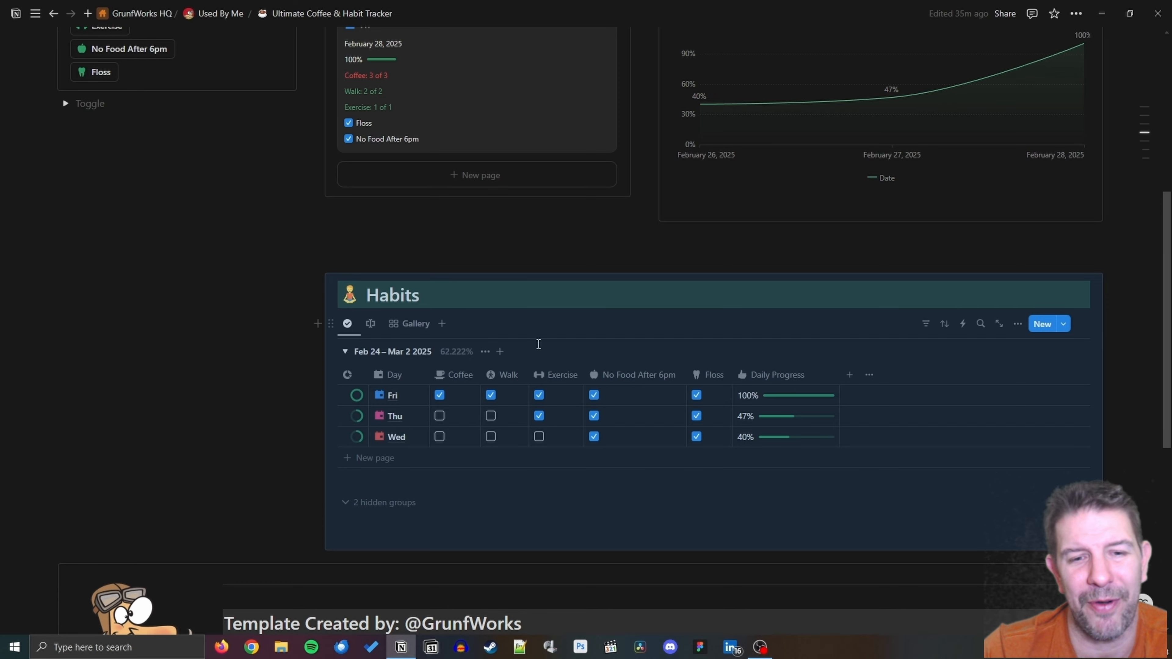
pyautogui.click(417, 325)
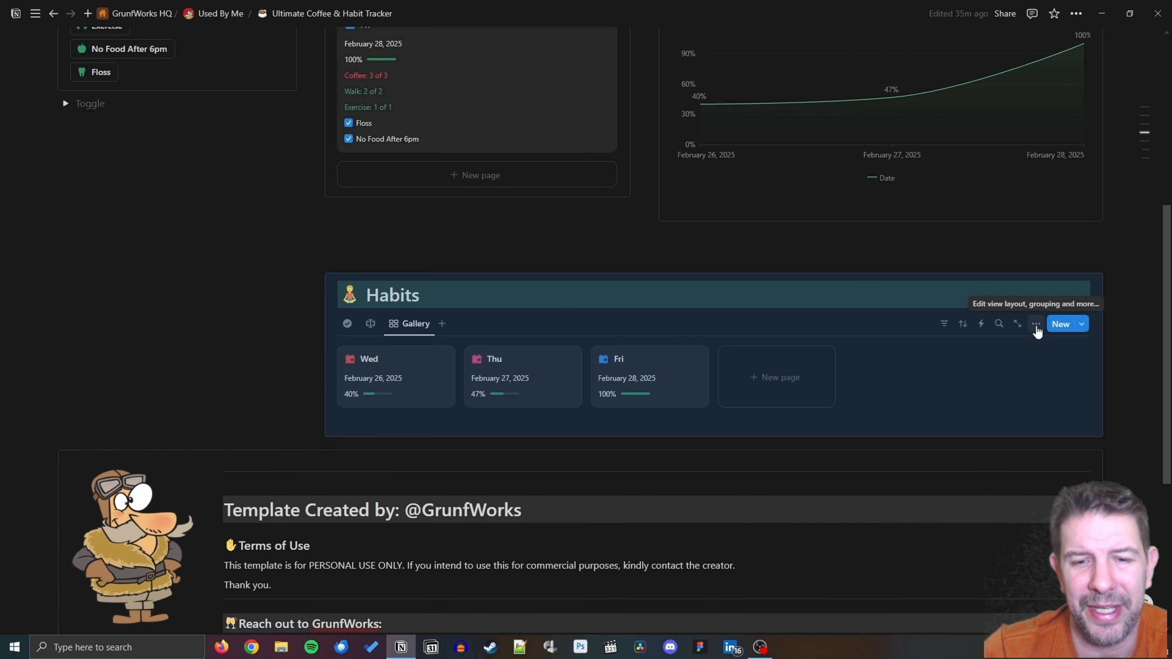
pyautogui.click(1037, 324)
pyautogui.click(1033, 401)
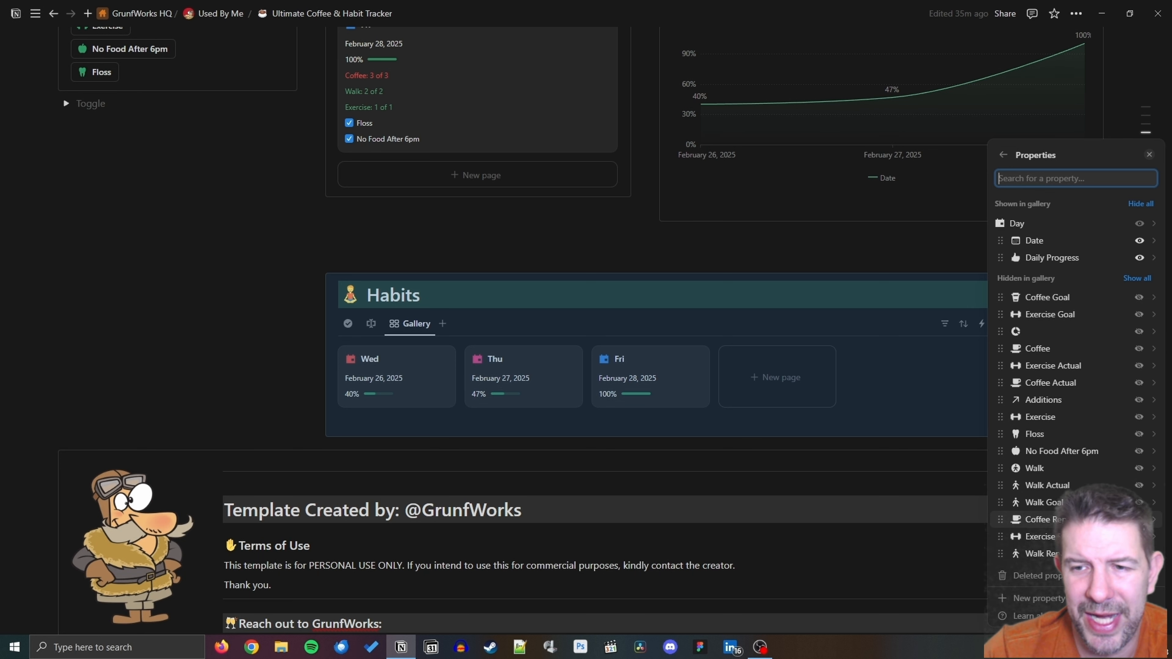
pyautogui.click(1139, 519)
pyautogui.click(1139, 537)
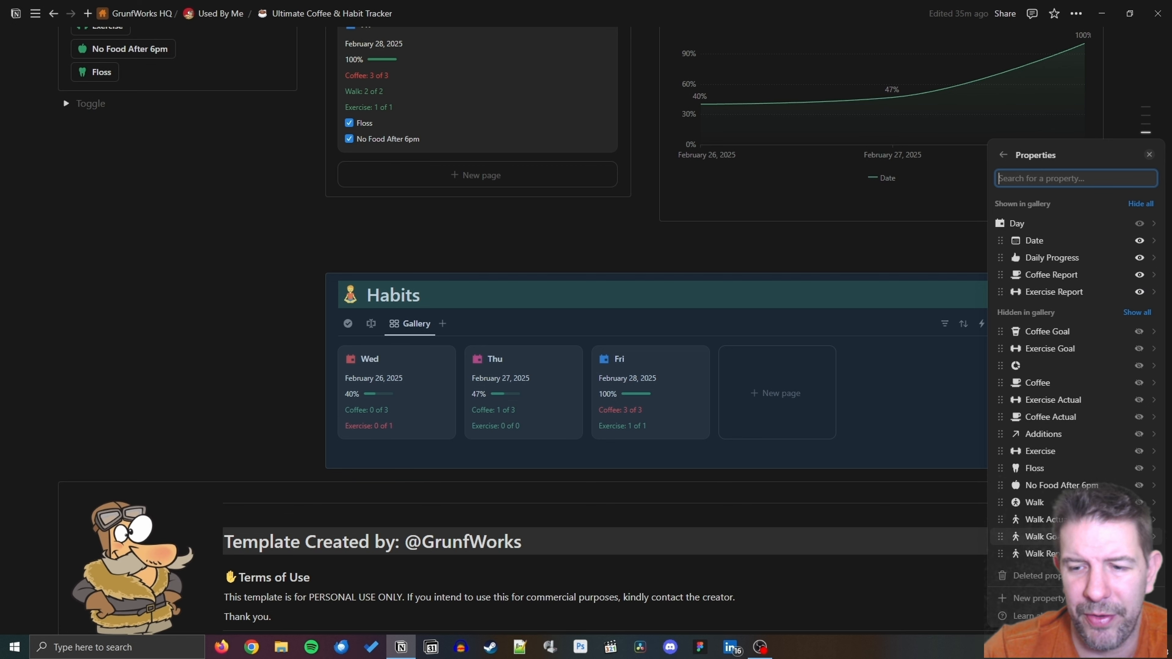
pyautogui.click(1139, 554)
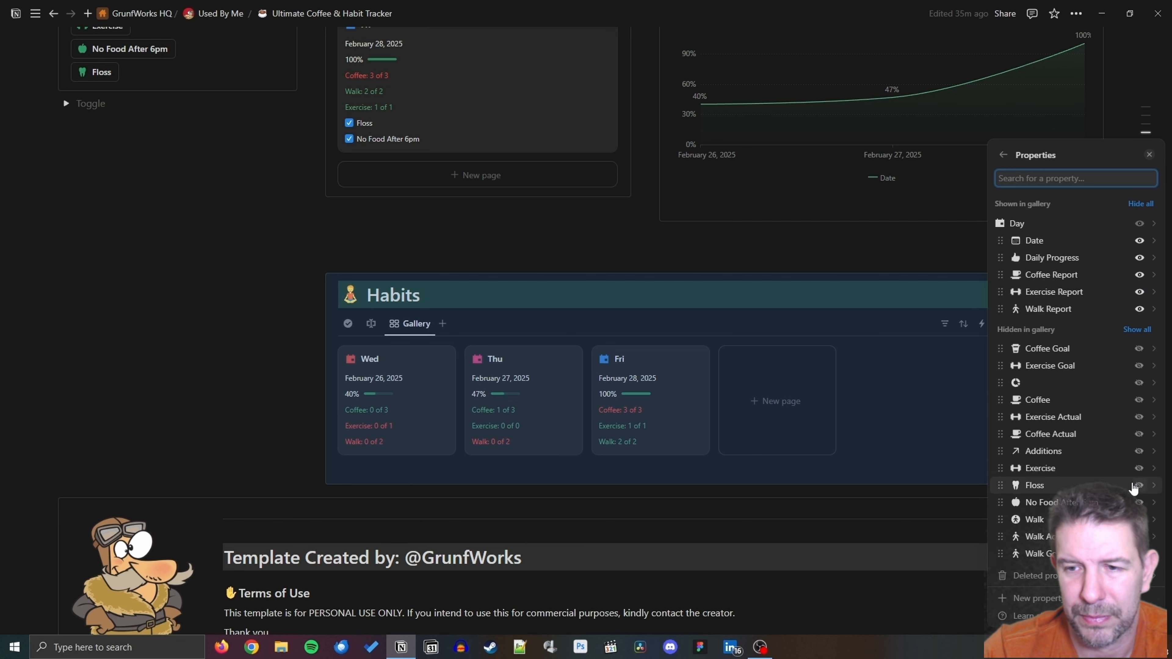
pyautogui.click(1140, 502)
pyautogui.click(1140, 485)
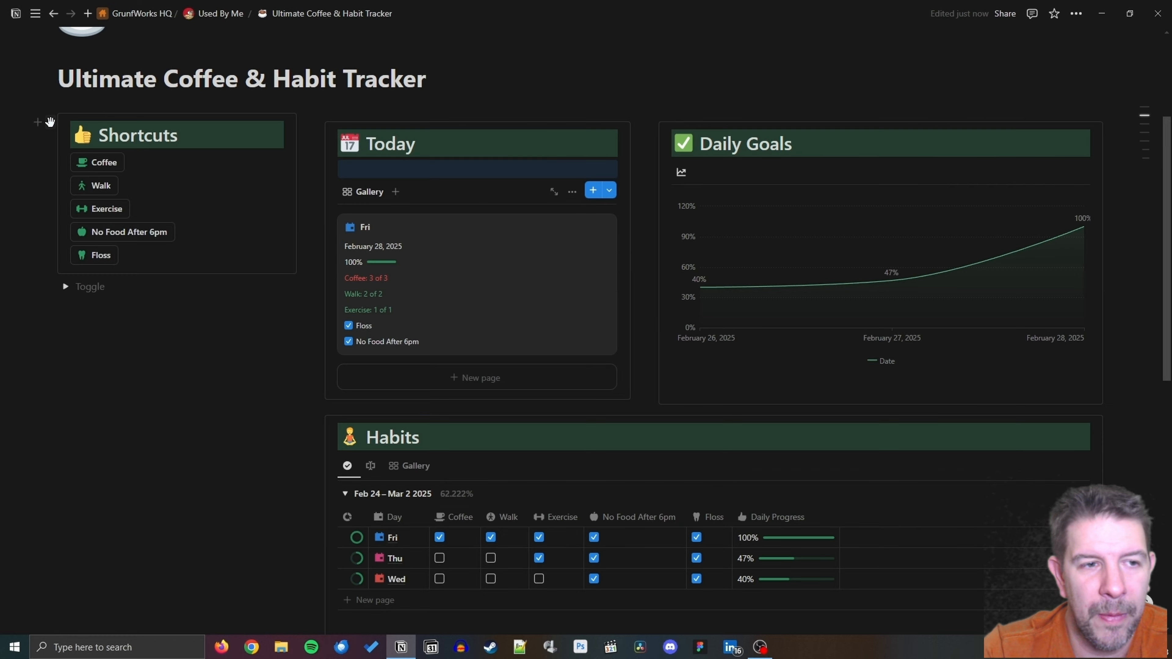
# Try to align the Shortcuts and Today callouts by repositioning them on the page.
pyautogui.moveTo(50, 120); pyautogui.dragTo(54, 137)
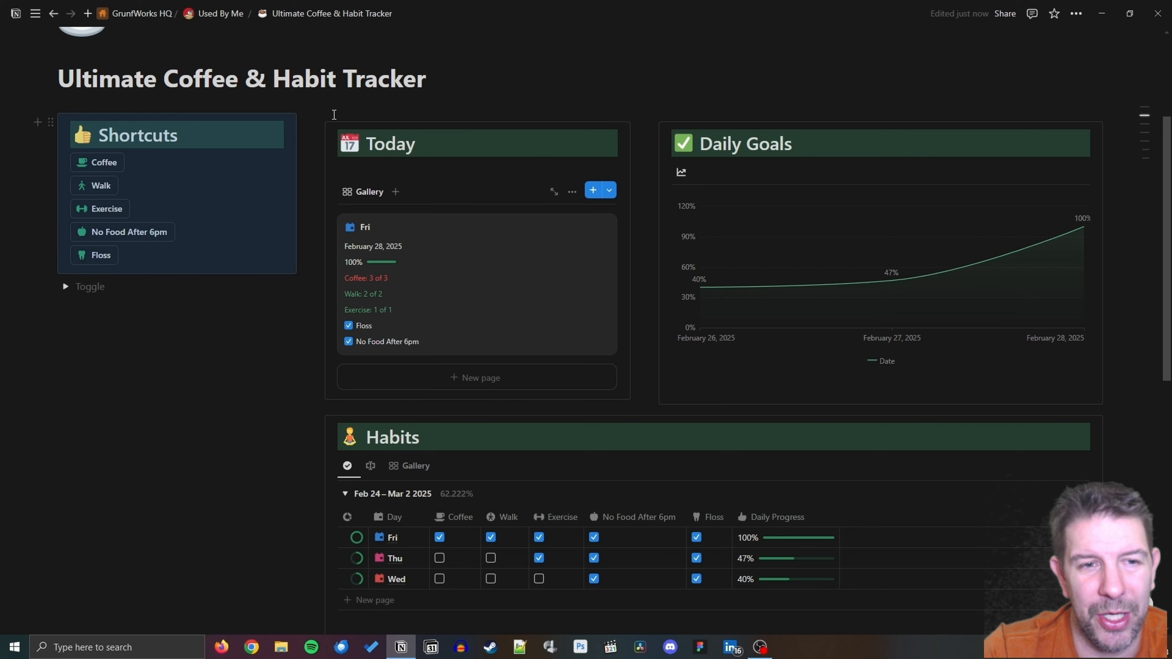
pyautogui.click(346, 108)
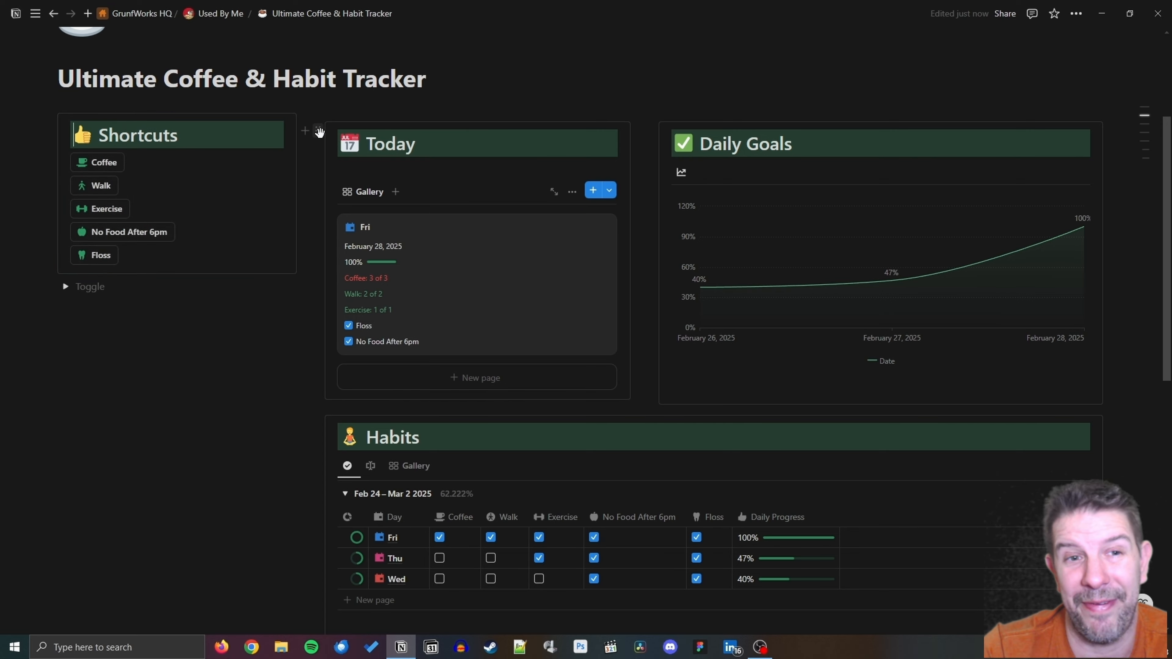
pyautogui.moveTo(319, 132)
pyautogui.mouseDown()
pyautogui.moveTo(326, 115)
pyautogui.moveTo(321, 126)
pyautogui.mouseUp()
# Add a "Test" line, move it directly under the page title, and replace it with a 3 columns block.
pyautogui.scroll(3, 461, 216)
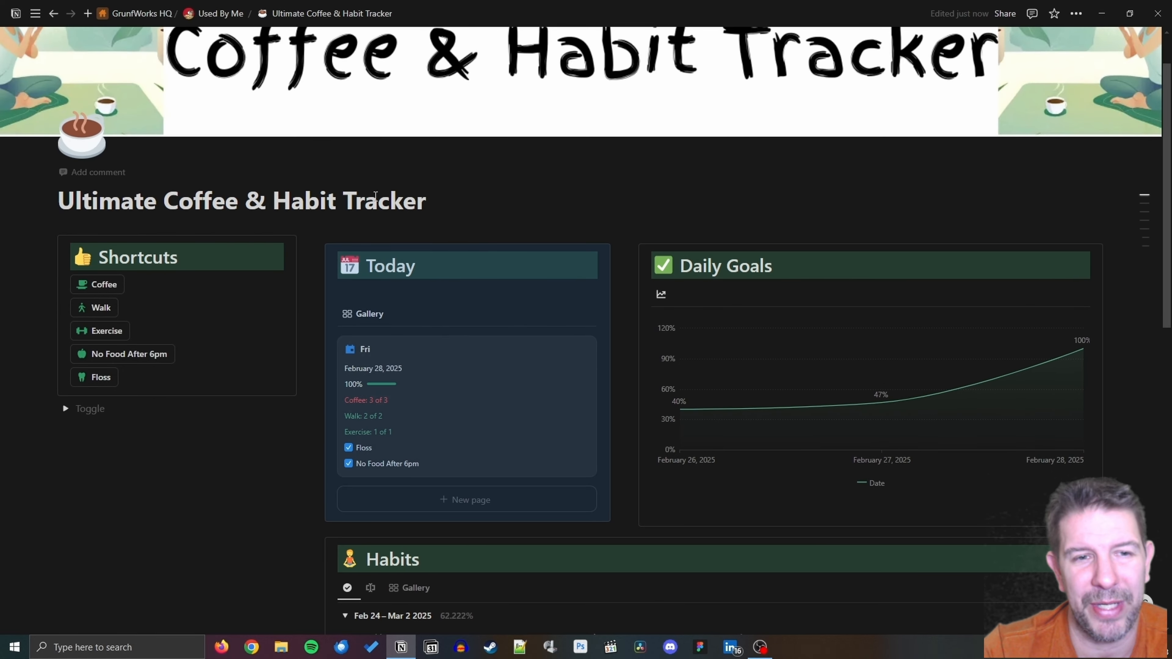
pyautogui.click(93, 457)
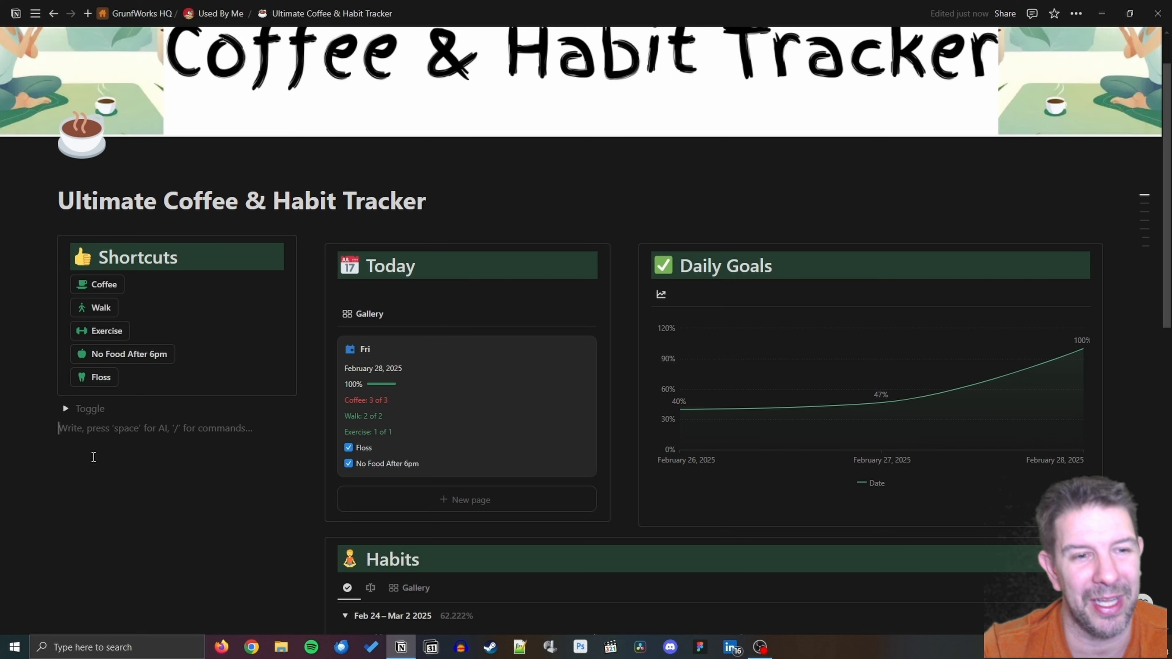
pyautogui.write('Test')
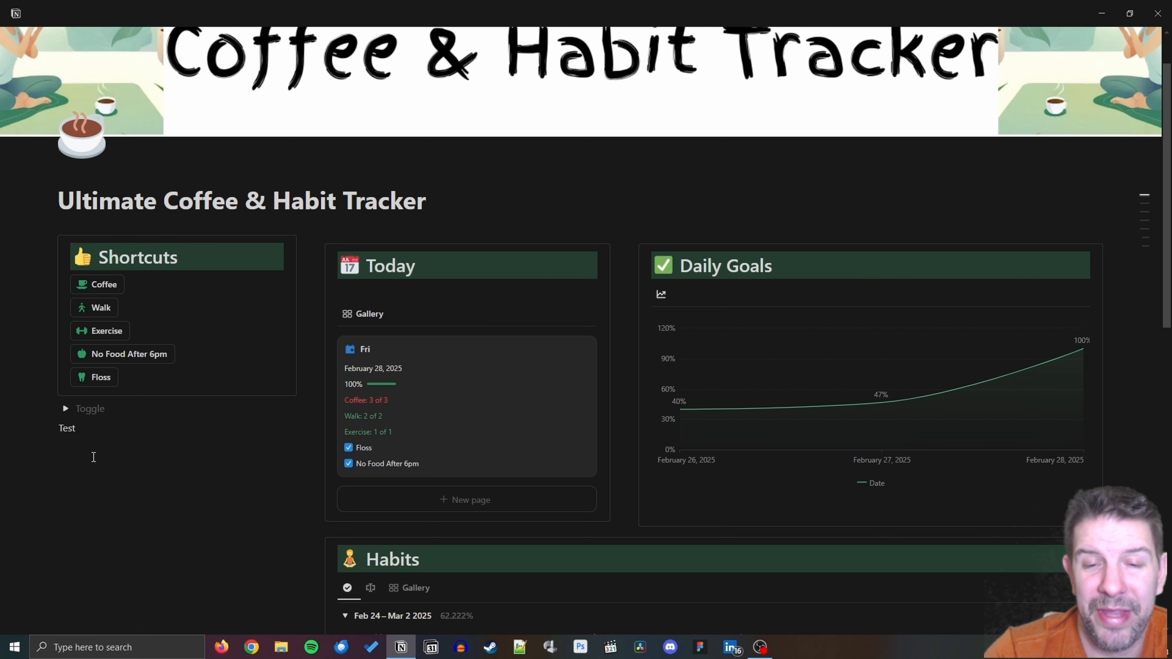
pyautogui.press('Return')
pyautogui.moveTo(51, 429); pyautogui.dragTo(67, 229)
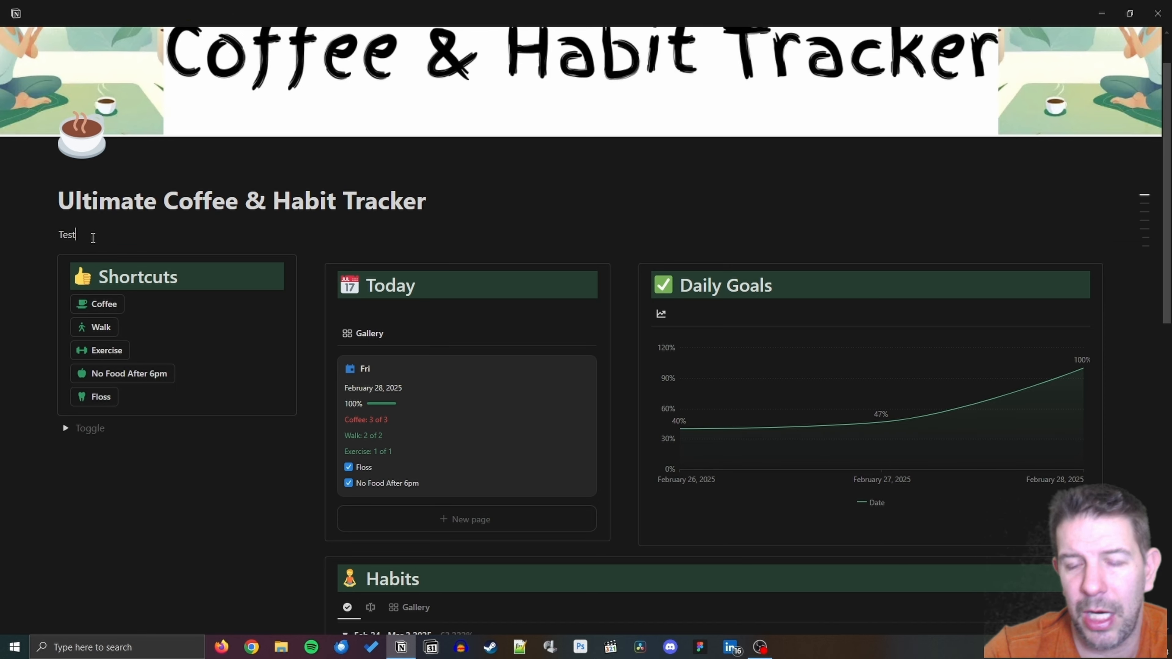
pyautogui.doubleClick(93, 238)
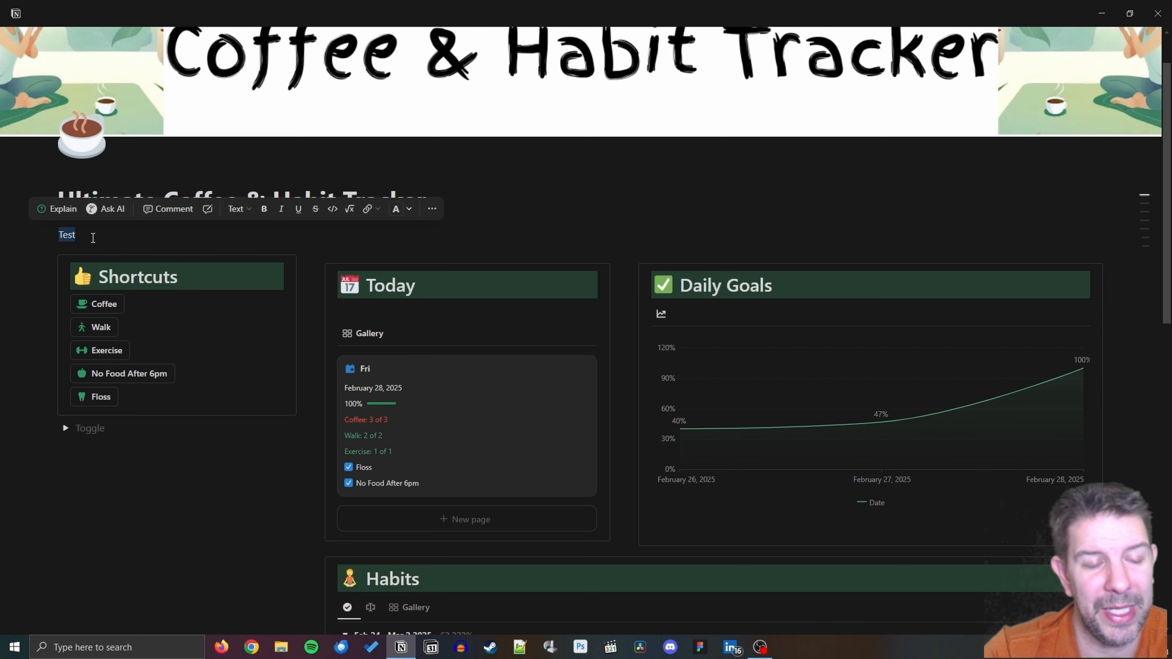
pyautogui.write('/3c')
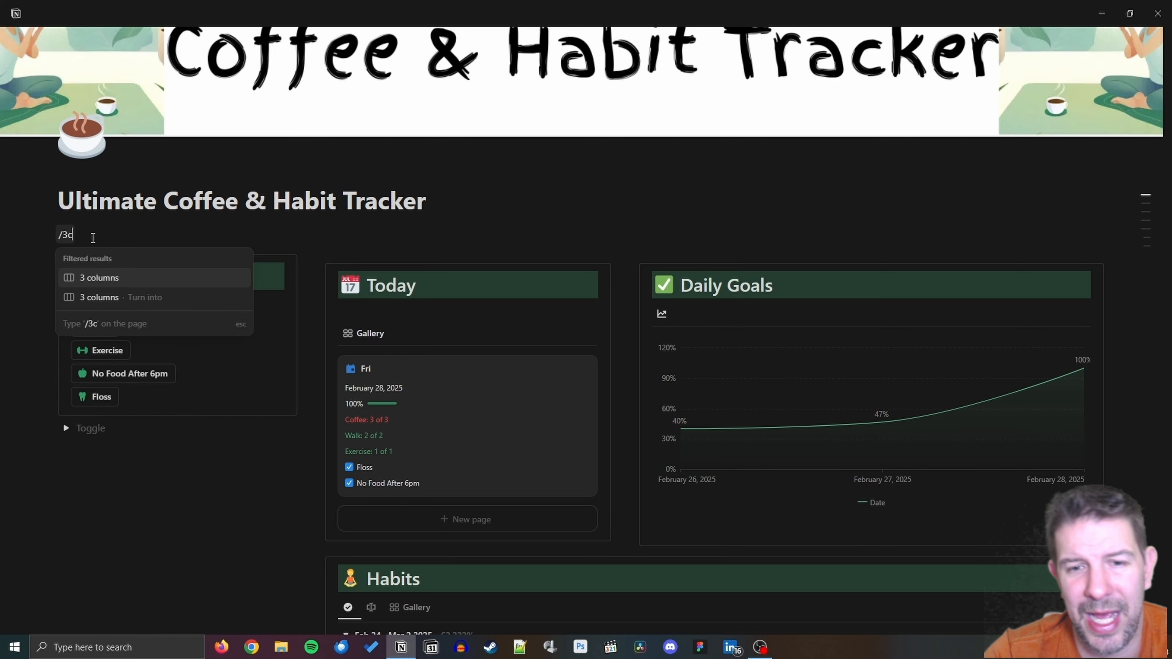
pyautogui.press('Return')
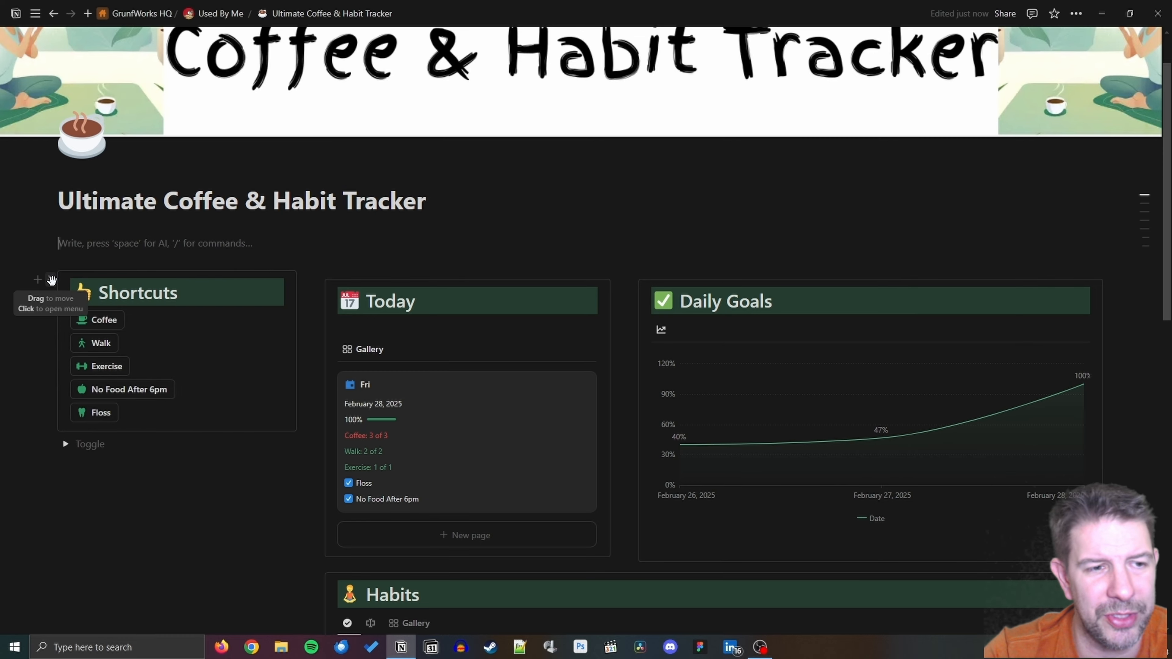
# Move the Shortcuts, Today and Daily Goals callouts into the three columns, then narrow the Shortcuts and Today columns.
pyautogui.moveTo(52, 279); pyautogui.dragTo(52, 243)
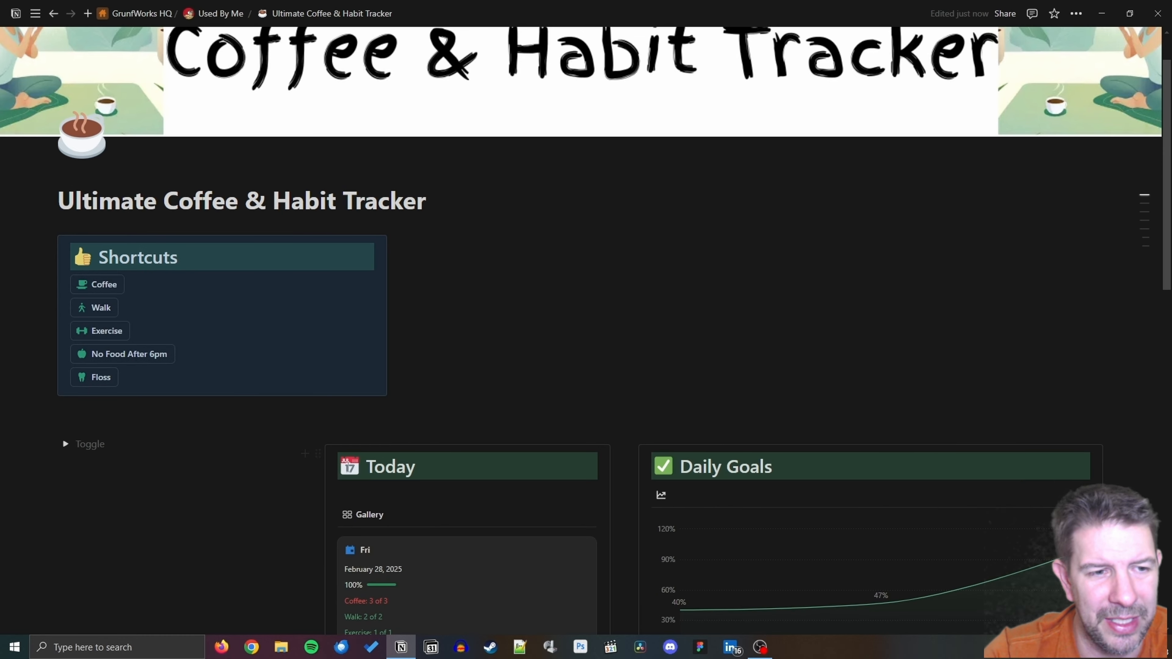
pyautogui.moveTo(317, 464); pyautogui.dragTo(415, 233)
pyautogui.moveTo(316, 565); pyautogui.dragTo(774, 238)
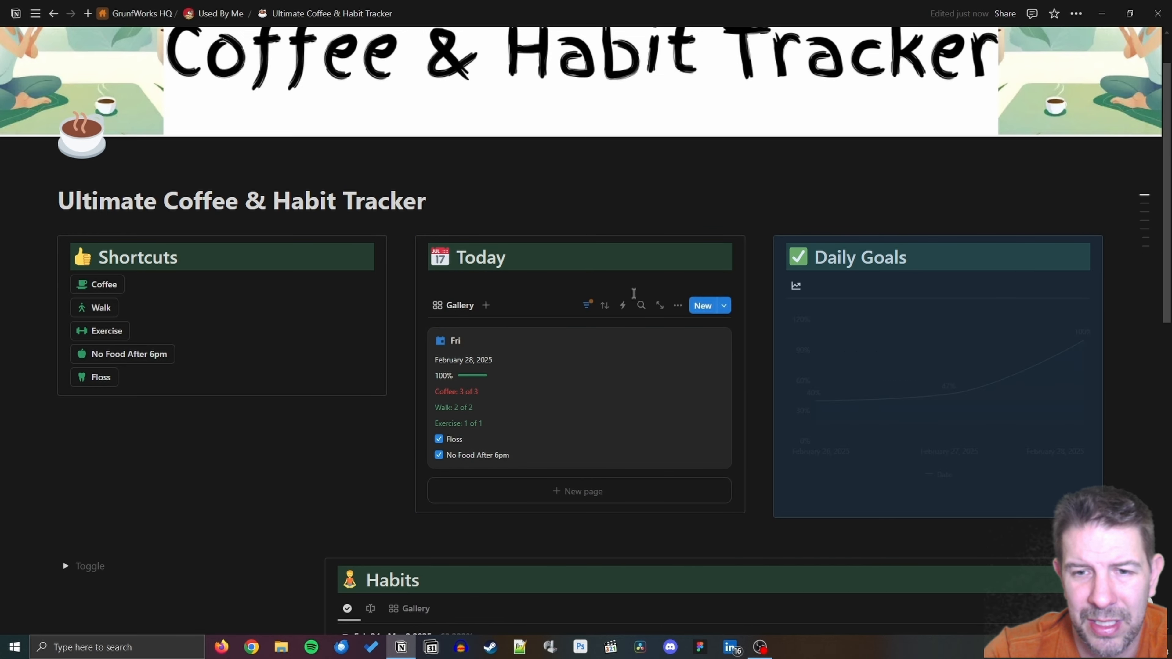
pyautogui.moveTo(398, 267); pyautogui.dragTo(226, 283)
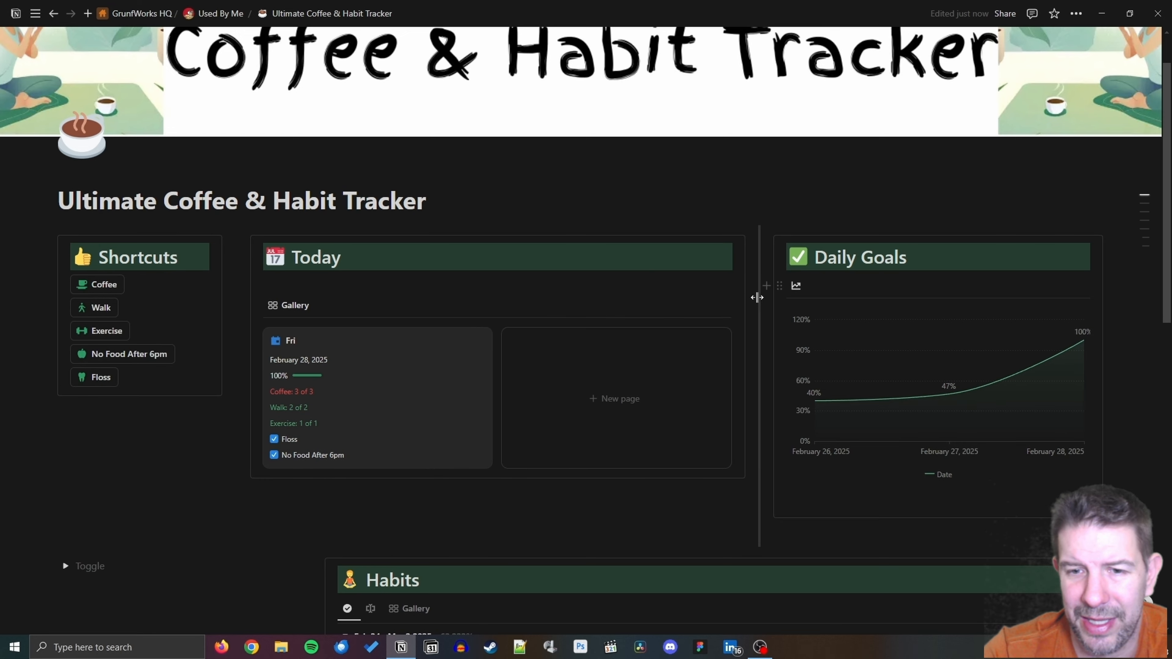
pyautogui.moveTo(757, 296); pyautogui.dragTo(551, 316)
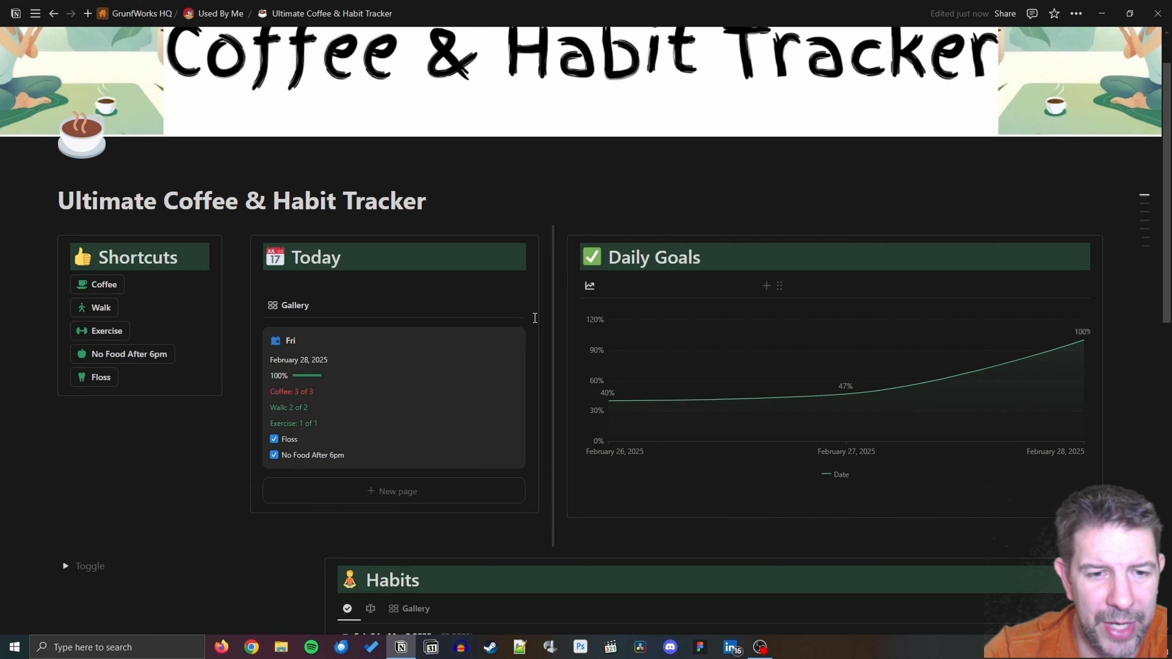
# Move the Toggle beneath the Shortcuts callout and place the Habits callout at full page width below the columns.
pyautogui.scroll(-4, 393, 340)
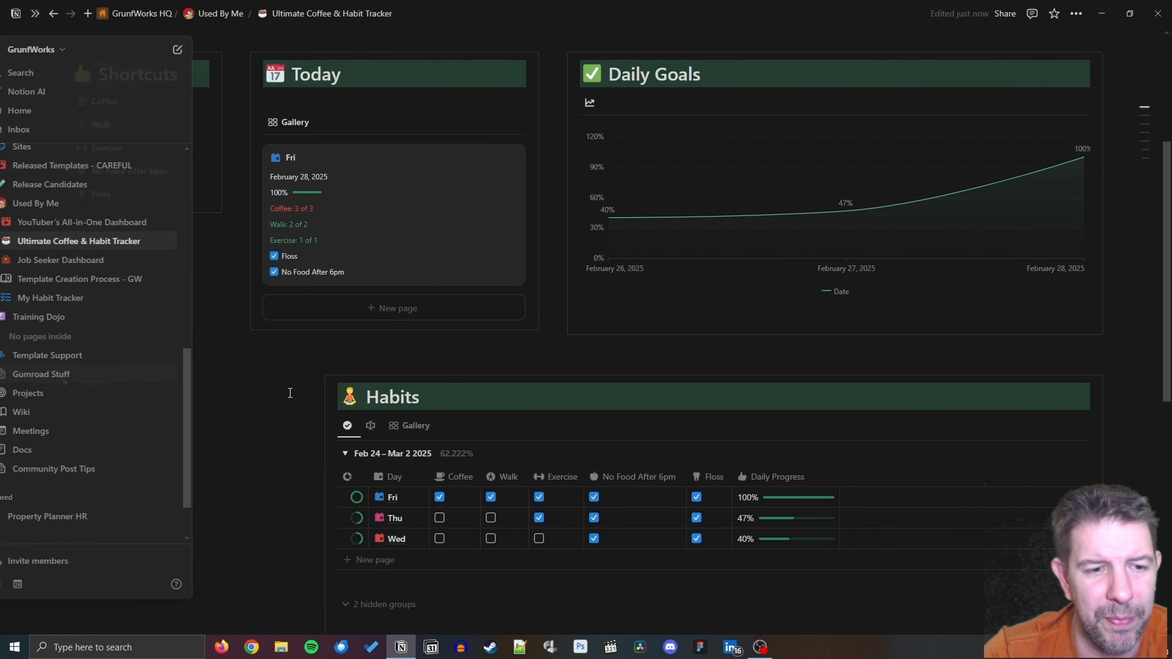
pyautogui.moveTo(51, 383); pyautogui.dragTo(83, 247)
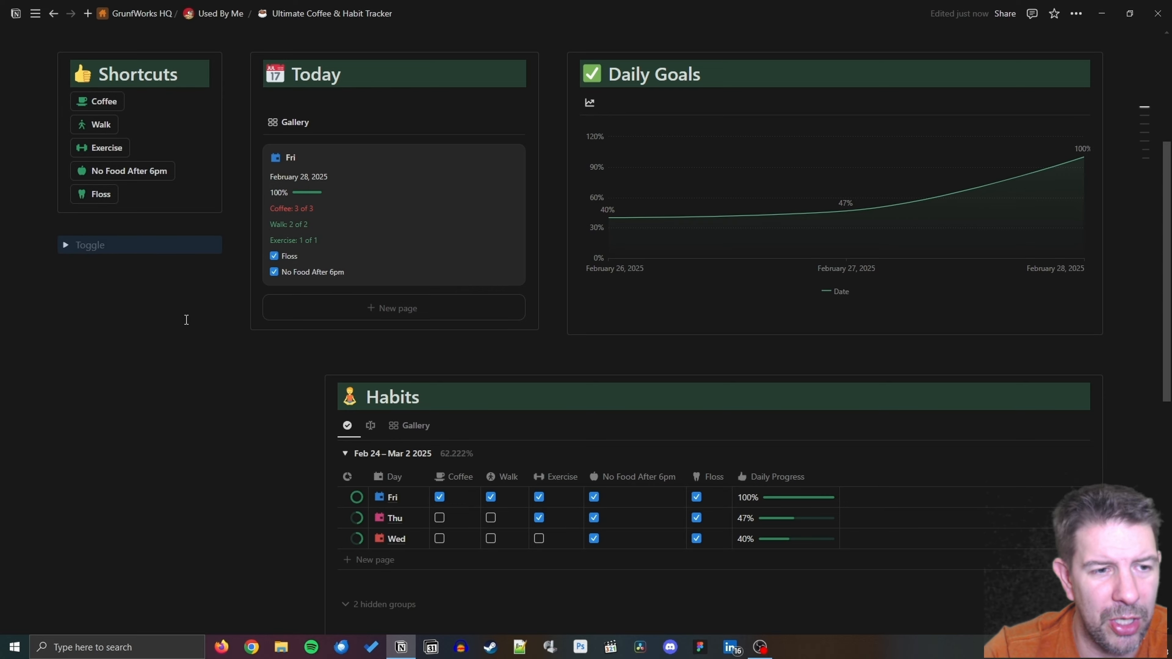
pyautogui.moveTo(316, 385); pyautogui.dragTo(272, 375)
# Delete the empty blocks beneath the Today and Daily Goals callouts.
pyautogui.click(242, 347)
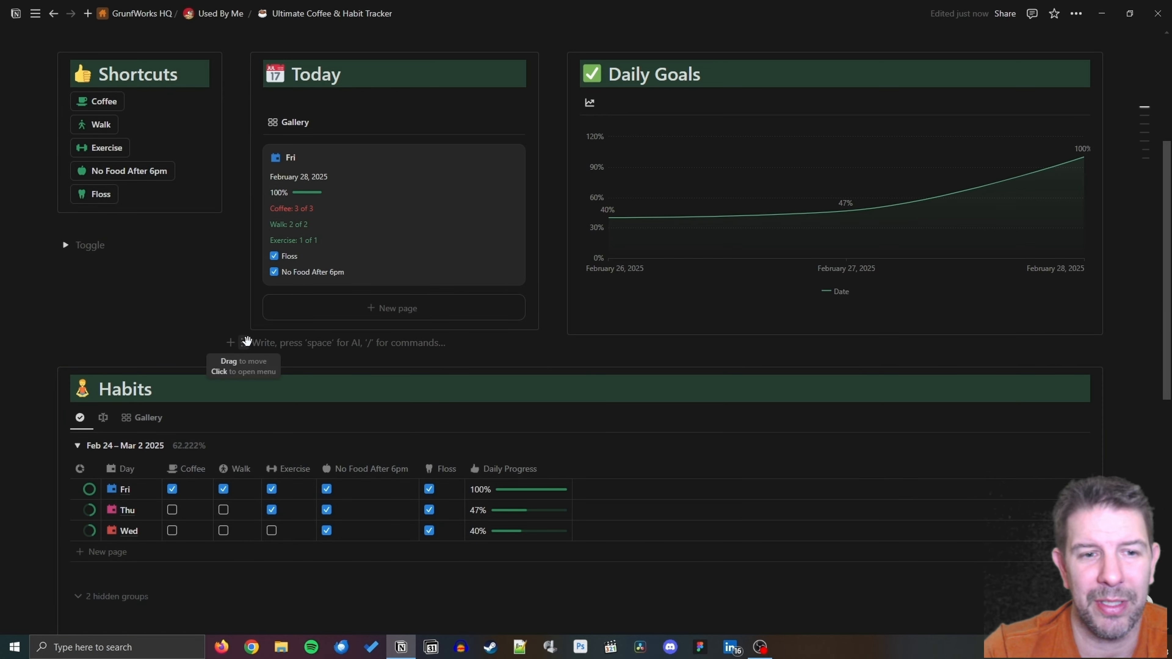
pyautogui.click(243, 343)
pyautogui.click(141, 300)
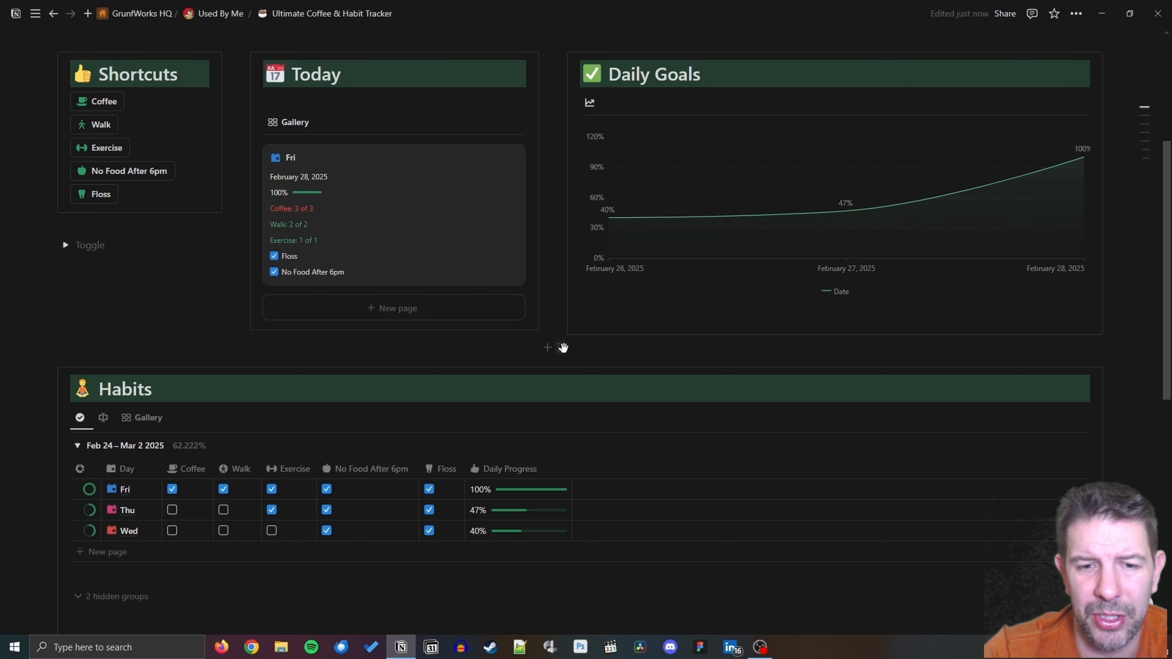
pyautogui.click(563, 347)
pyautogui.click(457, 304)
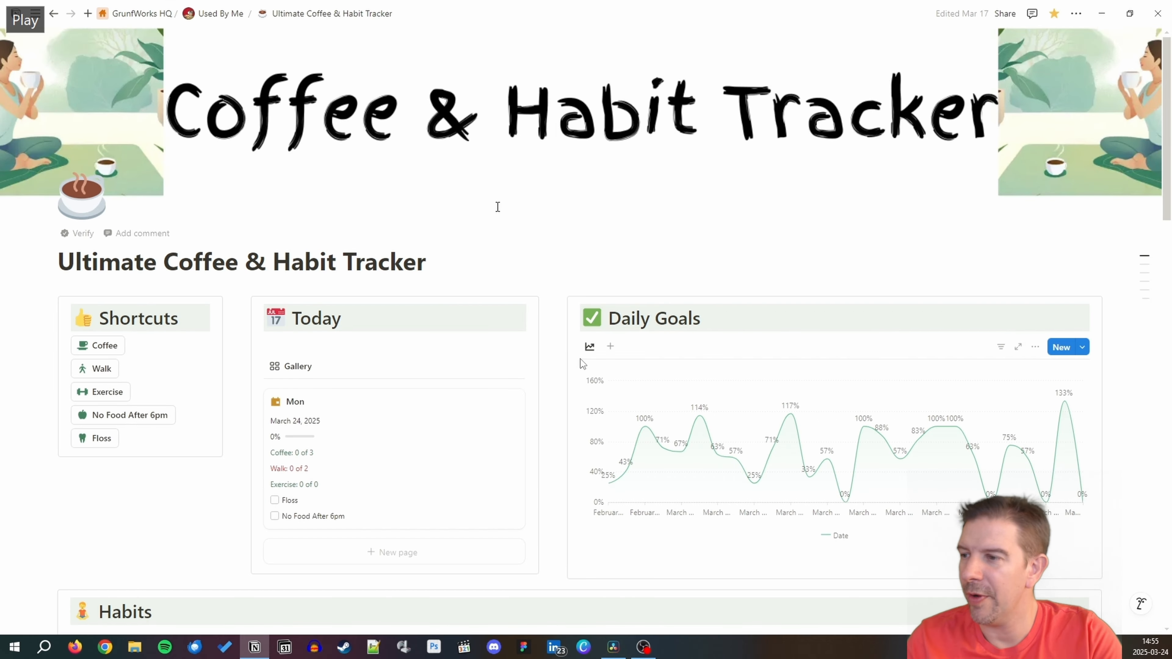
# Log two coffees and one walk for today with the shortcuts, and review the Today card and Habits table.
pyautogui.scroll(-3, 497, 207)
pyautogui.scroll(2, 498, 207)
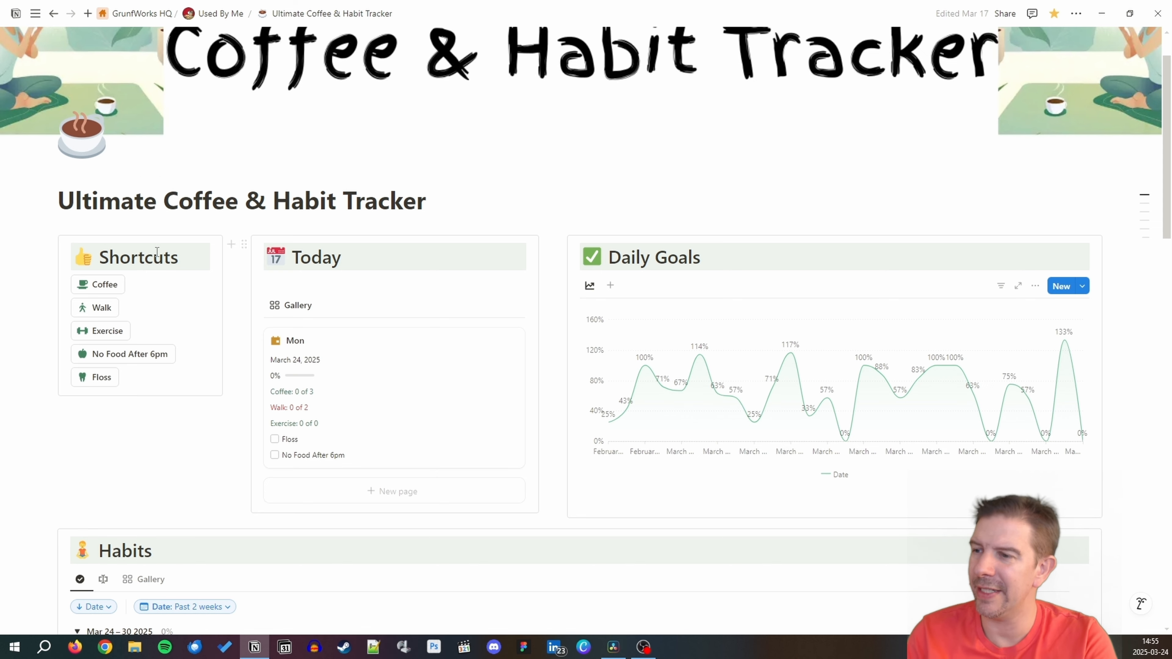
pyautogui.click(109, 289)
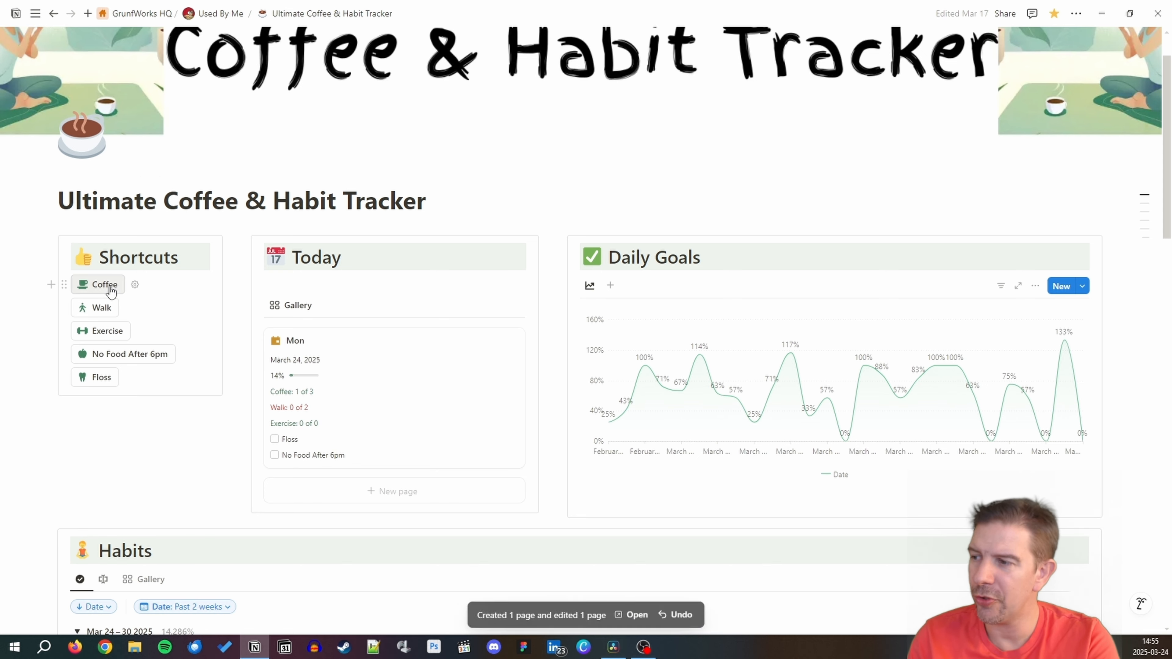
pyautogui.click(111, 291)
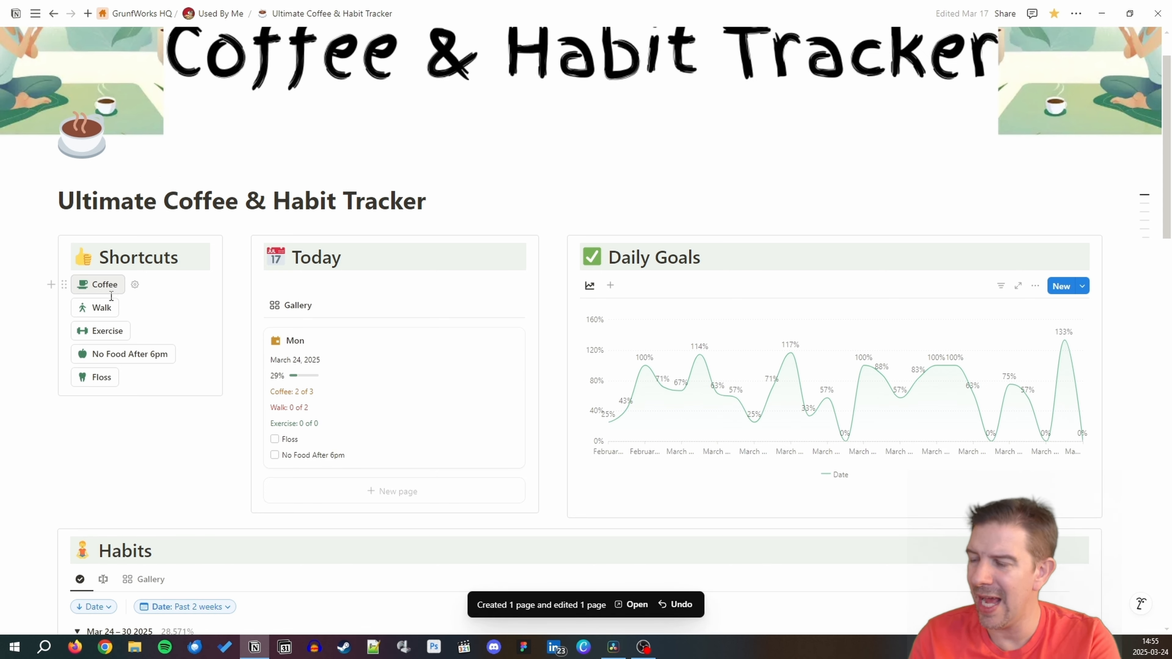
pyautogui.click(105, 309)
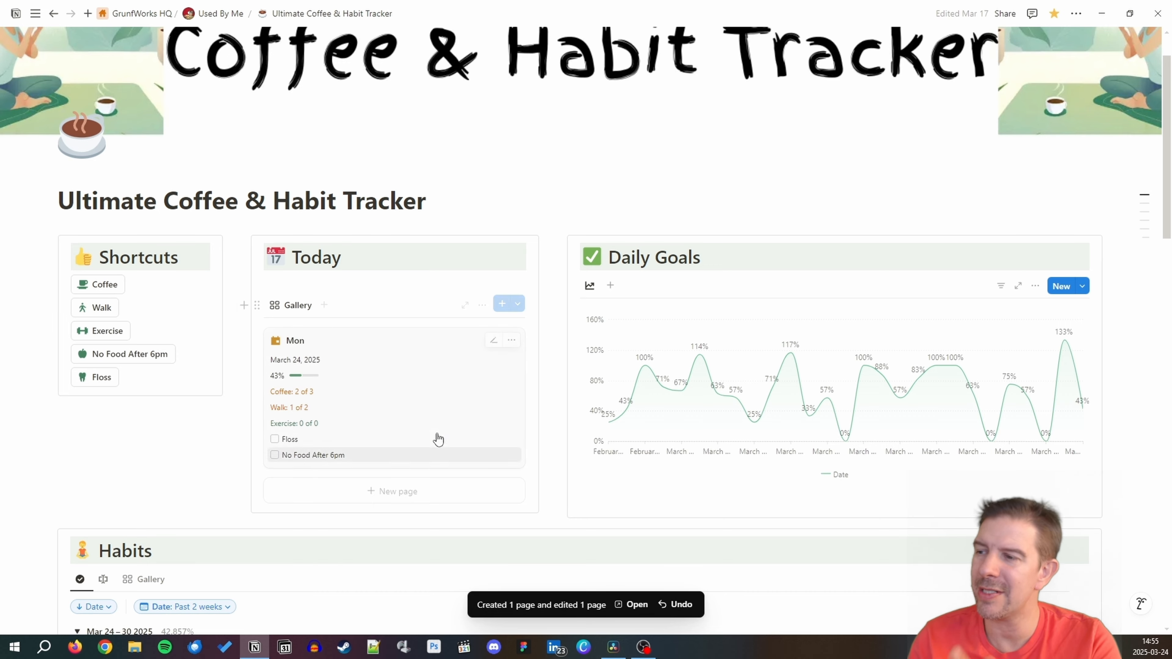
pyautogui.scroll(-8, 323, 443)
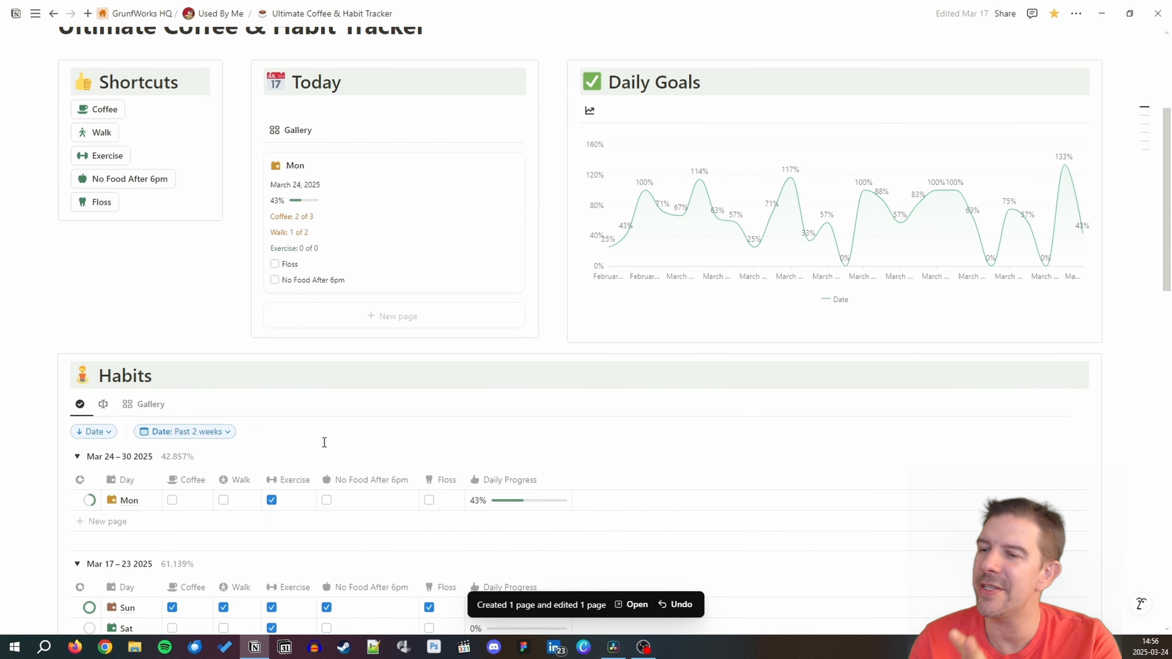
# Review the past weeks in the Habits table and check the formula behind Friday's Walk checkbox.
pyautogui.scroll(-5, 325, 442)
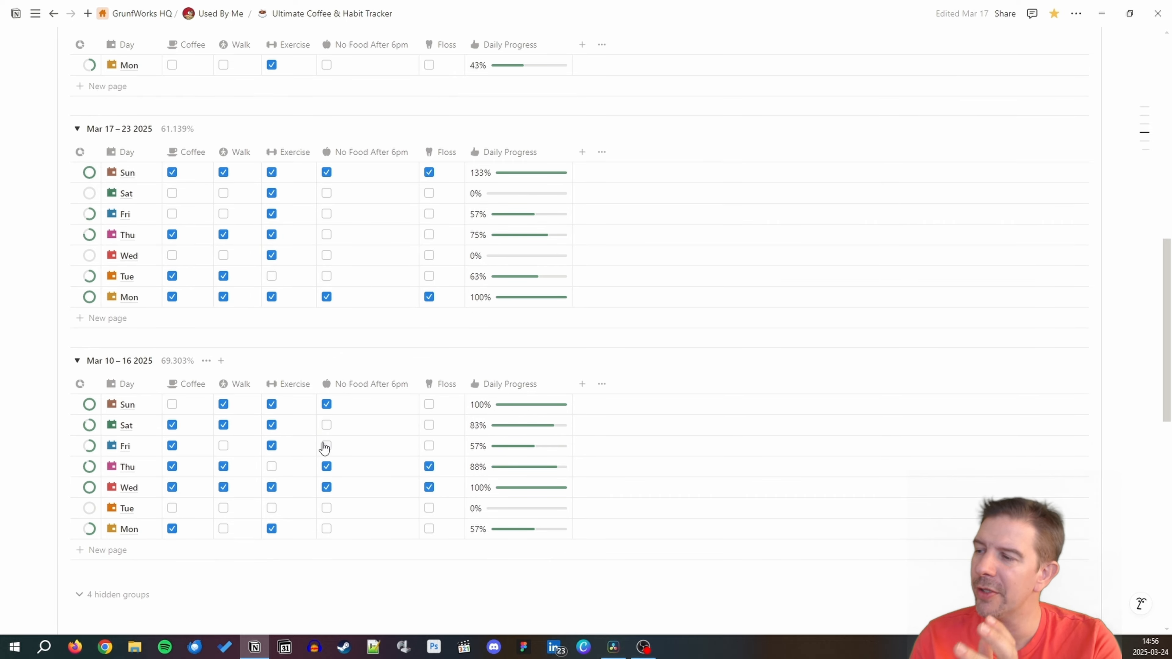
pyautogui.scroll(7, 325, 446)
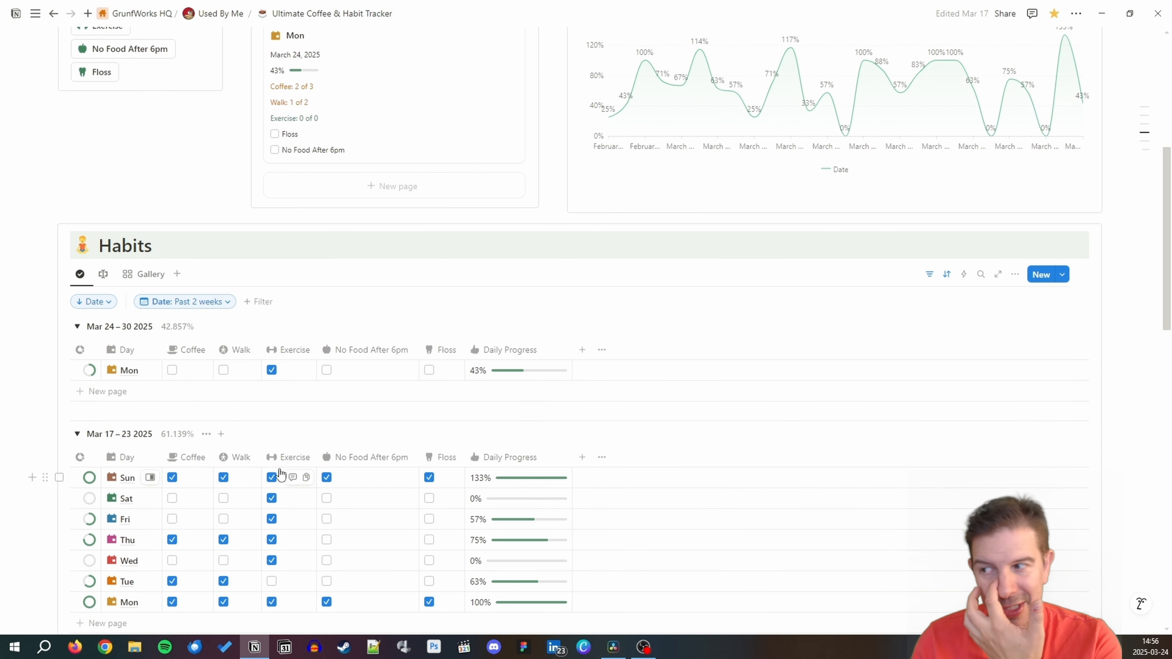
pyautogui.click(223, 520)
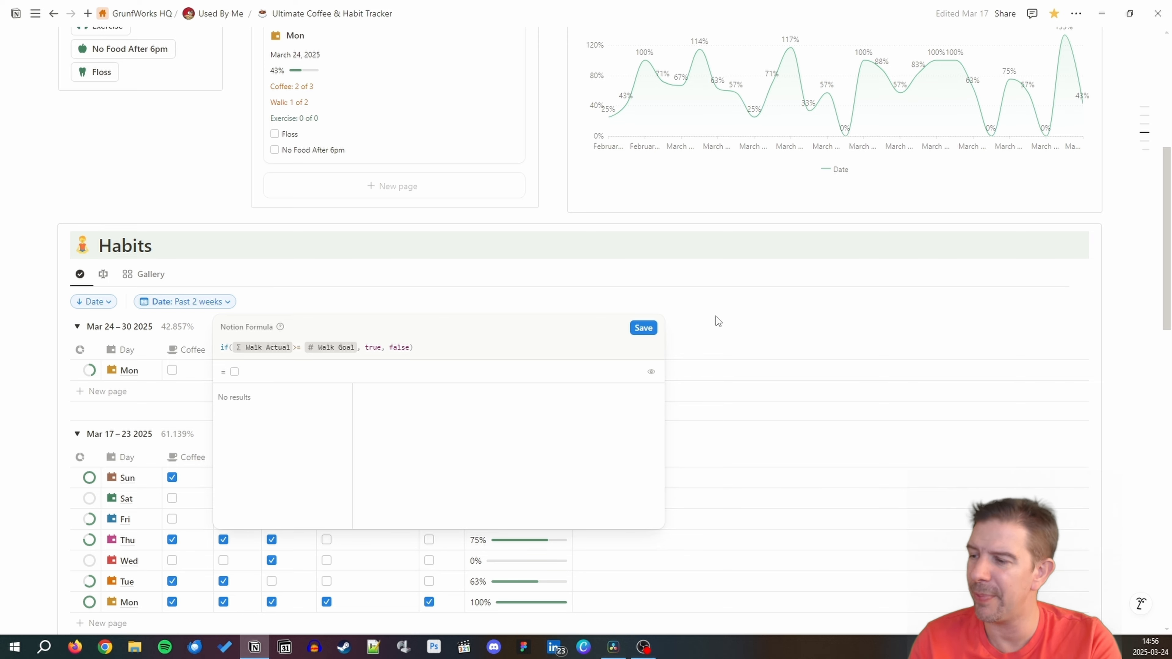
pyautogui.press('Escape')
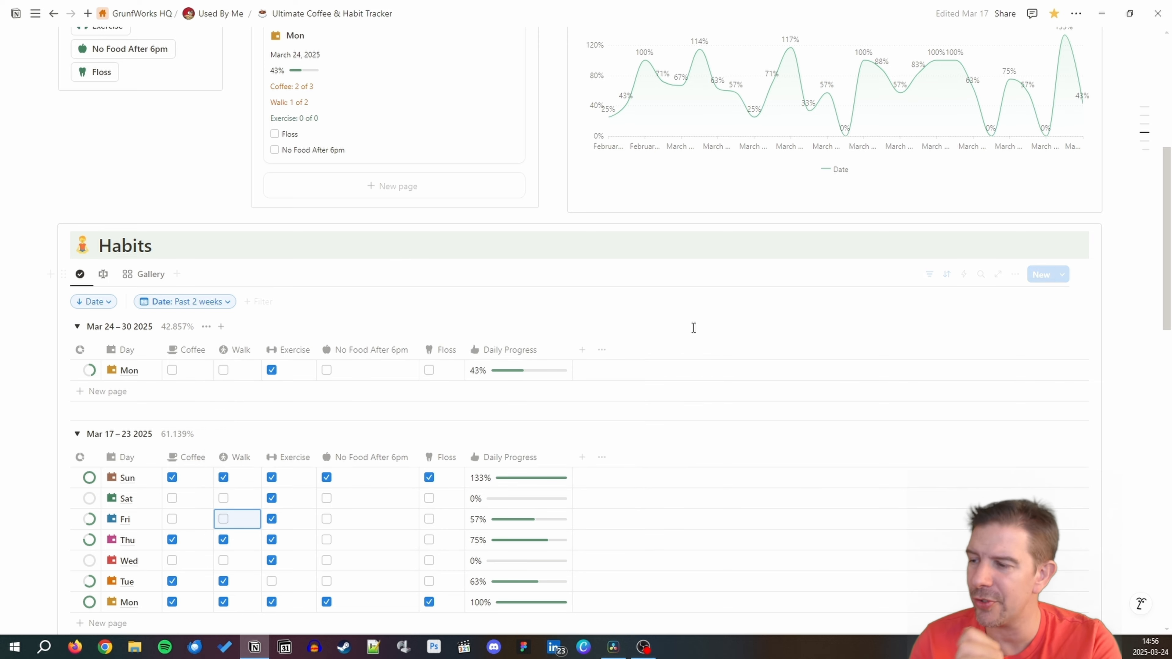
# Add a Button property named Add Coffee to the Habits table.
pyautogui.click(583, 350)
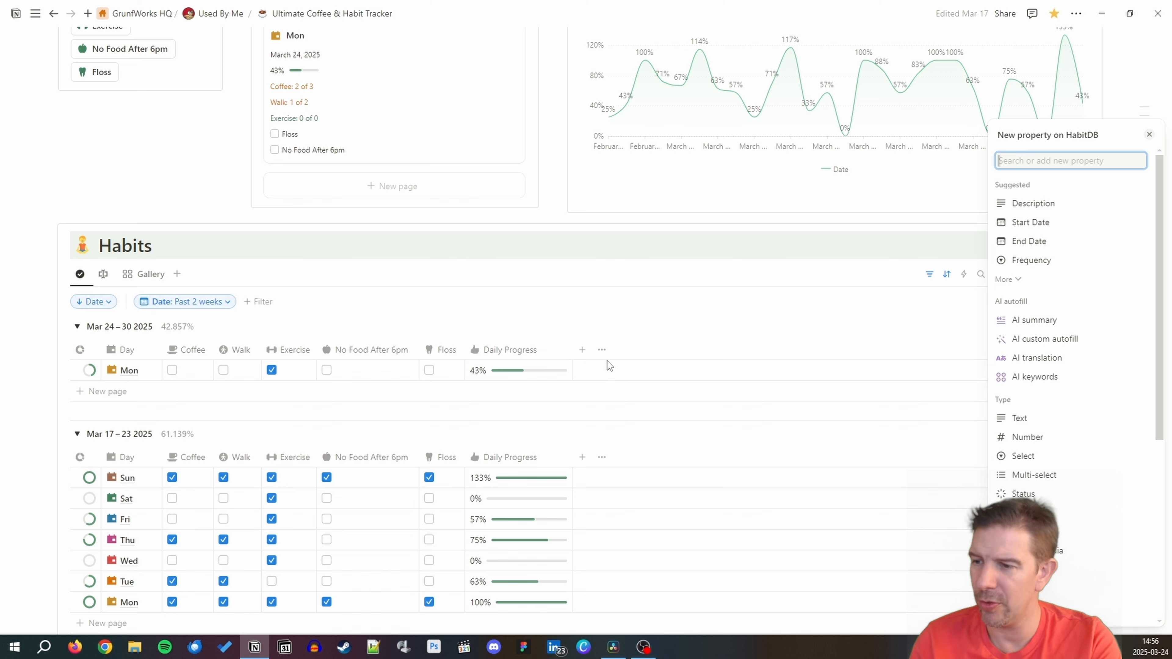
pyautogui.write('butt')
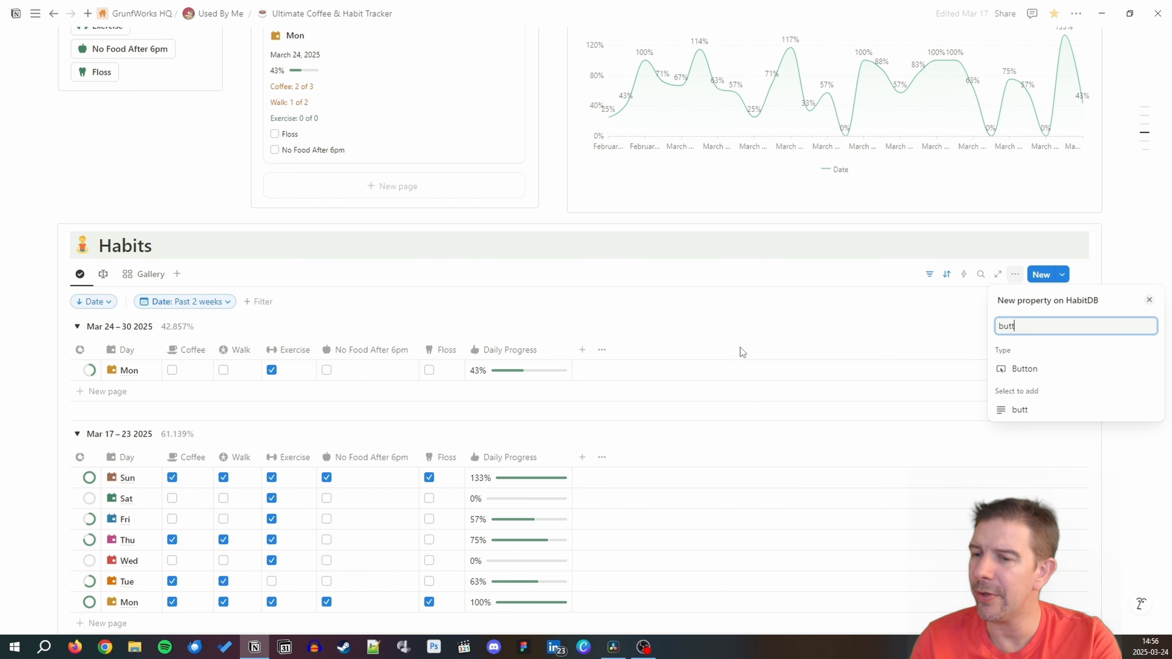
pyautogui.click(1034, 371)
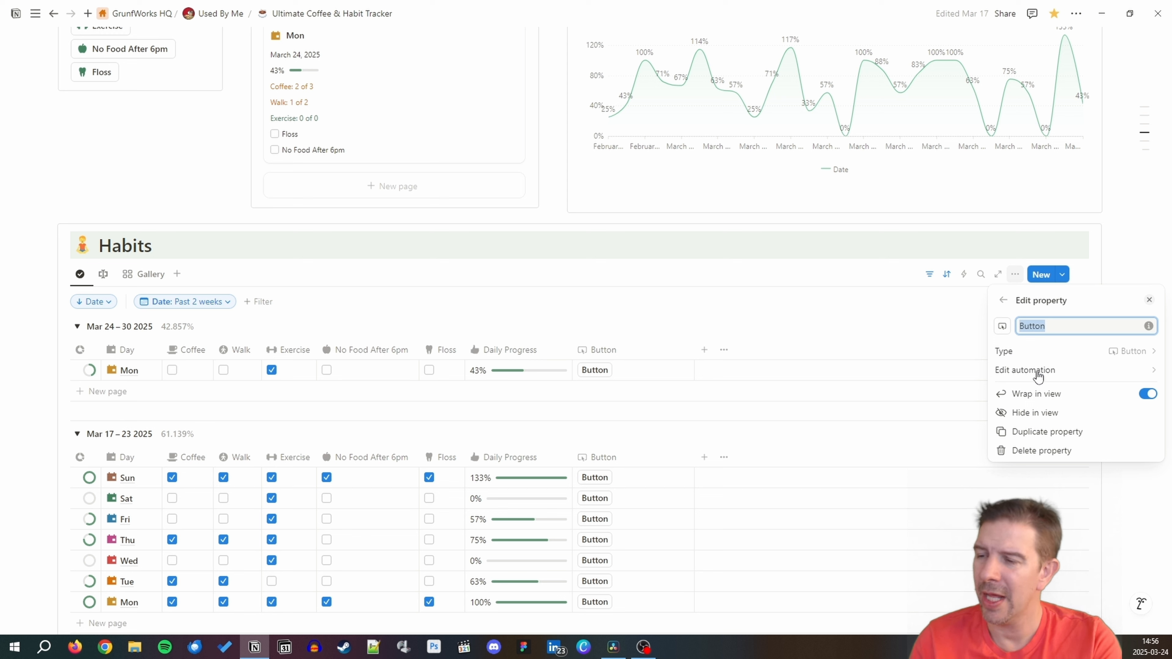
pyautogui.write('Add')
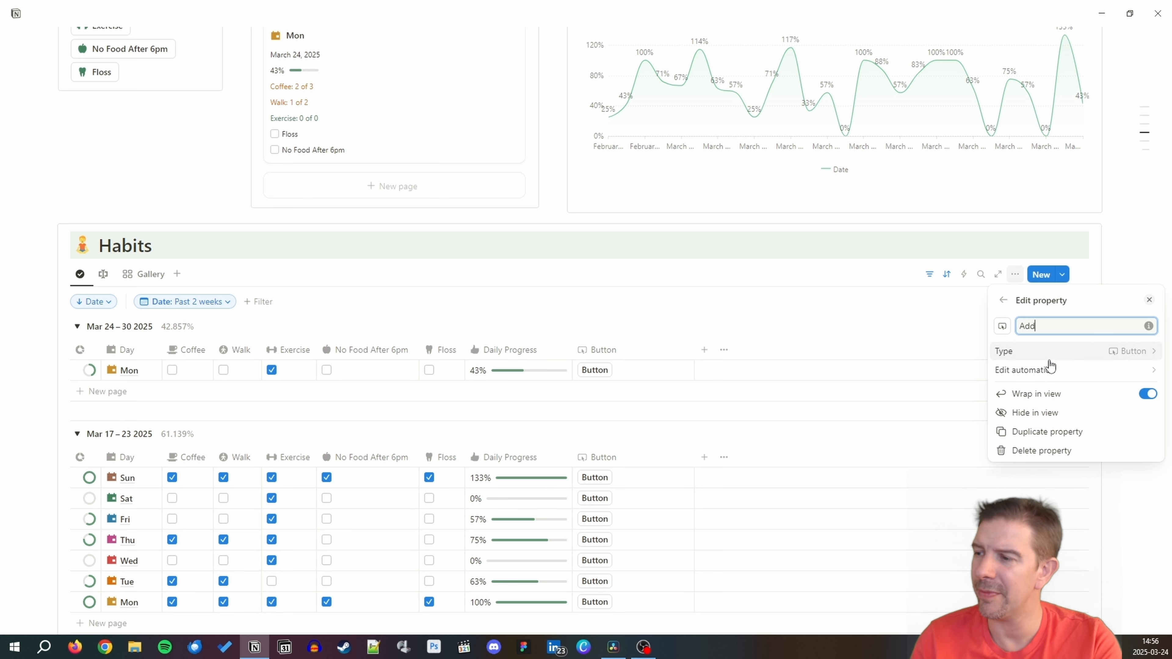
pyautogui.write(' Coffee')
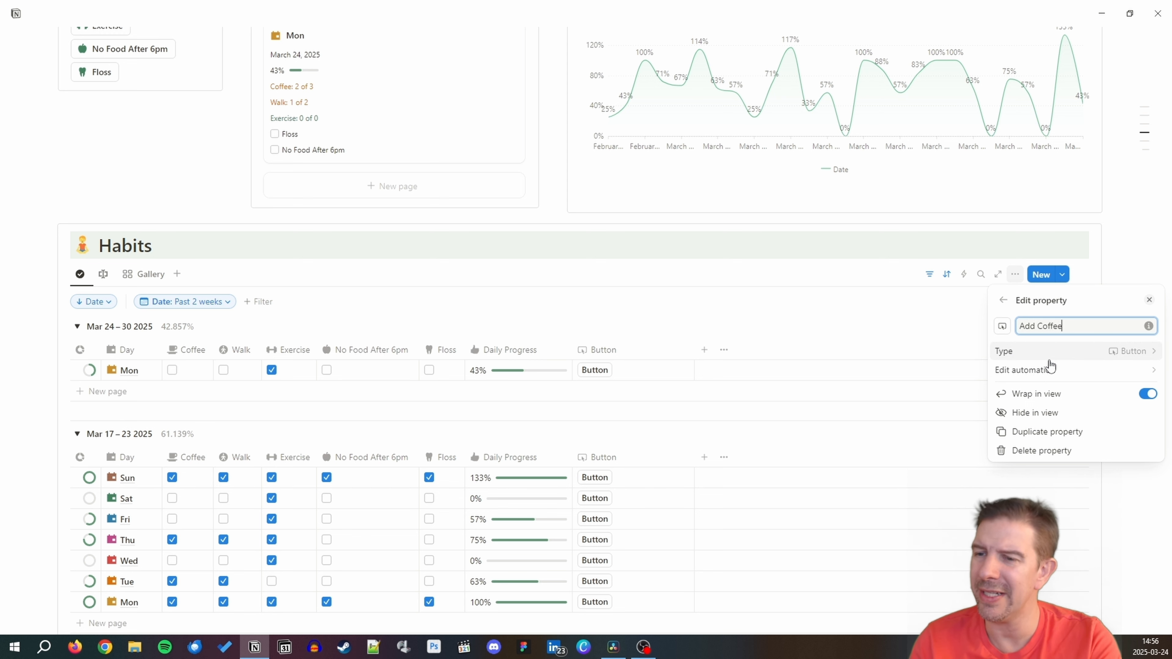
# Give the Add Coffee property a coffee cup icon and narrow its column to fit the button.
pyautogui.click(1003, 326)
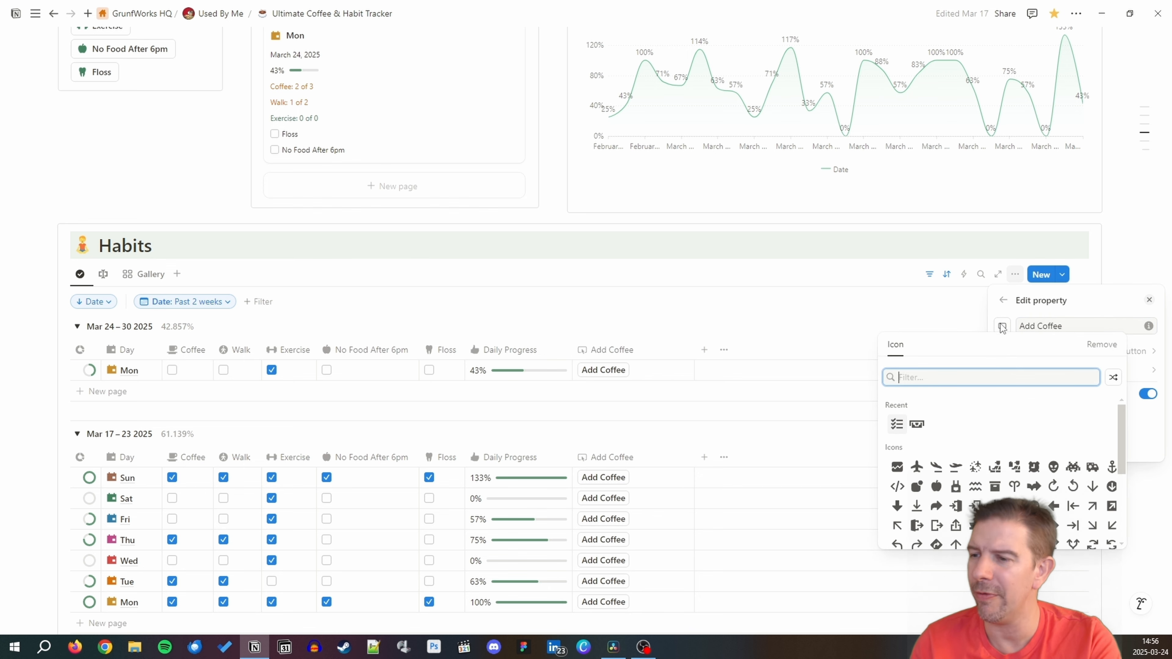
pyautogui.write('c')
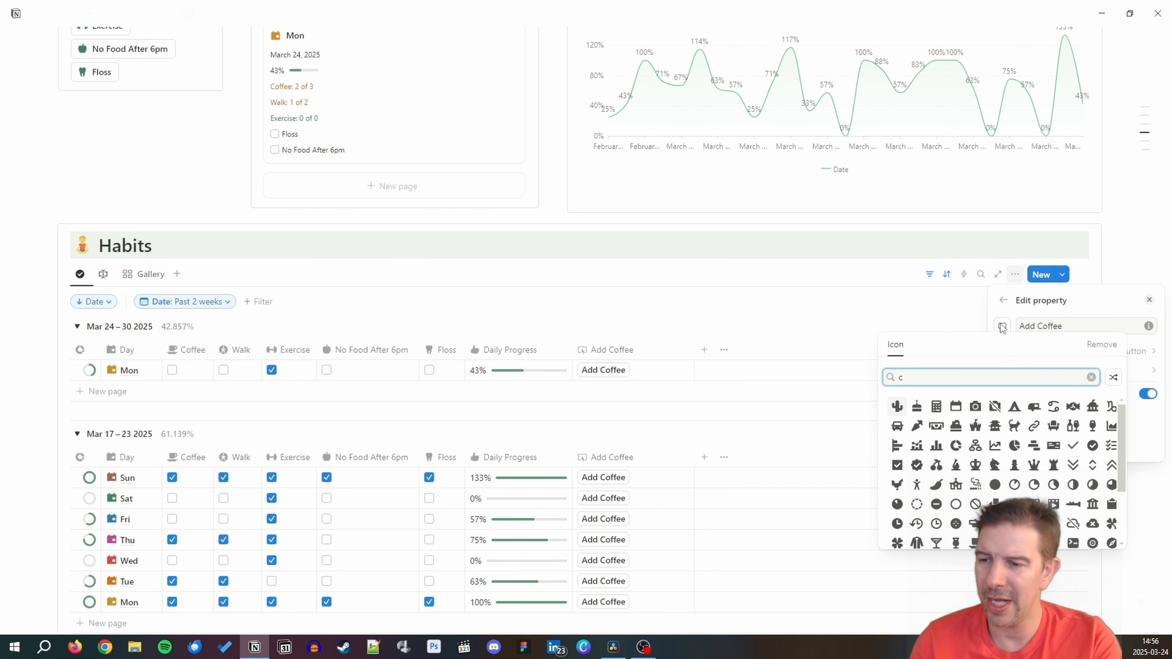
pyautogui.write('off')
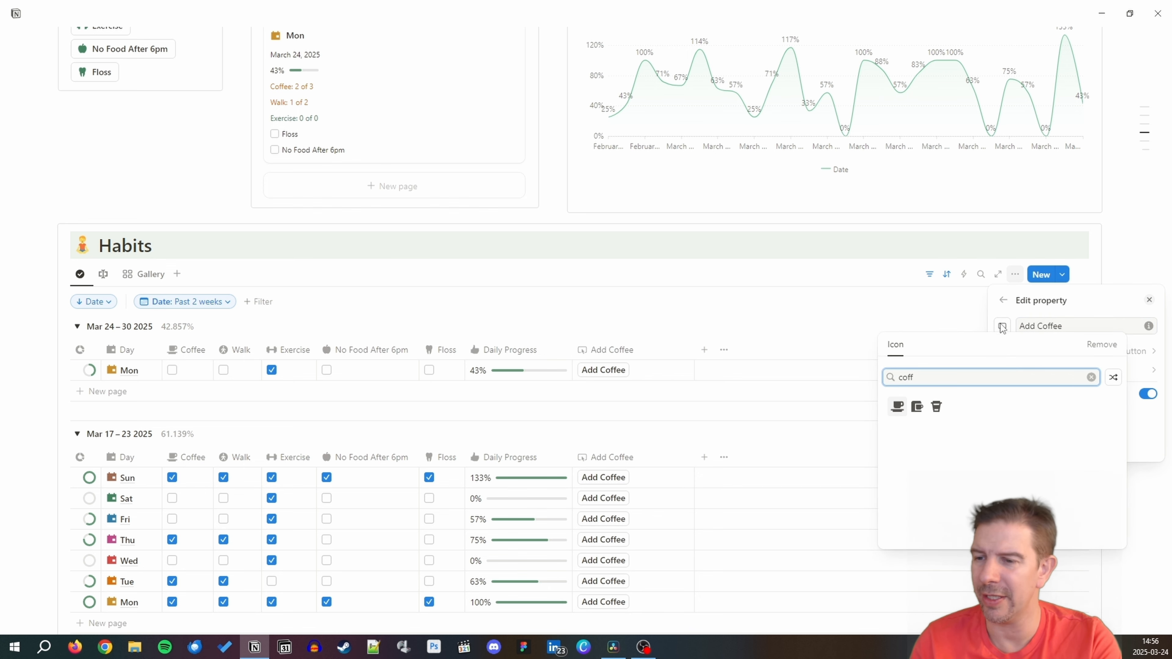
pyautogui.click(897, 406)
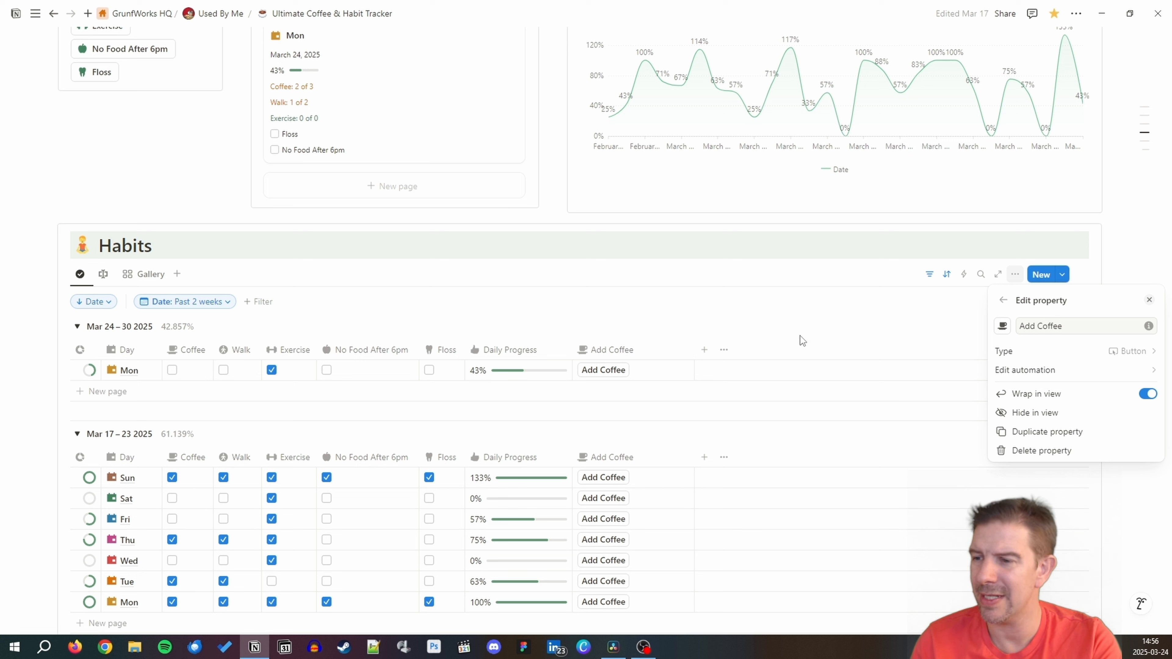
pyautogui.click(792, 341)
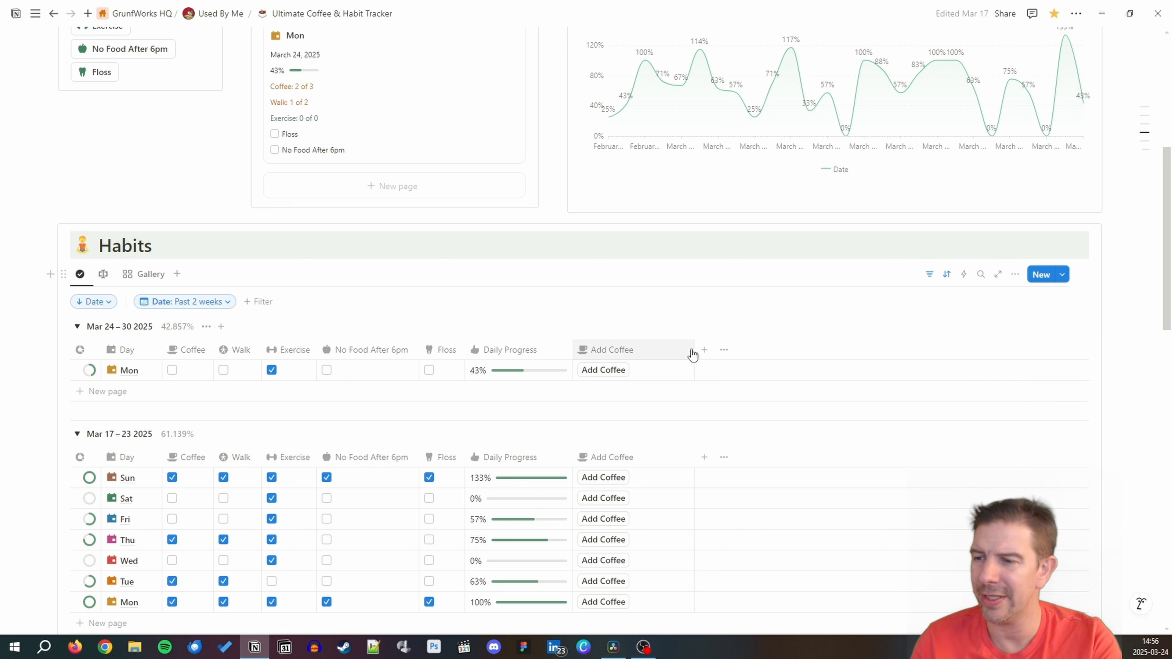
pyautogui.moveTo(694, 350); pyautogui.dragTo(650, 354)
# Make the Add Coffee automation add a page to HabAddDB as Coffee, with Day set to This page.
pyautogui.click(609, 350)
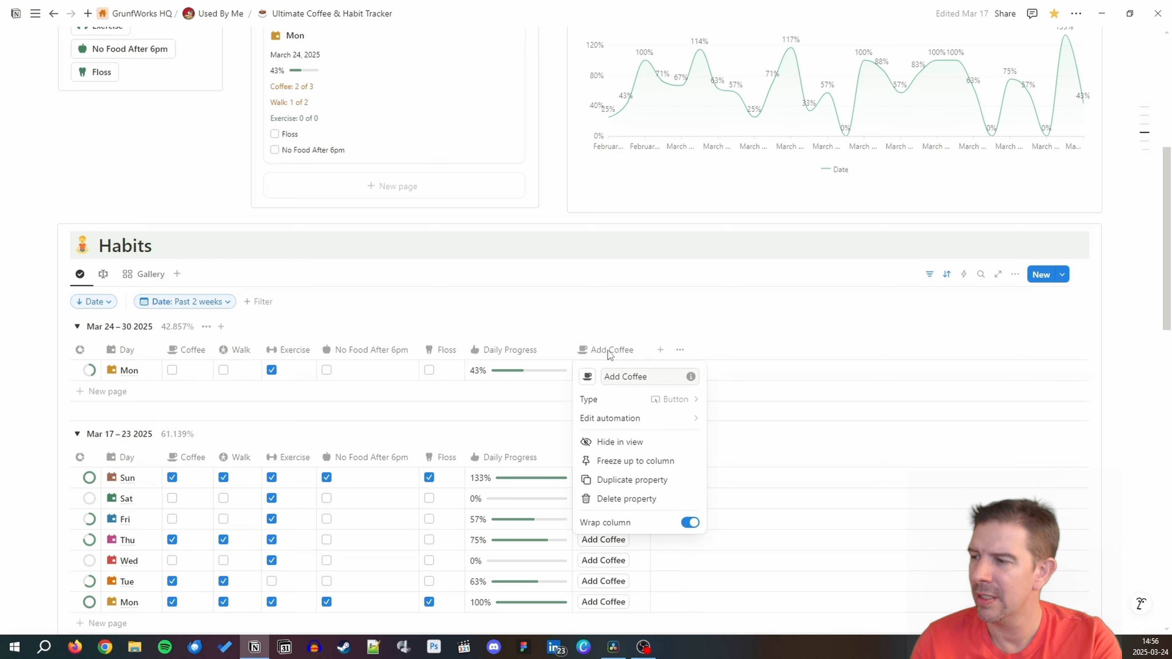
pyautogui.click(614, 418)
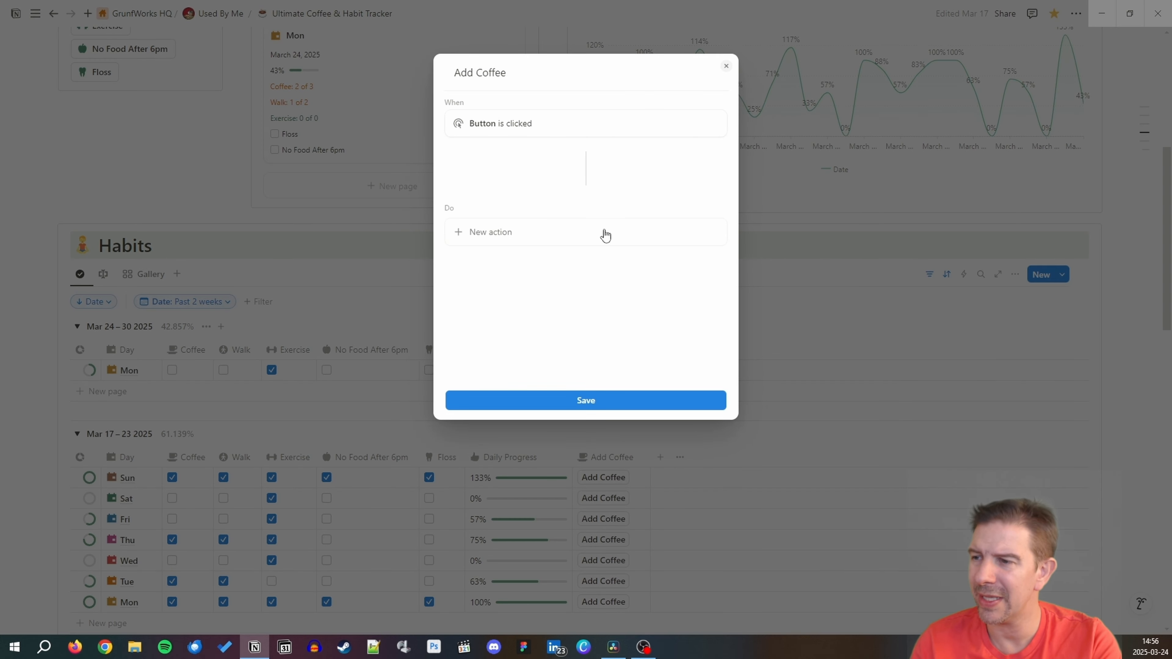
pyautogui.click(466, 229)
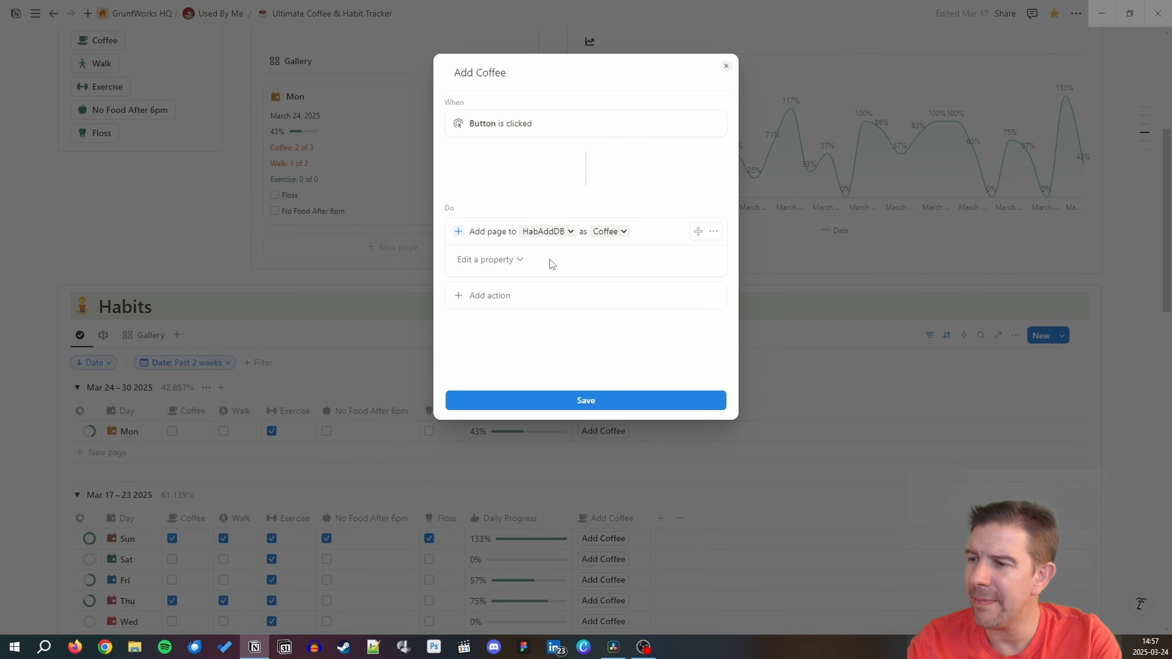
pyautogui.click(512, 261)
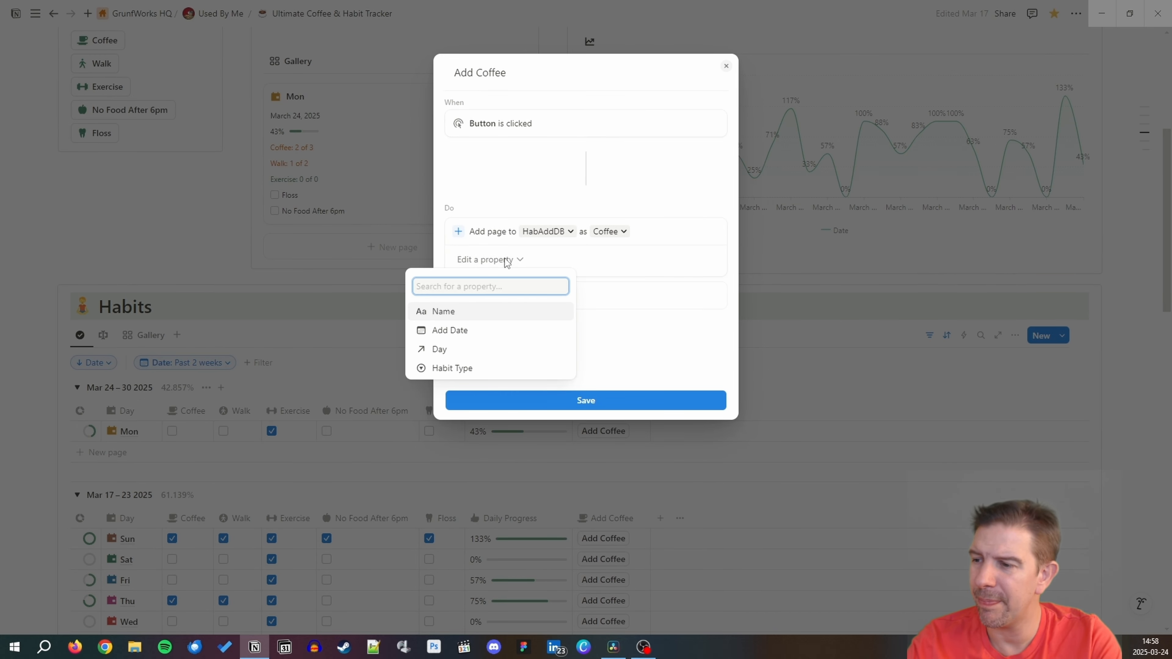
pyautogui.click(472, 353)
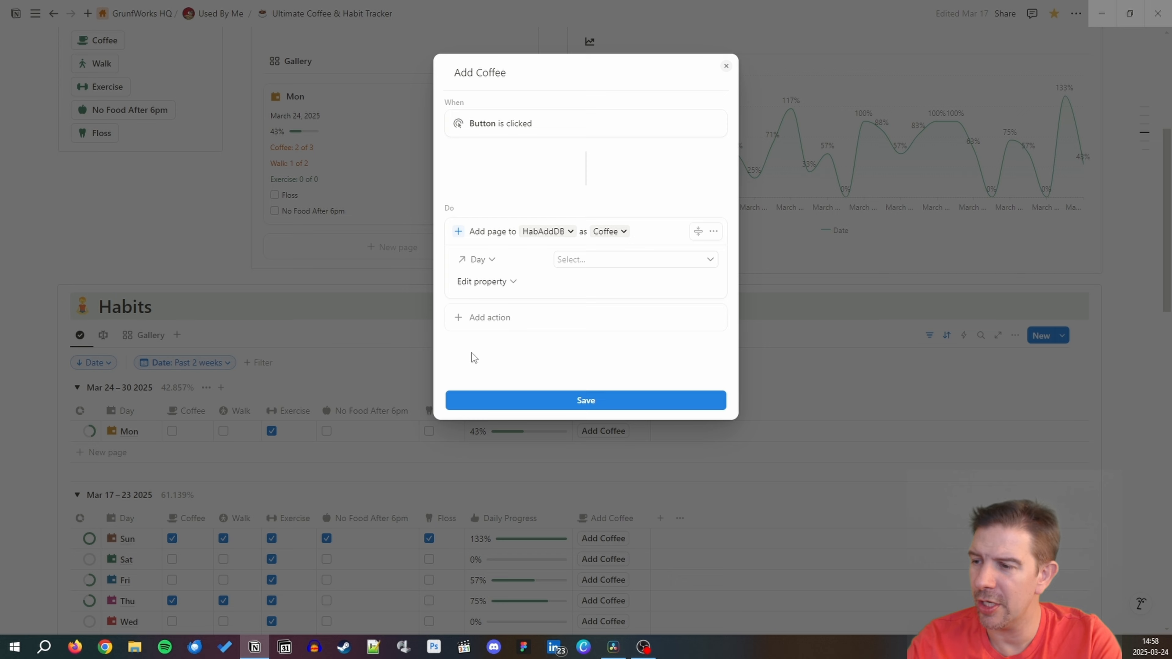
pyautogui.click(693, 268)
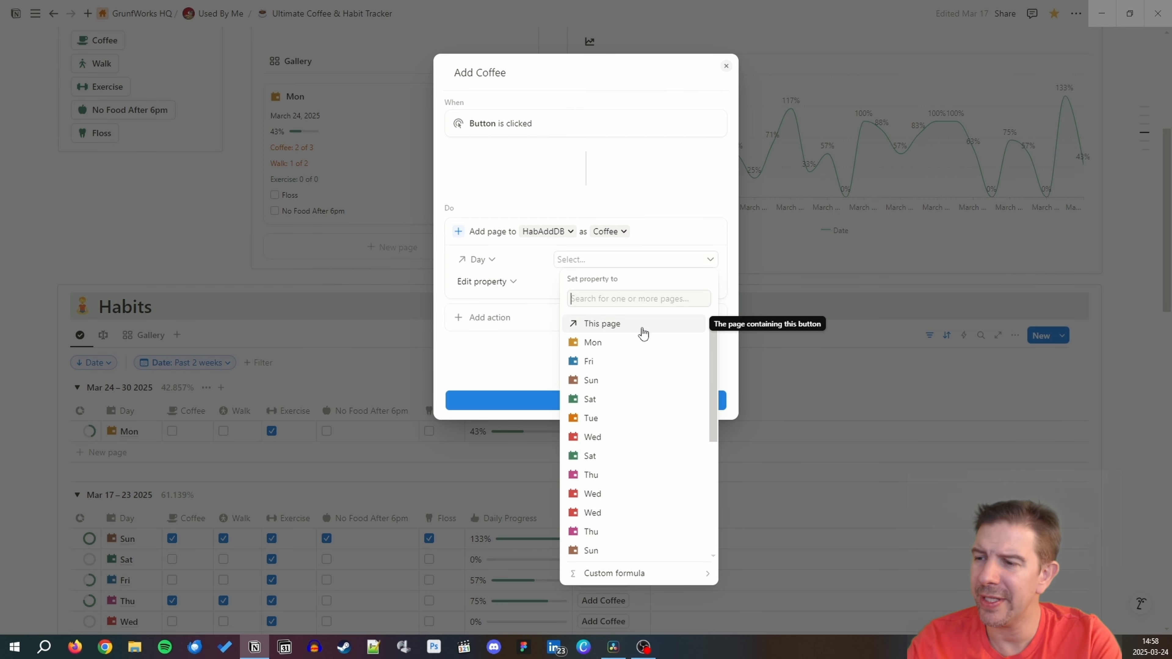
pyautogui.click(644, 329)
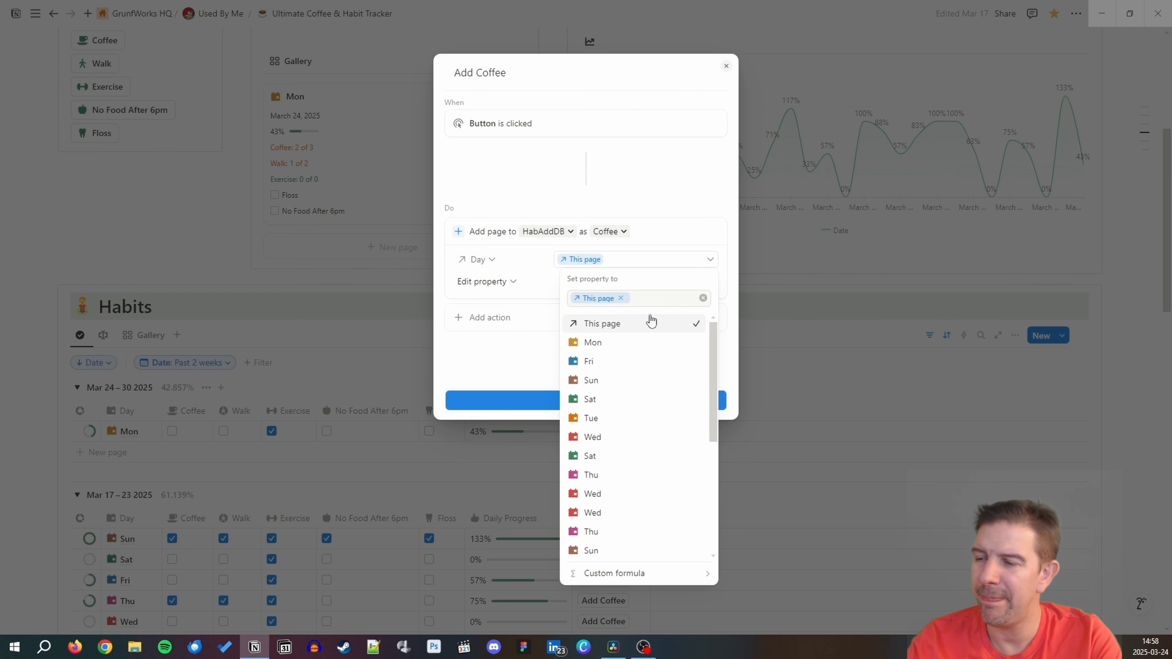
pyautogui.click(728, 280)
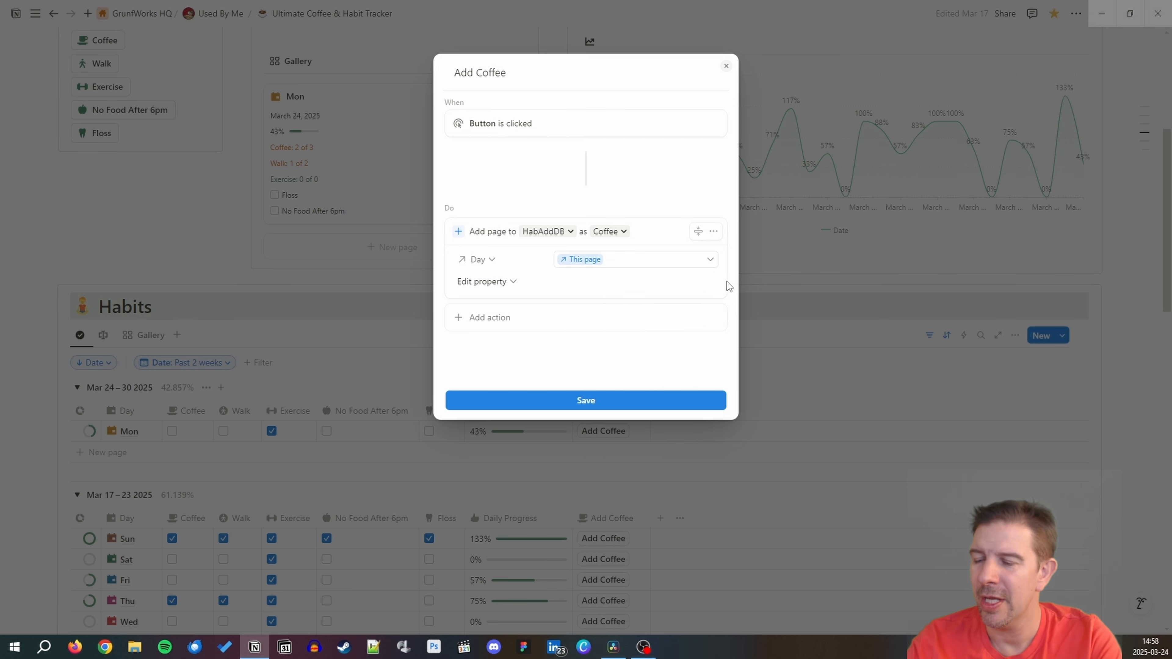
# Set Add Date to Date triggered in the Add Coffee automation and save it.
pyautogui.click(487, 283)
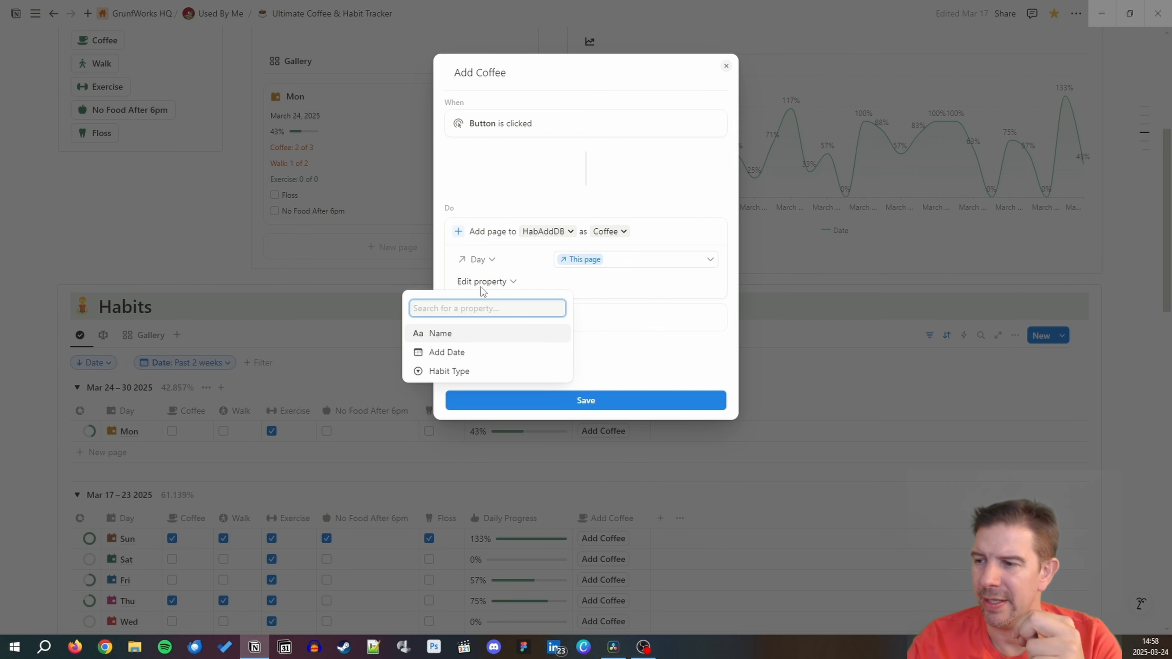
pyautogui.click(484, 353)
pyautogui.click(627, 282)
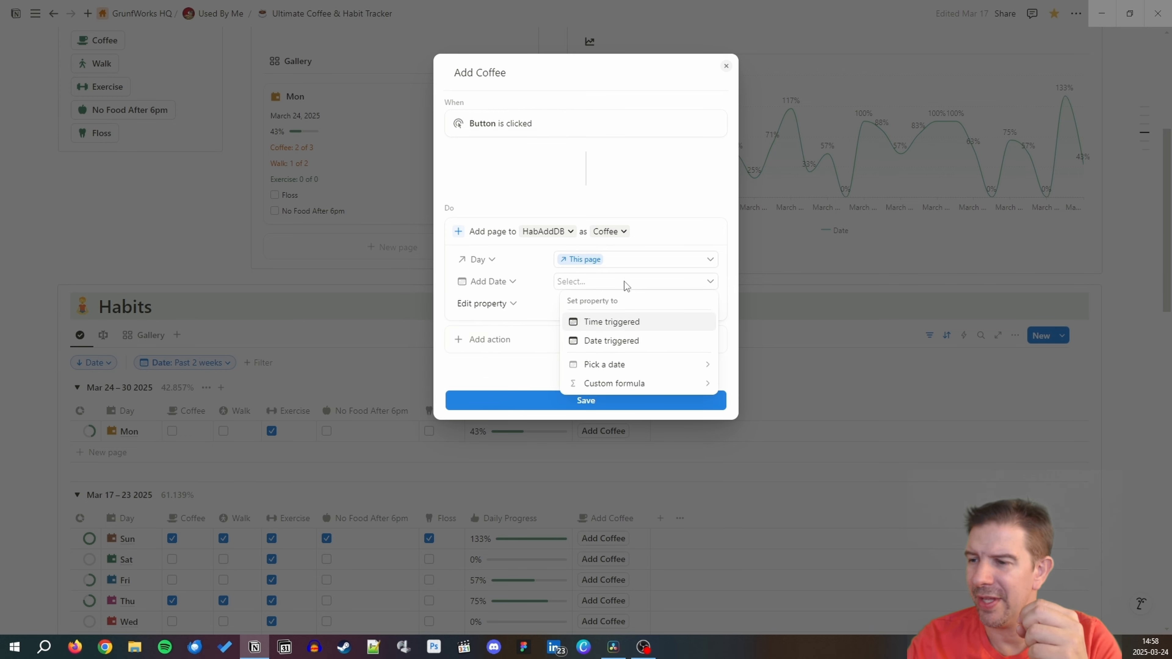
pyautogui.click(621, 341)
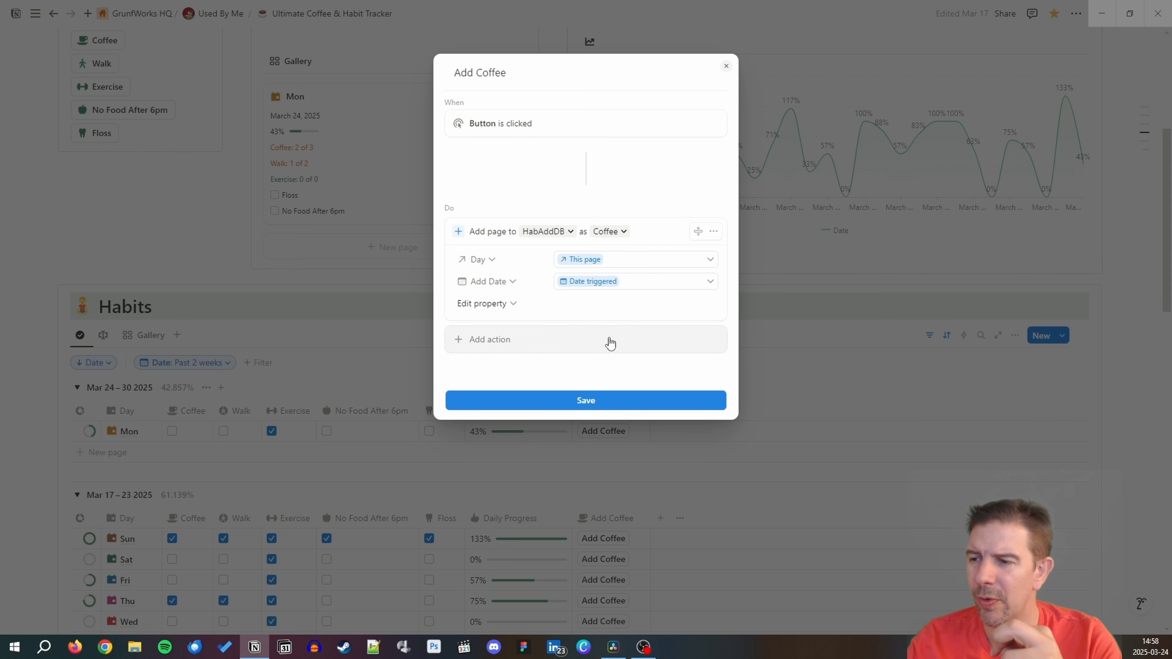
pyautogui.click(584, 401)
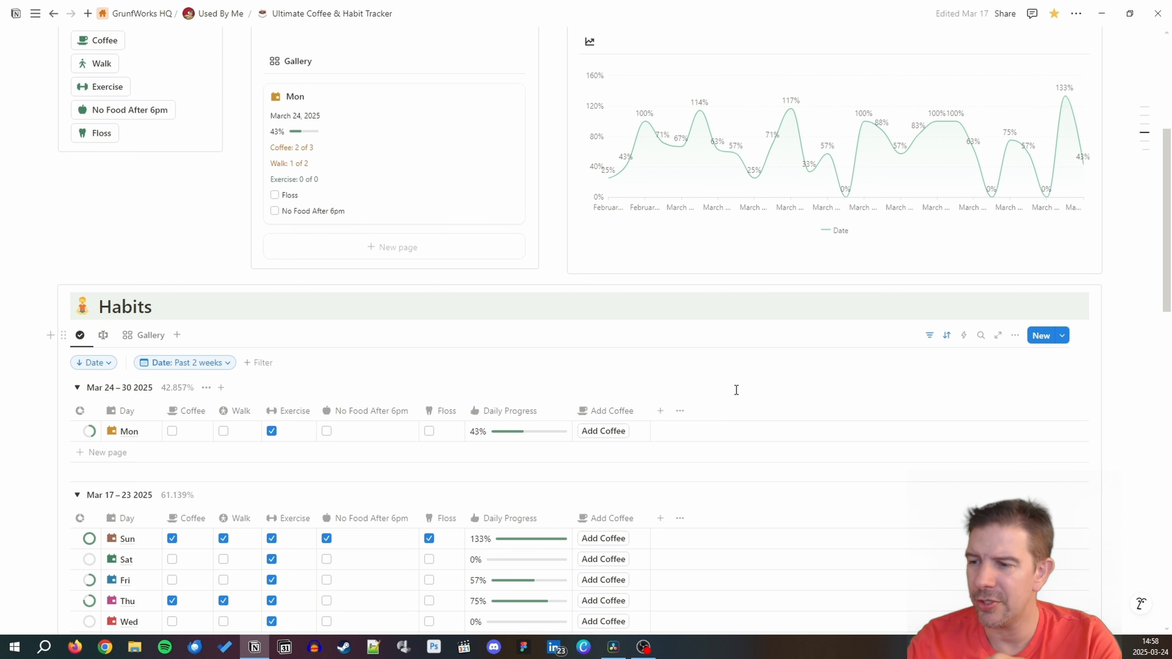
# Open the Saturday, March 22 page, log two coffees with Add Coffee, and close the page.
pyautogui.scroll(-4, 736, 383)
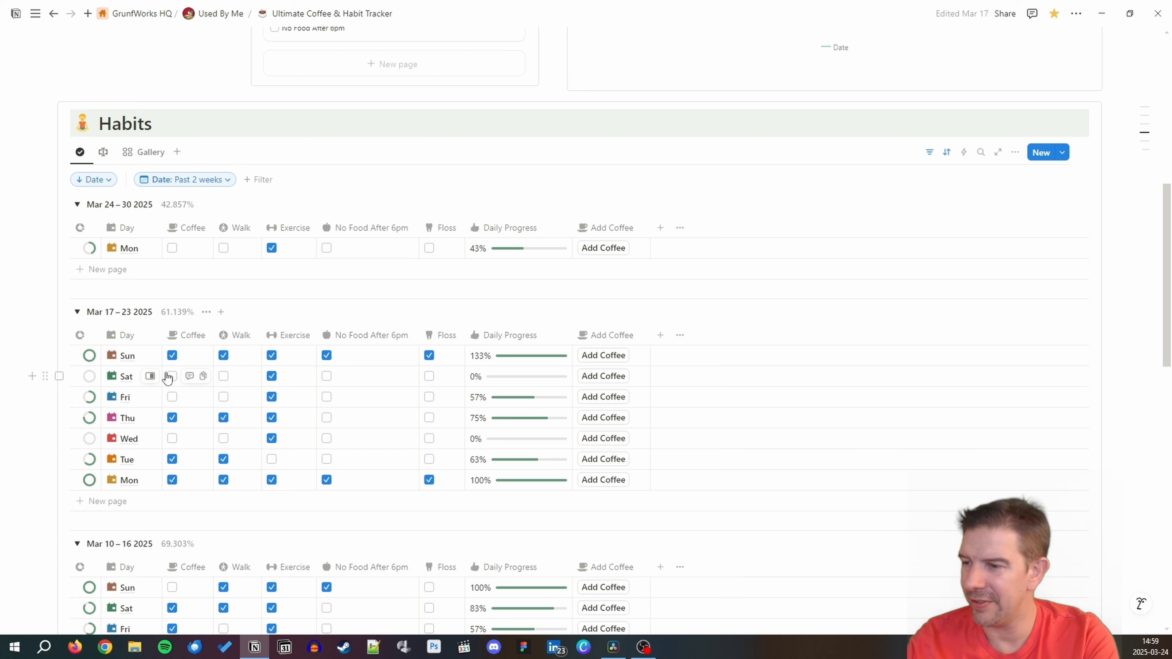
pyautogui.click(150, 377)
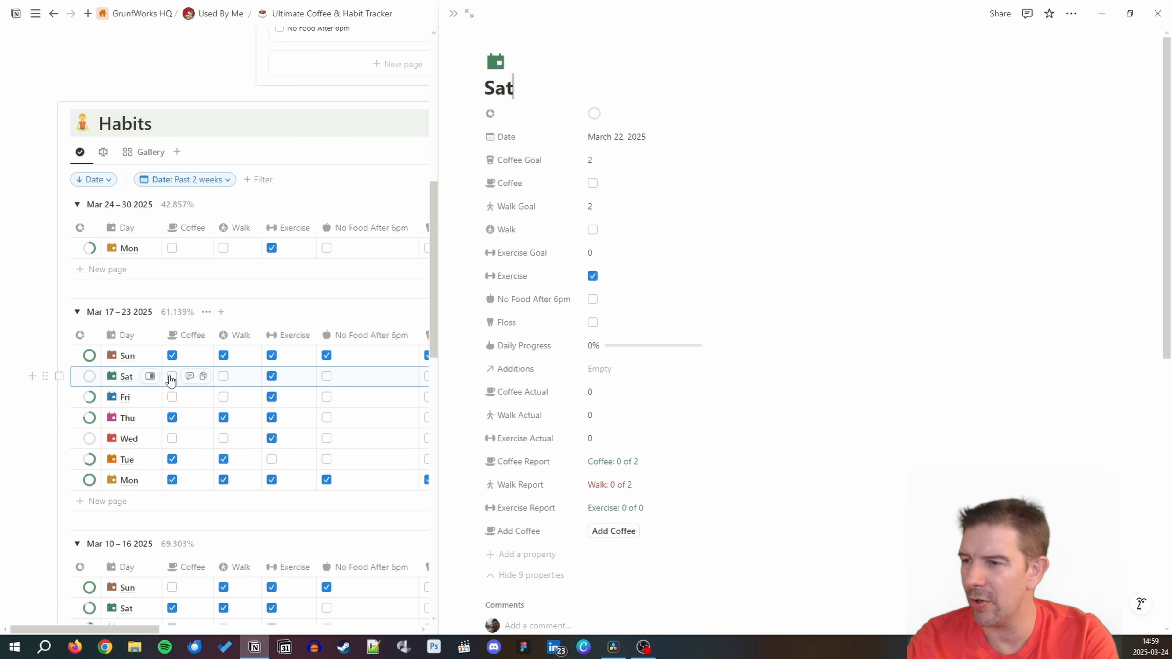
pyautogui.click(629, 537)
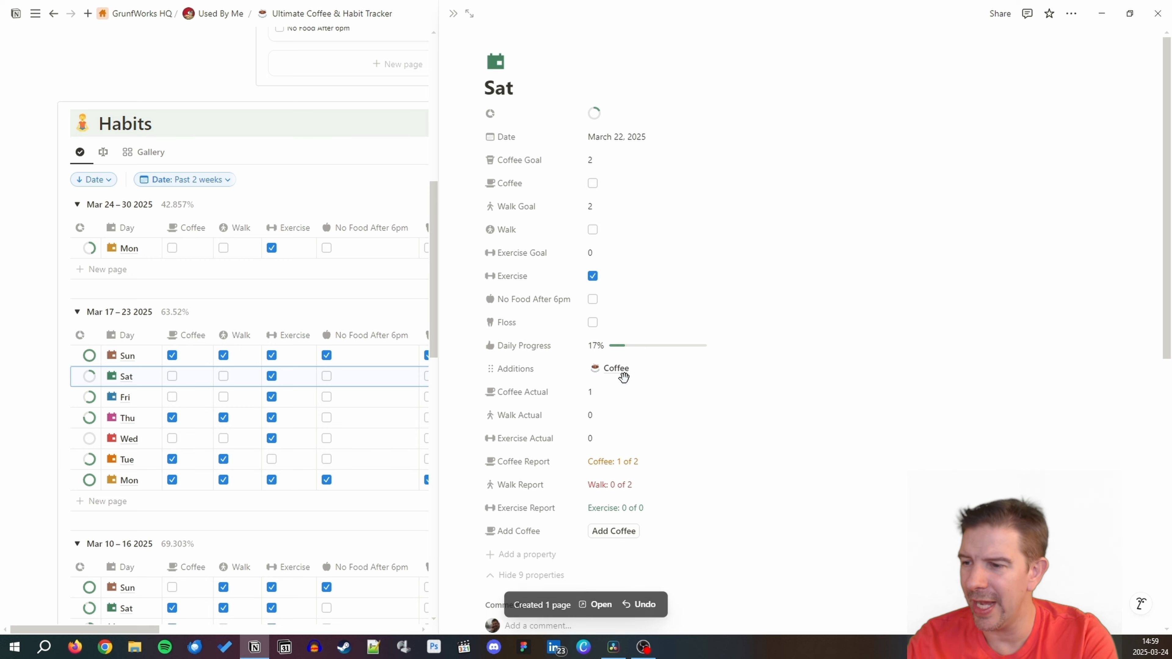
pyautogui.click(629, 533)
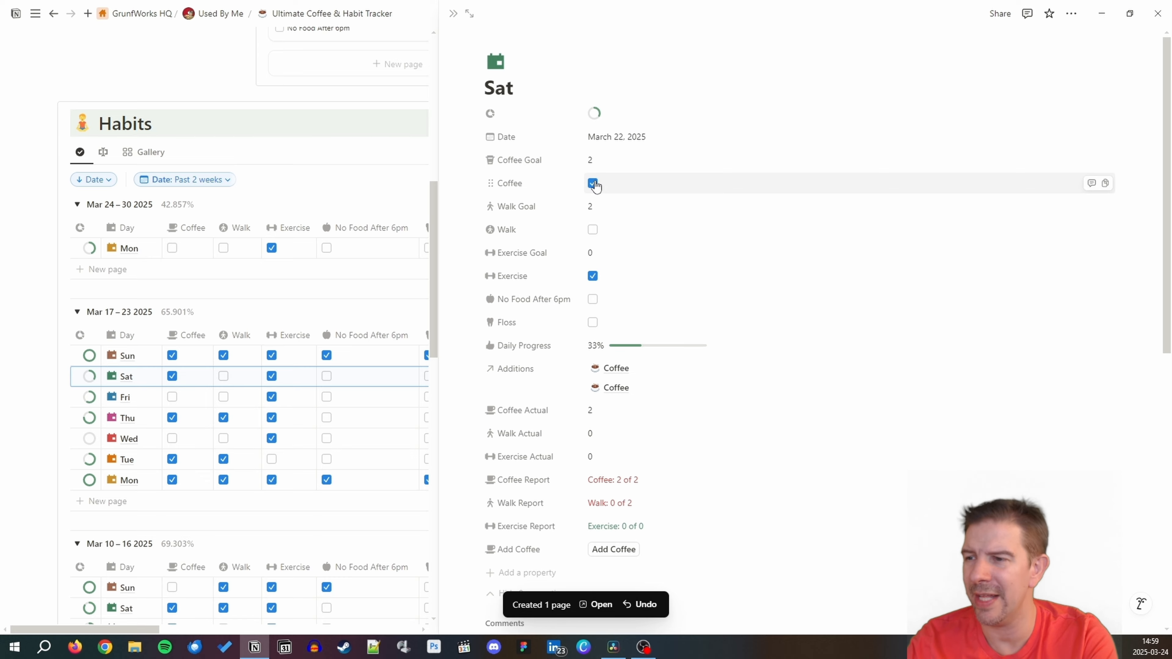
pyautogui.click(350, 155)
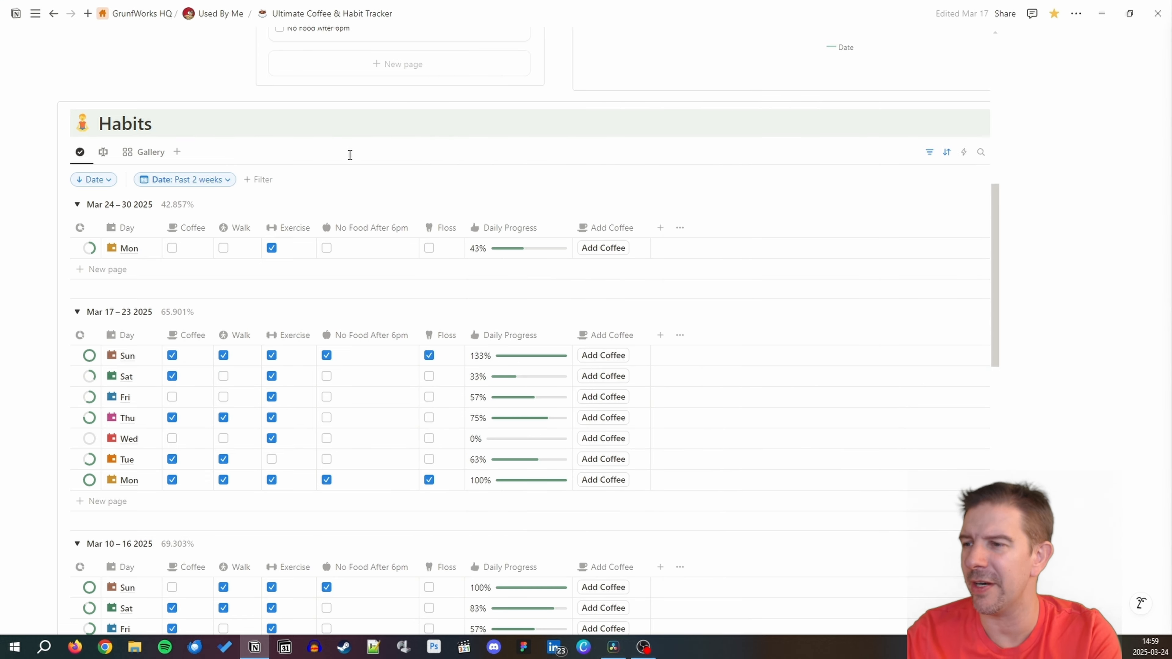
# Log three coffees for Wednesday of the Mar 17–23 week straight from its table row.
pyautogui.click(612, 439)
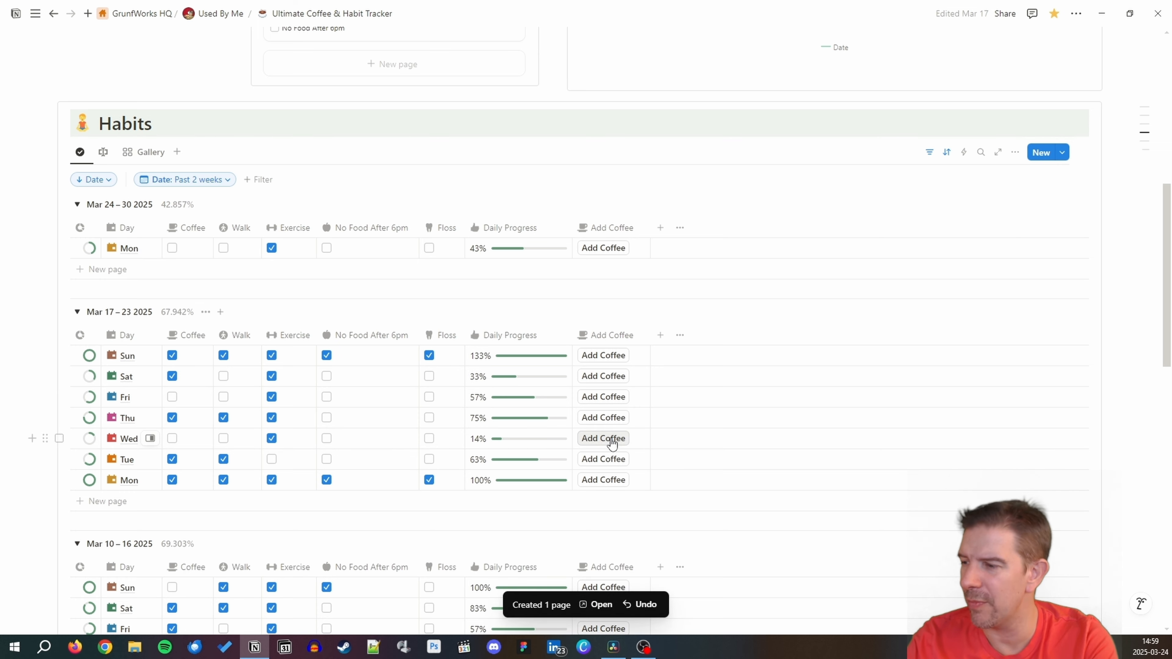
pyautogui.click(613, 439)
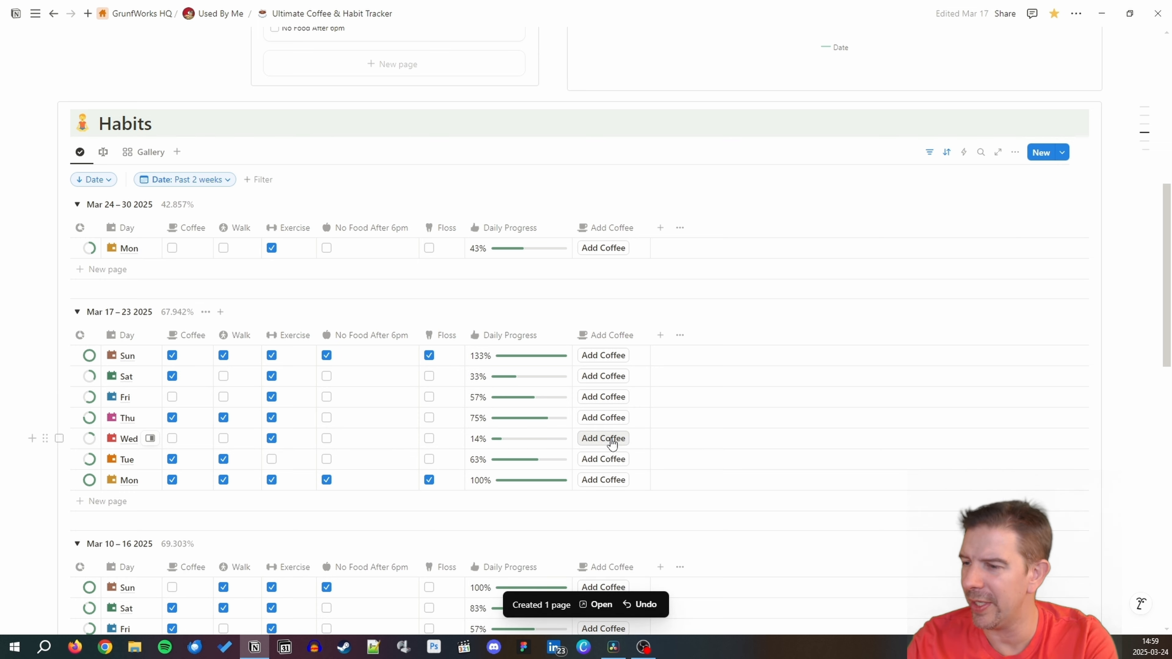
pyautogui.click(612, 439)
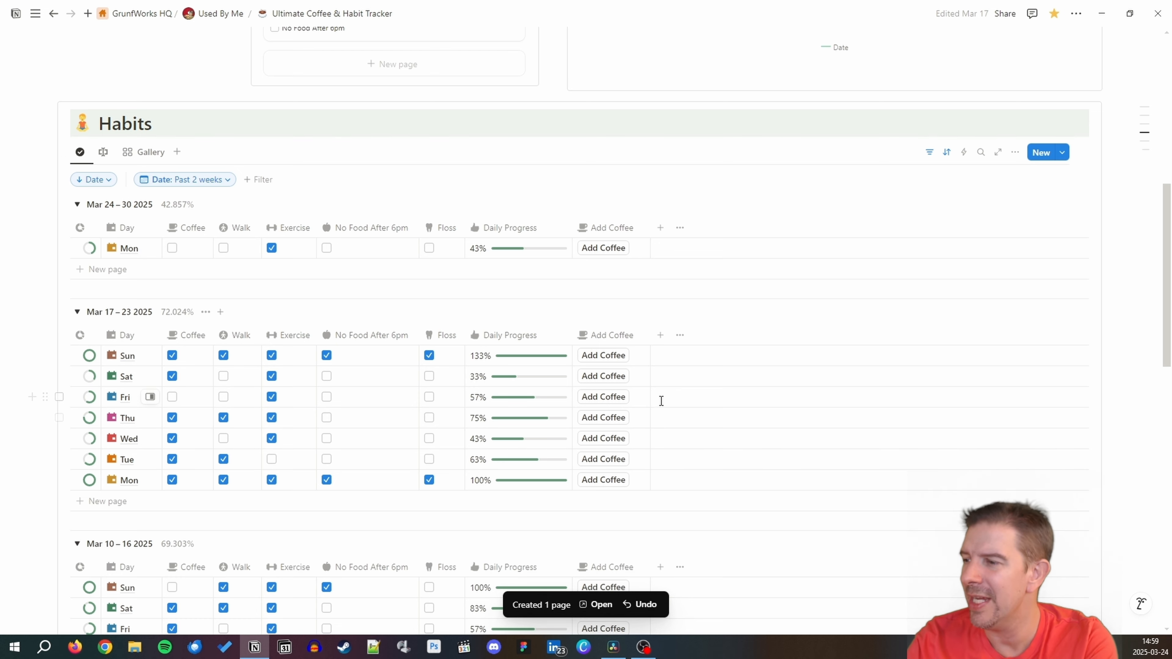
# Duplicate the Add Coffee button property in the Habits table and give the copy the circled walking-person icon.
pyautogui.click(618, 228)
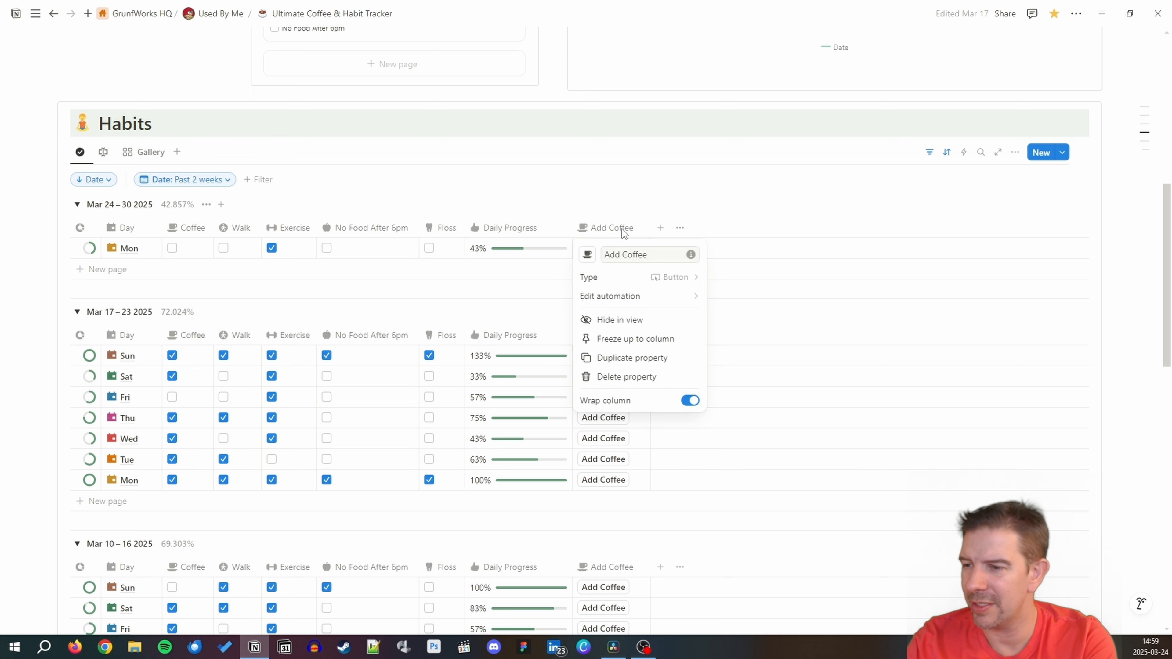
pyautogui.click(644, 358)
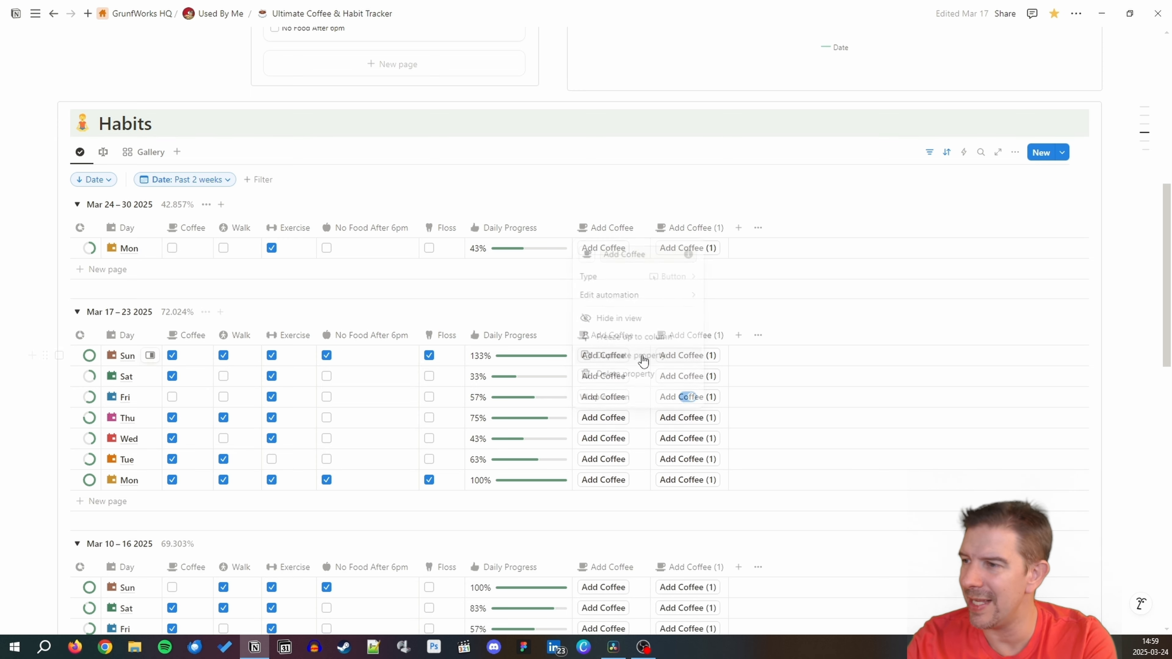
pyautogui.click(685, 228)
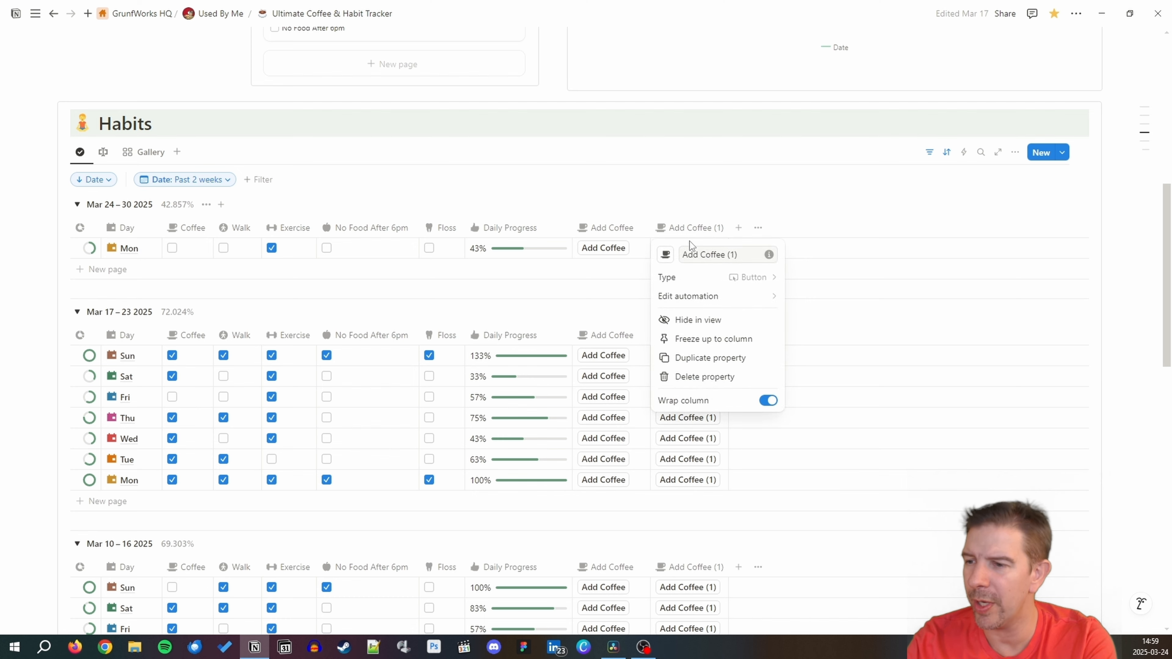
pyautogui.click(665, 256)
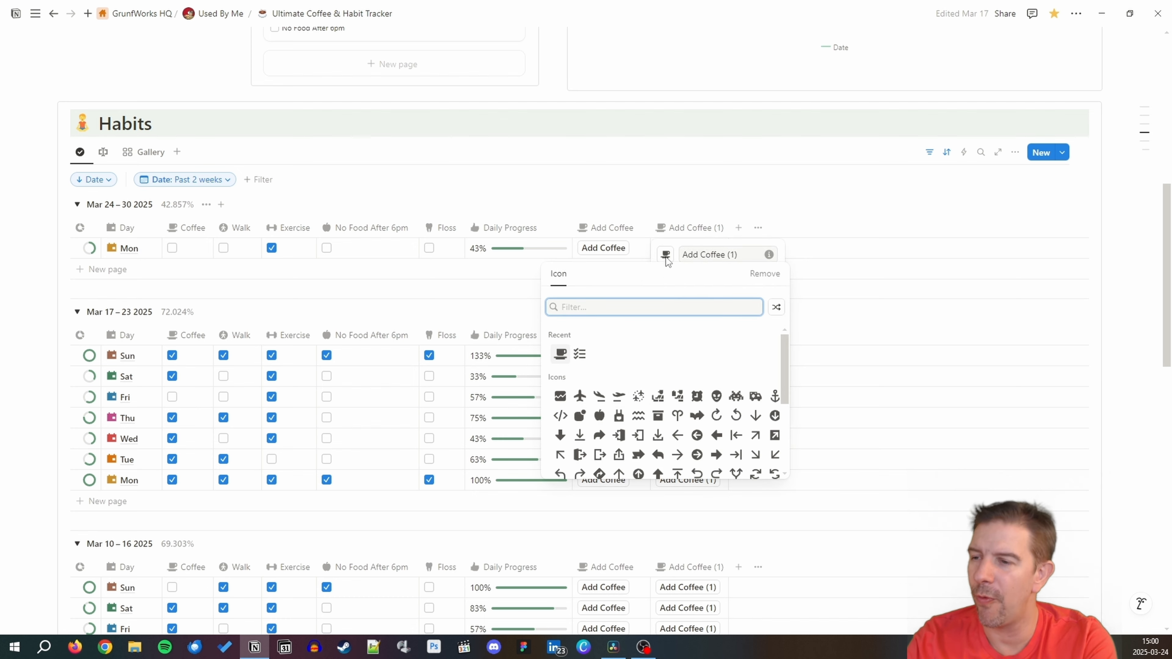
pyautogui.write('wa')
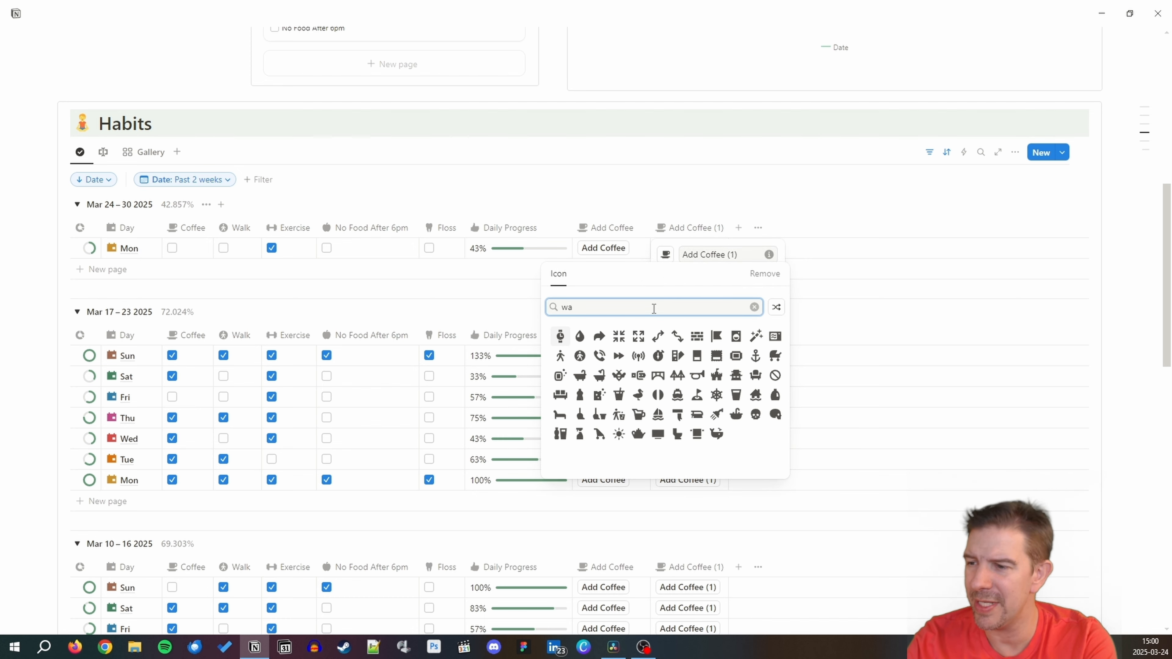
pyautogui.write('lk')
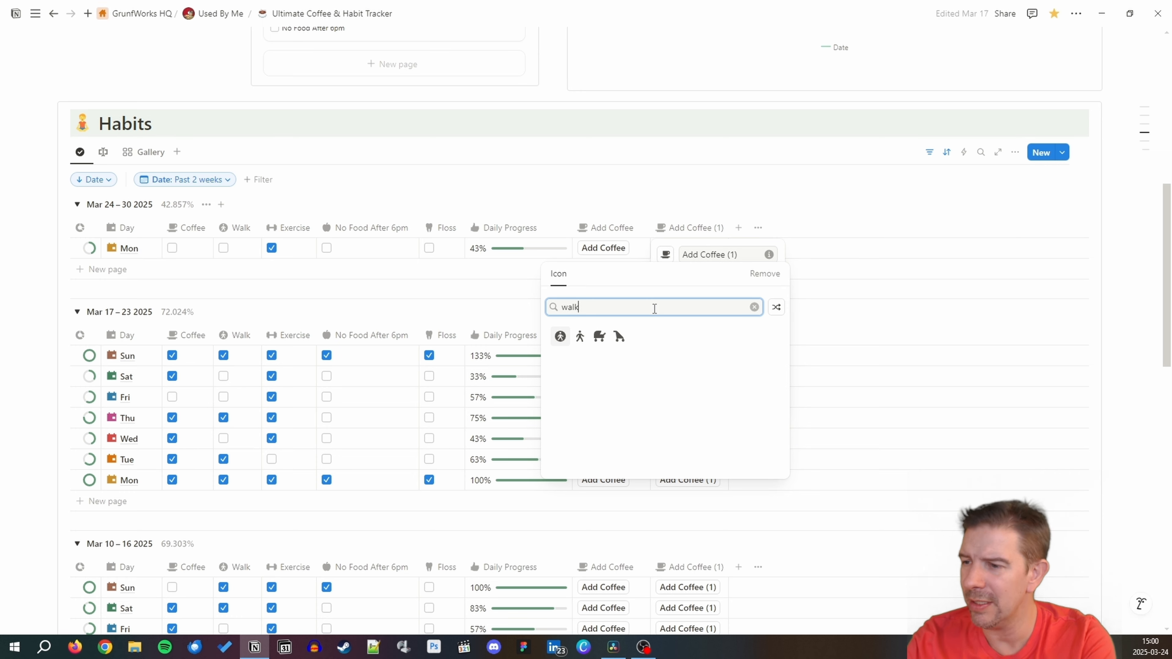
pyautogui.click(560, 336)
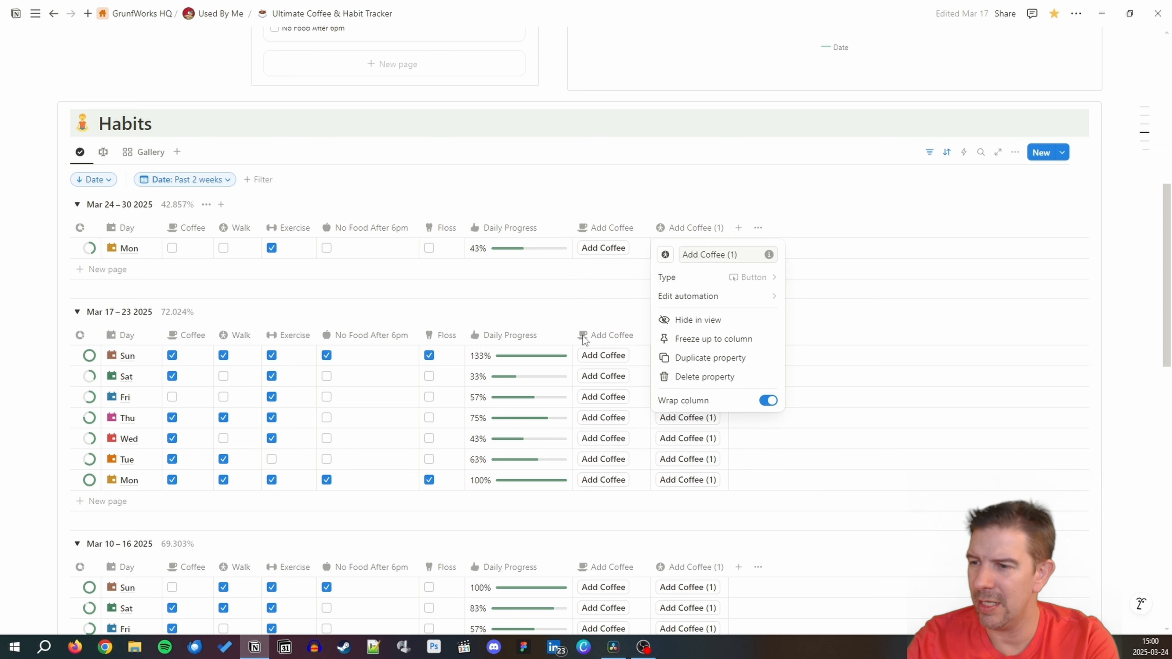
# Rename the duplicated Add Coffee (1) button property as Add Walk.
pyautogui.moveTo(702, 254); pyautogui.dragTo(768, 255)
pyautogui.write('Walk')
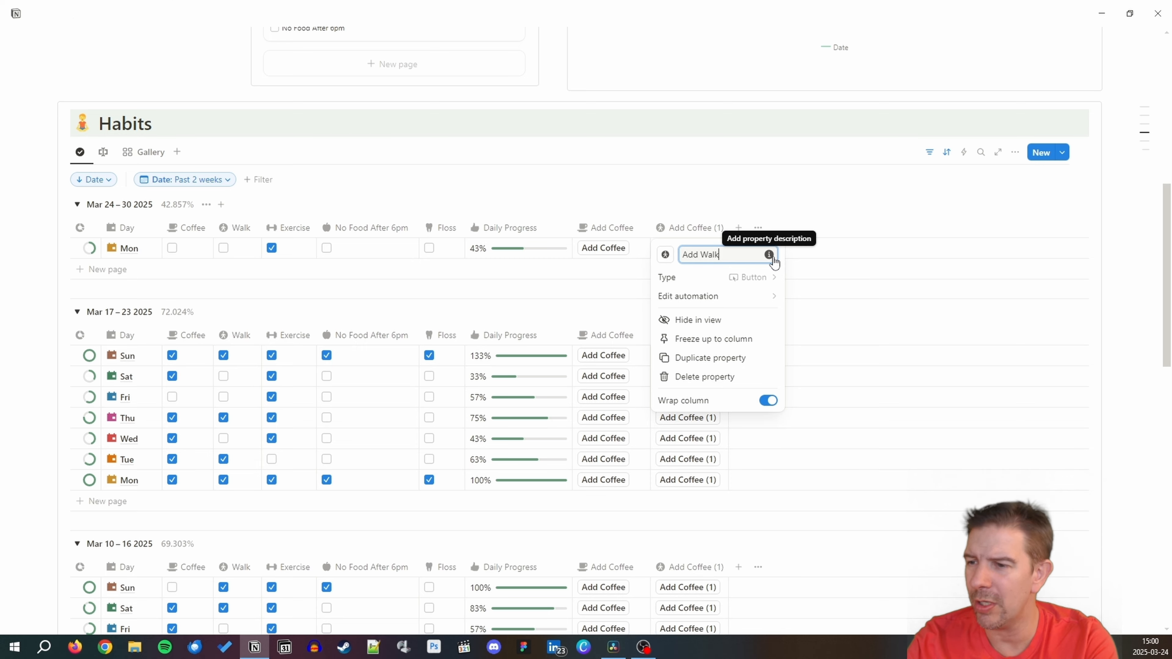
pyautogui.press('Return')
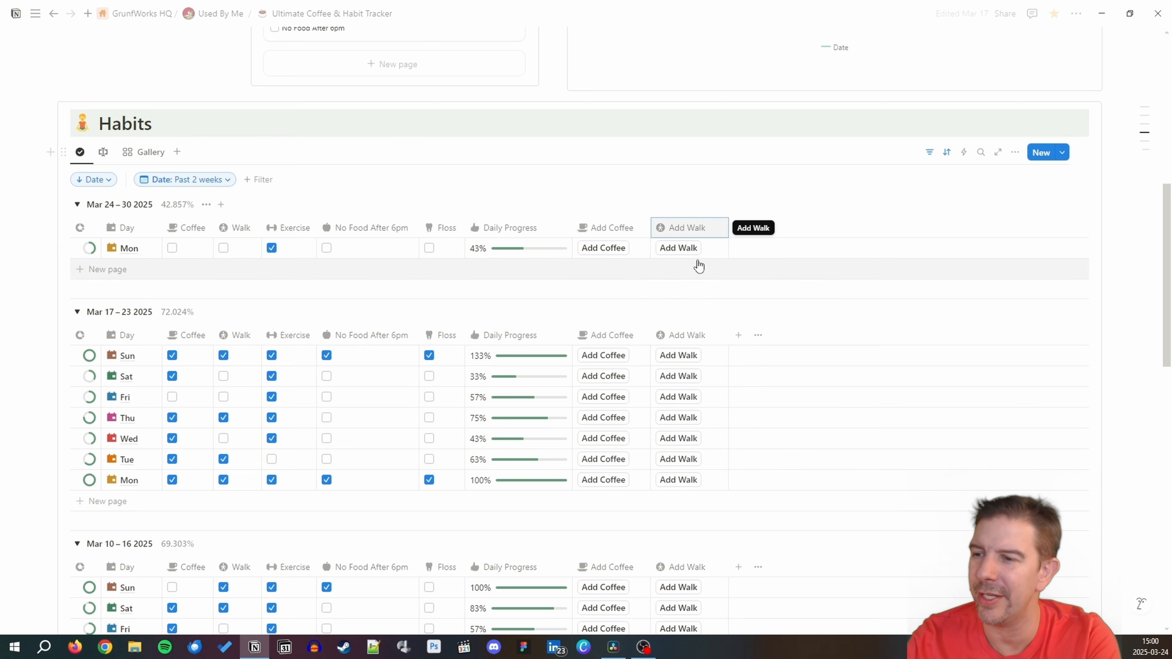
# Change the Add Walk automation to add its HabAddDB page as Walk, and save it.
pyautogui.click(682, 230)
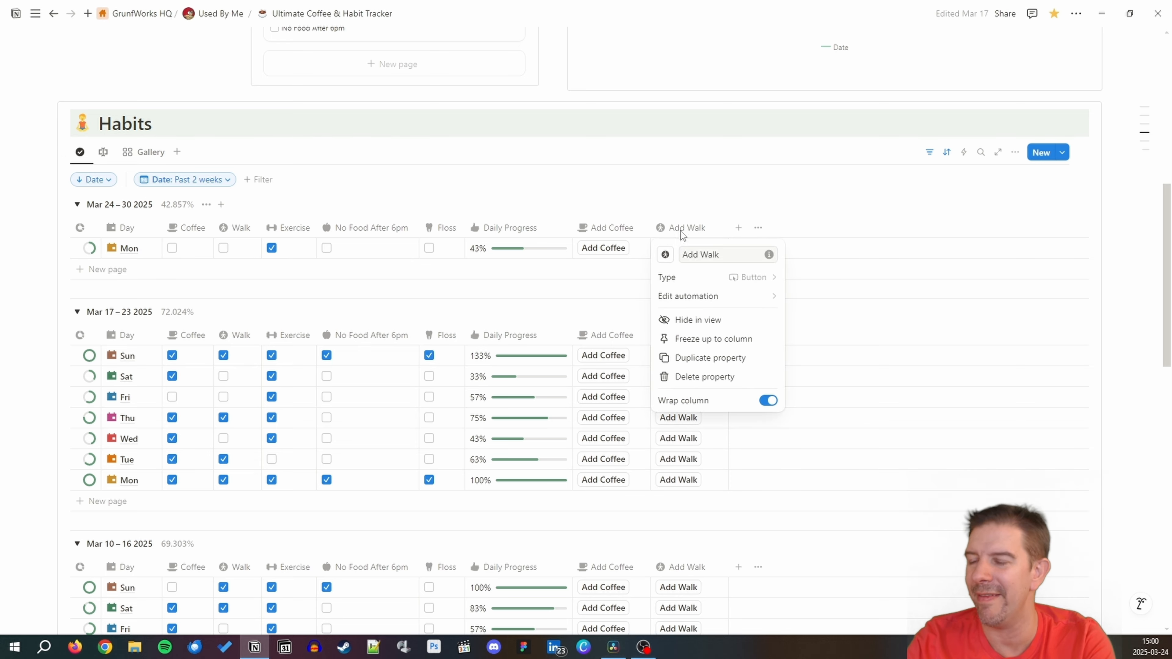
pyautogui.click(683, 301)
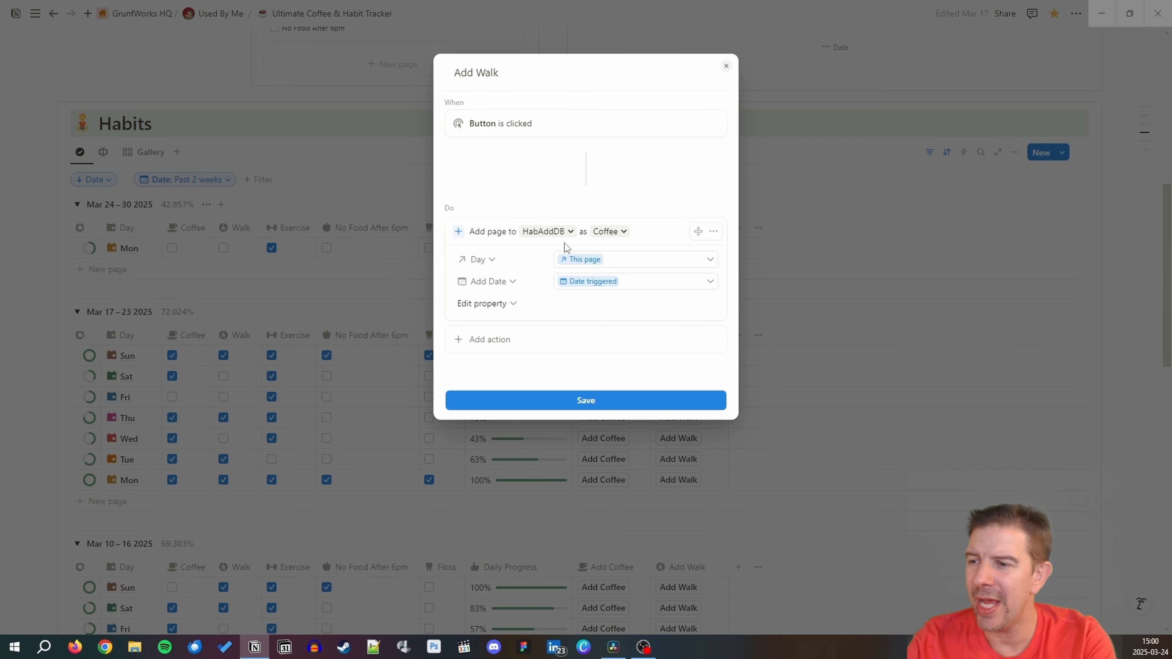
pyautogui.click(611, 232)
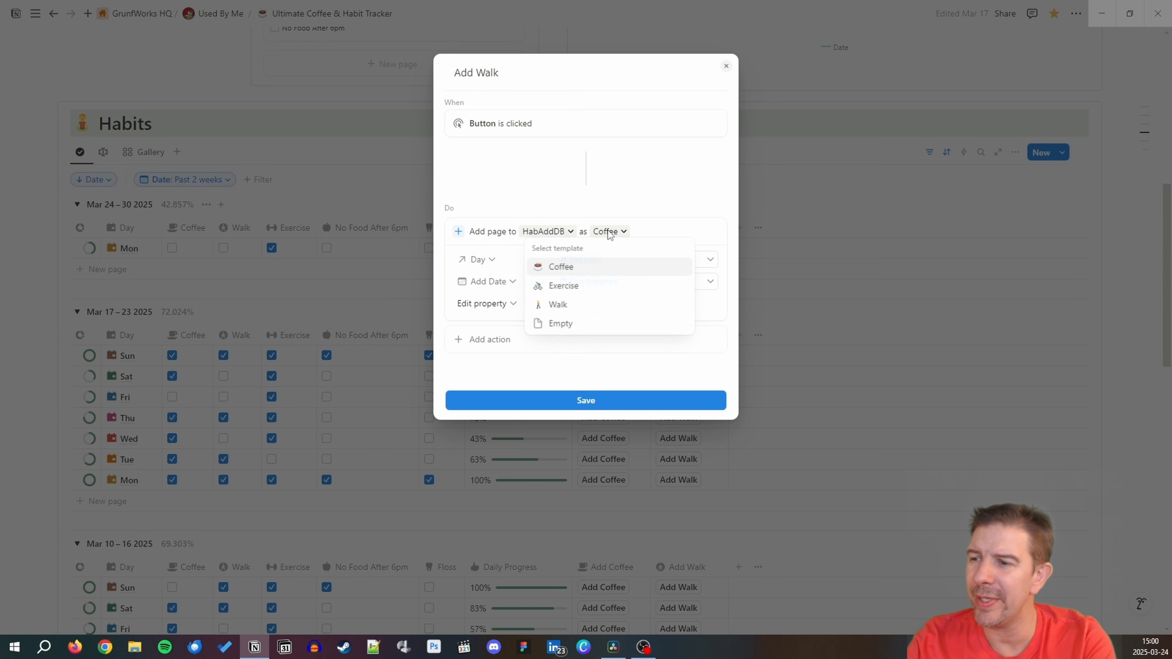
pyautogui.click(571, 305)
pyautogui.click(622, 406)
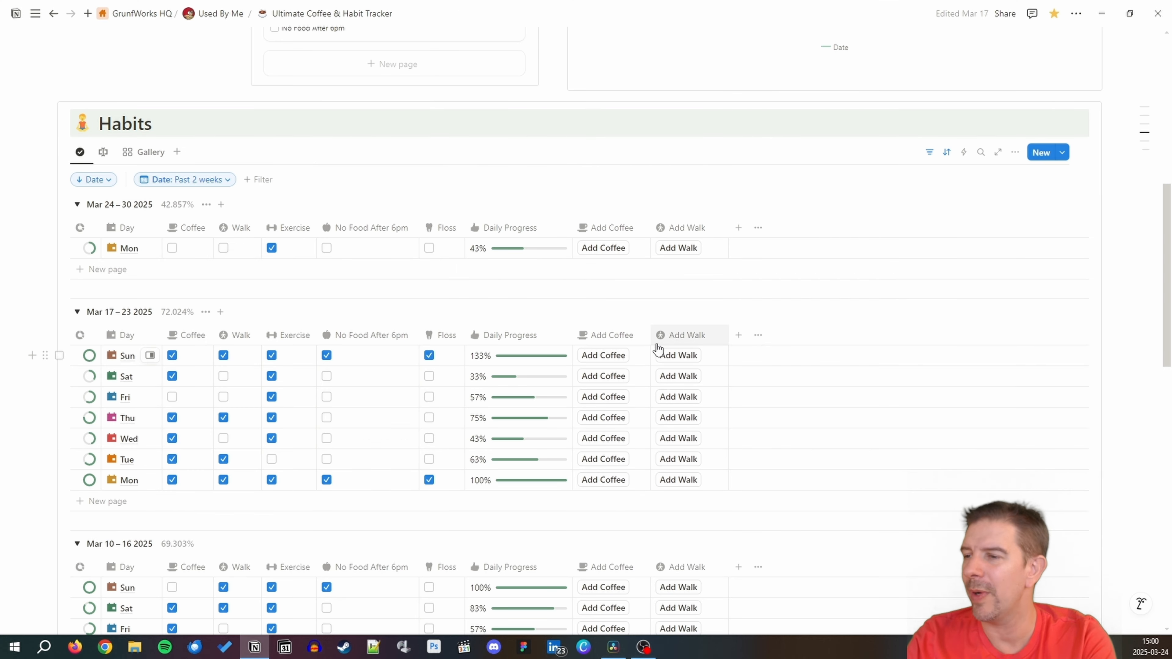
# Duplicate the Add Walk button property and rename the copy Add Exercise.
pyautogui.click(687, 336)
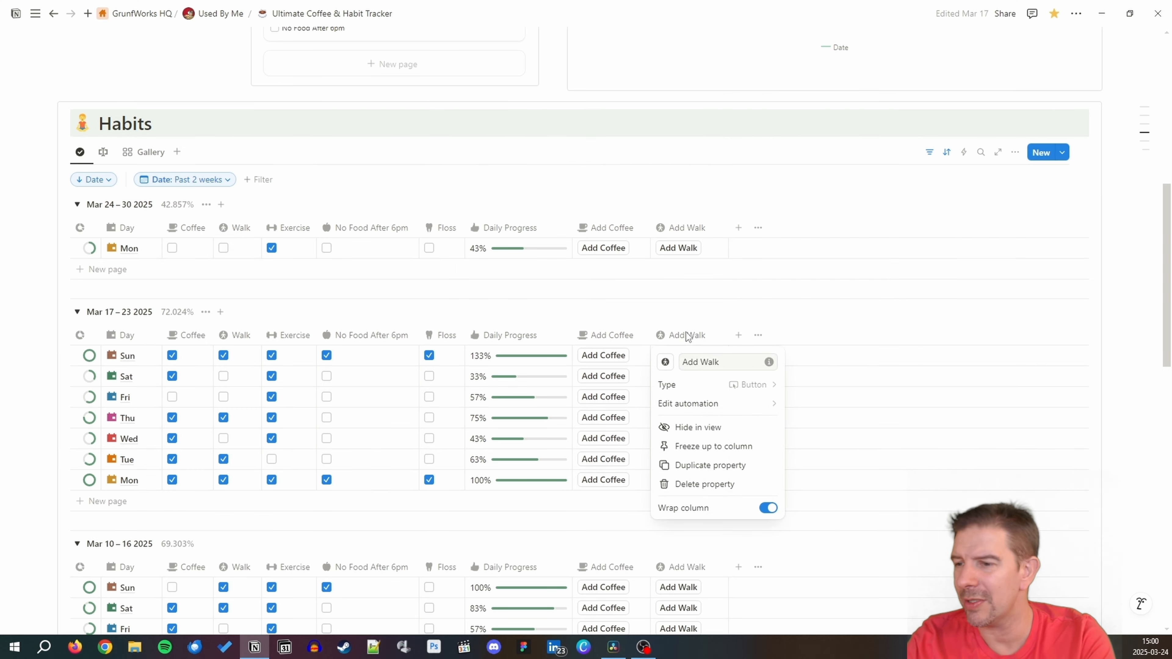
pyautogui.click(748, 467)
pyautogui.click(751, 336)
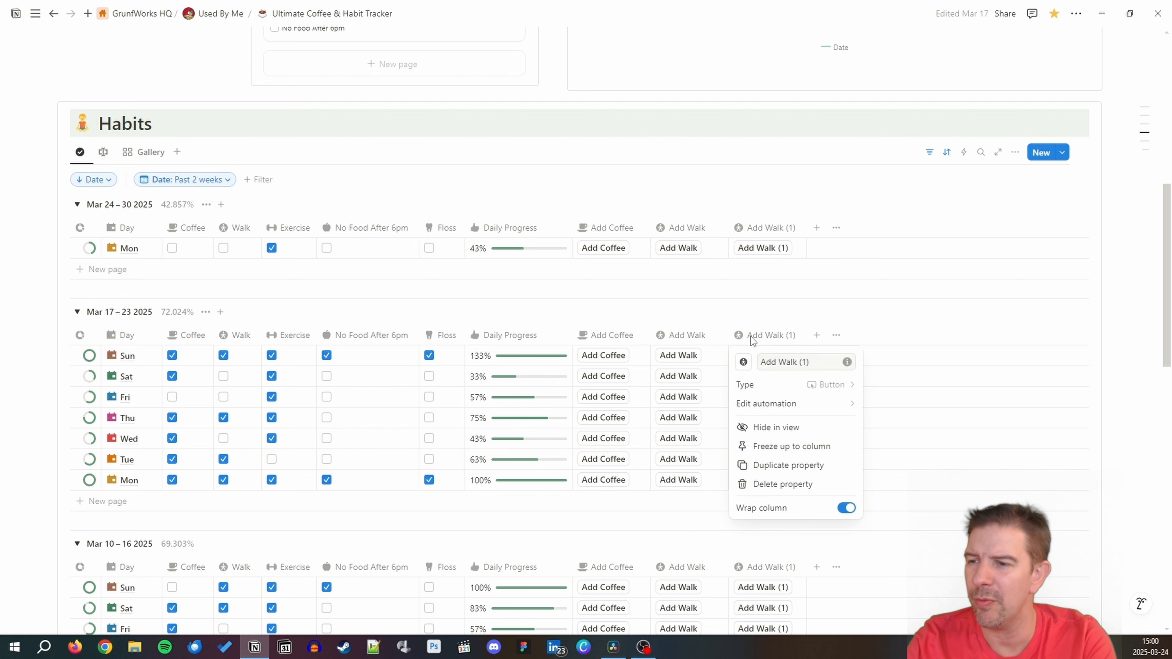
pyautogui.moveTo(779, 361); pyautogui.dragTo(832, 365)
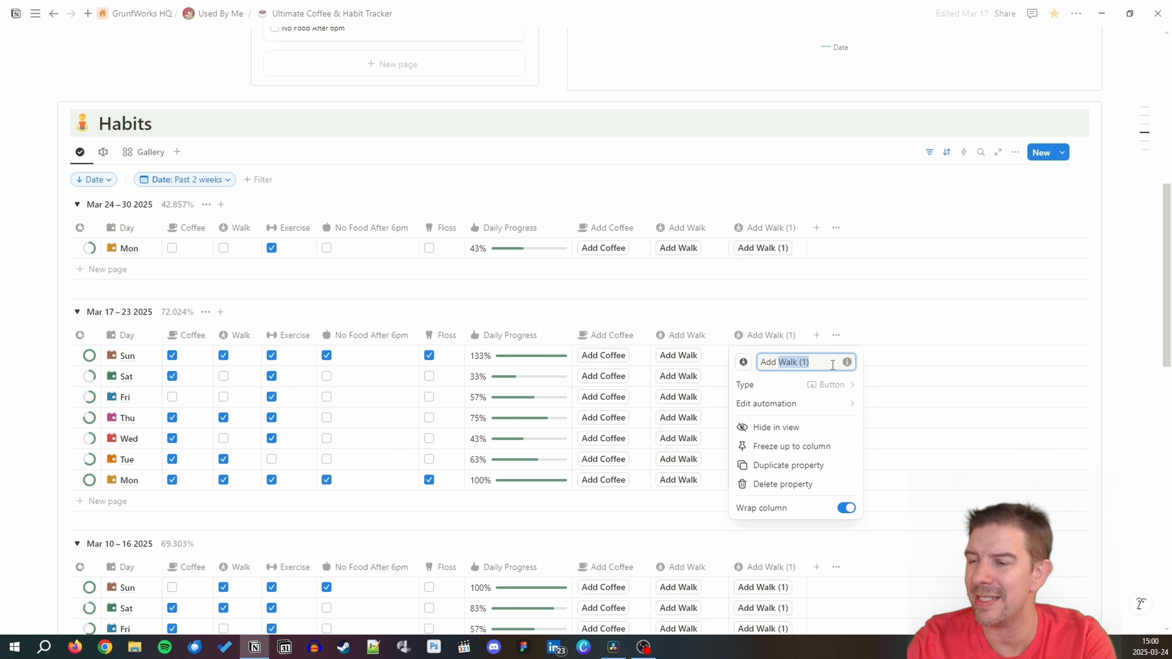
pyautogui.write('Exercise')
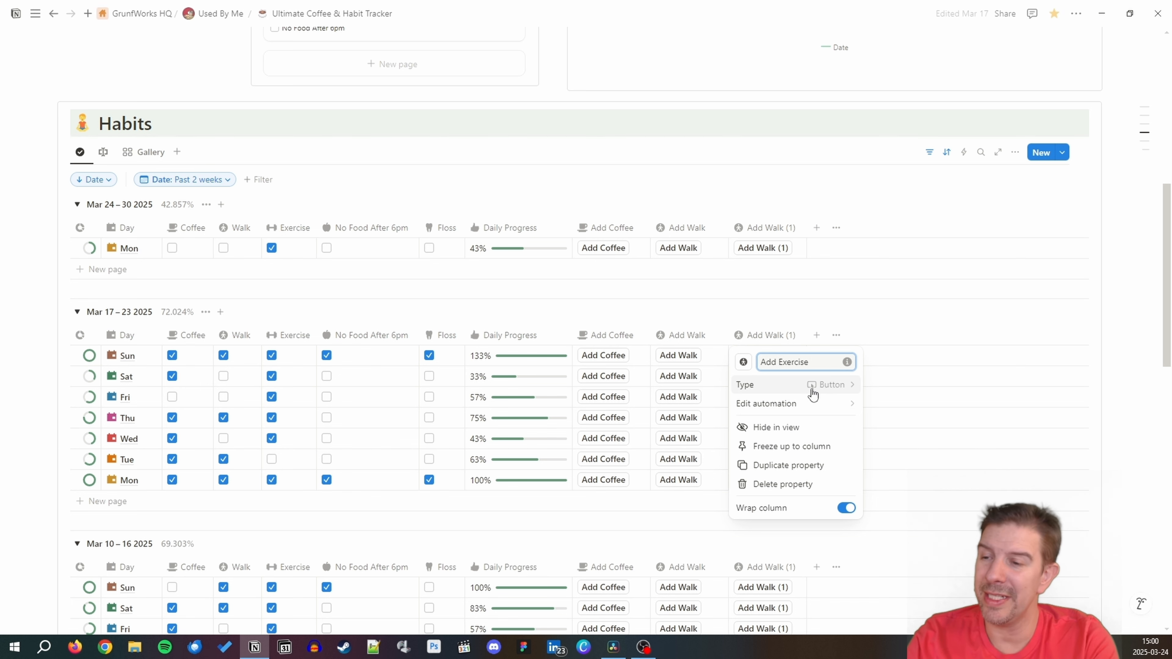
# Find an icon with the search term weight and apply the dumbbell to the Add Exercise property.
pyautogui.click(744, 364)
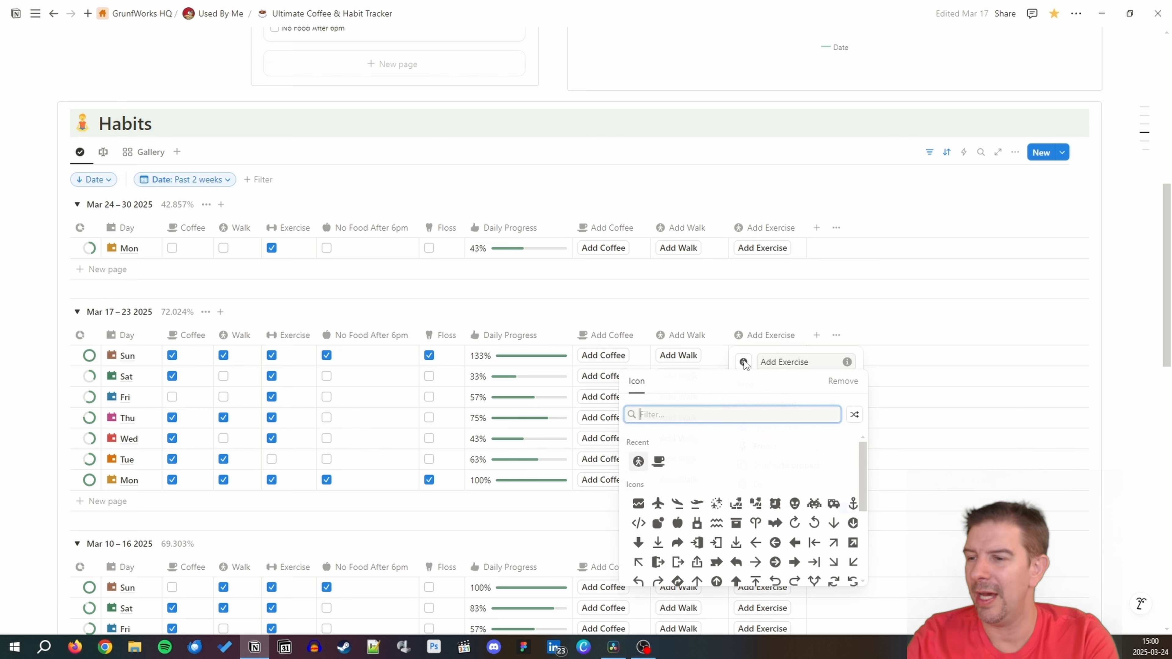
pyautogui.write('we')
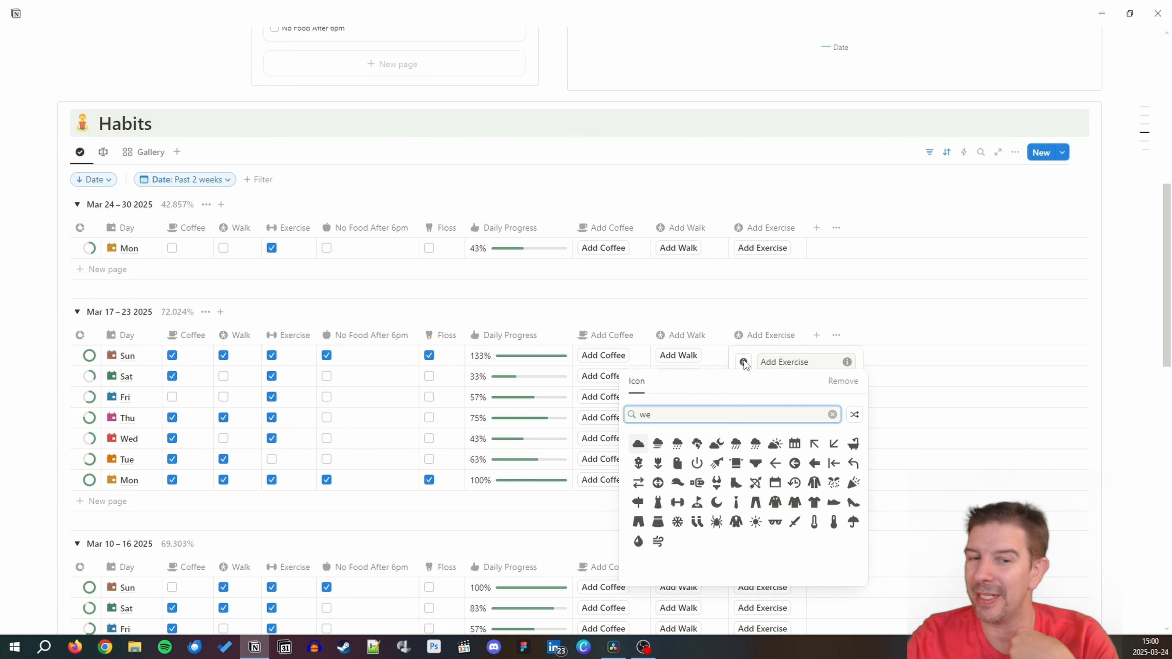
pyautogui.write('ight')
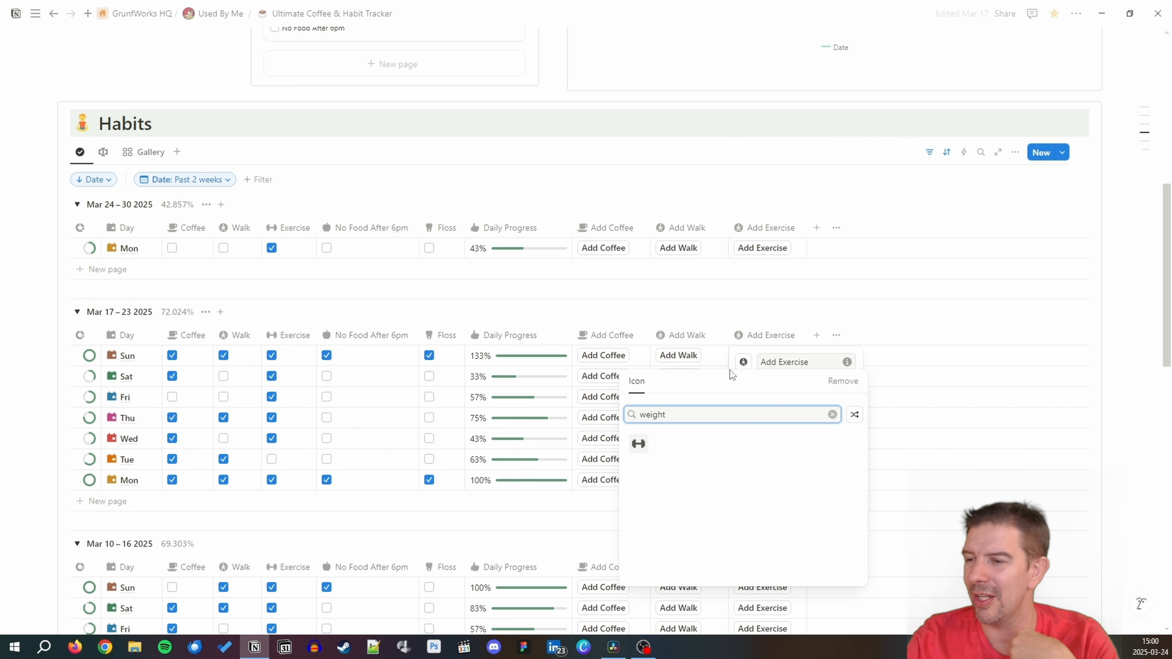
pyautogui.click(638, 444)
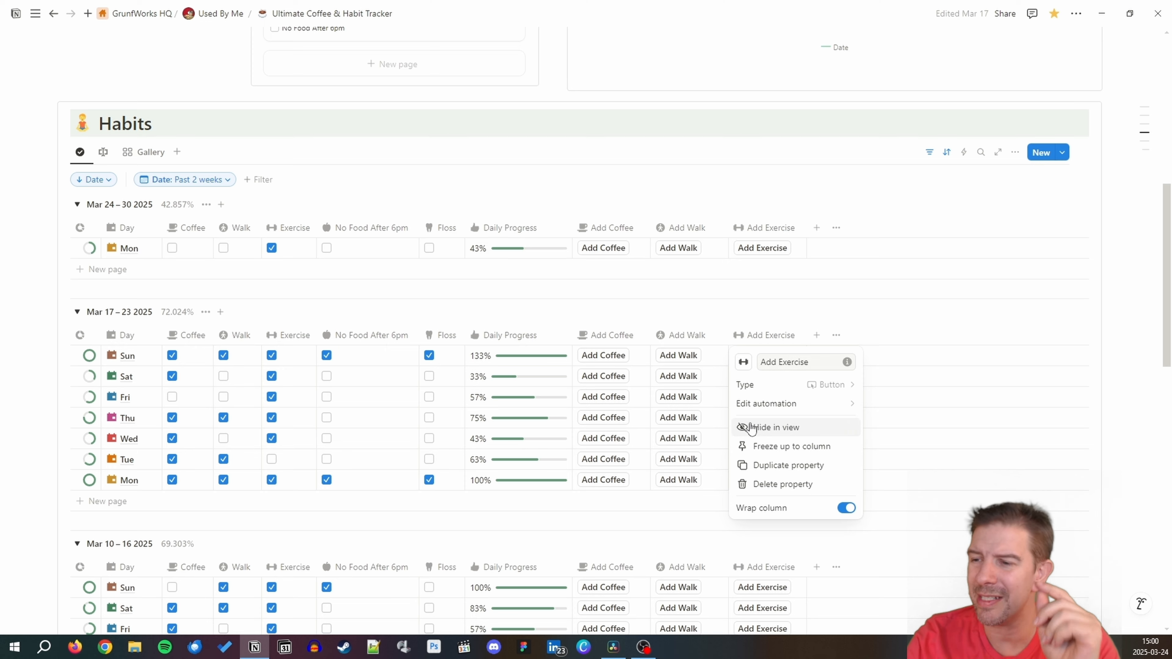
# Set the Add Exercise automation to add its page as Exercise, save it, and slightly narrow the Add Walk column.
pyautogui.click(764, 404)
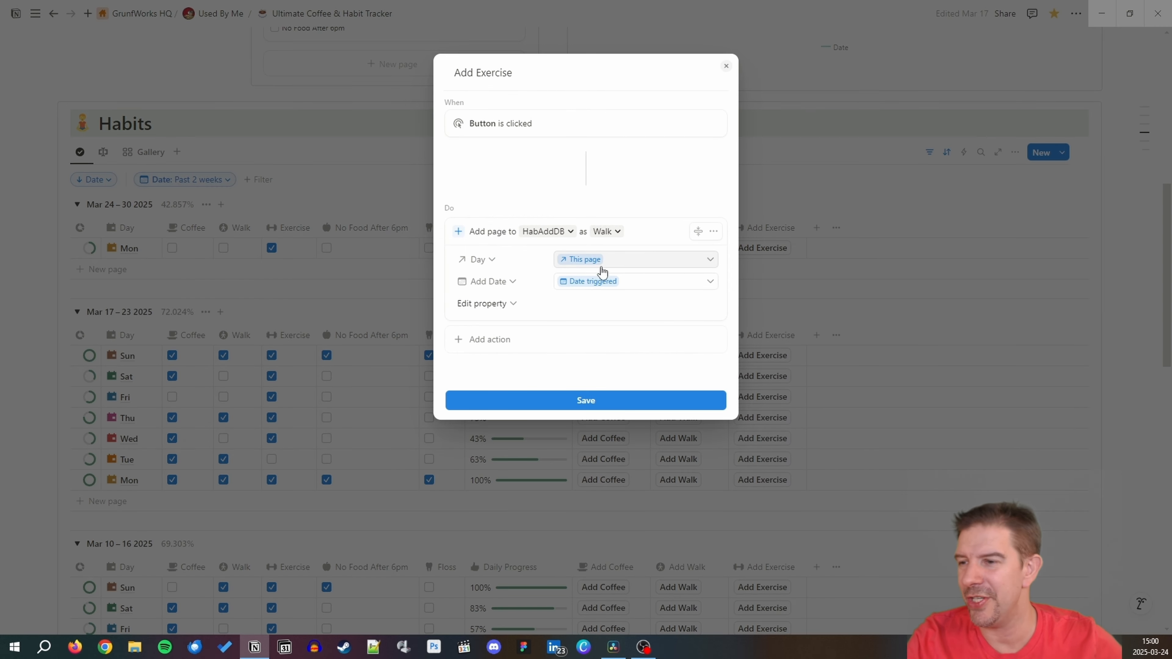
pyautogui.click(609, 231)
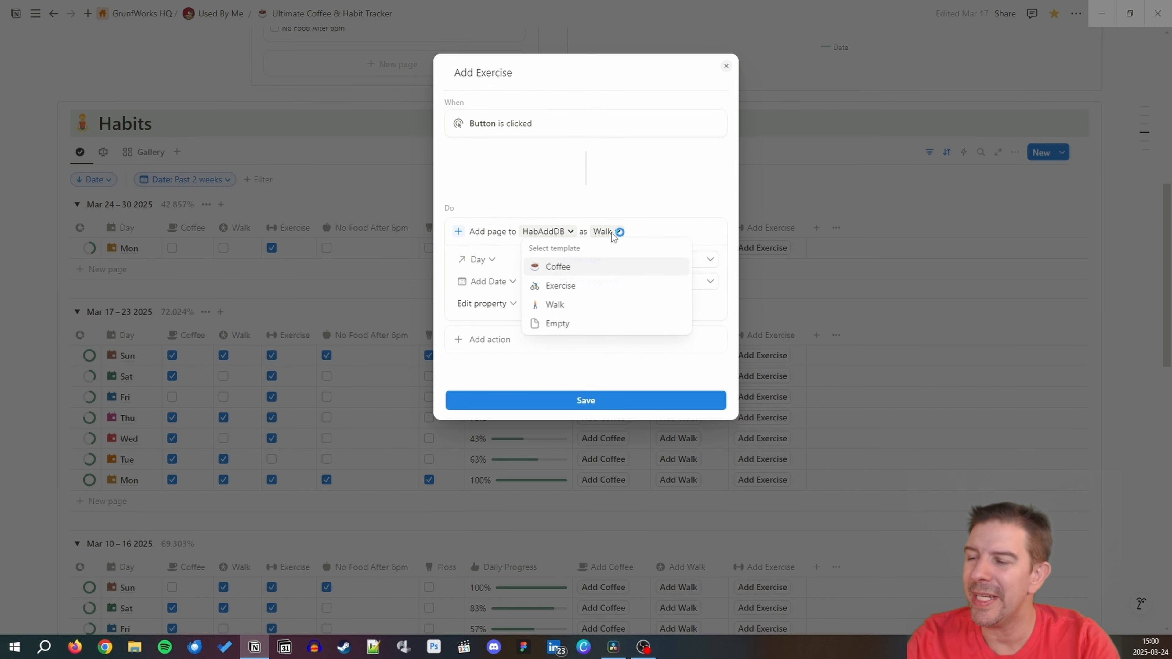
pyautogui.click(583, 286)
pyautogui.click(638, 400)
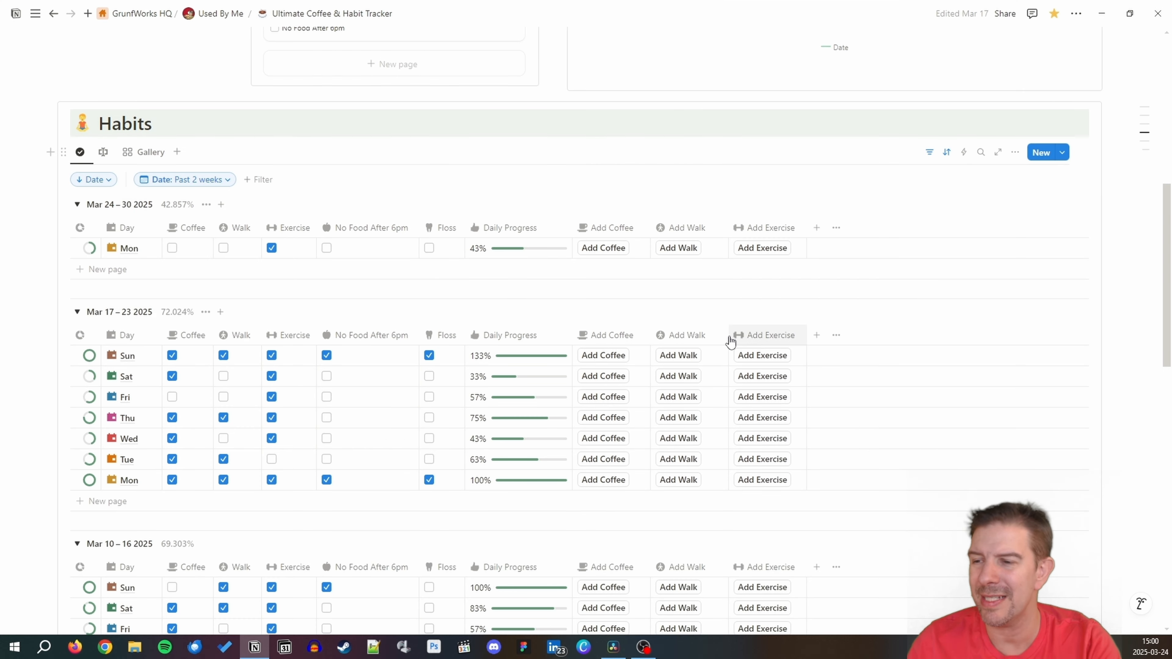
pyautogui.moveTo(728, 335); pyautogui.dragTo(719, 335)
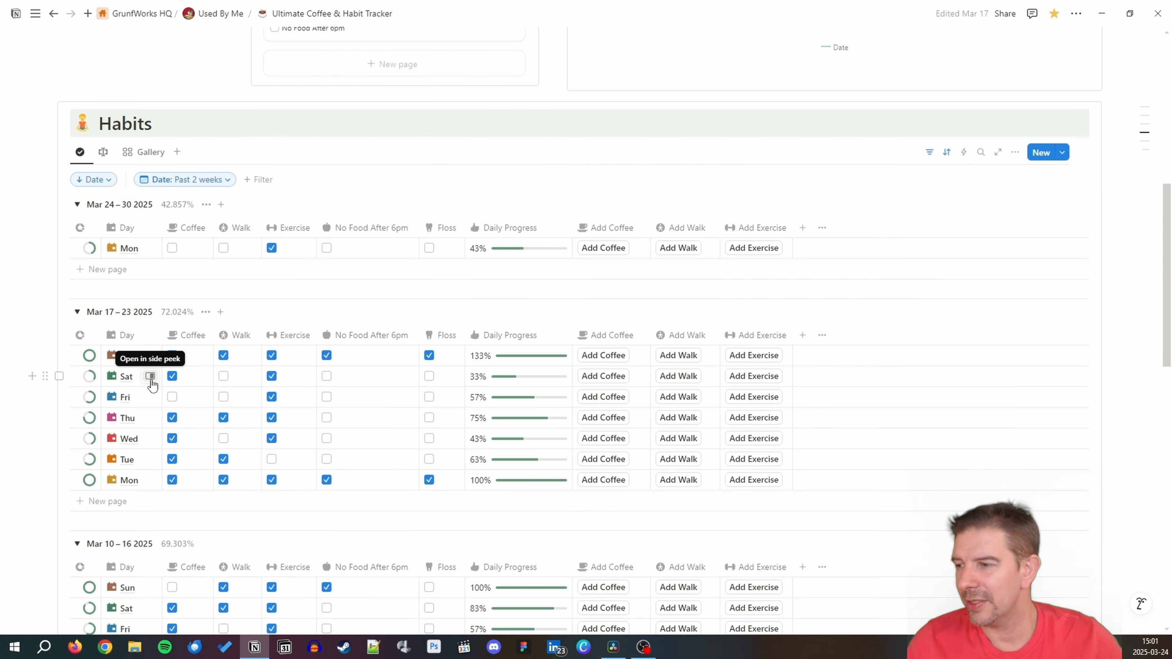
# Customize the HabitDB page layout from Saturday, March 22, switching it to the Tabbed structure and adding an Additions tab.
pyautogui.click(151, 377)
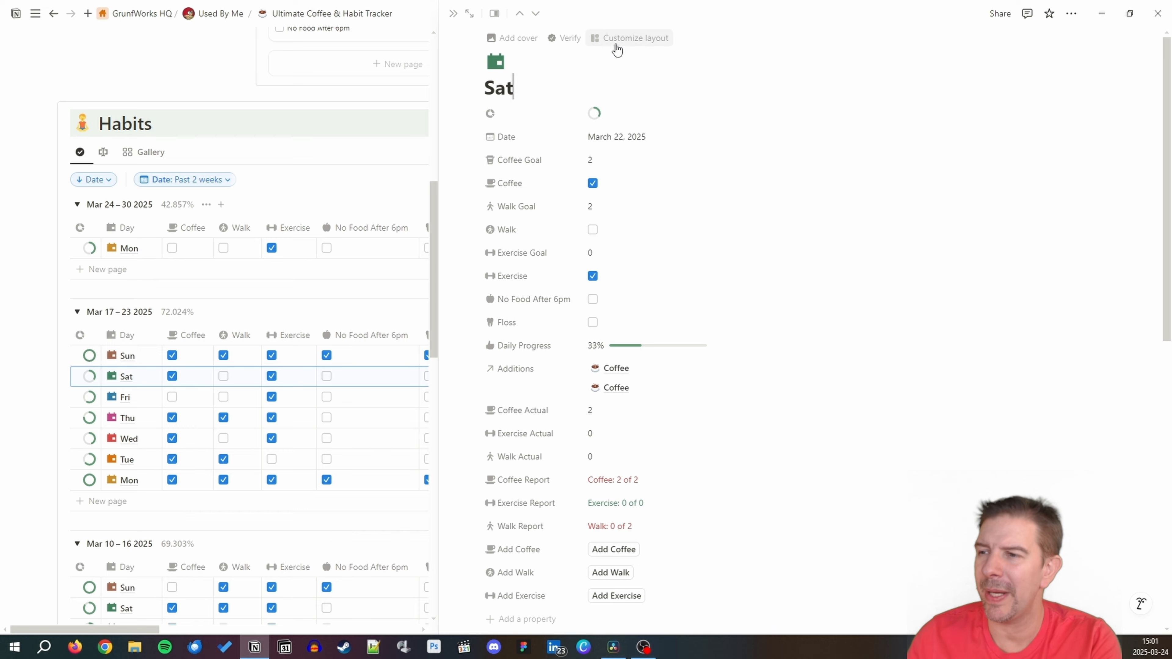
pyautogui.click(616, 45)
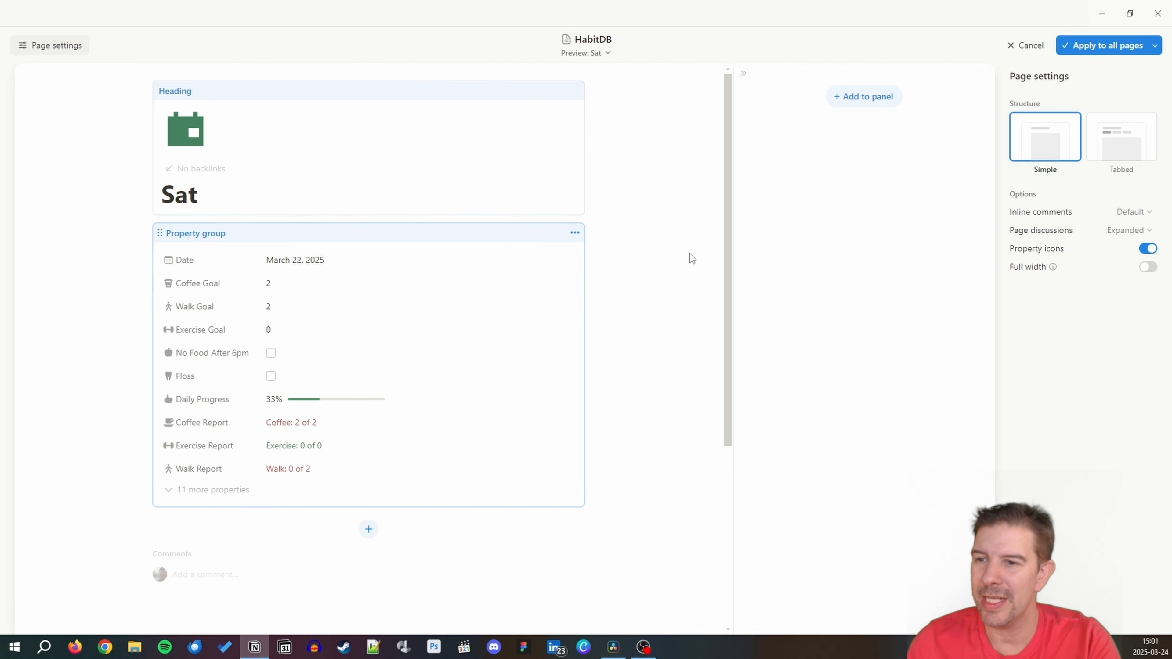
pyautogui.click(1125, 149)
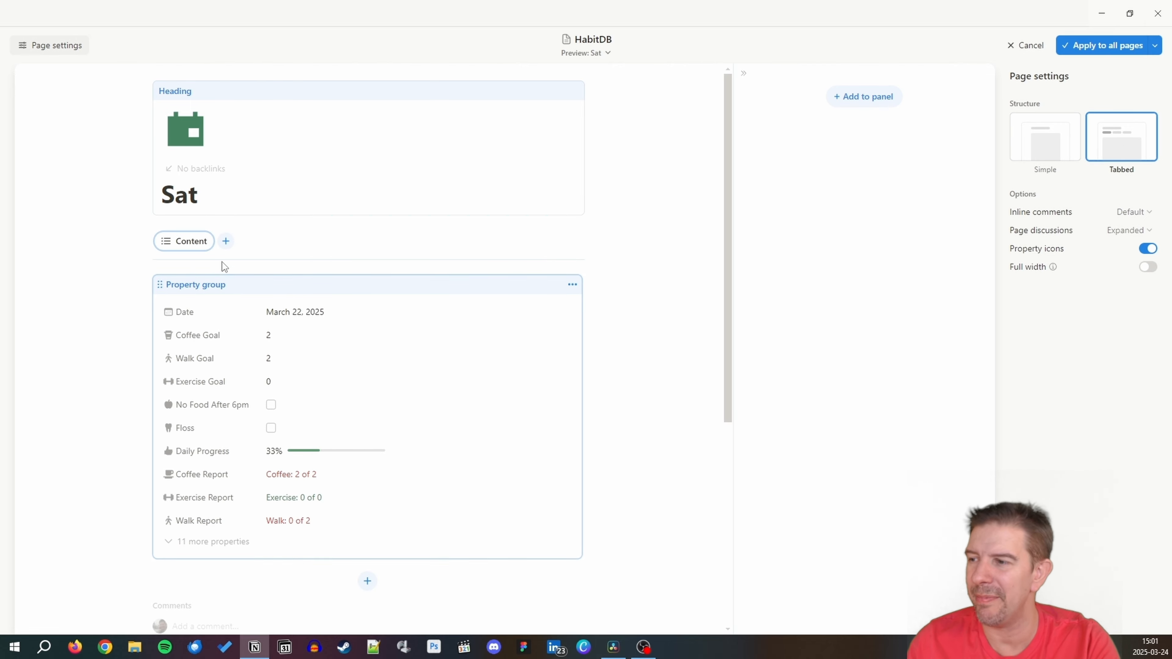
pyautogui.click(226, 241)
pyautogui.click(213, 279)
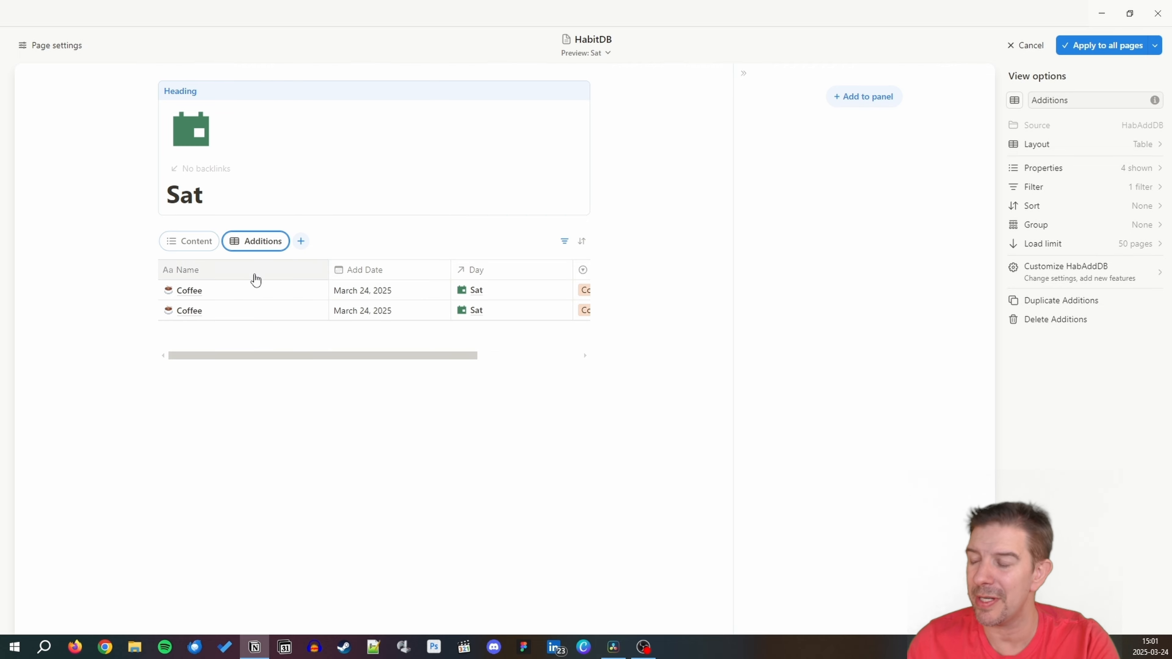
# Return to the Content tab and pin the Date and Daily Progress properties to the page heading.
pyautogui.click(183, 244)
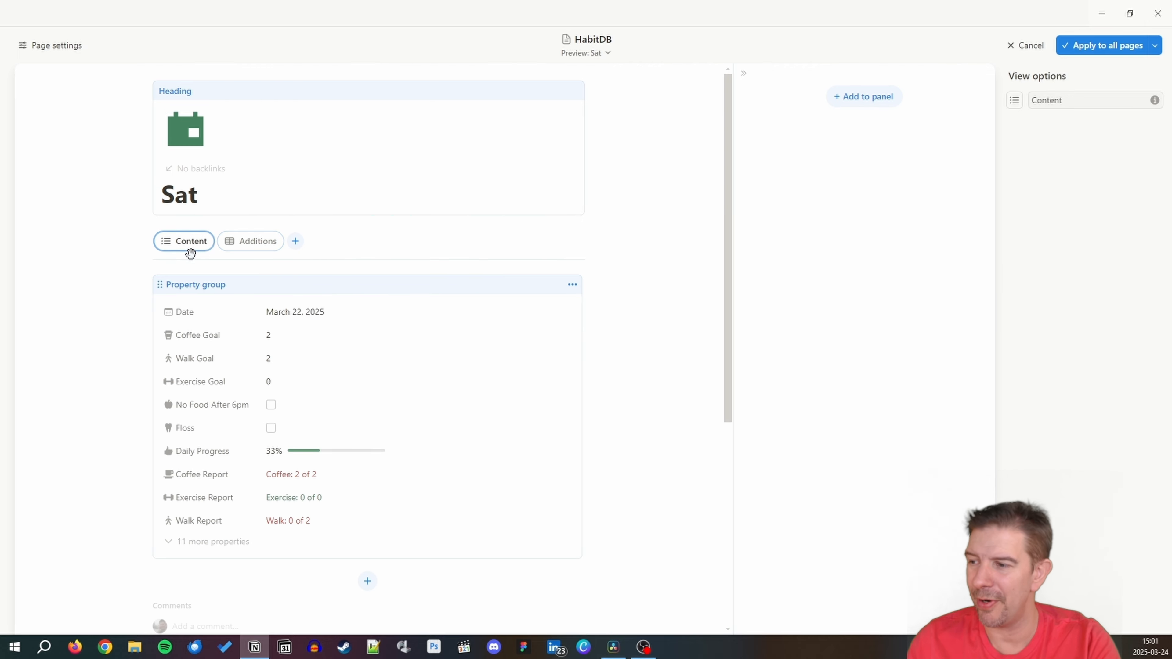
pyautogui.click(288, 184)
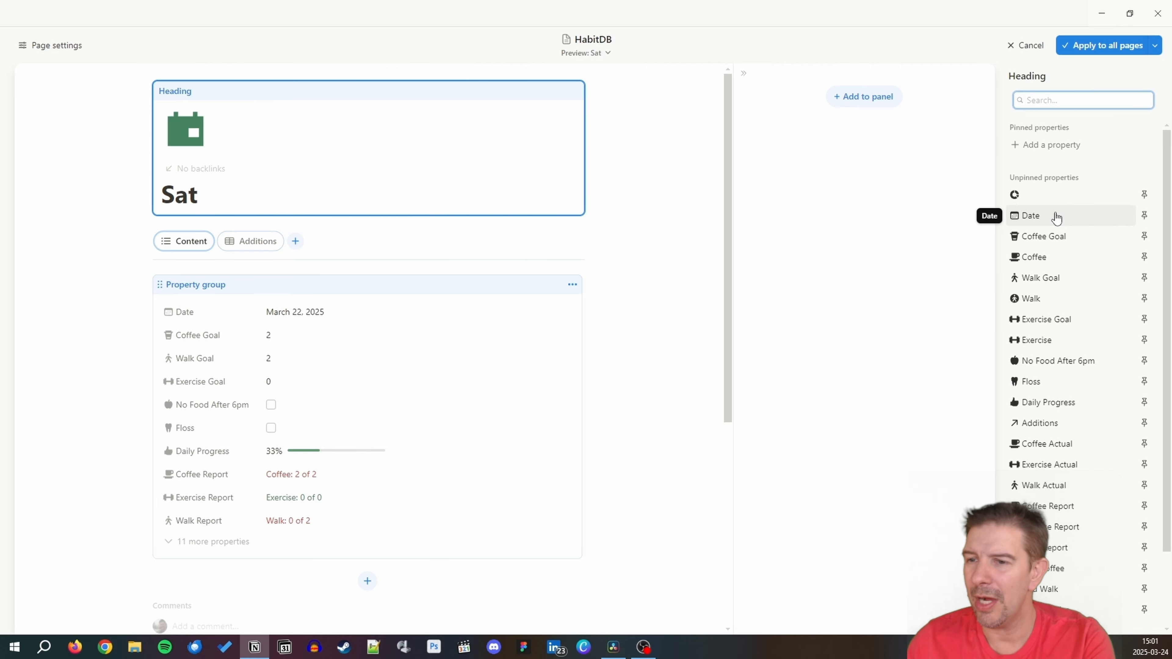
pyautogui.click(1145, 215)
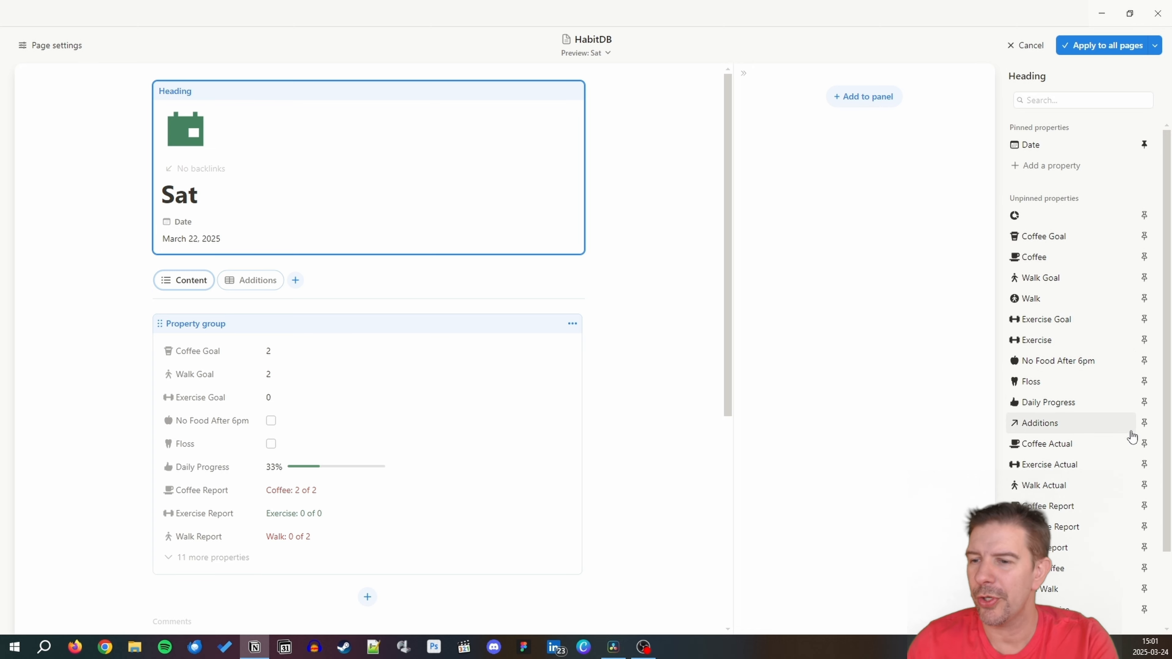
pyautogui.scroll(-1, 1119, 508)
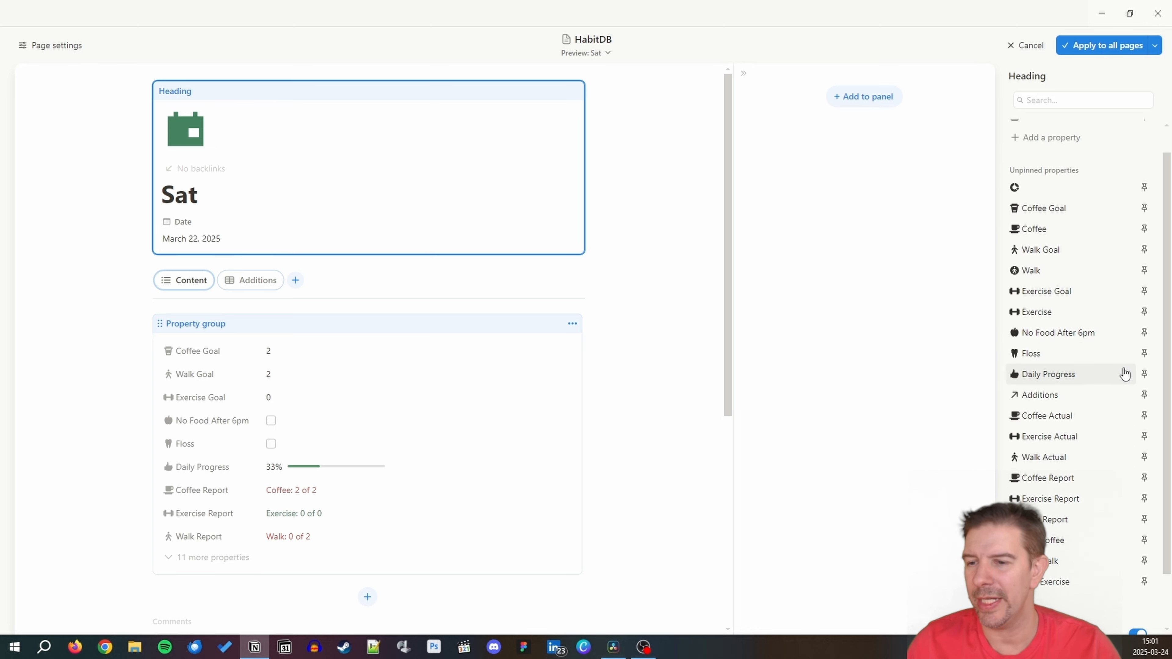
pyautogui.click(1144, 375)
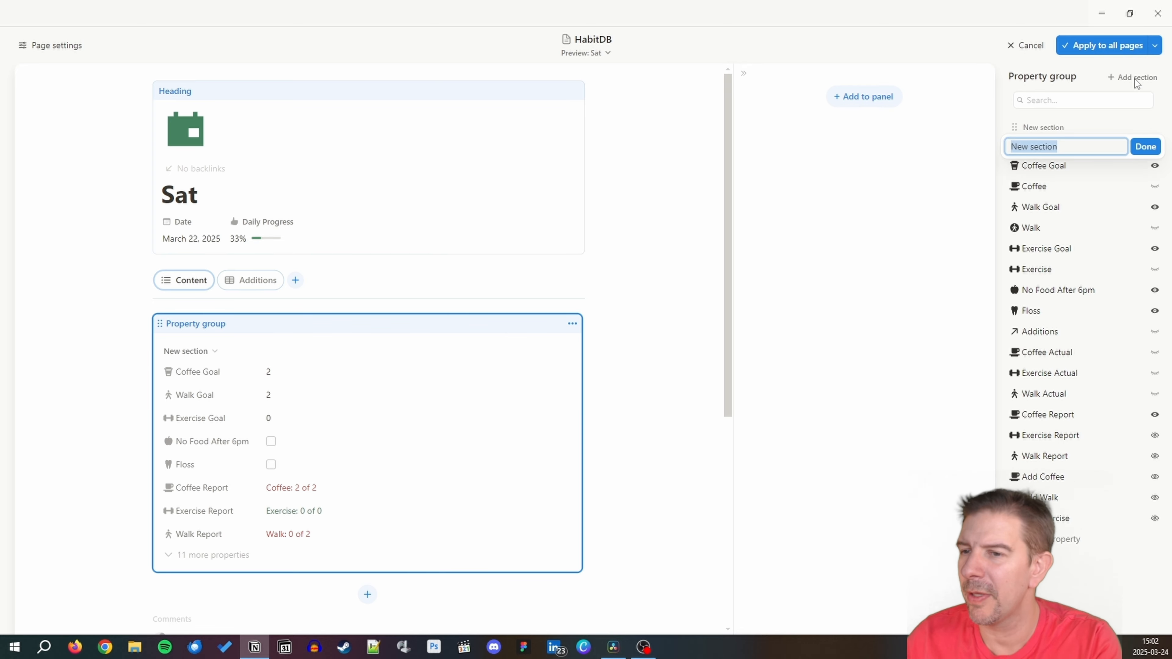
# Name the new property group section Goals.
pyautogui.write('Goal')
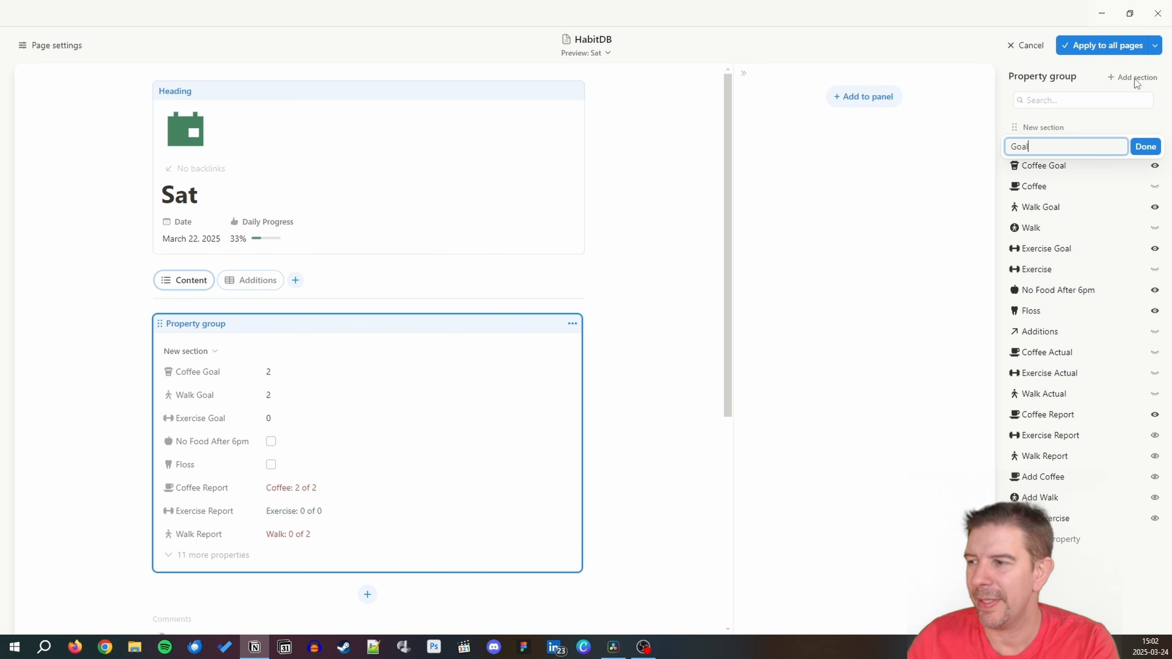
pyautogui.write('s')
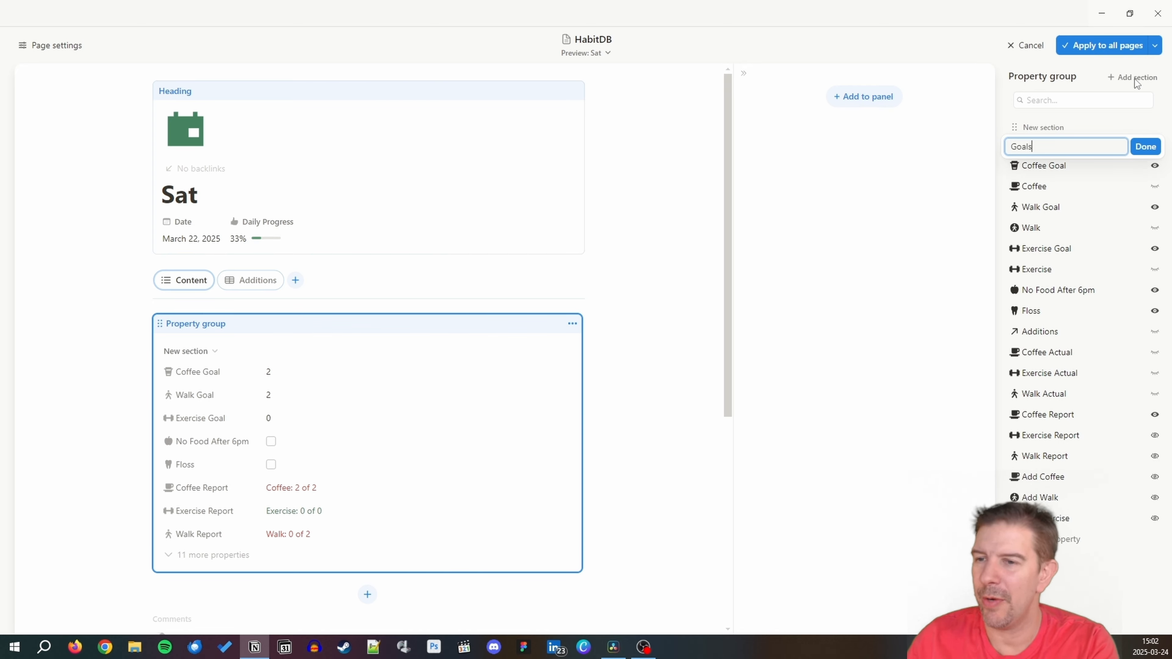
pyautogui.click(1146, 147)
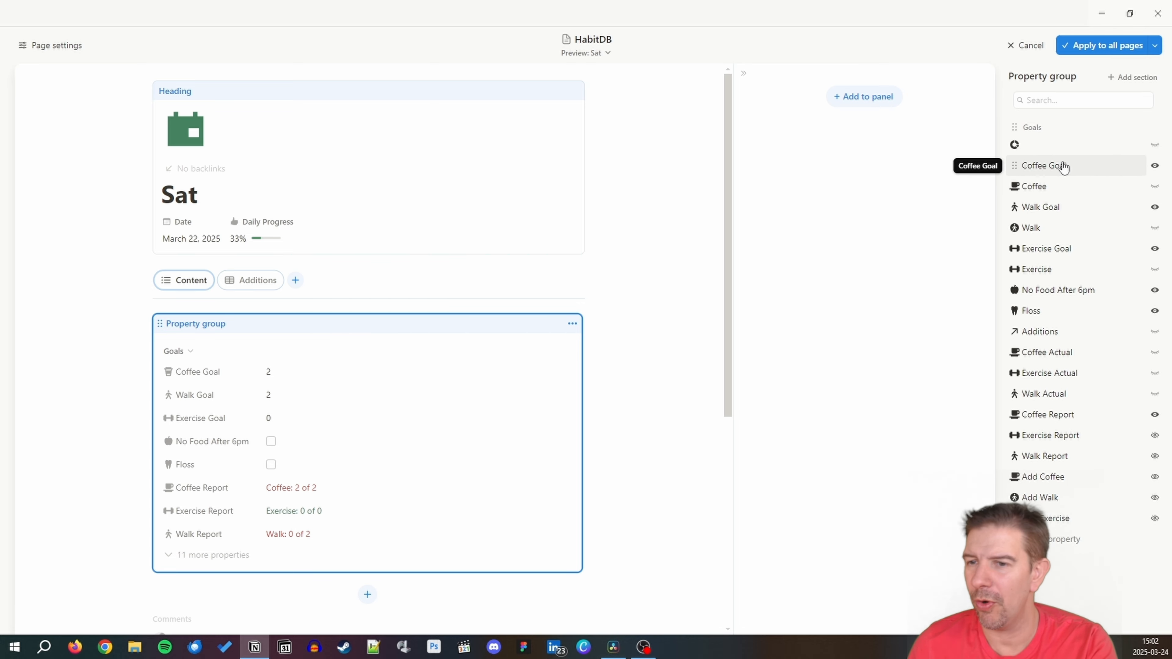
pyautogui.click(1155, 146)
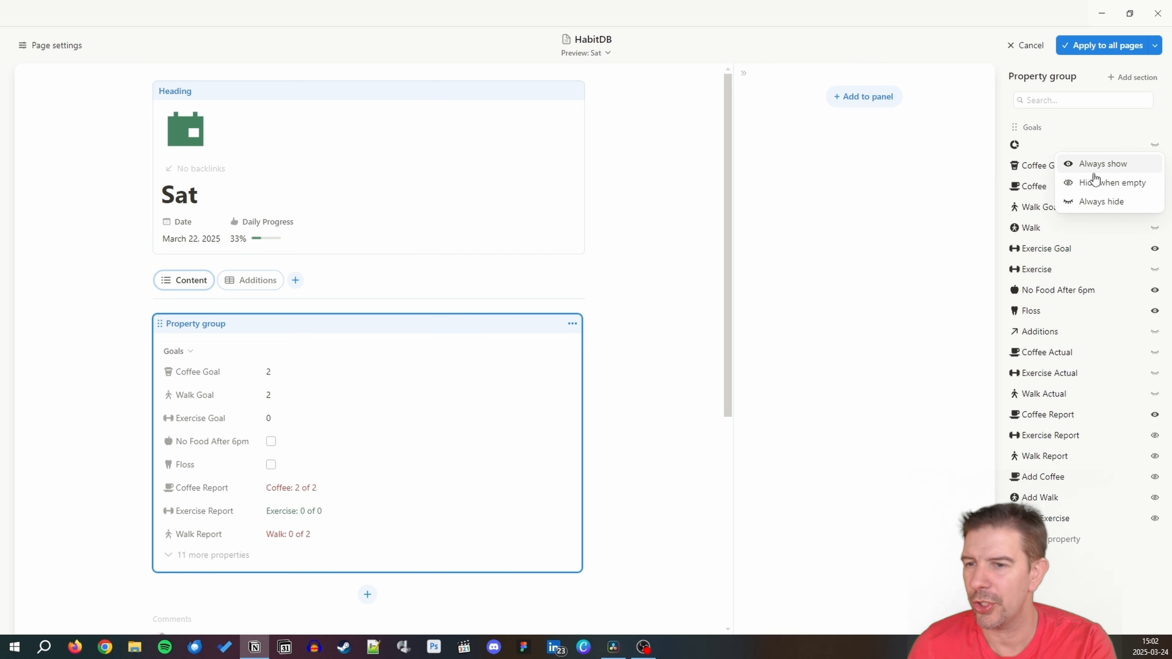
pyautogui.click(955, 209)
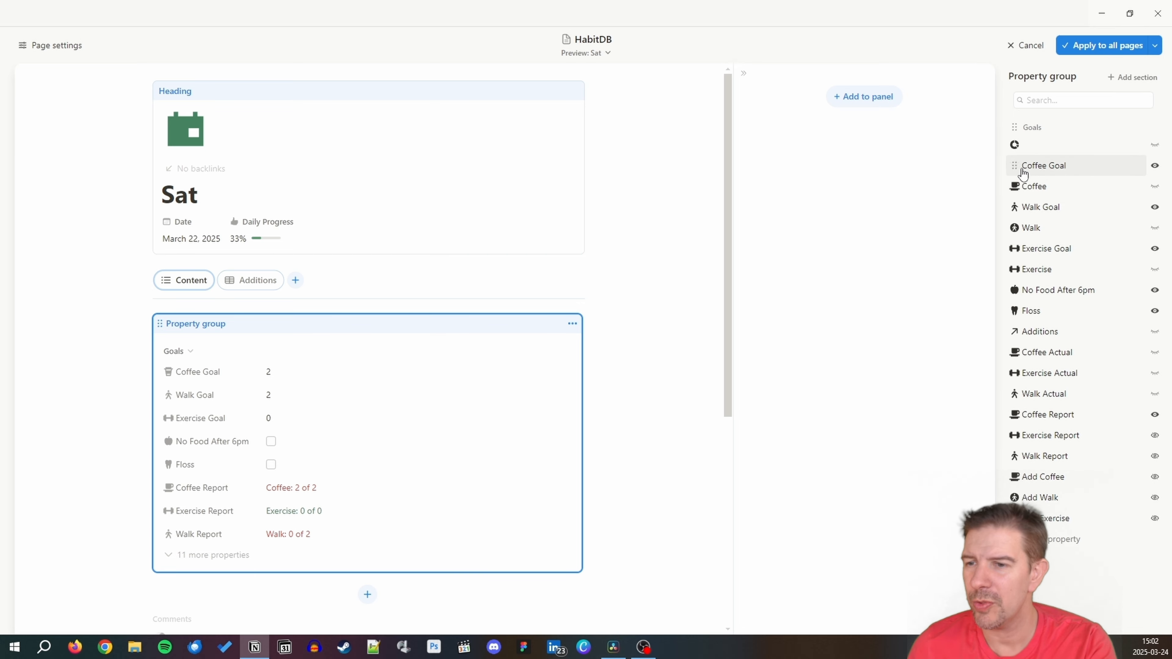
# Order Coffee Goal, Walk Goal, Exercise Goal and No Food After 6pm at the start of the Goals section.
pyautogui.moveTo(1025, 164); pyautogui.dragTo(1048, 135)
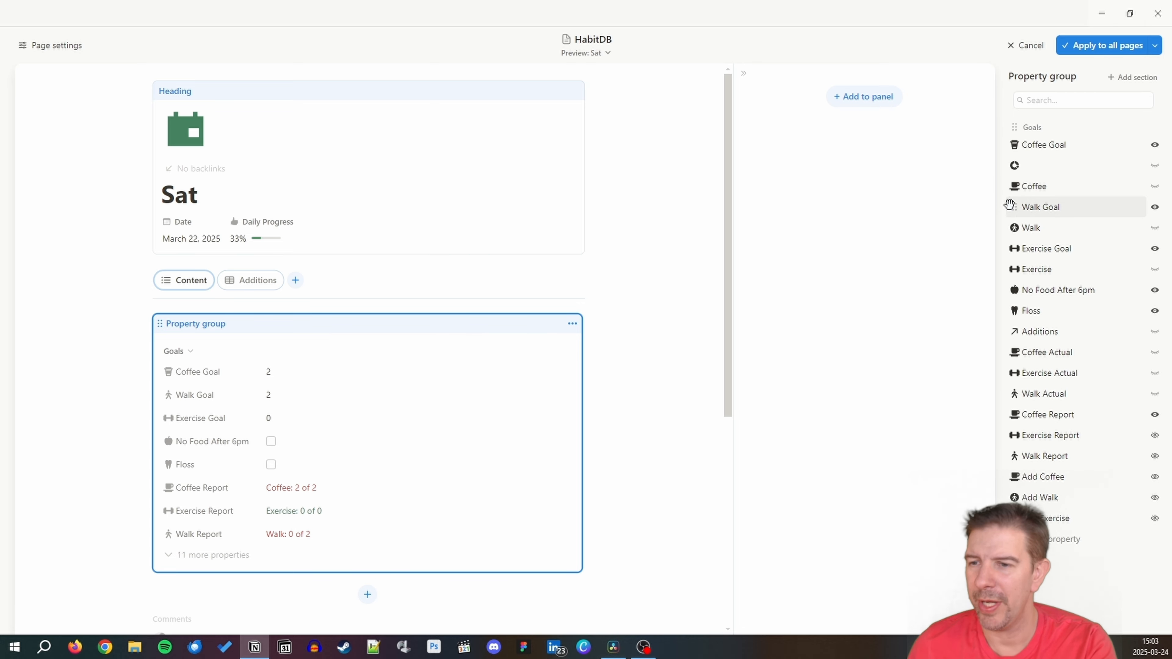
pyautogui.moveTo(1009, 205); pyautogui.dragTo(1023, 168)
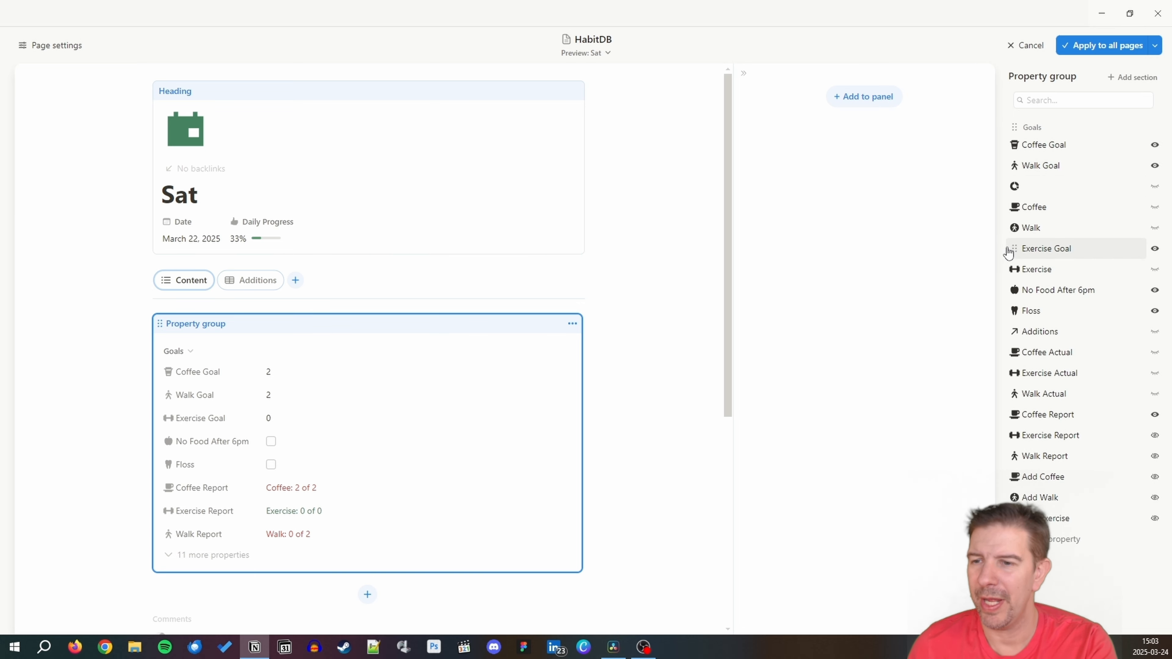
pyautogui.moveTo(1011, 249); pyautogui.dragTo(1028, 187)
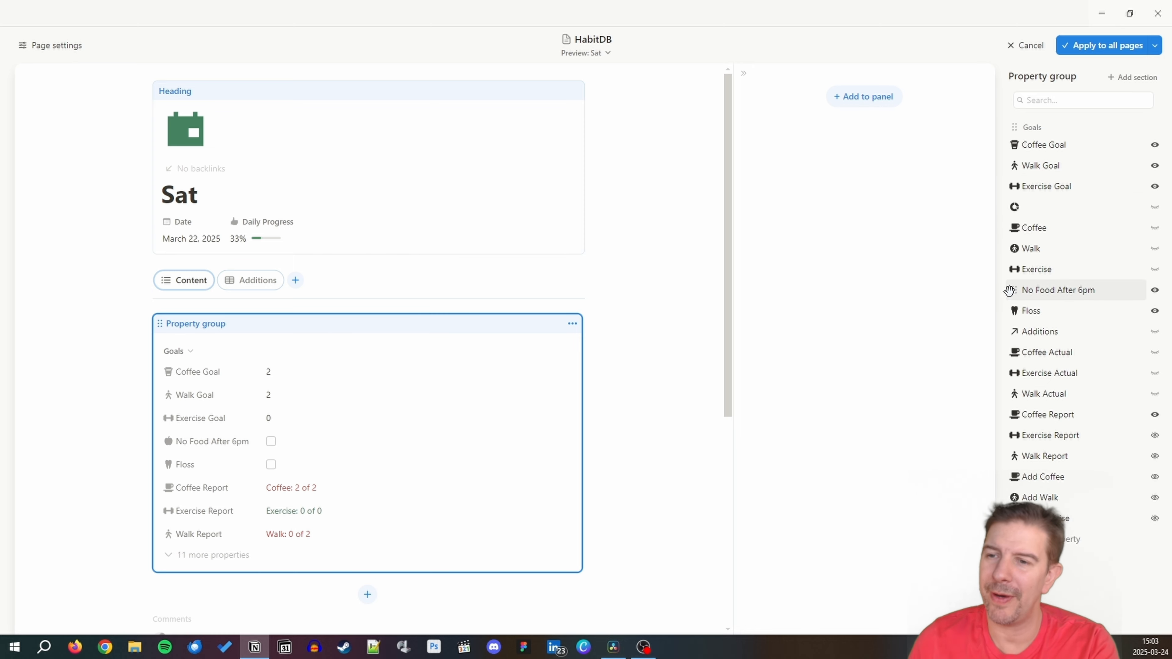
pyautogui.moveTo(1006, 288); pyautogui.dragTo(1024, 208)
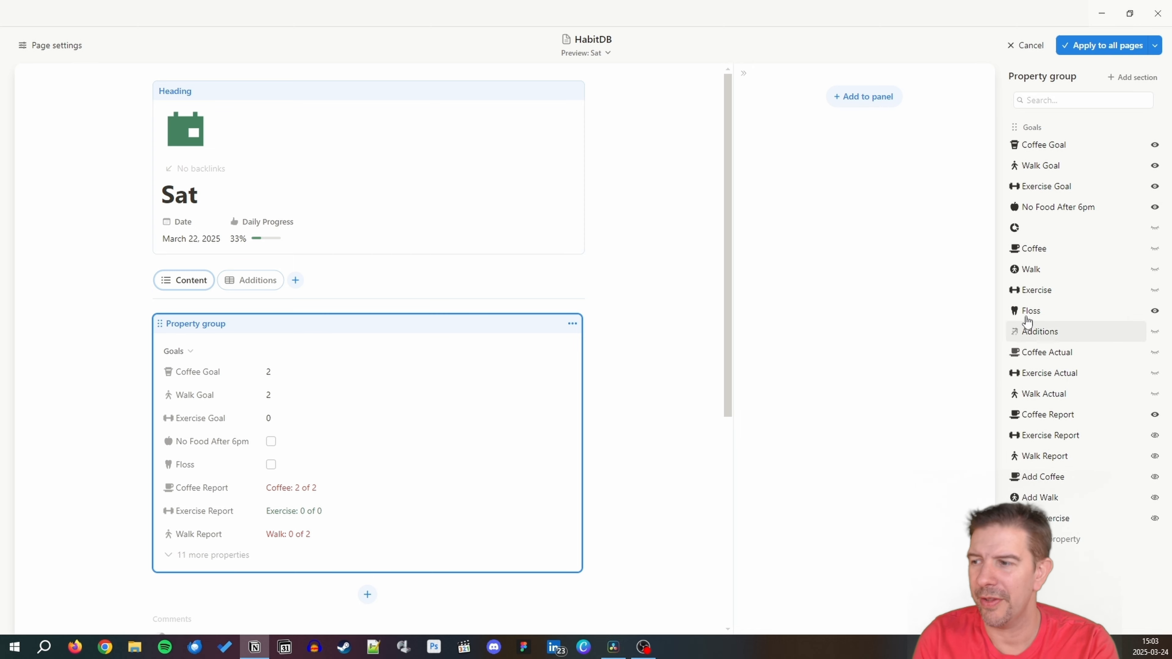
# Add an Actuals section containing Coffee Actual, Walk Actual and Exercise Actual, and place it below Goals.
pyautogui.click(1139, 79)
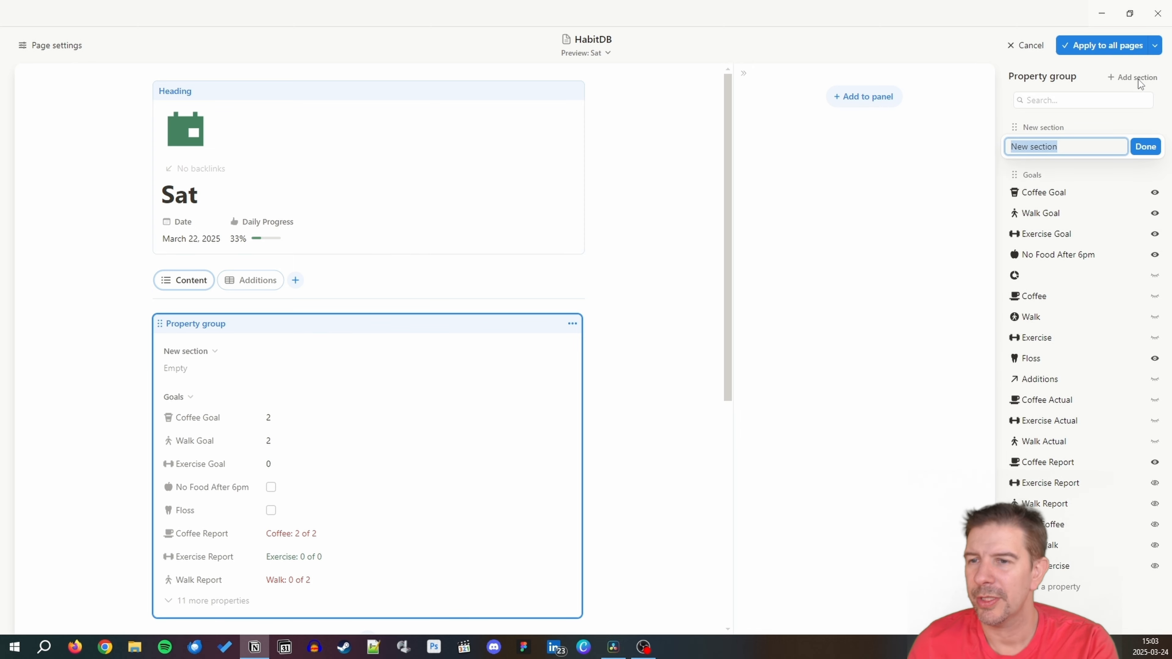
pyautogui.write('Actuals')
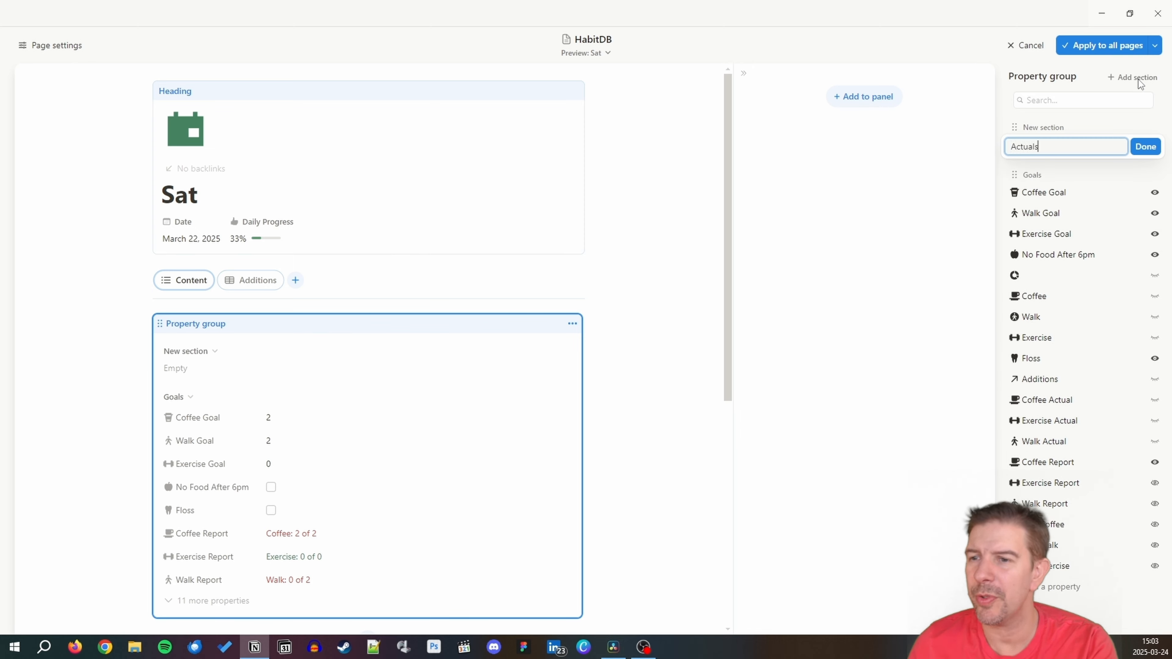
pyautogui.press('Return')
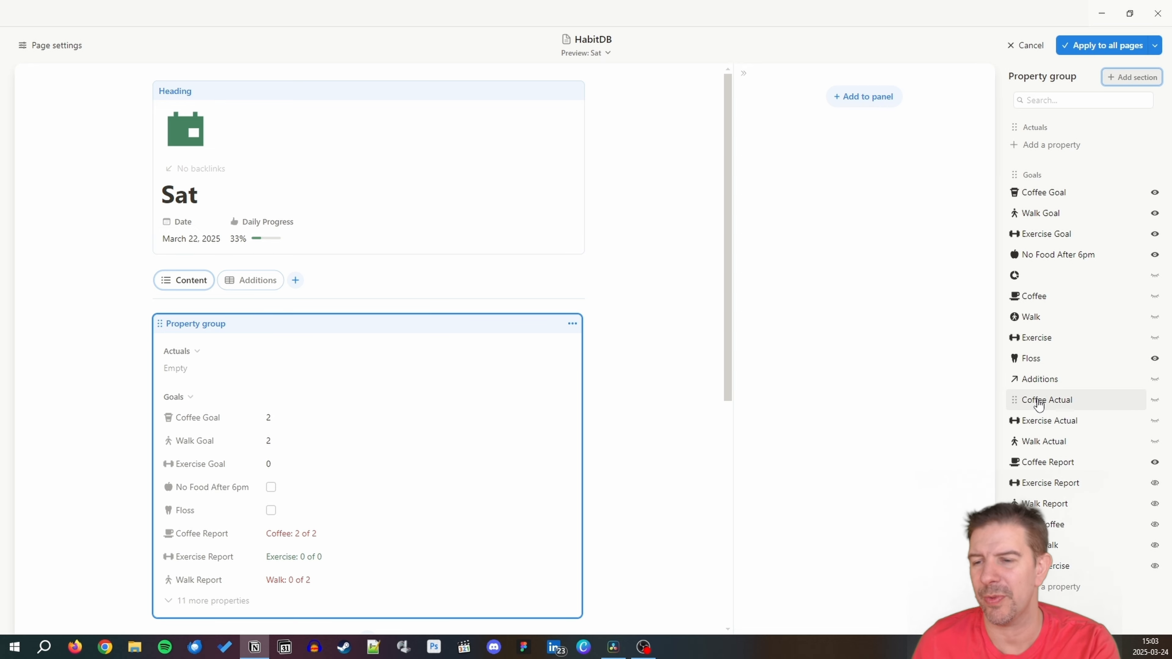
pyautogui.moveTo(1039, 405); pyautogui.dragTo(1051, 146)
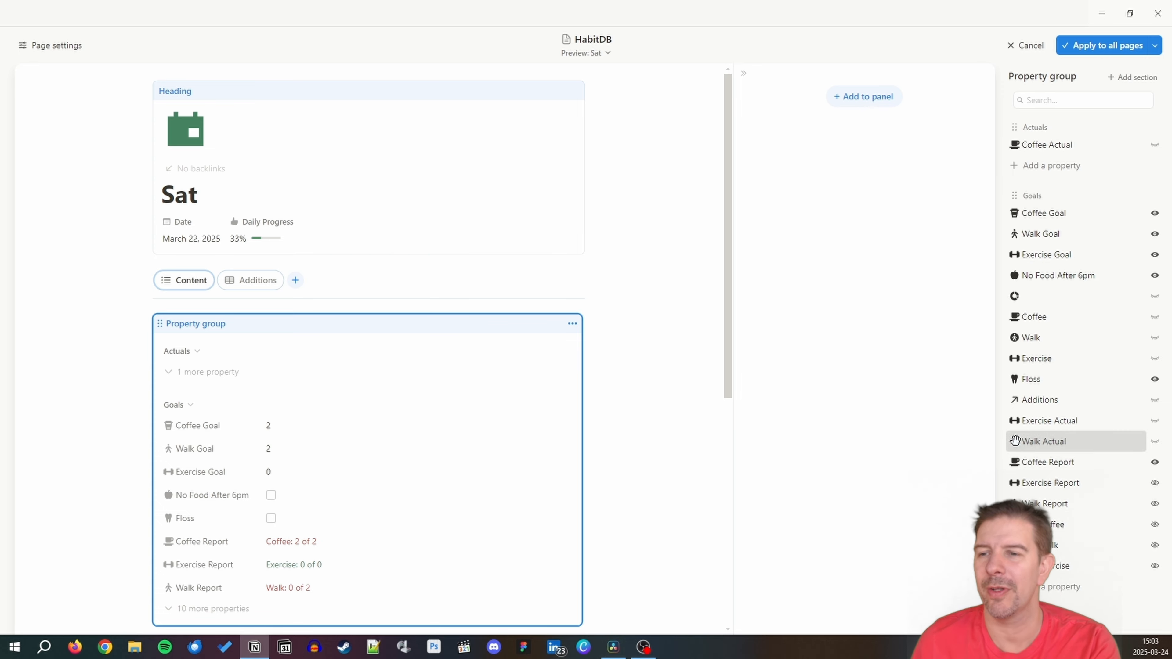
pyautogui.moveTo(1015, 441); pyautogui.dragTo(1030, 168)
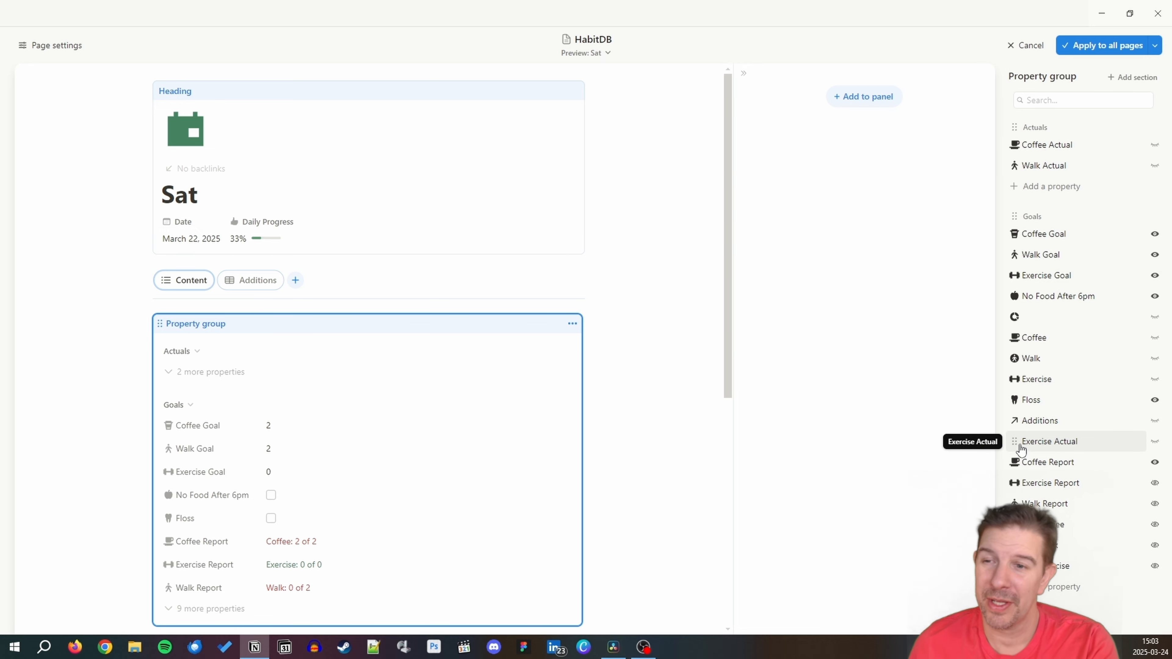
pyautogui.moveTo(1021, 450); pyautogui.dragTo(1026, 188)
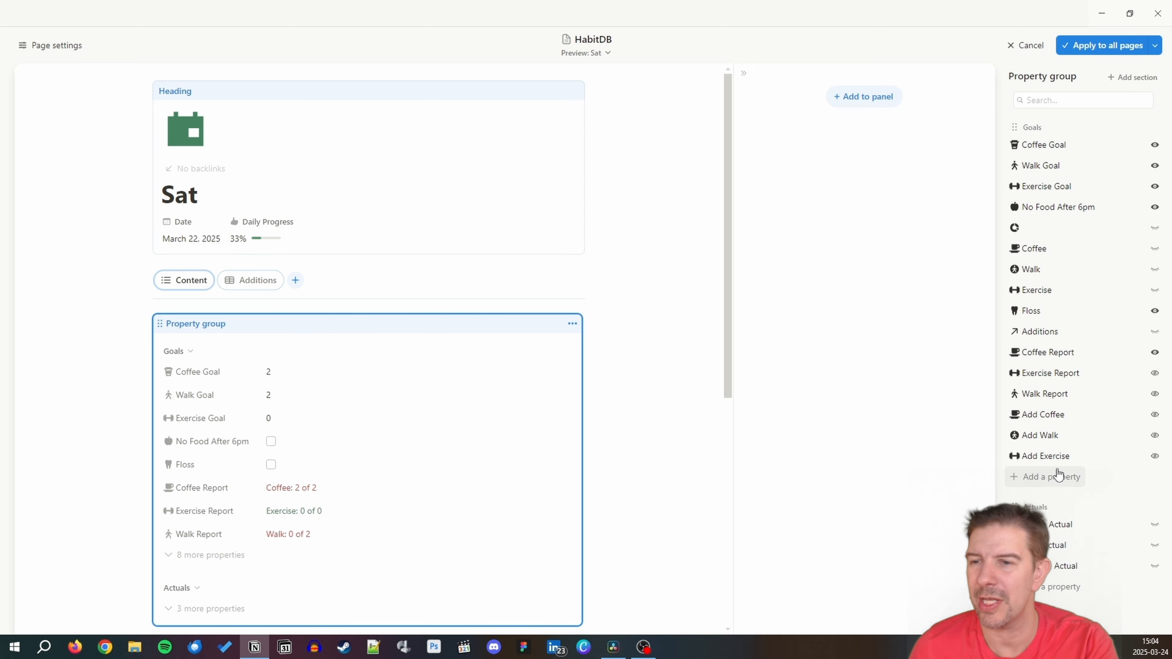
# Add another section named Daily Report to the property group.
pyautogui.click(1127, 77)
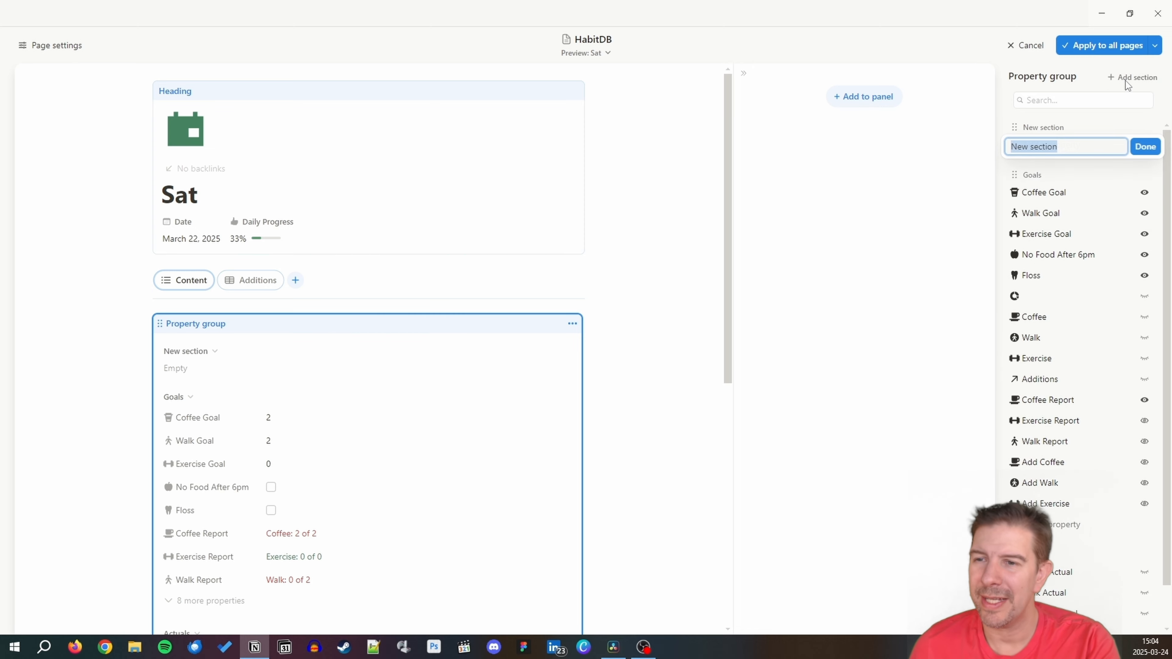
pyautogui.write('Report')
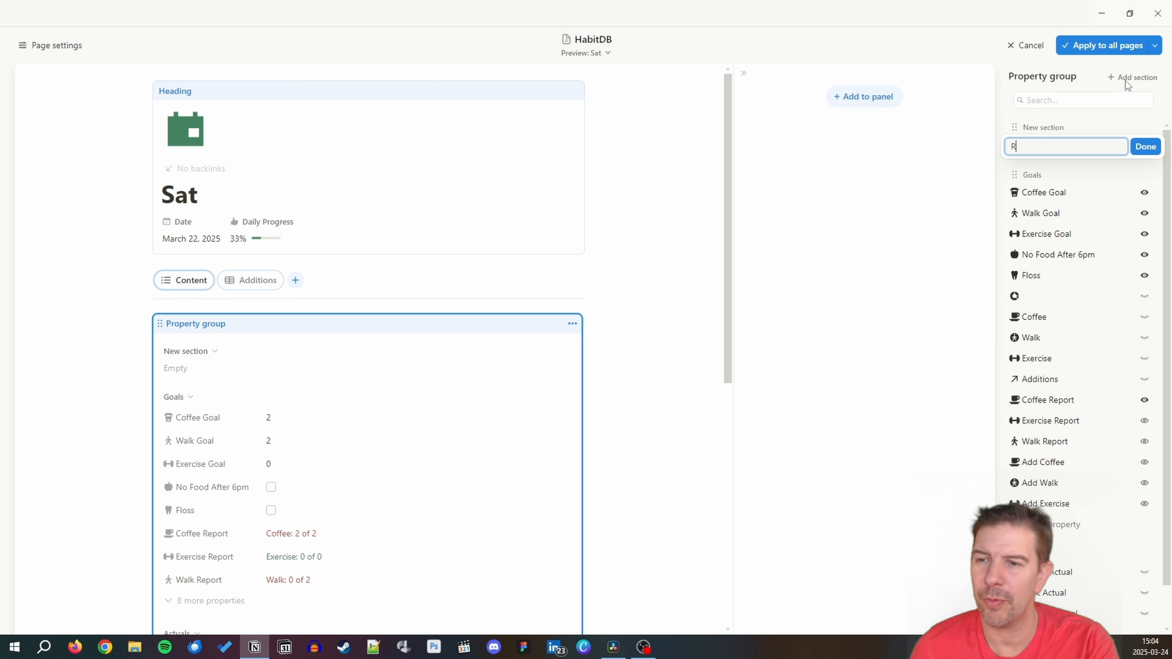
pyautogui.press('BackSpace')
pyautogui.press('BackSpace')
pyautogui.press('BackSpace')
pyautogui.press('BackSpace')
pyautogui.press('BackSpace')
pyautogui.press('BackSpace')
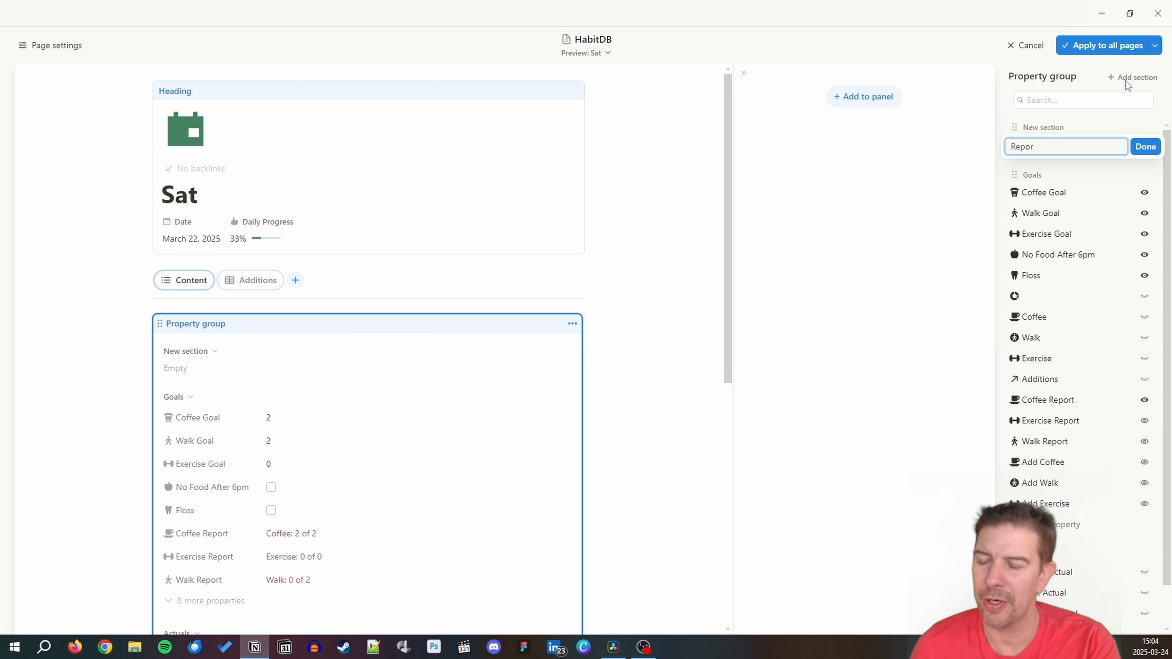
pyautogui.write('Daily Report')
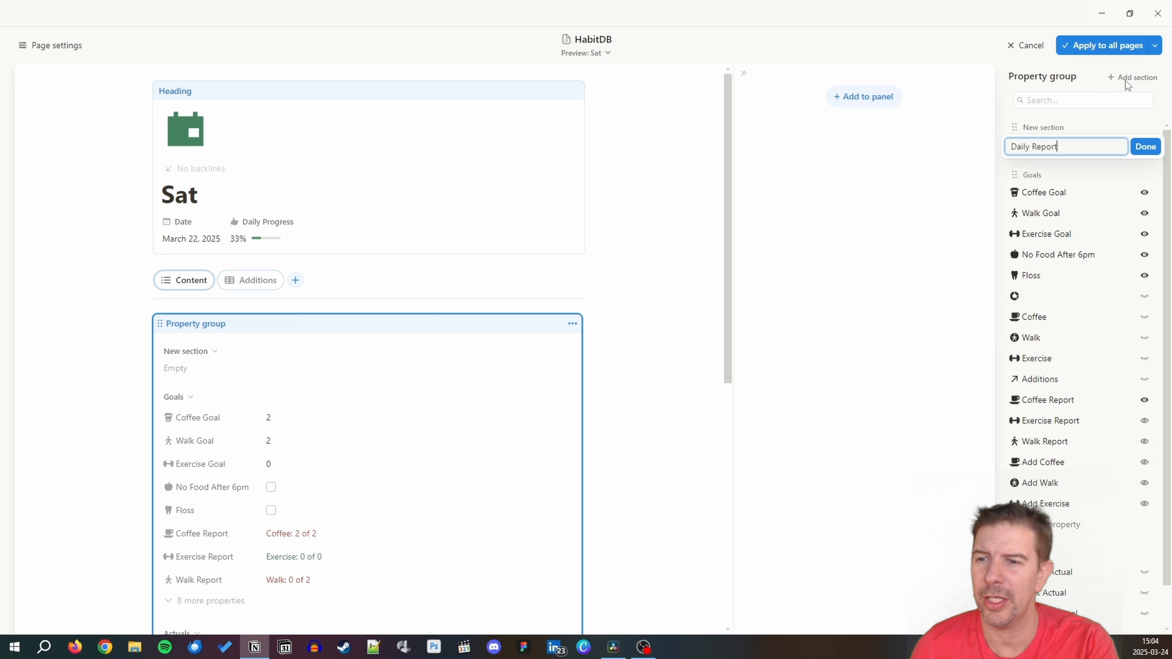
pyautogui.press('Return')
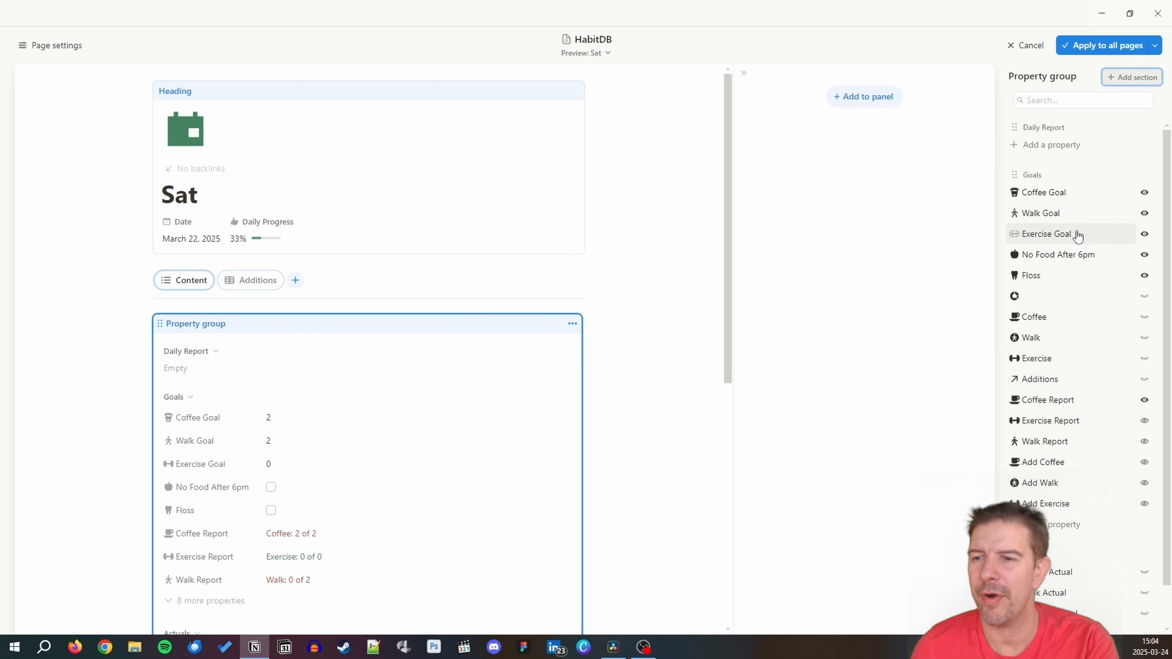
# Move Coffee Report, Walk Report and Exercise Report, in that order, into the Daily Report section.
pyautogui.moveTo(1016, 403); pyautogui.dragTo(1039, 141)
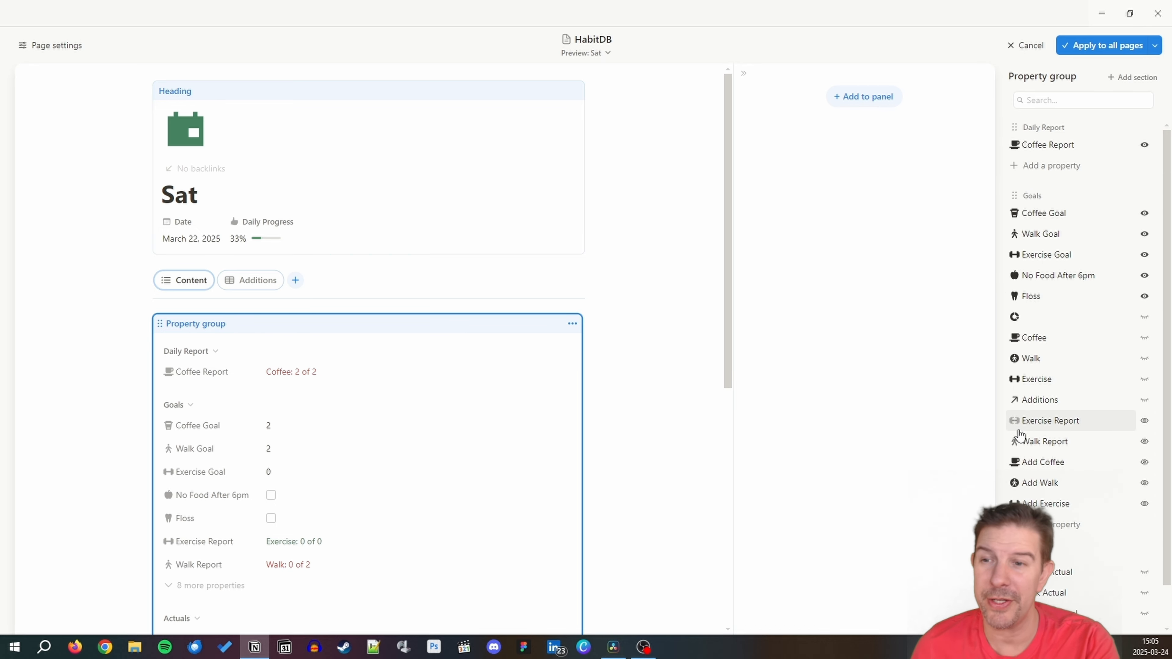
pyautogui.moveTo(1014, 420); pyautogui.dragTo(1027, 166)
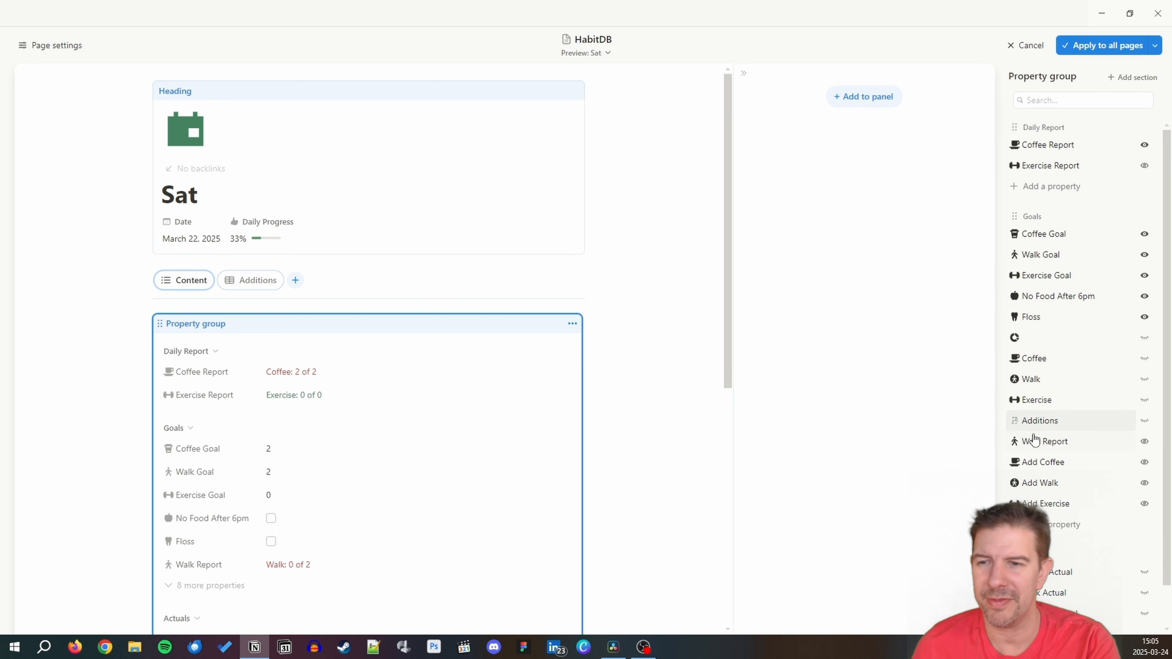
pyautogui.moveTo(1015, 441); pyautogui.dragTo(1032, 166)
# Set Walk Report and Exercise Report in the Daily Report section to Always show.
pyautogui.click(1145, 167)
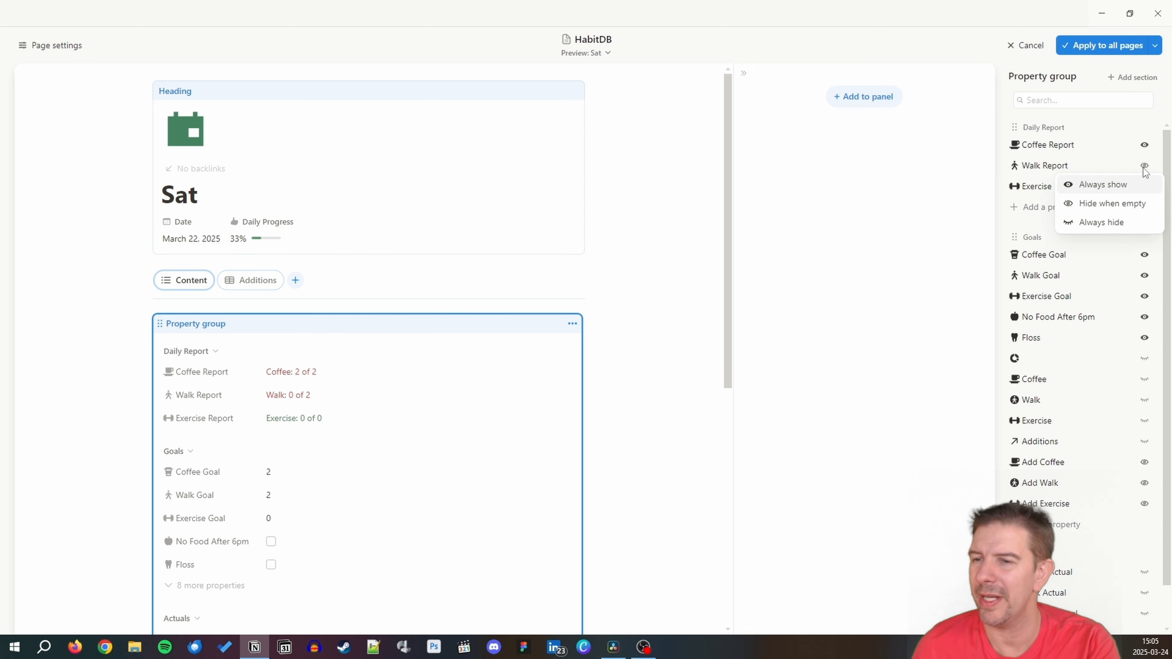
pyautogui.click(1112, 189)
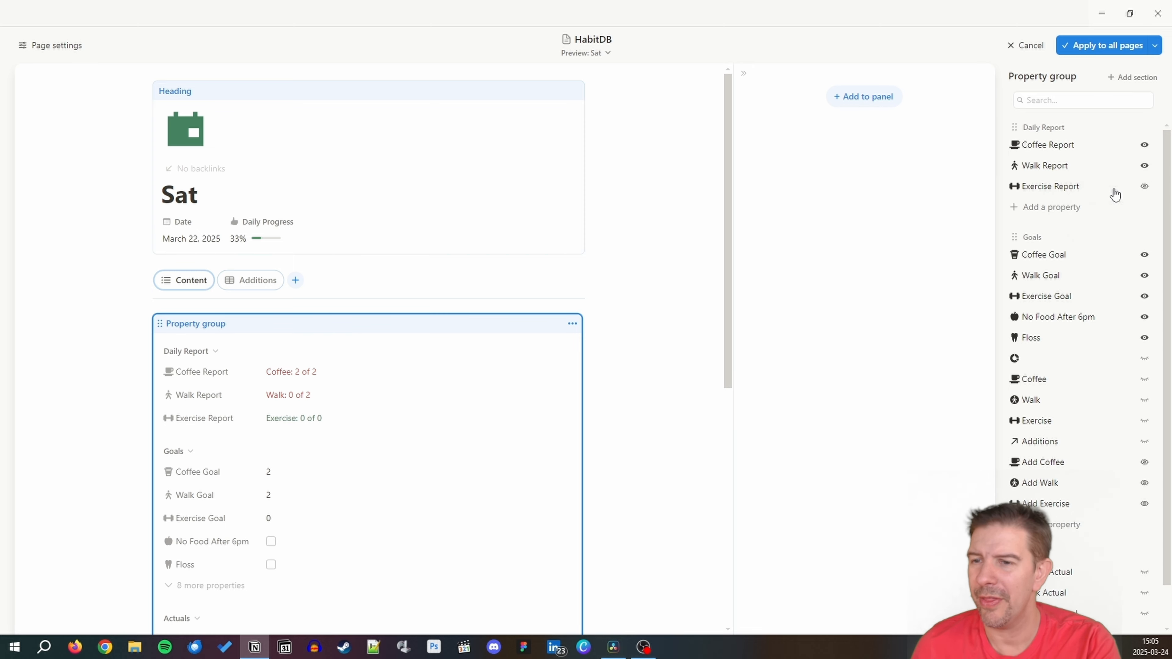
pyautogui.click(1145, 187)
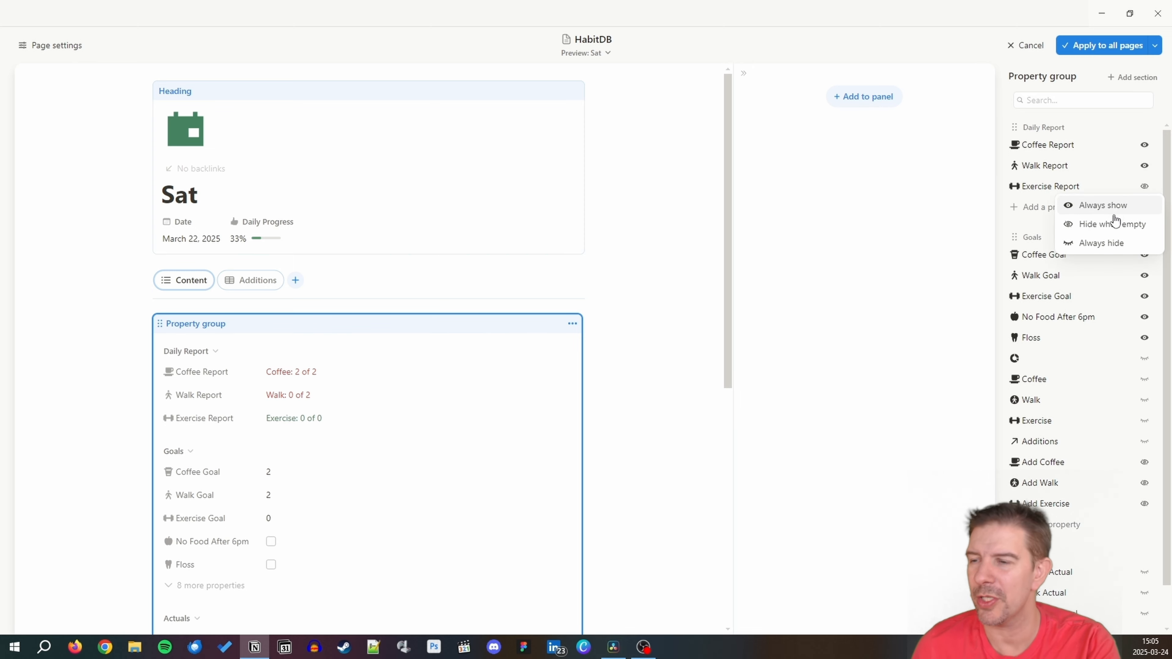
pyautogui.click(1101, 207)
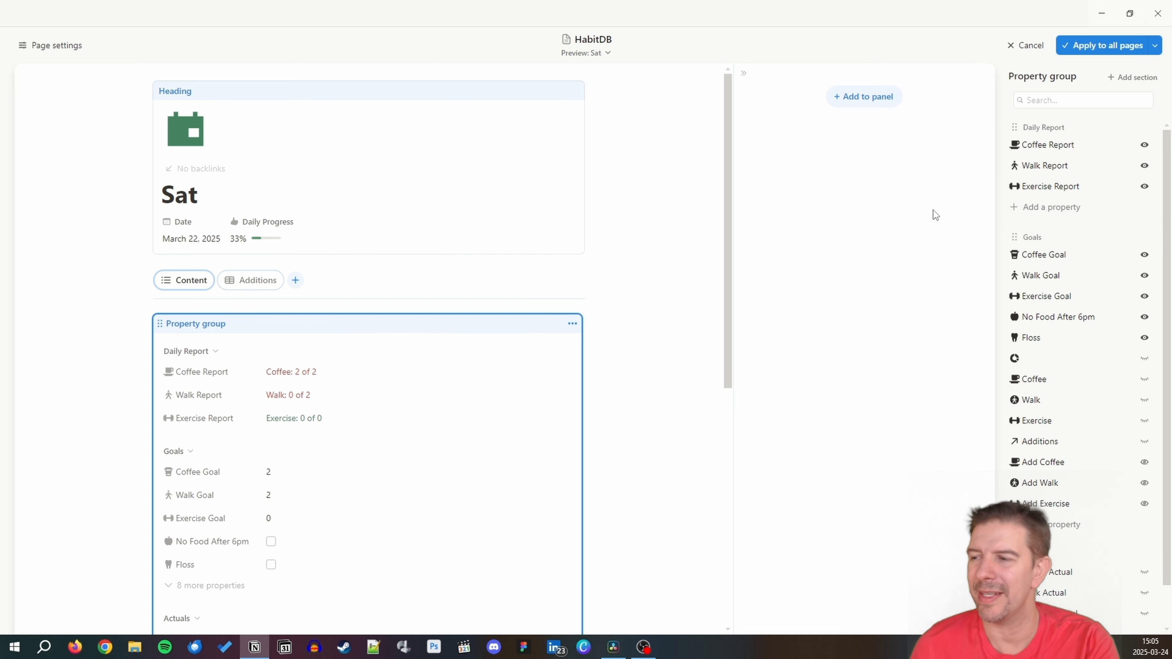
# Move No Food After 6pm and Floss into the Daily Report section and apply the layout to all pages.
pyautogui.moveTo(1017, 316); pyautogui.dragTo(1026, 210)
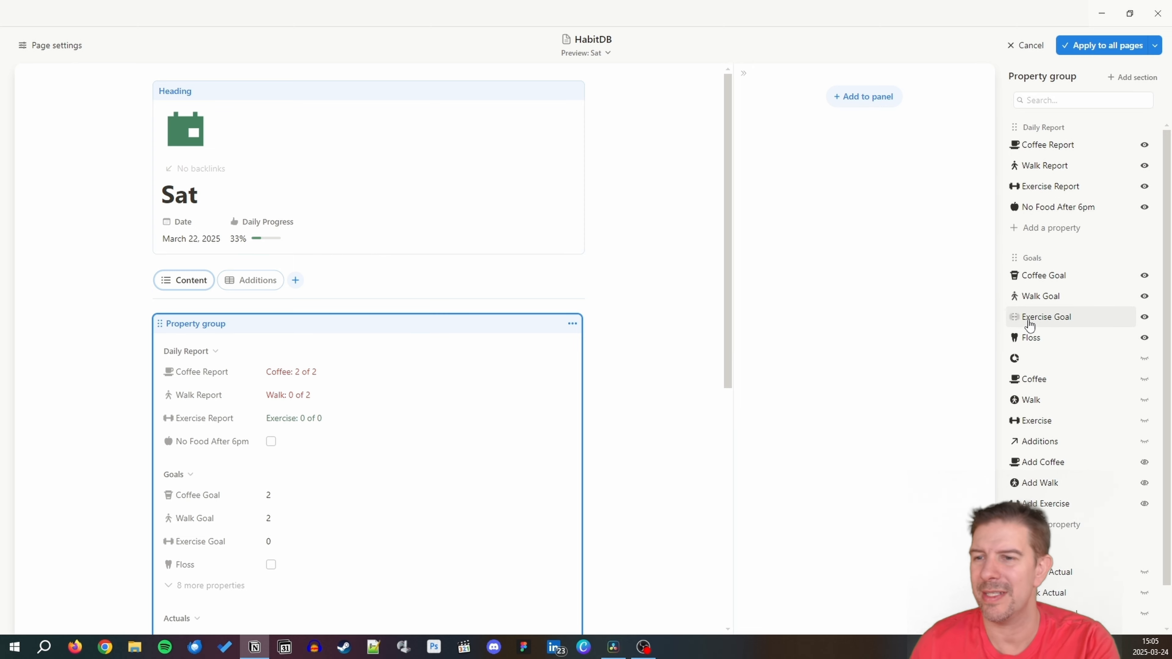
pyautogui.moveTo(1024, 342); pyautogui.dragTo(1025, 235)
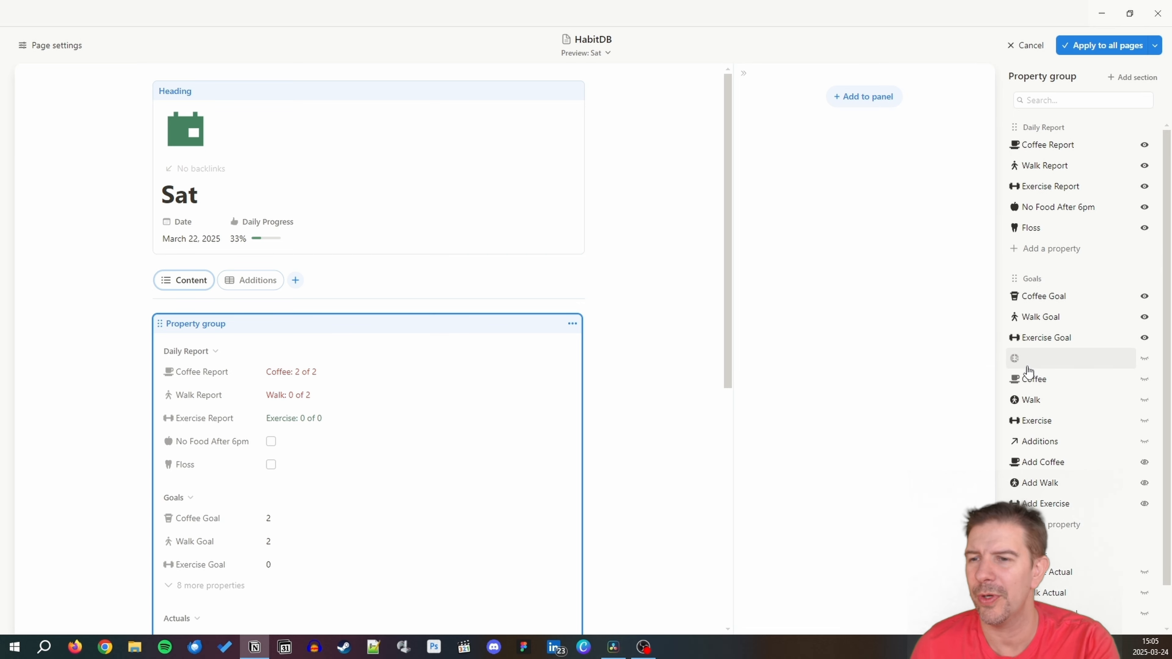
pyautogui.scroll(-1, 1028, 365)
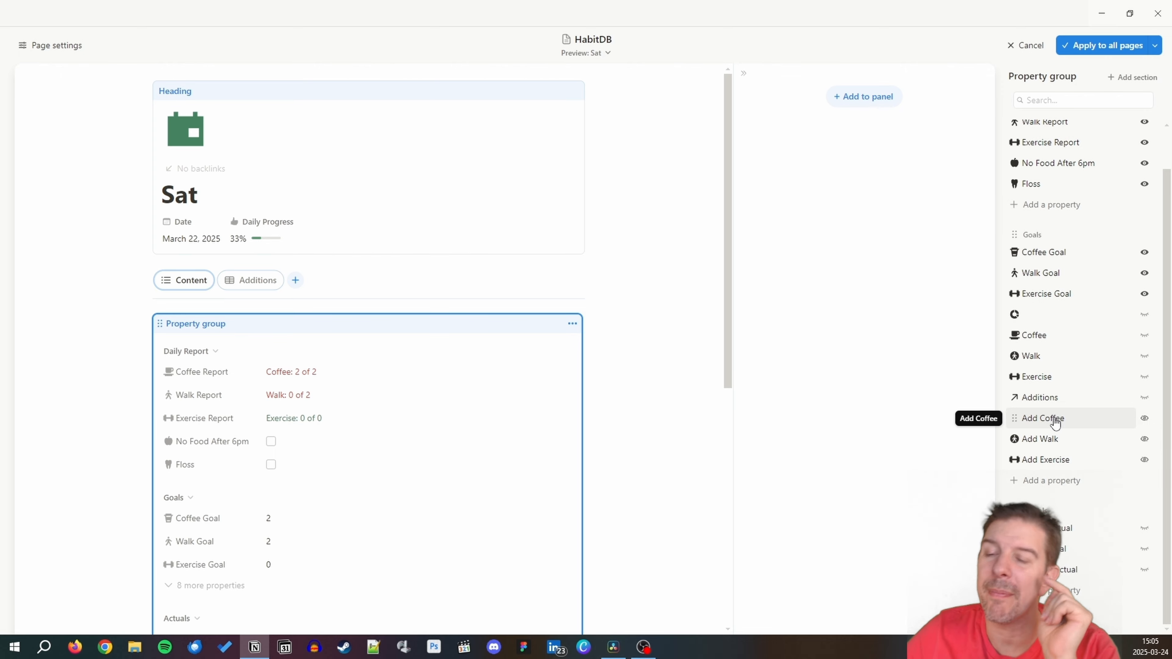
pyautogui.click(1106, 52)
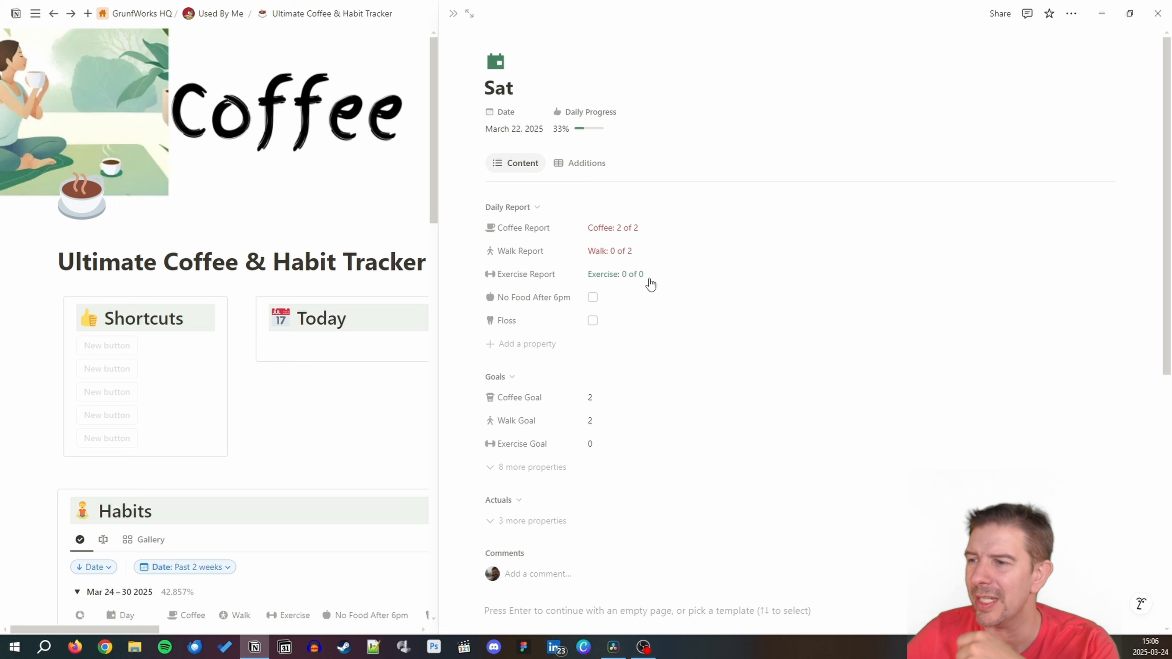
# Review the Saturday page's Additions and Content tabs, collapsing and re-expanding the Actuals section.
pyautogui.click(578, 164)
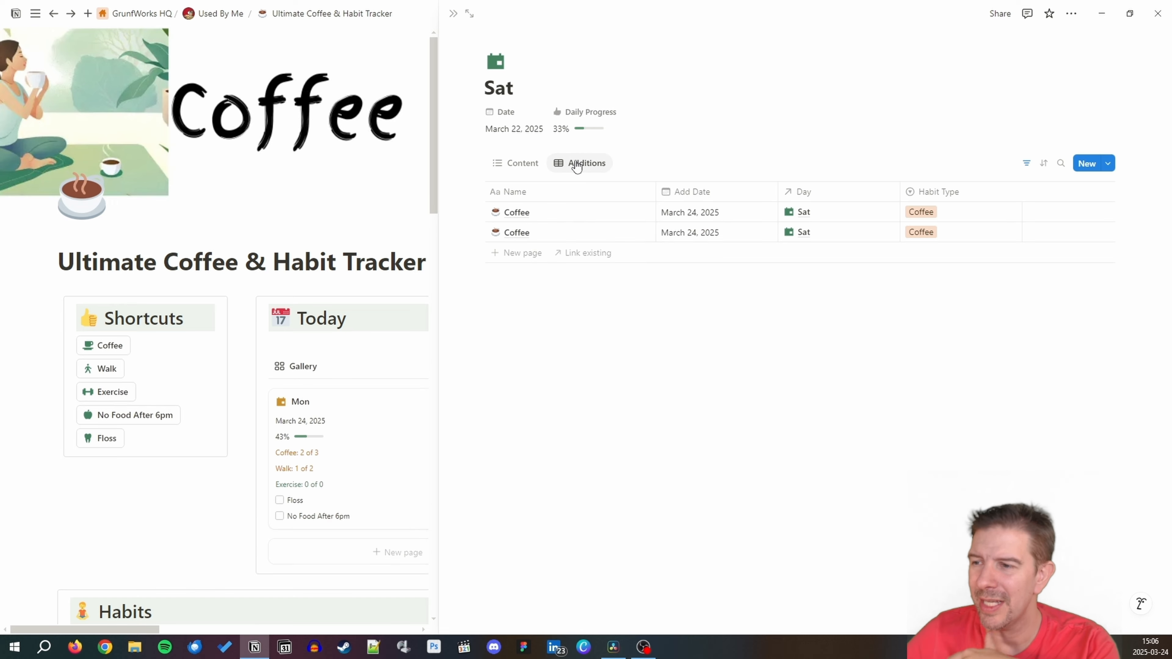
pyautogui.click(511, 166)
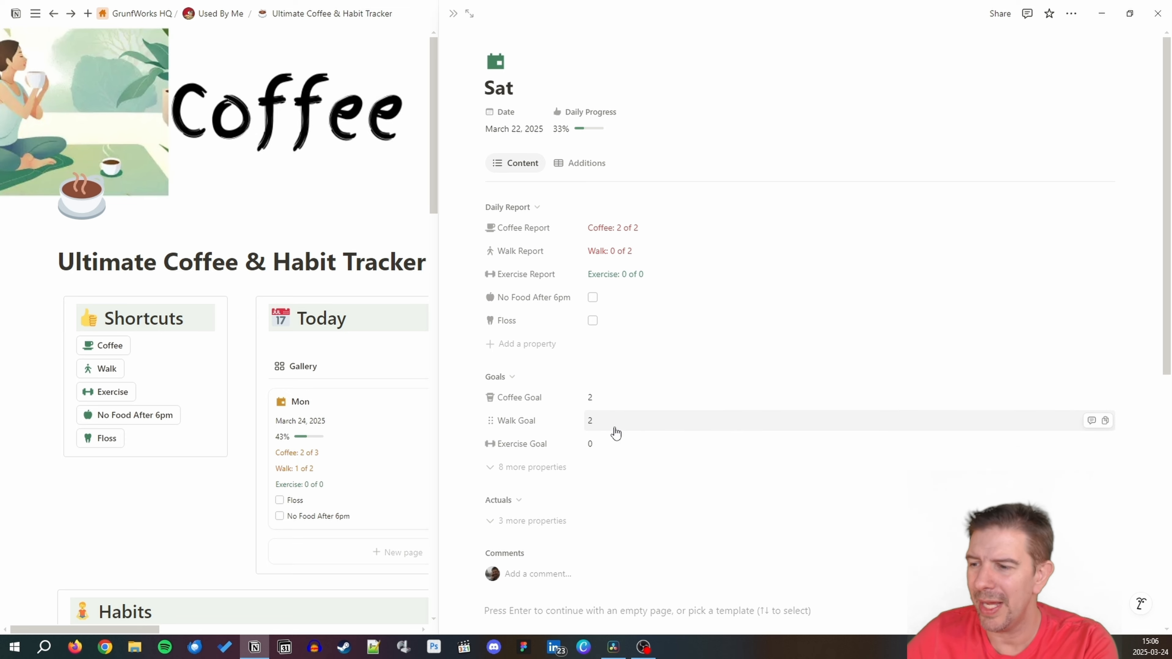
pyautogui.click(515, 503)
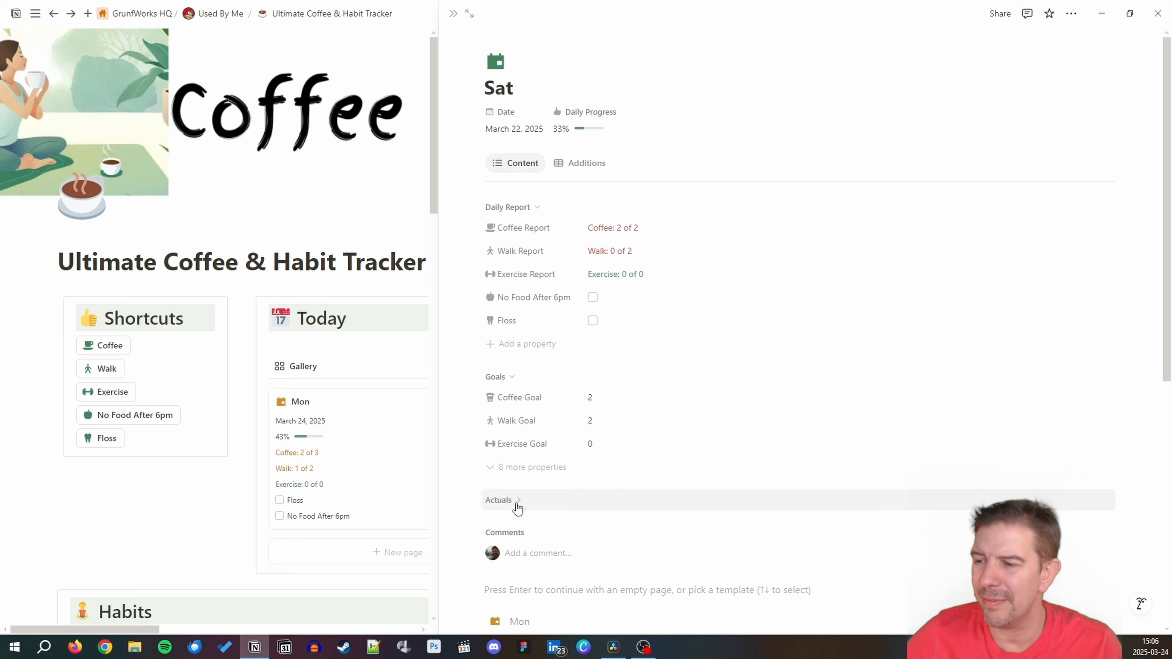
pyautogui.click(516, 503)
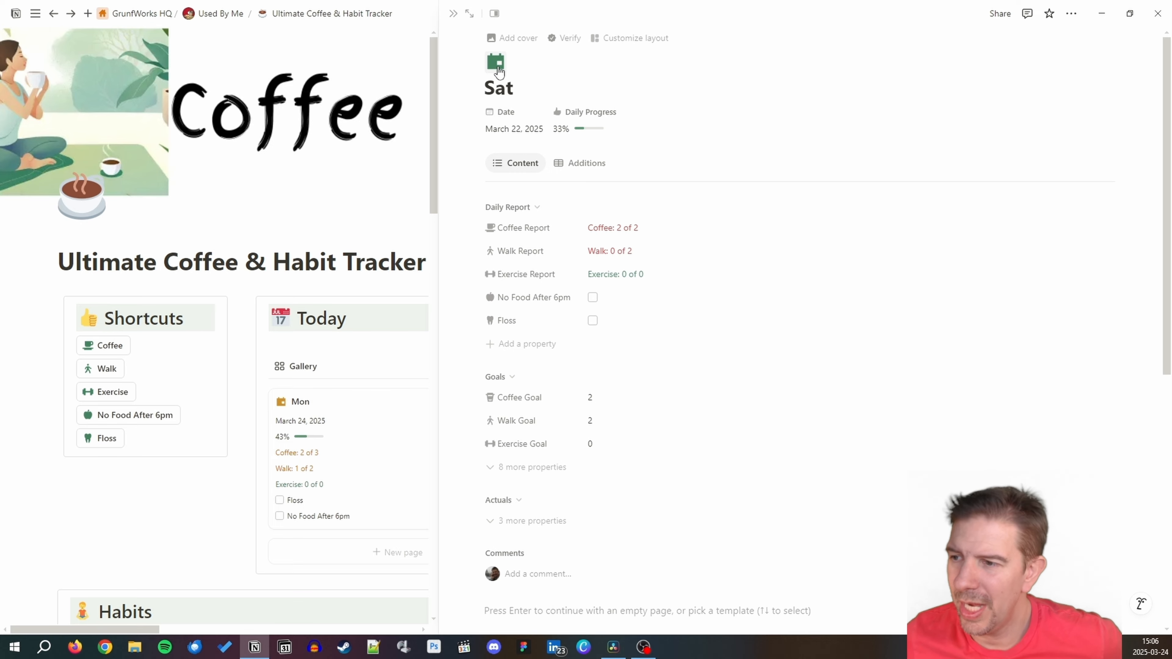
# In the HabitDB page heading, pin Add Coffee, Add Walk and Add Exercise in place of Daily Progress and apply the layout to all pages.
pyautogui.click(623, 41)
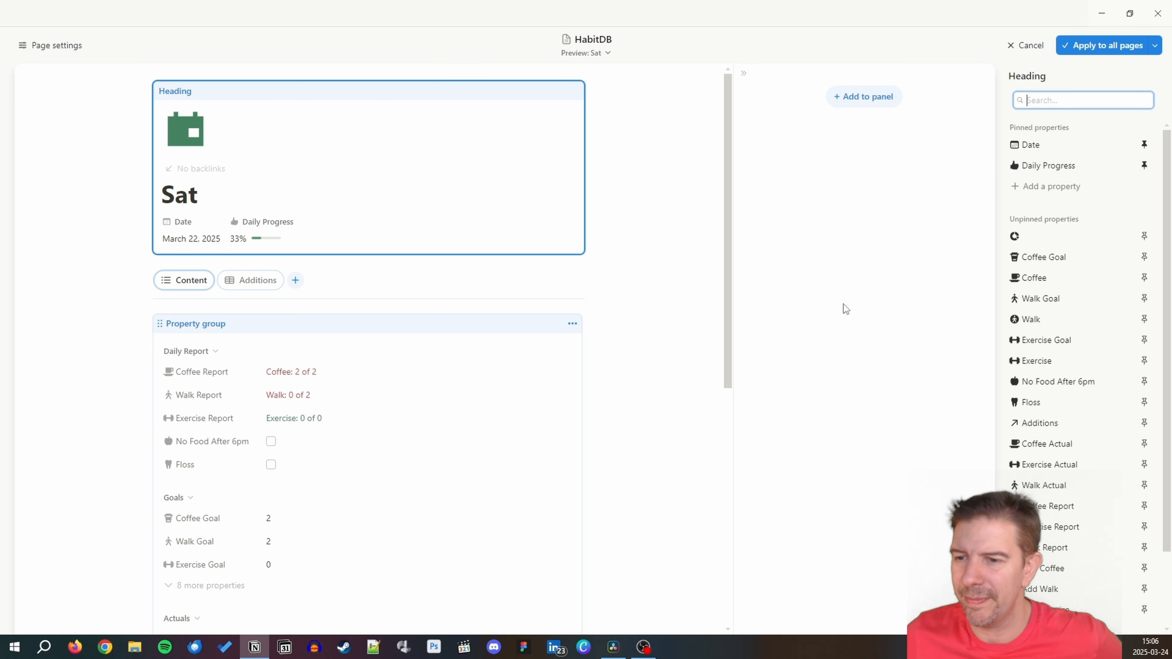
pyautogui.click(1144, 568)
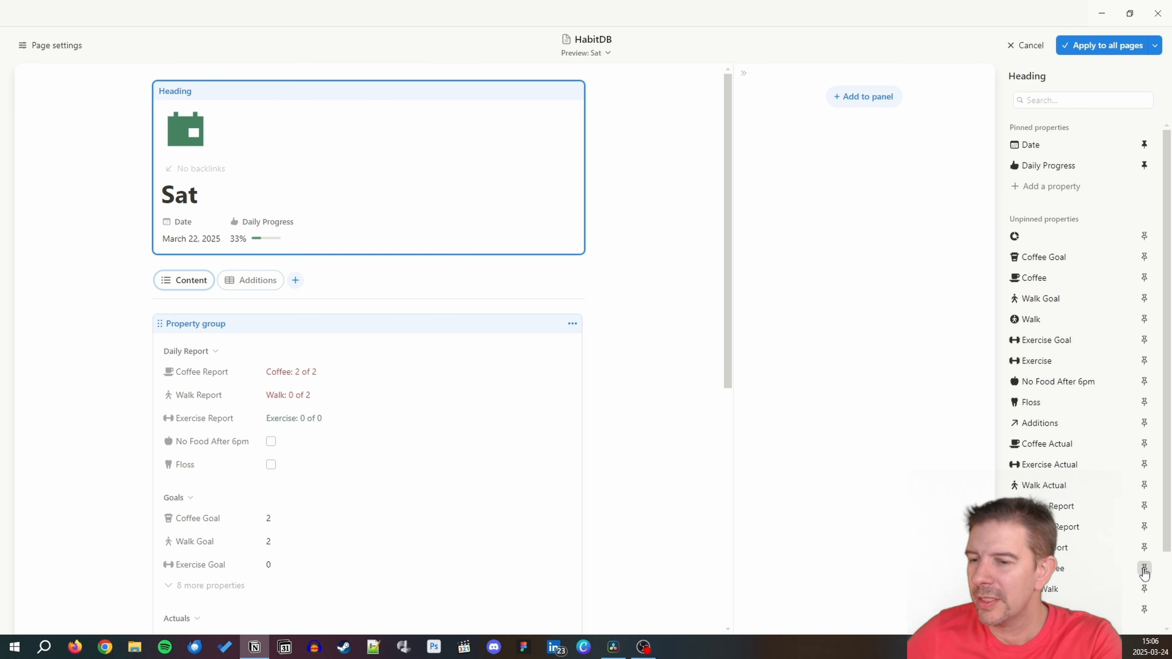
pyautogui.click(1145, 590)
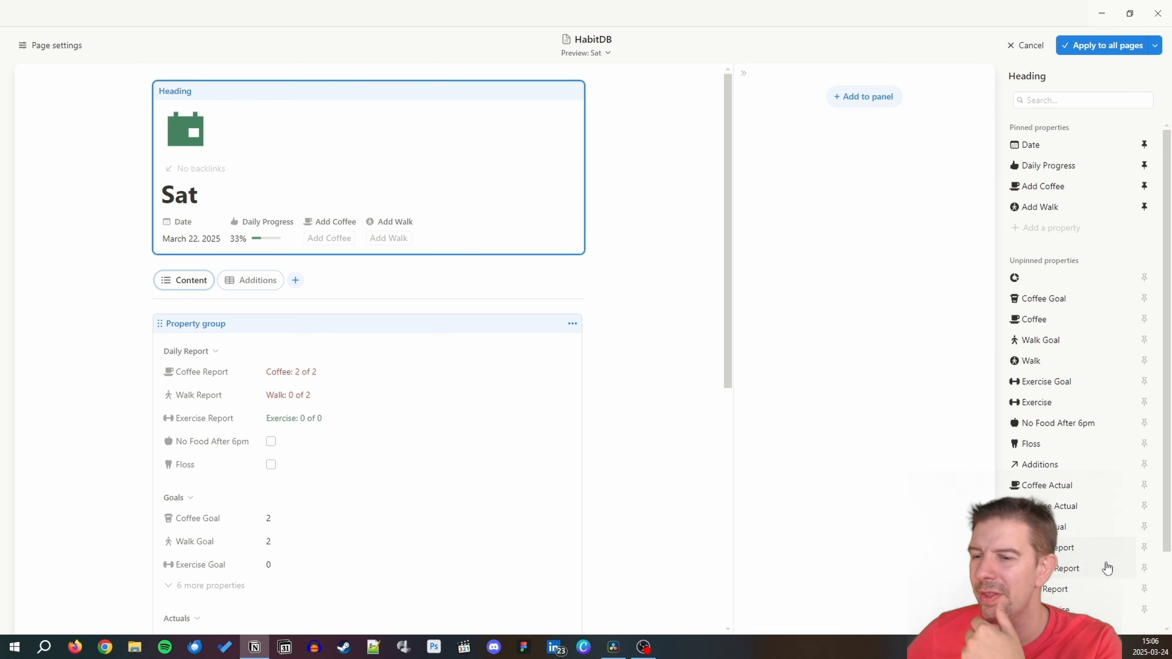
pyautogui.scroll(-3, 1111, 589)
pyautogui.scroll(3, 1110, 588)
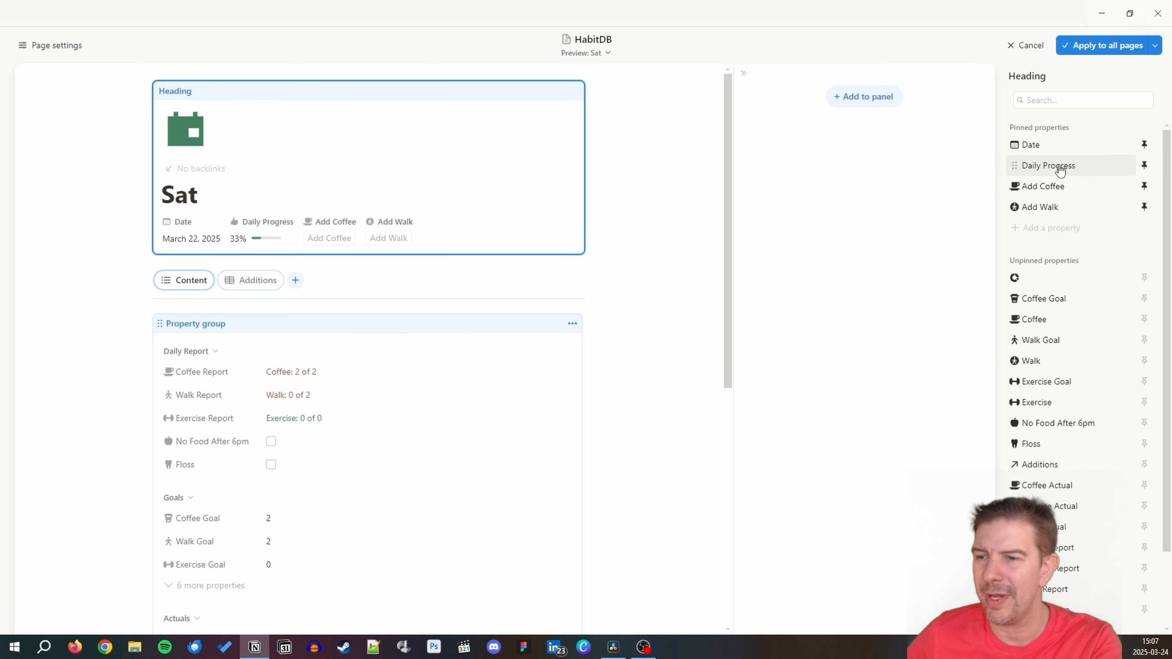
pyautogui.click(1145, 167)
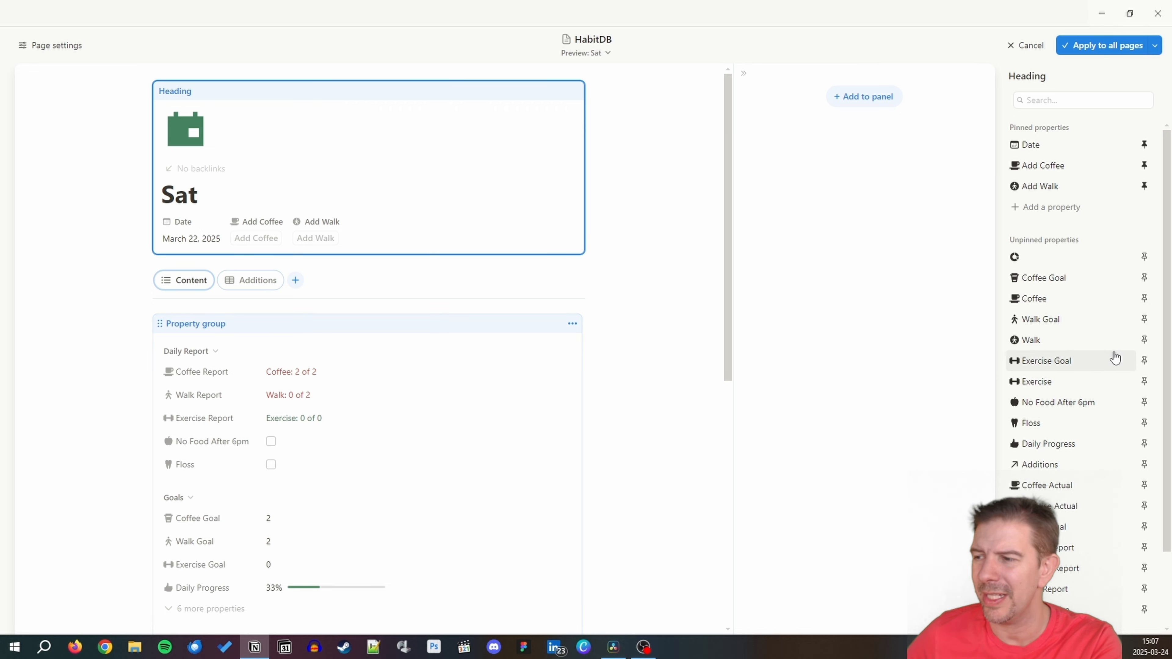
pyautogui.scroll(-3, 1057, 532)
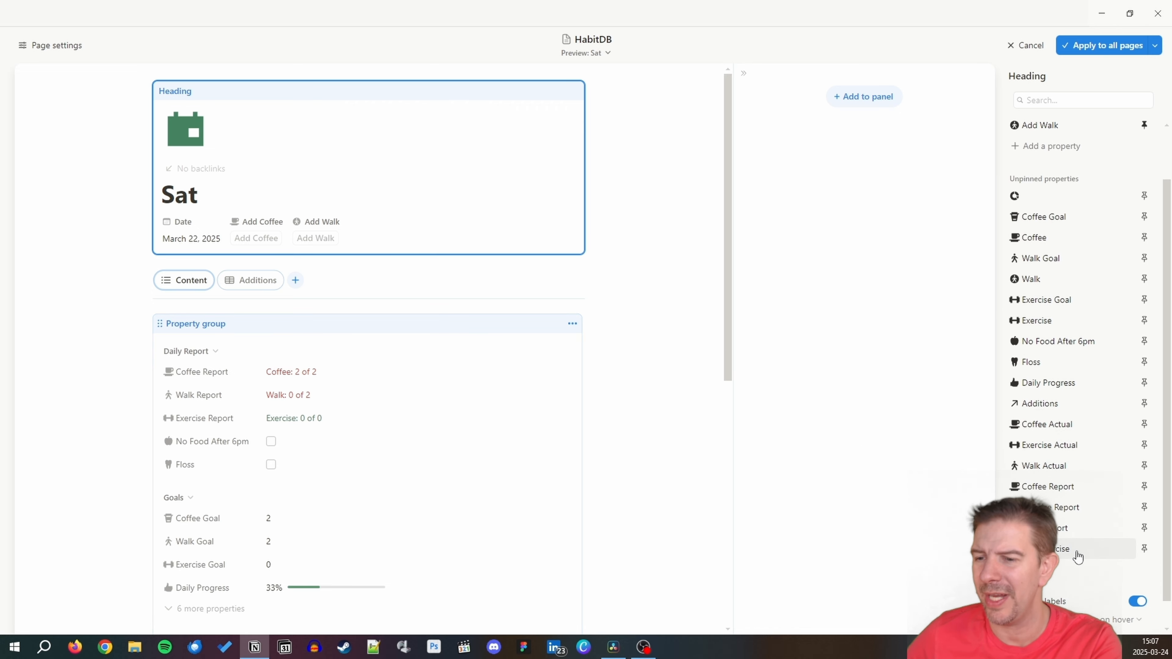
pyautogui.click(1145, 549)
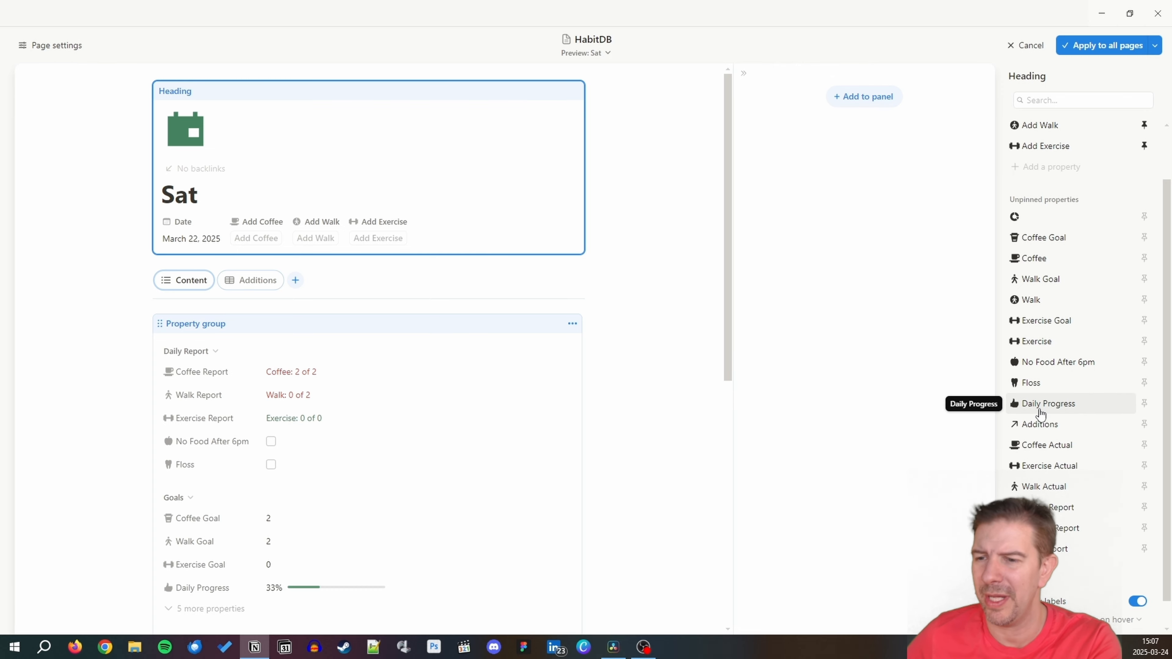
# Add one coffee, one walk and one exercise from the Saturday page's heading and check the entries in Additions and Content.
pyautogui.click(582, 133)
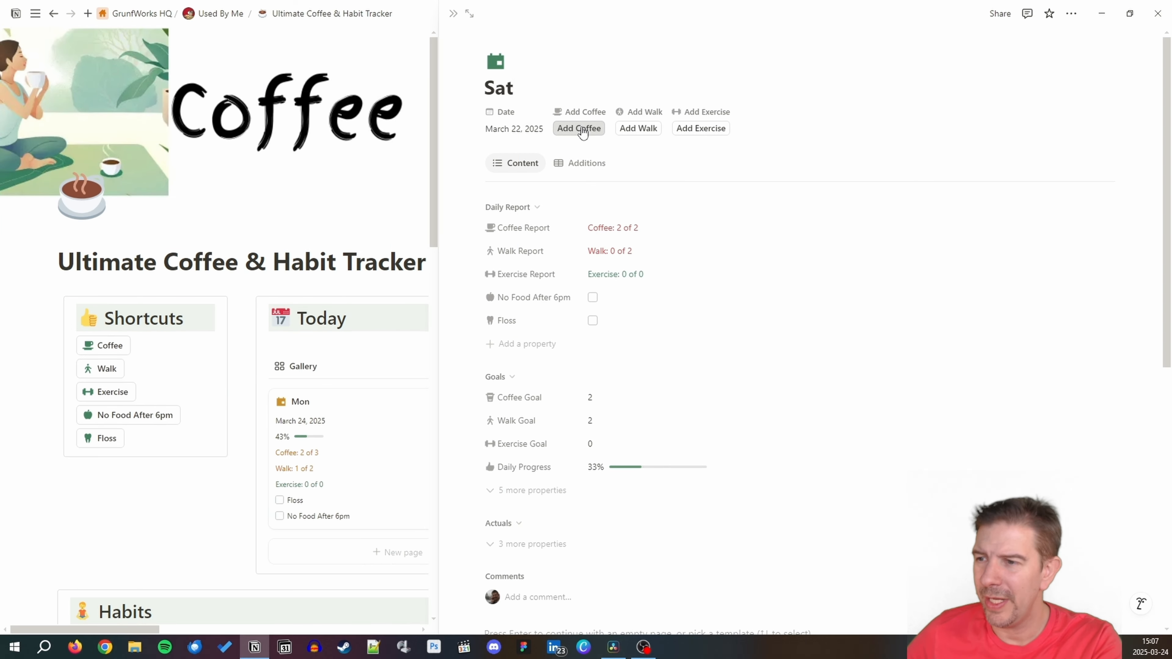
pyautogui.click(648, 134)
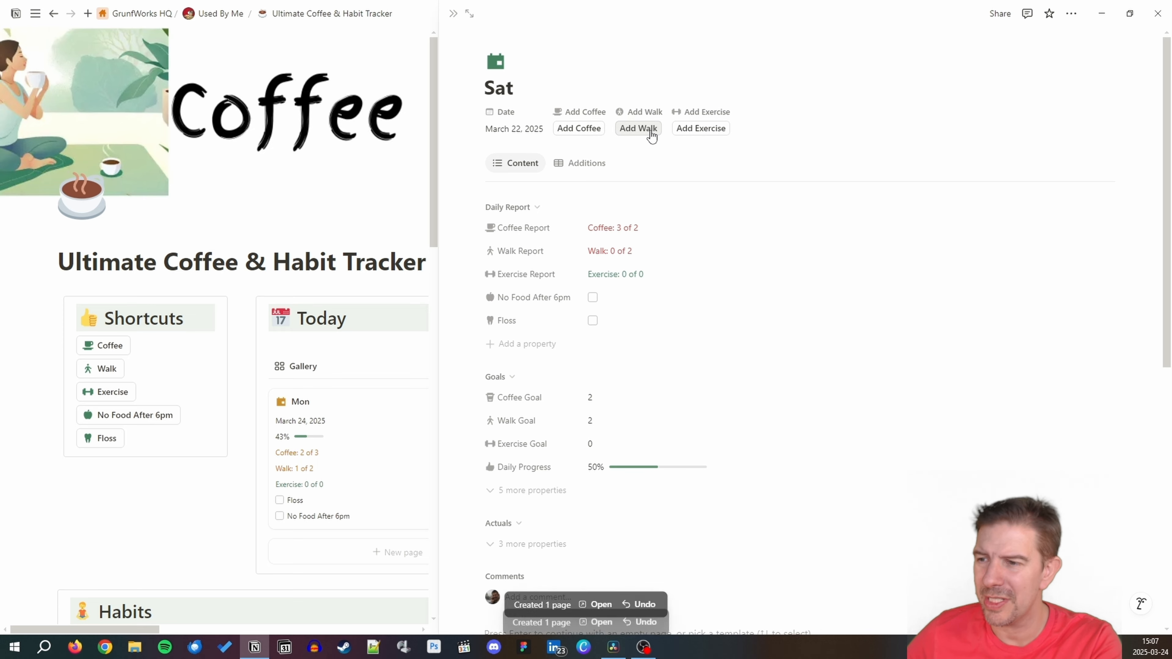
pyautogui.click(706, 134)
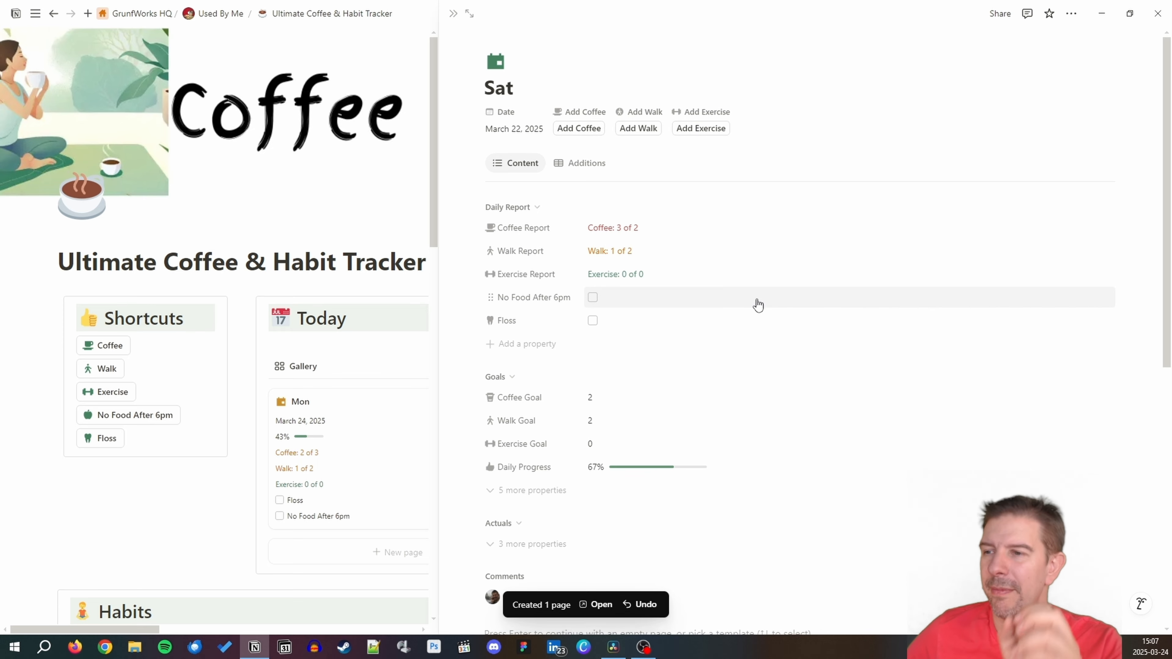
pyautogui.click(587, 164)
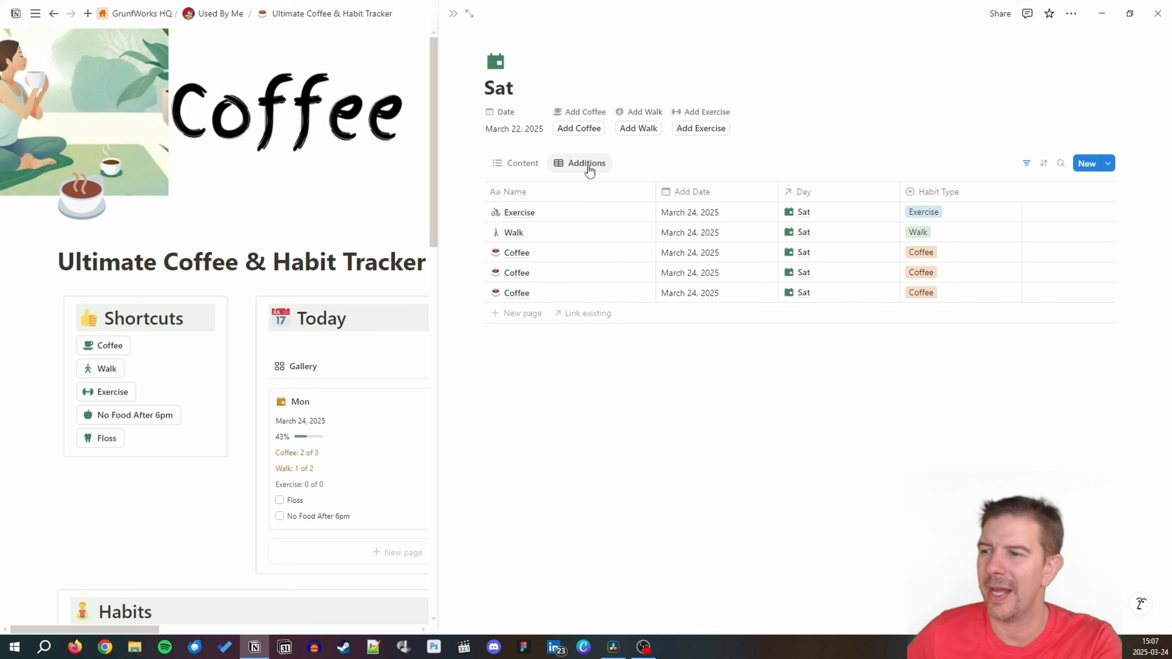
pyautogui.click(499, 165)
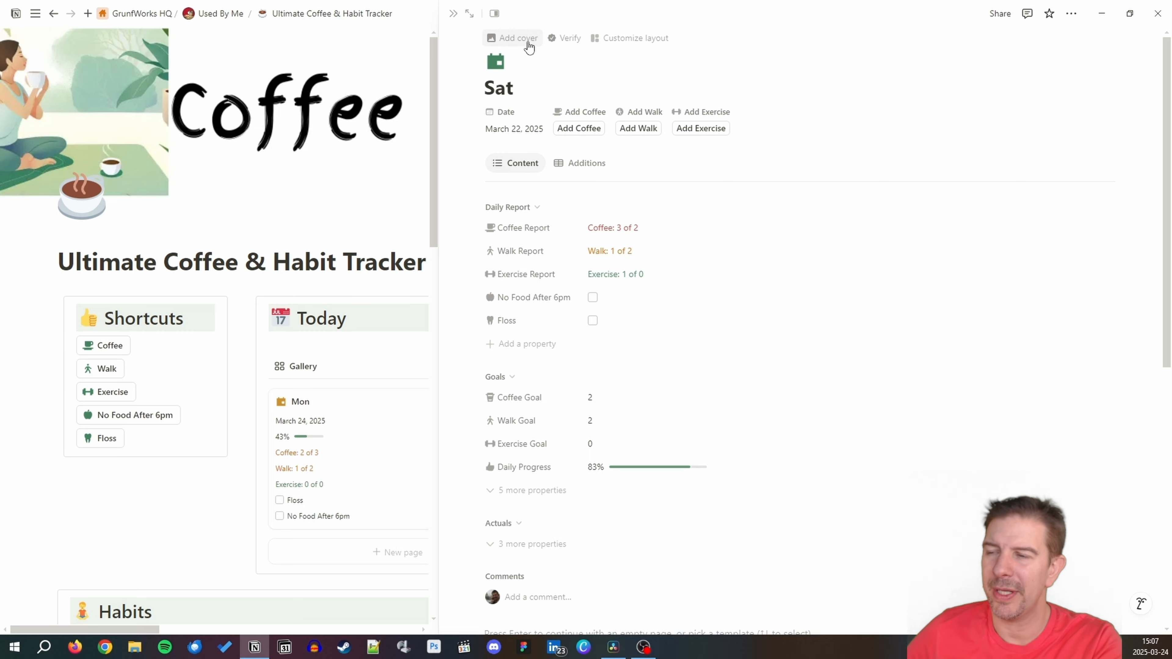
# Customize the HabitDB layout by moving Daily Progress to the start of the Daily Report section.
pyautogui.click(619, 39)
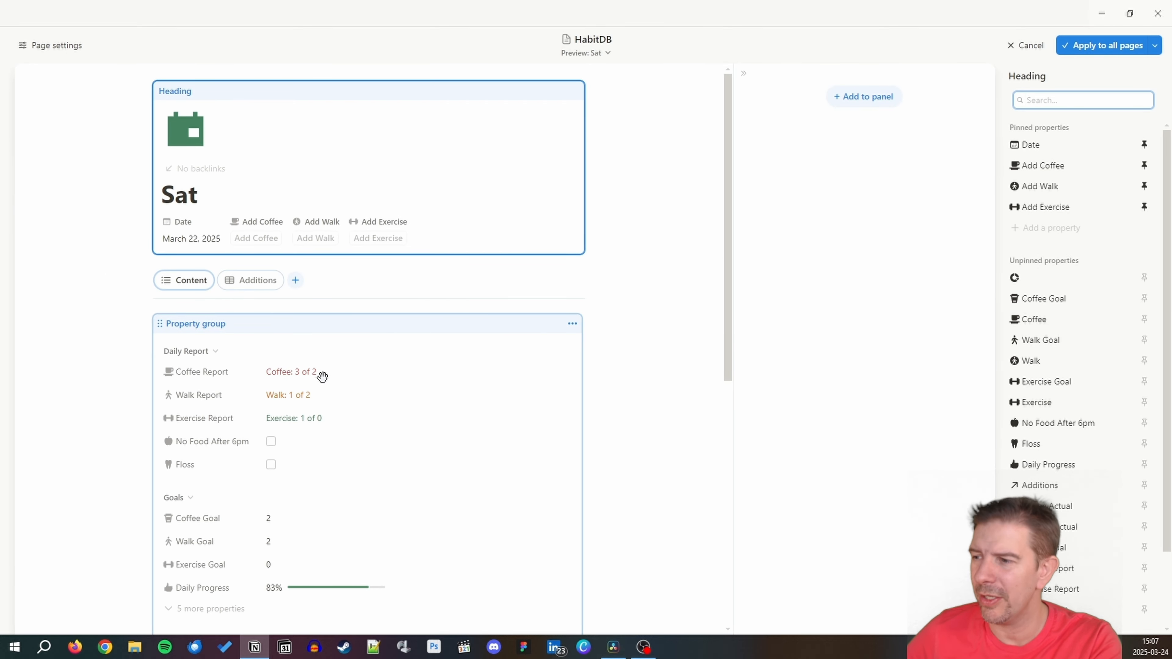
pyautogui.click(332, 365)
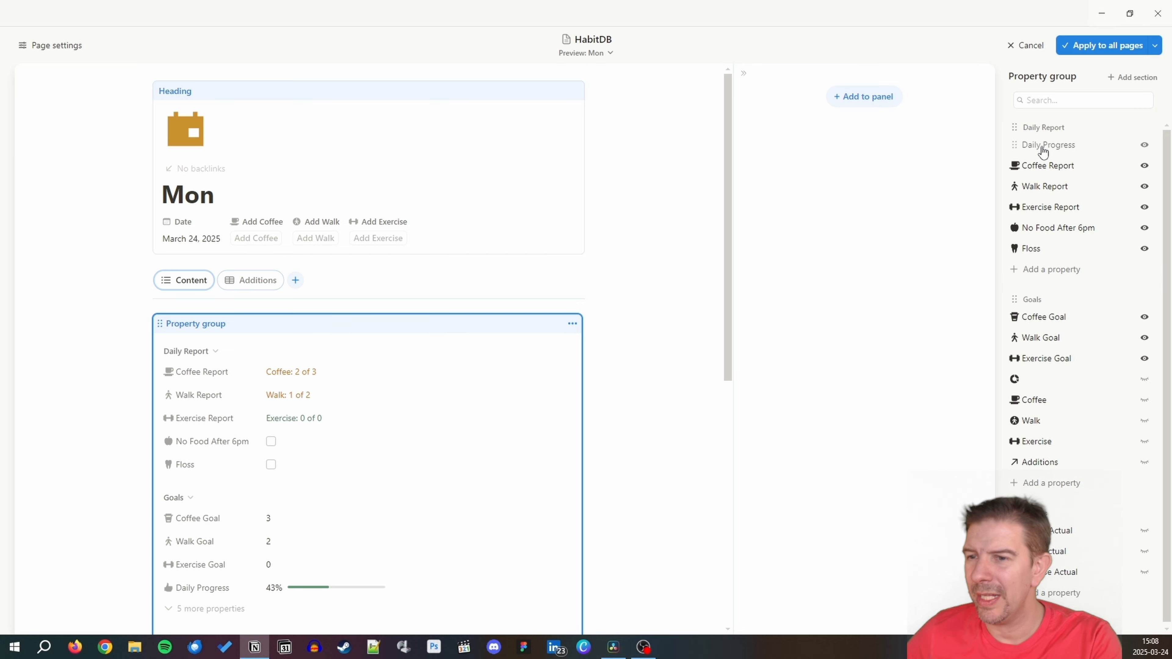
pyautogui.moveTo(1044, 152); pyautogui.dragTo(1042, 149)
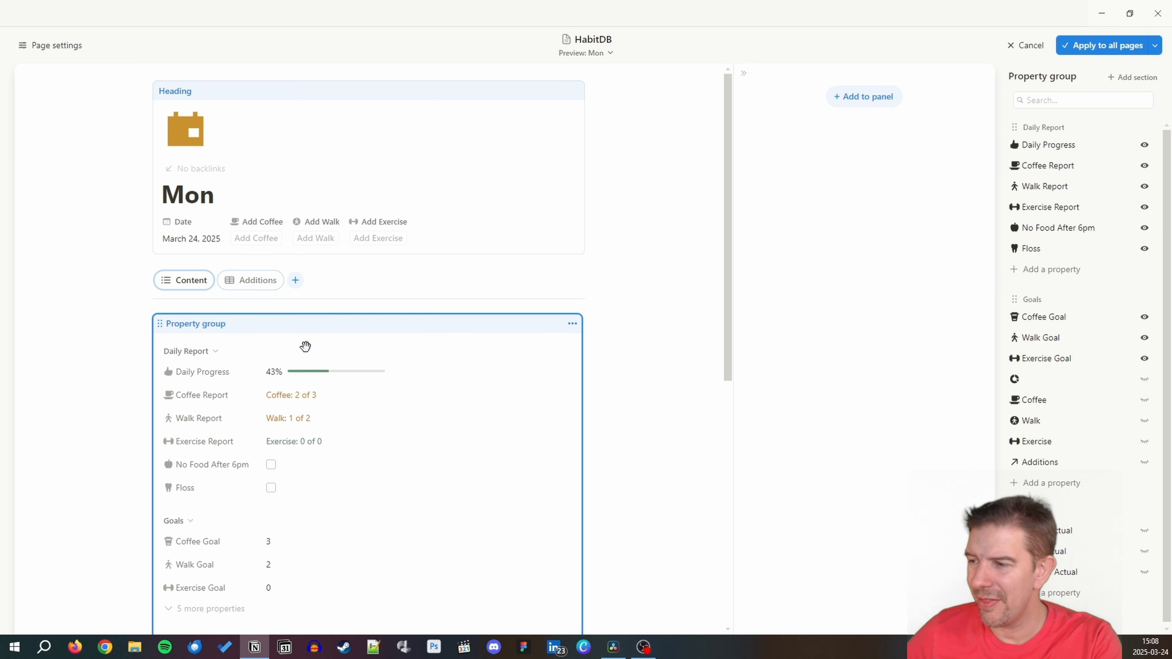
# Pin Daily Progress first in the heading in place of Date, and move Date to the start of the Daily Report section.
pyautogui.scroll(-2, 369, 390)
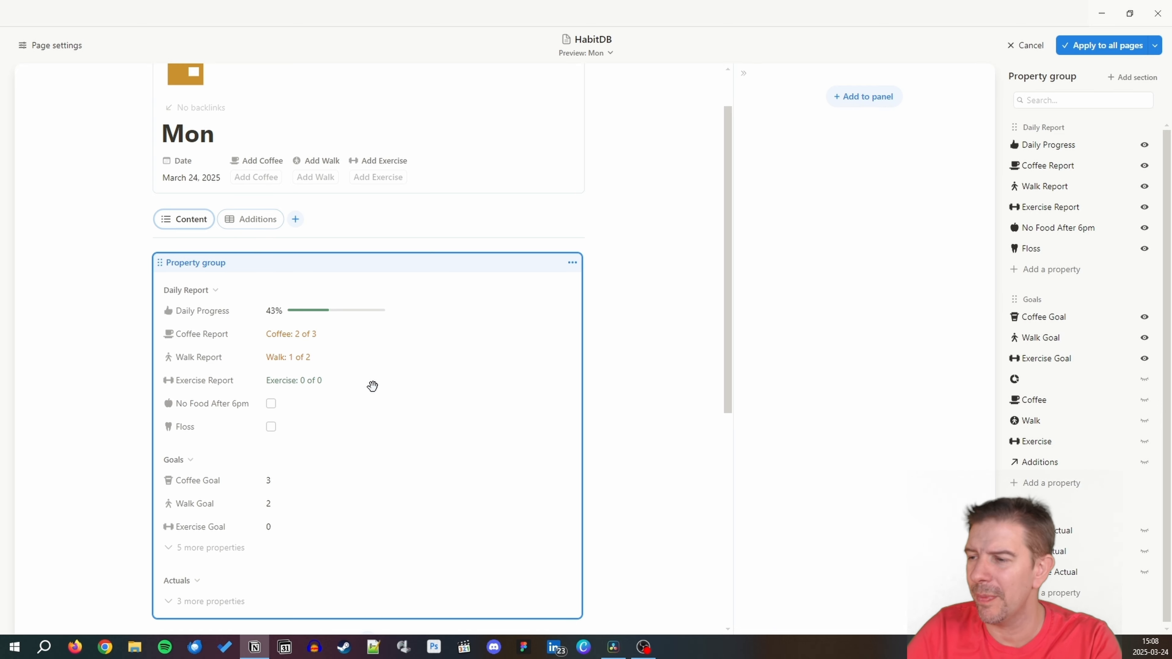
pyautogui.click(220, 134)
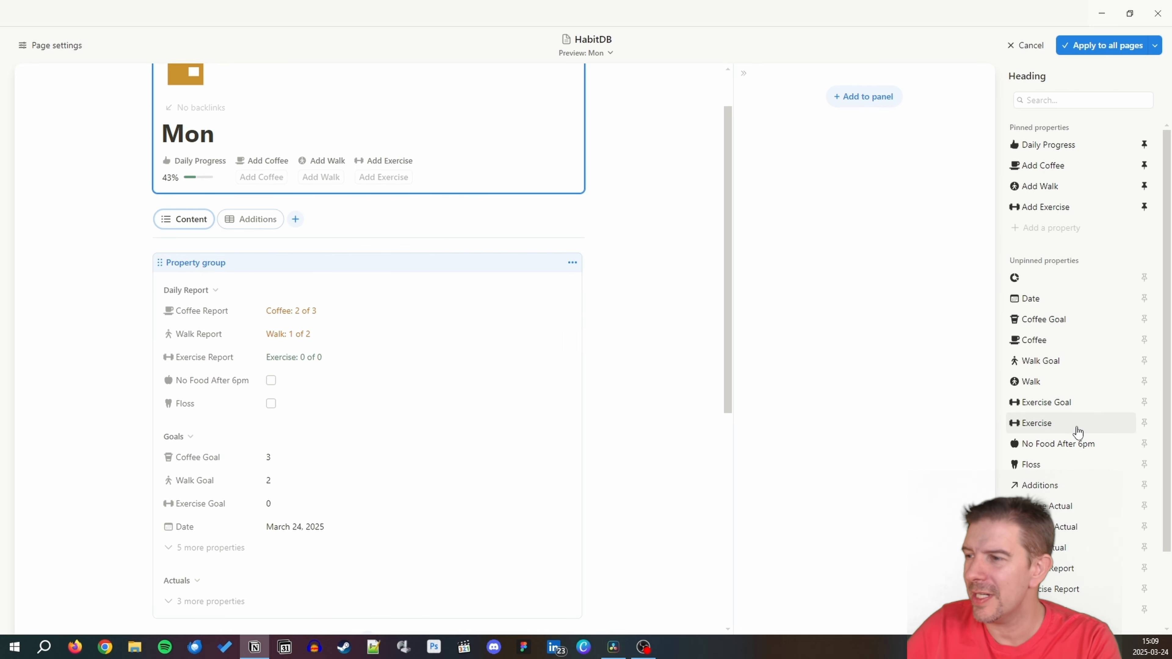
pyautogui.scroll(-1, 1078, 432)
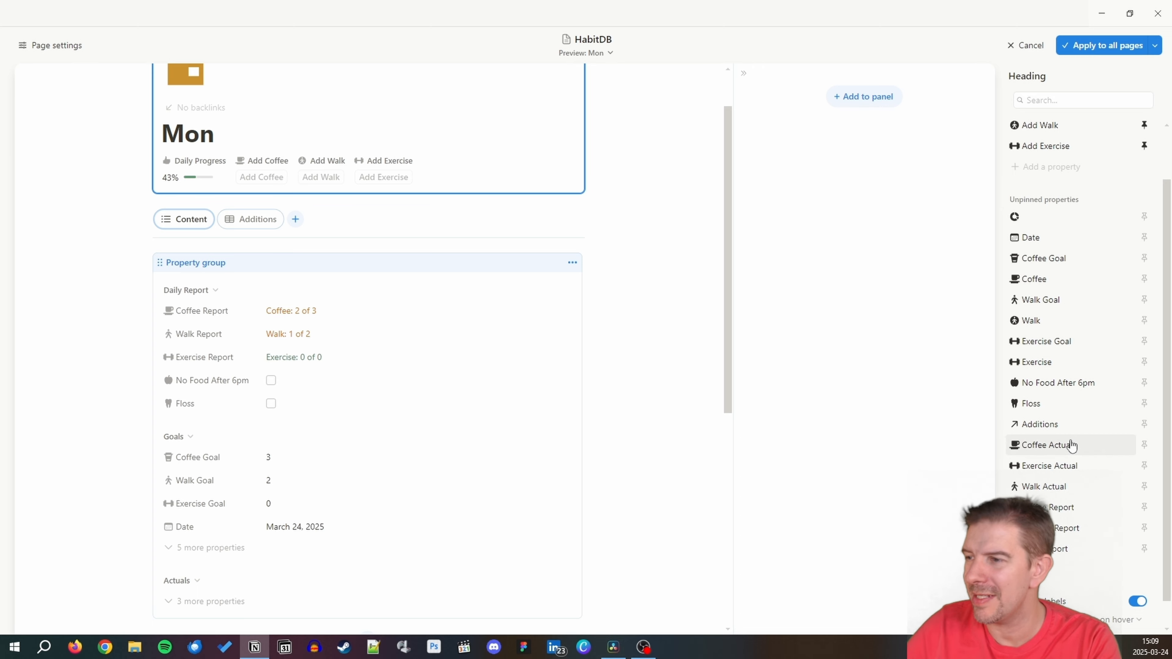
pyautogui.scroll(1, 1057, 486)
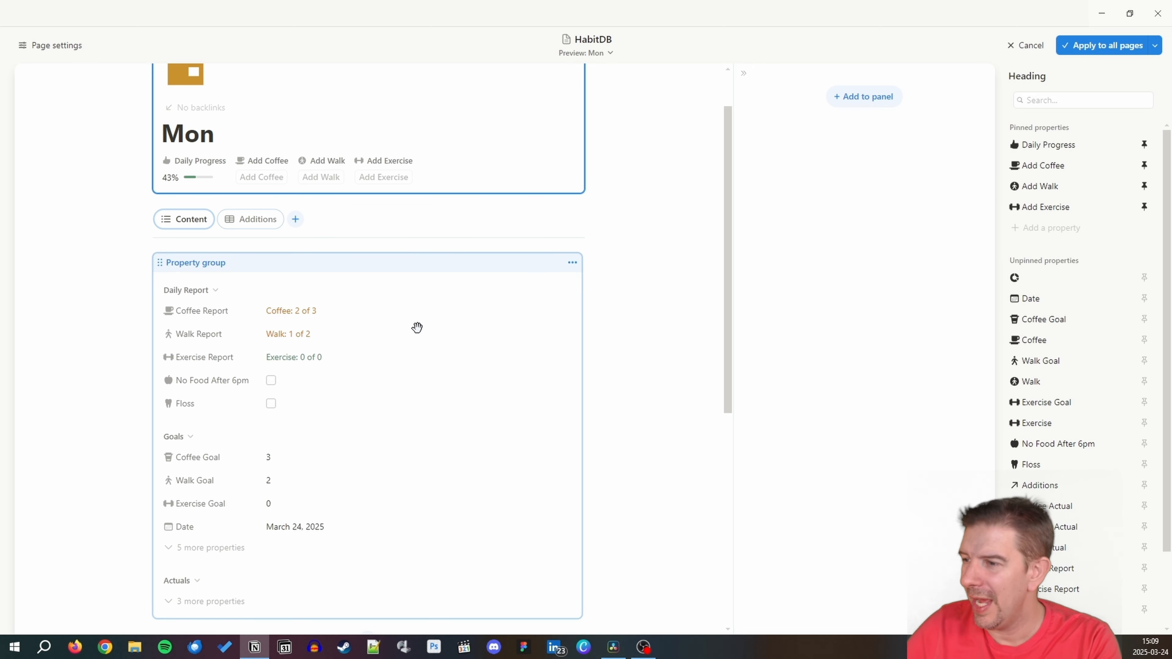
pyautogui.click(464, 340)
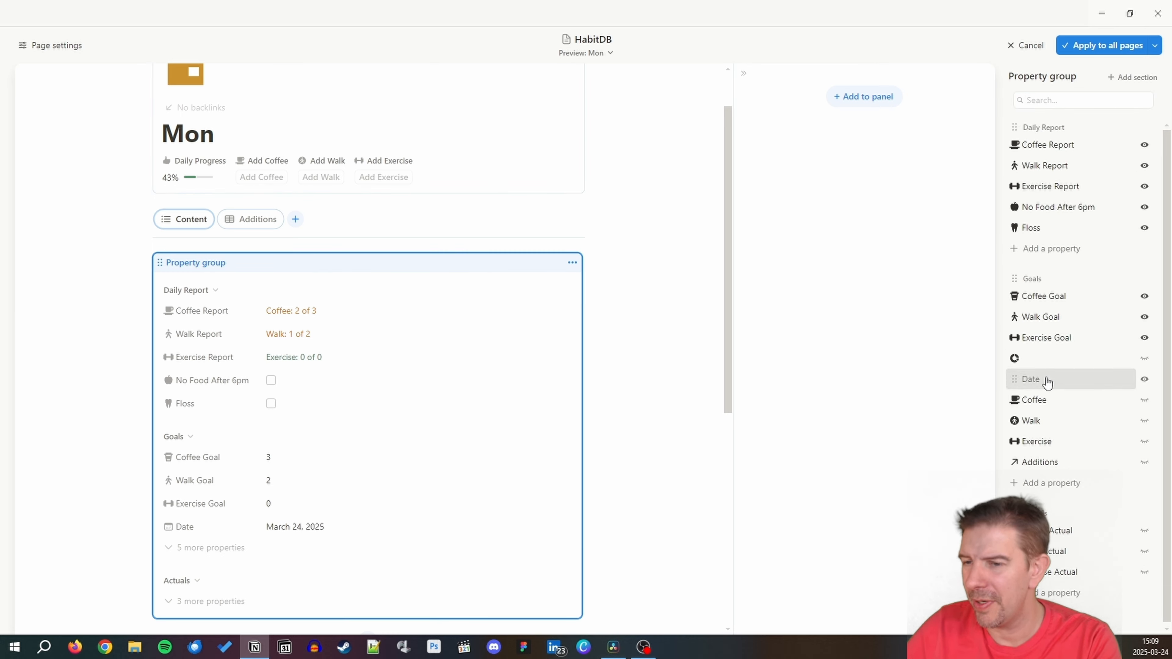
pyautogui.moveTo(1043, 379); pyautogui.dragTo(1038, 147)
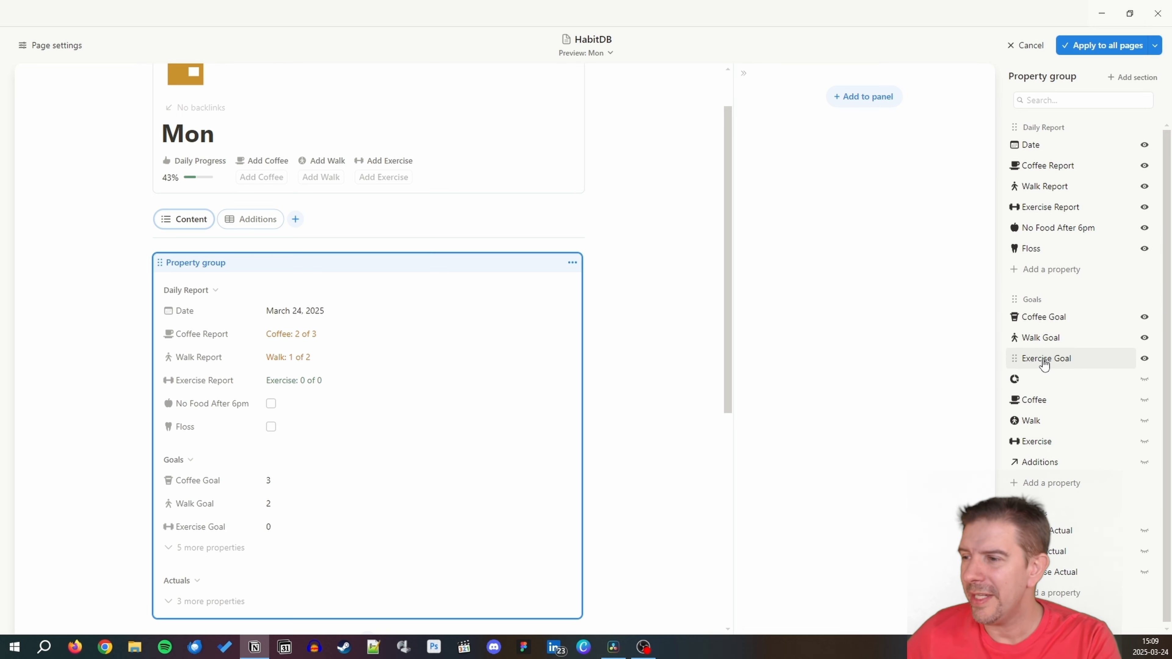
# Move the unnamed property, Coffee, Walk, Exercise and Additions from Goals into a new Rest section after Actuals and apply the layout to all pages.
pyautogui.scroll(-1, 1043, 360)
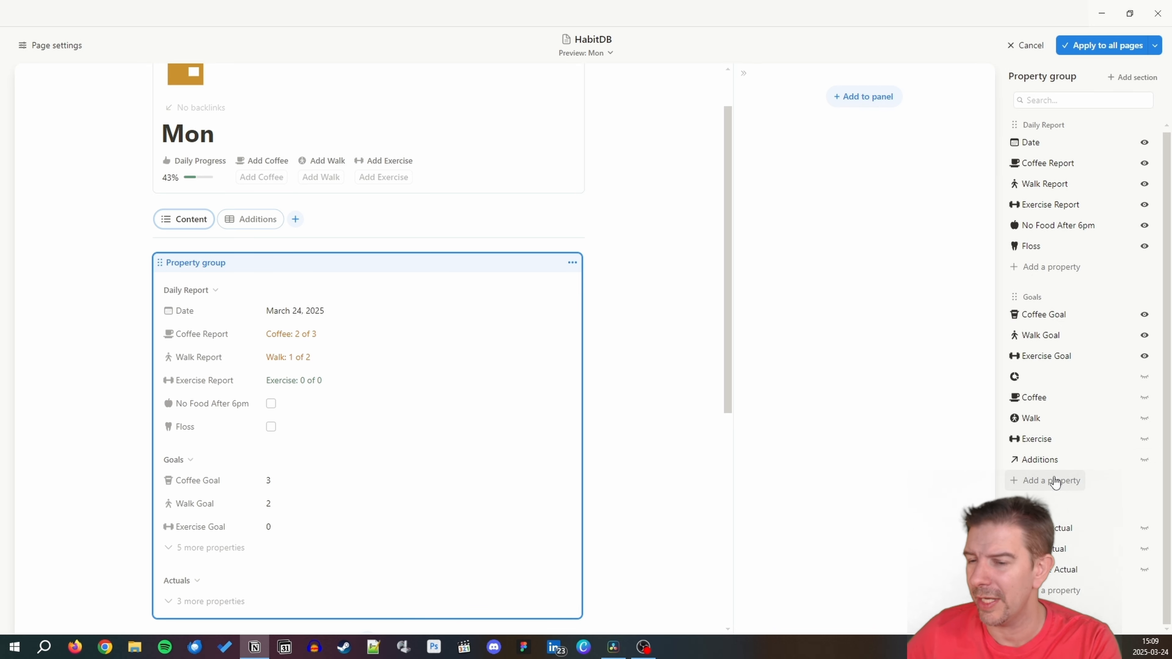
pyautogui.moveTo(1014, 124); pyautogui.dragTo(1015, 595)
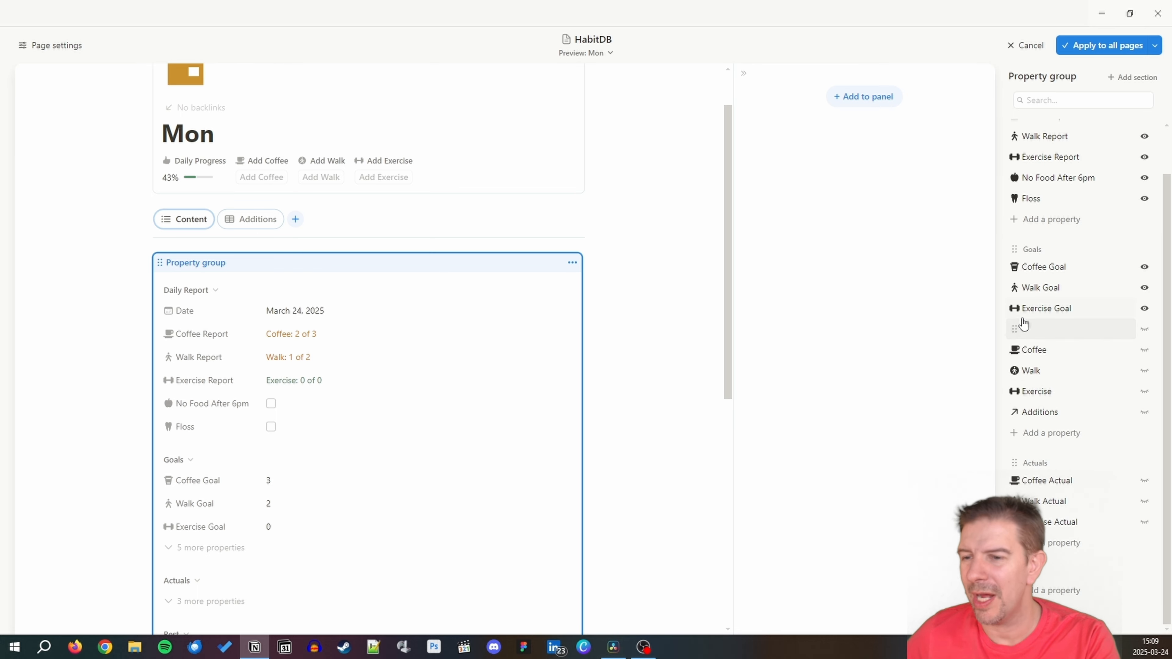
pyautogui.moveTo(1023, 332); pyautogui.dragTo(1040, 578)
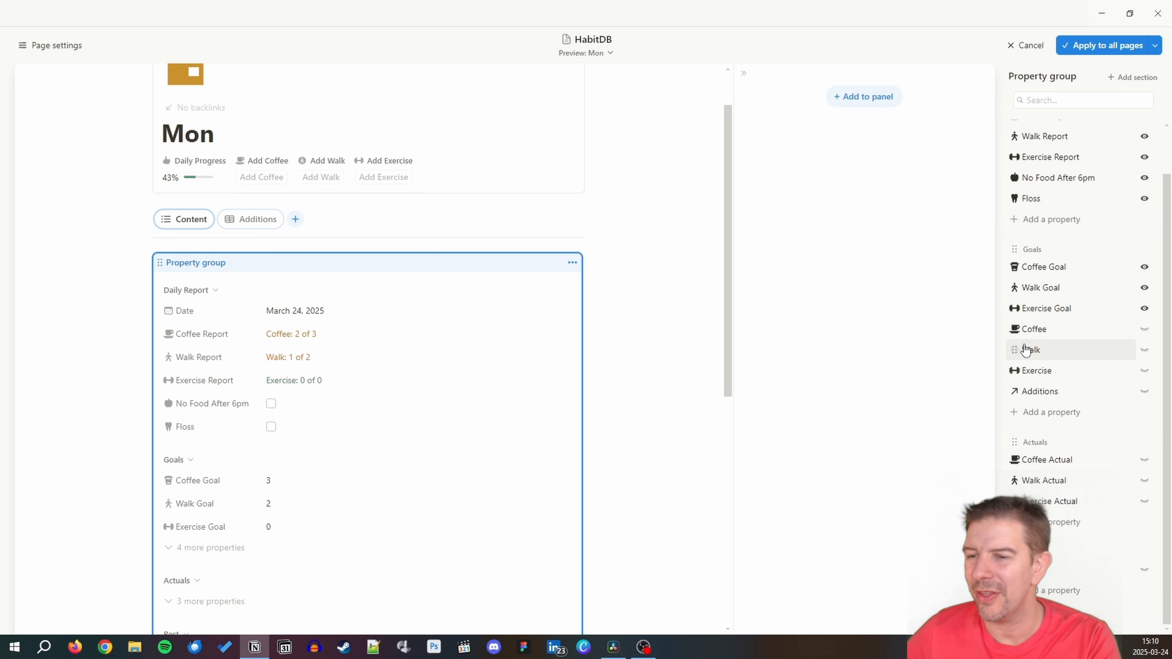
pyautogui.click(1132, 46)
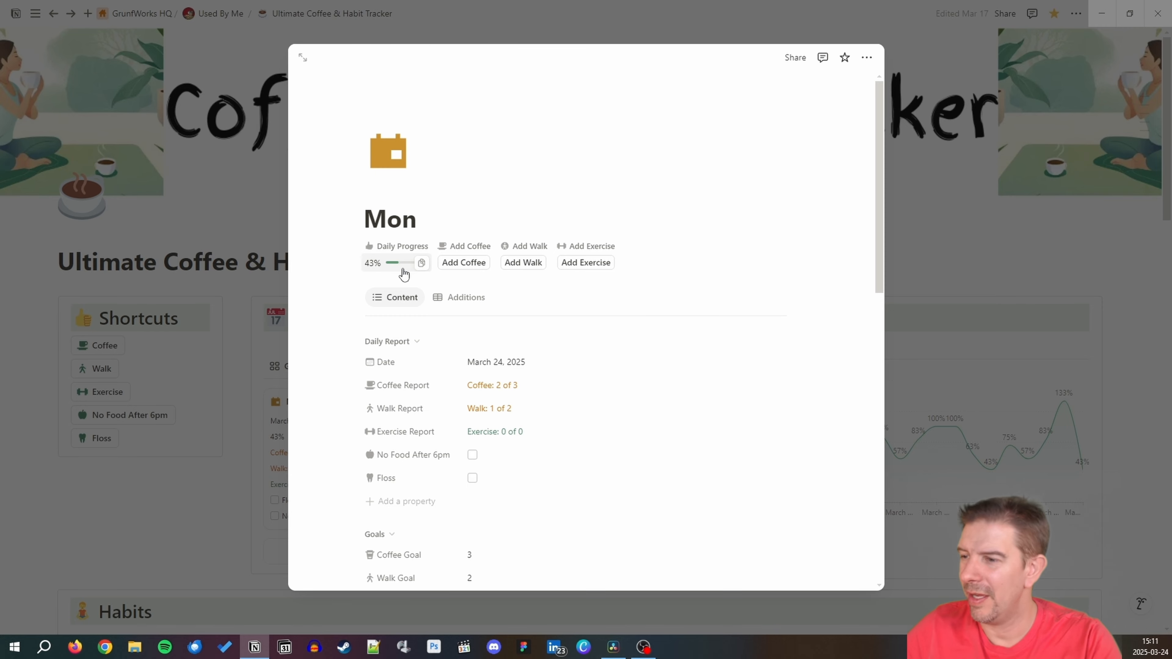
# Add a walk to the Monday page while viewing its Additions, review its Content sections and close the page.
pyautogui.click(478, 298)
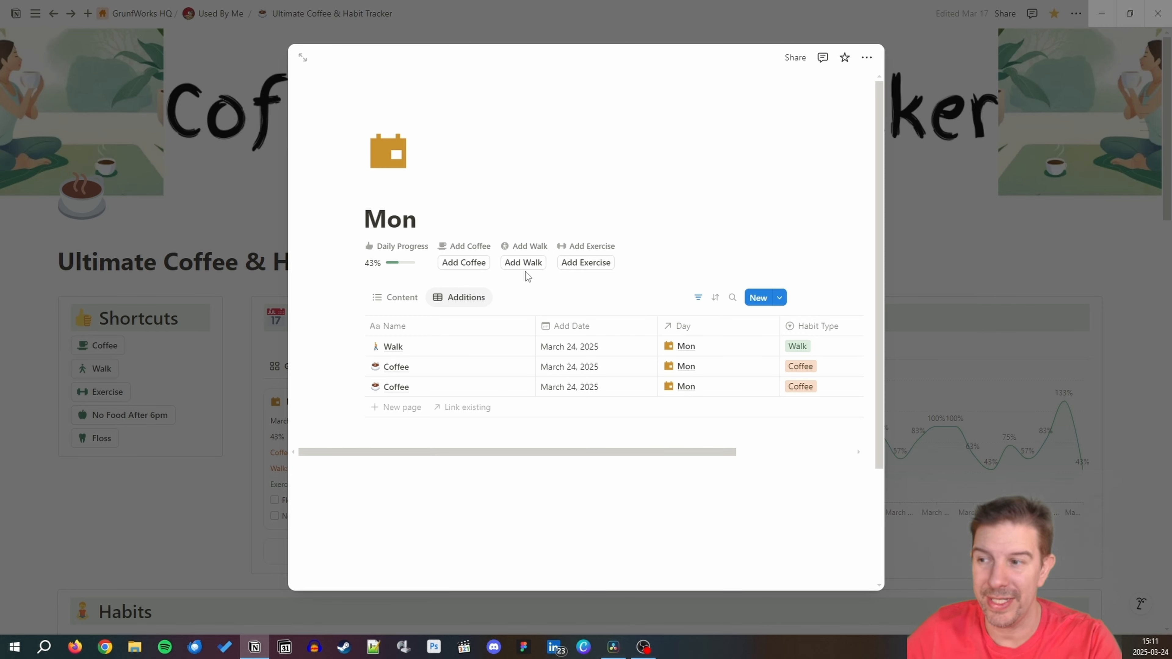
pyautogui.click(538, 267)
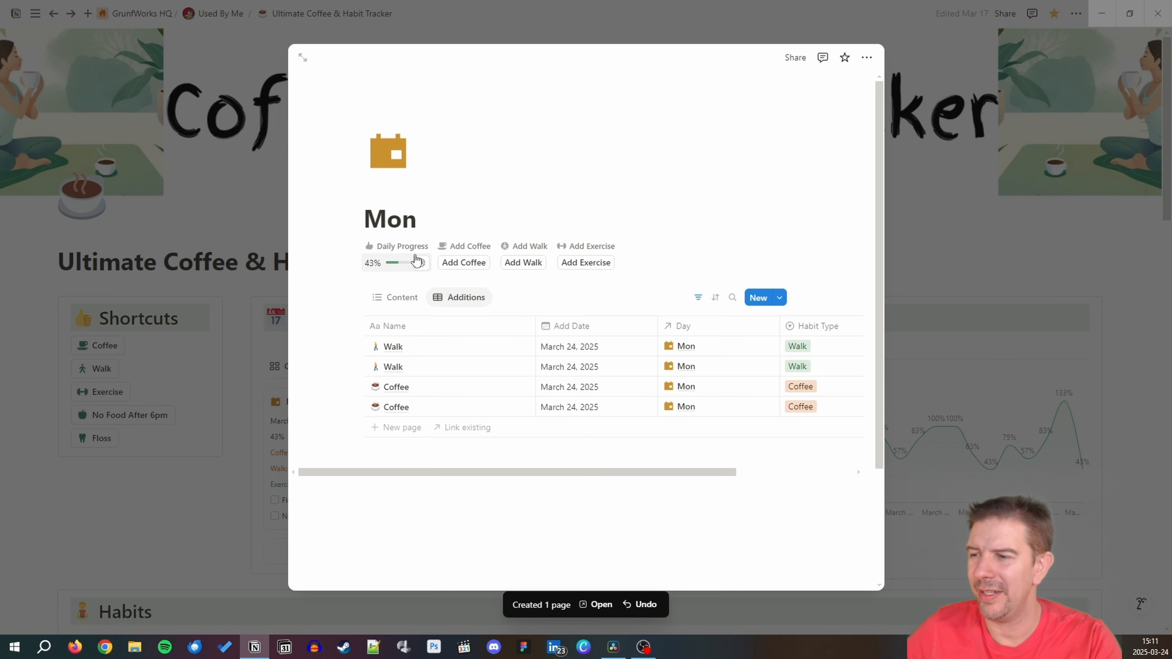
pyautogui.click(402, 298)
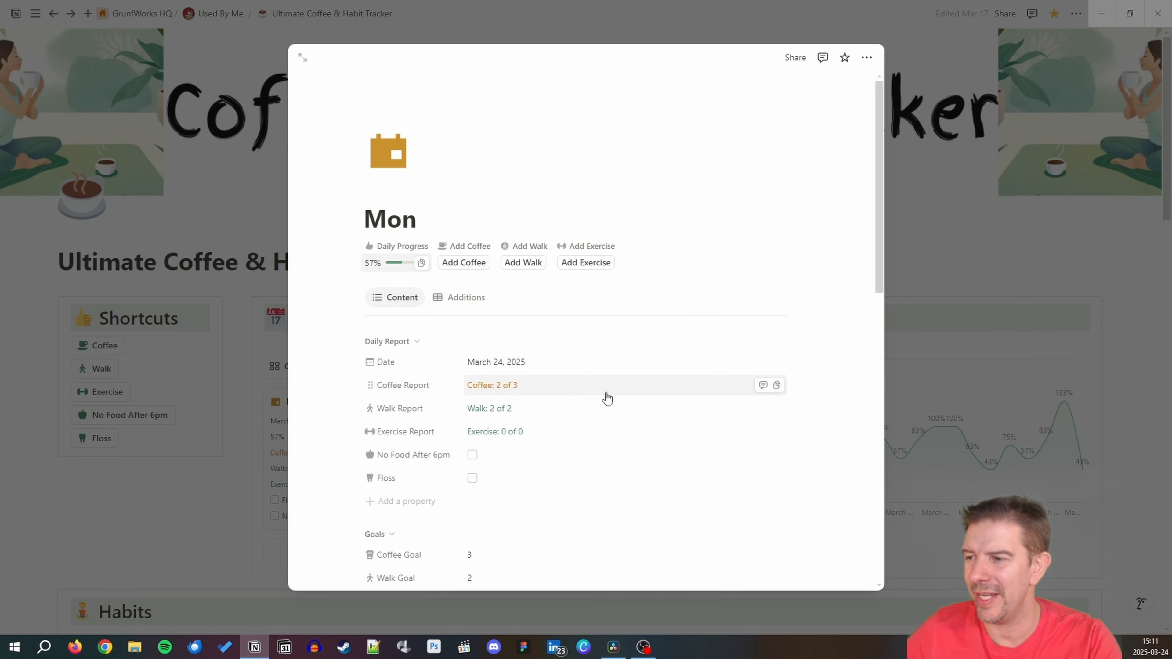
pyautogui.scroll(-2, 607, 398)
pyautogui.scroll(-3, 607, 398)
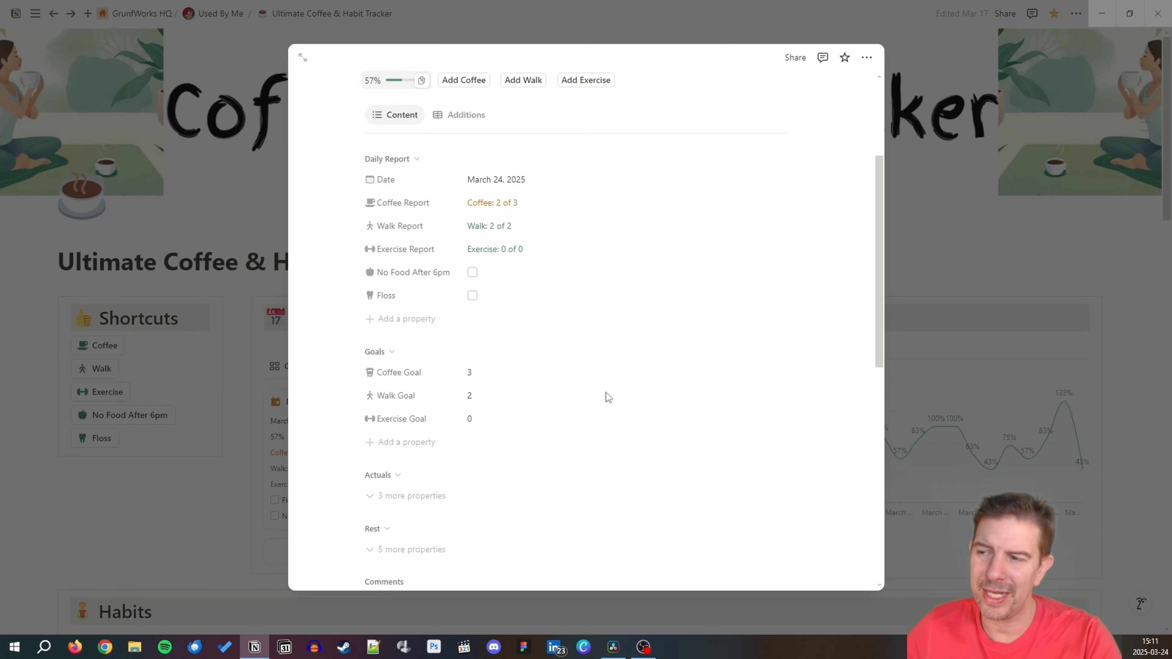
pyautogui.scroll(-1, 607, 392)
pyautogui.scroll(9, 606, 392)
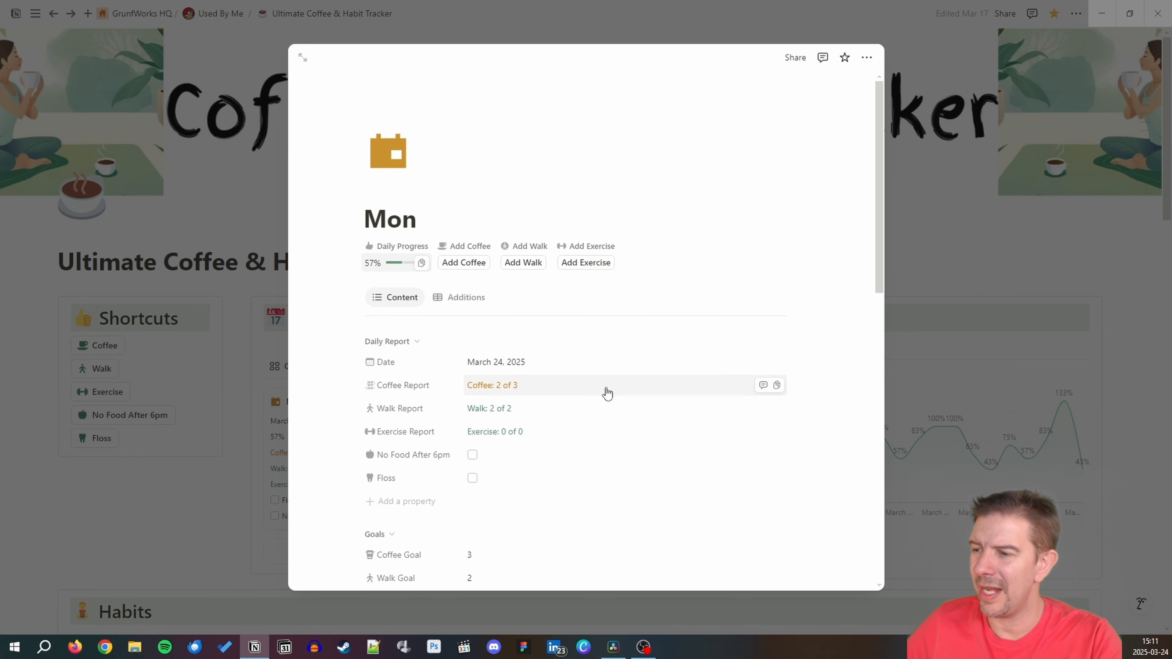
pyautogui.click(965, 256)
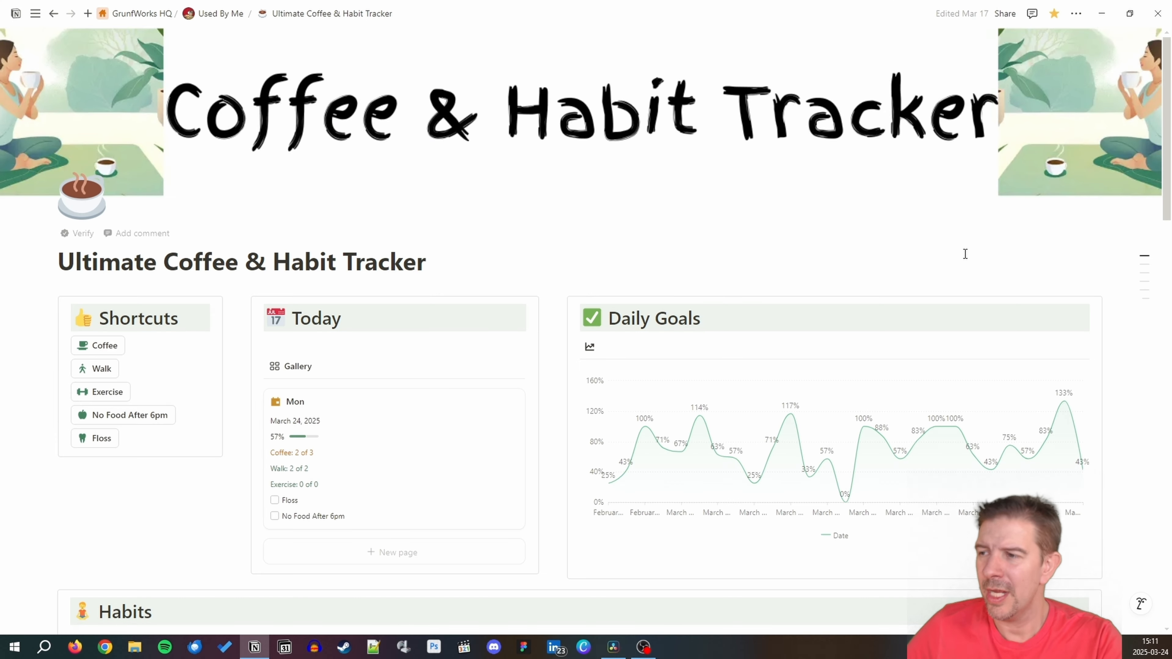
# Filter the Daily Goals chart by Date to the past 1 week relative to today and save the filter for everyone.
pyautogui.scroll(-10, 663, 208)
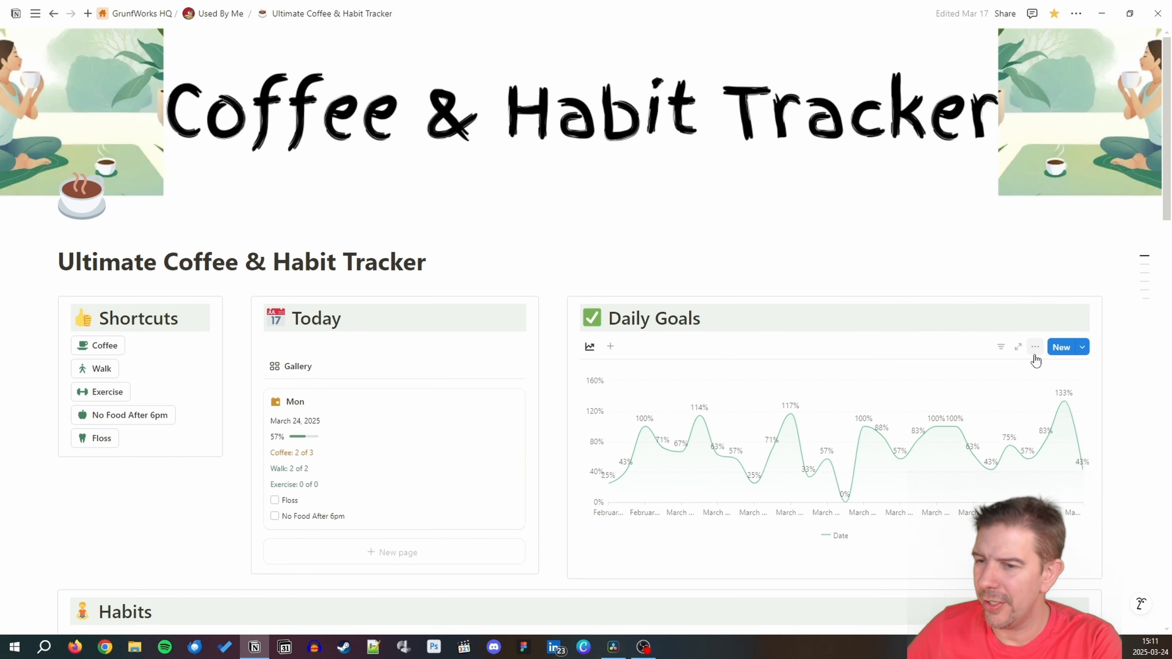
pyautogui.click(1001, 347)
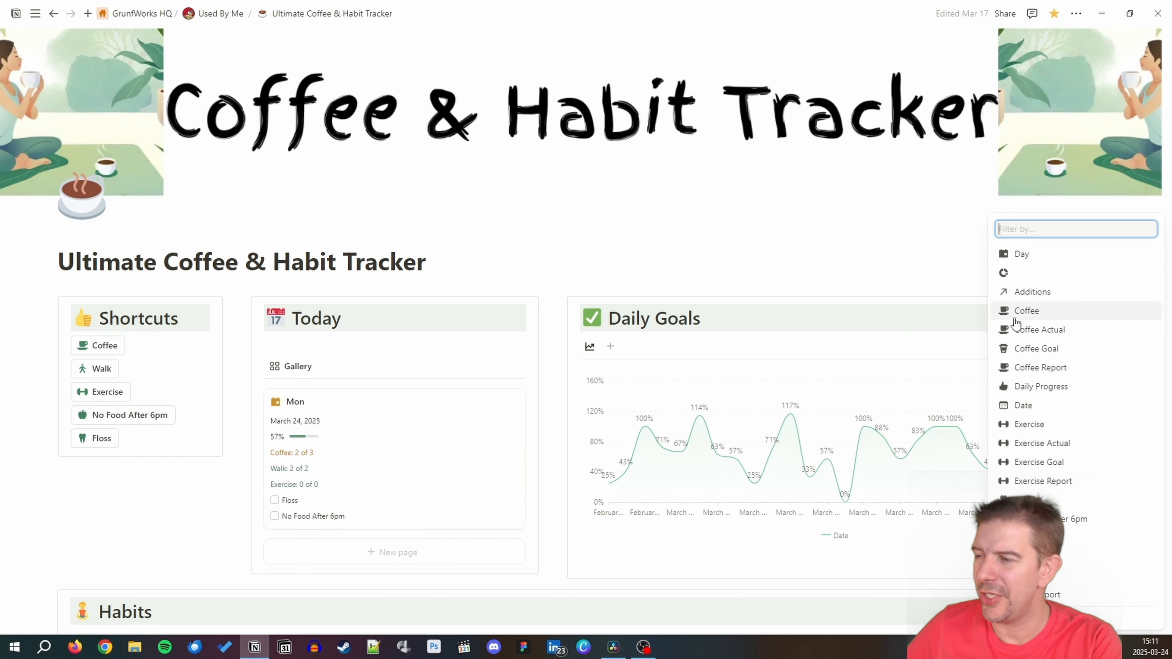
pyautogui.click(1066, 408)
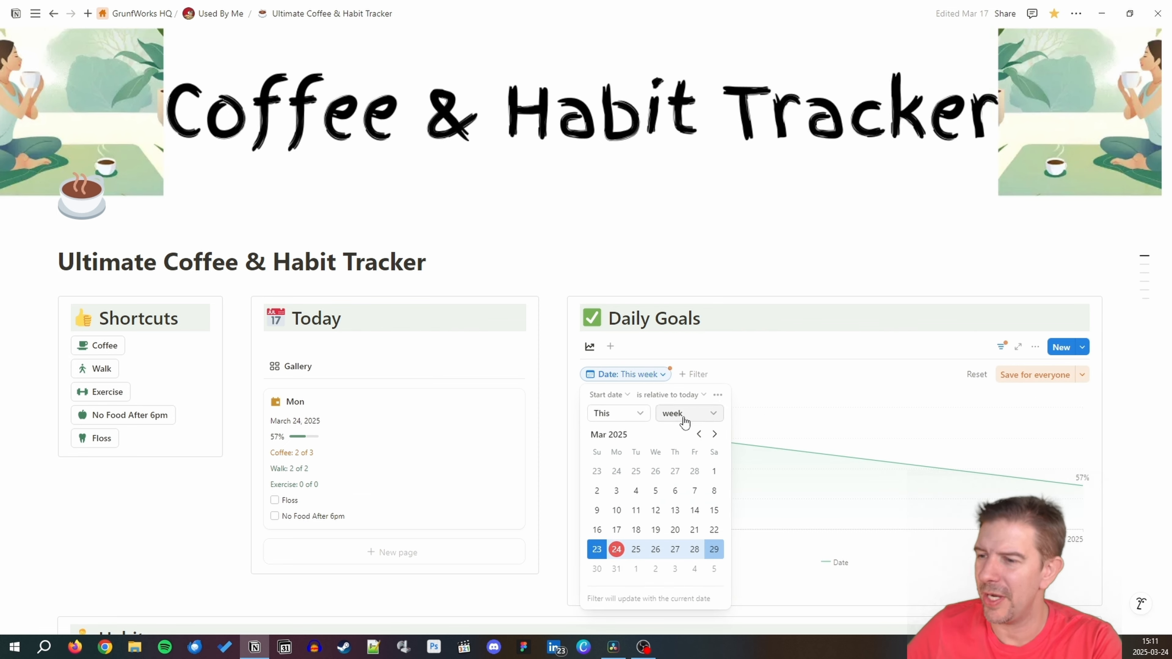
pyautogui.click(630, 414)
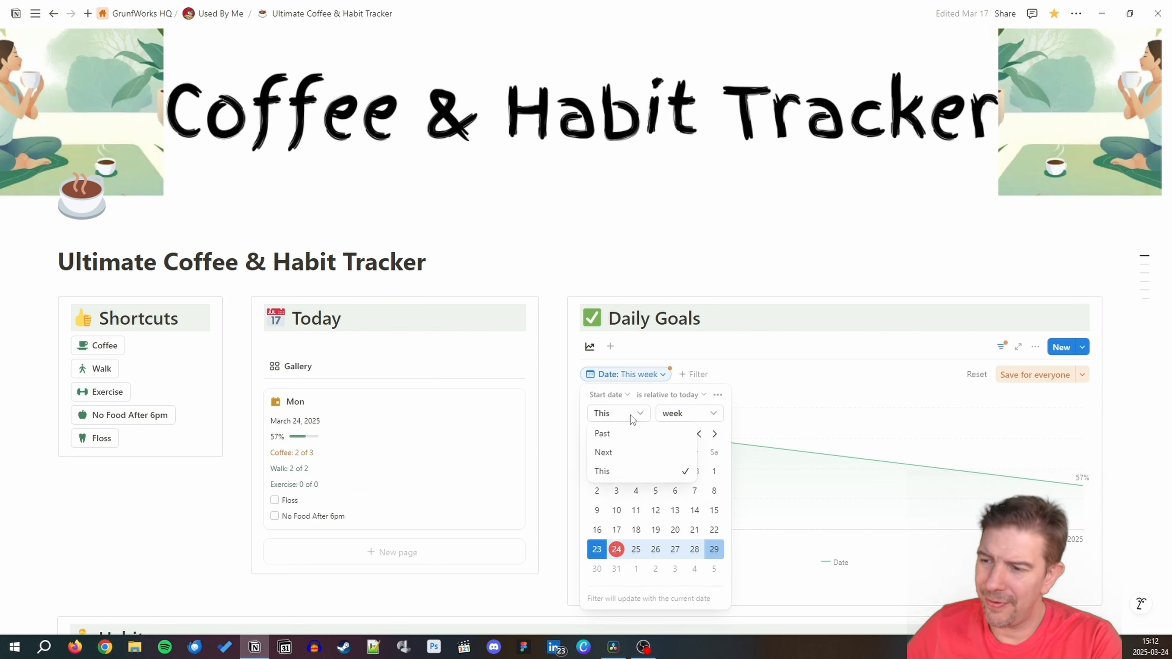
pyautogui.click(626, 435)
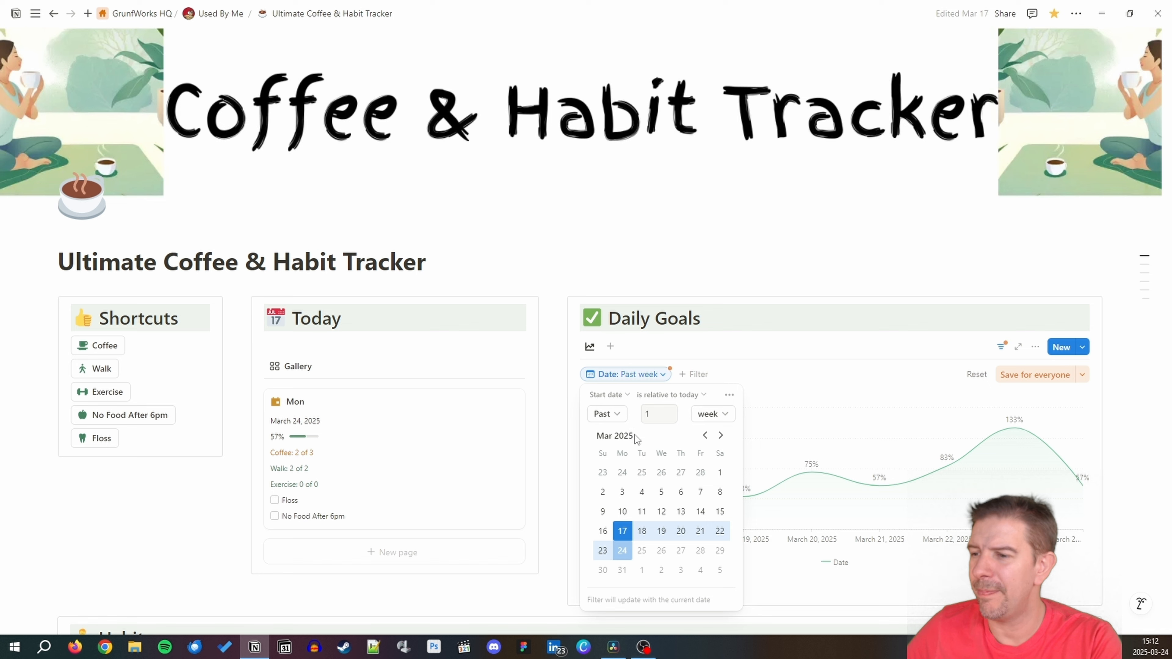
pyautogui.click(670, 412)
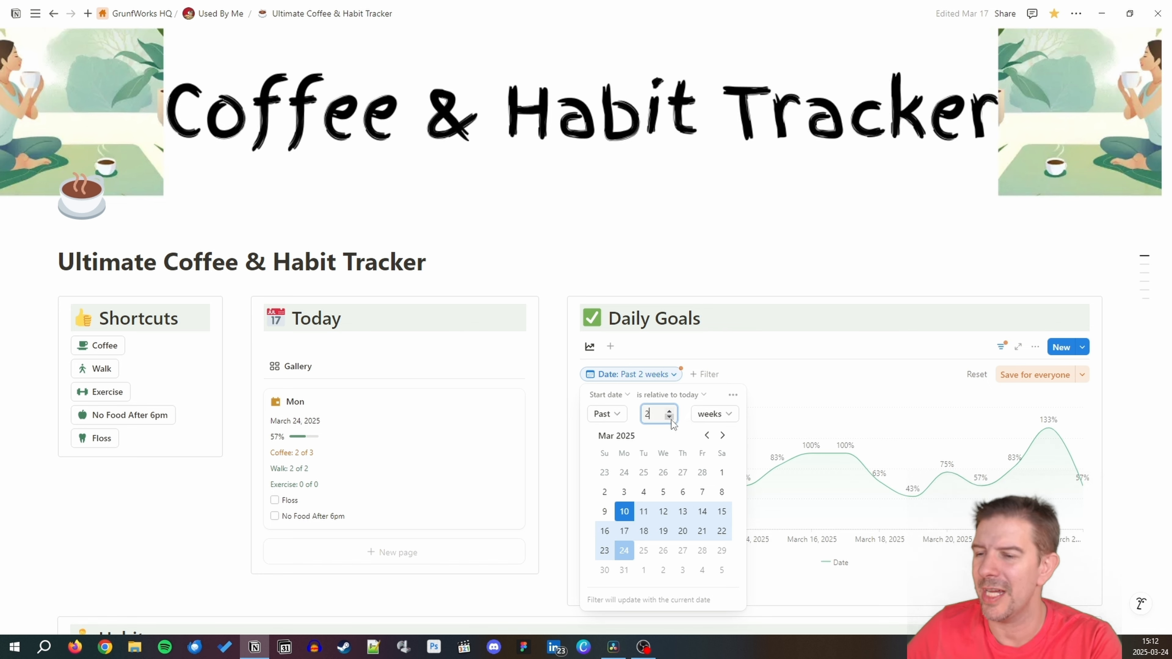
pyautogui.click(670, 417)
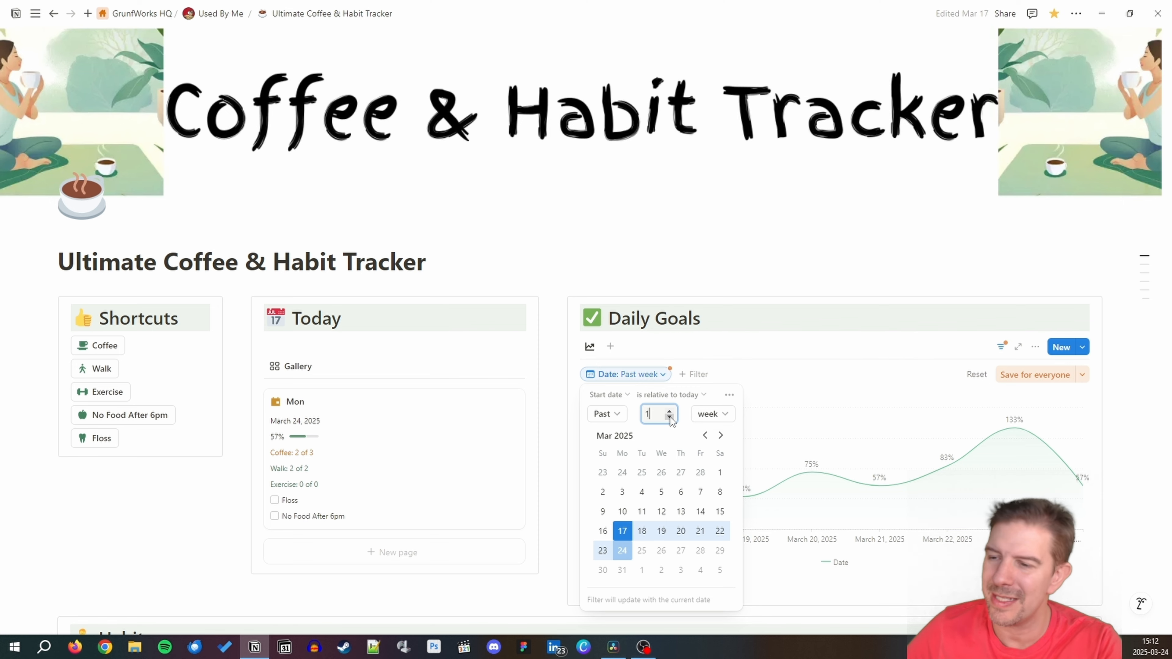
pyautogui.click(1029, 375)
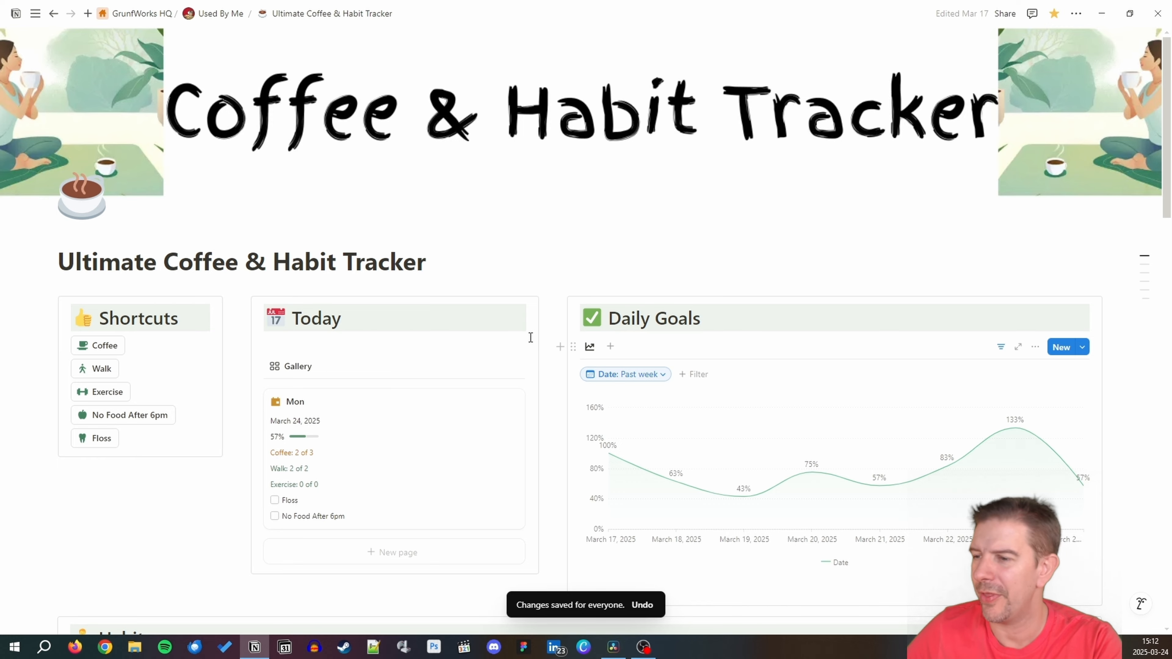
# Review the dashboard from the Daily Goals chart through the weekly Habits groups and return to its beginning.
pyautogui.scroll(-5, 533, 336)
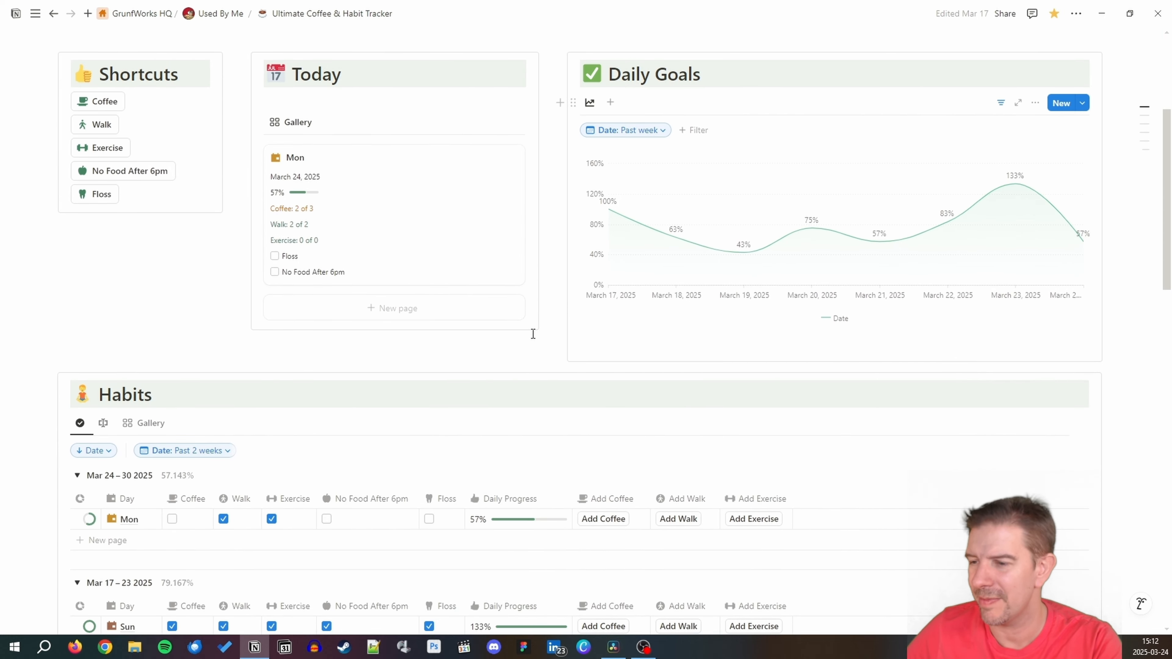
pyautogui.scroll(-11, 533, 334)
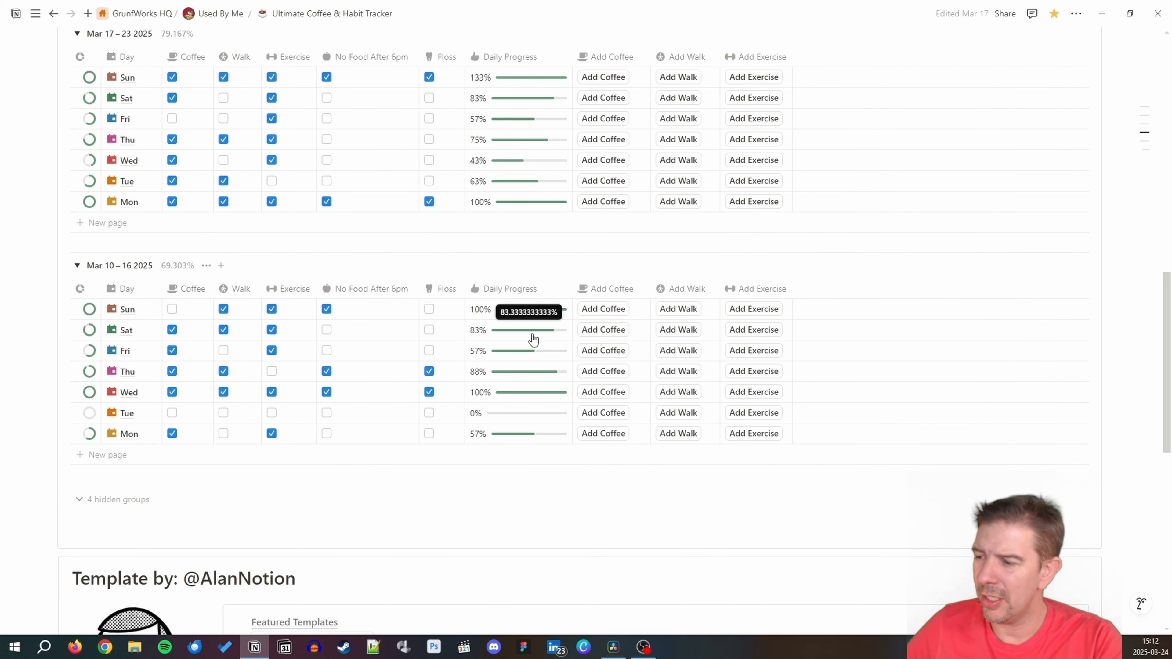
pyautogui.scroll(7, 533, 339)
pyautogui.scroll(3, 533, 339)
pyautogui.scroll(1, 533, 332)
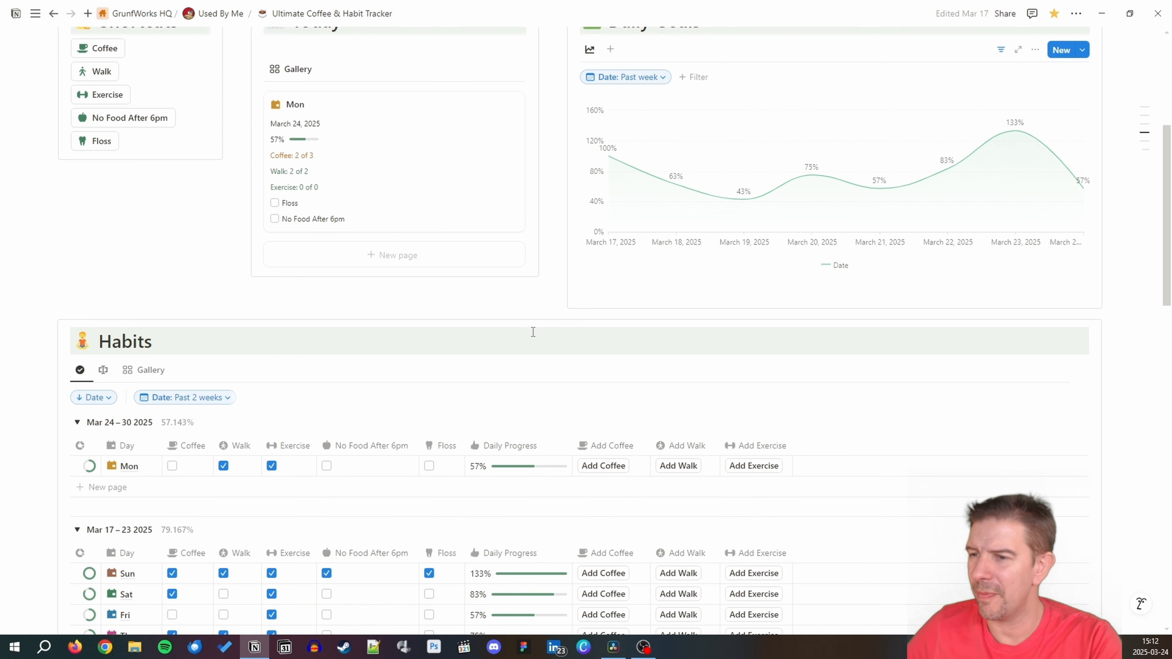
pyautogui.scroll(5, 533, 332)
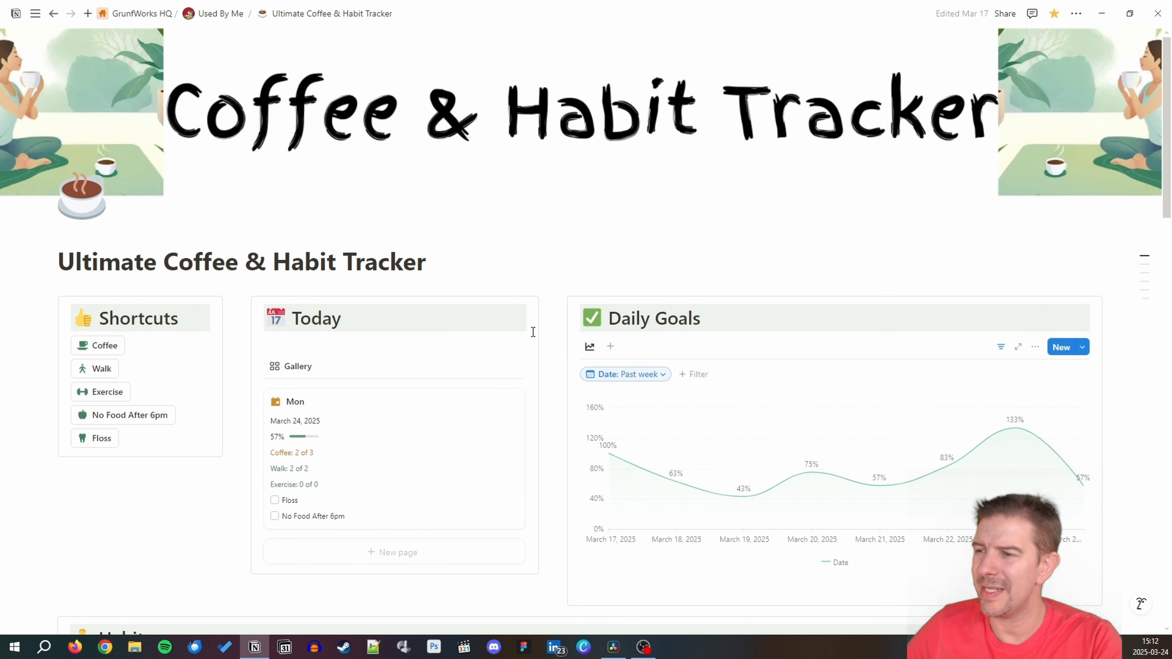